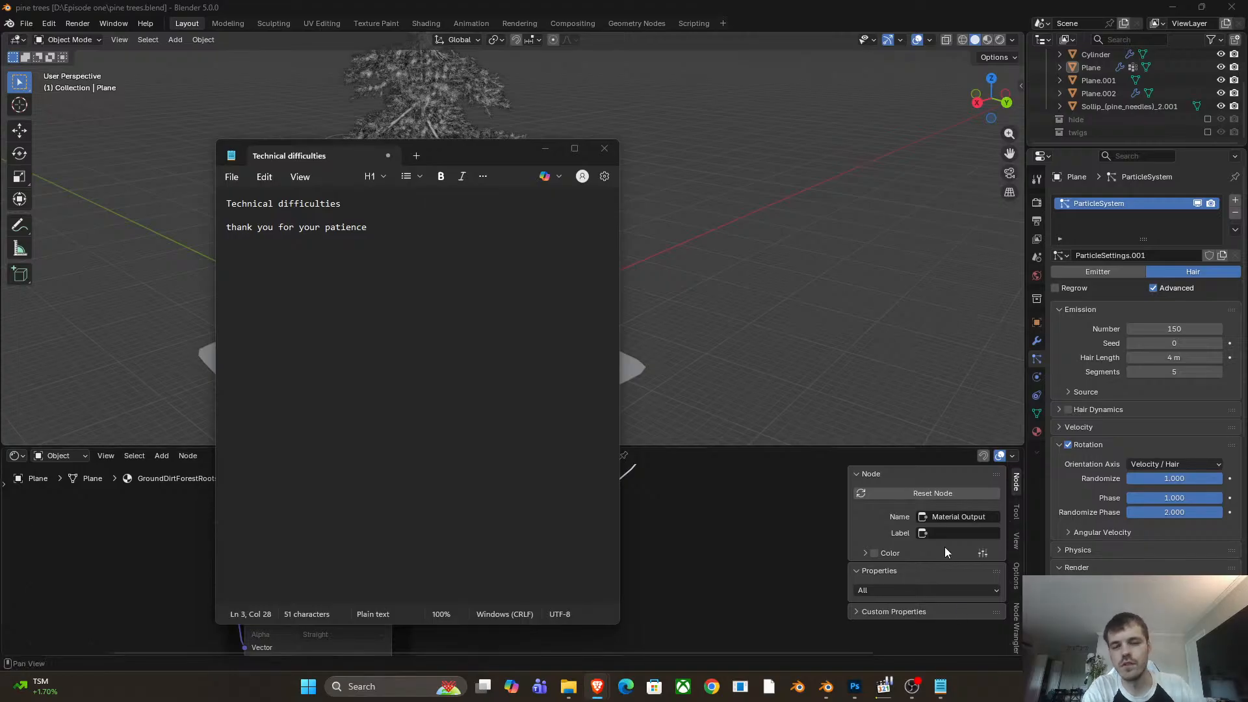
Minimise the note window and inspect the pine tree and the needles scattered on the ground plane.
click(544, 150)
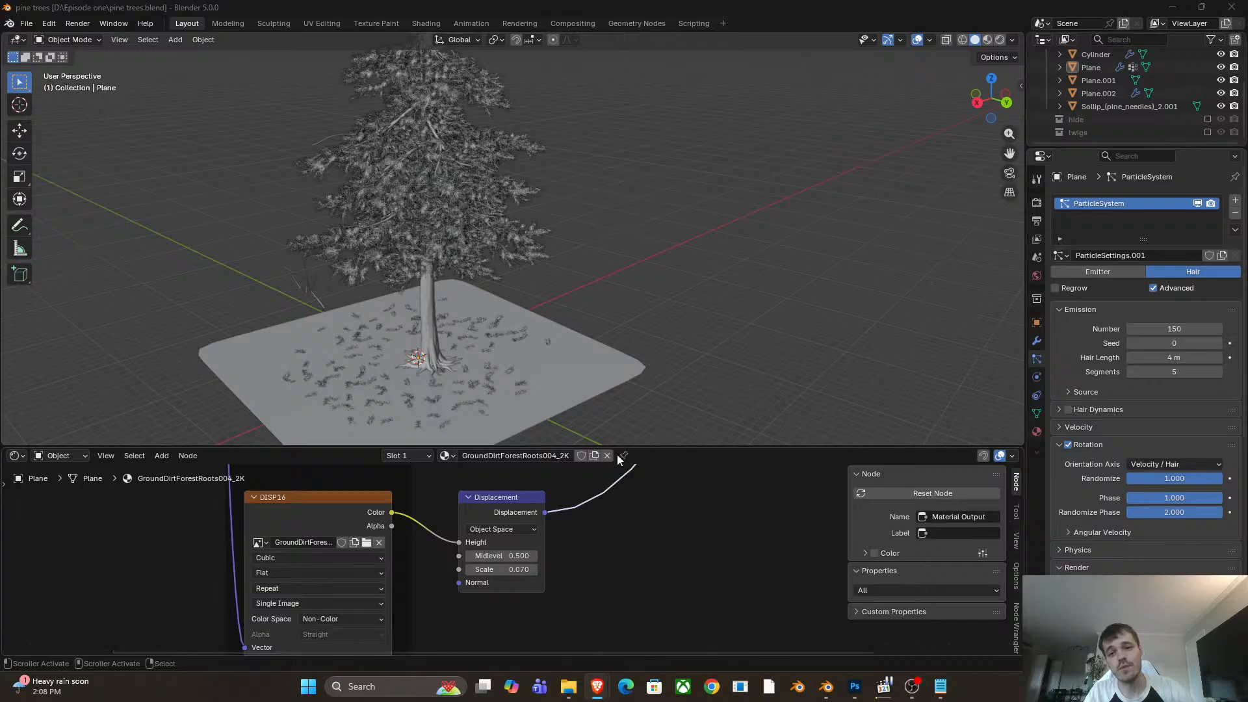
middle_drag(510, 285, 535, 328)
scroll(570, 265, up, 3)
middle_drag(569, 265, 526, 334)
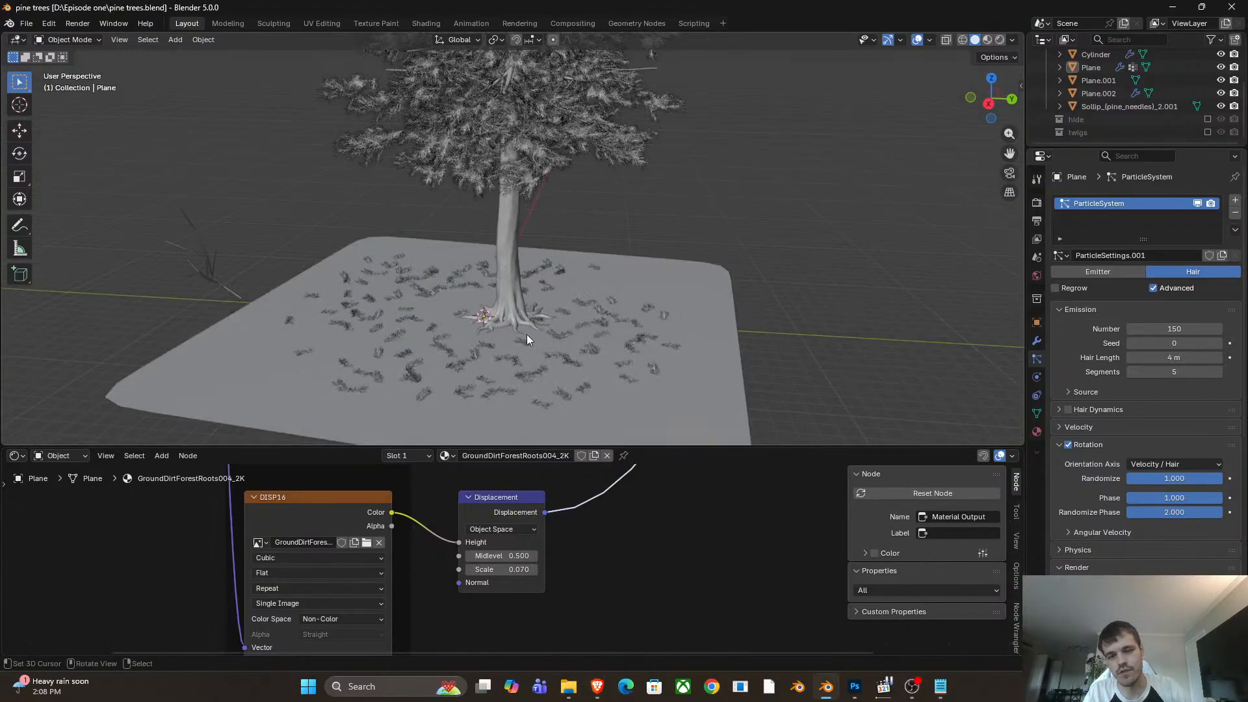
middle_drag(229, 287, 509, 322)
scroll(400, 295, down, 5)
scroll(509, 322, up, 1)
scroll(513, 327, up, 1)
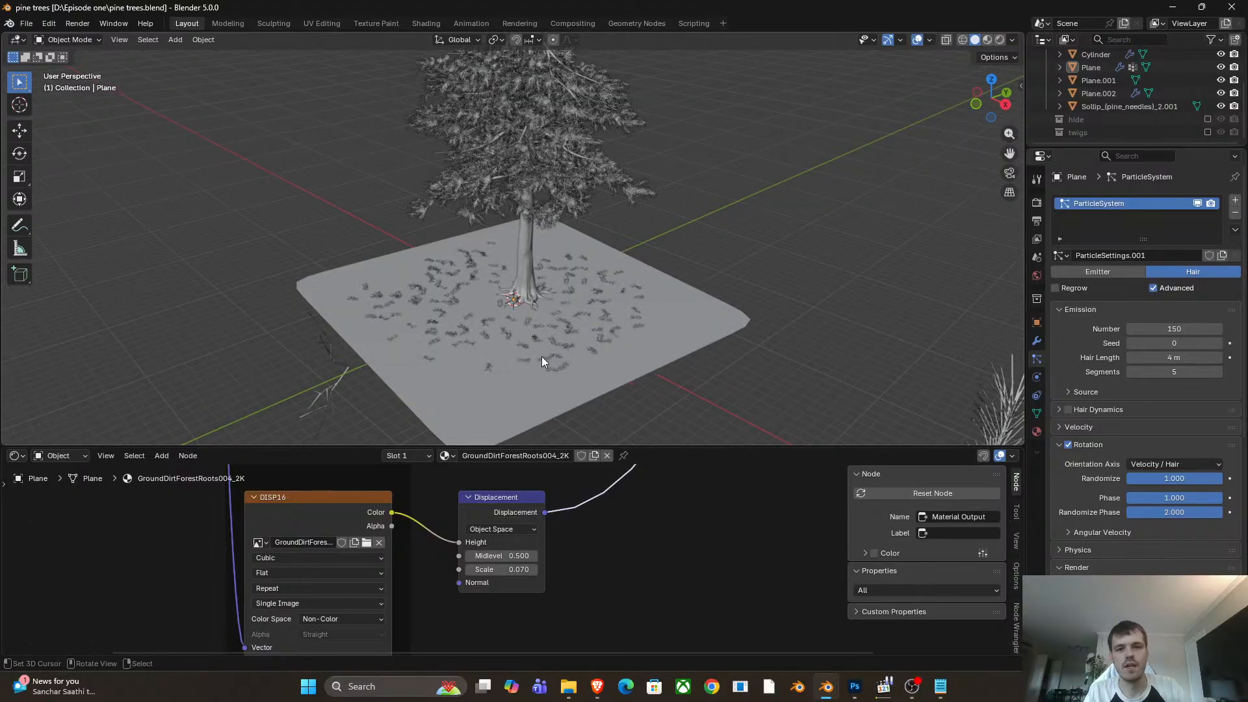
Select the standalone pine needle sprig beside the ground plane and switch the viewport to Material Preview shading.
shift+middle_drag(545, 362, 399, 251)
scroll(610, 240, up, 2)
click(761, 234)
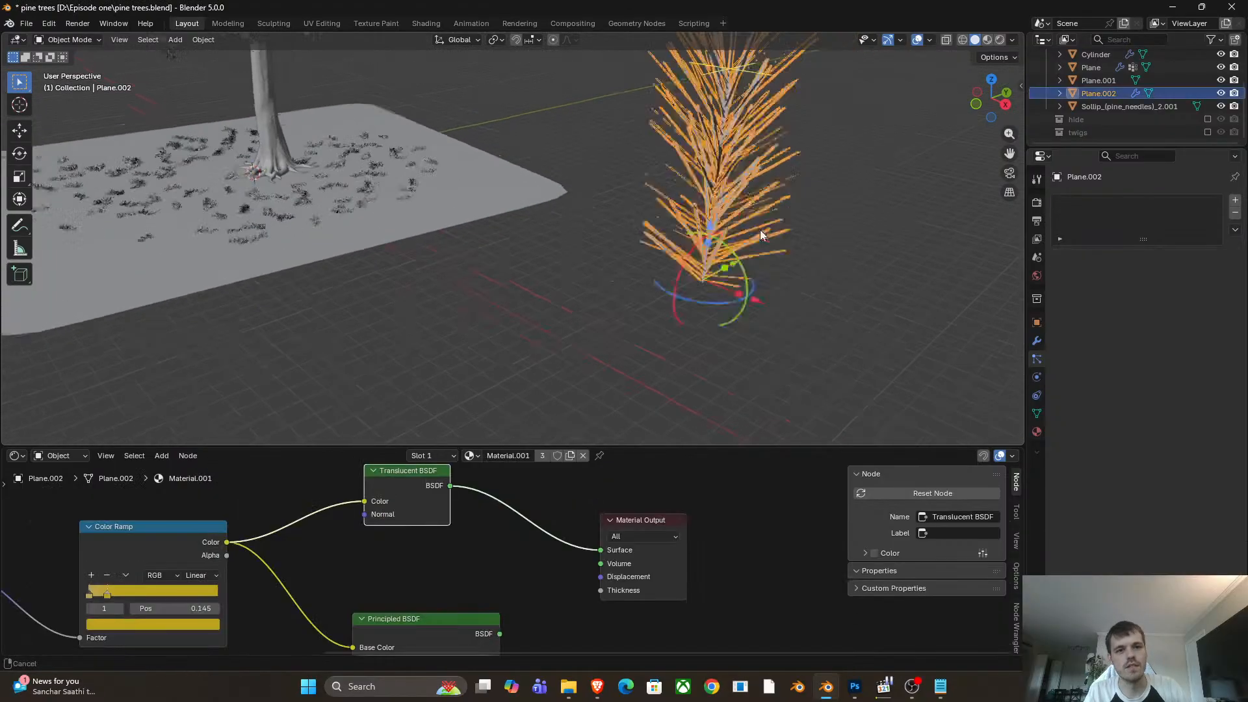
scroll(677, 287, up, 5)
scroll(678, 287, down, 4)
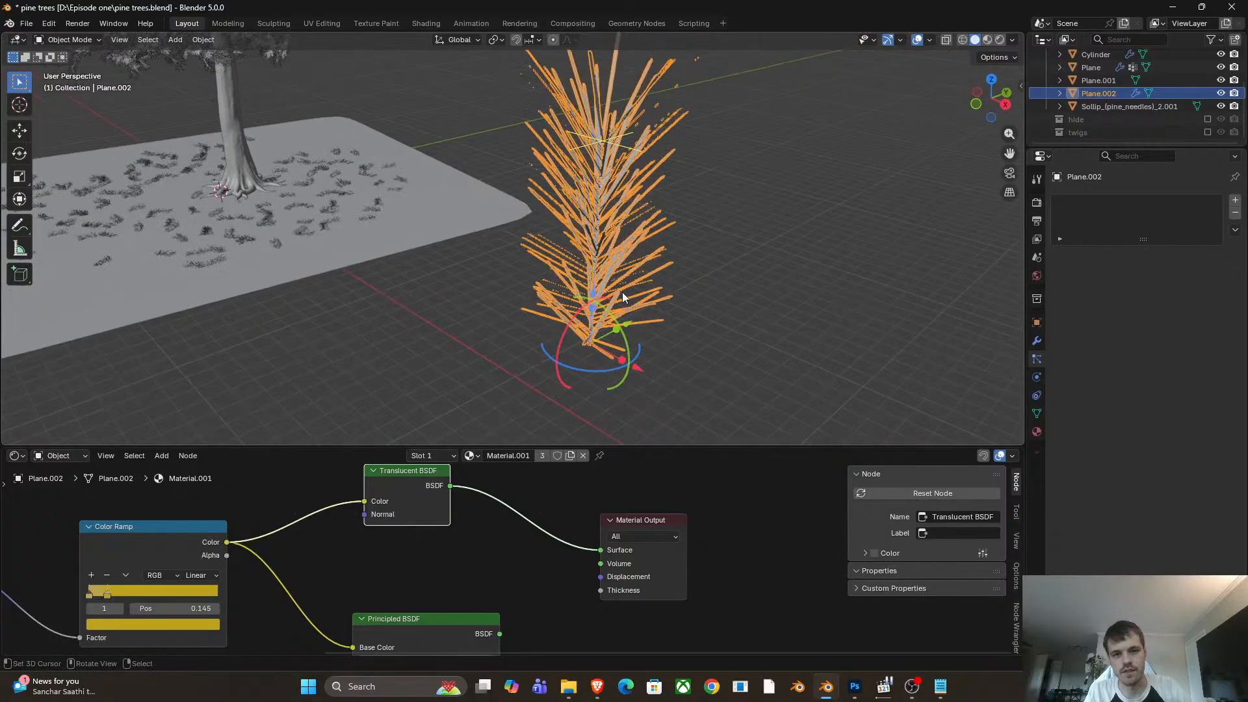
key(z)
click(618, 362)
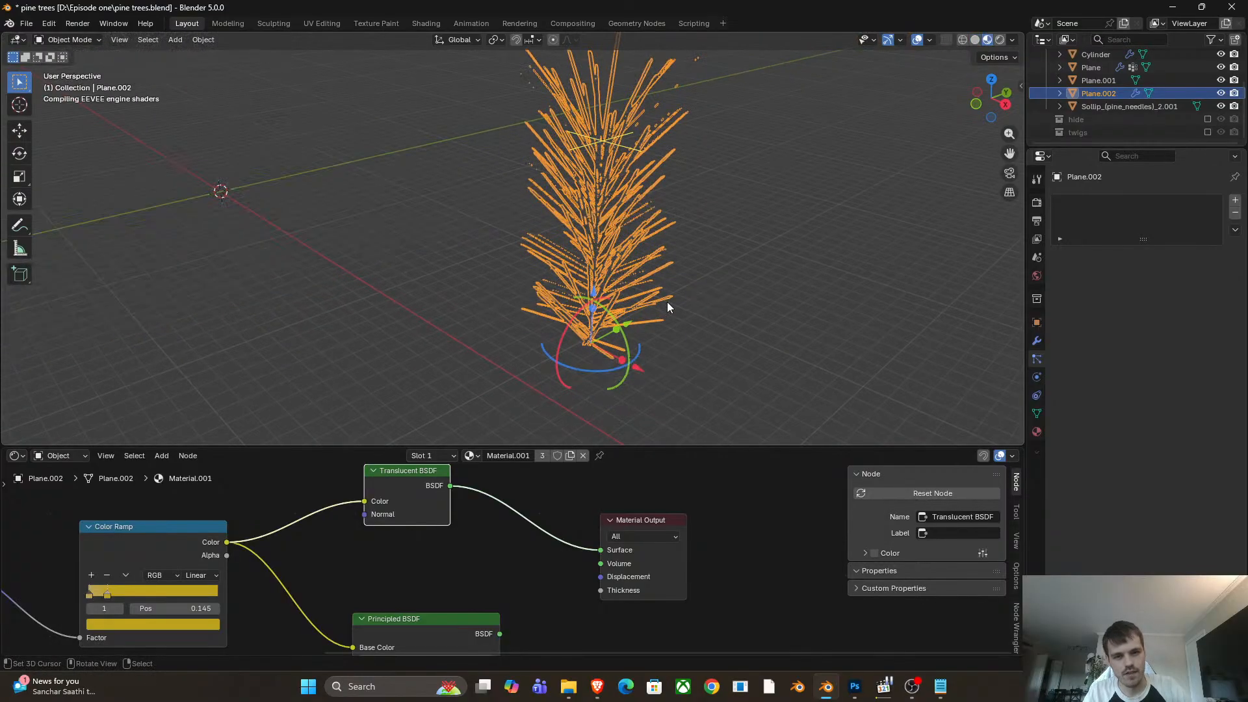
Examine the needle sprig, its Color Ramp material nodes and the tree's foliage in Material Preview.
scroll(667, 303, up, 3)
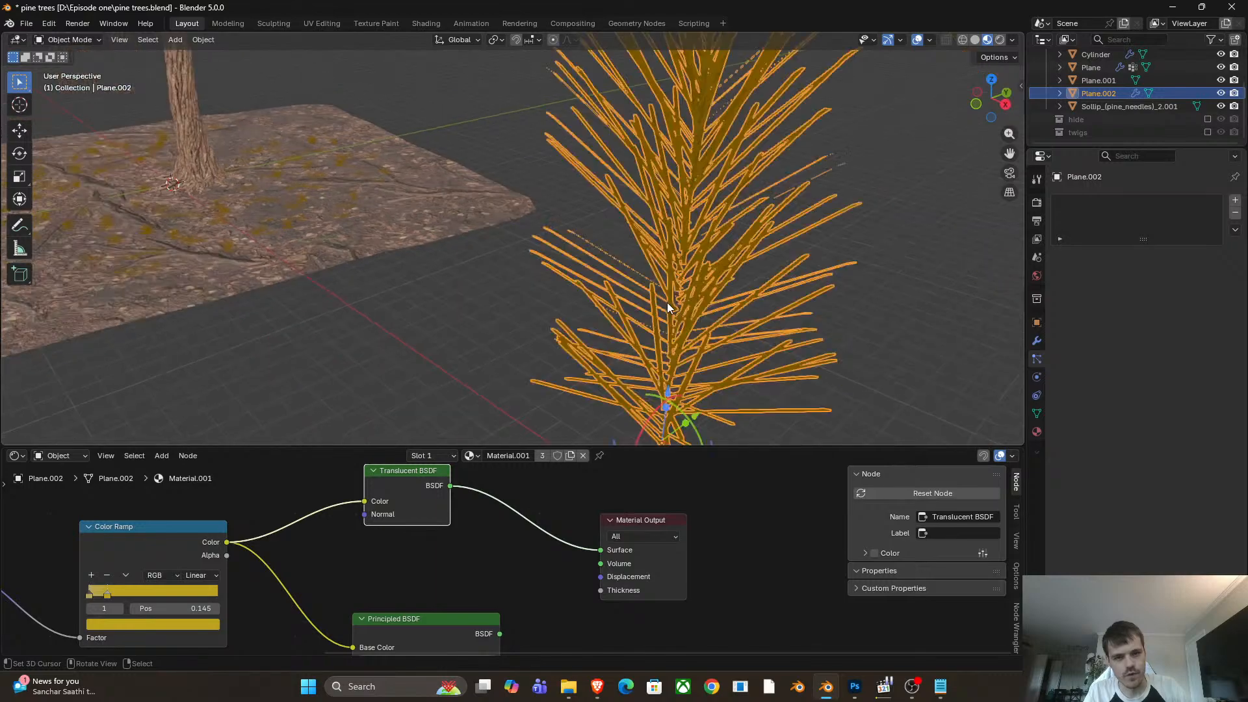
scroll(669, 299, up, 1)
scroll(669, 299, down, 2)
middle_drag(358, 582, 546, 561)
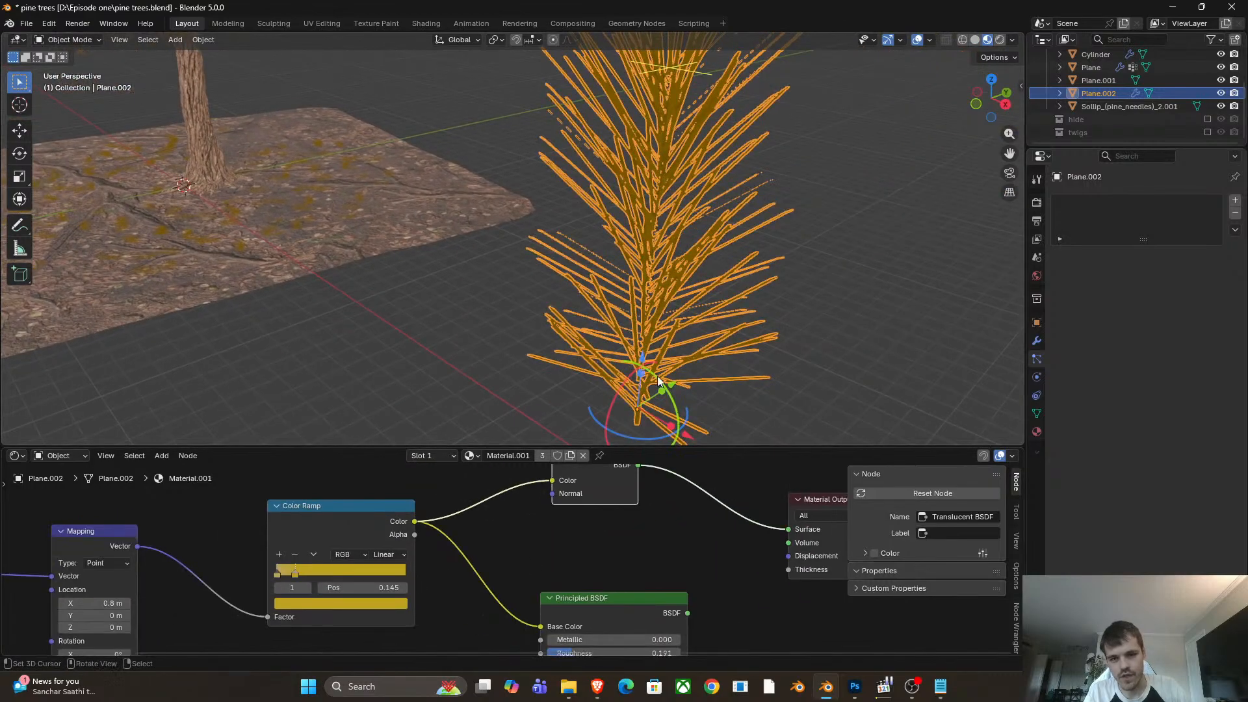
scroll(580, 359, down, 10)
shift+middle_drag(506, 332, 592, 371)
scroll(592, 370, up, 3)
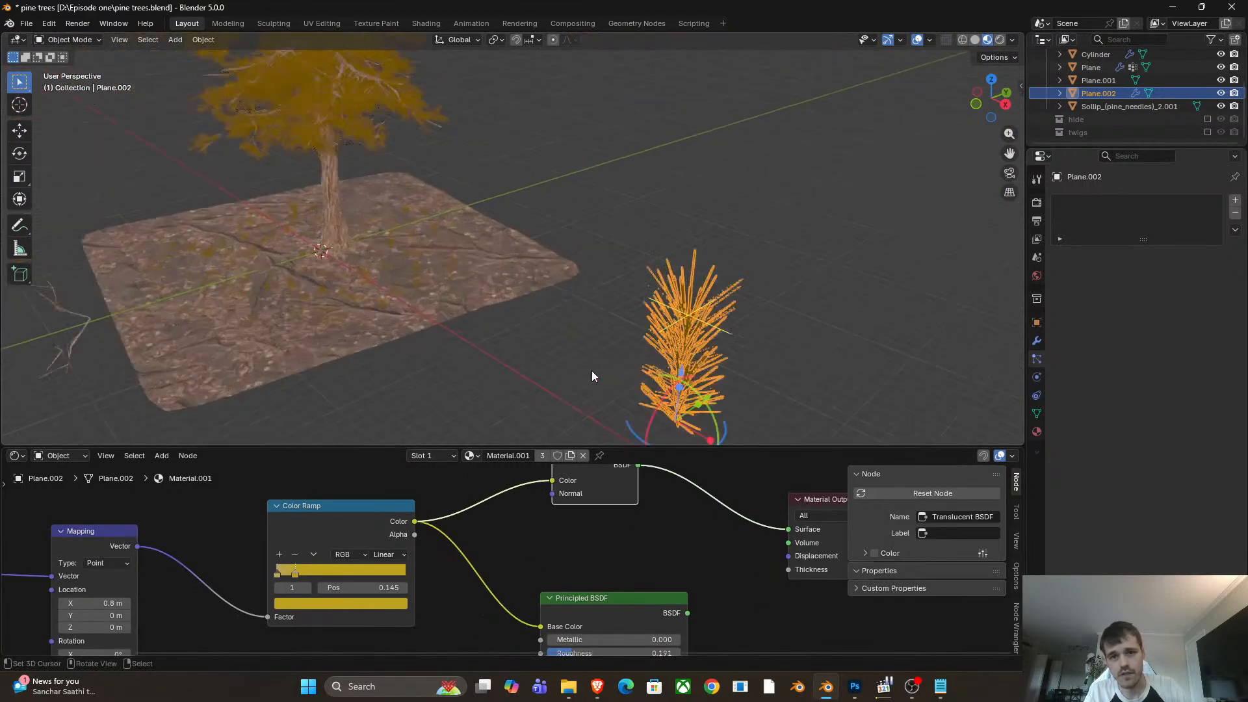
scroll(592, 370, up, 2)
shift+middle_drag(683, 377, 589, 279)
shift+middle_drag(390, 254, 683, 373)
scroll(663, 223, up, 3)
scroll(442, 243, up, 2)
scroll(521, 228, down, 4)
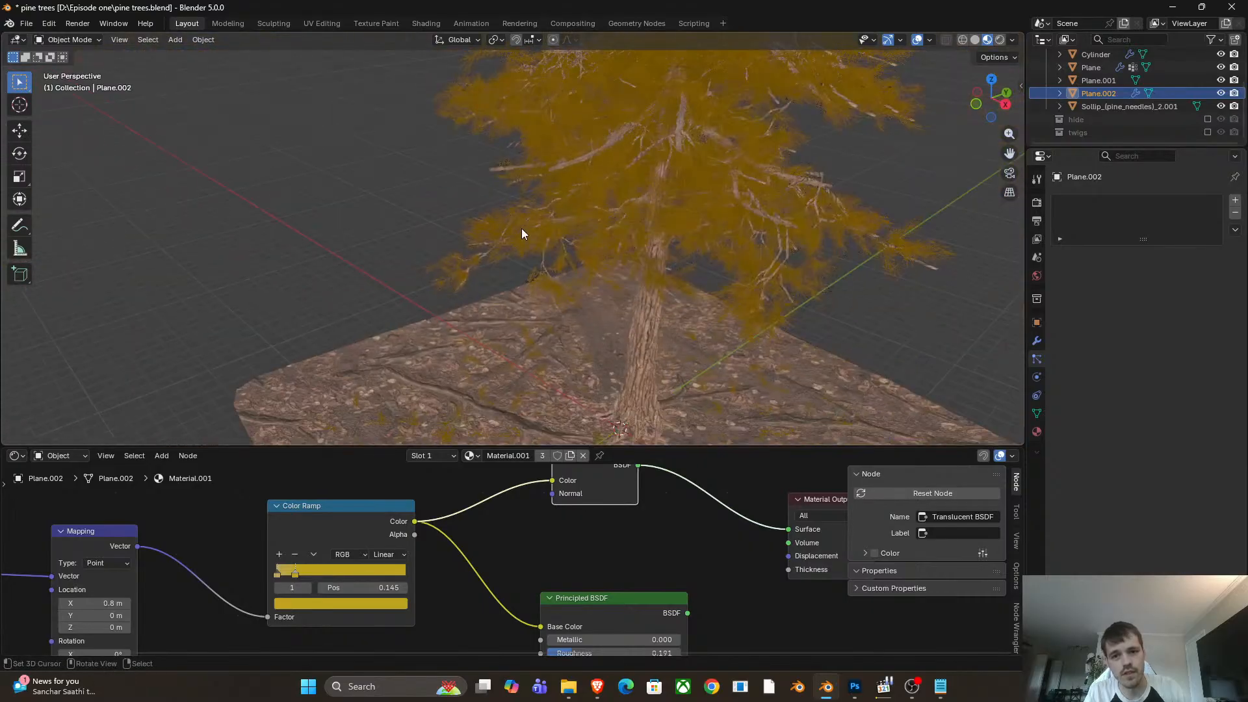
Switch the viewport to Rendered shading with the whole tree in view and deselect the needle sprig.
scroll(521, 228, down, 3)
middle_drag(522, 229, 620, 301)
scroll(620, 301, up, 2)
mouse_move(523, 206)
shift+middle_down()
mouse_move(533, 303)
mouse_move(605, 341)
shift+middle_up()
key(z)
click(614, 87)
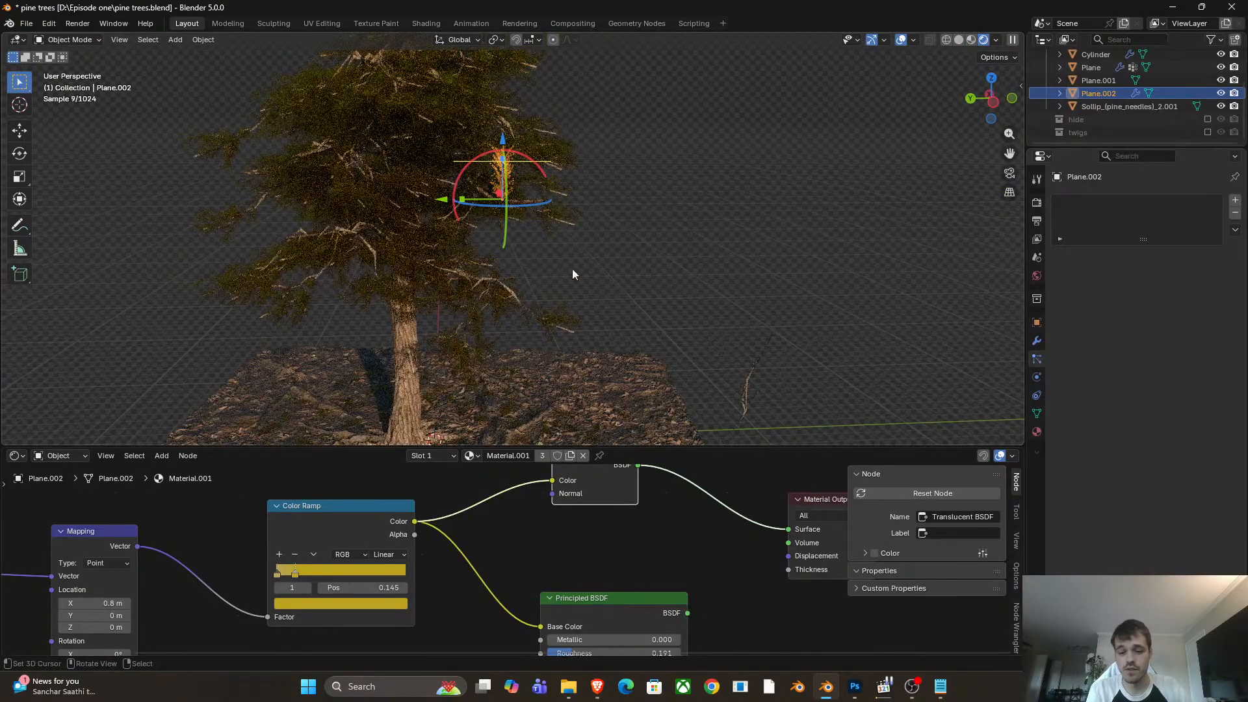
middle_drag(572, 269, 696, 307)
scroll(592, 245, down, 3)
right_click(552, 273)
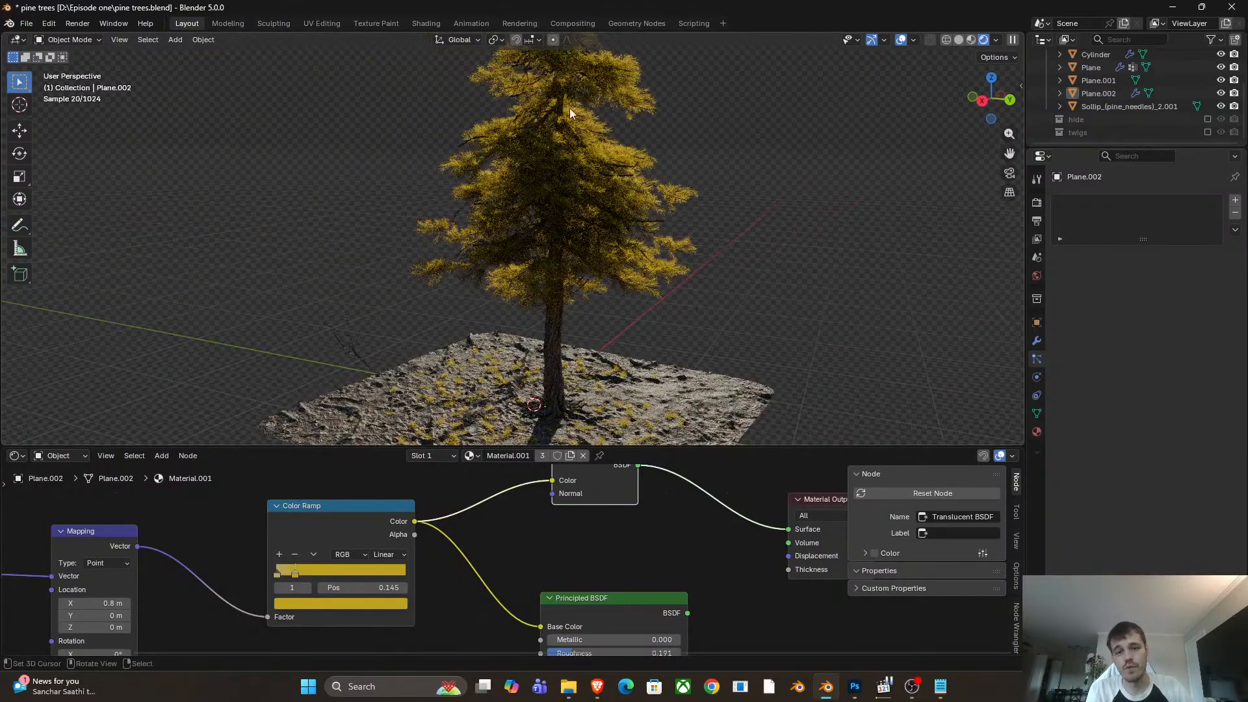
Examine how the translucent needles look in the rendered view from both the backlit and front-lit sides.
scroll(621, 251, down, 4)
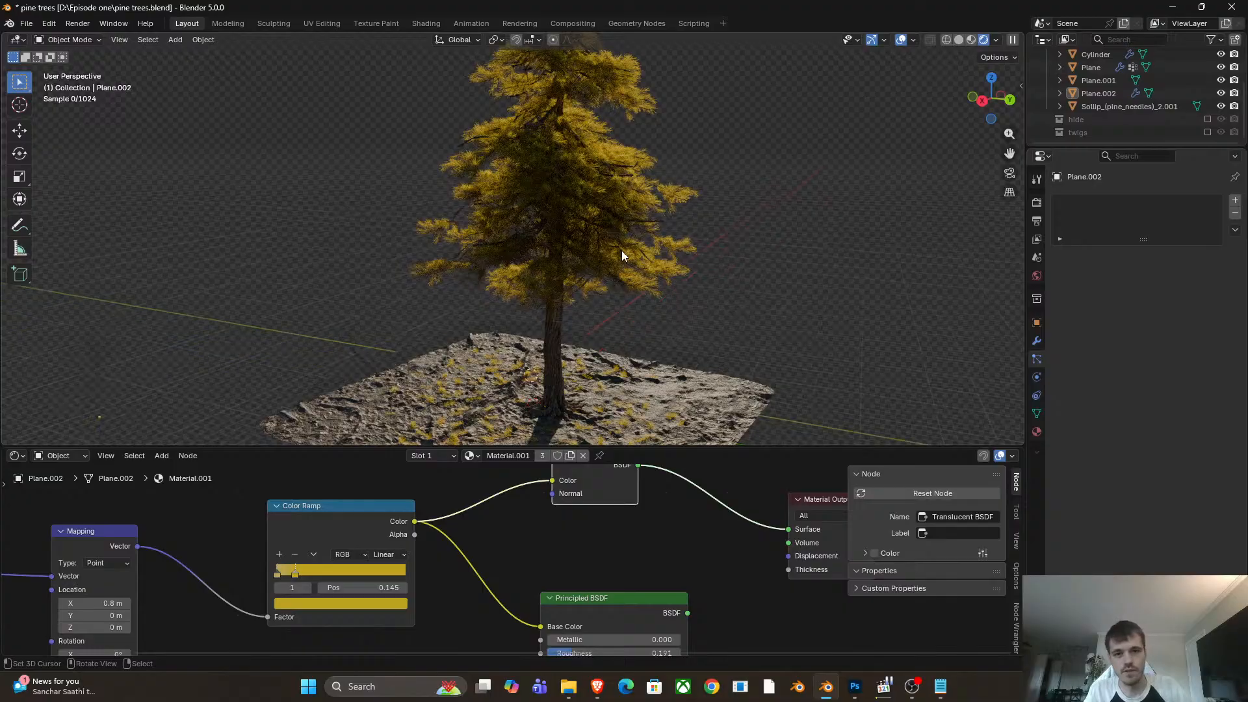
shift+middle_drag(616, 208, 594, 242)
scroll(598, 221, up, 6)
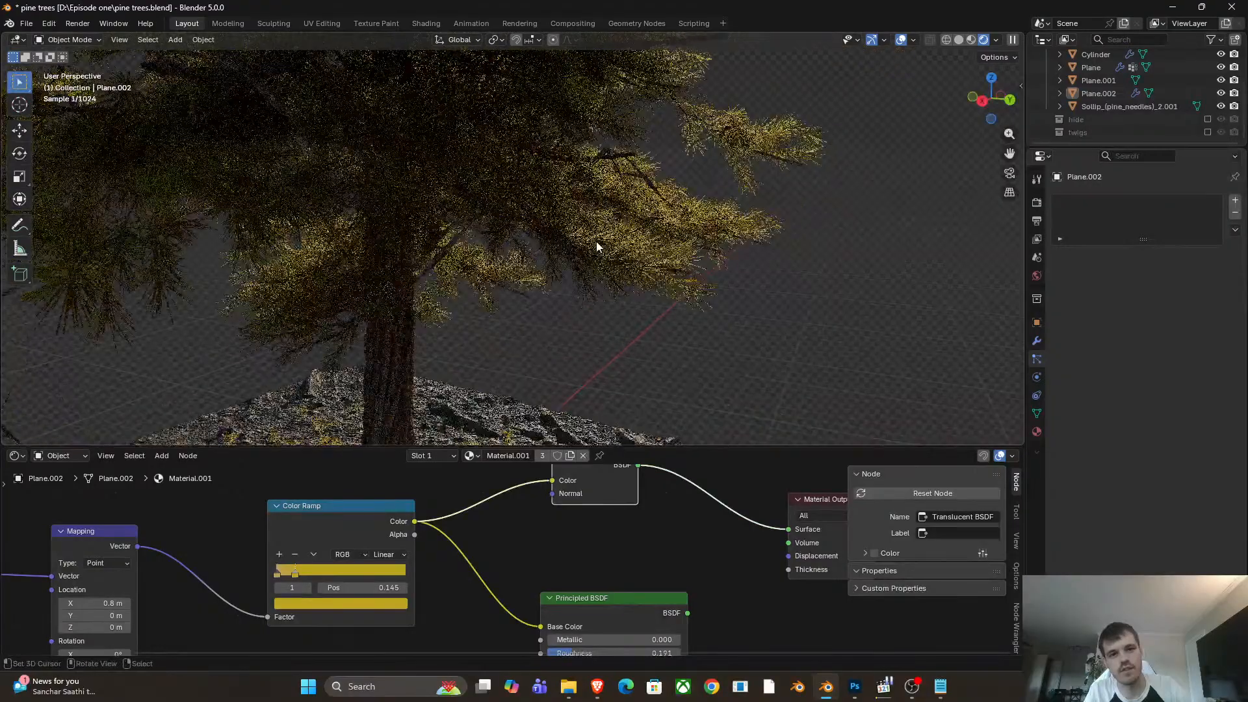
scroll(577, 561, down, 1)
middle_drag(571, 510, 568, 565)
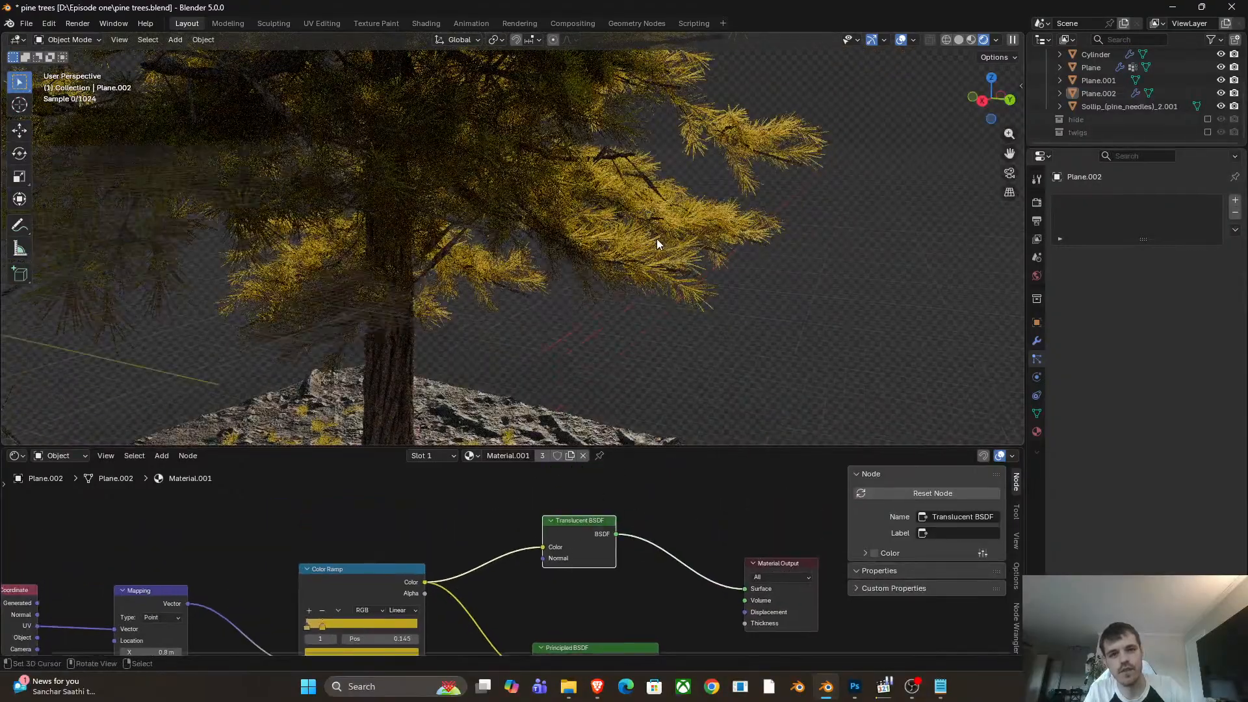
scroll(537, 259, down, 5)
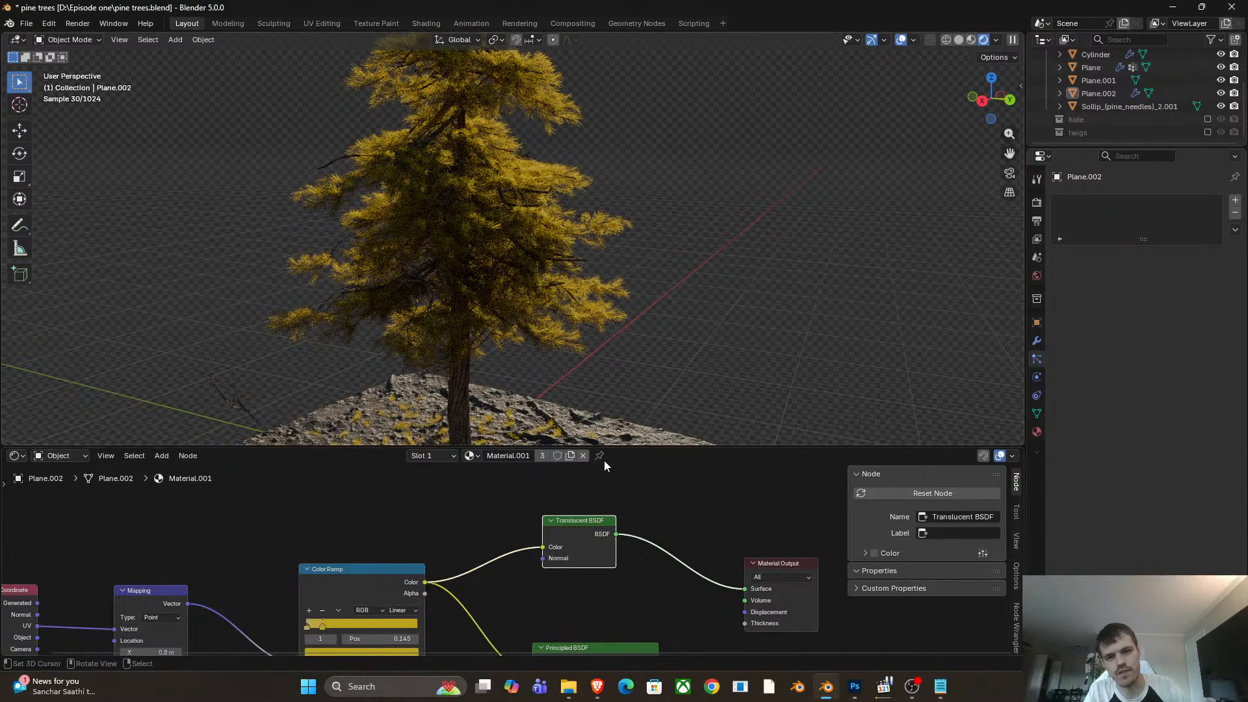
middle_drag(635, 602, 592, 554)
middle_drag(564, 275, 338, 268)
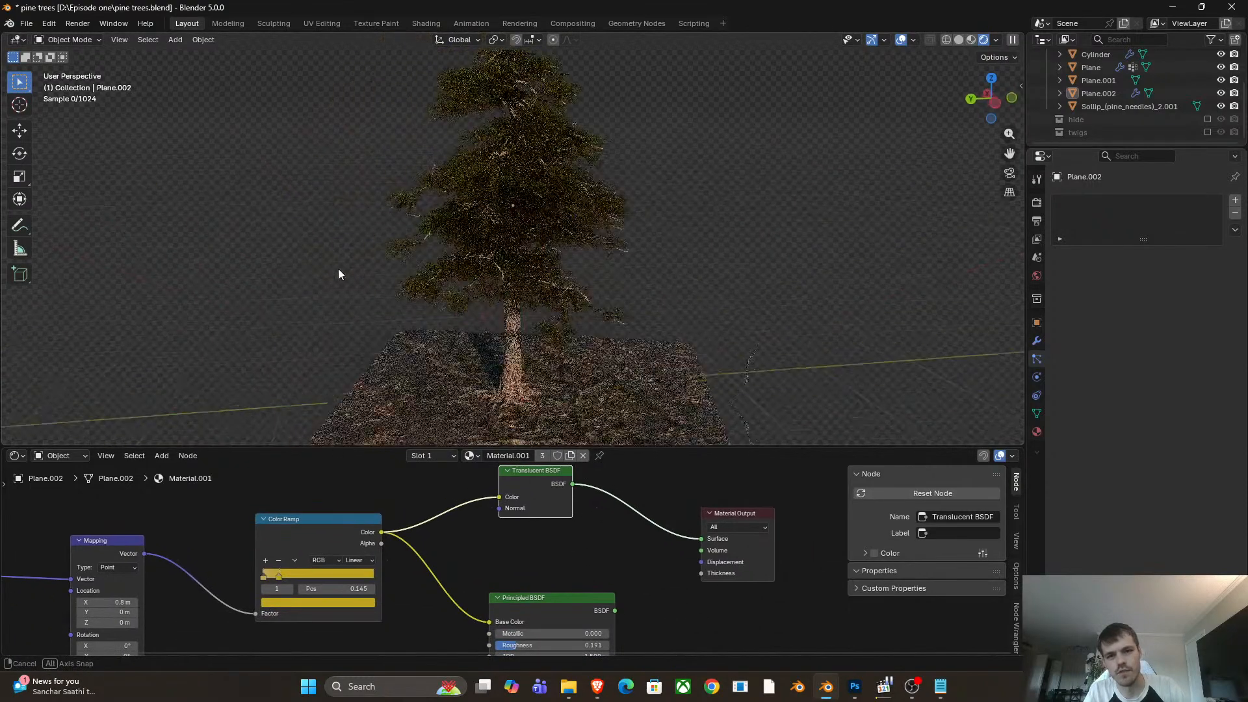
scroll(373, 224, up, 5)
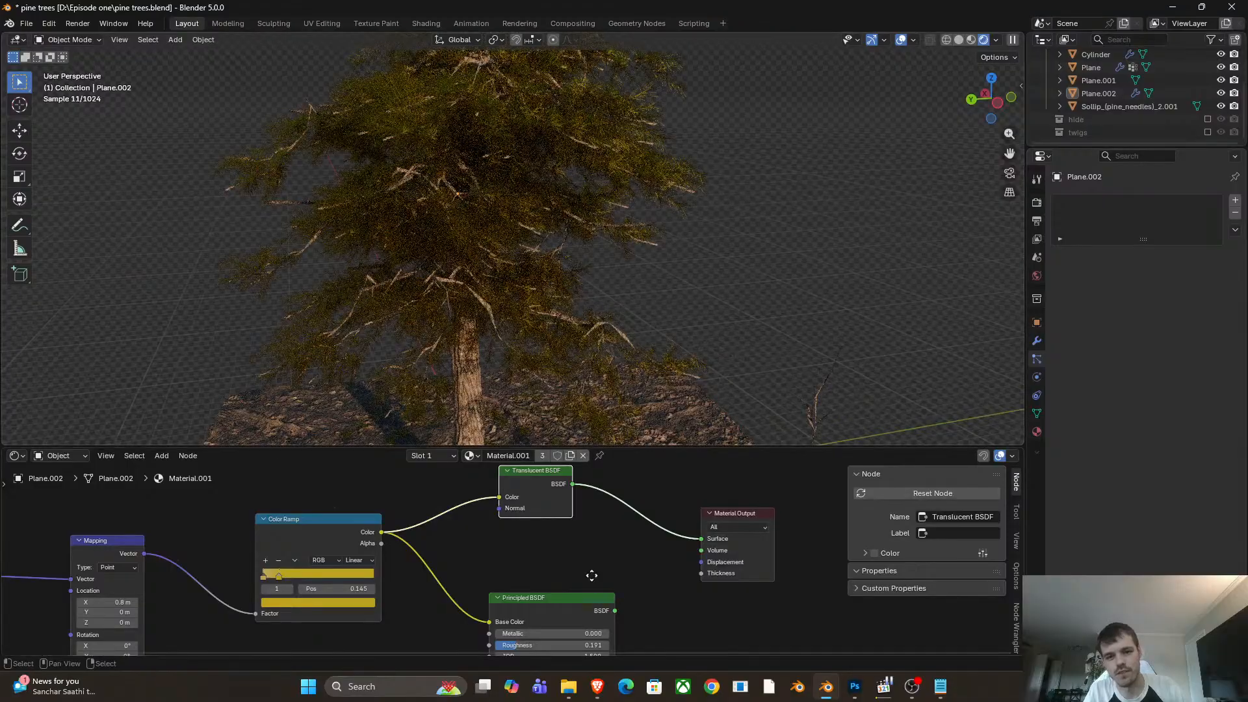
Try the Principled BSDF on the Material Output's Surface input for comparison, and reconnect the Translucent BSDF to it.
middle_drag(590, 577, 606, 532)
drag(631, 570, 719, 497)
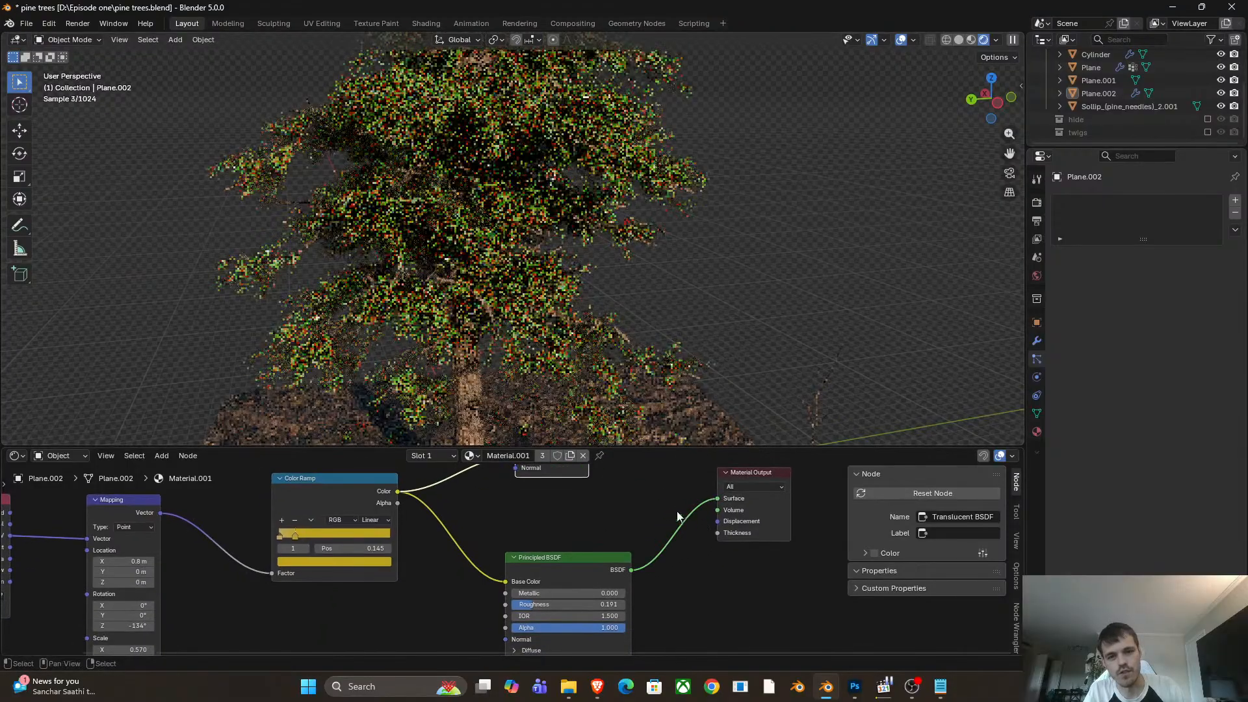
scroll(566, 276, down, 3)
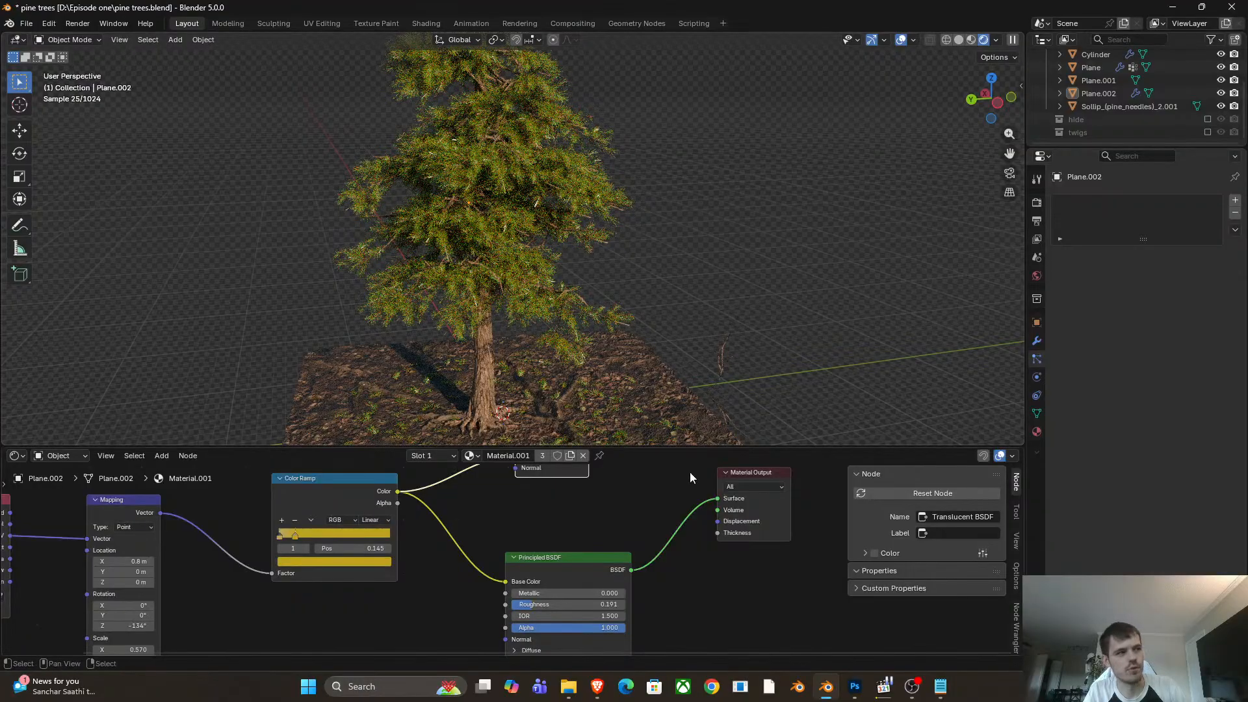
middle_drag(618, 486, 629, 513)
drag(600, 470, 728, 525)
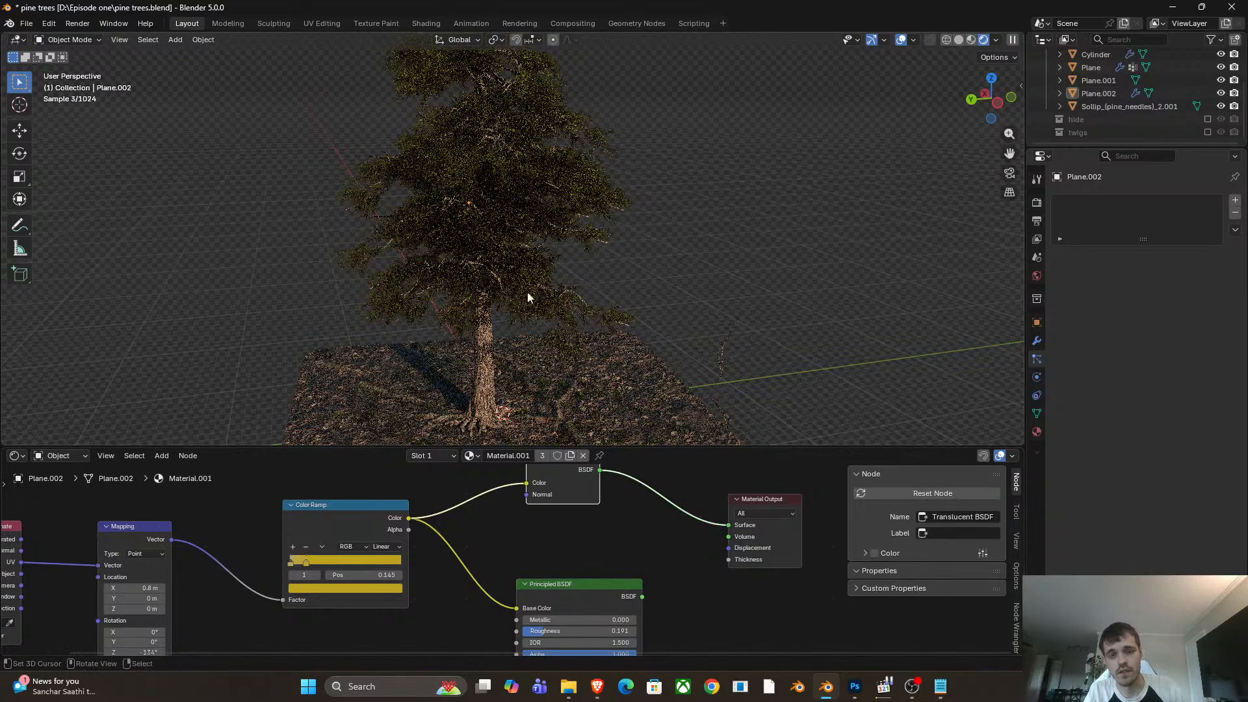
Examine the rendered tree with translucent needles from several sides, both up close and at a distance.
middle_drag(528, 292, 632, 273)
scroll(560, 270, down, 5)
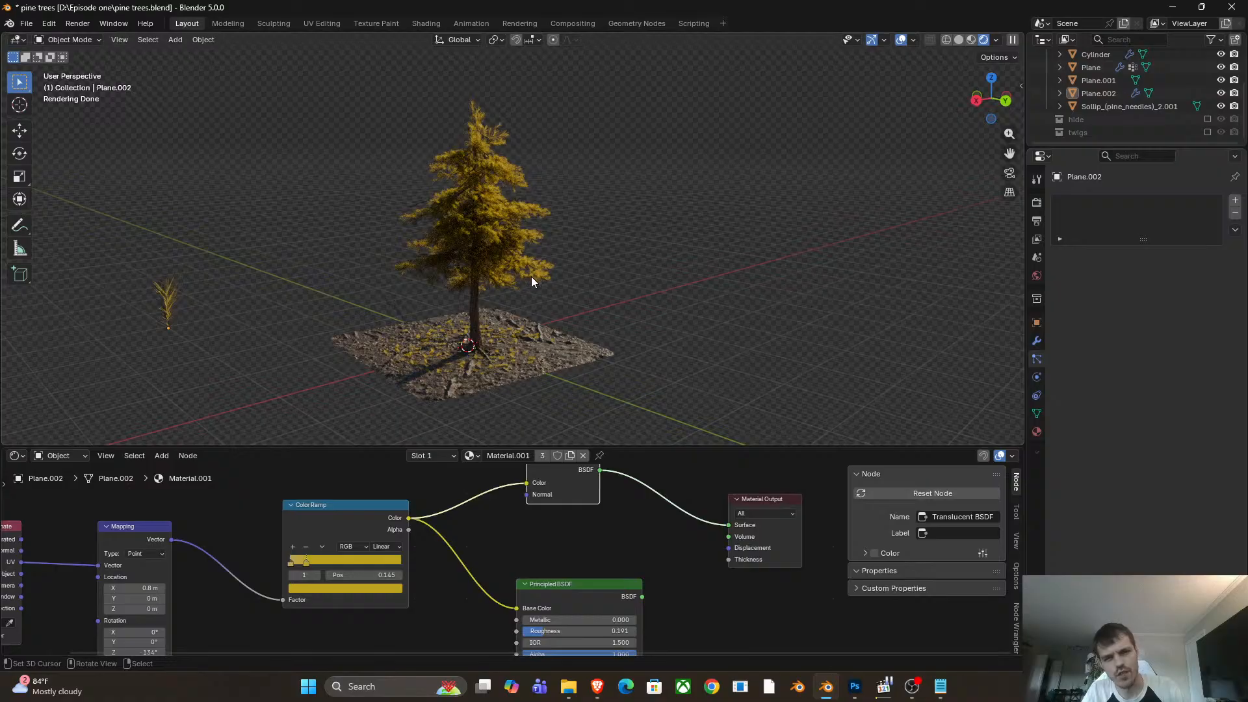
scroll(531, 276, down, 1)
scroll(531, 275, up, 1)
shift+middle_drag(498, 335, 592, 314)
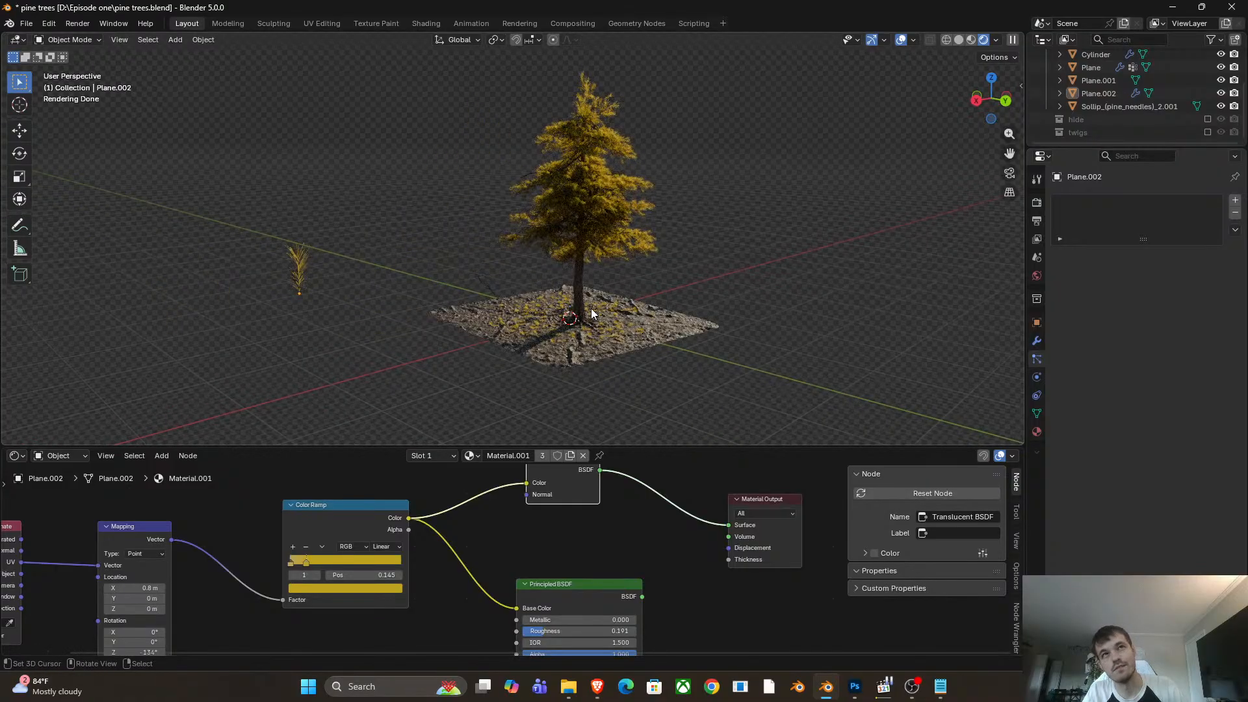
scroll(610, 338, up, 4)
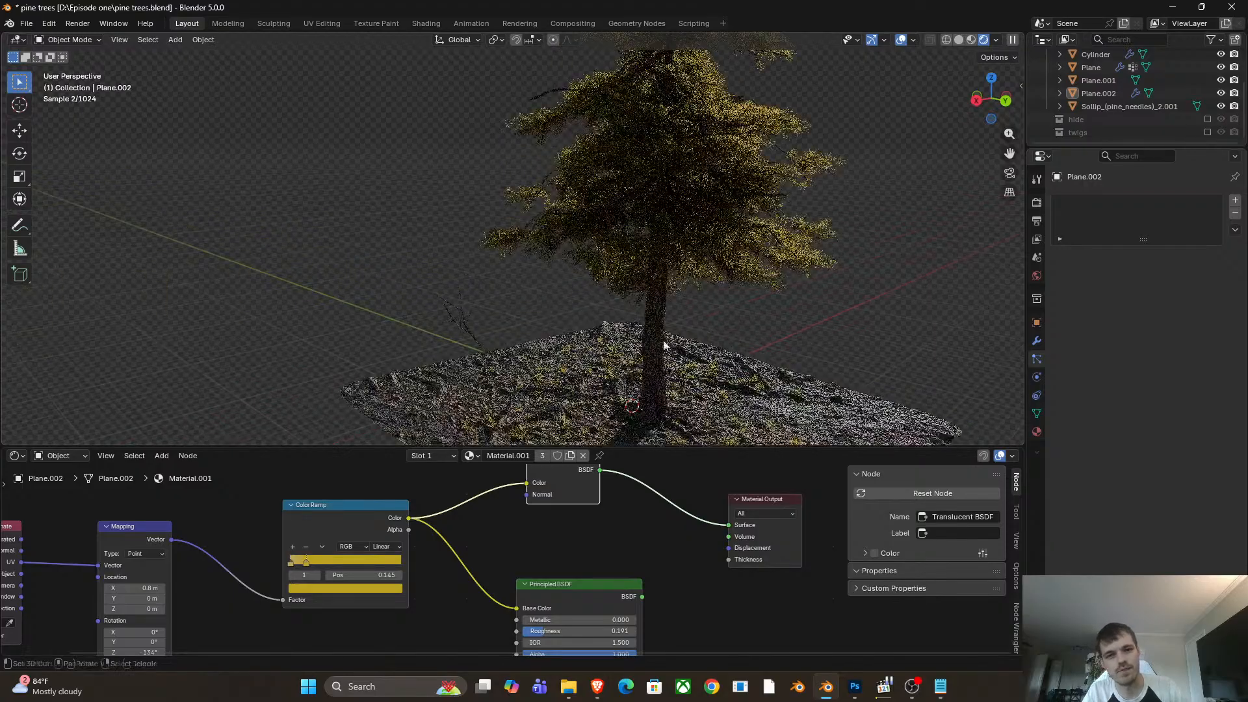
shift+middle_drag(663, 340, 610, 342)
scroll(592, 368, up, 4)
scroll(589, 375, down, 8)
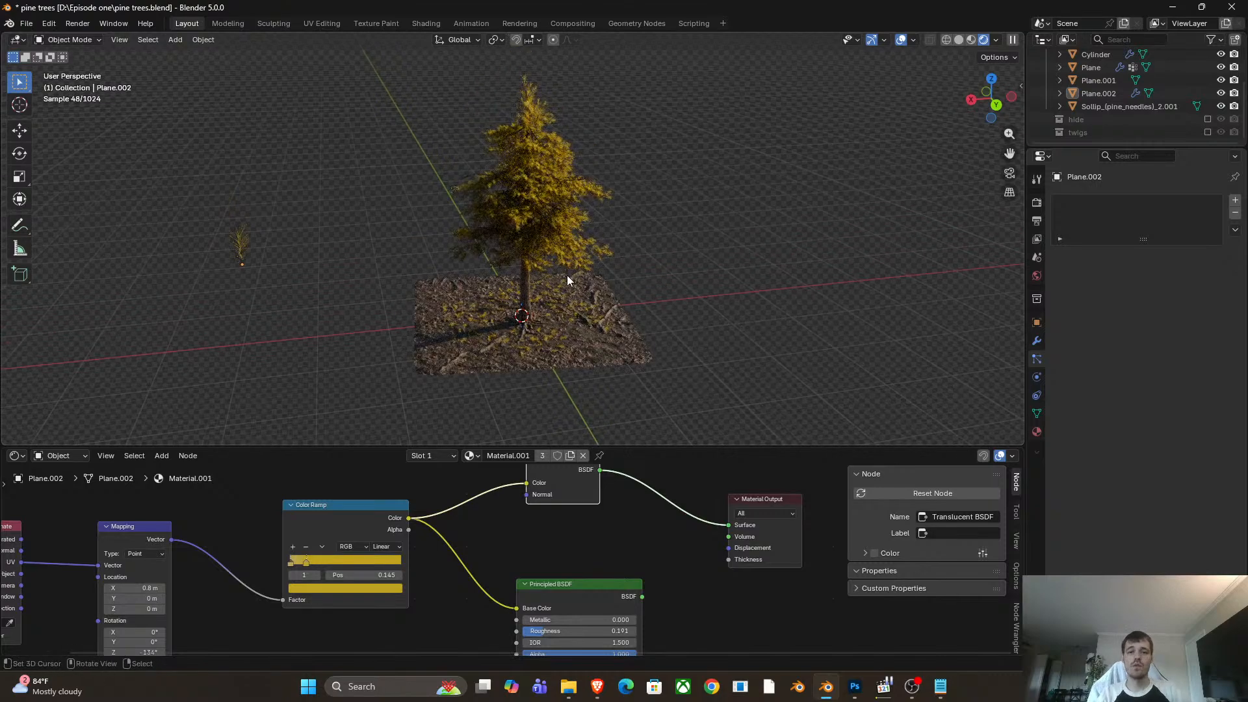
middle_drag(567, 280, 615, 313)
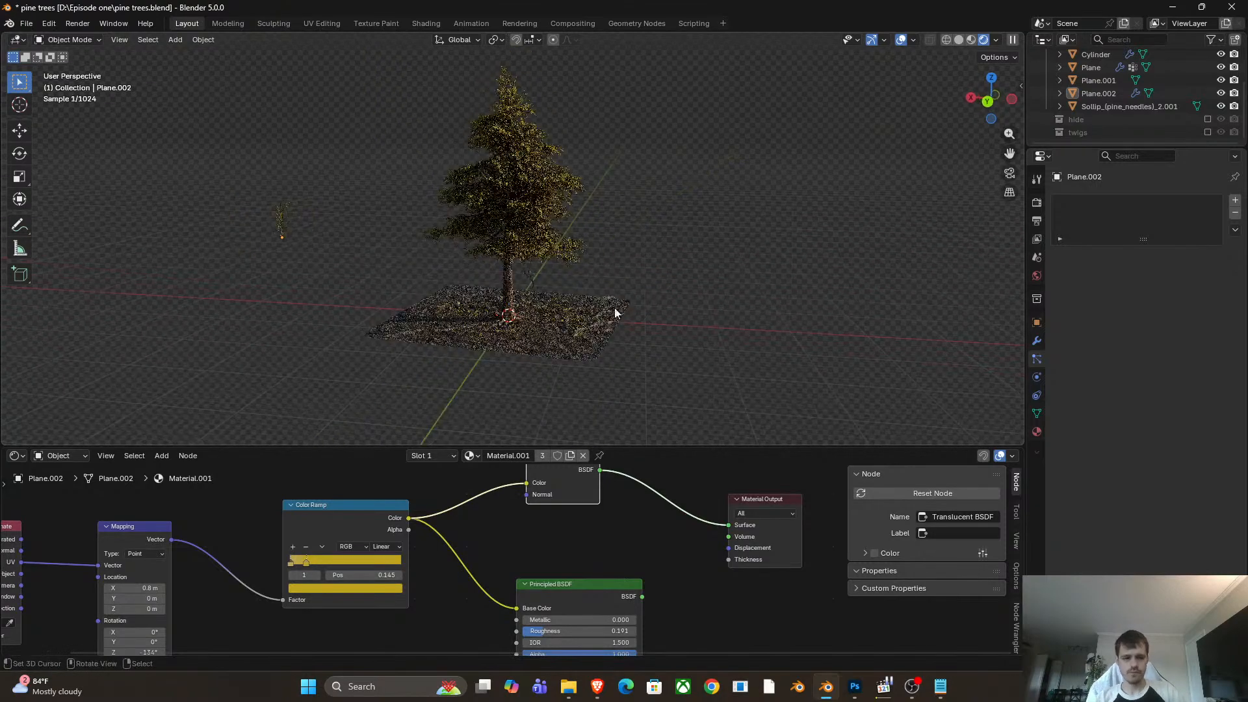
Bring up the thumbnail.png reference image, view it and move its window off the screen.
mouse_move(572, 692)
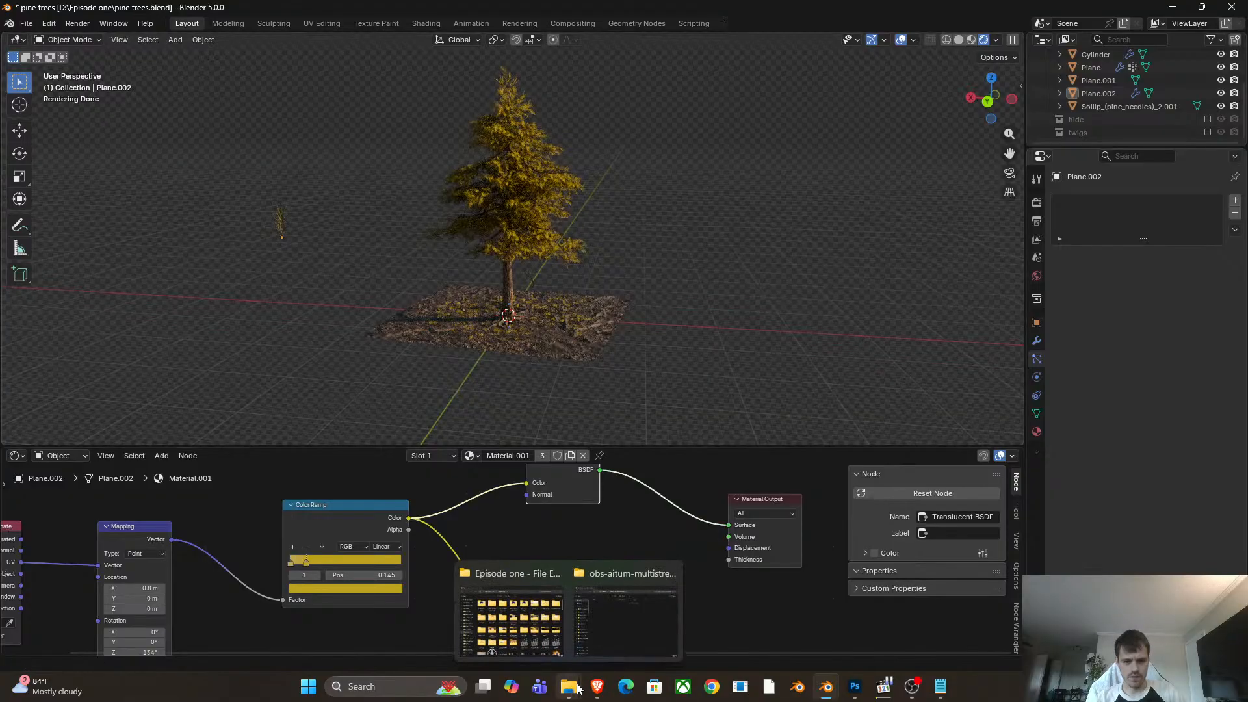
mouse_move(504, 626)
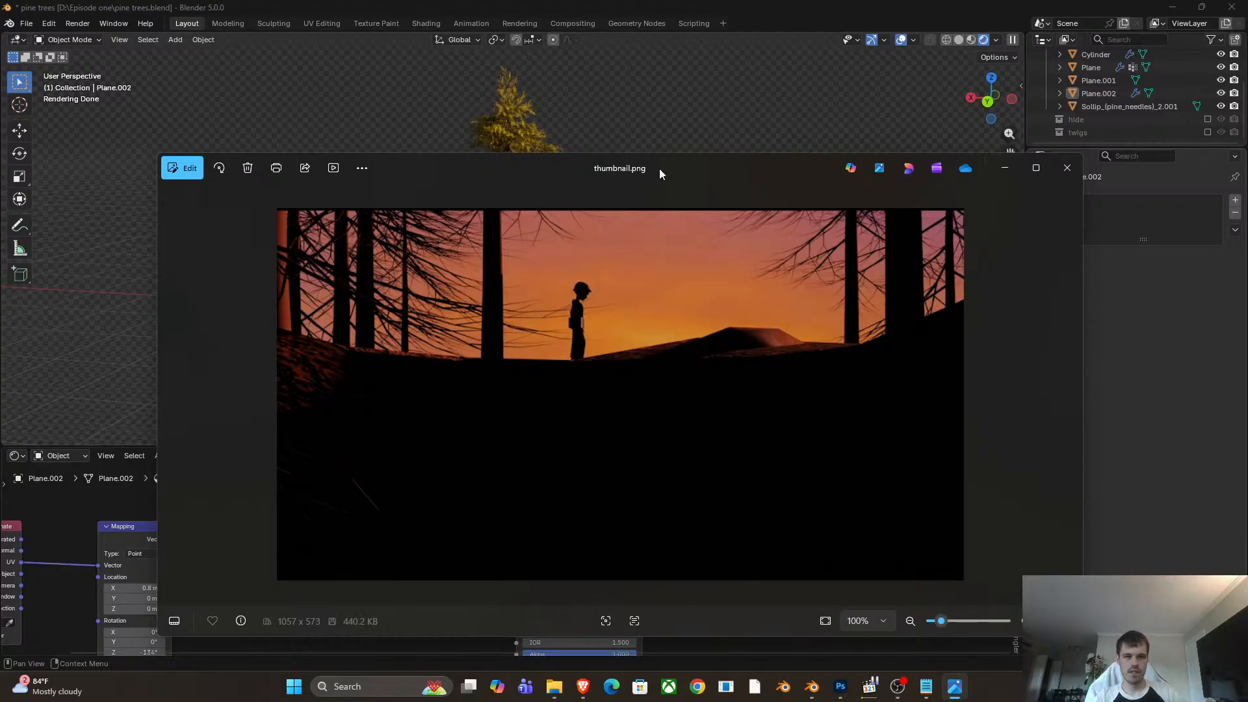
drag(659, 170, 1247, 170)
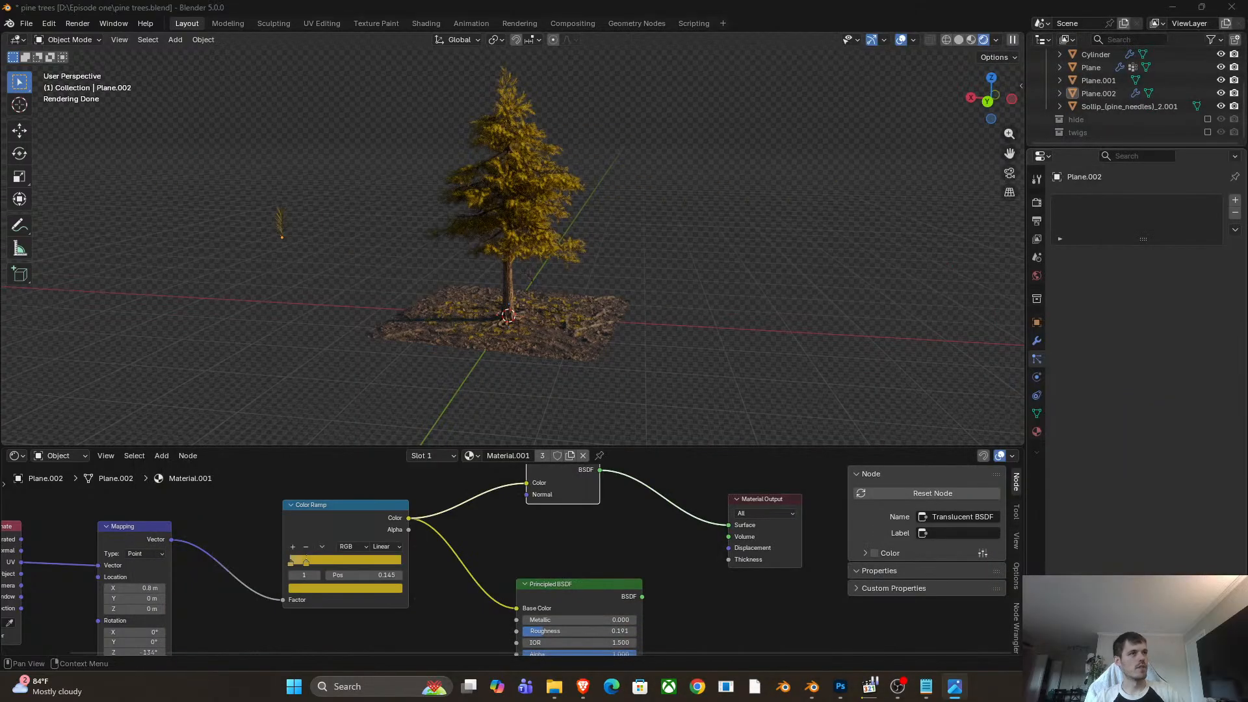
drag(1247, 546, 503, 203)
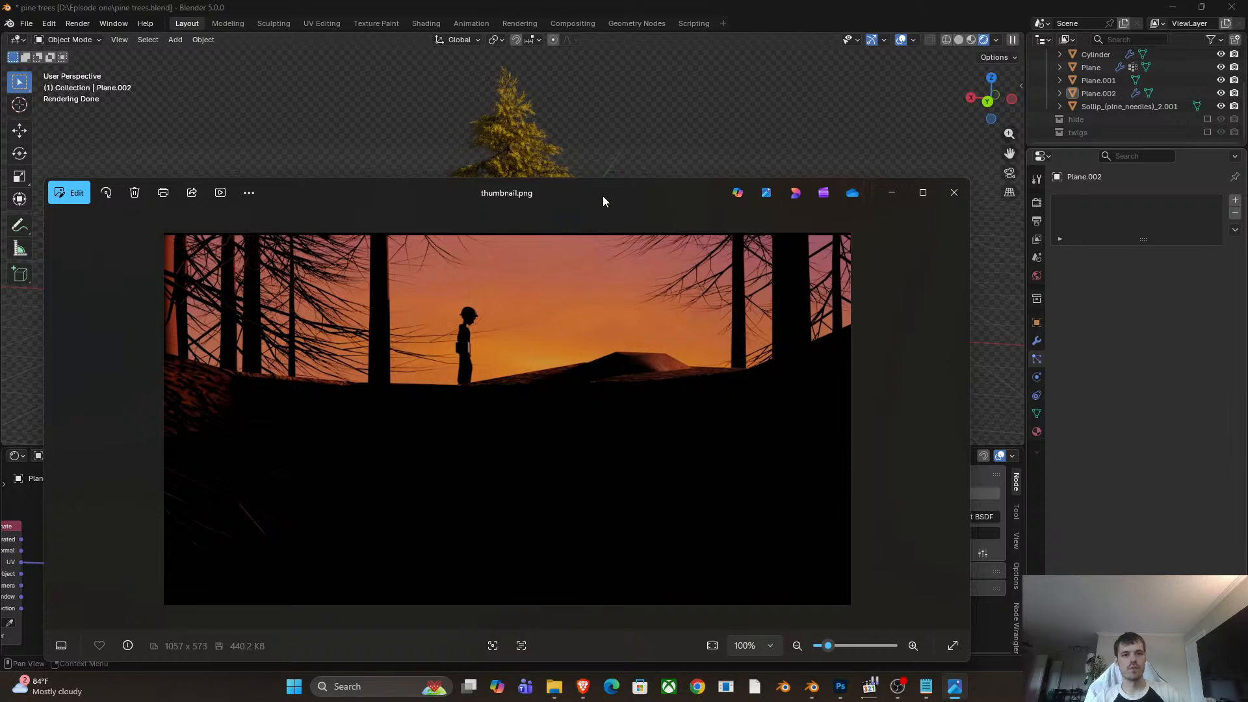
drag(604, 202, 1247, 270)
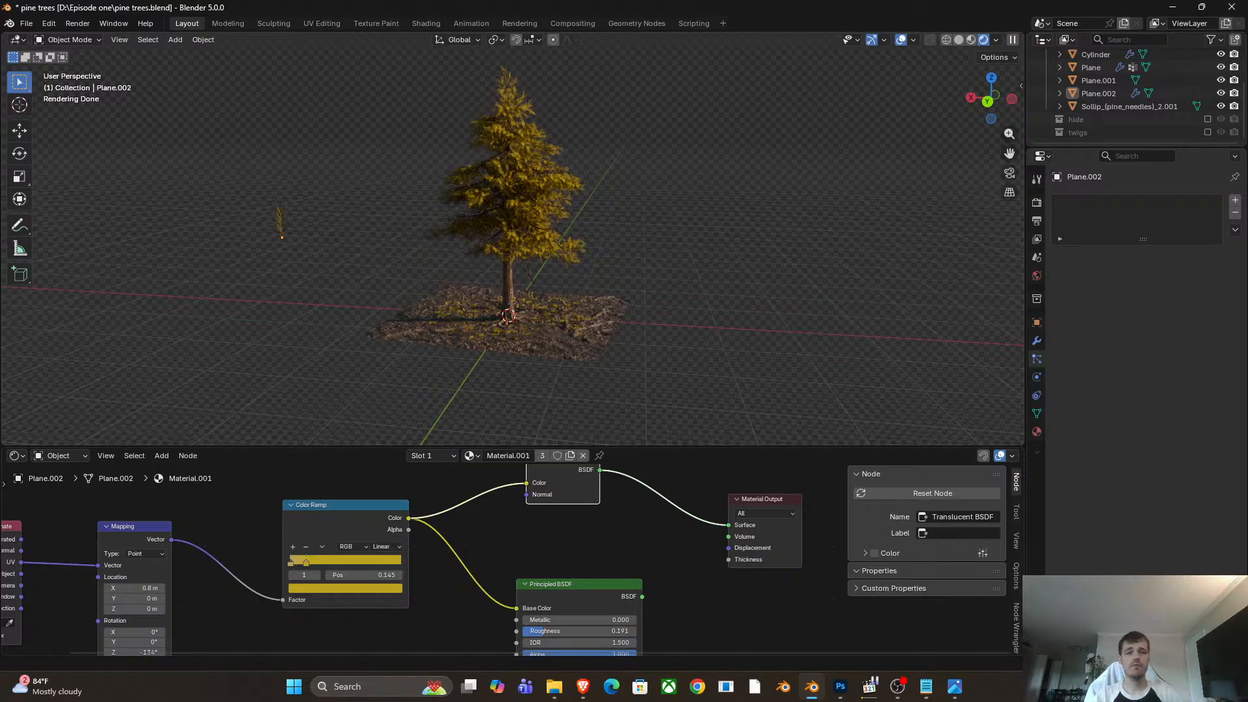
Switch the 3D viewport to the camera viewpoint and show the whole camera frame around the tree.
click(119, 40)
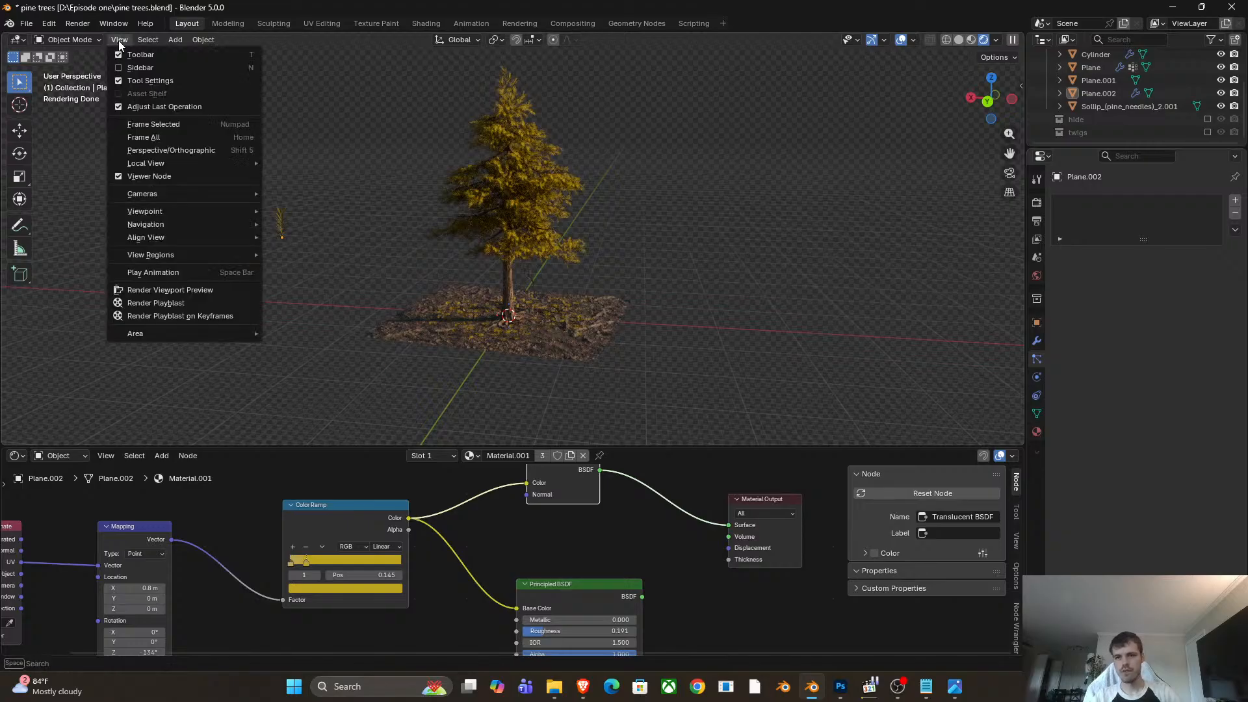
mouse_move(170, 194)
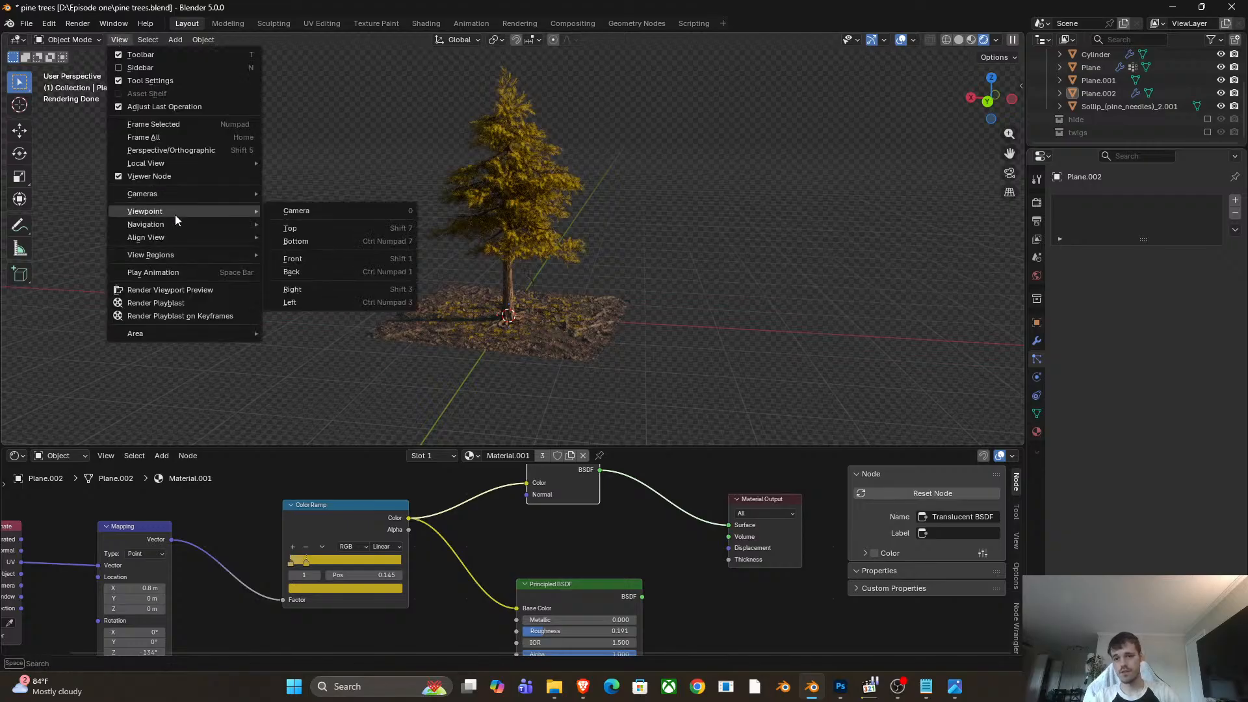
click(659, 304)
scroll(637, 294, down, 4)
middle_drag(576, 314, 595, 307)
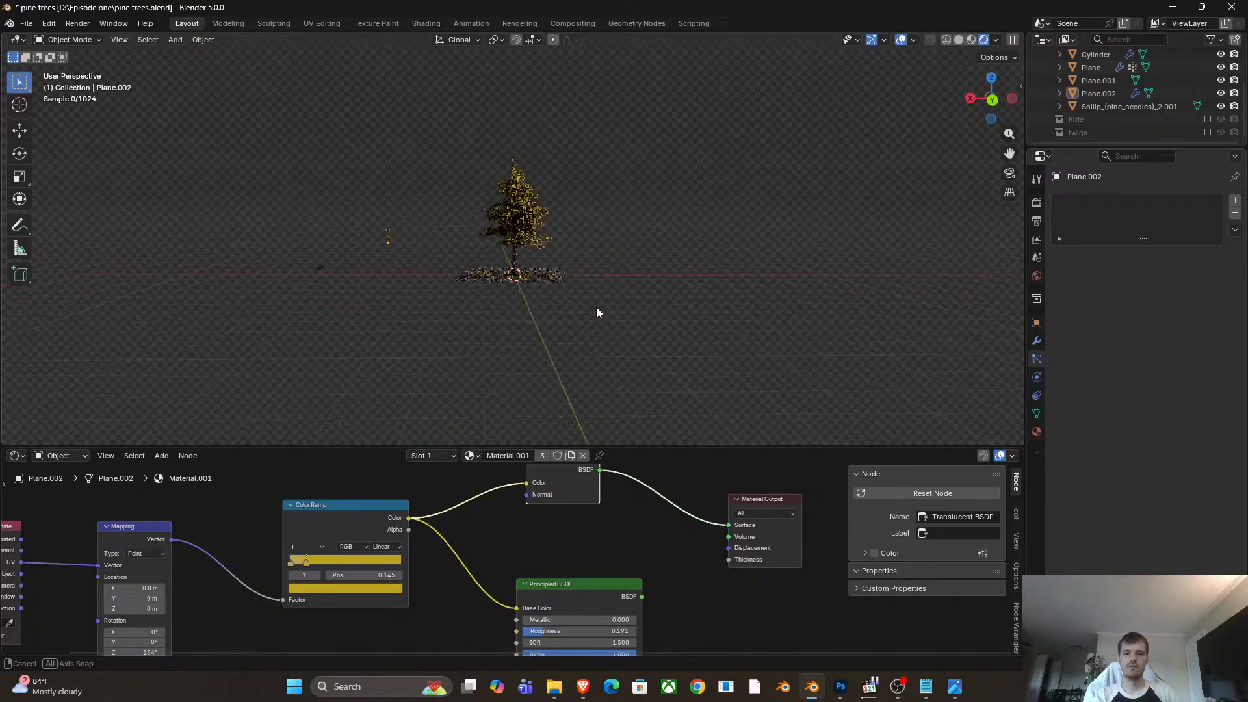
click(120, 40)
mouse_move(161, 225)
click(319, 208)
scroll(684, 267, down, 4)
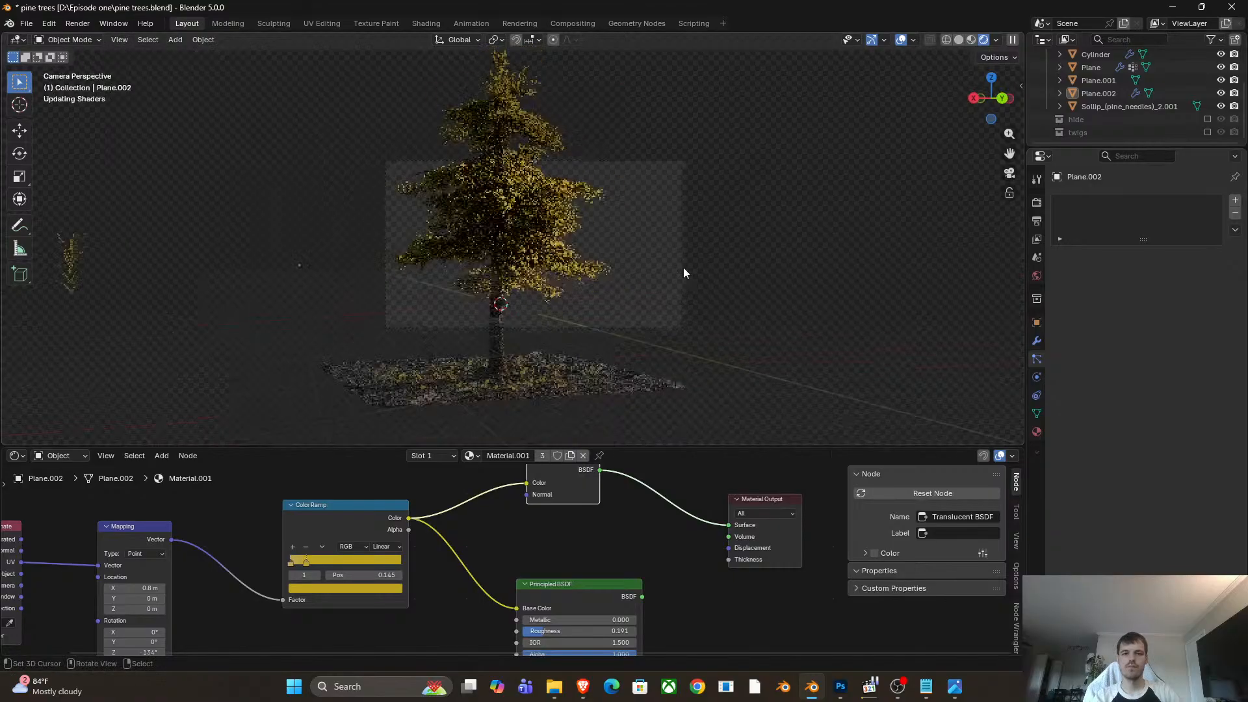
Select the camera, check the output format settings and try repositioning the camera around the tree.
click(669, 161)
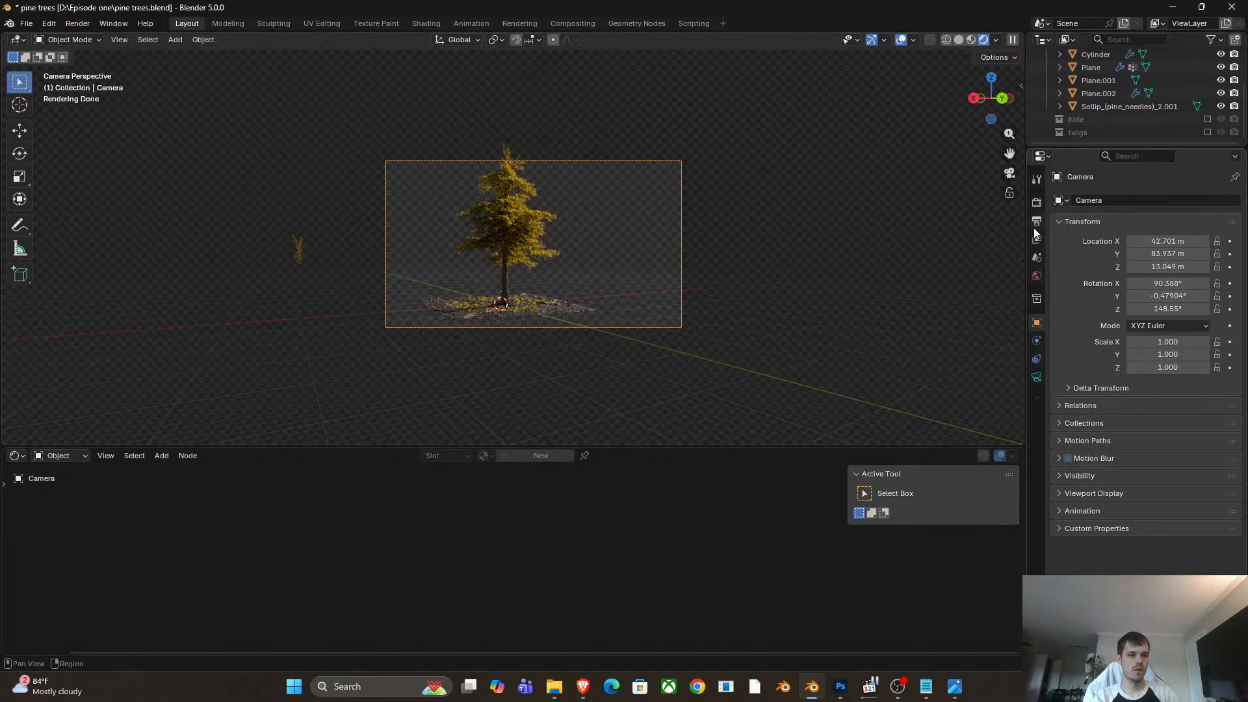
click(1037, 203)
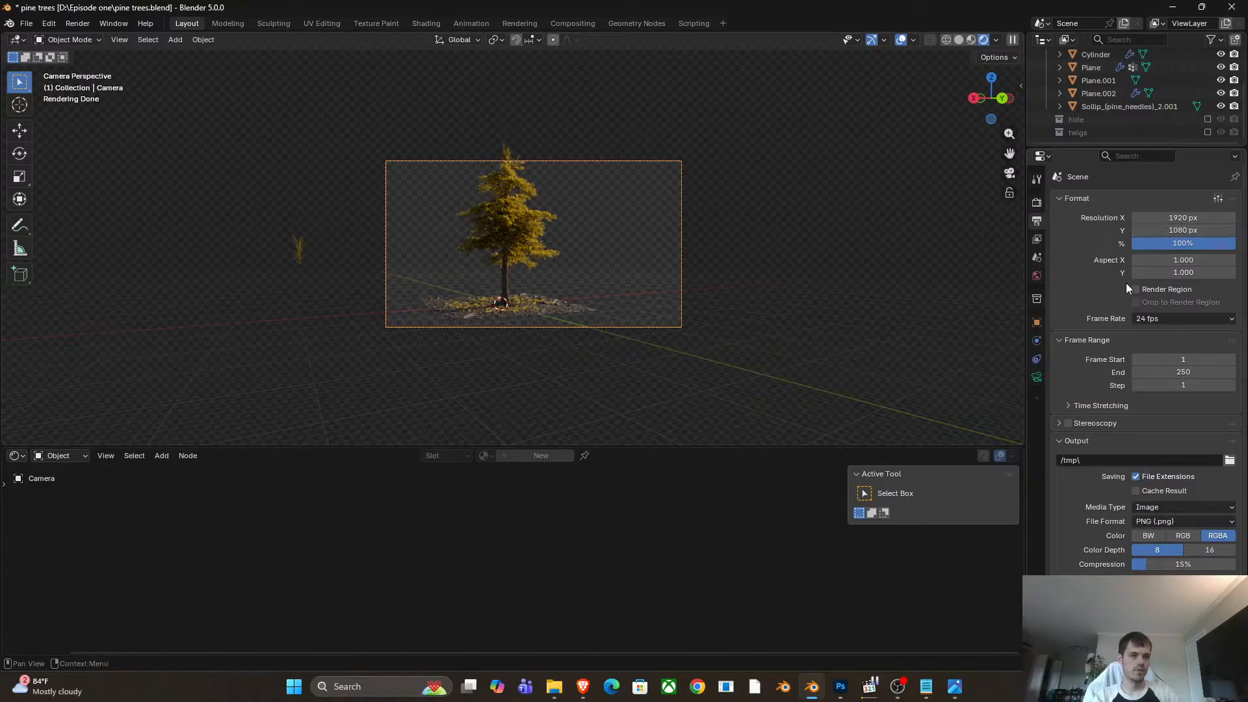
scroll(481, 289, up, 3)
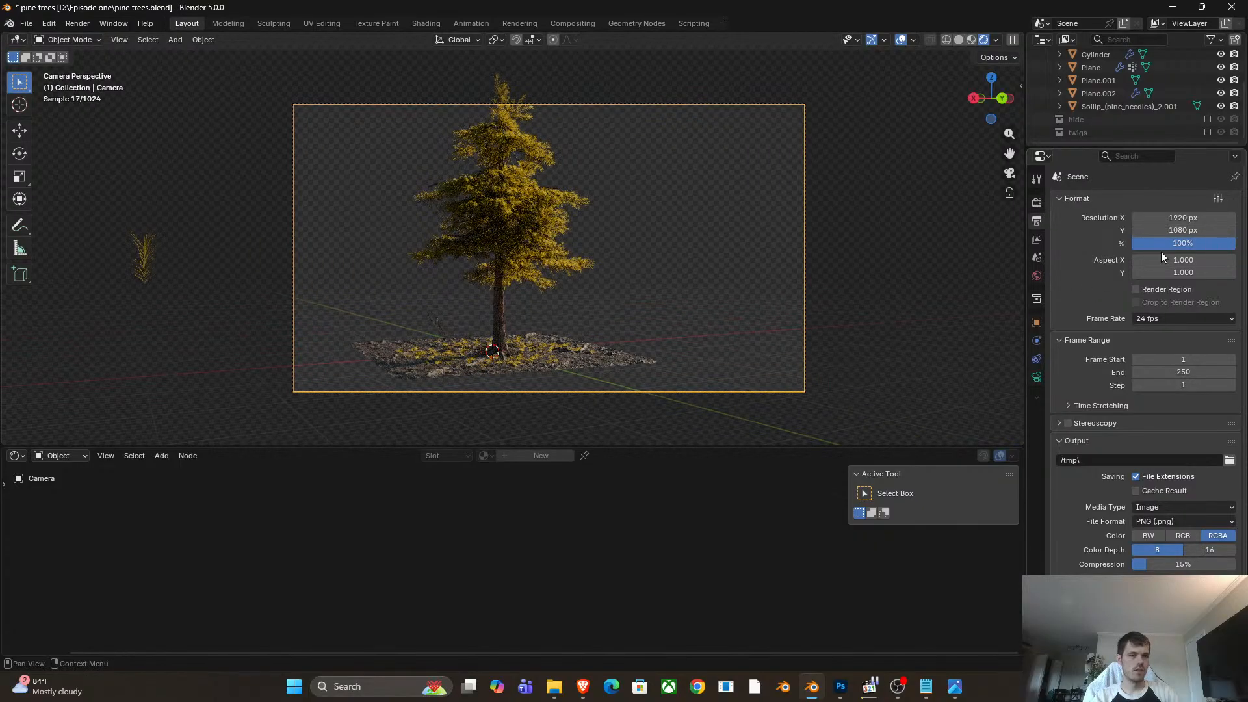
scroll(661, 352, down, 2)
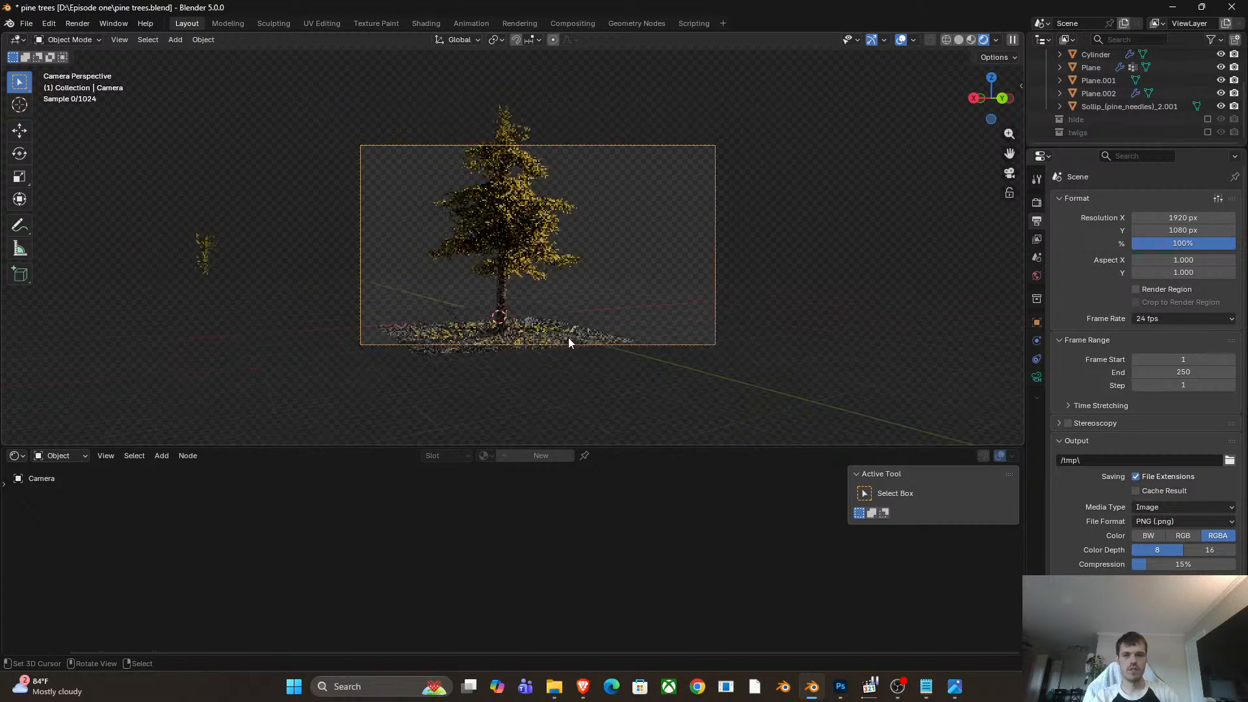
key(g)
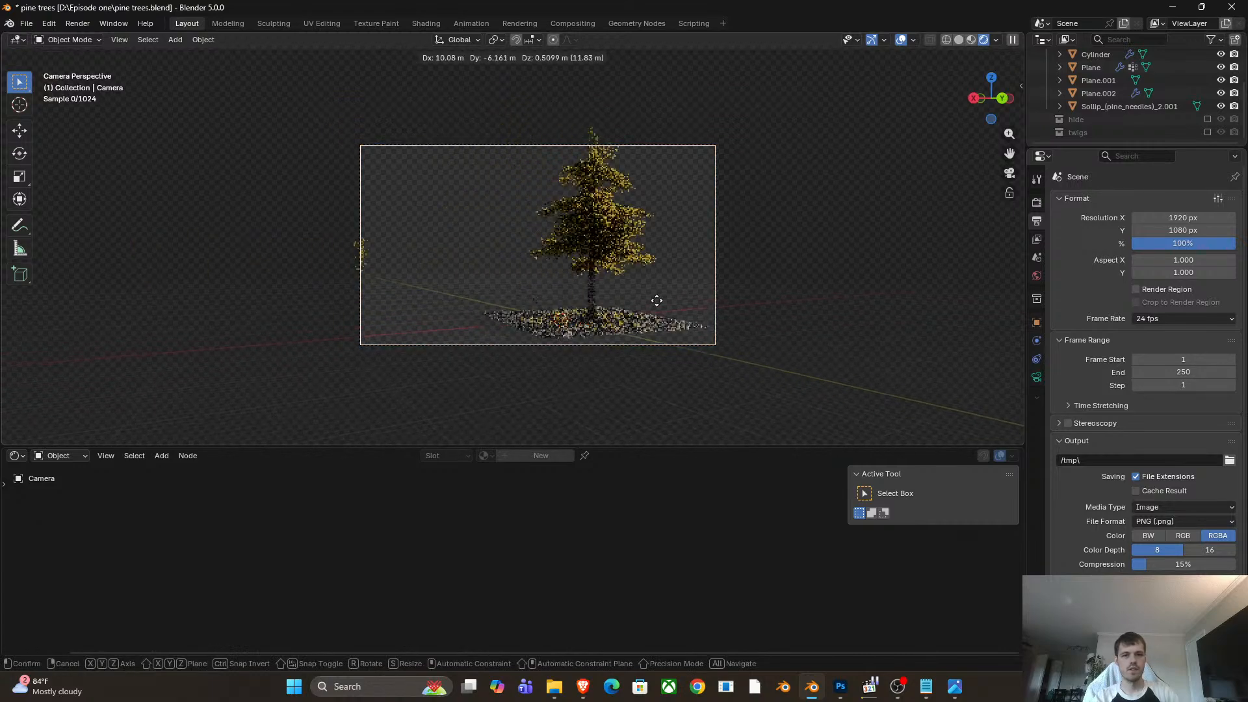
click(586, 330)
Switch the viewport to solid shading and select the ground plane beneath the tree.
key(z)
click(957, 354)
scroll(580, 377, up, 2)
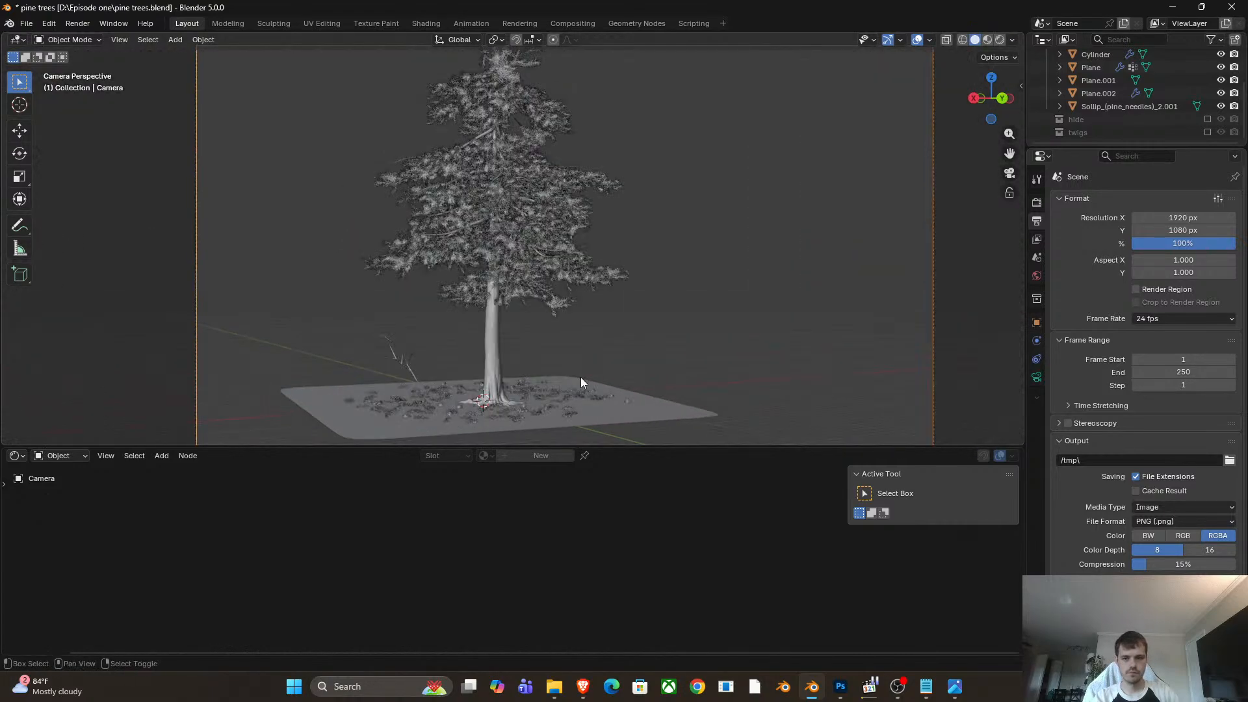
click(663, 326)
scroll(580, 369, down, 3)
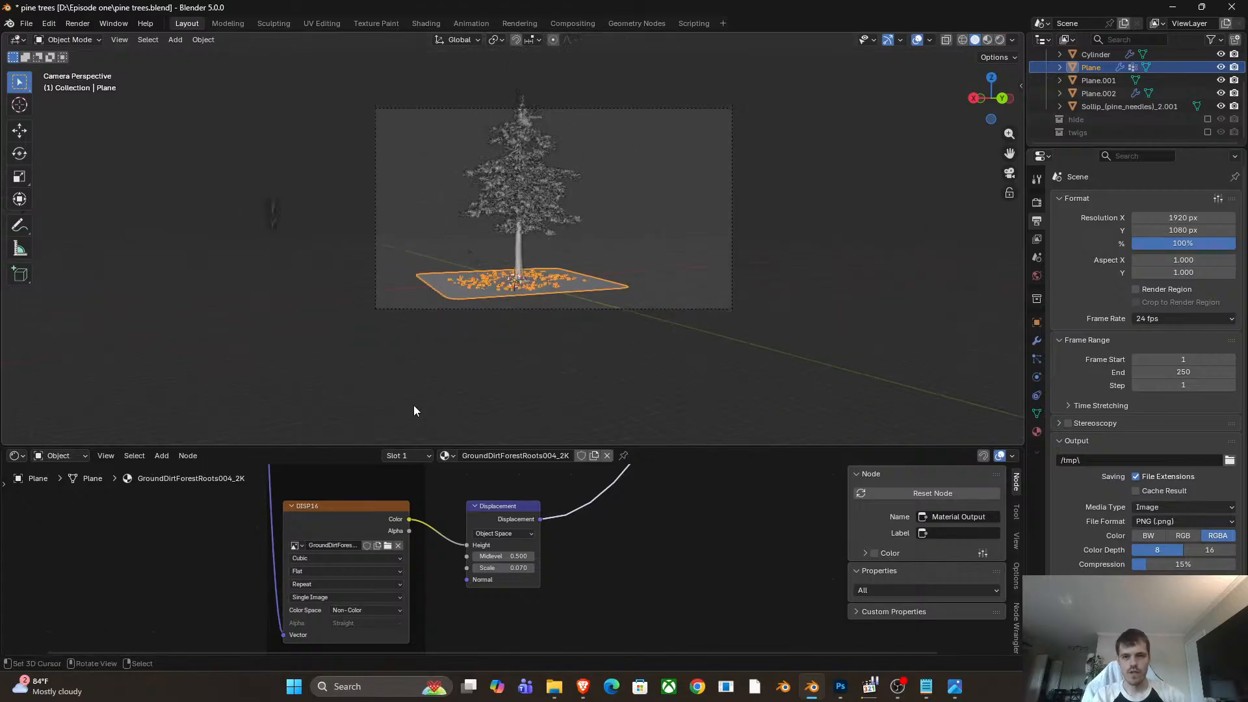
View the thumbnail.png reference image again and minimize its window.
click(954, 693)
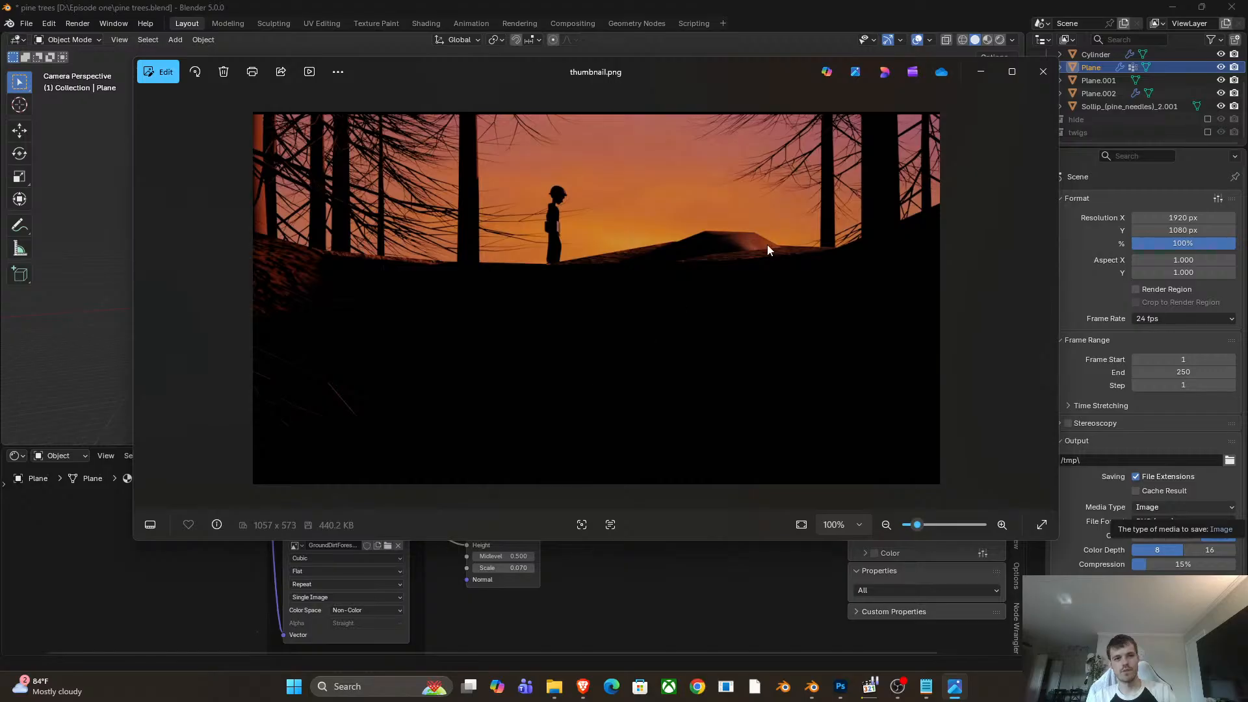
click(981, 73)
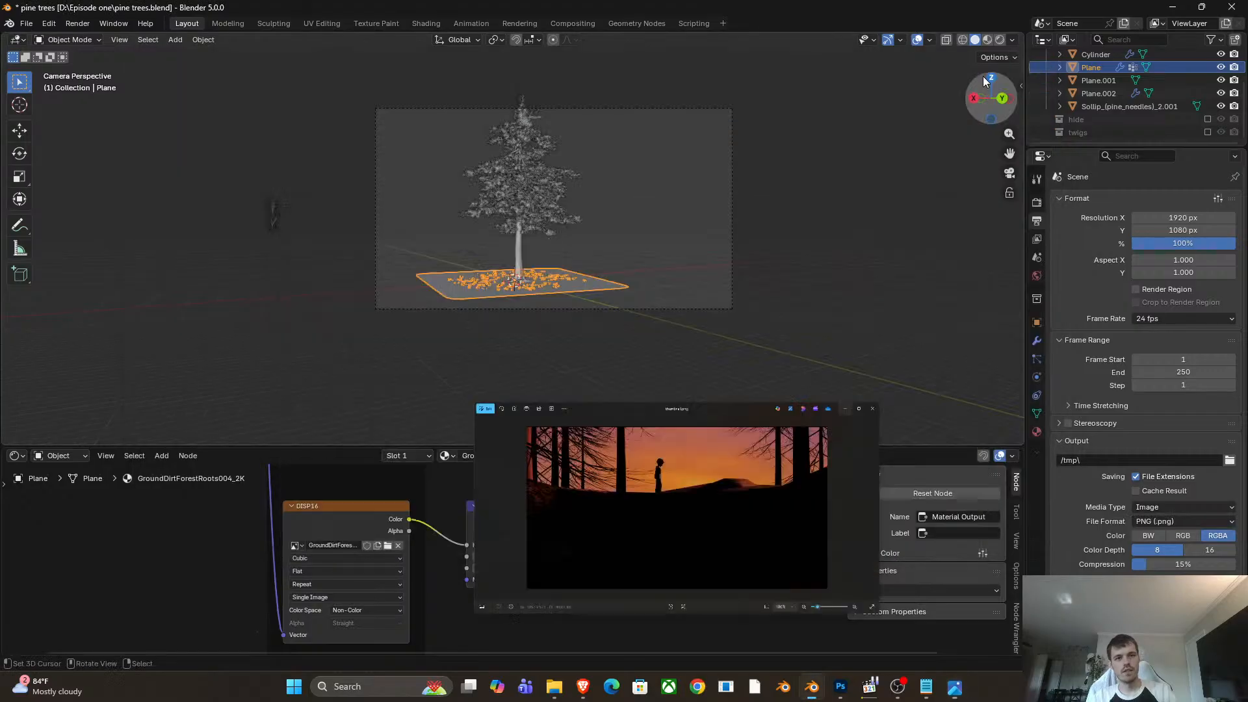
Remove the particle system that scatters debris over the ground plane.
scroll(519, 318, up, 5)
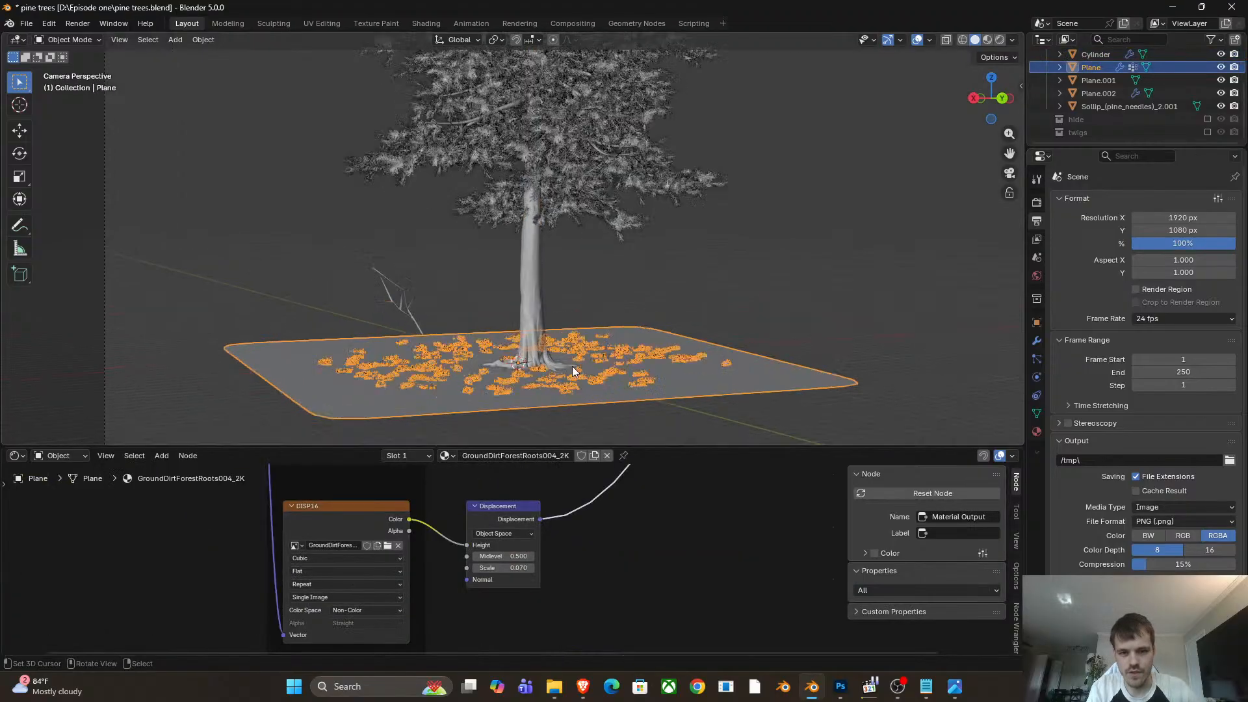
scroll(572, 365, up, 4)
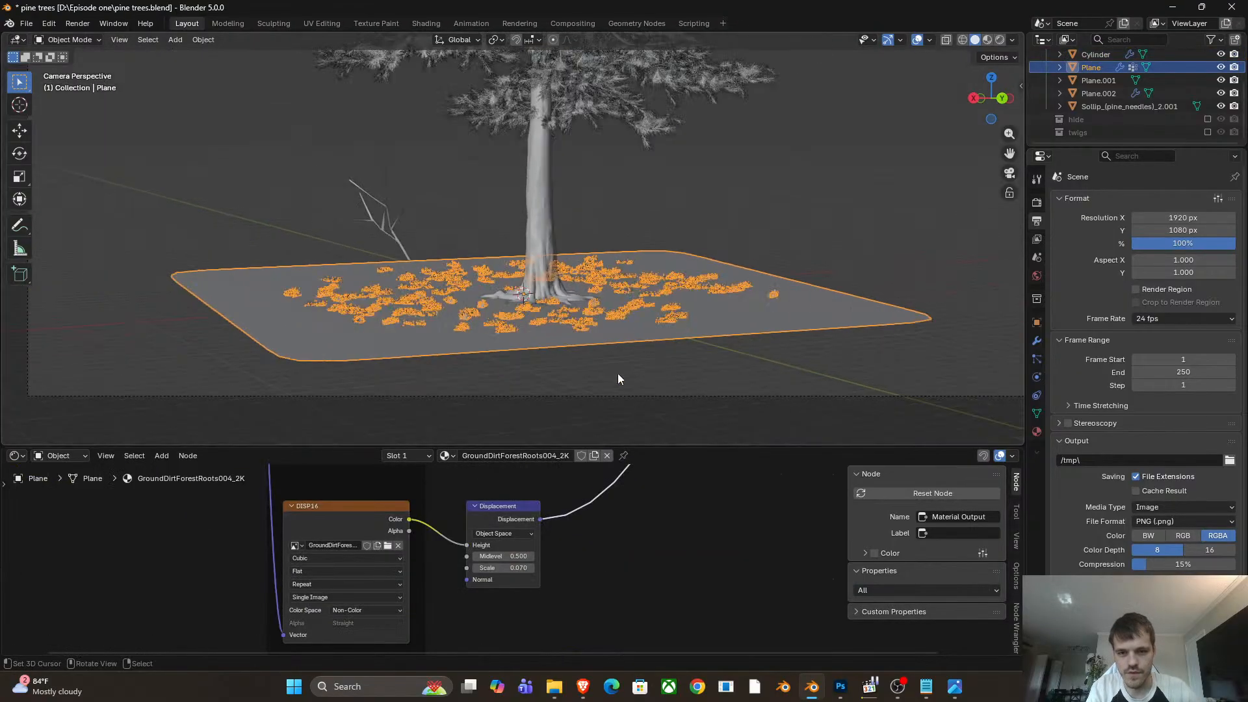
middle_drag(618, 379, 481, 361)
click(1037, 341)
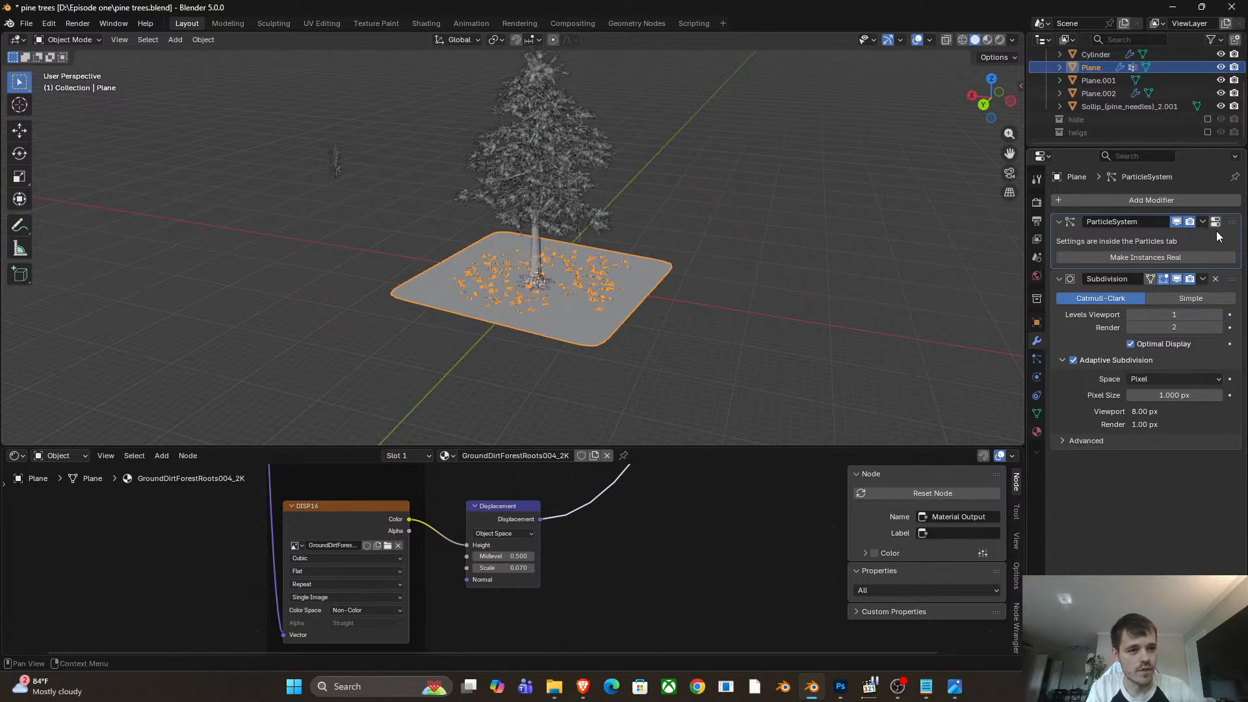
click(1037, 360)
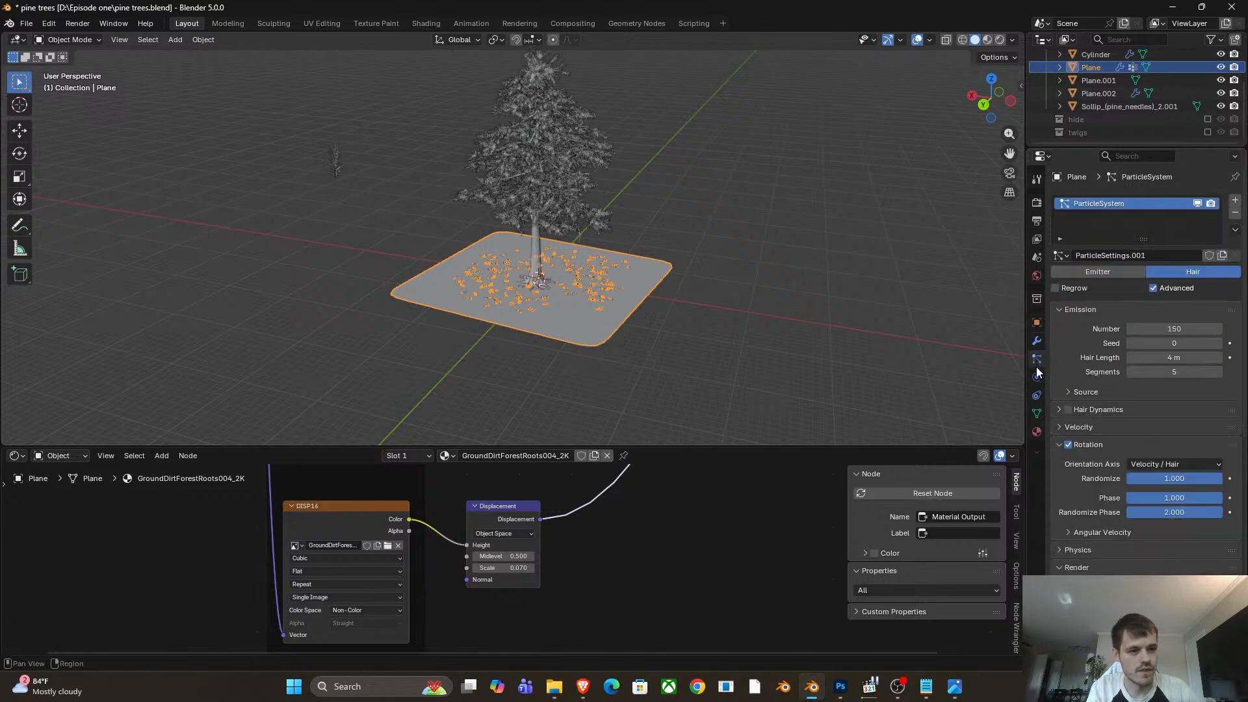
click(1236, 213)
Return to the camera viewpoint and scale the ground plane up to about 2.9 times its size.
middle_drag(369, 223, 439, 182)
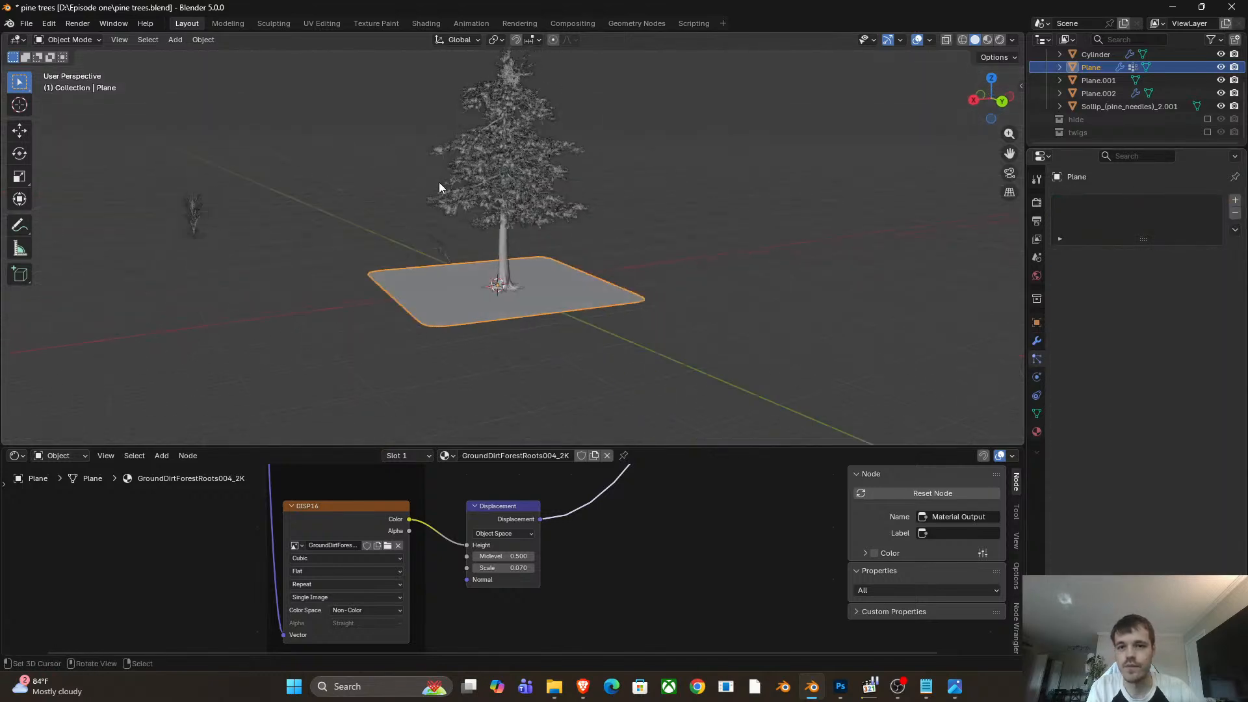
click(120, 40)
mouse_move(222, 212)
click(290, 206)
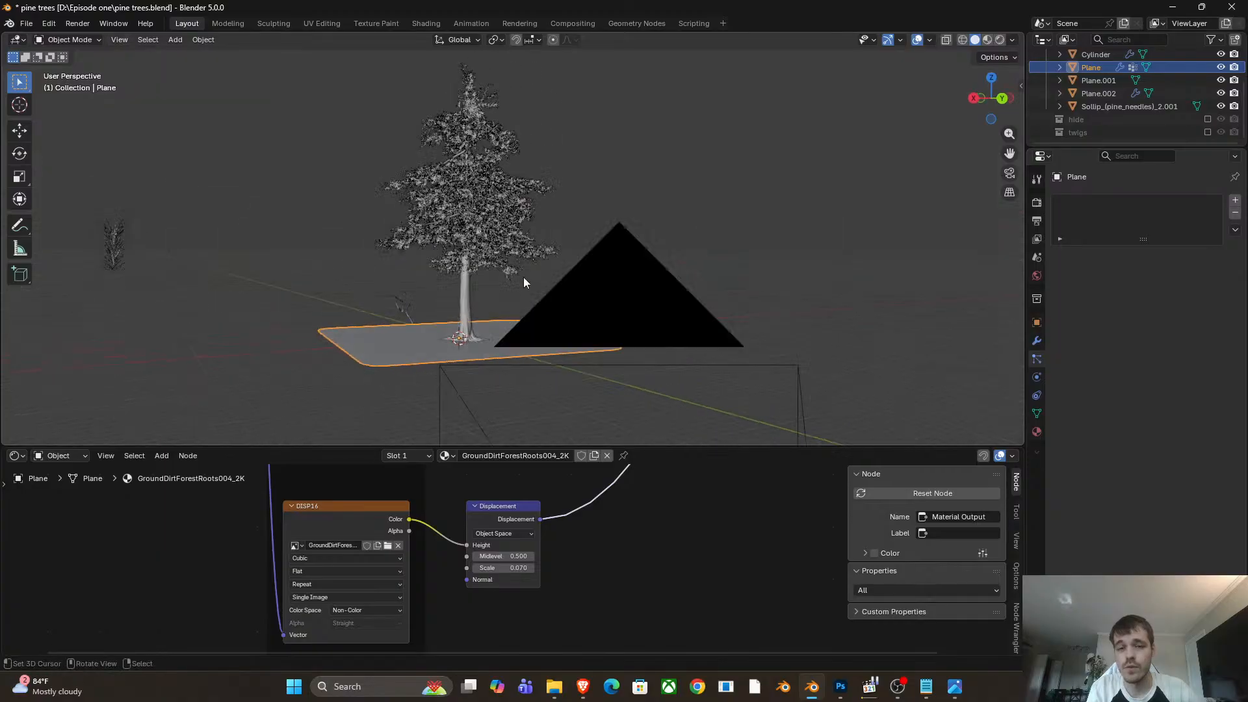
shift+middle_drag(607, 265, 631, 310)
scroll(636, 309, down, 3)
key(s)
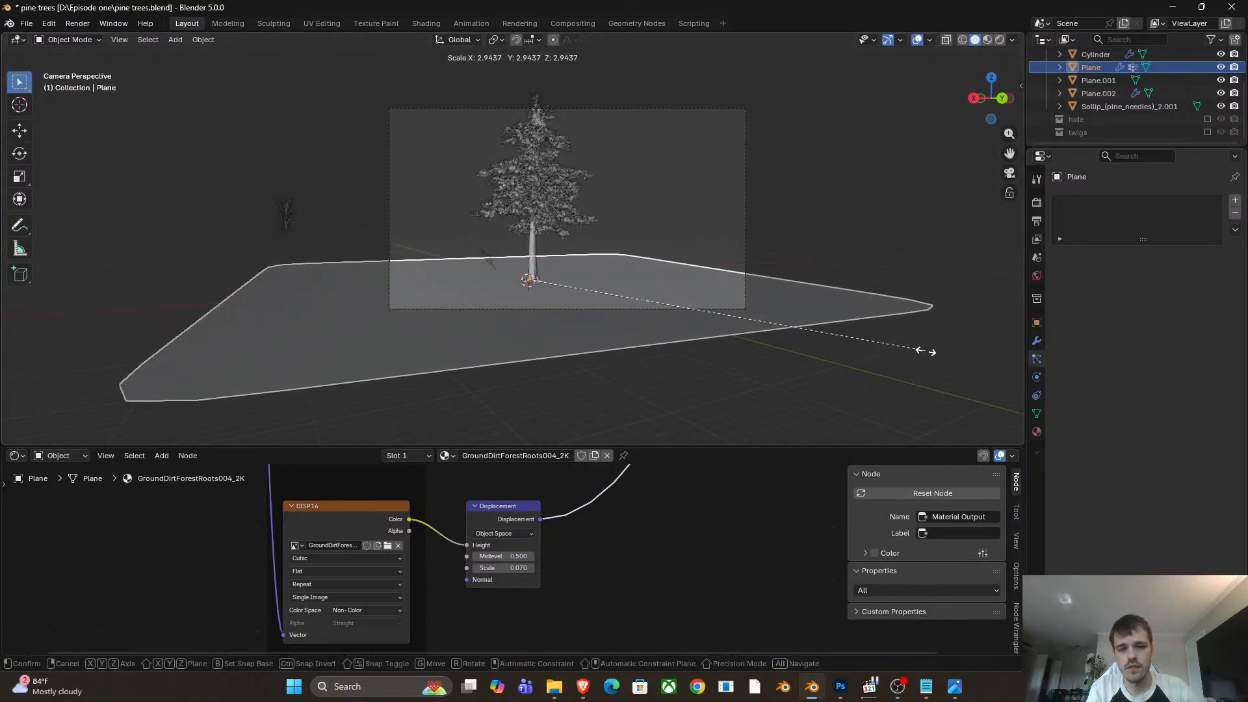
click(911, 355)
Rotate the ground plane -24.3° about the Z axis to square it up with the camera.
key(r)
key(z)
click(702, 374)
scroll(486, 277, up, 2)
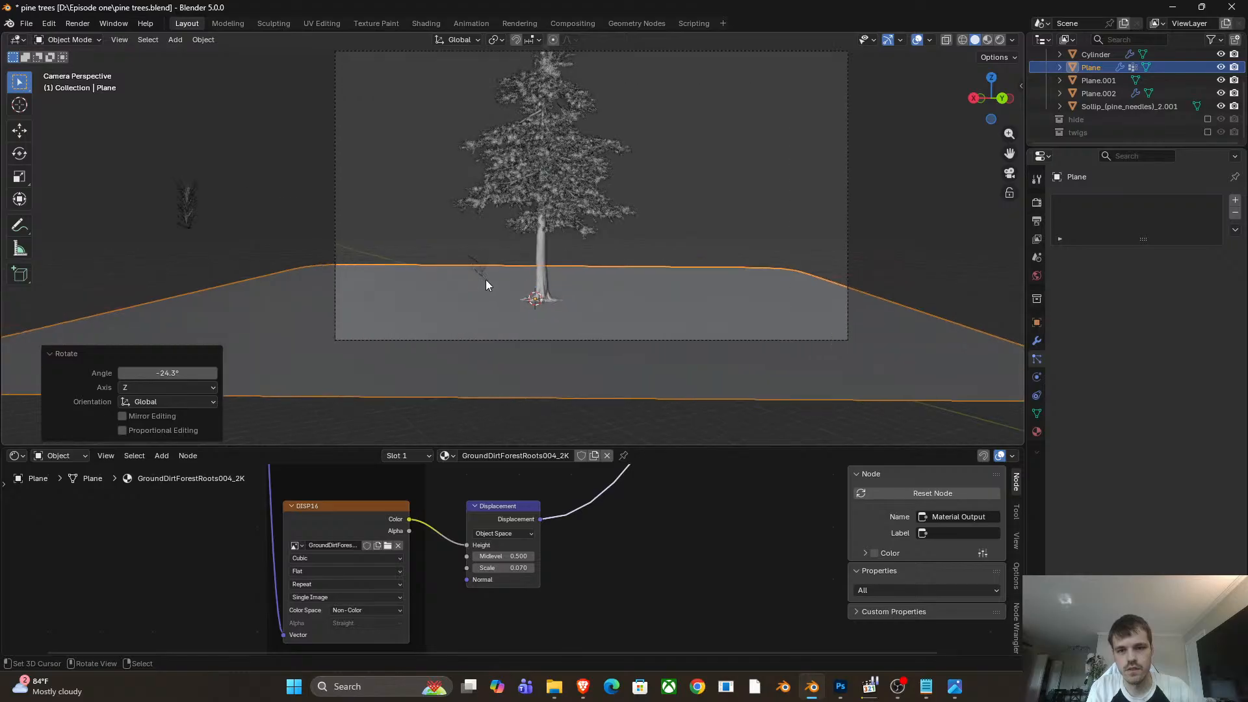
Move the bare branch behind the tree out of the camera frame, next to the spare needle twig.
click(486, 280)
key(g)
click(124, 151)
Parent the tree's main foliage object to the Cylinder trunk.
click(548, 267)
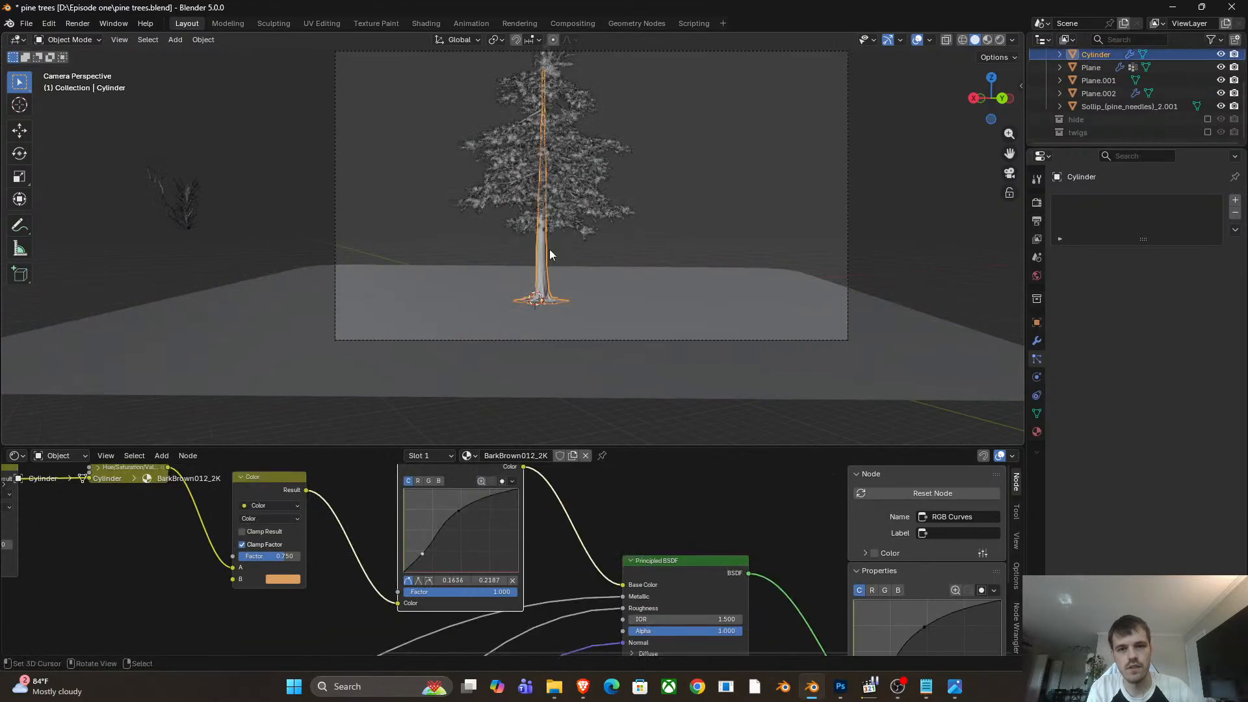
scroll(545, 208, up, 2)
click(547, 127)
shift+click(564, 268)
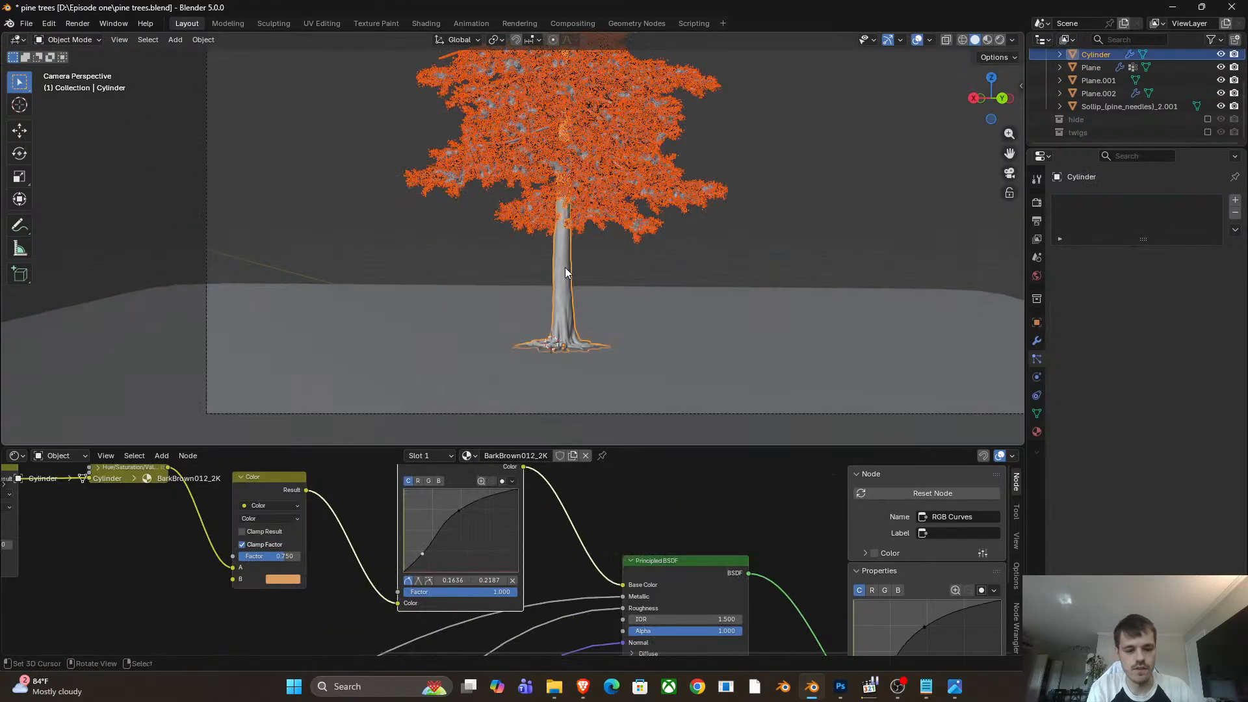
key(ctrl+p)
click(544, 277)
Test-move the trunk to check which parts of the tree follow it, and cancel each move.
scroll(559, 276, down, 3)
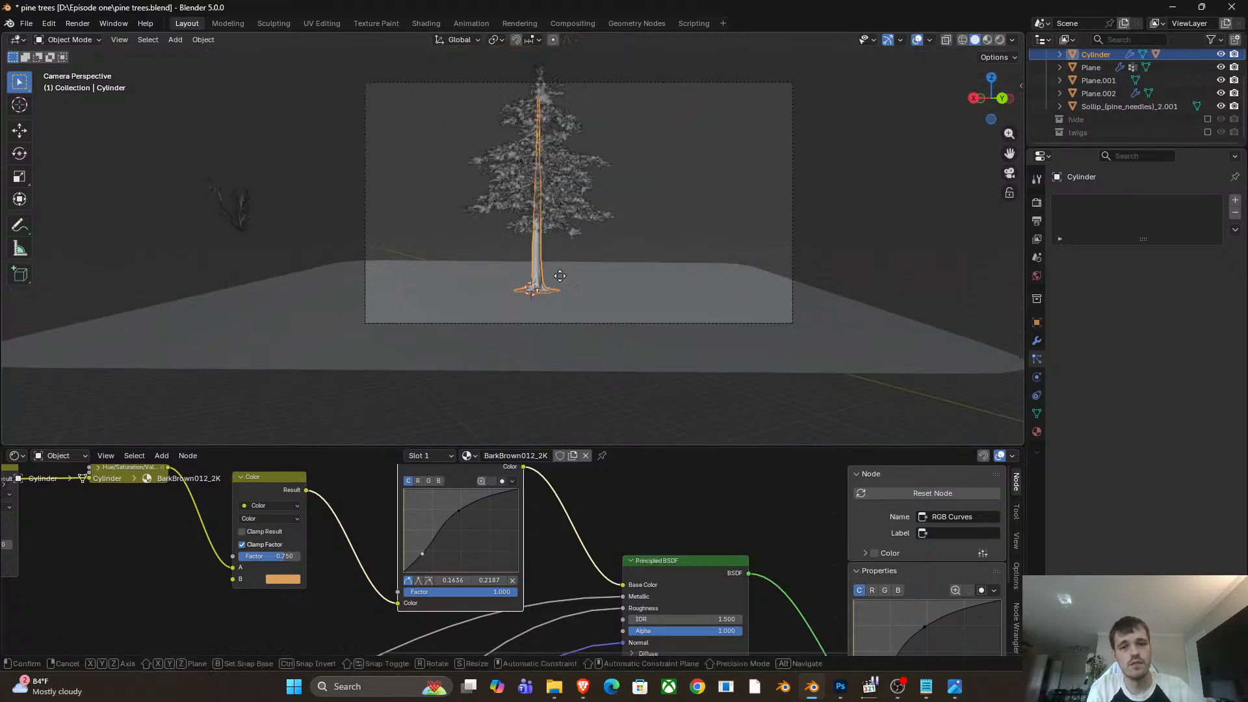
key(g)
right_click(601, 215)
shift+middle_drag(592, 128, 588, 182)
scroll(566, 156, up, 5)
shift+middle_drag(539, 111, 472, 319)
key(g)
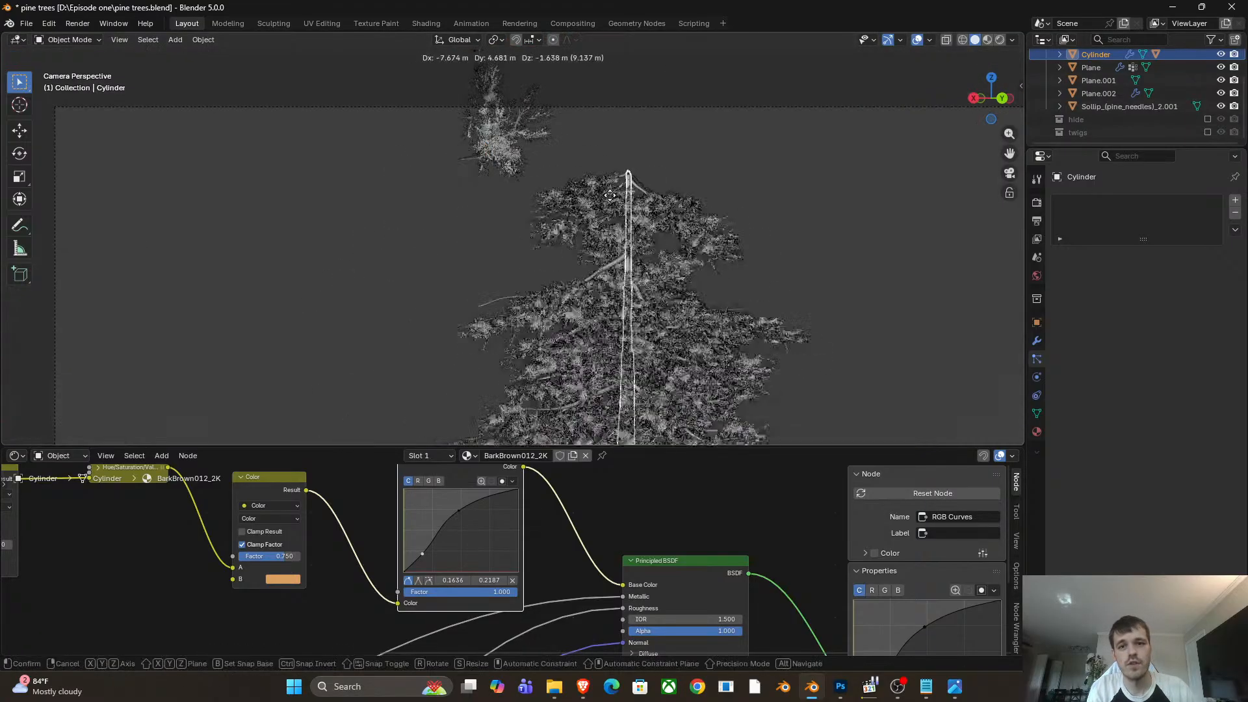
right_click(578, 260)
Test-move the needle cluster at the treetop by itself, cancel the move and deselect everything.
scroll(553, 149, up, 2)
shift+middle_drag(524, 104, 563, 203)
click(540, 171)
scroll(540, 171, up, 3)
key(g)
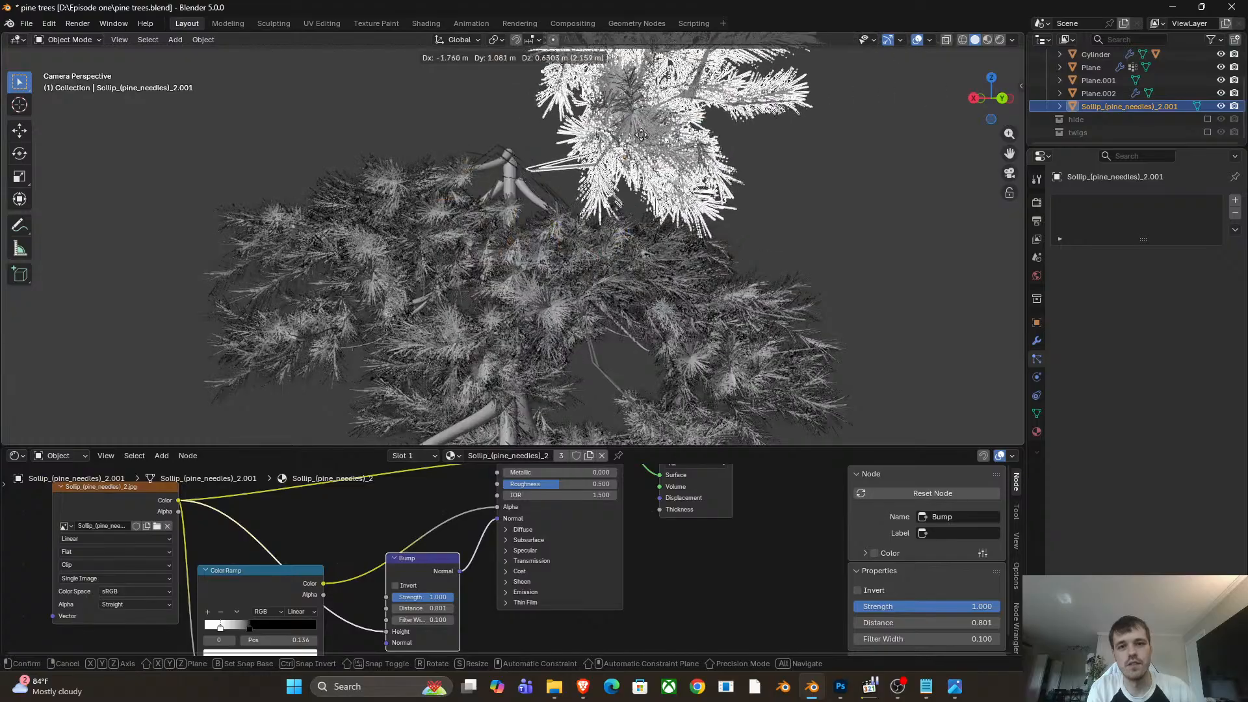
right_click(630, 130)
scroll(520, 195, down, 5)
key(alt+a)
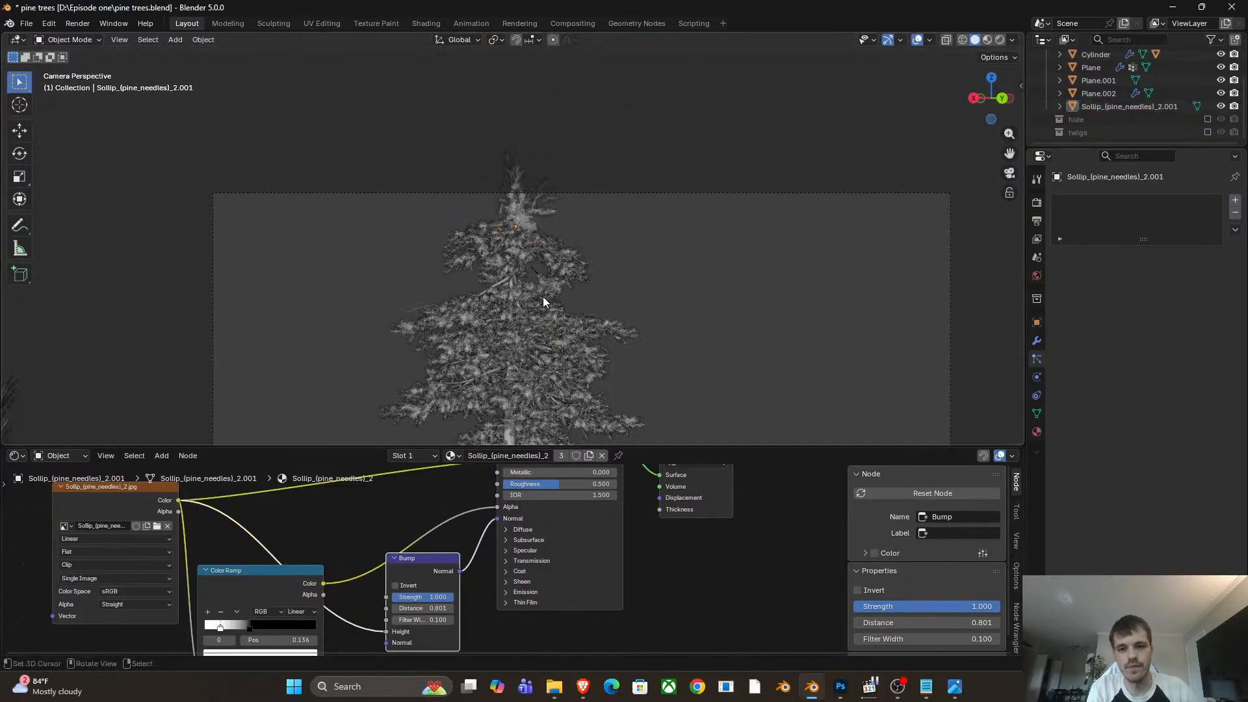
Examine the tree on the enlarged ground plane from several angles, both close up and farther away.
scroll(530, 186, up, 4)
scroll(530, 186, down, 6)
scroll(563, 205, up, 3)
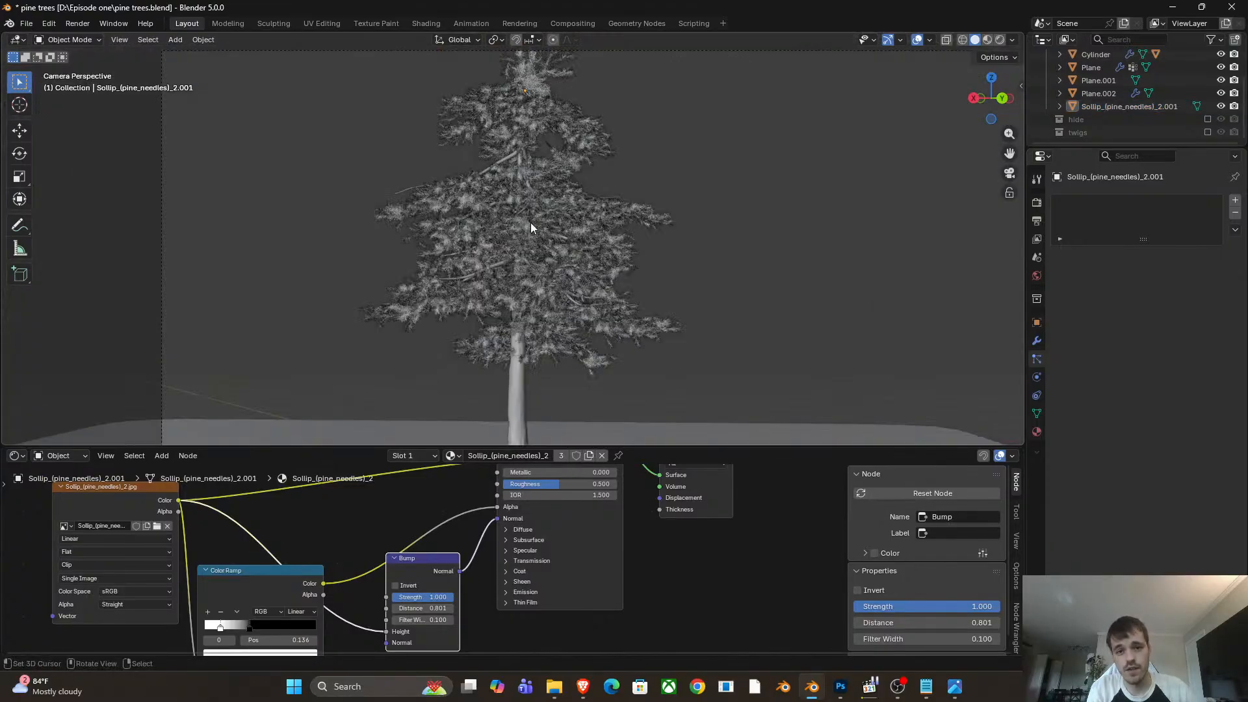
middle_drag(530, 223, 553, 293)
scroll(478, 185, up, 3)
shift+middle_drag(478, 185, 606, 259)
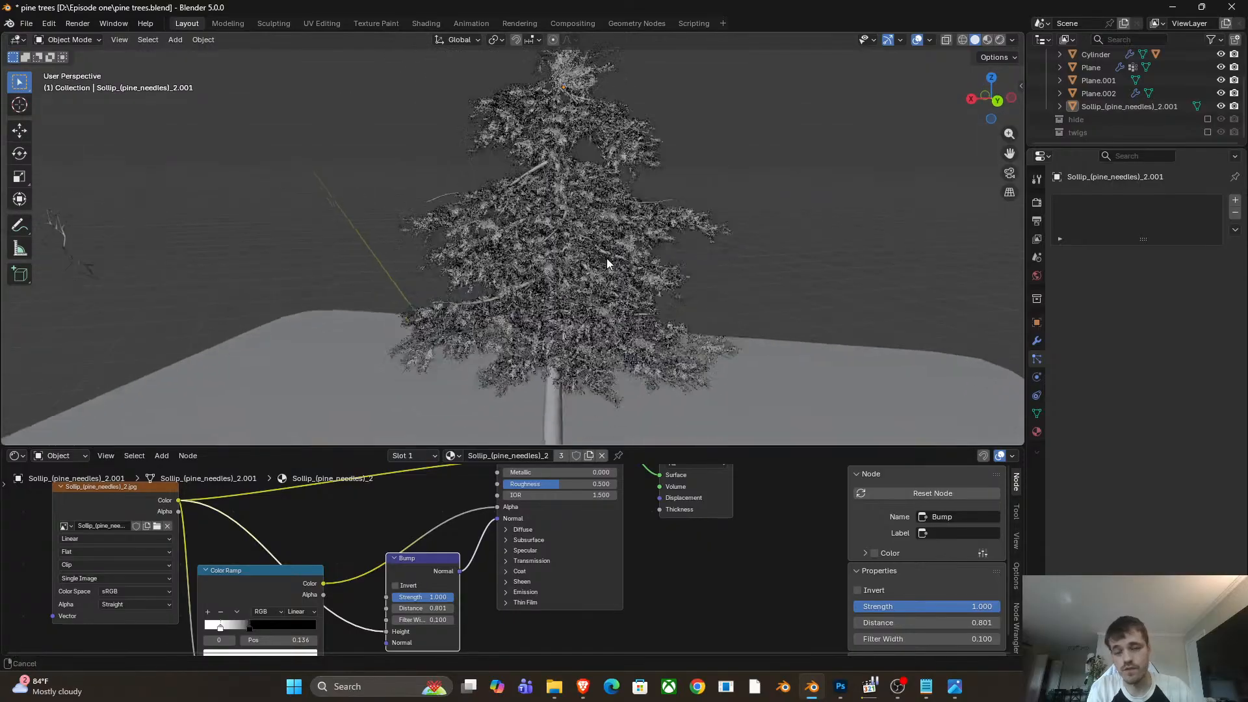
scroll(610, 201, down, 2)
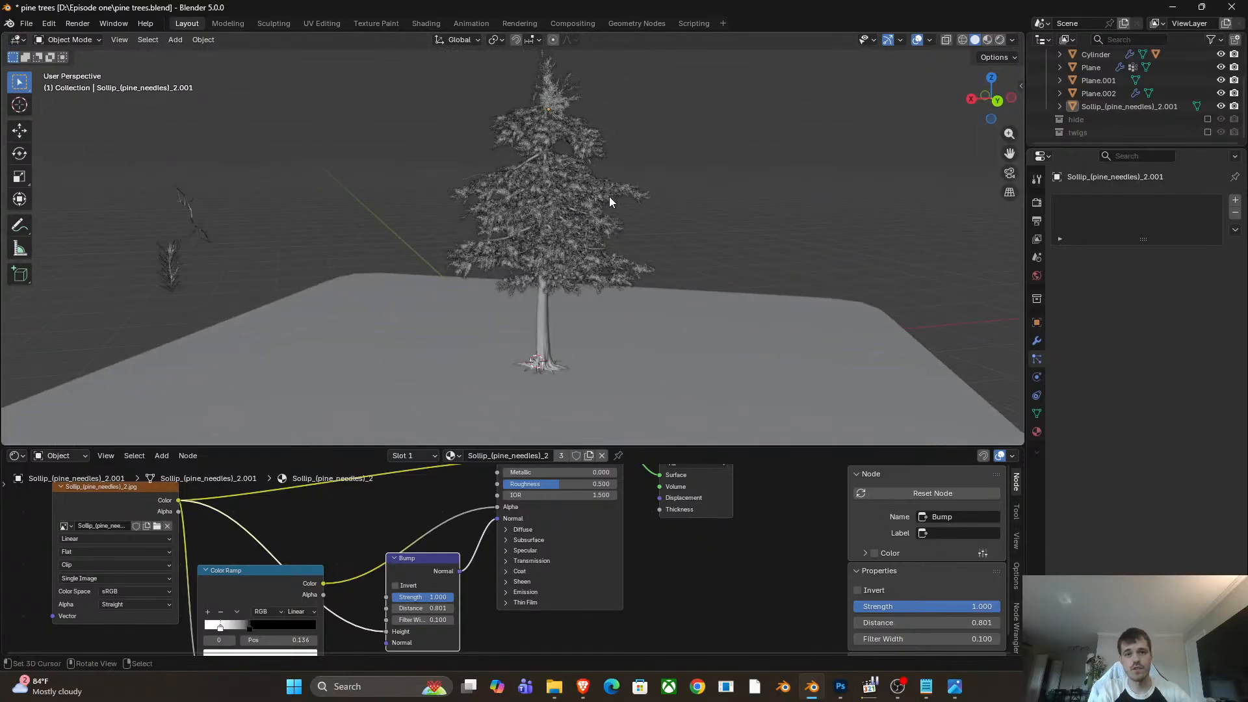
middle_drag(553, 260, 581, 264)
scroll(560, 275, up, 3)
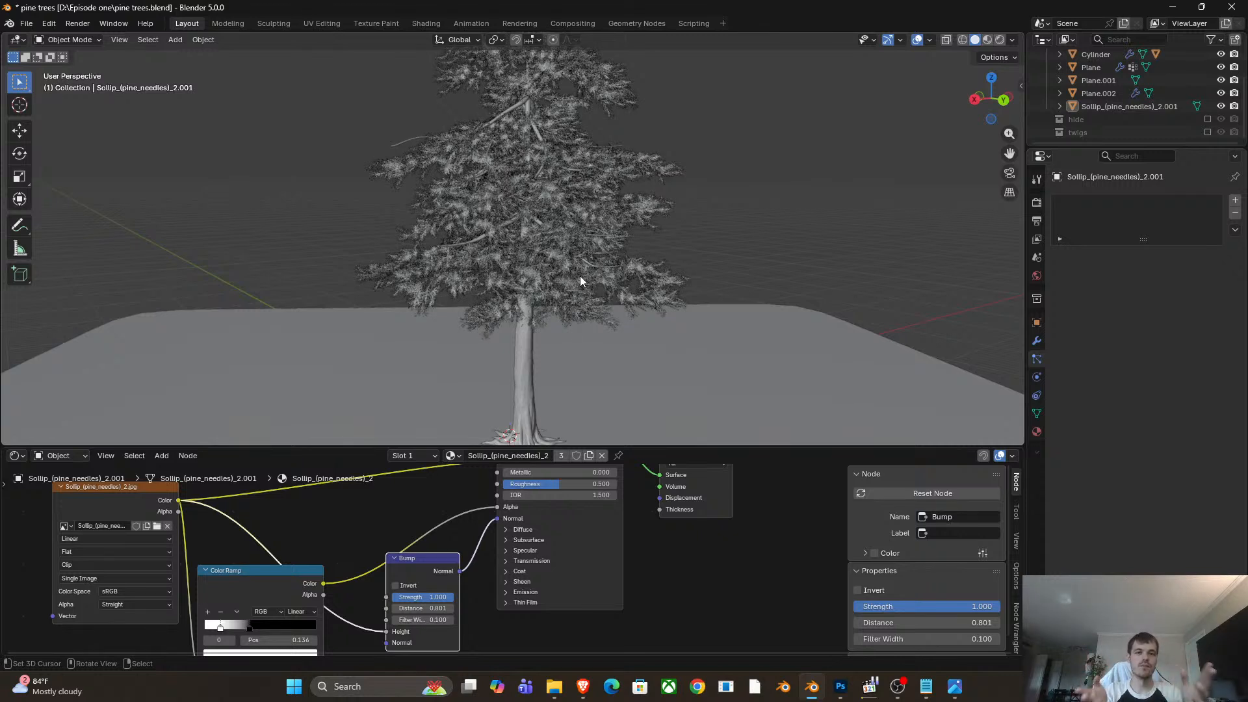
scroll(526, 162, down, 2)
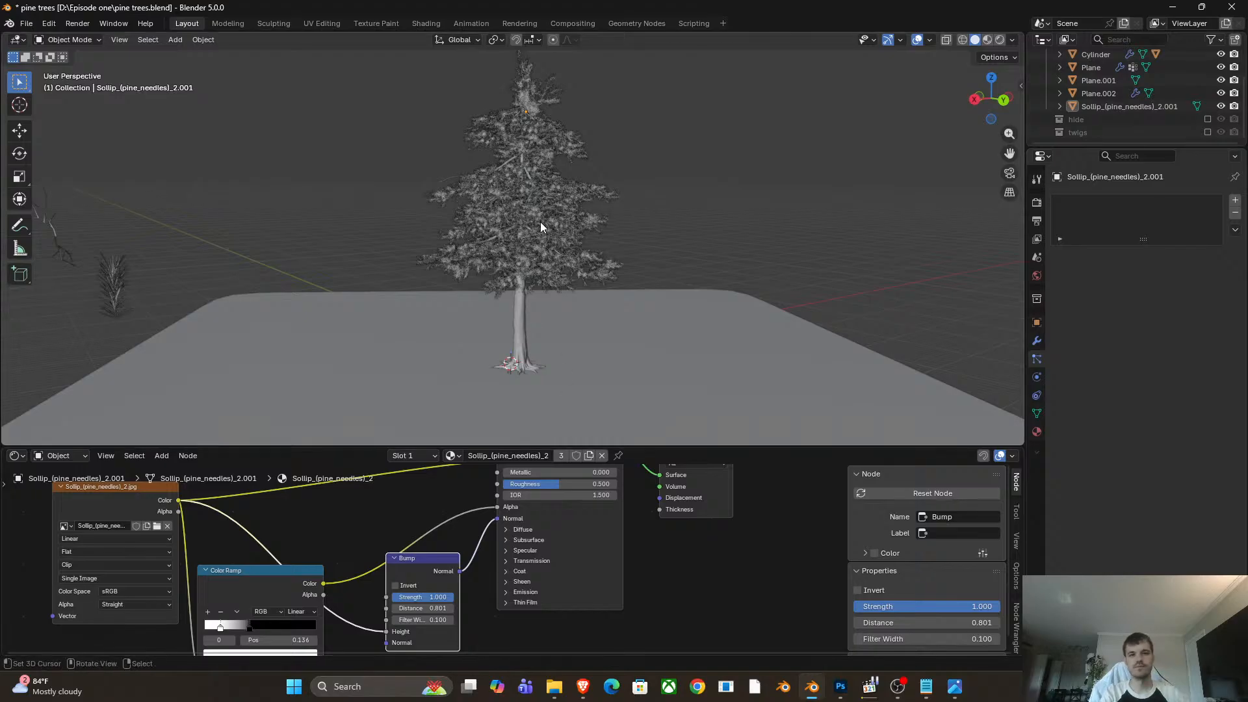
Parent the treetop needle cluster to the Cylinder trunk using Object (Keep Transform).
click(529, 332)
click(524, 330)
key(g)
key(Escape)
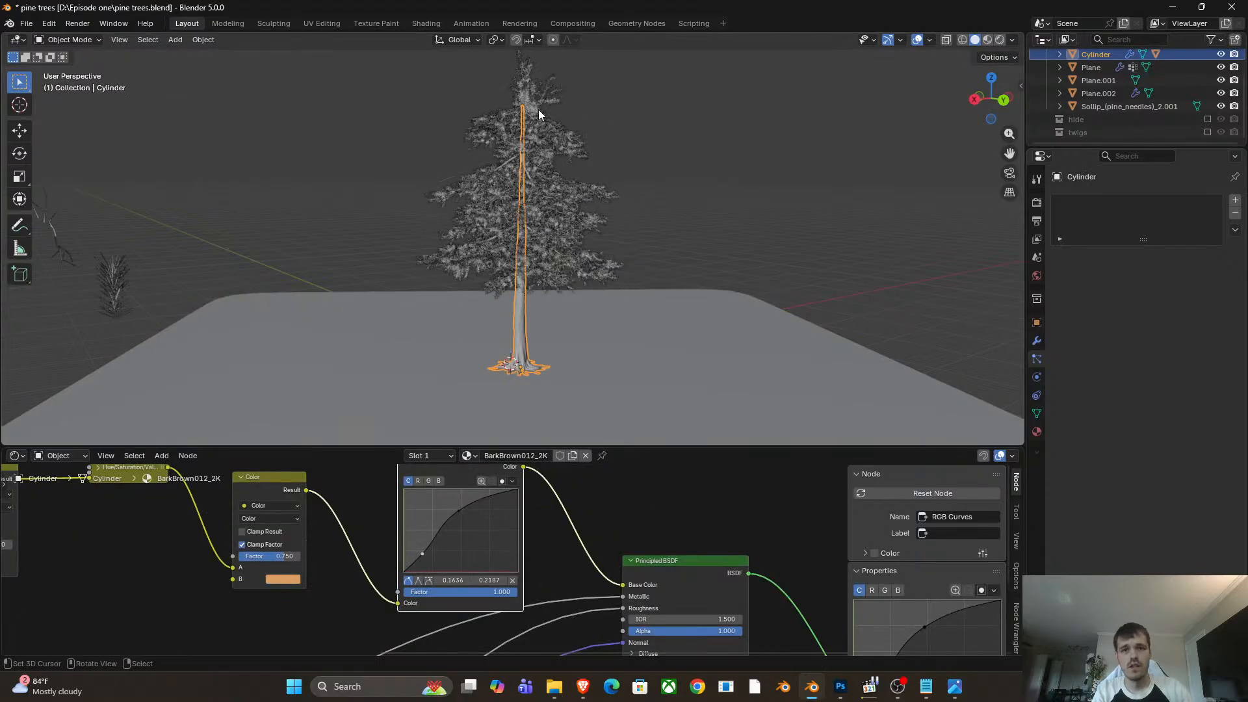
click(538, 110)
shift+click(517, 301)
key(ctrl+p)
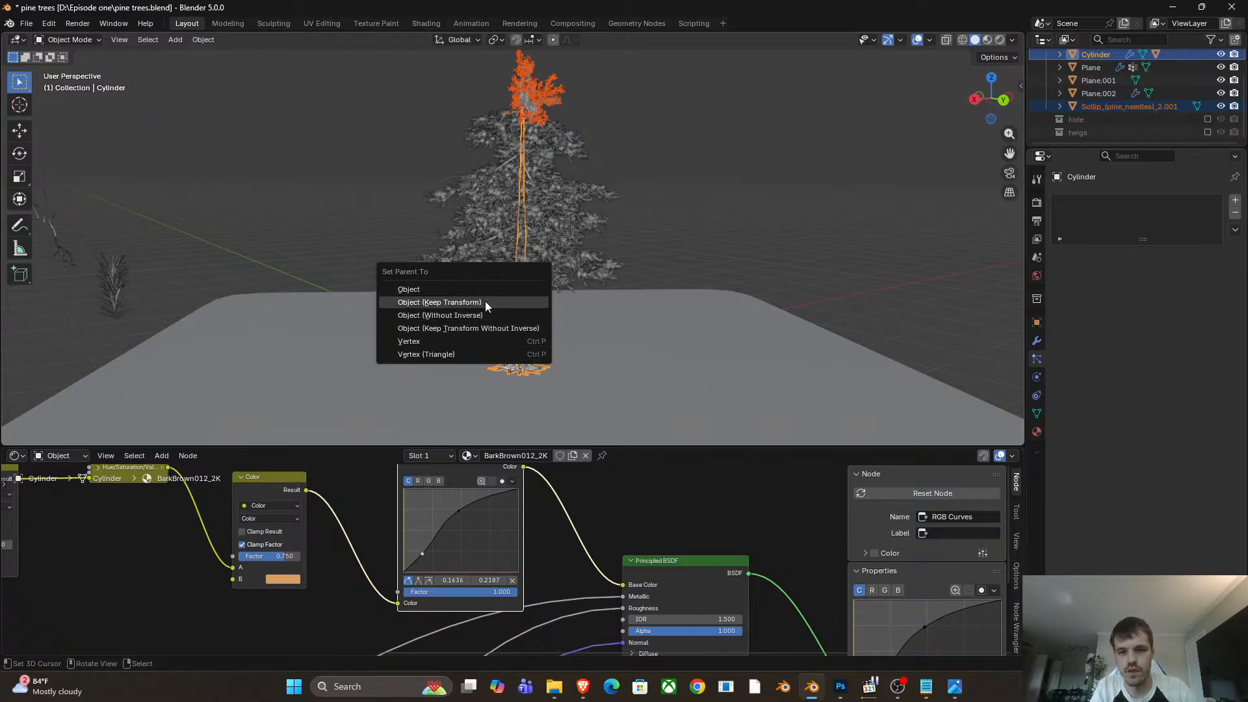
click(485, 302)
Move the whole tree by about -19.9 m in X, 14.2 m in Y and 3.3 m in Z.
right_click(516, 313)
key(g)
right_click(516, 316)
right_click(516, 318)
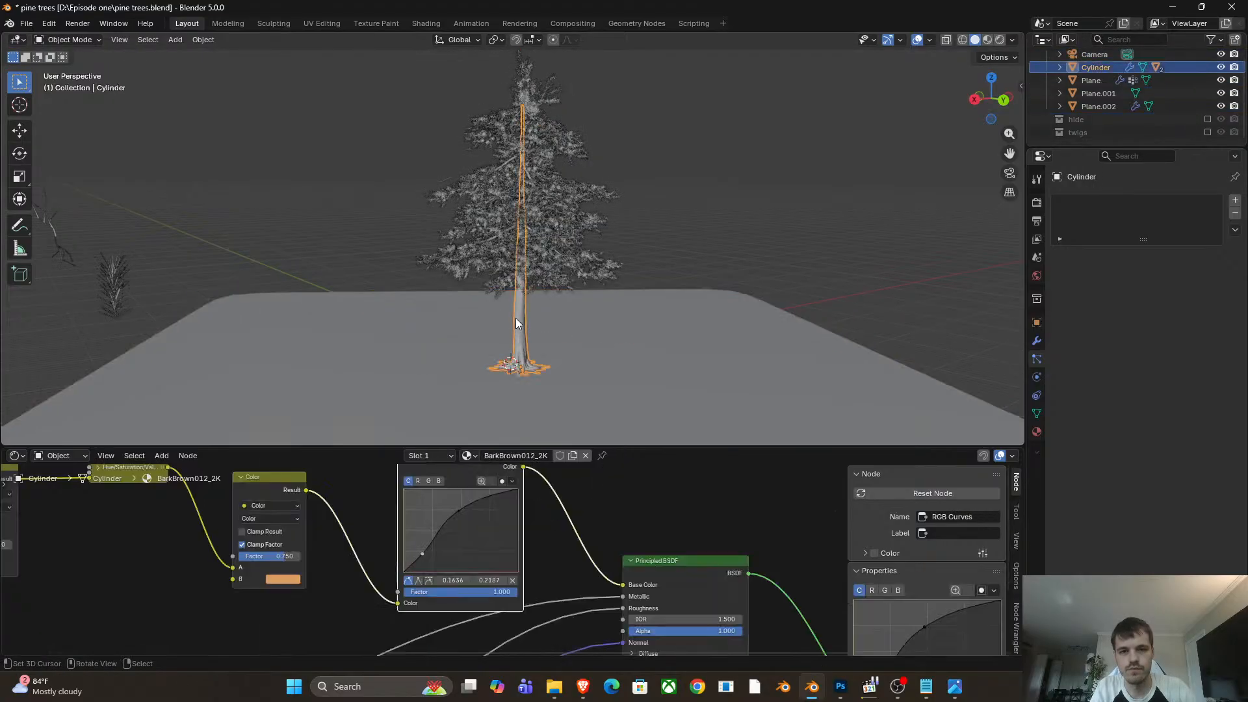
key(g)
click(726, 291)
middle_drag(725, 292, 561, 267)
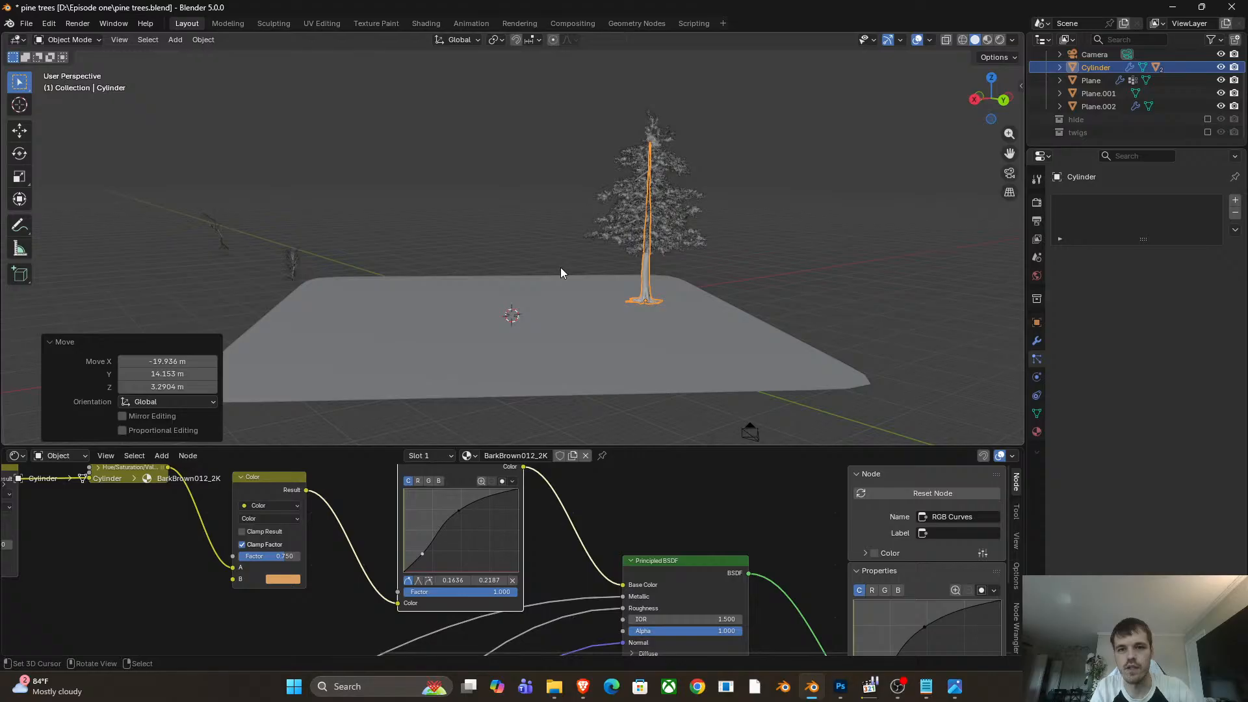
Show the scene through the camera in Material Preview shading and select the ground plane.
click(124, 43)
mouse_move(181, 213)
click(306, 212)
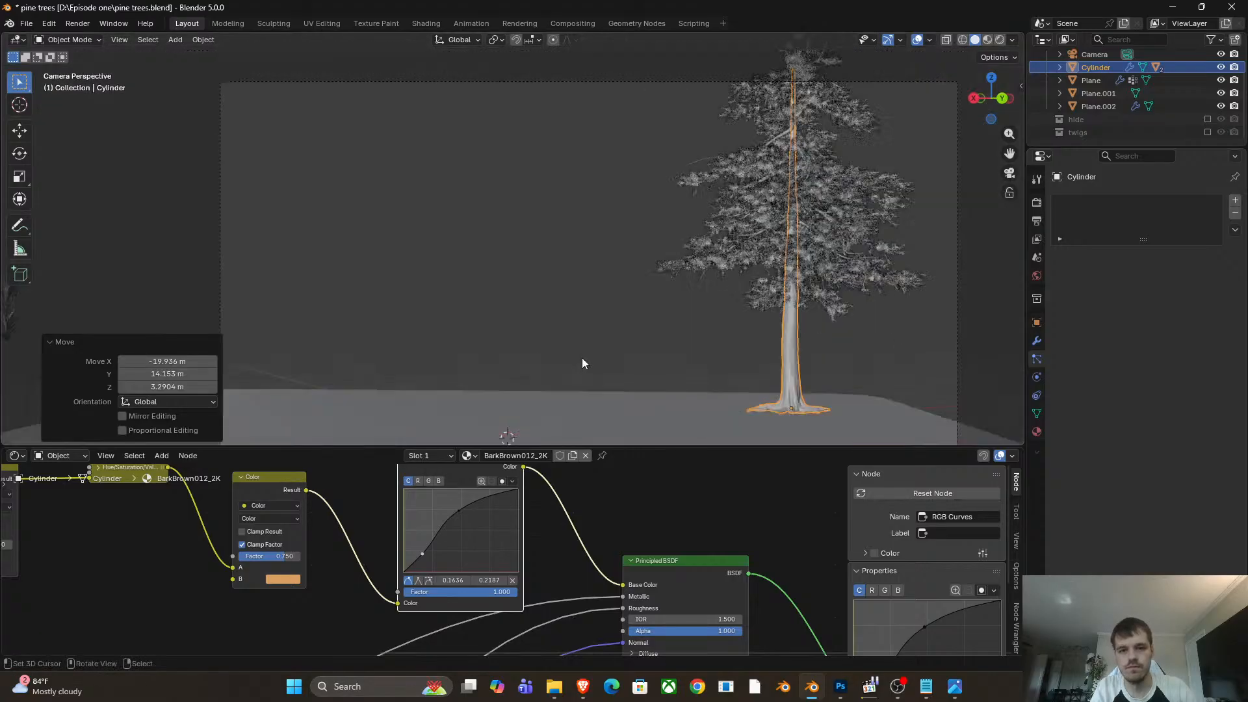
right_click(587, 276)
key(z)
click(580, 375)
Examine the enlarged ground plane's surface near the tree in rendered shading.
scroll(582, 373, up, 3)
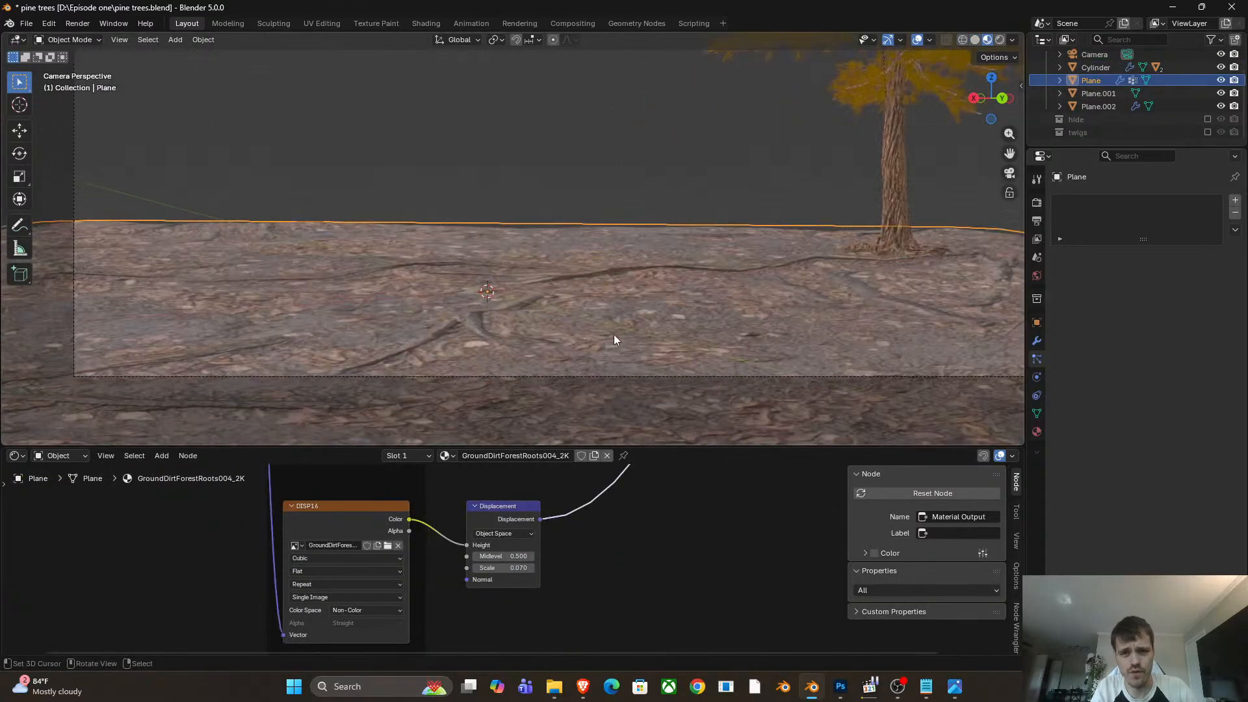
shift+middle_drag(614, 334, 446, 288)
key(z)
click(485, 98)
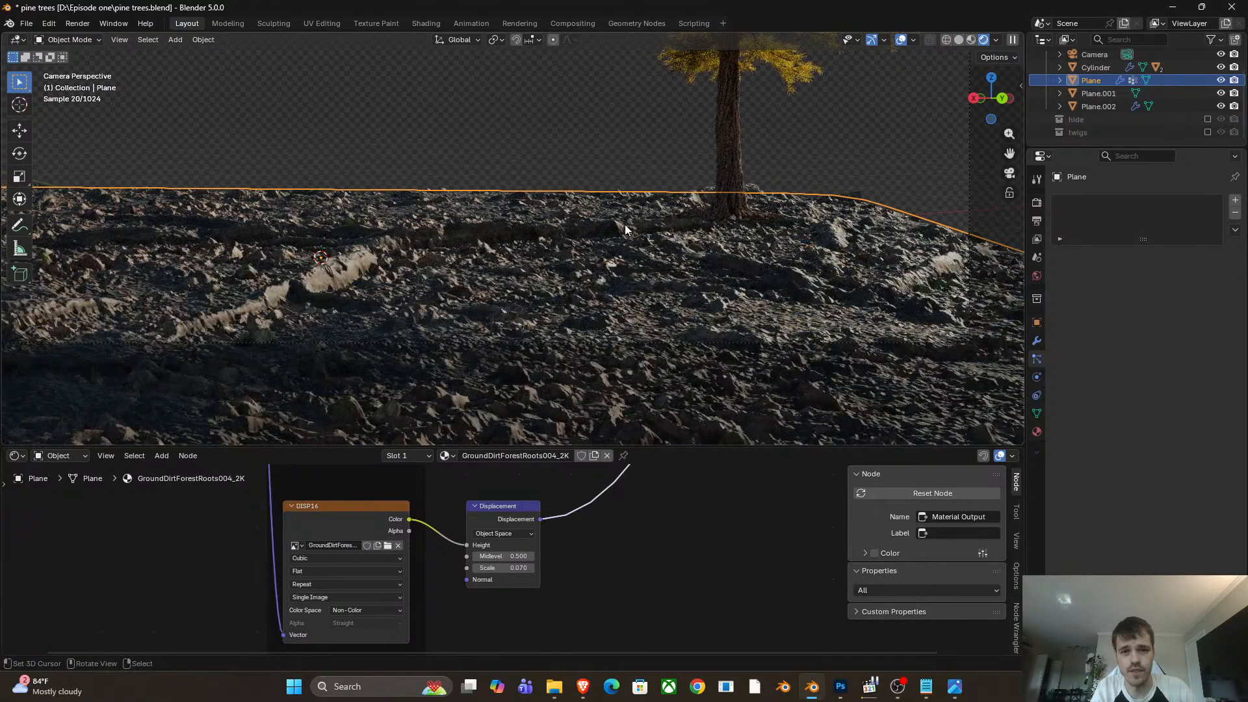
Show the scene through the camera again in Material Preview shading with the whole camera frame in view.
scroll(613, 267, down, 3)
scroll(516, 273, up, 4)
middle_drag(515, 275, 526, 342)
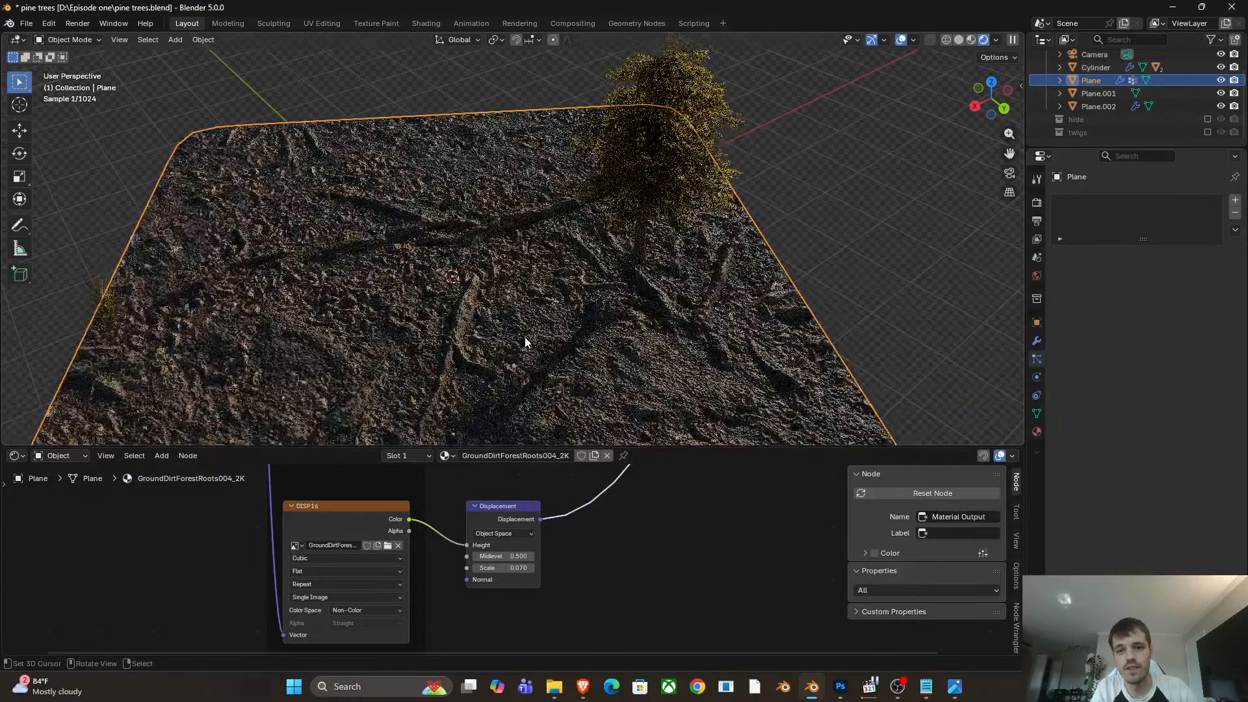
click(119, 40)
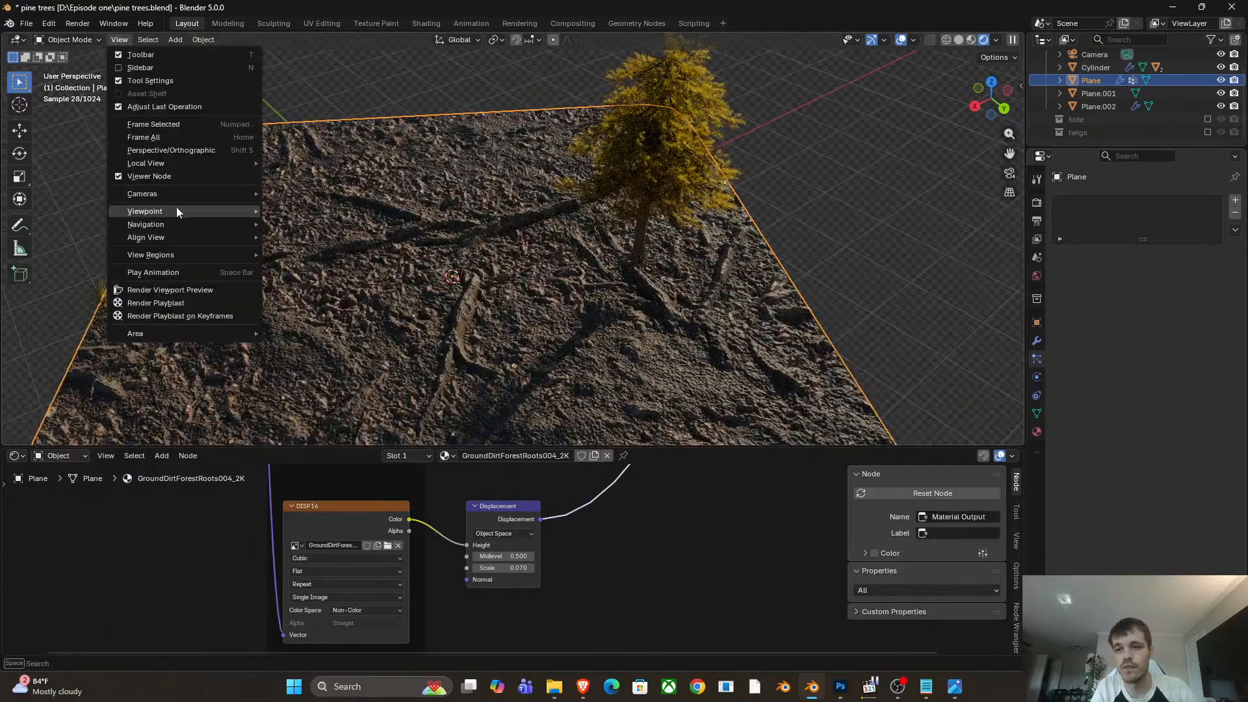
mouse_move(177, 207)
click(322, 209)
scroll(541, 249, down, 4)
key(z)
click(557, 220)
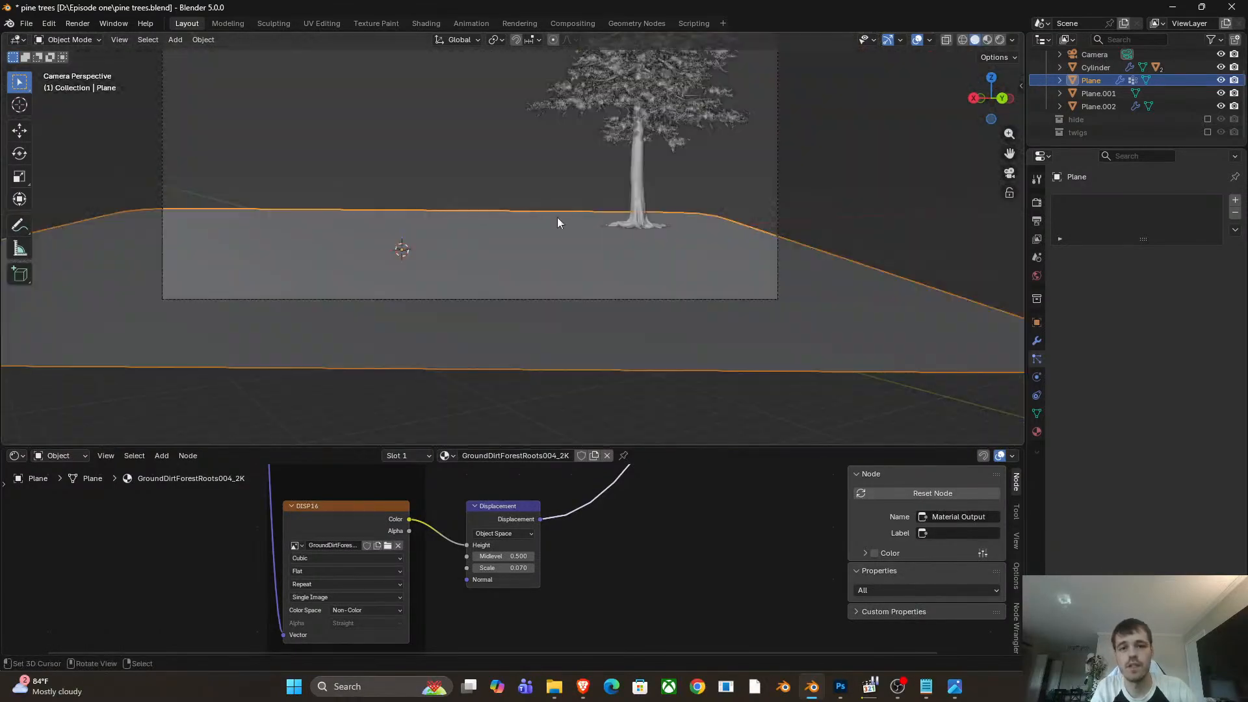
key(z)
click(450, 379)
shift+middle_drag(642, 246, 664, 268)
scroll(657, 260, down, 3)
shift+middle_drag(616, 198, 649, 240)
scroll(649, 240, up, 2)
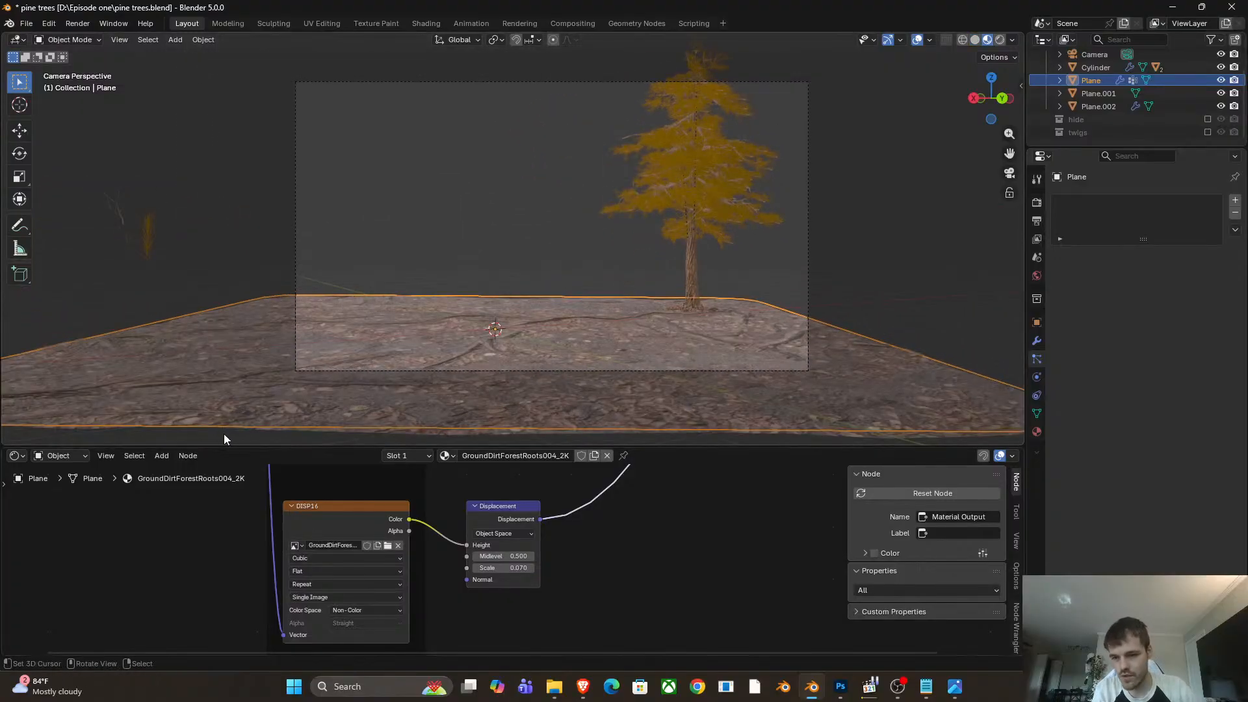
Enlarge and split the node editor area, and show thumbnail.png in an Image Editor beside it.
drag(224, 447, 19, 322)
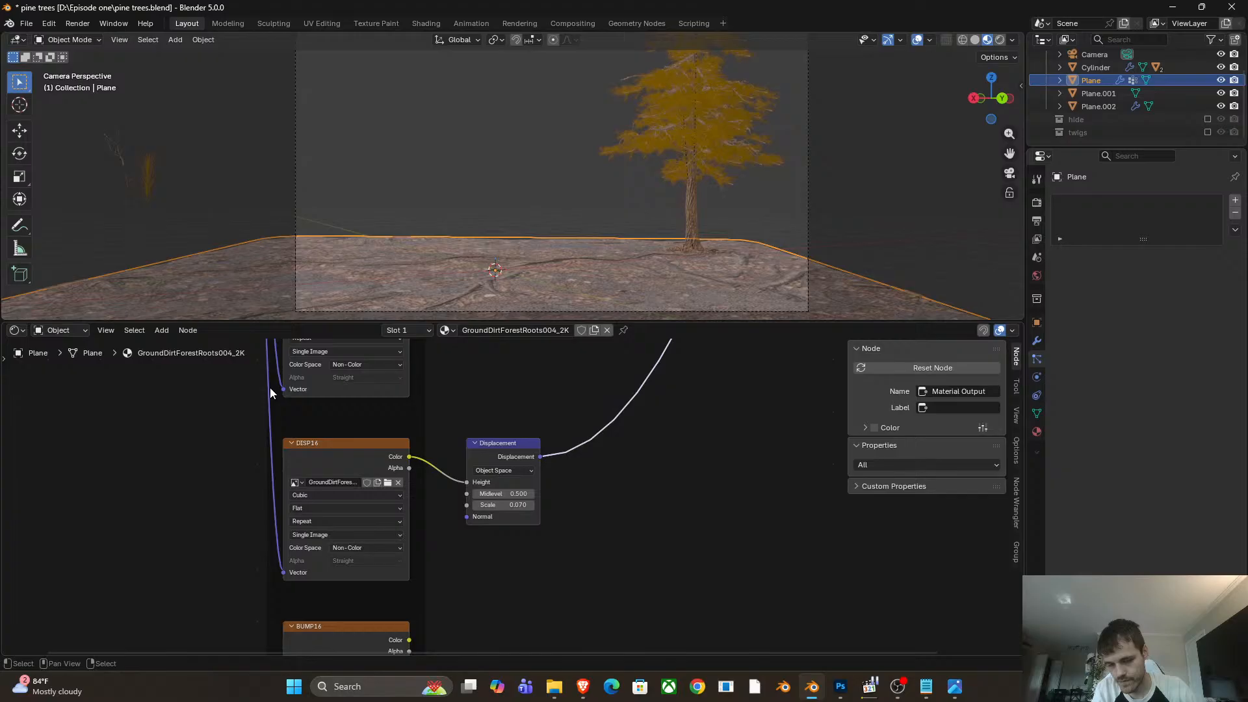
drag(4, 324, 450, 371)
click(15, 331)
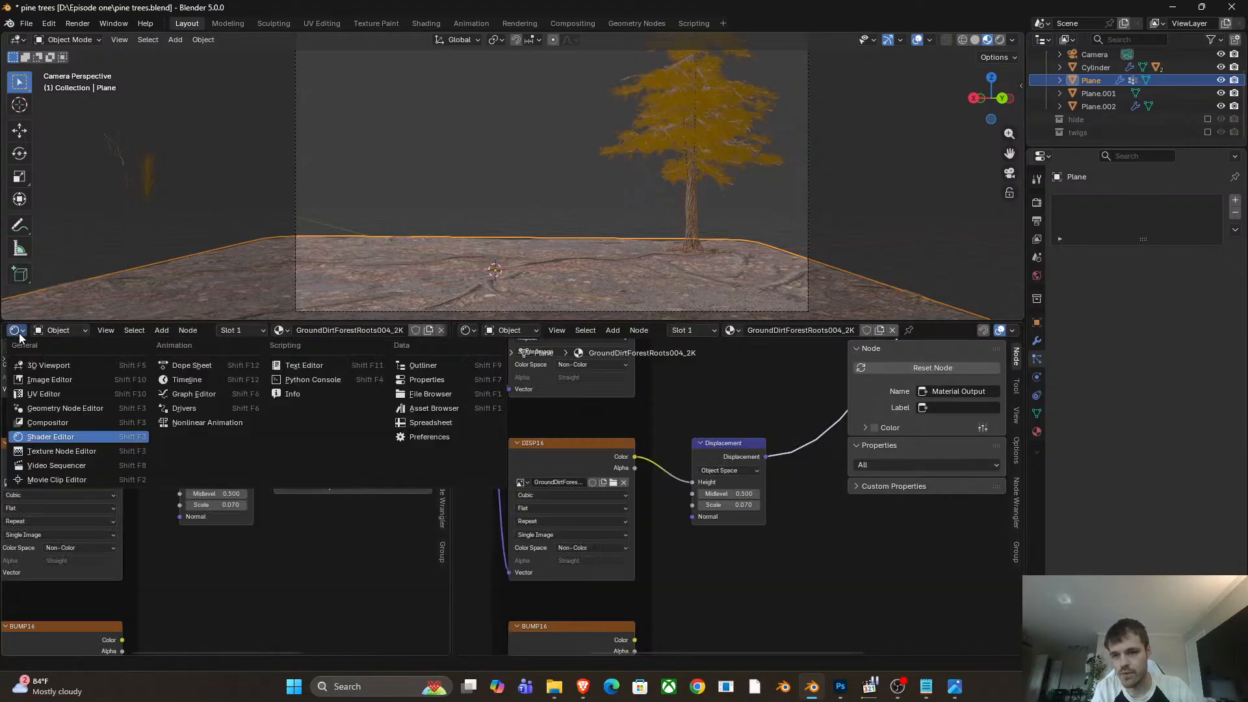
click(79, 377)
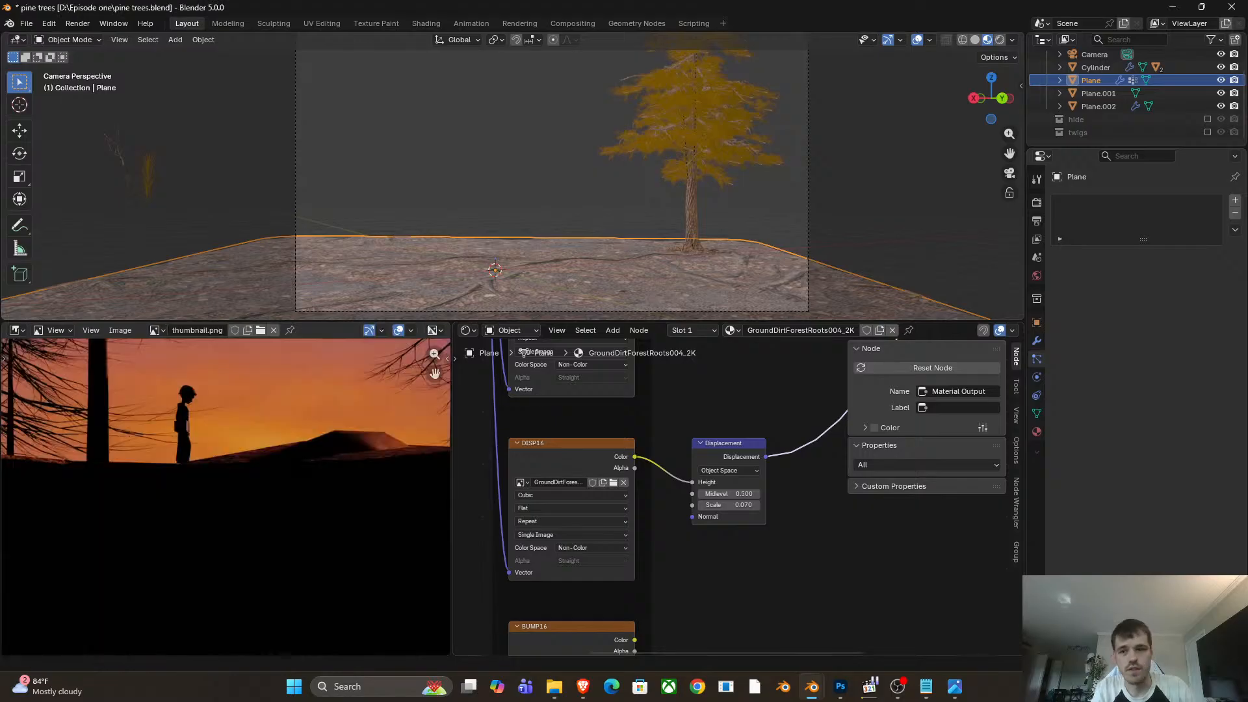
Fit the reference image into a narrower area and enlarge the 3D viewport above it.
scroll(310, 498, down, 5)
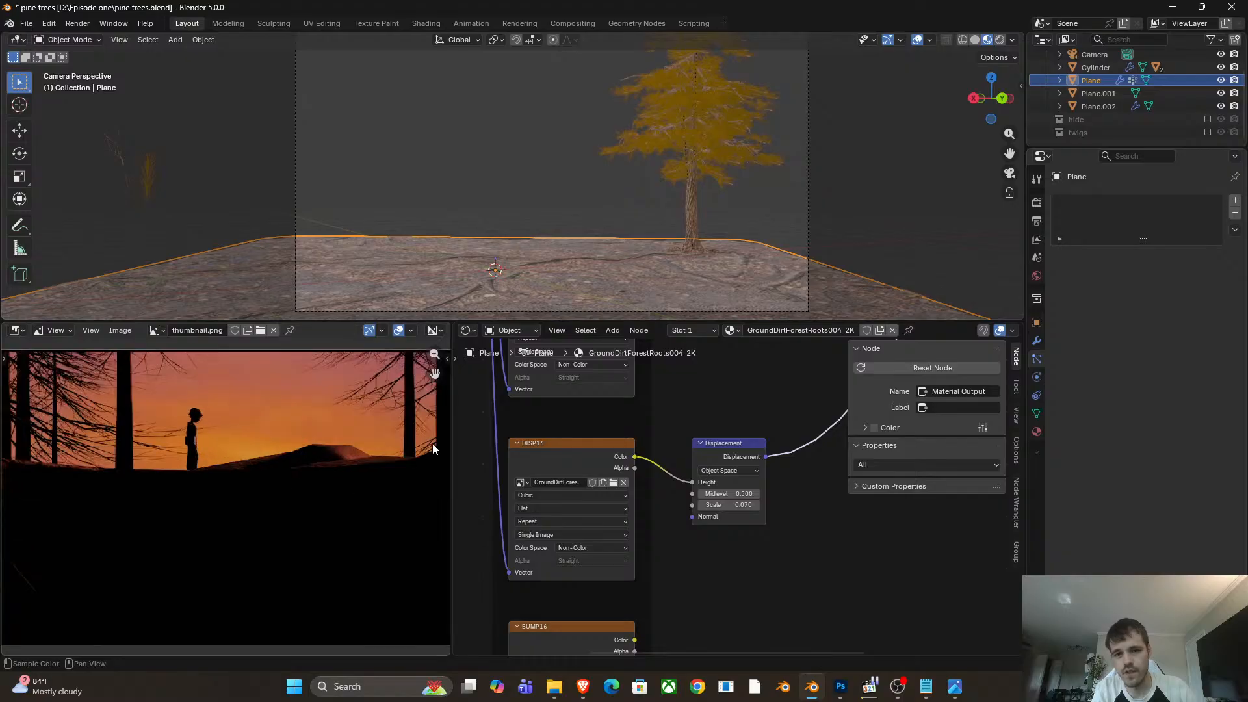
drag(452, 437, 279, 459)
scroll(219, 481, up, 1)
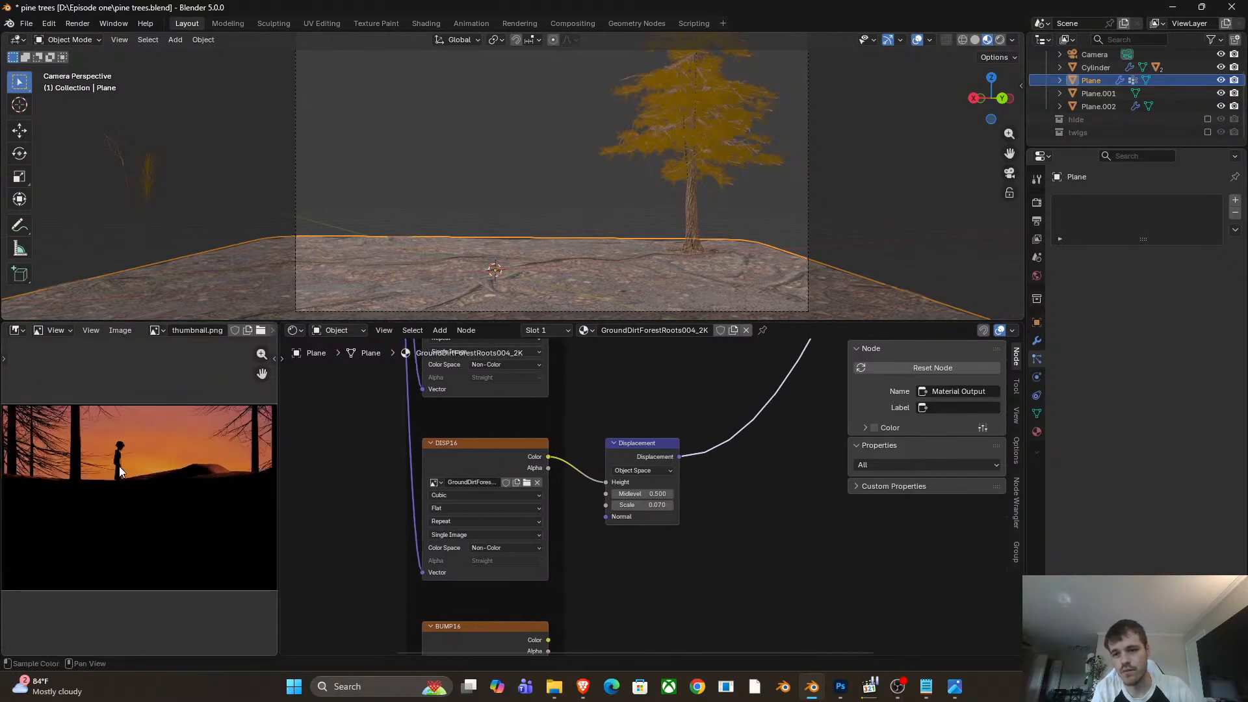
drag(284, 320, 286, 483)
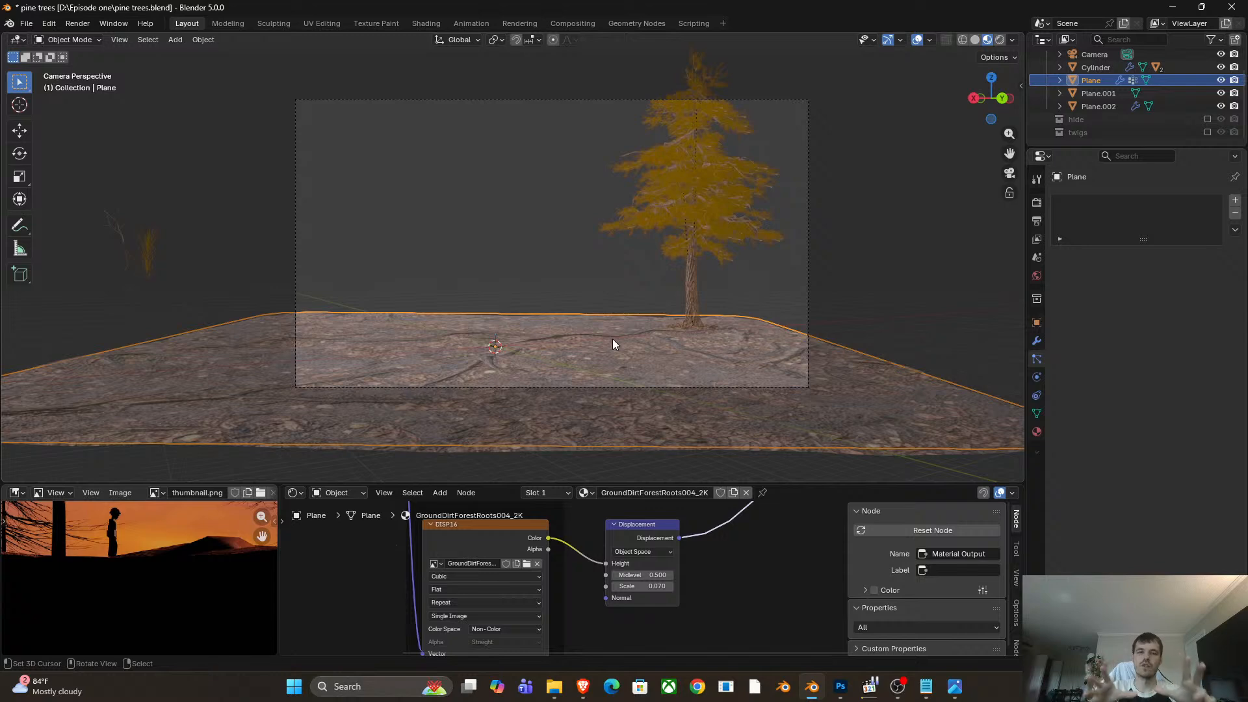
shift+middle_drag(612, 338, 646, 282)
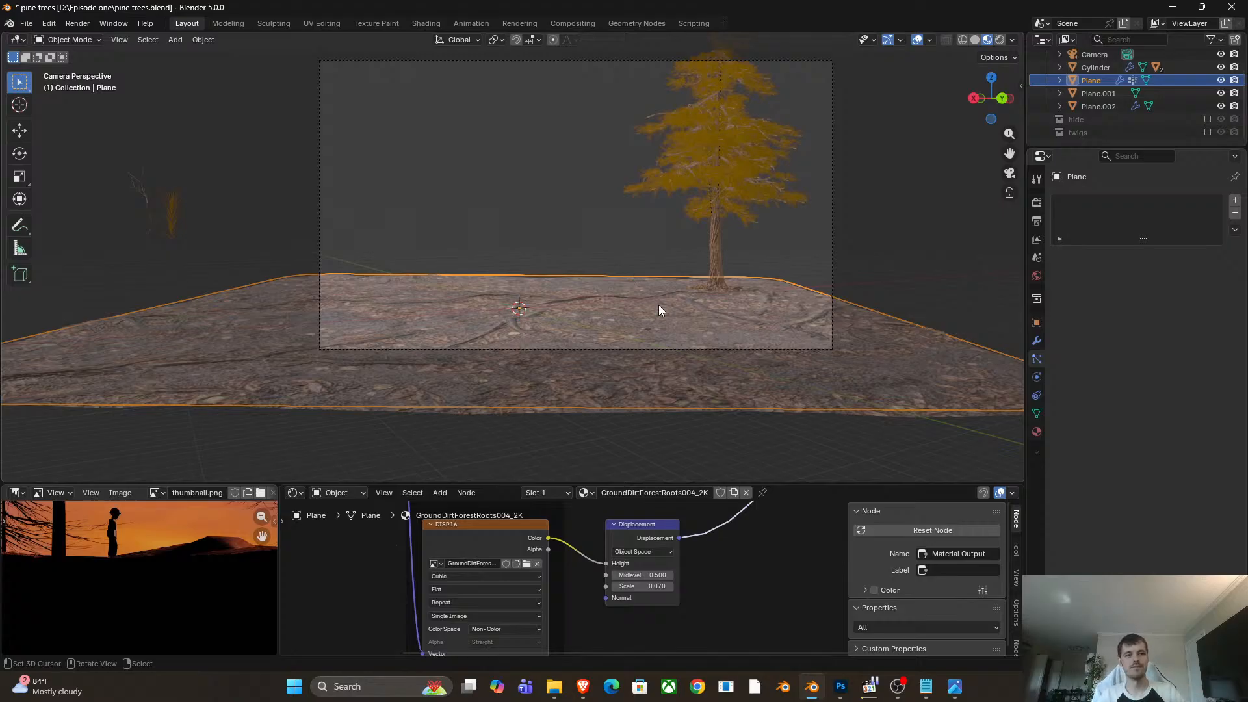
scroll(638, 325, up, 2)
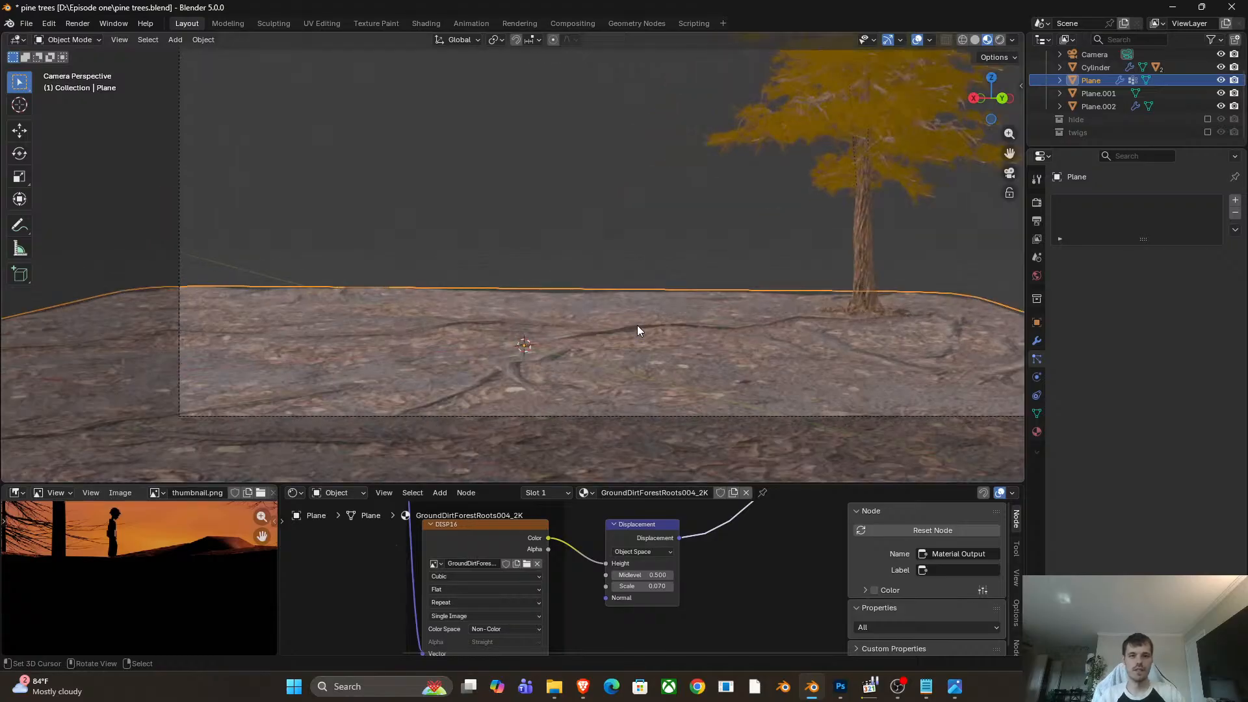
scroll(639, 324, down, 2)
shift+middle_drag(639, 306, 602, 239)
key(Tab)
click(743, 226)
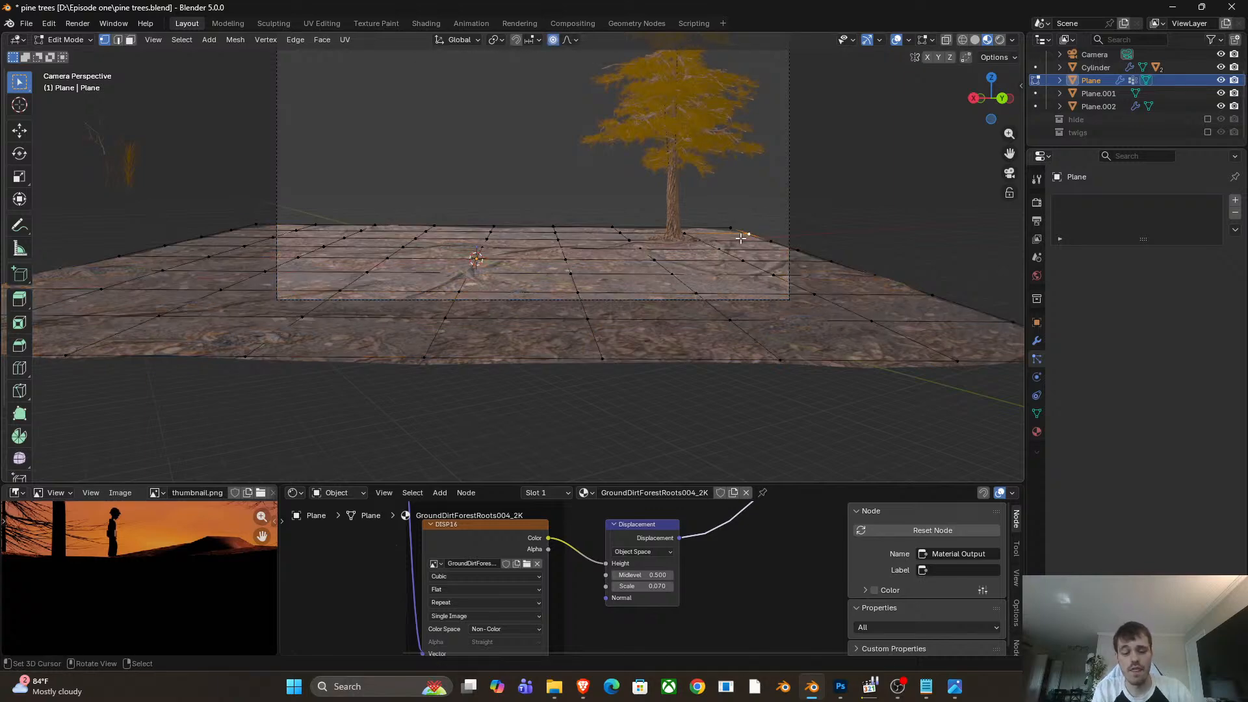
key(g)
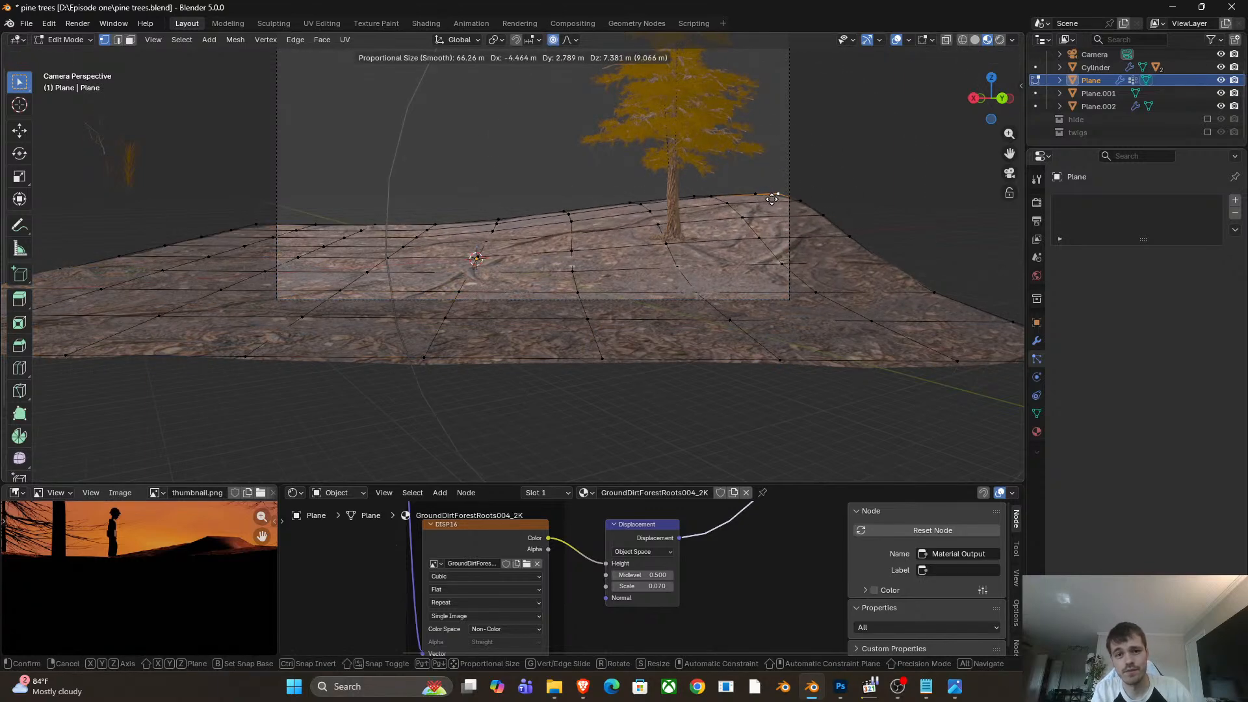
right_click(752, 223)
key(Tab)
Tilt the ground plane 18.1° about its local X axis.
middle_drag(716, 234, 458, 311)
key(r)
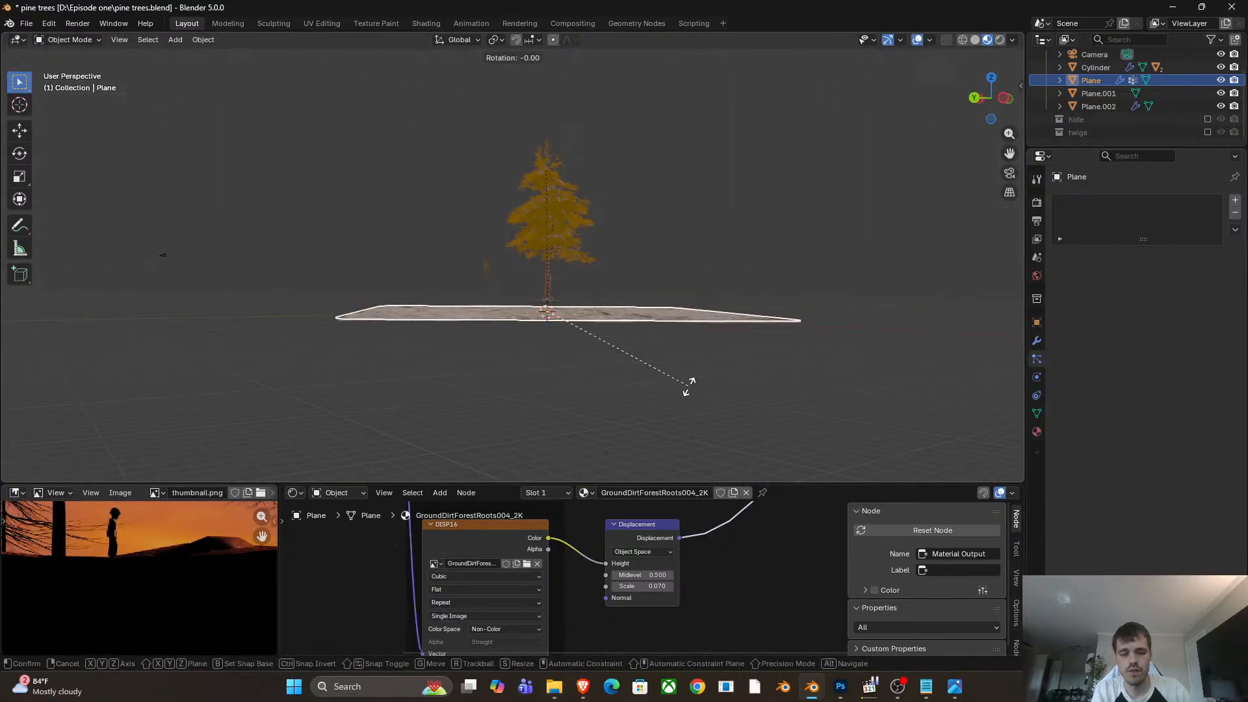
key(y)
right_click(704, 374)
key(r)
key(y)
key(y)
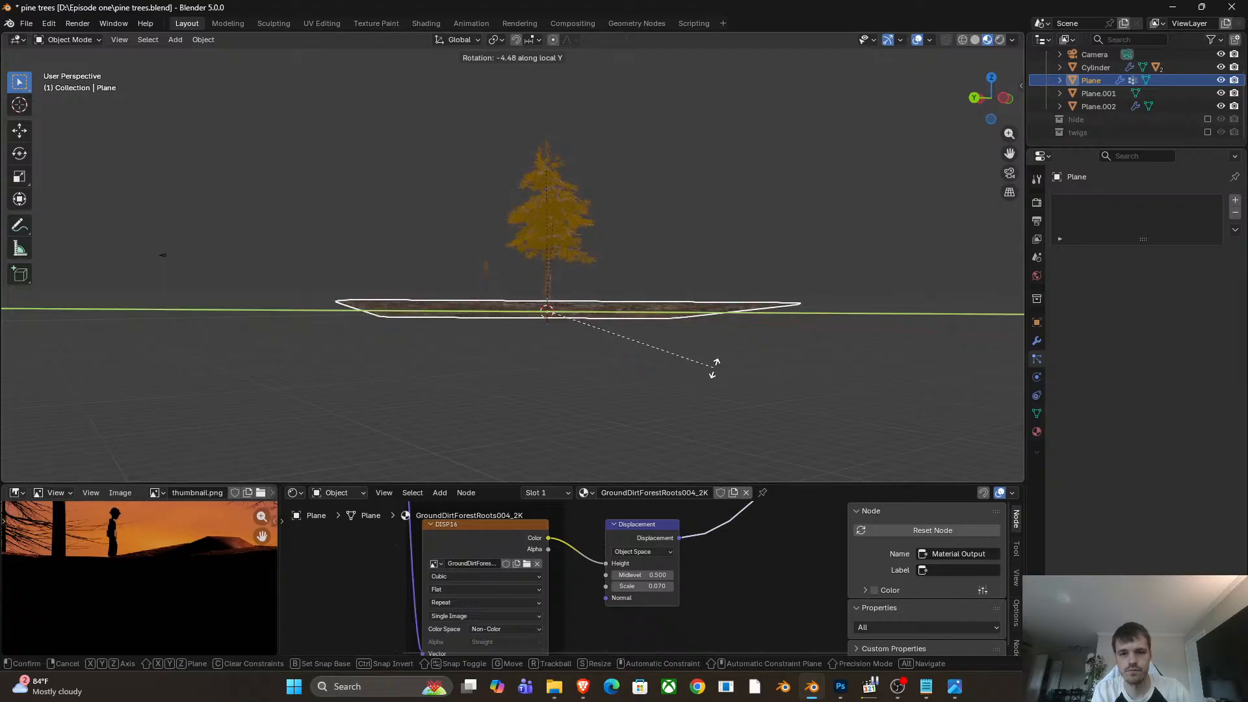
key(x)
click(719, 326)
Move the tilted ground by about 15 m in X, 21.1 m in Y and 1.6 m in Z, and return to the camera view.
key(g)
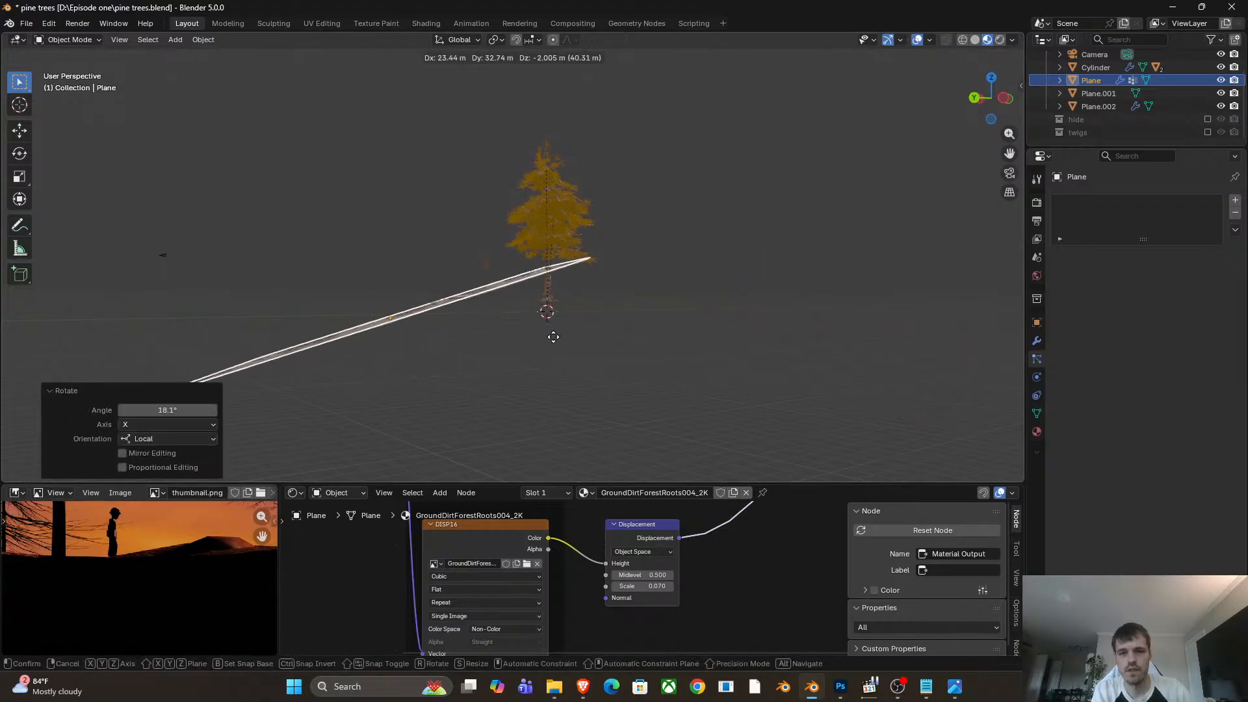
click(608, 328)
click(120, 40)
mouse_move(170, 211)
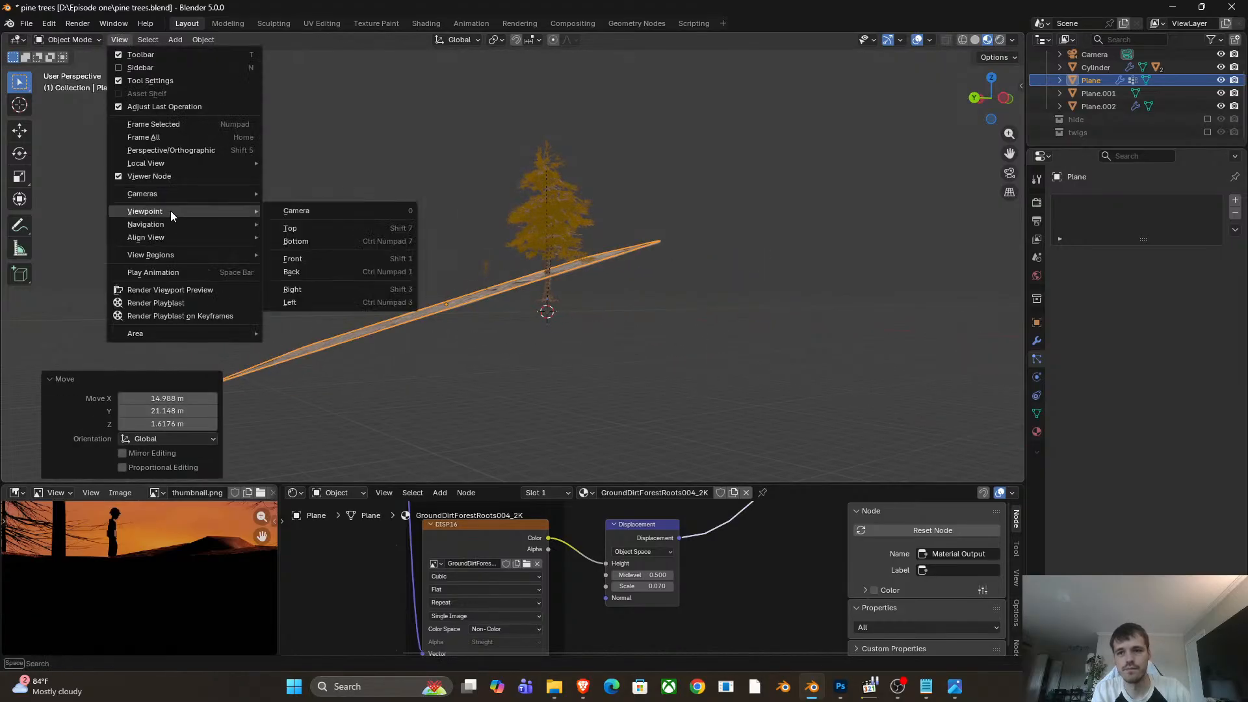
click(298, 212)
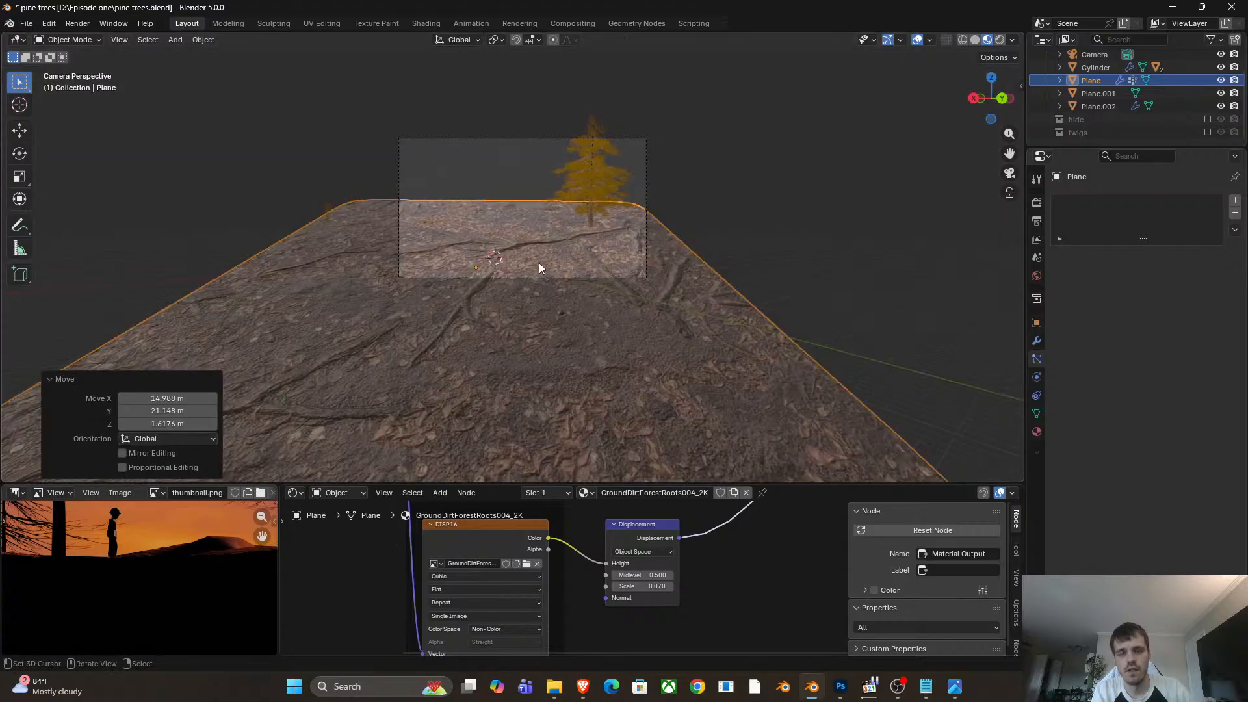
Reposition and resize the ground plane in the camera view so its far edge lies near the tree's base.
key(g)
key(s)
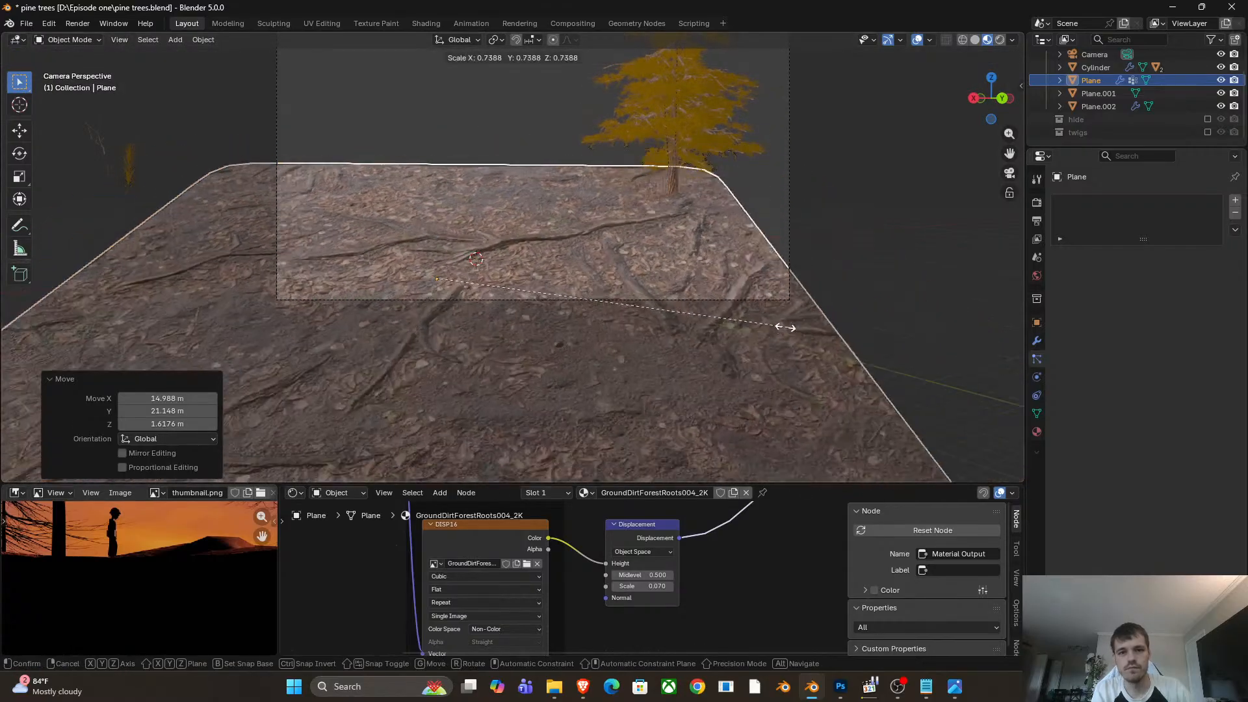
click(637, 290)
key(s)
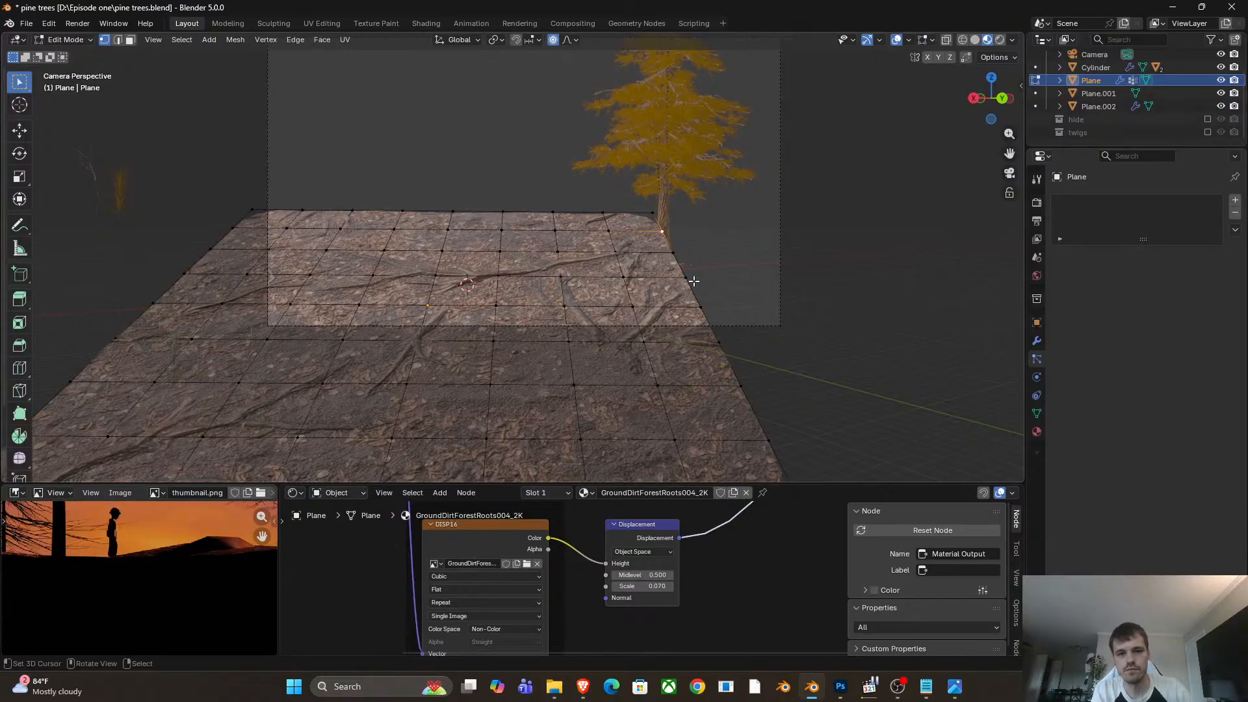
key(x)
click(767, 288)
Stretch the ground's side edge near the tree outwards with proportional editing by about -14.9 m in X and 9.1 m in Y.
key(Tab)
key(g)
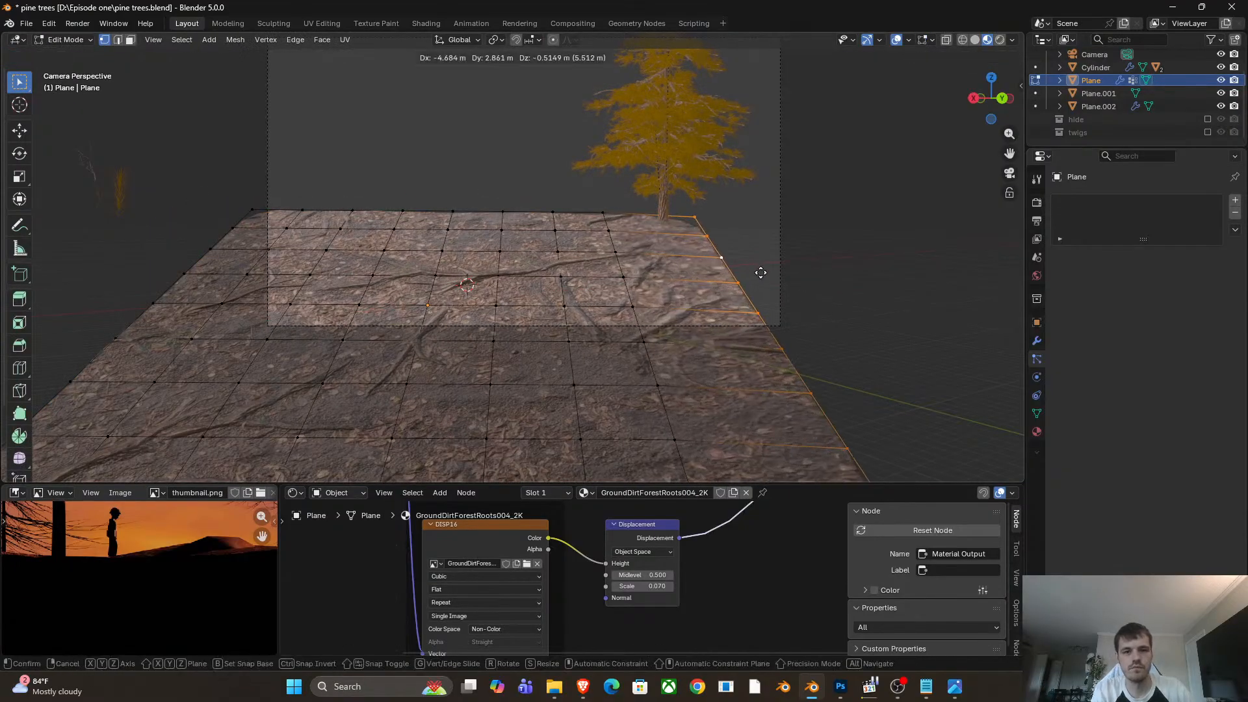
right_click(782, 266)
key(o)
key(o)
key(g)
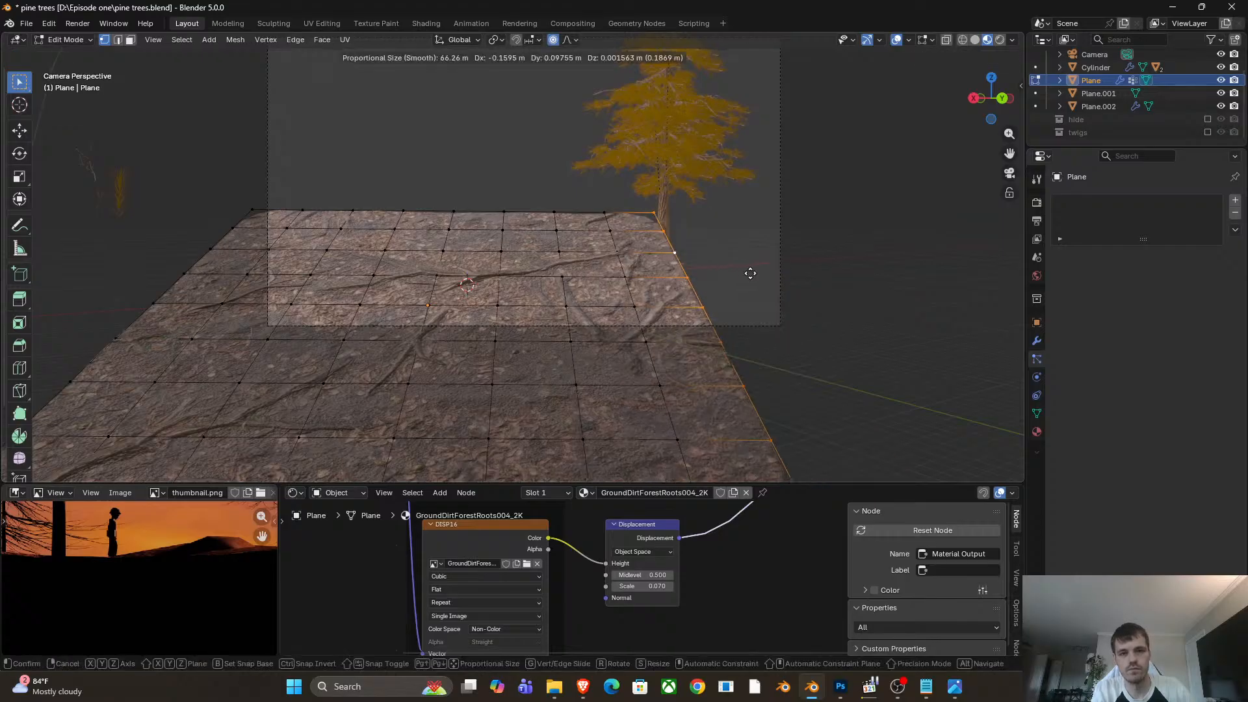
click(921, 275)
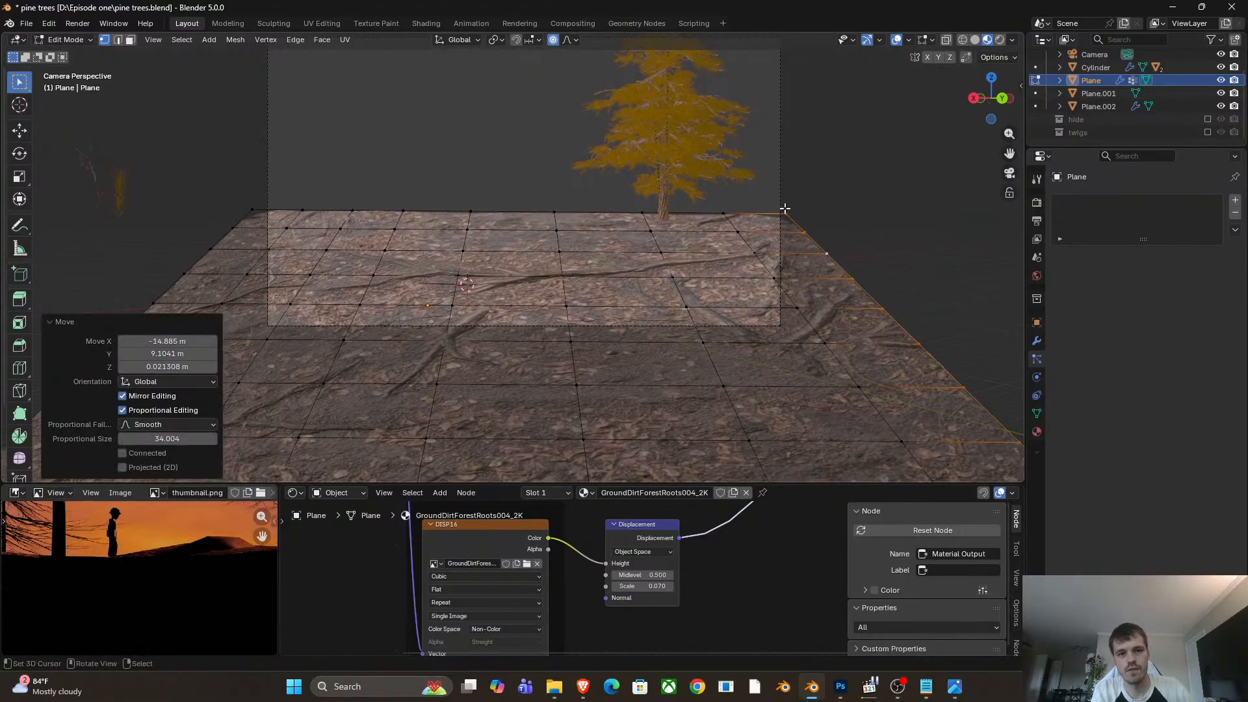
Move the ground's two far corners outwards and slightly down with smooth proportional editing.
key(g)
click(823, 211)
click(246, 205)
key(g)
click(214, 220)
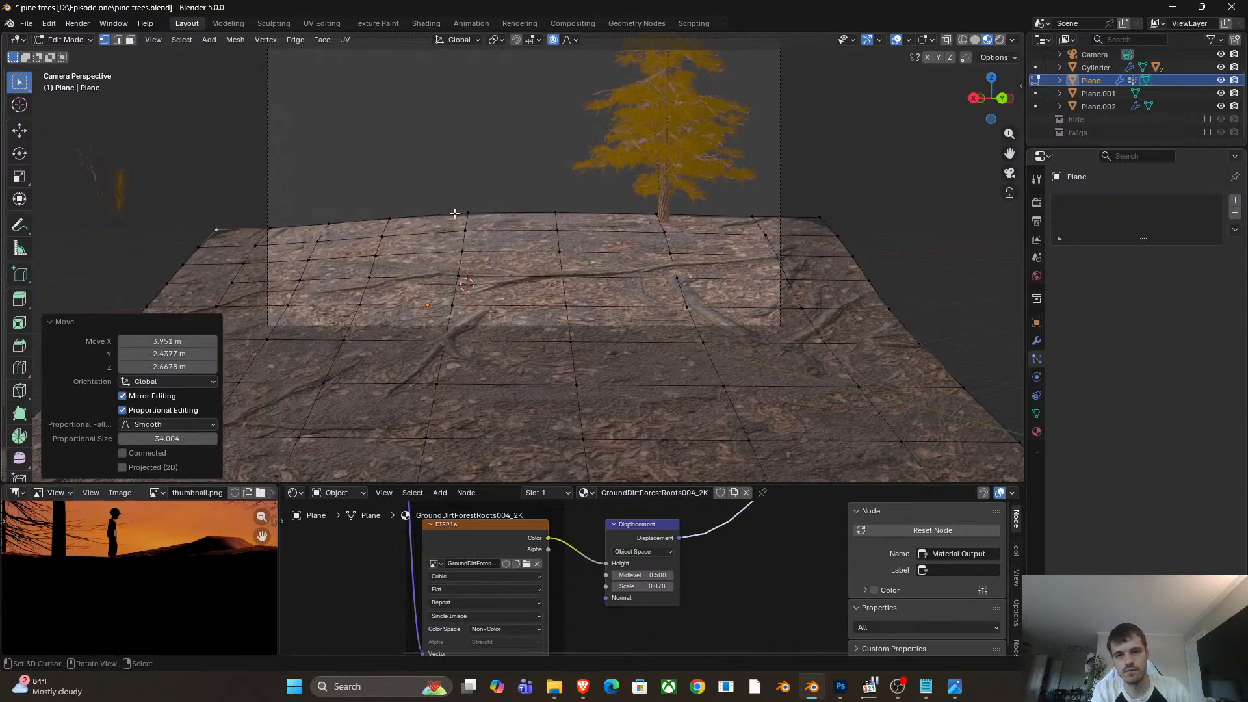
Shape the ground's far edge and middle into uneven dips and mounds using proportional editing with a smaller falloff of about 17.4 m.
click(469, 213)
key(g)
scroll(498, 231, up, 7)
right_drag(498, 236, 498, 239)
right_drag(649, 218, 650, 236)
right_click(480, 367)
right_drag(449, 341, 455, 325)
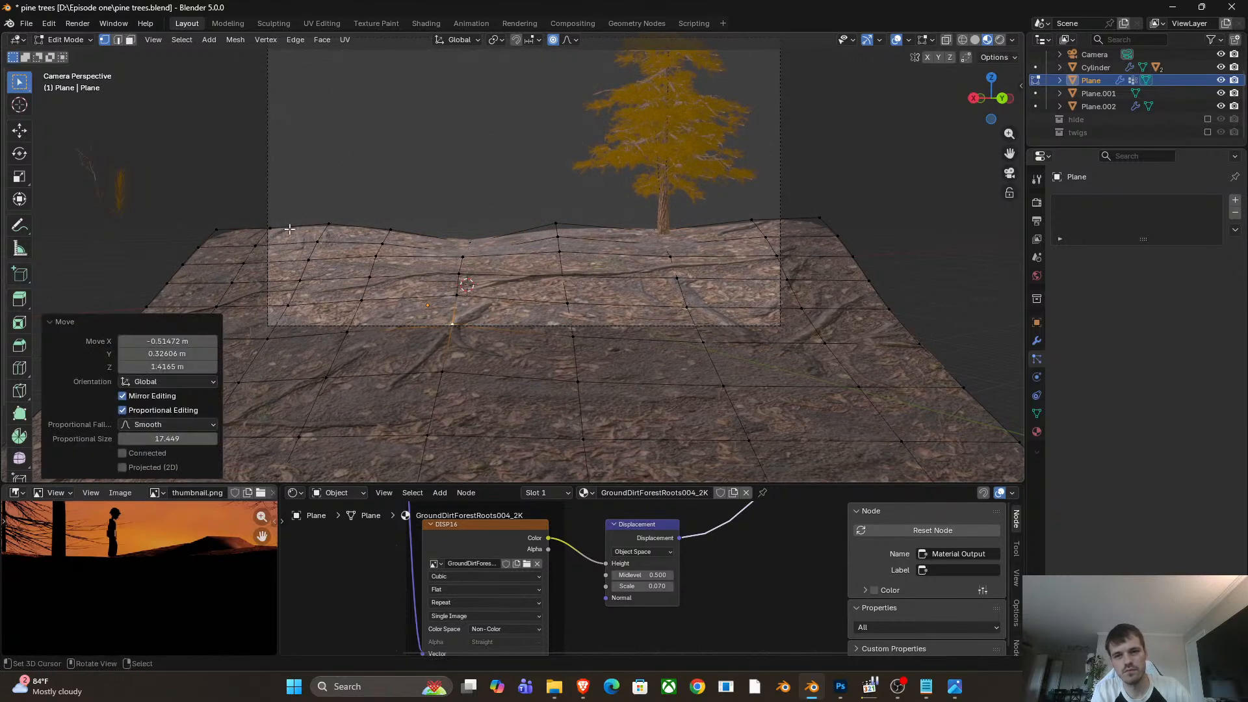
right_drag(267, 227, 260, 210)
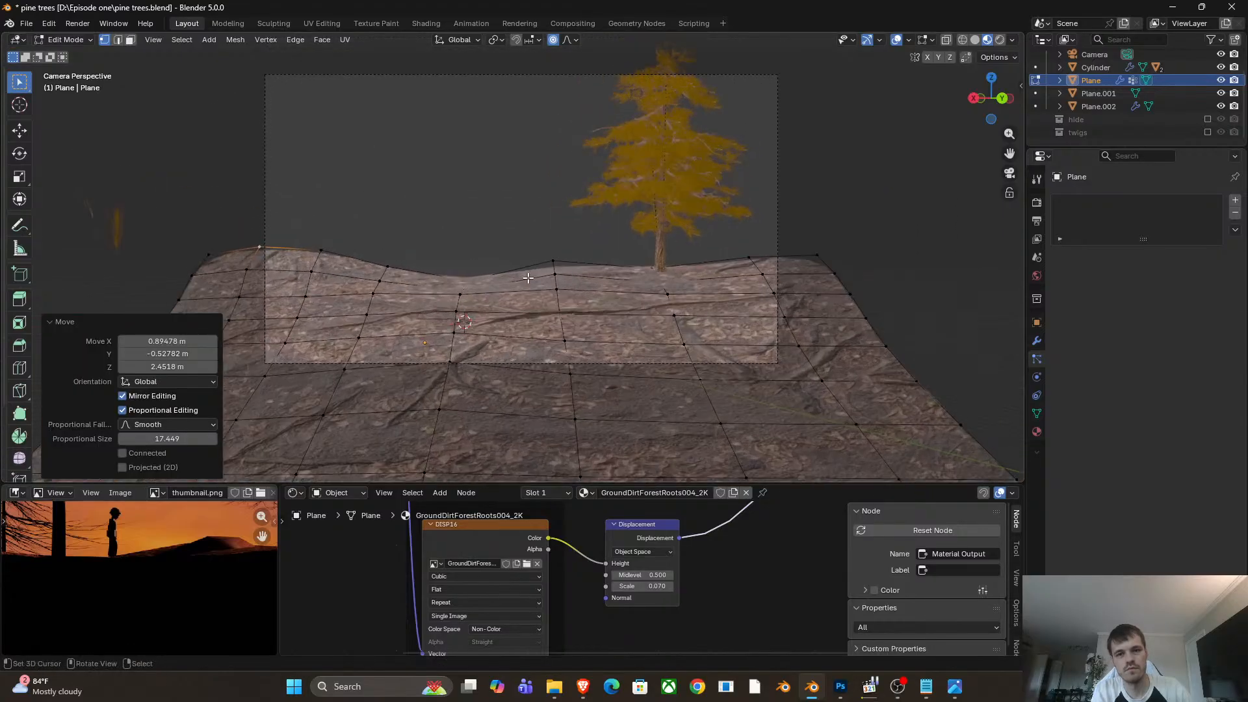
Duplicate the ground plane and place the copy about -24.3 m in X, -41.4 m in Y and 4.2 m in Z from the original.
key(Tab)
middle_drag(260, 210, 520, 324)
key(shift+d)
click(795, 306)
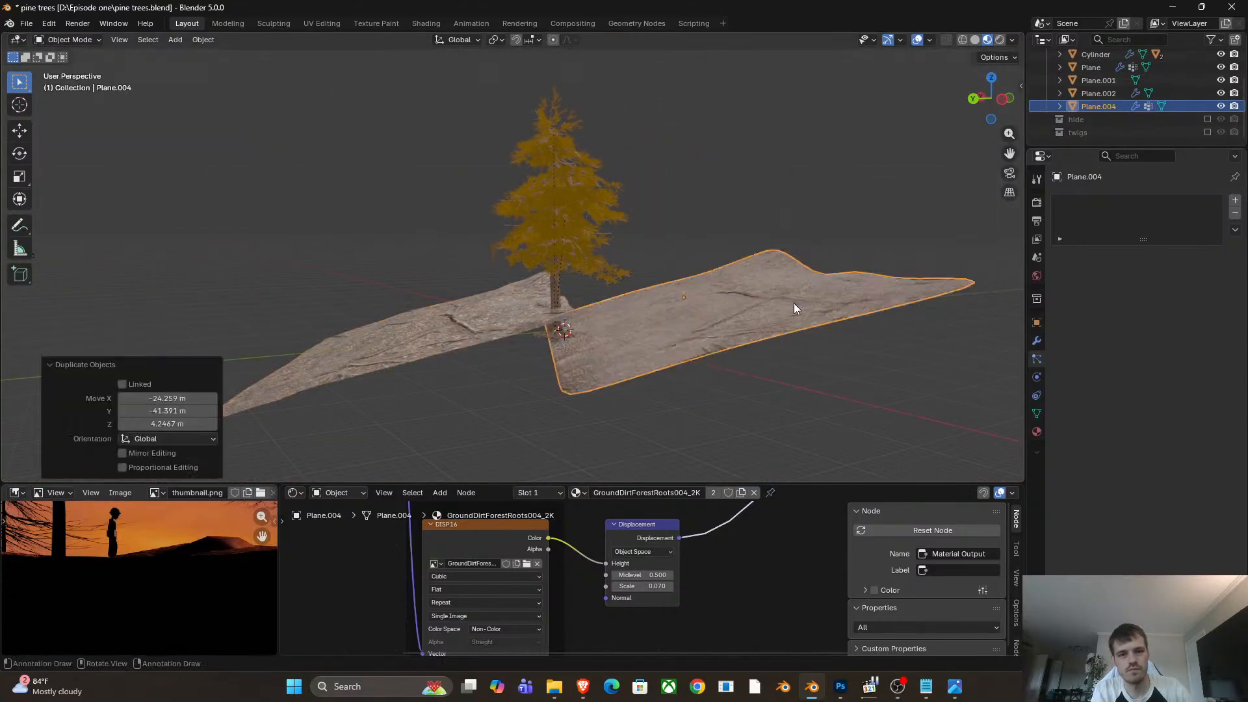
shift+middle_drag(794, 306, 649, 298)
Reshape the duplicated ground's slope and far edge by moving its vertices with smooth proportional editing.
key(Tab)
right_click(737, 264)
right_drag(760, 261, 836, 350)
right_drag(471, 317, 456, 280)
scroll(457, 265, down, 11)
right_drag(480, 338, 468, 324)
middle_drag(468, 319, 600, 304)
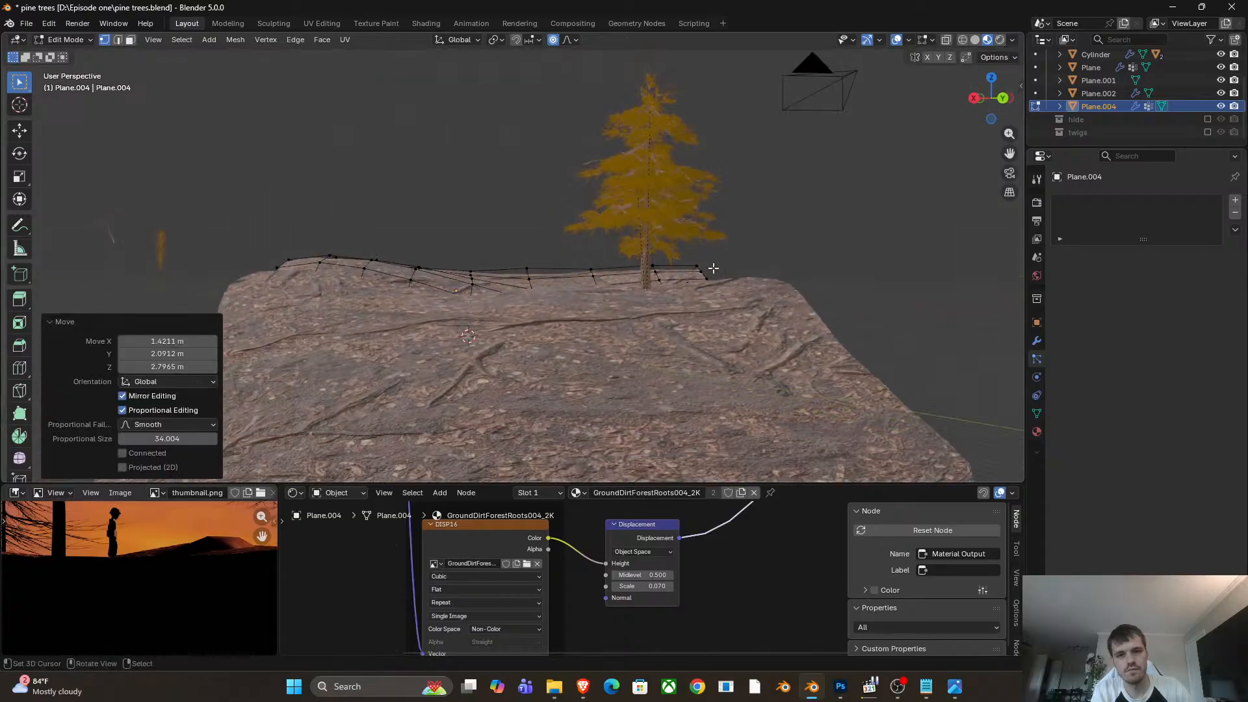
right_drag(709, 268, 733, 261)
key(Tab)
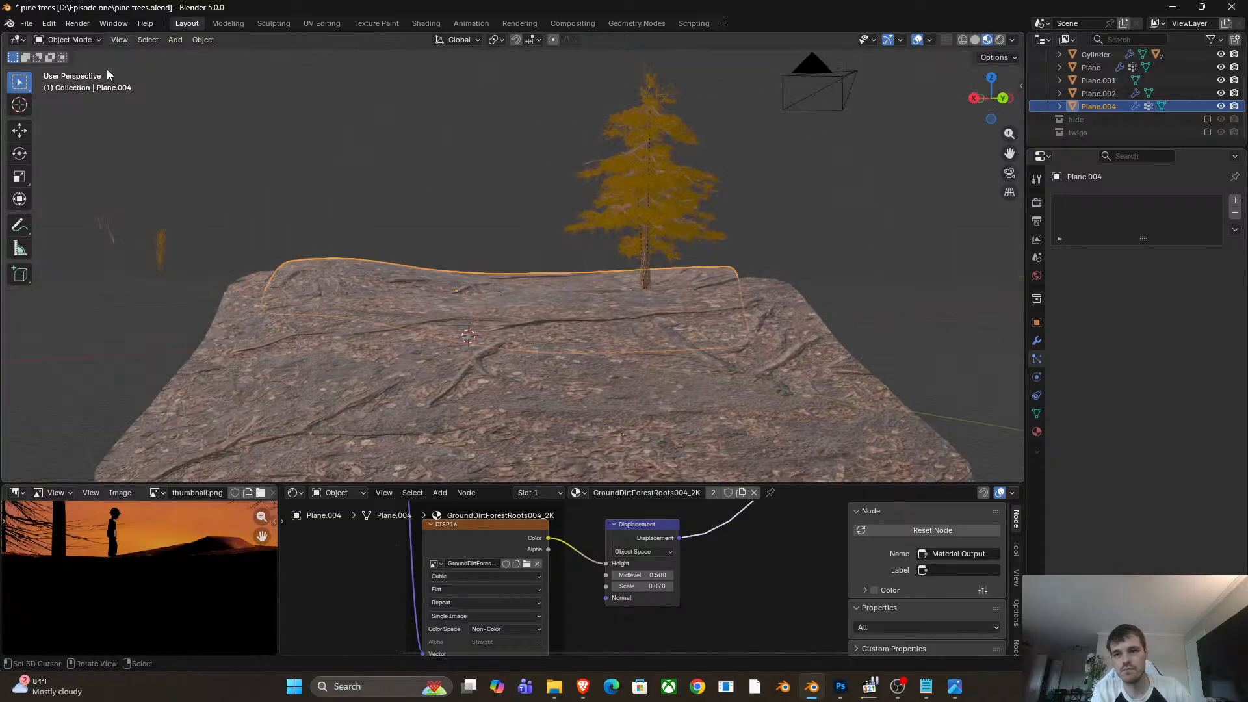
Enlarge the reference image area, split the 3D viewport in two and show the camera view in the narrower one.
drag(290, 486, 294, 404)
drag(4, 35, 325, 98)
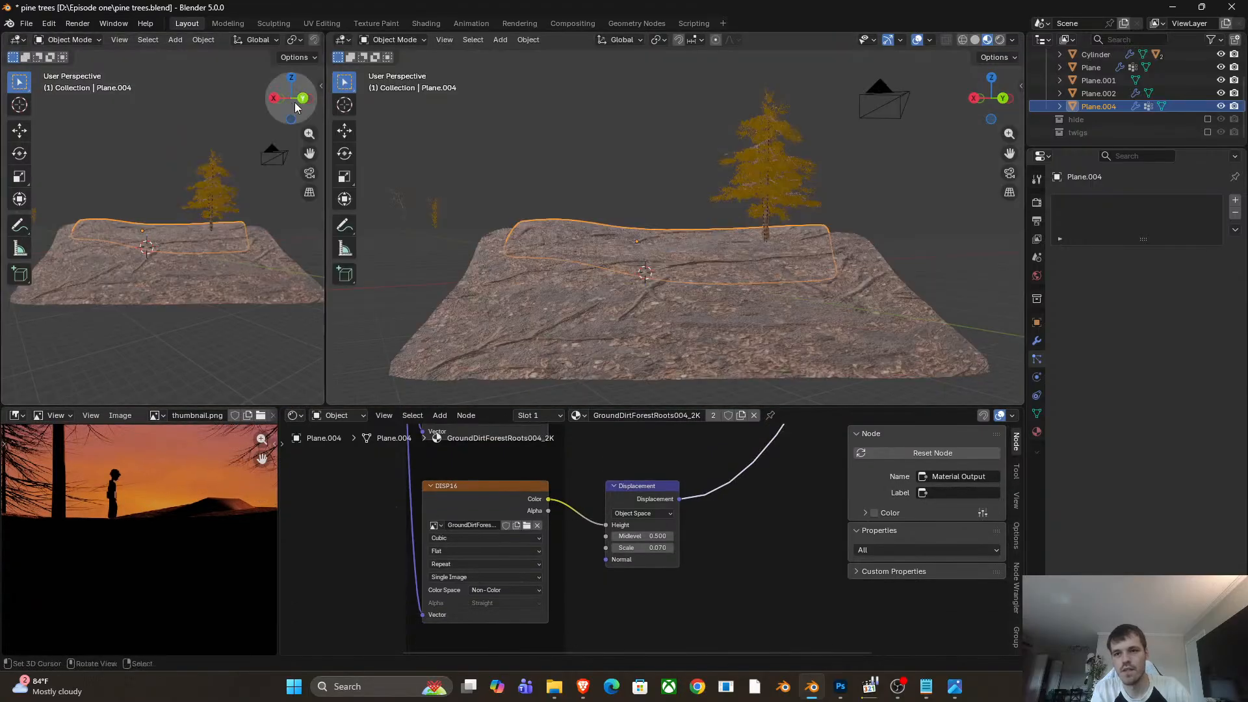
click(119, 39)
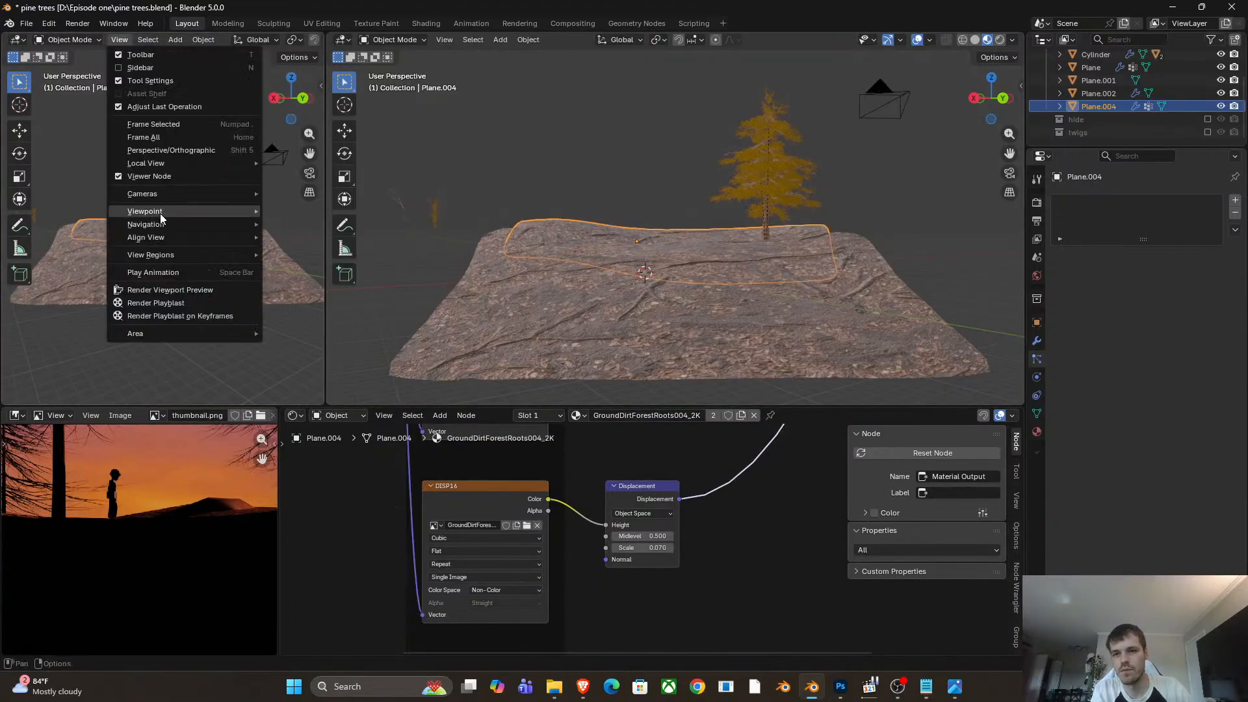
mouse_move(162, 211)
click(296, 216)
scroll(197, 216, up, 3)
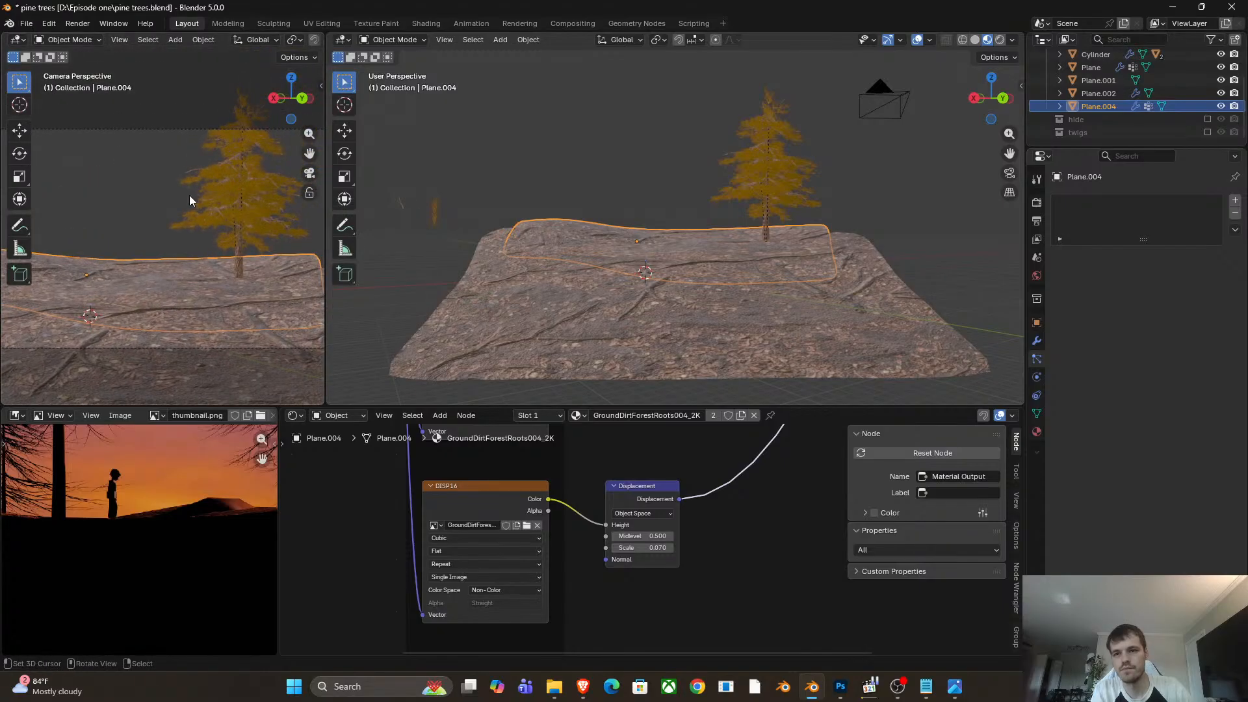
scroll(190, 195, down, 2)
Select the camera and set its viewport passepartout opacity to 1.000.
click(190, 156)
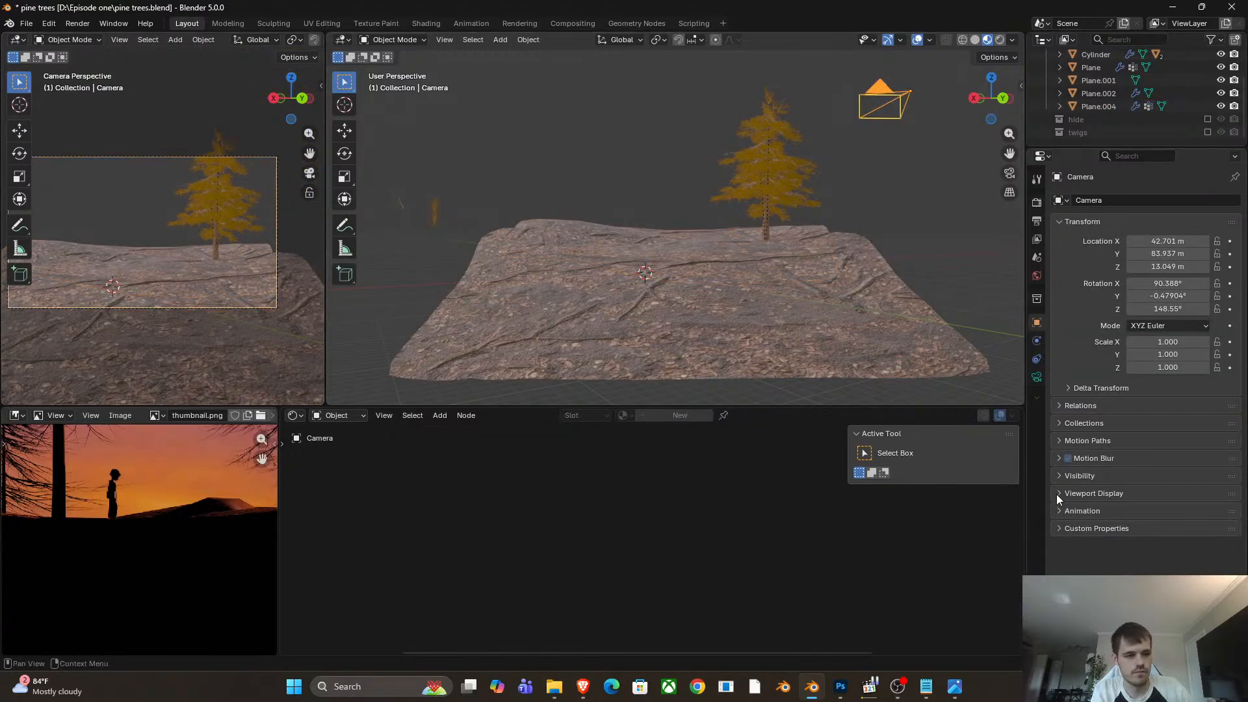
click(1036, 377)
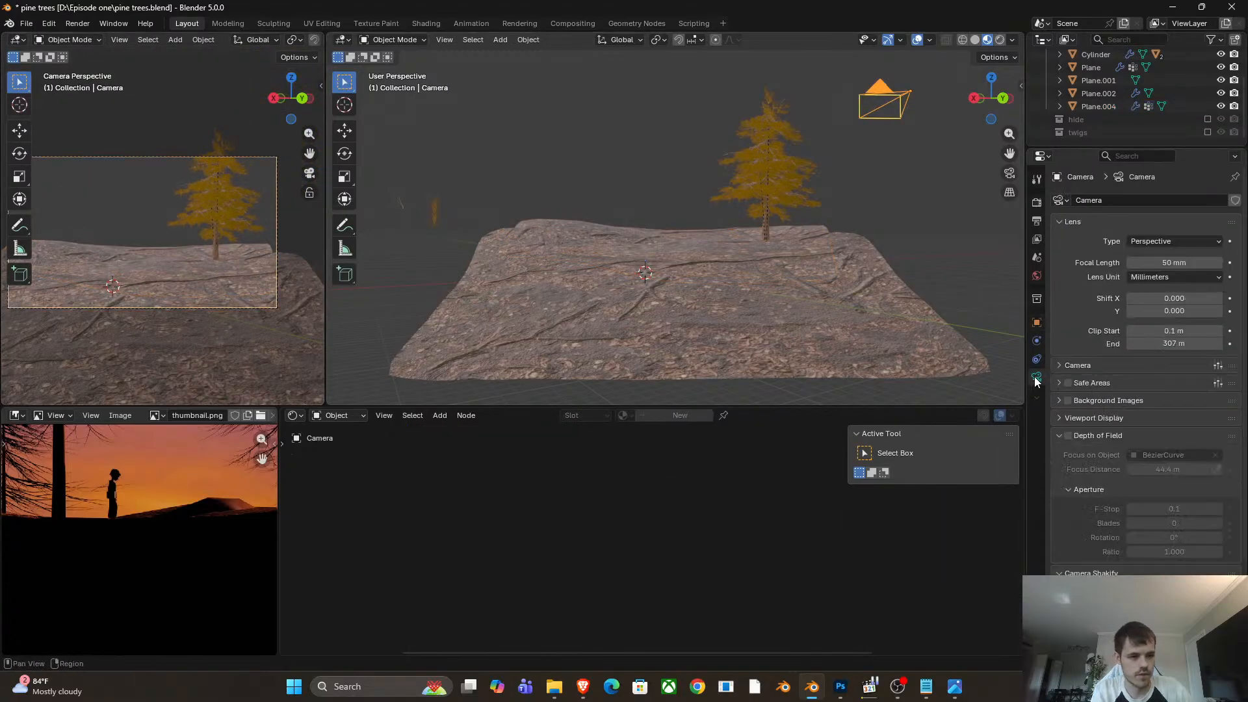
click(1079, 418)
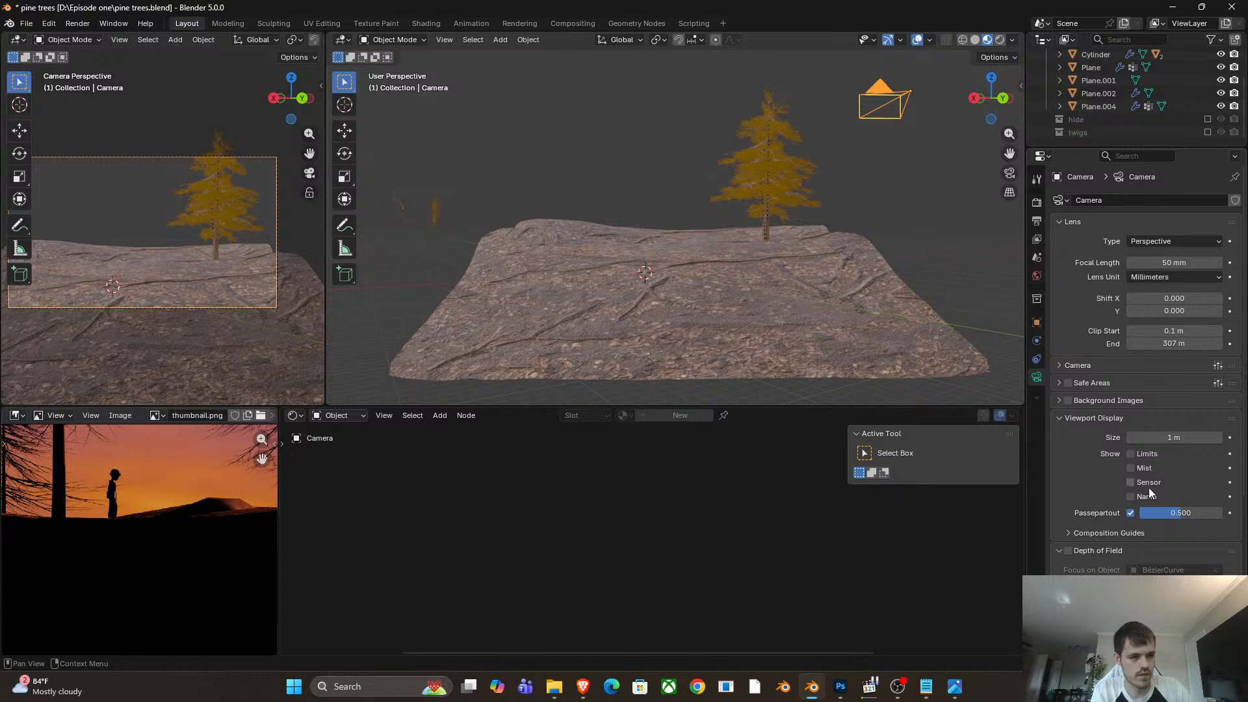
drag(1176, 510, 1205, 512)
Widen the camera viewport to roughly half of the 3D area and centre the whole camera frame in it.
shift+middle_drag(181, 271, 263, 282)
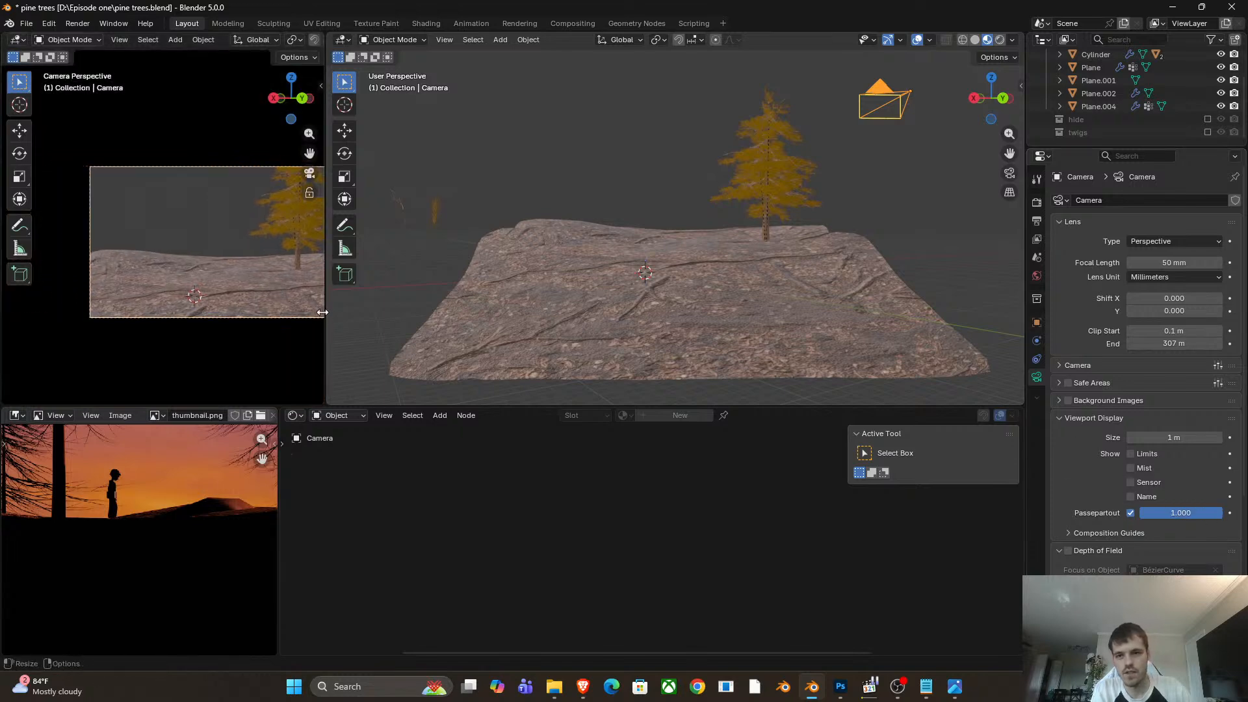
drag(325, 315, 544, 325)
shift+middle_drag(450, 294, 368, 294)
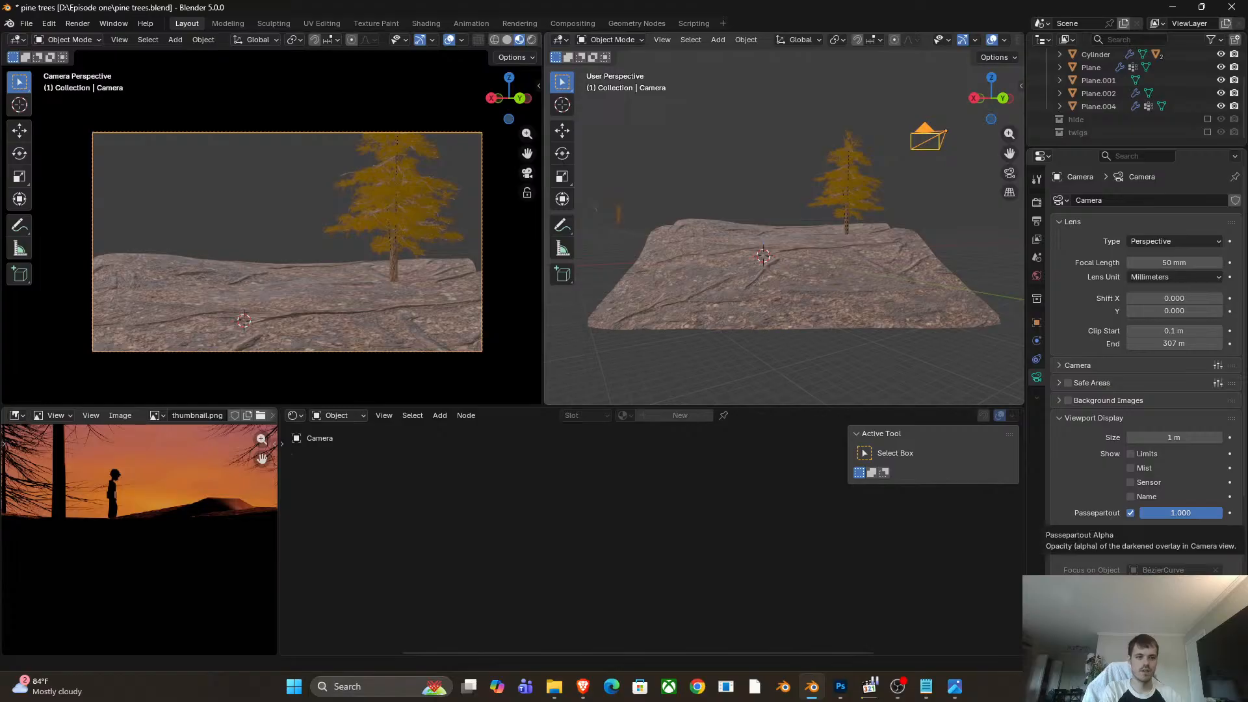
mouse_move(1194, 516)
mouse_down()
mouse_move(1160, 516)
mouse_move(1202, 511)
mouse_up()
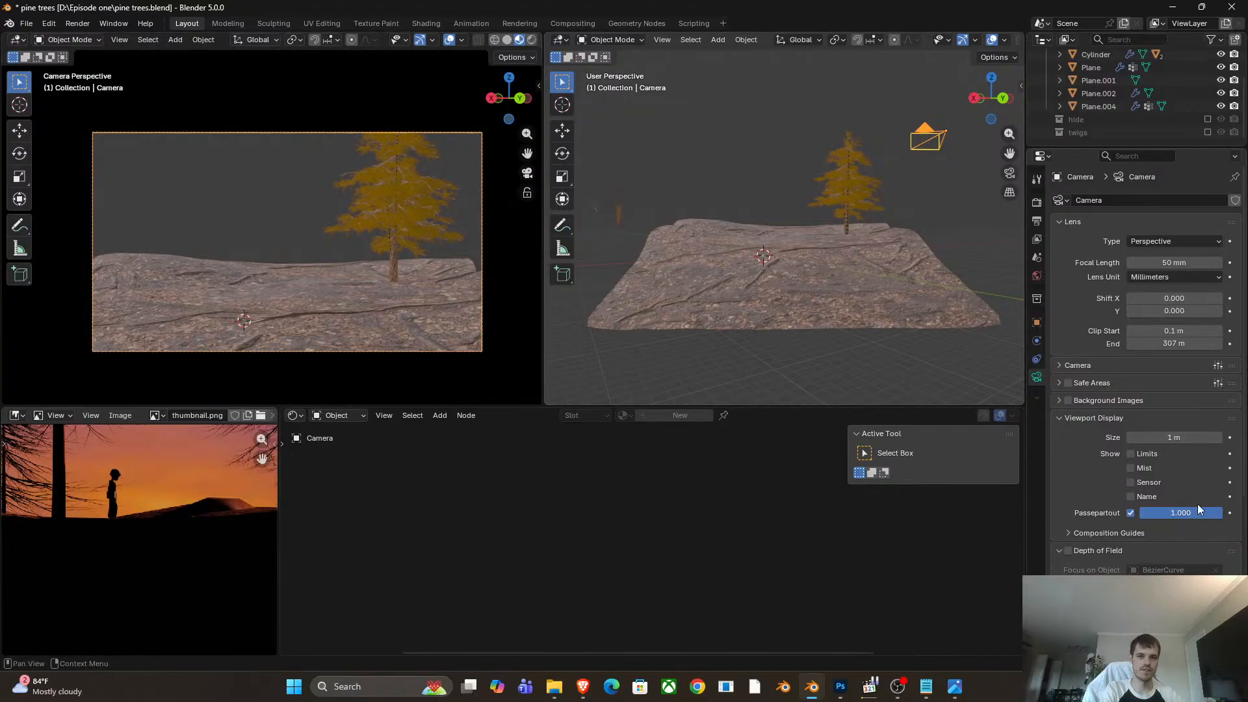
scroll(225, 234, up, 2)
scroll(231, 237, down, 3)
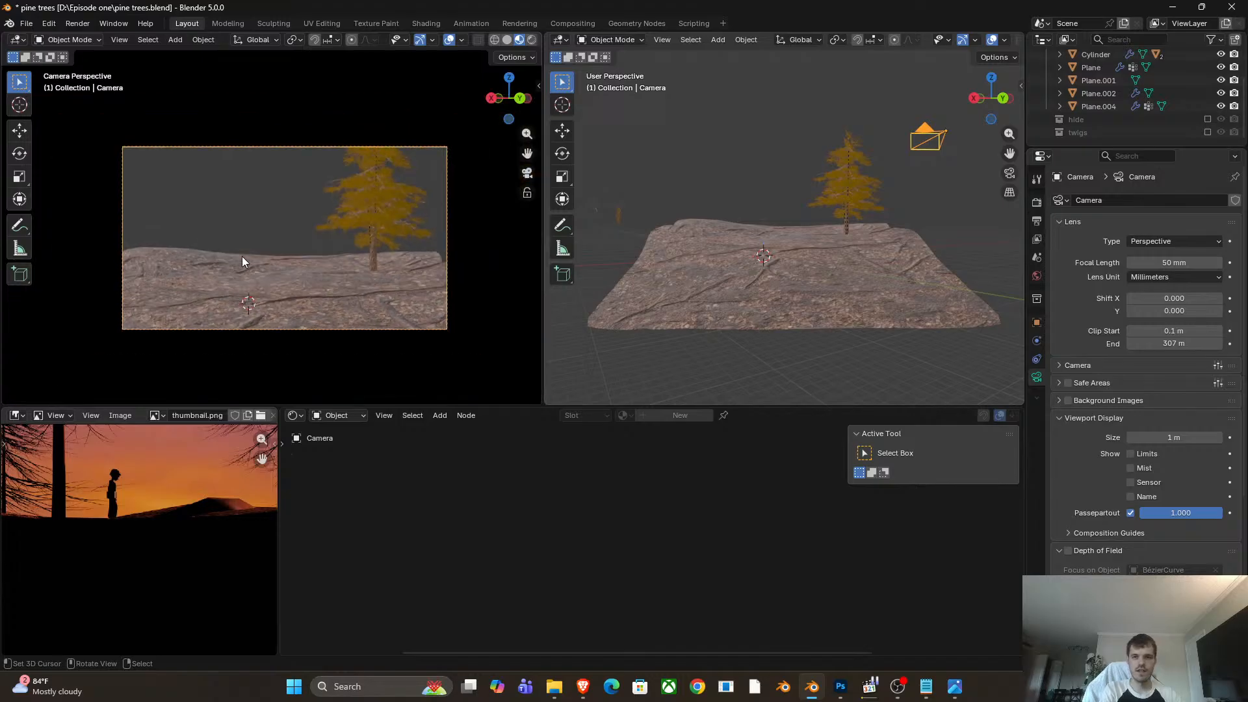
scroll(267, 266, up, 1)
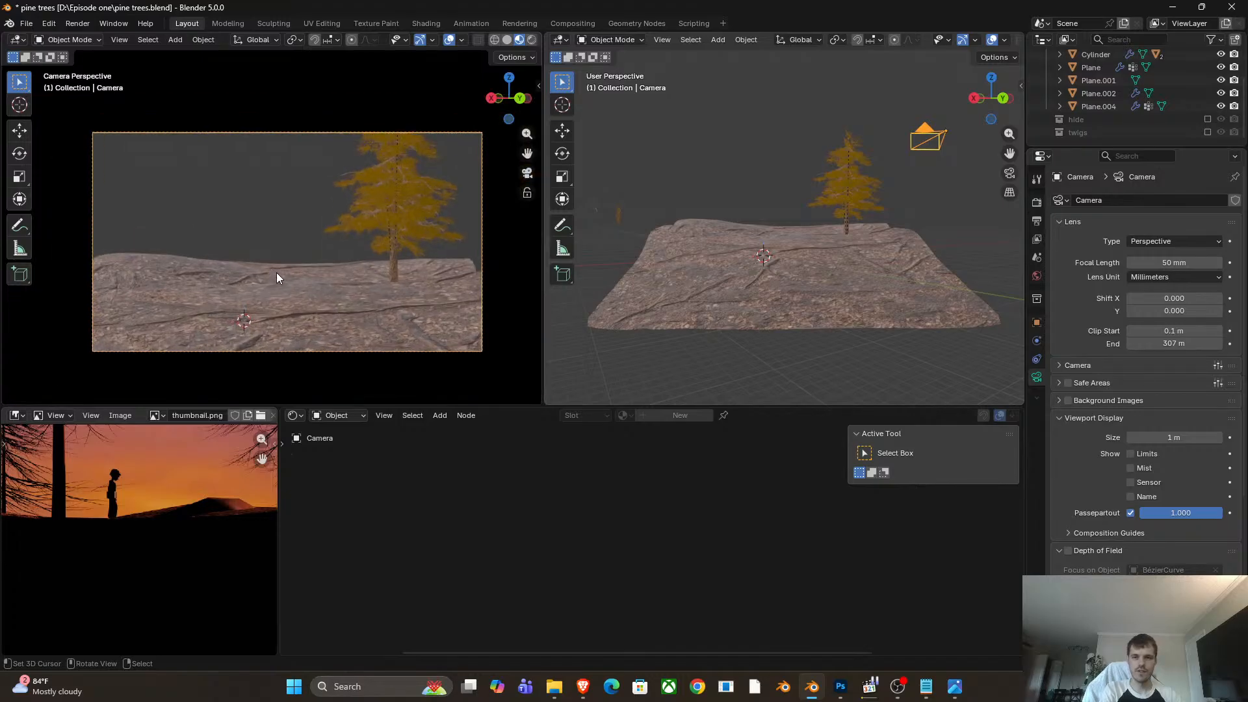
Set the camera's focal length to 35 mm.
click(281, 293)
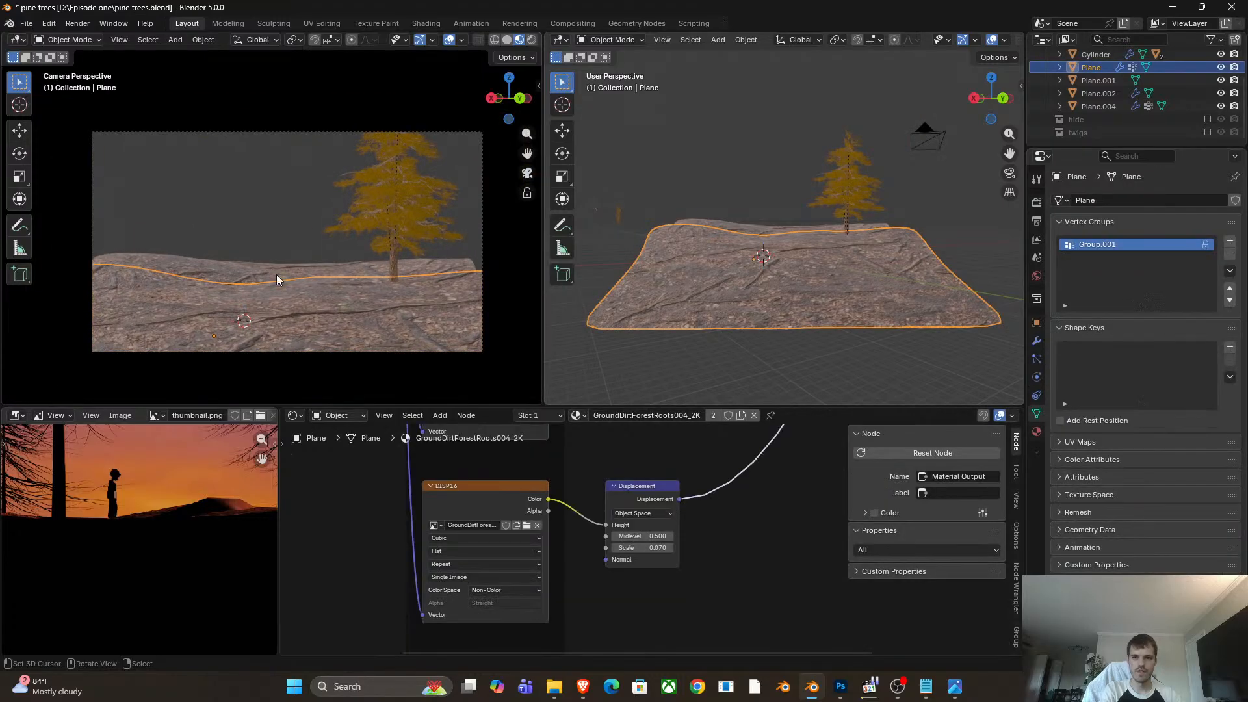
right_click(205, 264)
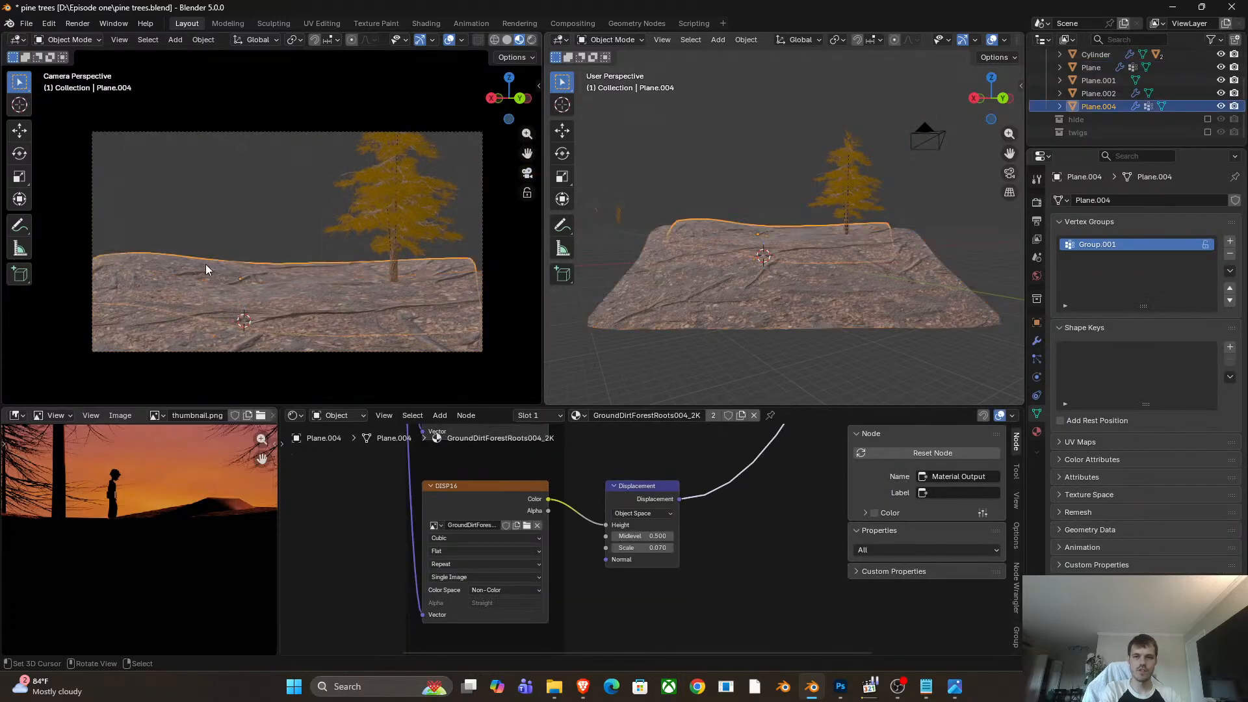
right_click(743, 265)
right_click(942, 135)
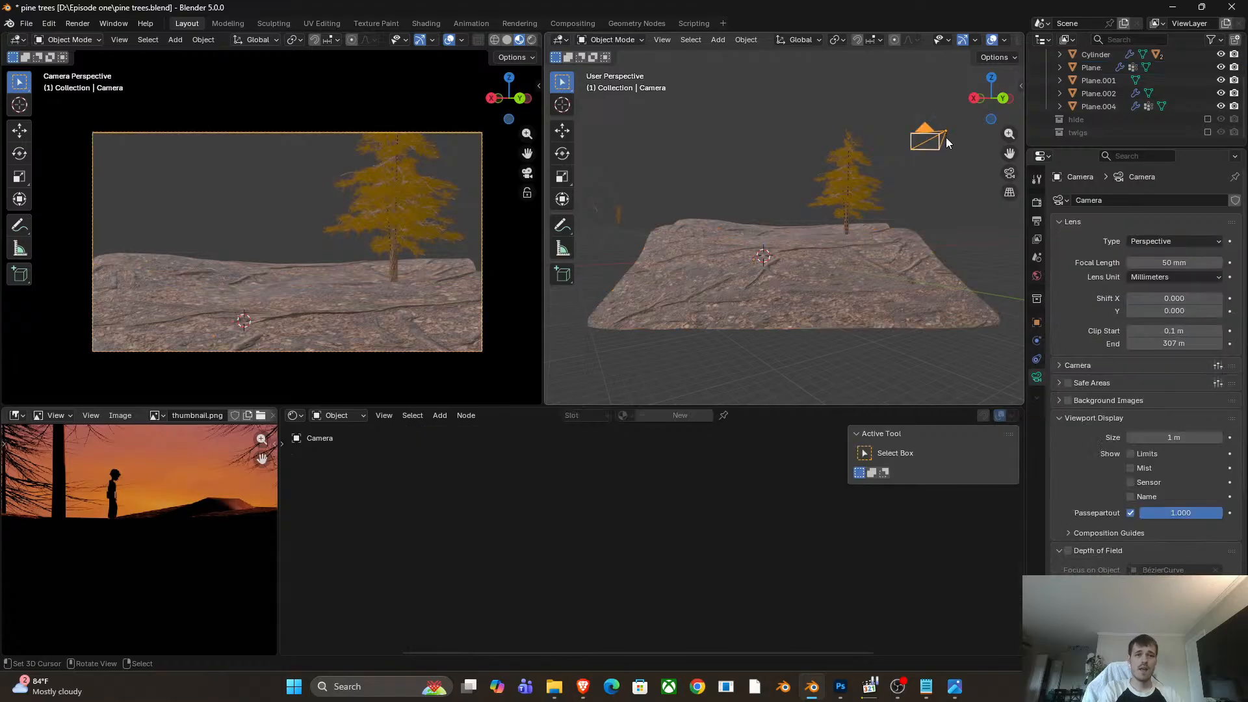
click(1166, 263)
text(35)
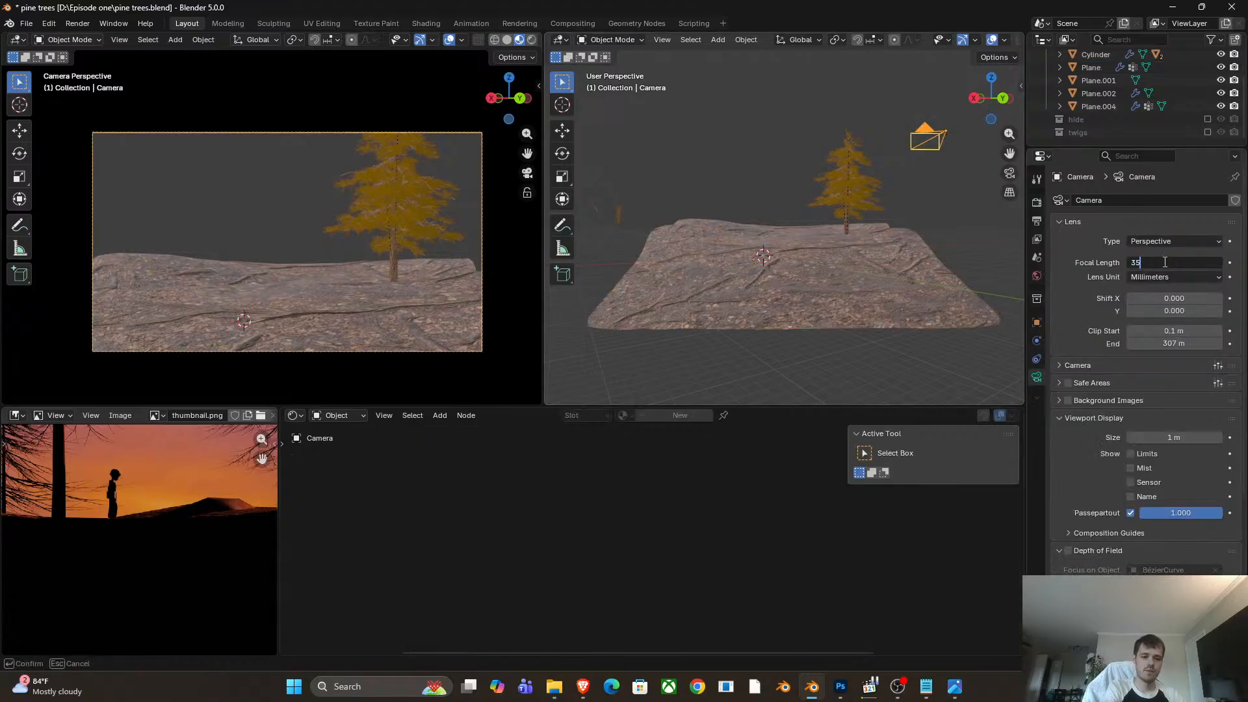
key(Return)
Compare with the reference image and move the camera about 1.2 m in X, -0.9 m in Y and -3.1 m in Z.
scroll(167, 518, up, 1)
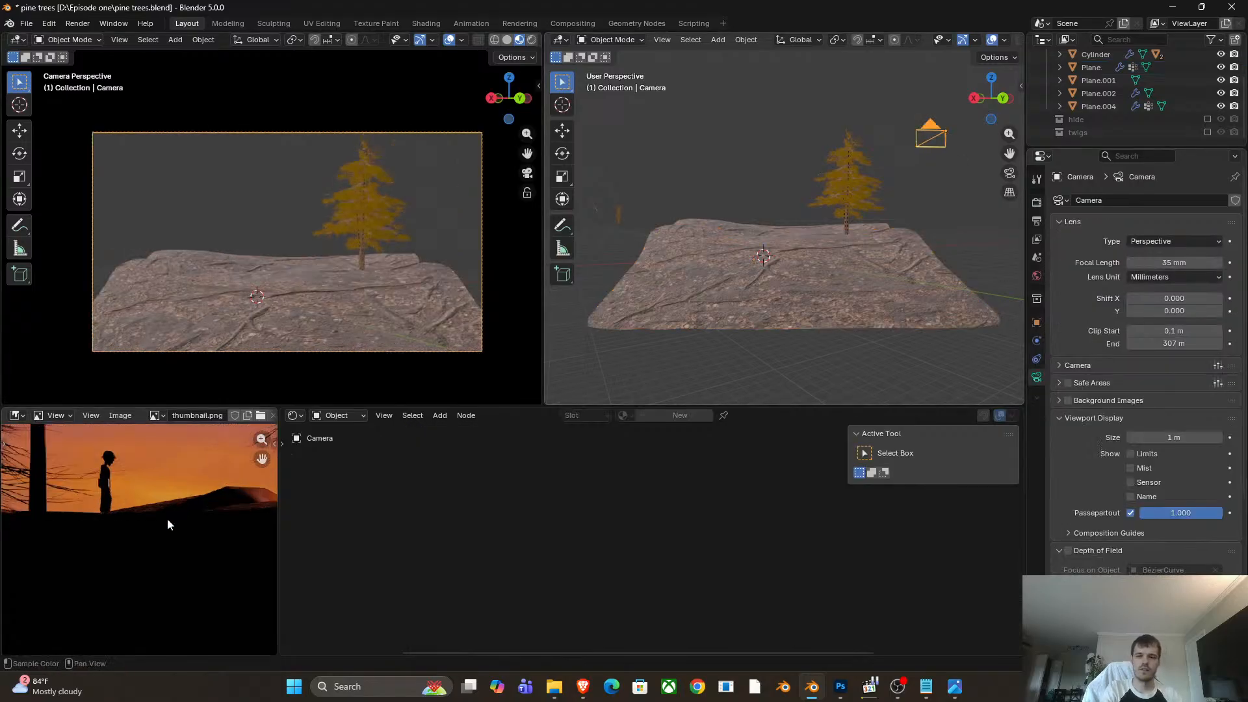
scroll(173, 520, down, 5)
scroll(173, 520, up, 2)
scroll(832, 266, up, 3)
scroll(832, 266, down, 4)
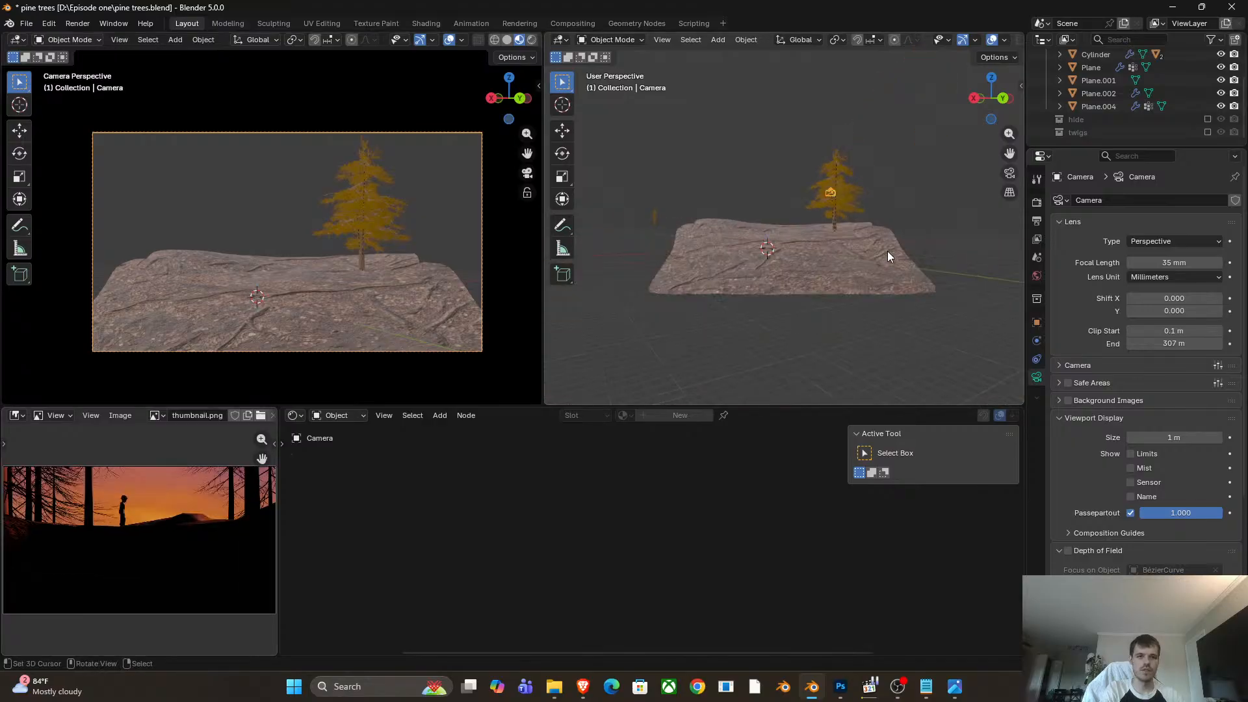
key(g)
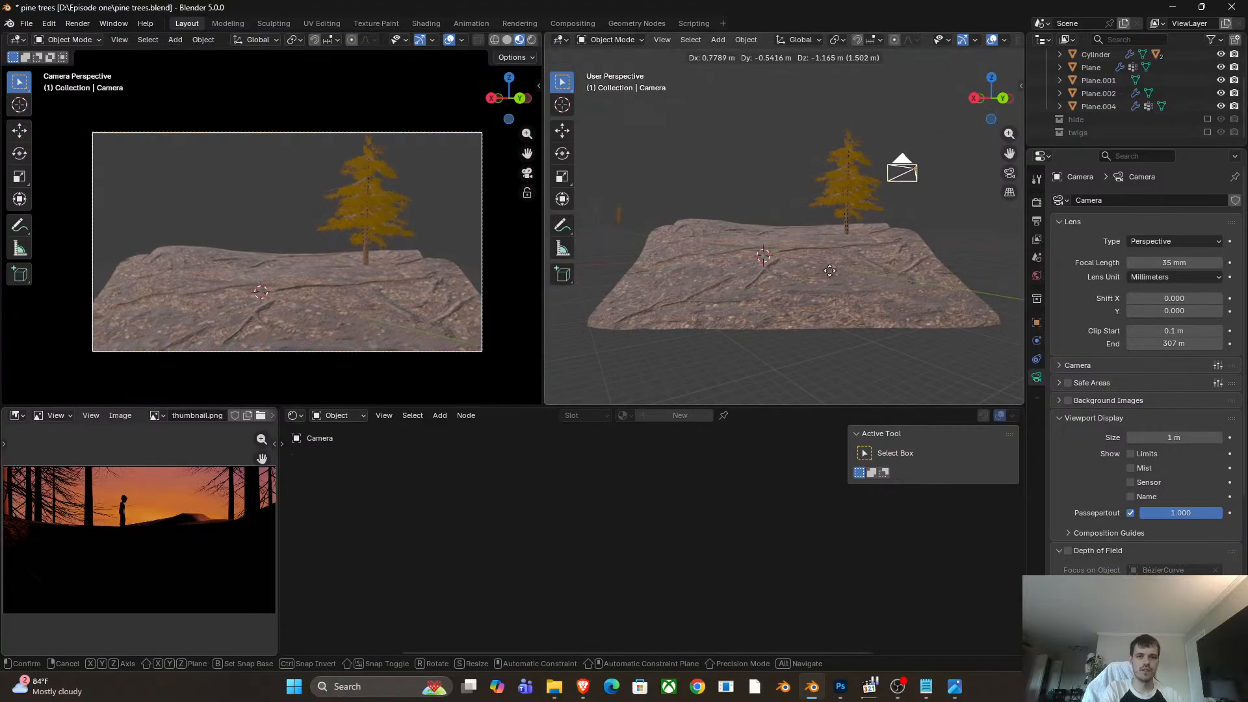
right_click(860, 234)
key(g)
click(847, 306)
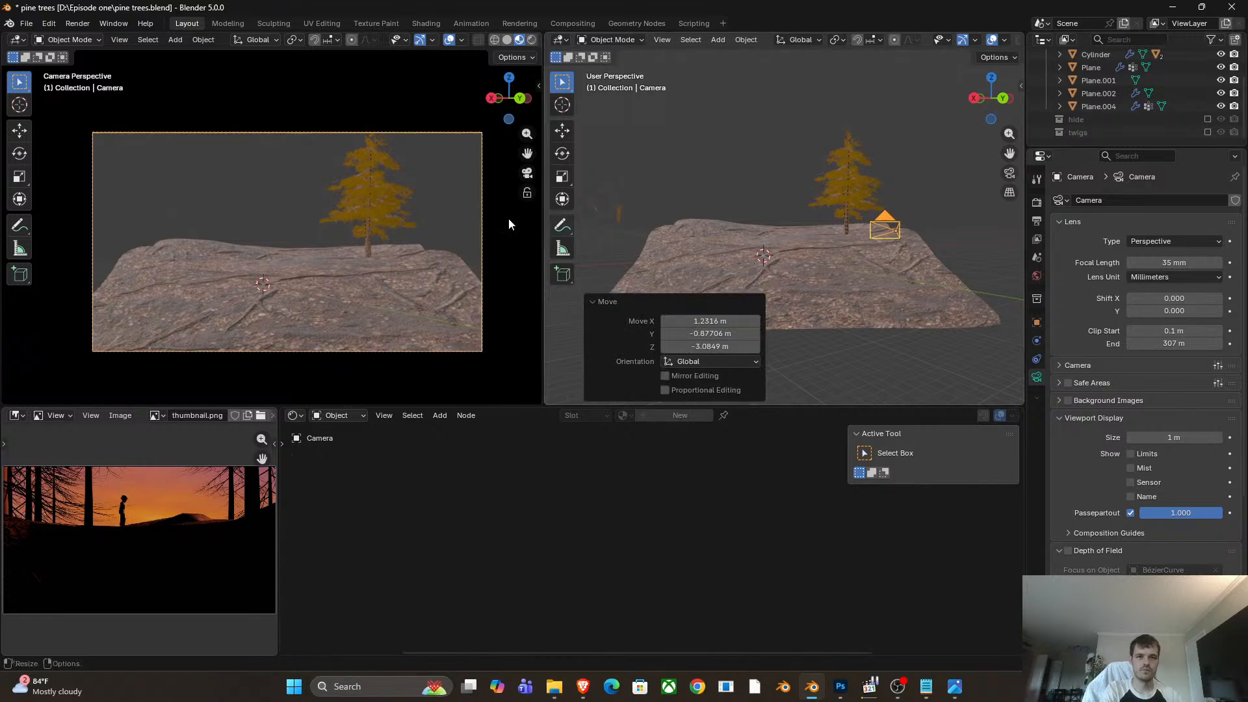
Move the camera forward about 25 m along its local Z axis and lower it about 6.5 m along global Z.
key(g)
key(z)
key(z)
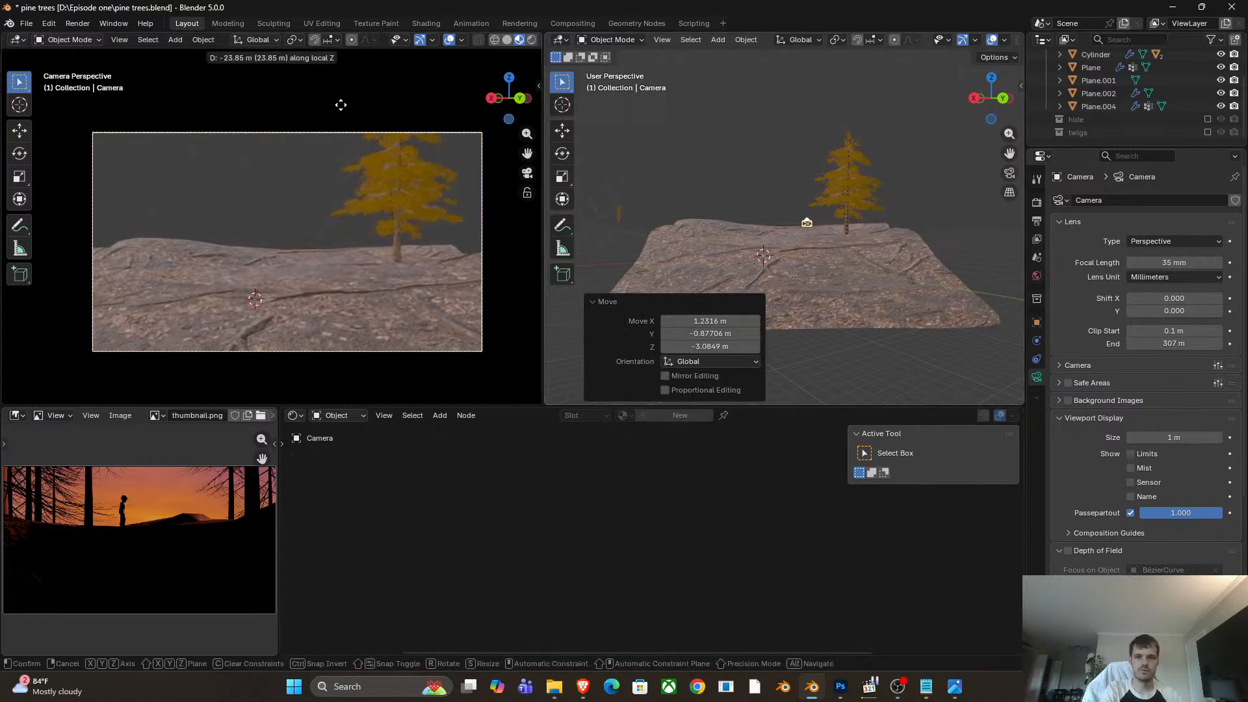
click(340, 105)
key(g)
key(z)
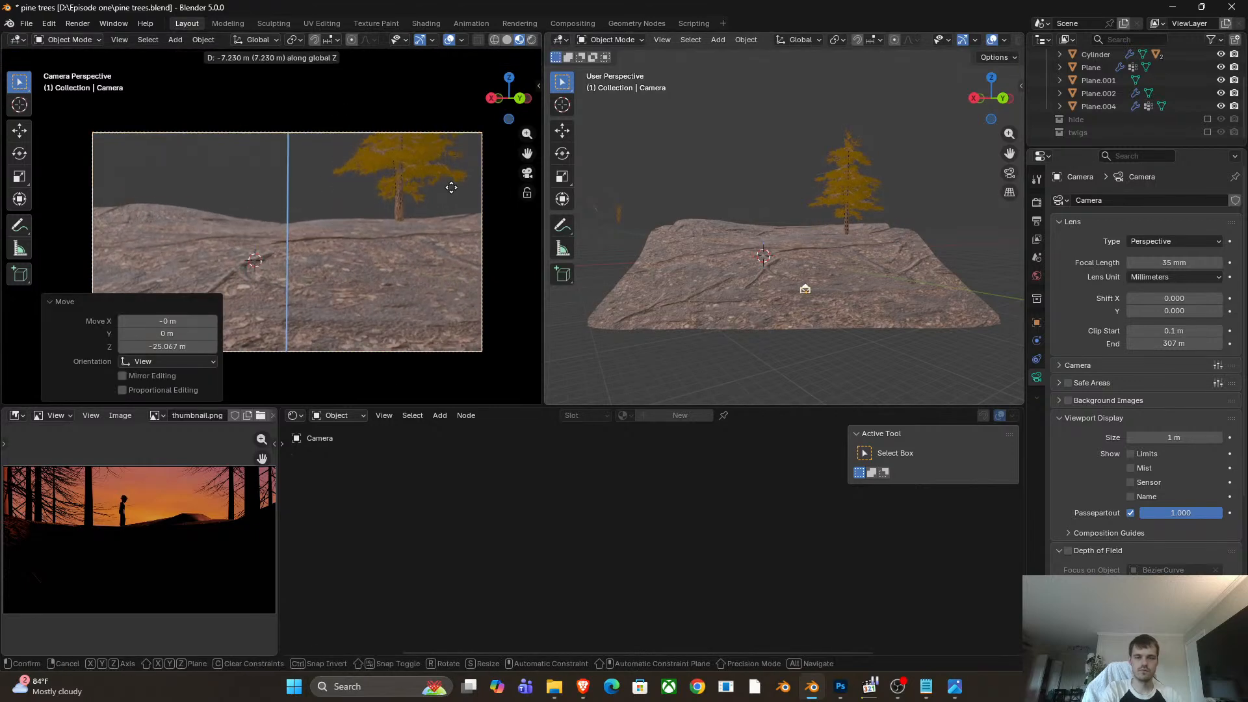
click(450, 149)
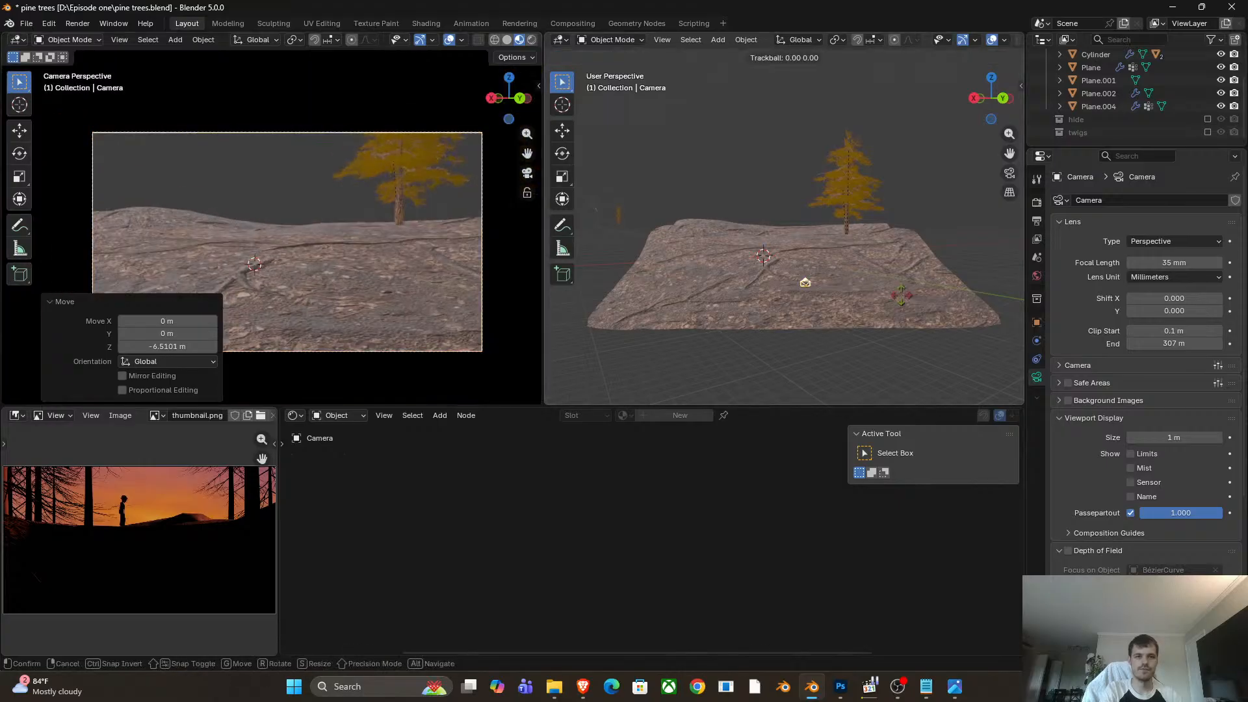
key(r)
key(r)
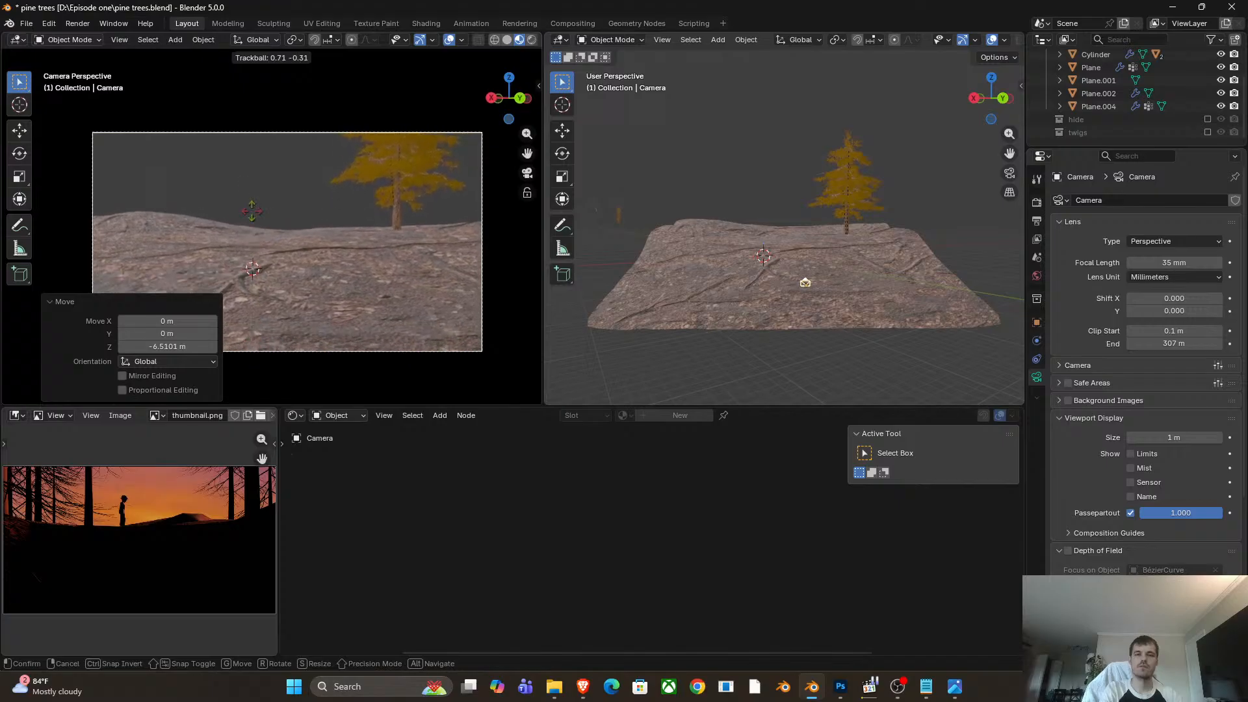
click(363, 278)
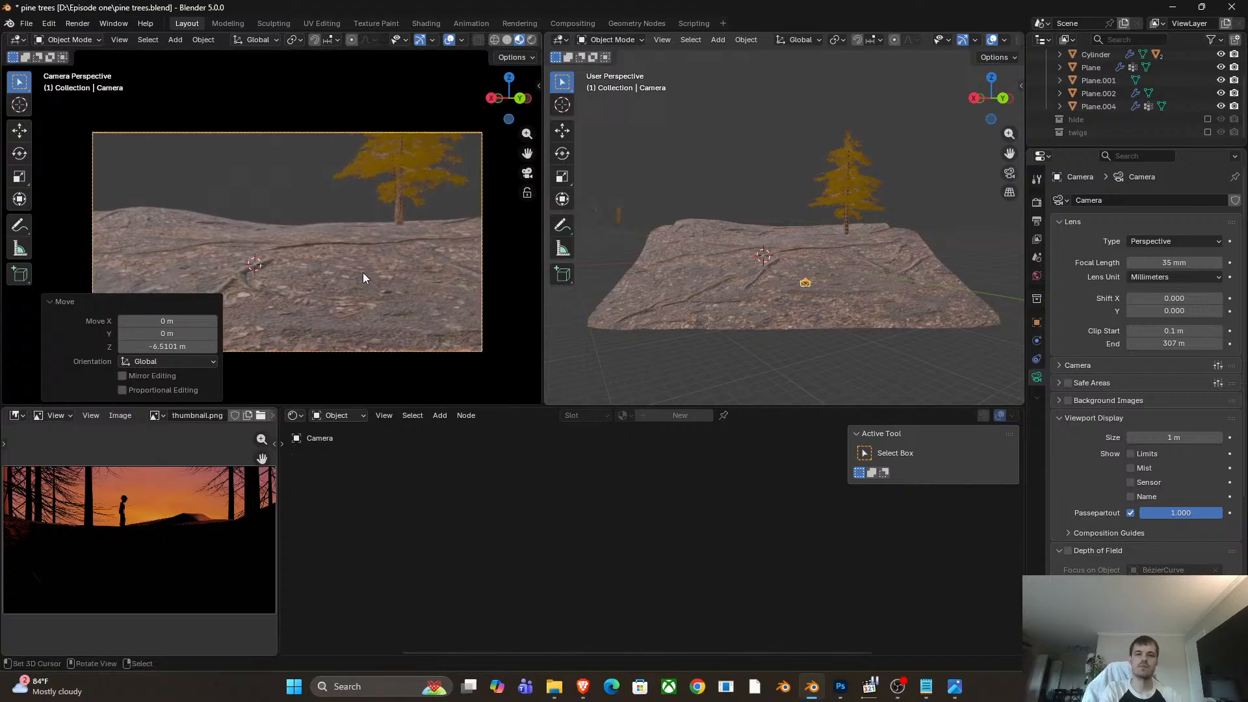
click(54, 302)
scroll(194, 258, up, 2)
shift+middle_drag(197, 239, 207, 207)
scroll(207, 207, down, 2)
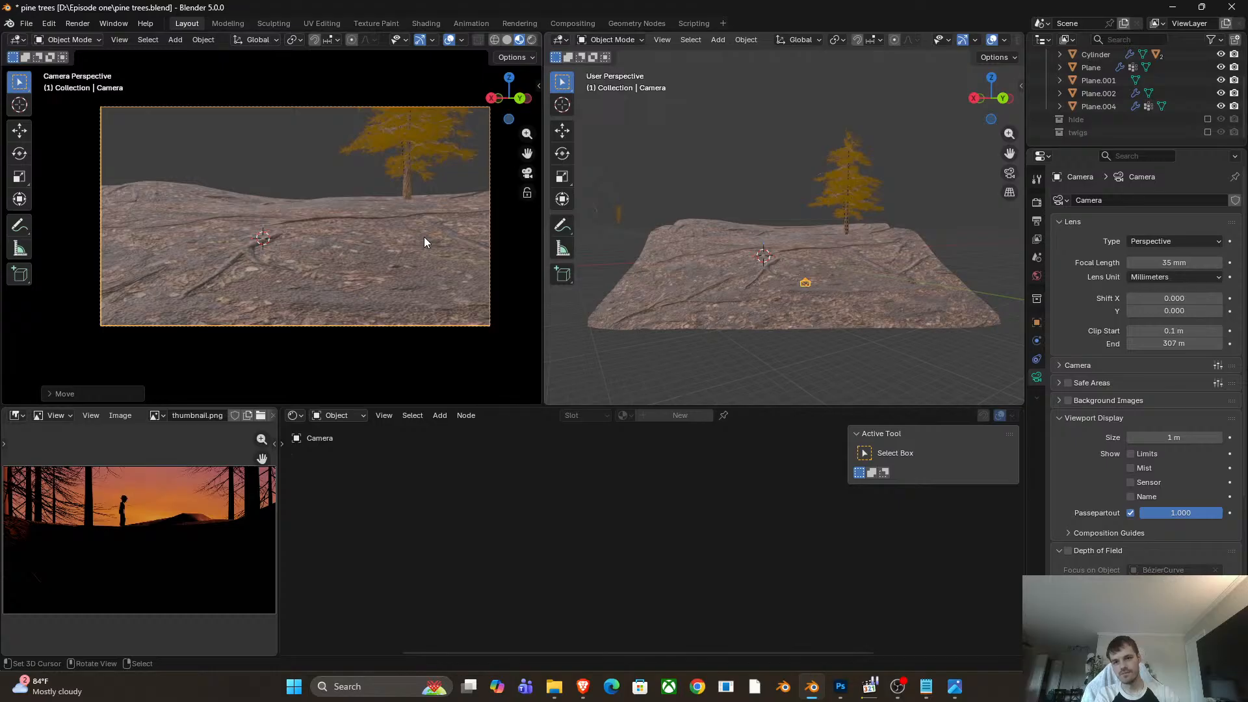
key(r)
key(r)
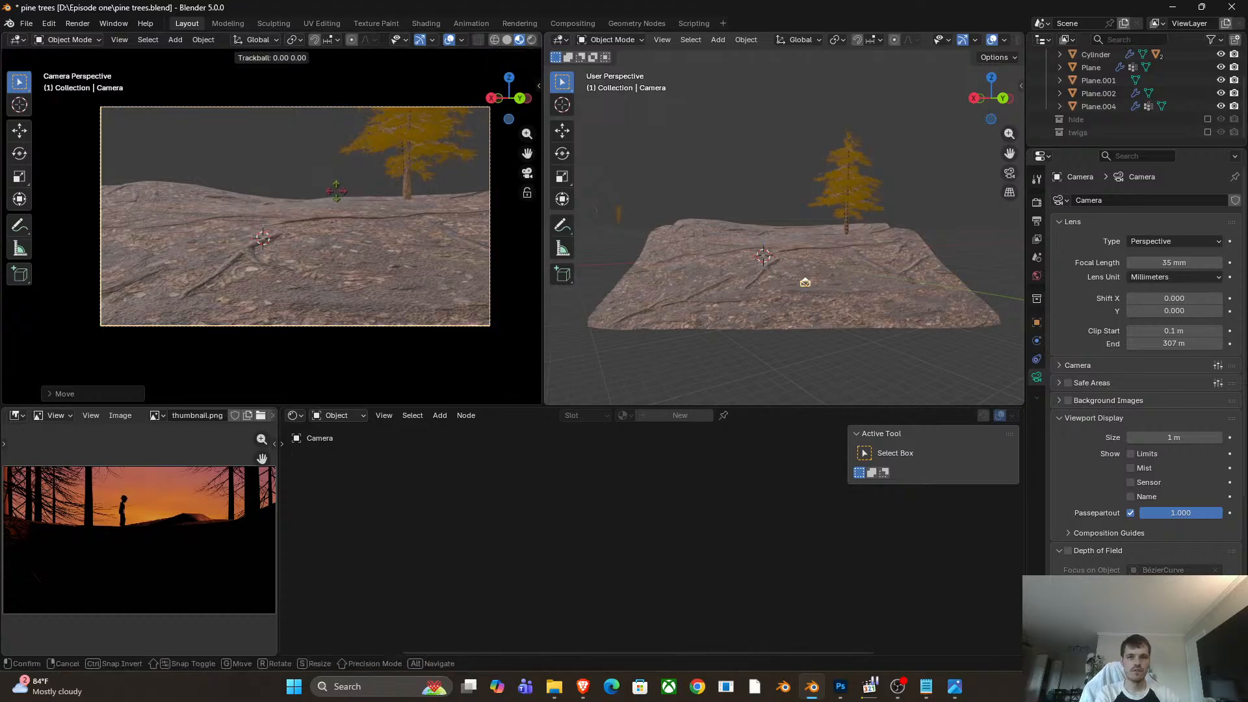
right_click(196, 181)
scroll(147, 521, down, 3)
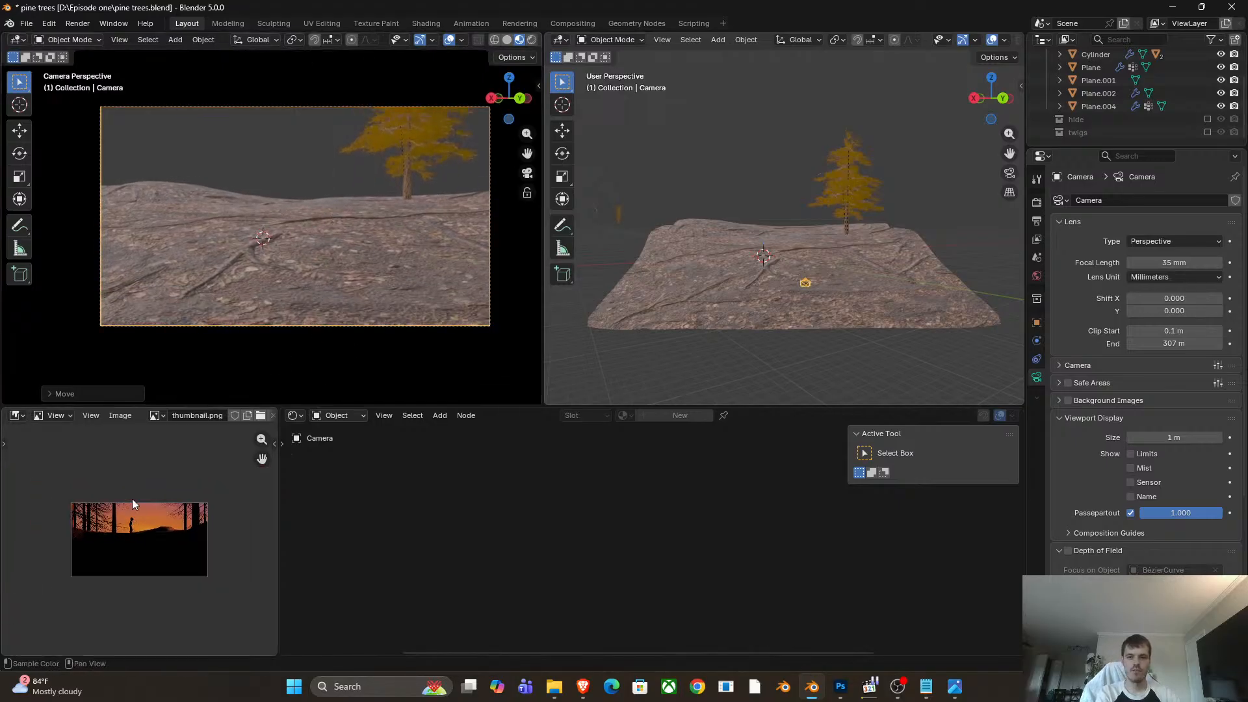
scroll(132, 498, up, 6)
scroll(132, 498, down, 3)
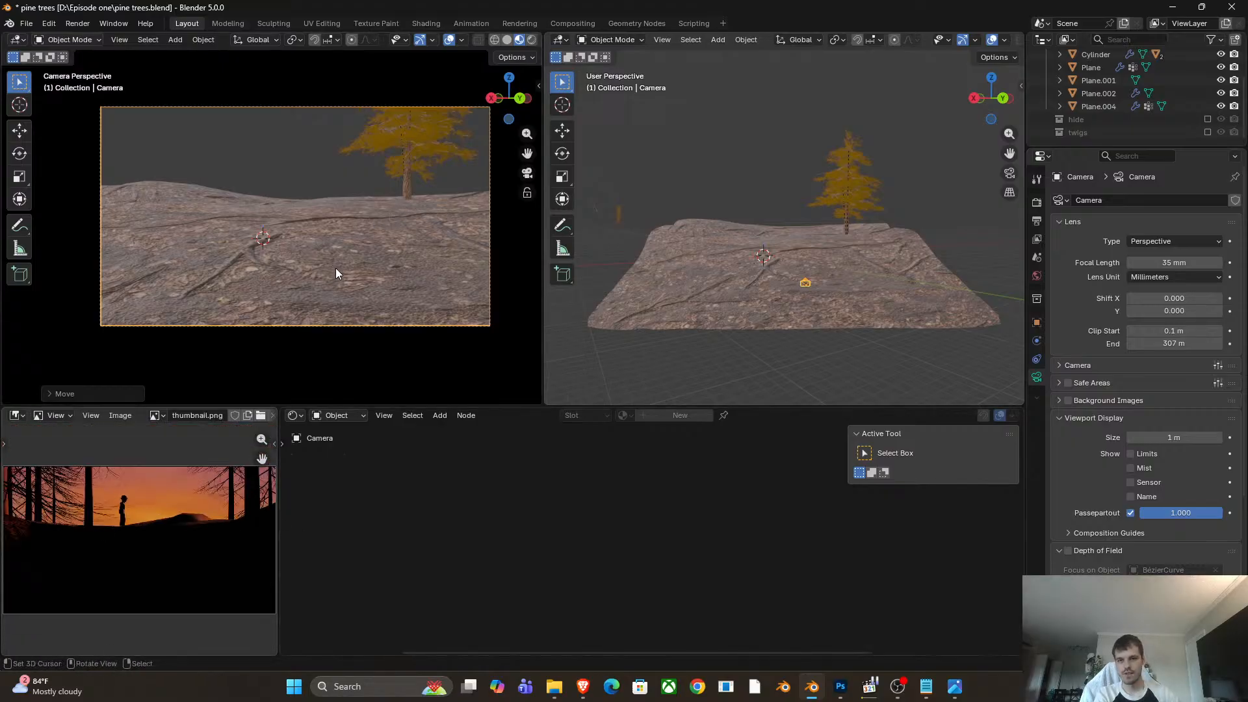
key(r)
key(r)
right_click(336, 250)
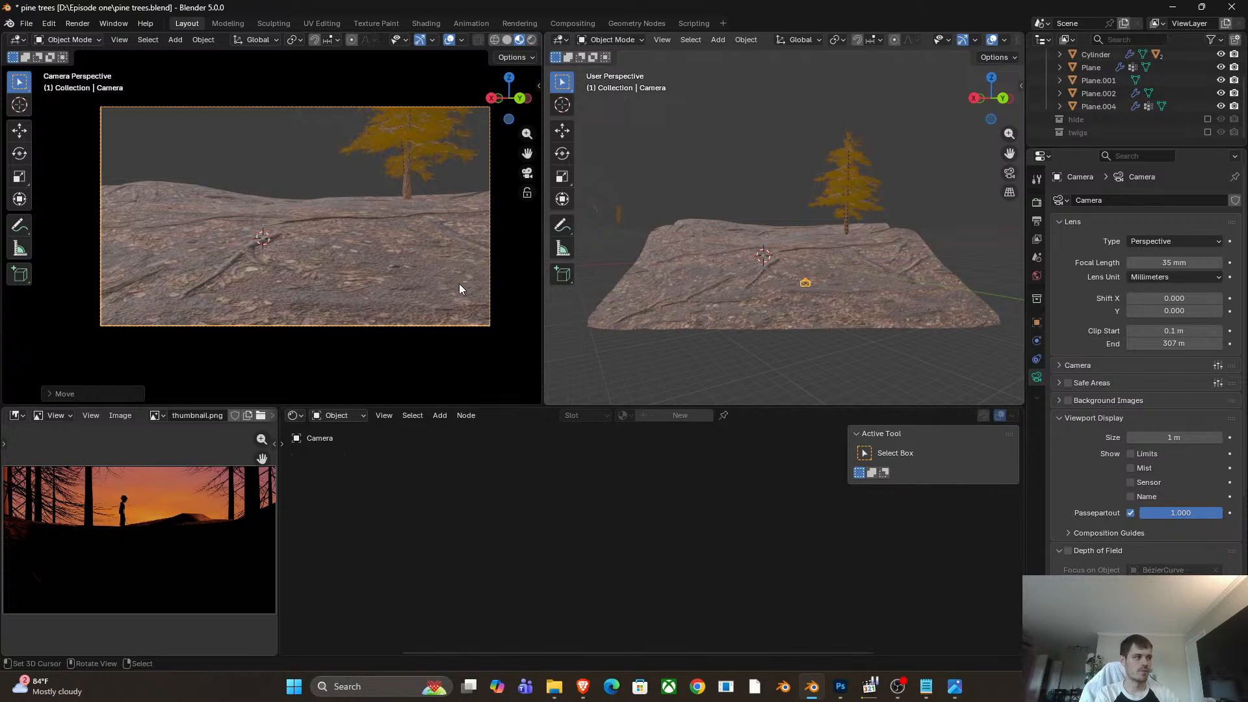
Move the pine tree in the camera view so its trunk base sits on the far ground's crest, nearer the frame's side edge, and deselect it.
right_click(408, 186)
scroll(407, 184, up, 4)
shift+middle_drag(400, 179, 354, 229)
key(g)
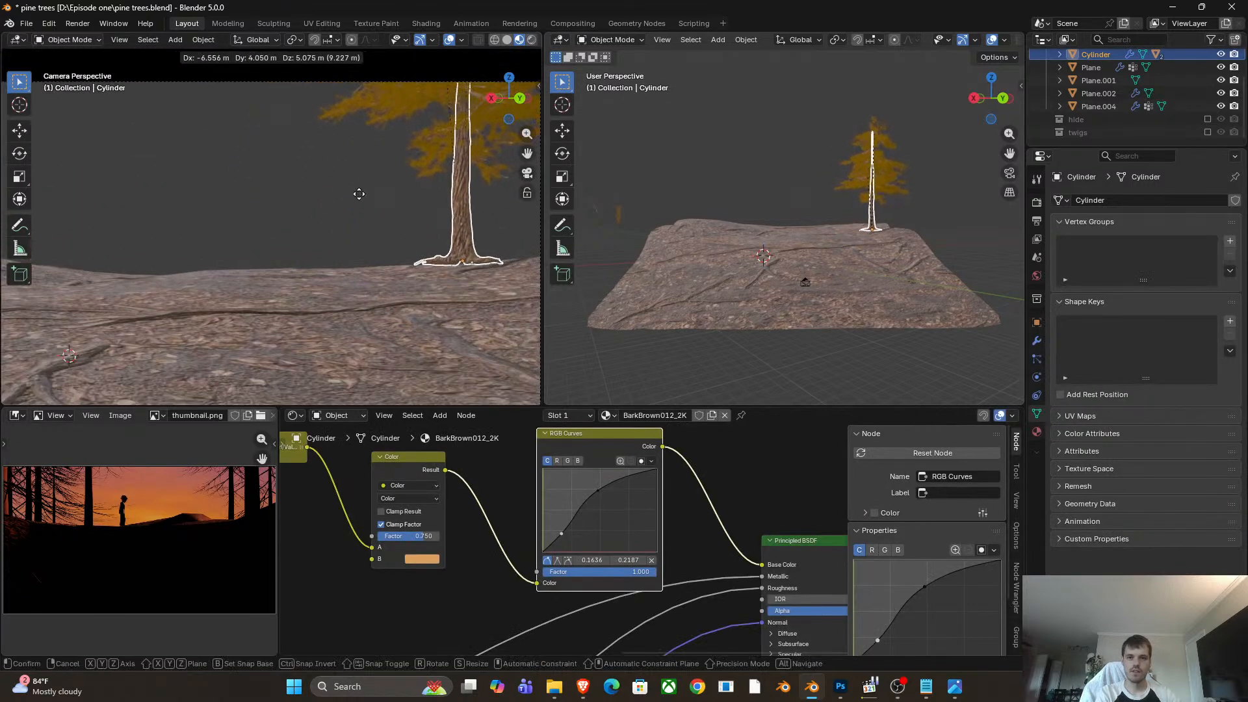
click(435, 192)
key(g)
click(443, 272)
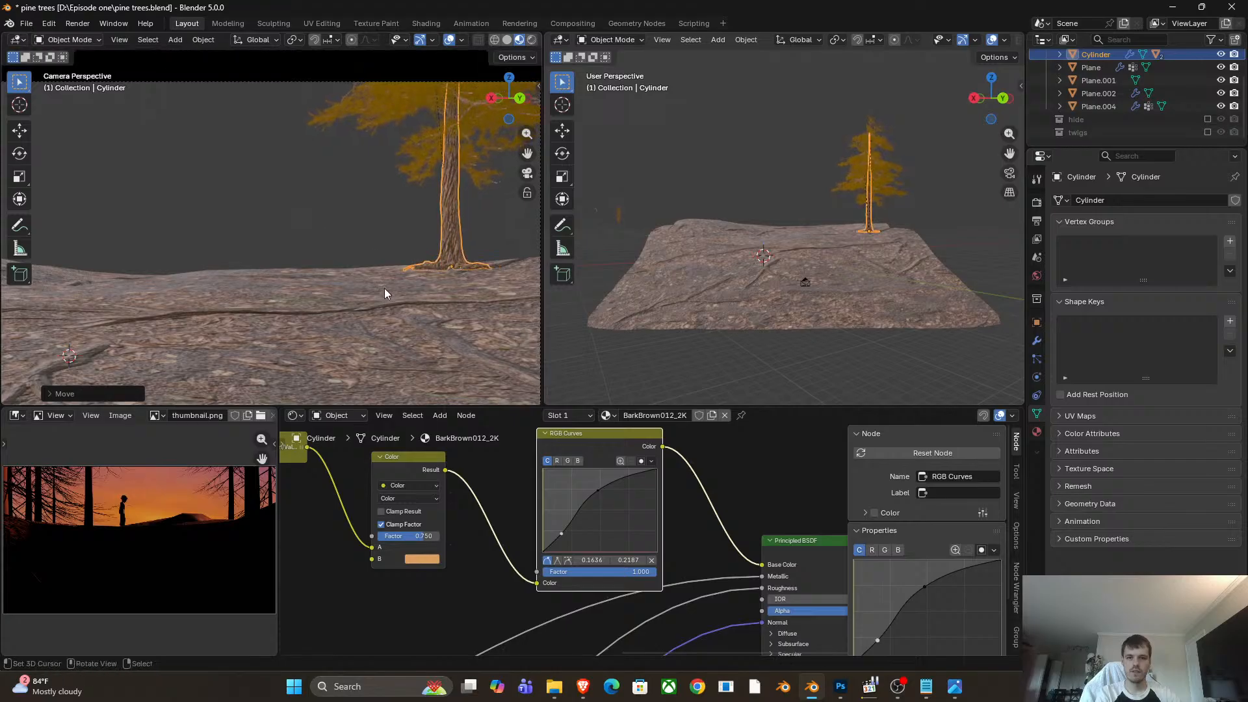
key(alt+a)
Preview the user perspective view in Rendered shading and set that view to Solid.
scroll(402, 276, down, 2)
shift+middle_drag(402, 276, 418, 269)
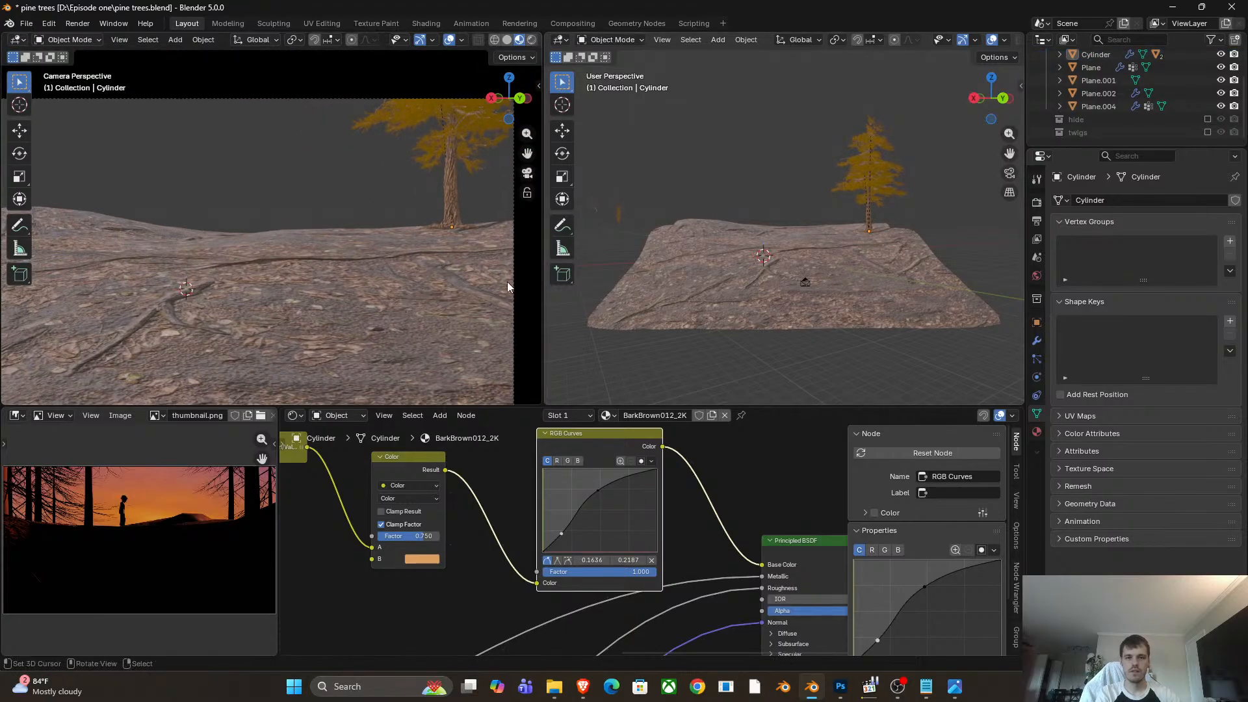
scroll(337, 277, down, 2)
scroll(337, 277, up, 1)
key(z)
click(732, 129)
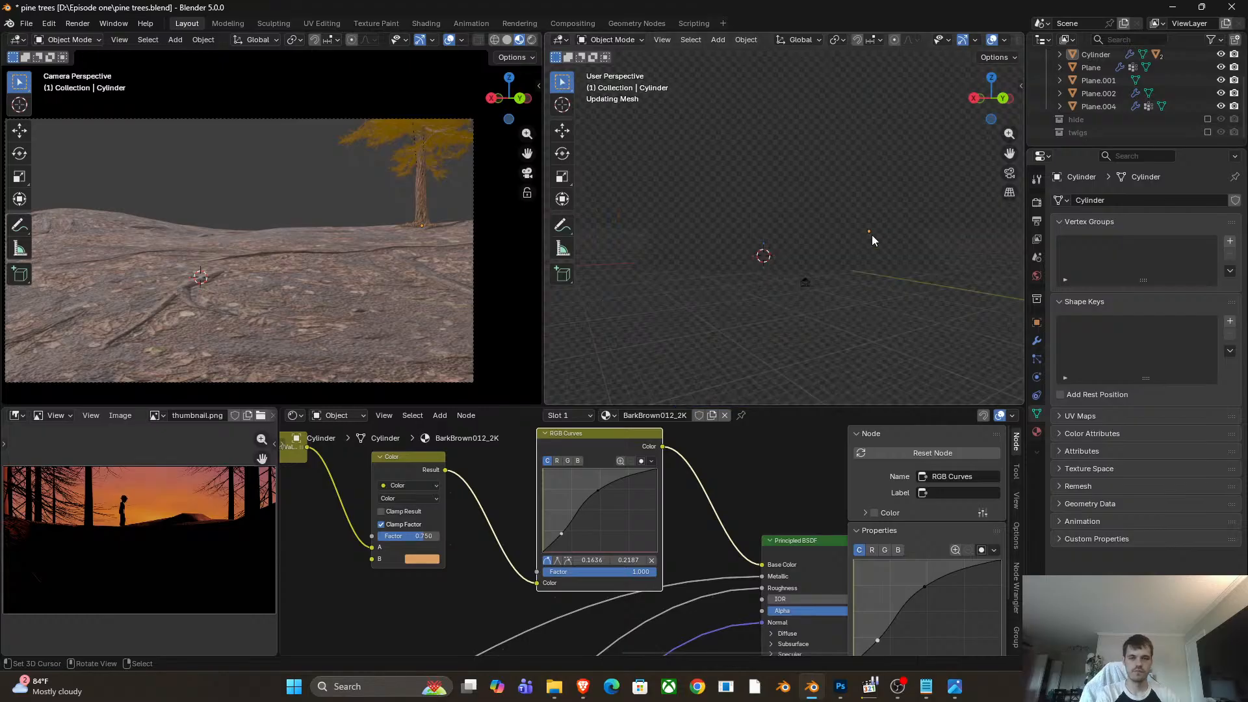
key(z)
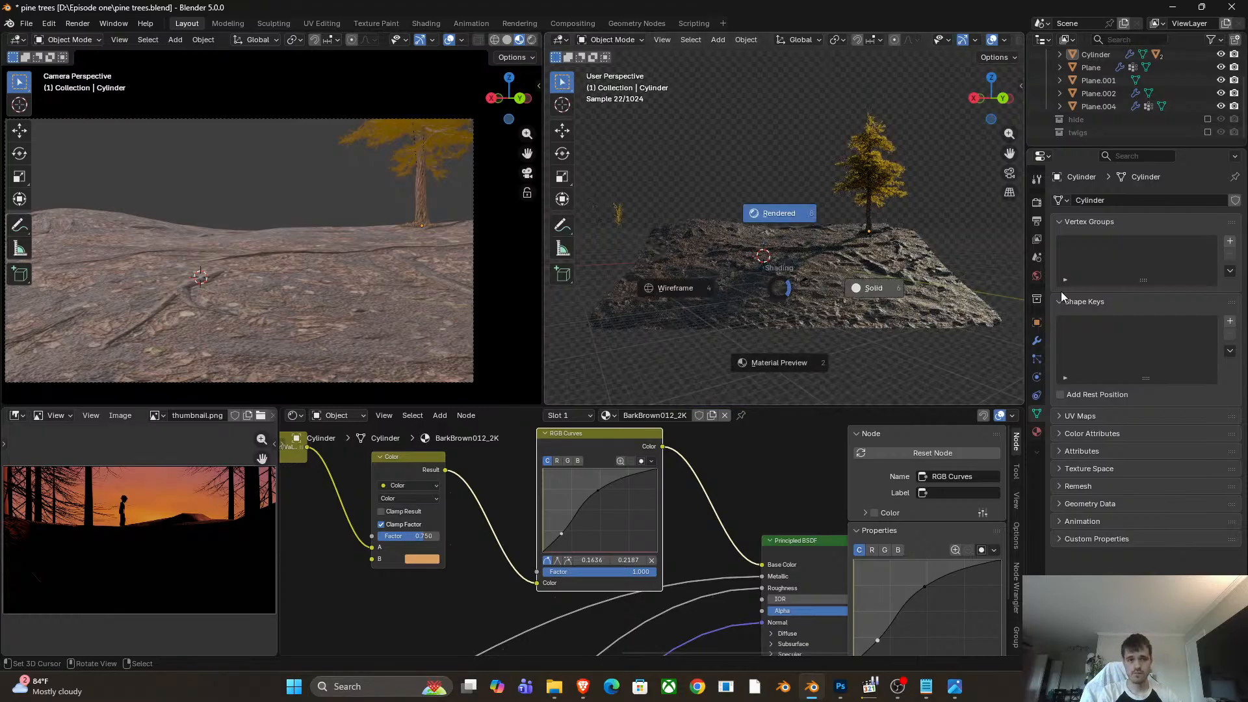
click(1063, 295)
Set the camera view to Rendered shading and inspect the framed ground and tree.
key(z)
click(269, 73)
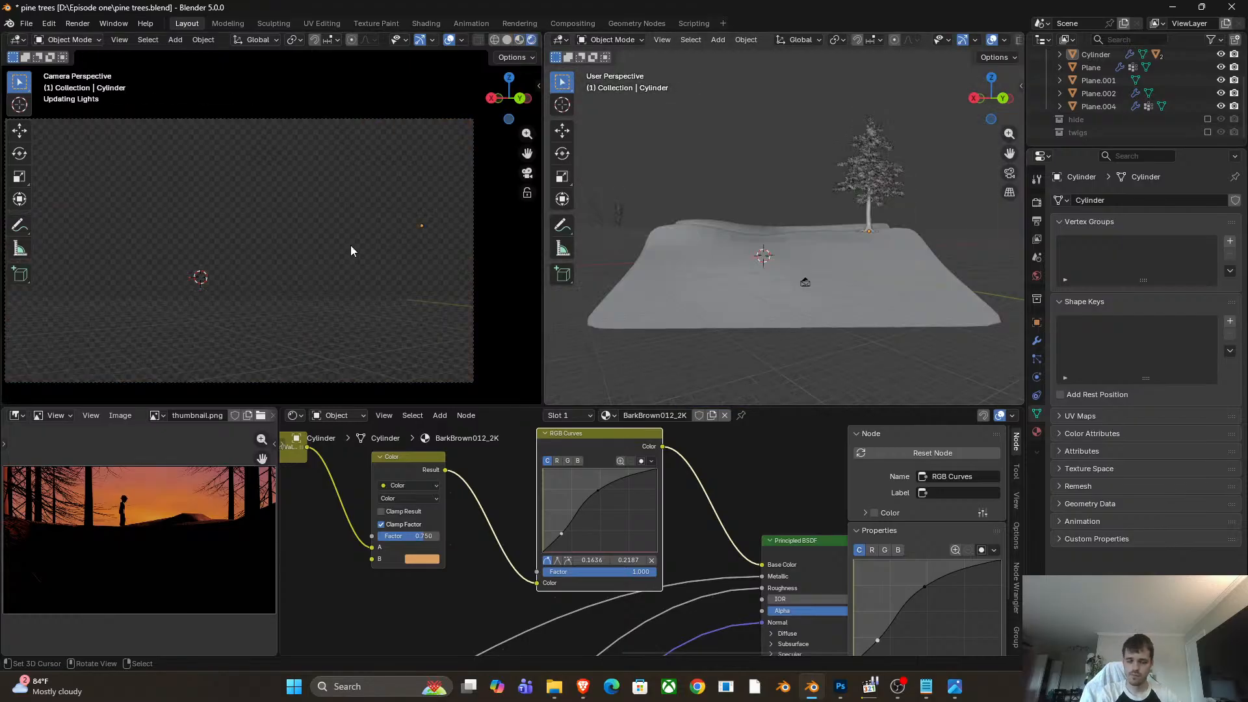
scroll(350, 254, down, 1)
scroll(326, 291, down, 2)
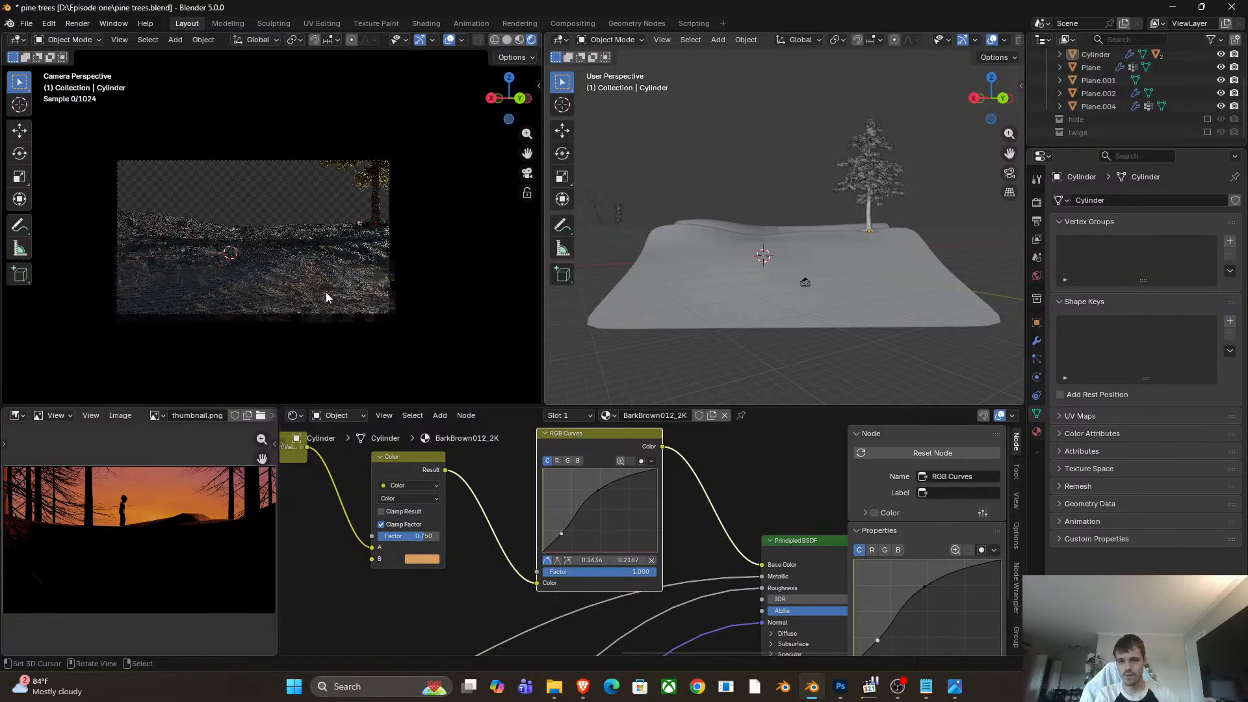
scroll(303, 313, up, 4)
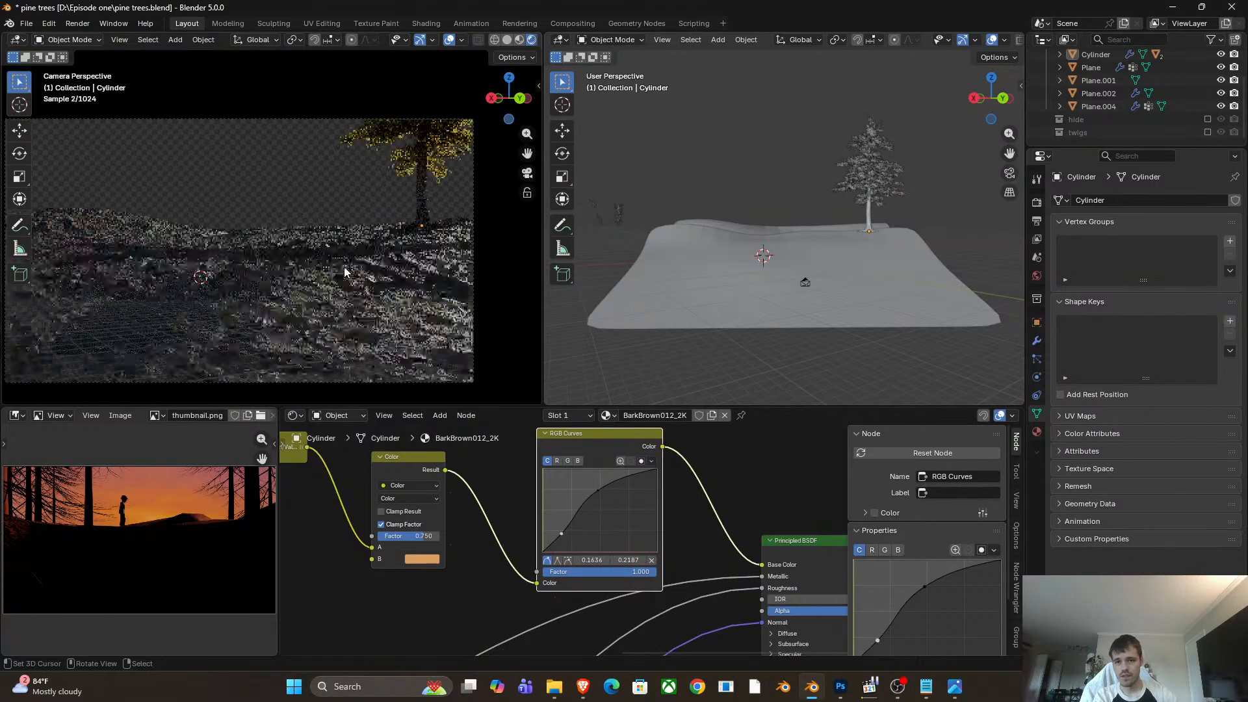
scroll(350, 307, down, 4)
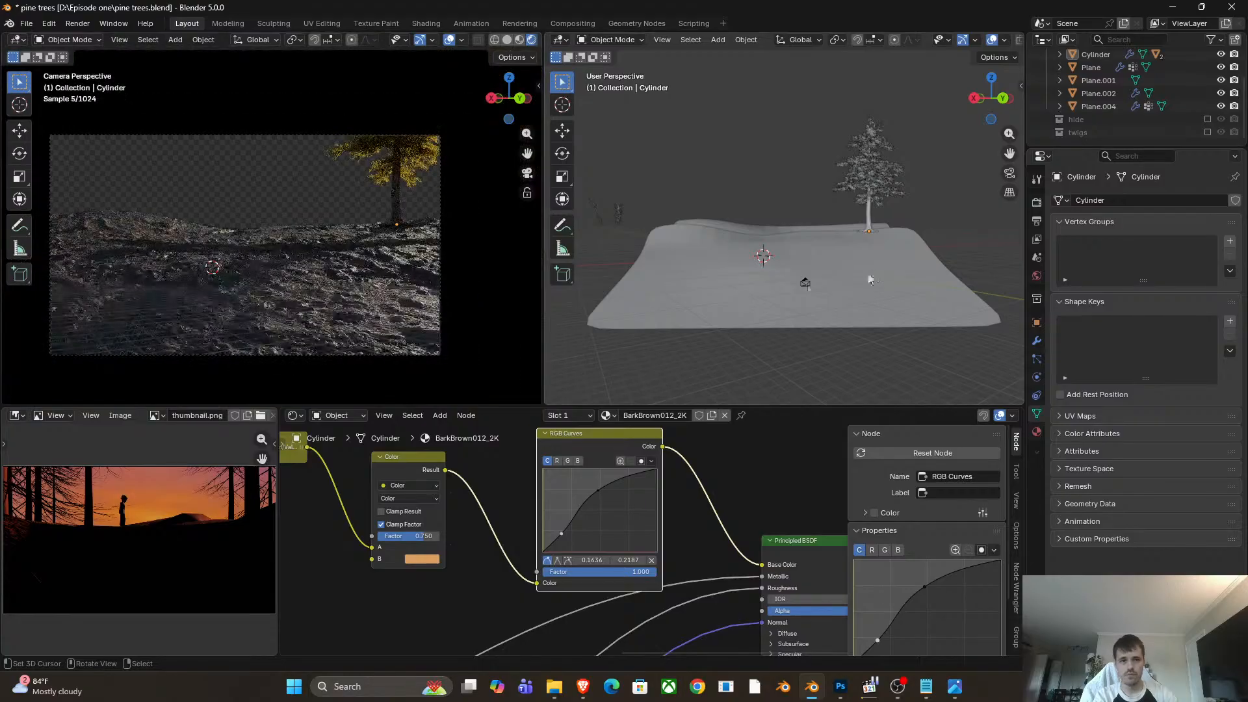
Show the World nodes in the shader editor, set the environment mapping's Z rotation to 97.9°, and undo the stray Y rotation change.
click(308, 416)
click(332, 462)
scroll(585, 583, up, 3)
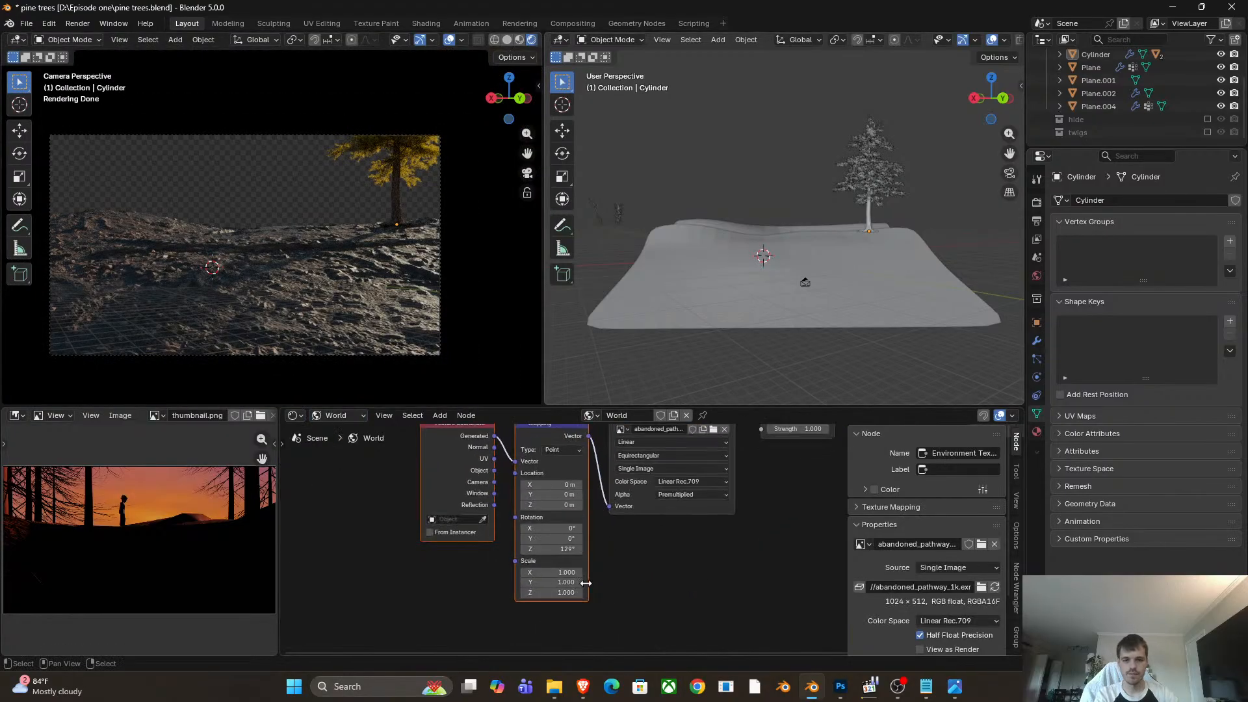
mouse_move(558, 549)
mouse_down()
mouse_move(609, 548)
mouse_move(559, 549)
mouse_move(566, 538)
mouse_up()
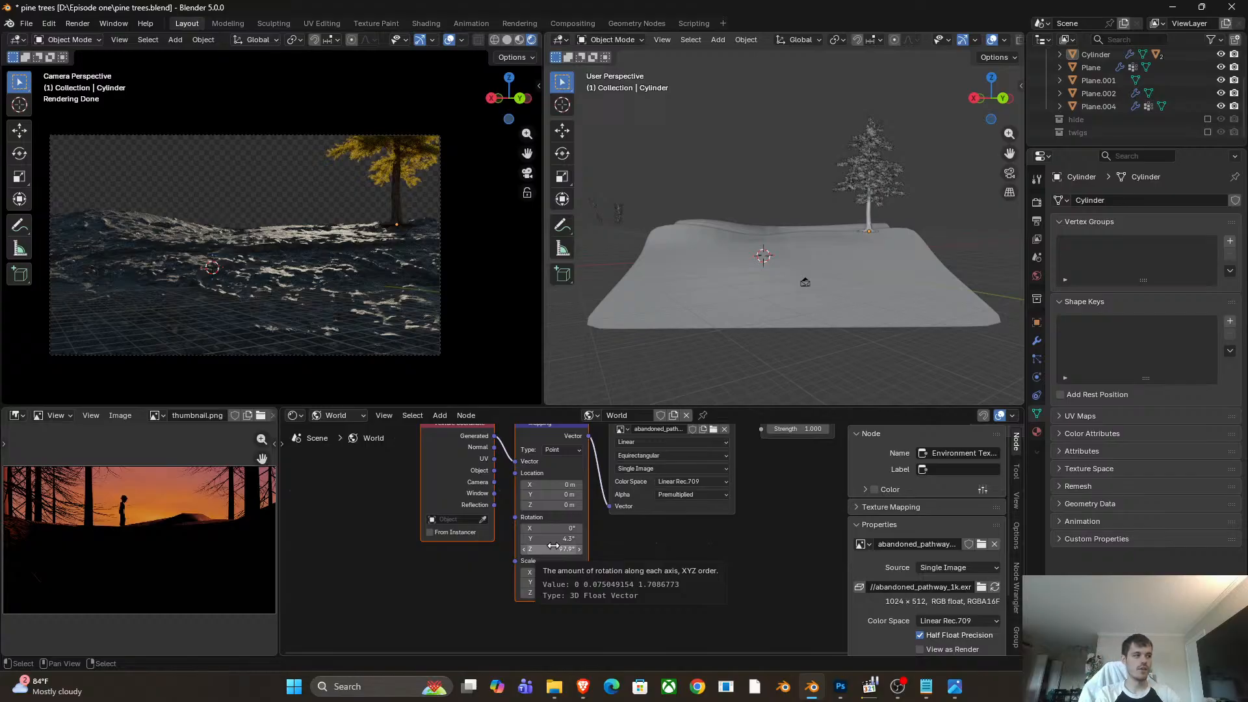
key(ctrl+z)
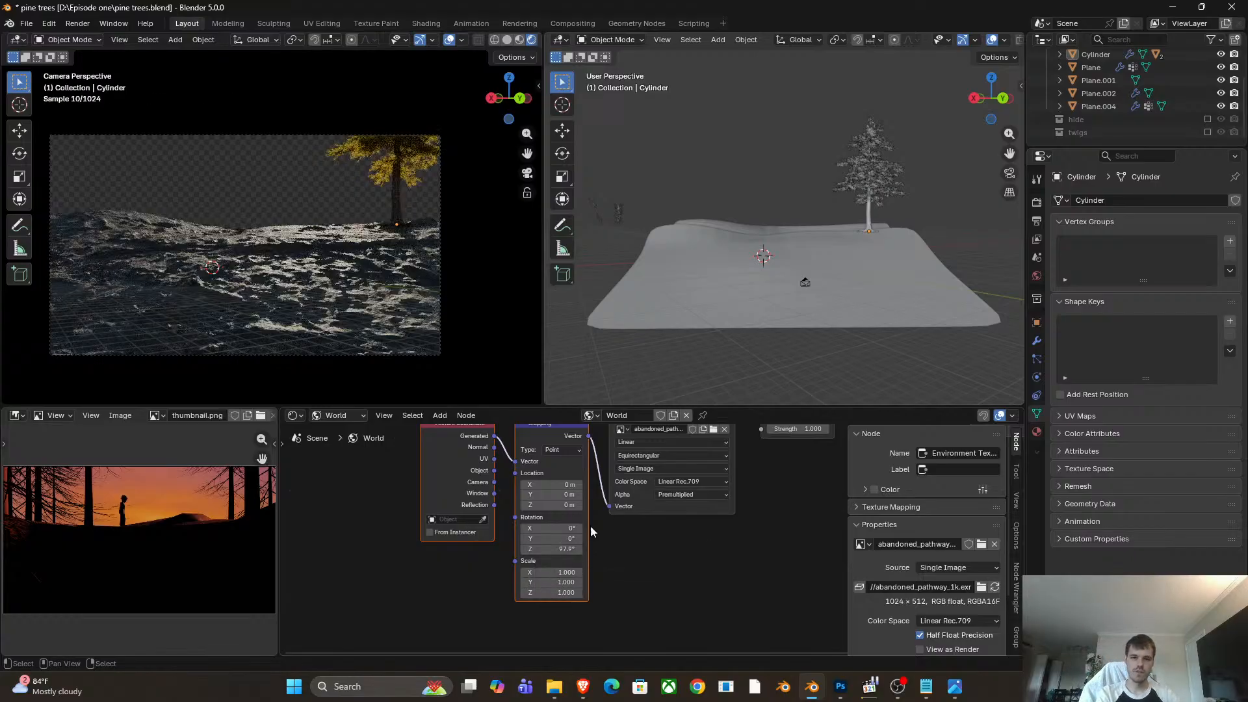
middle_drag(679, 541, 583, 612)
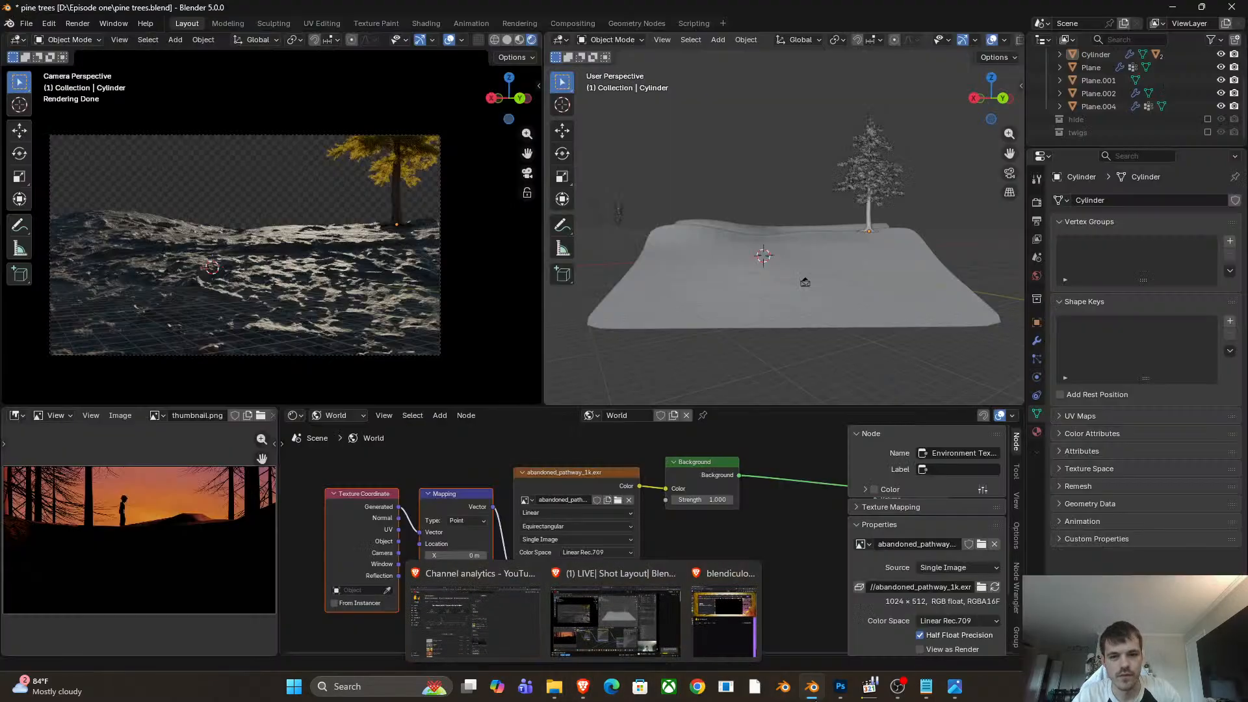
Switch to the Brave browser's Poly Haven HDRIs page, maximize the window and open the Sunrise/Sunset category.
mouse_move(593, 688)
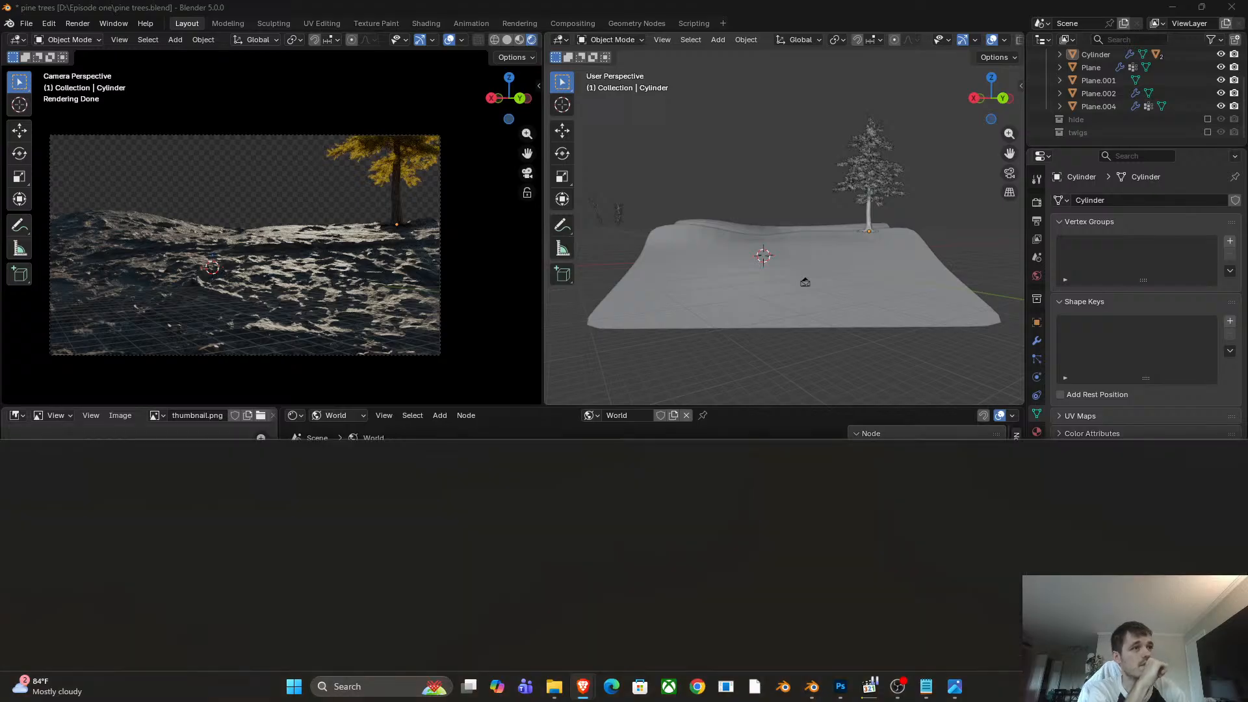
drag(1247, 442, 620, 137)
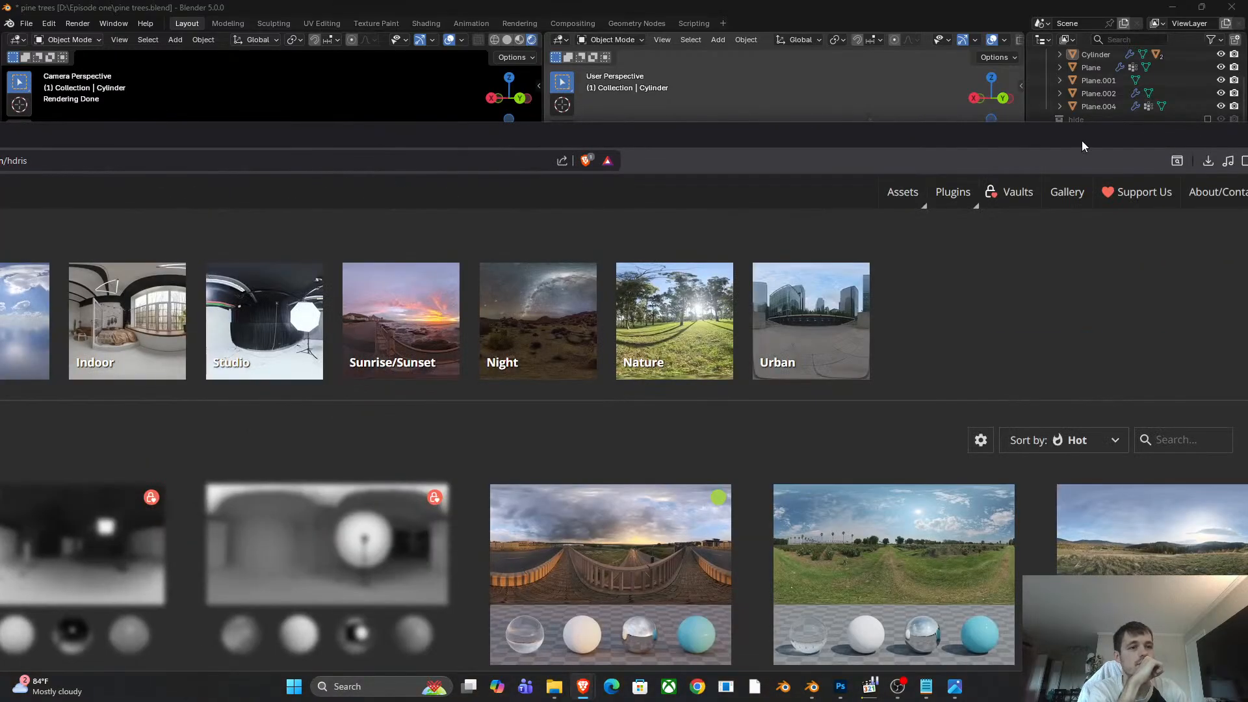
drag(1082, 141, 762, 97)
double_click(978, 106)
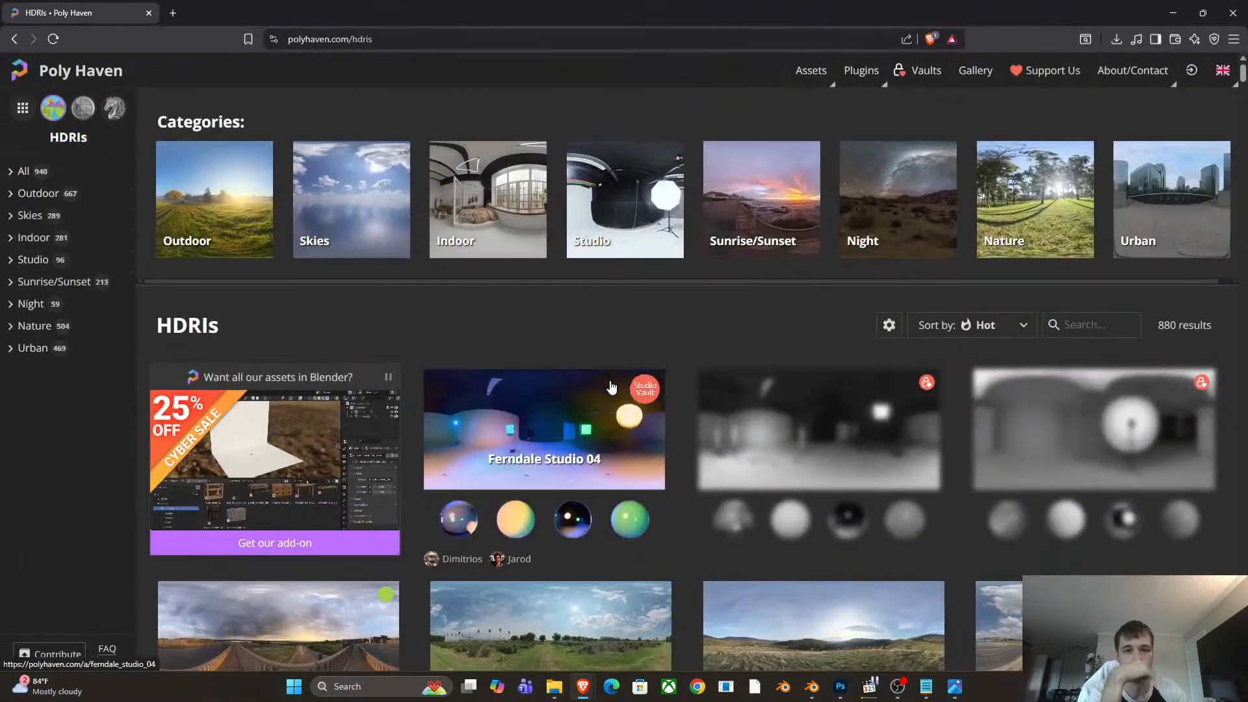
scroll(700, 290, down, 1)
scroll(699, 290, up, 1)
click(755, 190)
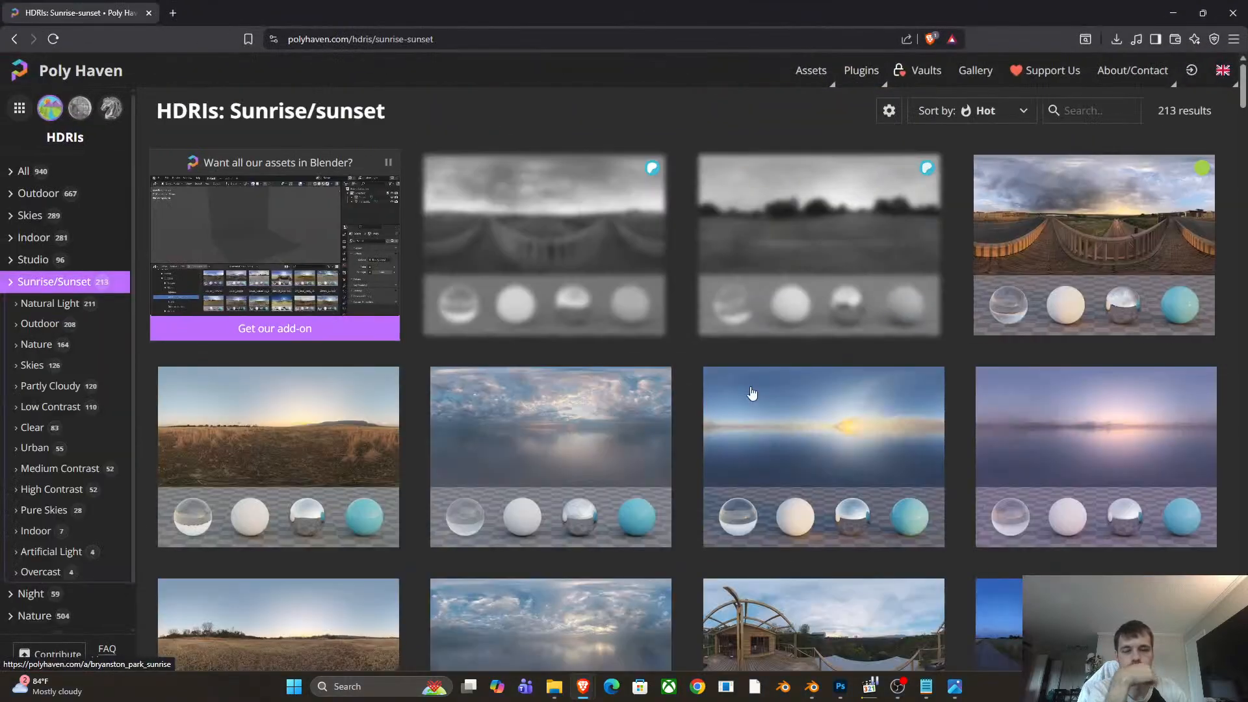
Examine the Sunrise/Sunset HDRIs through to the end of the list for a sky resembling the orange sunset reference.
scroll(752, 393, down, 9)
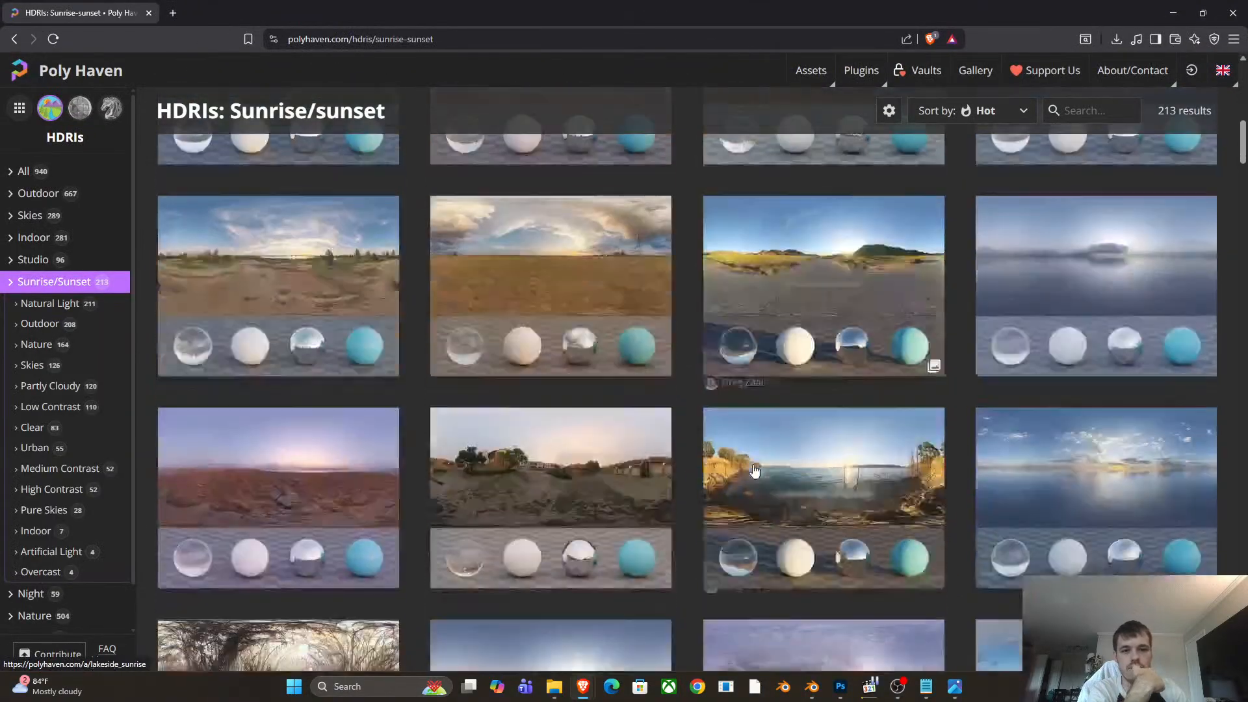
scroll(754, 470, down, 15)
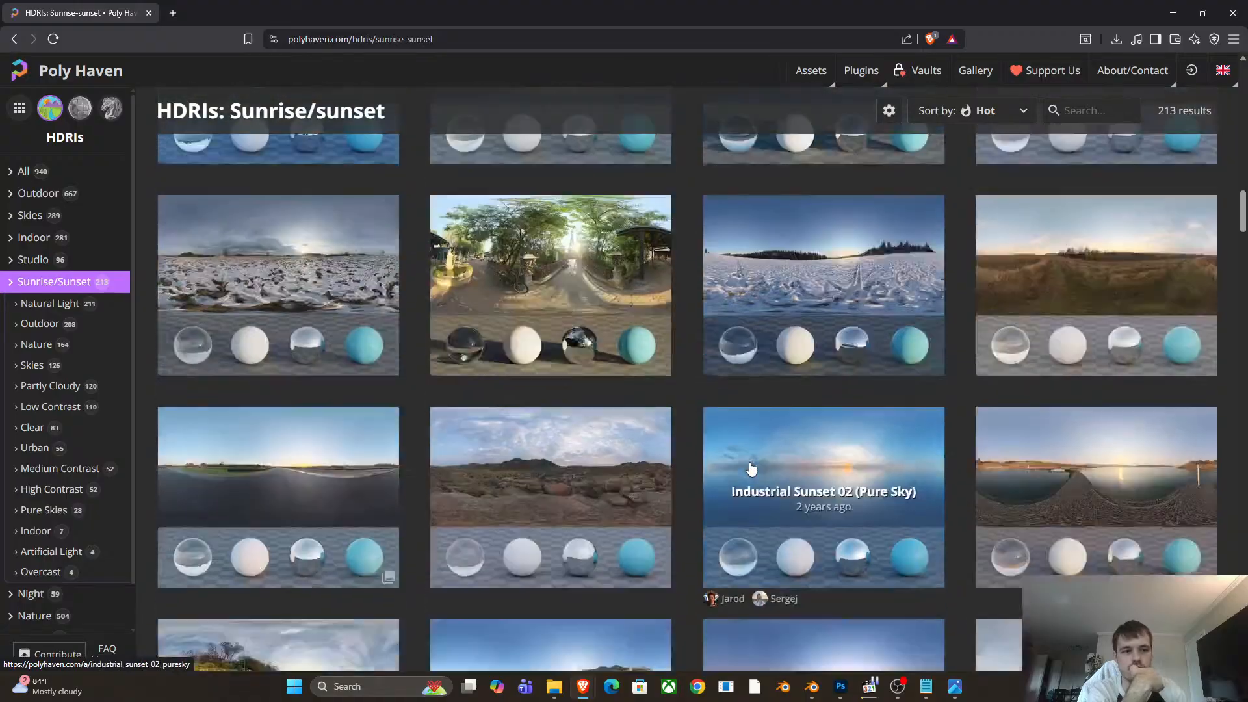
scroll(752, 468, down, 15)
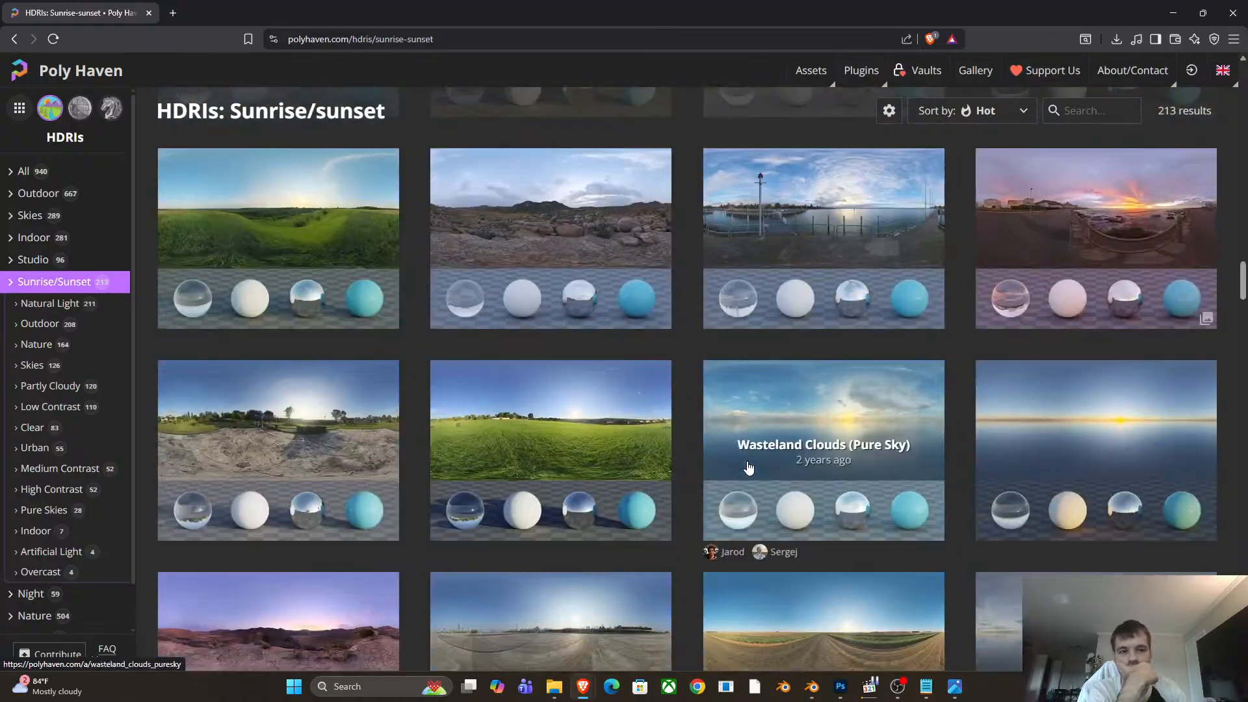
scroll(749, 468, down, 6)
scroll(748, 468, up, 6)
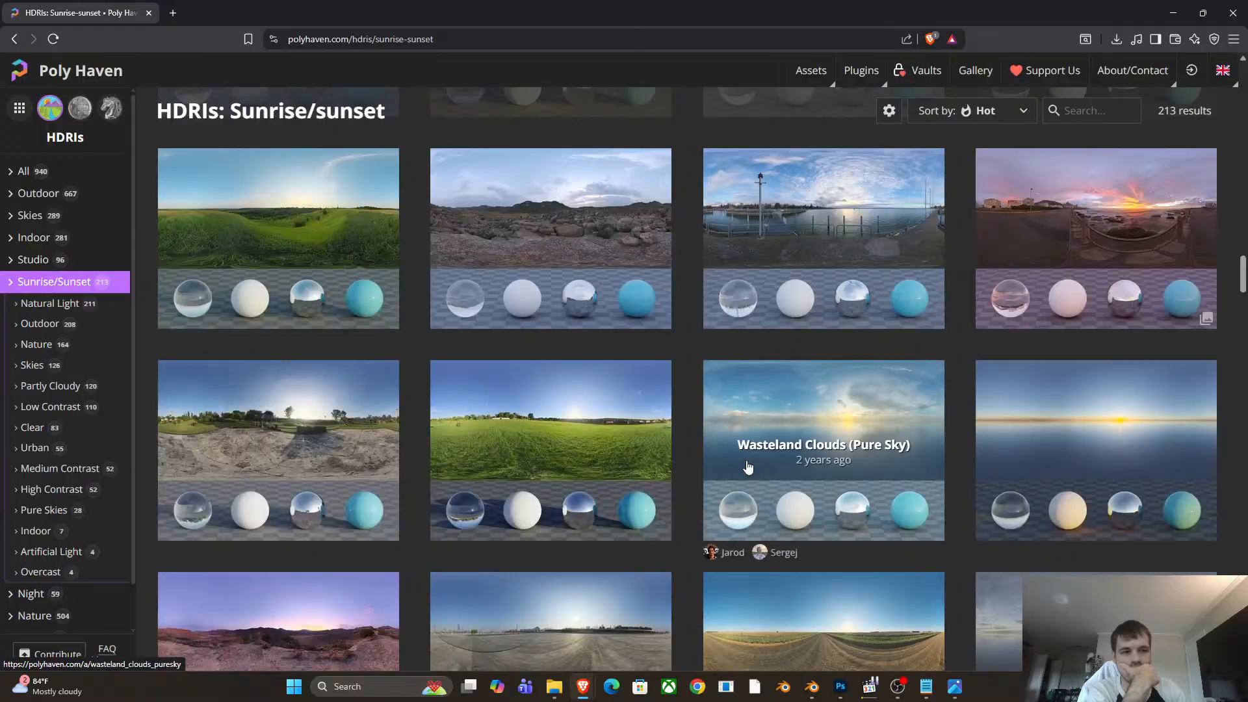
scroll(748, 467, down, 10)
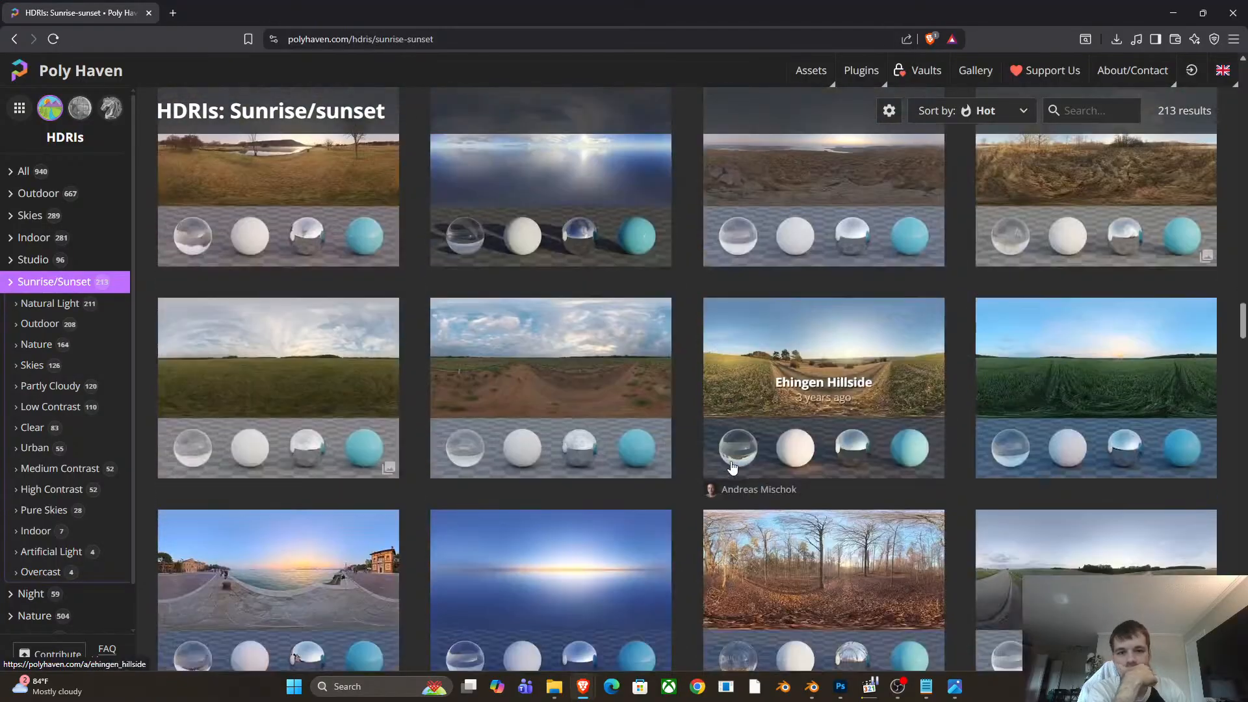
scroll(732, 467, down, 10)
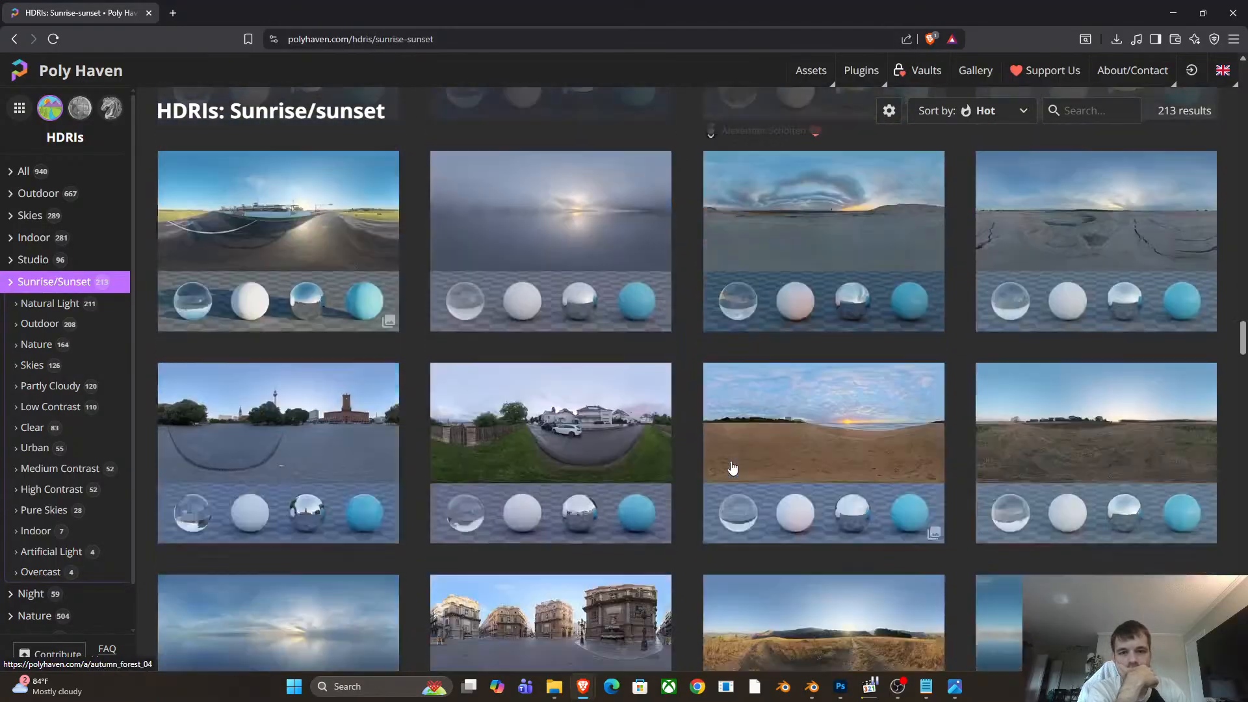
scroll(732, 466, down, 10)
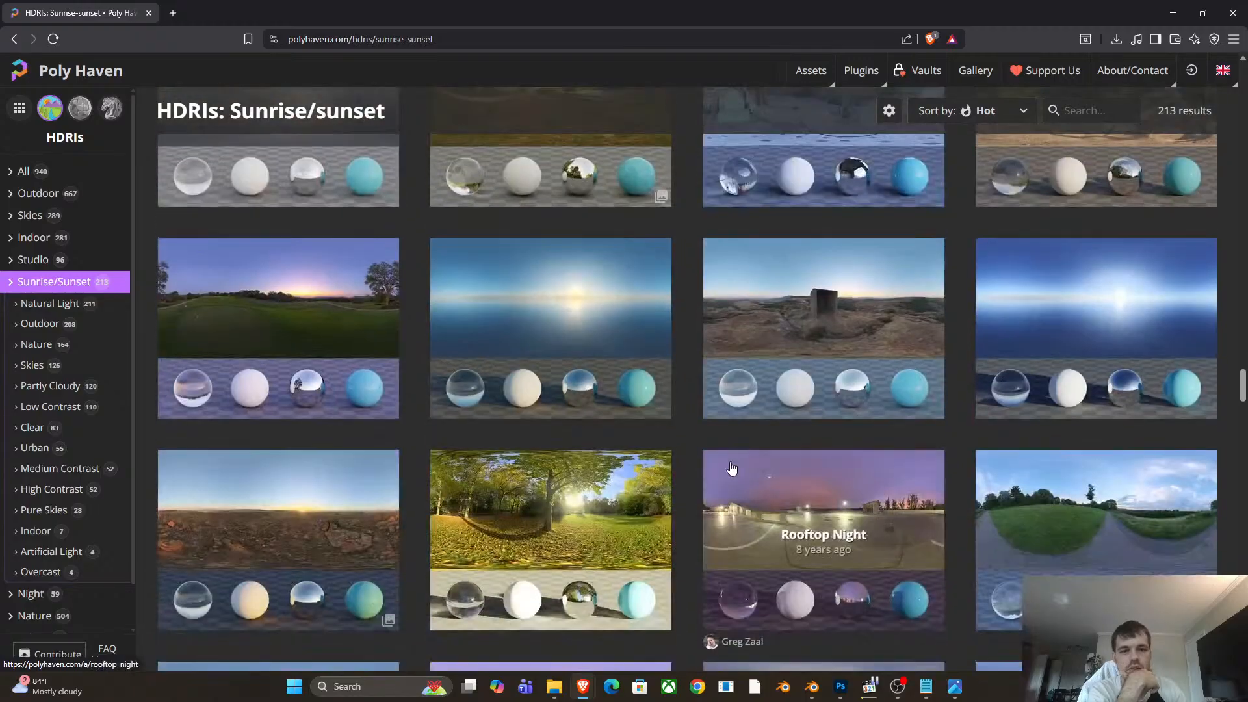
scroll(732, 467, down, 10)
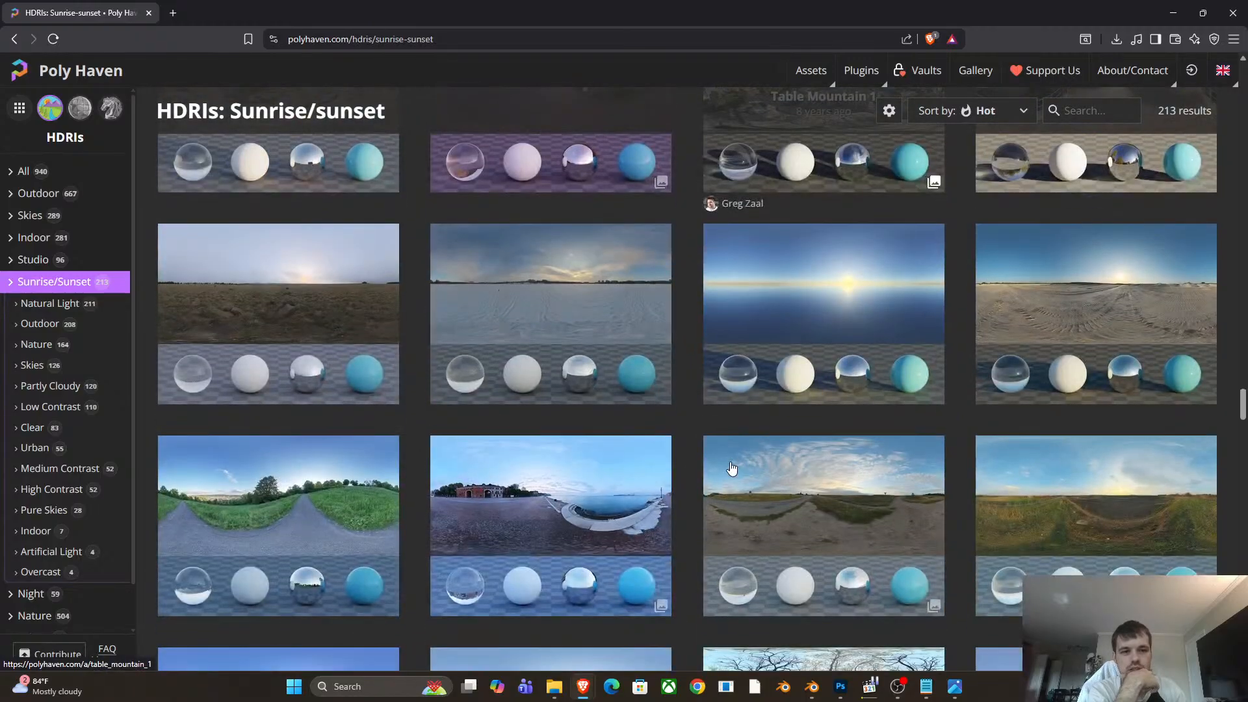
scroll(732, 466, down, 10)
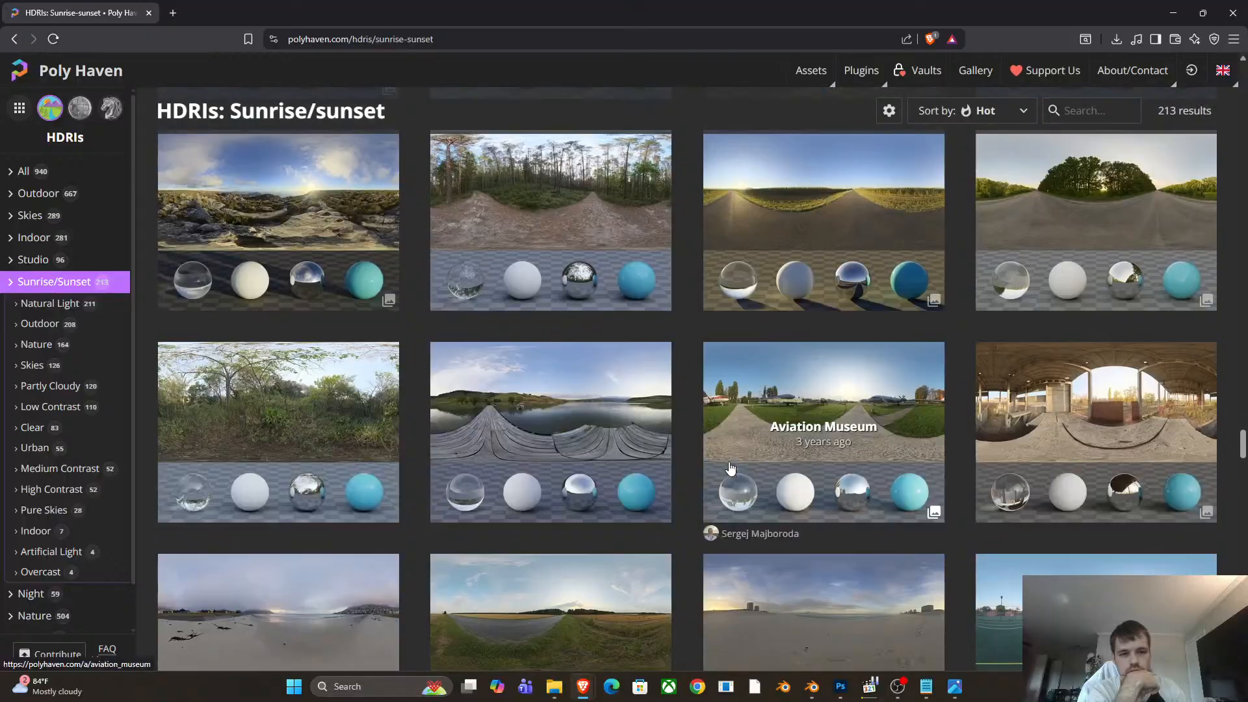
scroll(731, 468, down, 10)
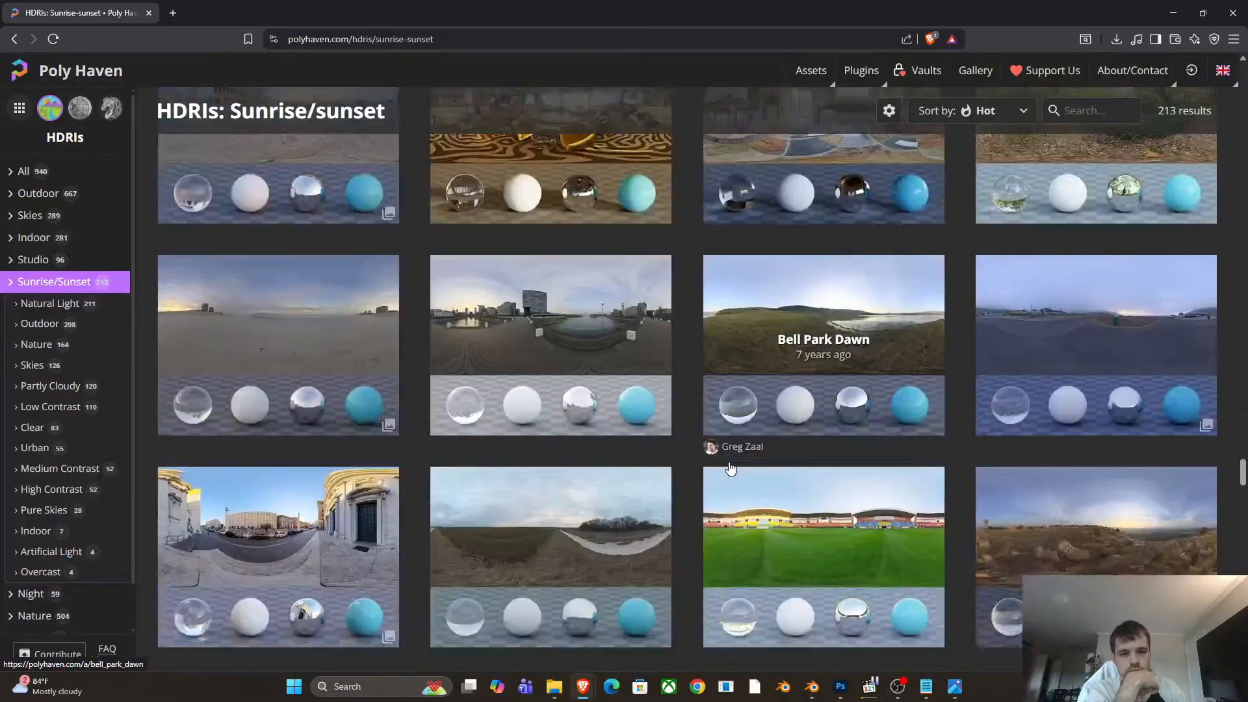
scroll(729, 468, down, 10)
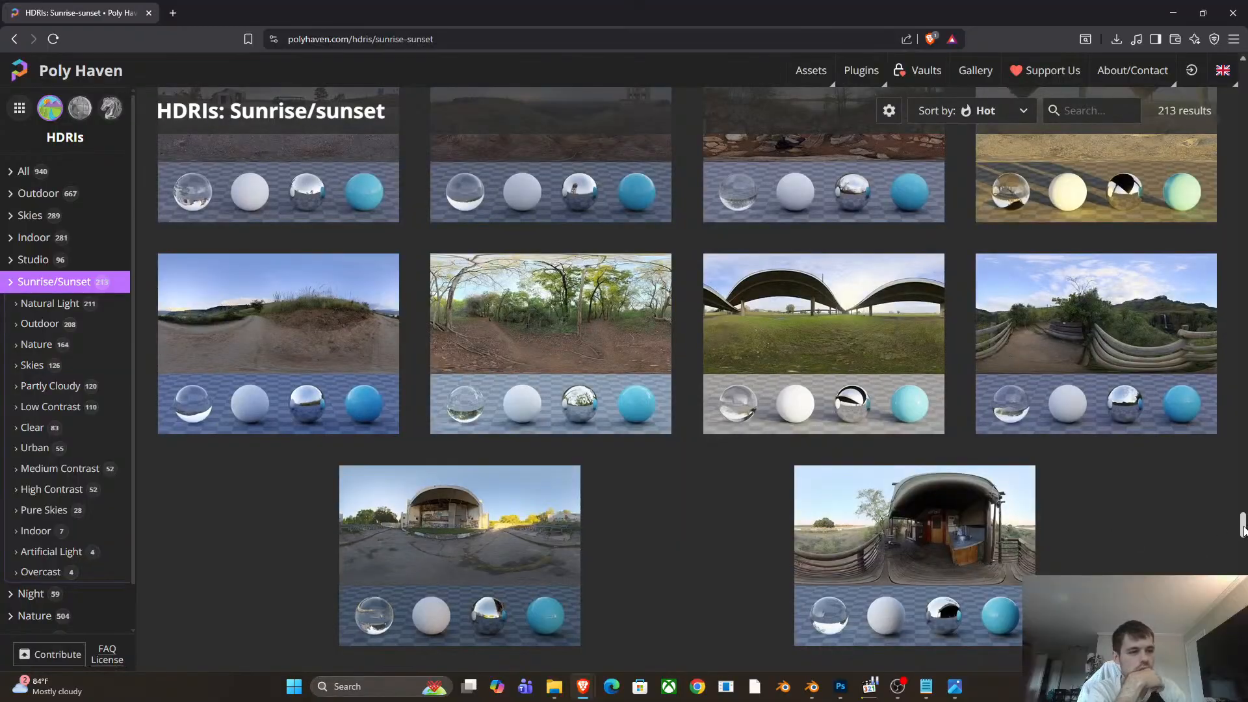
Return to the start of the Sunrise/Sunset list, look through it again and open The Sky Is On Fire HDRI.
drag(1243, 530, 1201, 81)
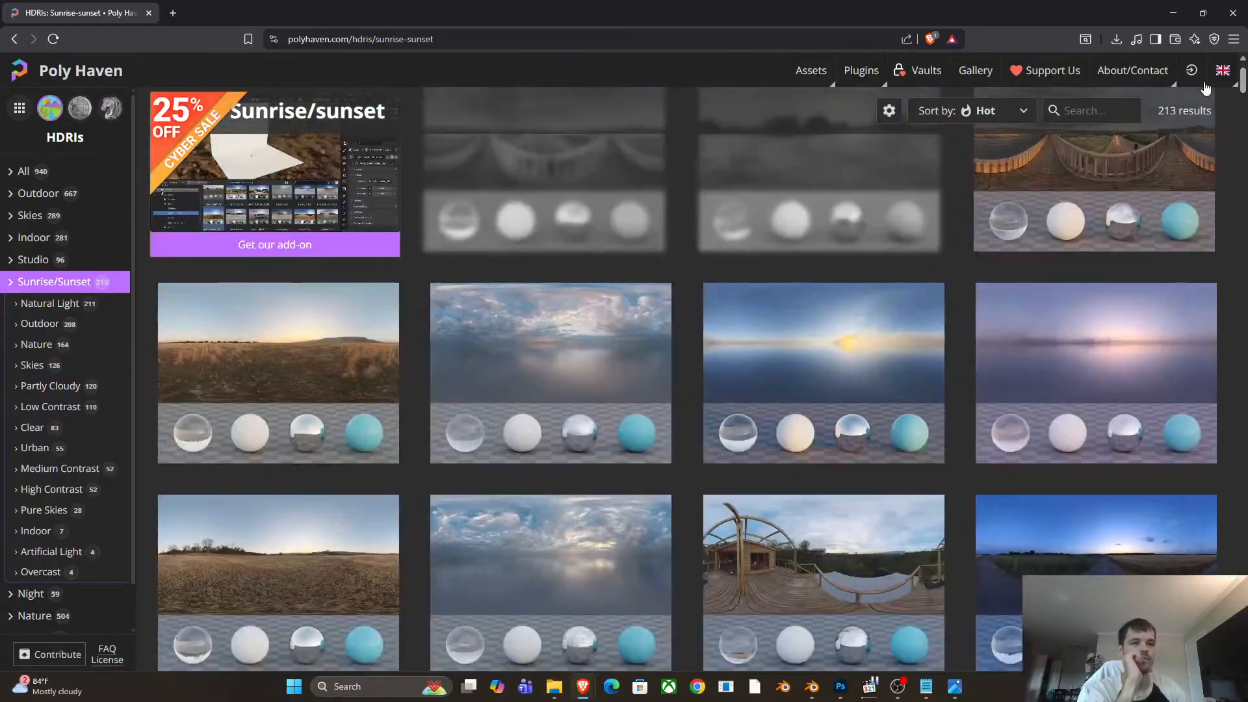
scroll(795, 435, up, 1)
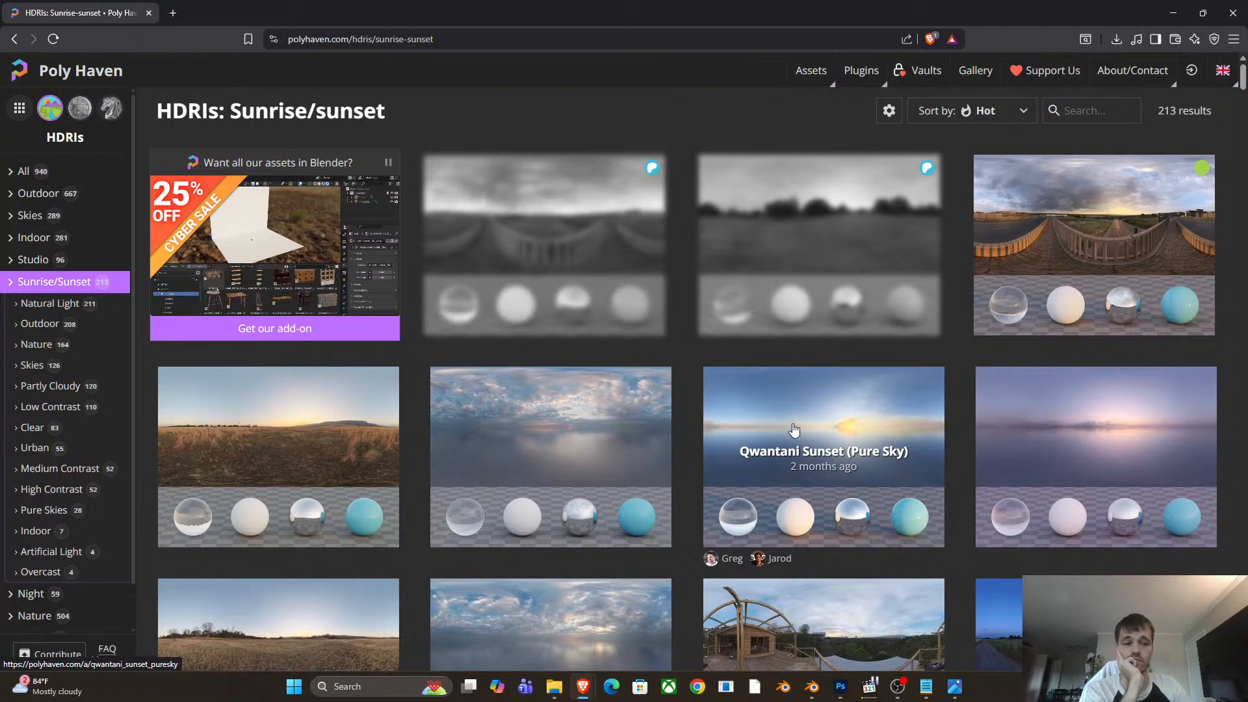
scroll(780, 428, down, 10)
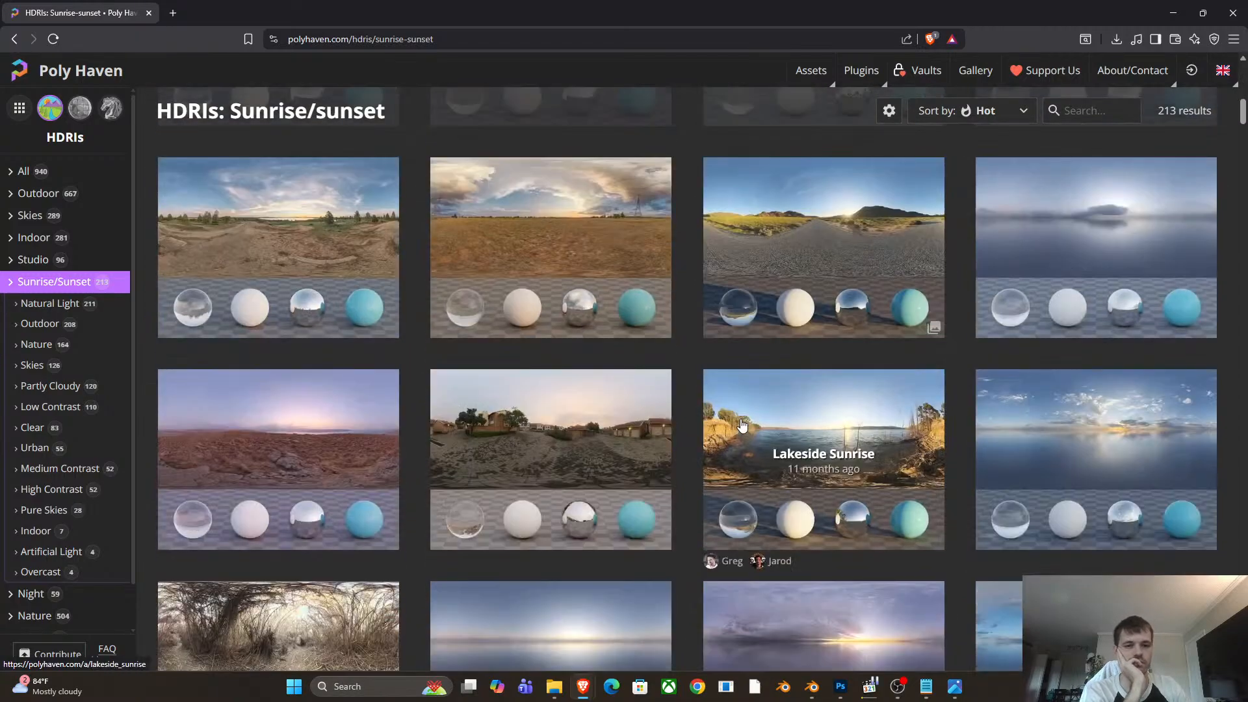
scroll(743, 423, down, 10)
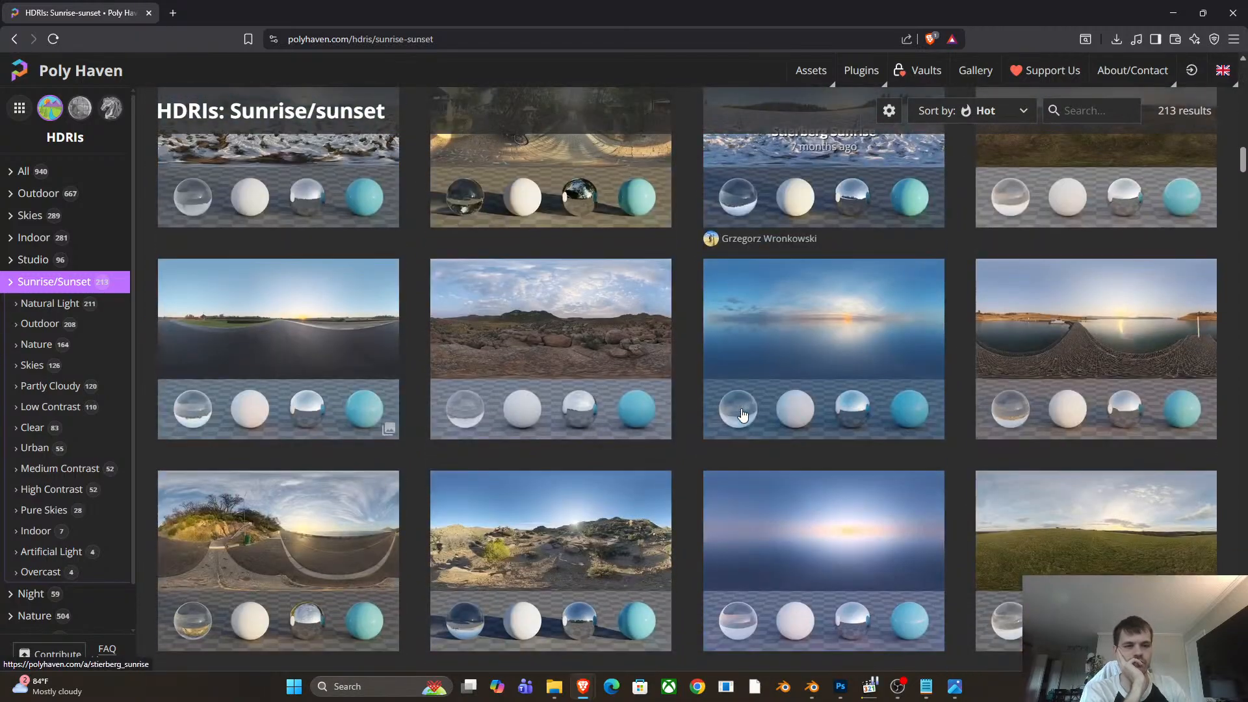
scroll(743, 414, down, 10)
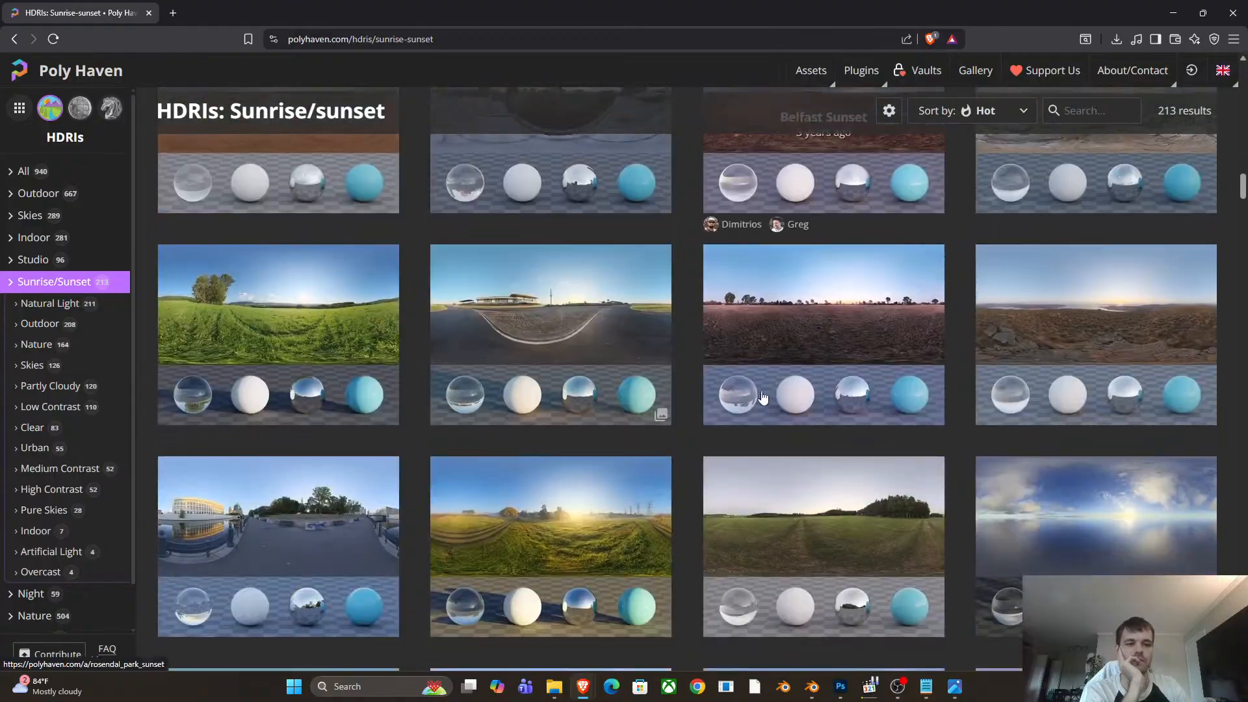
scroll(823, 298, down, 8)
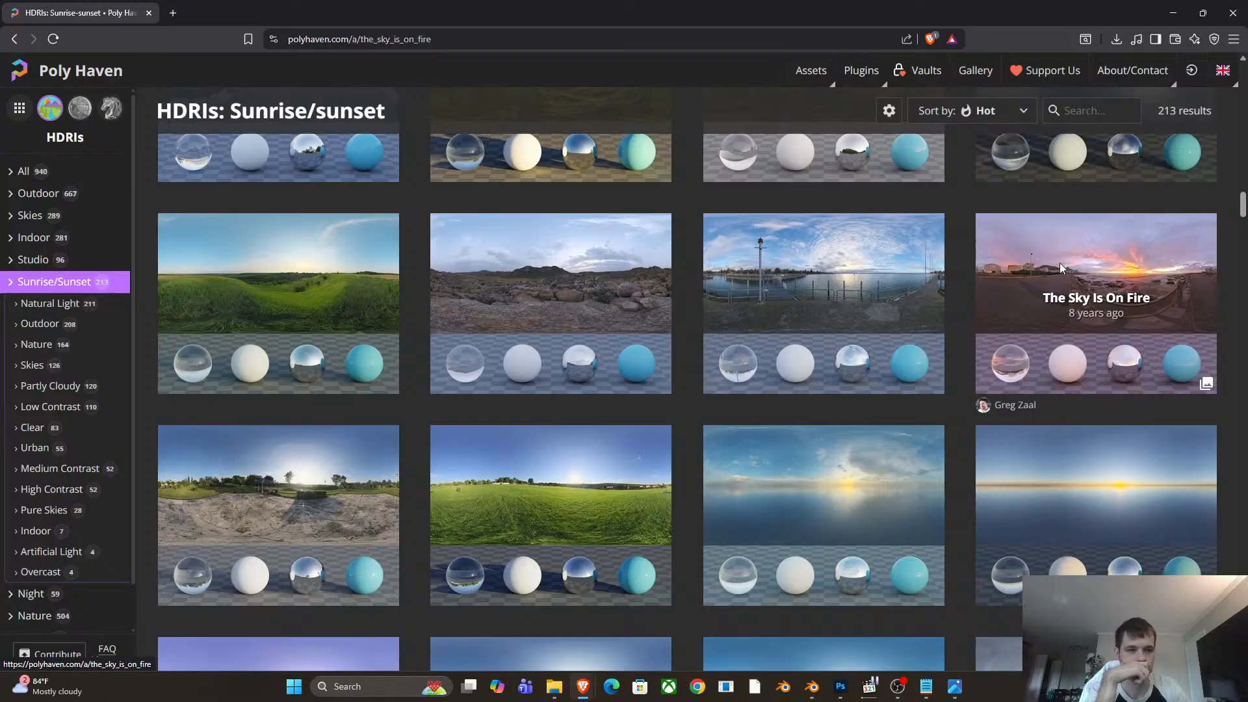
click(1060, 267)
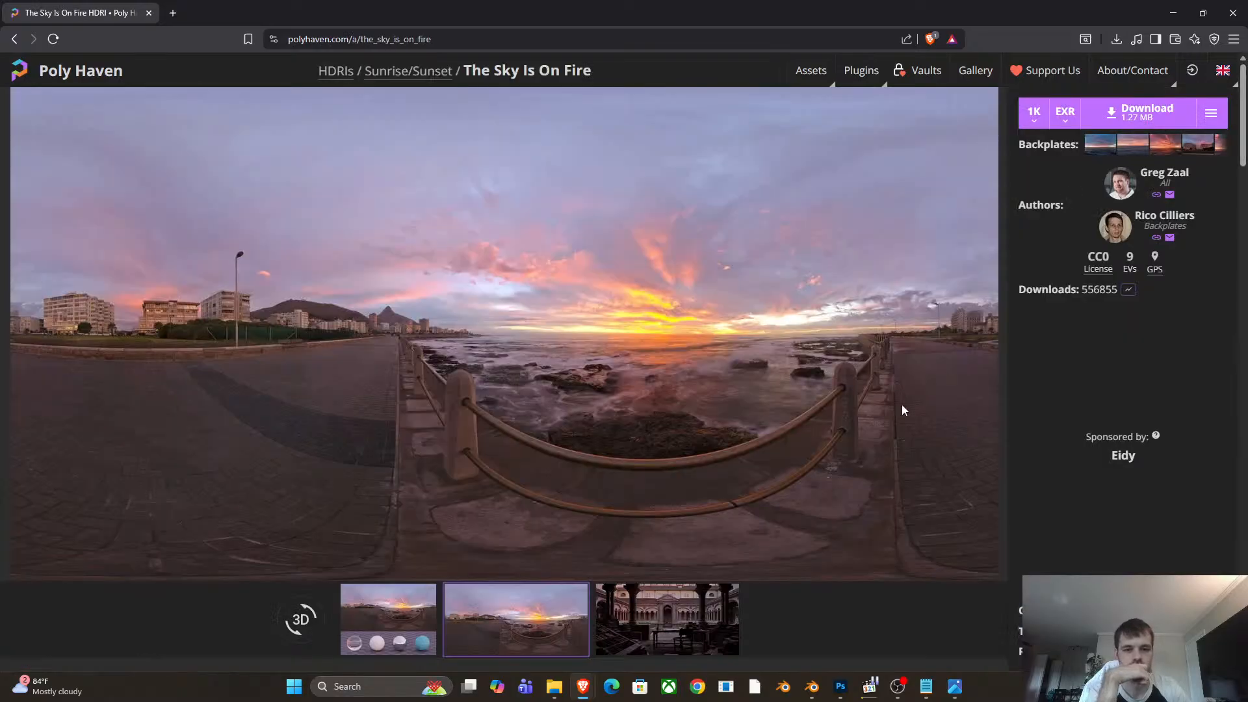
Compare the preview images of The Sky Is On Fire, including the sphere render and the courtyard render.
click(645, 623)
click(384, 629)
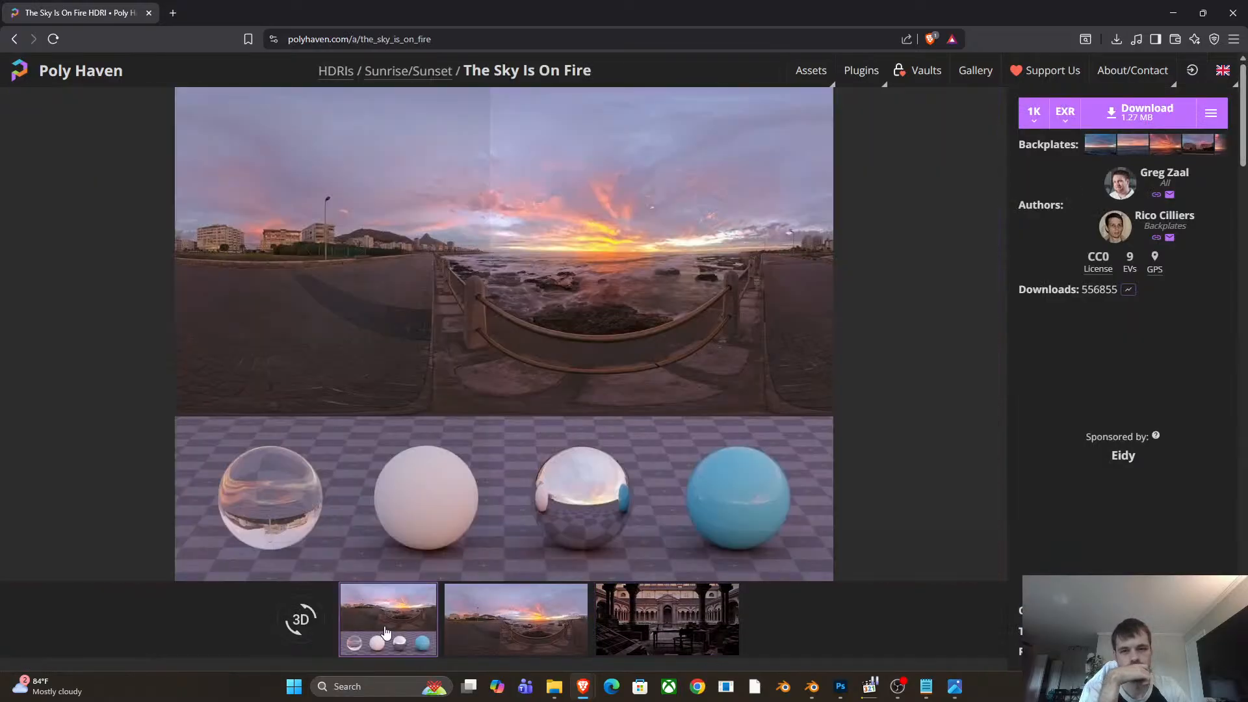
click(667, 645)
Download The Sky Is On Fire as a 1K EXR, saving it as the_sky_is_on_fire_1k in the Episode one folder.
click(1130, 122)
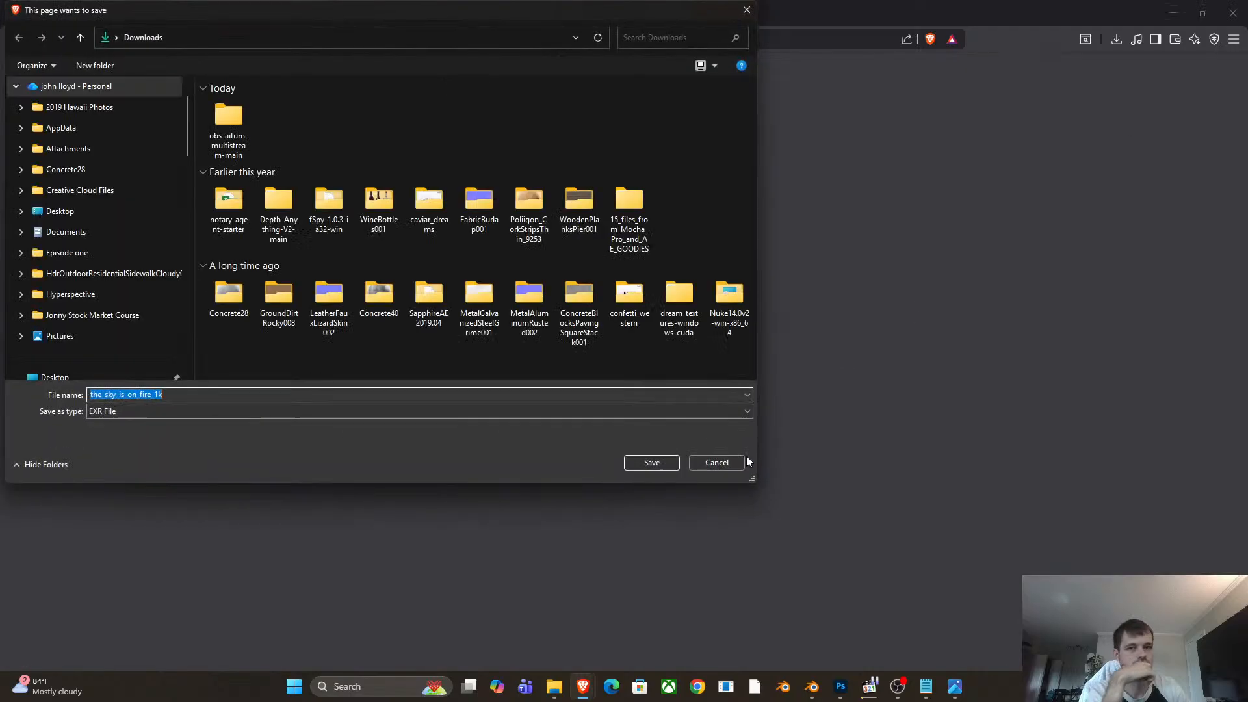
scroll(123, 325, down, 5)
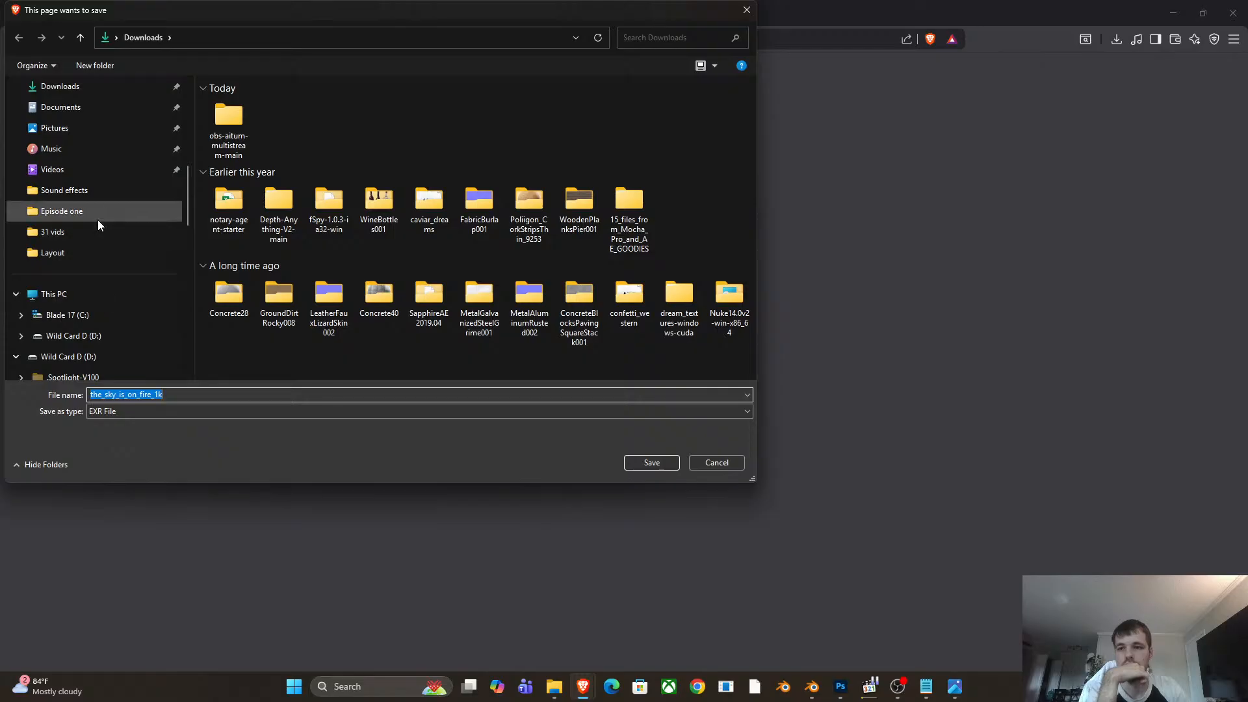
click(97, 215)
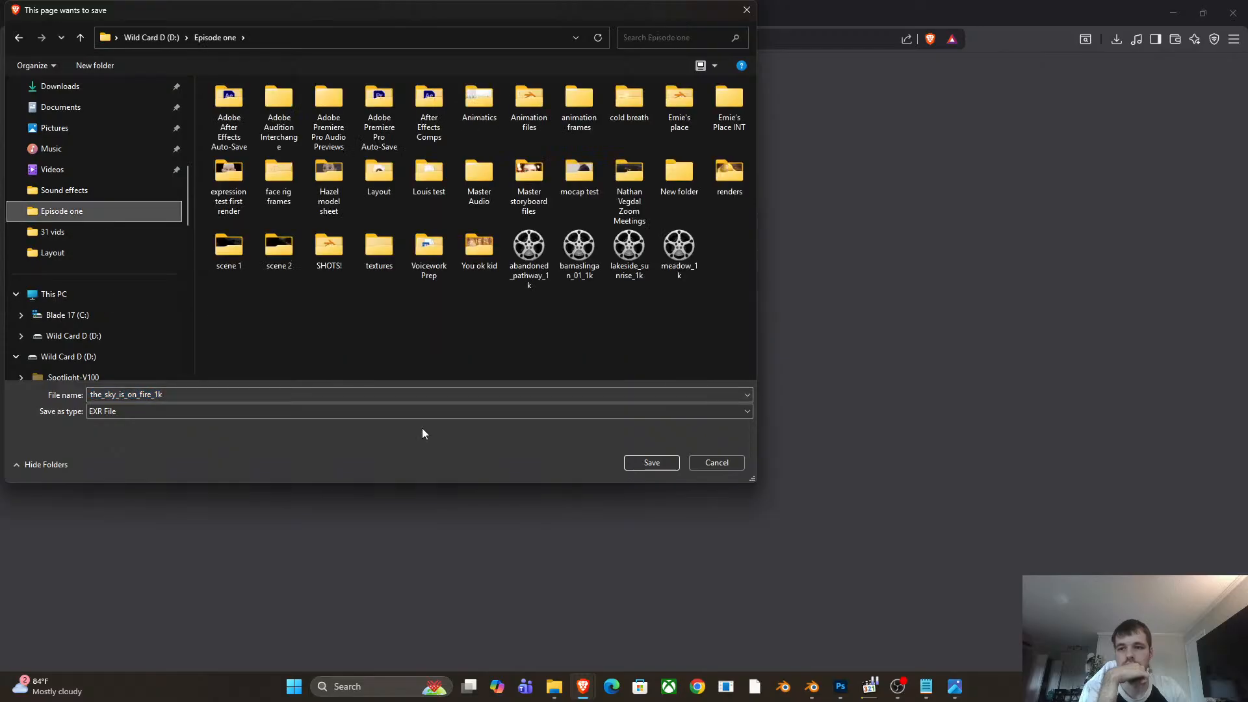
click(661, 466)
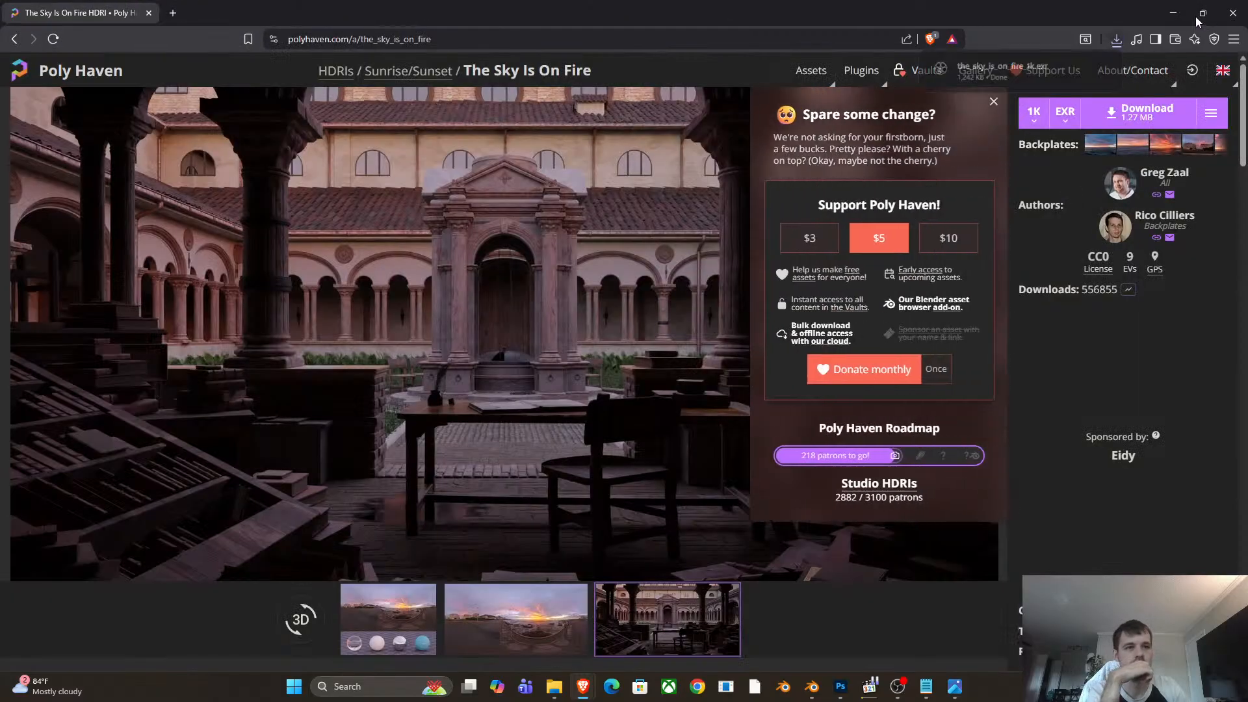
Switch back to Blender, replace the World environment image with the_sky_is_on_fire_1k.exr and set the mapping's Z rotation to 0°.
click(1174, 14)
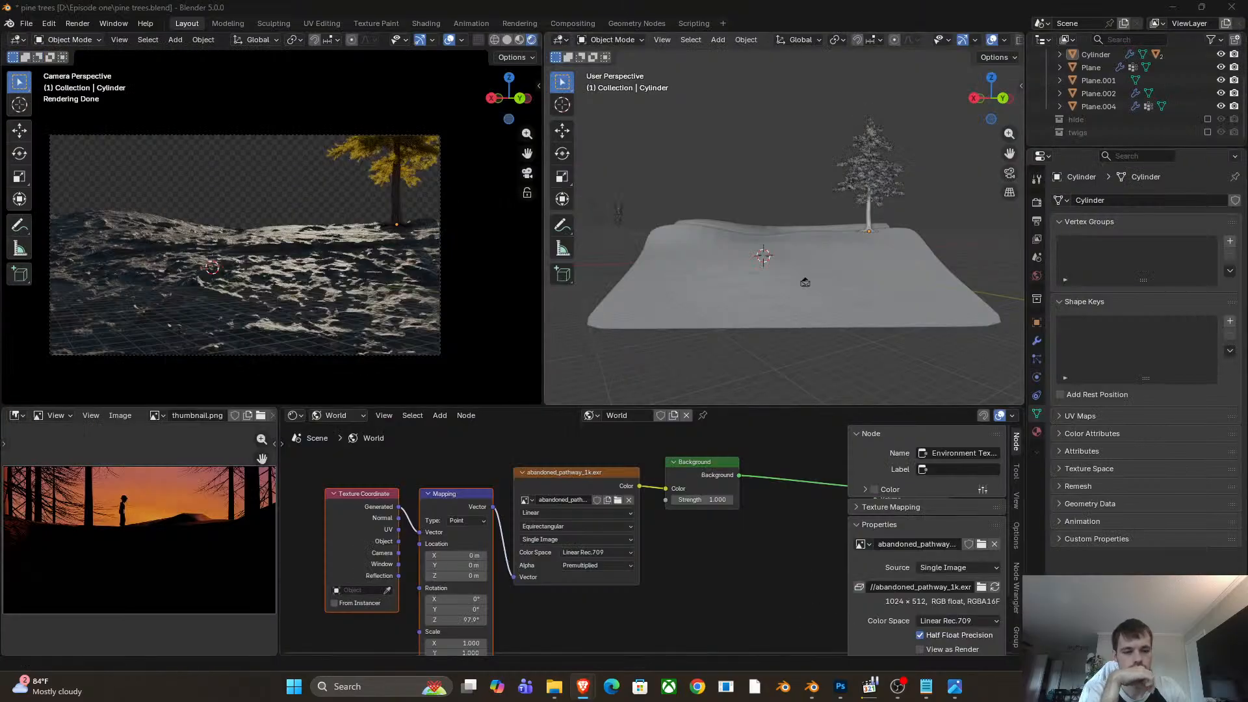
click(621, 501)
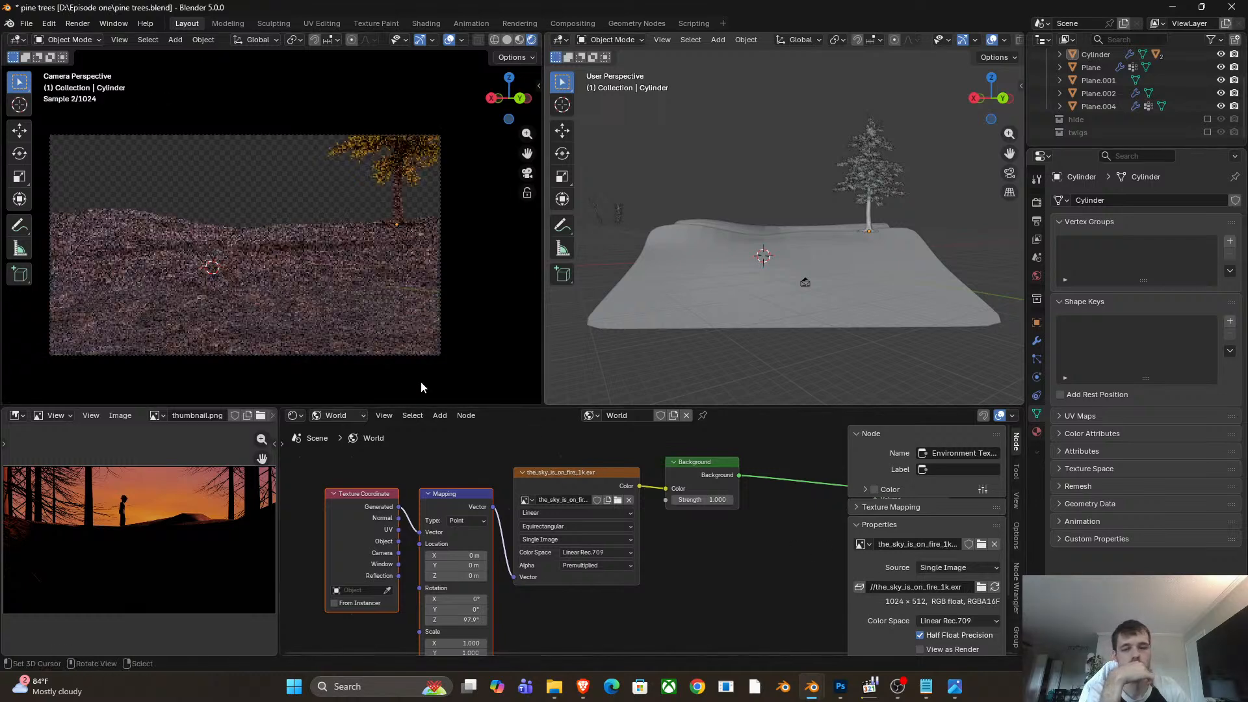
scroll(524, 598, up, 2)
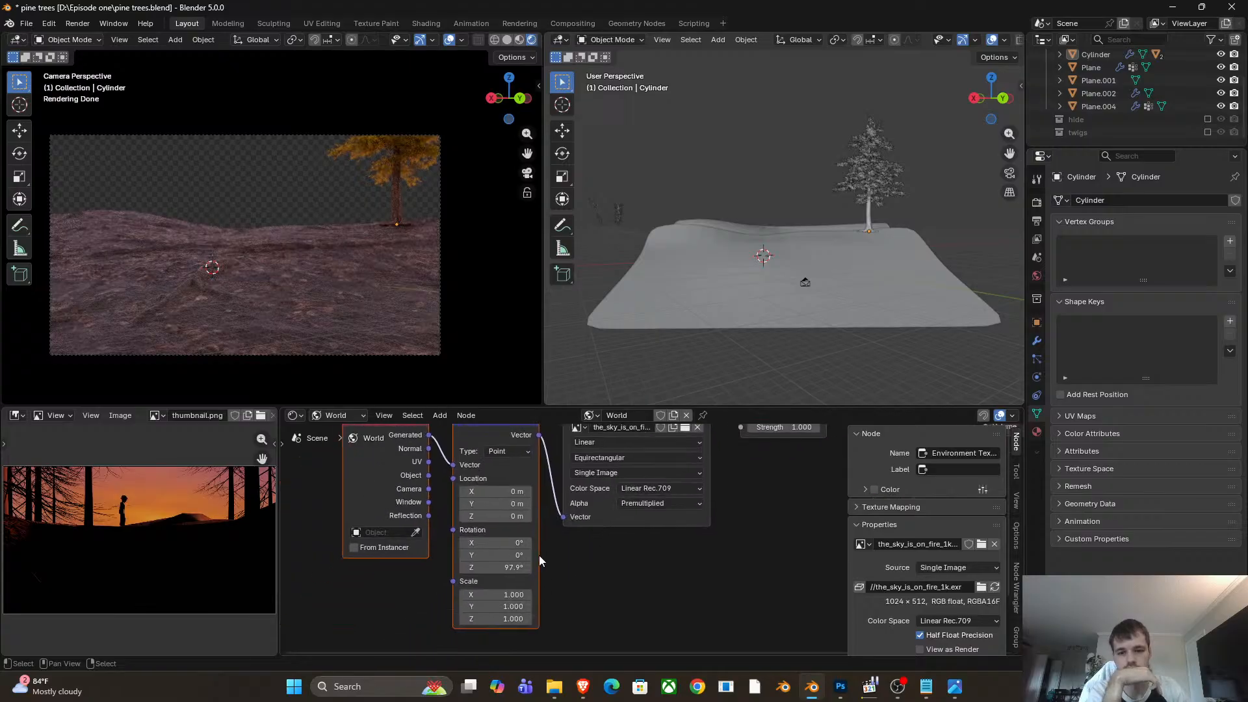
click(507, 568)
text(0)
key(Return)
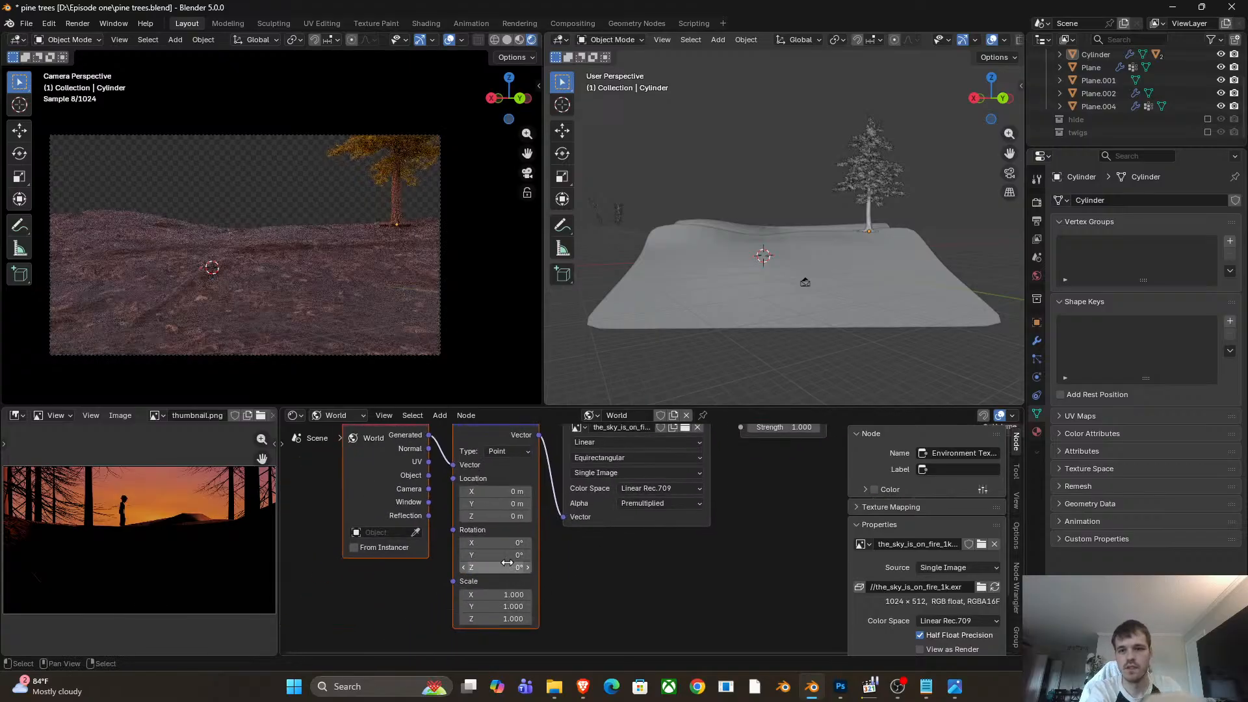
Turn off the film's transparent background, look around the HDRI surroundings and return to the camera view.
middle_drag(318, 254, 296, 273)
scroll(347, 264, up, 5)
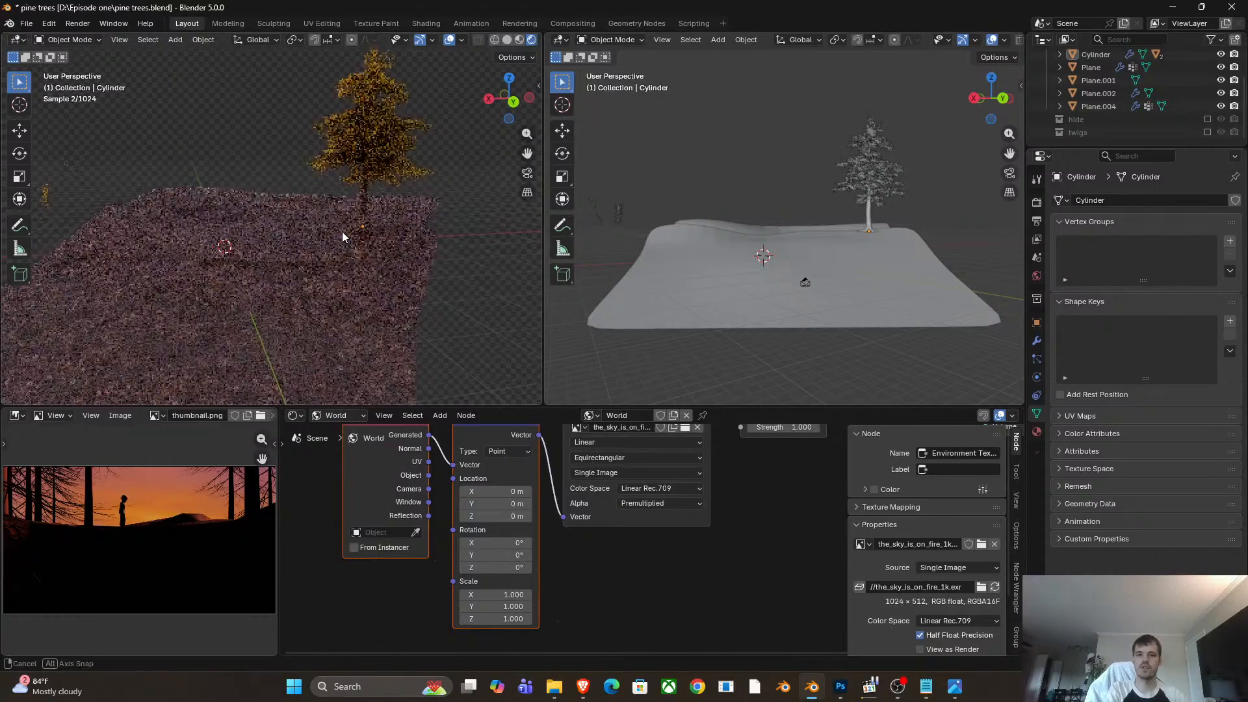
click(1038, 203)
scroll(1105, 522, down, 12)
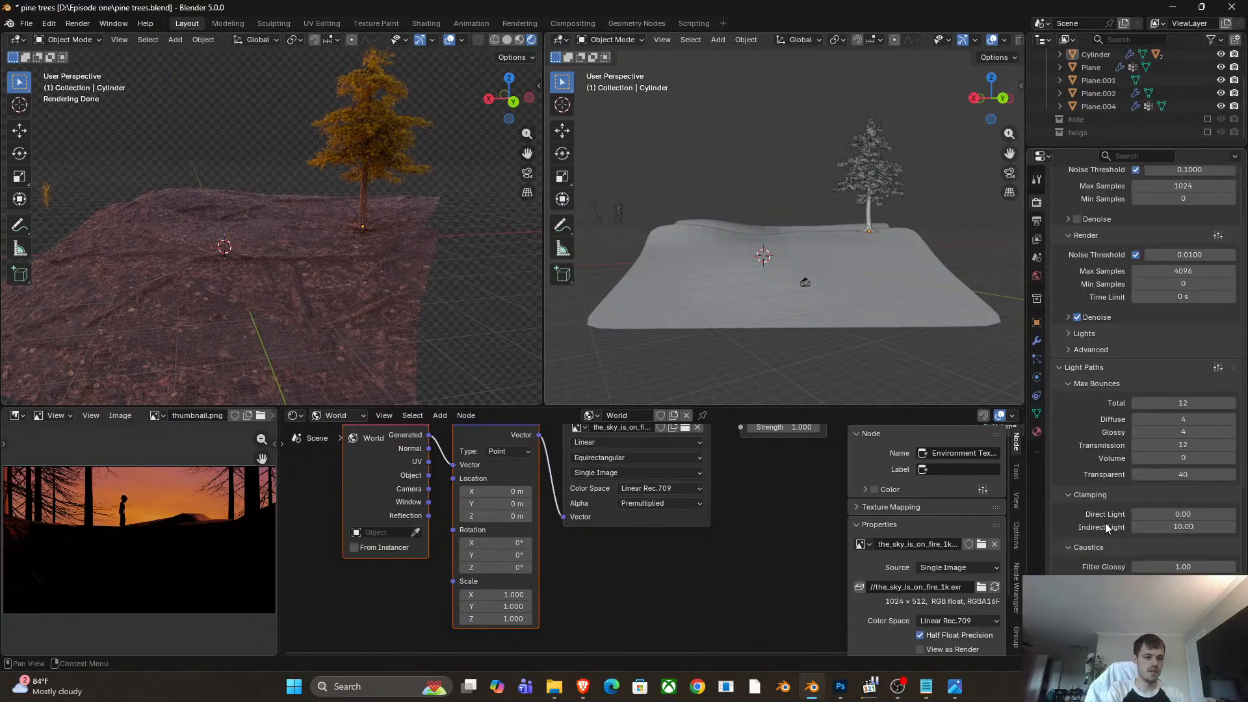
click(1099, 522)
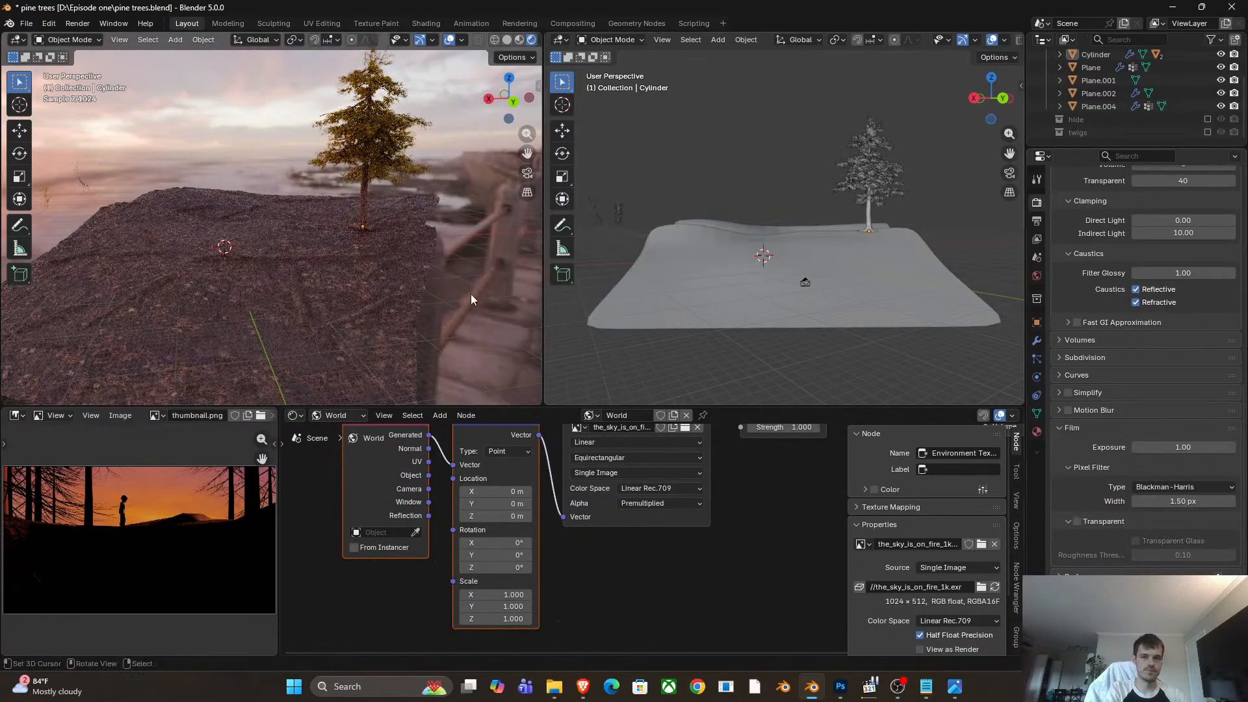
middle_drag(471, 294, 279, 165)
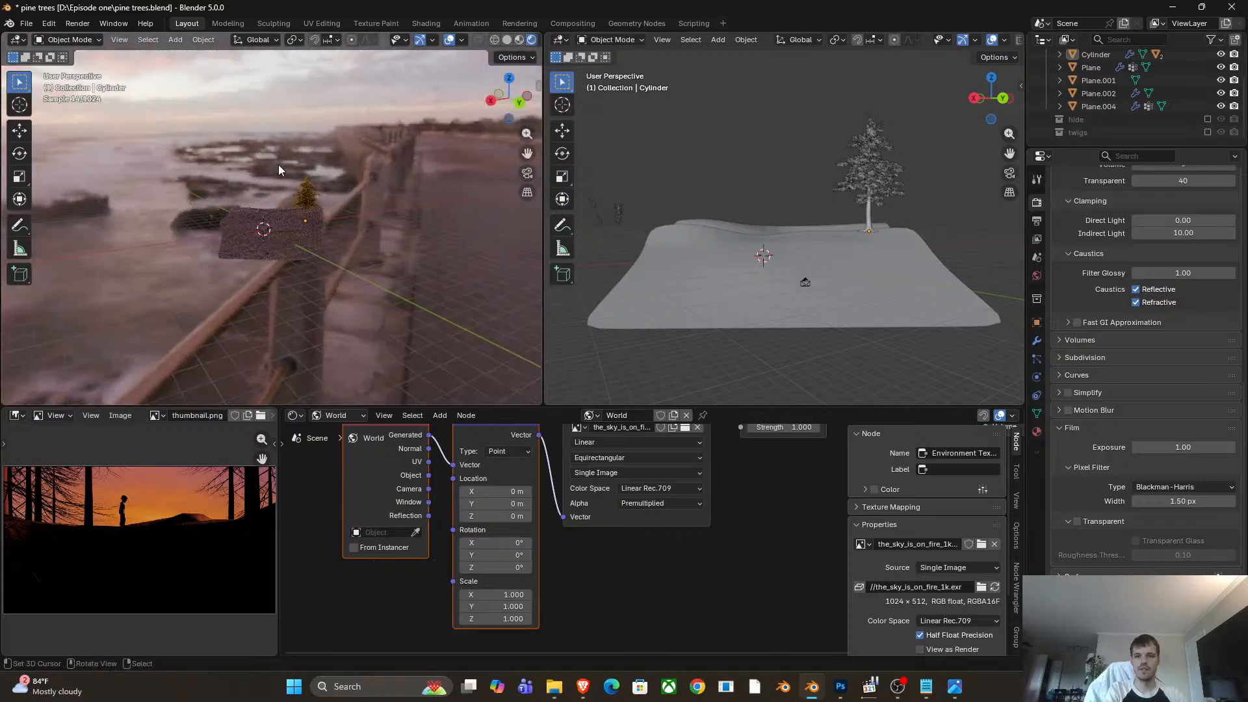
click(121, 40)
mouse_move(166, 215)
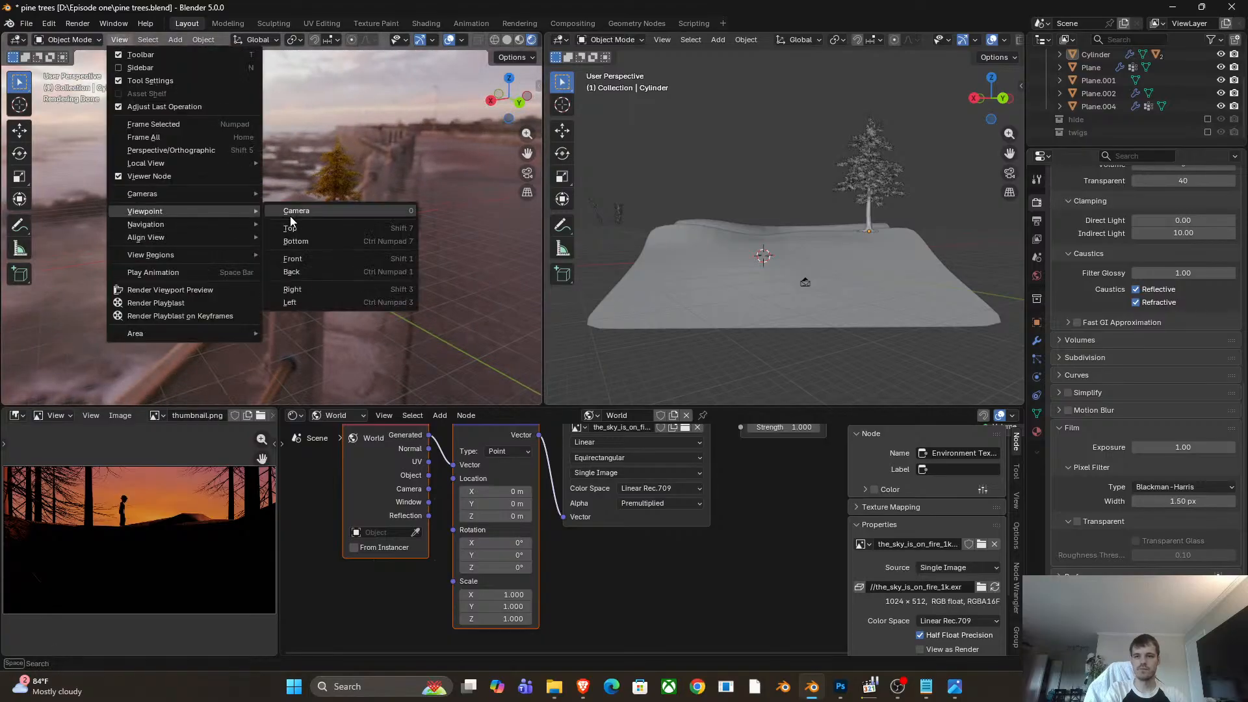
click(294, 216)
scroll(446, 539, up, 2)
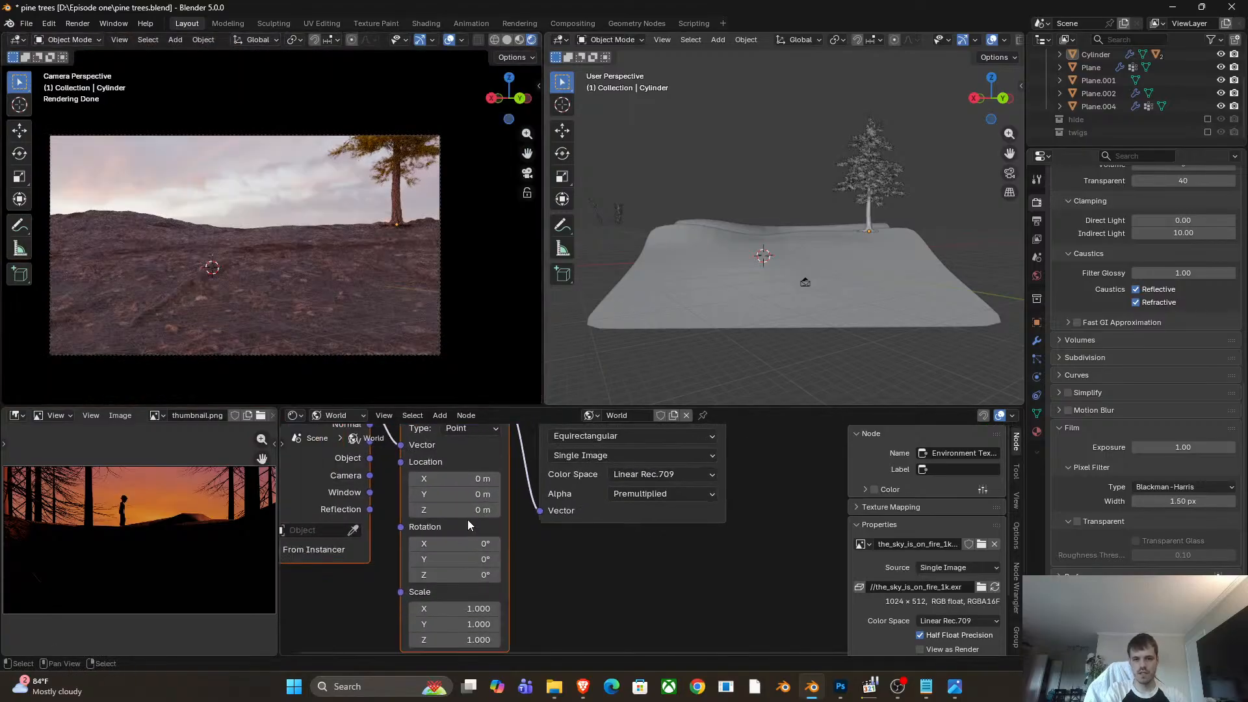
drag(419, 510, 494, 510)
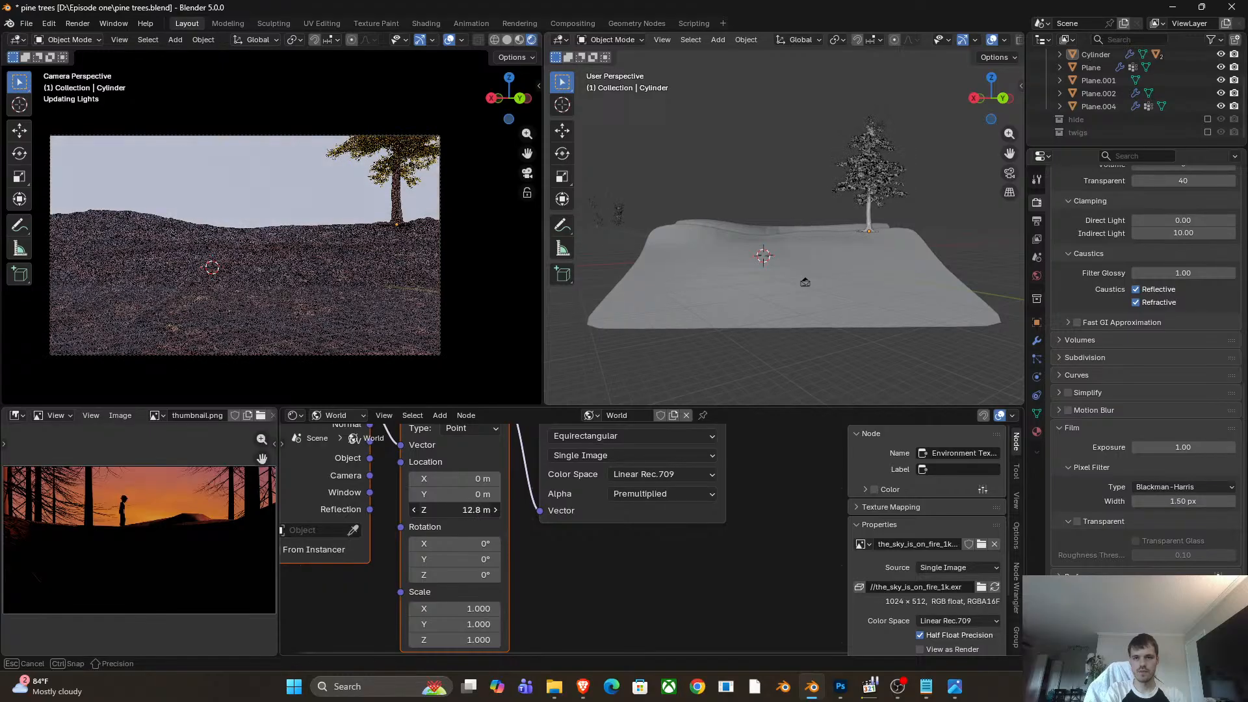
key(Escape)
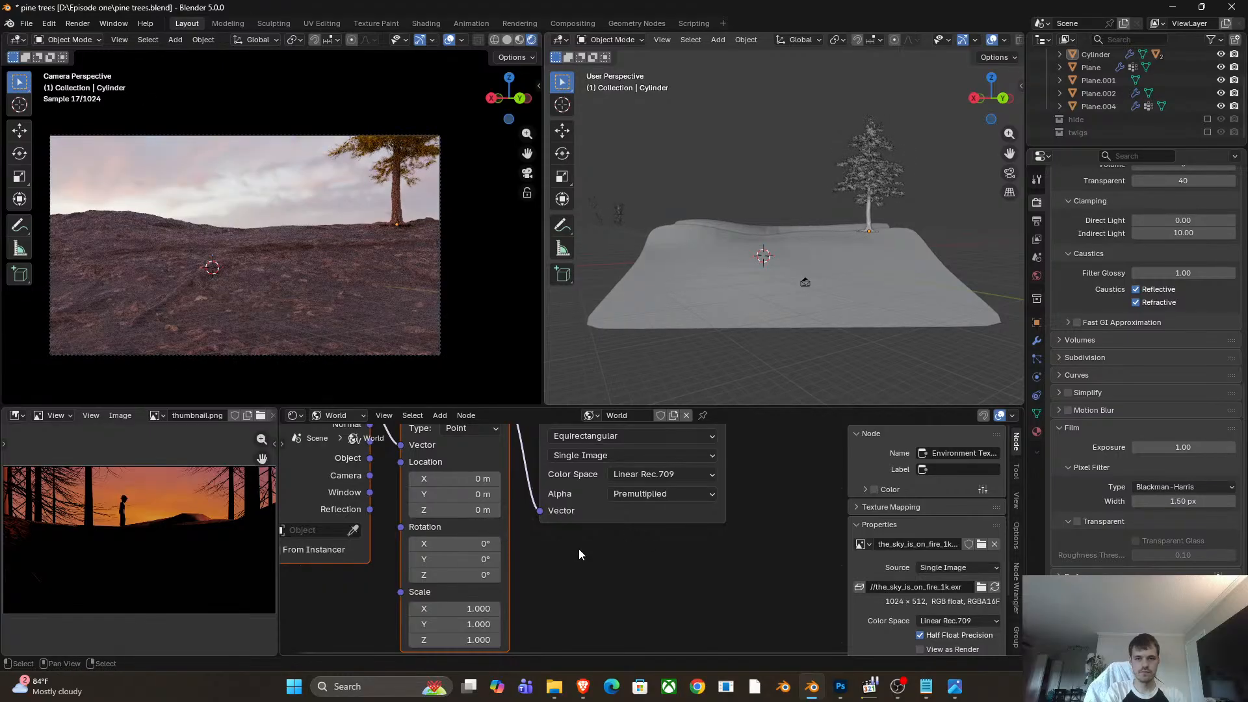
drag(484, 559, 448, 559)
key(Escape)
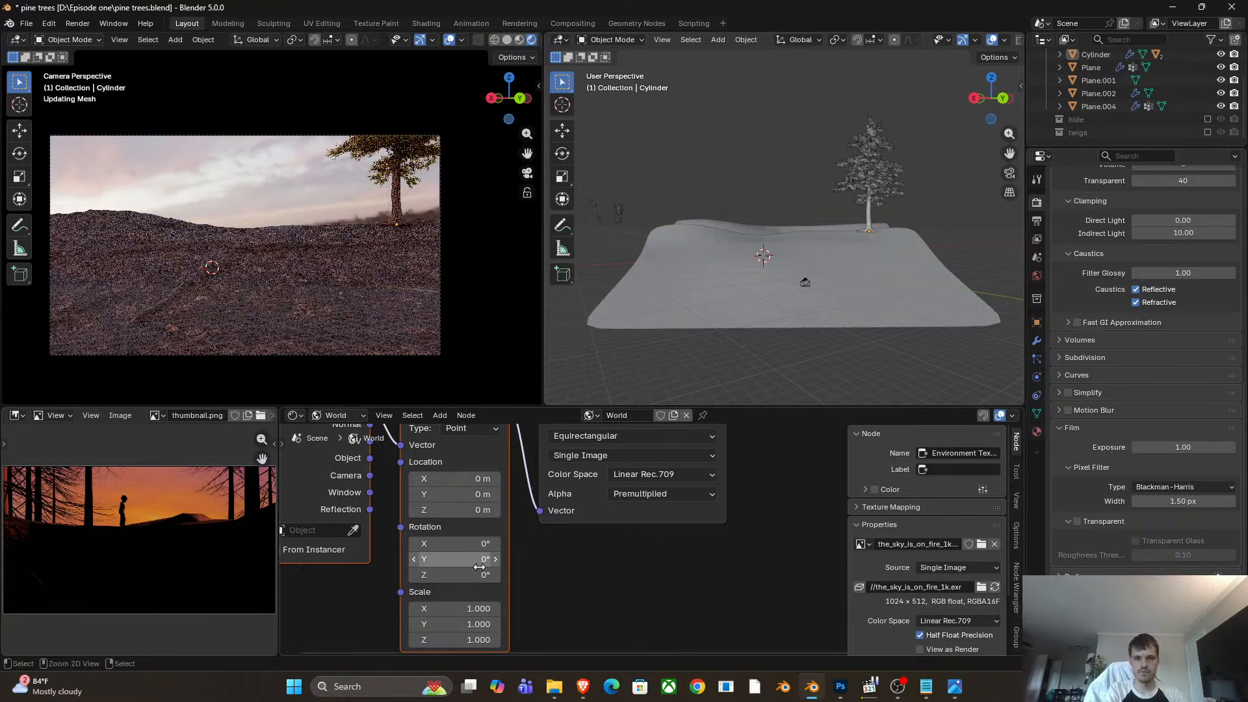
Make the film background transparent again and set the World background strength to 0.4.
click(1077, 521)
scroll(658, 567, down, 1)
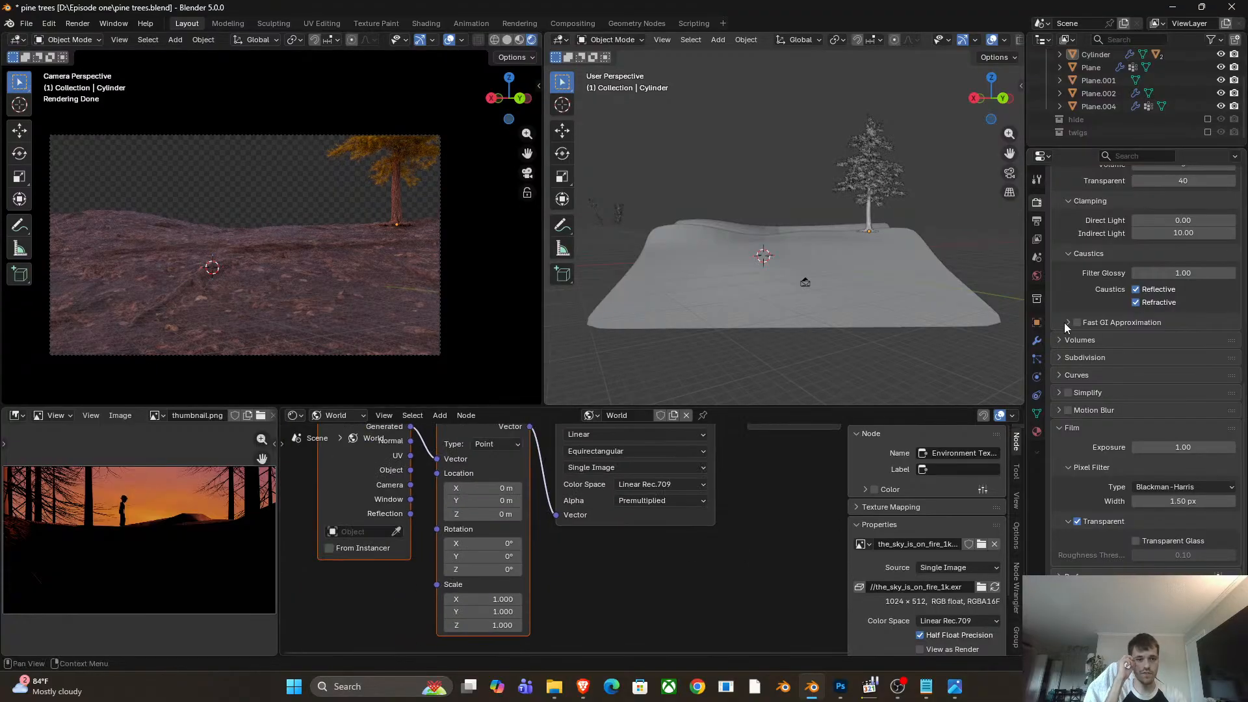
click(1036, 276)
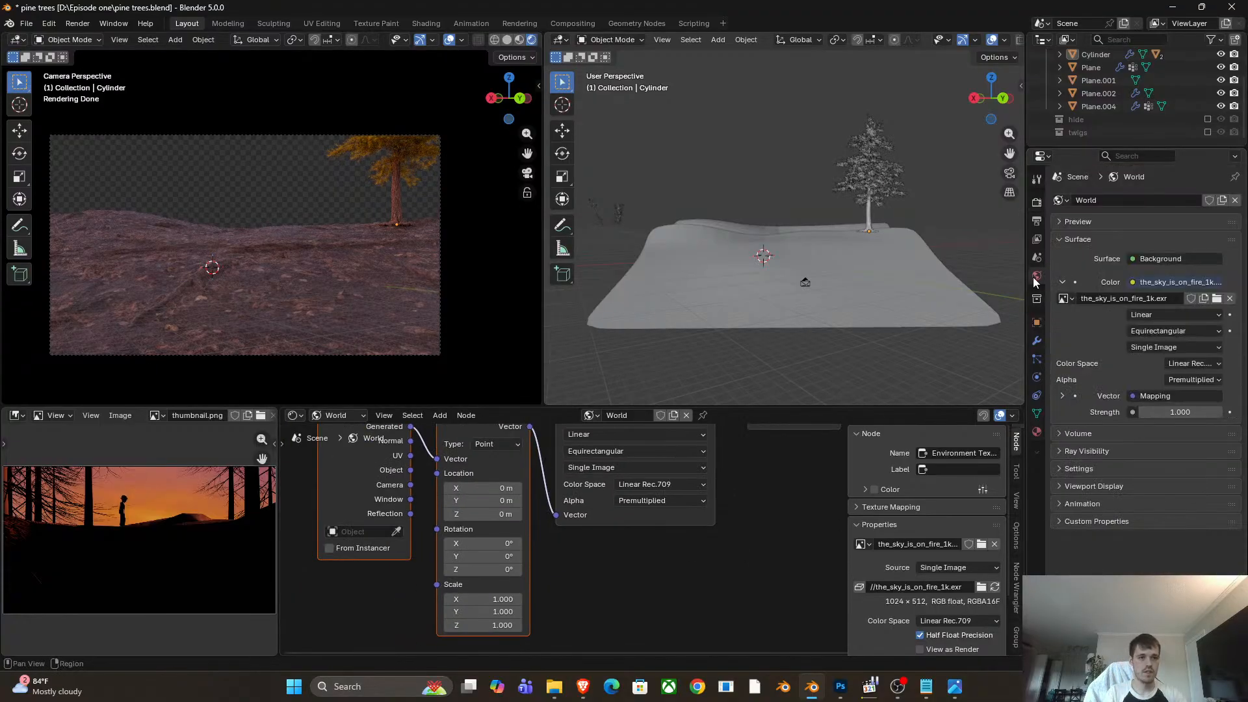
click(1183, 410)
text(.4)
key(Return)
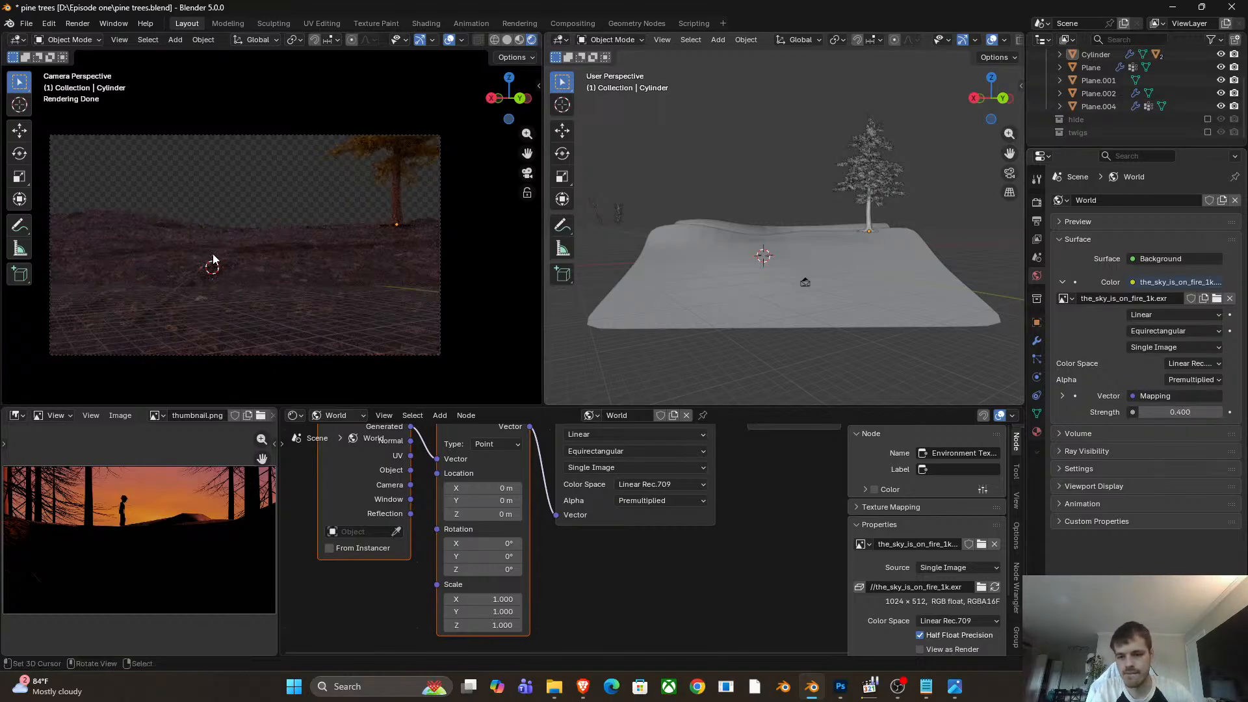
Add a Sun light and move it above the middle of the horizon in the camera view.
key(shift+a)
mouse_move(194, 271)
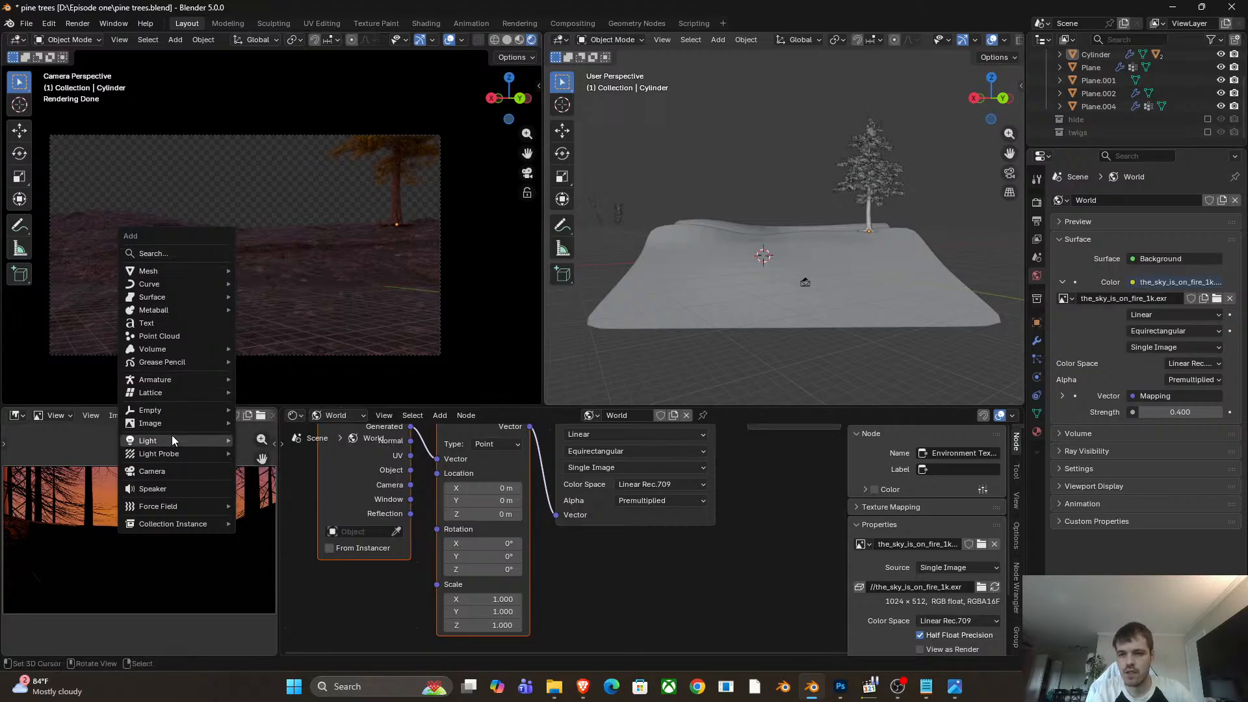
mouse_move(173, 440)
click(312, 454)
key(g)
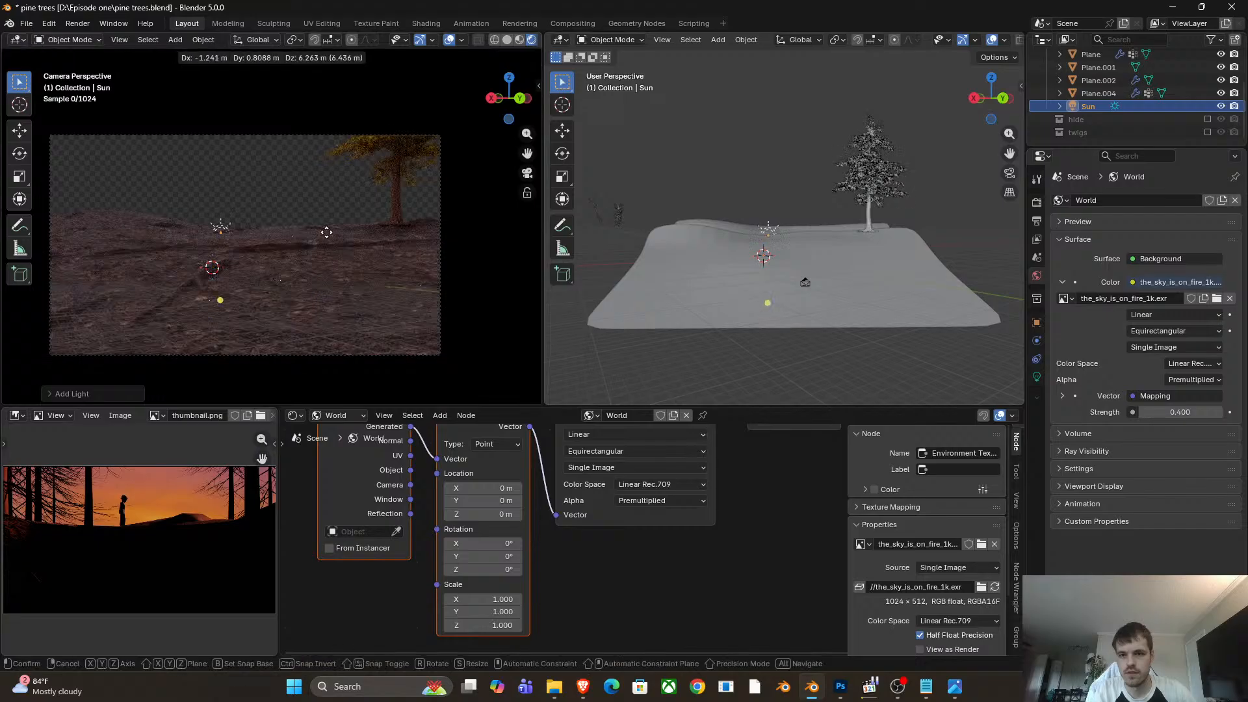
click(345, 188)
Set the sun's strength to 30 and rotate it freely so it shines low across the ground towards the camera.
click(1037, 376)
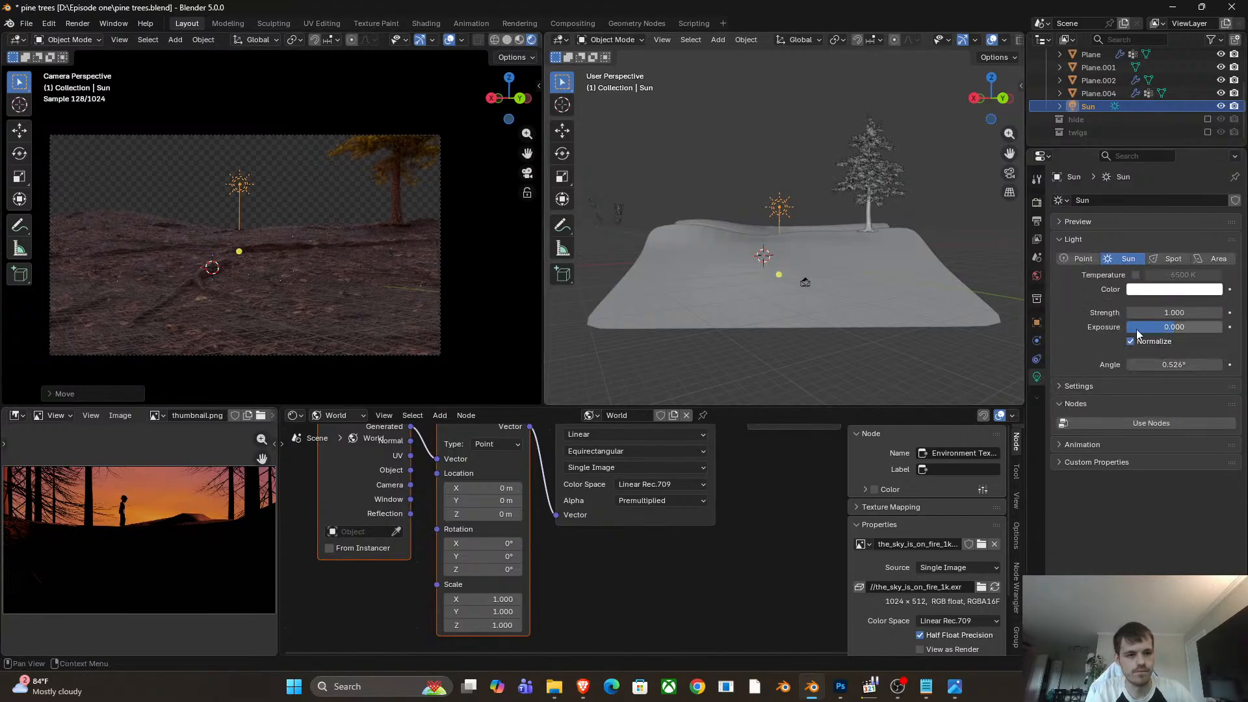
click(1167, 313)
key(Return)
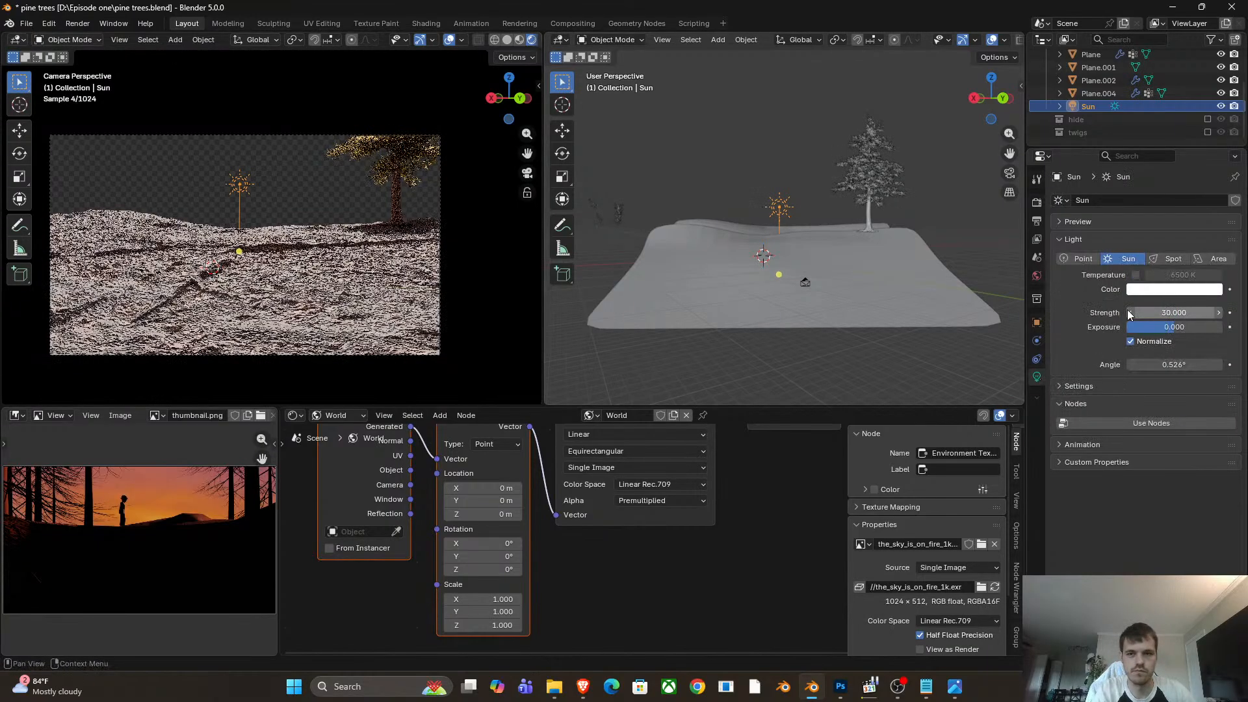
key(r)
key(r)
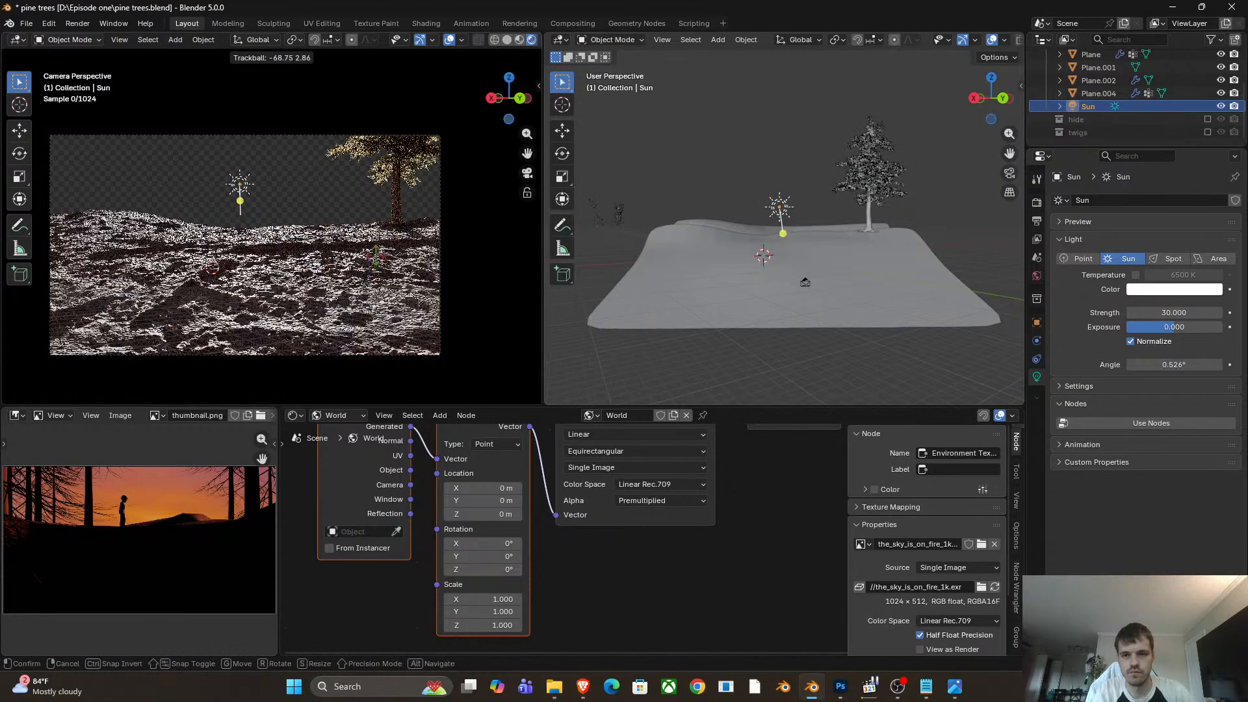
click(375, 241)
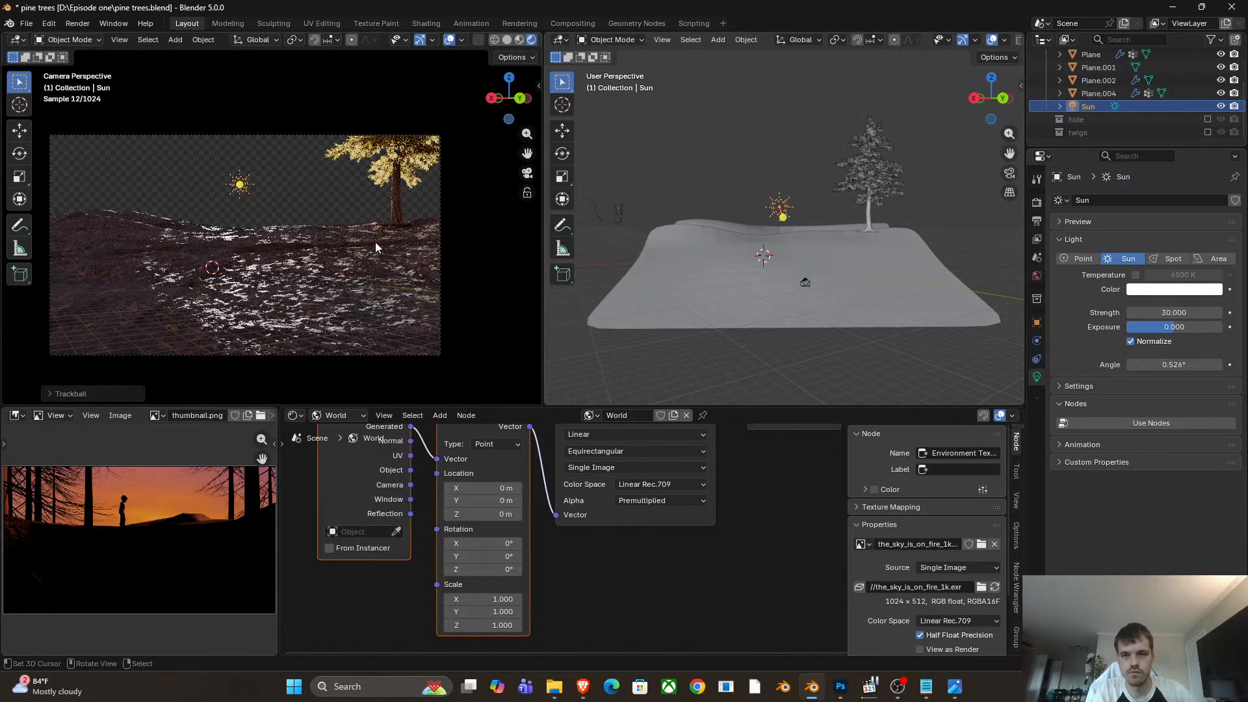
Reduce the sun's strength, trying 10 first and settling on 5.
double_click(1165, 312)
text(10)
key(Return)
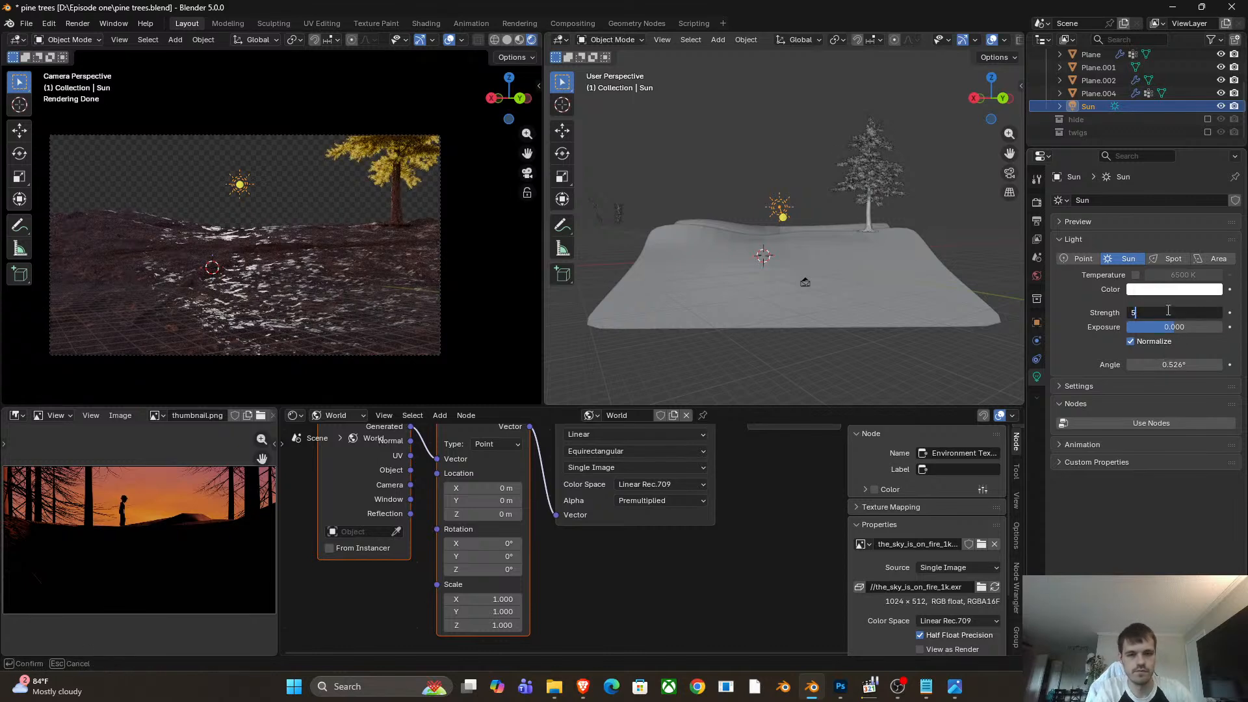
click(1169, 310)
text(5)
key(Return)
Give the sun a warm orange colour and set its angle to about 9°.
click(1162, 294)
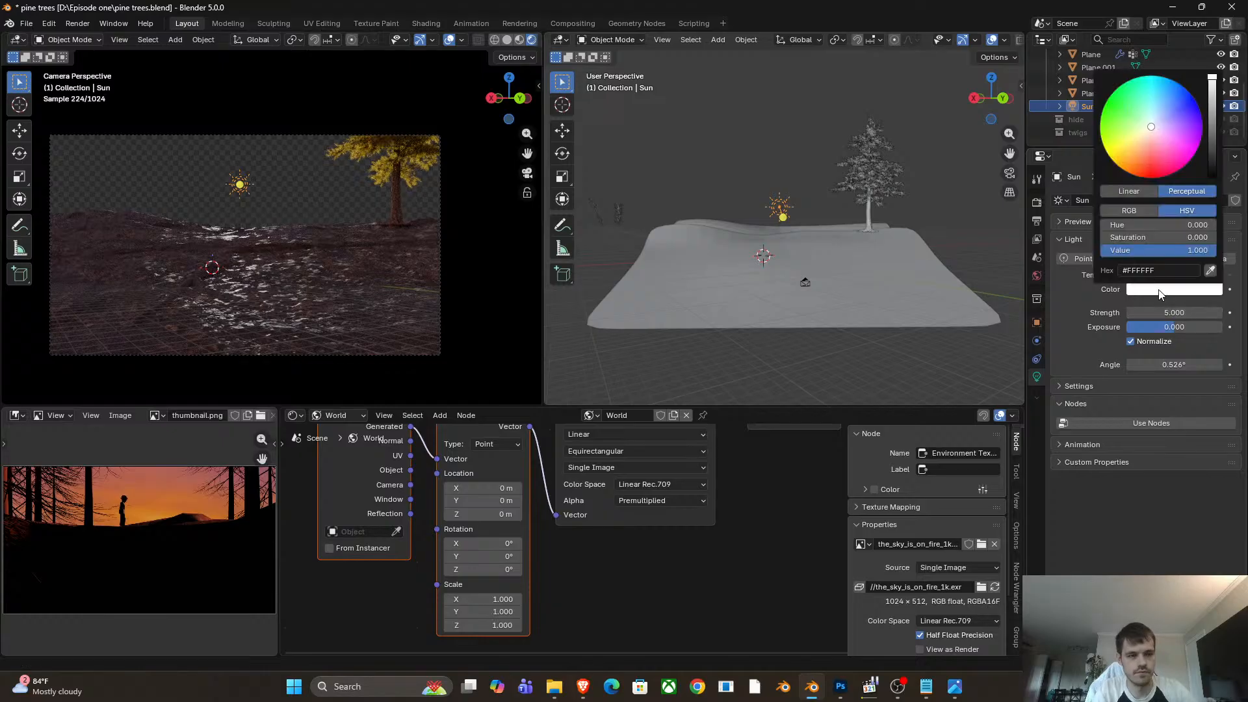
click(1143, 158)
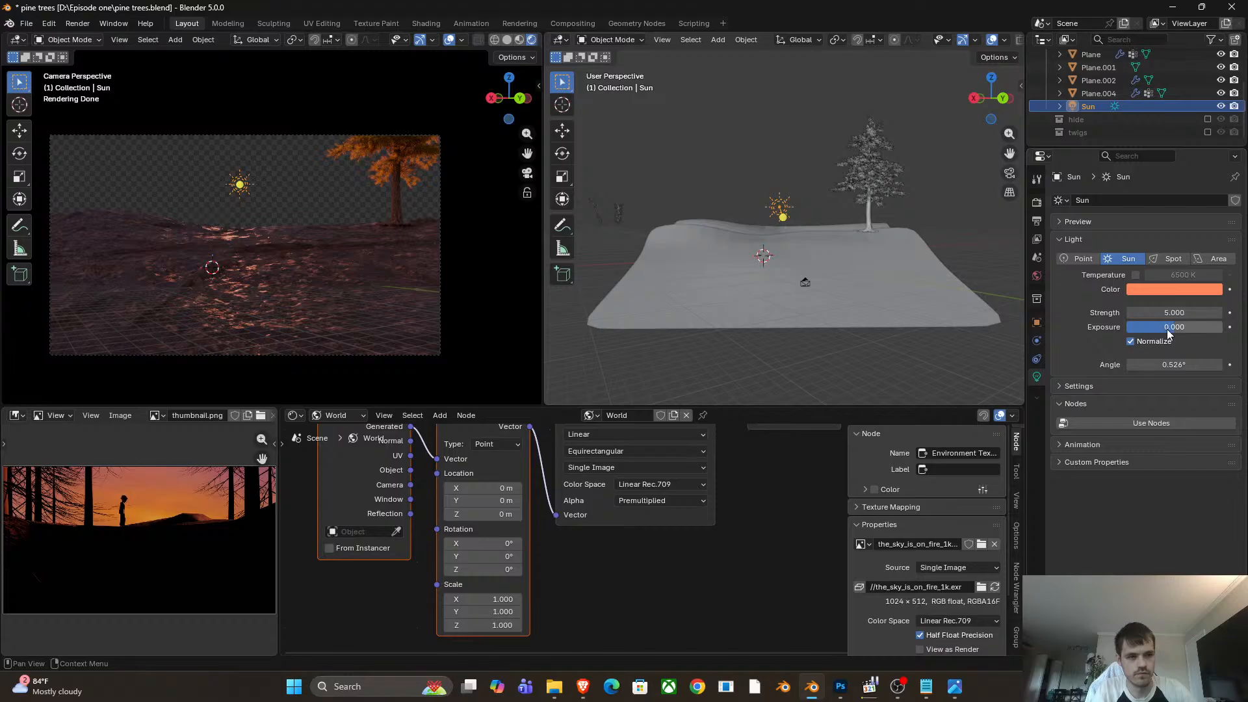
drag(1170, 365, 1241, 364)
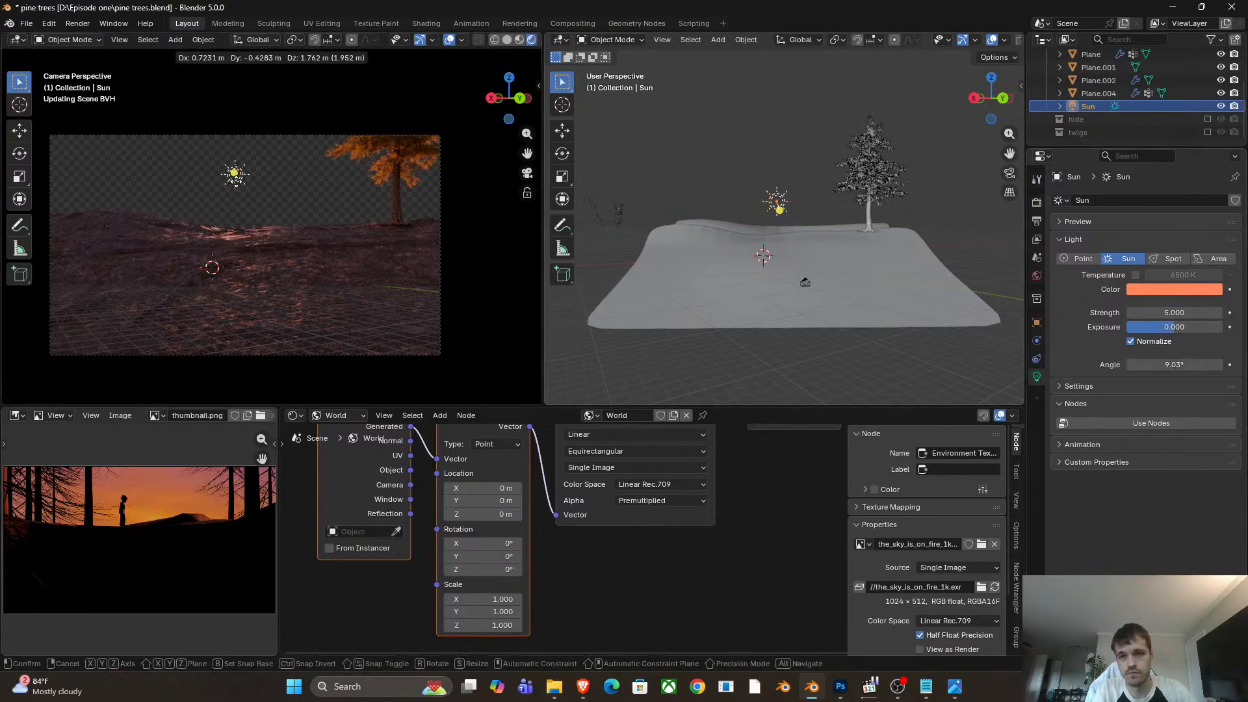
Select the pine's foliage and trunk, try to move the trunk, and deselect everything.
click(396, 210)
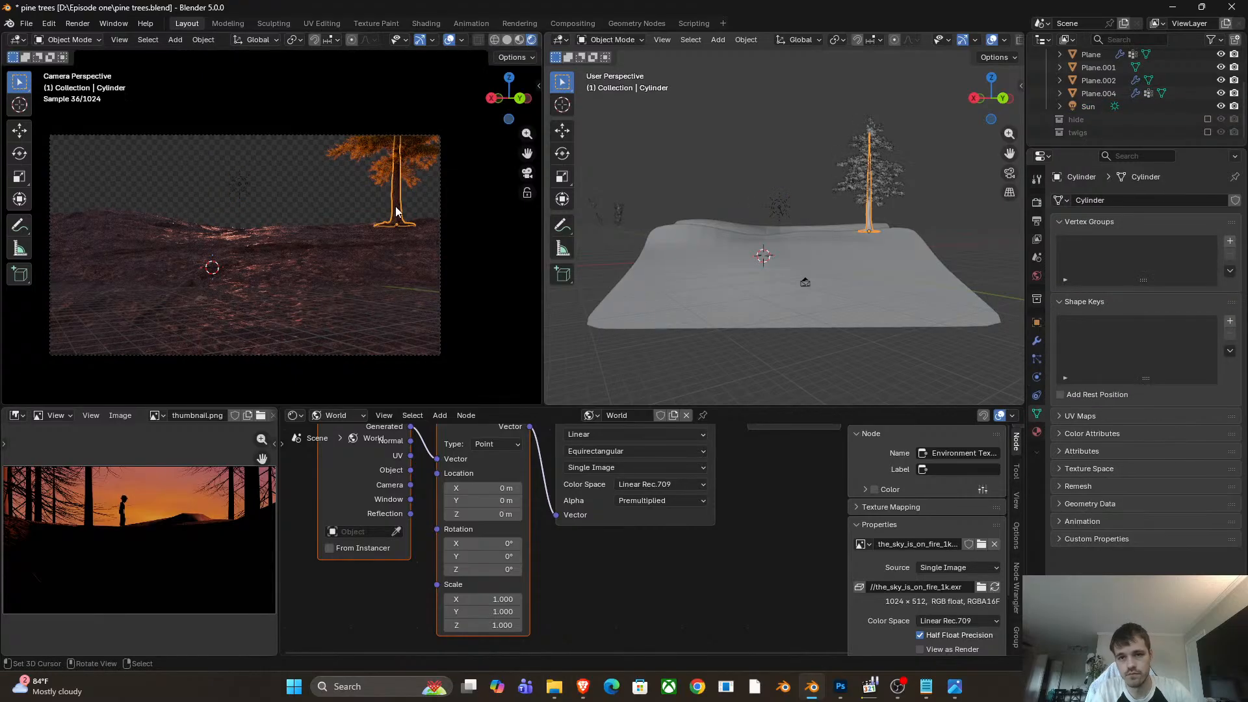
click(382, 178)
shift+click(393, 197)
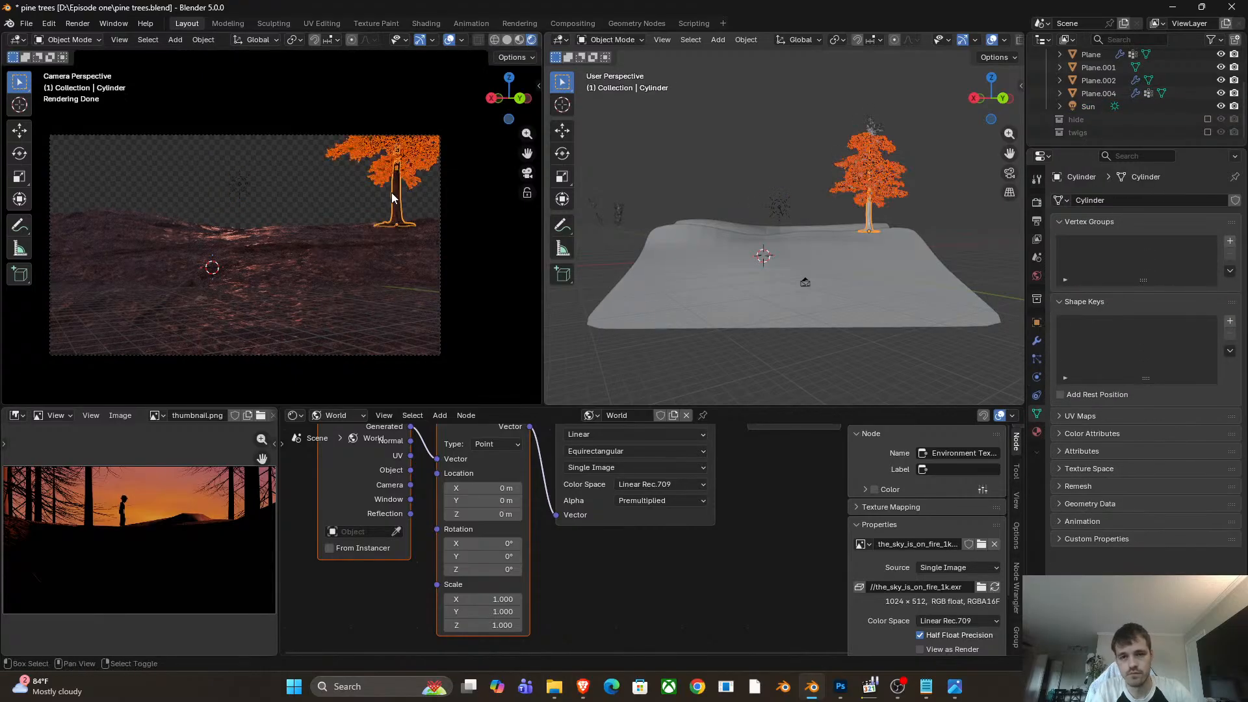
scroll(397, 205, up, 6)
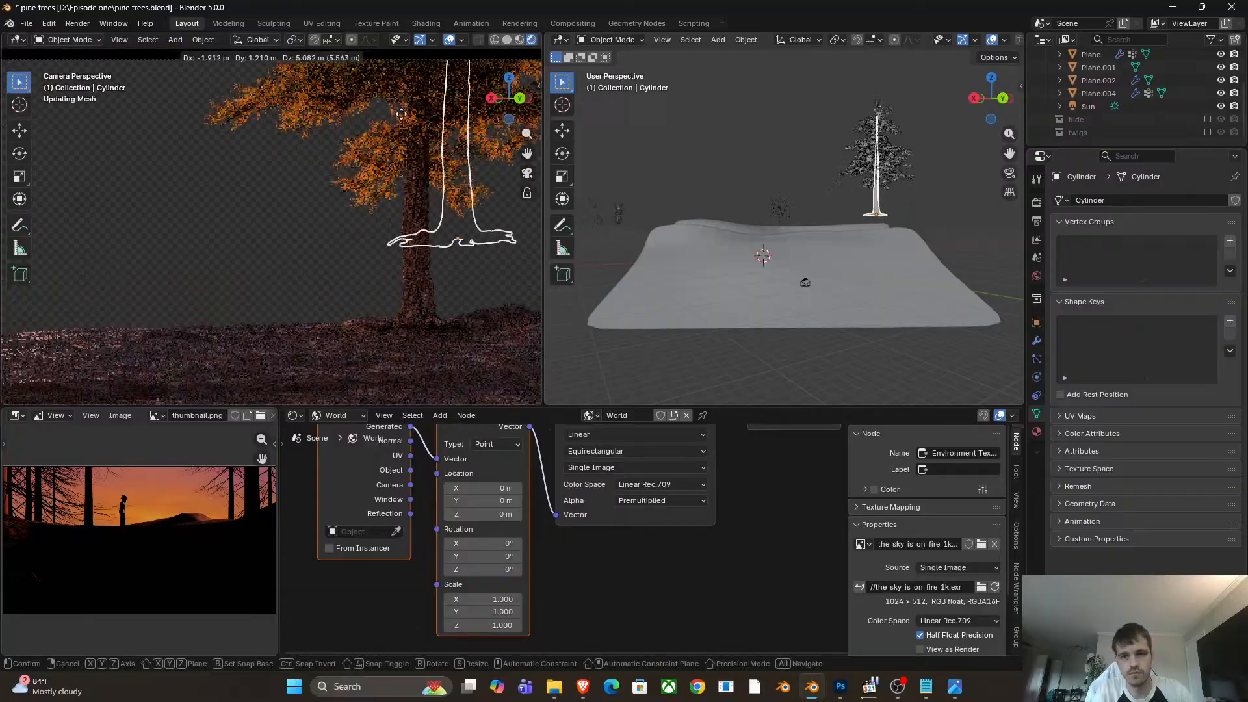
scroll(372, 256, down, 6)
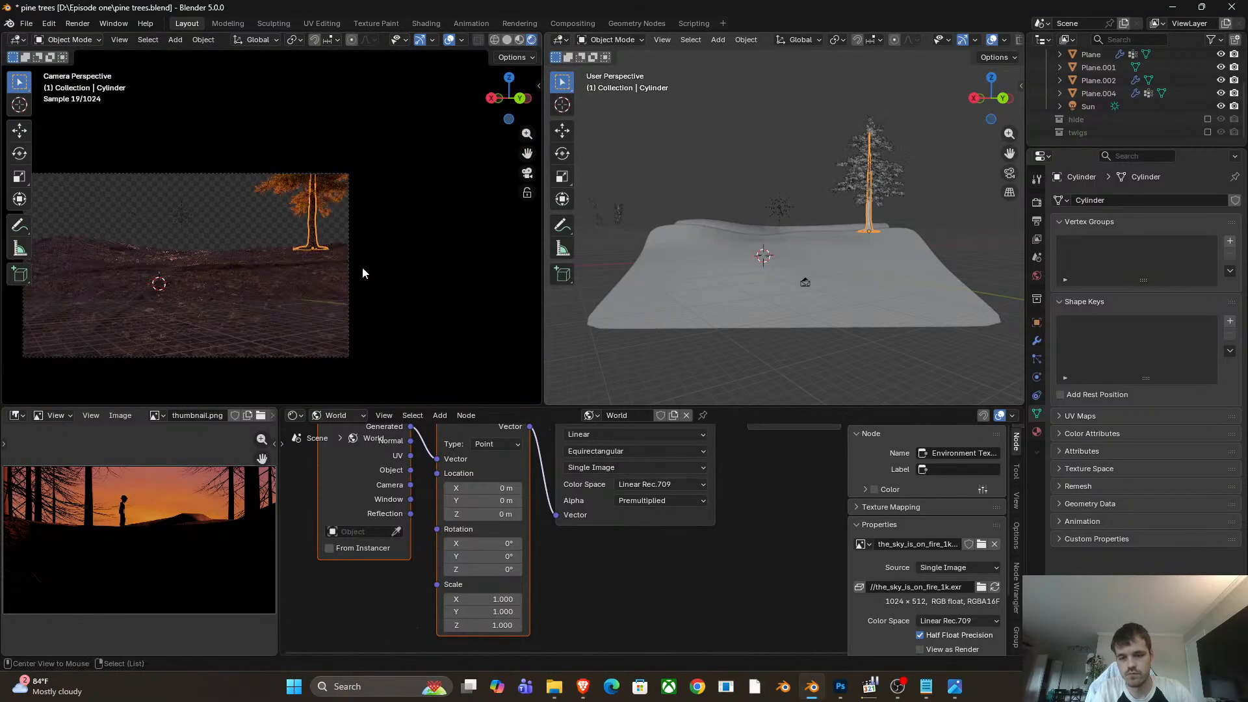
key(alt+a)
Fit the camera frame in its viewport and enlarge that viewport in both width and height.
key(Home)
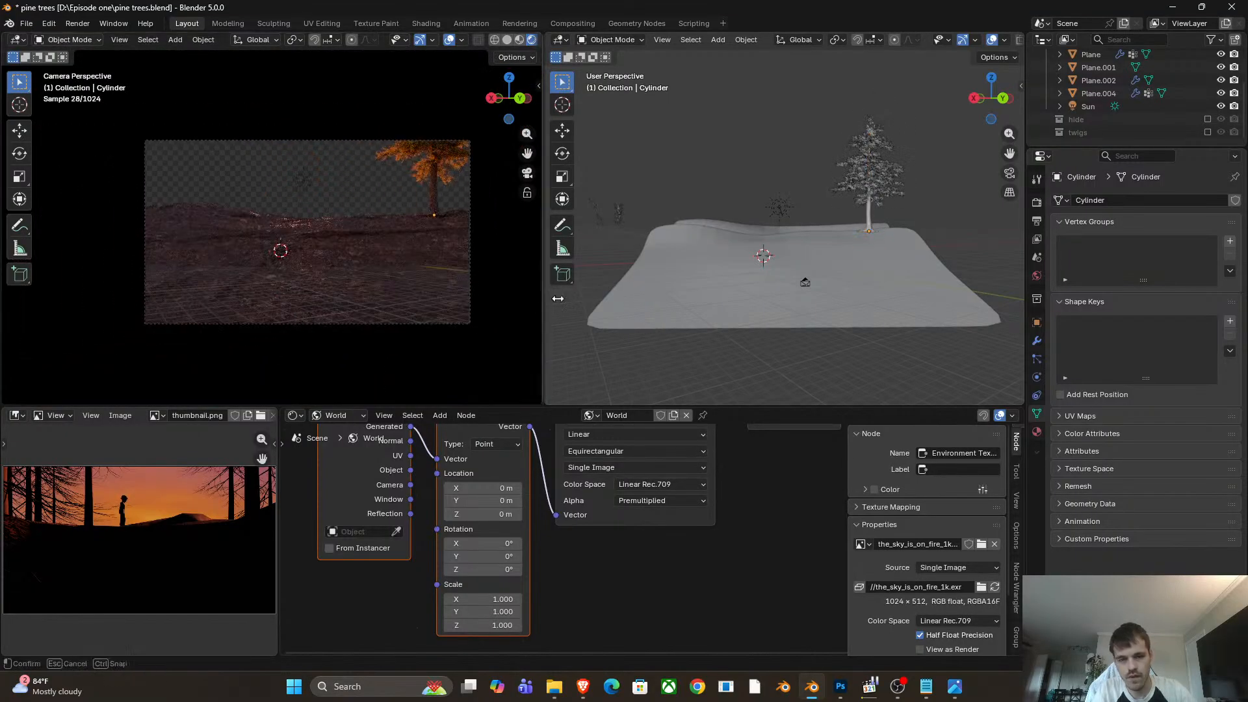
drag(543, 299, 644, 351)
drag(513, 406, 524, 449)
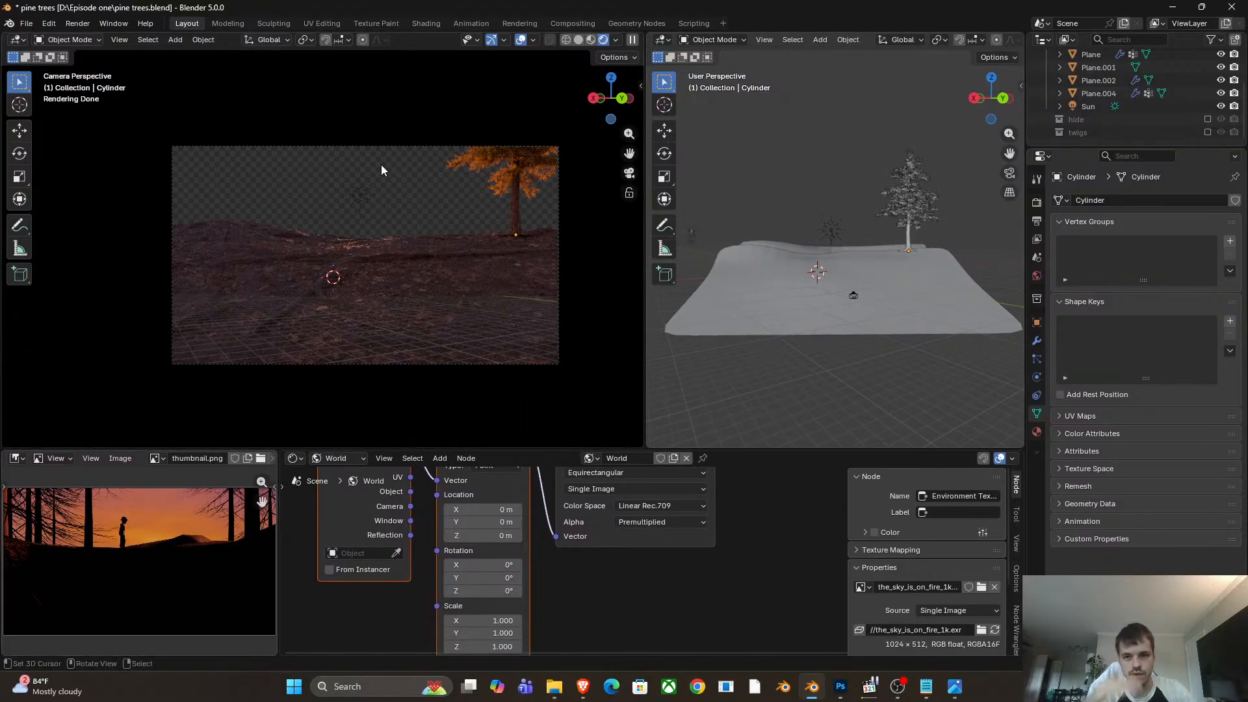
Set the scene's colour management view transform to Filmic.
click(1037, 221)
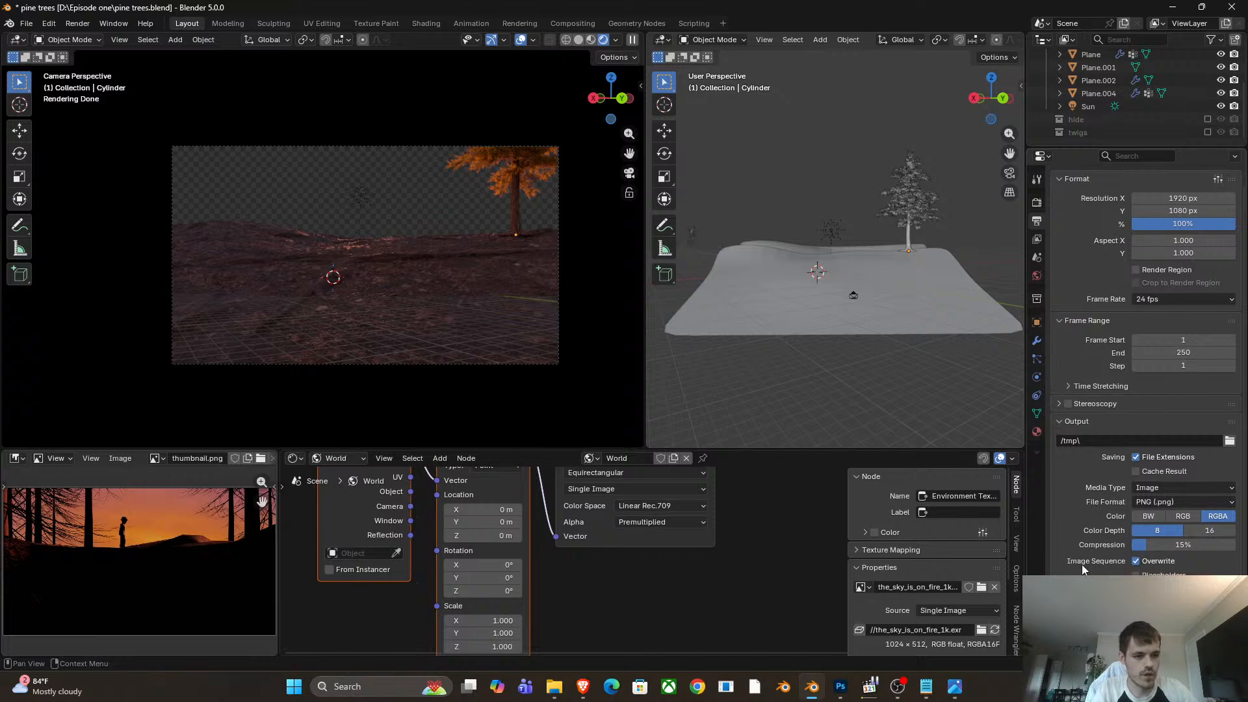
scroll(1147, 410, down, 2)
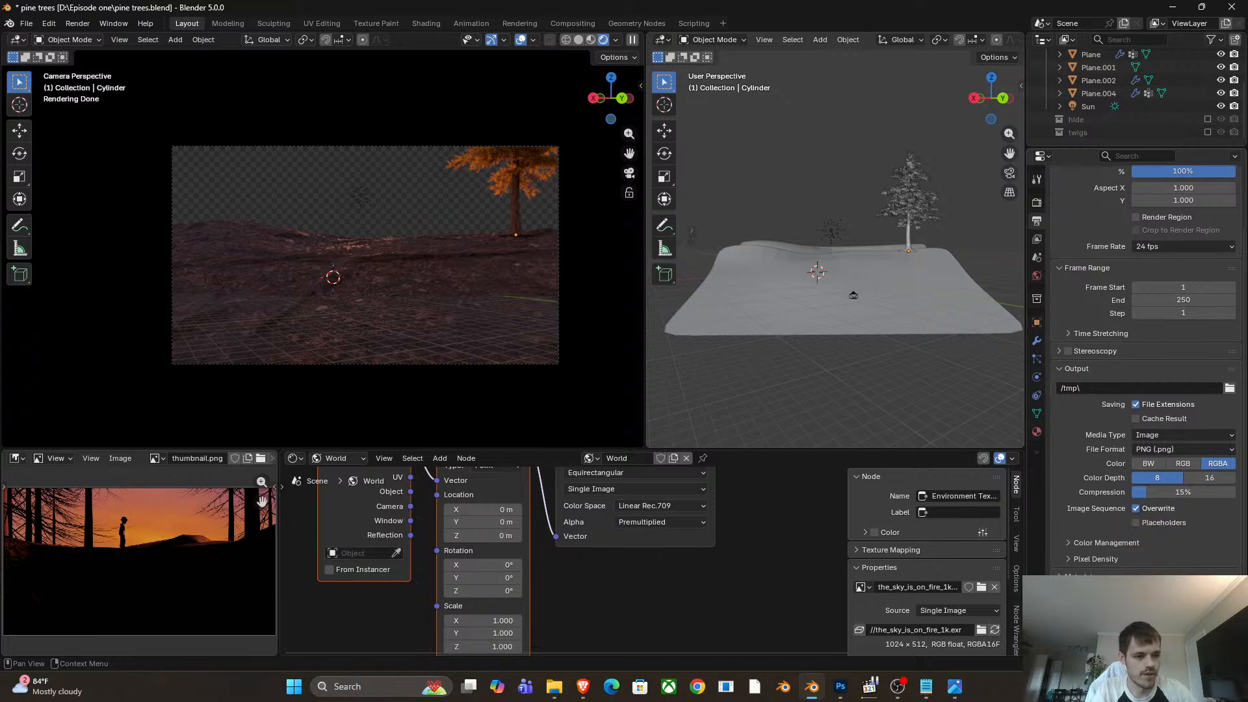
click(1037, 203)
scroll(1092, 416, down, 4)
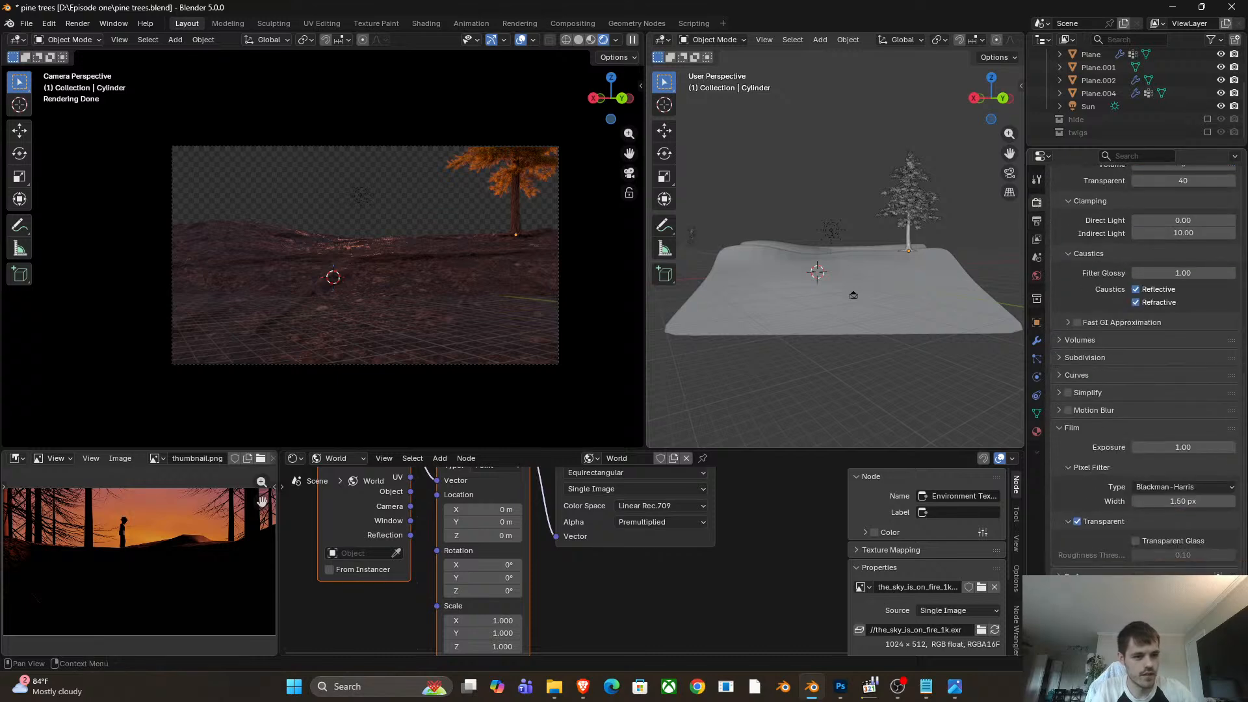
scroll(1147, 364, down, 6)
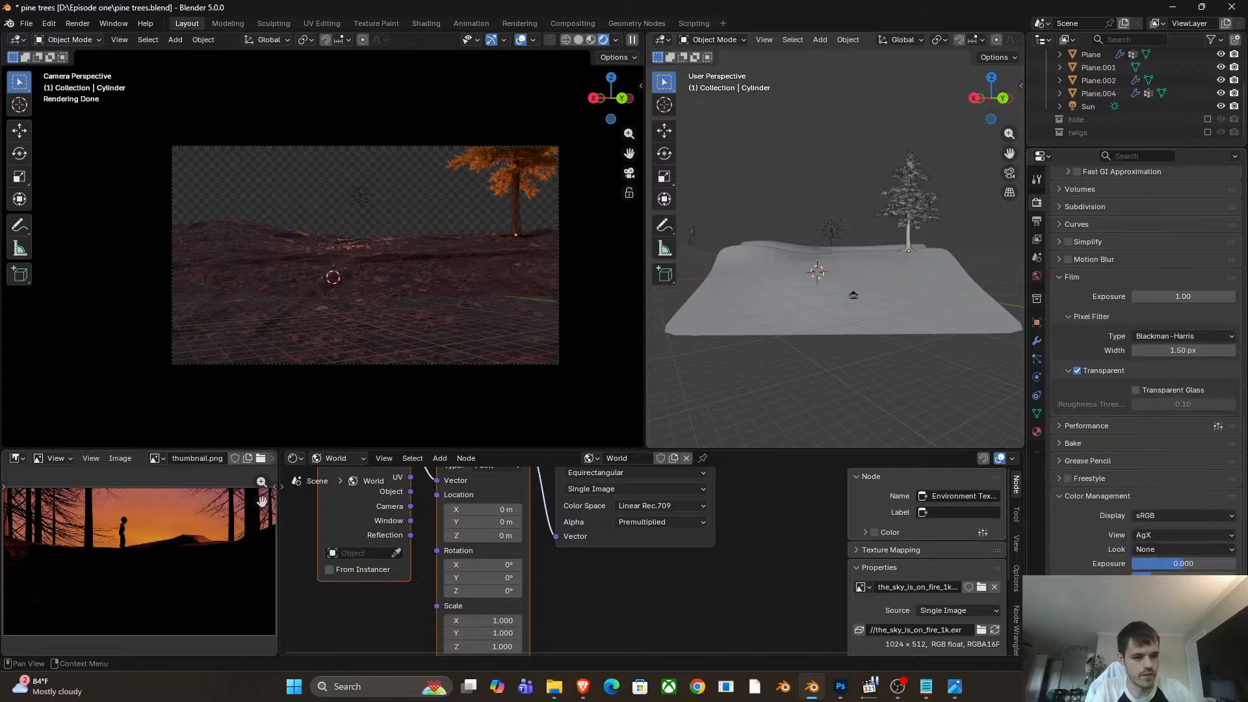
click(1160, 534)
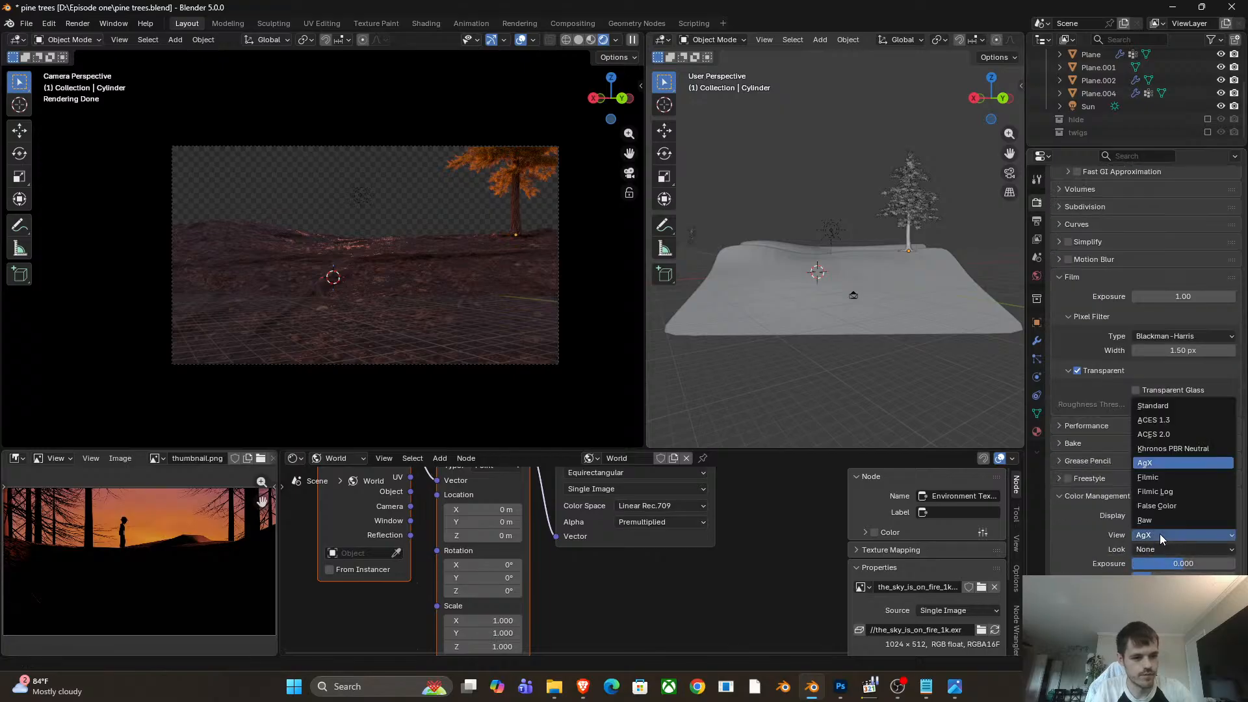
click(1159, 477)
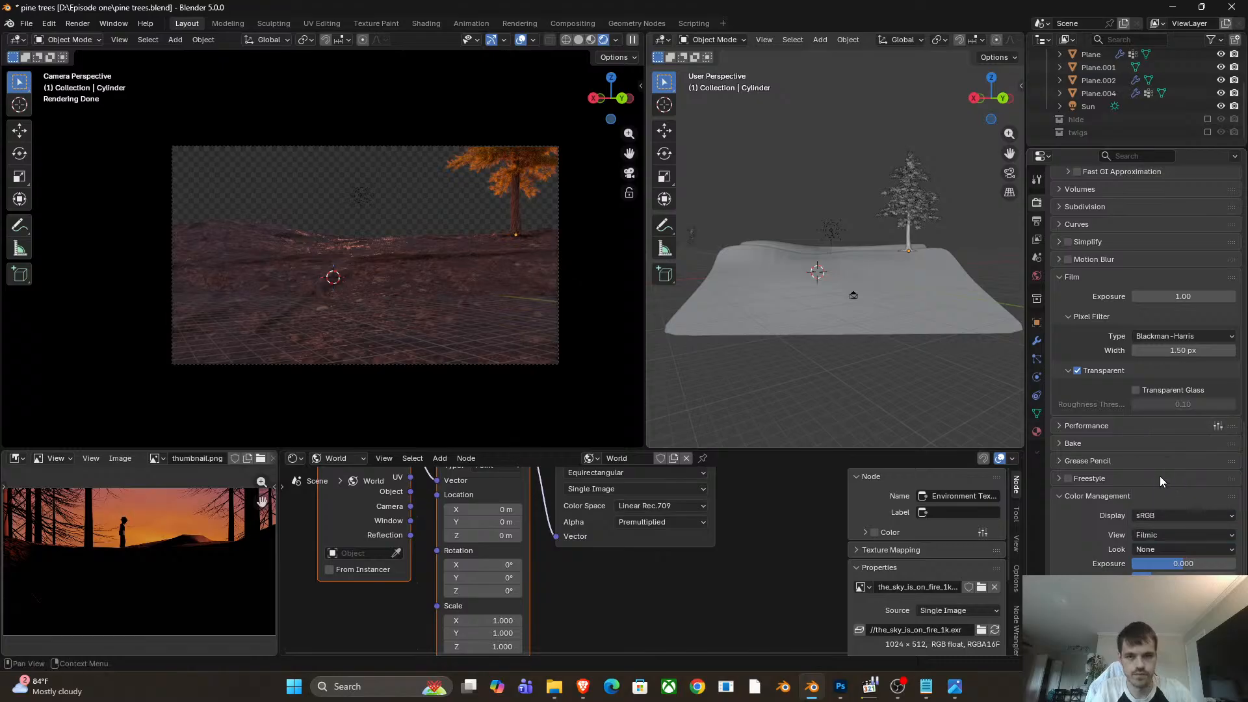
click(1160, 535)
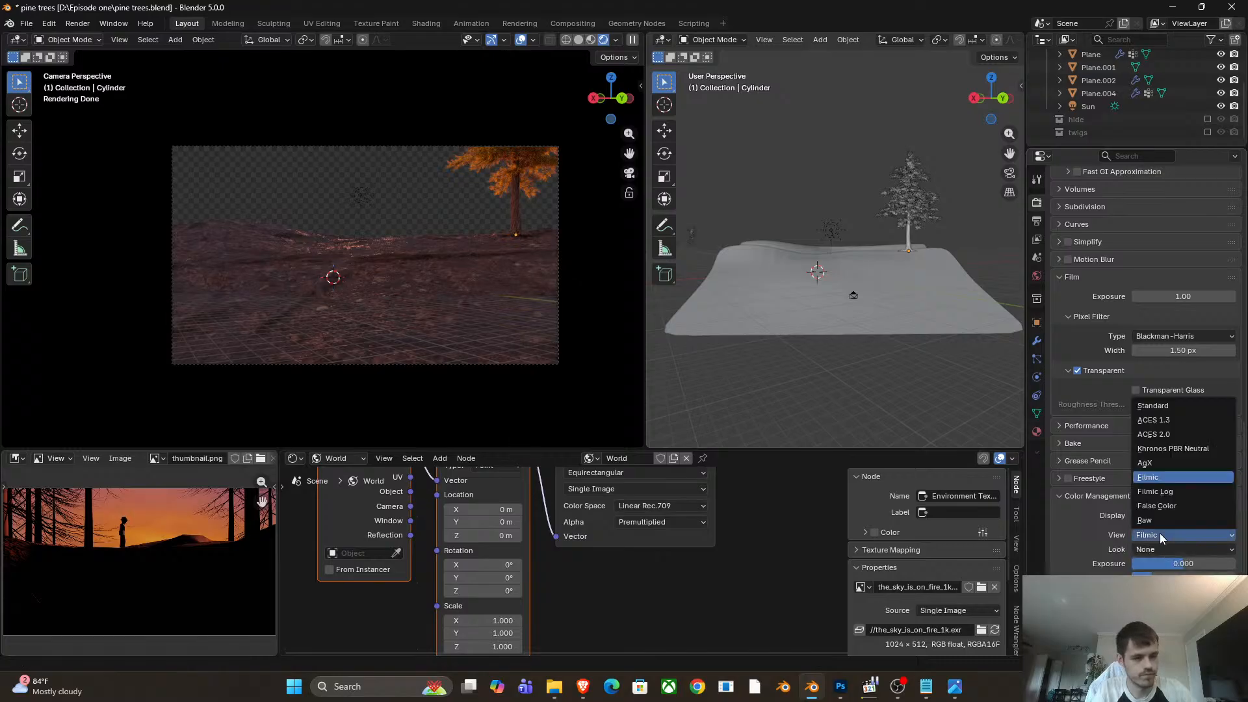
click(1160, 534)
click(1161, 532)
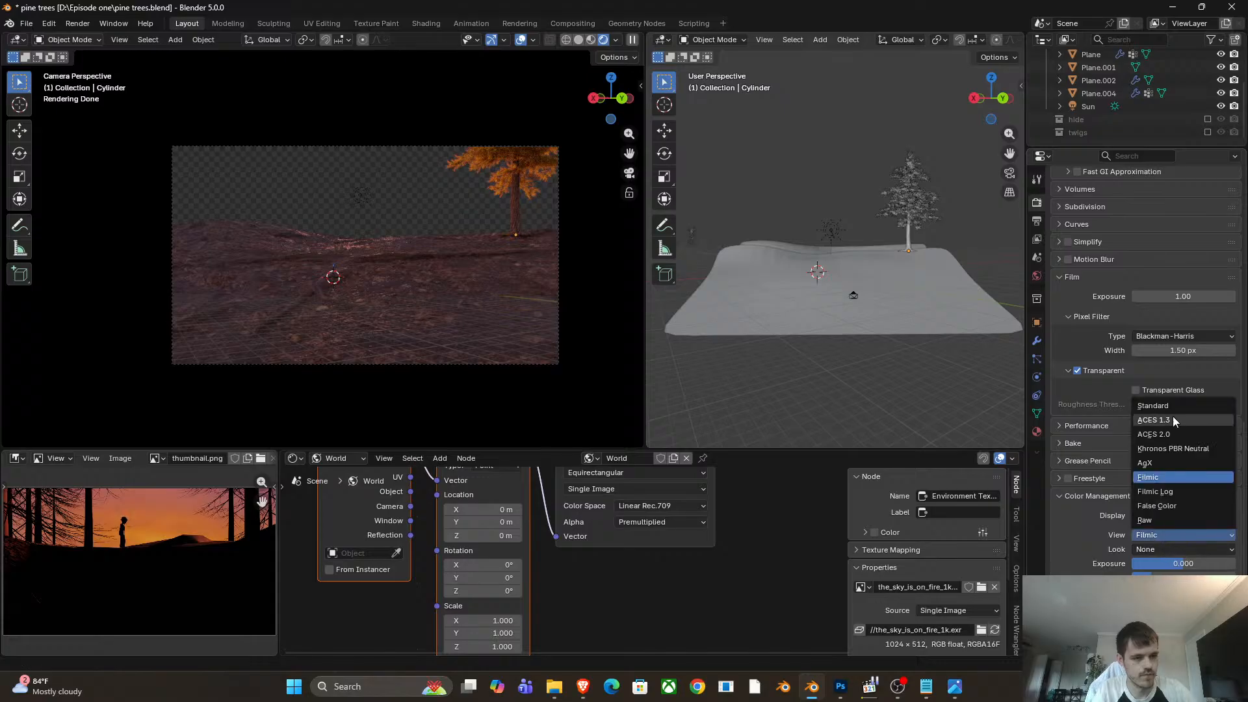
Set the colour management look to Medium High Contrast.
click(1157, 550)
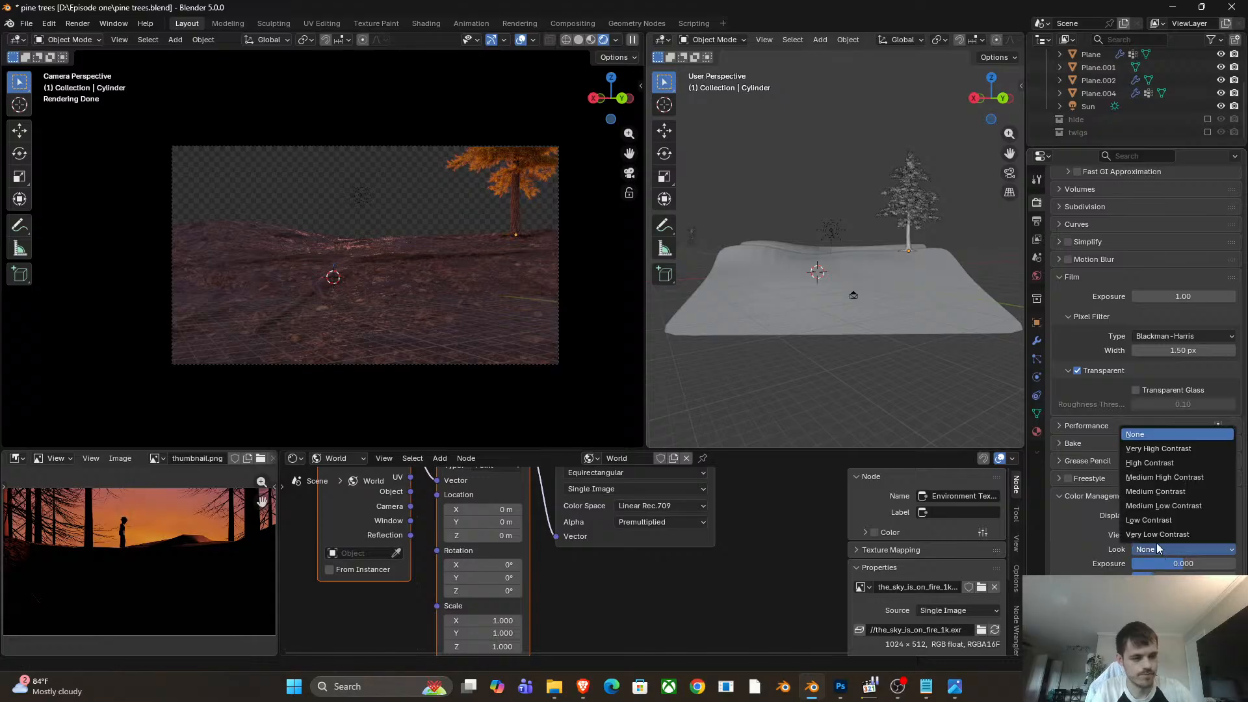
click(1177, 479)
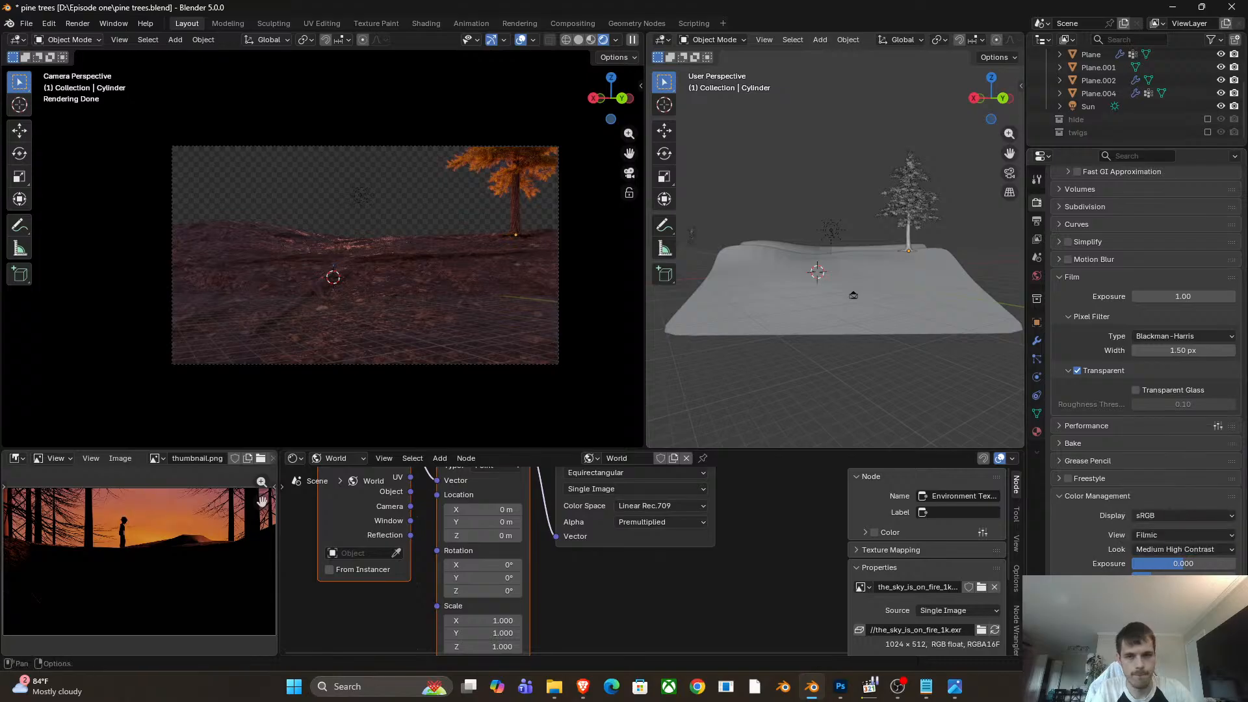
scroll(476, 342, down, 1)
scroll(476, 342, up, 1)
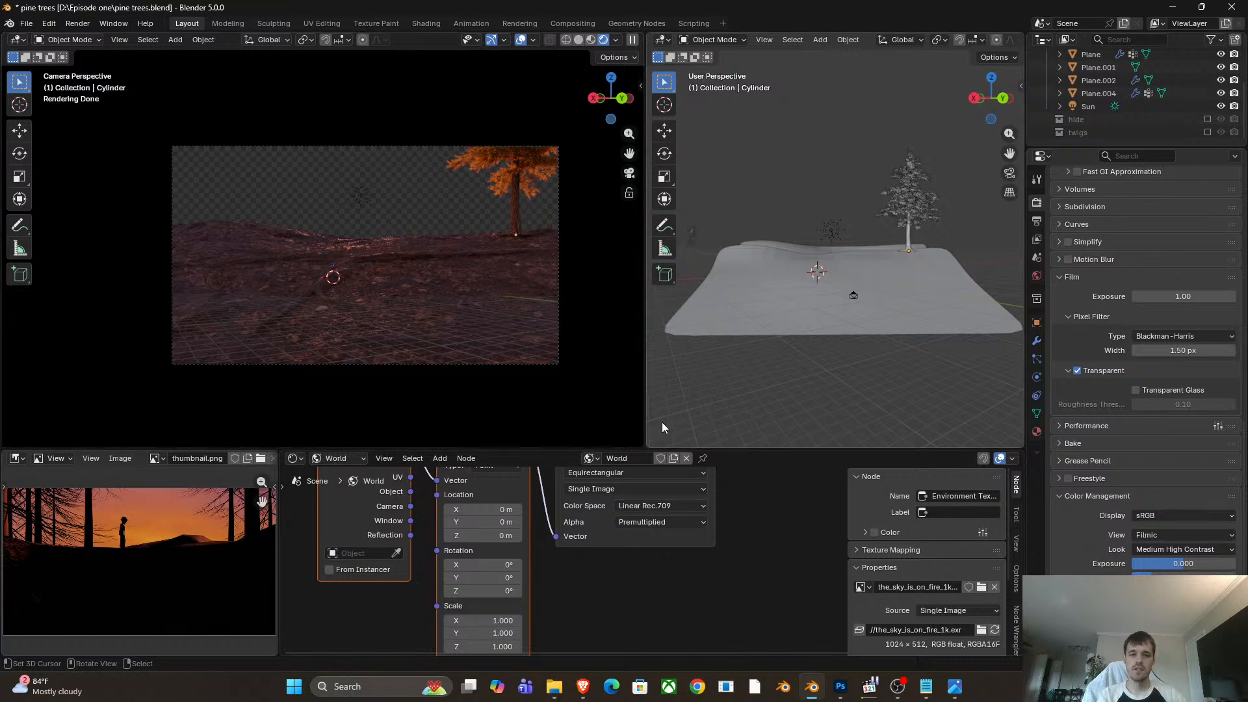
Set the rendered viewport to show compositor results for the Camera view only.
click(296, 459)
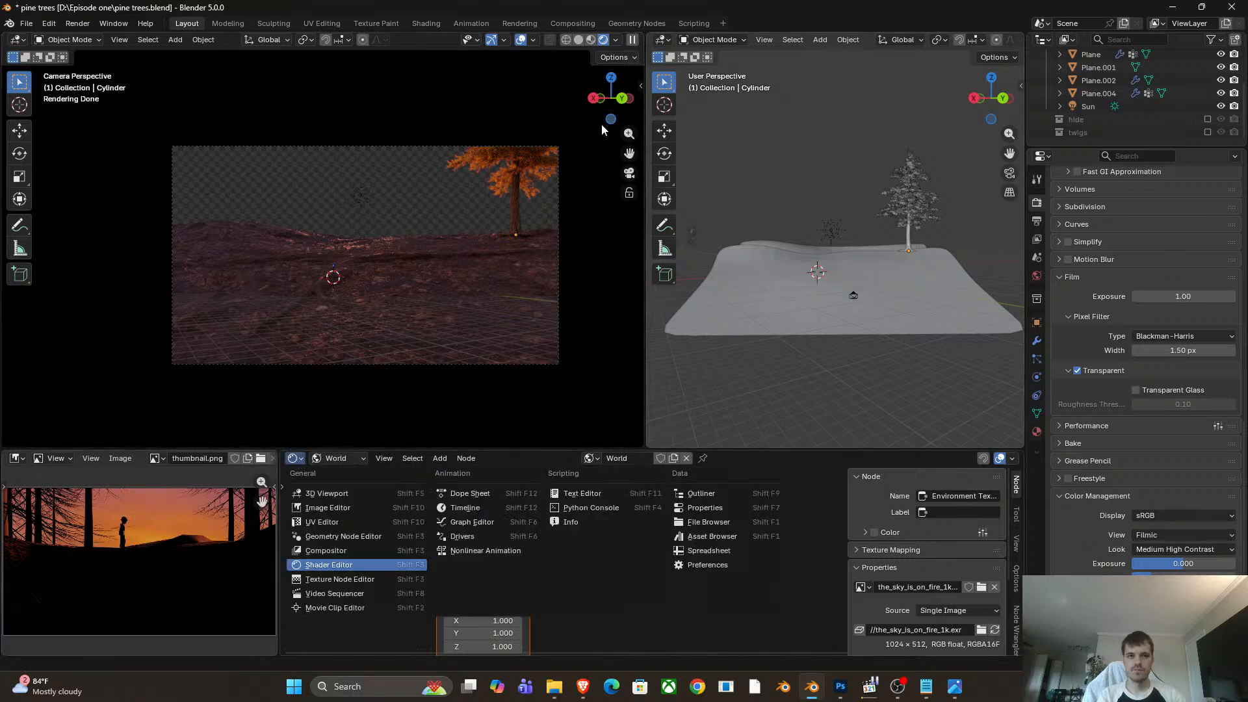
click(617, 40)
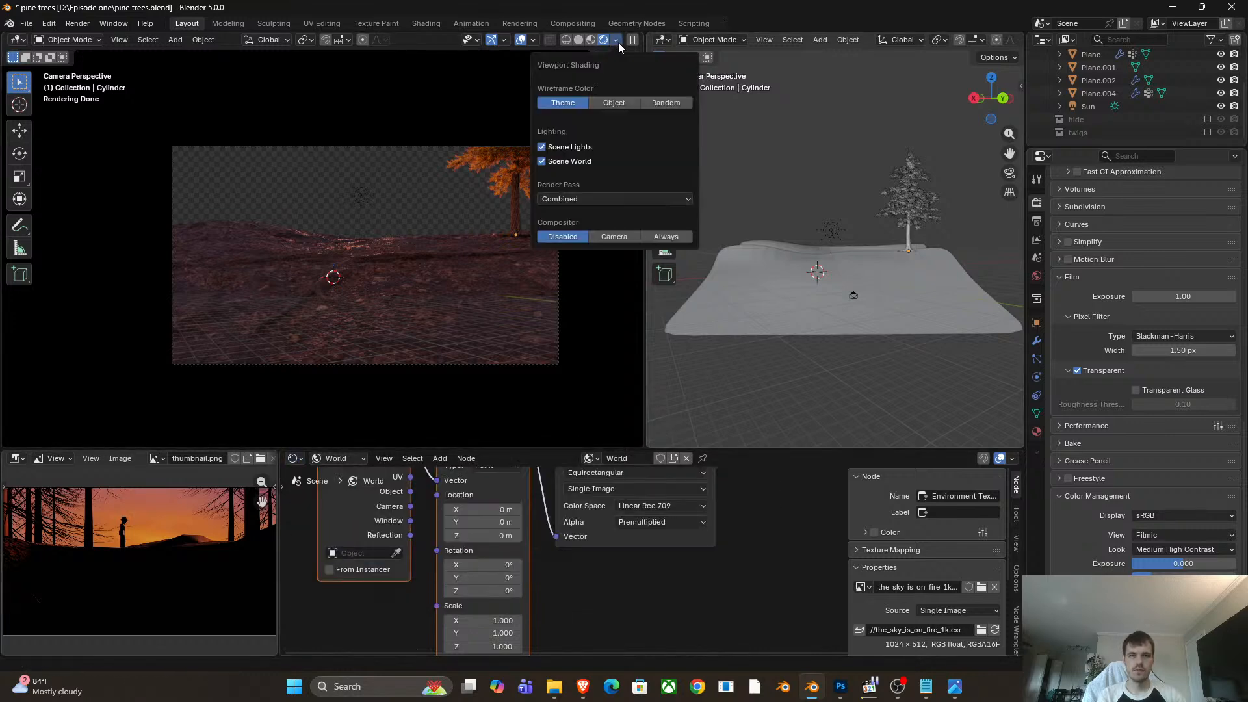
click(608, 237)
Change the world shader editor to the Compositor, enlarge it upwards and create a new compositing node tree.
click(296, 459)
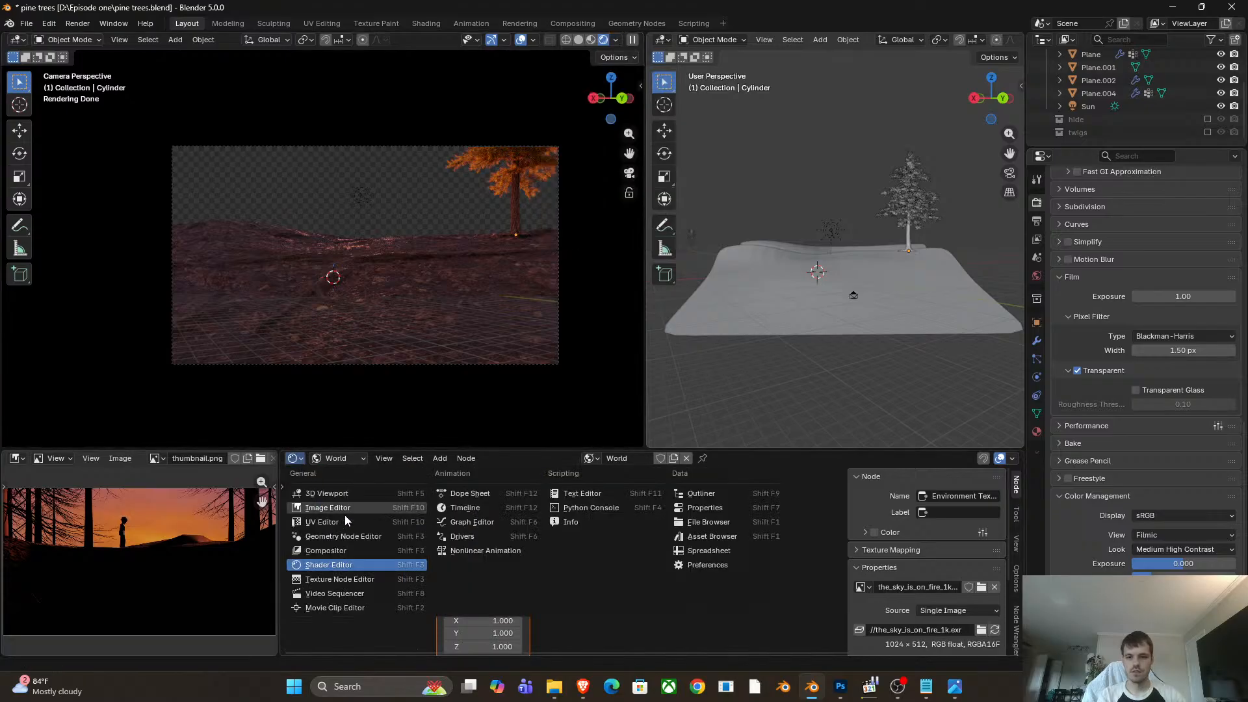
click(347, 550)
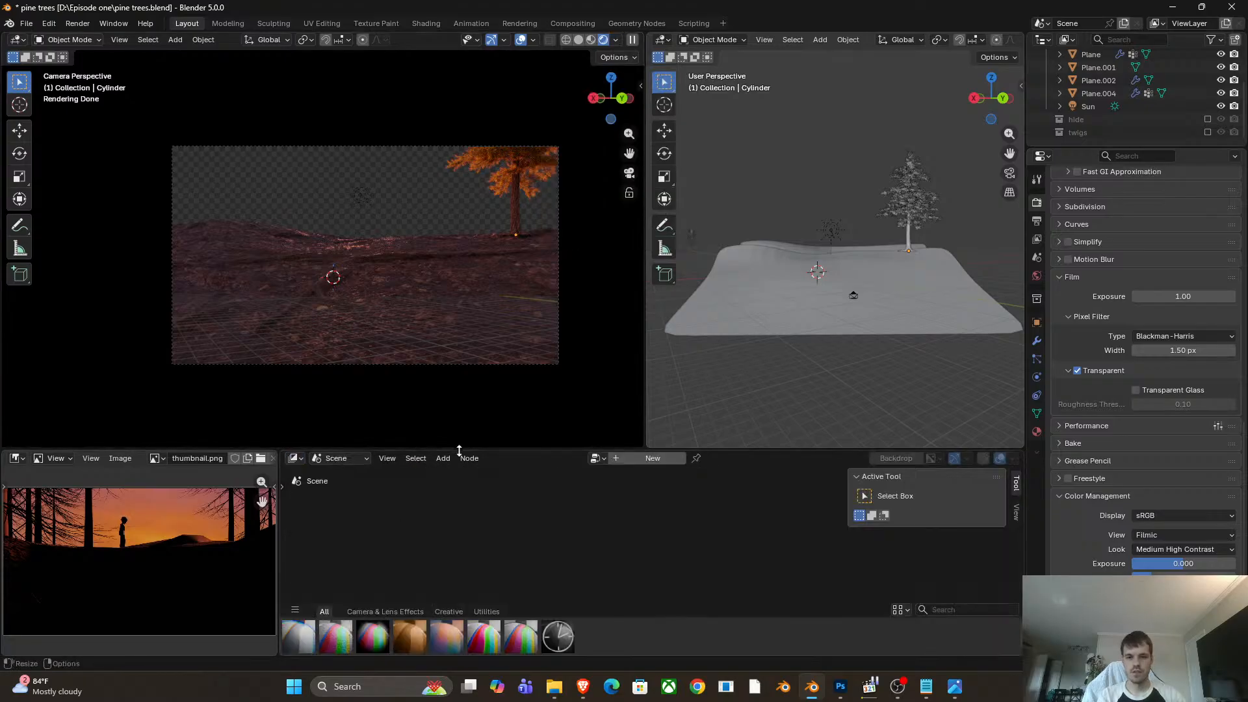
drag(459, 450, 460, 343)
click(640, 351)
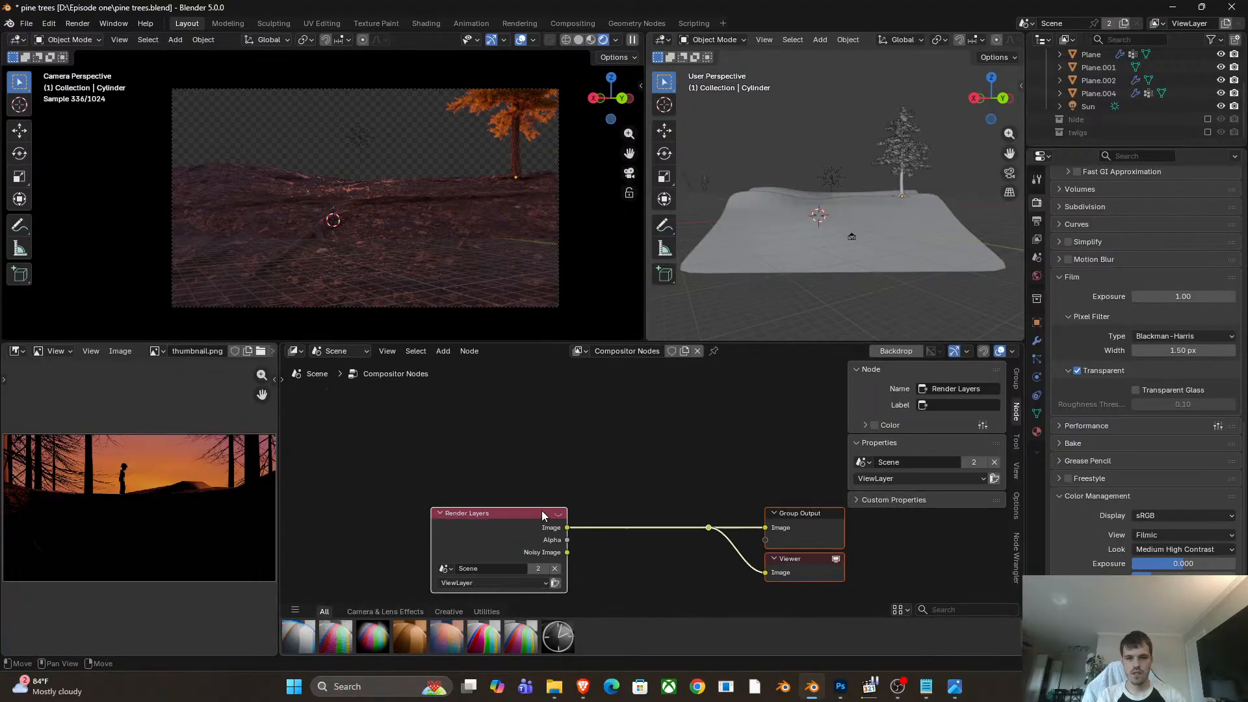
Spread out the Render Layers, Group Output and Viewer nodes to make room between them.
scroll(547, 512, down, 2)
middle_drag(556, 512, 557, 457)
click(473, 460)
drag(473, 460, 310, 437)
drag(768, 501, 770, 550)
drag(778, 464, 832, 455)
drag(781, 555, 863, 552)
mouse_move(552, 489)
middle_down()
mouse_move(585, 486)
mouse_move(546, 467)
middle_up()
Add an RGB Curves node on the link between Render Layers and the output nodes.
key(shift+a)
text(c)
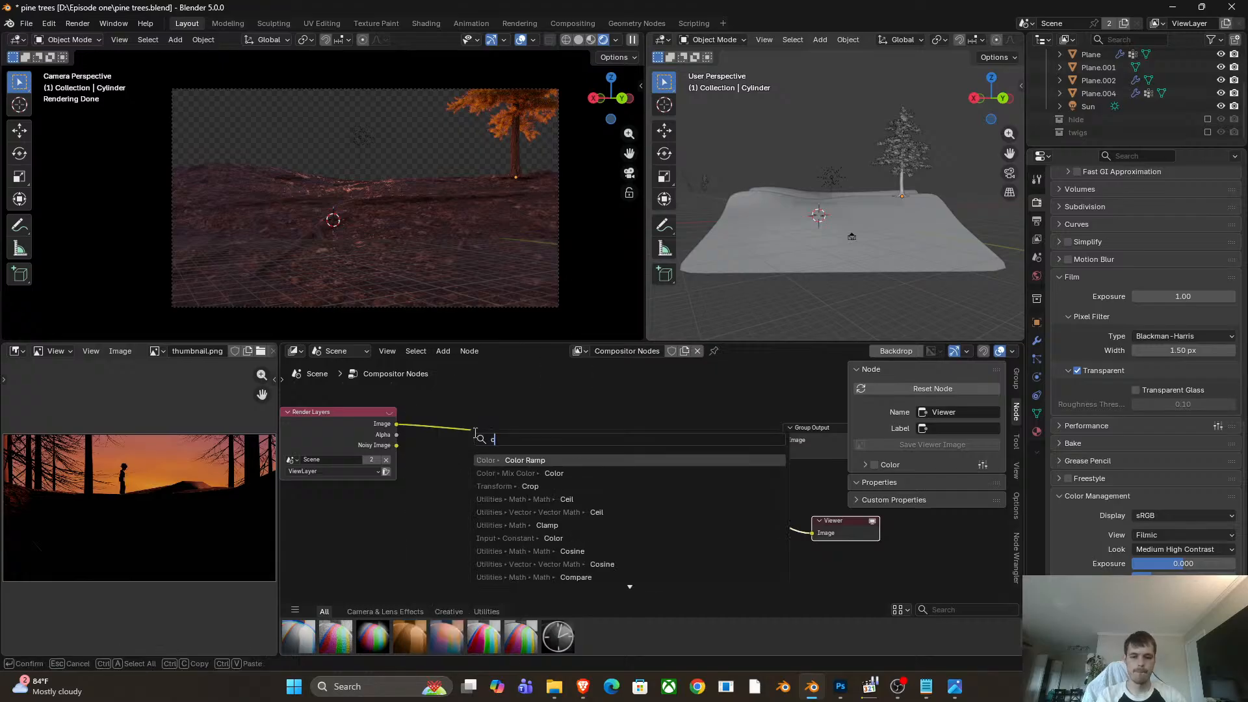
text(u)
click(558, 471)
click(563, 509)
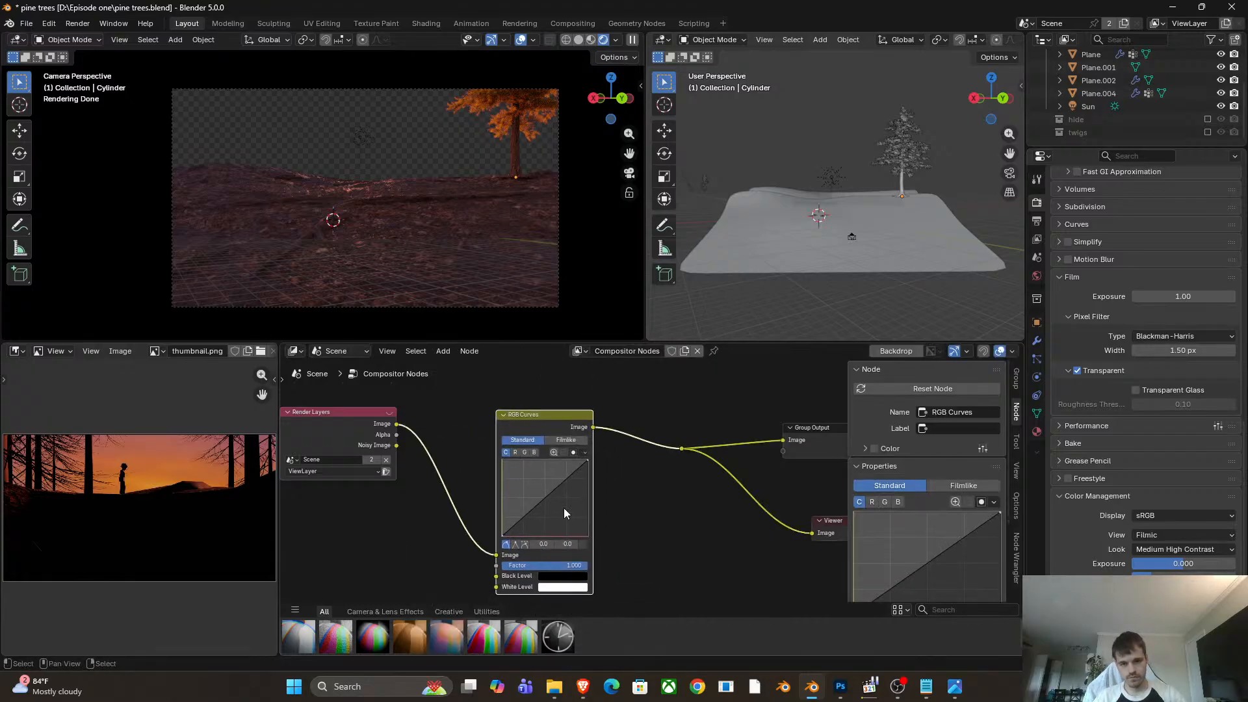
Pull the middle of the combined RGB curve down to about 0.6, 0.3 and hide the camera viewport's overlays.
drag(564, 508, 555, 509)
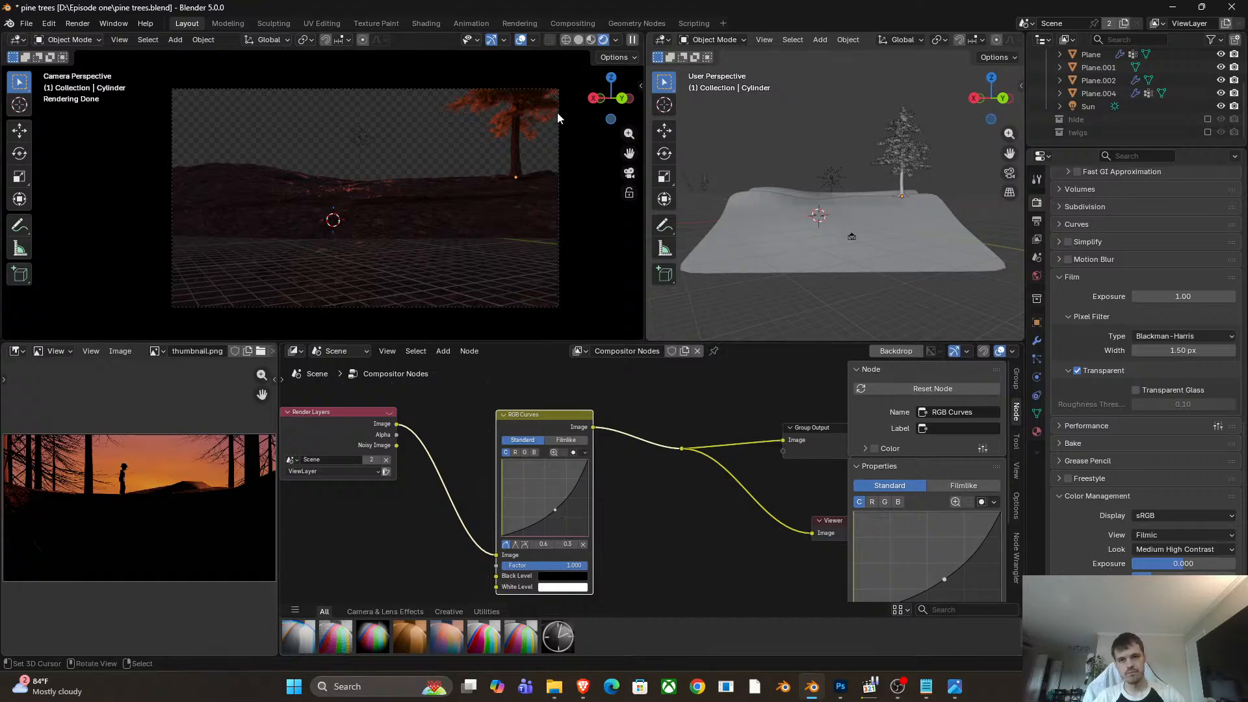
click(523, 41)
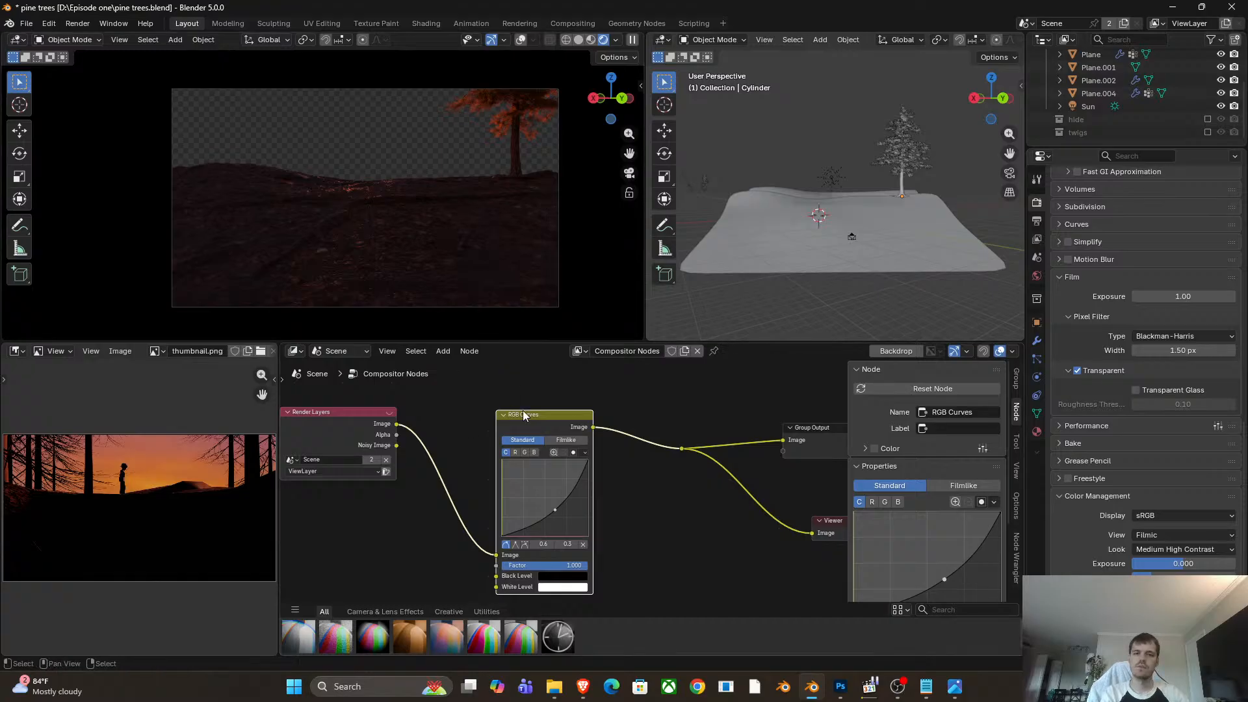
mouse_move(554, 509)
mouse_down()
mouse_move(544, 495)
mouse_move(554, 509)
mouse_up()
Import the sunset-914148 image into the scene as a mesh plane.
key(shift+a)
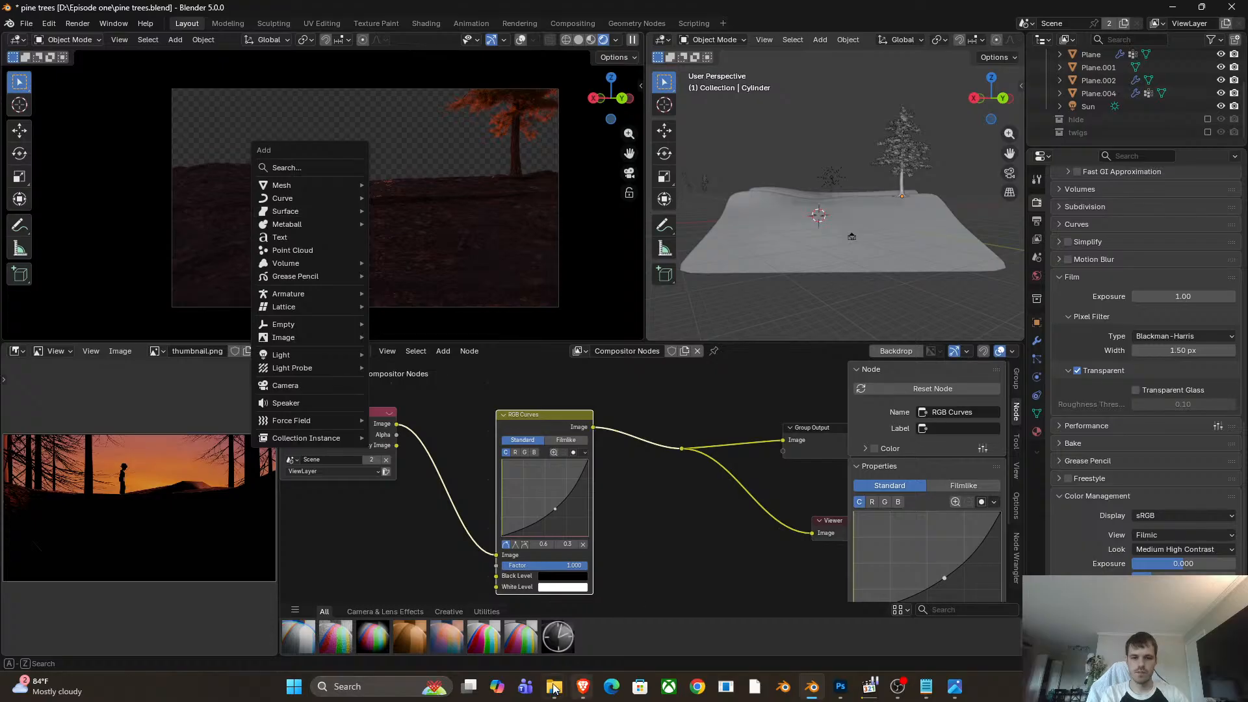
mouse_move(554, 686)
mouse_move(532, 617)
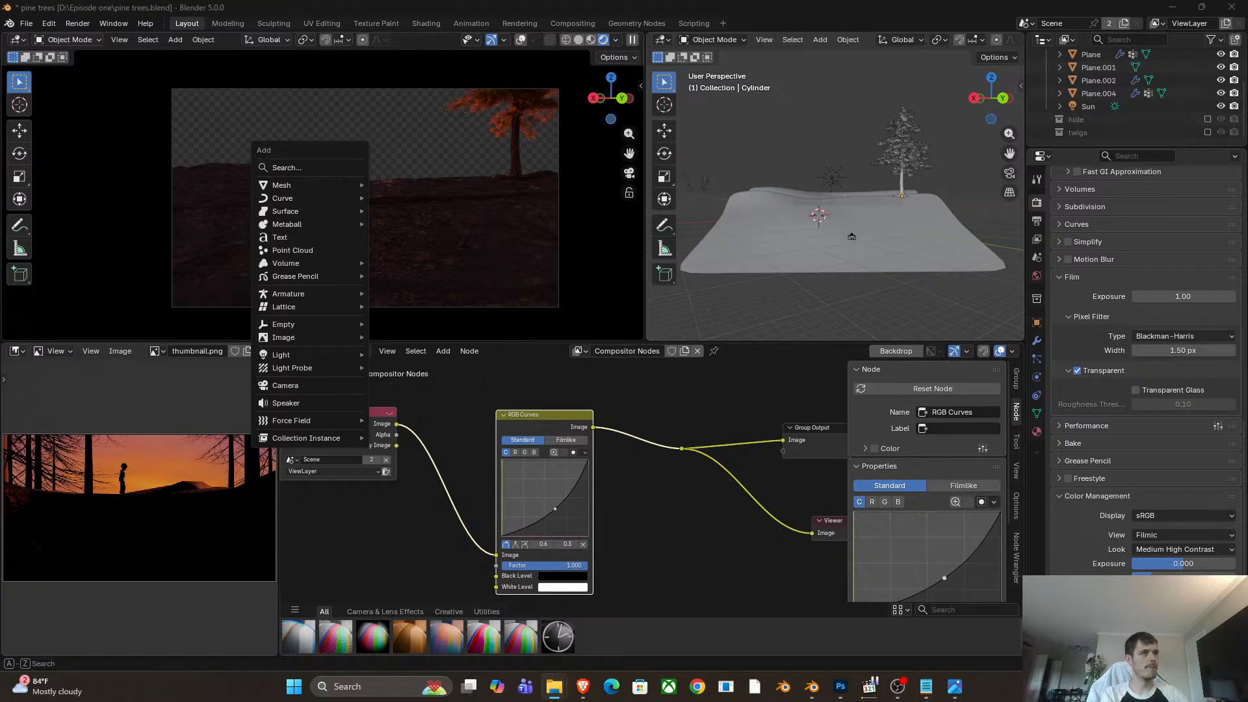
key(alt+Tab)
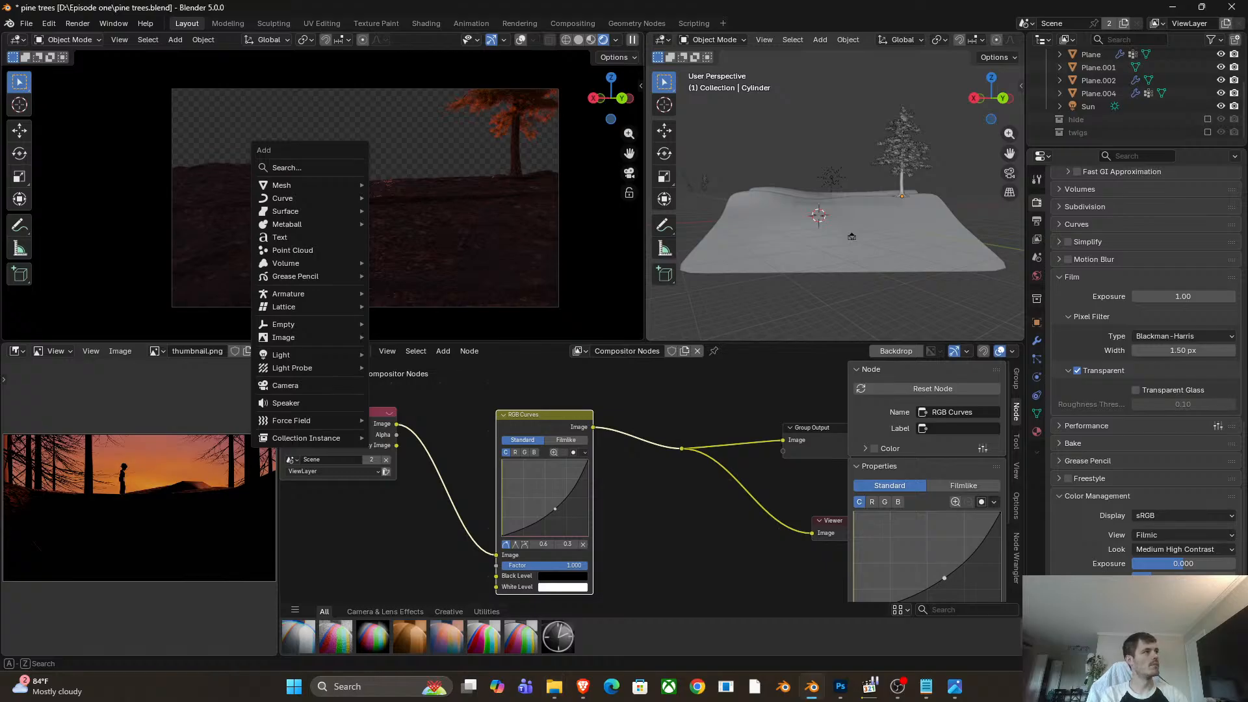
key(alt+Tab)
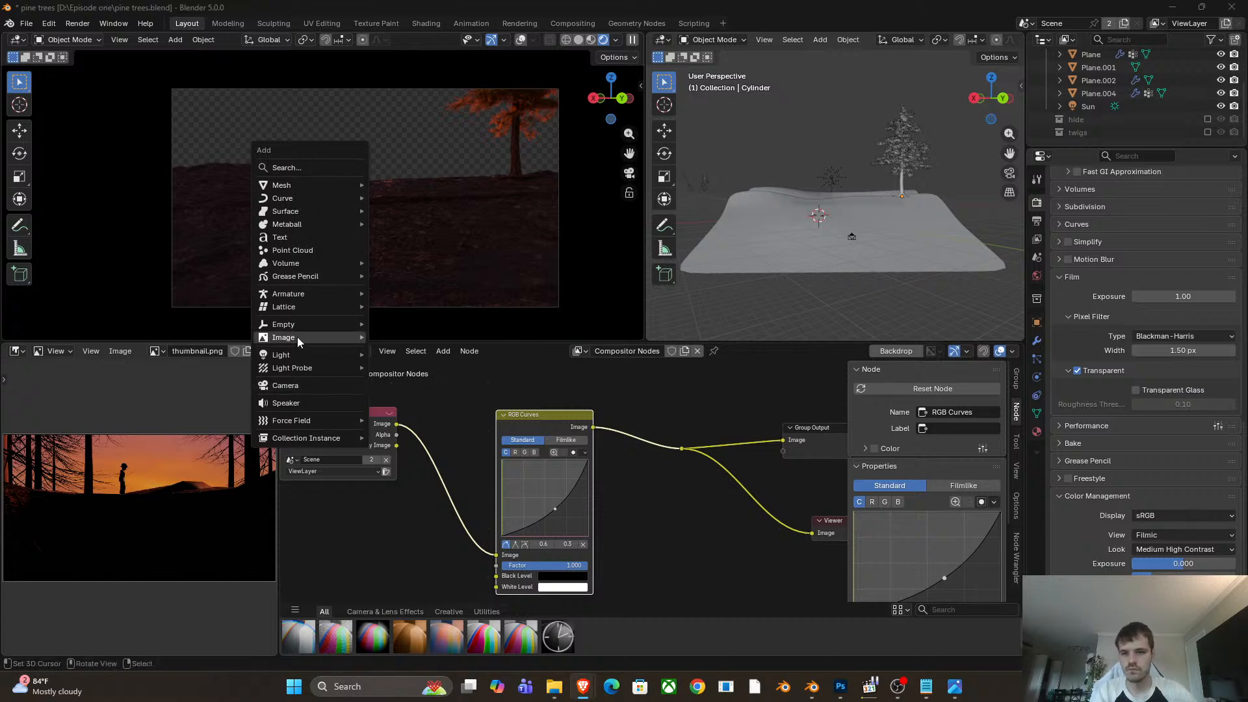
mouse_move(297, 337)
click(425, 363)
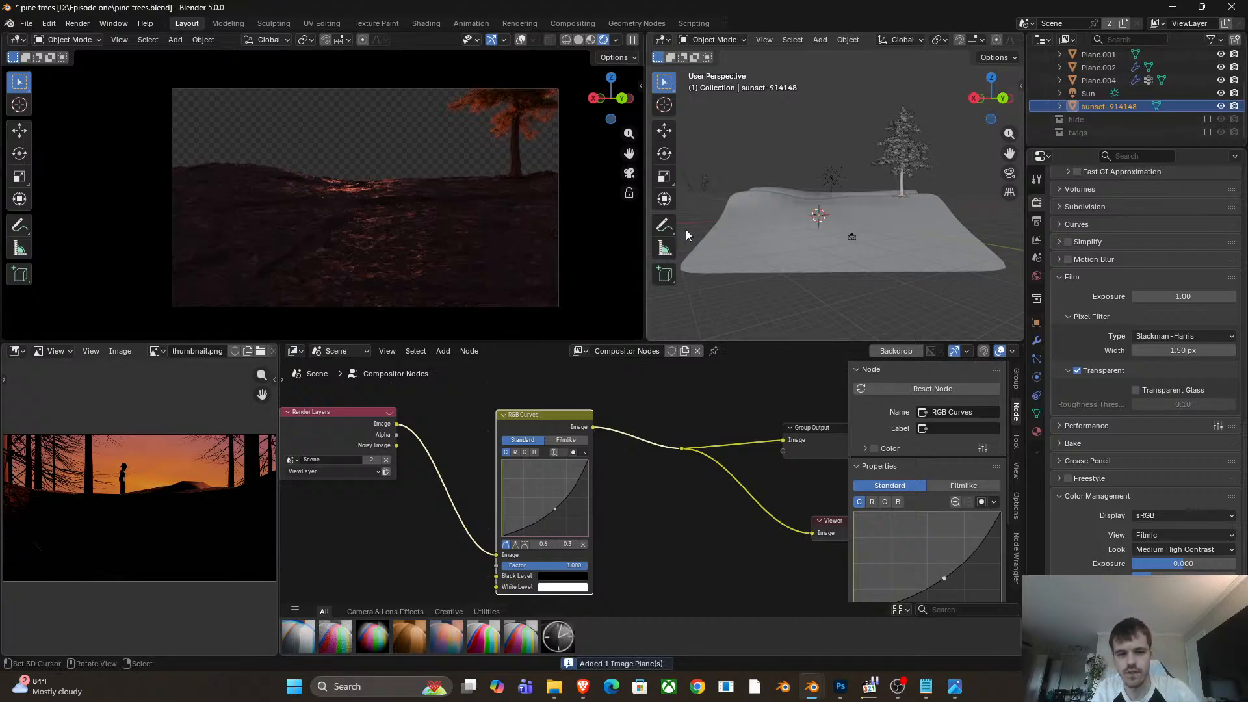
Scale up the sunset image plane and raise it about 28 m above the terrain.
key(s)
click(824, 247)
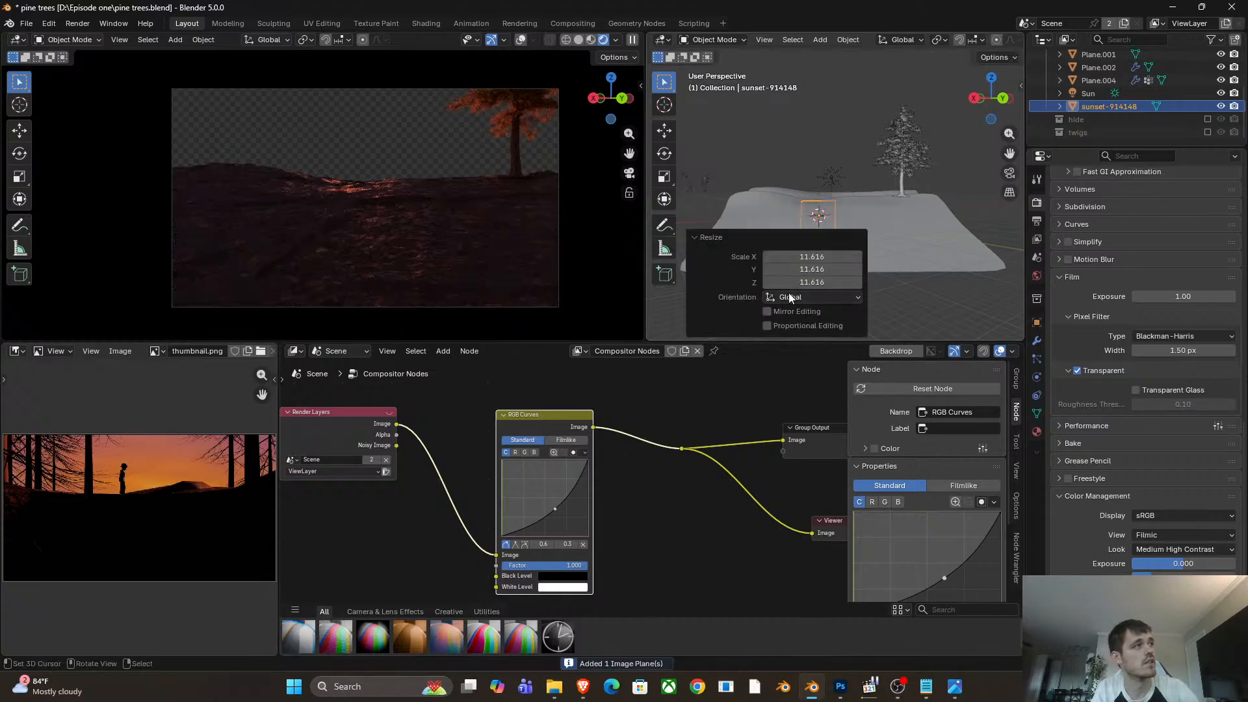
key(g)
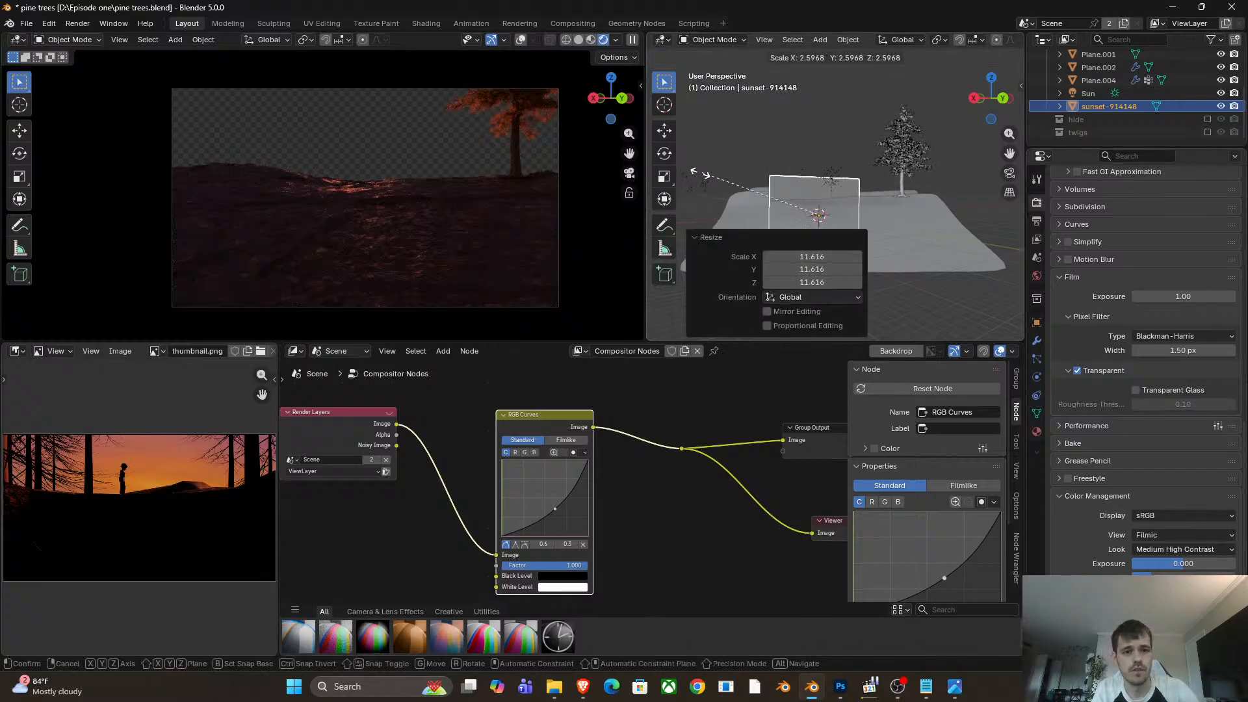
click(813, 165)
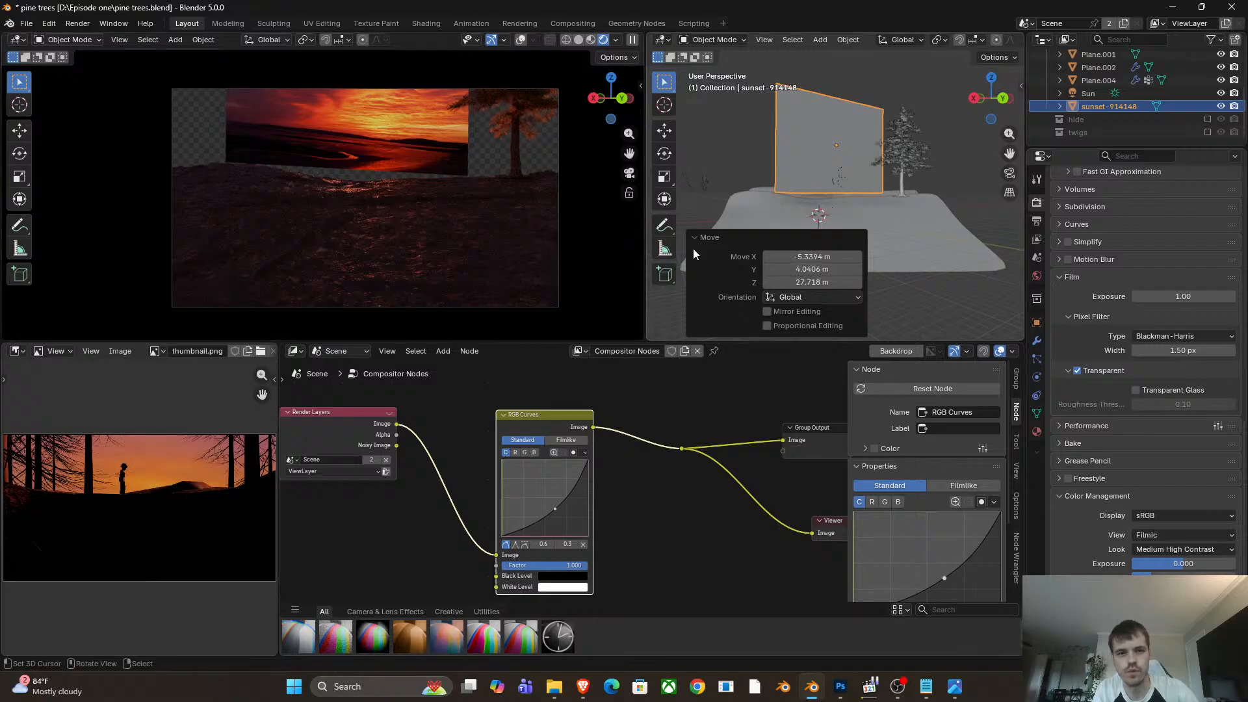
Rotate the sunset plane about -26° around the global Z axis towards the camera and enlarge it.
key(r)
key(z)
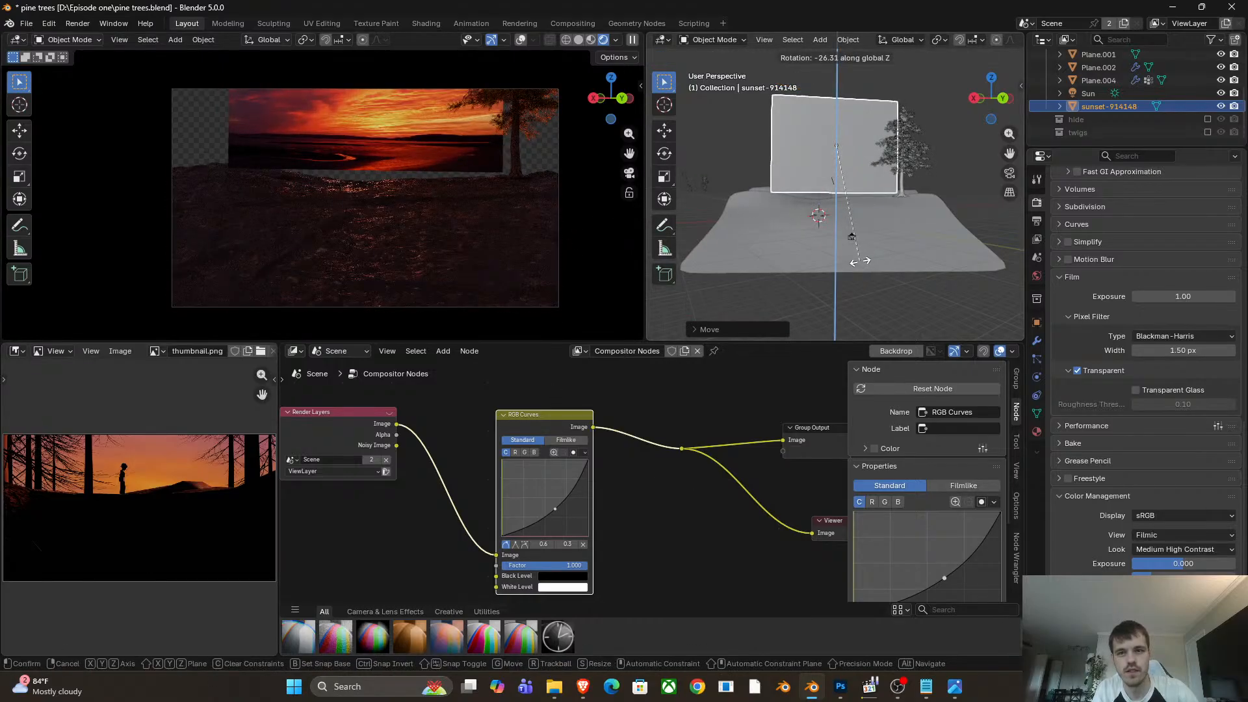
click(861, 261)
key(s)
click(997, 236)
Reposition and enlarge the sunset plane until it covers the whole sky in the camera view.
key(g)
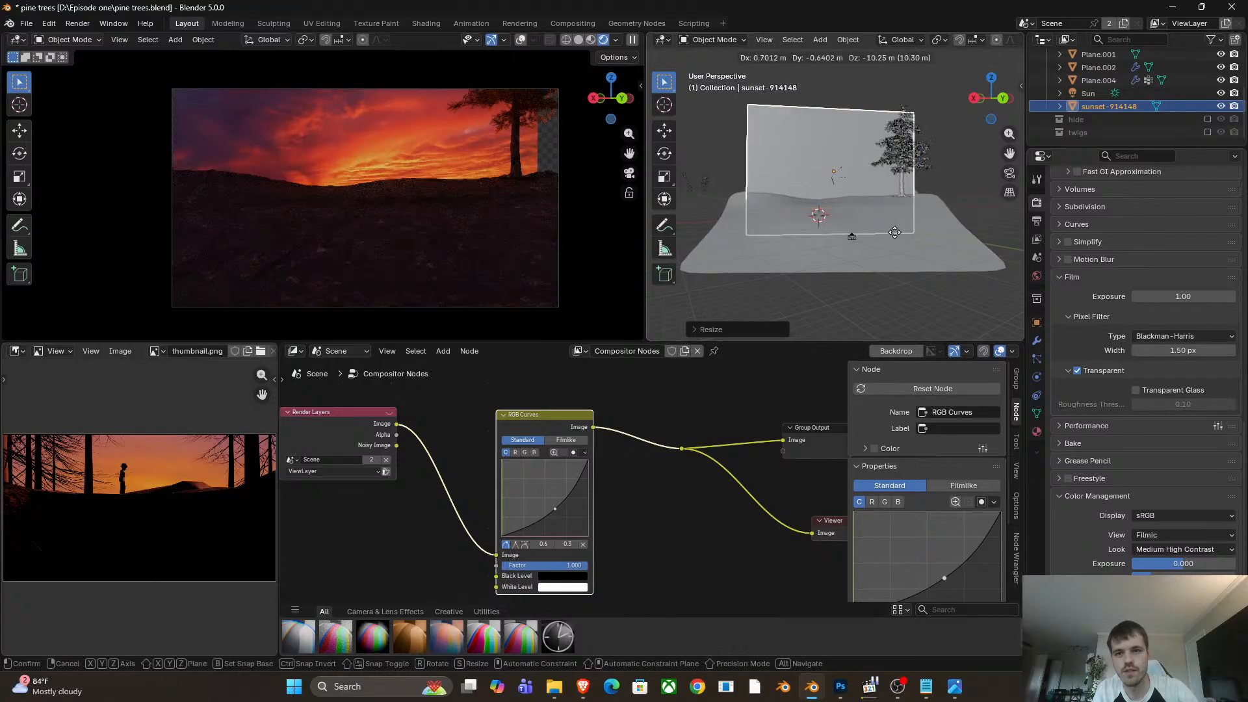
click(895, 222)
key(s)
click(967, 236)
scroll(887, 205, down, 4)
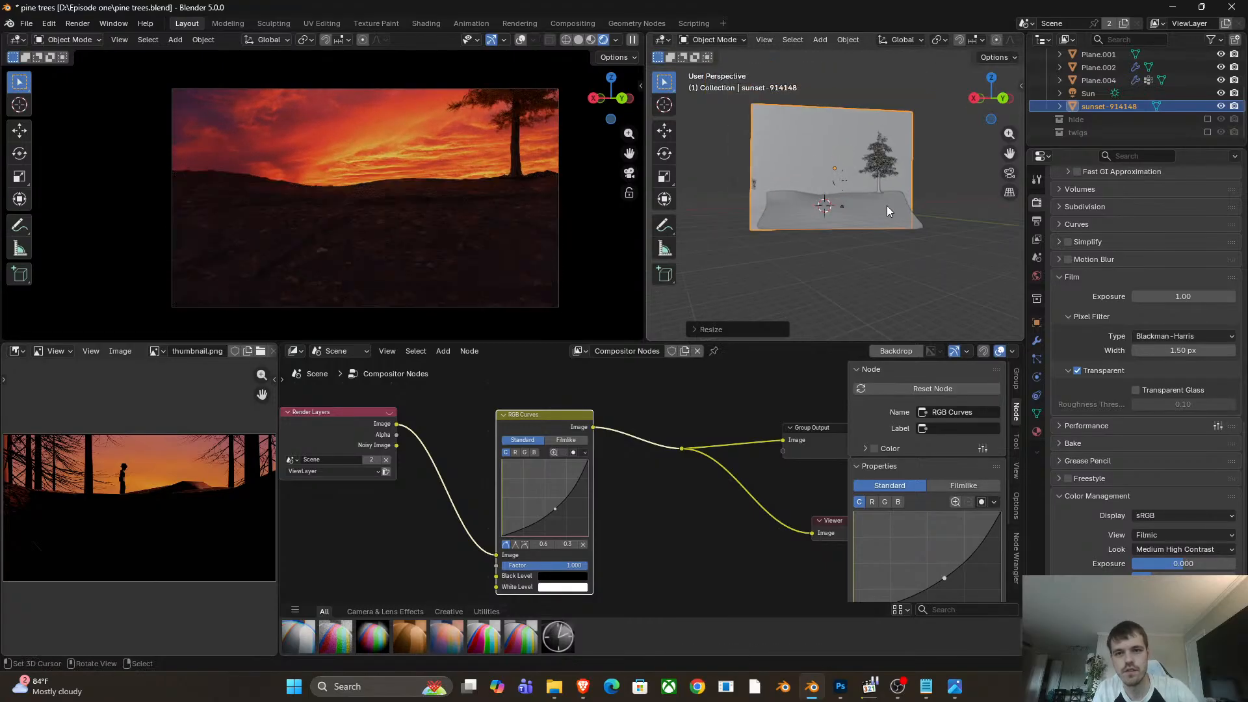
key(g)
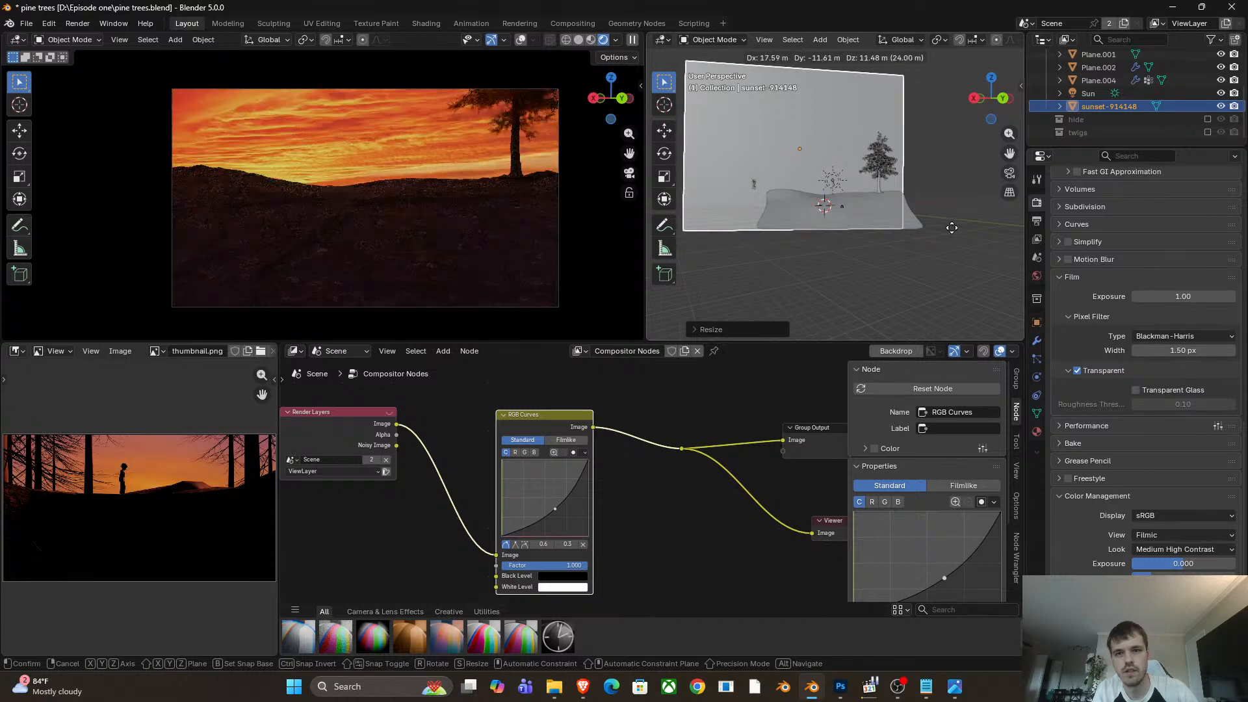
click(964, 226)
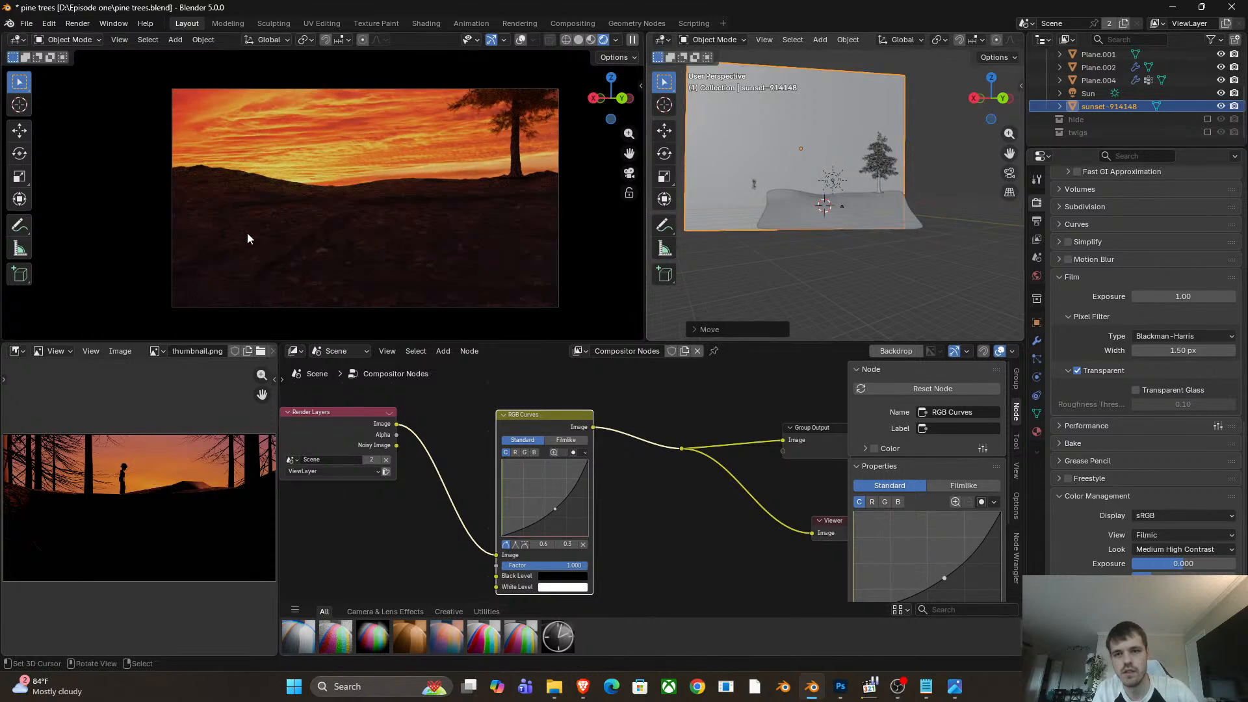
Move the sunset plane about 95 m farther behind the terrain and enlarge it to fill the sky in the camera view.
scroll(345, 121, up, 3)
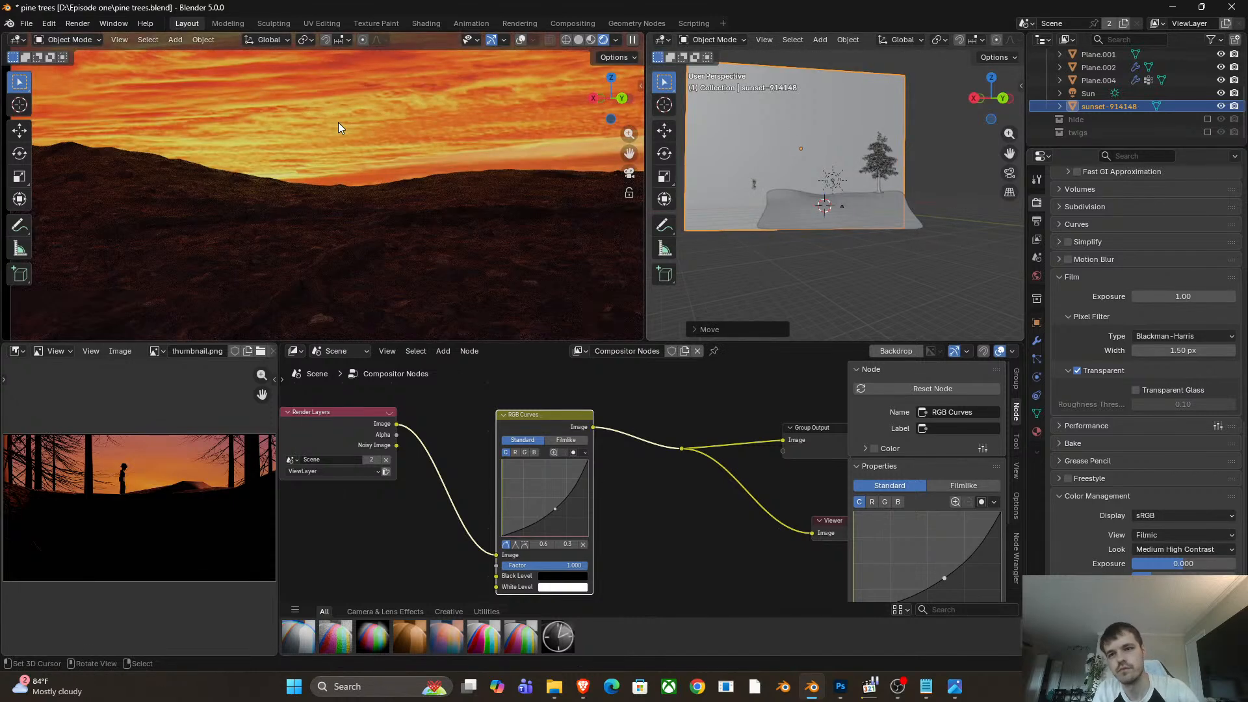
scroll(351, 143, down, 3)
middle_drag(836, 199, 801, 222)
key(g)
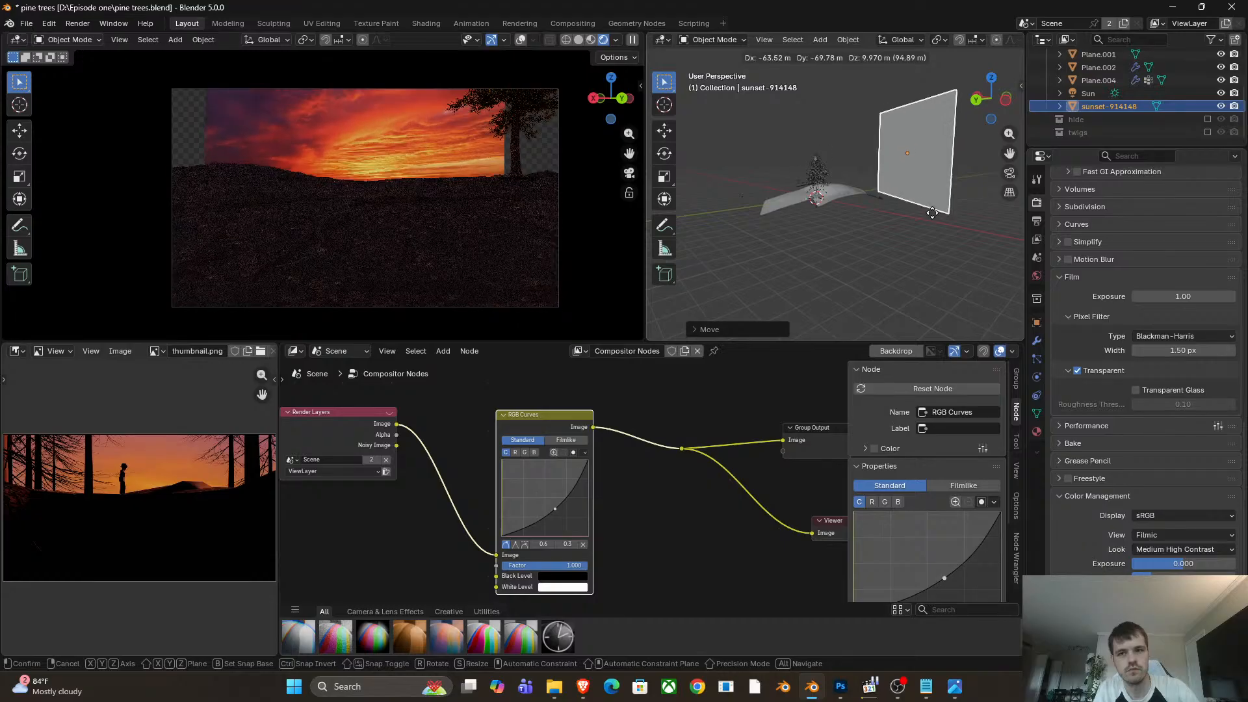
click(932, 217)
key(s)
click(929, 276)
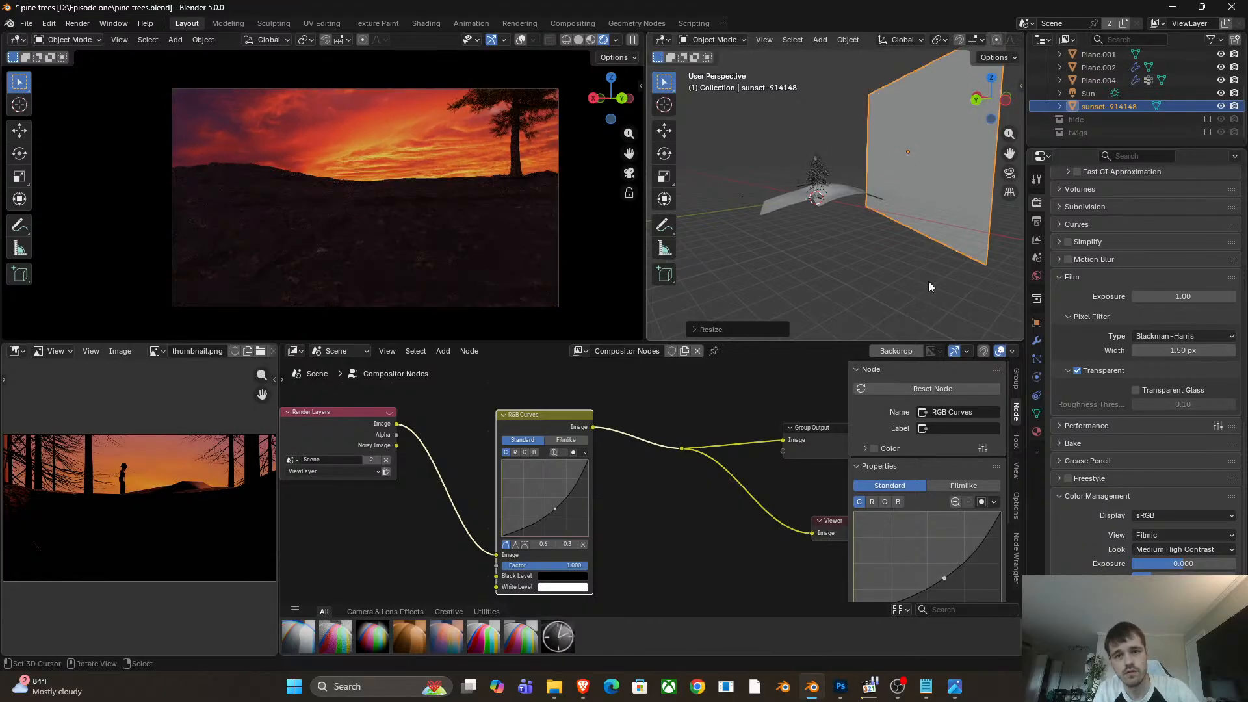
key(g)
click(927, 264)
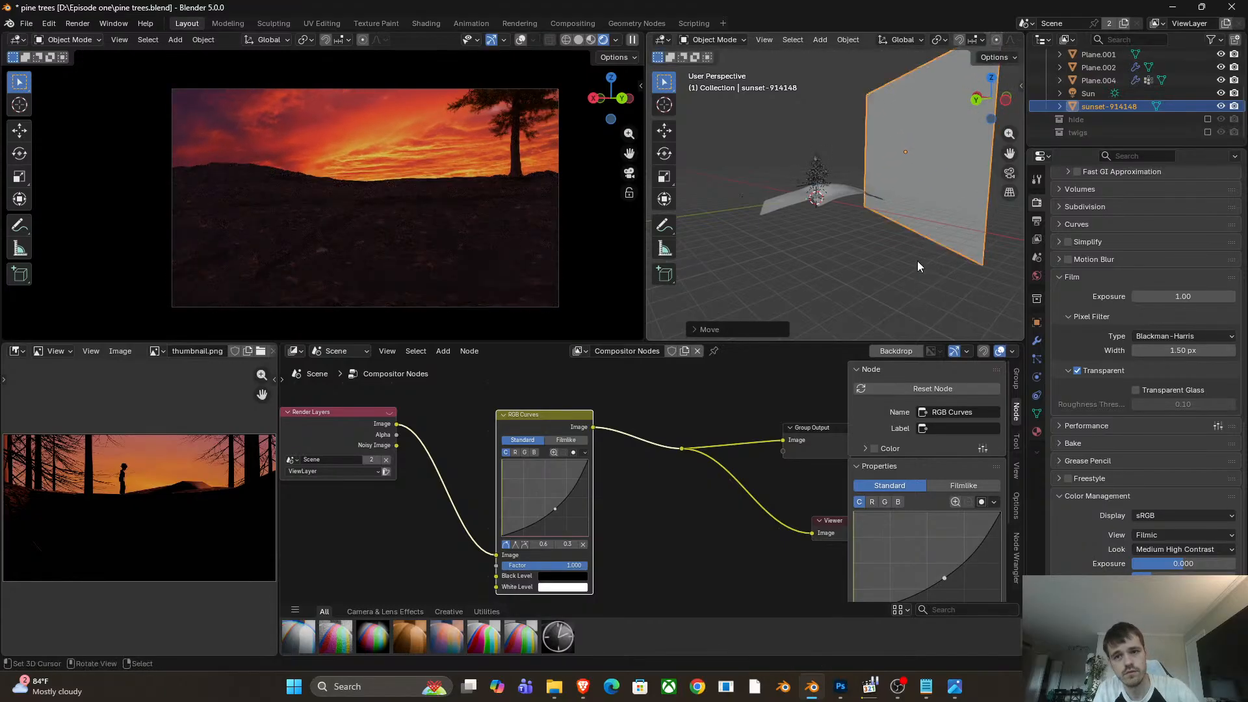
Show the World shader nodes and spread out the Texture Coordinate, Mapping, environment texture, Background and World Output nodes.
scroll(594, 519, down, 2)
click(295, 351)
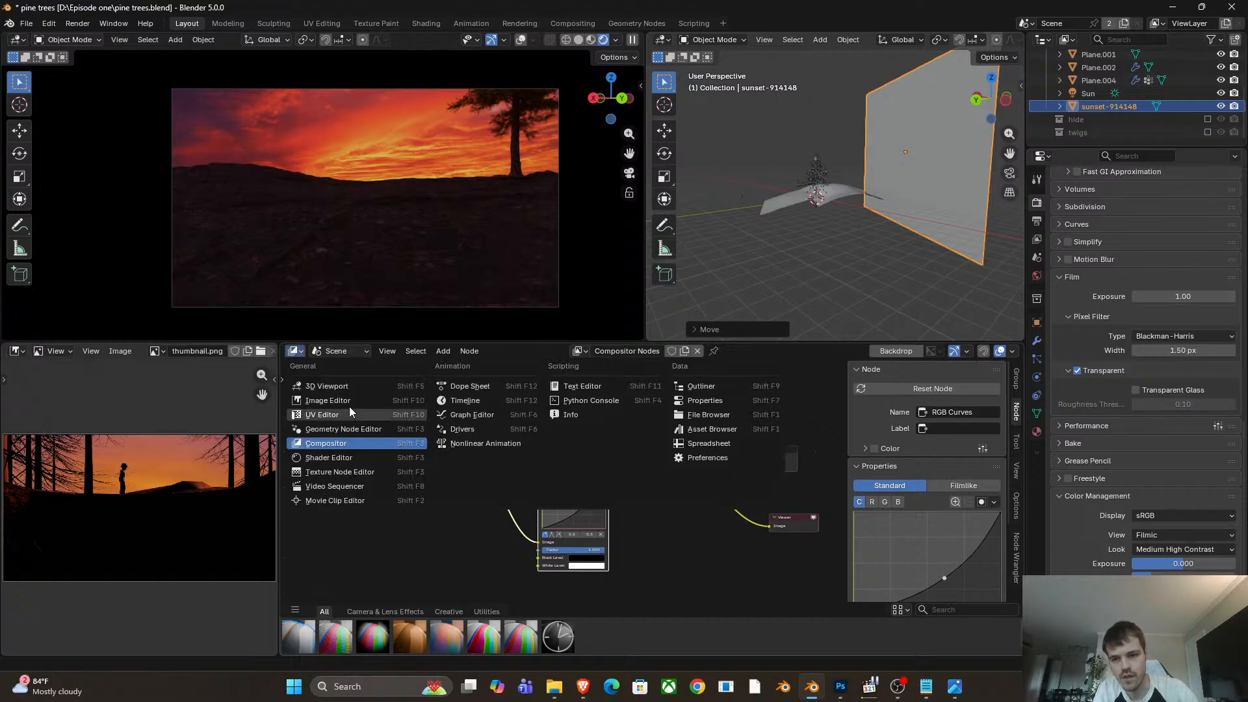
click(342, 457)
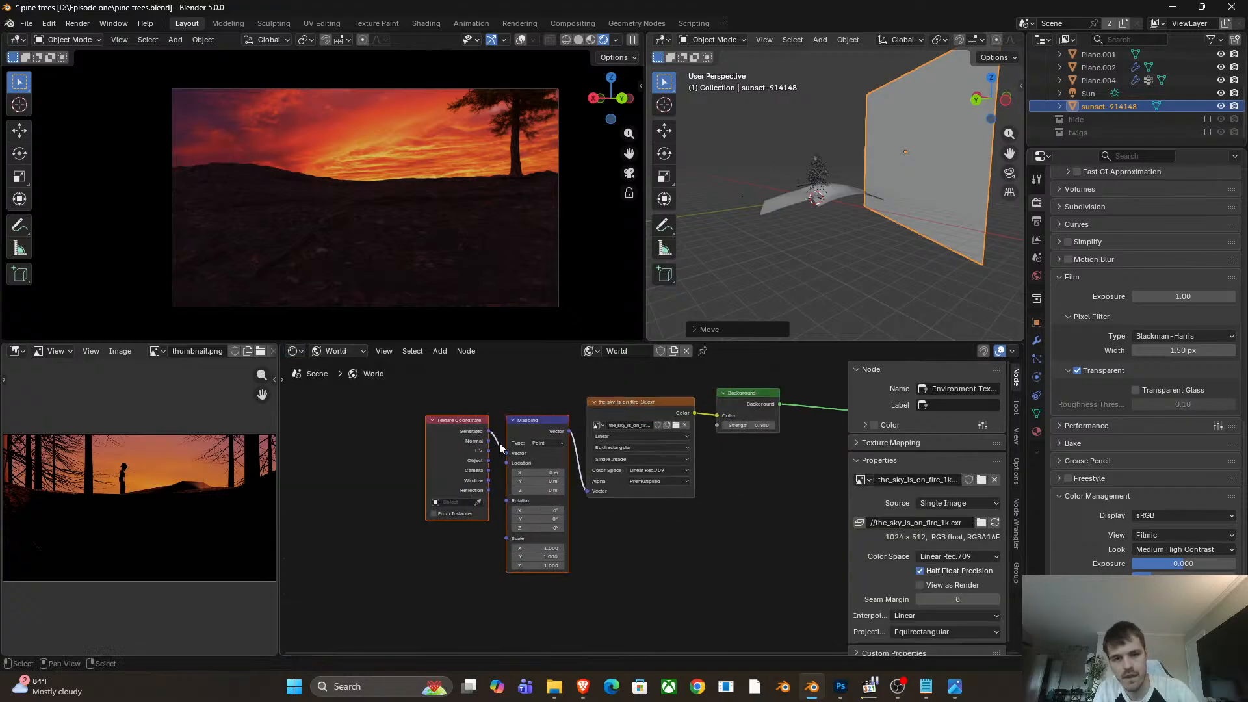
drag(461, 427, 324, 455)
drag(527, 423, 447, 476)
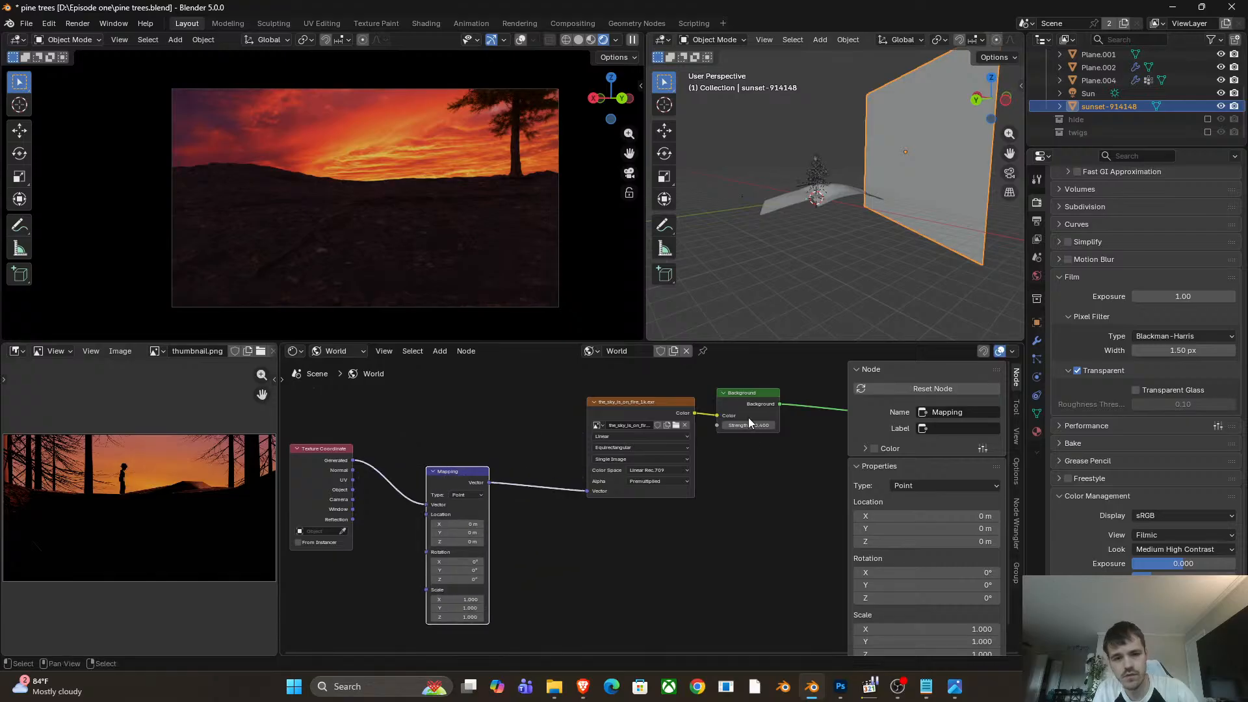
middle_drag(745, 463, 583, 473)
scroll(583, 473, down, 2)
scroll(584, 474, down, 1)
drag(727, 417, 791, 420)
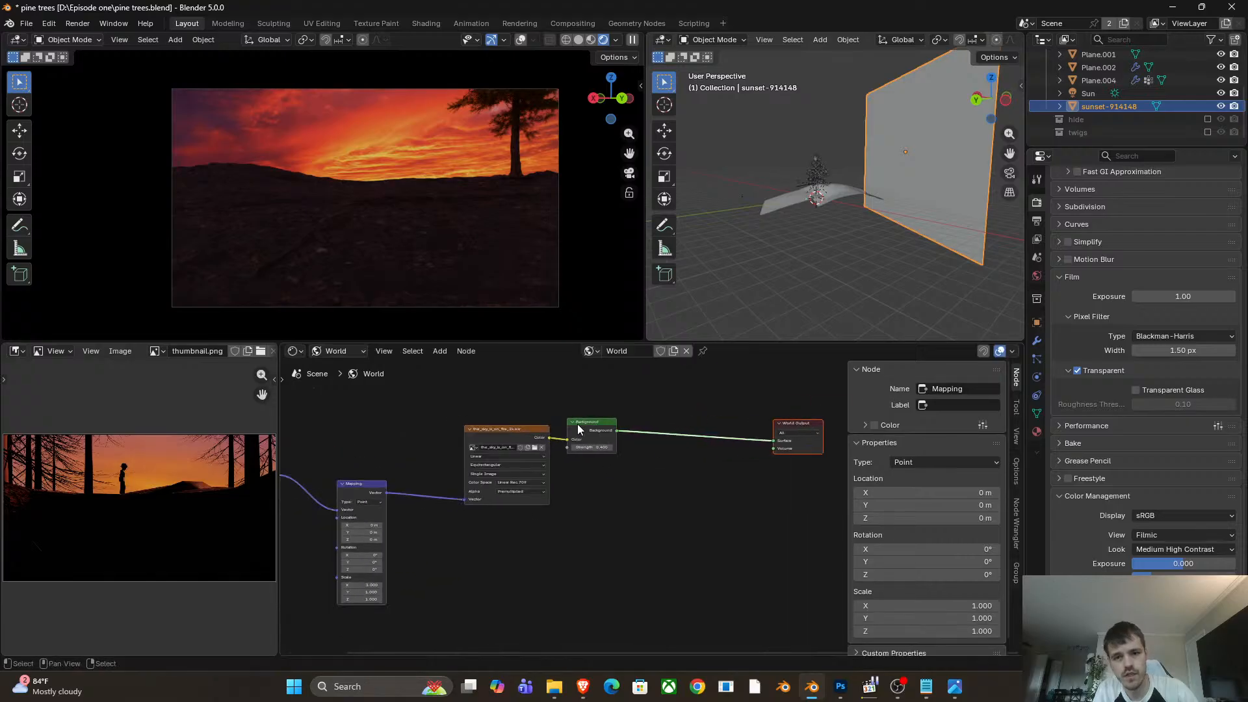
drag(577, 424, 667, 419)
drag(531, 432, 573, 424)
middle_drag(572, 506, 654, 492)
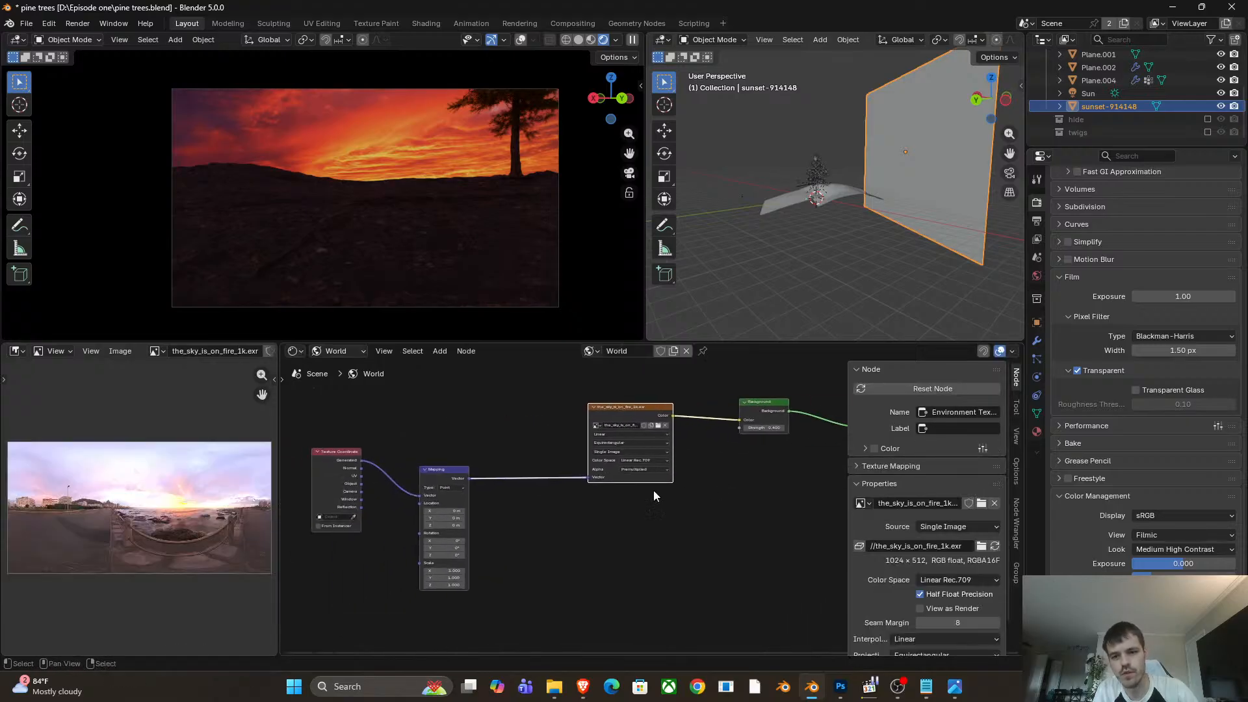
Switch to the sunset plane's material nodes and spread out the image texture, Principled BSDF and Material Output nodes.
click(345, 351)
click(356, 384)
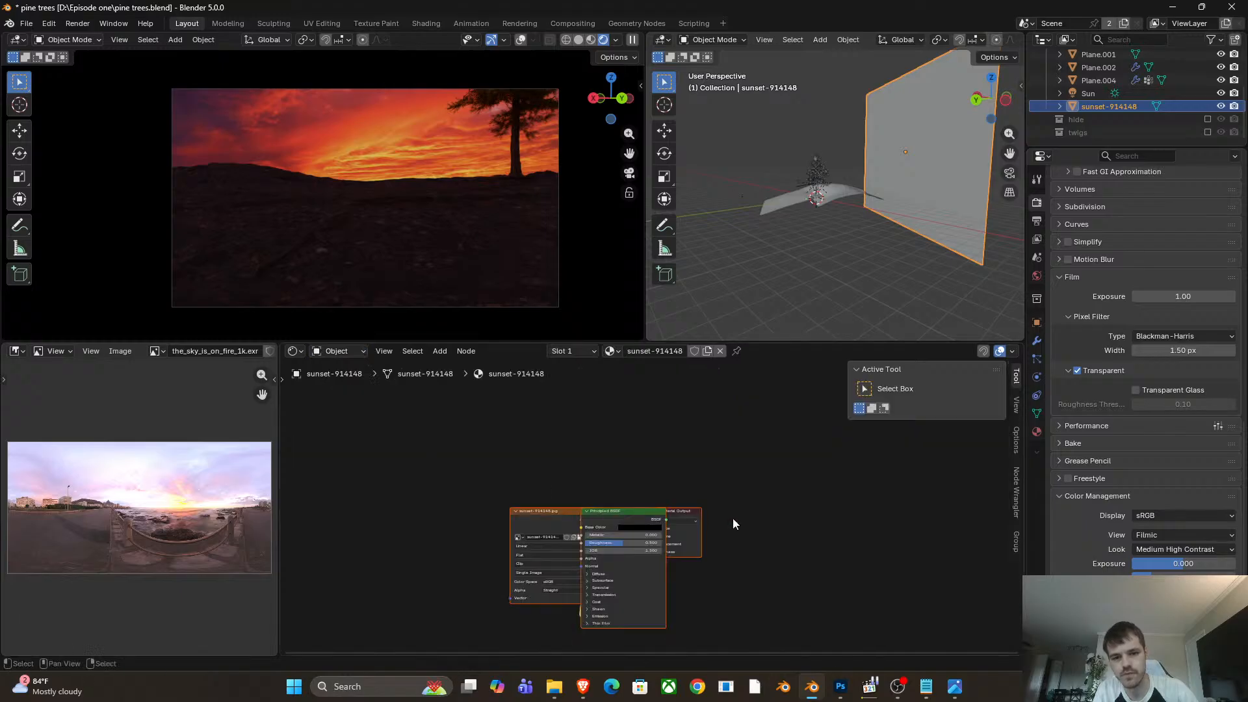
drag(529, 516, 374, 519)
click(603, 514)
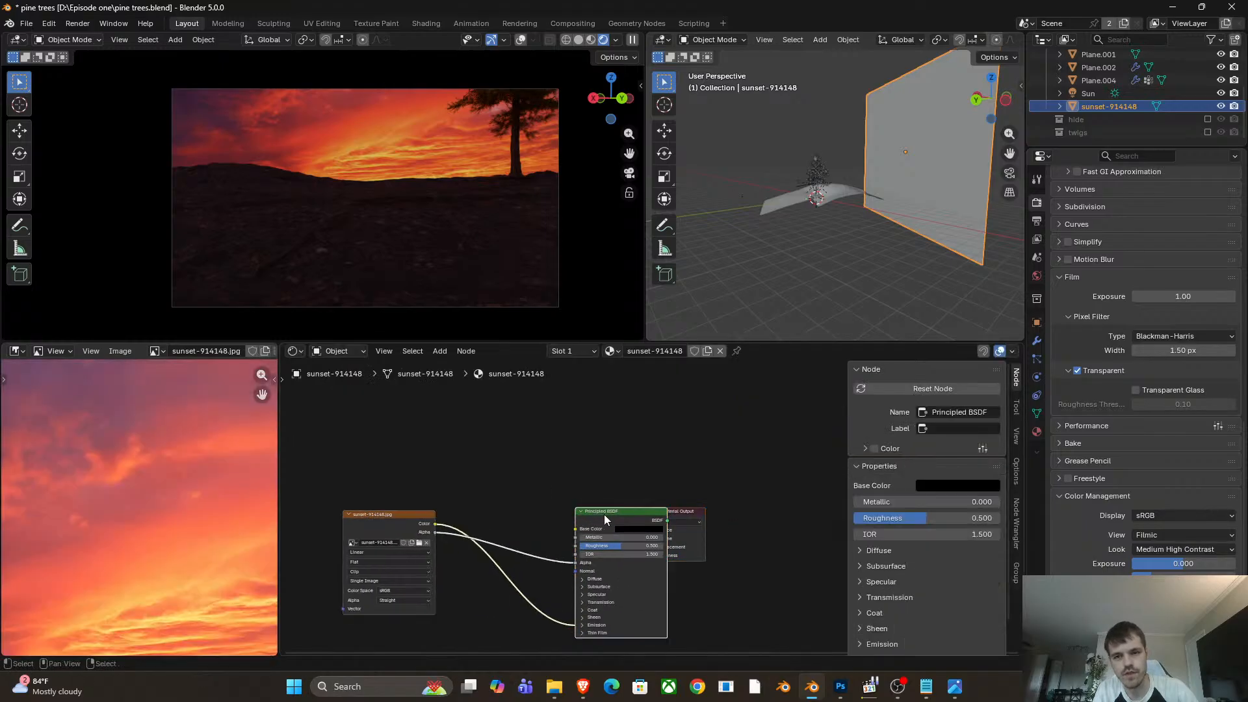
drag(605, 515, 470, 518)
drag(686, 512, 802, 506)
drag(478, 516, 650, 517)
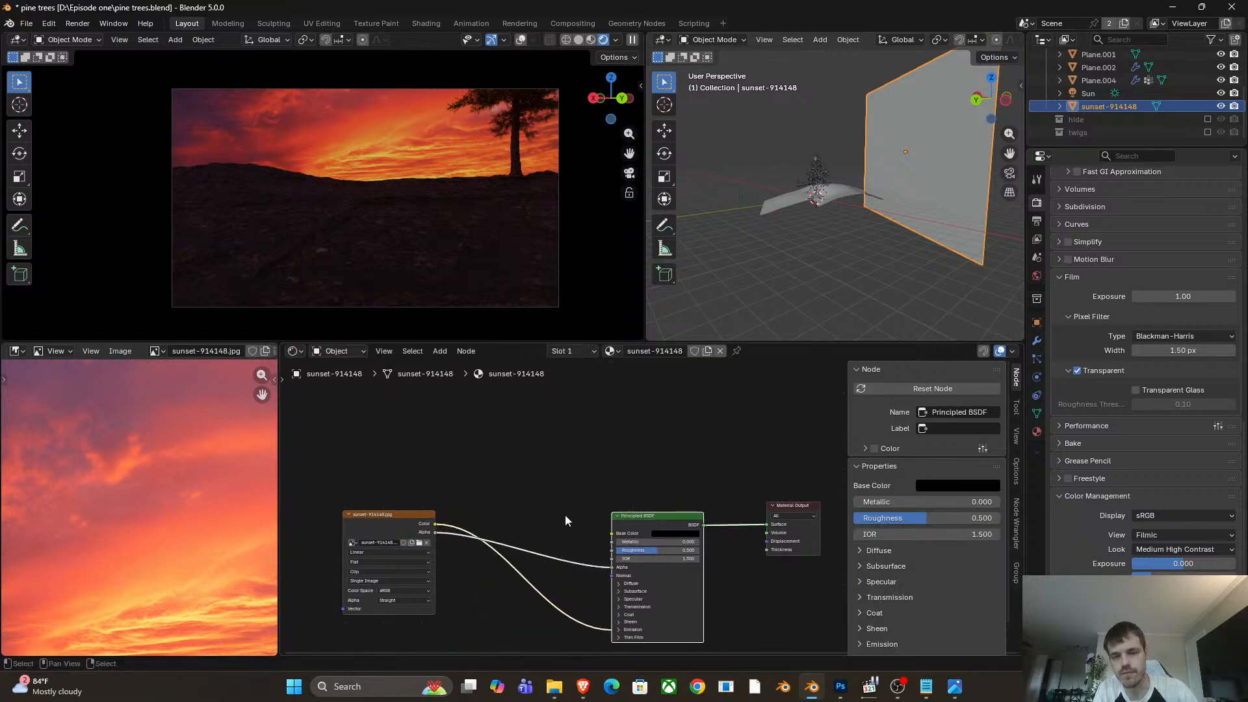
Try a Hue/Saturation/Value node between the sunset image's color and the Principled BSDF's emission.
scroll(463, 473, up, 2)
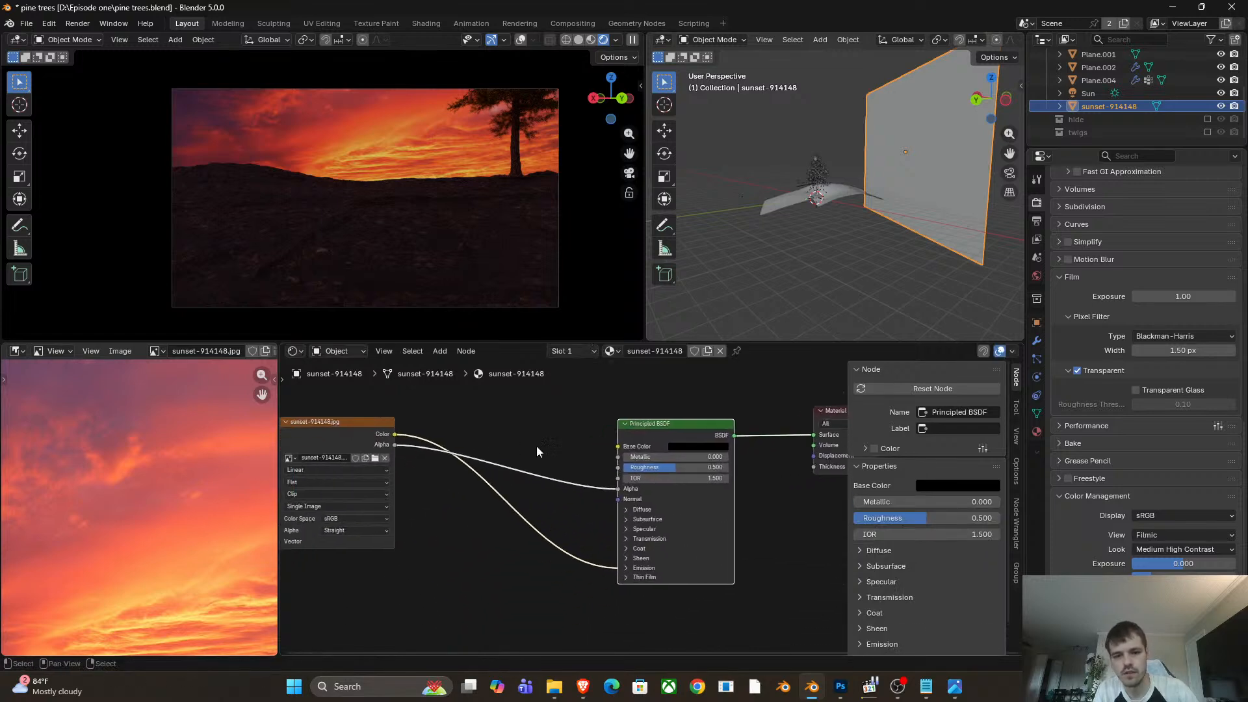
key(shift+a)
click(513, 419)
text(hue)
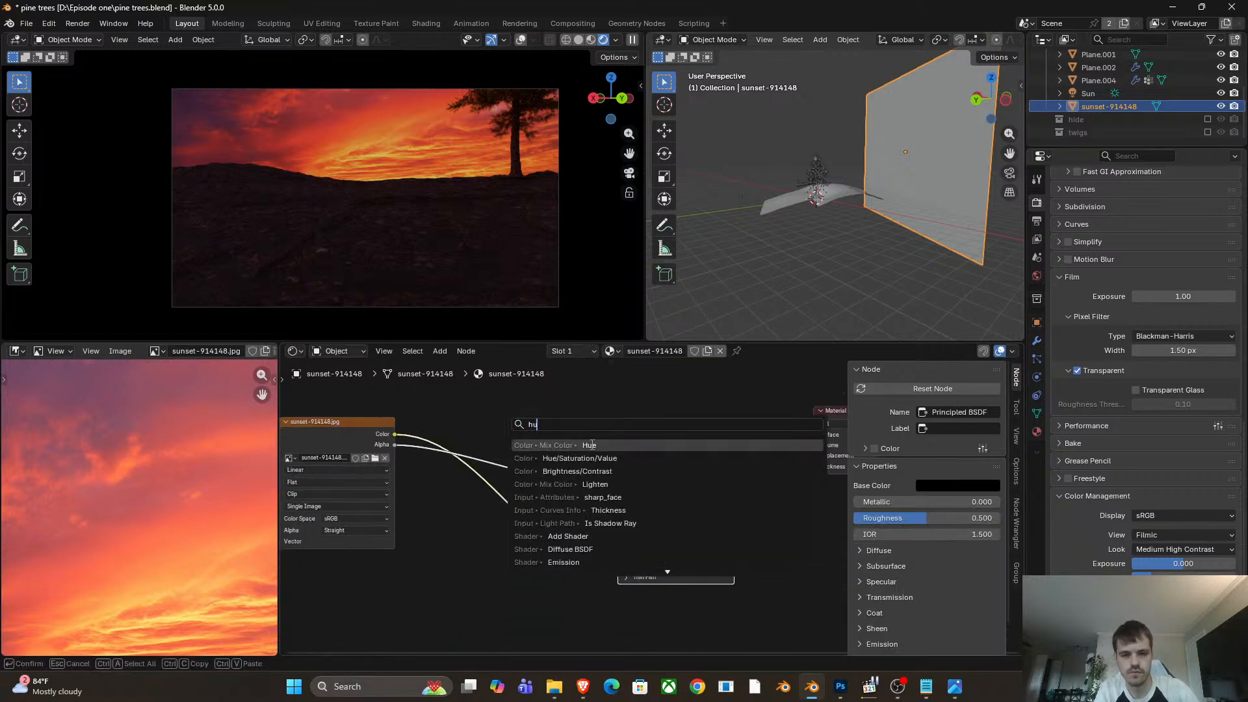
key(Return)
click(494, 502)
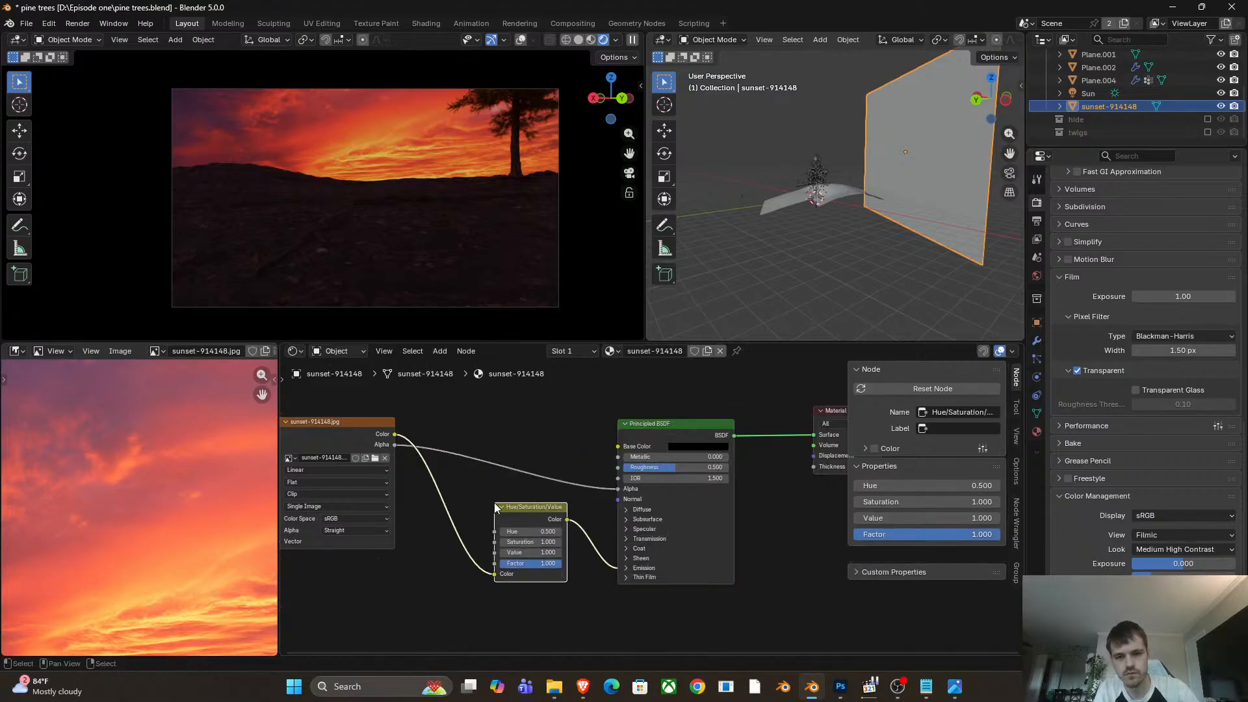
Test different saturation and hue values on the Hue/Saturation/Value node, then remove the node while keeping the link.
scroll(459, 551, up, 2)
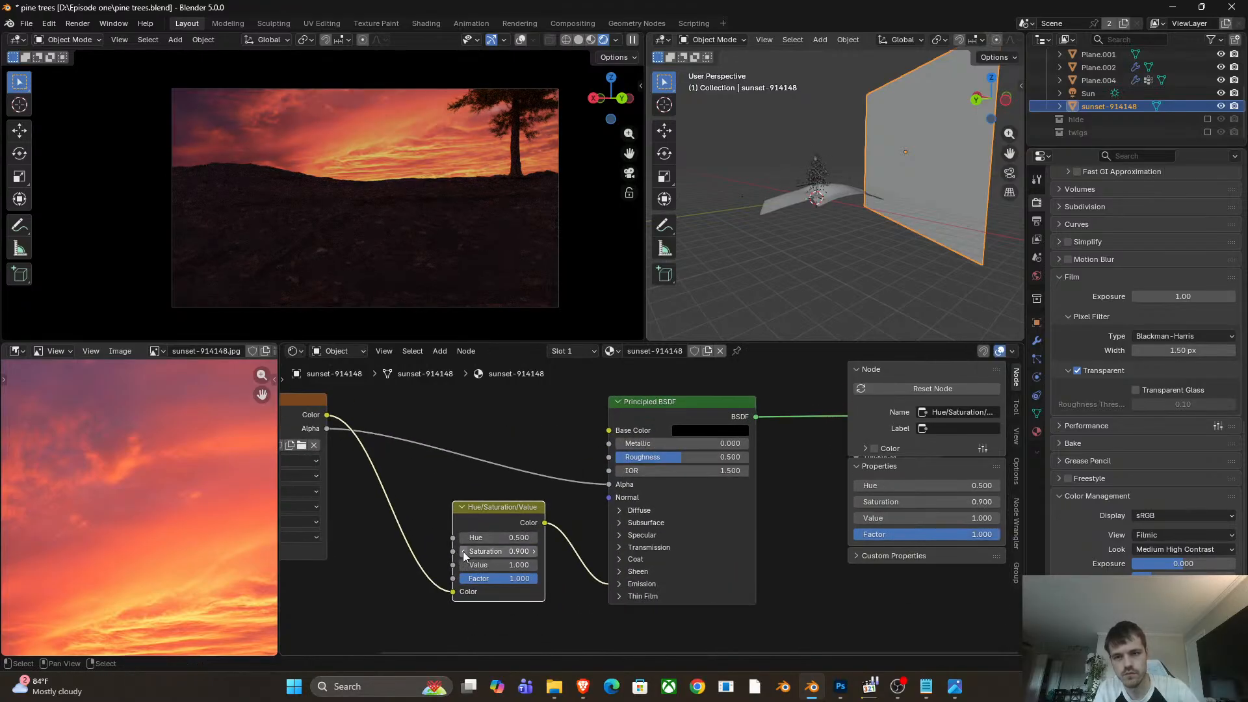
middle_drag(533, 546, 638, 517)
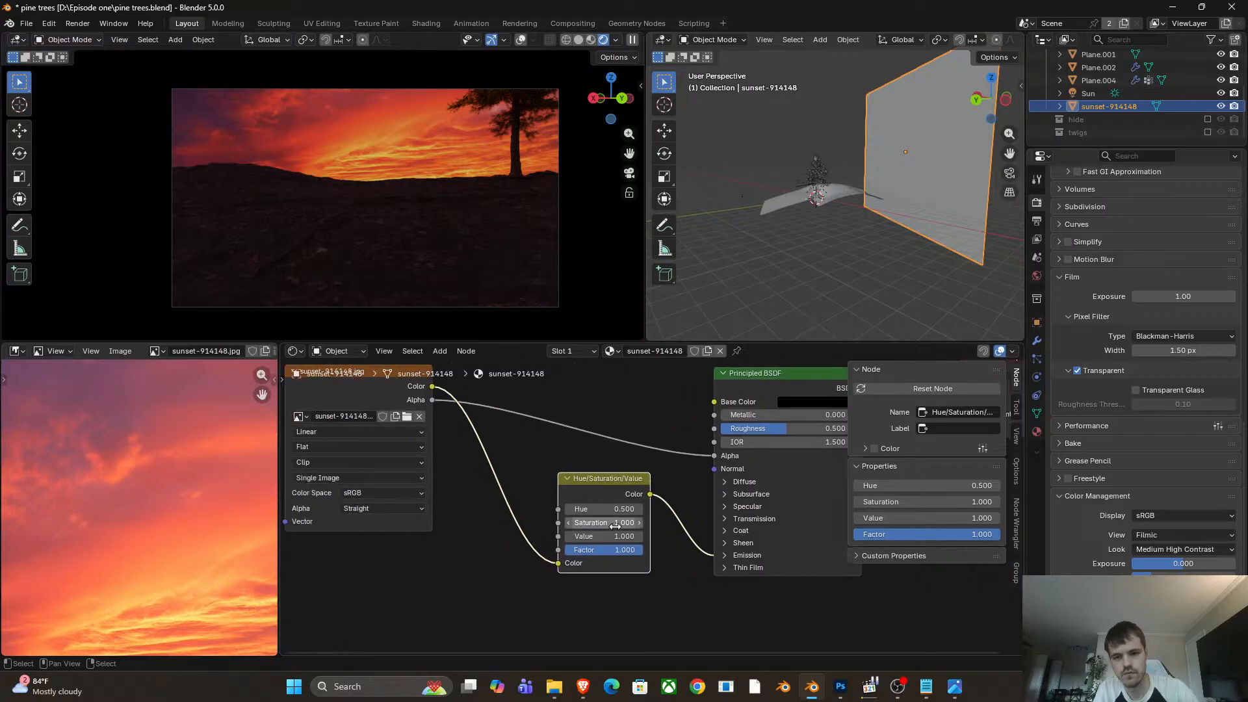
drag(611, 509, 557, 509)
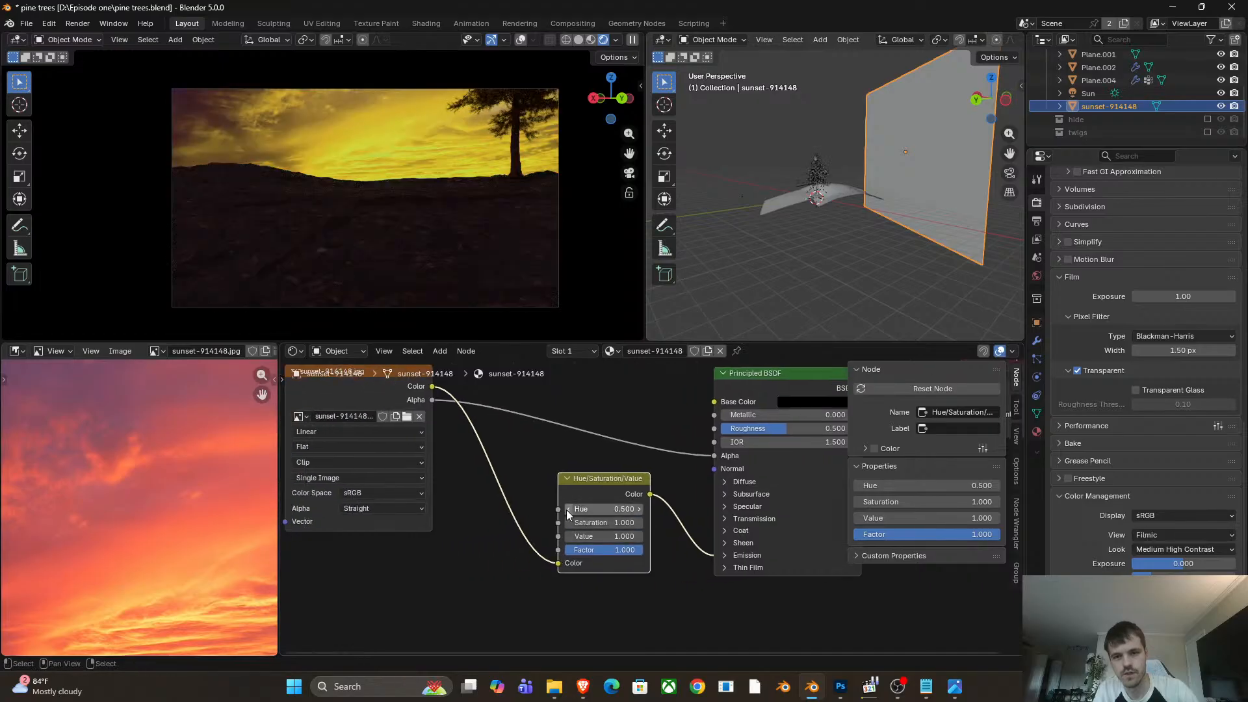
click(567, 510)
click(637, 510)
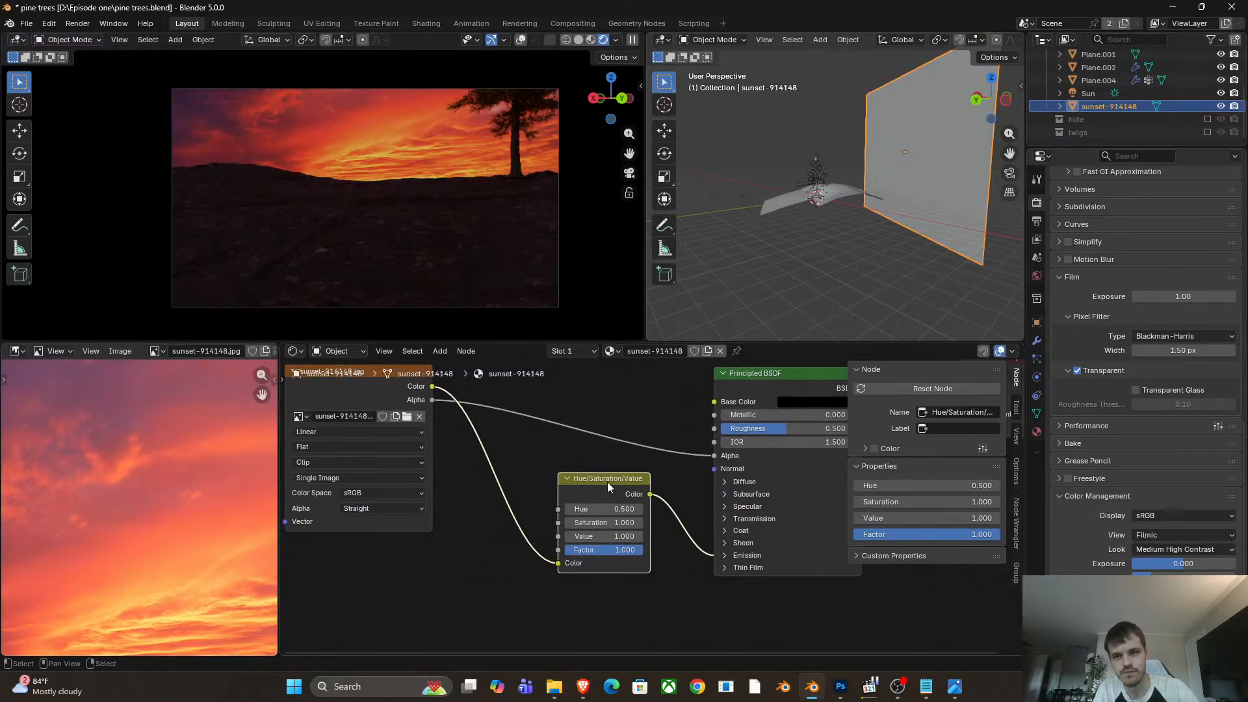
key(ctrl+x)
Insert an RGB Curves node before the sunset's emission, with its midpoint at about 0.52, 0.38 and its upper end at about 0.84.
key(shift+a)
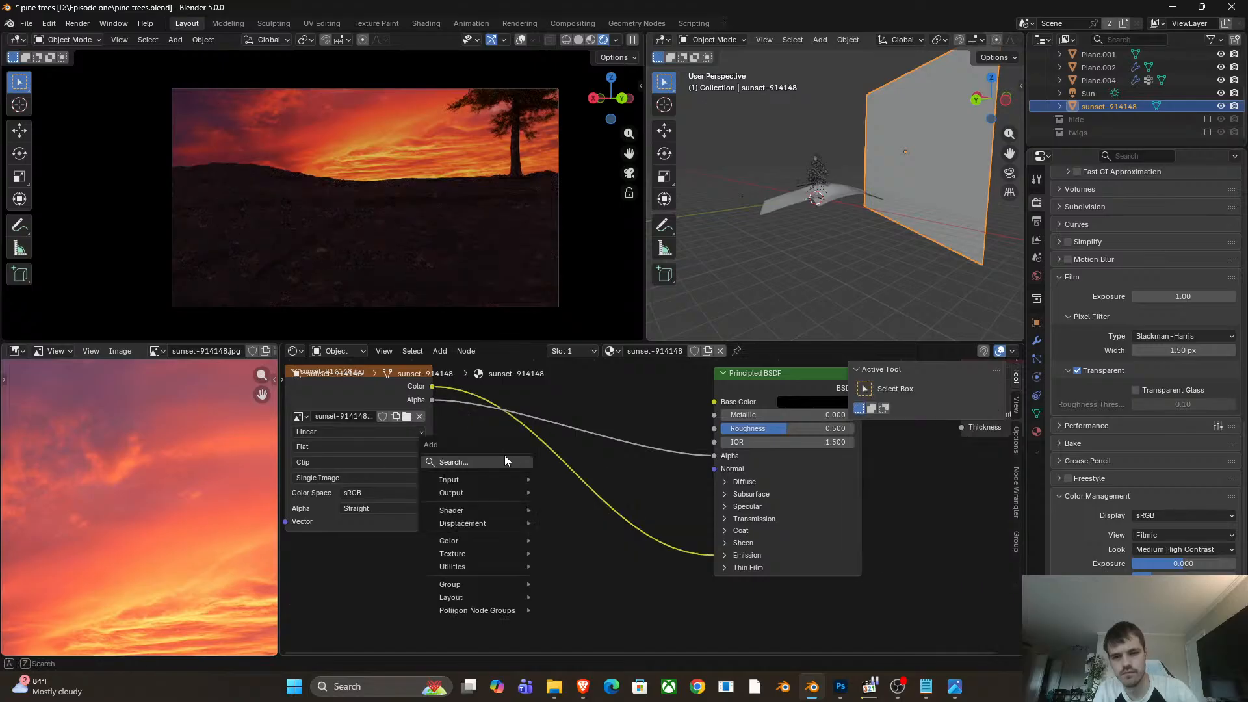
text(cu)
click(533, 495)
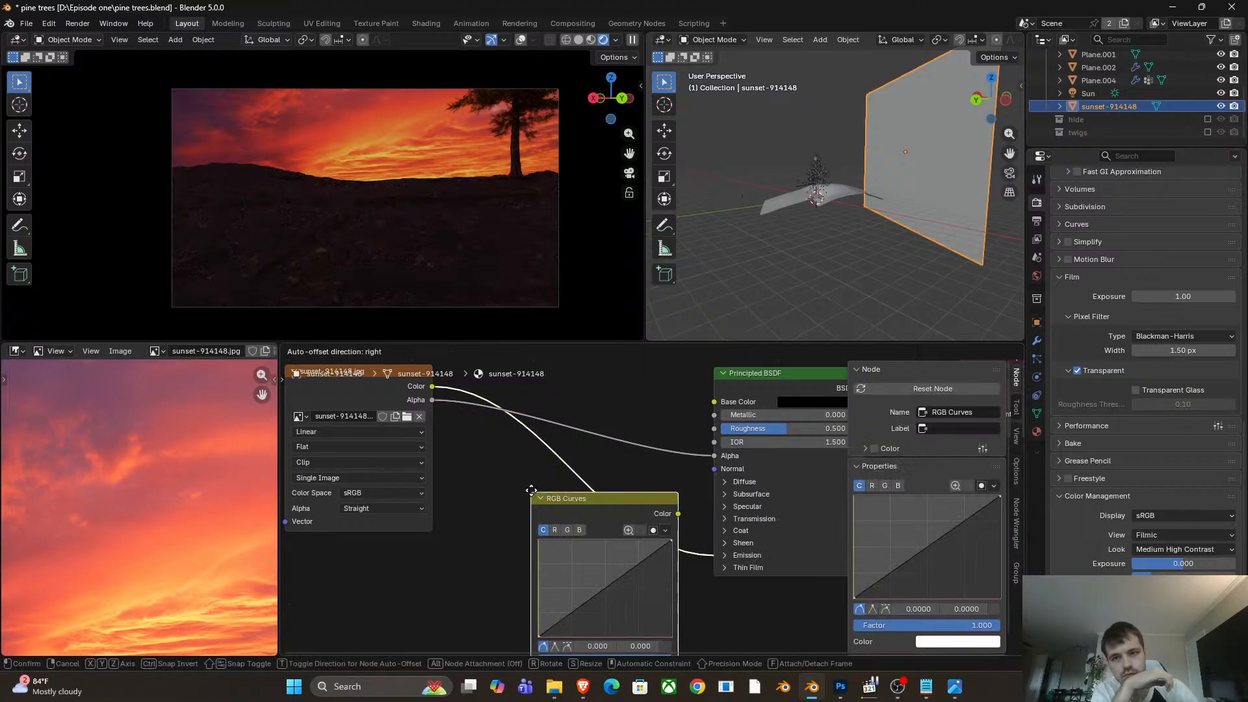
click(576, 502)
drag(576, 507, 584, 517)
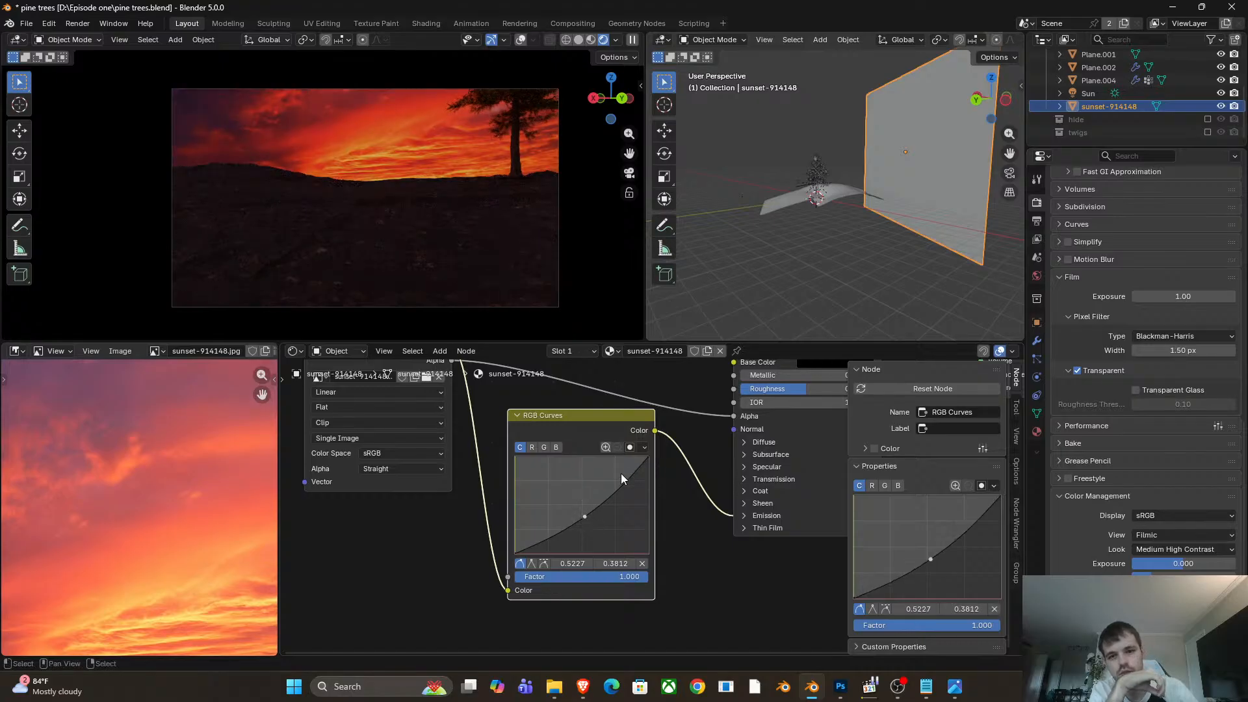
drag(646, 458, 648, 470)
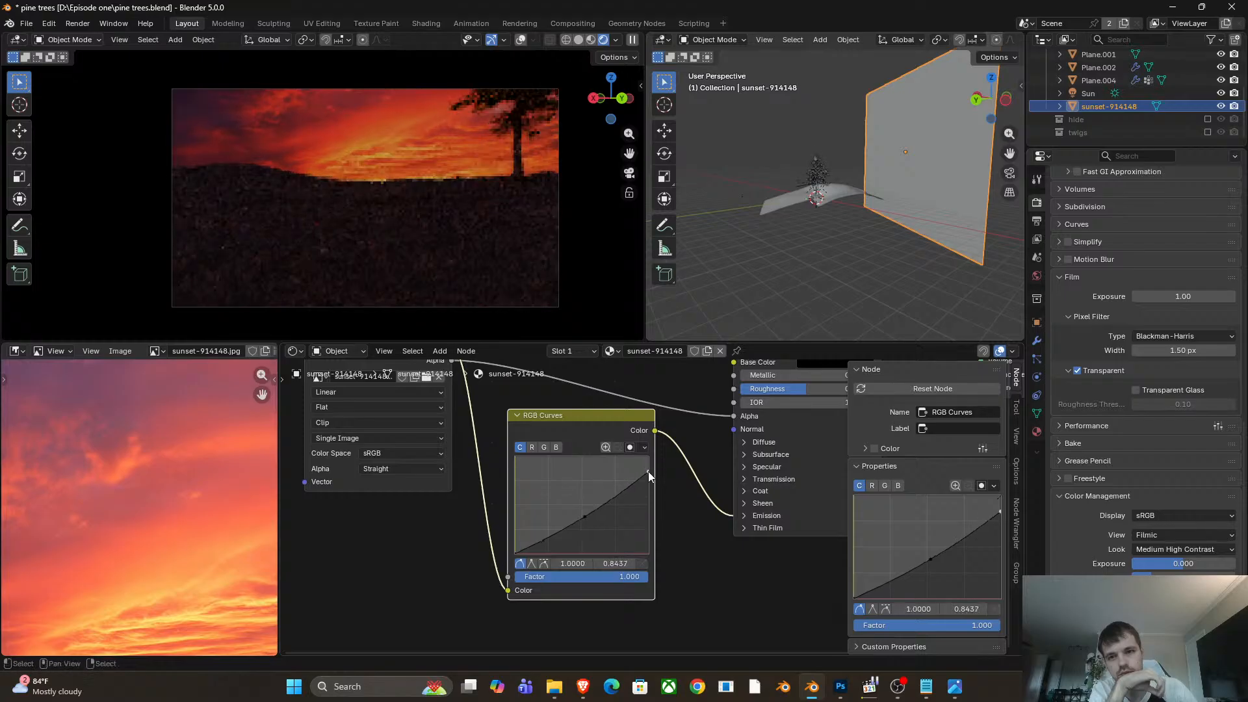
Set the emission strength of the sunset material's Principled BSDF to 2.
click(745, 515)
middle_drag(776, 562, 694, 558)
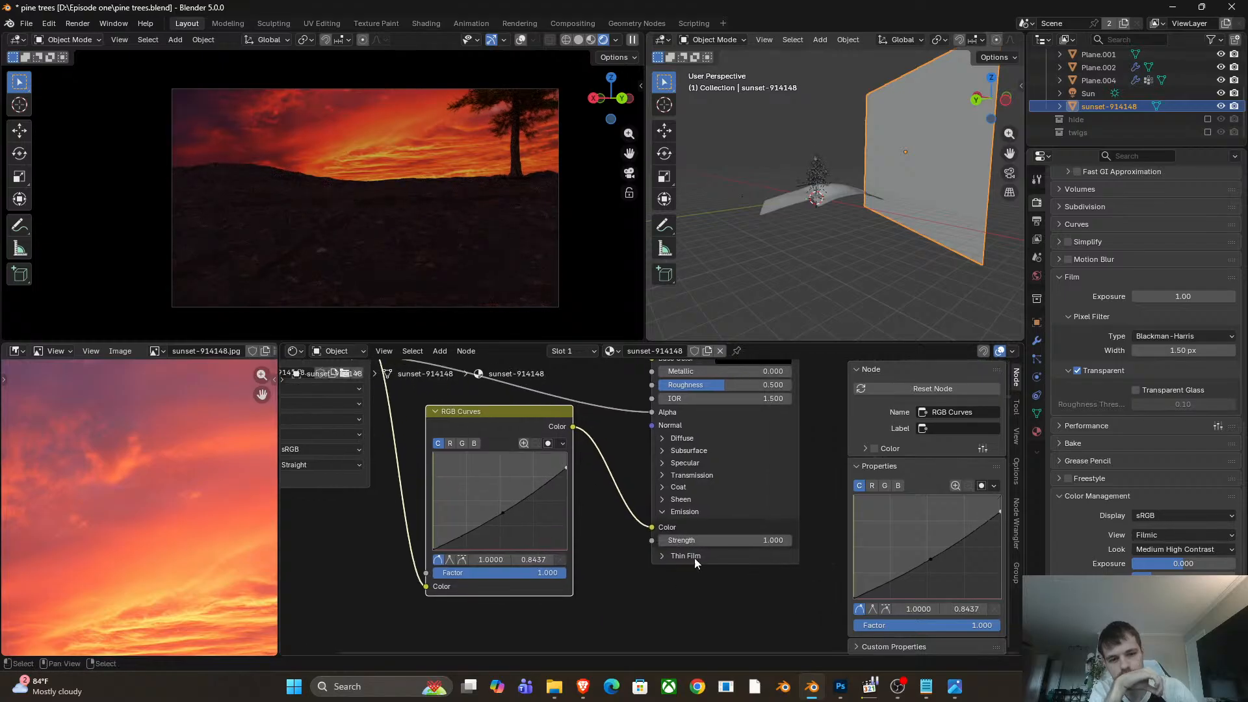
click(724, 540)
text(2)
key(Return)
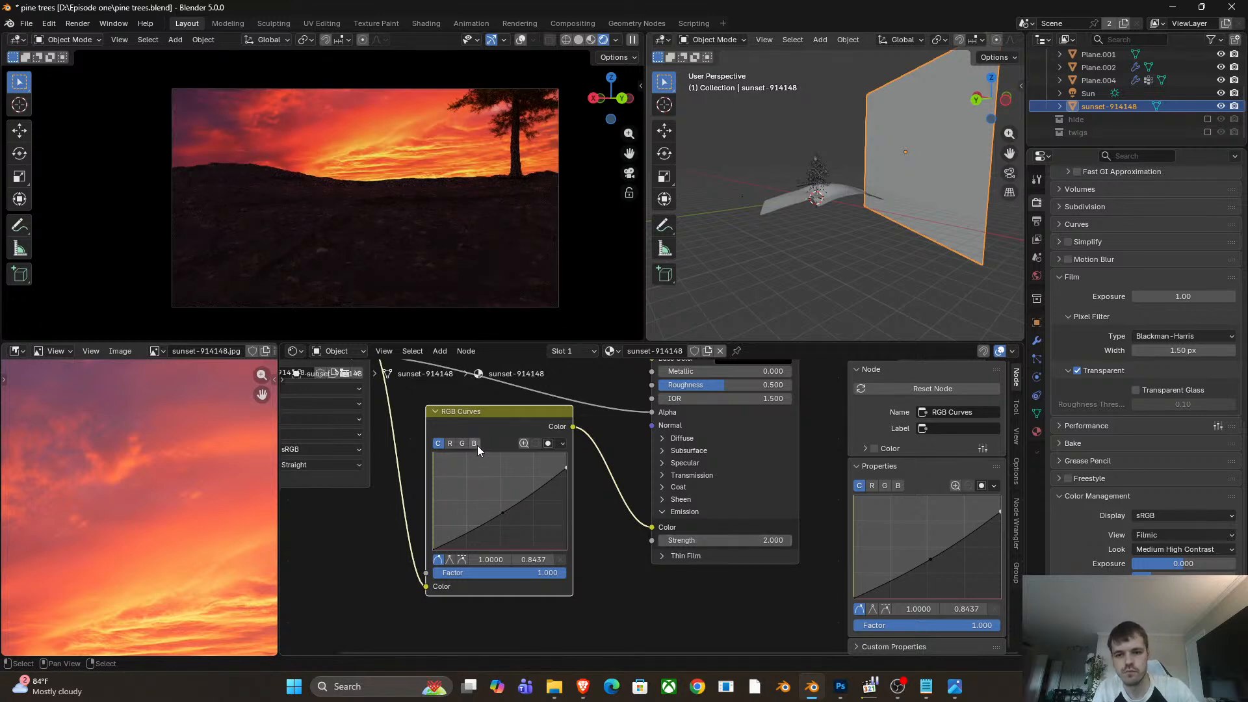
Pull the blue channel curve down at about 0.58, 0.425, then collapse the RGB Curves node and space out the nodes.
click(476, 445)
drag(502, 504, 509, 508)
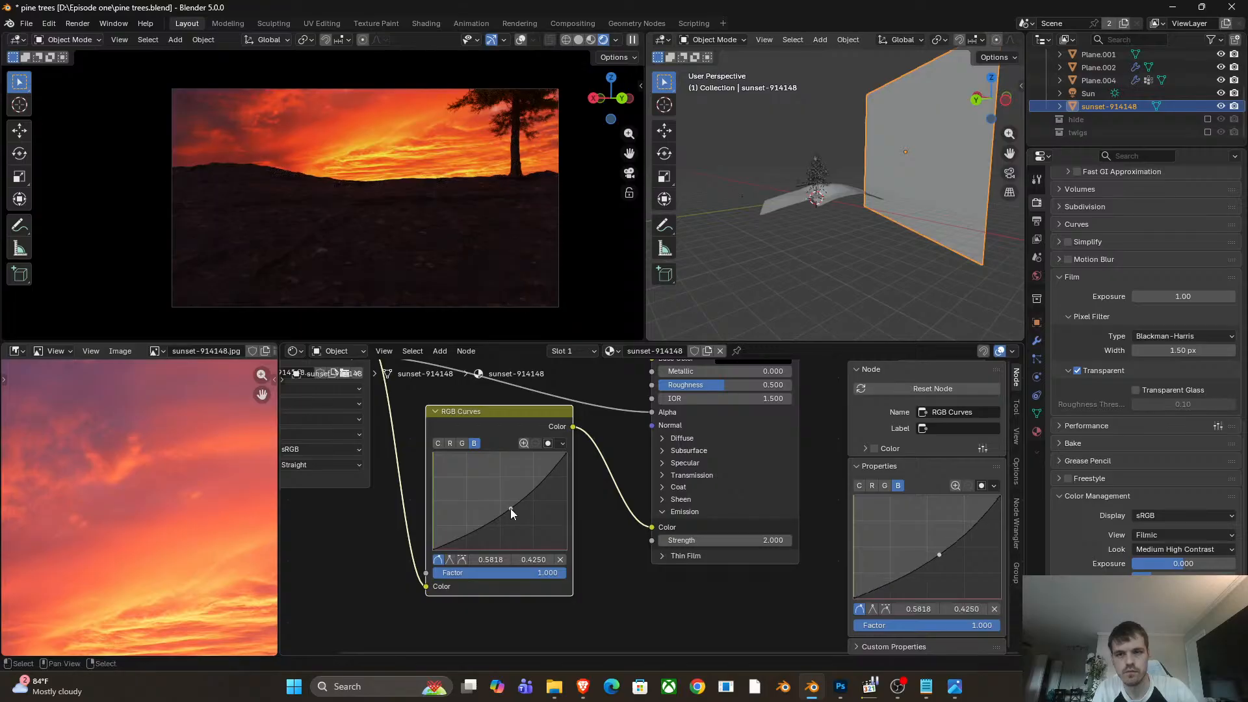
click(435, 413)
scroll(463, 491, down, 3)
middle_drag(464, 494, 573, 544)
drag(450, 416, 313, 394)
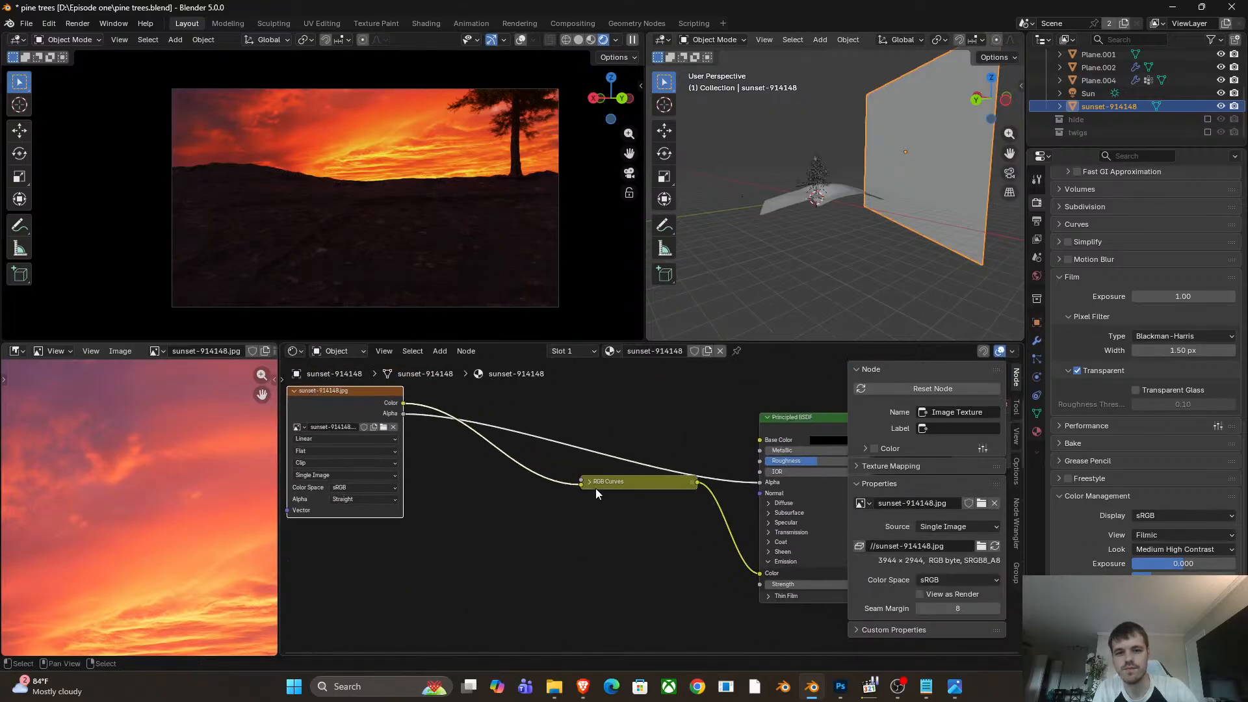
drag(596, 492, 486, 508)
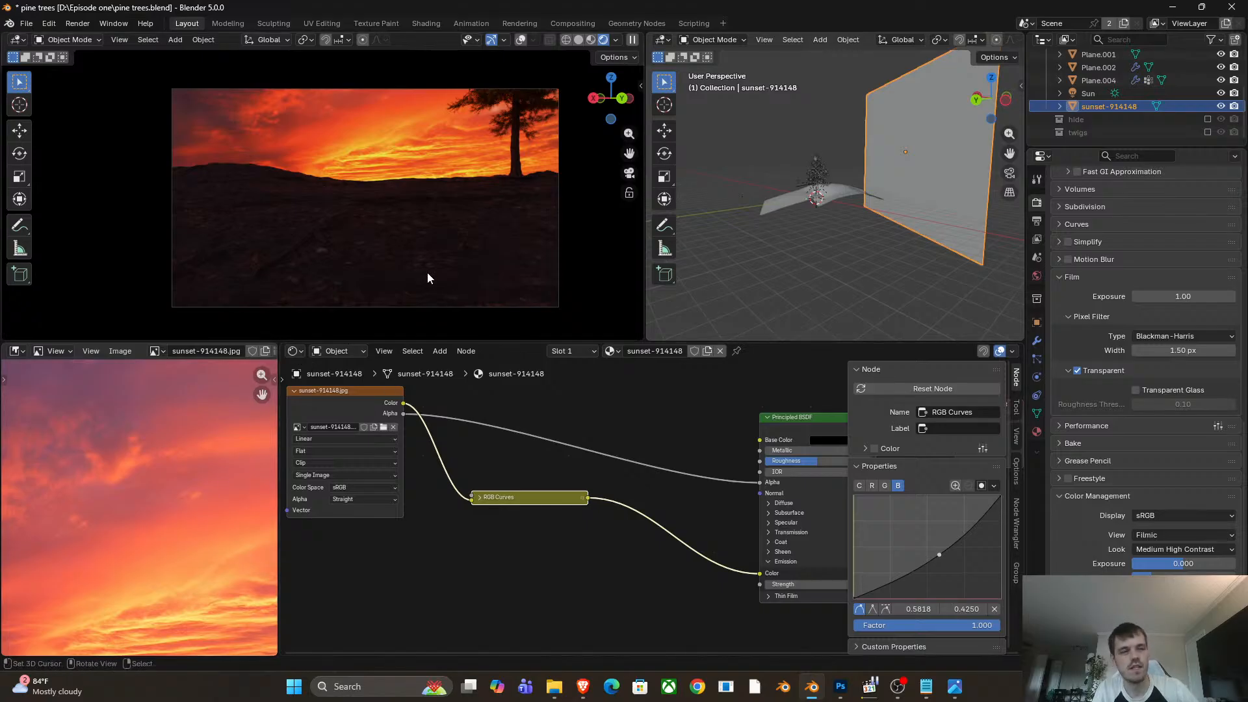
Return to the compositor nodes, make room, and insert a Glare node after the RGB Curves node.
click(295, 351)
click(336, 445)
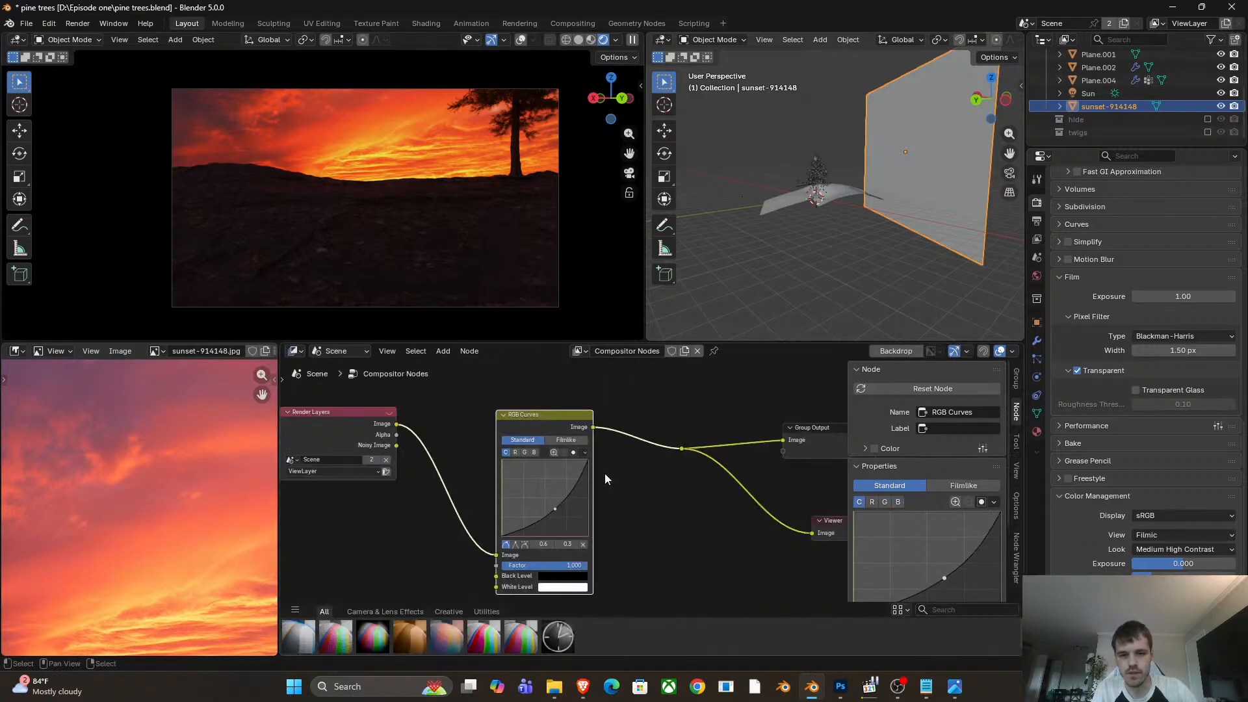
scroll(605, 474, down, 3)
drag(395, 437, 305, 451)
drag(546, 434, 430, 457)
key(shift+a)
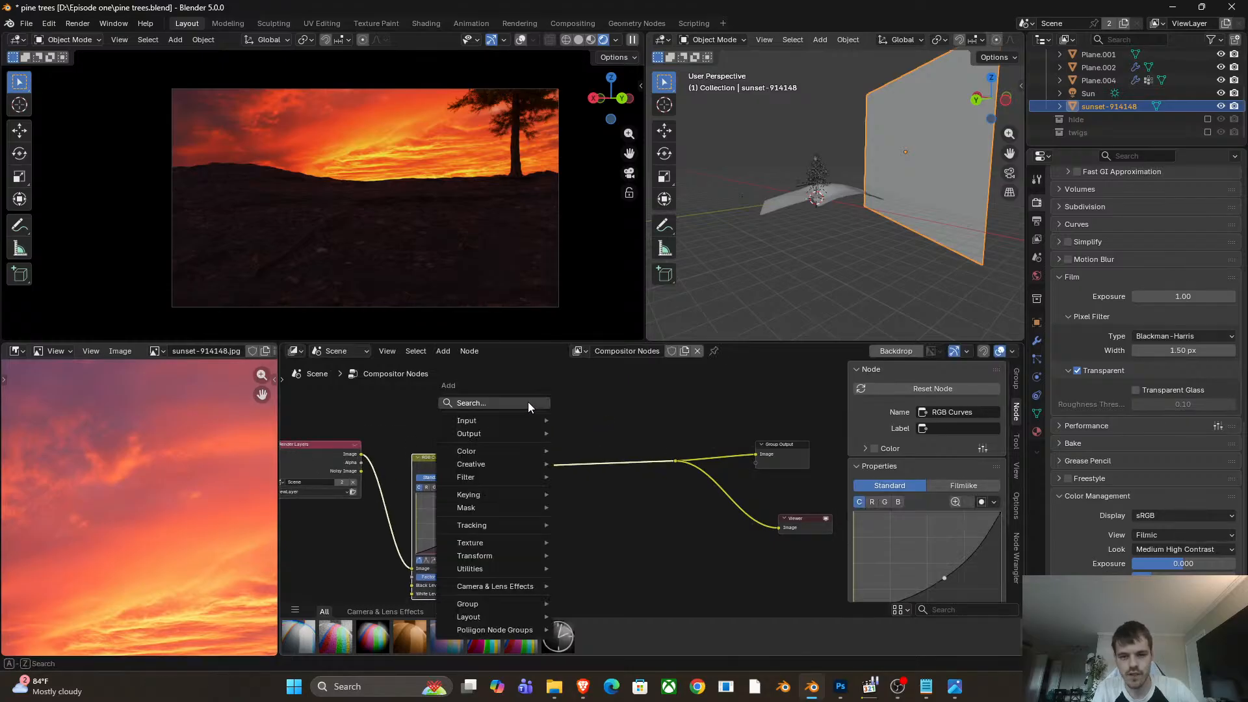
click(528, 402)
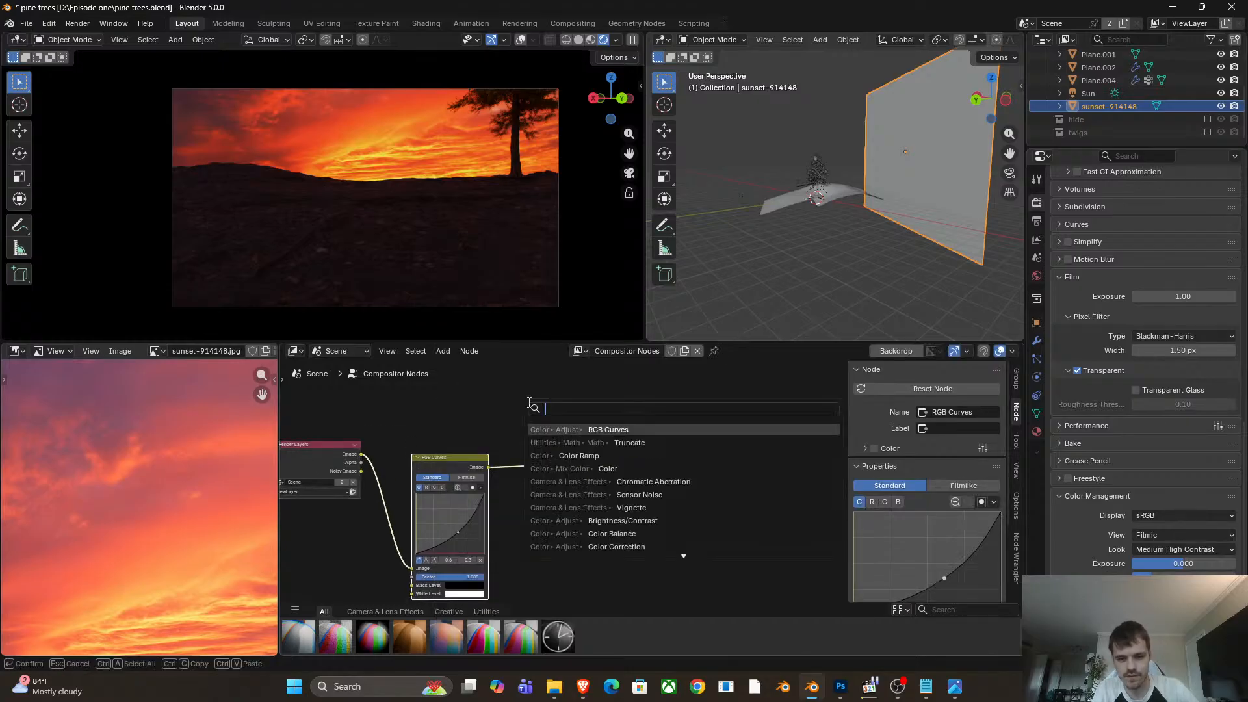
text(glo)
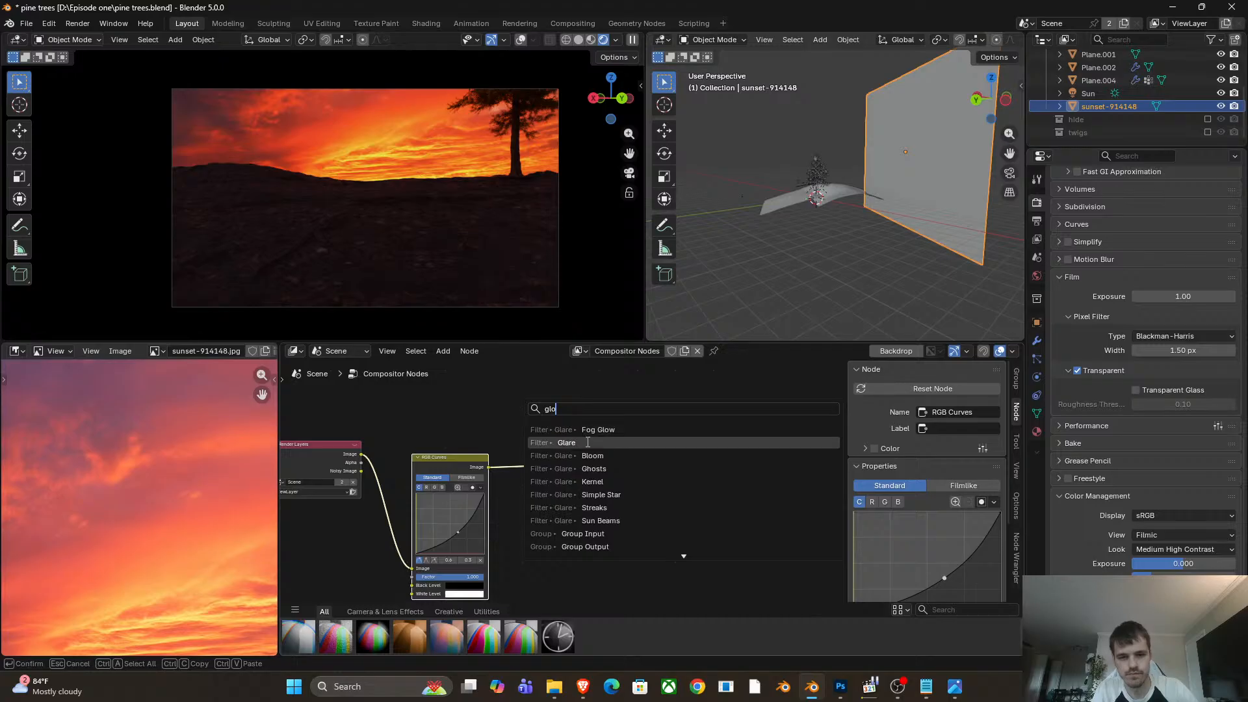
click(569, 443)
click(556, 443)
Set the Glare node to Bloom with High quality and a strength of 1.000.
scroll(635, 497, up, 2)
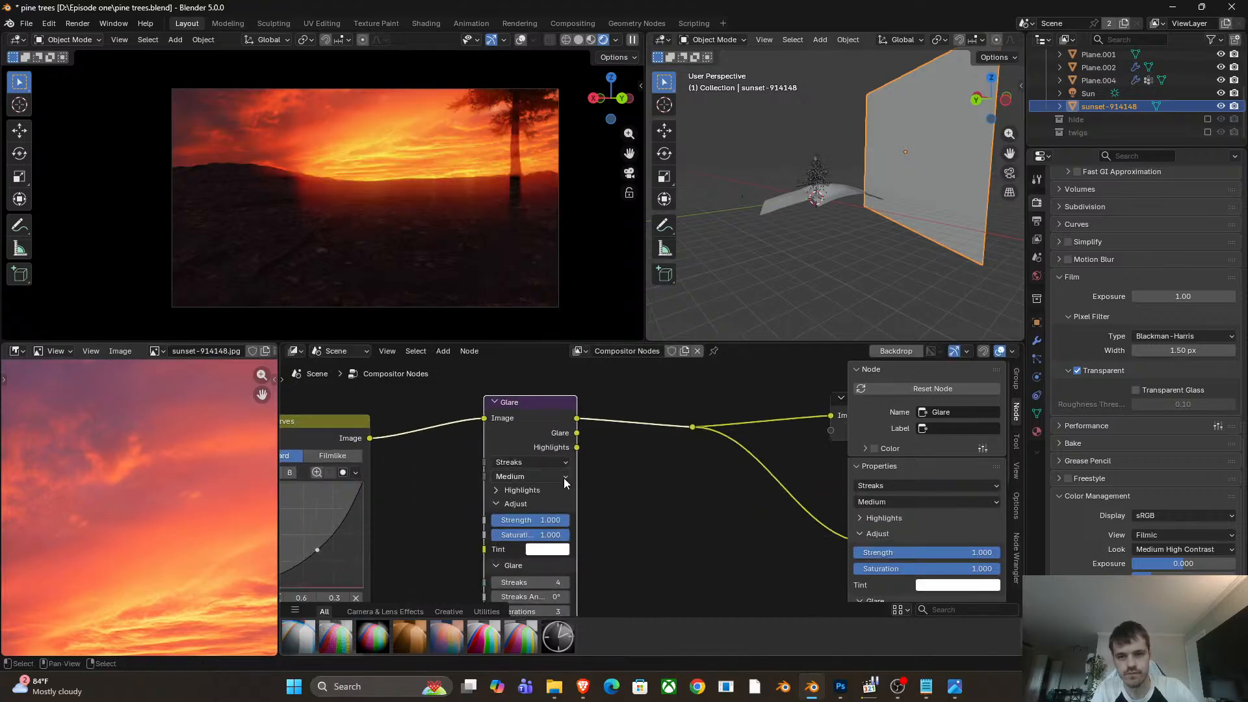
click(544, 462)
click(528, 497)
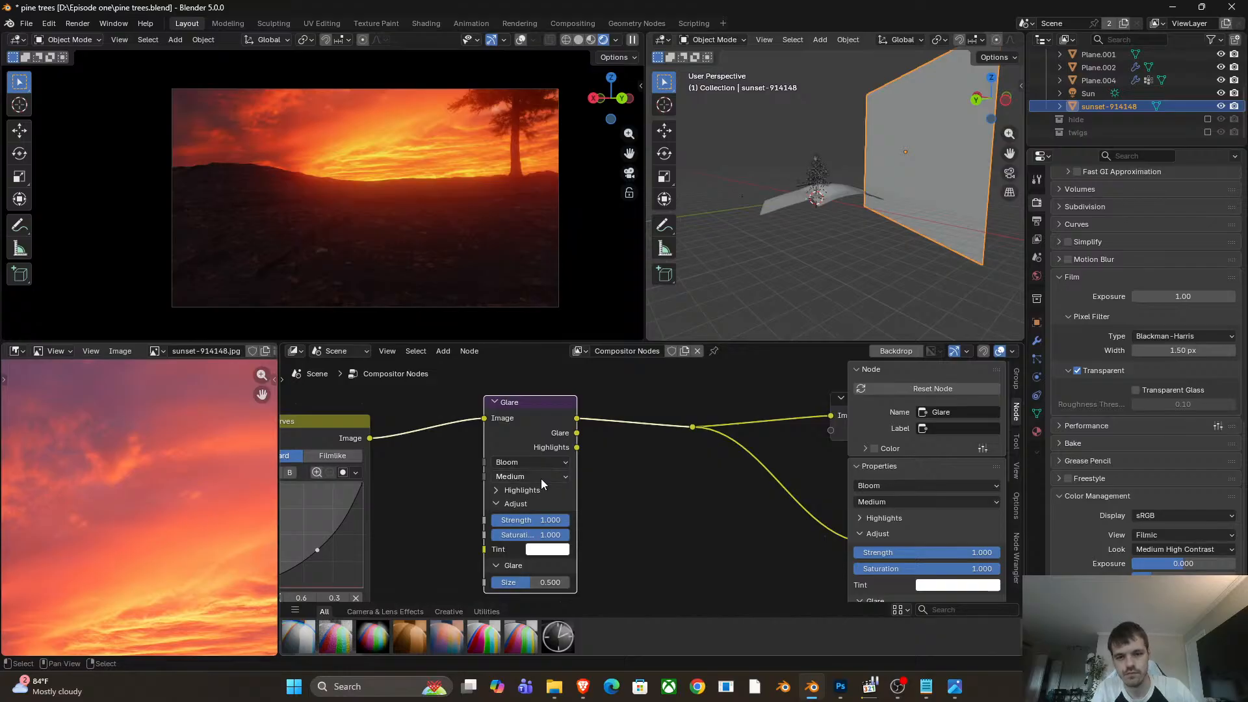
click(541, 477)
click(520, 510)
drag(527, 529, 571, 520)
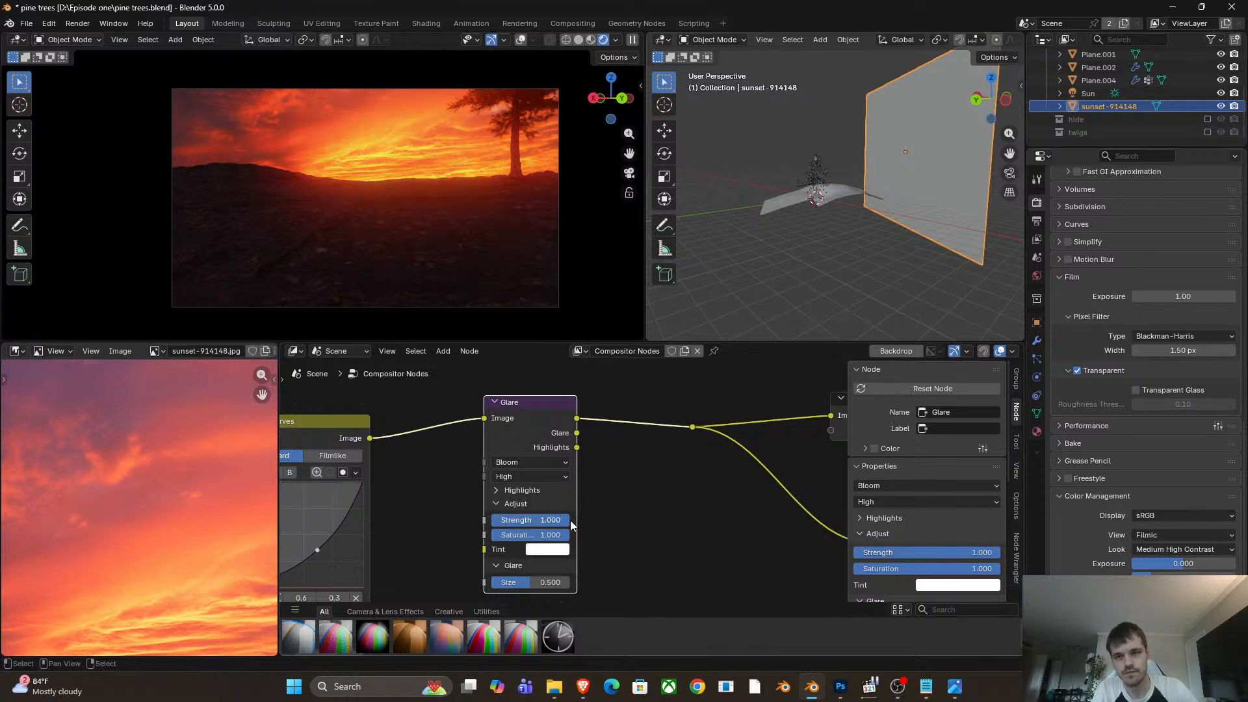
Widen the image editor beside the compositor and display the thumbnail.png reference in it, framed to fit.
drag(279, 498, 451, 502)
scroll(290, 509, down, 5)
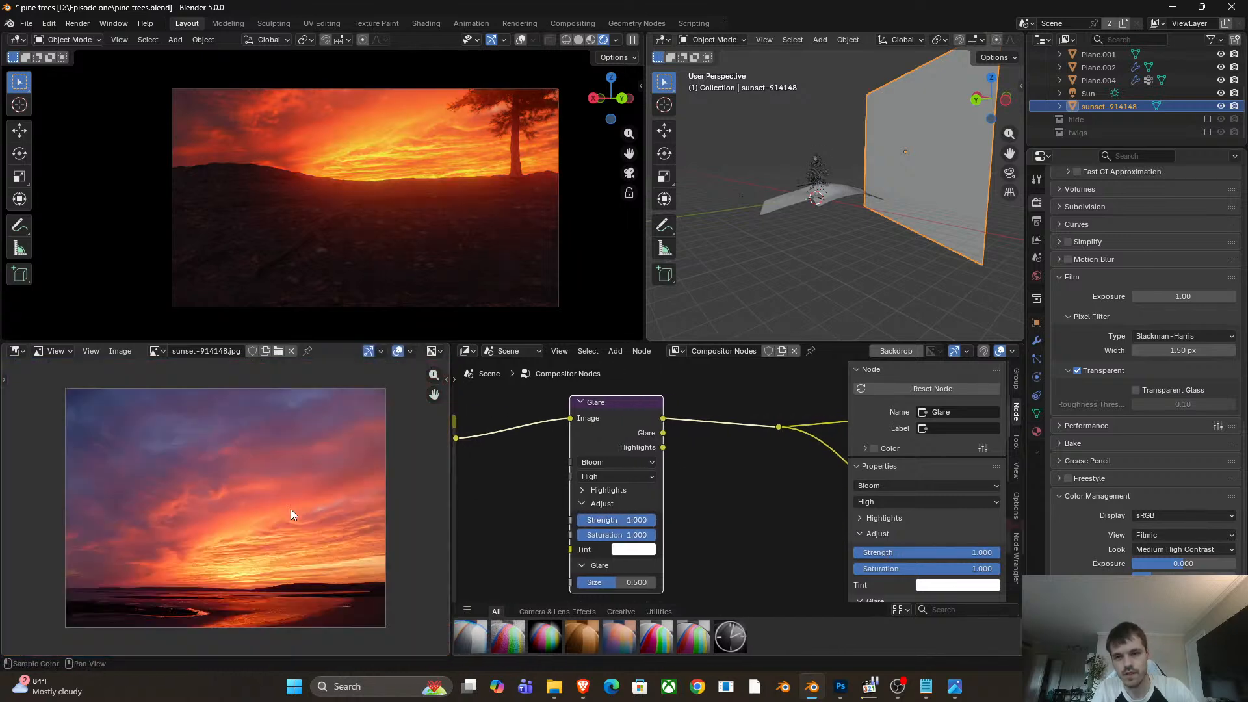
scroll(271, 523, up, 2)
scroll(270, 521, down, 1)
scroll(280, 545, up, 1)
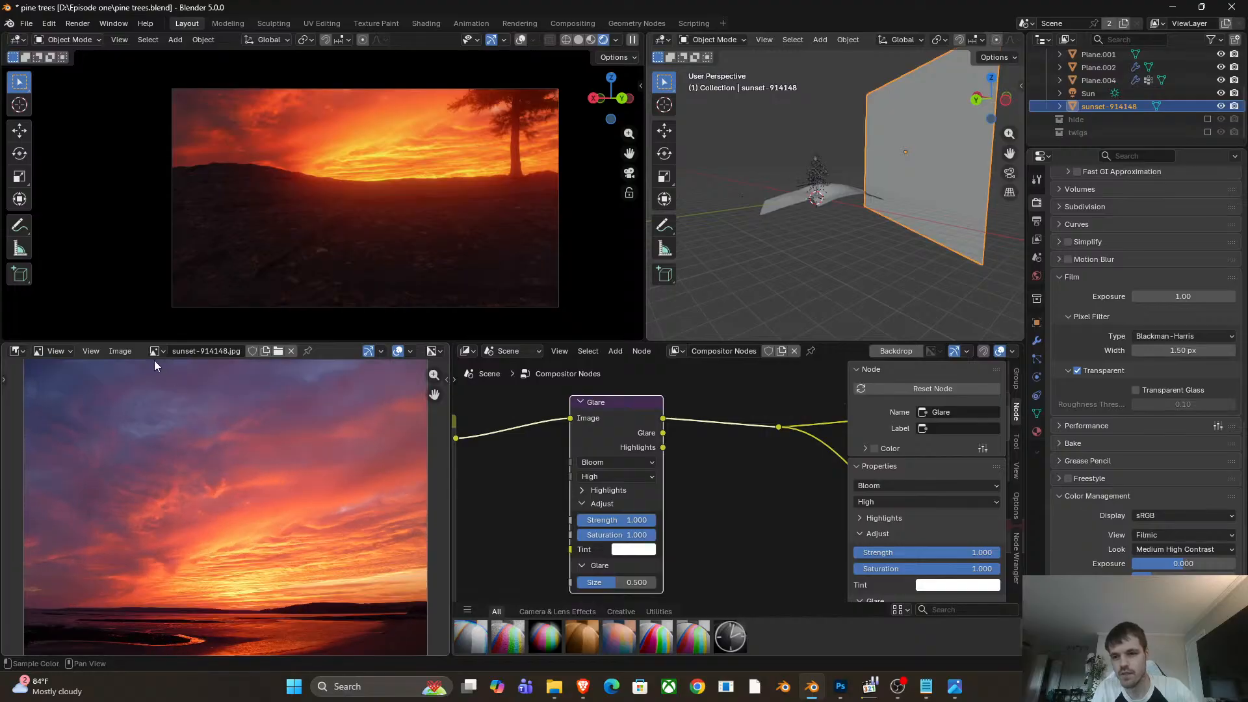
click(155, 352)
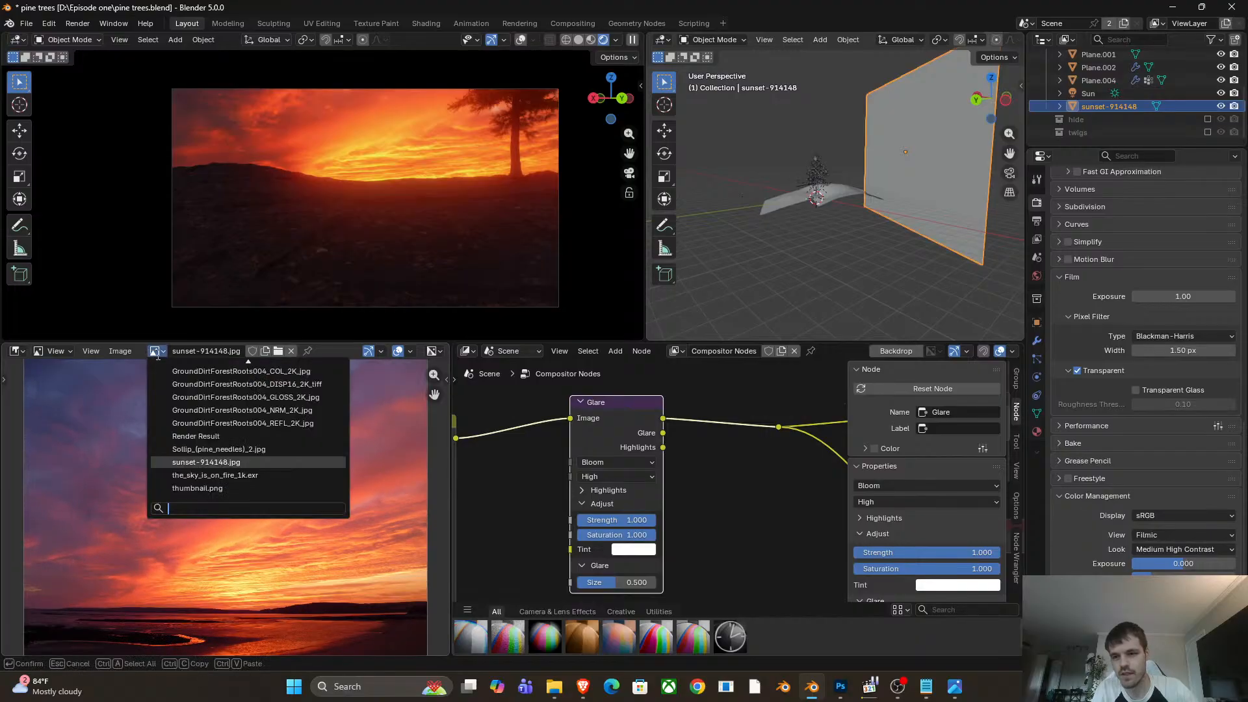
click(197, 488)
scroll(256, 508, up, 5)
scroll(256, 508, down, 2)
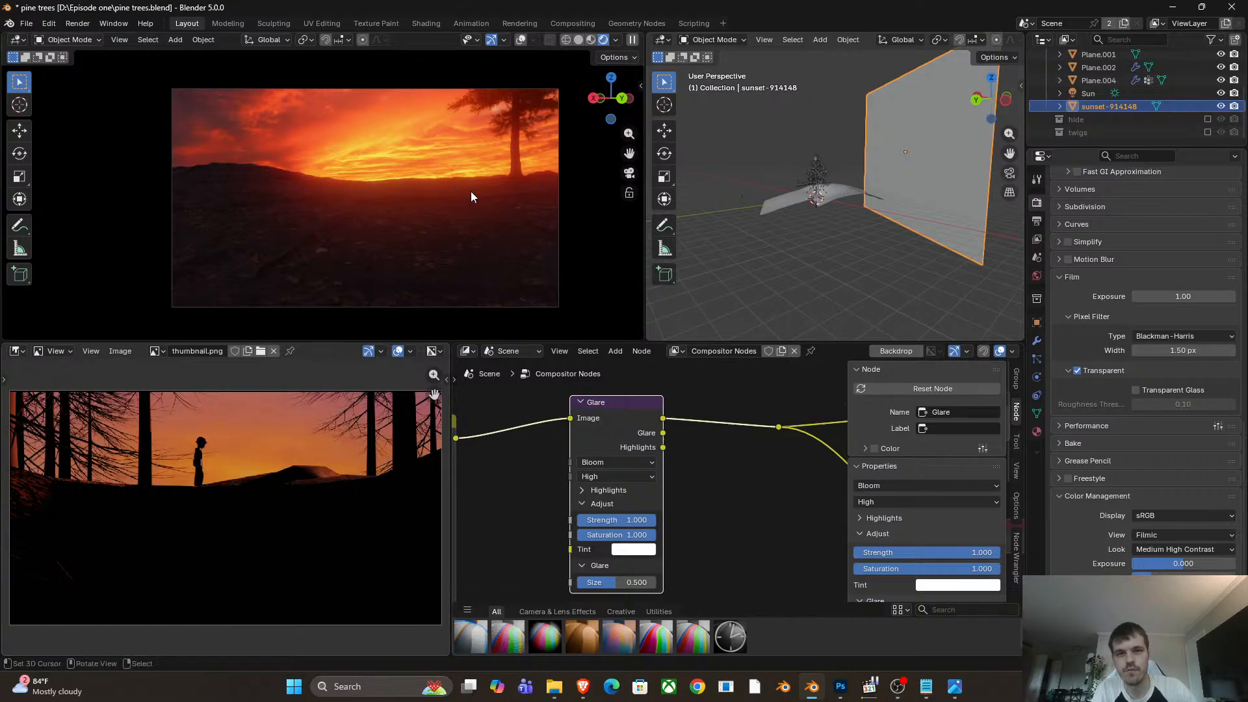
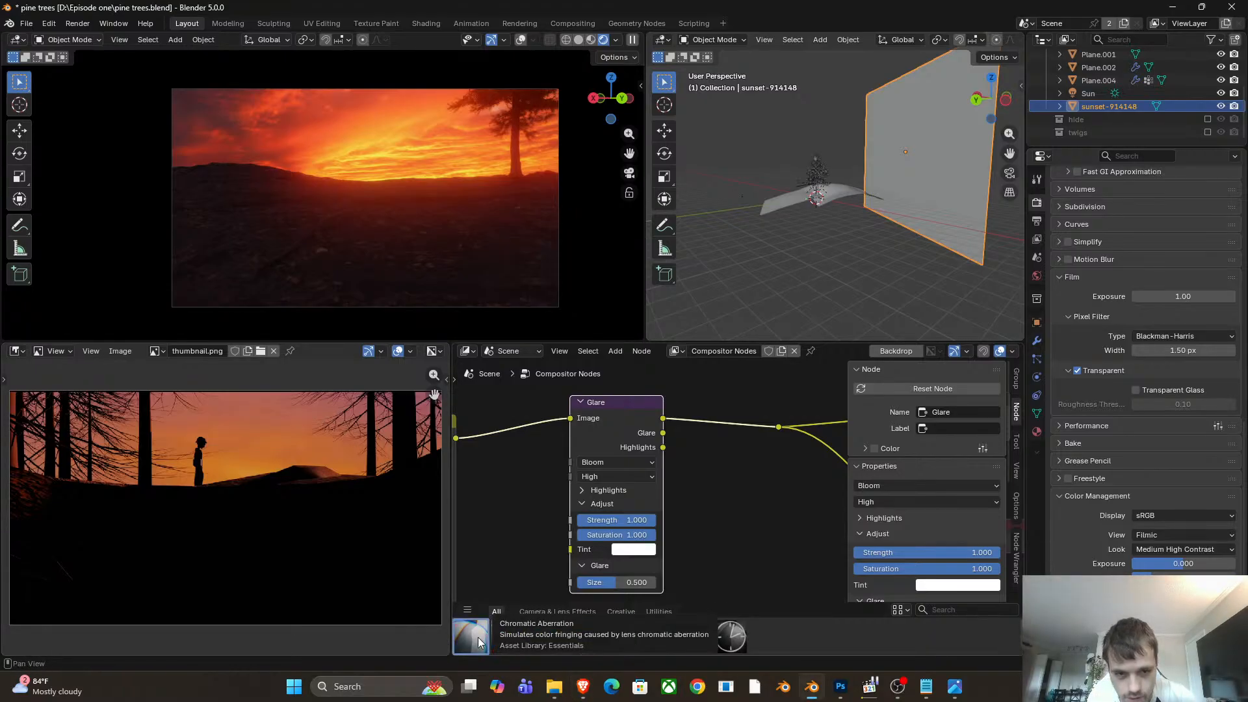
Try a Chromatic Aberration node after the Glare node, examine its effect around the tree, and remove it.
drag(519, 592, 705, 424)
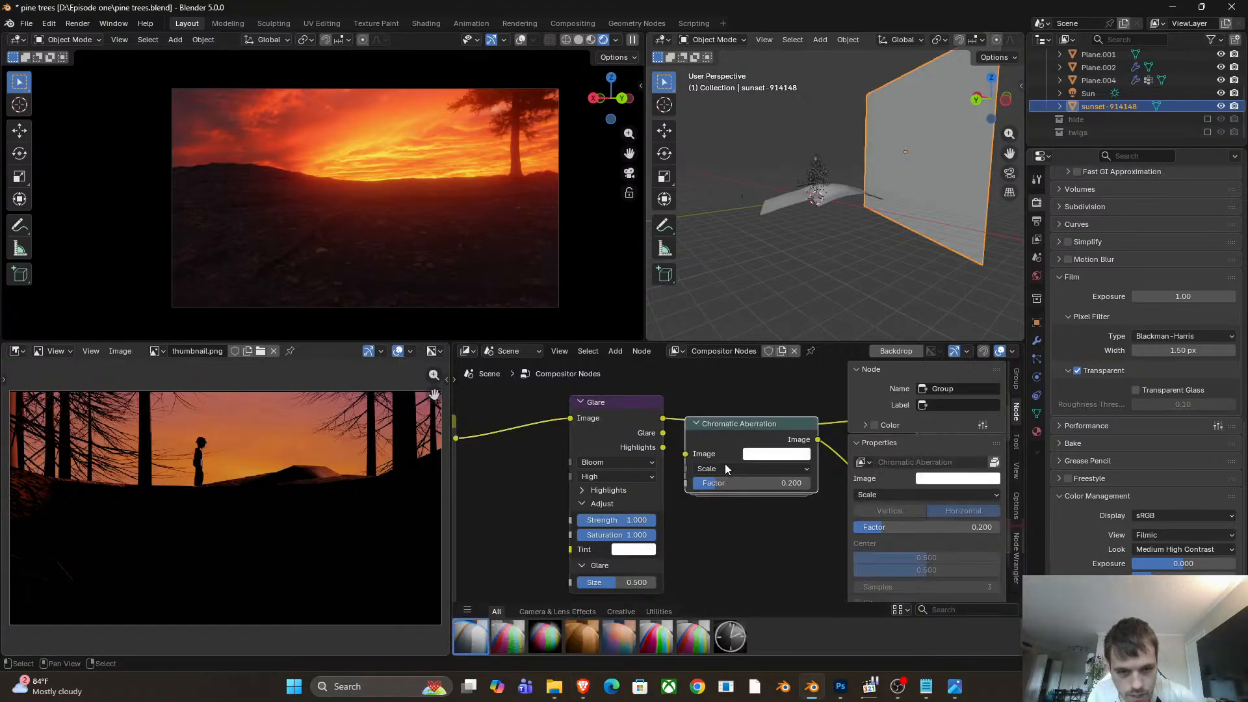
scroll(715, 481, down, 2)
key(g)
click(681, 478)
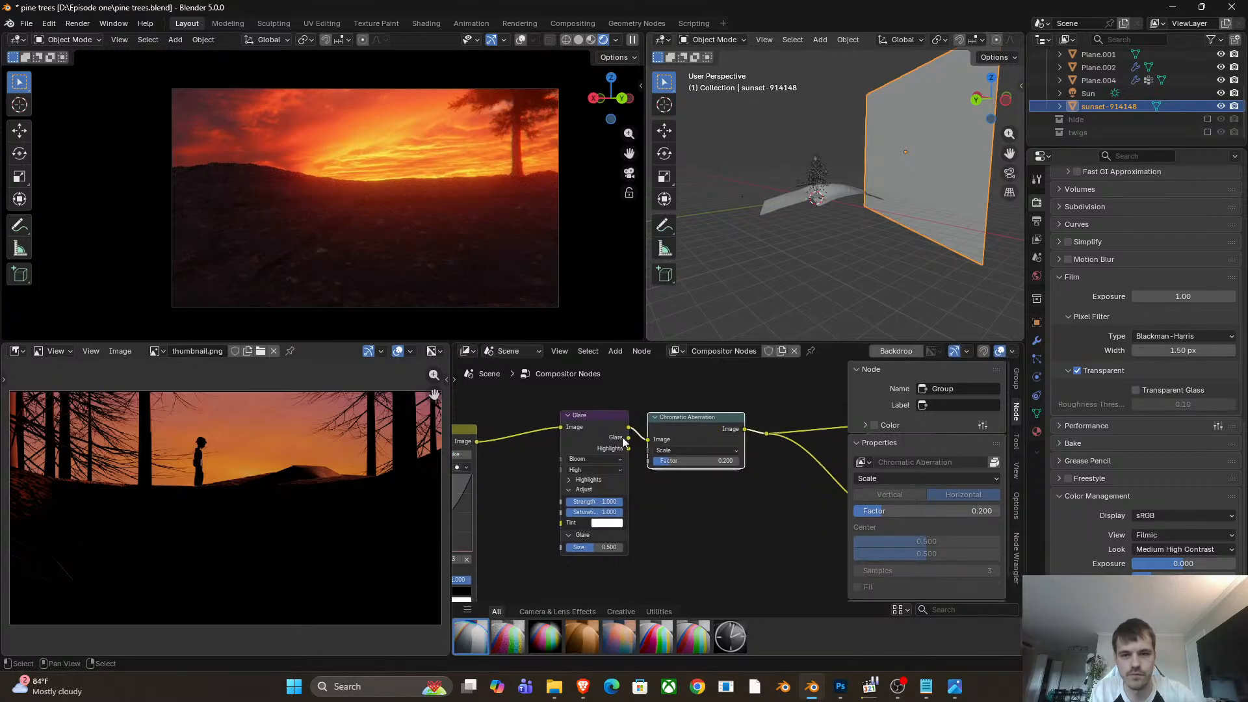
scroll(450, 152, up, 3)
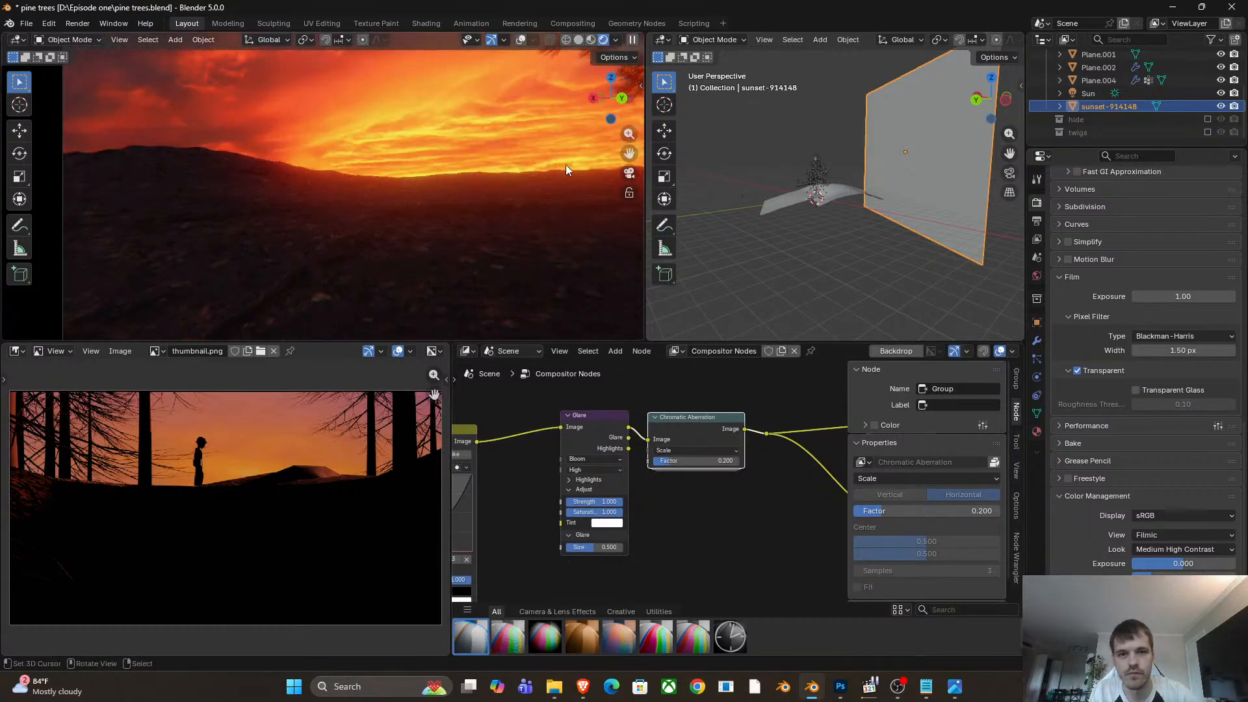
shift+middle_drag(565, 165, 361, 218)
scroll(362, 218, up, 3)
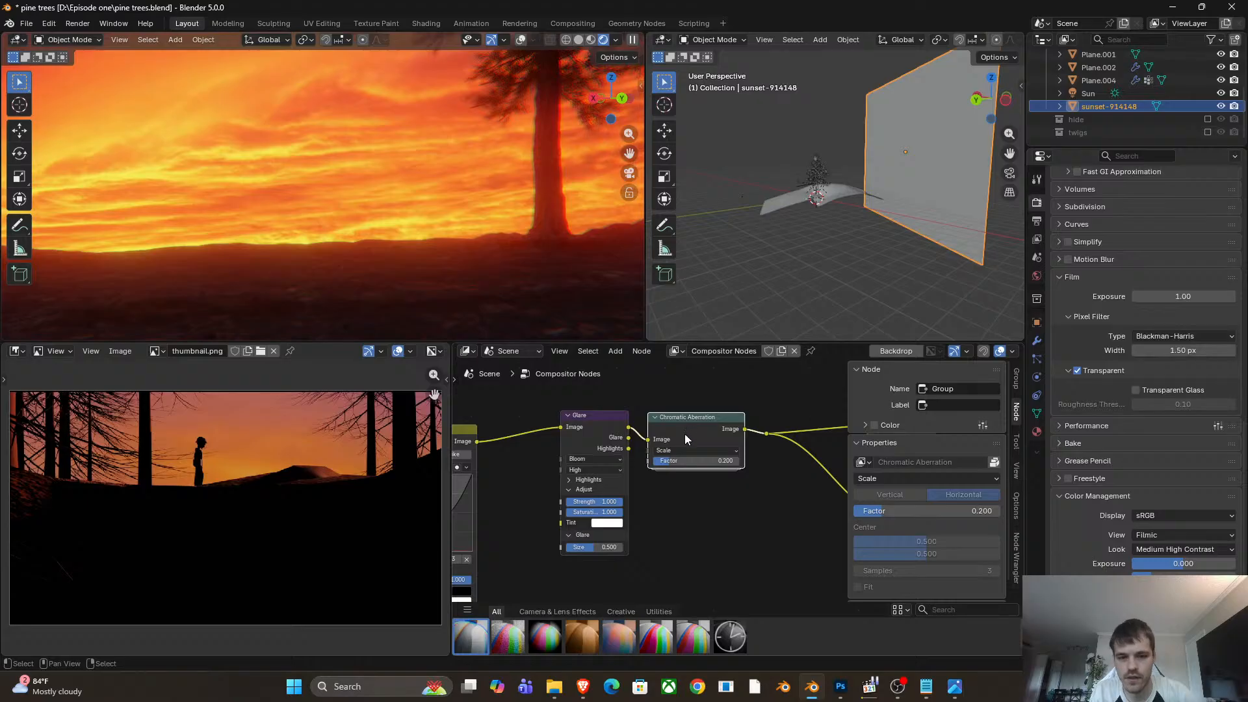
mouse_move(689, 460)
mouse_down()
mouse_move(749, 460)
mouse_move(657, 461)
mouse_move(703, 440)
mouse_up()
key(ctrl+x)
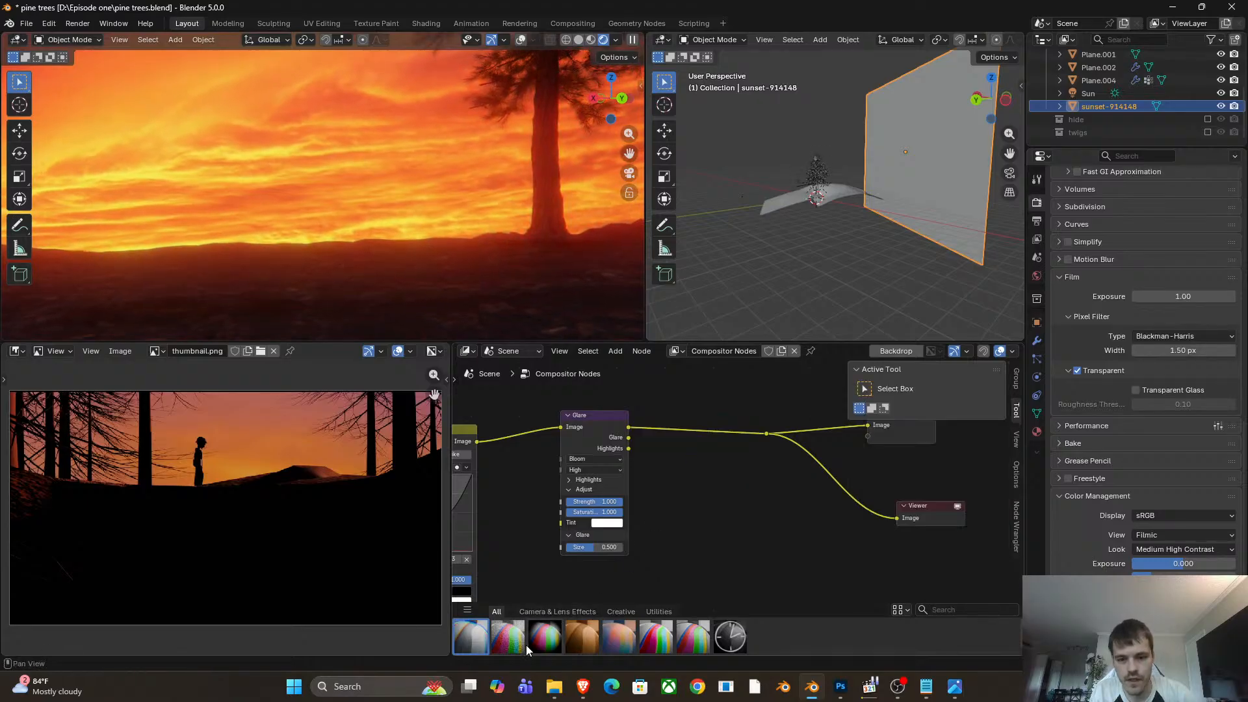
Try a Sensor Noise node after the Glare node with luminance noise 0.355 and chroma noise 0.000, and remove it.
drag(522, 642, 667, 431)
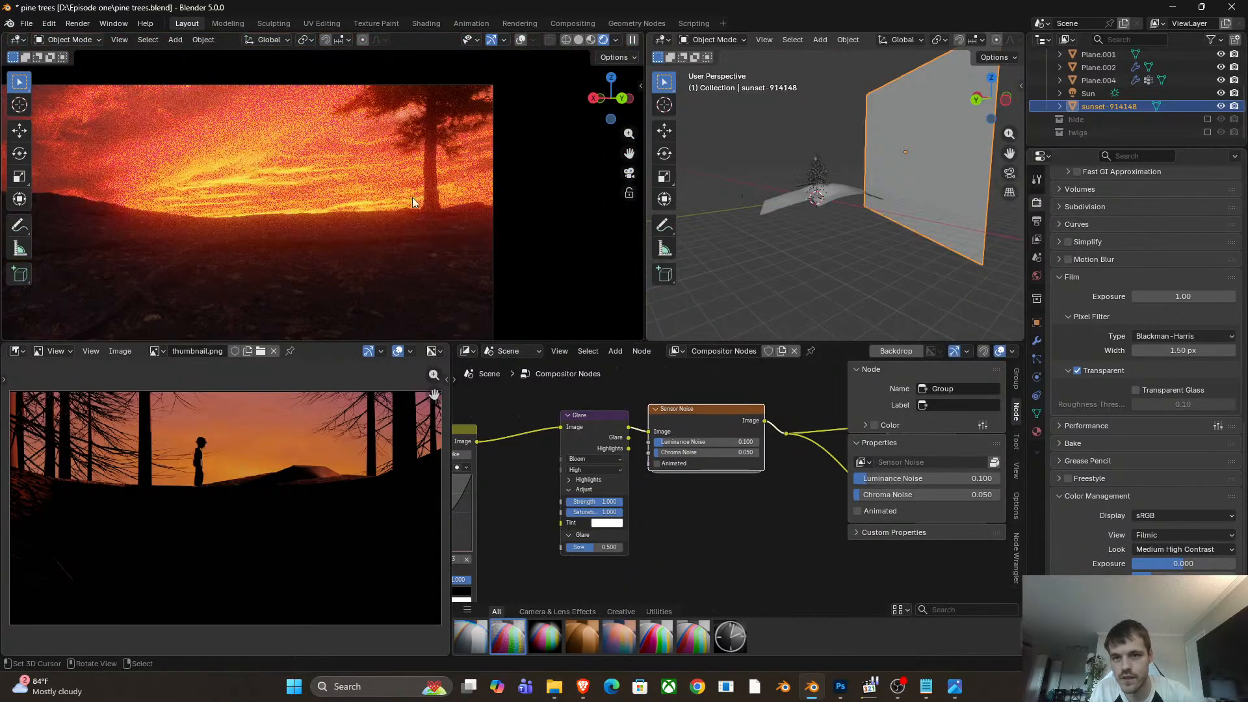
scroll(233, 200, down, 3)
scroll(693, 431, up, 2)
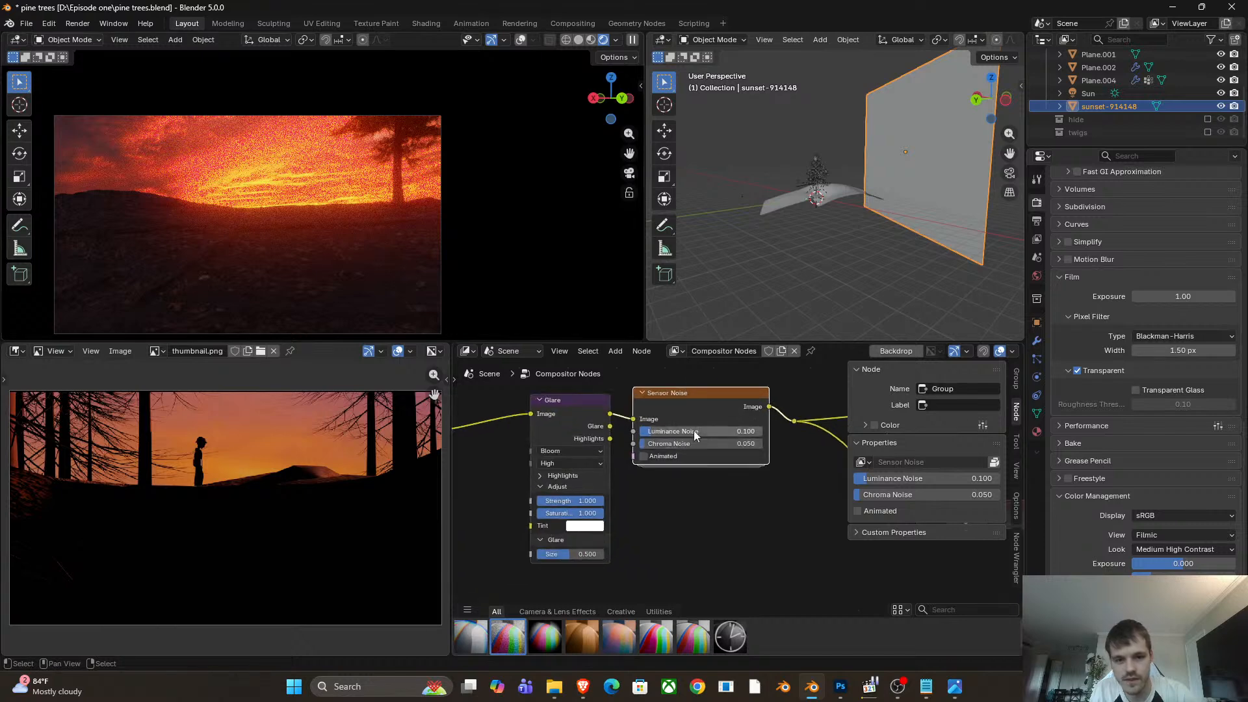
drag(642, 432, 671, 416)
scroll(363, 160, up, 5)
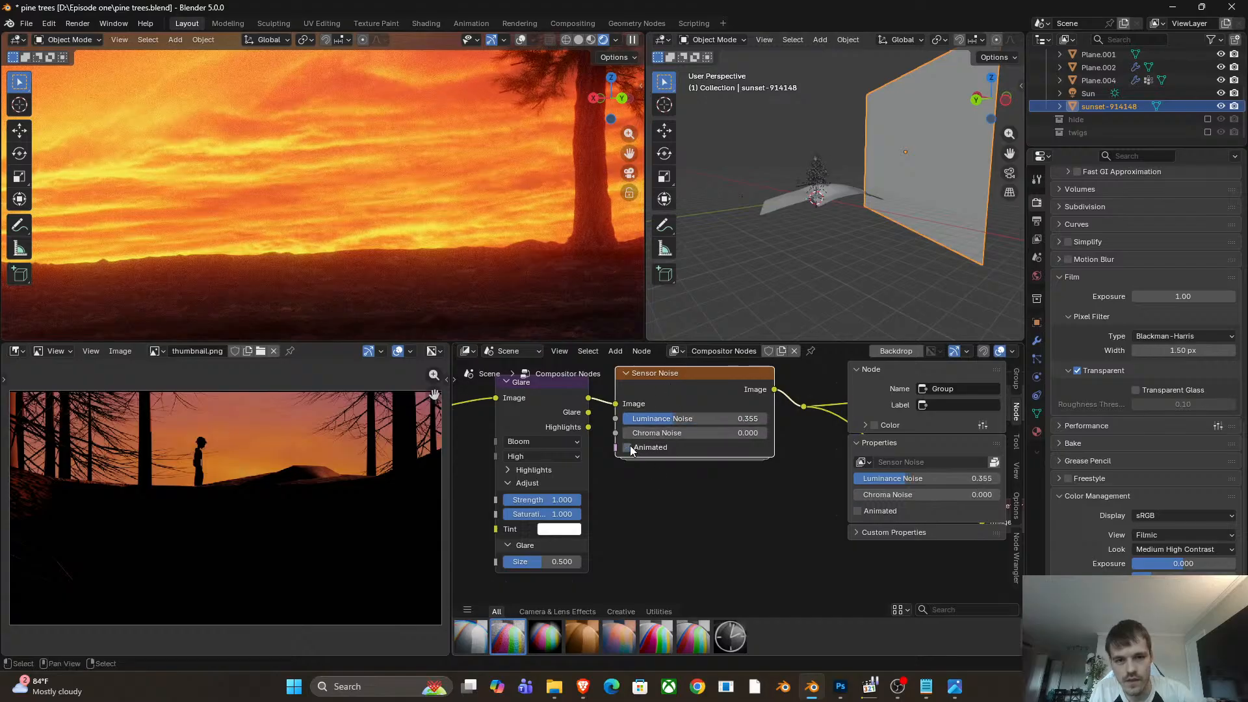
key(ctrl+x)
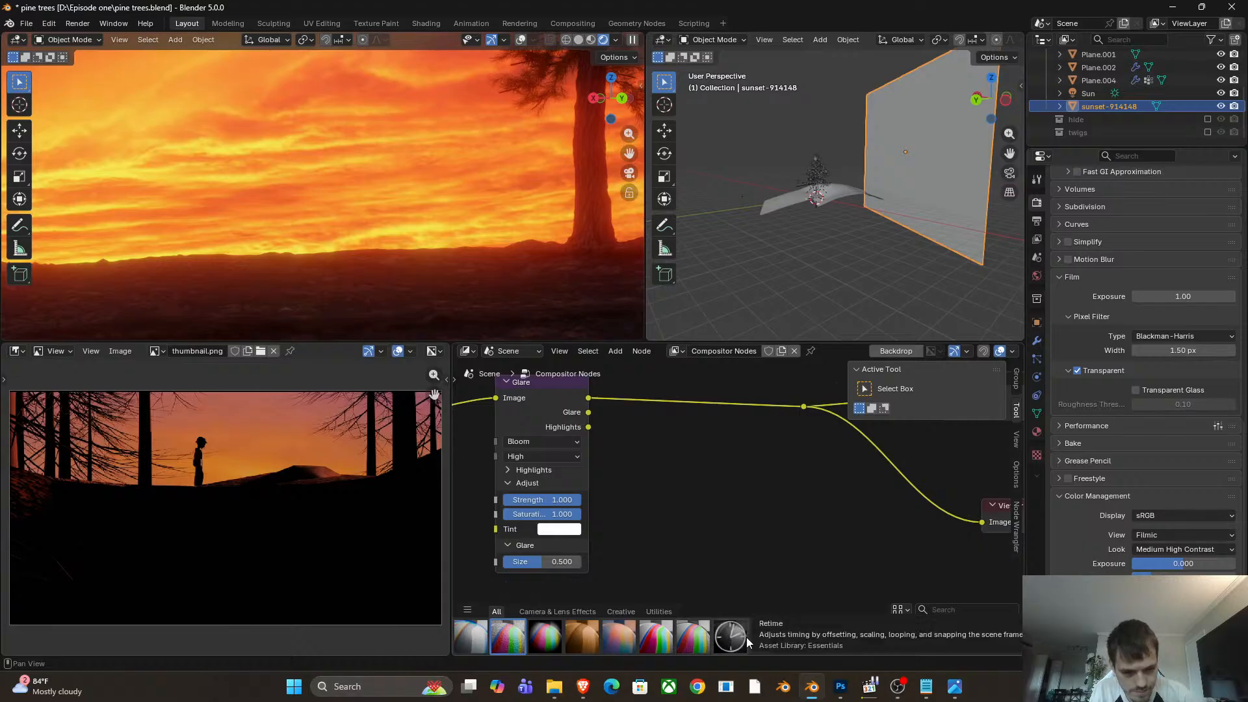
Try a Retime node after the Glare node, delete it, and reconnect the Glare image output to the reroute.
drag(730, 639, 731, 550)
key(g)
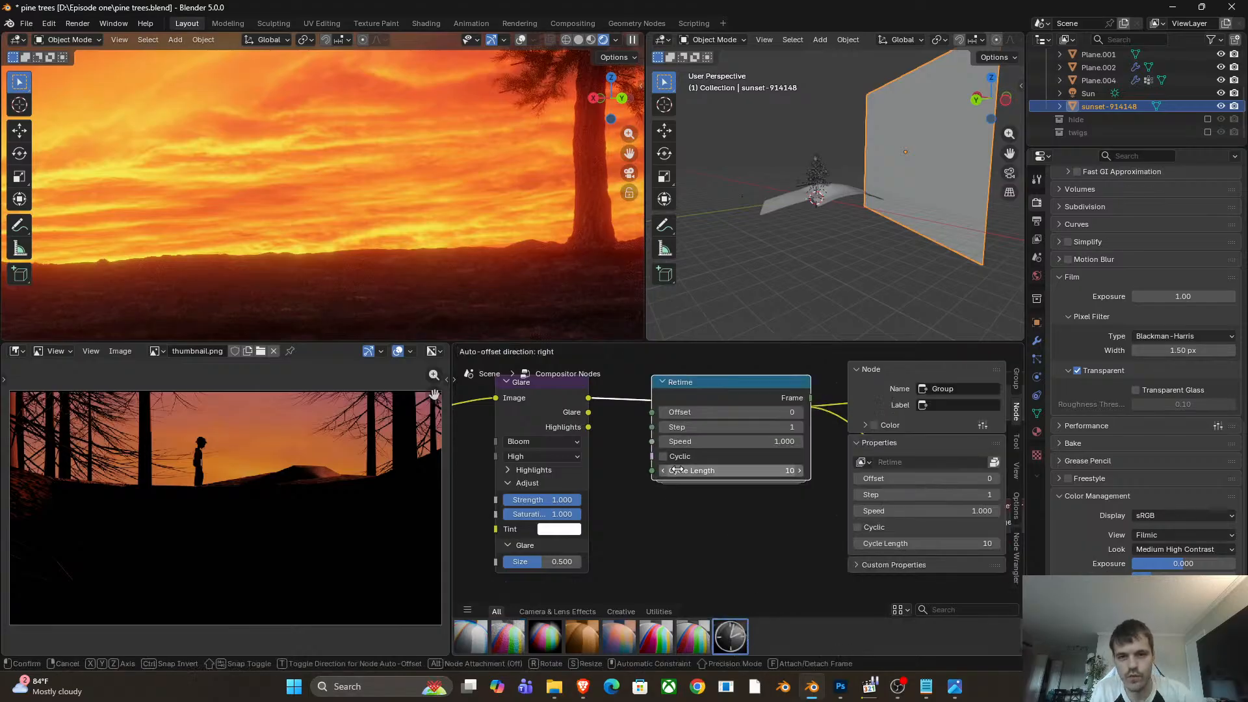
click(687, 451)
key(x)
scroll(623, 577, down, 1)
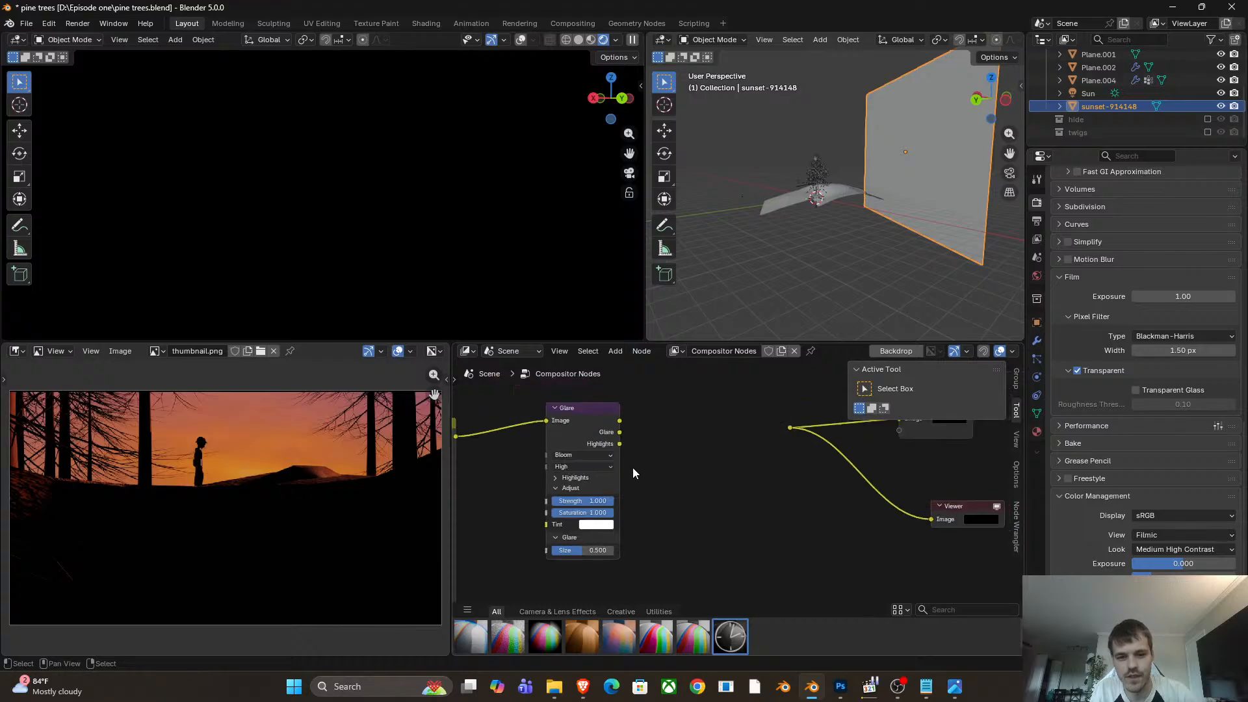
drag(620, 421, 791, 427)
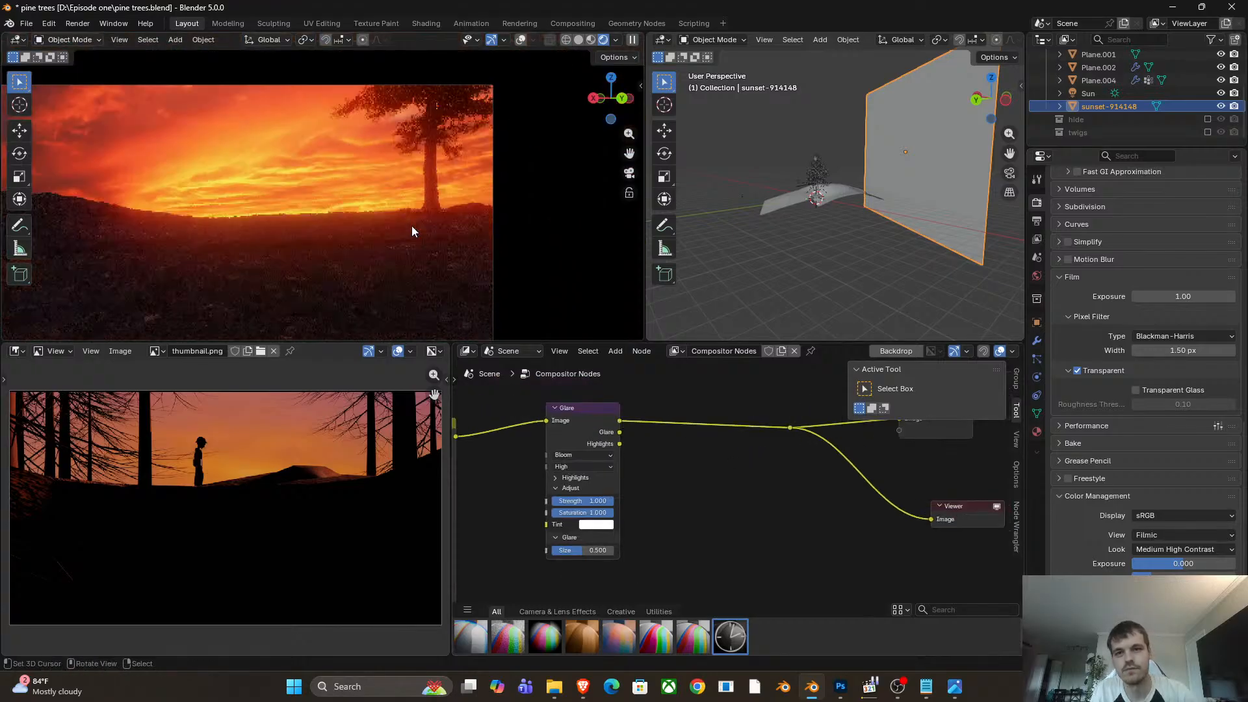
Make a linked duplicate of the pine tree's trunk, leaving it at the original position.
scroll(412, 224, down, 3)
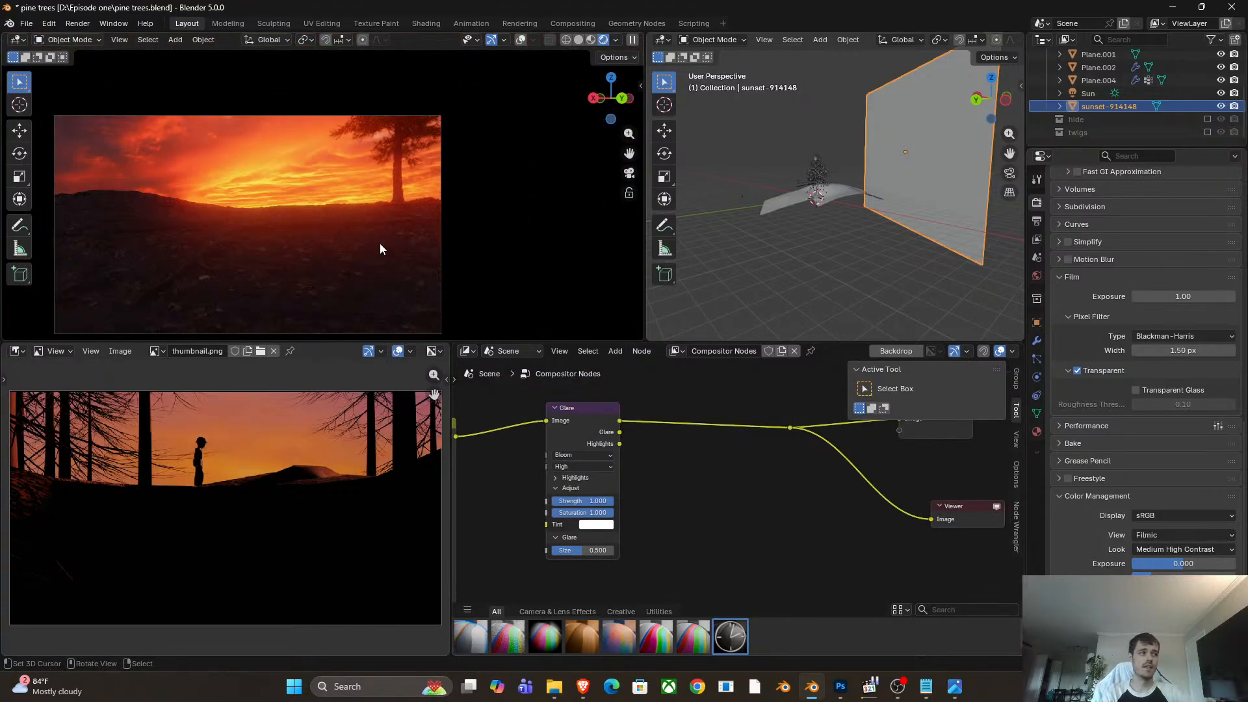
shift+middle_drag(302, 241, 393, 241)
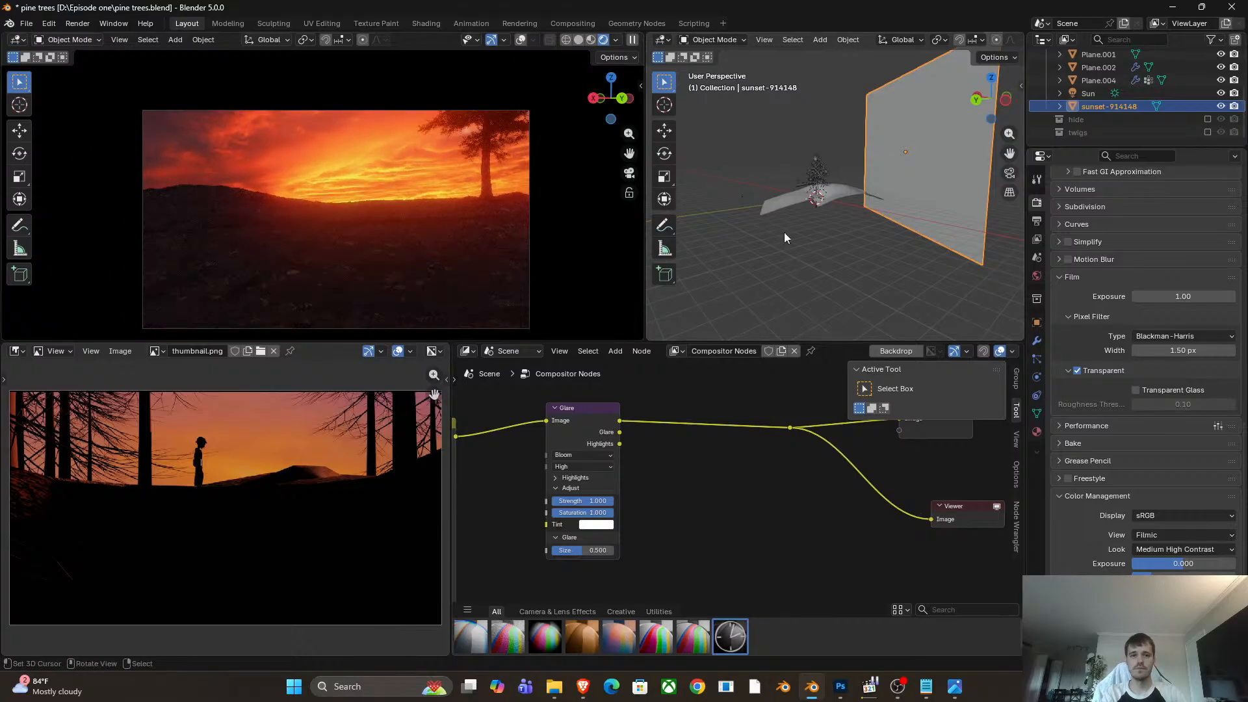
scroll(784, 232, up, 4)
click(781, 191)
middle_drag(782, 191, 902, 215)
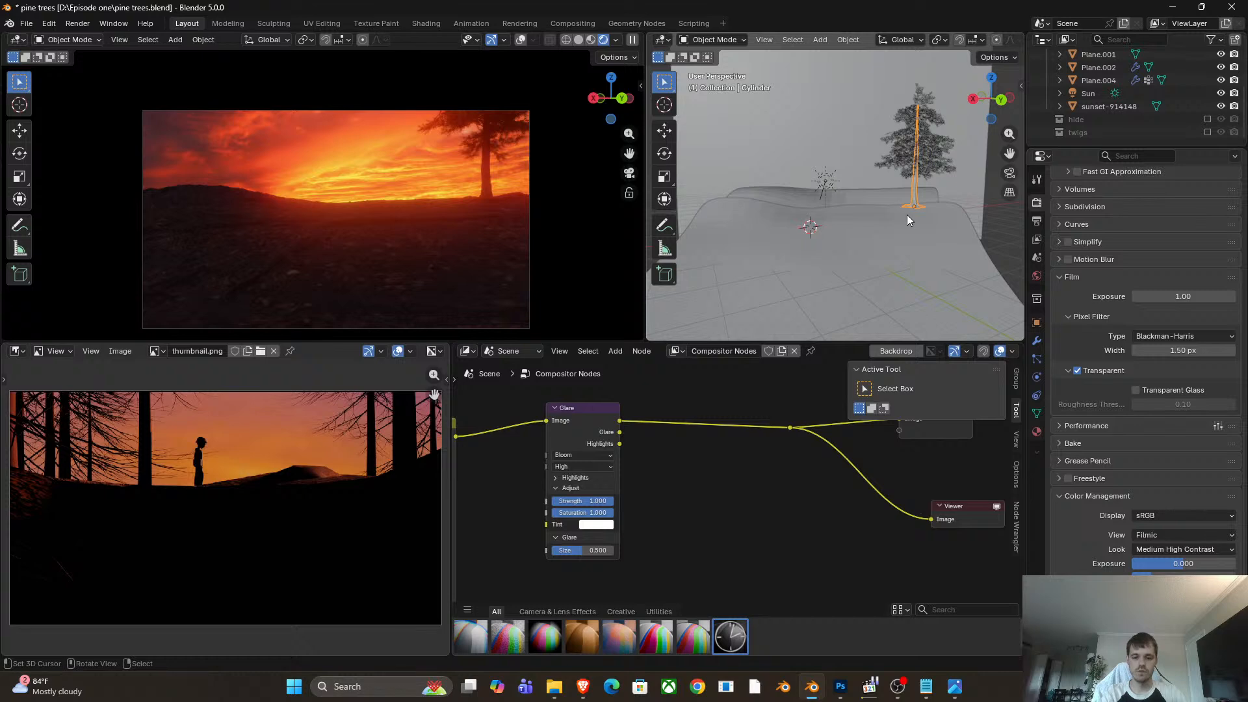
key(shift+d)
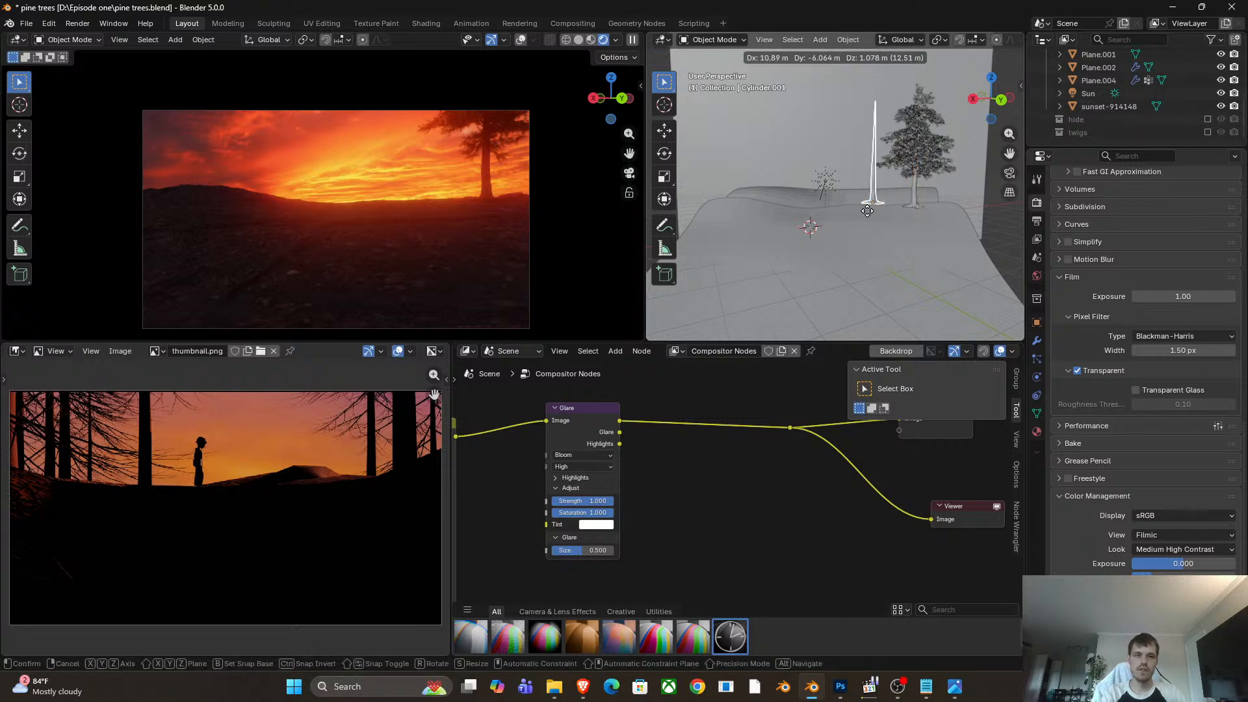
right_click(874, 208)
Try placing the duplicated trunk on the opposite side of the ground using horizontal moves, and undo both moves.
key(g)
key(shift+z)
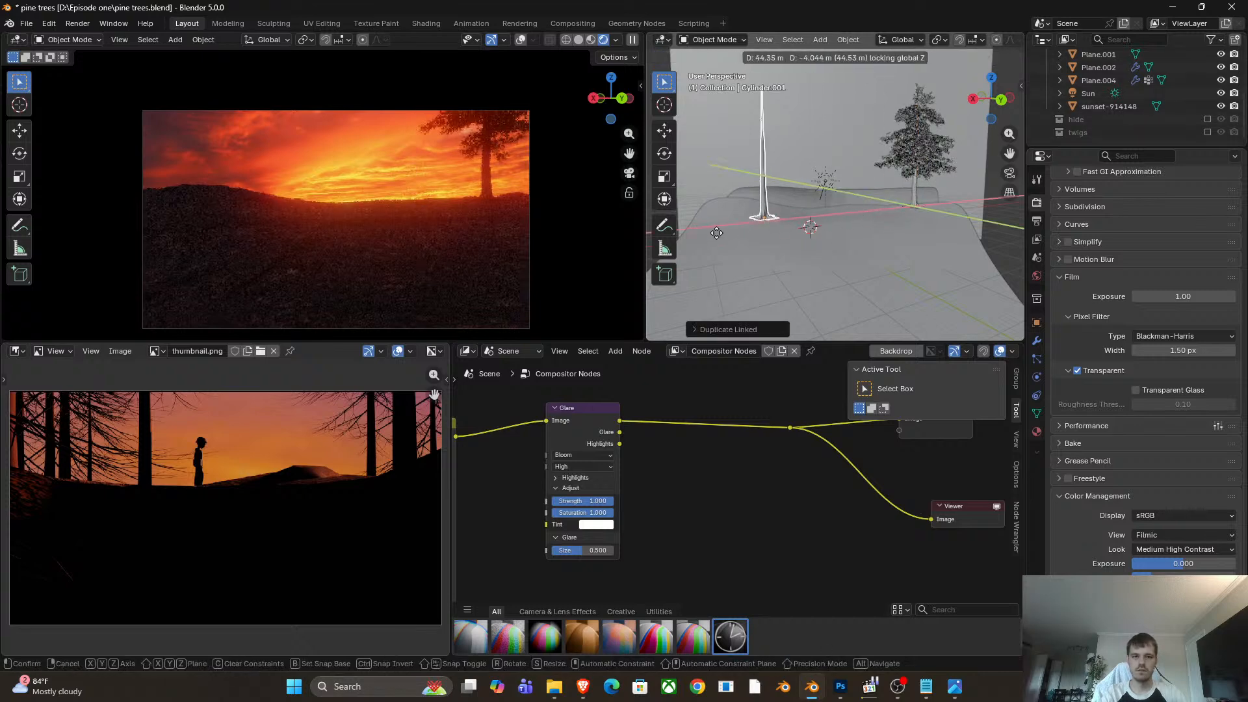
click(707, 231)
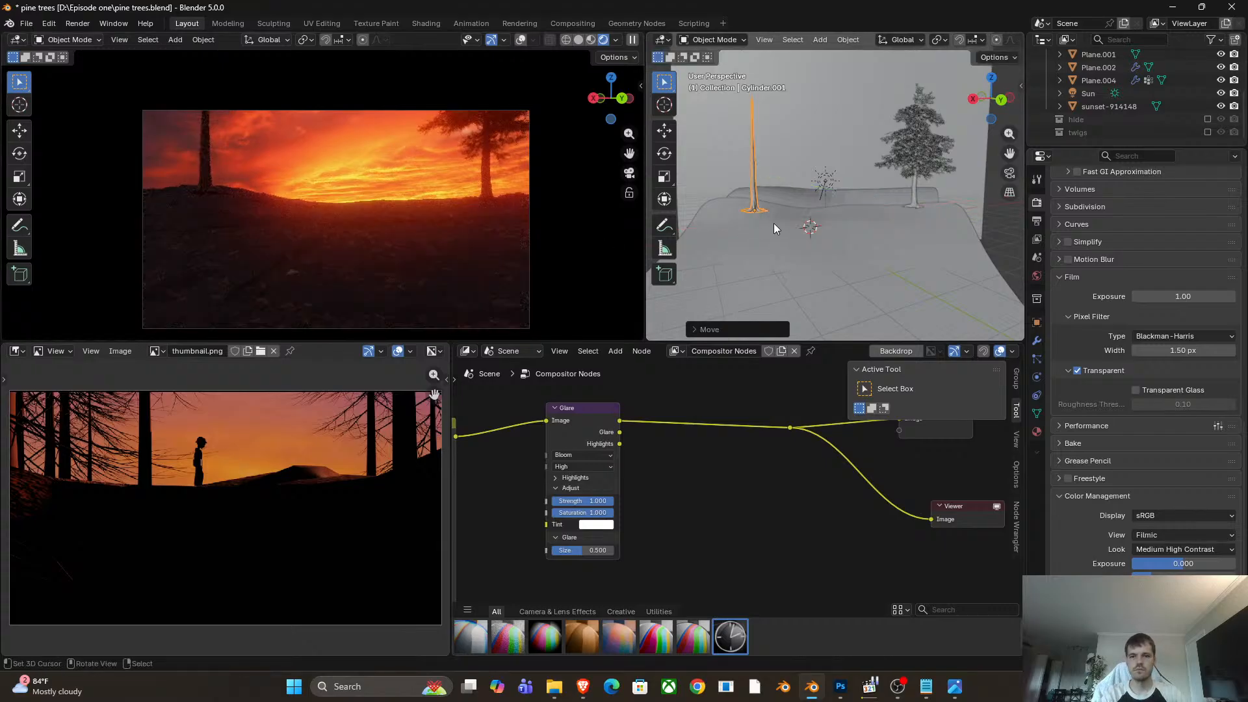
scroll(761, 221, up, 5)
key(g)
key(shift+z)
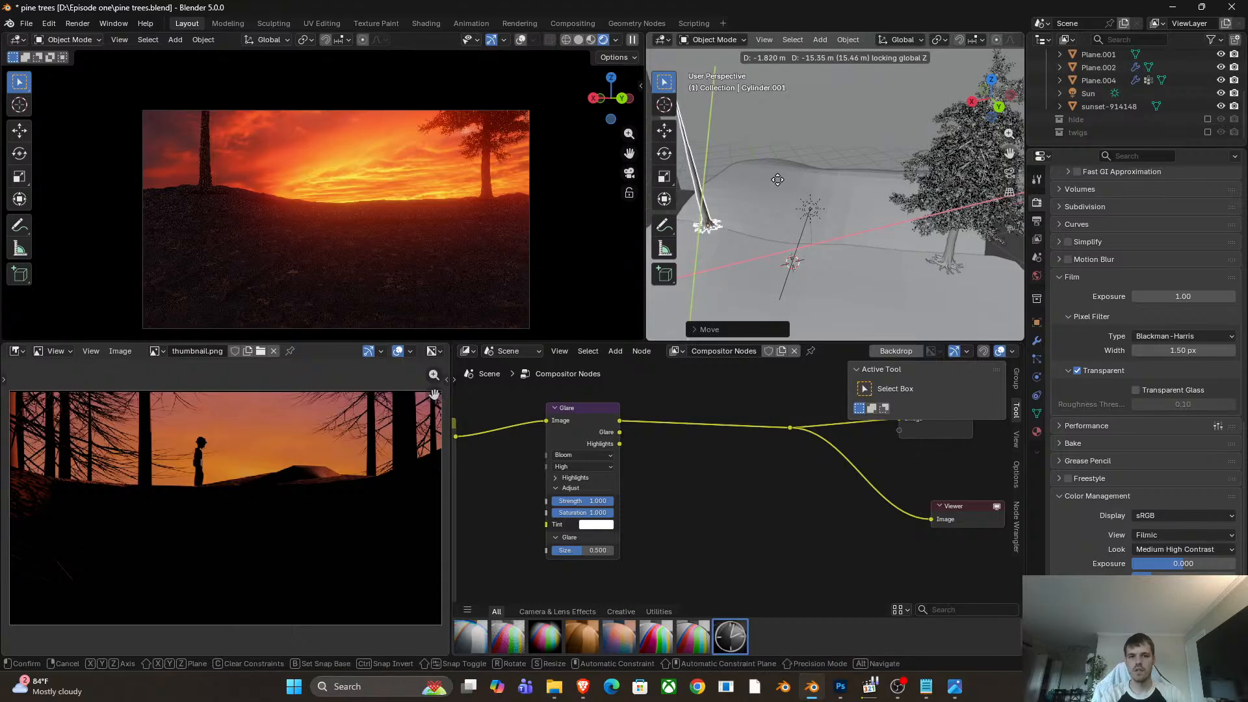
click(777, 179)
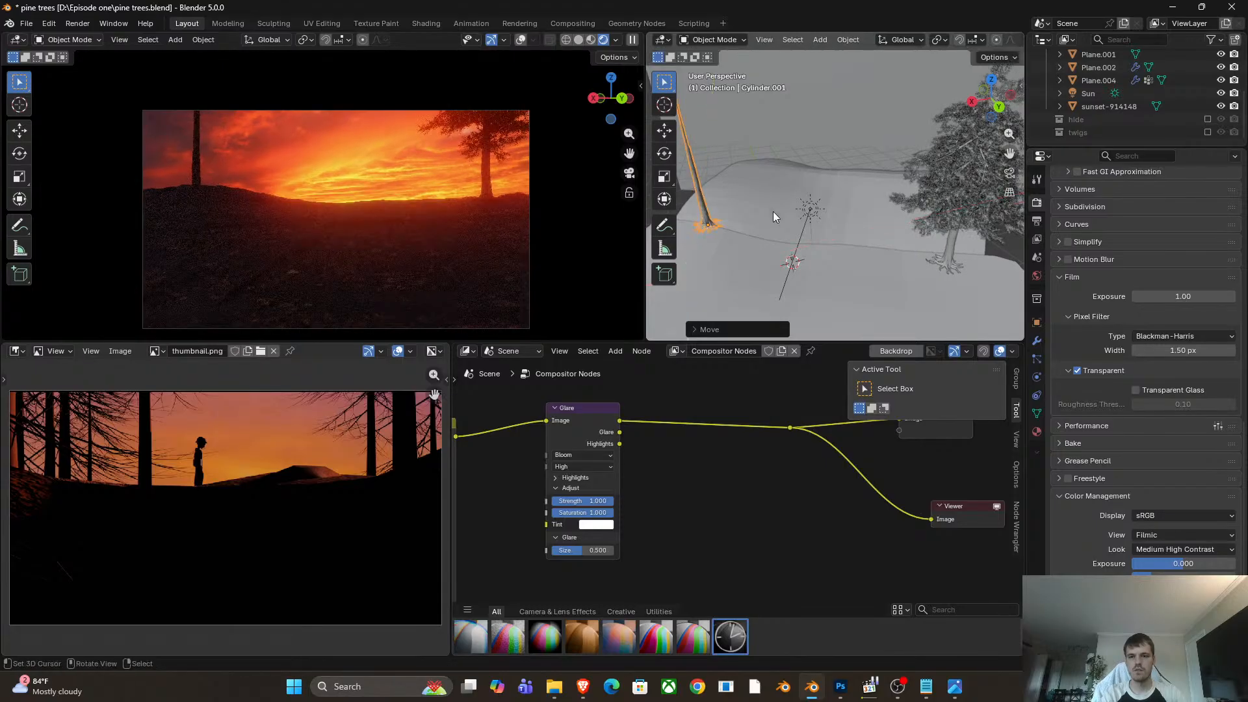
middle_drag(802, 252, 817, 229)
key(ctrl+z)
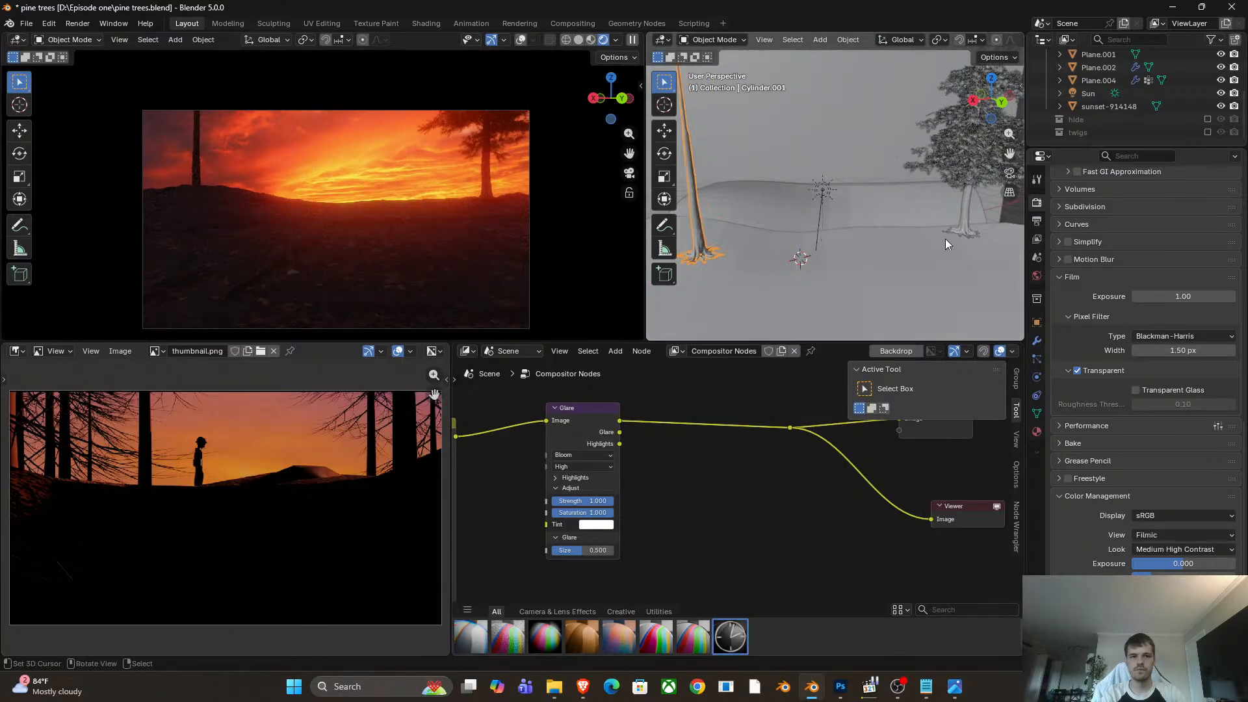
key(ctrl+z)
scroll(977, 199, up, 1)
shift+middle_drag(977, 199, 786, 209)
right_click(751, 186)
mouse_move(879, 230)
middle_down()
mouse_move(836, 256)
mouse_move(880, 233)
middle_up()
right_click(832, 256)
key(g)
right_click(840, 251)
right_click(831, 240)
Move the duplicated trunk horizontally, with Z locked, toward the near end of the ground on the original tree's side.
scroll(831, 240, down, 4)
scroll(880, 234, down, 1)
scroll(880, 233, down, 3)
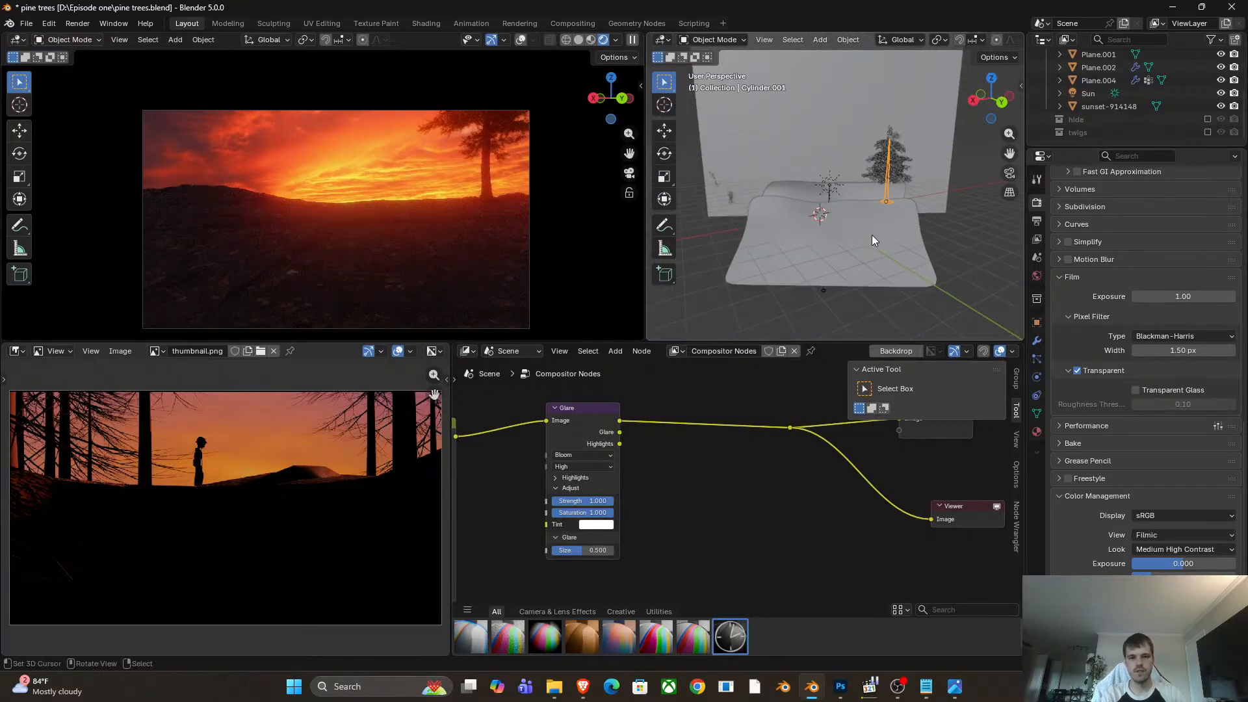
key(g)
key(shift+z)
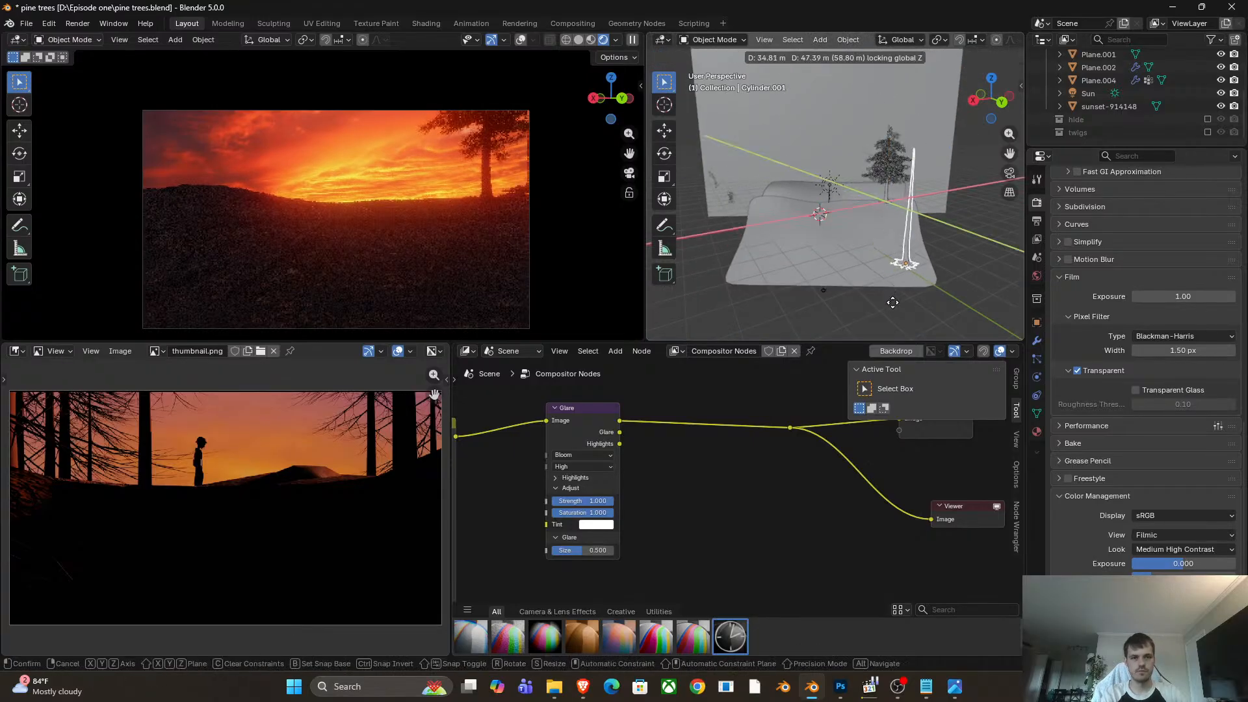
click(884, 295)
key(g)
key(shift+z)
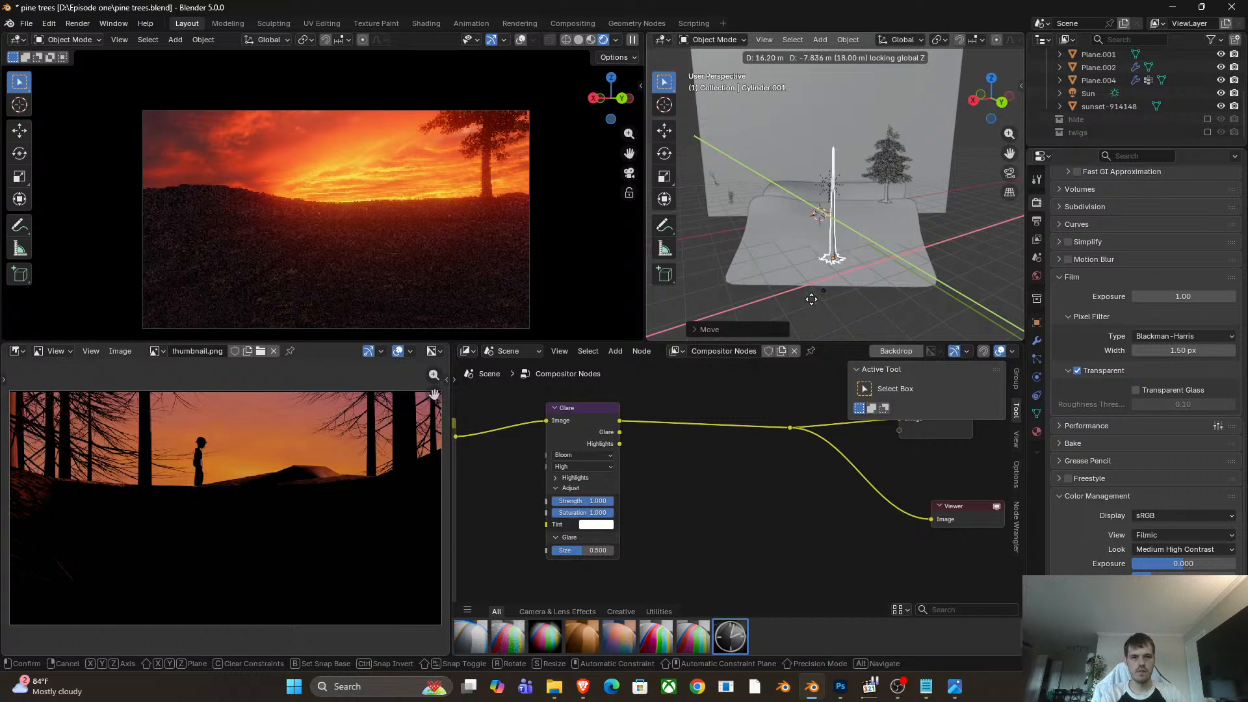
key(Escape)
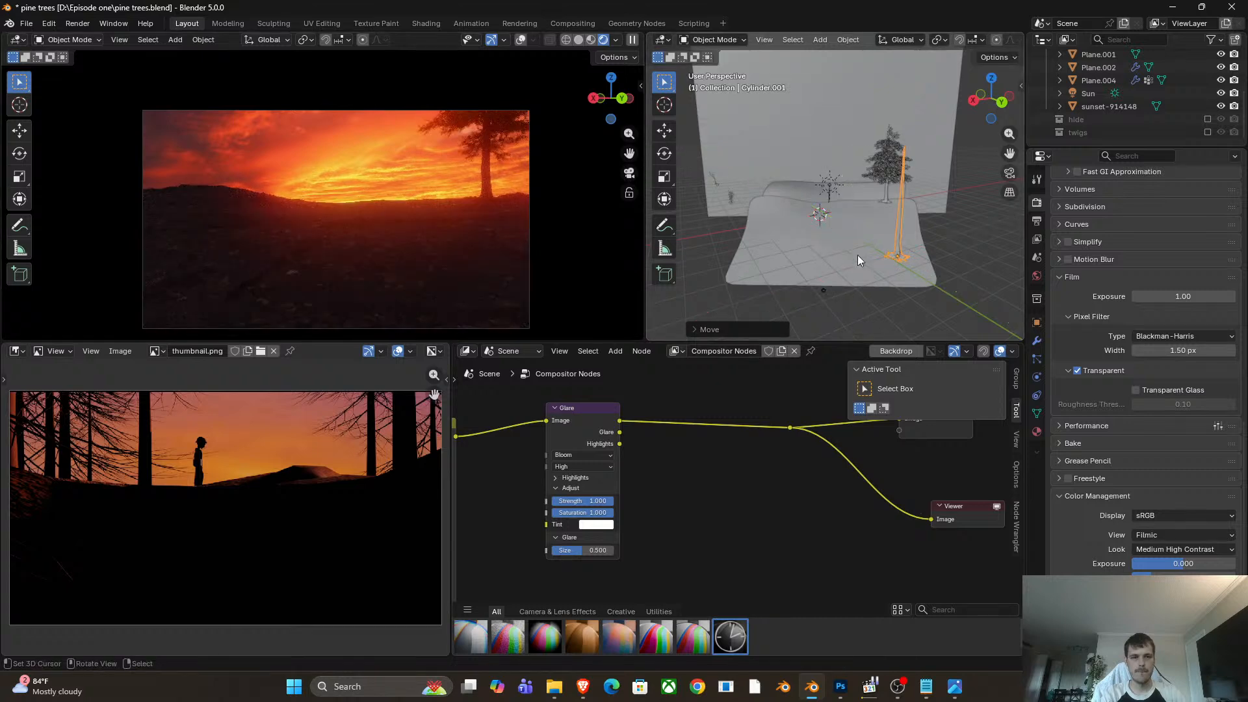
Lower the duplicated trunk onto the near edge of the ground in the foreground and fine-tune its height along Z.
key(g)
alt+middle_drag(794, 242, 790, 268)
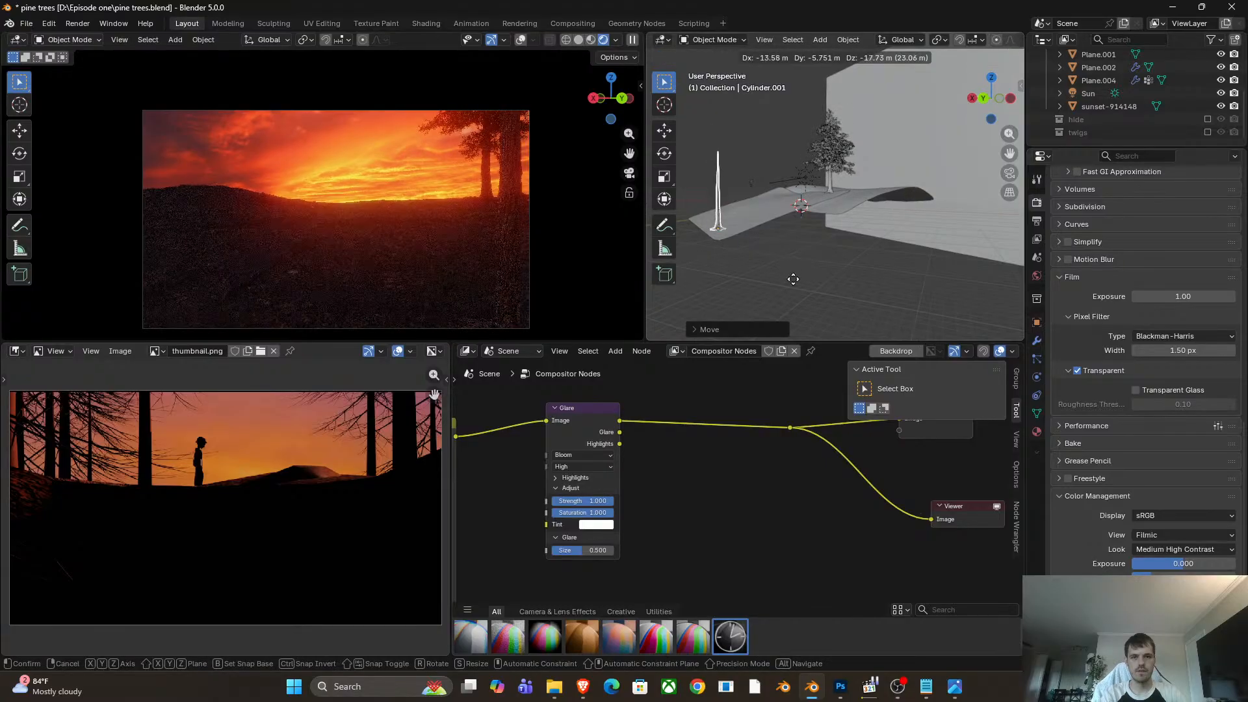
click(794, 279)
middle_drag(762, 277, 816, 278)
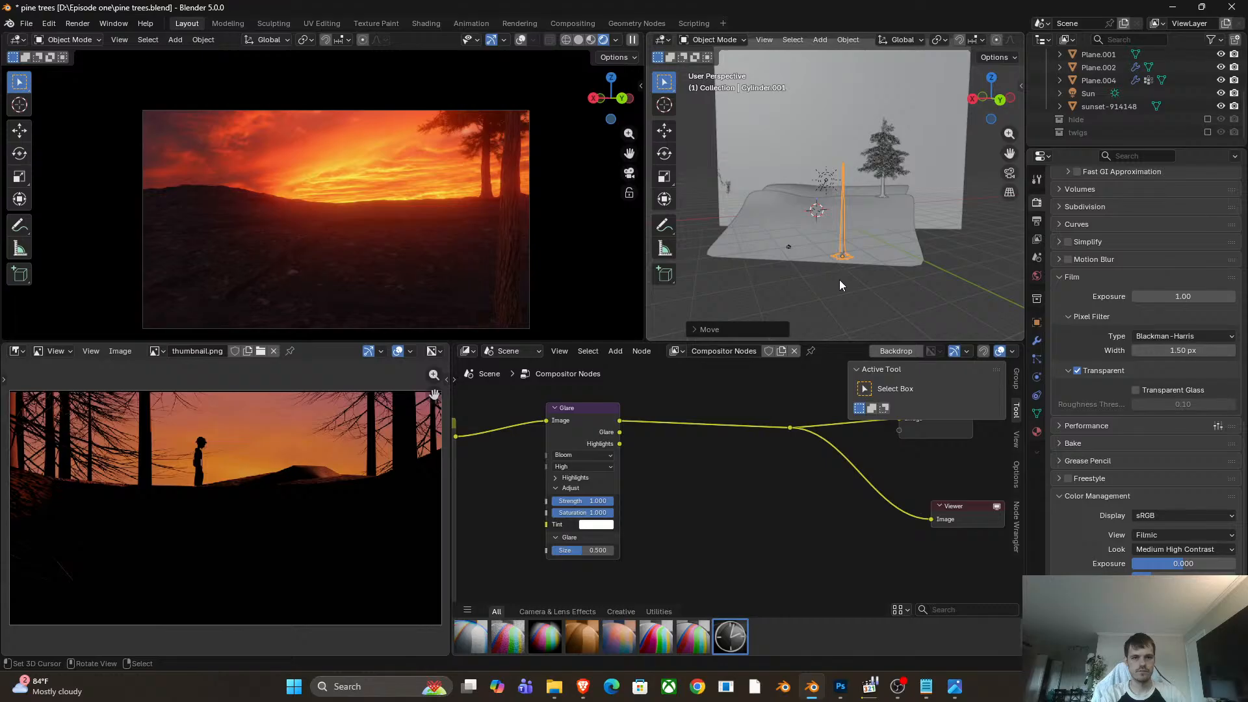
key(g)
key(z)
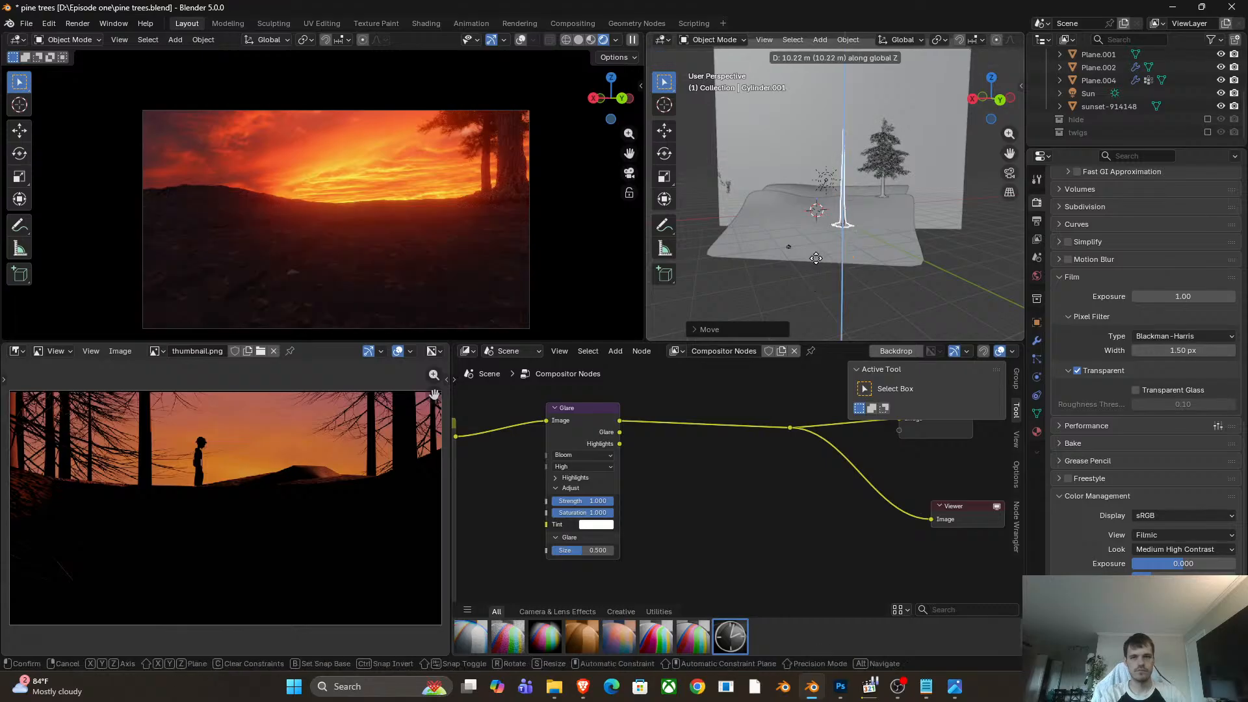
click(807, 266)
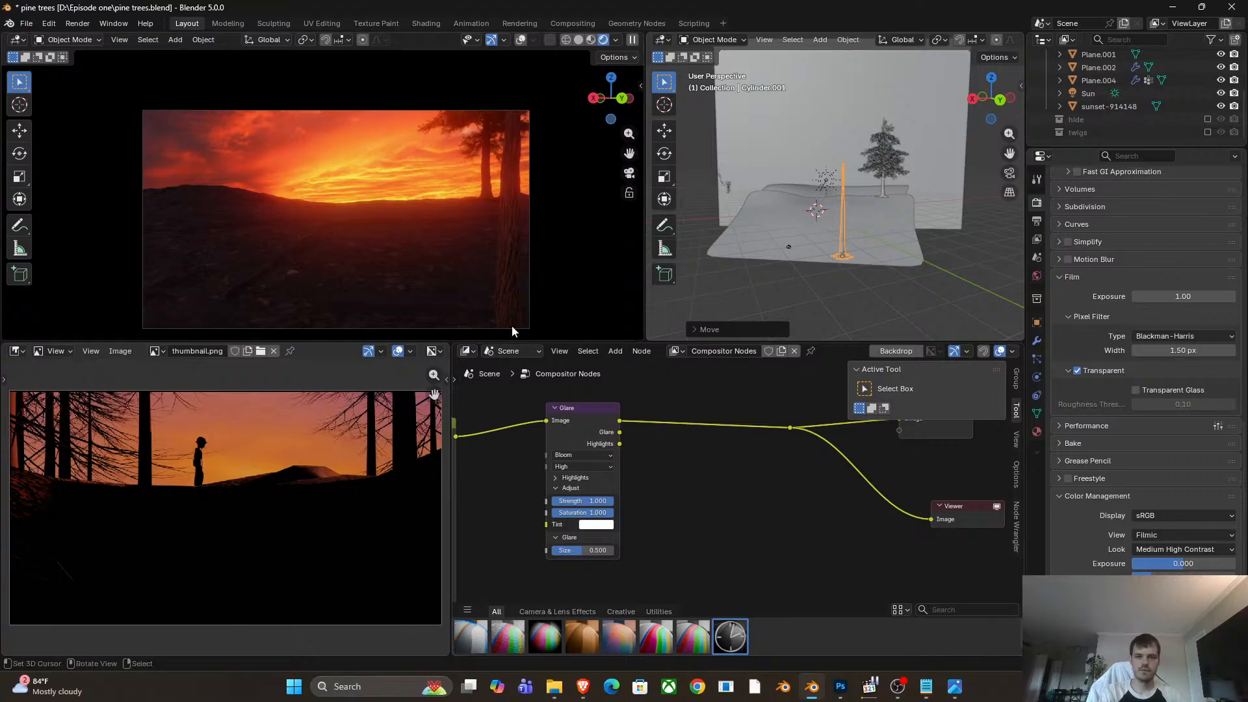
Move the duplicated trunk horizontally, with Z locked, back to the hill on the opposite side of the ground.
key(g)
key(shift+z)
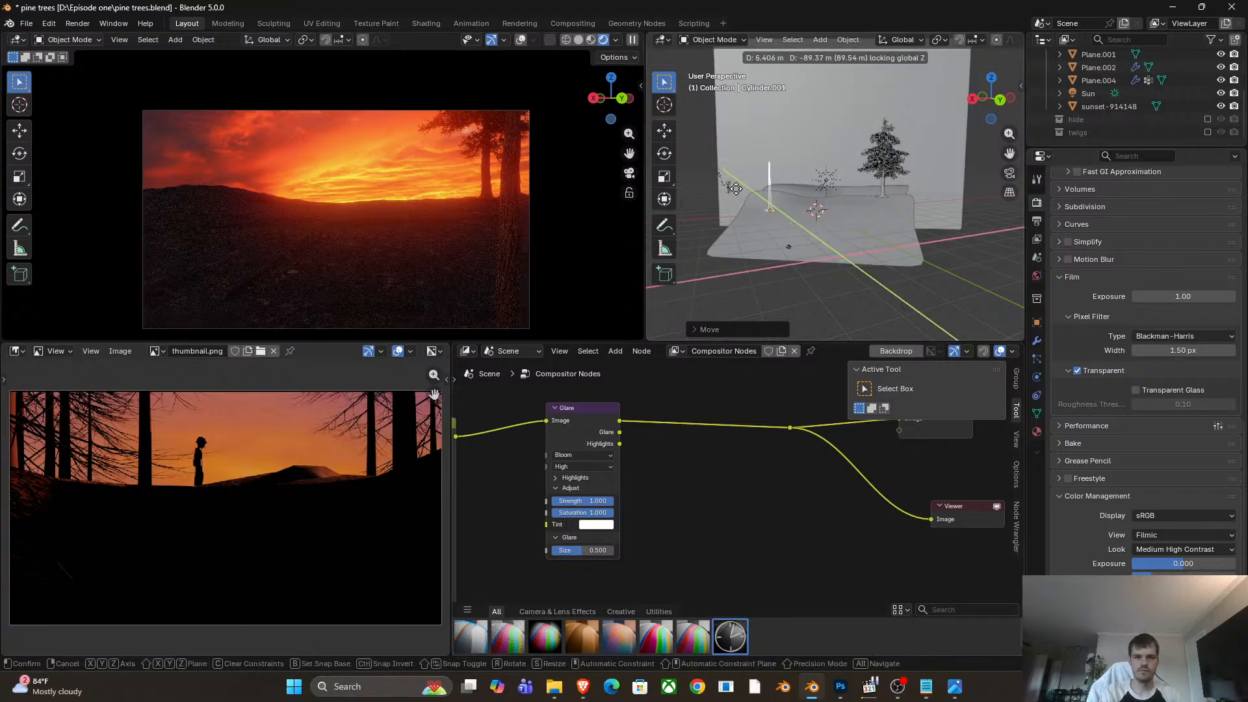
click(742, 192)
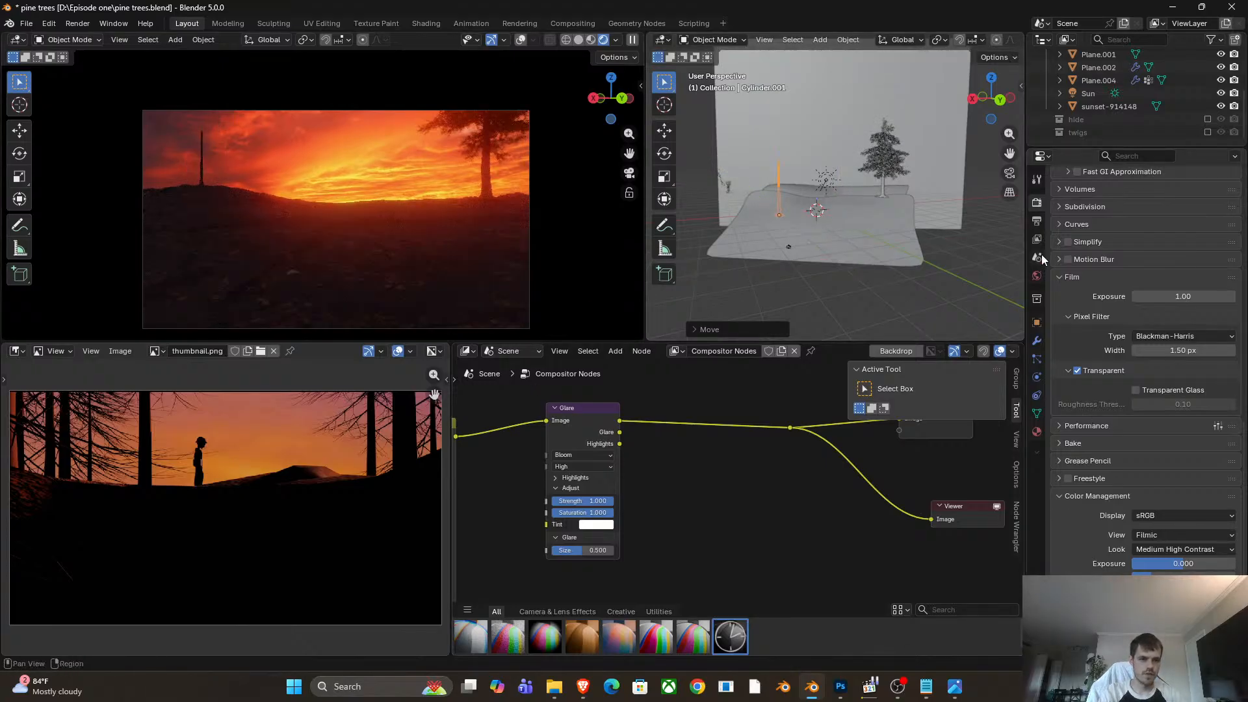
Enable Simplify in the render settings and set the viewport Max Subdivision to 1.
click(1039, 215)
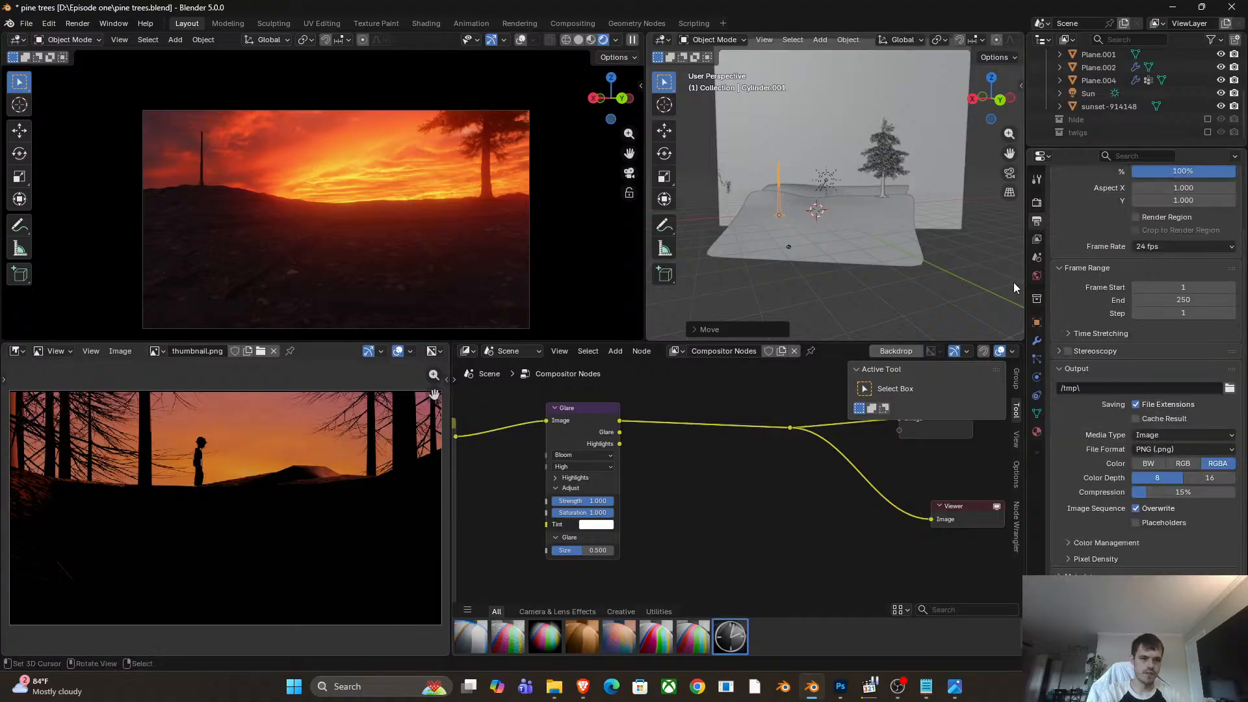
click(1037, 198)
scroll(1086, 455, down, 8)
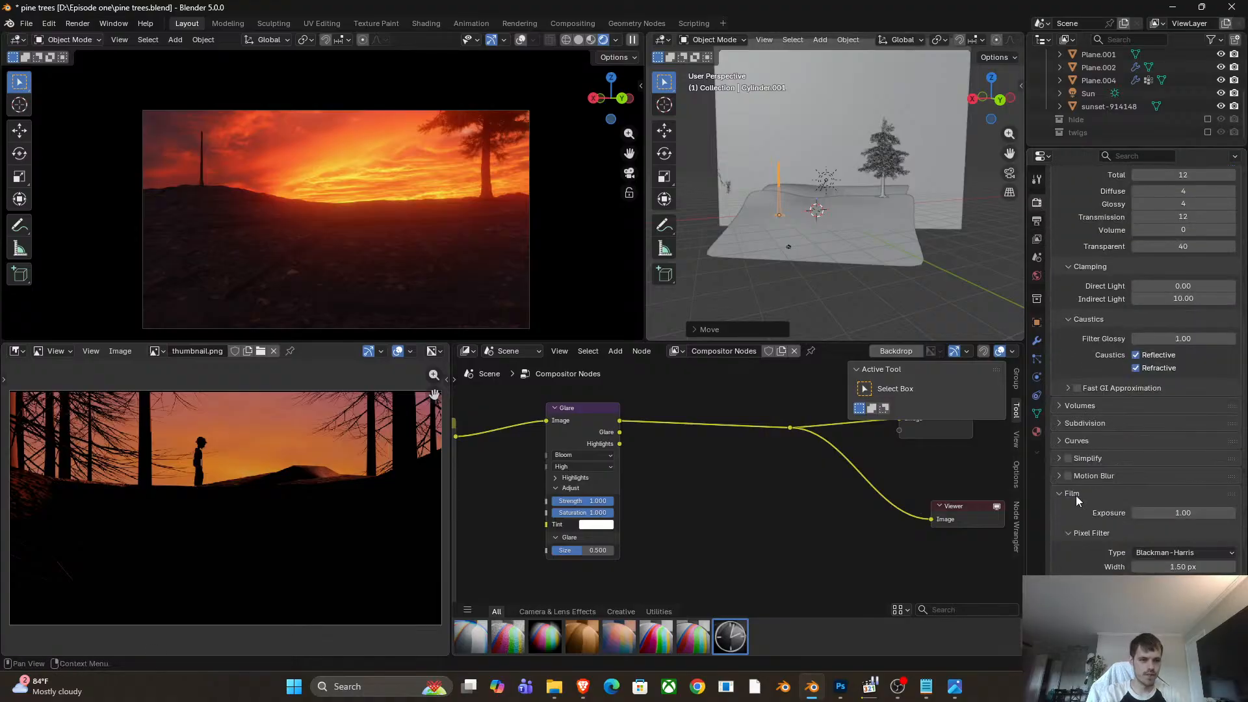
click(1070, 461)
click(1058, 458)
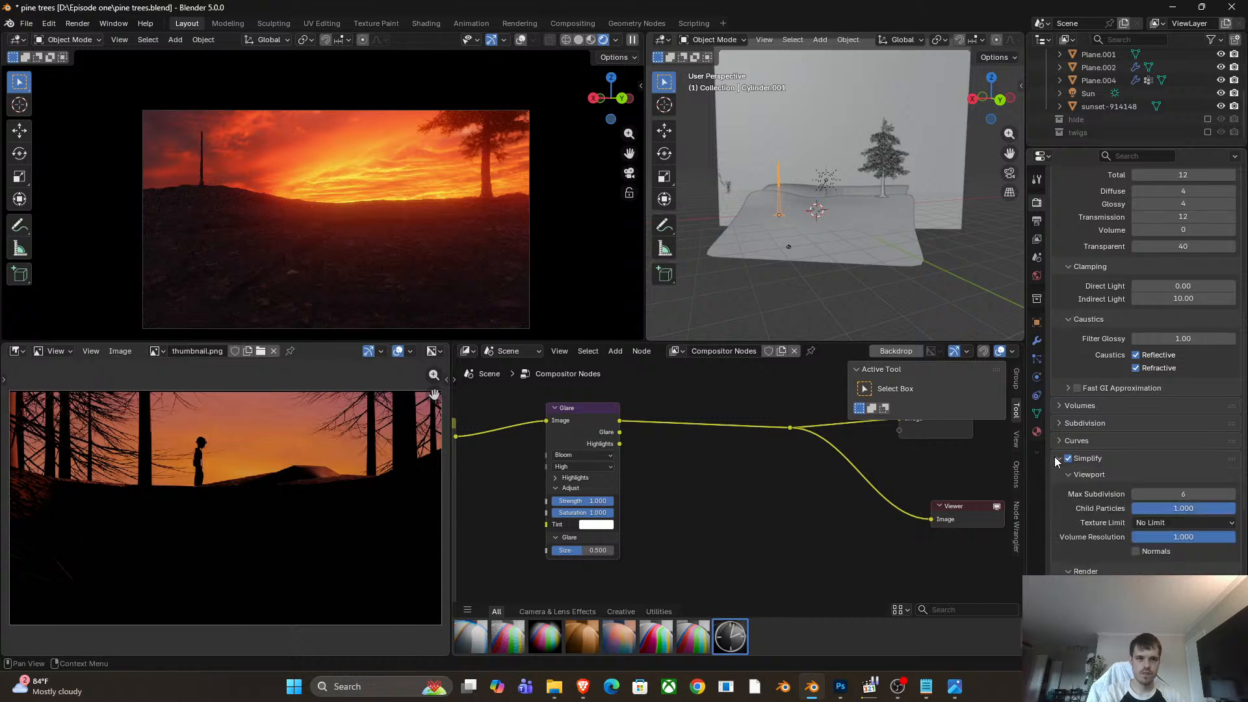
click(1170, 492)
text(1)
key(Return)
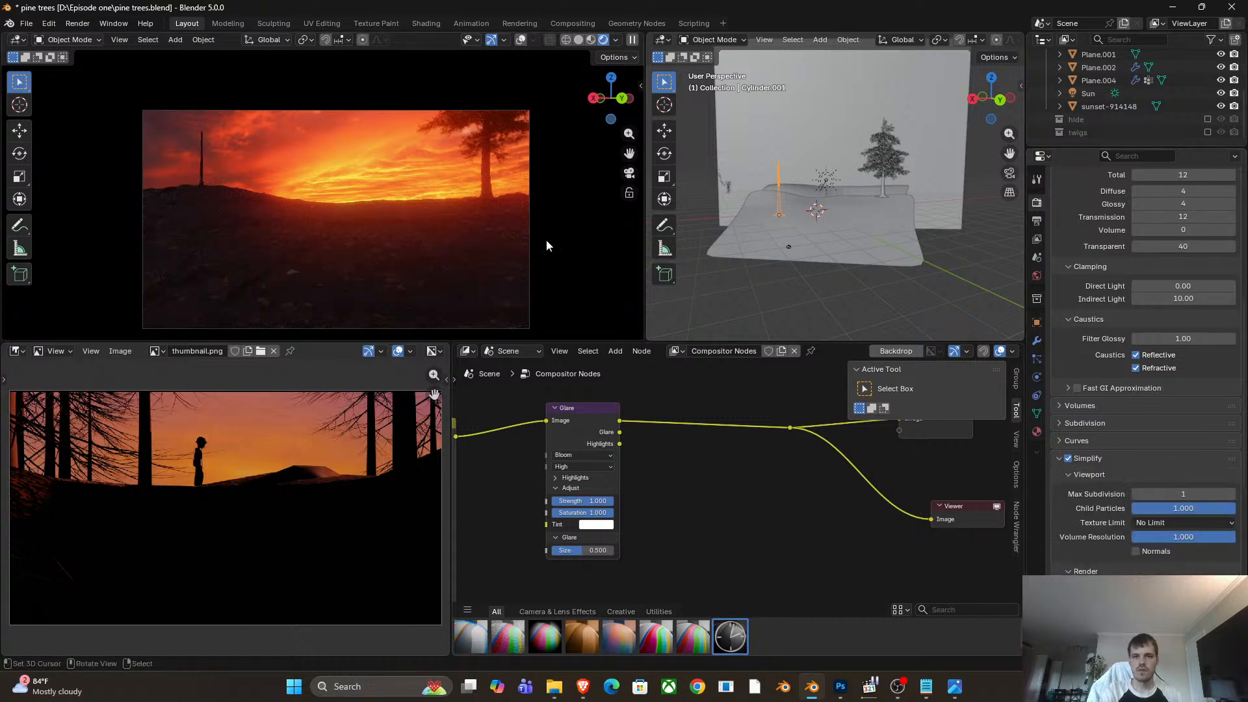
Compare viewport Max Subdivision values of 0 and 1, and leave it set to 0.
scroll(416, 198, up, 3)
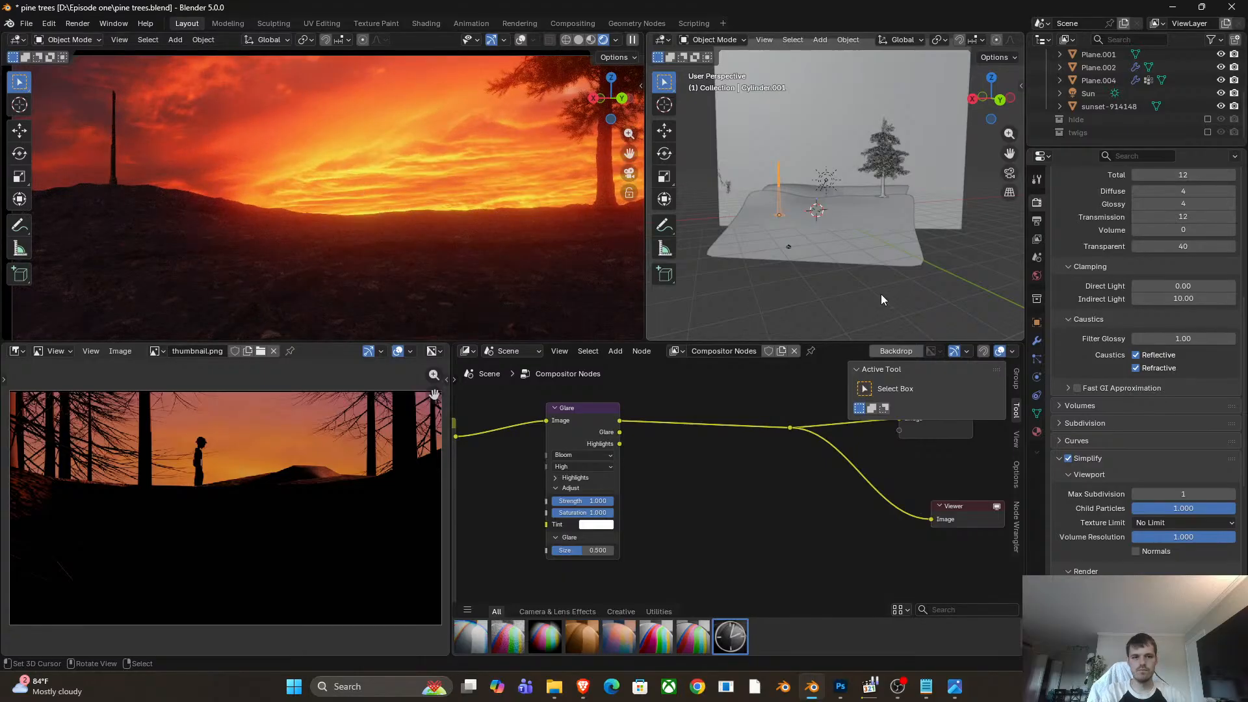
click(1136, 494)
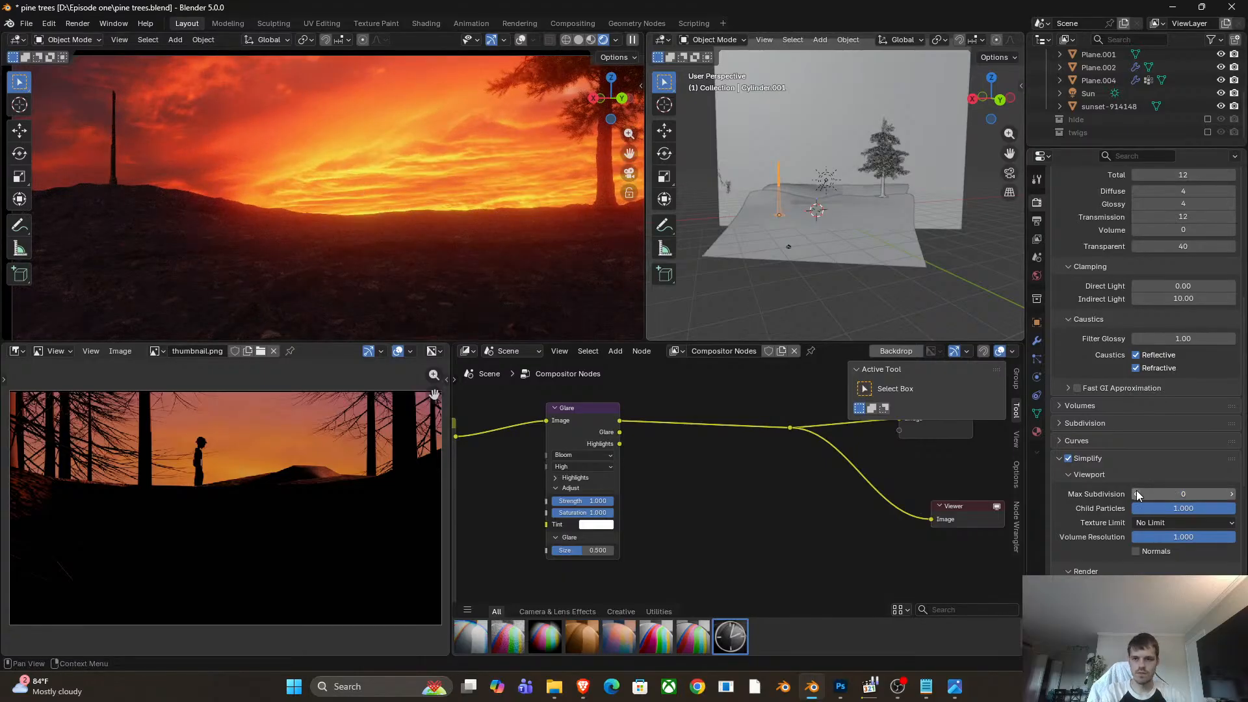
click(1232, 494)
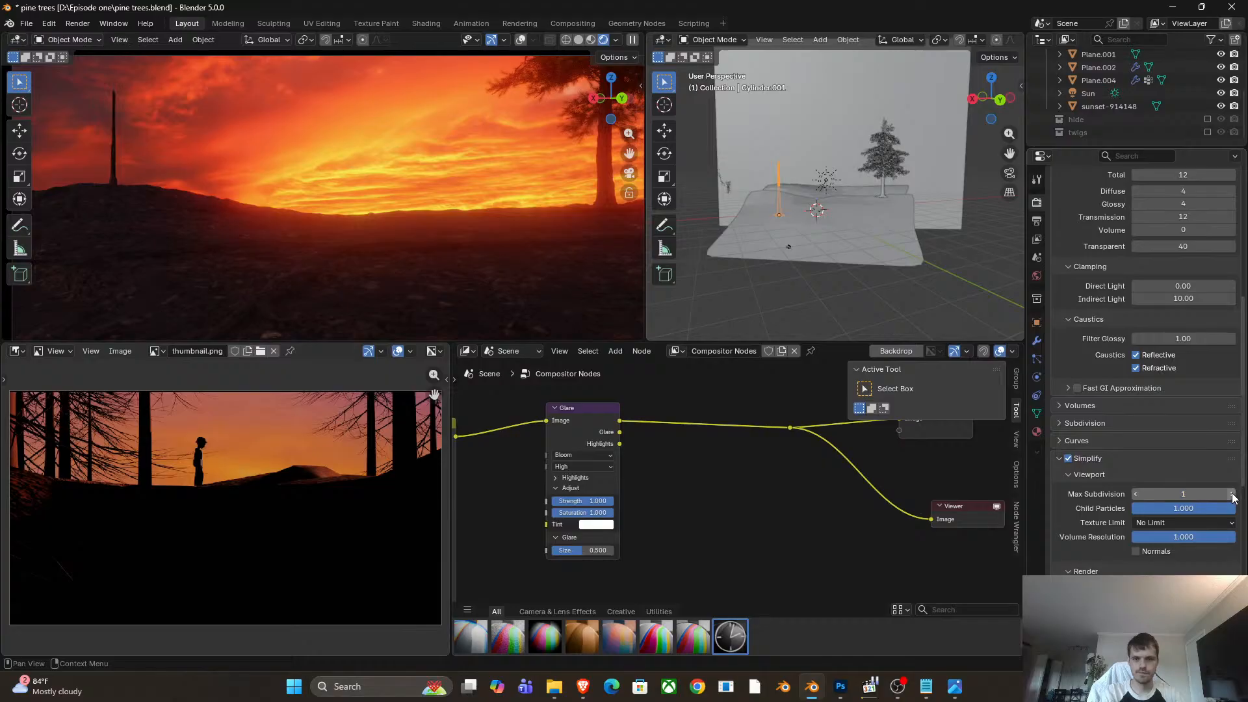
click(1135, 494)
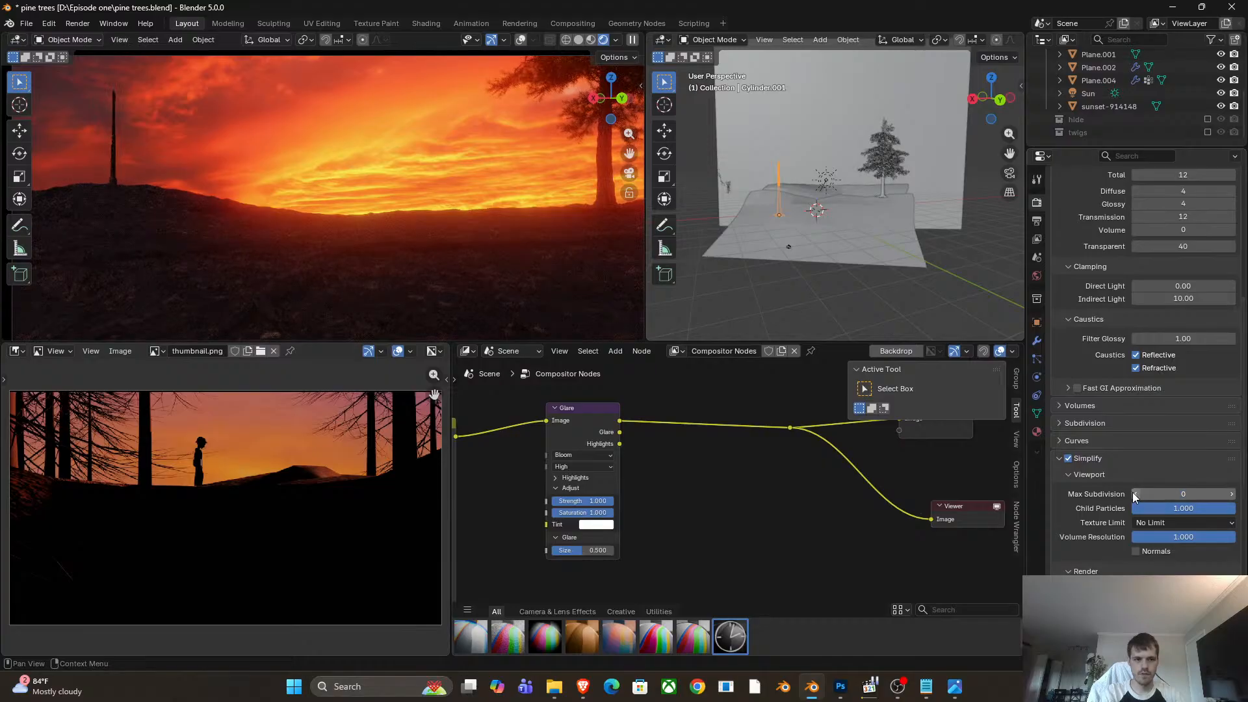
scroll(789, 226, down, 2)
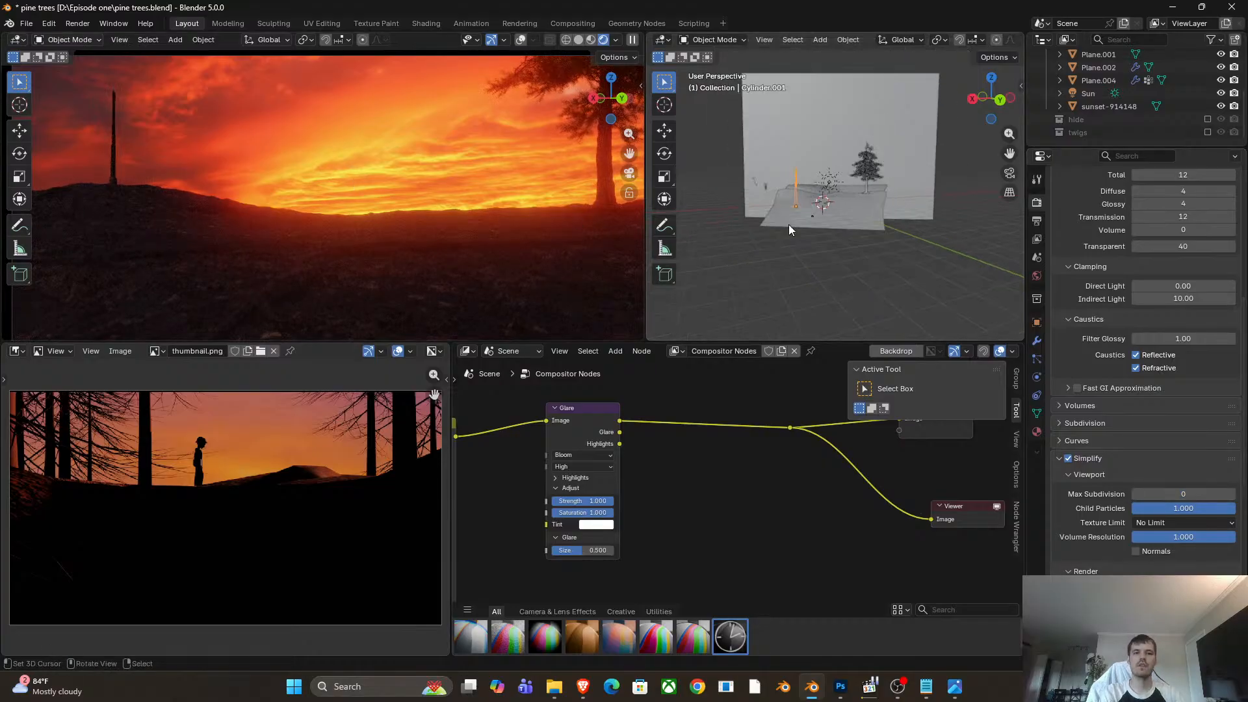
scroll(201, 170, down, 3)
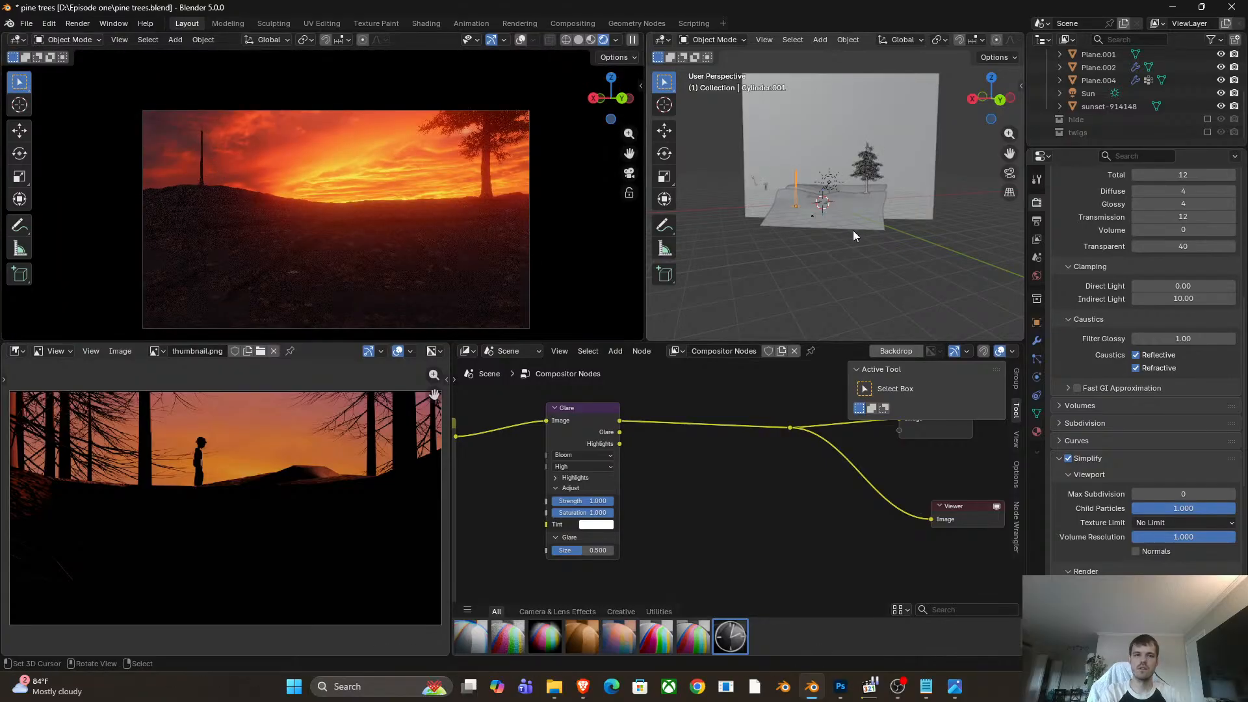
Delete the lone duplicated trunk and make a linked duplicate of the whole pine, trunk and branches, at its original position.
key(Delete)
scroll(868, 202, up, 4)
right_click(897, 179)
scroll(897, 181, up, 2)
shift+middle_drag(937, 185, 883, 201)
scroll(823, 221, up, 4)
click(817, 219)
shift+click(820, 177)
scroll(821, 195, down, 5)
key(alt+d)
right_click(863, 198)
Move the duplicated pine across to the hill on the opposite side of the ground.
scroll(878, 215, down, 1)
key(g)
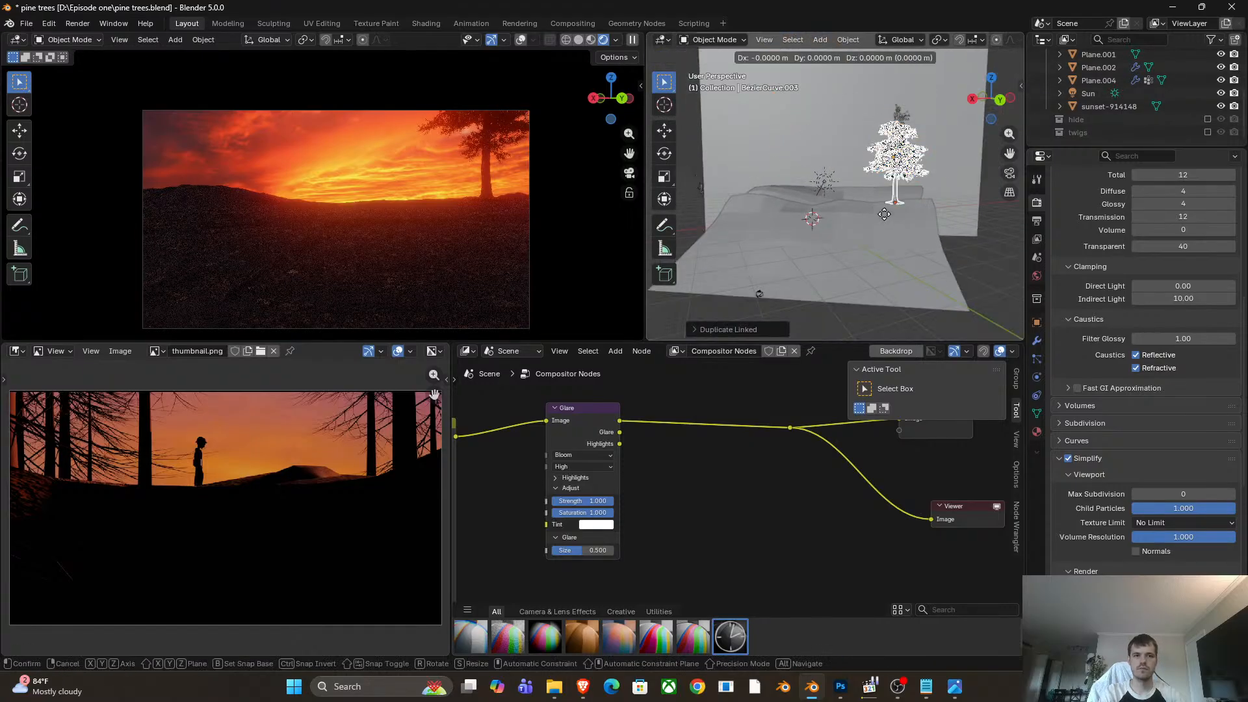
click(744, 215)
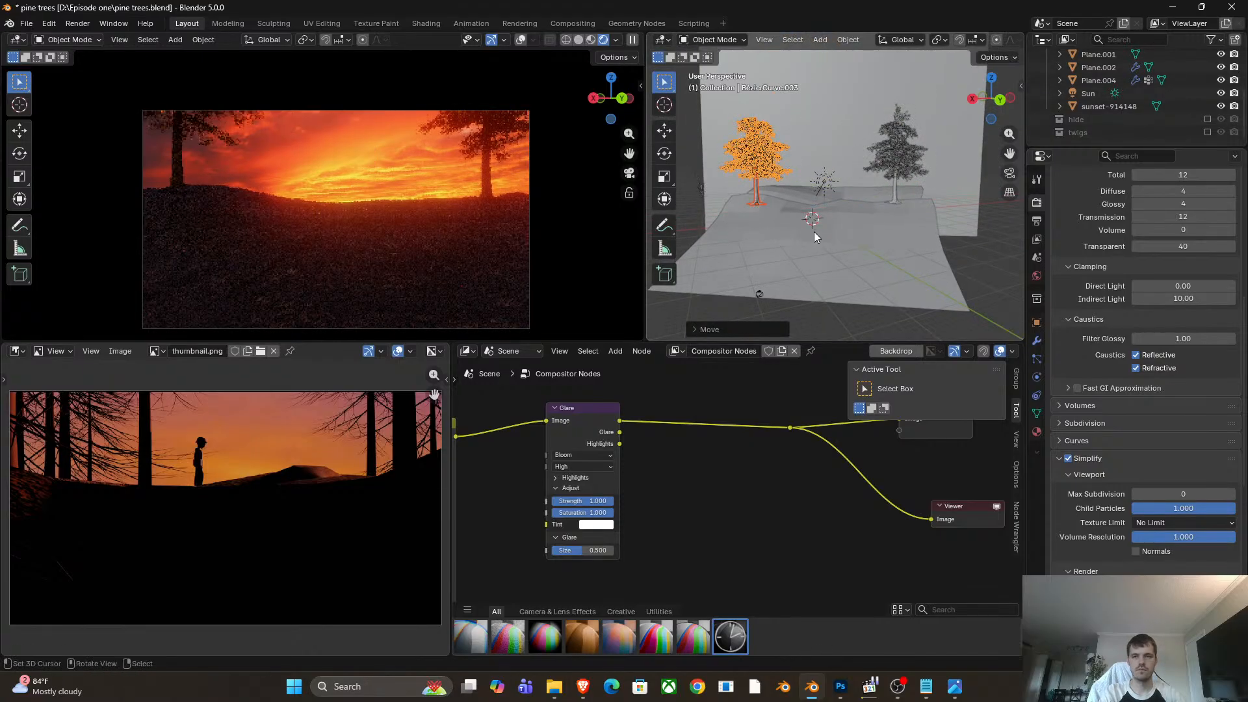
Disable the ParticleSystem modifier on the duplicated pine's branches for both render and viewport to leave them bare.
click(778, 178)
click(771, 179)
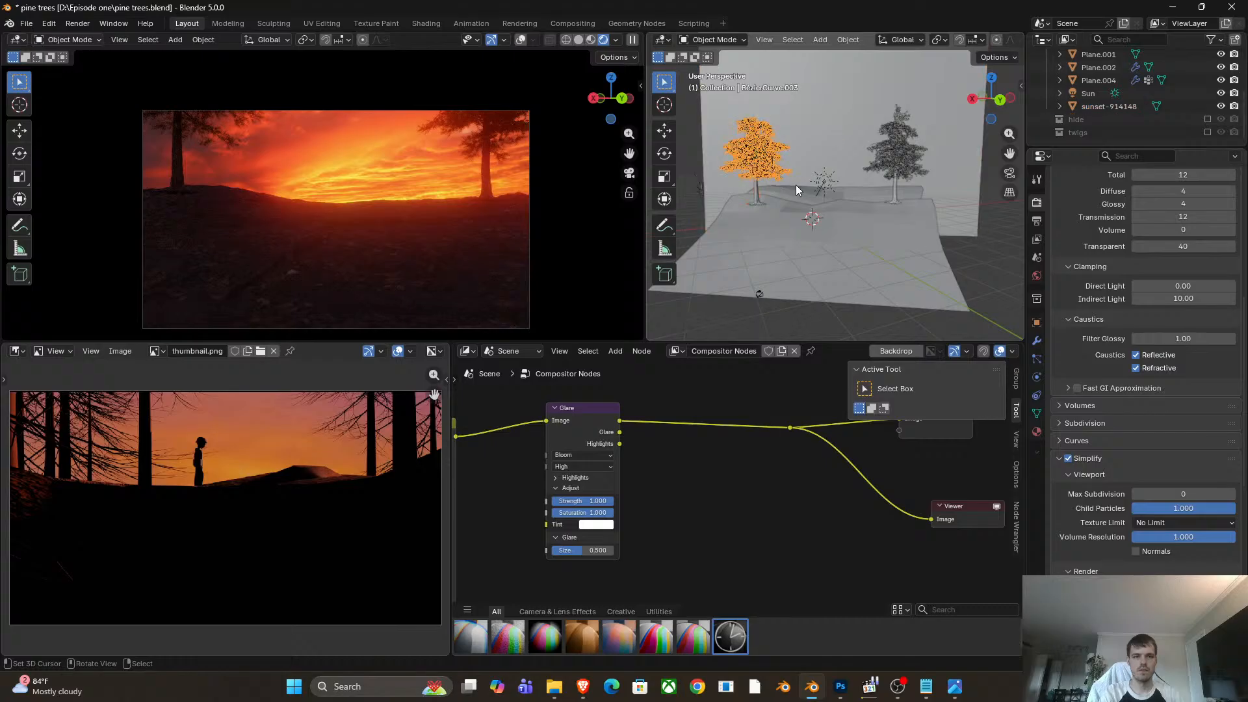
click(1038, 341)
click(1190, 223)
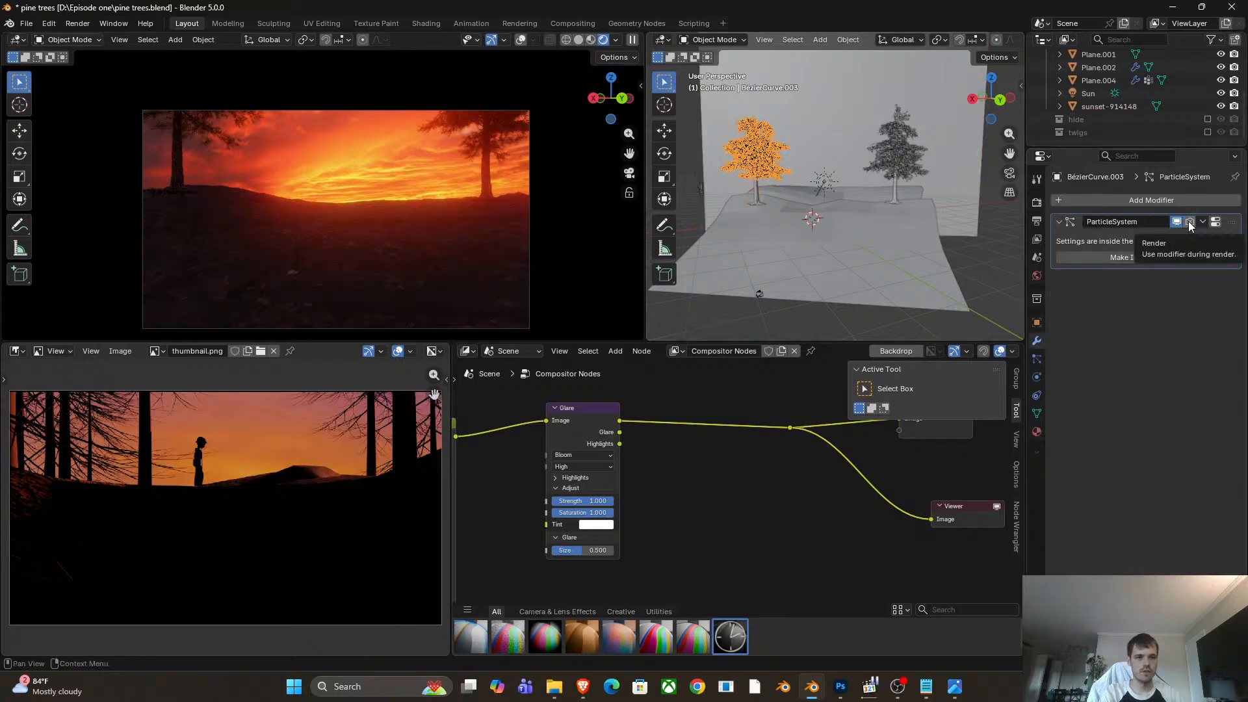
click(1176, 224)
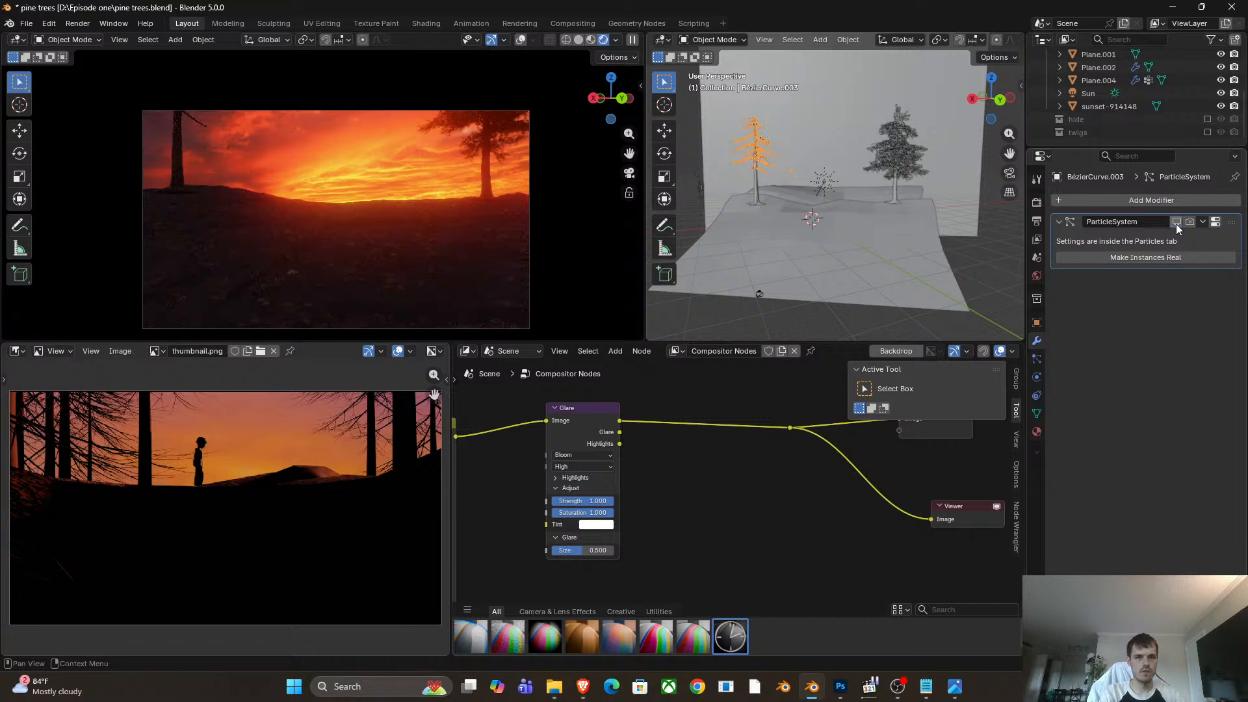
Move the bare pine horizontally by its trunk, with Z locked, and lower it along Z onto the hill.
key(KP_Decimal)
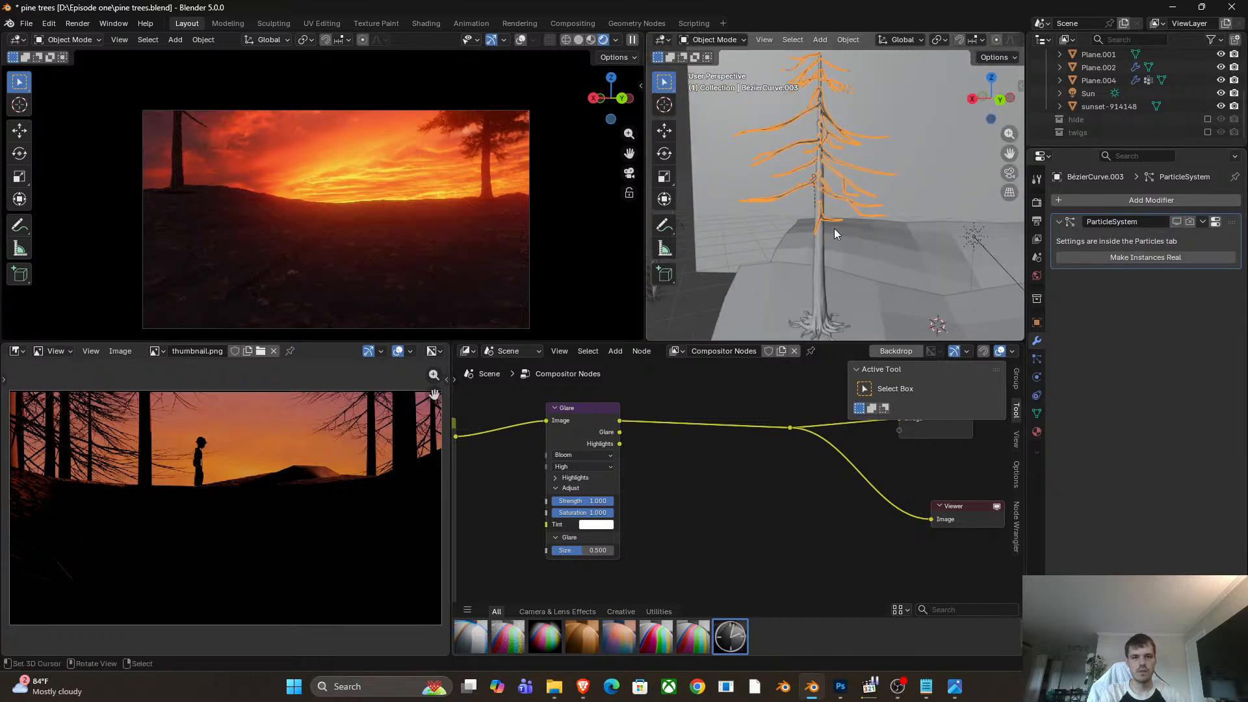
scroll(820, 253, down, 3)
click(828, 243)
key(g)
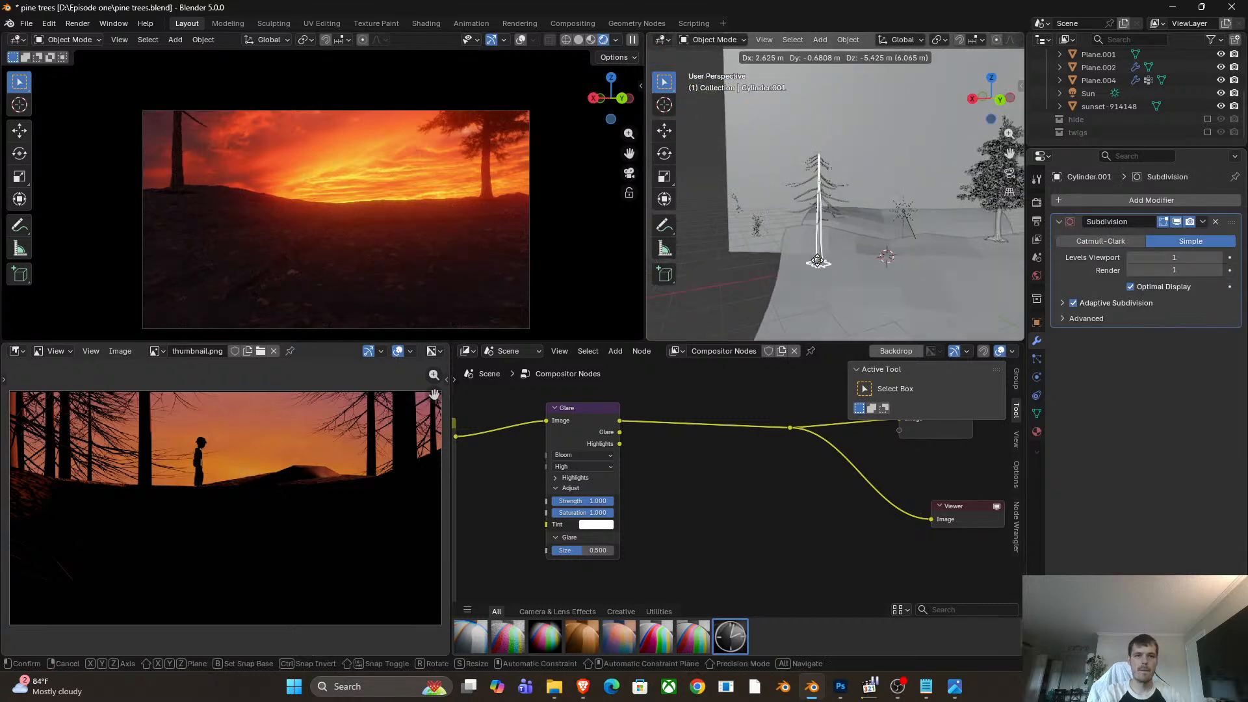
key(shift+z)
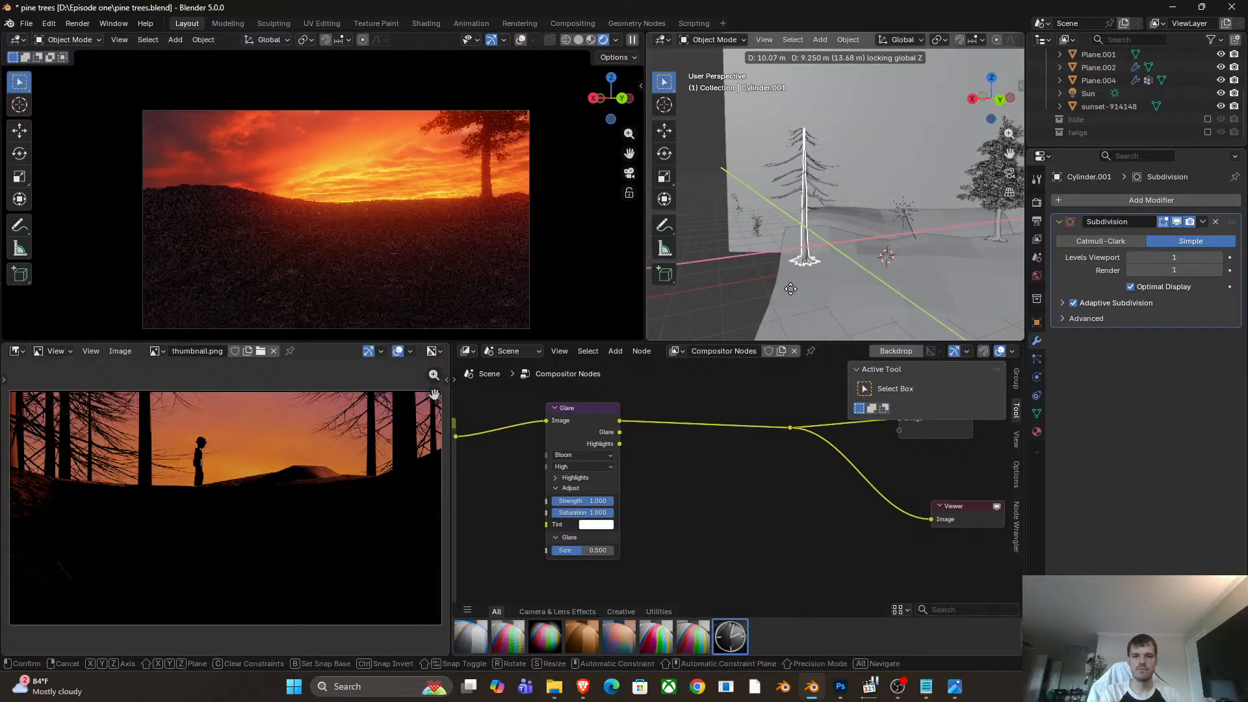
click(795, 260)
key(g)
key(z)
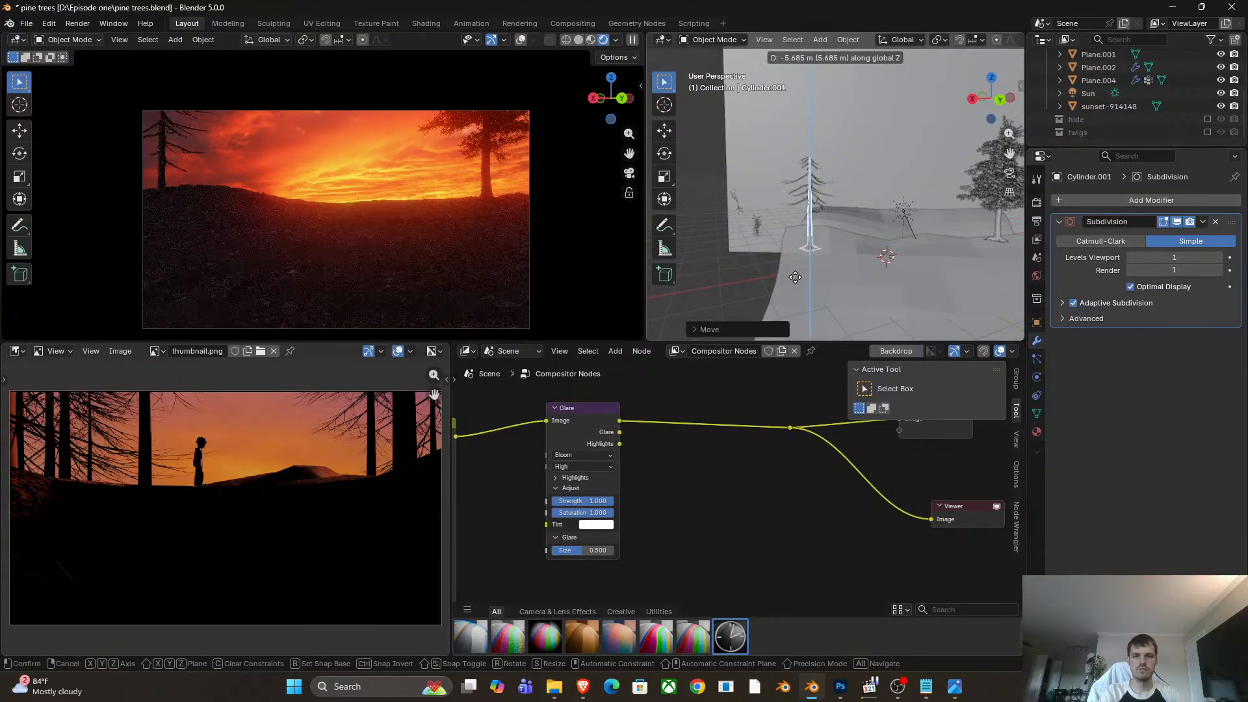
click(797, 272)
Bring the bare pine forward to the near edge of the ground and scale it up about 1.5 times.
scroll(826, 261, down, 2)
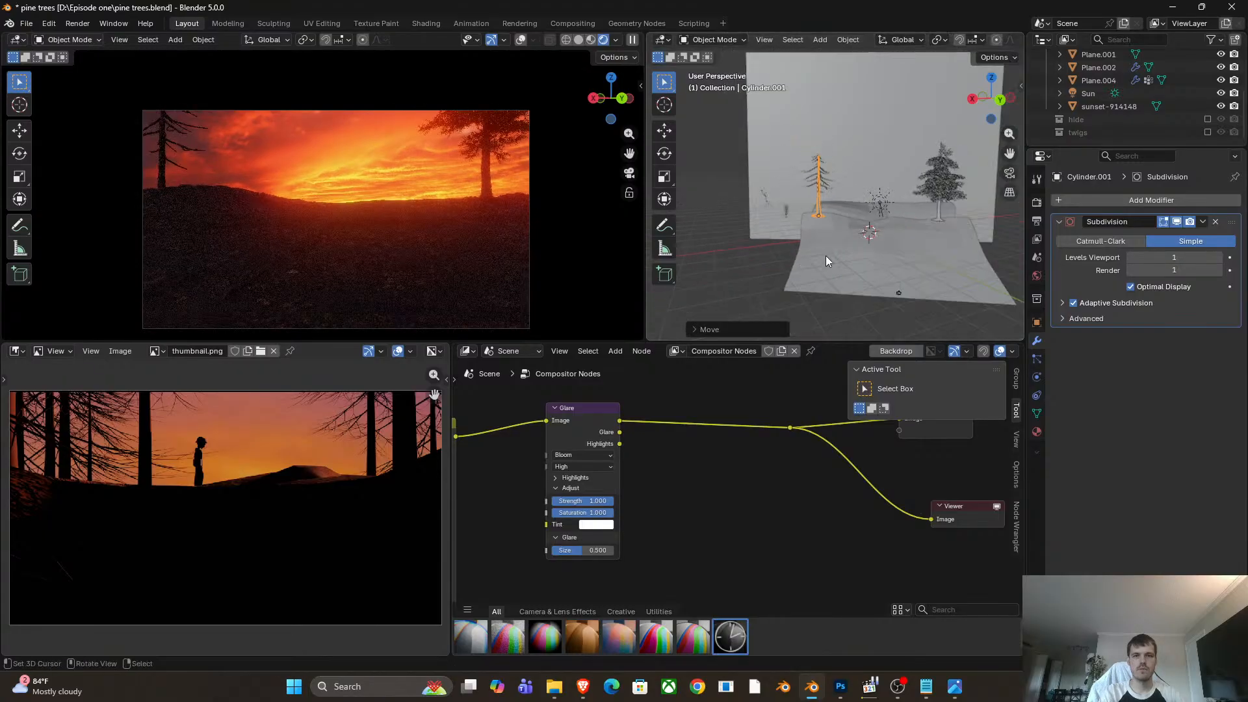
click(809, 318)
key(s)
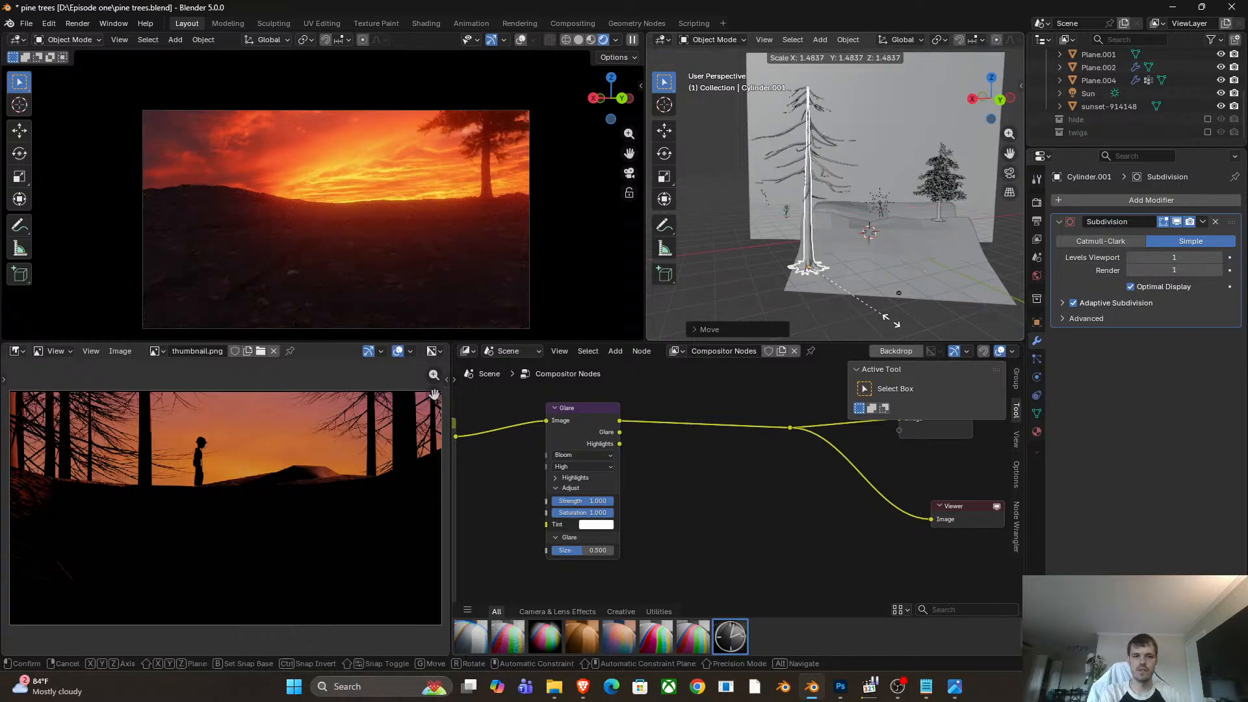
click(897, 36)
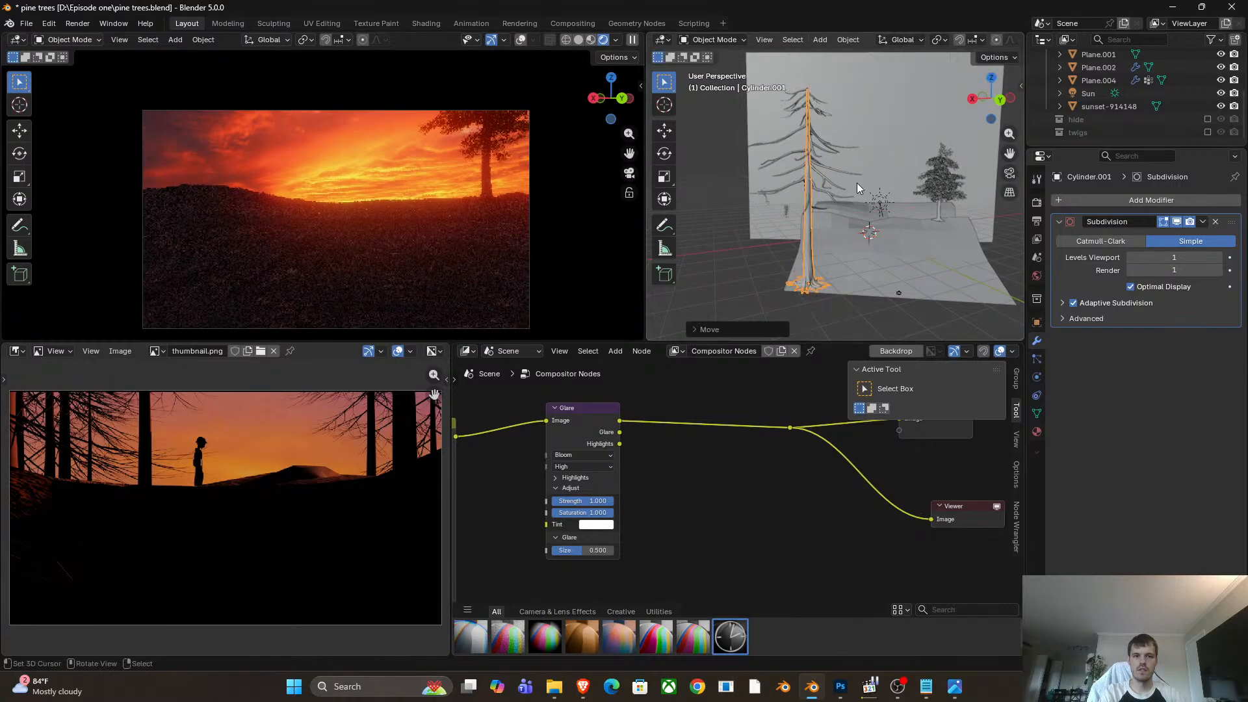
Move the enlarged bare pine horizontally toward the camera and lower it about 2.9 m along Z into the ground.
key(g)
key(shift+z)
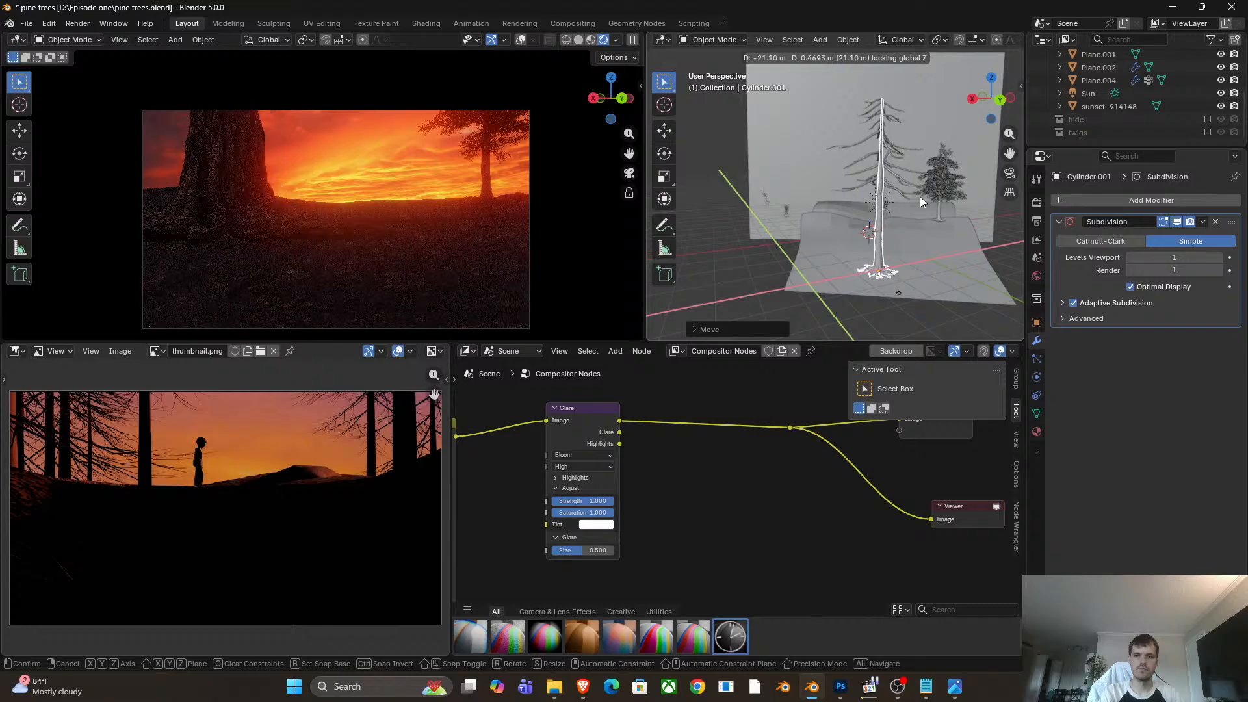
click(920, 196)
key(g)
key(z)
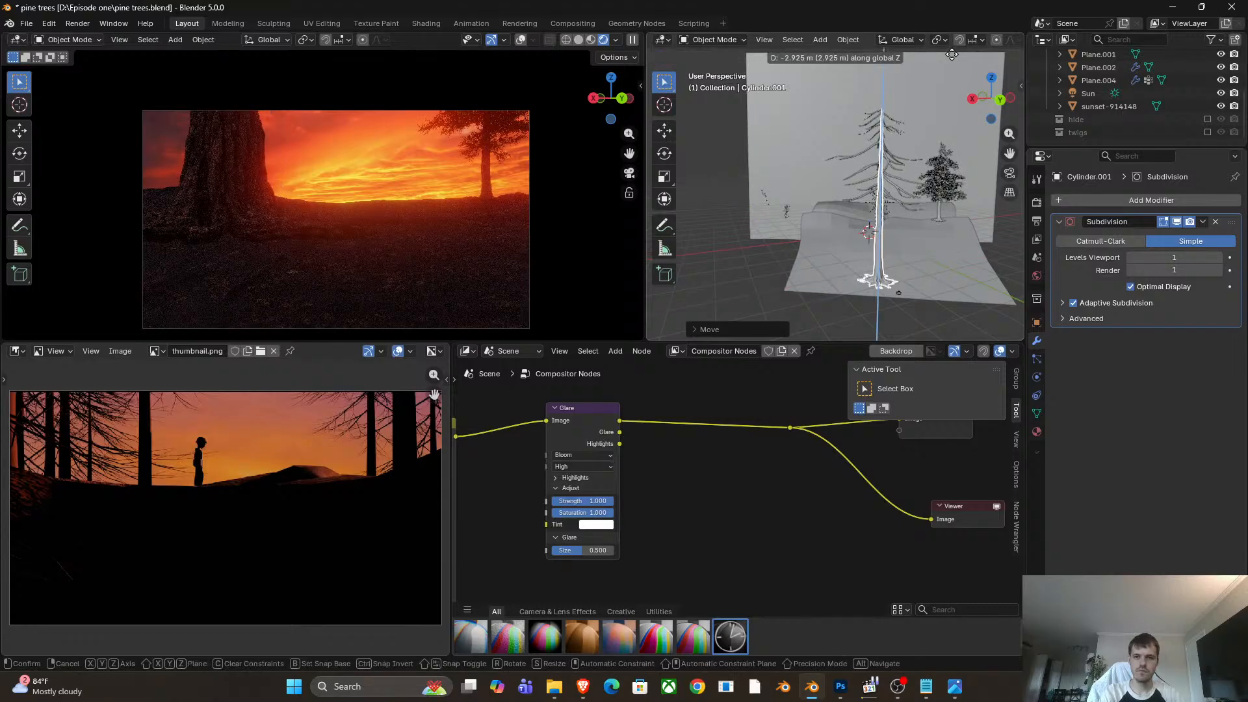
click(951, 56)
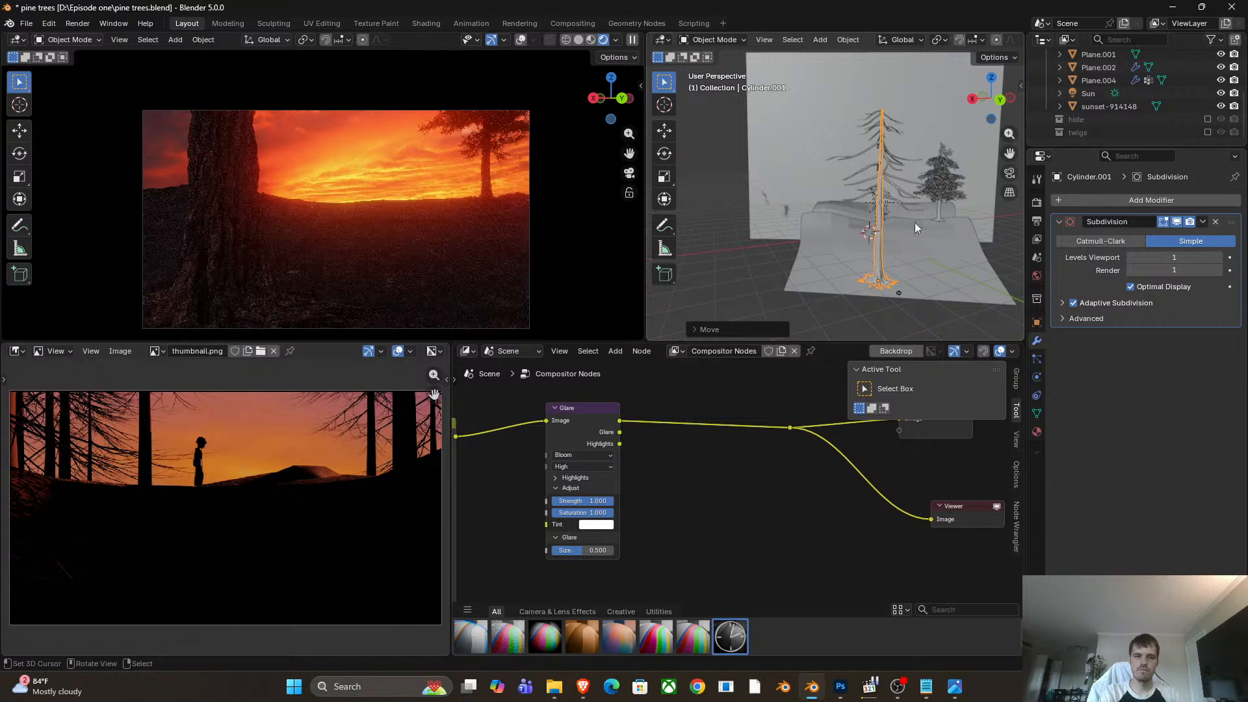
Push the enlarged bare pine farther back from the camera with Z locked, about 8.8 m.
key(g)
key(shift+z)
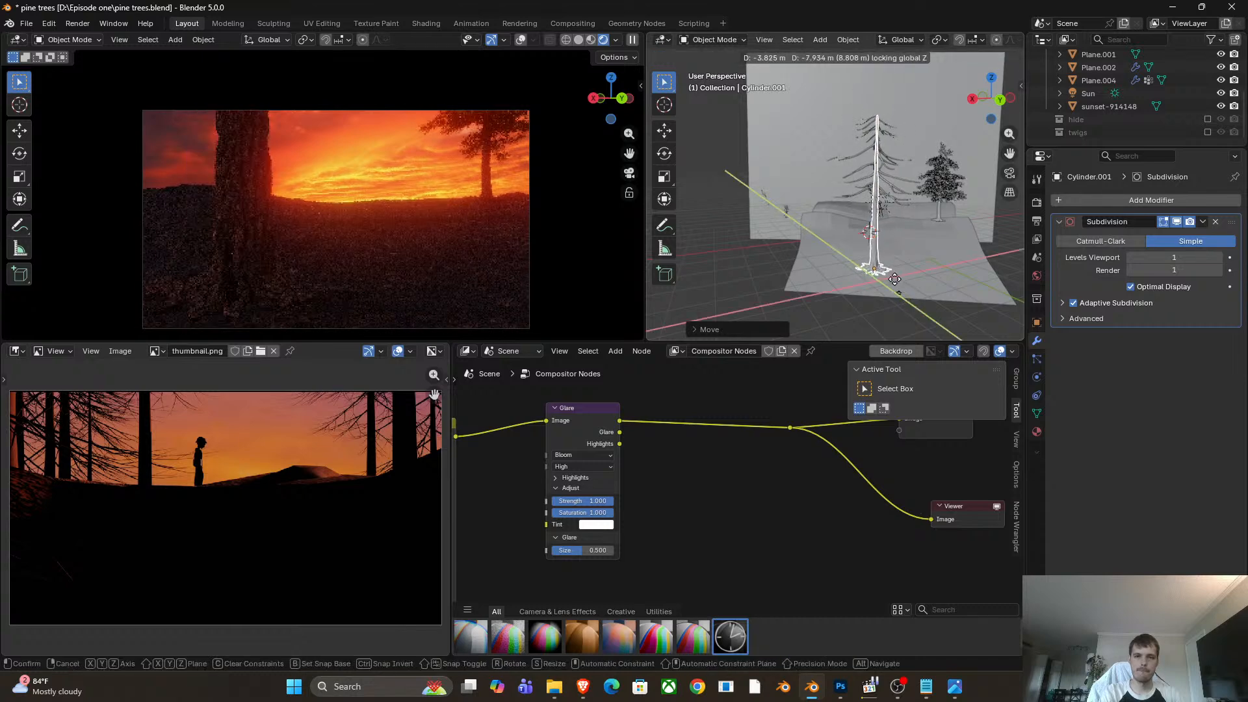
click(883, 282)
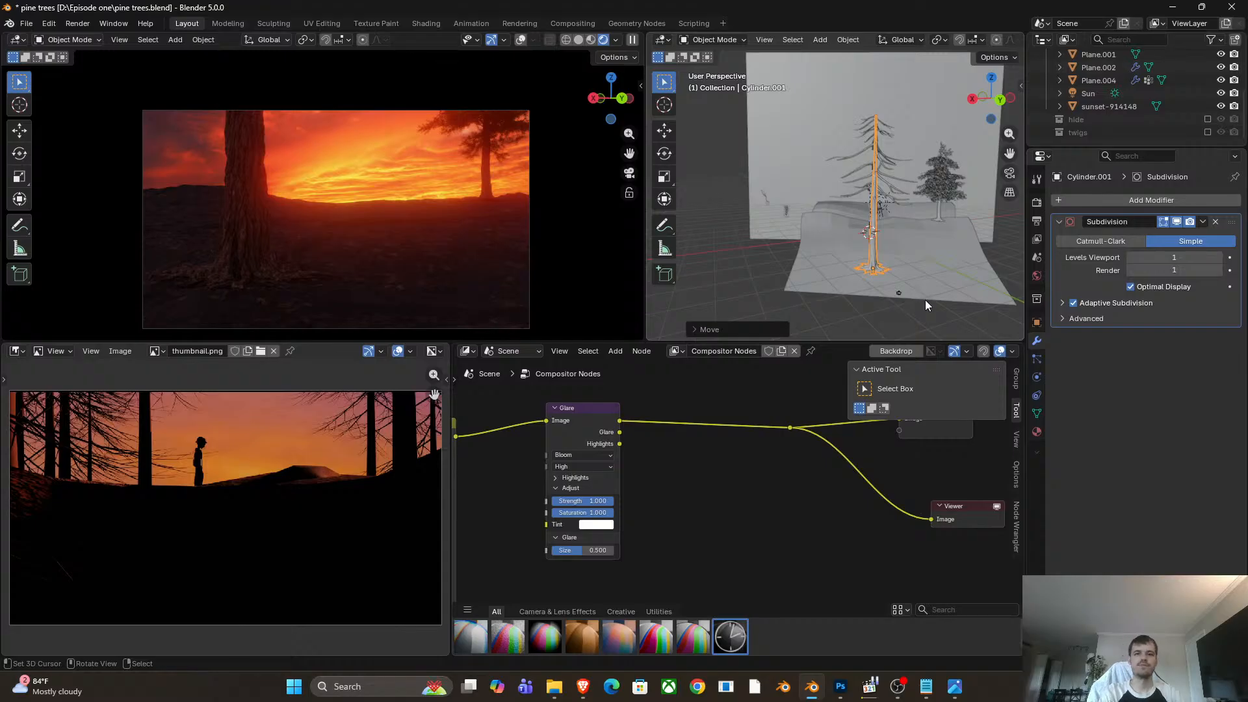
Shift the original leafy pine about 1.5 m toward the middle of the ground and check its placement.
click(937, 219)
scroll(872, 204, up, 5)
key(g)
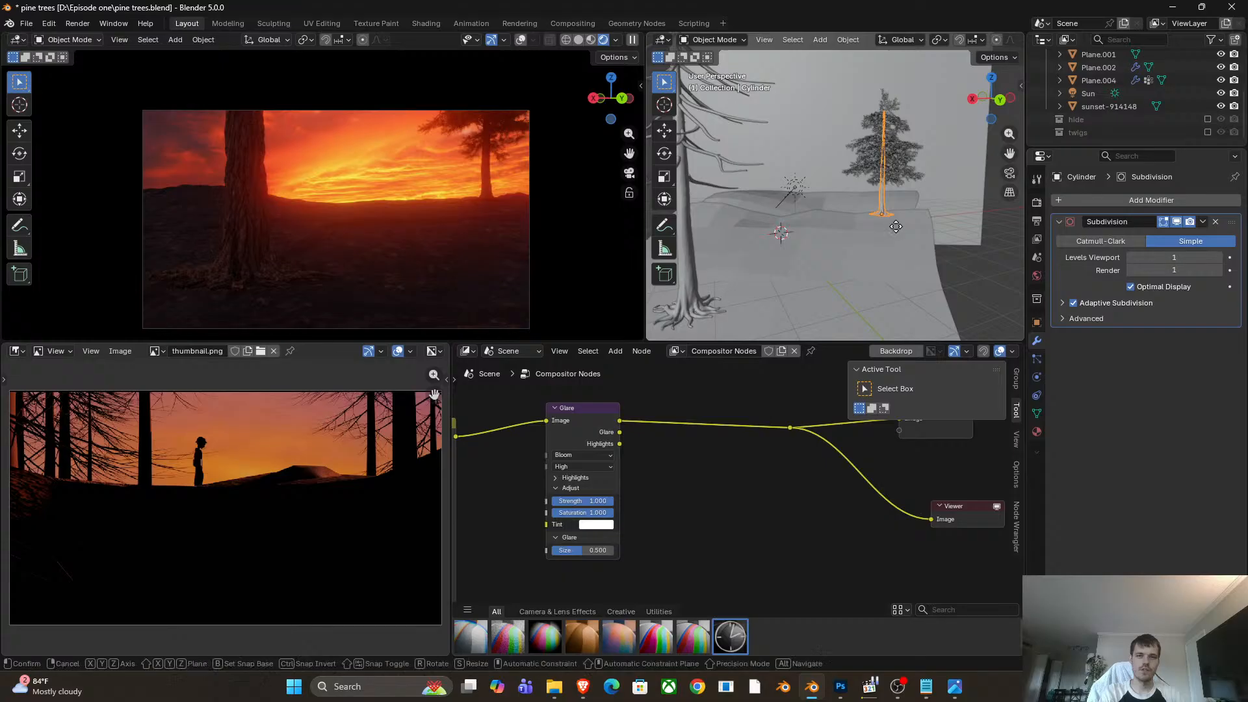
right_click(891, 232)
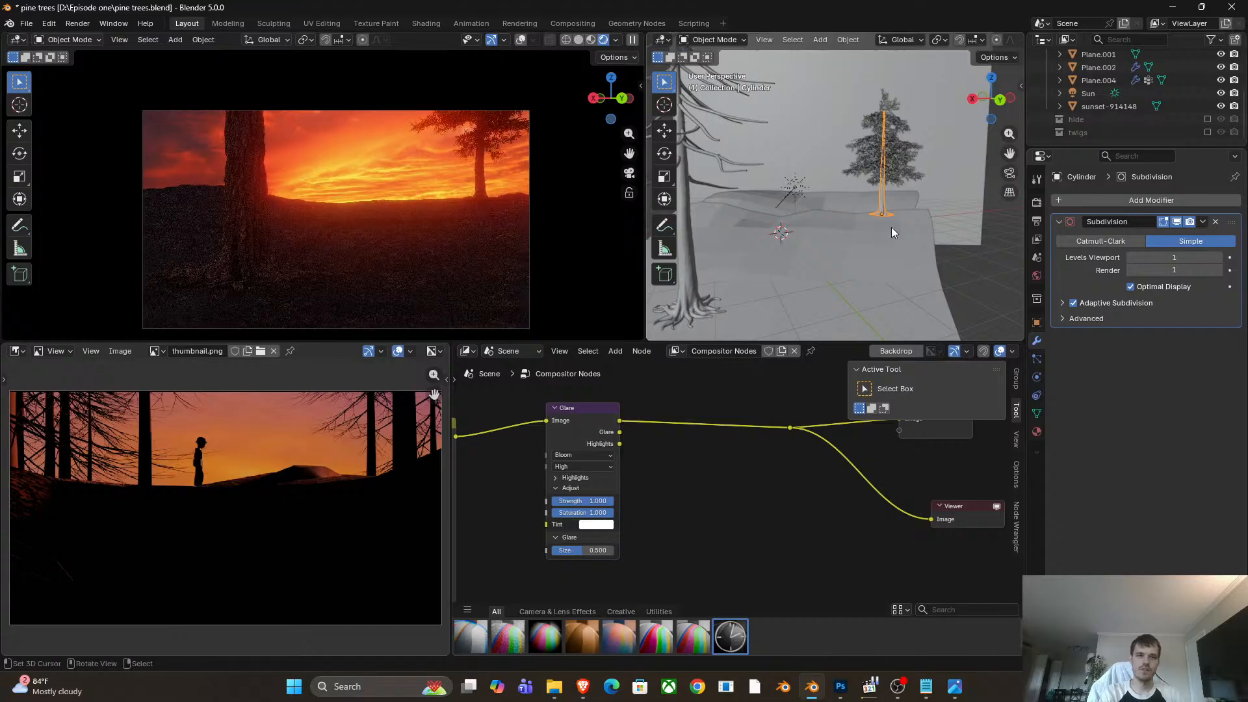
key(g)
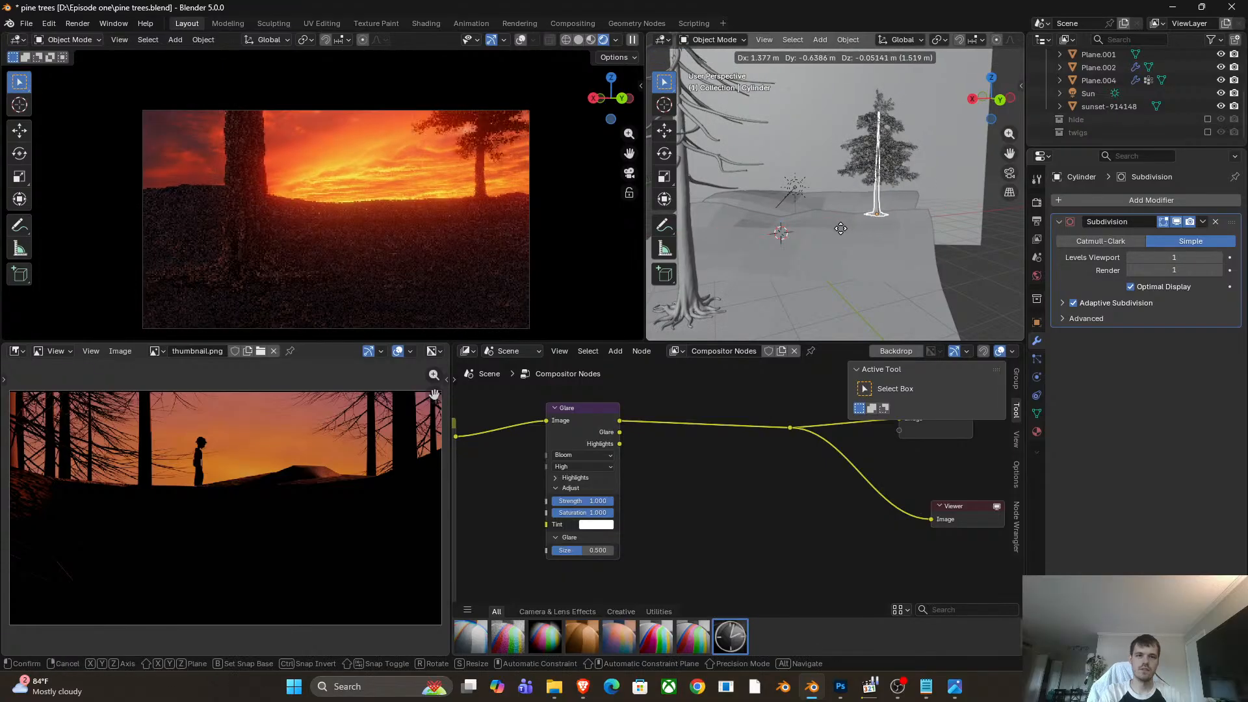
click(841, 228)
scroll(920, 233, up, 3)
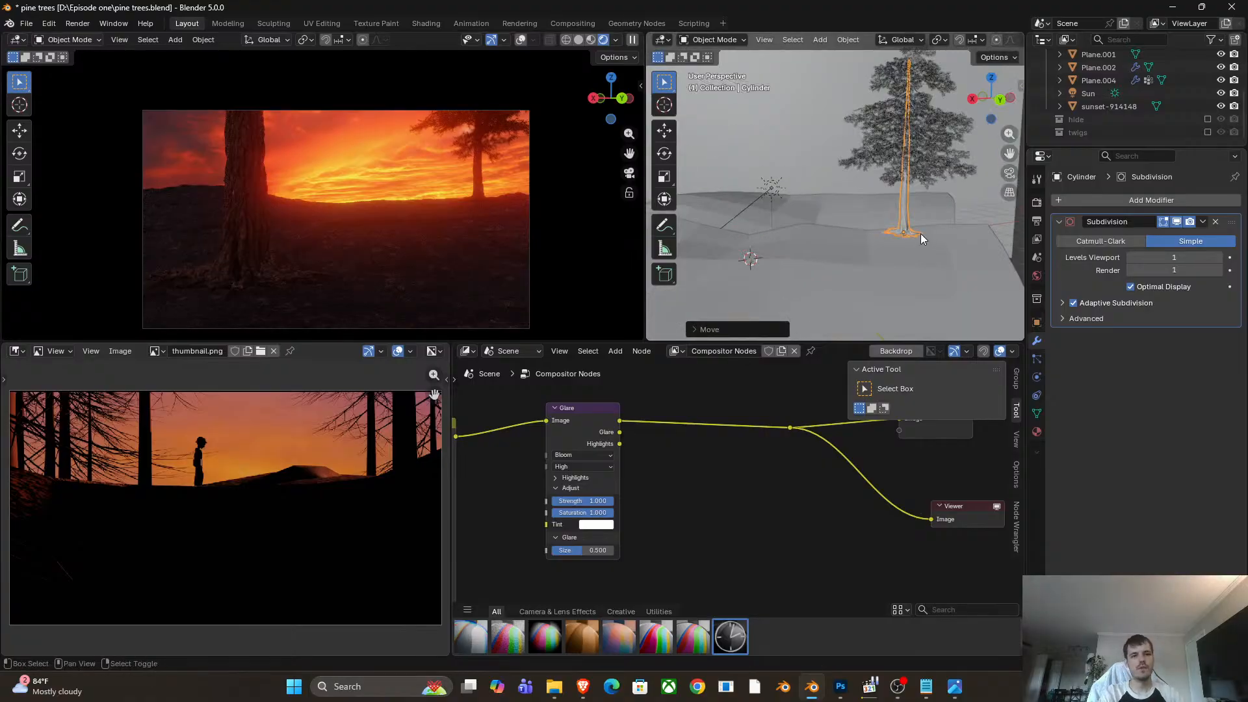
shift+middle_drag(920, 233, 830, 193)
scroll(830, 194, down, 2)
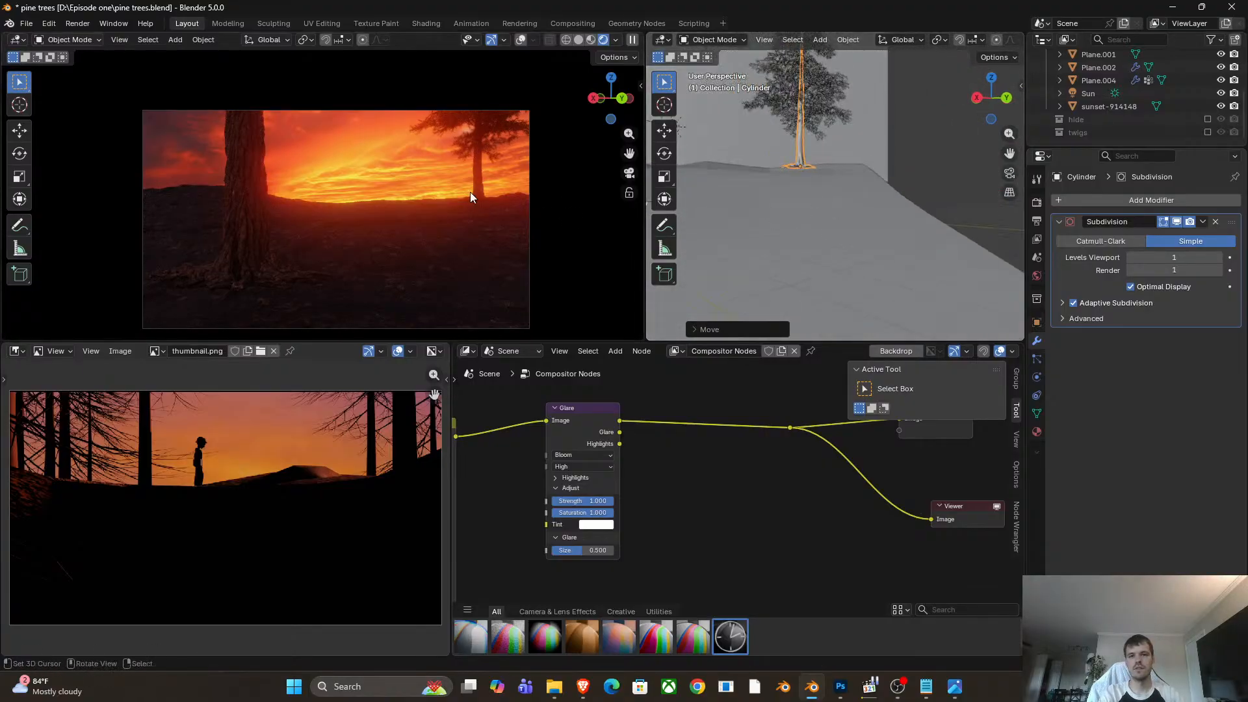
scroll(365, 214, down, 2)
scroll(323, 199, up, 1)
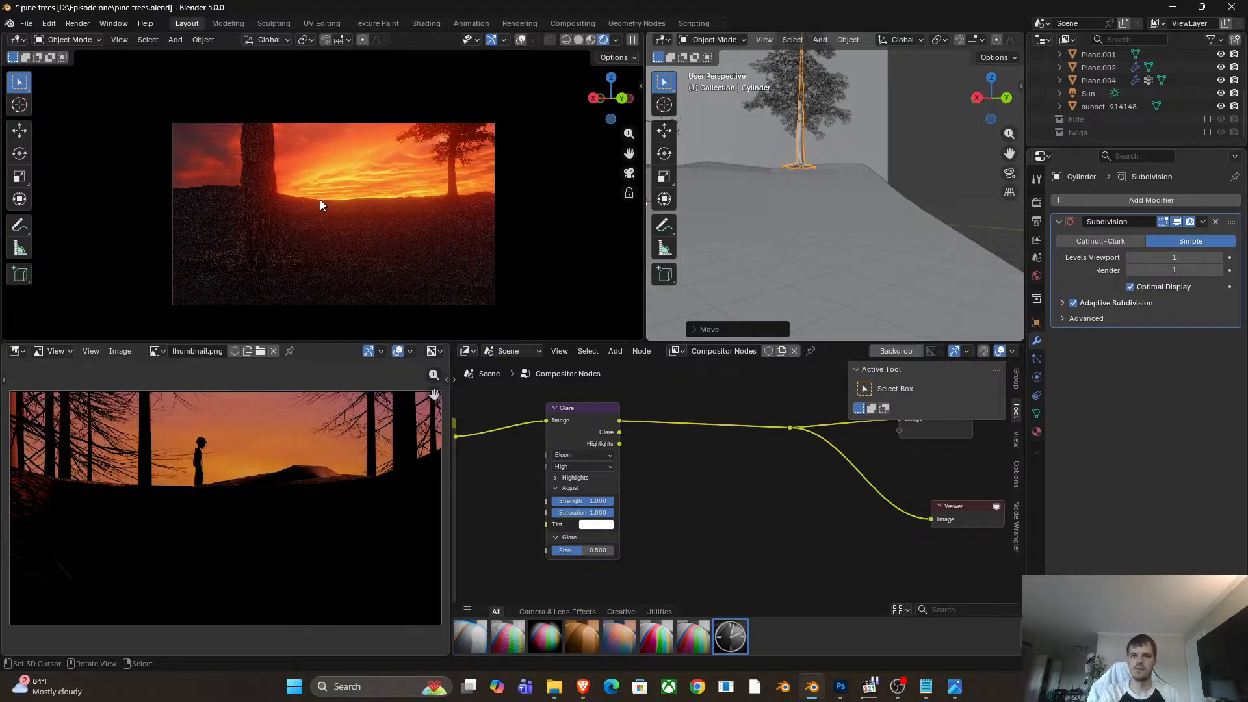
Turn the needle particle system on for viewport and render on the enlarged bare pine's branches.
middle_drag(755, 194, 814, 181)
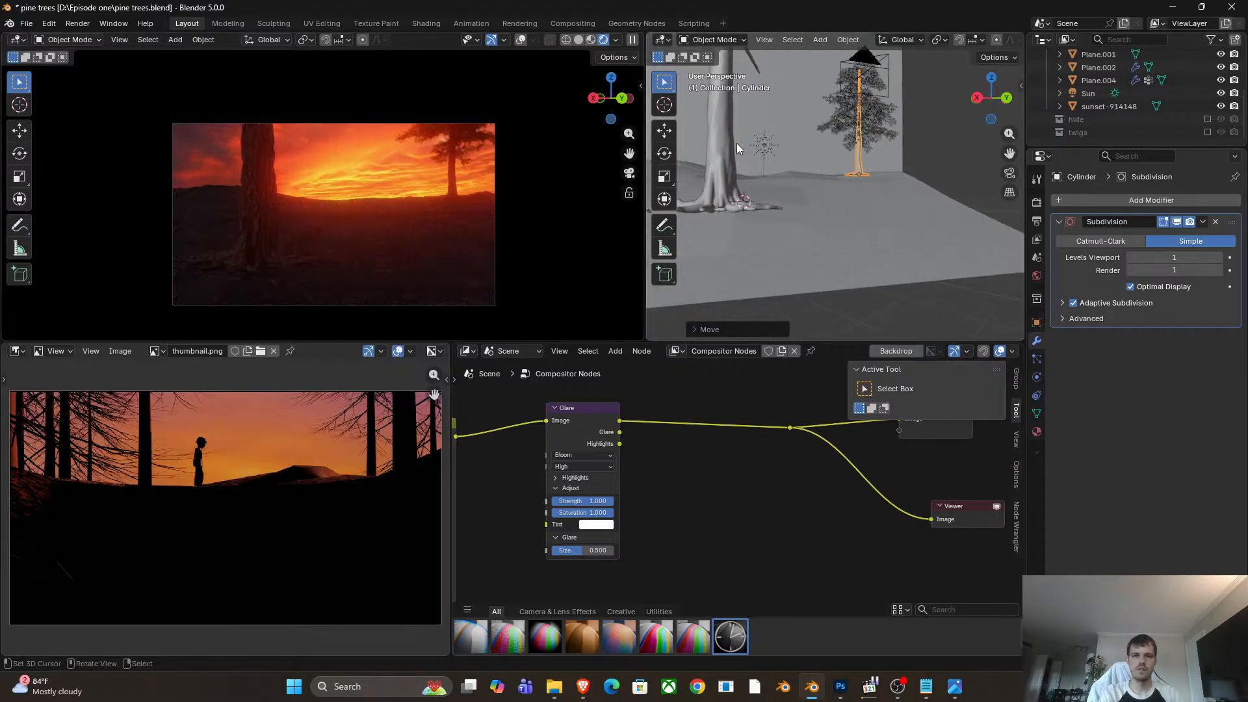
click(721, 142)
middle_drag(721, 142, 763, 200)
scroll(763, 200, down, 5)
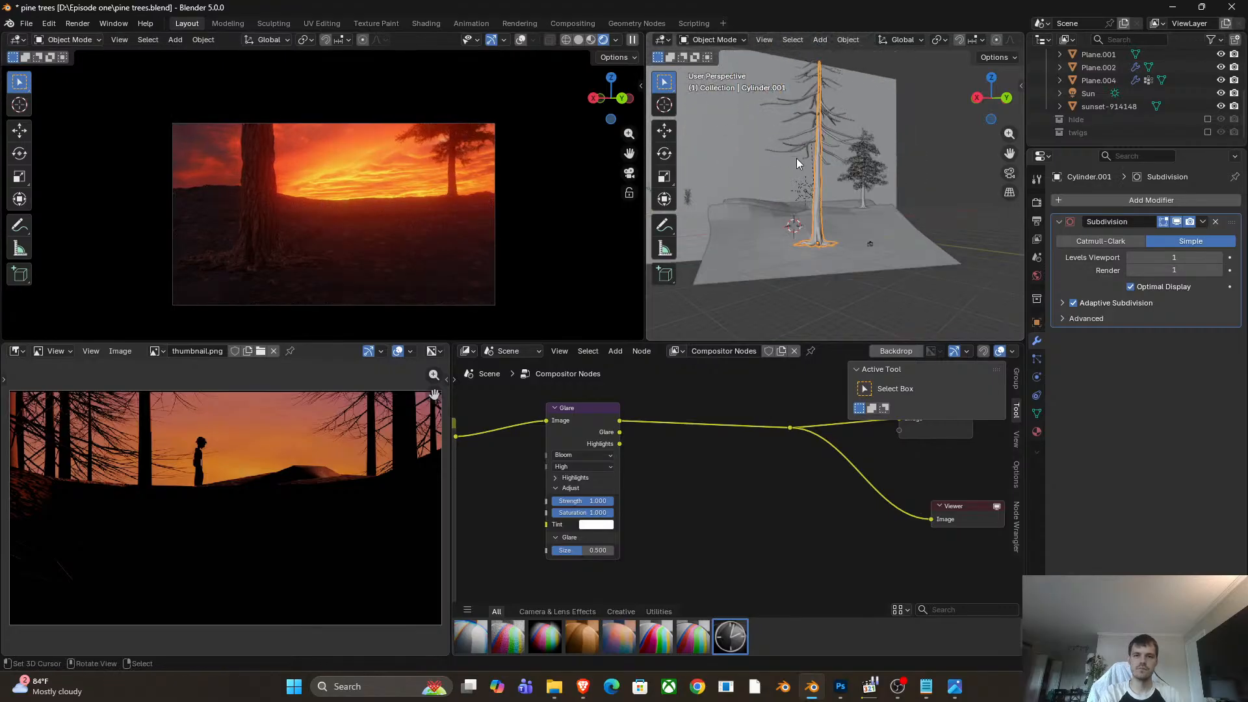
click(814, 200)
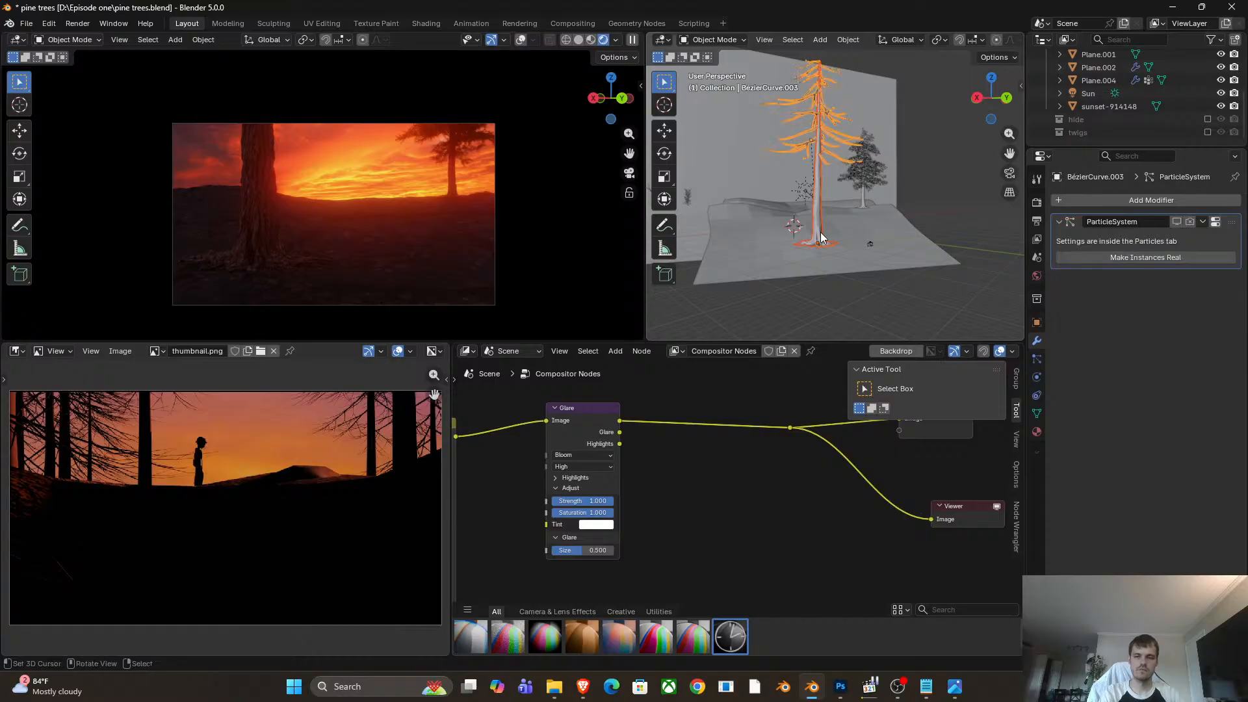
scroll(823, 225, up, 6)
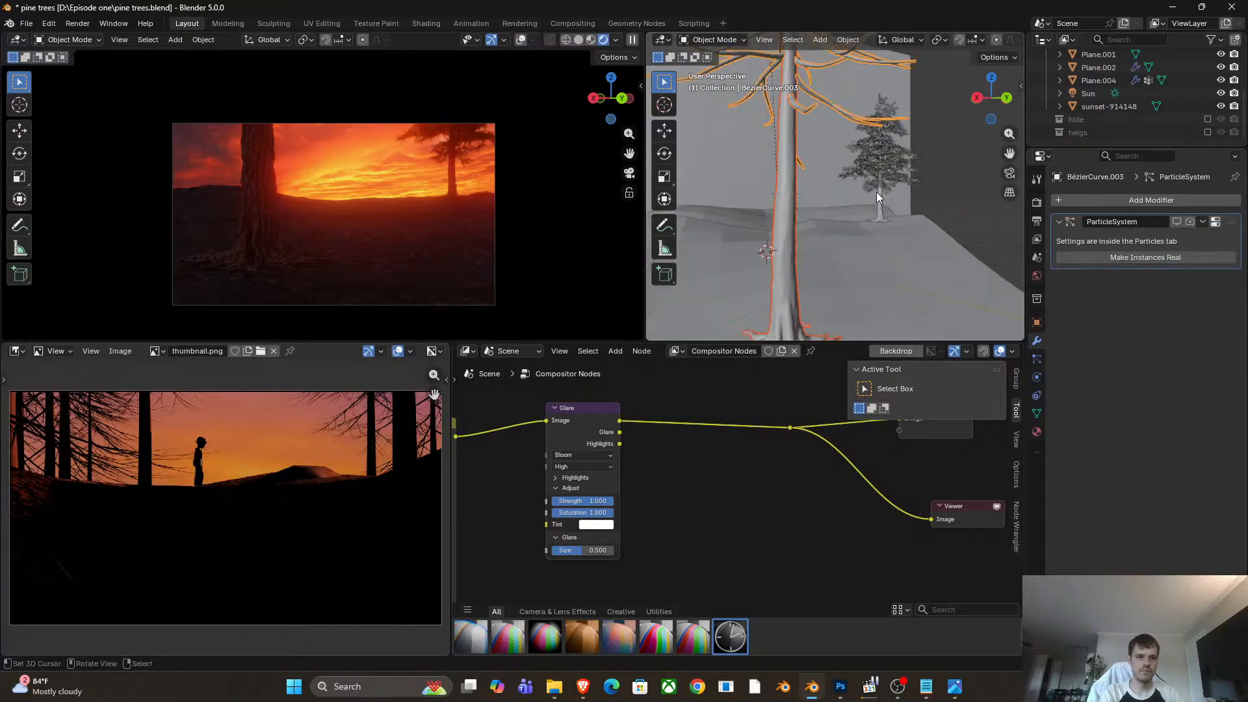
right_click(876, 192)
scroll(885, 209, up, 4)
scroll(865, 229, up, 8)
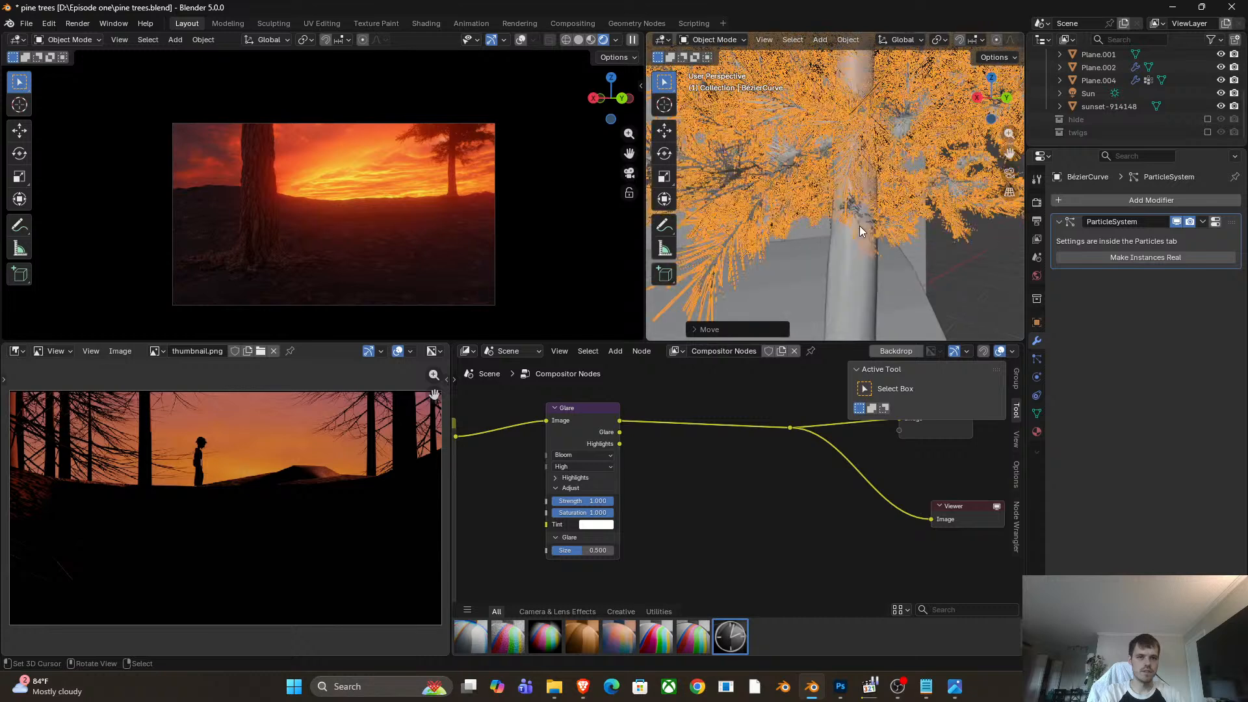
scroll(838, 263, down, 10)
right_click(751, 131)
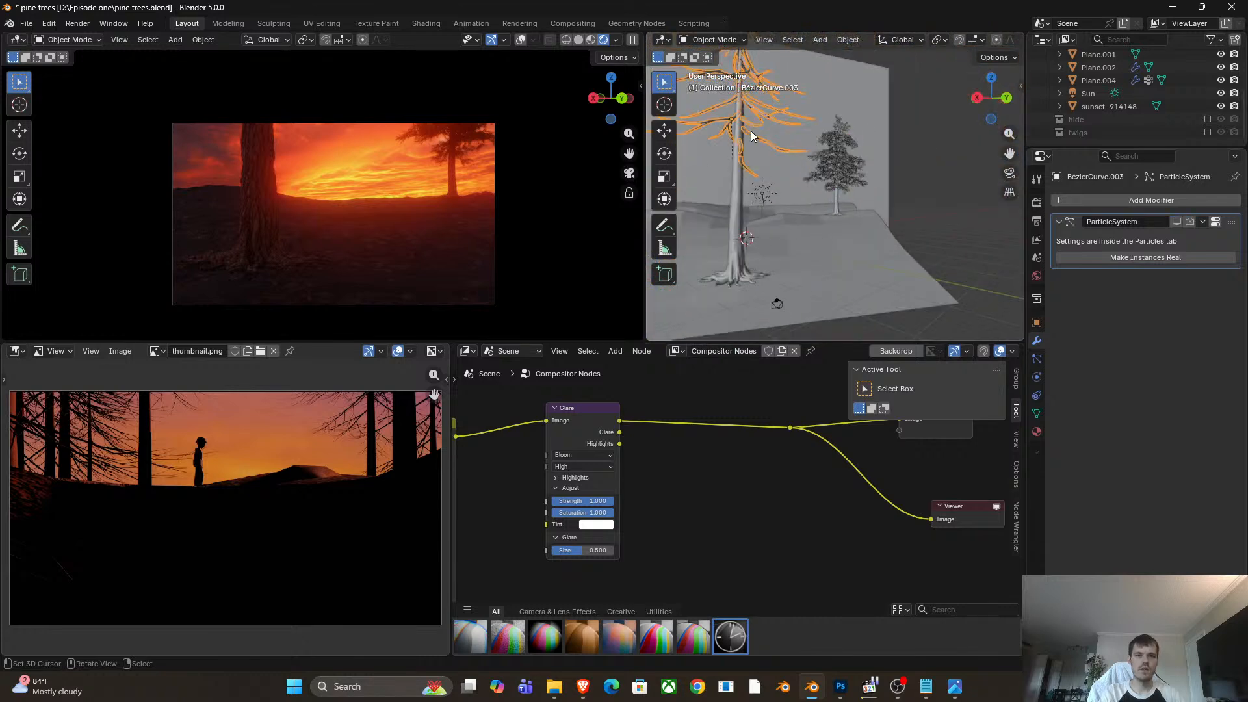
click(1178, 223)
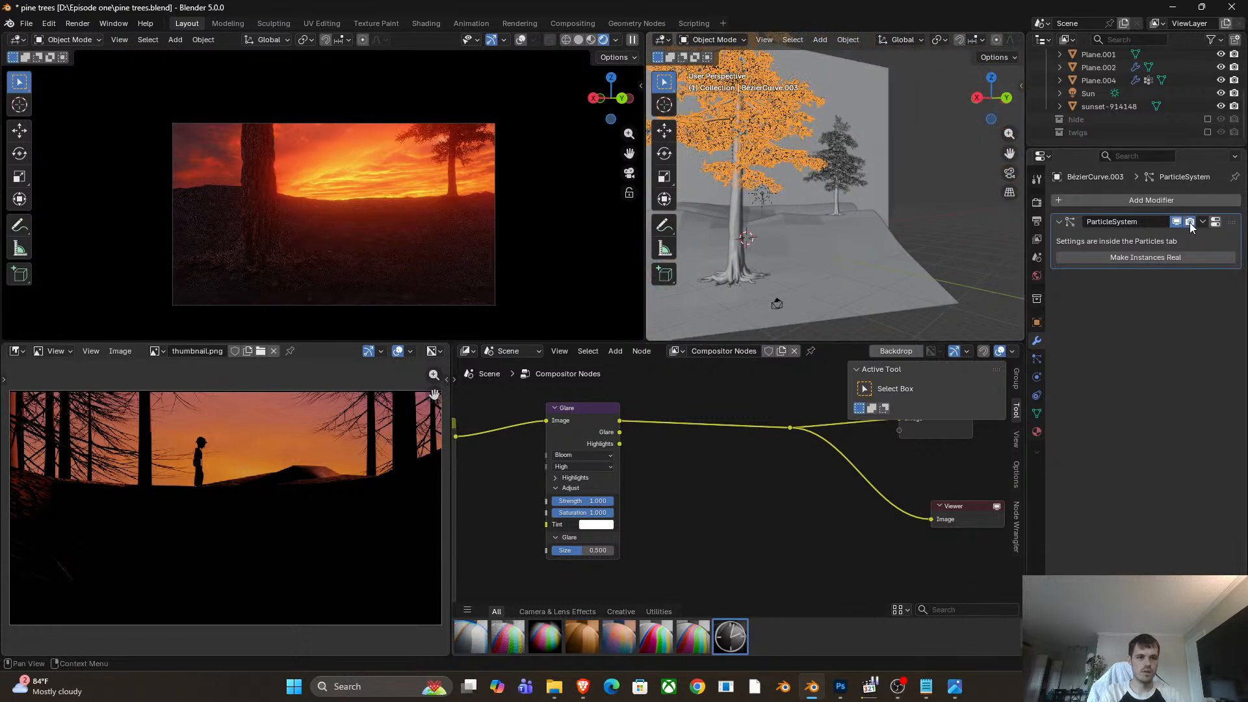
Adjust the enlarged foreground pine's height along Z and move it about 13.1 m toward the side of the scene with Z locked.
scroll(765, 198, down, 3)
right_click(773, 206)
key(g)
key(z)
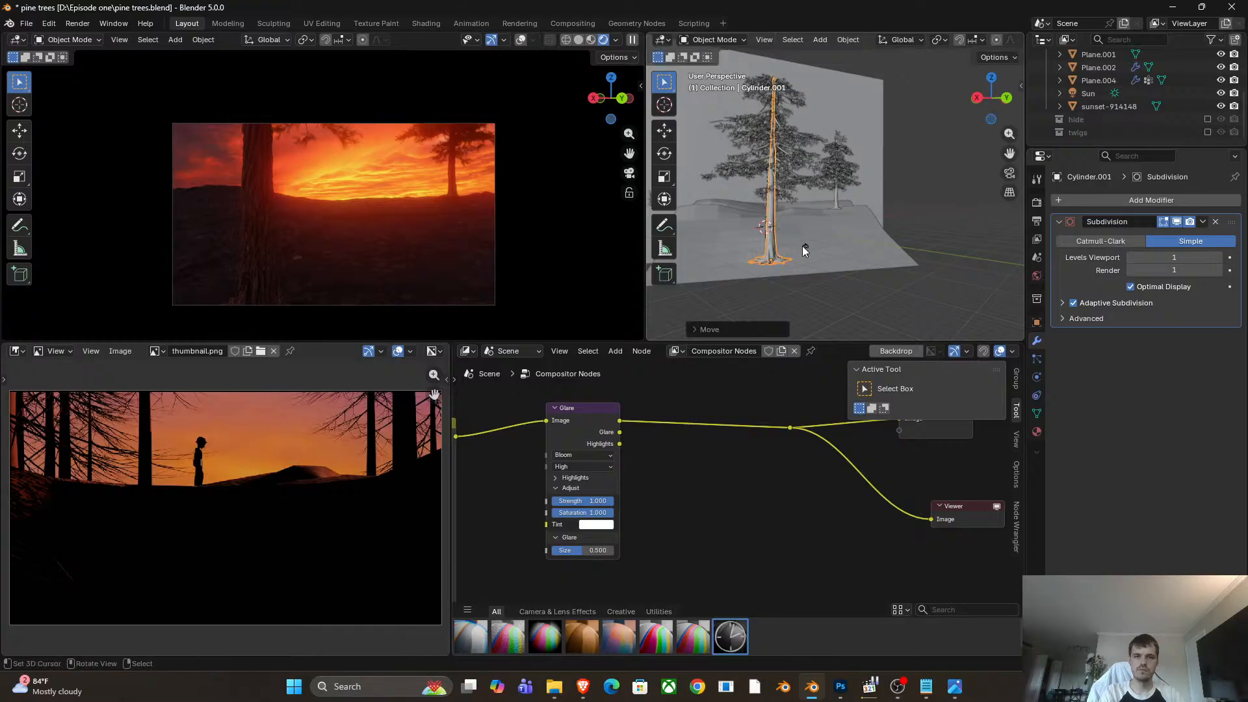
key(shift+z)
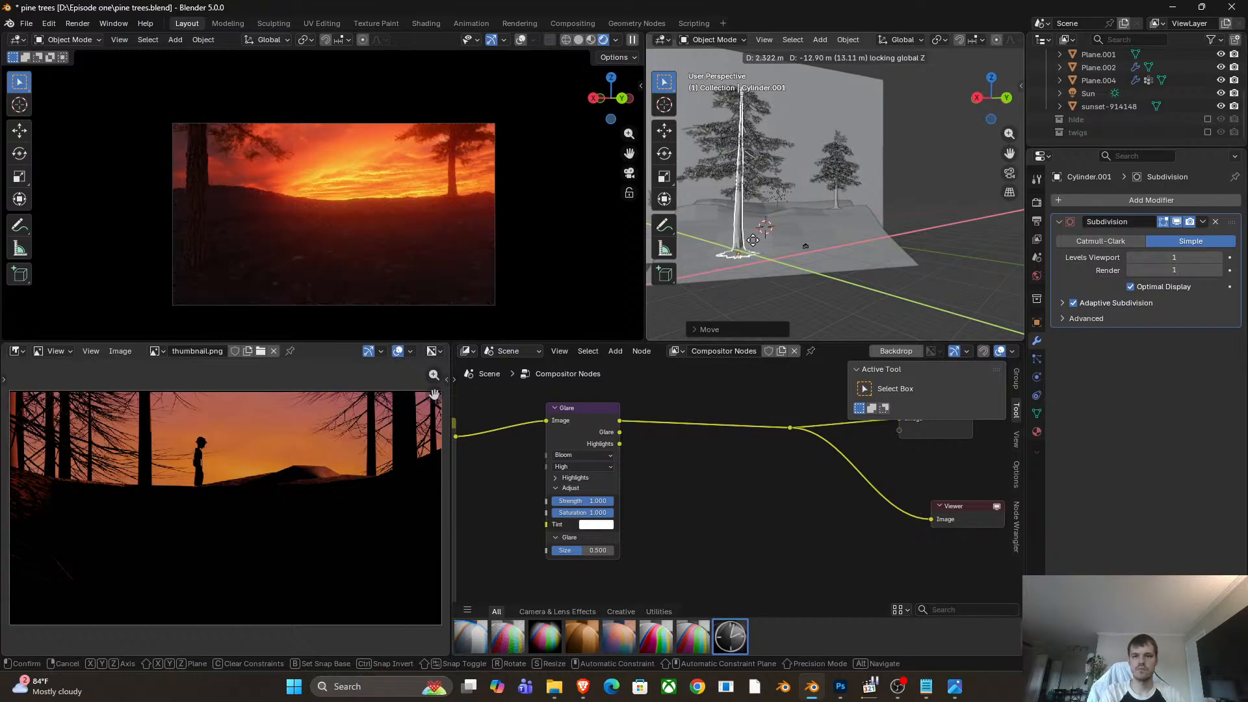
click(752, 240)
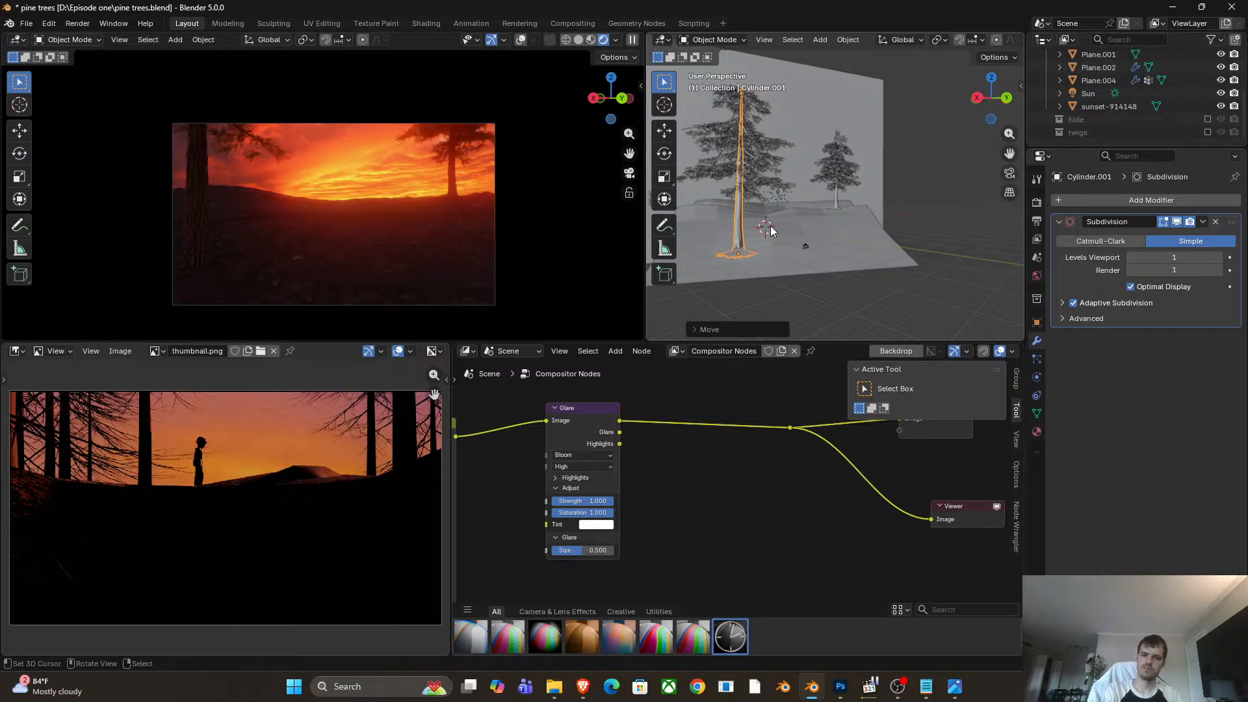
Make a linked duplicate of the large foreground pine about 44.3 m farther back with Z locked, and raise it about 10.2 m along Z.
shift+middle_drag(786, 224, 819, 217)
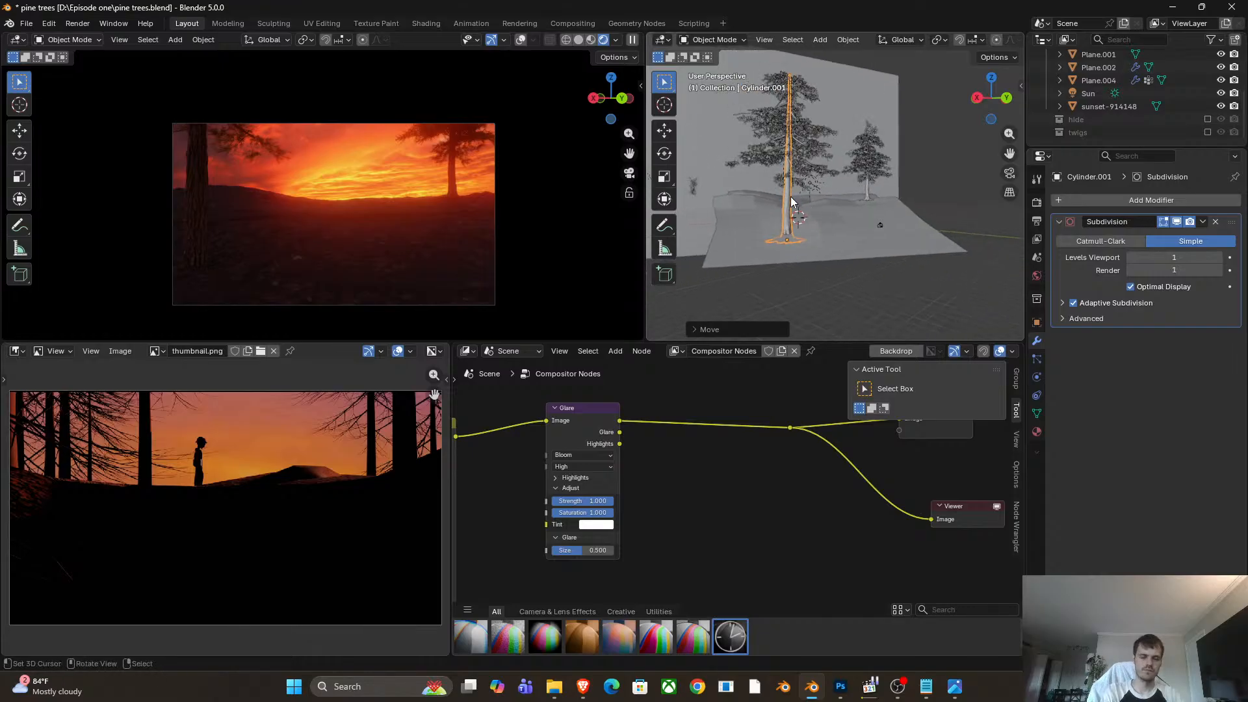
shift+click(803, 180)
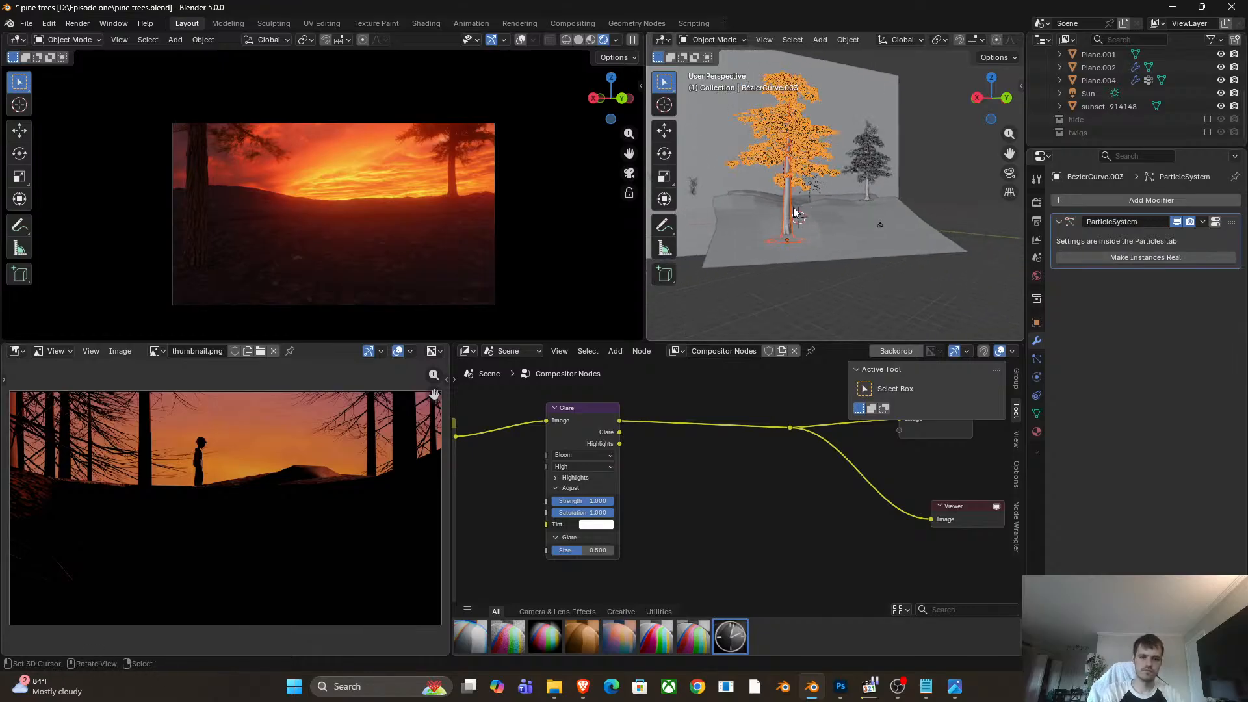
key(alt+d)
key(shift+z)
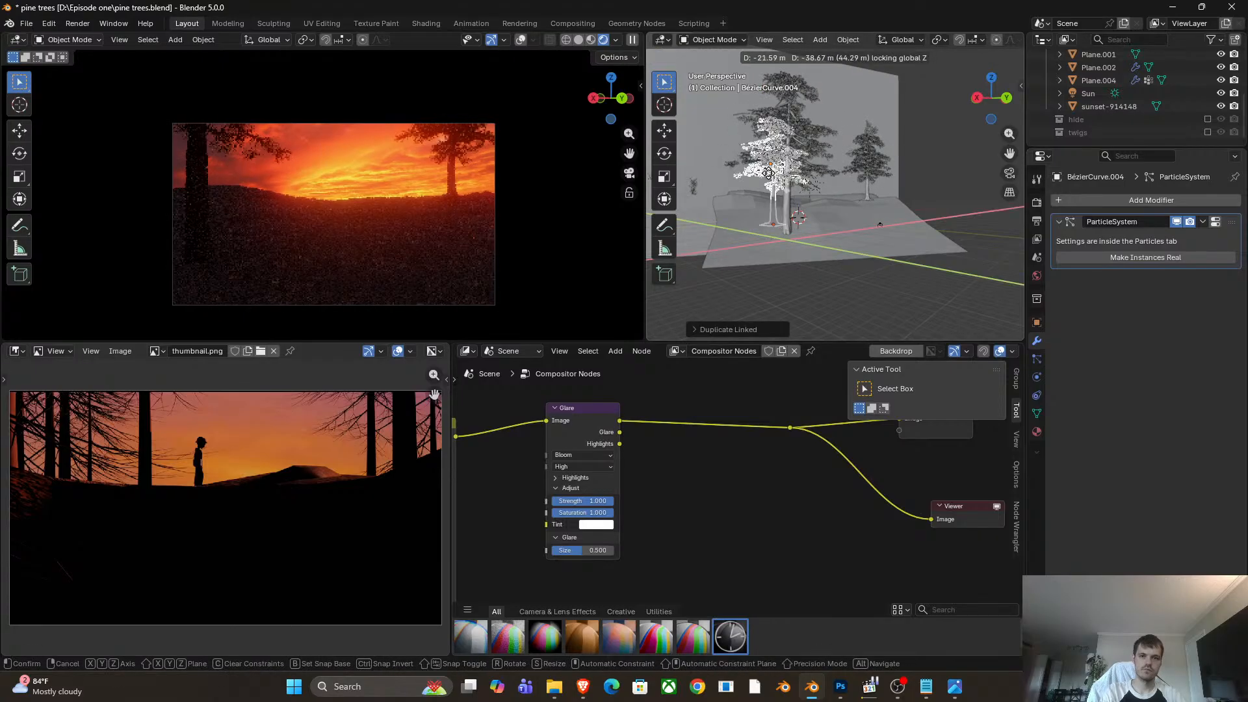
click(770, 173)
key(g)
key(z)
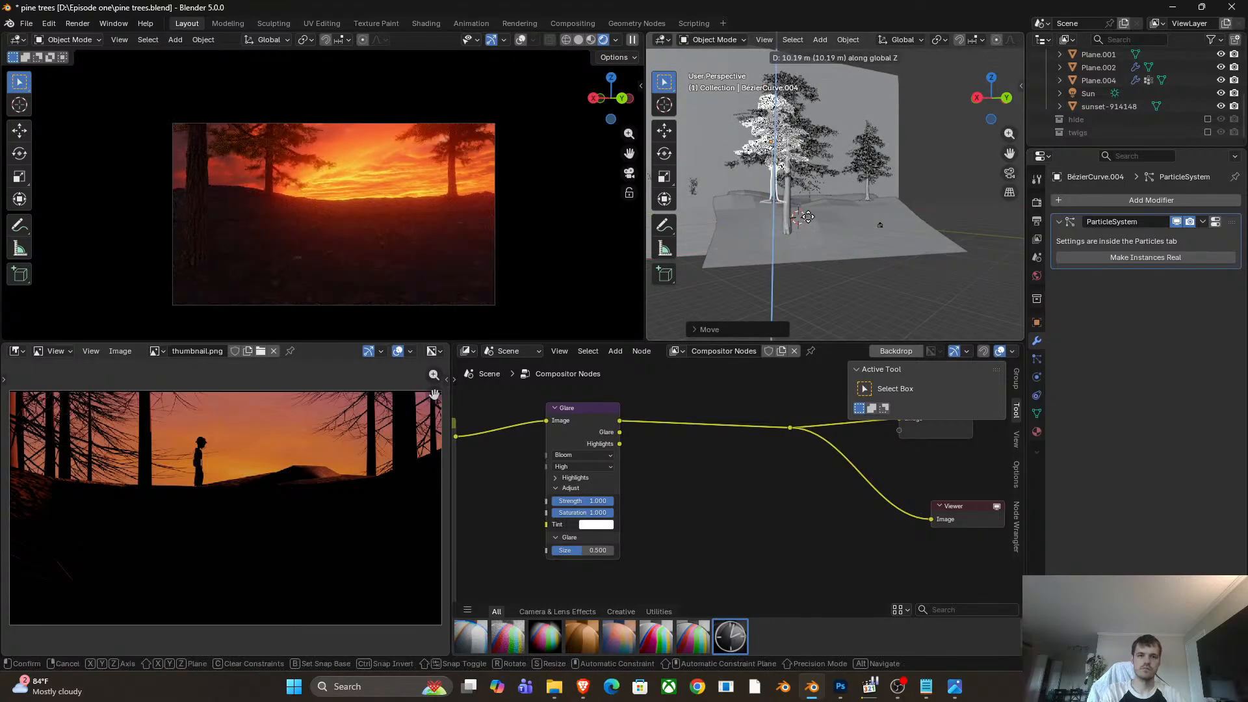
click(808, 215)
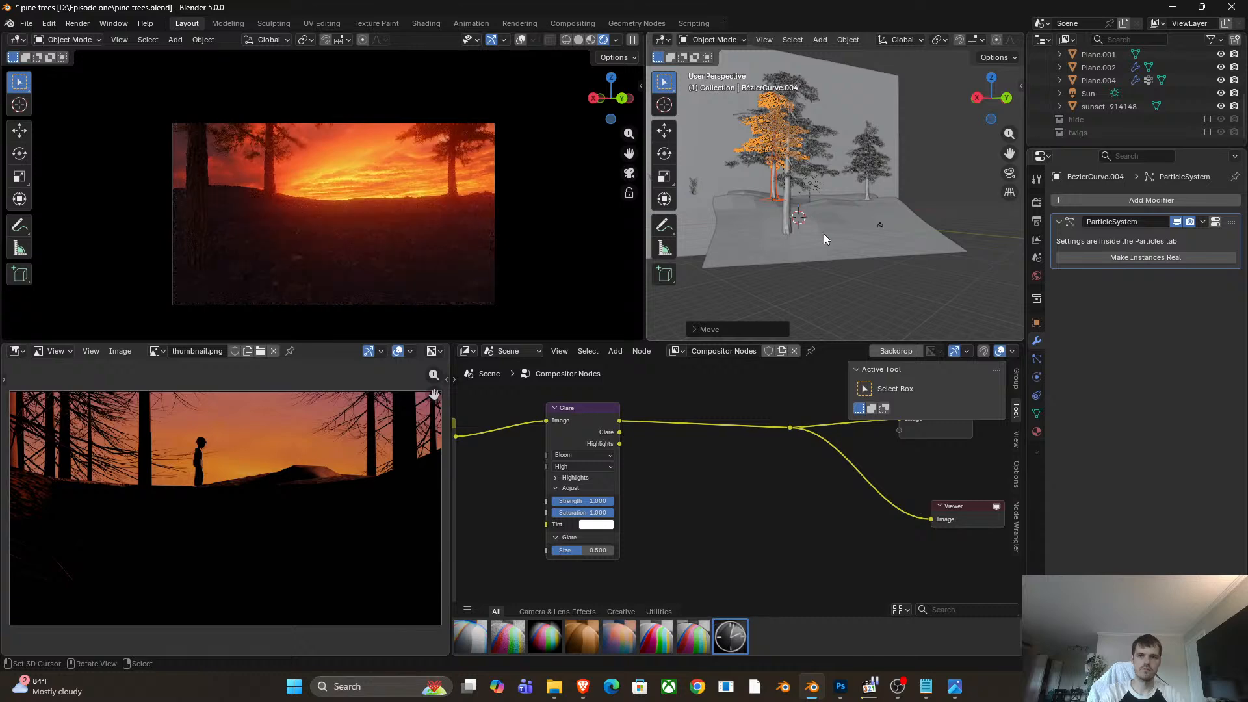
Rotate the new background pine about -65° around the Z axis.
key(r)
key(z)
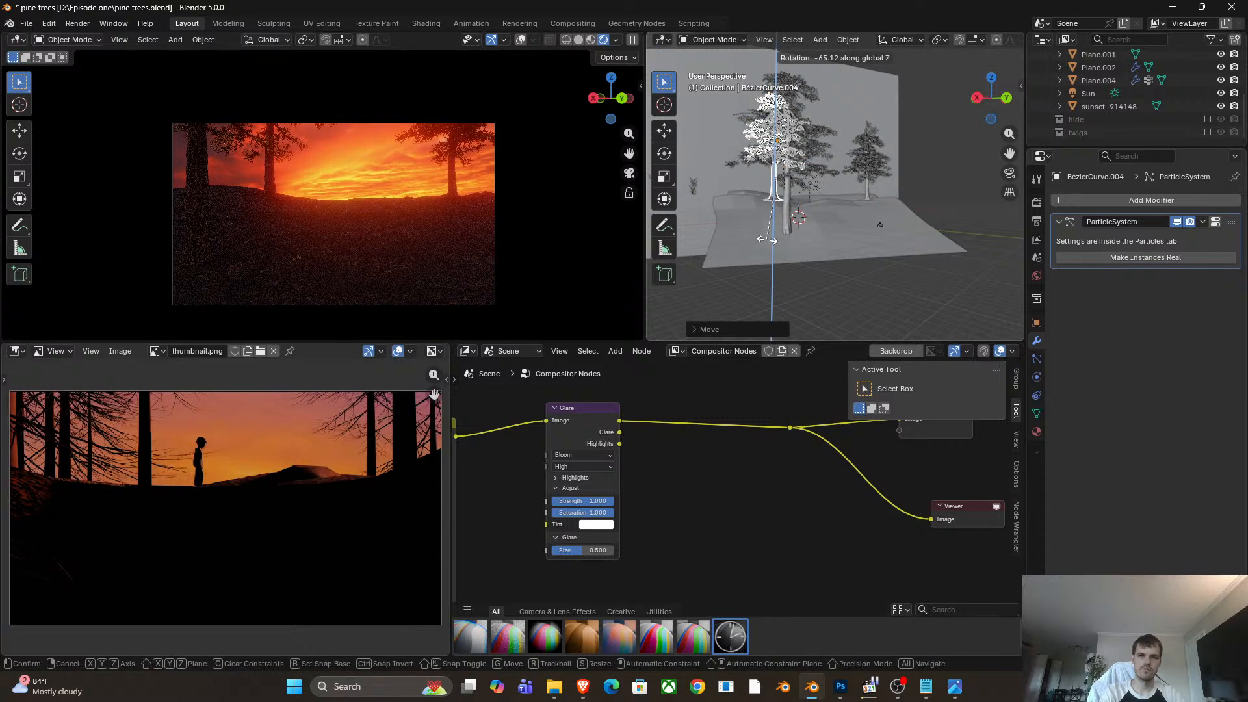
click(767, 239)
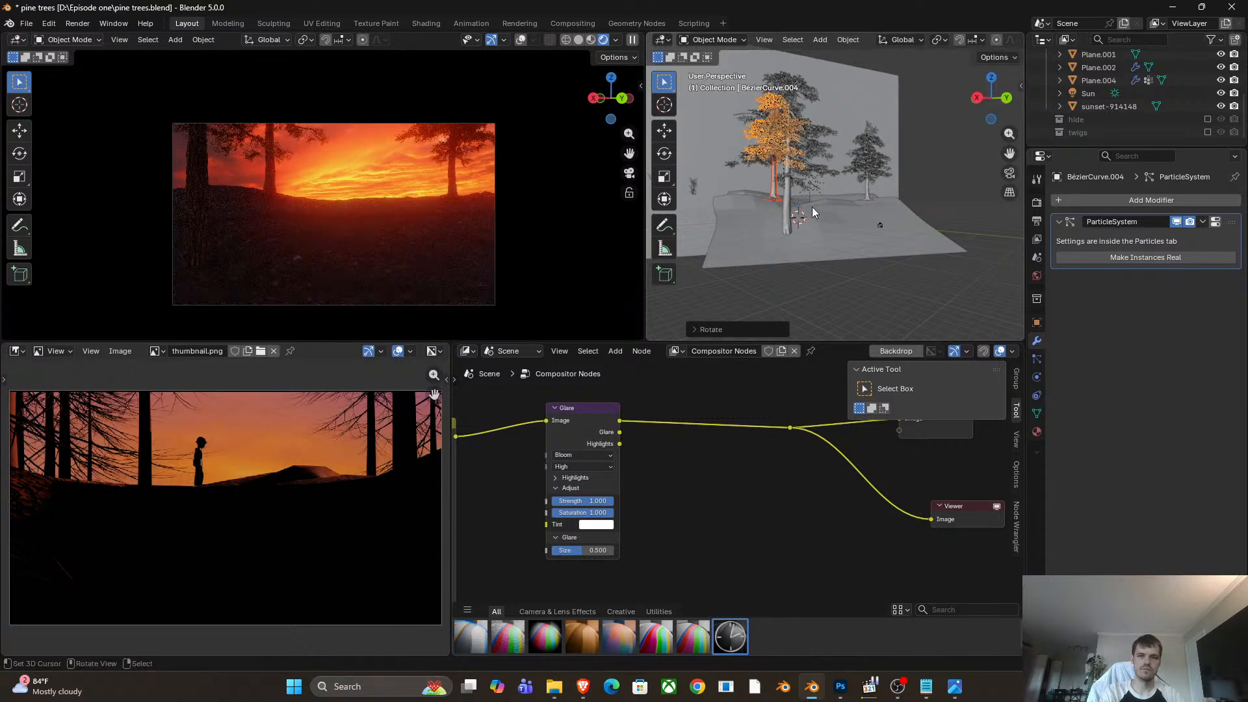
Duplicate the large foreground pine's trunk and branches again and place the copy at the back near the previous one with Z locked.
middle_drag(813, 208, 849, 211)
scroll(848, 210, up, 4)
scroll(848, 211, down, 2)
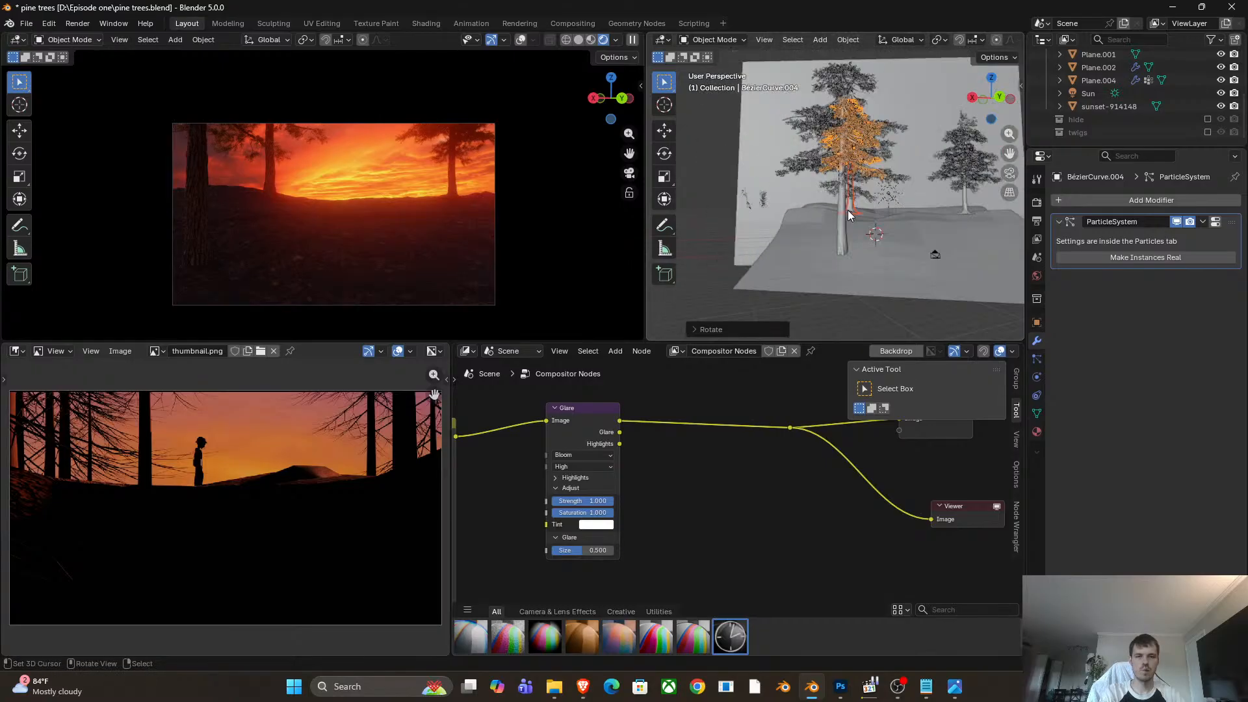
click(842, 220)
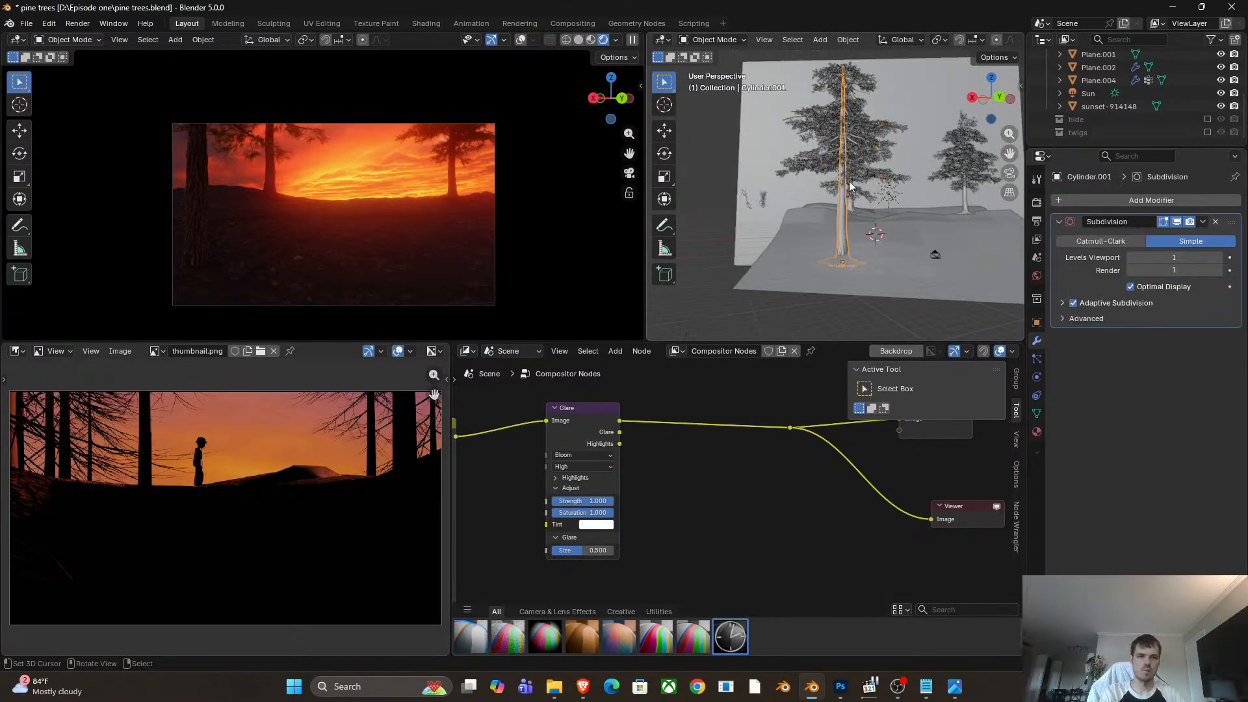
click(851, 156)
key(shift+d)
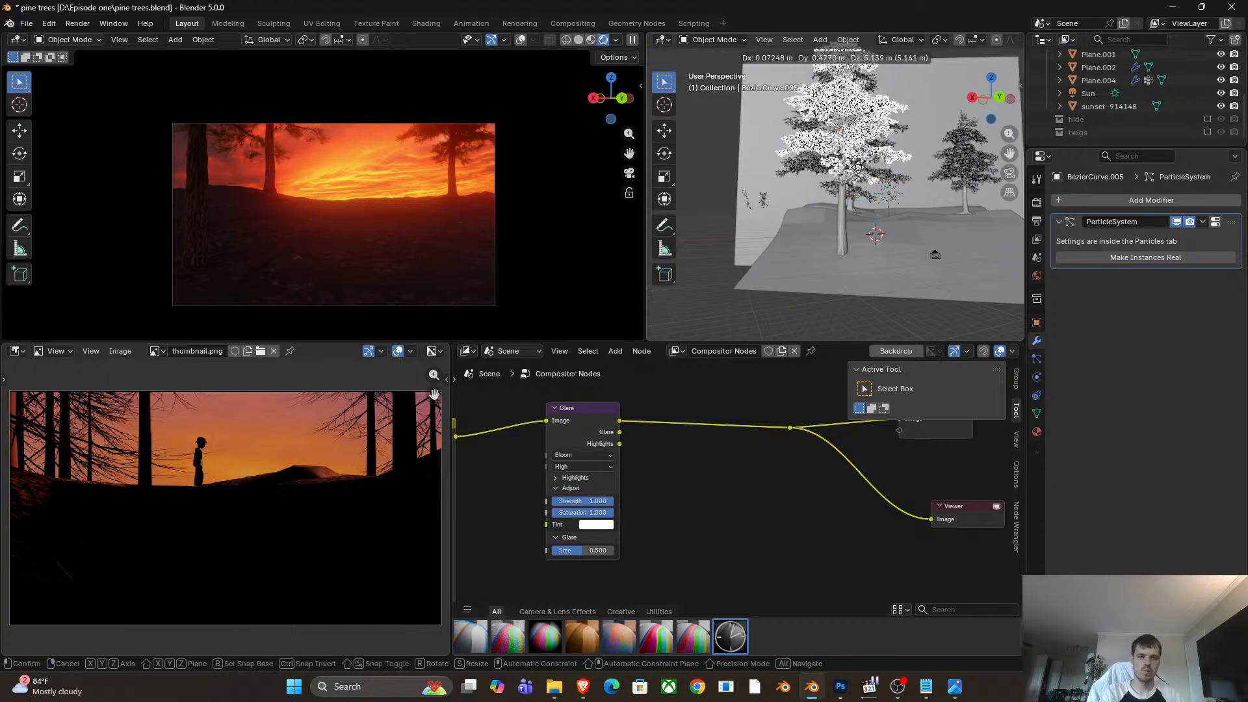
right_click(853, 196)
key(g)
key(shift+z)
click(846, 213)
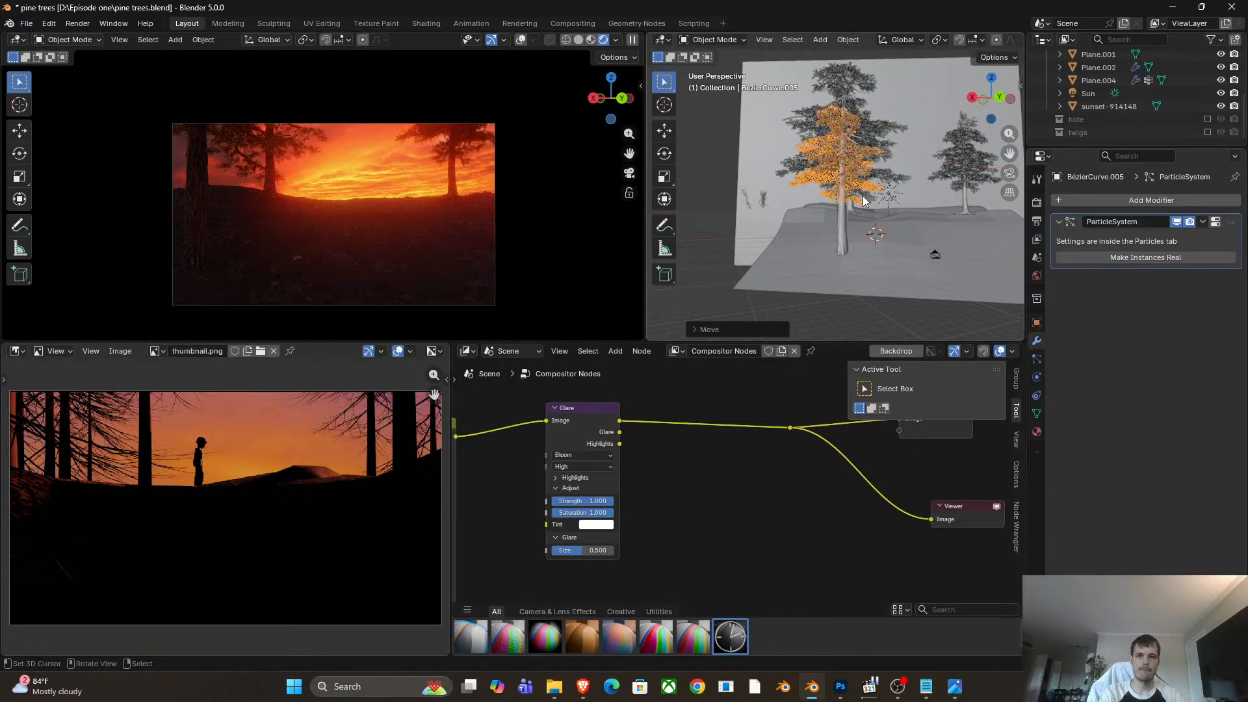
Shift the newest background pine about 5.4 m sideways and down, and rotate it around the Z axis.
key(g)
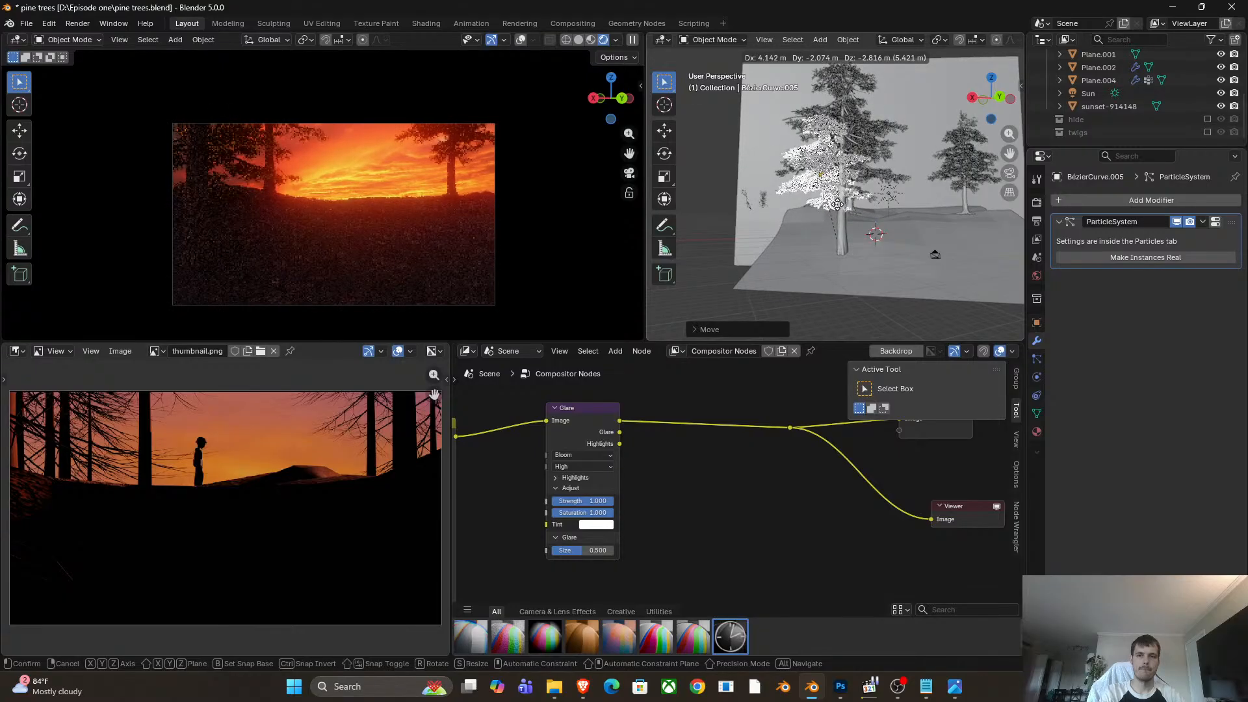
key(r)
key(z)
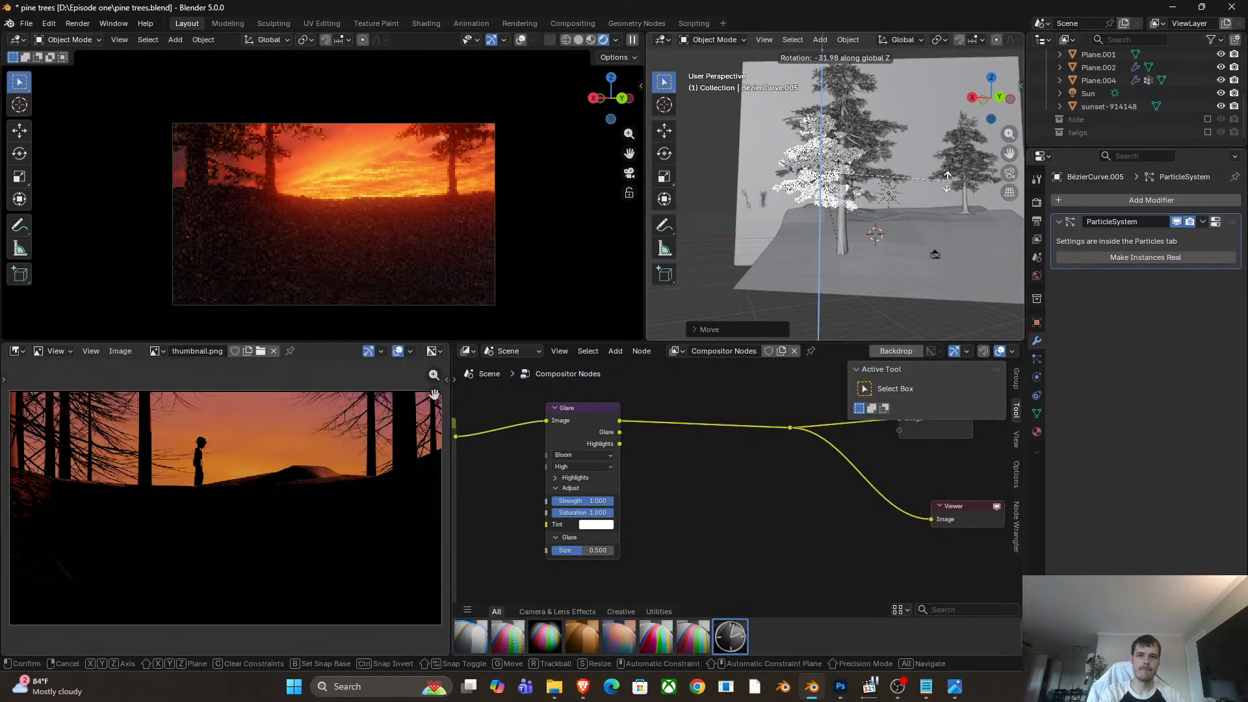
Adjust the selected foliage on the foreground pine by rotating it about global Z, then resizing and repositioning it.
click(861, 37)
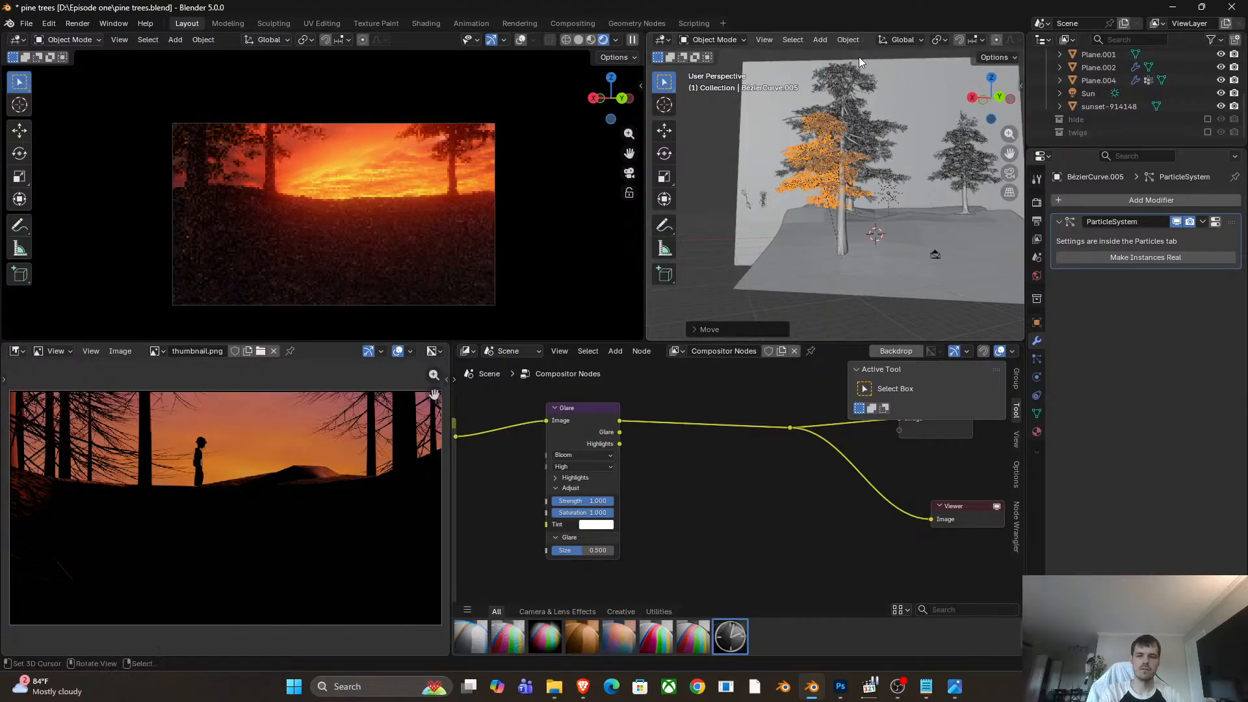
key(s)
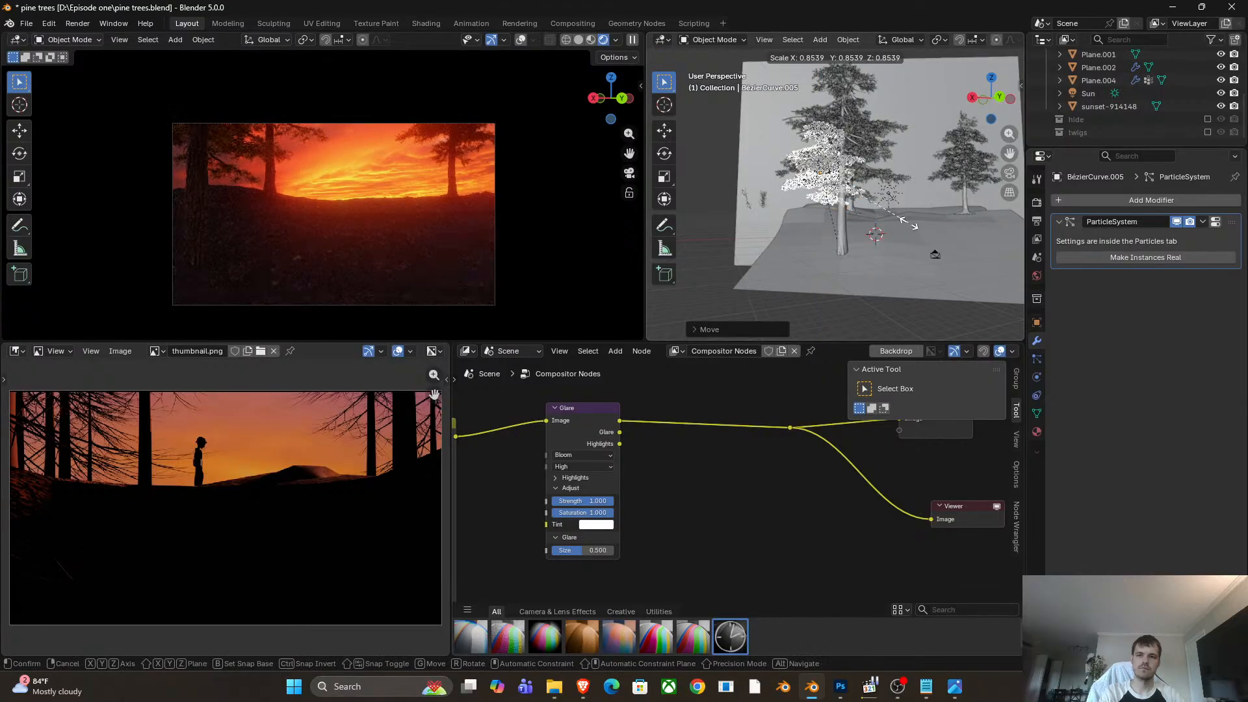
click(905, 229)
key(g)
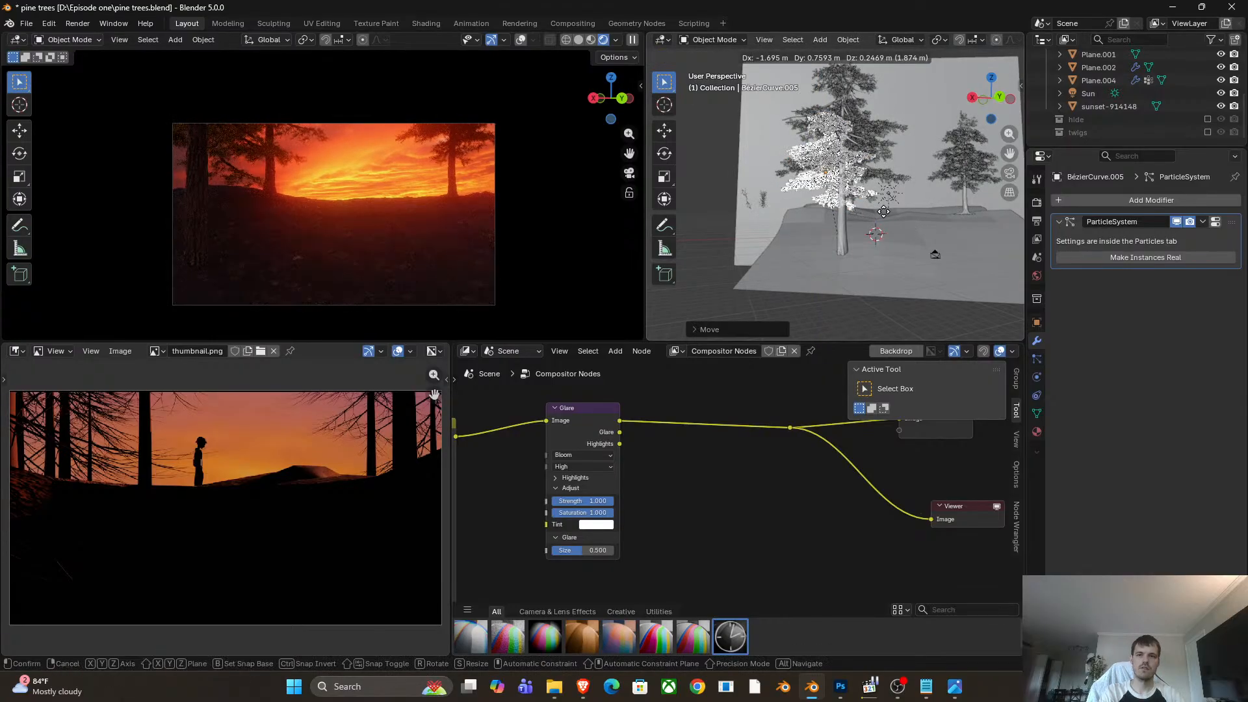
click(876, 216)
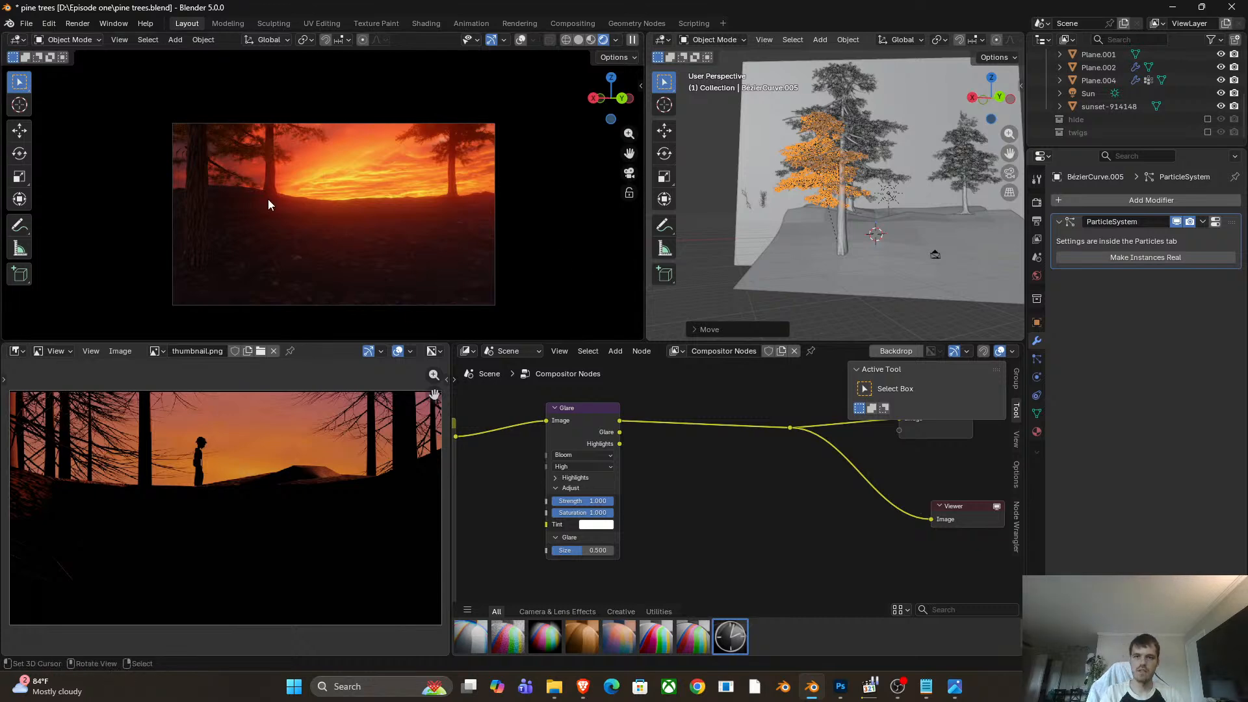
scroll(238, 196, up, 2)
scroll(321, 209, down, 1)
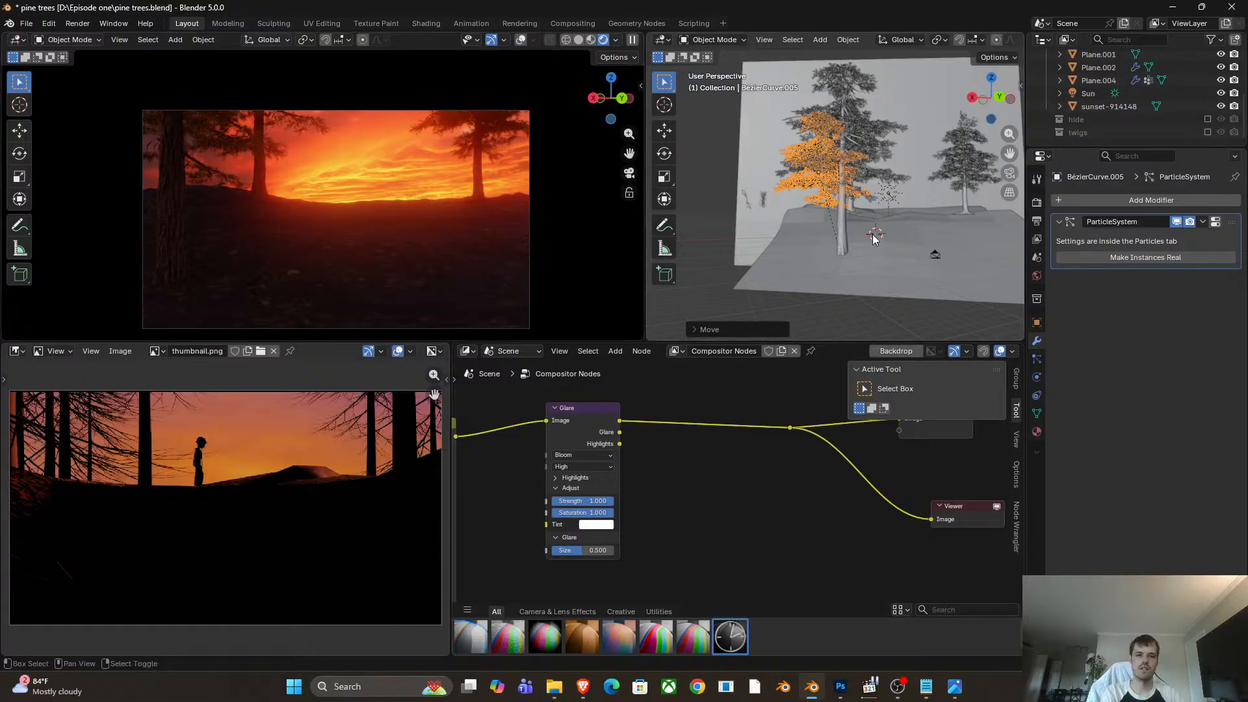
Make a linked duplicate of the lone background tree and place it beside the original, moving it only horizontally.
middle_drag(874, 239, 838, 234)
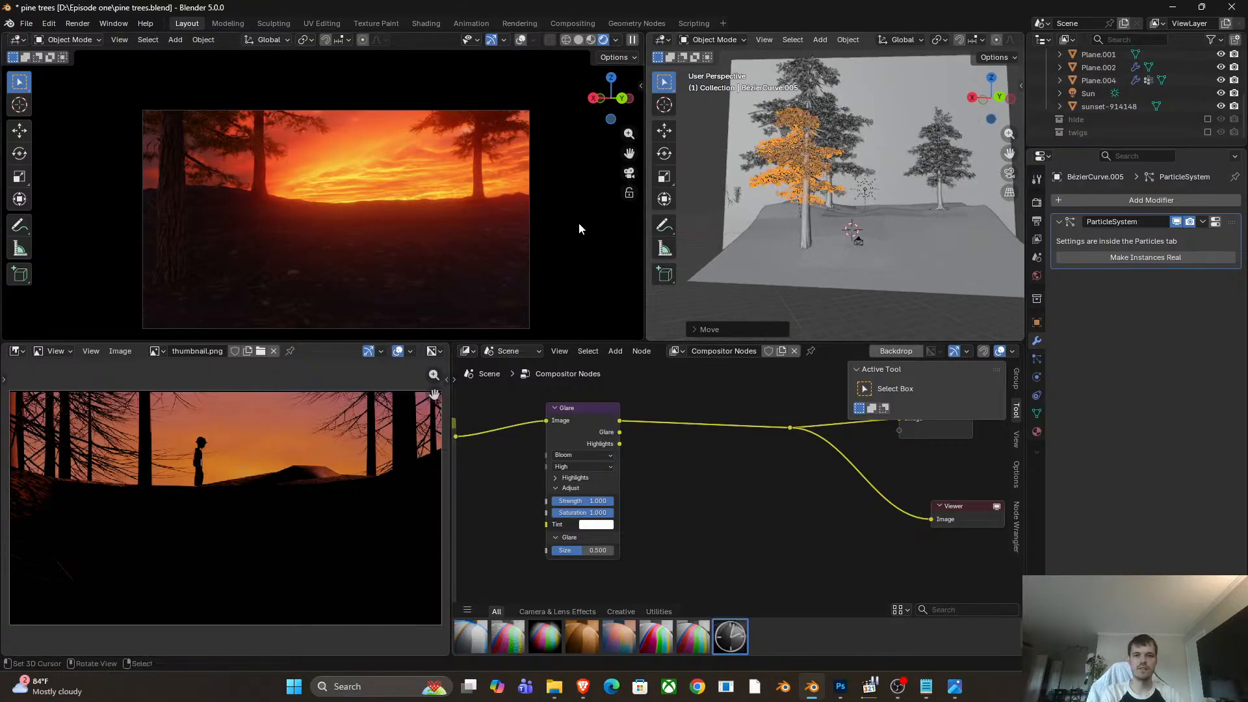
middle_drag(970, 270, 895, 258)
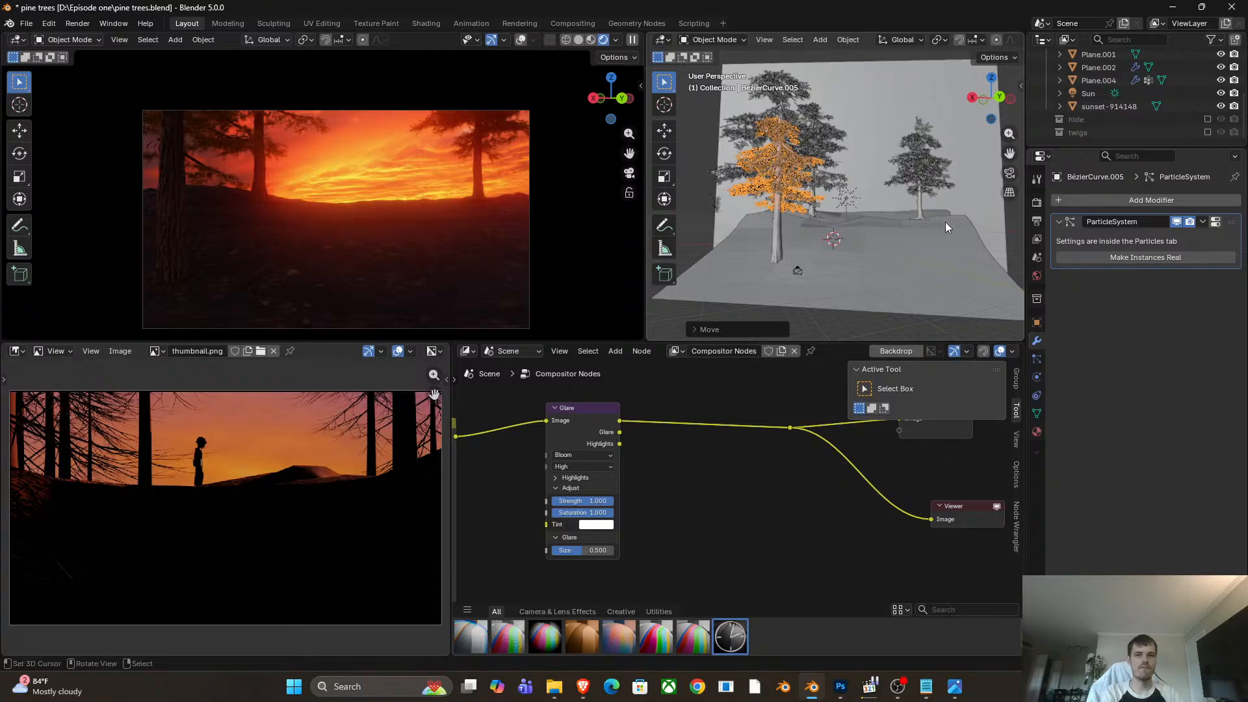
click(922, 196)
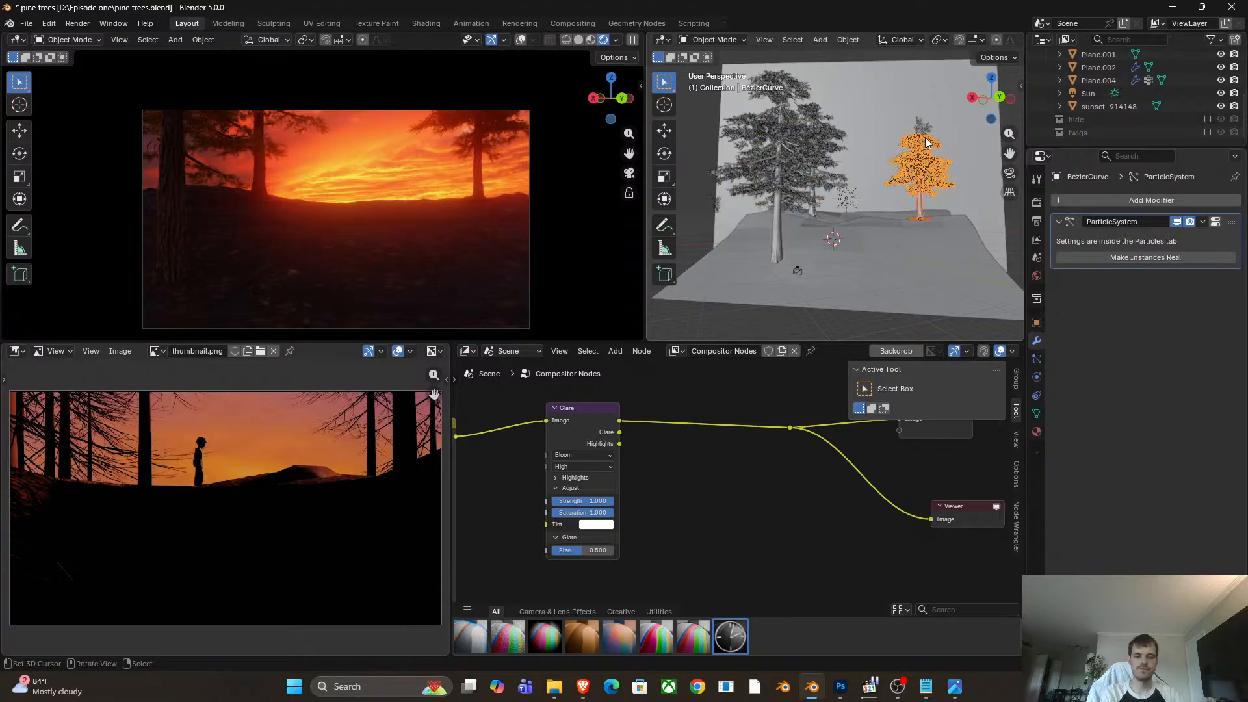
key(alt+d)
key(shift+z)
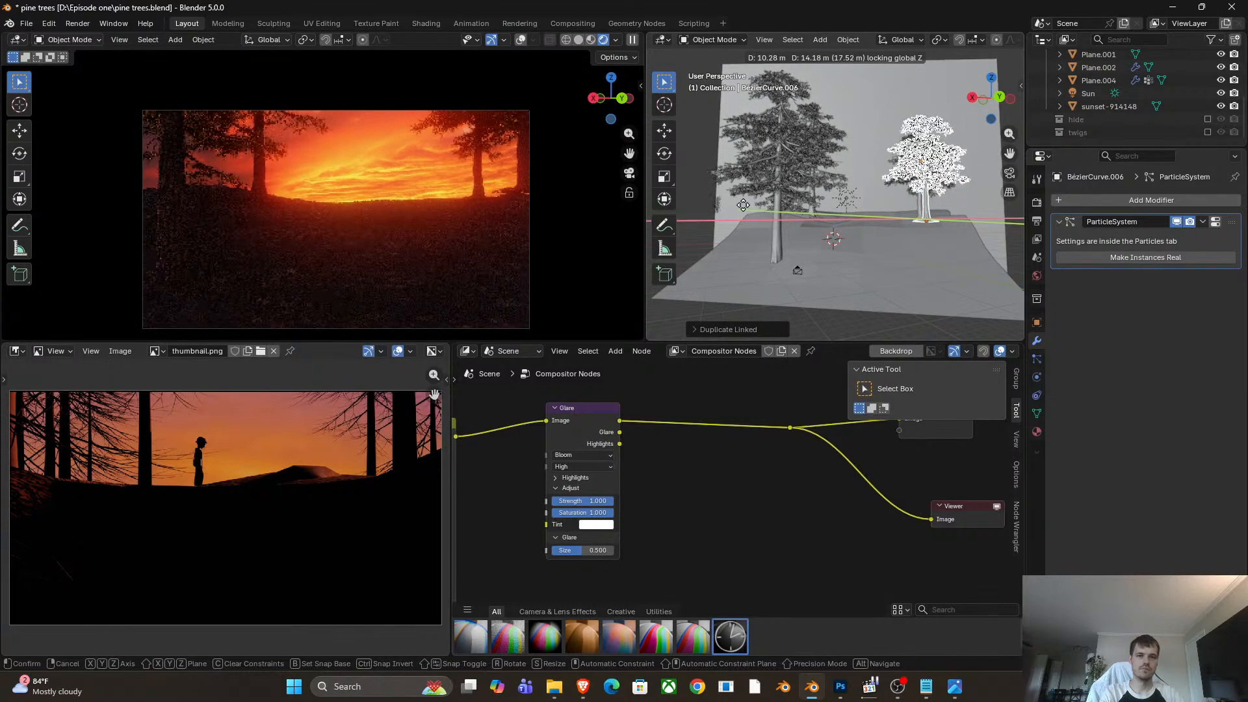
click(722, 204)
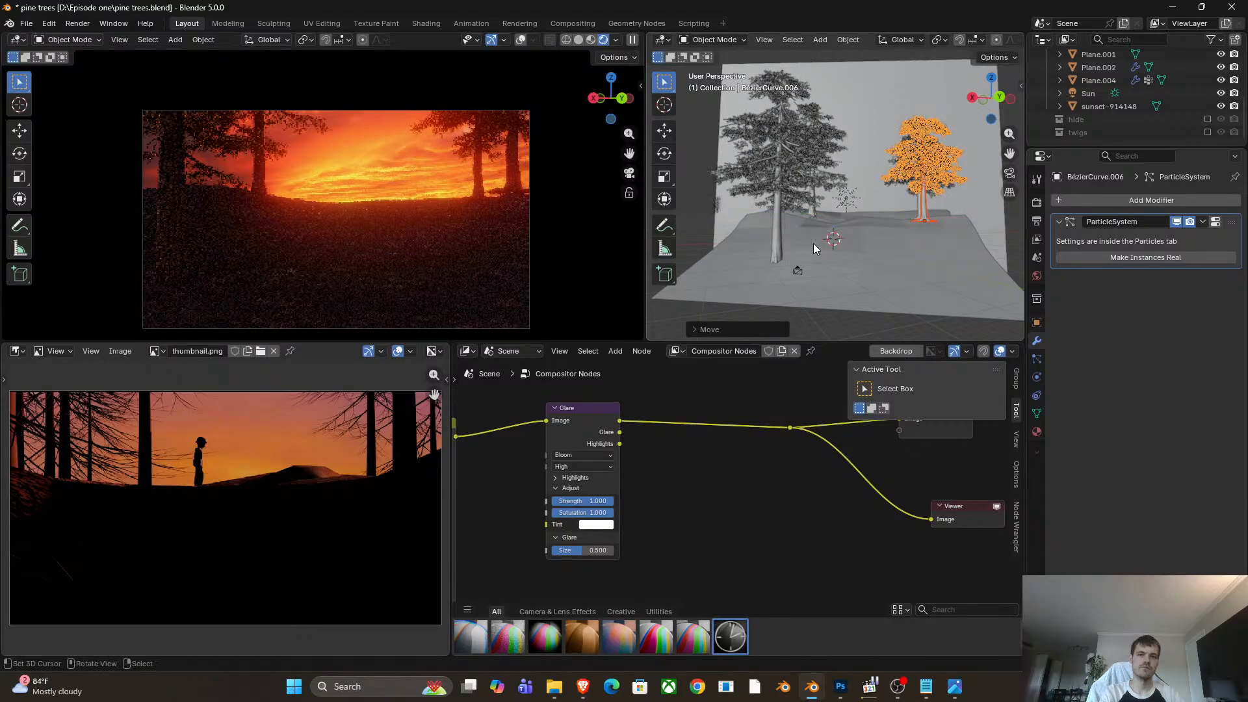
Lower the duplicated tree along Z onto the ground and rotate it about -69° around global Z.
key(g)
key(z)
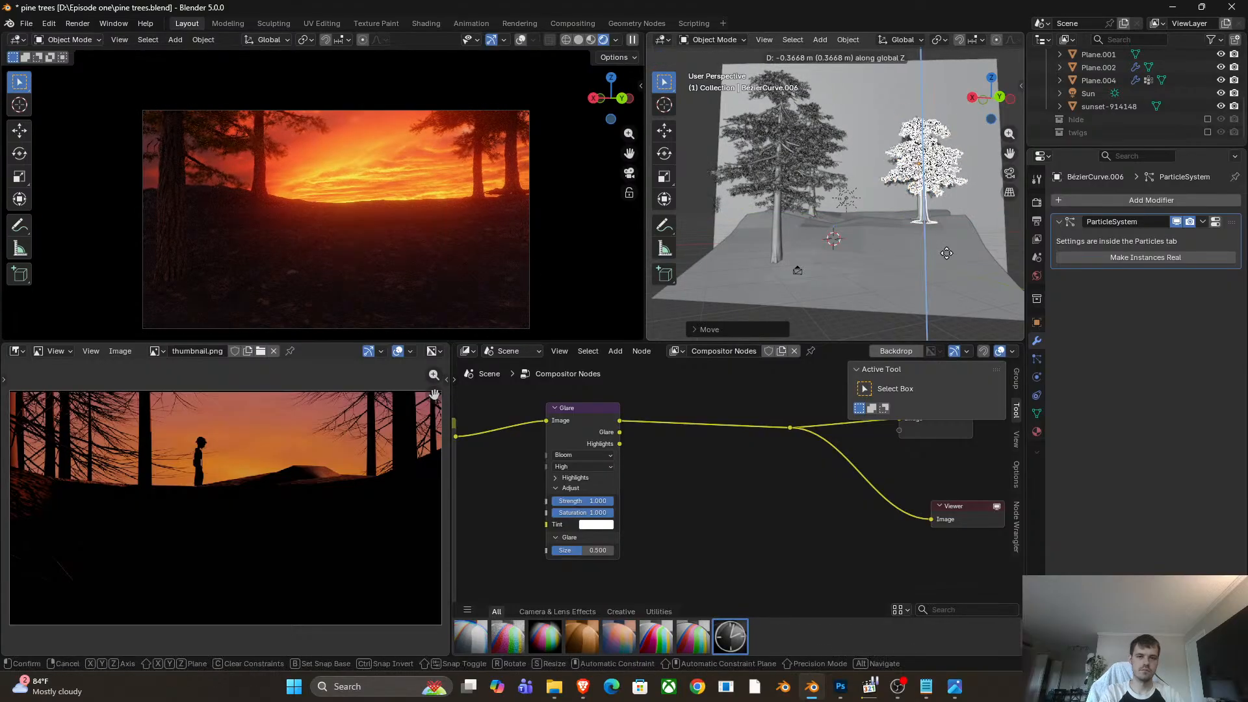
click(945, 261)
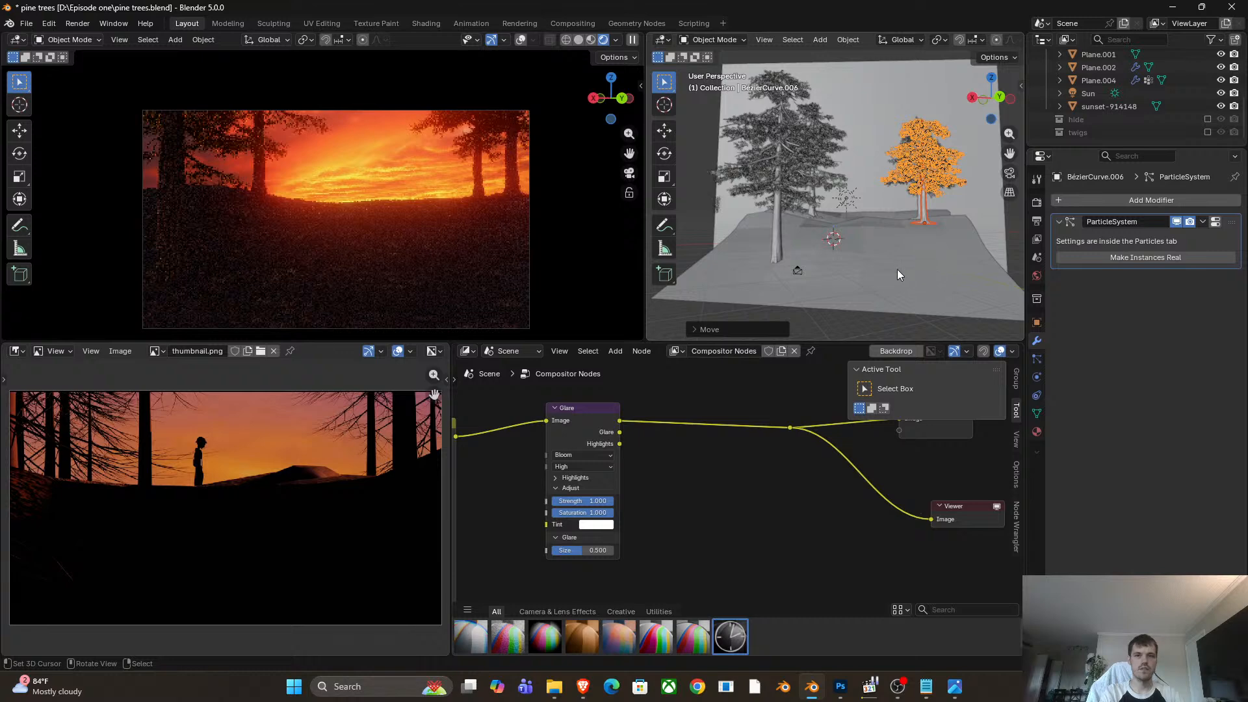
key(r)
key(z)
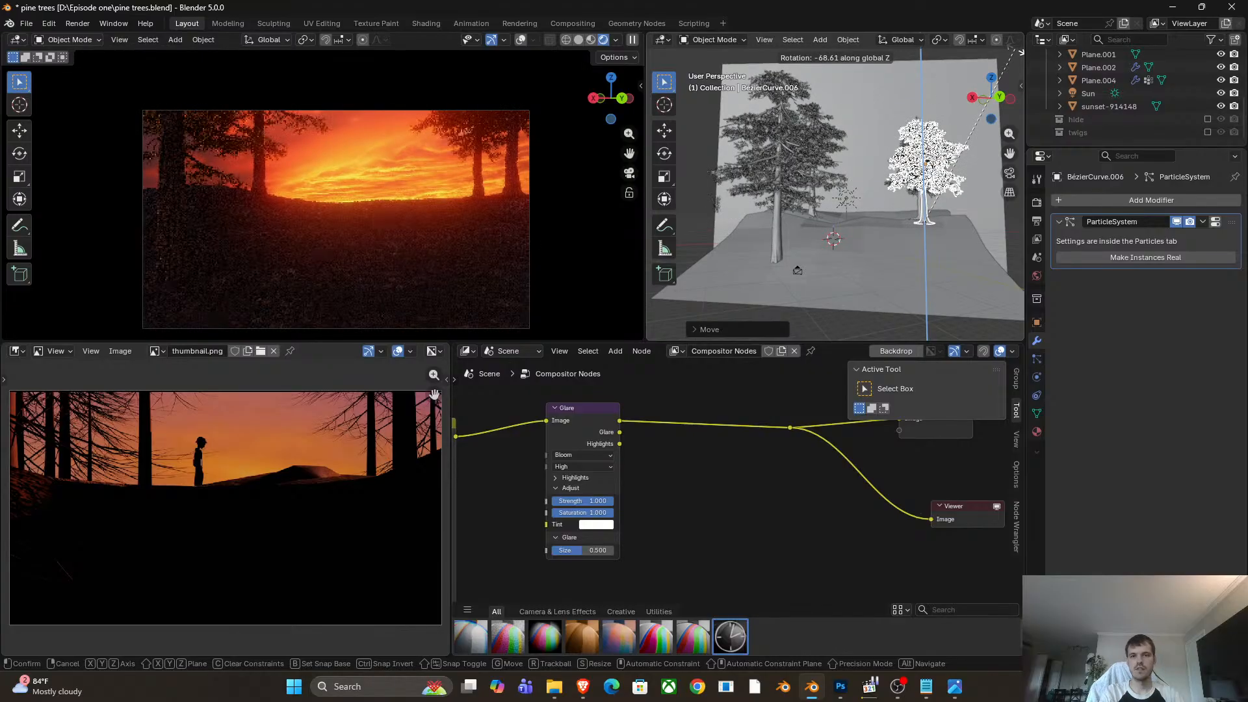
click(1020, 52)
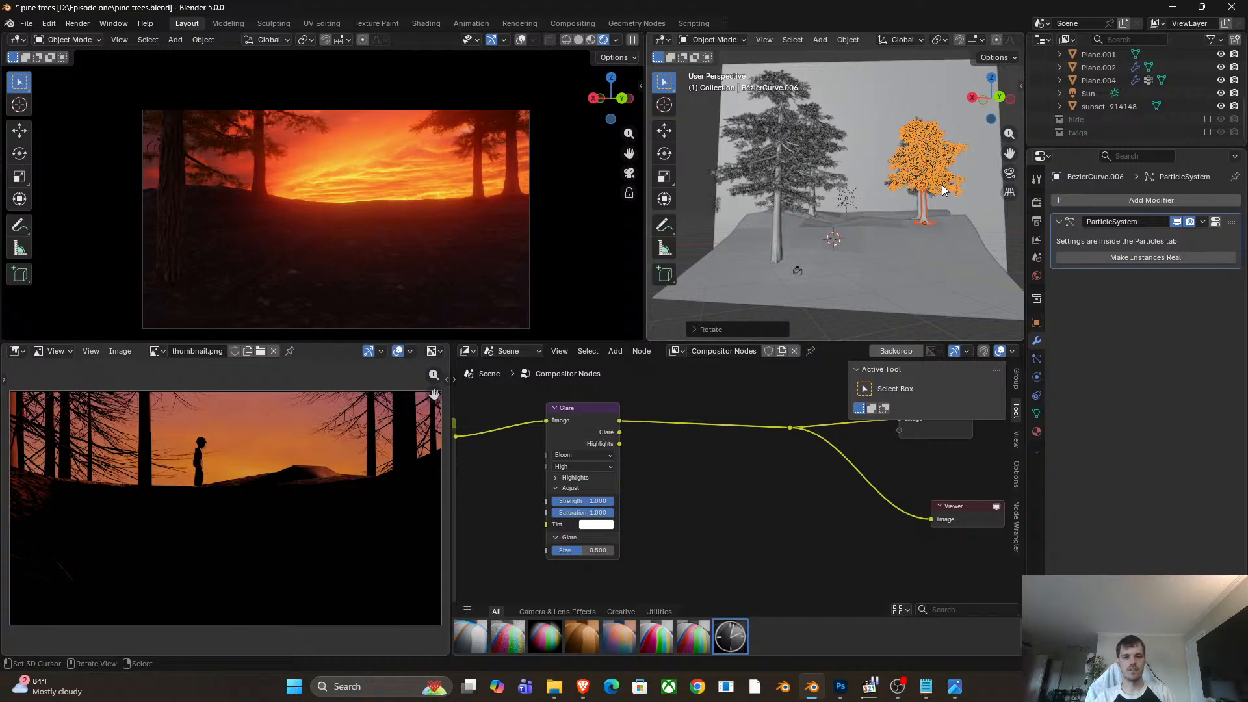
scroll(731, 495, down, 1)
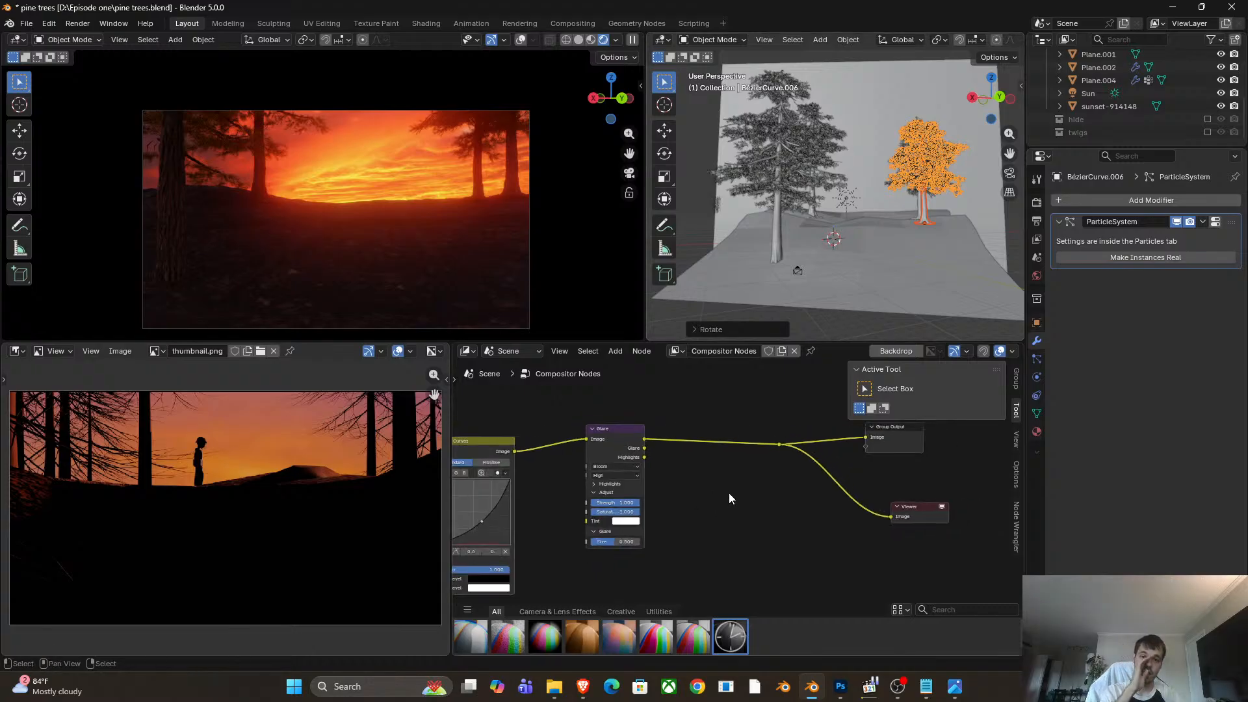
scroll(736, 514, down, 1)
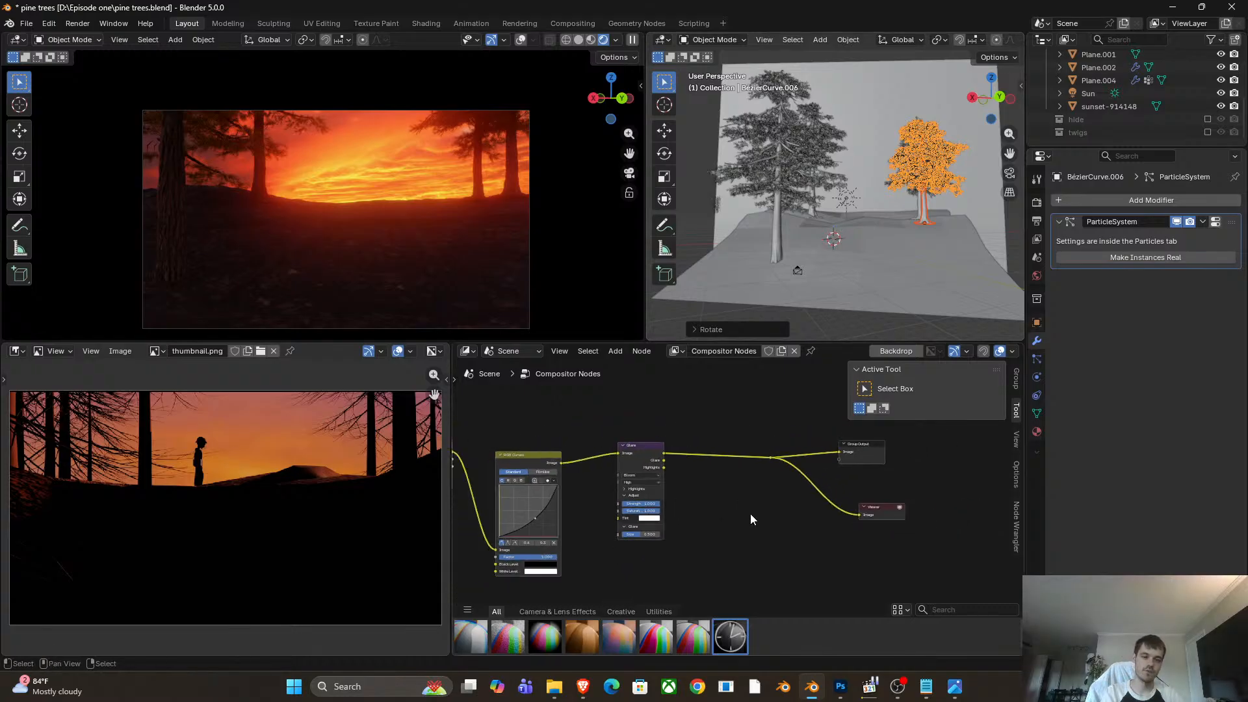
middle_drag(748, 513, 777, 491)
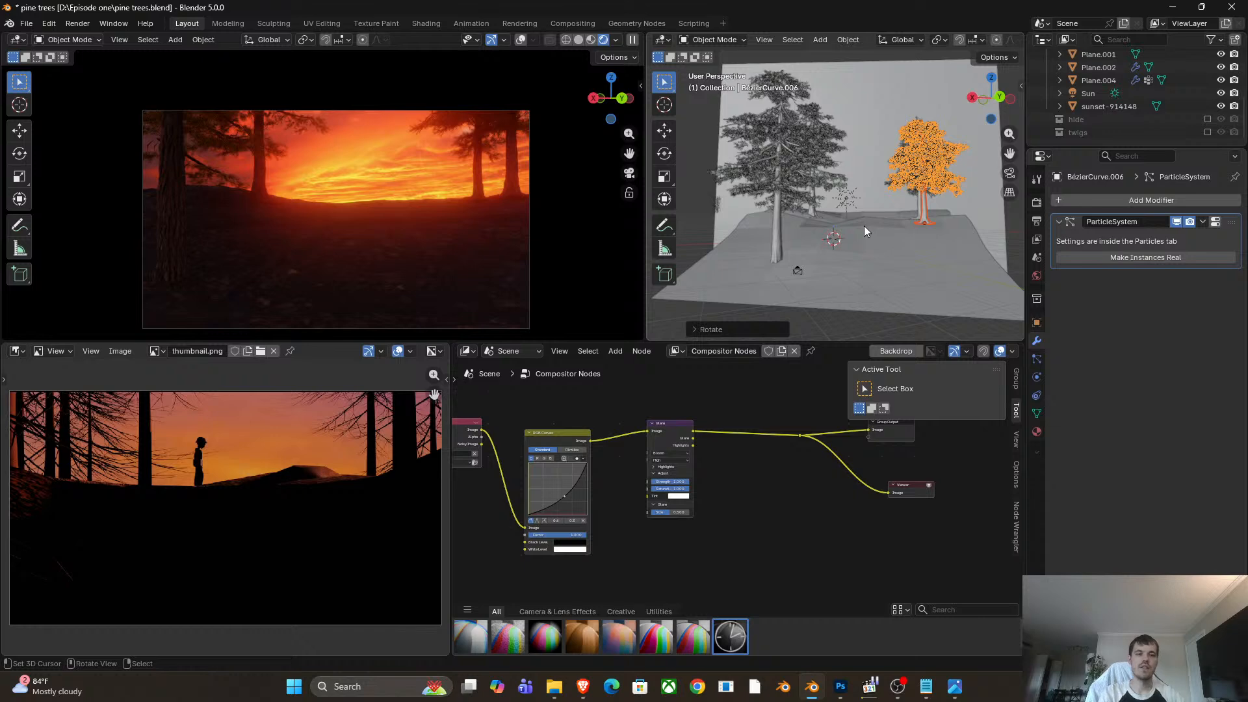
middle_drag(966, 170, 914, 209)
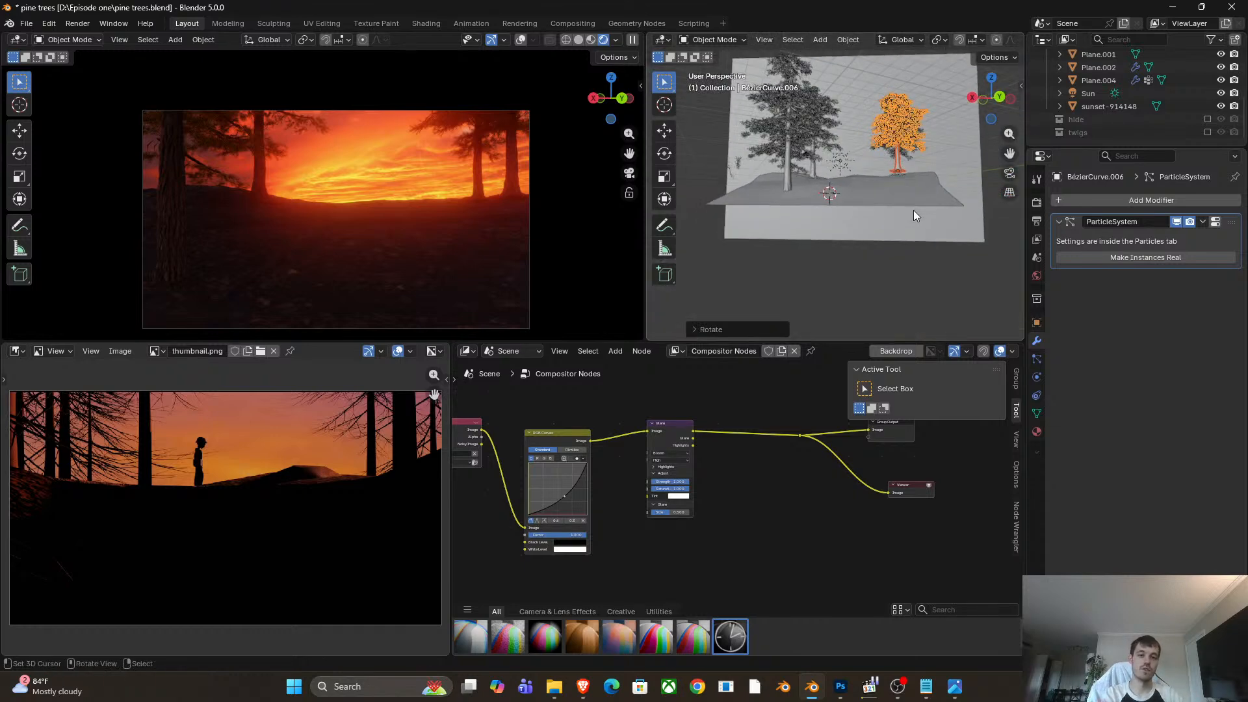
scroll(904, 190, up, 3)
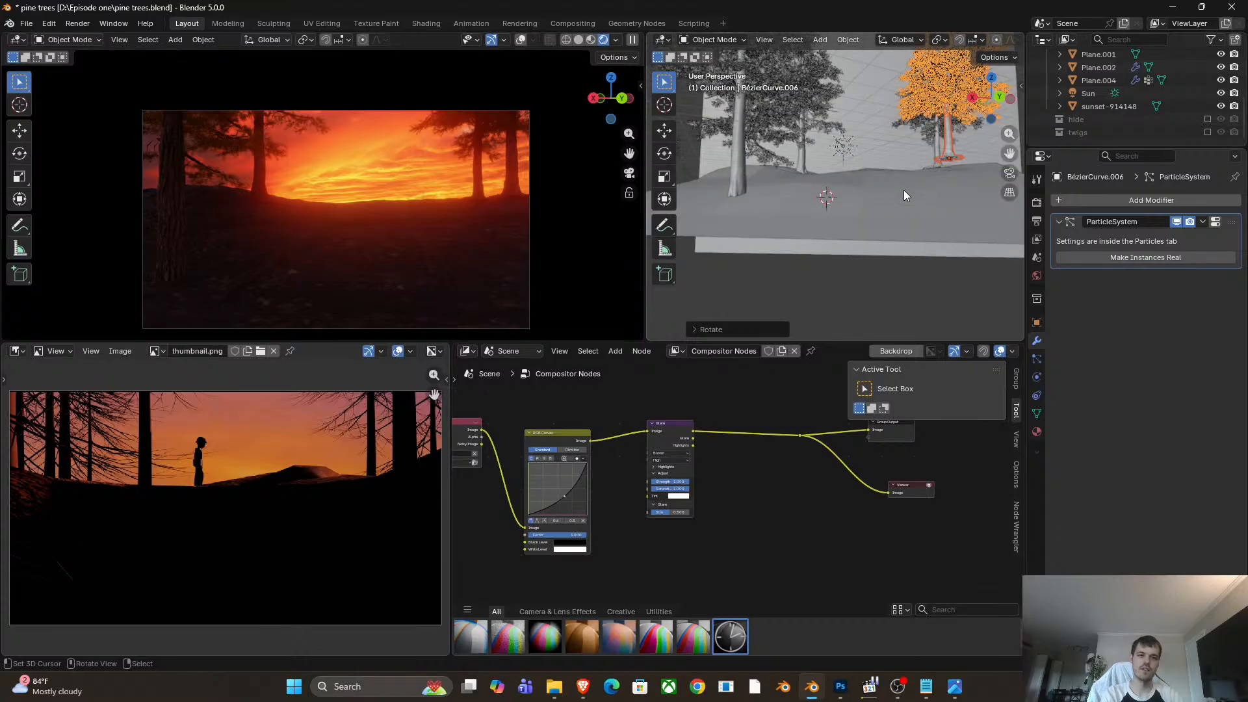
scroll(910, 199, up, 4)
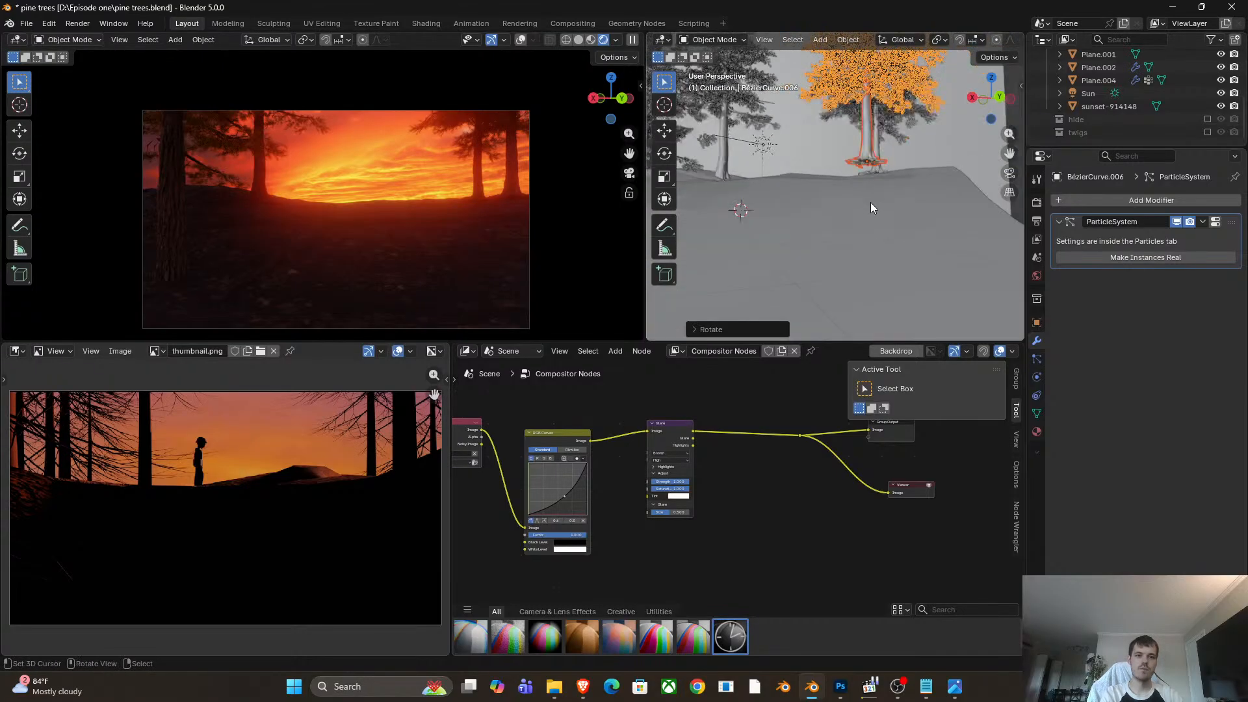
middle_drag(871, 202, 783, 185)
click(833, 198)
click(699, 163)
key(Tab)
key(Tab)
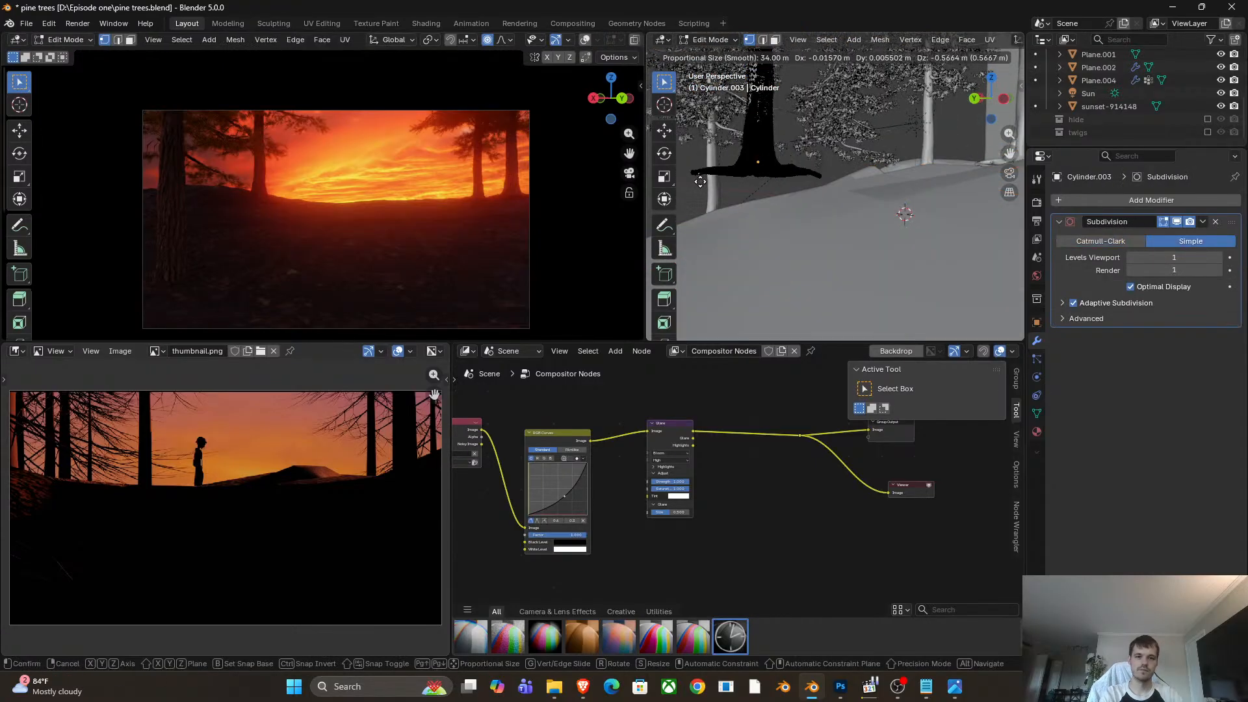
Raise the ground plane's mesh about 3 m under the floating background tree using smooth proportional editing.
click(777, 243)
key(Tab)
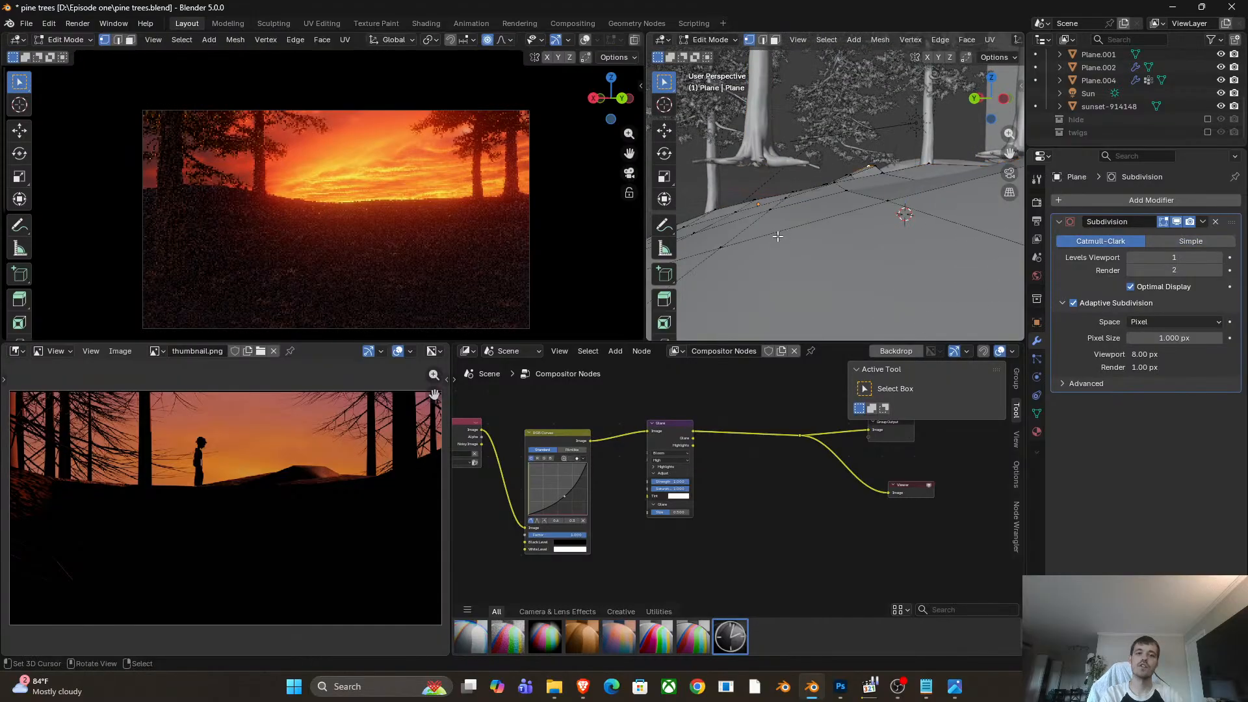
key(o)
key(g)
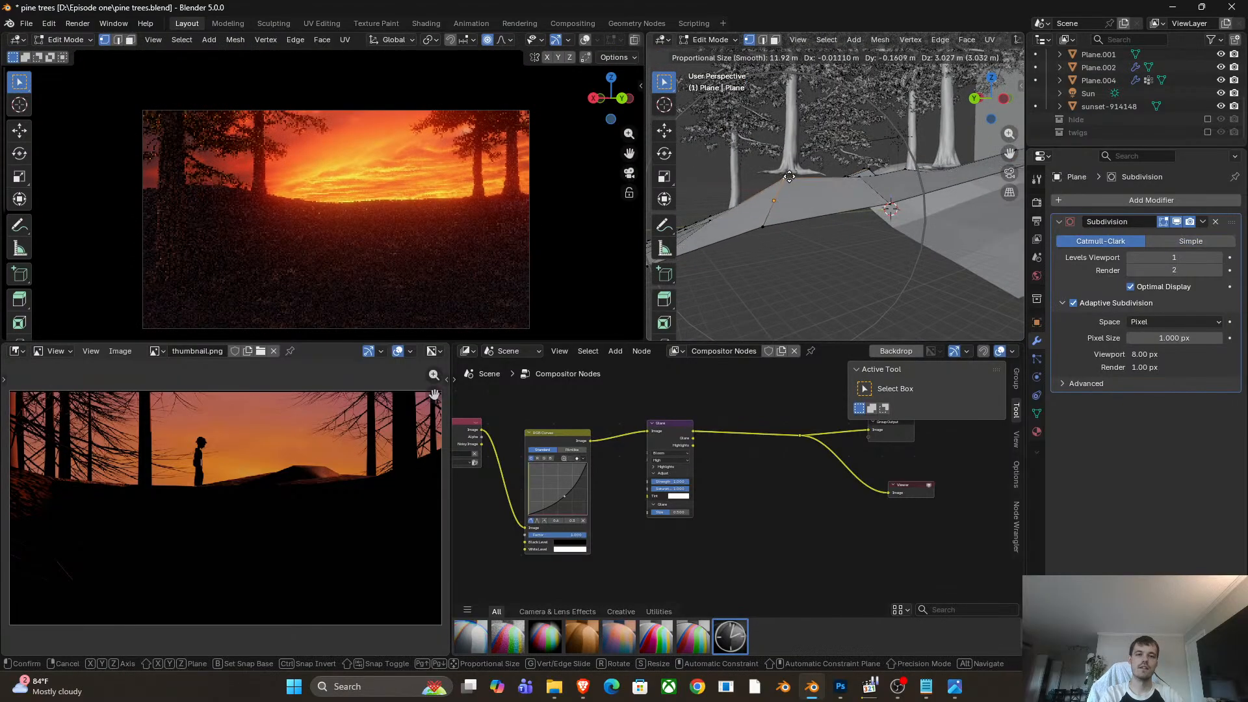
click(764, 184)
key(g)
click(763, 184)
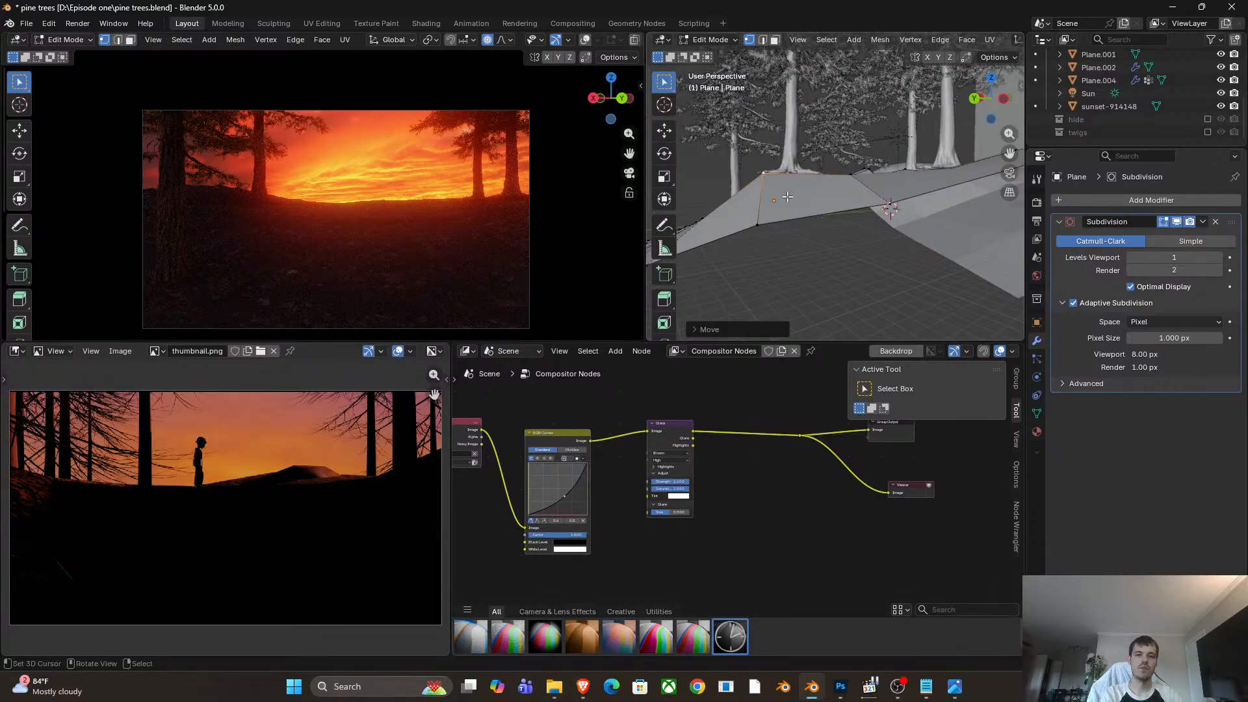
Refine the raised ground beneath the two background trees by moving its mesh once more, and save the file.
key(Tab)
middle_drag(766, 185, 904, 221)
key(Tab)
key(g)
click(935, 201)
key(Tab)
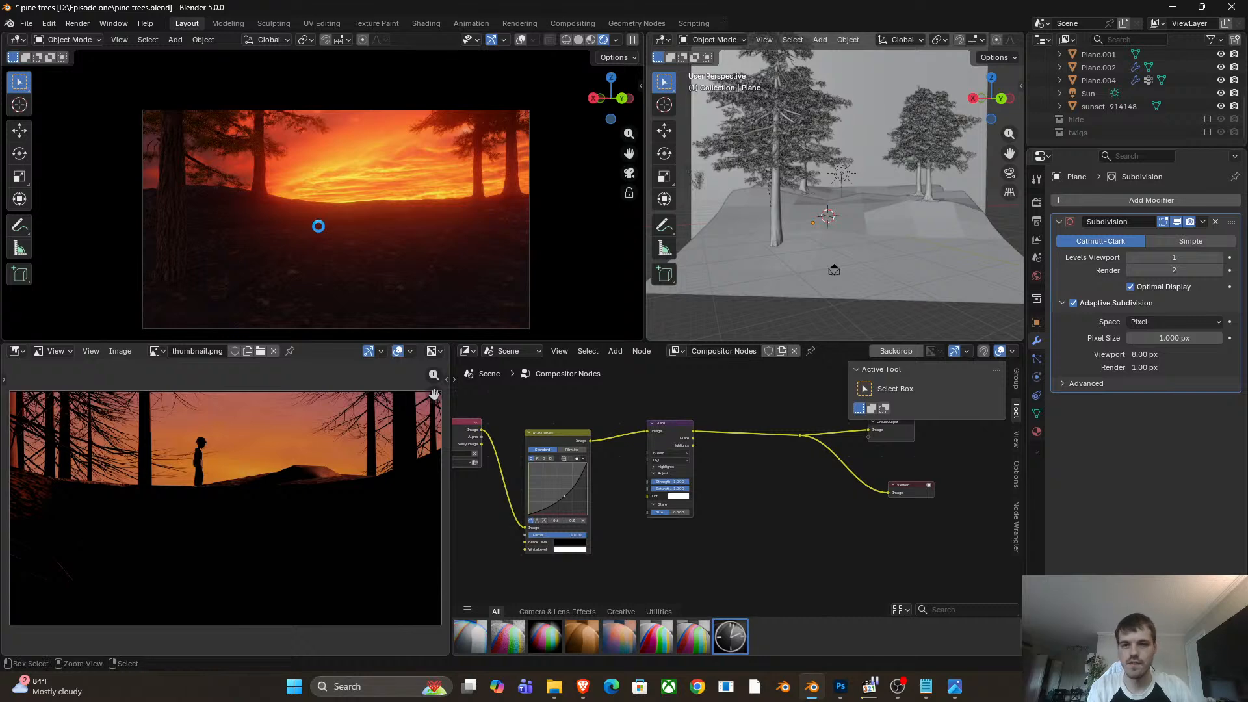
key(ctrl+s)
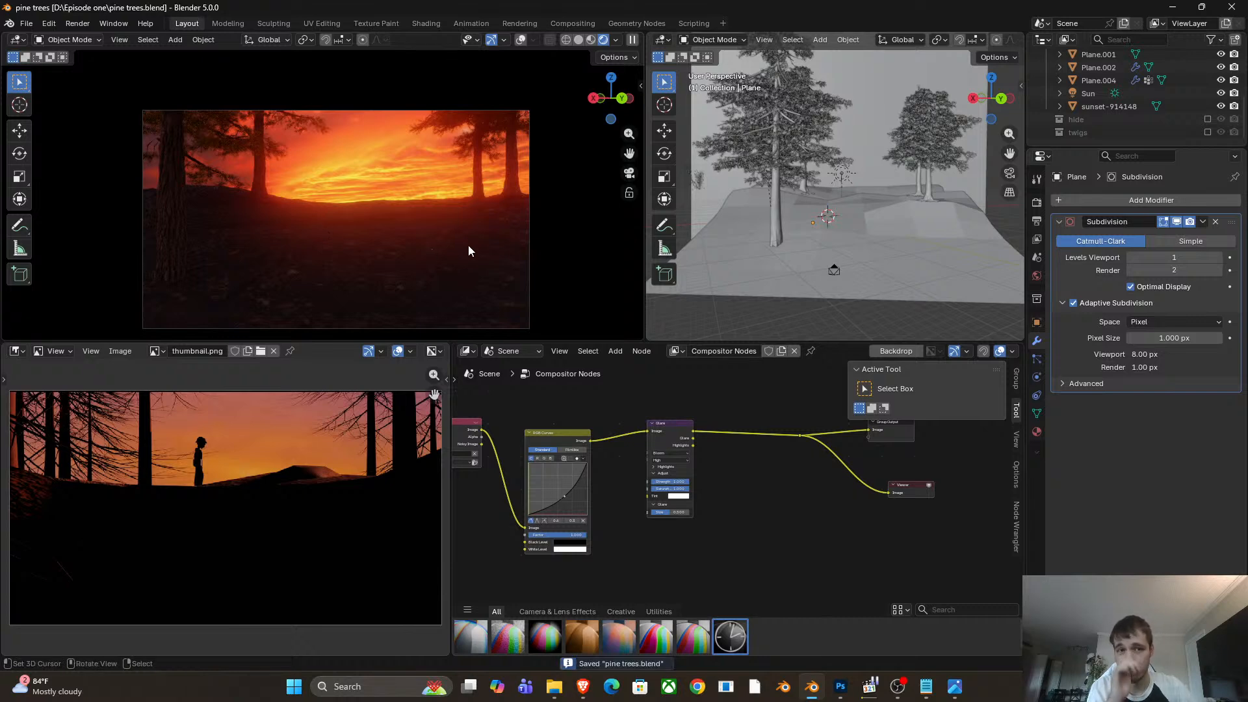
middle_drag(902, 218, 877, 220)
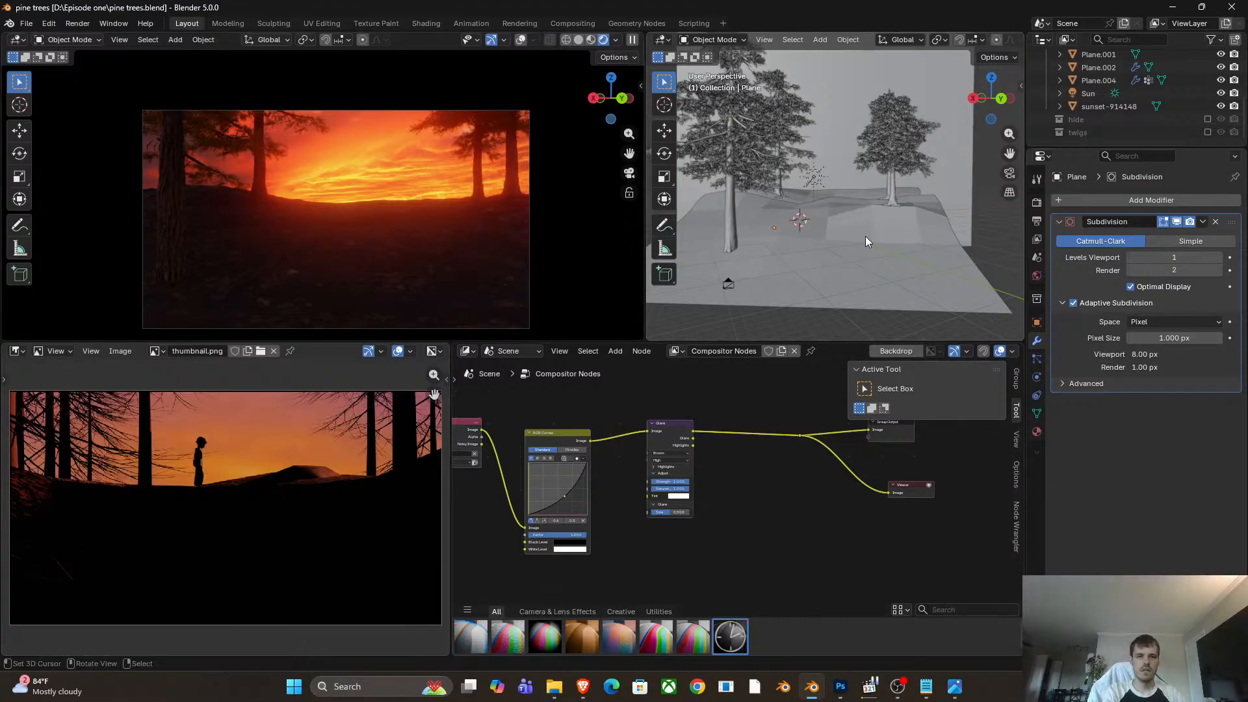
click(885, 145)
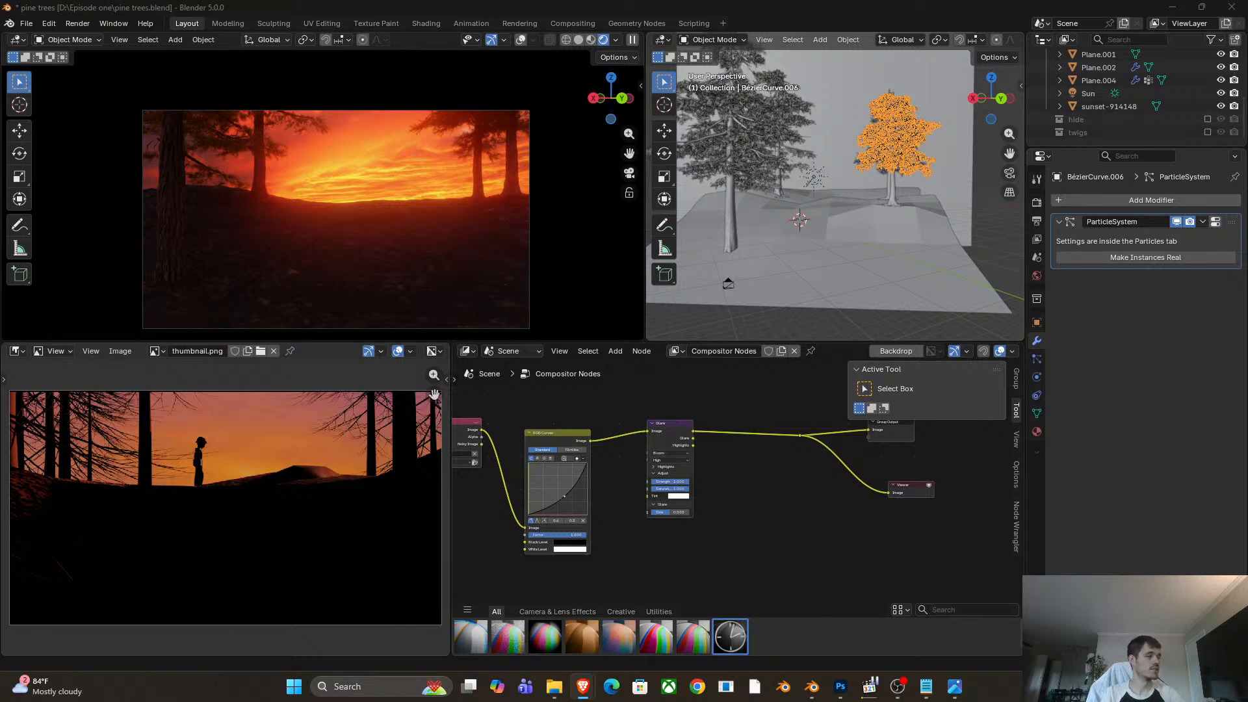
click(720, 175)
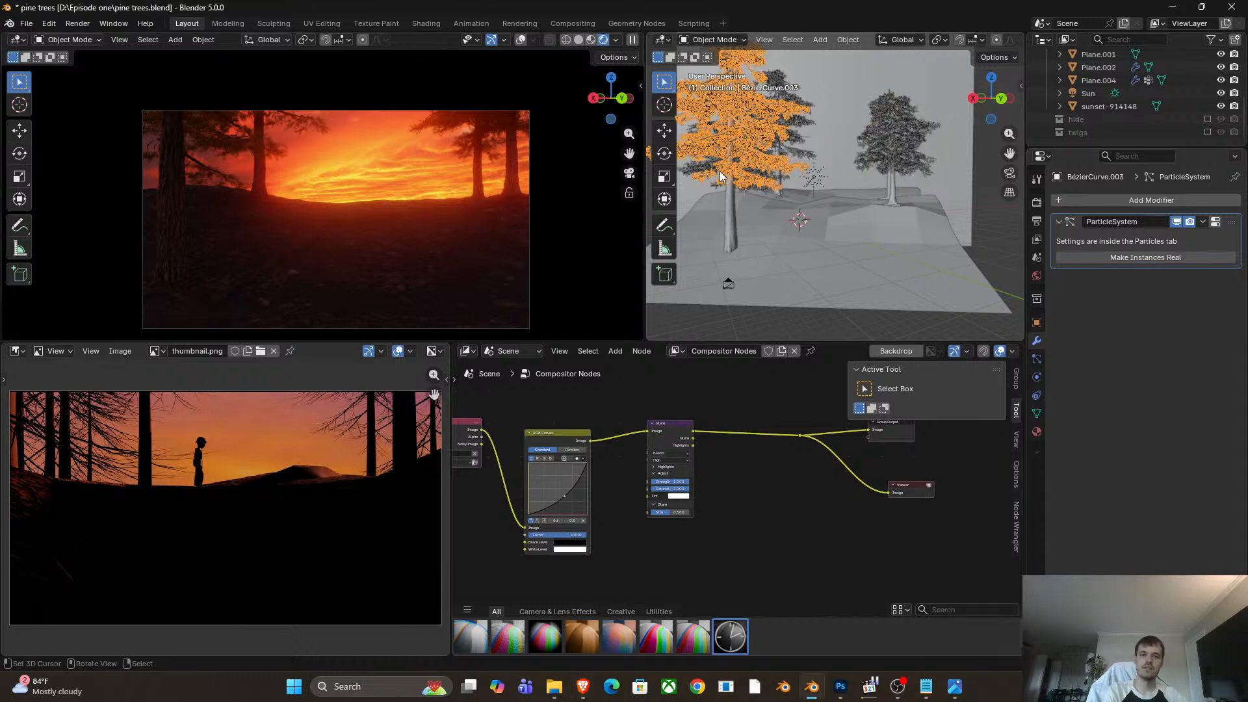
click(903, 166)
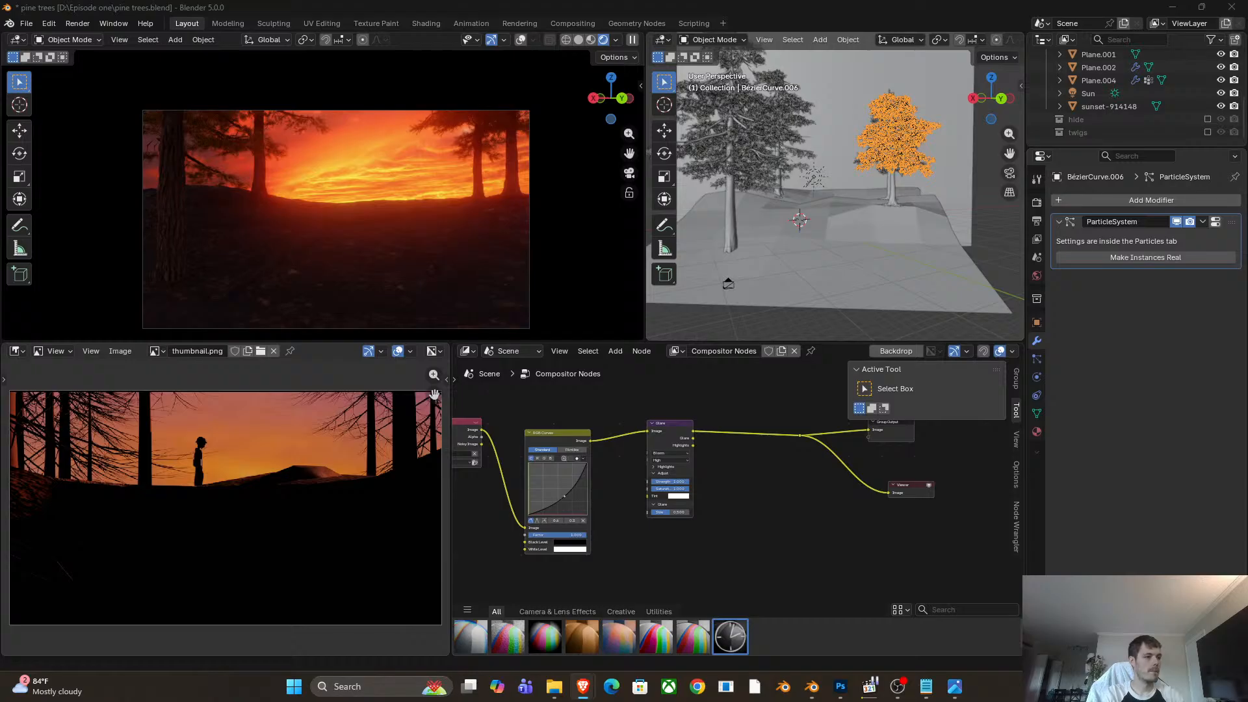
key(super+d)
key(super+d)
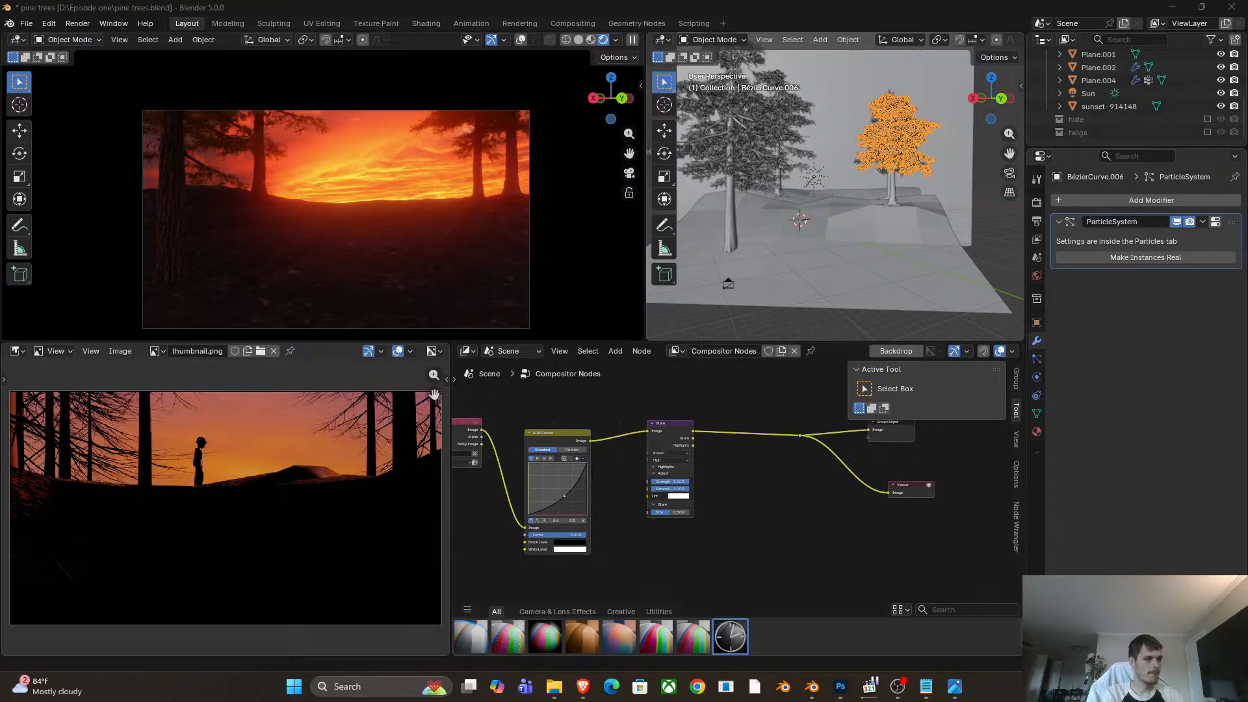
key(super+d)
key(super+d)
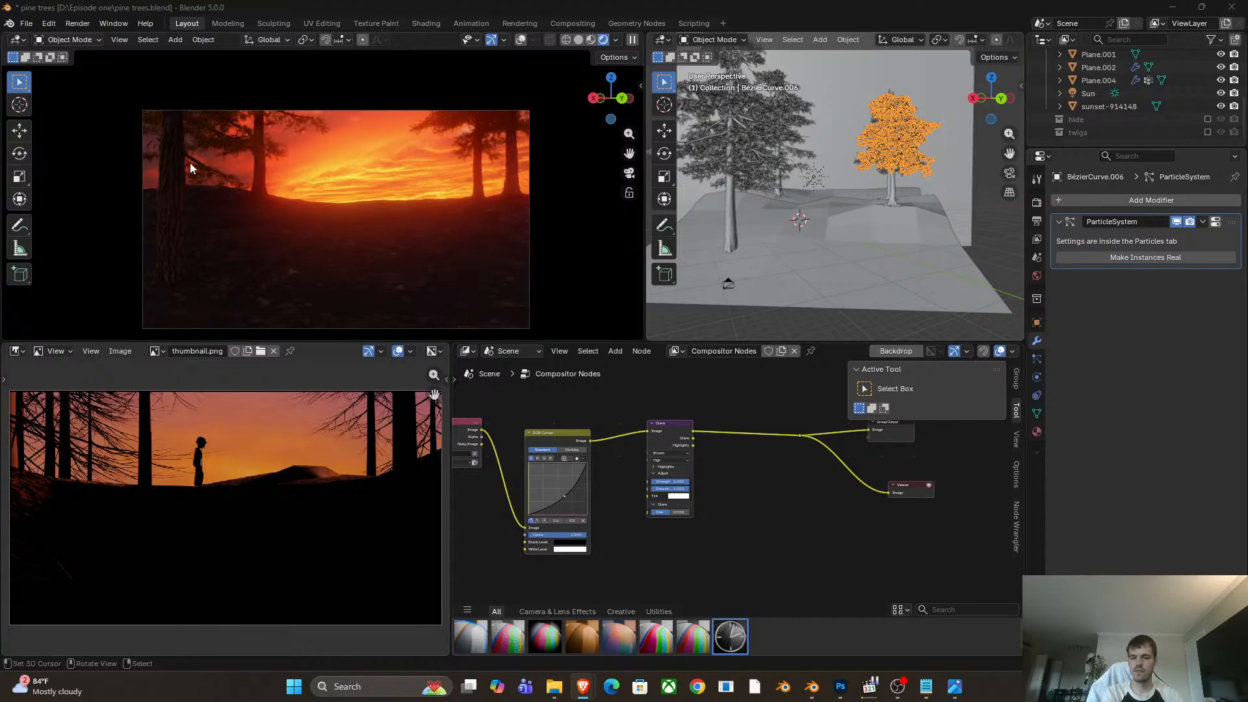
Append the rigged character to the forest scene and select one of its foot-roll control shapes.
click(26, 24)
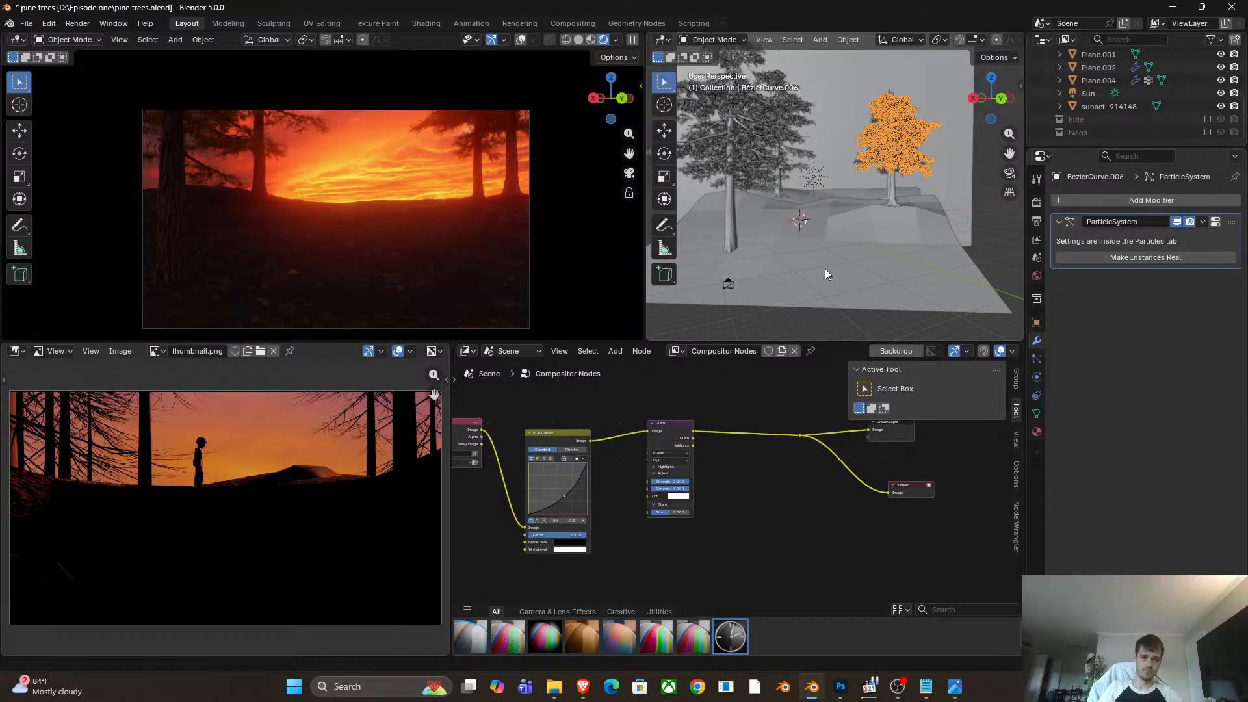
middle_drag(825, 268, 812, 209)
scroll(757, 243, up, 4)
scroll(862, 227, up, 3)
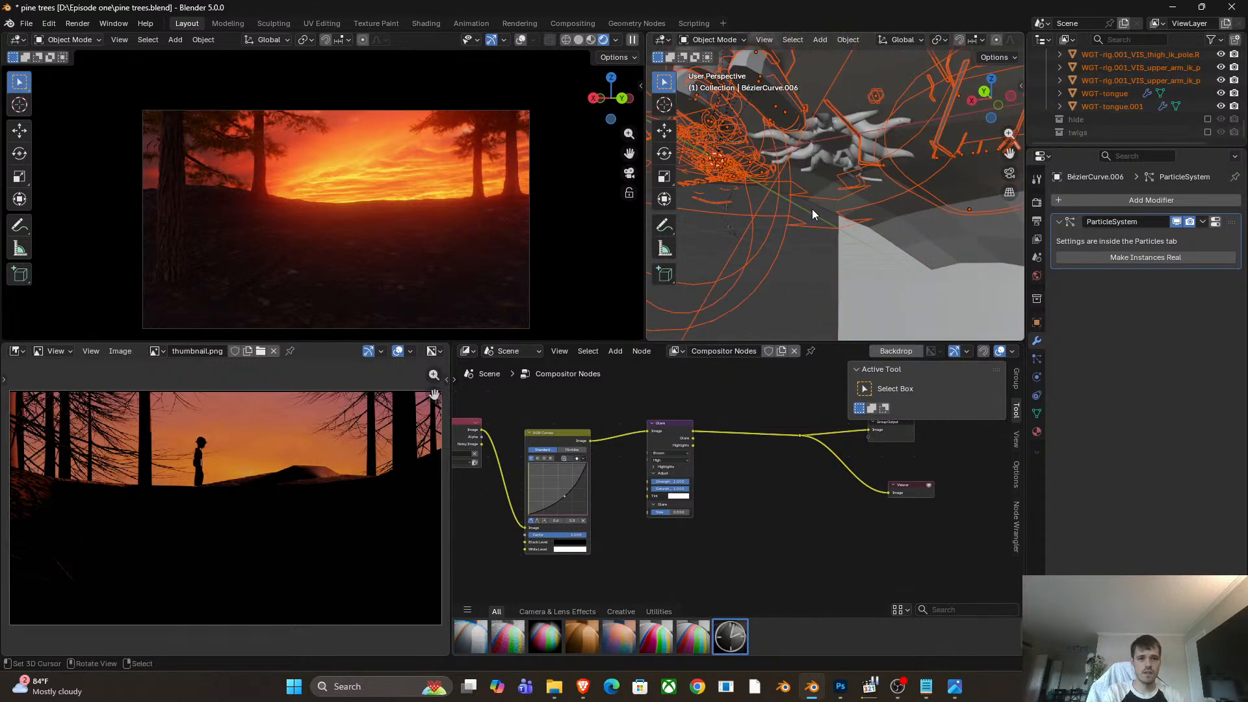
click(820, 220)
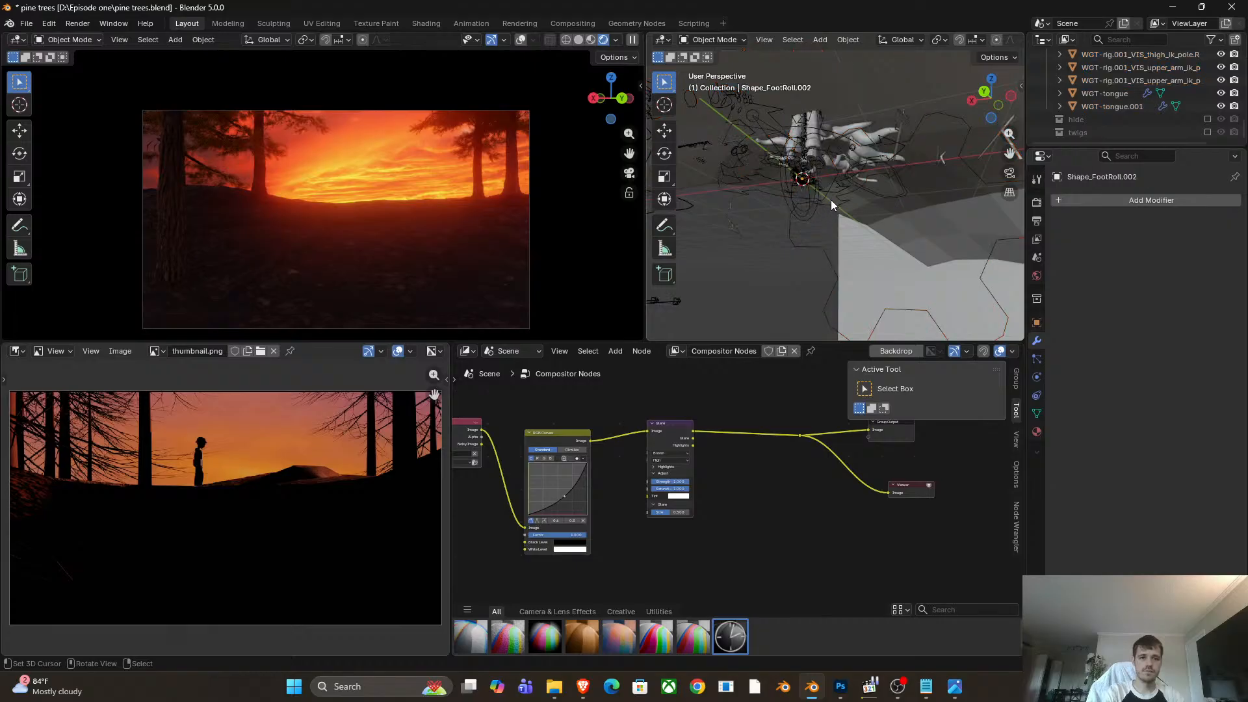
Select the character's armature rig and try moving it, leaving it at its original position.
click(832, 199)
click(834, 197)
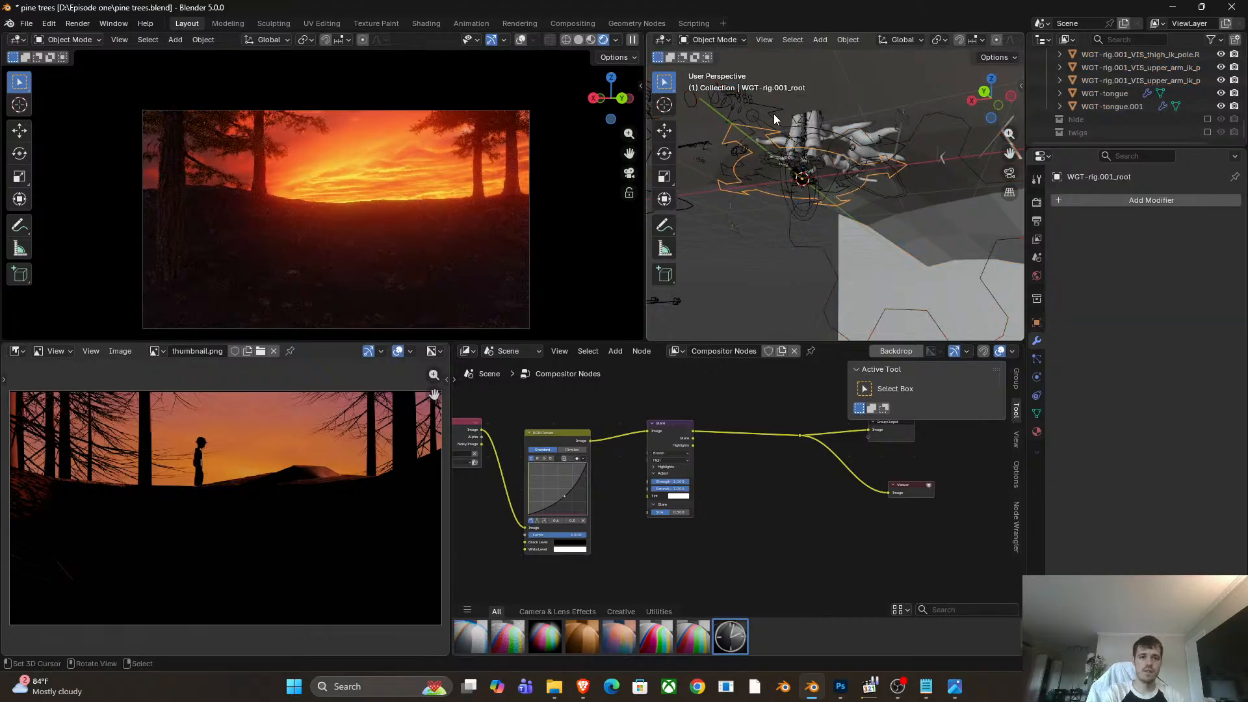
key(g)
right_click(799, 160)
key(g)
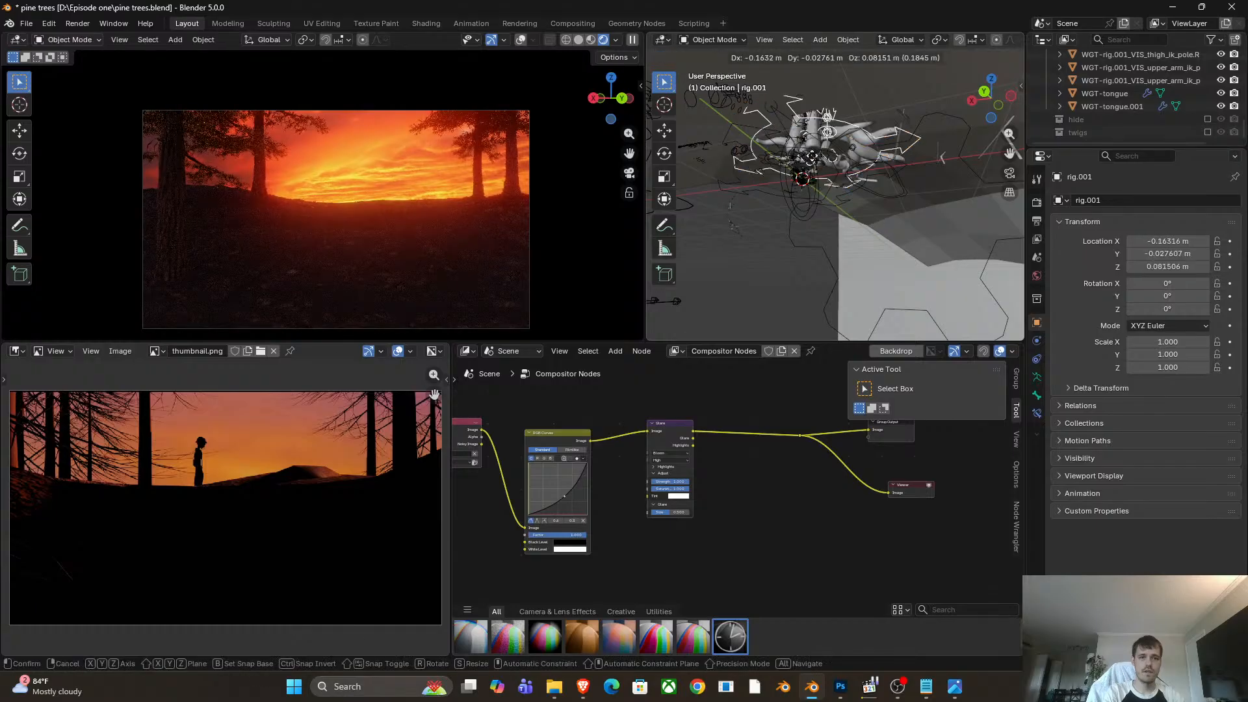
right_click(798, 154)
scroll(791, 154, down, 10)
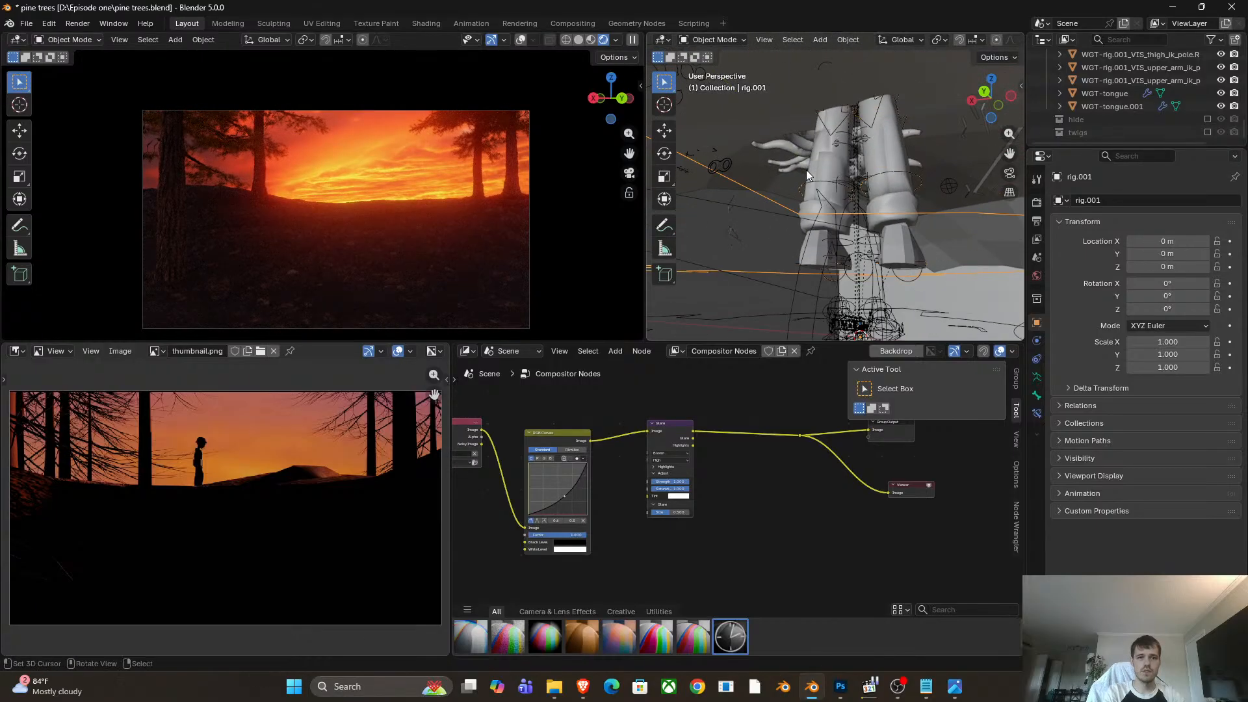
middle_drag(805, 170, 784, 233)
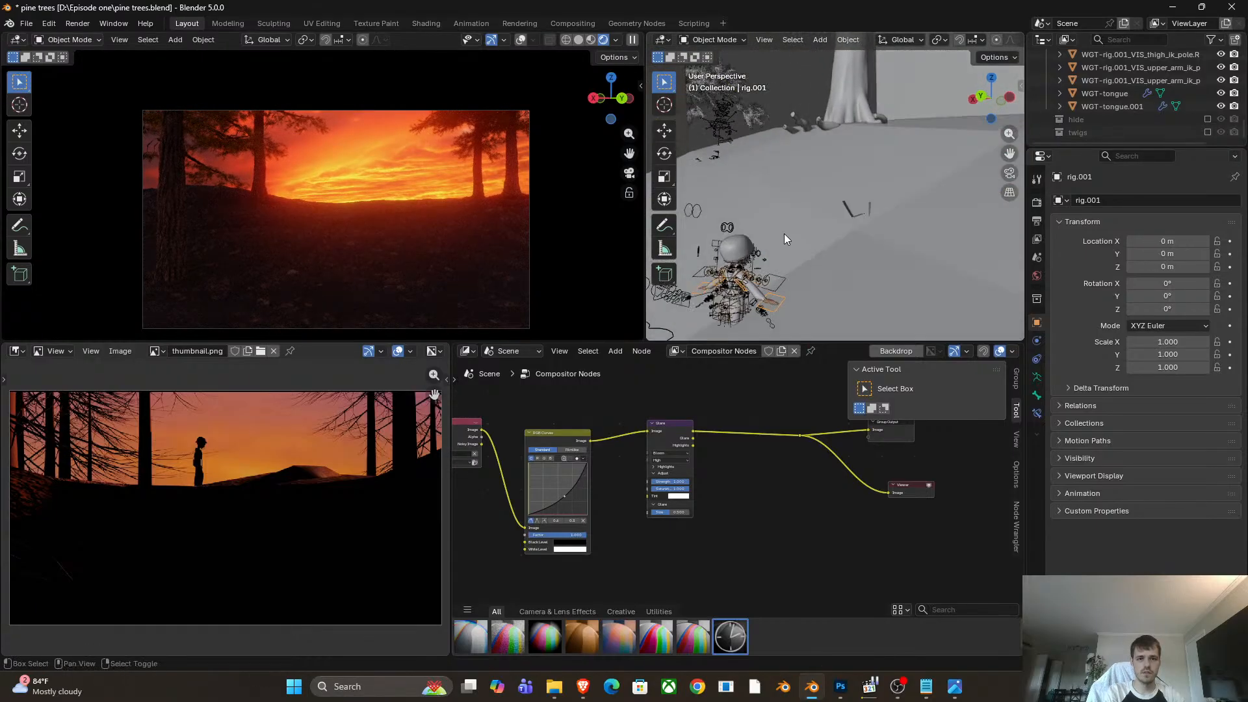
right_click(745, 302)
right_click(747, 305)
shift+middle_drag(751, 303, 803, 286)
key(g)
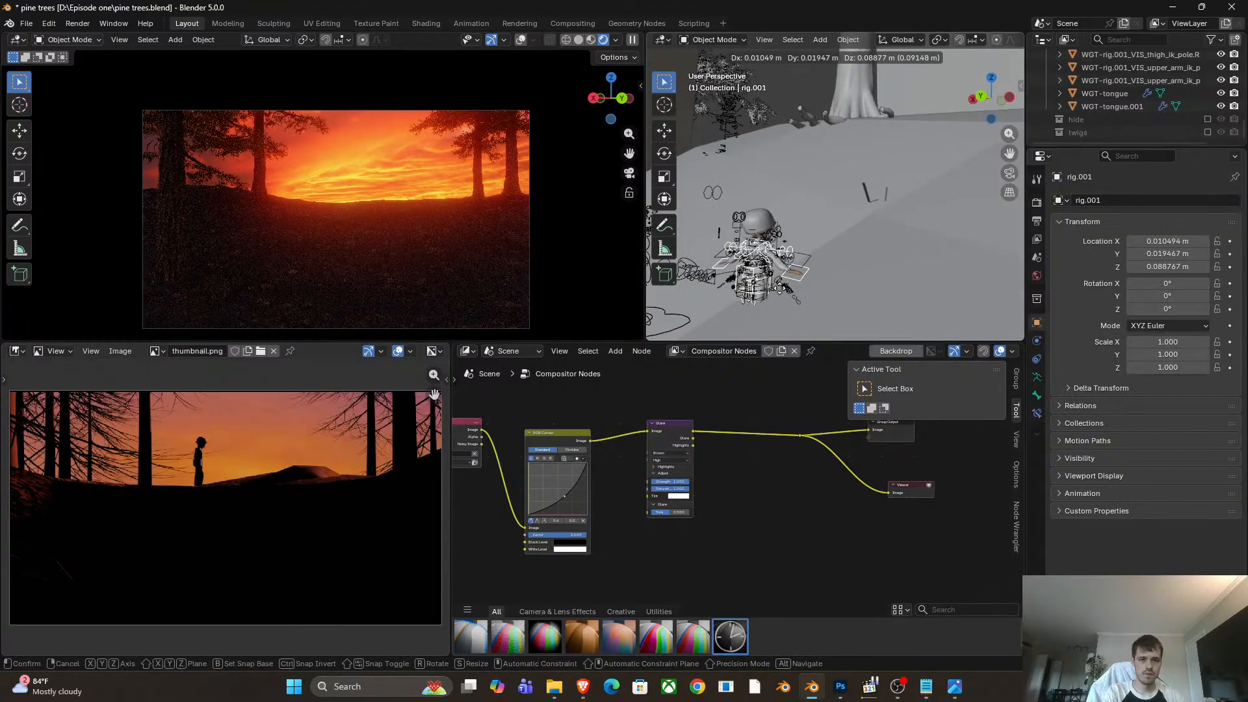
right_click(765, 288)
Hide the sphere mesh covering the character's head.
scroll(788, 269, up, 6)
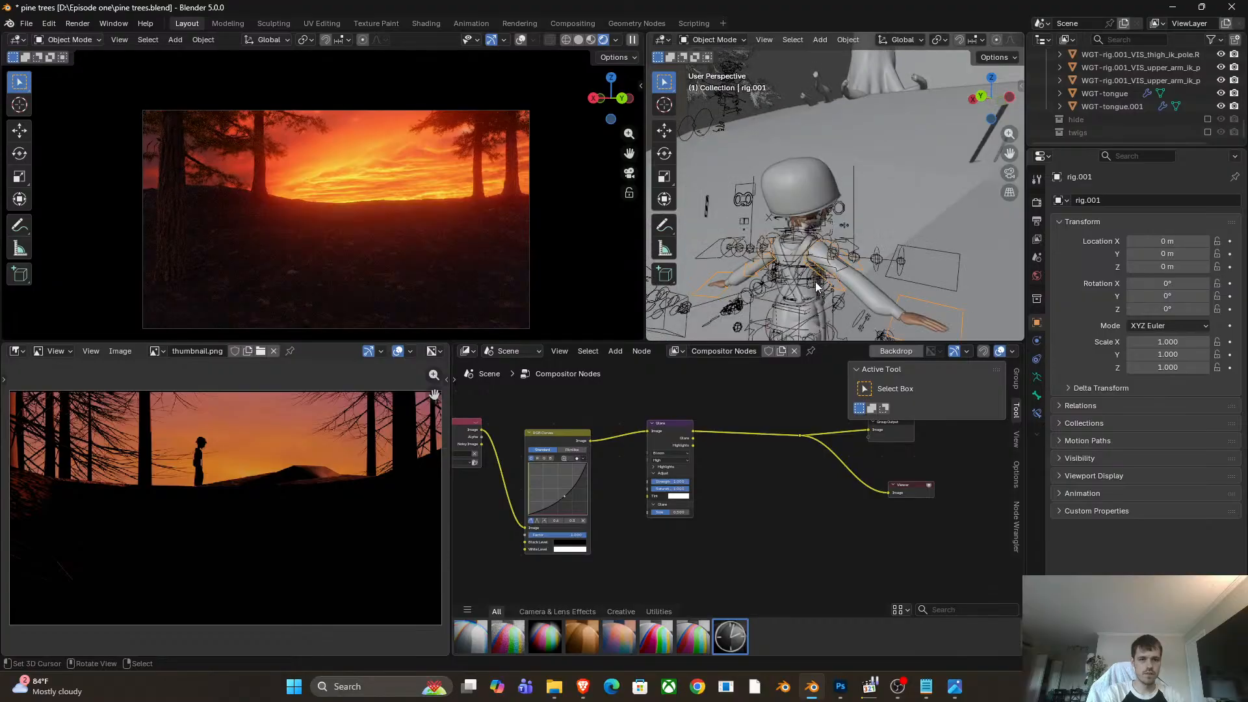
shift+middle_drag(814, 290, 820, 274)
right_click(797, 190)
key(h)
Try to parent the character's overalls to the rig, and undo back to the rig selection.
right_click(770, 293)
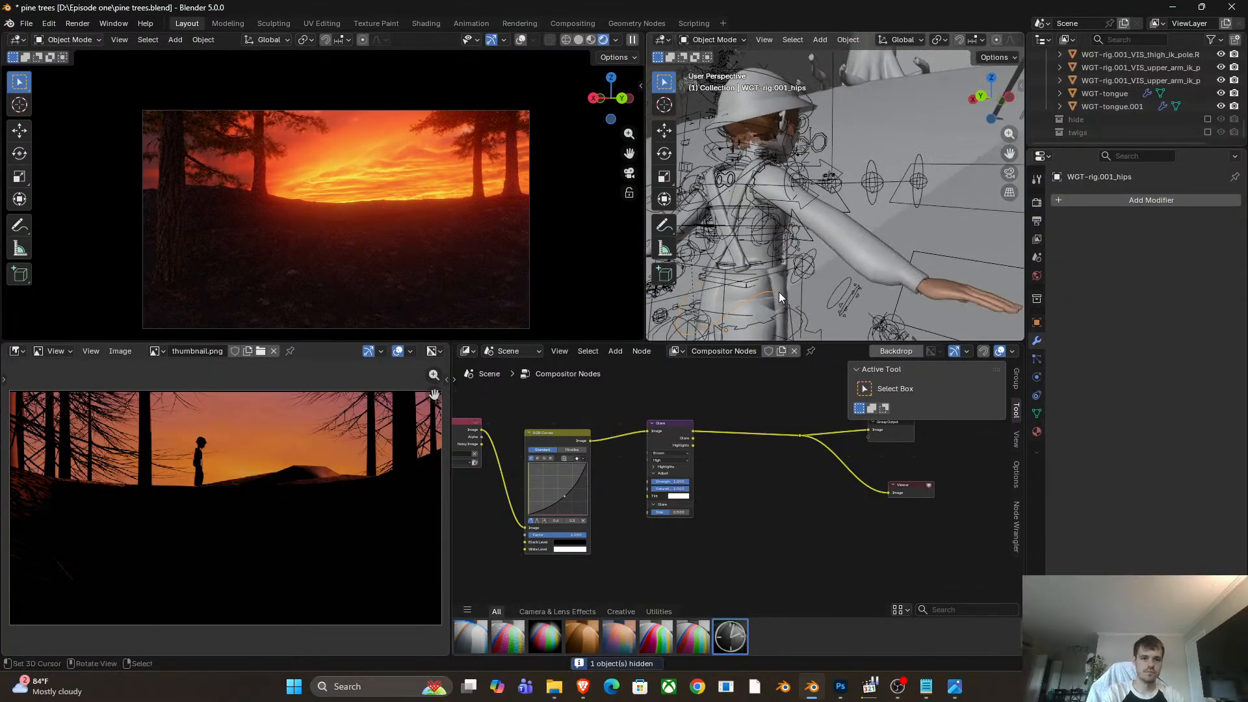
right_click(780, 292)
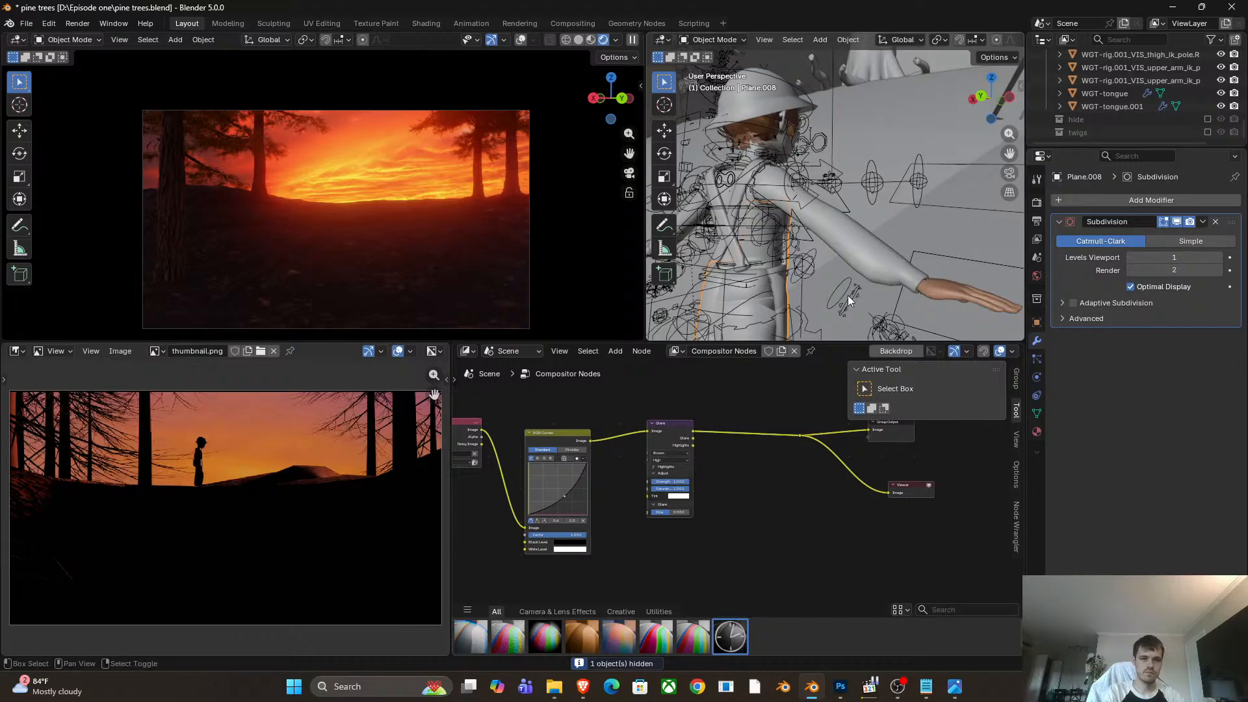
shift+right_click(901, 295)
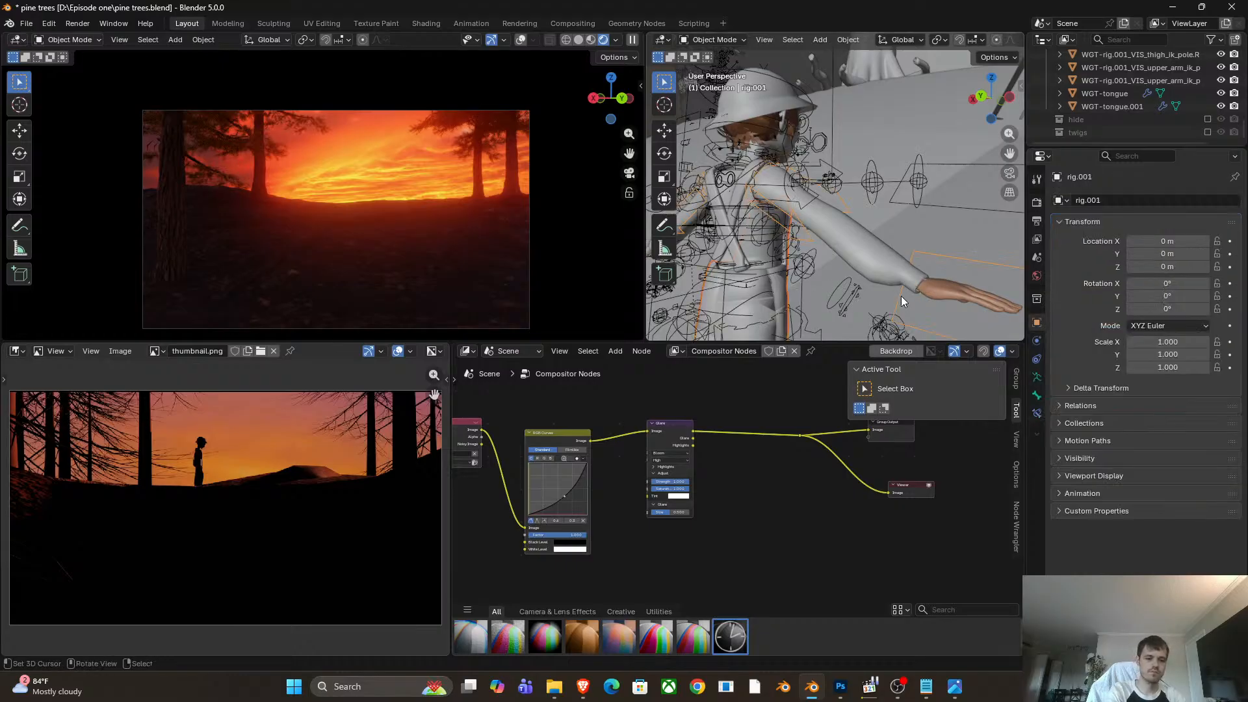
key(ctrl+p)
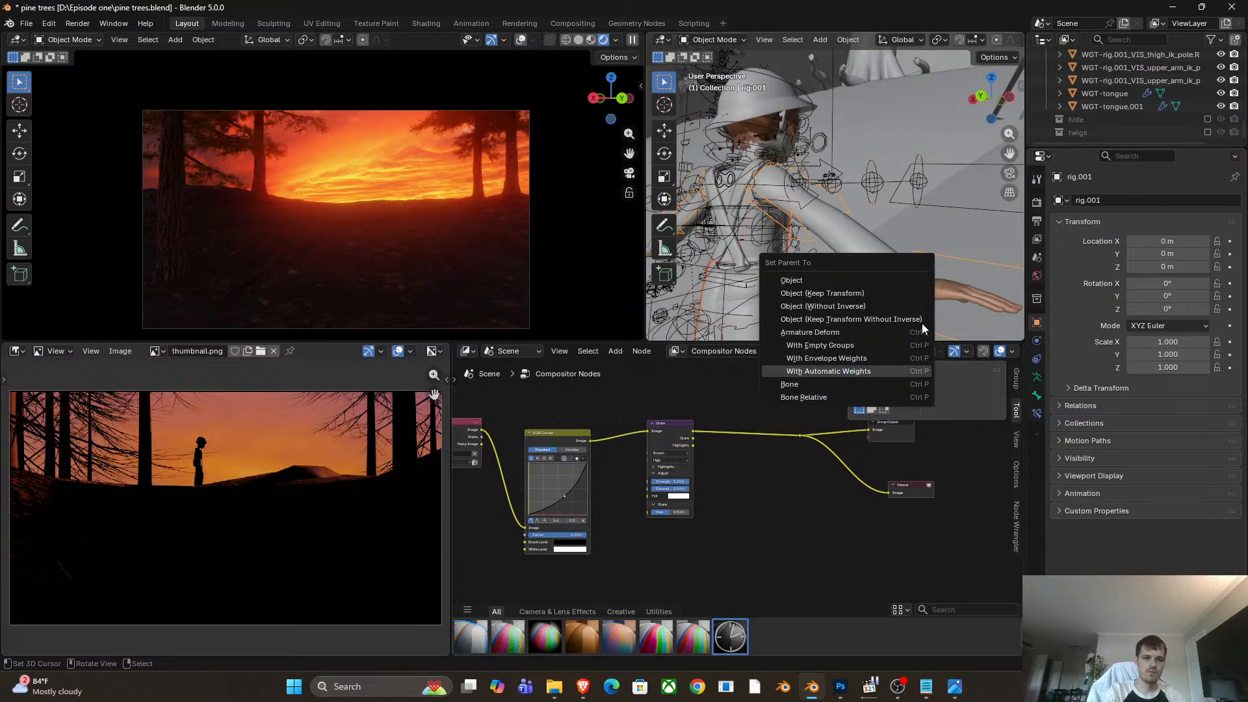
key(ctrl+z)
key(ctrl+z)
key(ctrl+z)
key(ctrl+z)
key(ctrl+z)
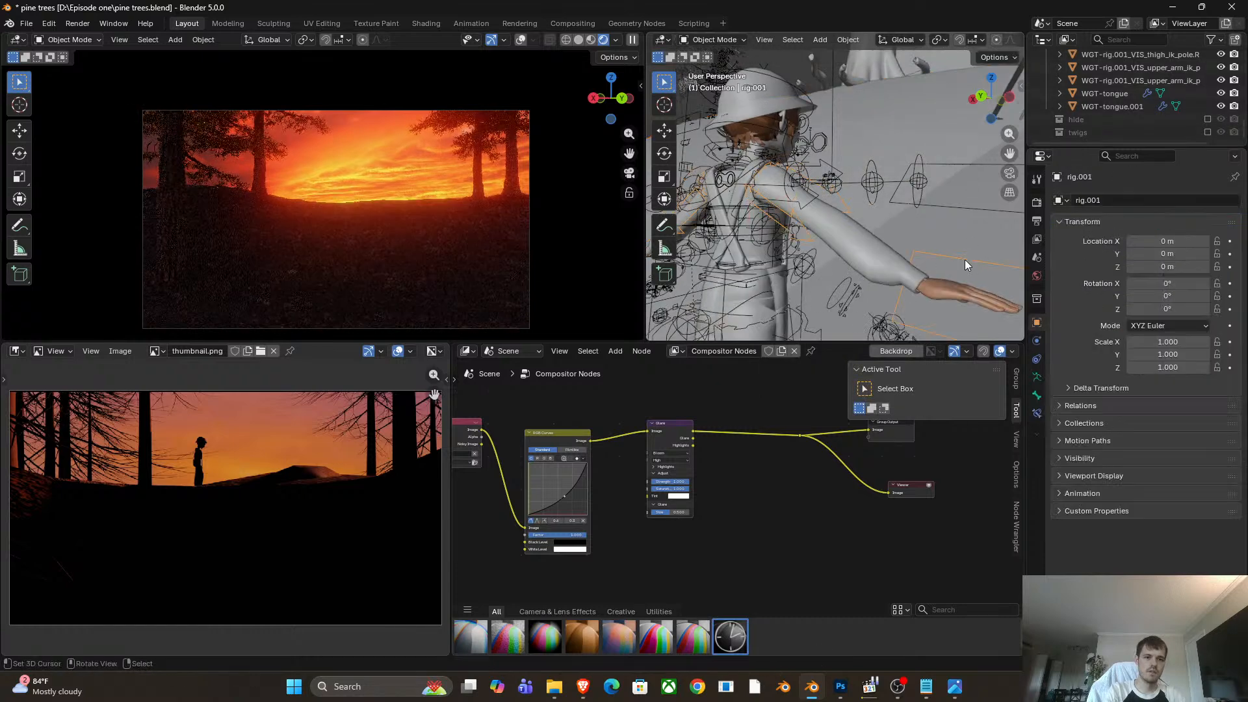
Move the rigged character onto the hill near the tree, to about X -3.74, Y -3.30, Z 4.50 m.
key(g)
right_click(973, 256)
scroll(888, 275, down, 9)
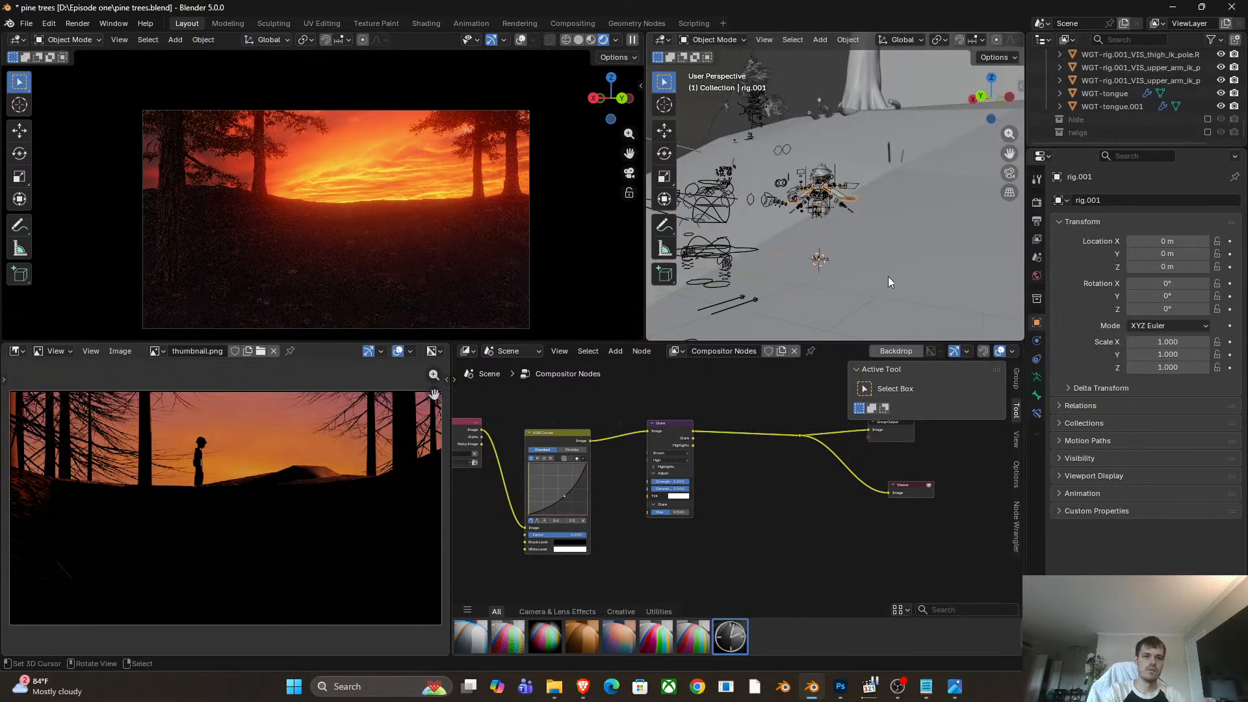
scroll(888, 275, up, 4)
key(g)
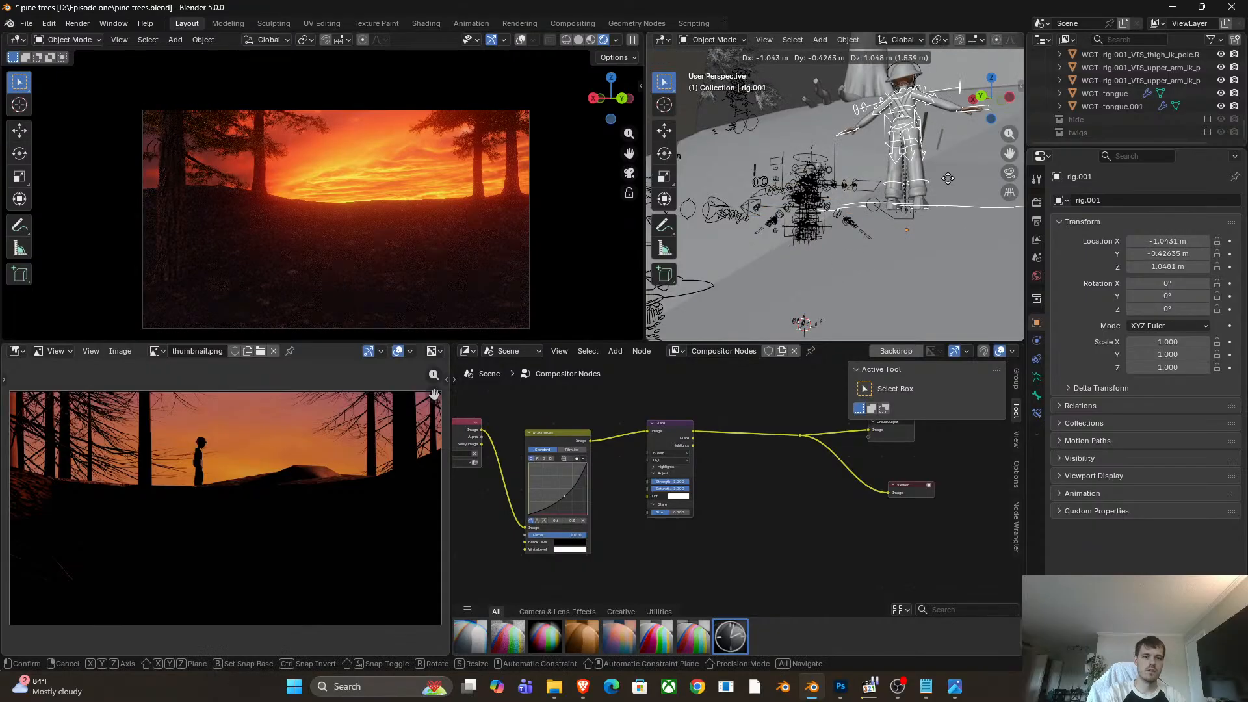
right_click(879, 233)
middle_drag(871, 236, 817, 263)
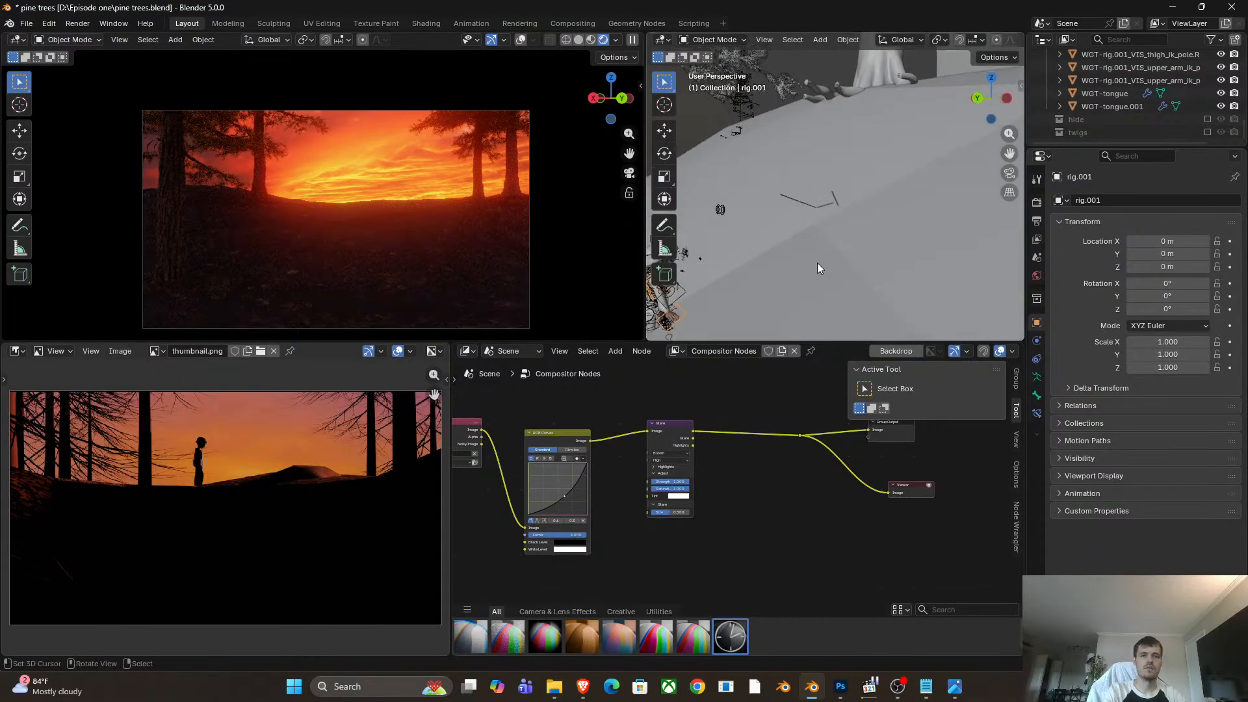
scroll(817, 263, down, 3)
key(g)
click(770, 260)
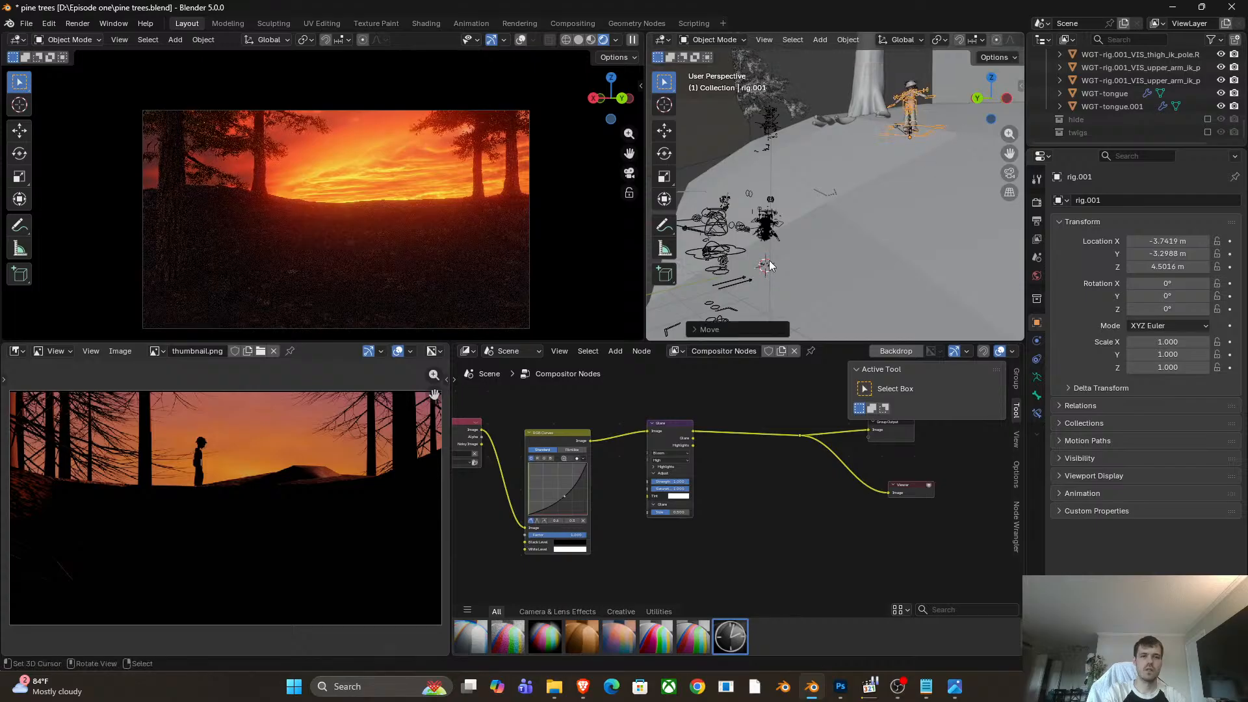
Box-select the leftover rig widget shapes in wireframe, excluding the ground and trees, and move them to the hide collection.
right_click(770, 260)
mouse_move(785, 240)
middle_down()
mouse_move(747, 251)
mouse_move(826, 232)
middle_up()
key(z)
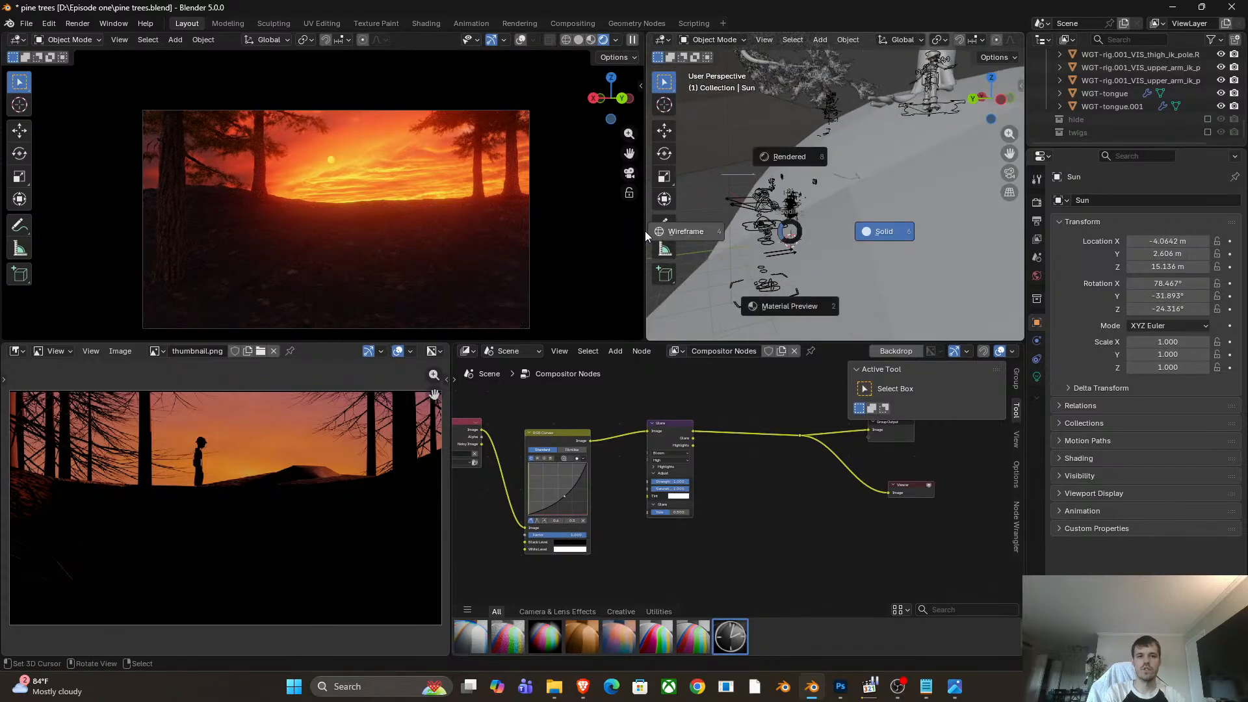
click(645, 232)
key(b)
drag(708, 173, 829, 320)
key(b)
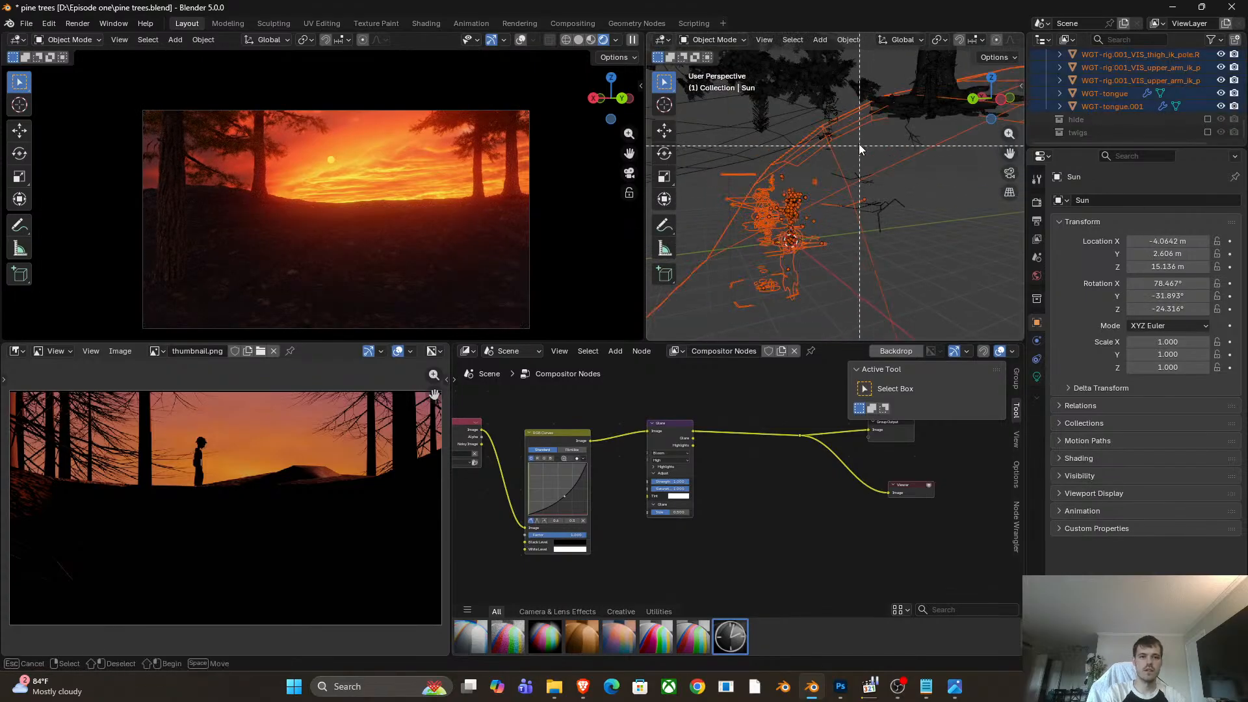
middle_drag(833, 105, 861, 127)
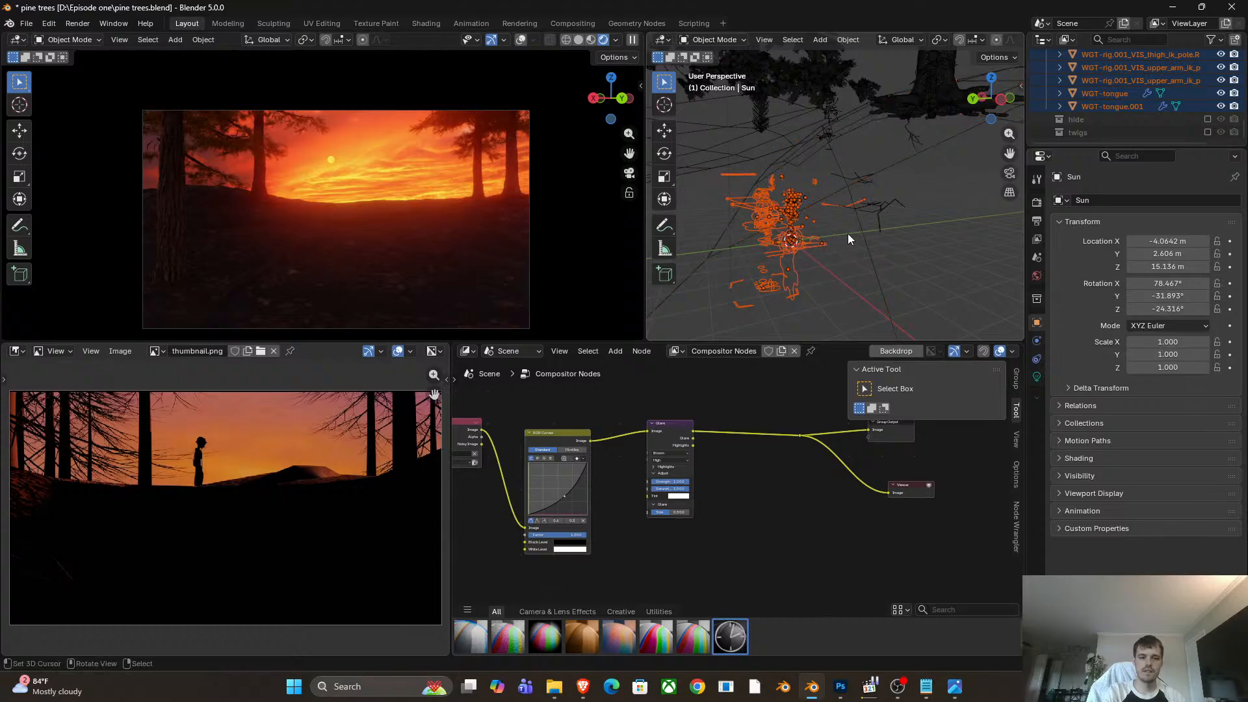
middle_drag(841, 225, 821, 240)
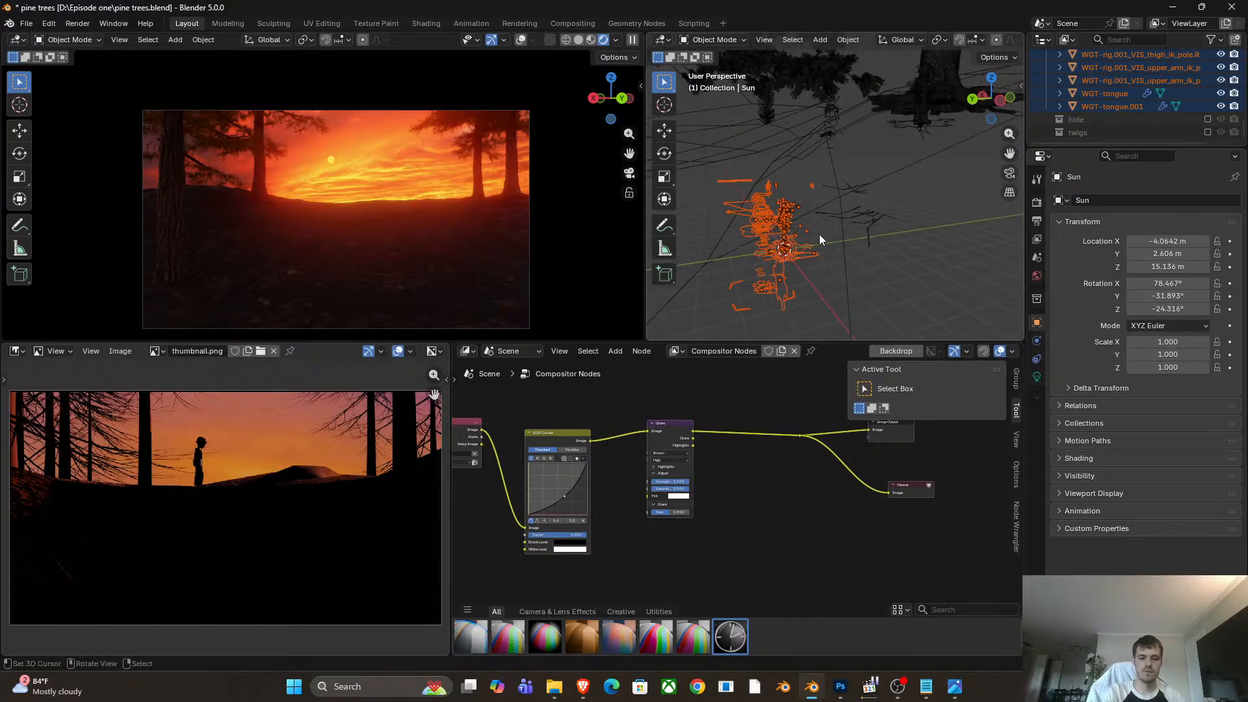
key(m)
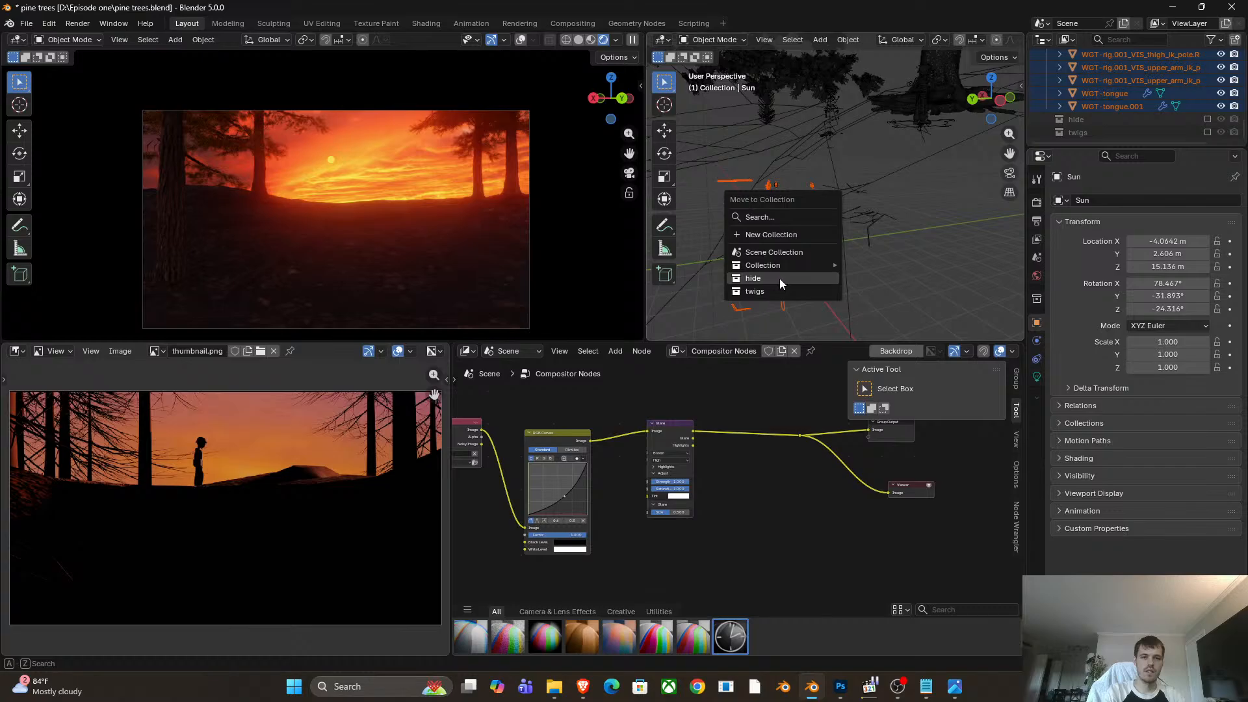
click(779, 278)
Select the character's rig on the hill and rotate it about -76.6° around global Z.
middle_drag(932, 252, 839, 263)
right_click(832, 225)
key(r)
key(z)
click(822, 243)
Move the rig horizontally to about X -3.57, Y -14.27 m and raise it about 4.22 m along Z.
key(g)
key(shift+z)
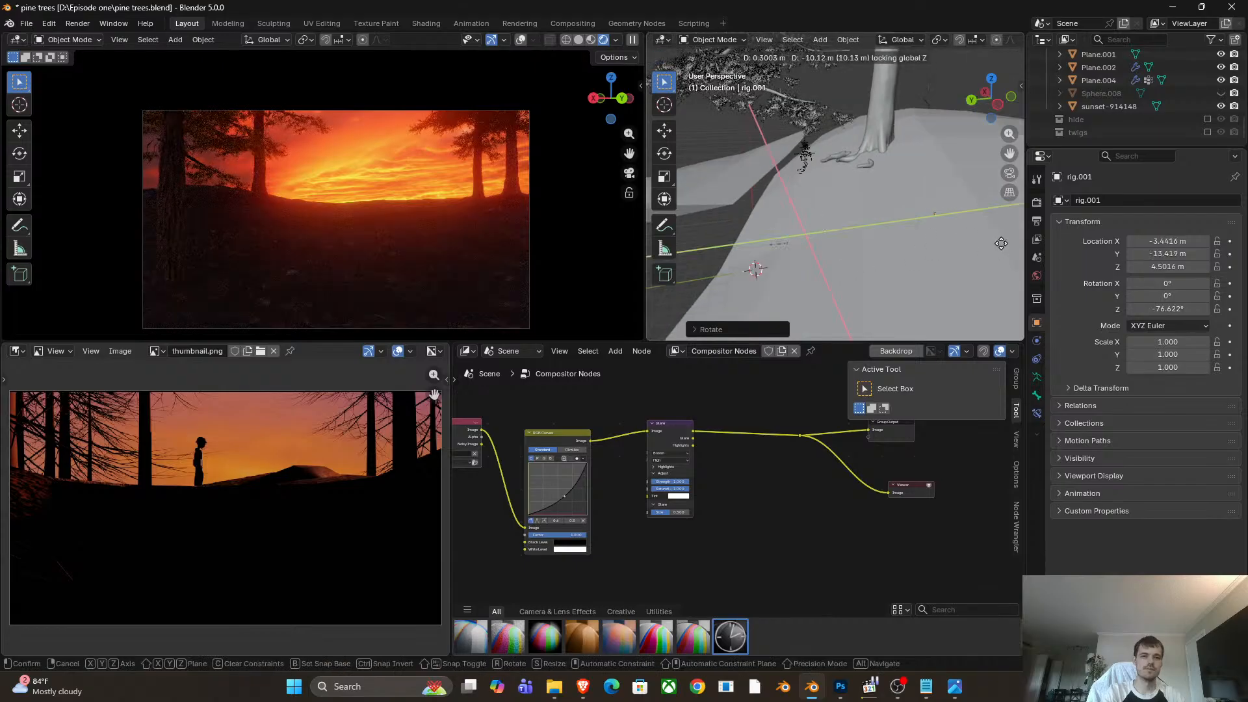
click(931, 266)
key(g)
key(z)
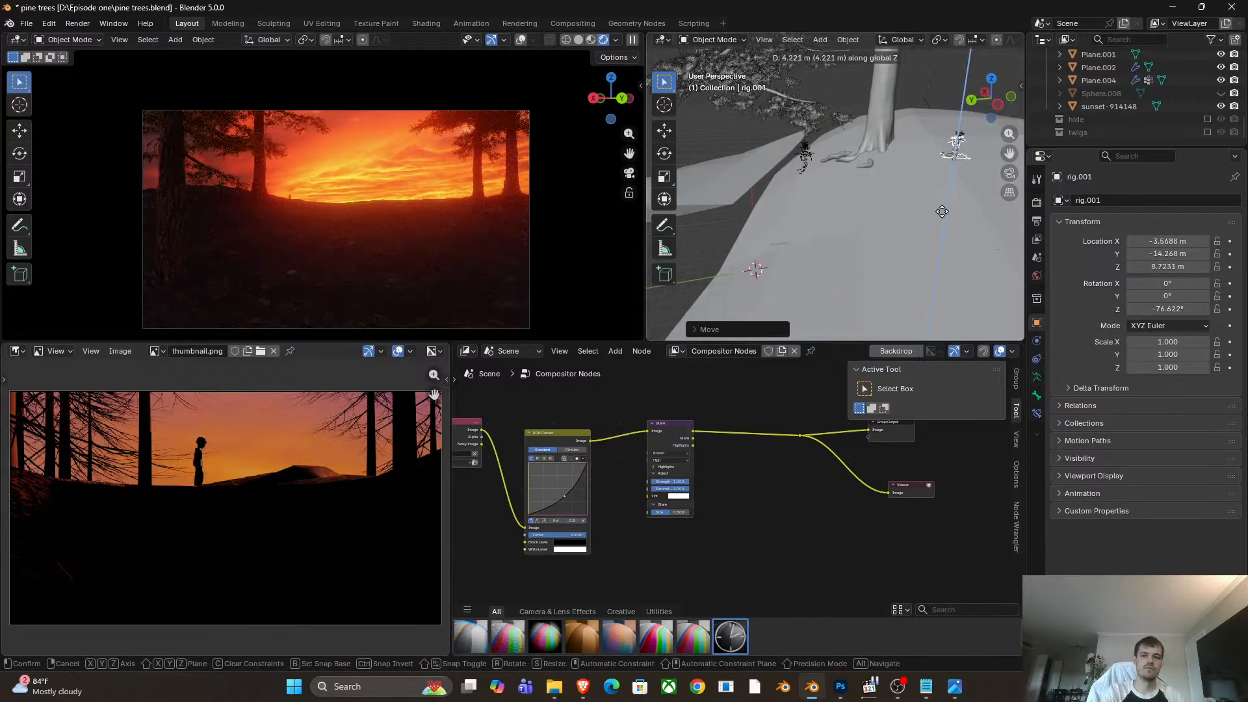
click(942, 212)
Scale the character's rig up uniformly to about 4.88.
shift+middle_drag(942, 212, 836, 252)
scroll(836, 252, up, 8)
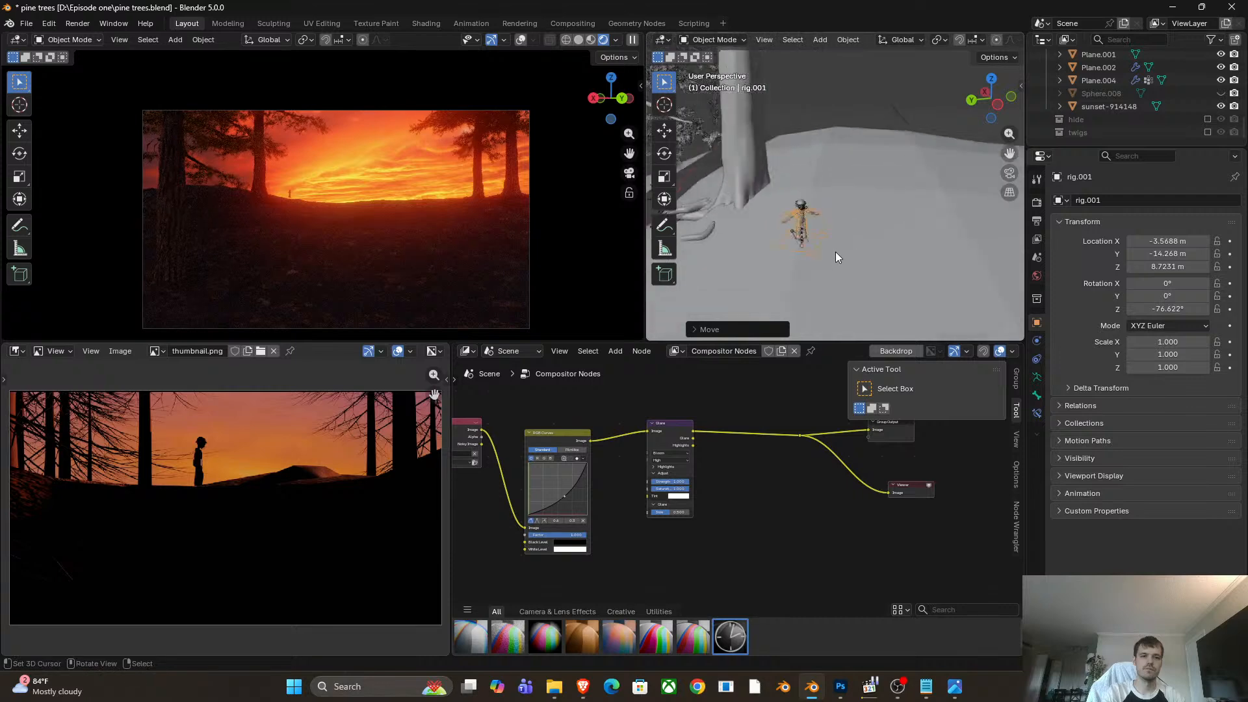
scroll(830, 256, down, 8)
key(s)
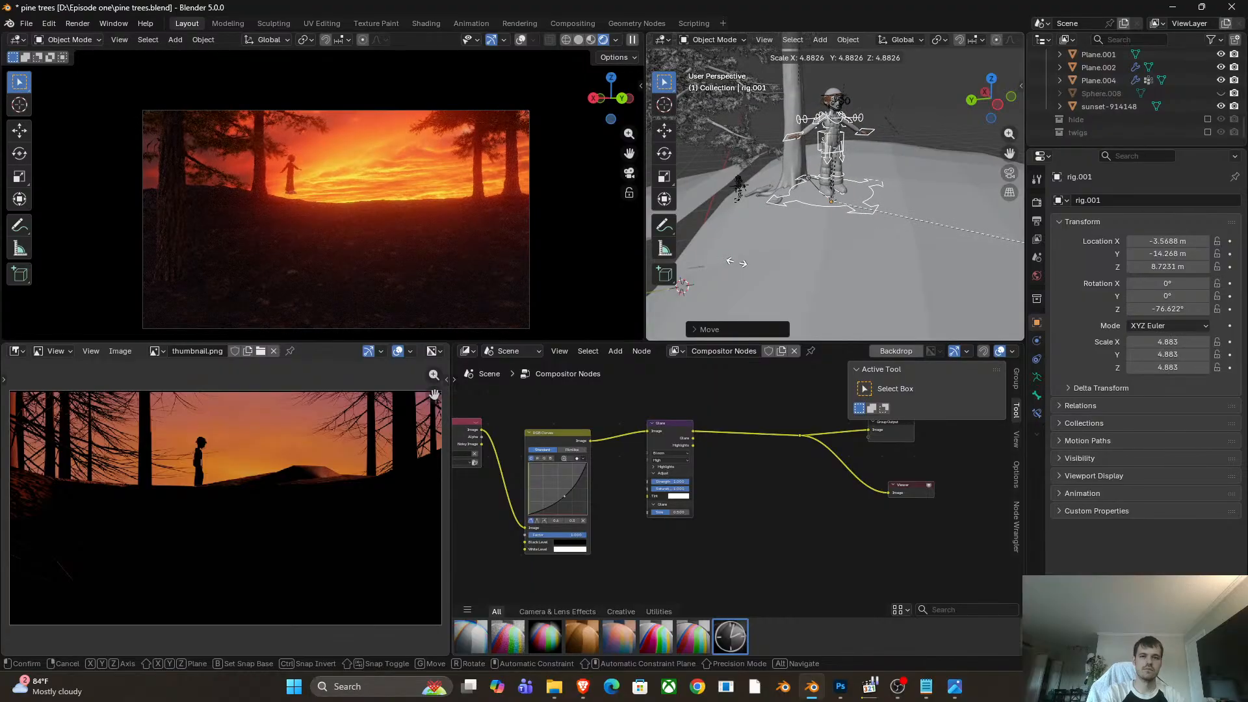
click(737, 263)
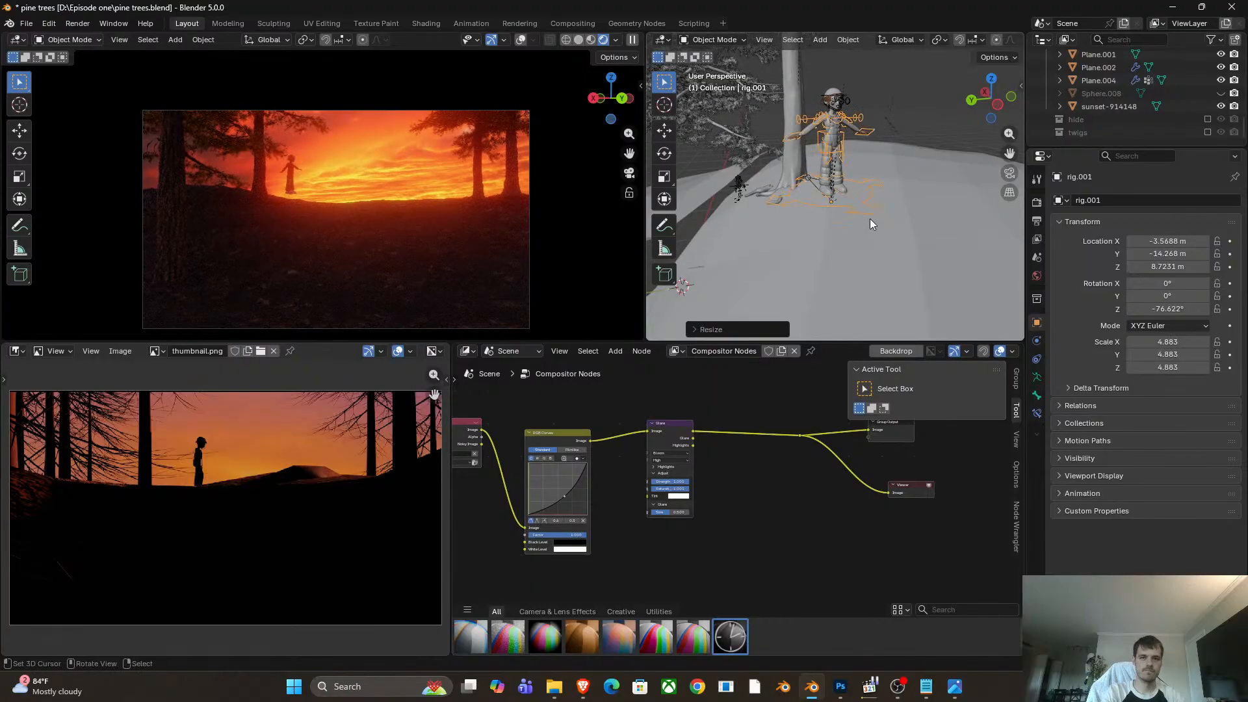
Lower the enlarged character about 2.02 m along Z and turn it around global Z to a rotation of about -109.2°.
middle_drag(870, 218, 952, 211)
key(g)
key(z)
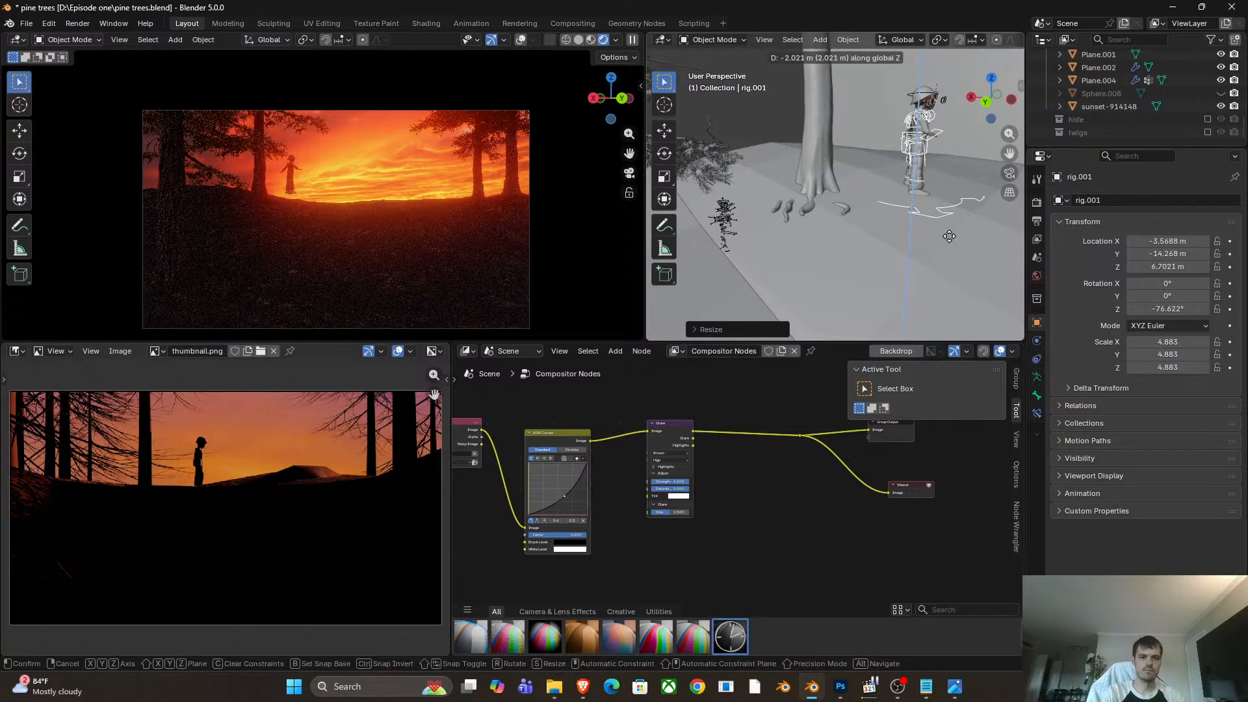
click(949, 236)
middle_drag(906, 230, 806, 259)
key(r)
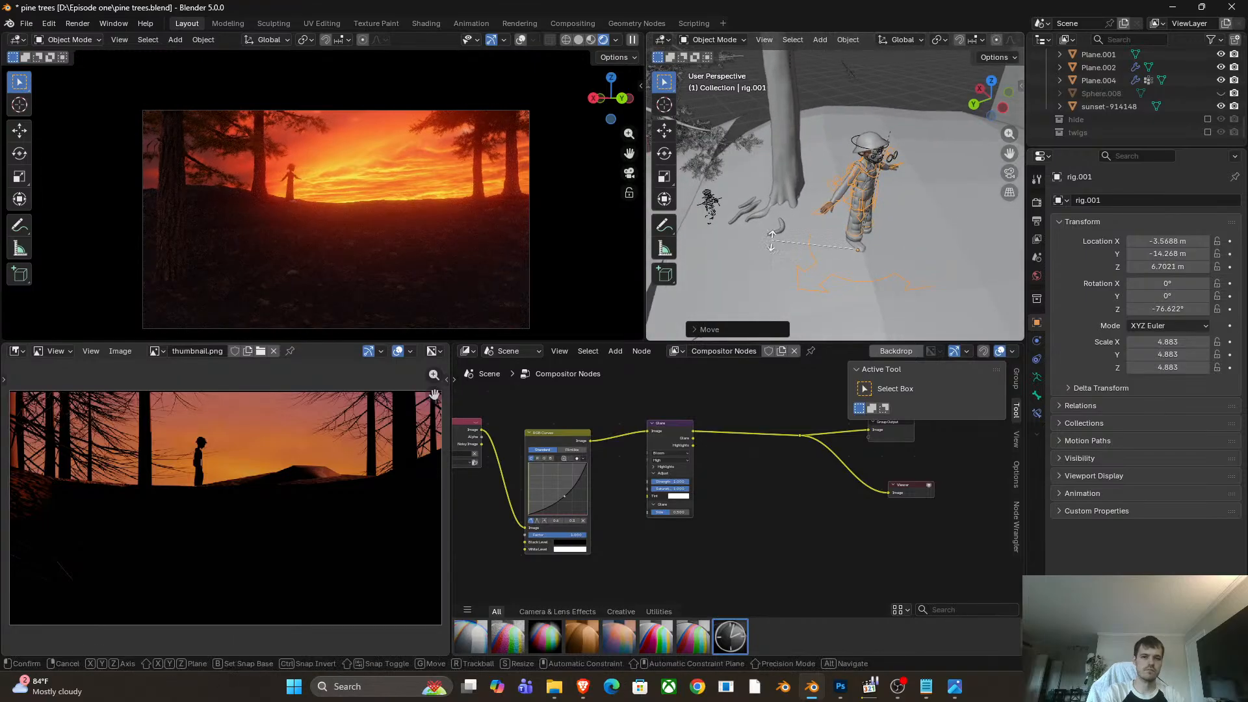
key(z)
click(757, 169)
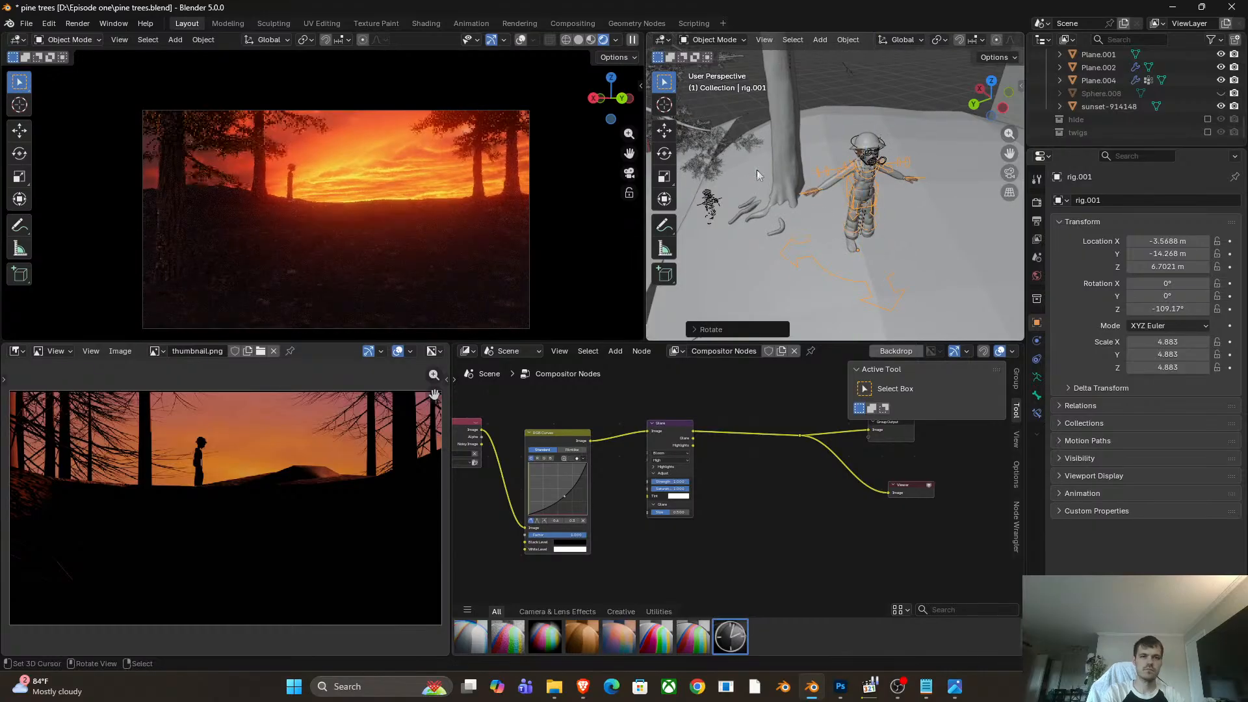
Frame the character closely in both viewports and switch its rig to Pose Mode.
scroll(284, 179, up, 3)
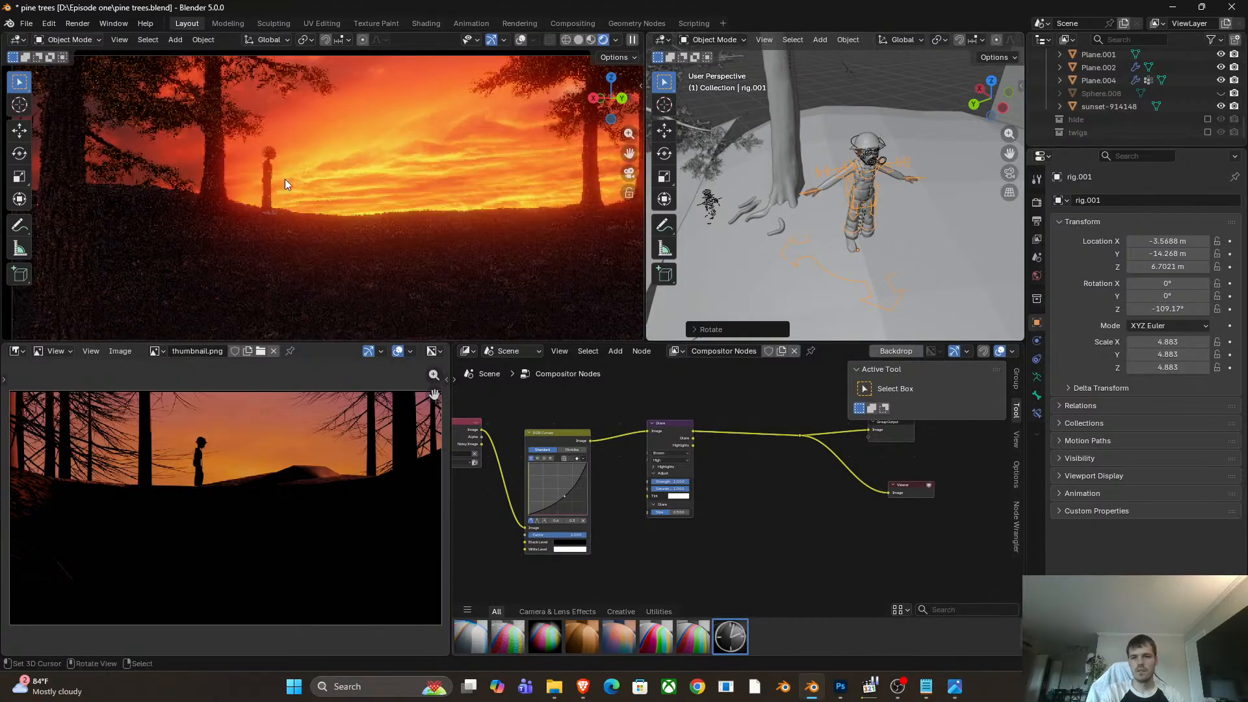
scroll(285, 181, up, 2)
shift+middle_drag(814, 244, 708, 197)
scroll(829, 189, up, 4)
key(ctrl+Tab)
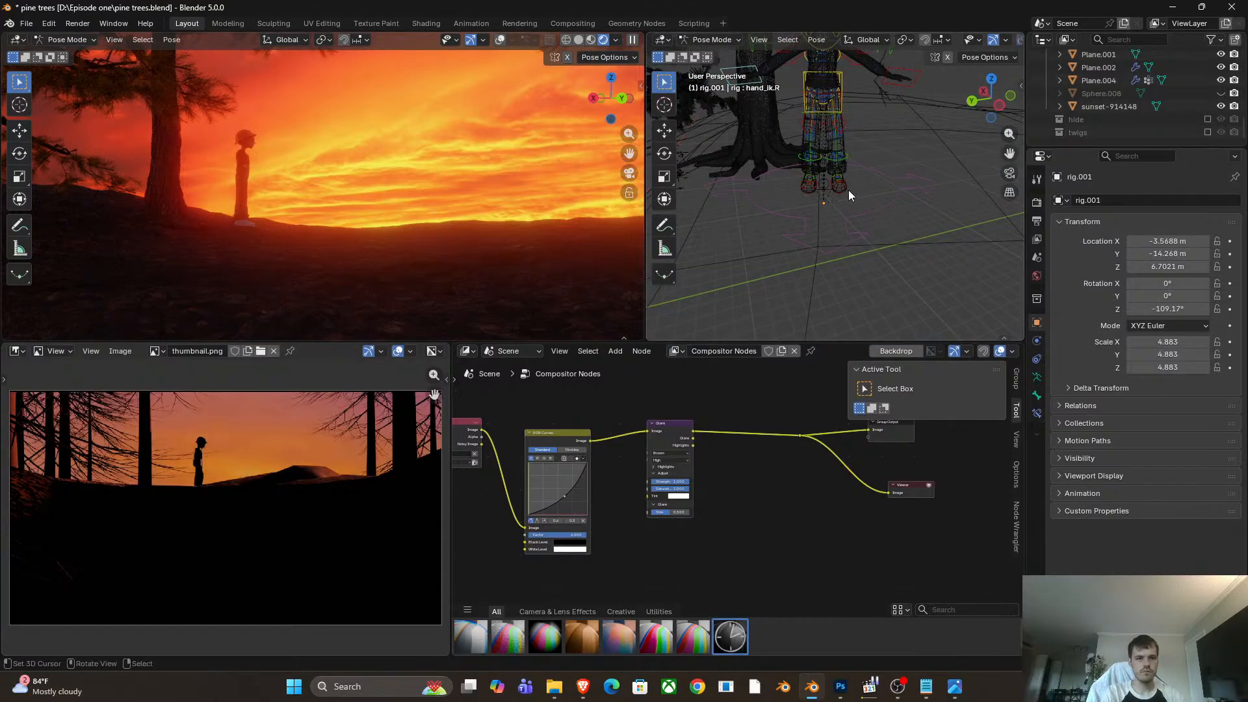
Select the left foot's IK control in wireframe and move it to offset that foot from the other.
click(845, 192)
key(shift+z)
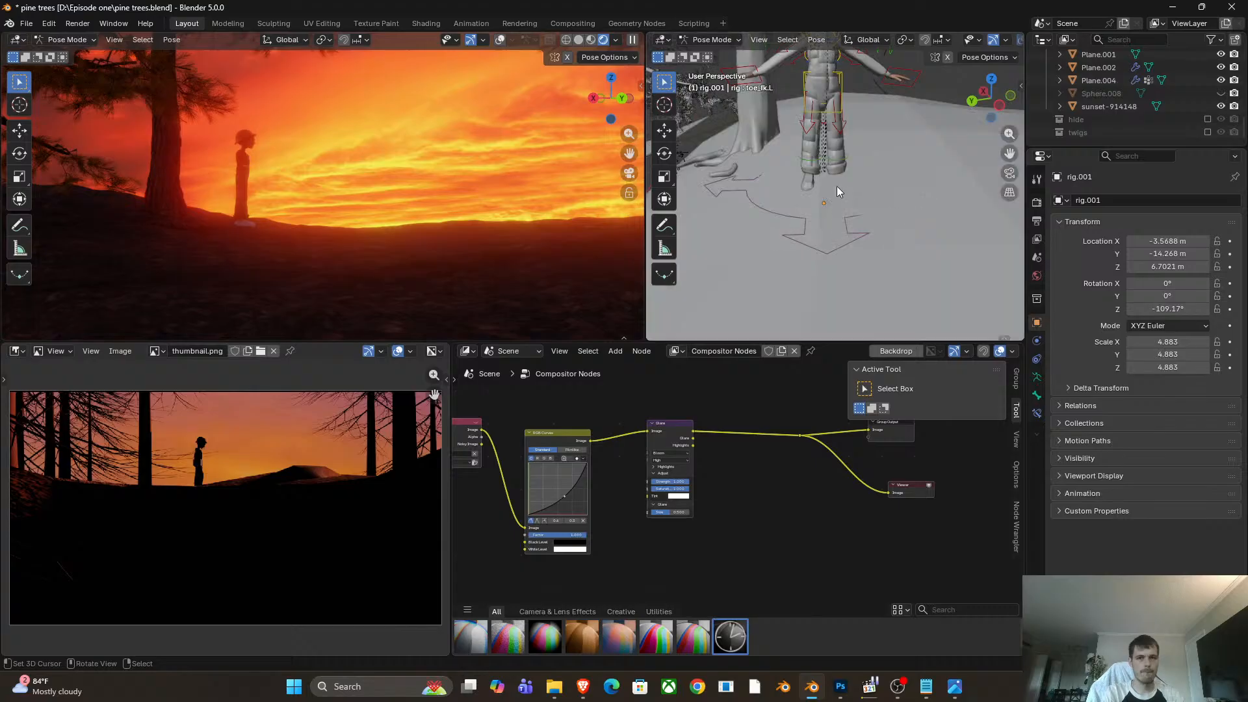
key(shift+z)
scroll(704, 196, up, 3)
click(856, 188)
middle_drag(855, 182, 840, 237)
key(g)
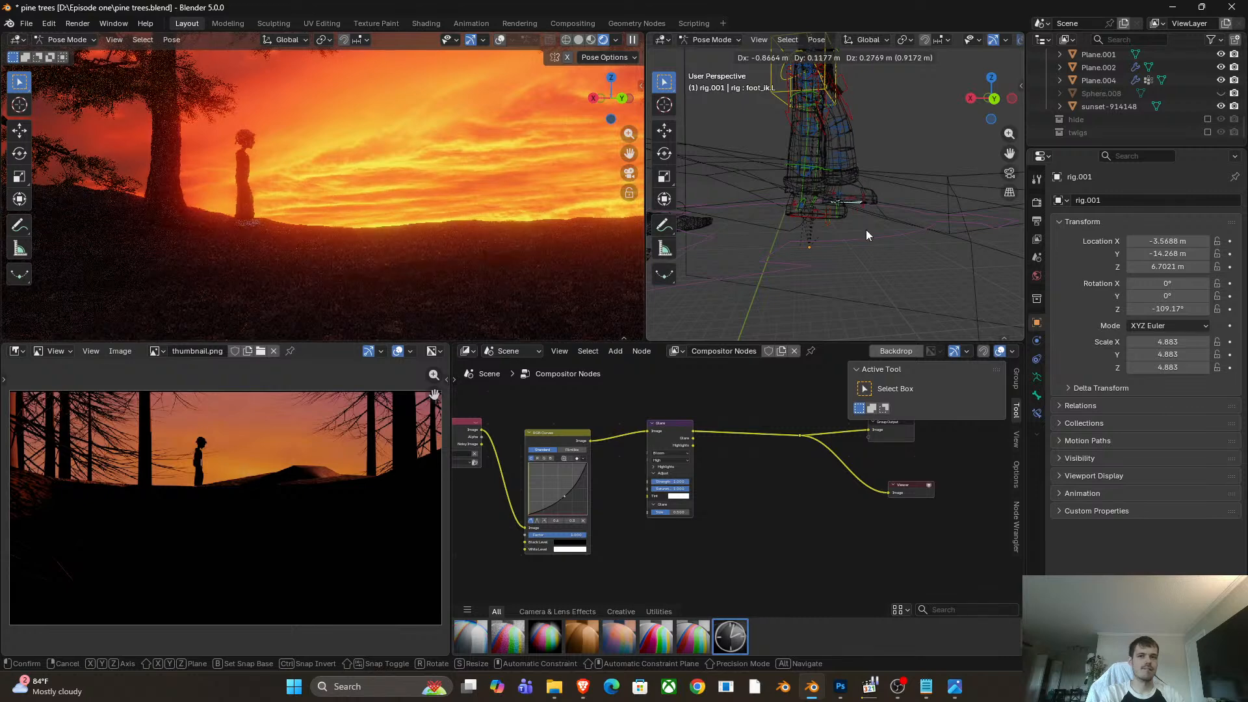
click(838, 239)
Reposition the right foot's IK control and return the viewport to solid shading, staying in Pose Mode.
click(828, 217)
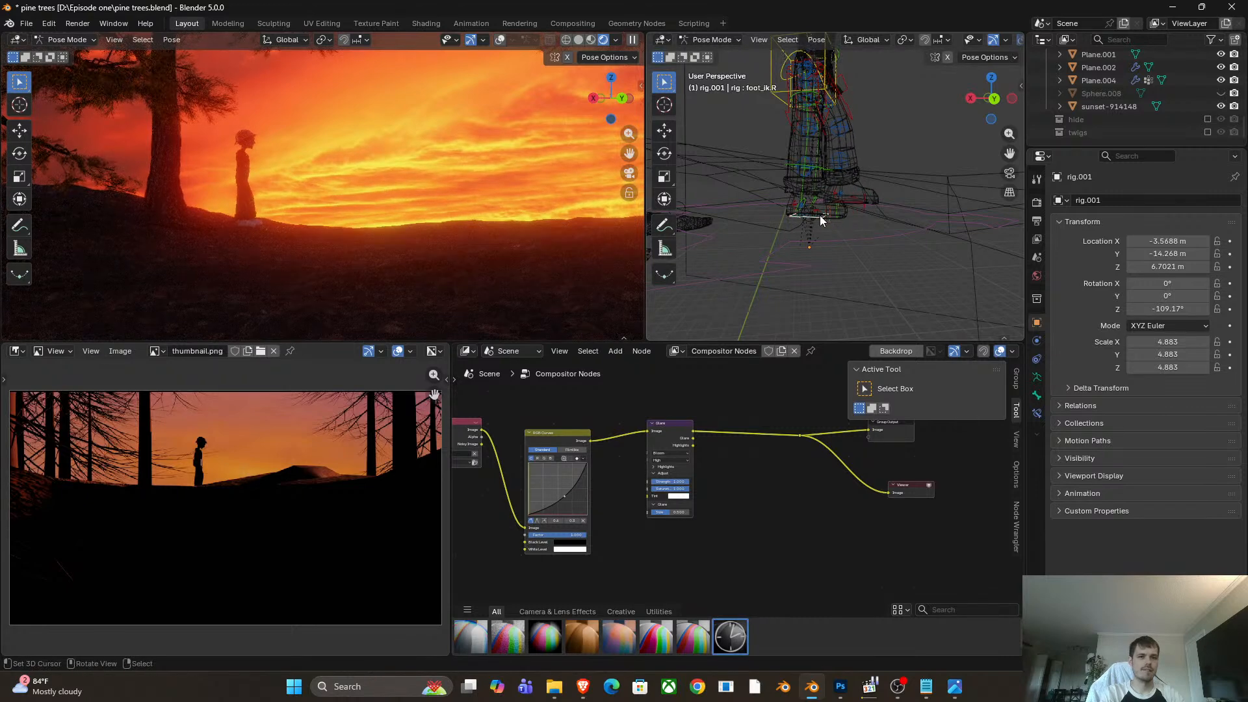
key(g)
click(801, 213)
key(z)
click(940, 234)
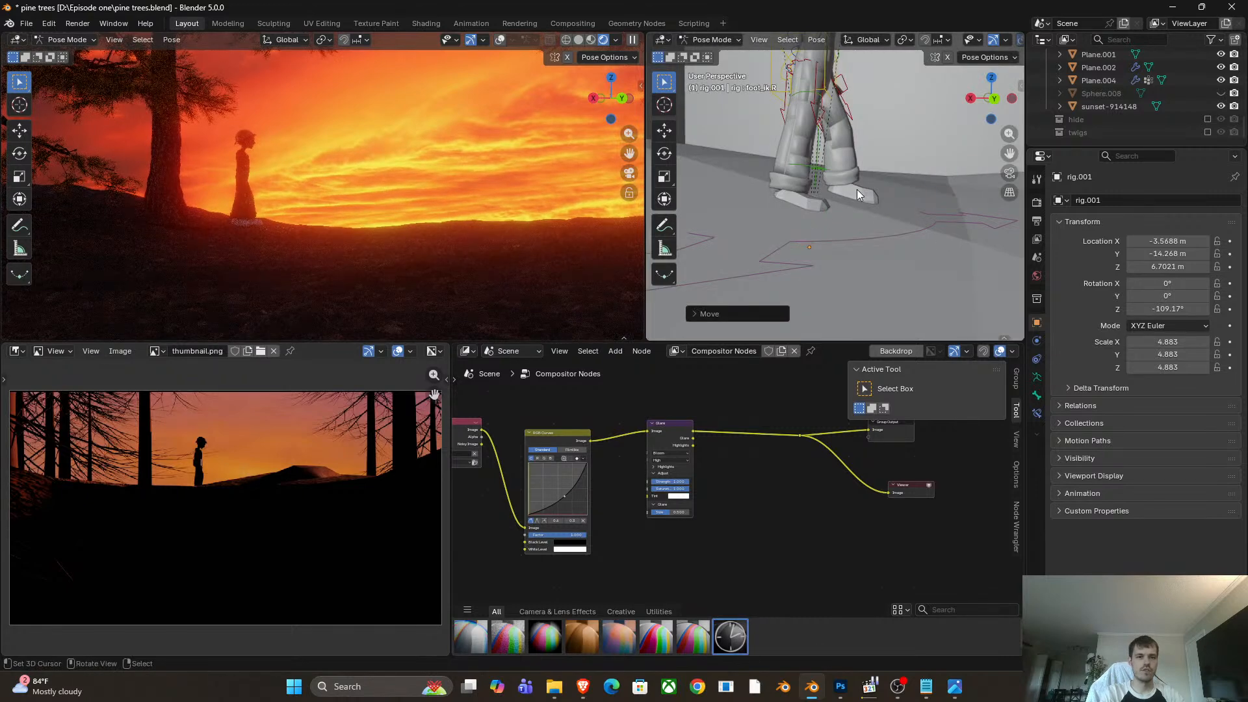
key(Tab)
key(Tab)
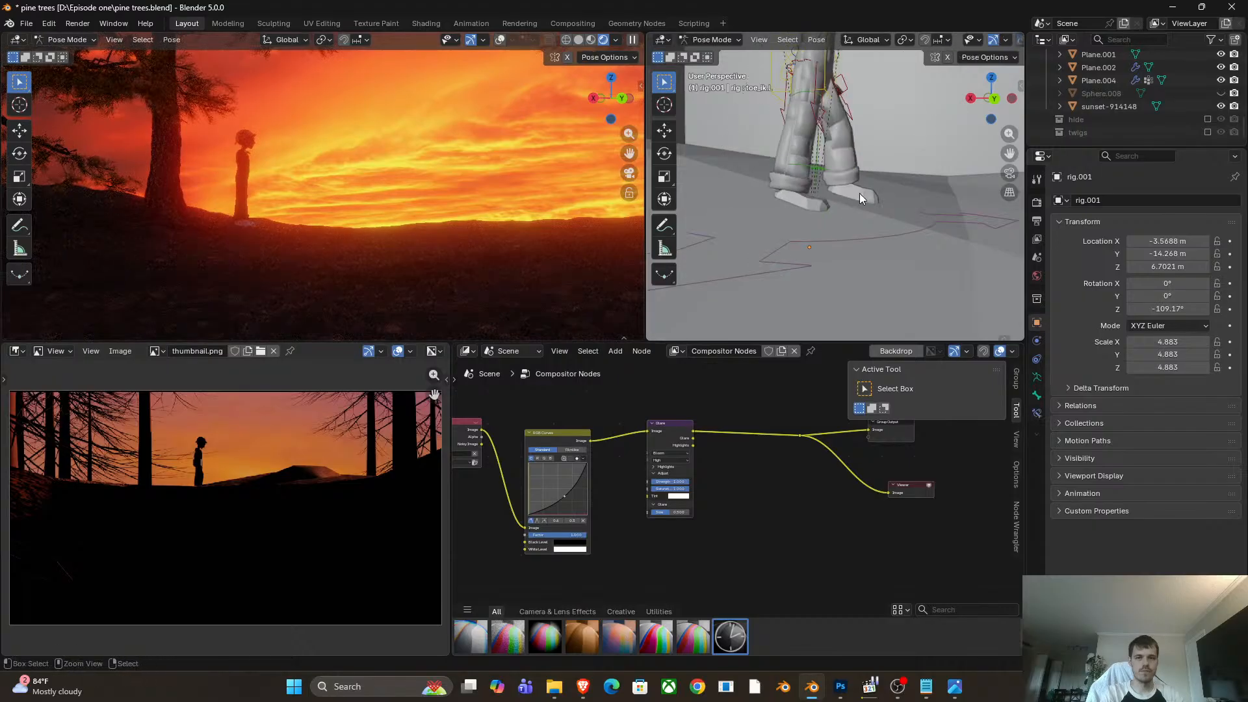
Give the character's front shoe a new material with the dark brown base color #52382A.
click(860, 193)
scroll(256, 249, up, 6)
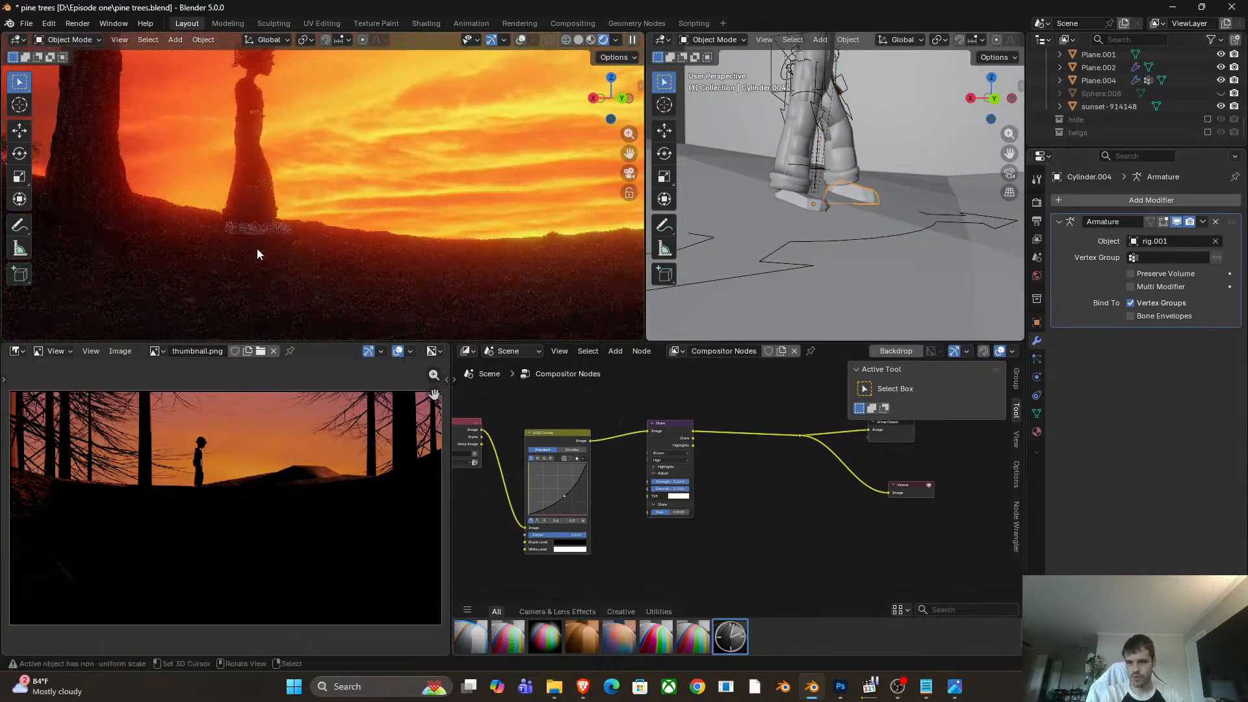
click(1037, 431)
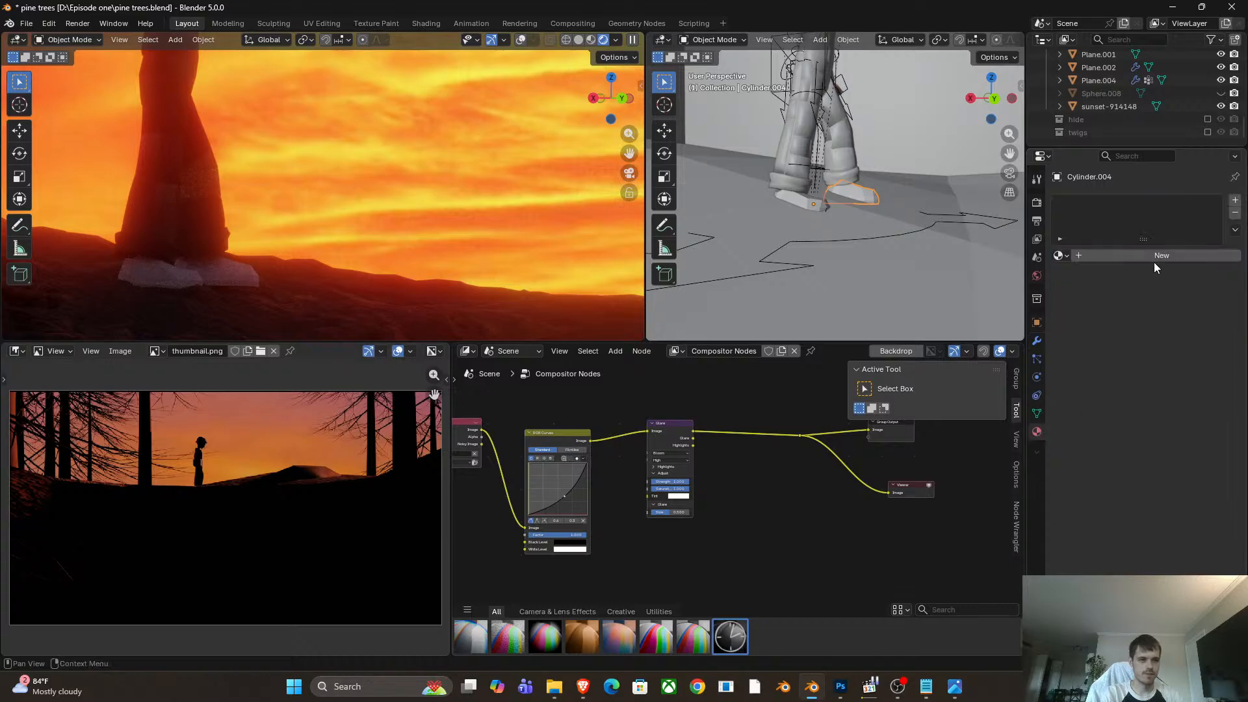
click(1153, 257)
click(1167, 338)
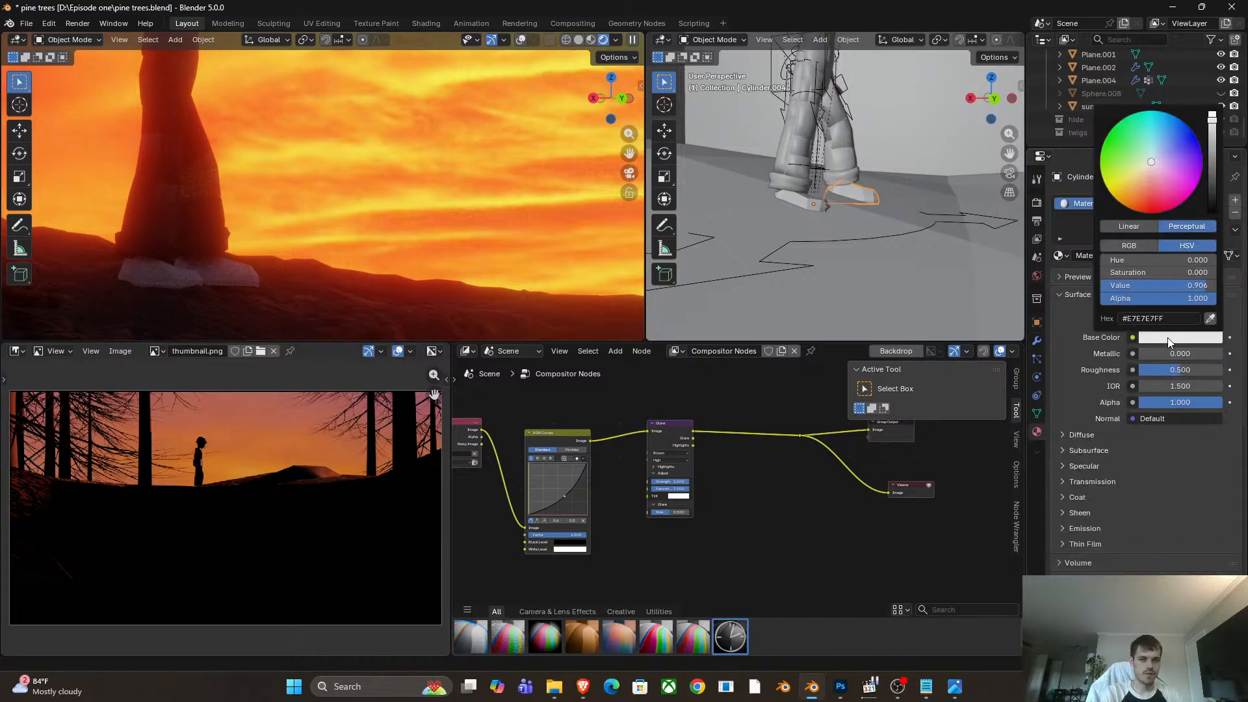
click(1214, 185)
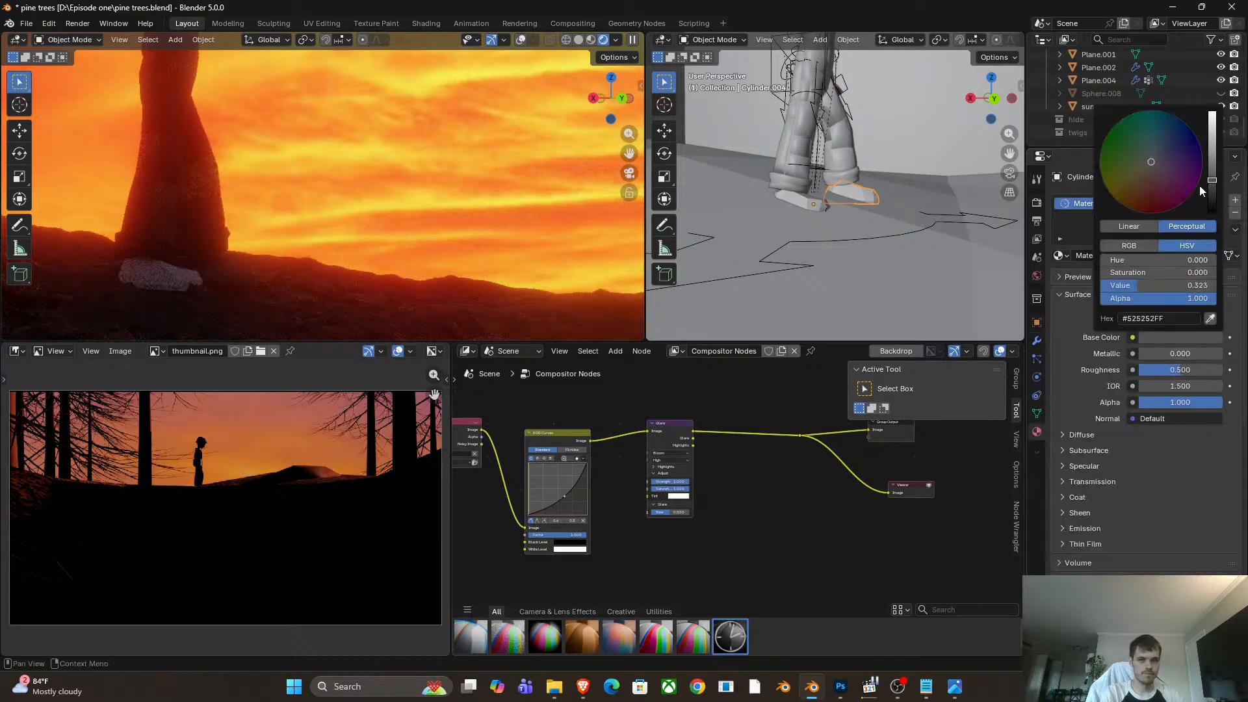
drag(1139, 175, 1141, 184)
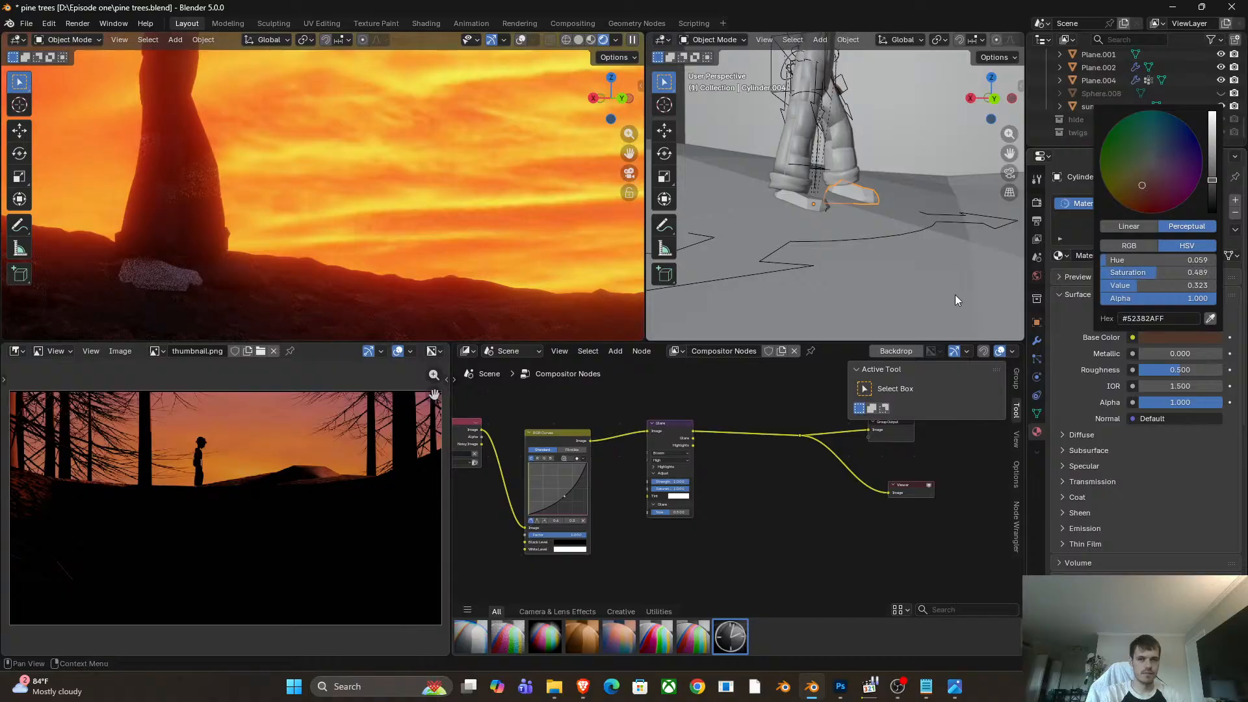
Name the shoe material "shoe temp" and assign the same material to the character's other shoe.
click(1084, 257)
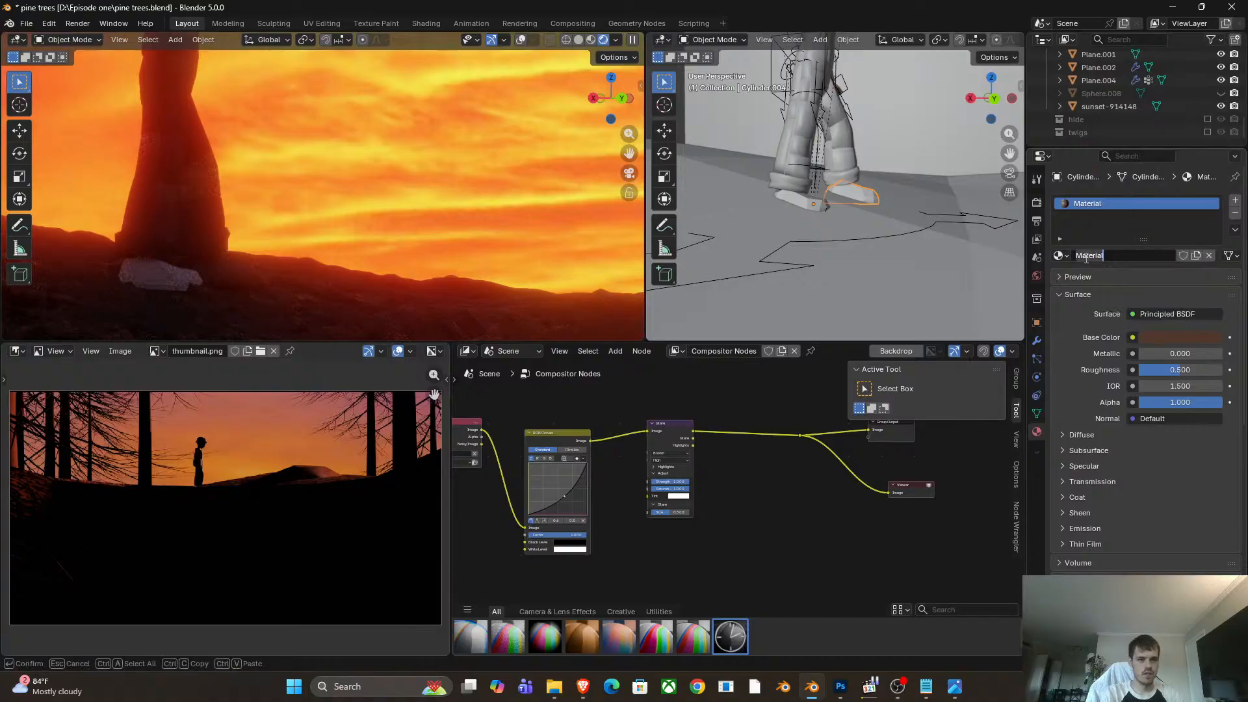
text(shoe temp)
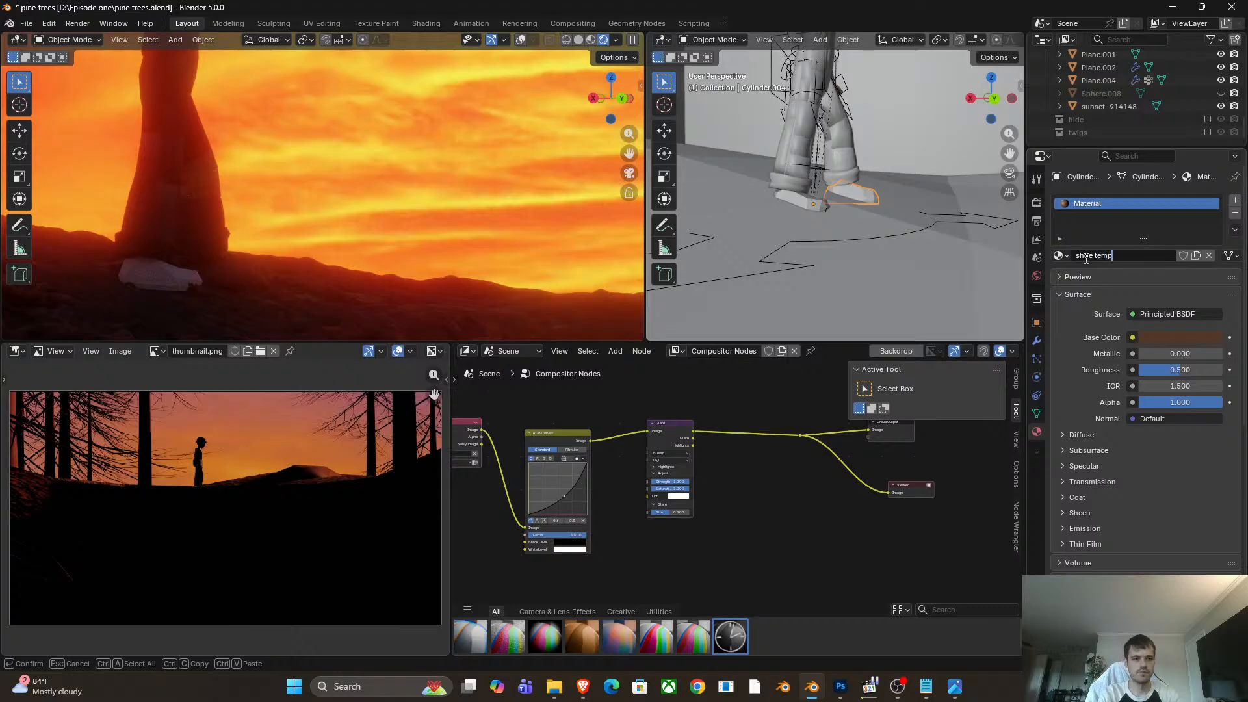
key(Return)
click(797, 201)
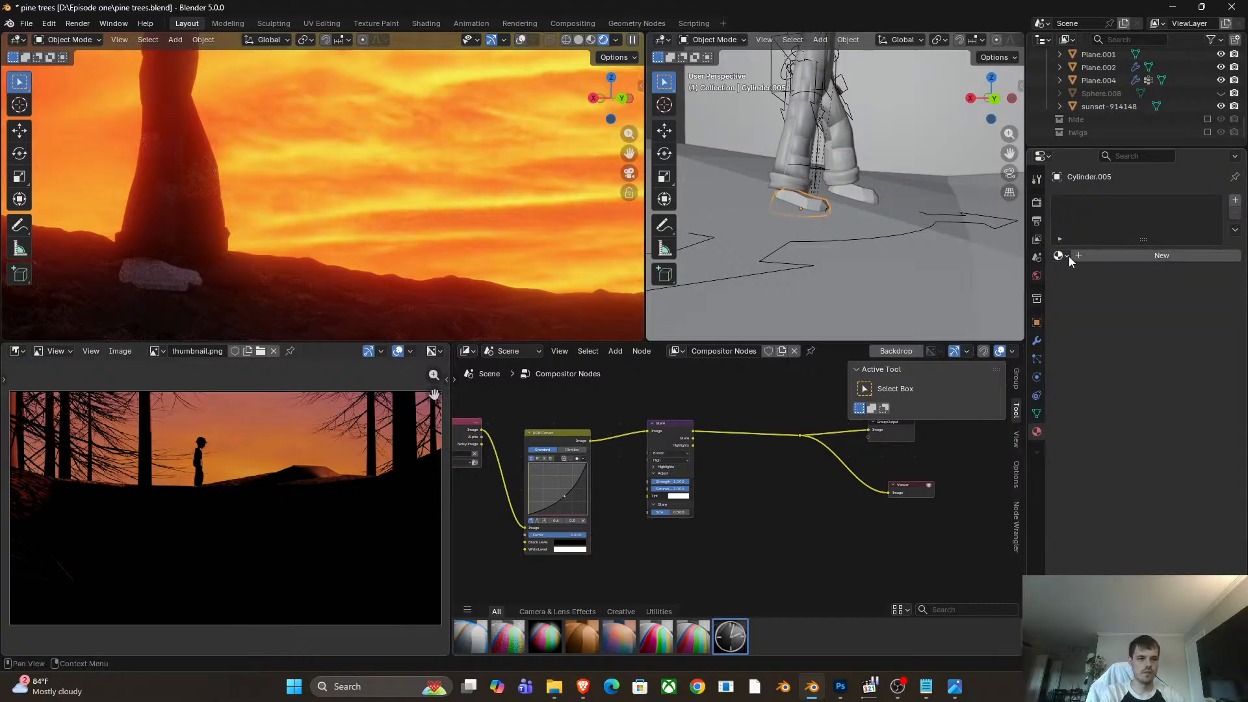
click(1067, 256)
text(shoe)
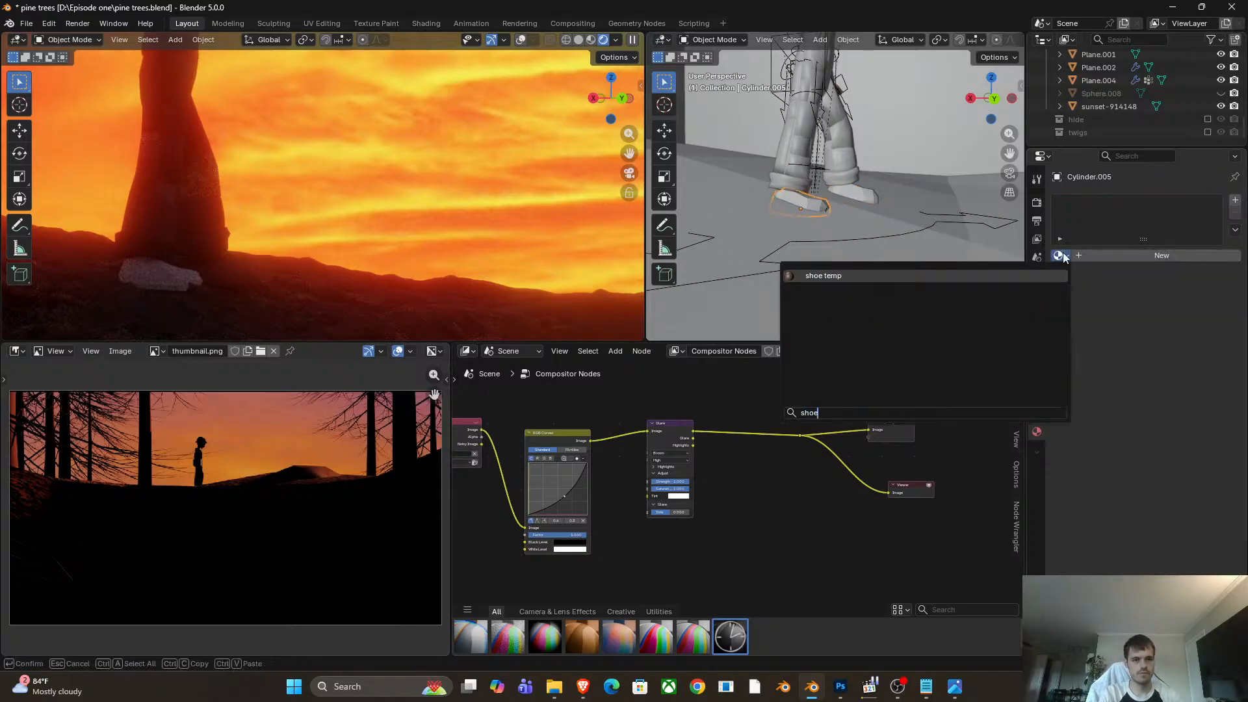
key(Return)
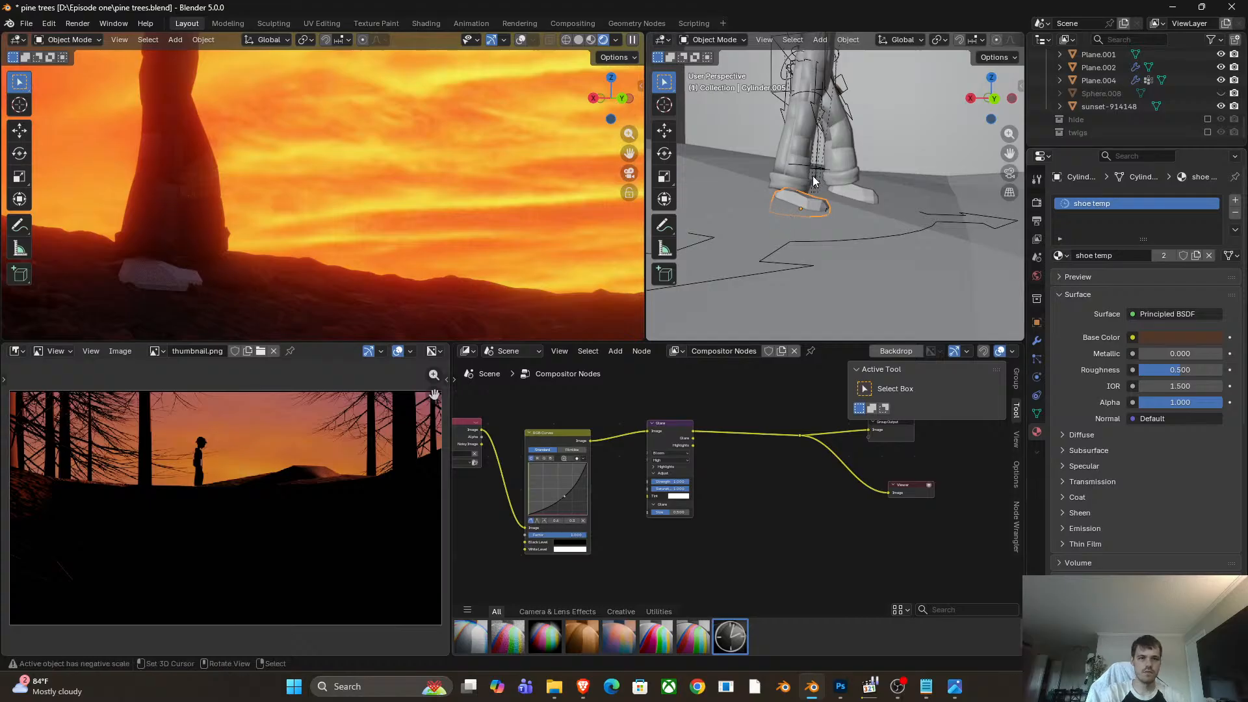
Return the character's rig to Pose Mode and move the right foot's IK control about 0.58 m to widen the stride.
right_click(802, 189)
scroll(802, 190, down, 3)
scroll(802, 190, up, 1)
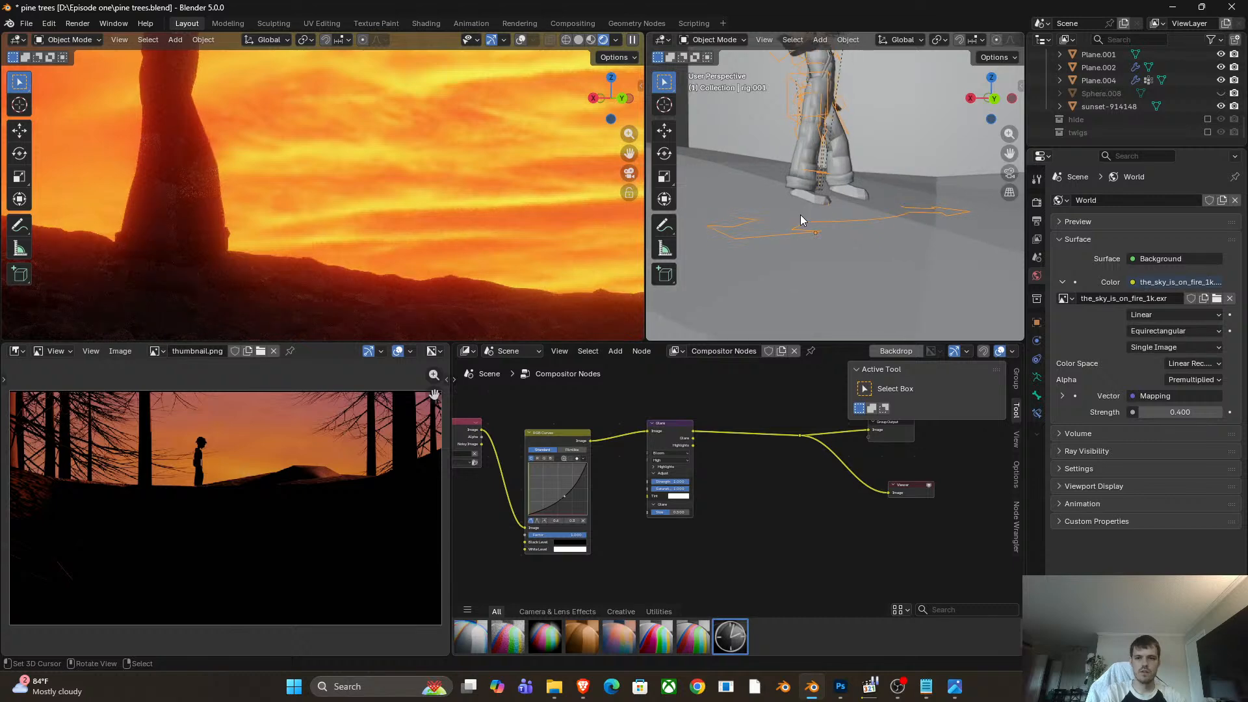
key(ctrl+Tab)
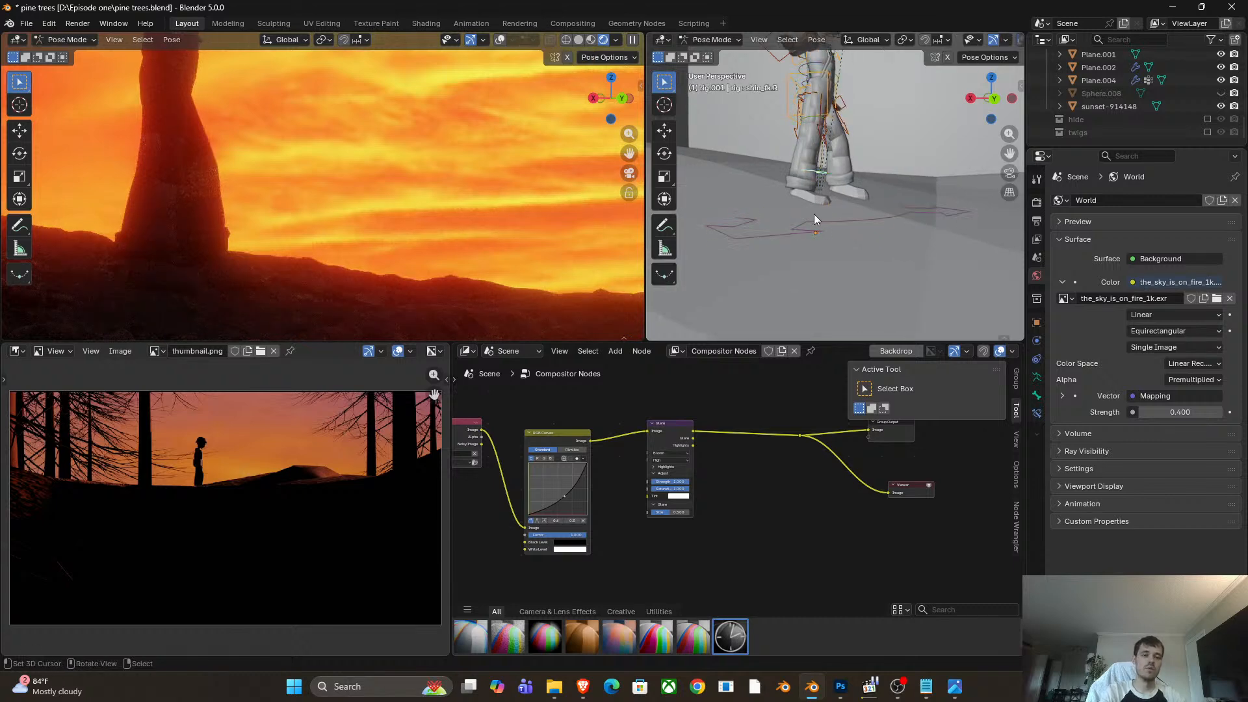
key(shift+z)
key(shift+z)
key(g)
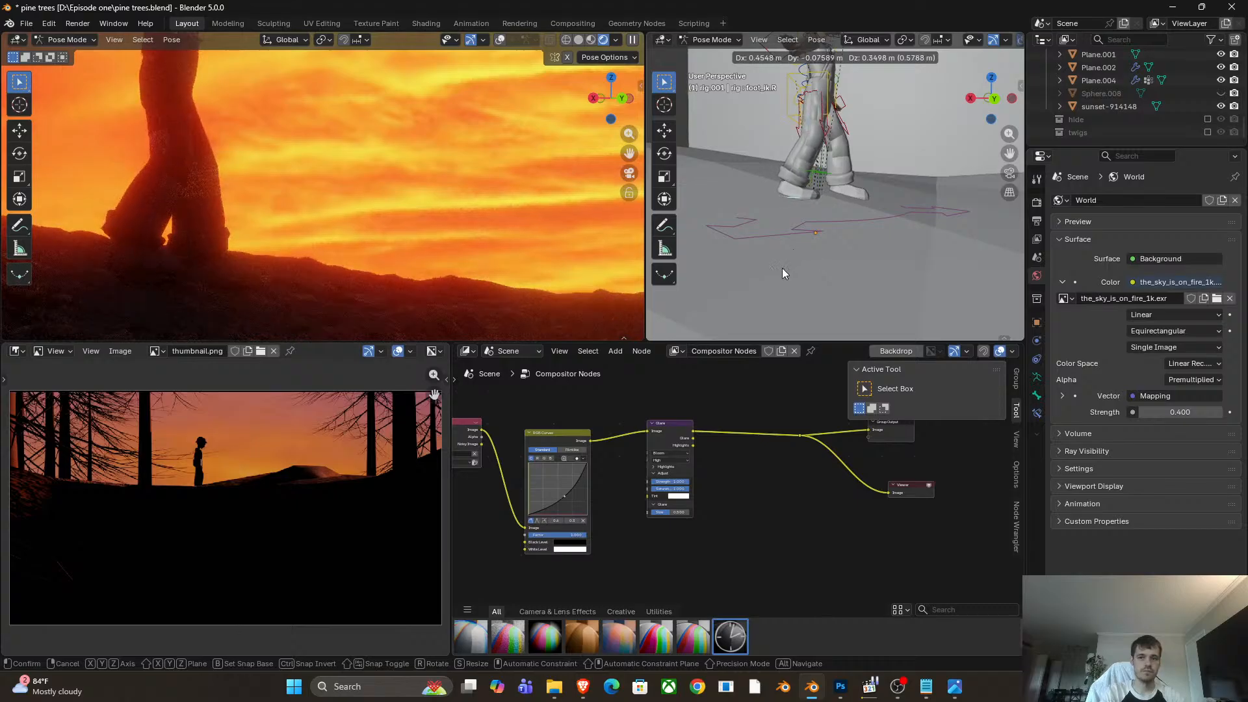
click(784, 268)
Select the rig's torso control and shift it slightly to balance the body over the spread feet.
middle_drag(828, 193, 841, 228)
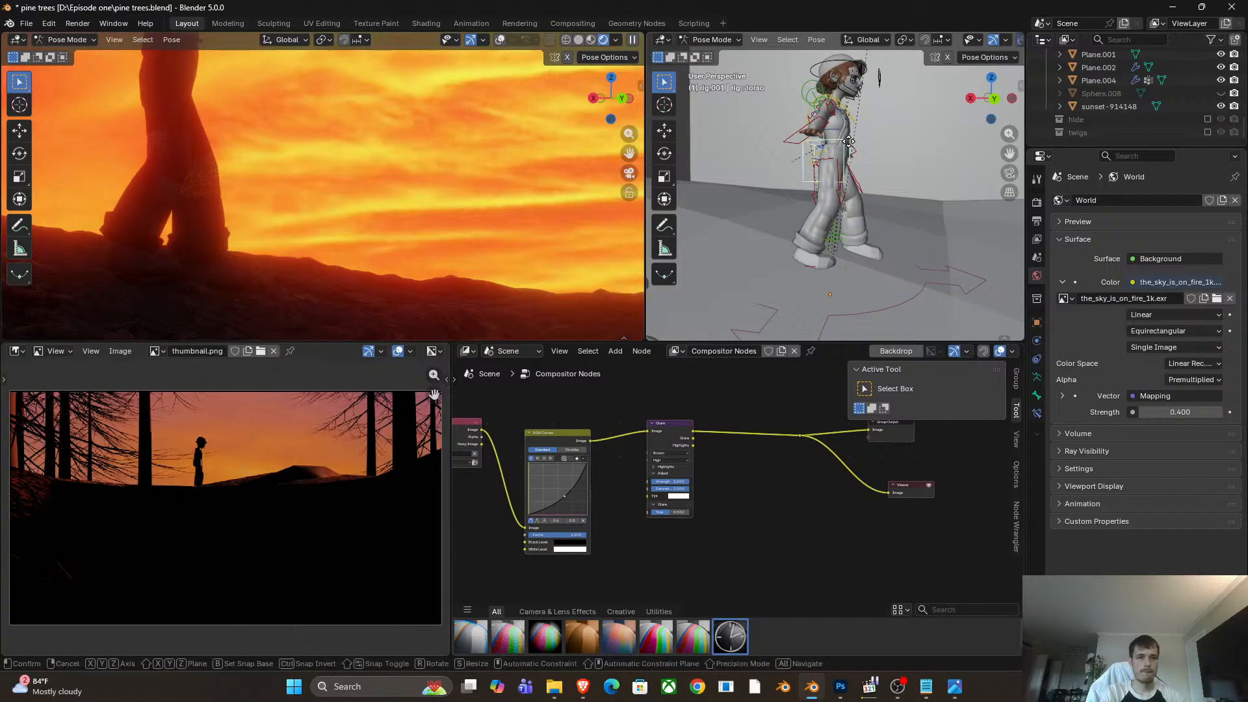
click(847, 163)
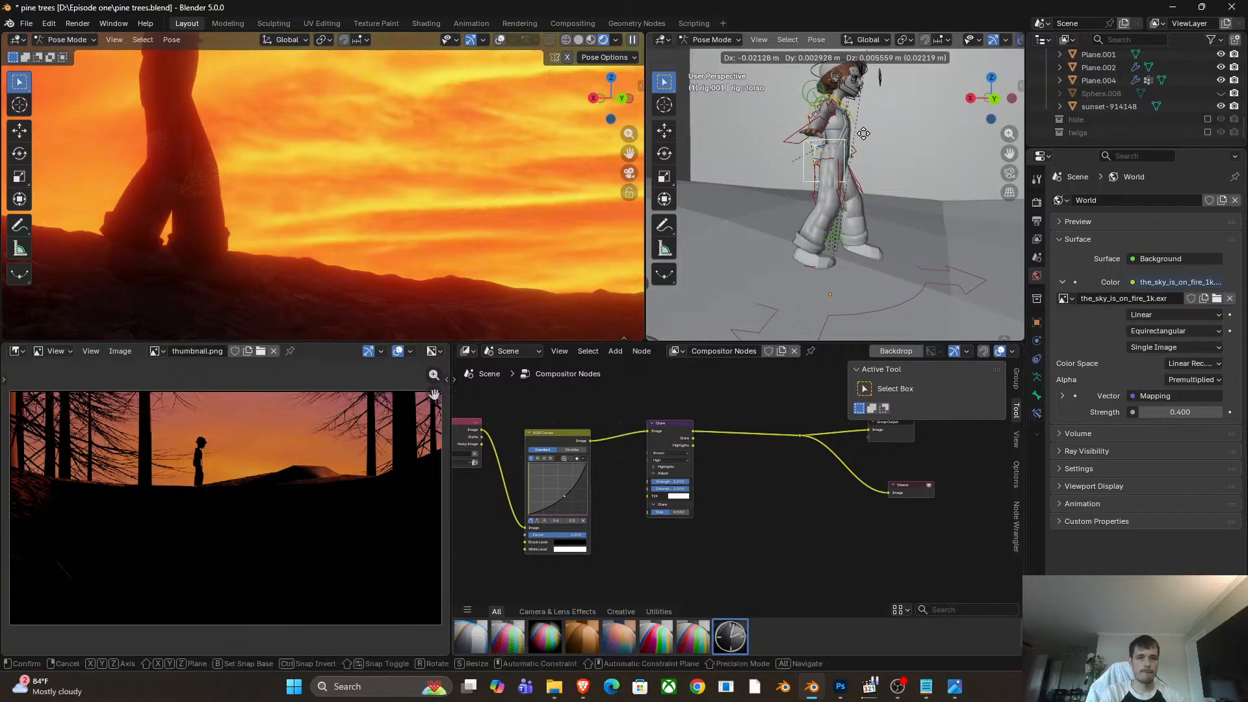
key(g)
click(847, 195)
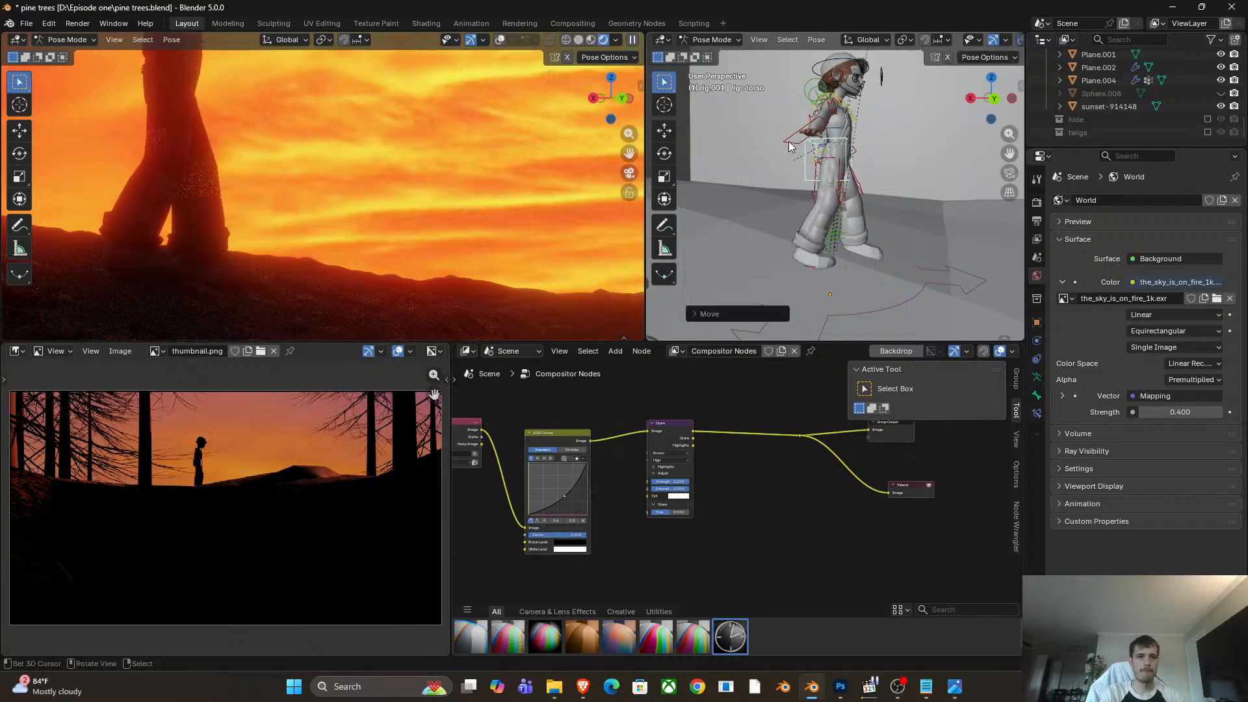
Lower the right hand's IK control toward the body and rotate it so the hand points downward.
click(789, 144)
middle_drag(875, 225, 774, 208)
key(g)
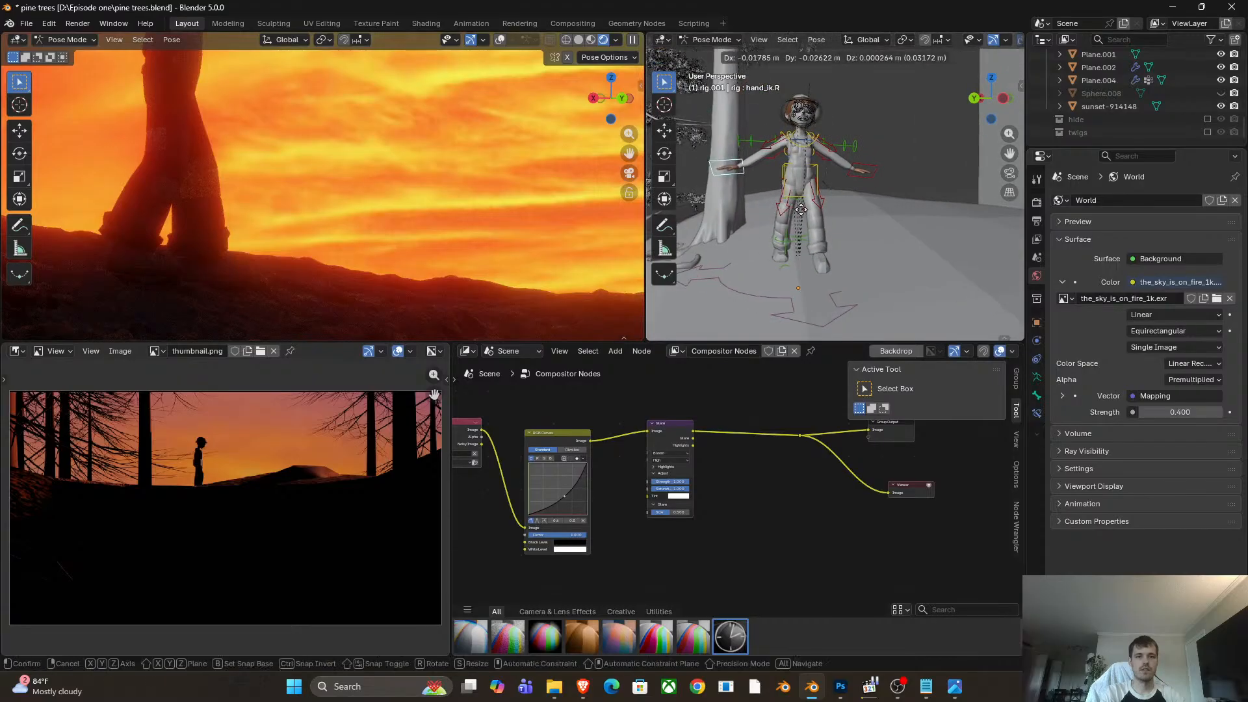
click(872, 244)
key(r)
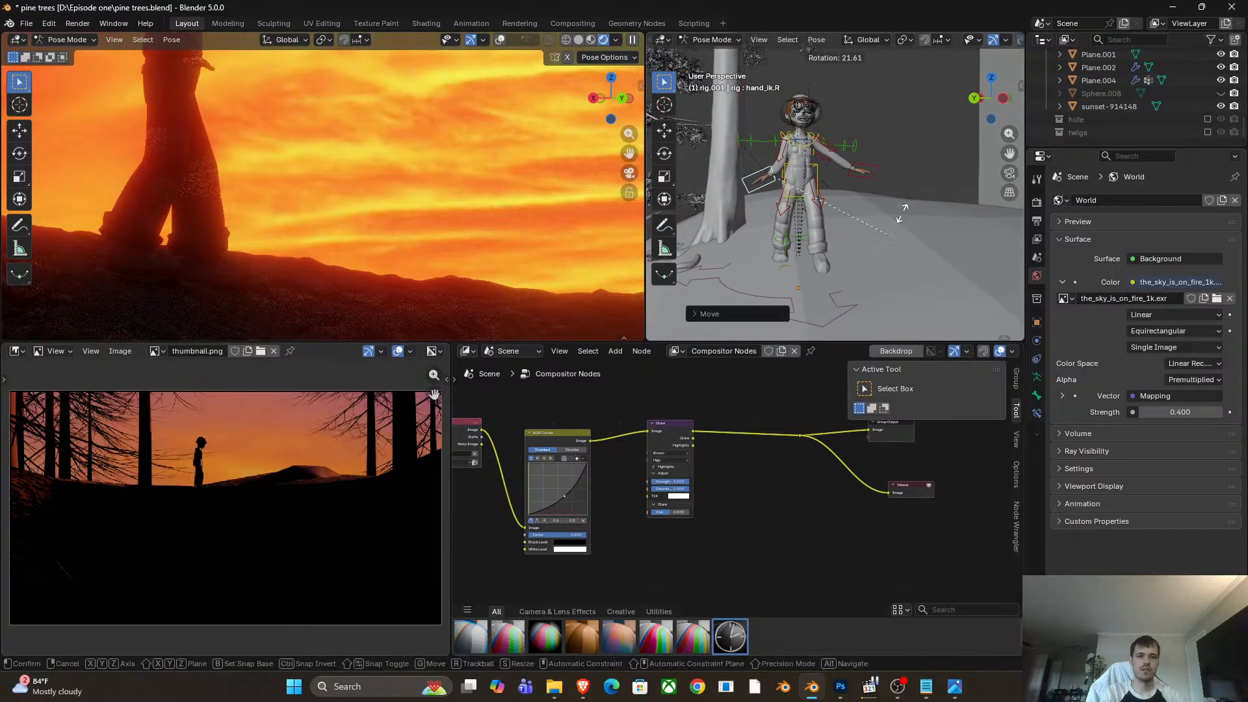
click(809, 232)
From the side, move the right hand's IK control about 0.67 m so the hand hangs beside the thigh.
middle_drag(808, 232, 927, 220)
scroll(927, 220, up, 3)
key(g)
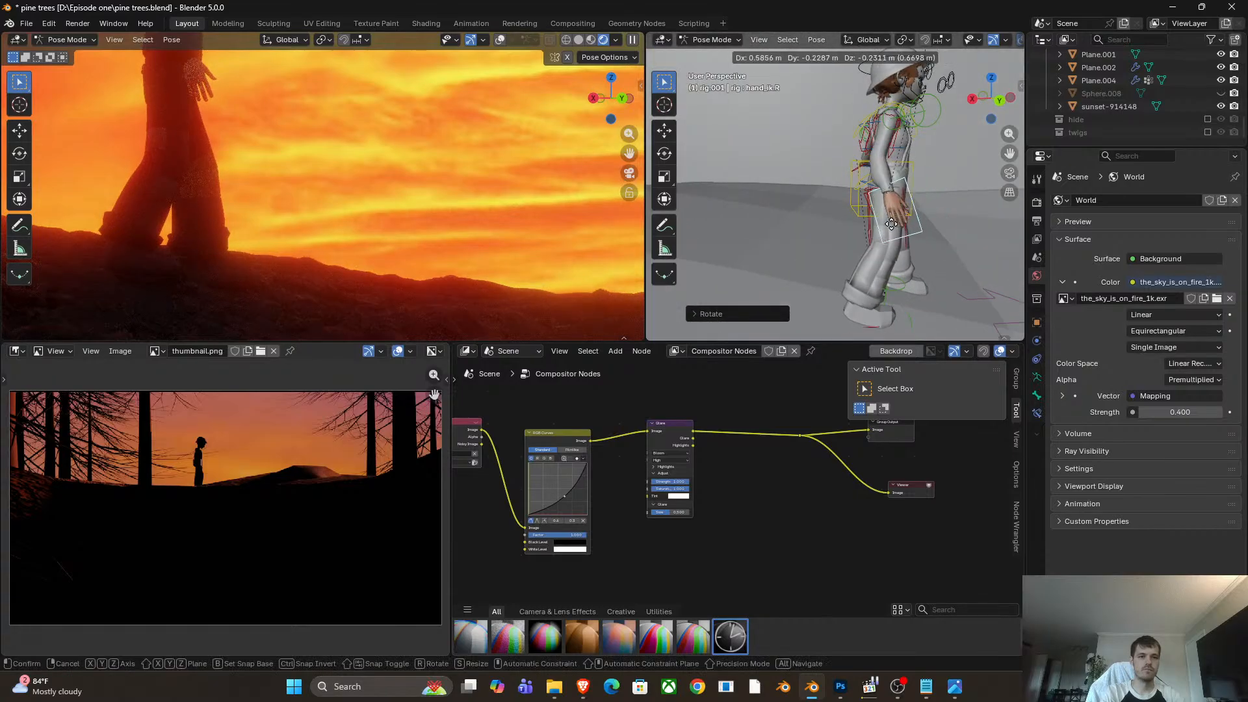
click(883, 220)
scroll(882, 220, down, 3)
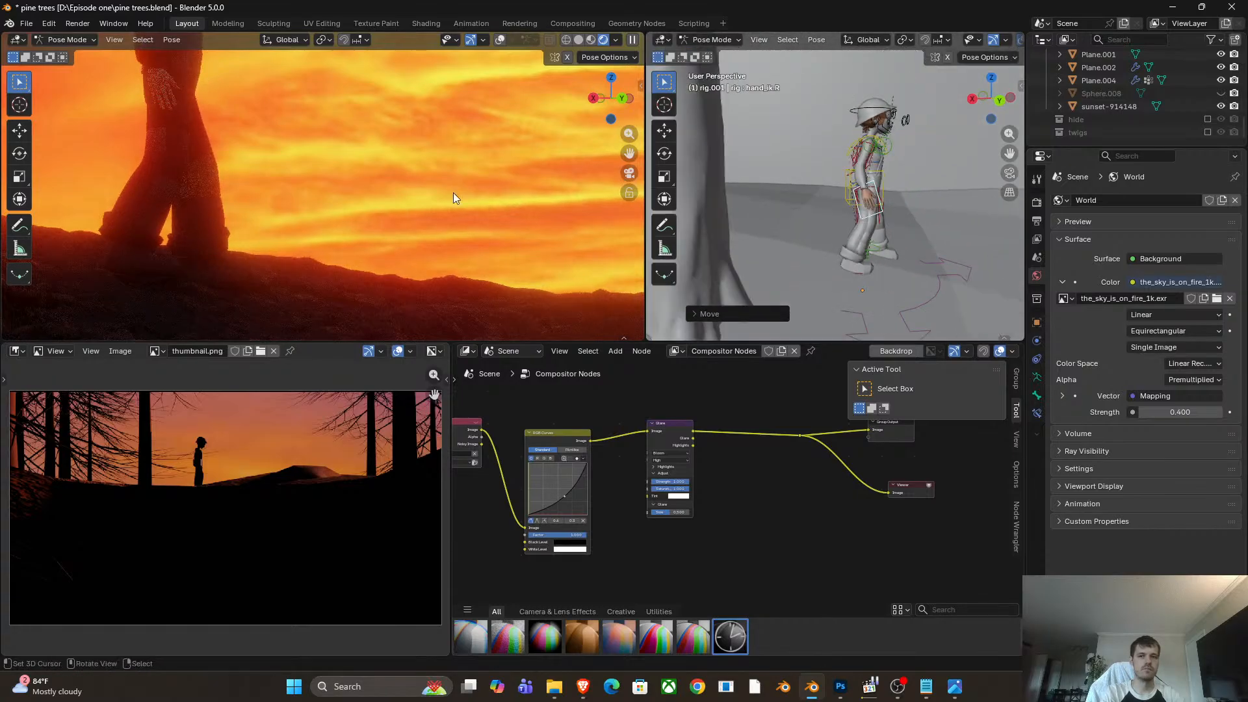
scroll(364, 170, down, 5)
scroll(345, 165, down, 5)
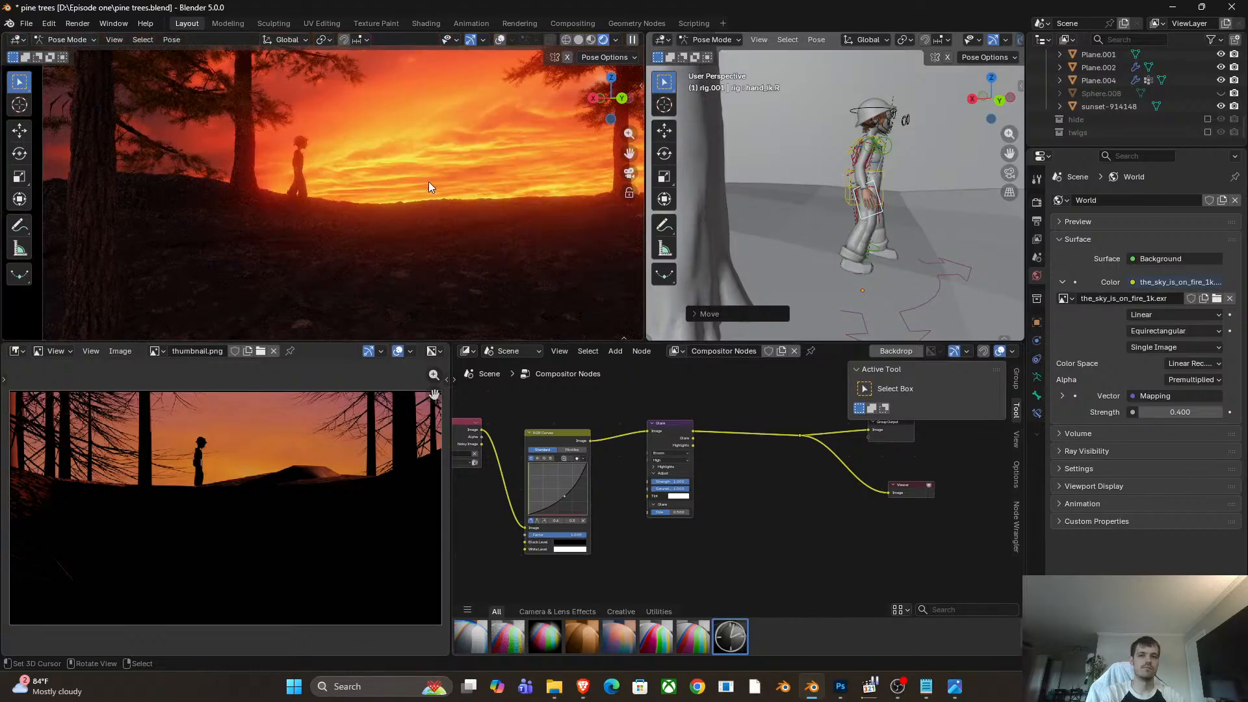
Select the left hand's IK control and move it inward and up so that the arm bends beside the torso.
middle_drag(883, 216, 765, 216)
scroll(836, 165, up, 4)
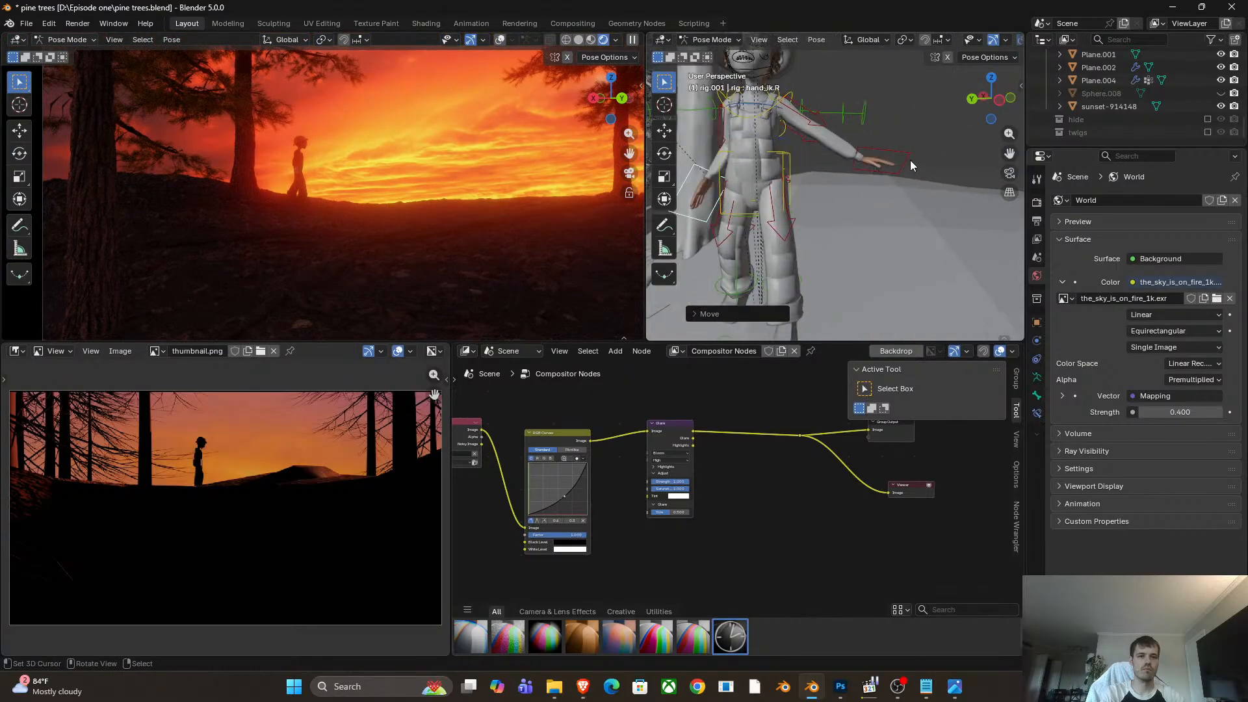
right_click(907, 158)
middle_drag(907, 158, 863, 185)
key(g)
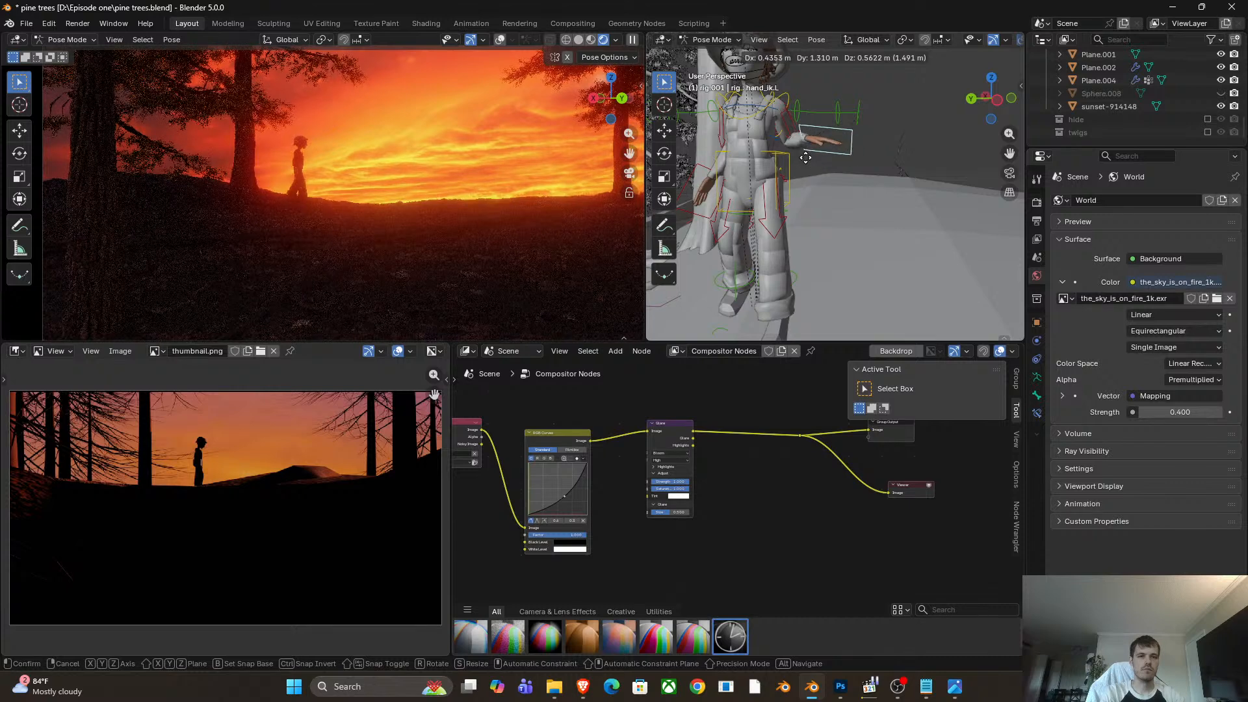
click(783, 145)
Viewing the character's left side, reposition the left hand in front of the torso and trackball-rotate its IK control.
middle_drag(783, 147, 771, 200)
key(g)
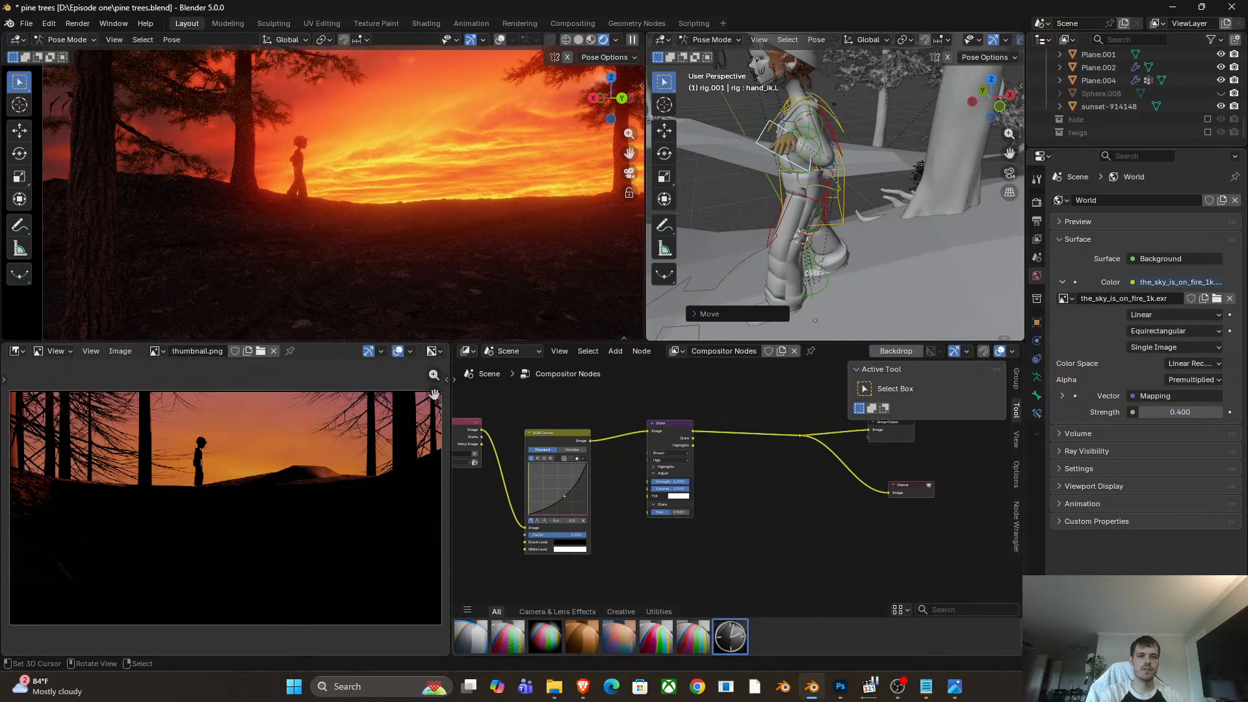
key(r)
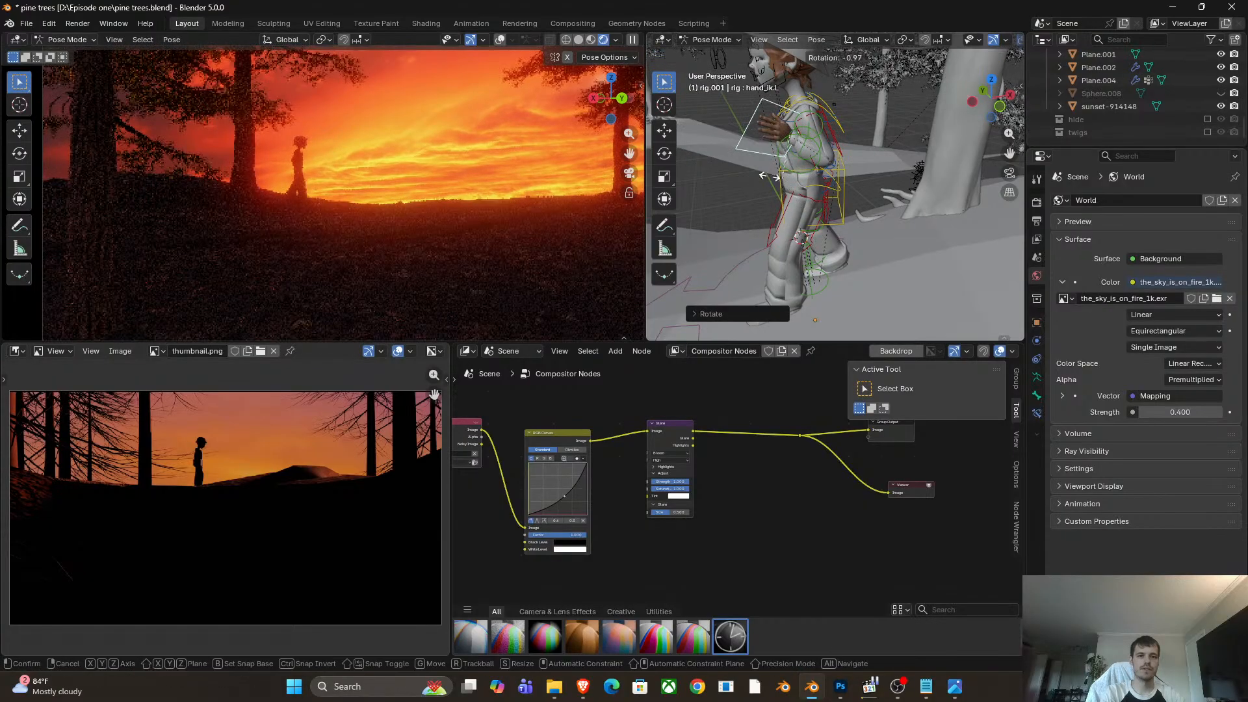
key(r)
click(763, 177)
From the opposite side, pull the left hand's IK control back closer to the chest in two small moves.
middle_drag(763, 177, 925, 139)
key(g)
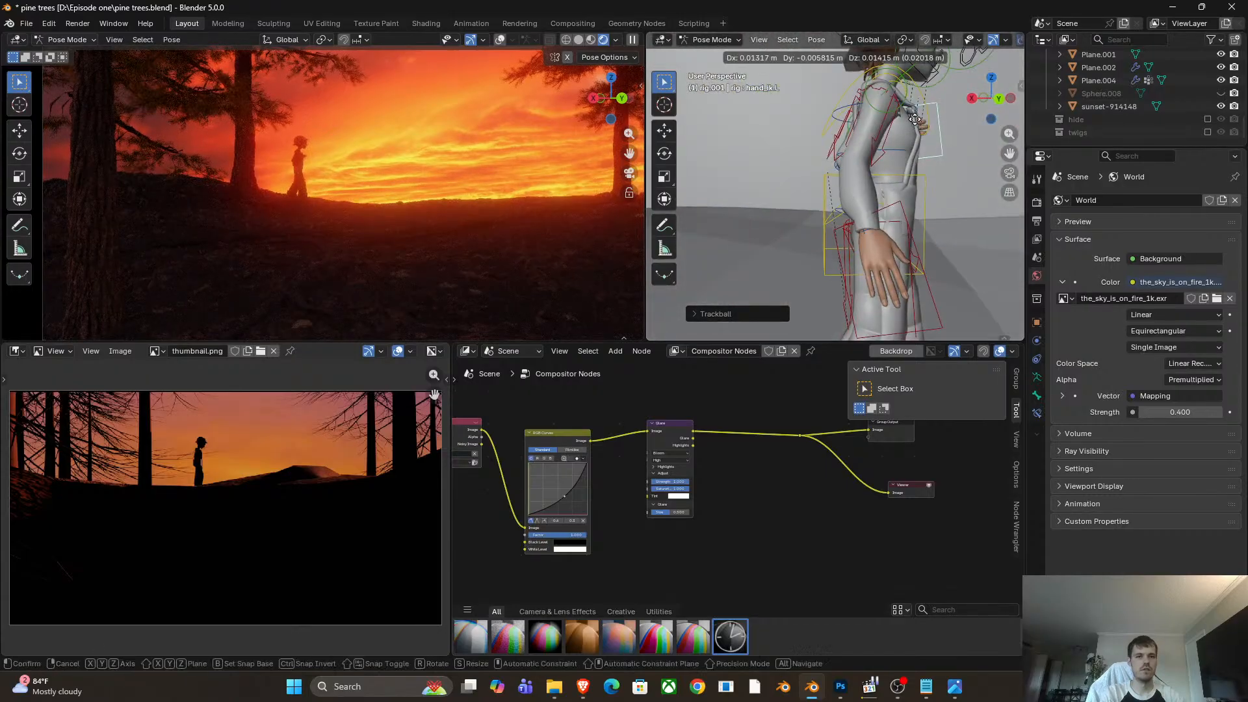
click(907, 116)
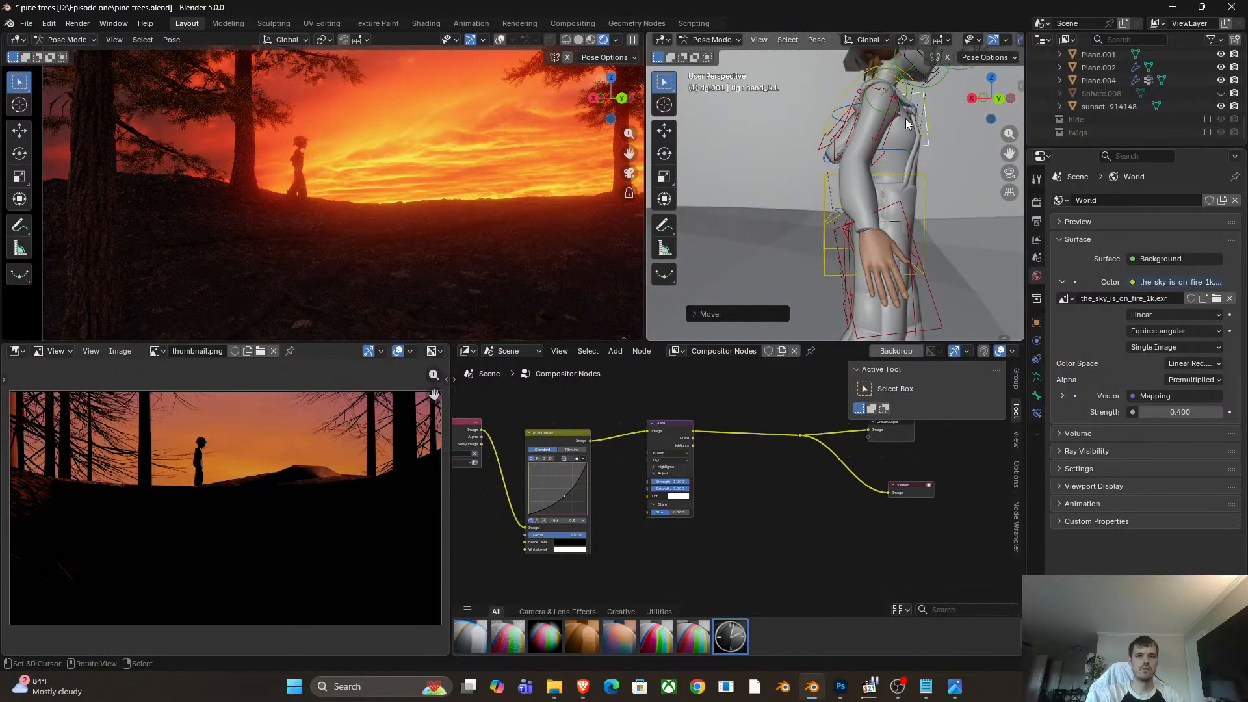
key(g)
click(912, 123)
Rotate the left upper arm's IK control in two passes to lower the elbow and tuck it toward the back.
click(822, 129)
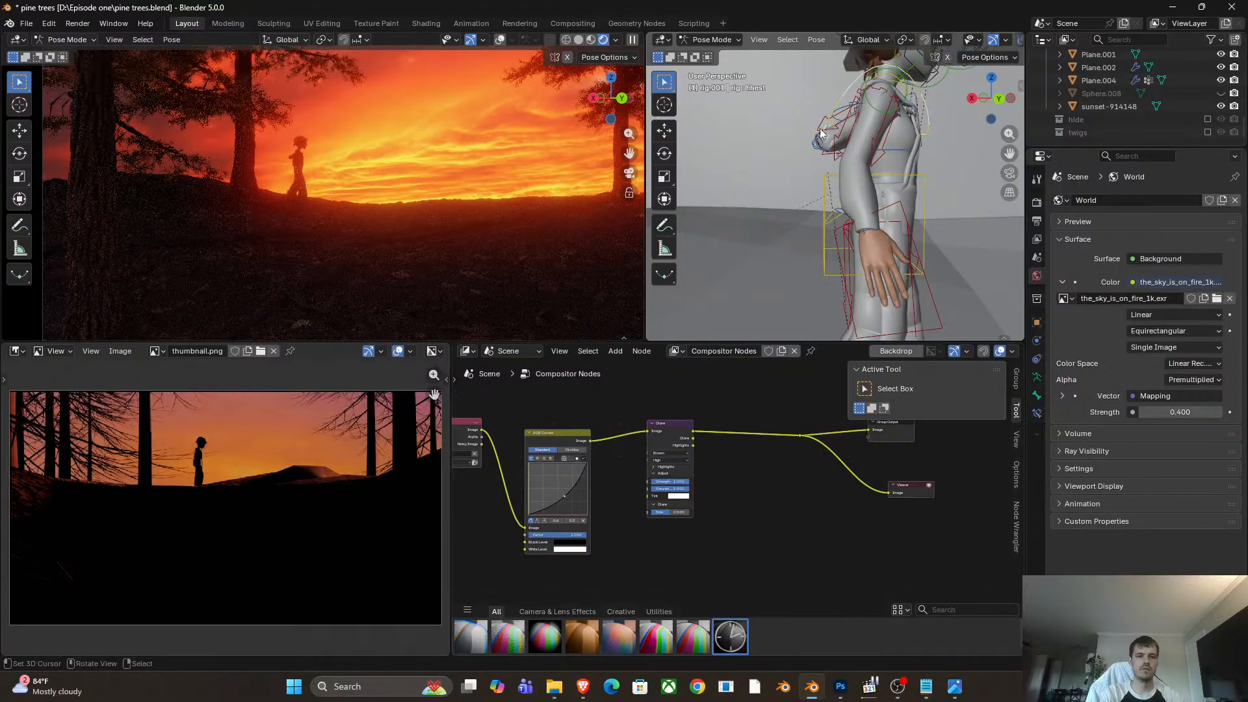
key(r)
click(793, 182)
click(834, 122)
key(r)
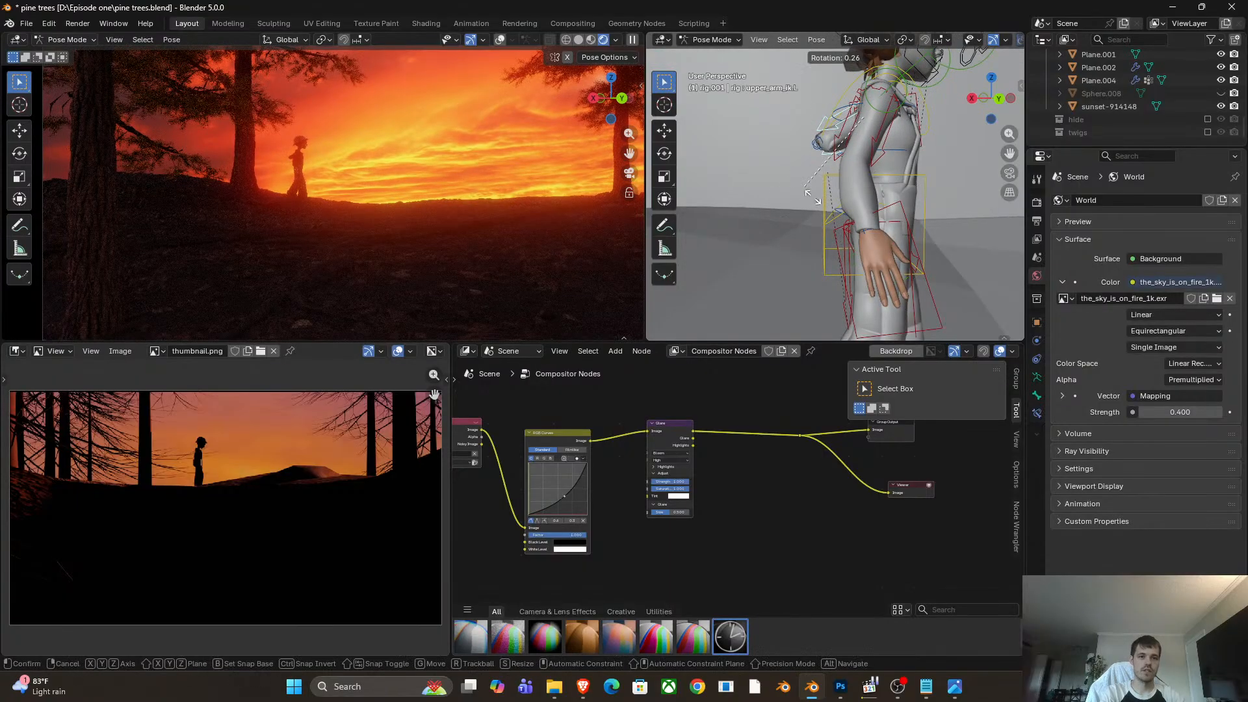
click(816, 204)
key(r)
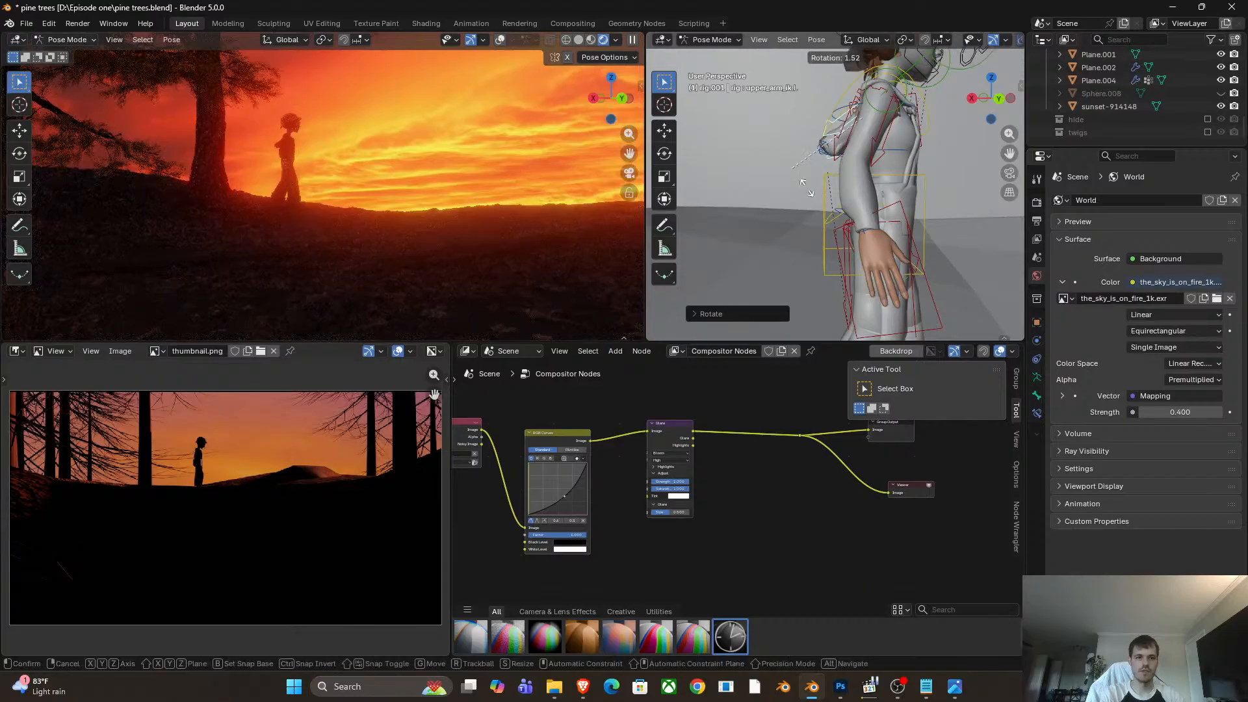
click(810, 193)
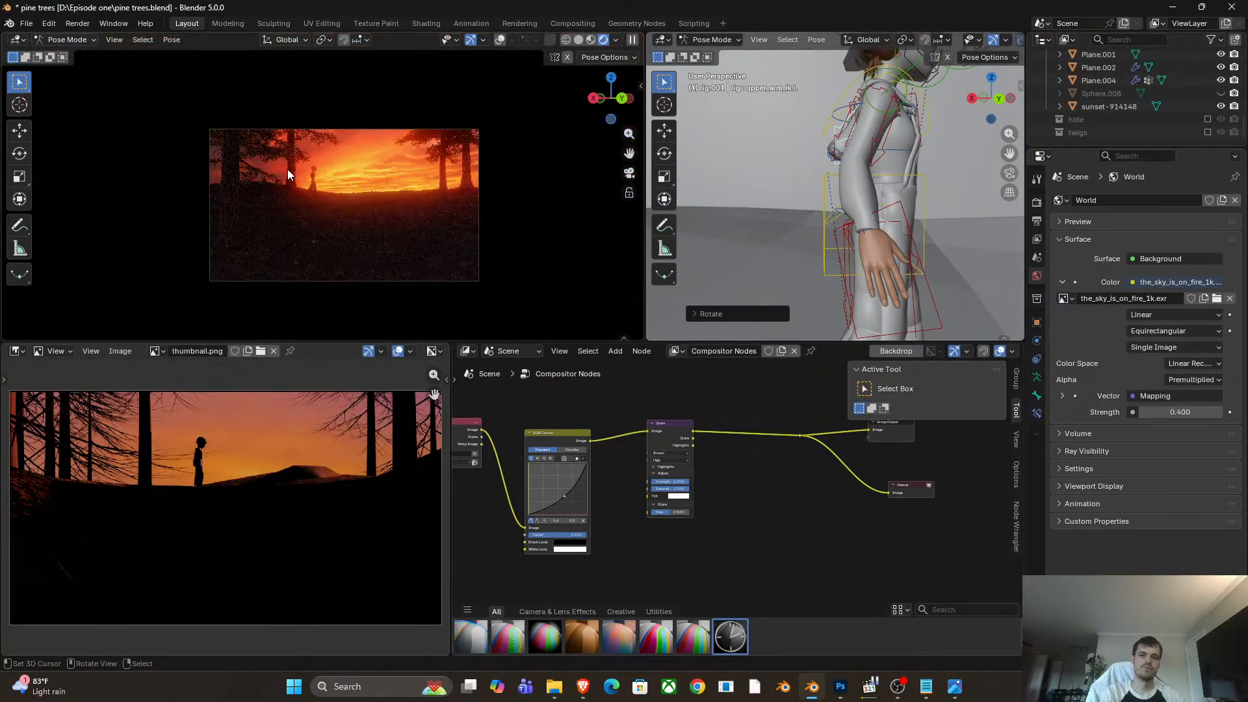
Select the right hand's IK control, reposition it, and trackball-rotate it slightly so that the arm hangs beside the hip.
scroll(296, 169, up, 6)
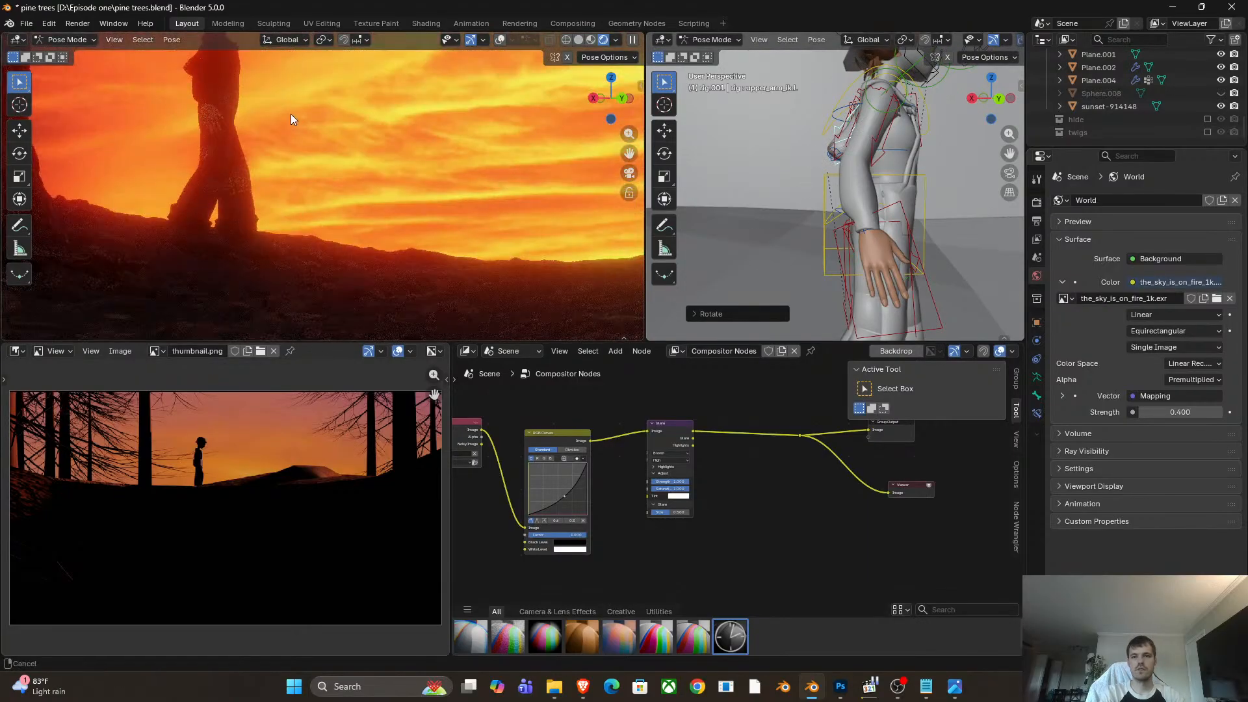
scroll(804, 218, down, 3)
click(873, 204)
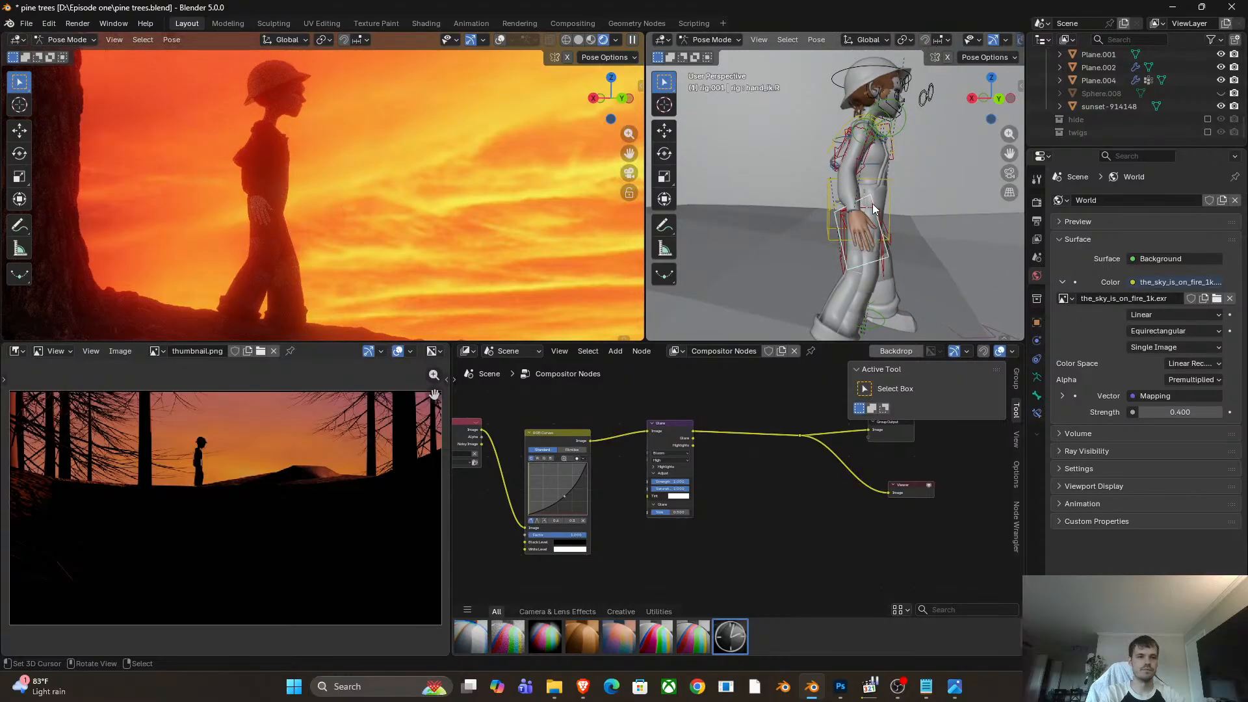
middle_drag(872, 204, 768, 217)
key(g)
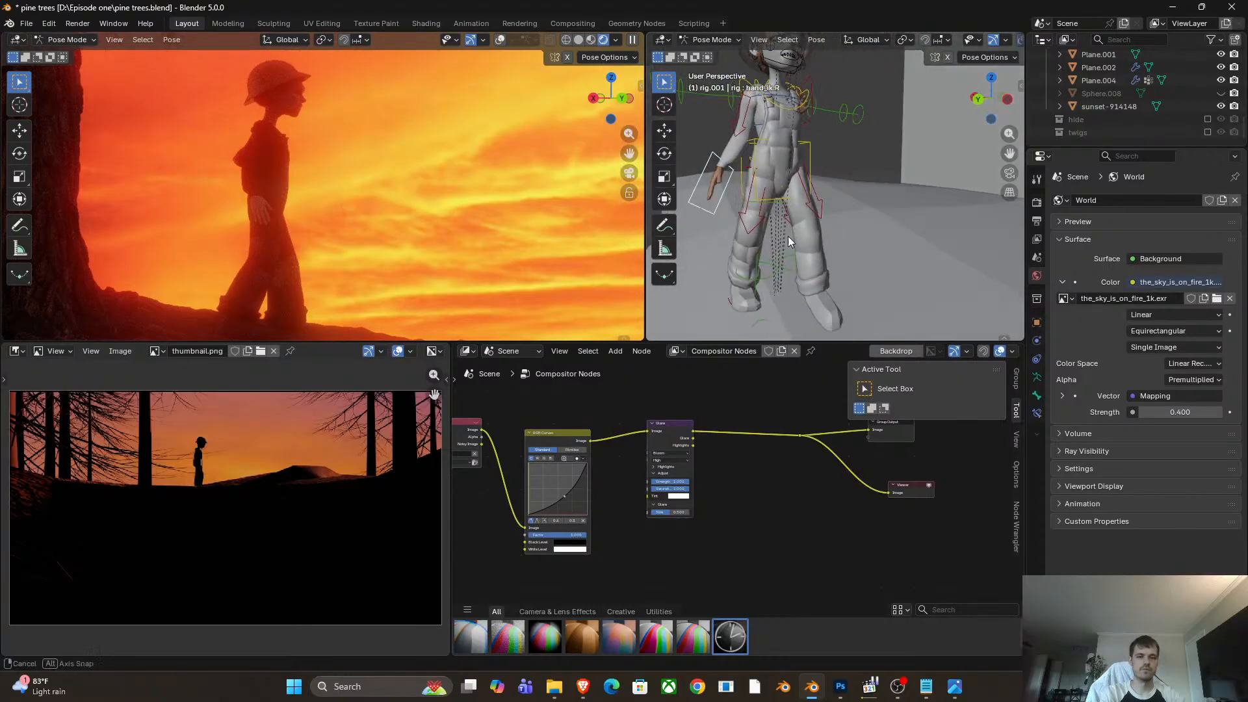
click(798, 243)
key(r)
key(r)
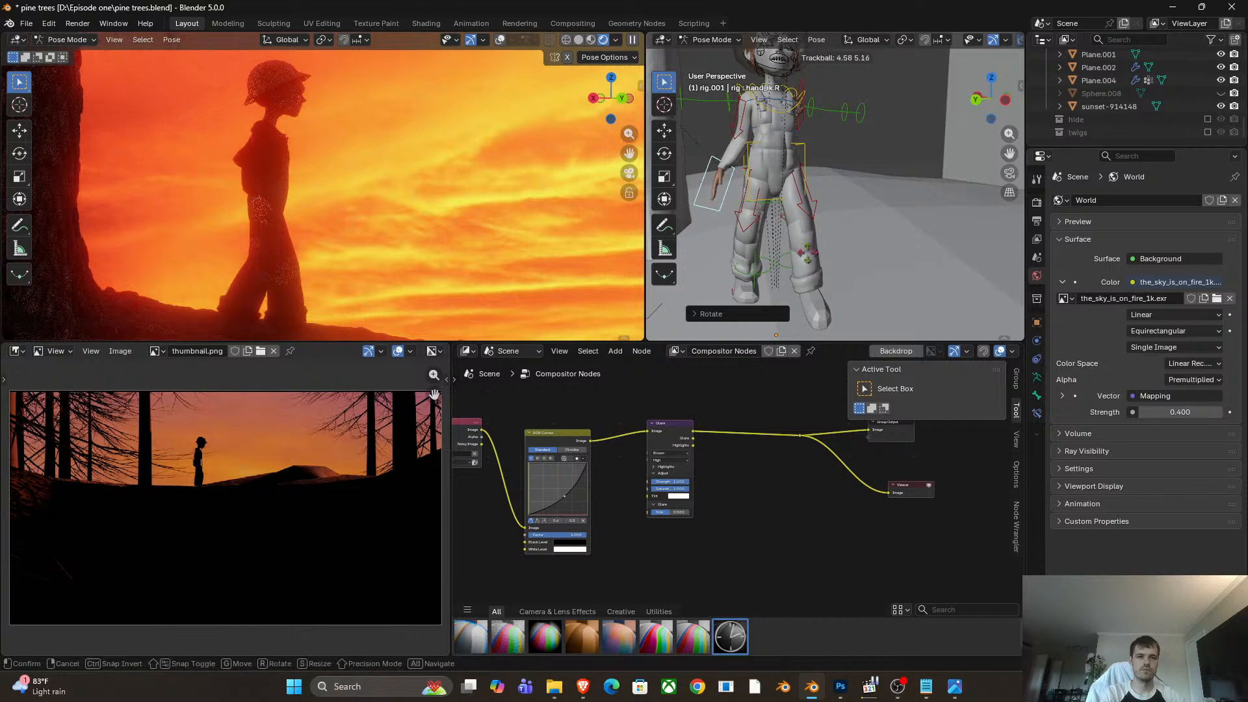
click(810, 260)
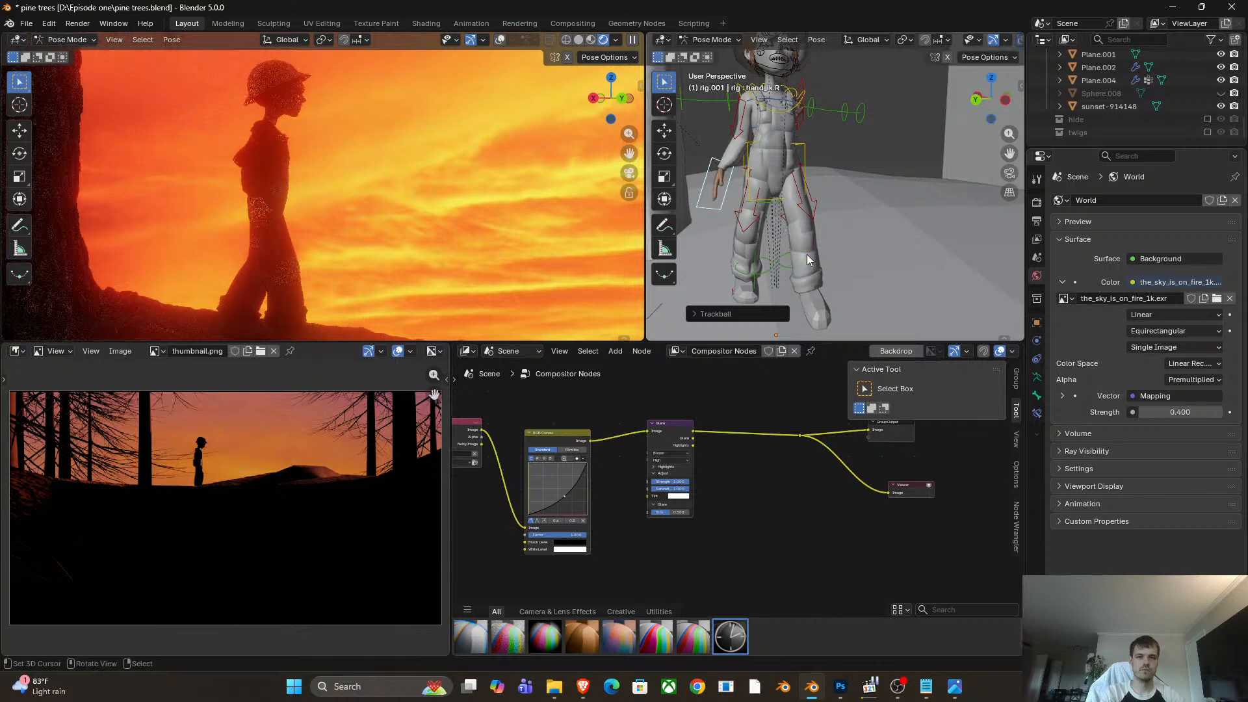
key(g)
click(779, 225)
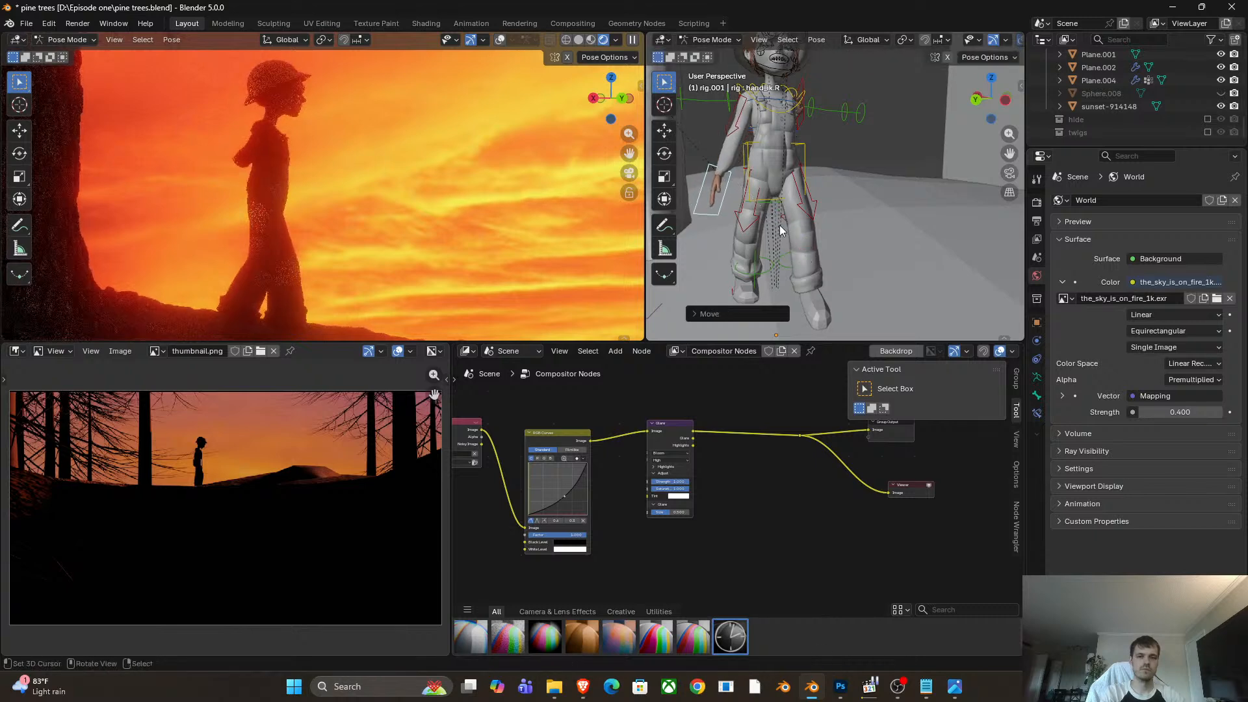
Viewing the character from the side, move the right hand's IK control slightly up and back.
scroll(335, 172, down, 8)
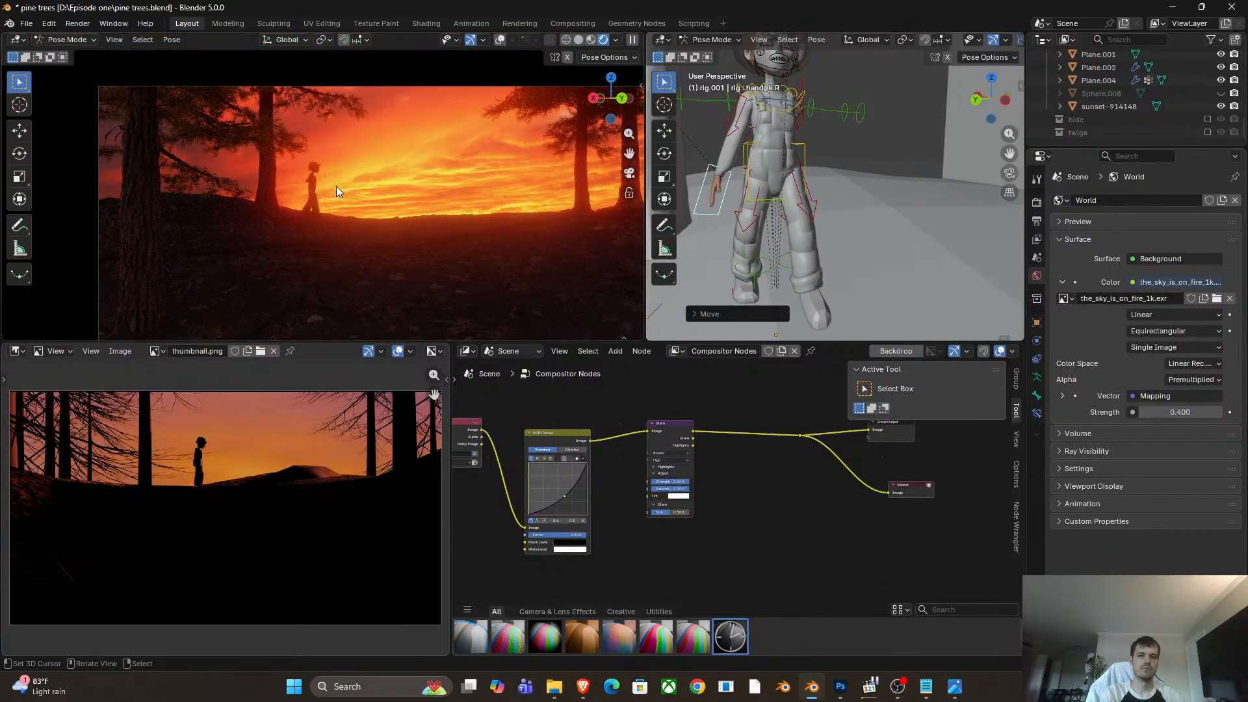
middle_drag(742, 220, 863, 222)
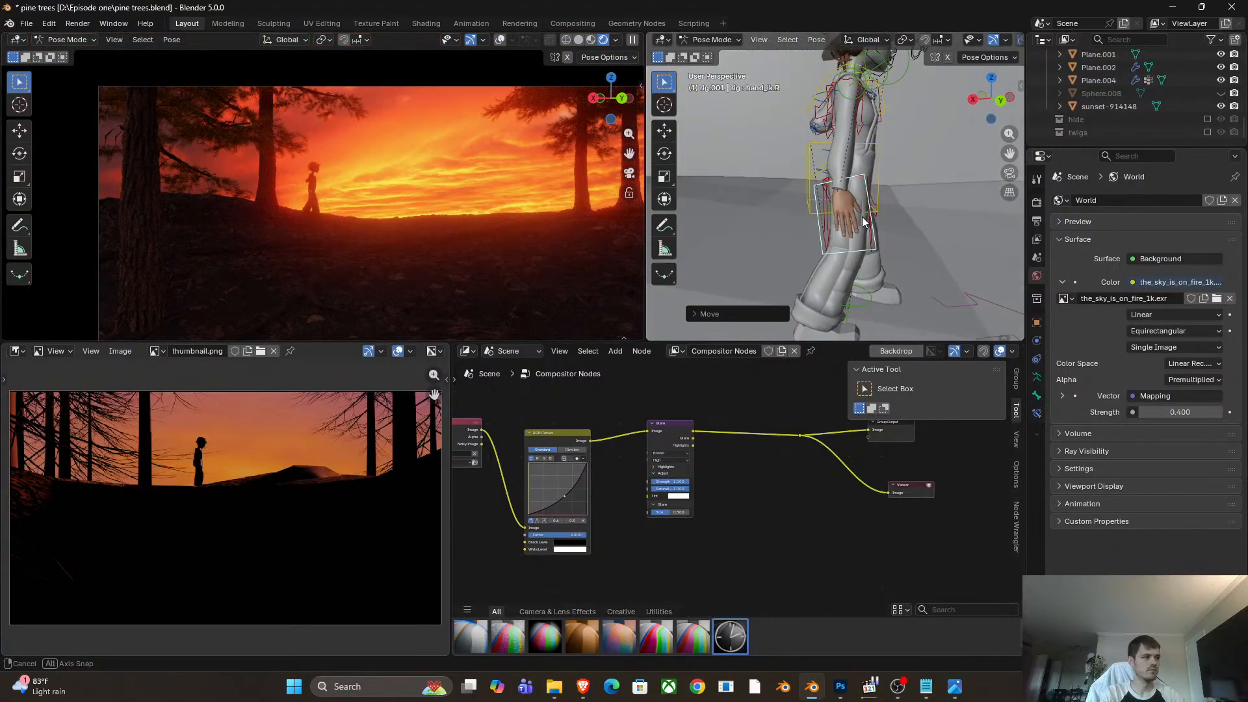
key(g)
click(864, 208)
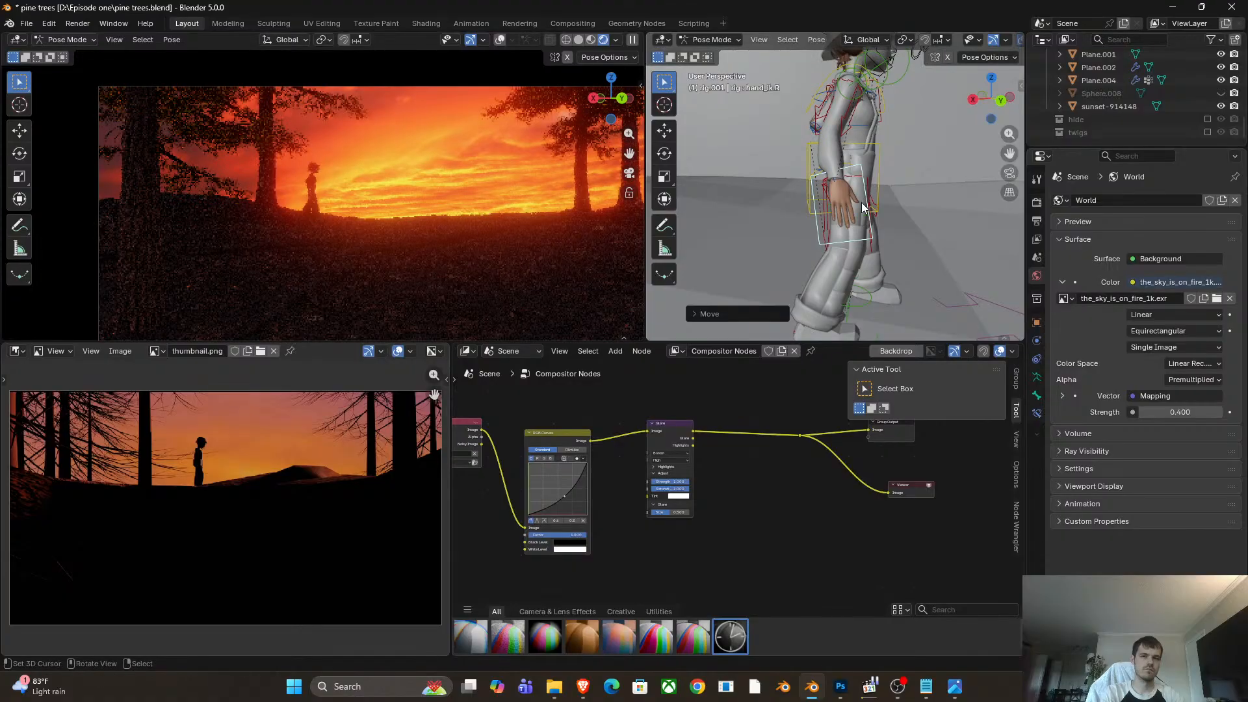
Tilt the character's head control with a trackball rotation and a small plain rotation, and return to Object Mode.
scroll(782, 170, down, 4)
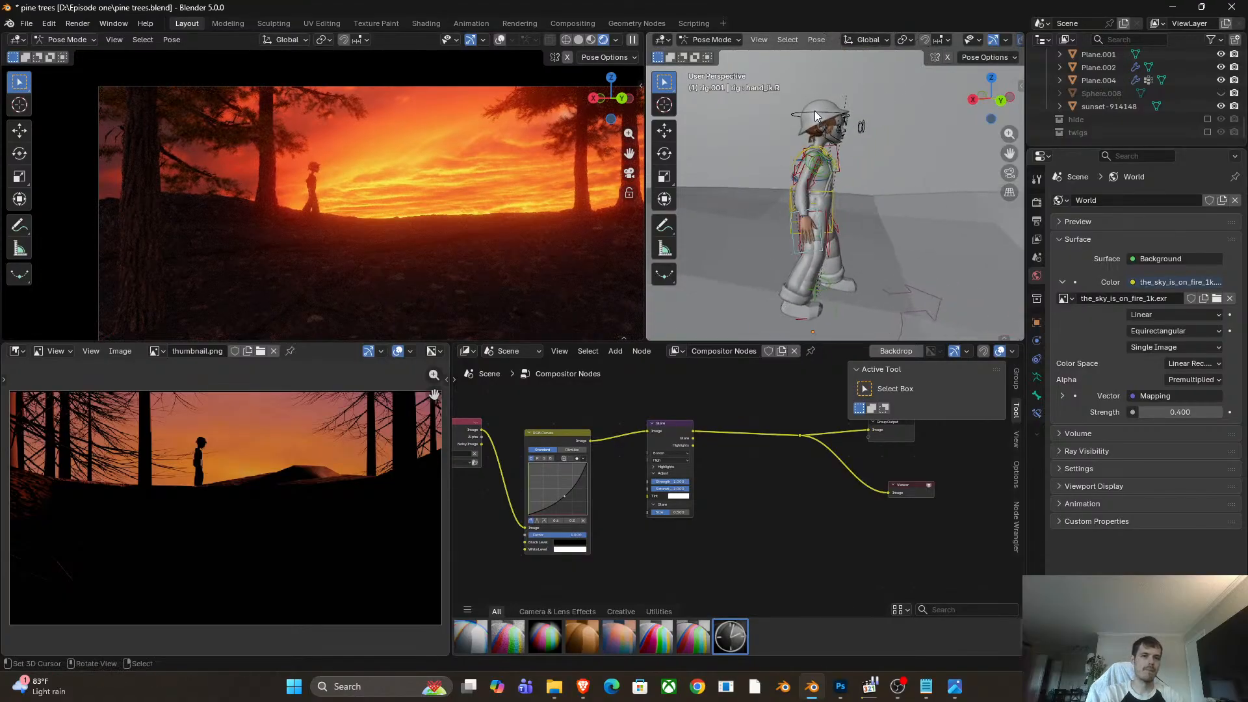
click(815, 113)
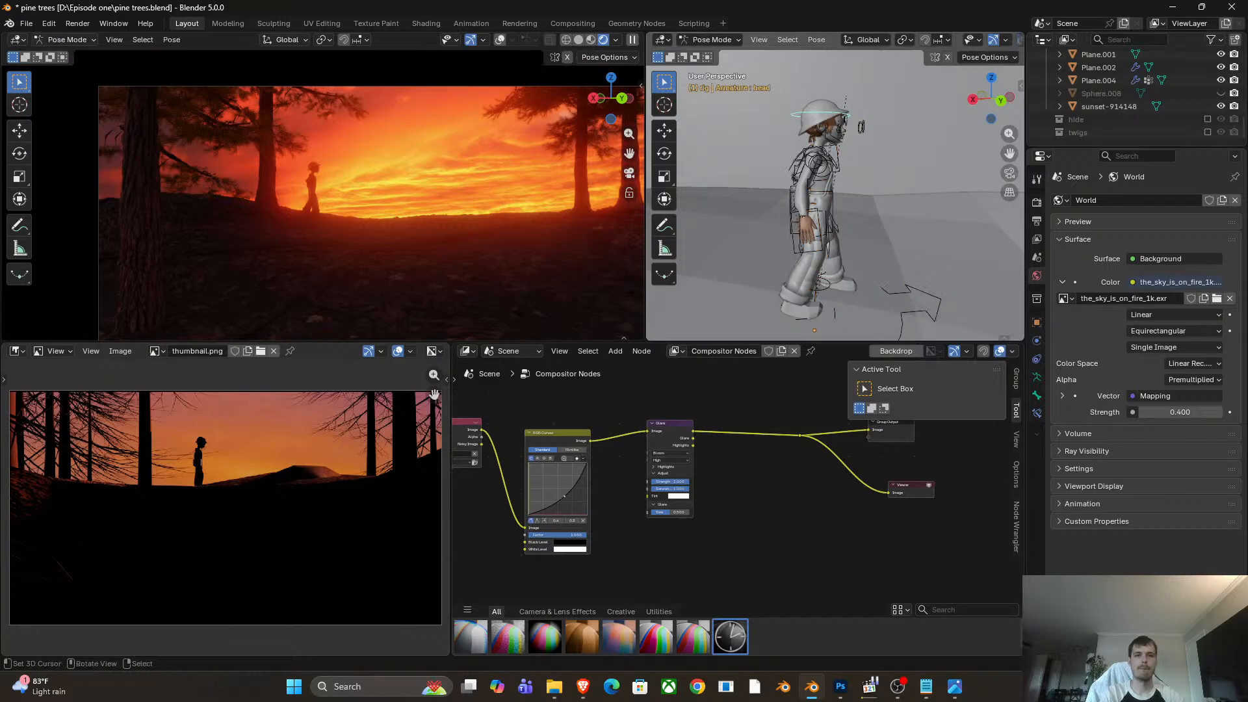
key(r)
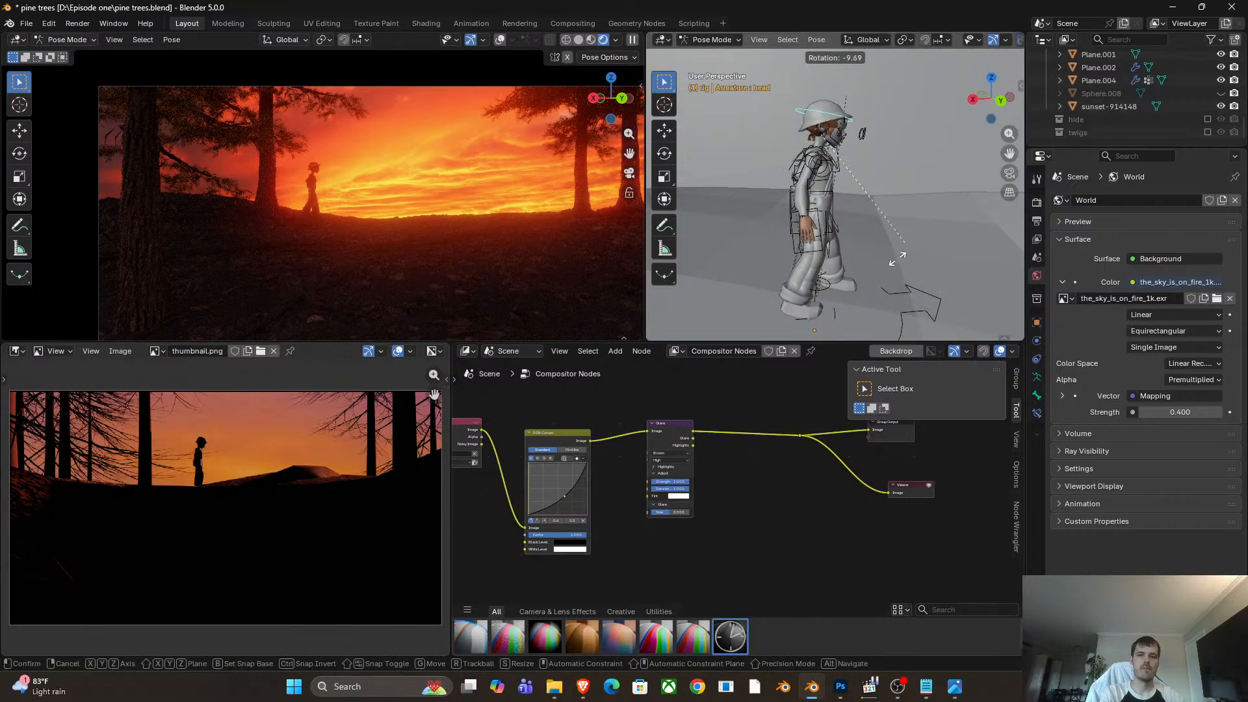
click(896, 260)
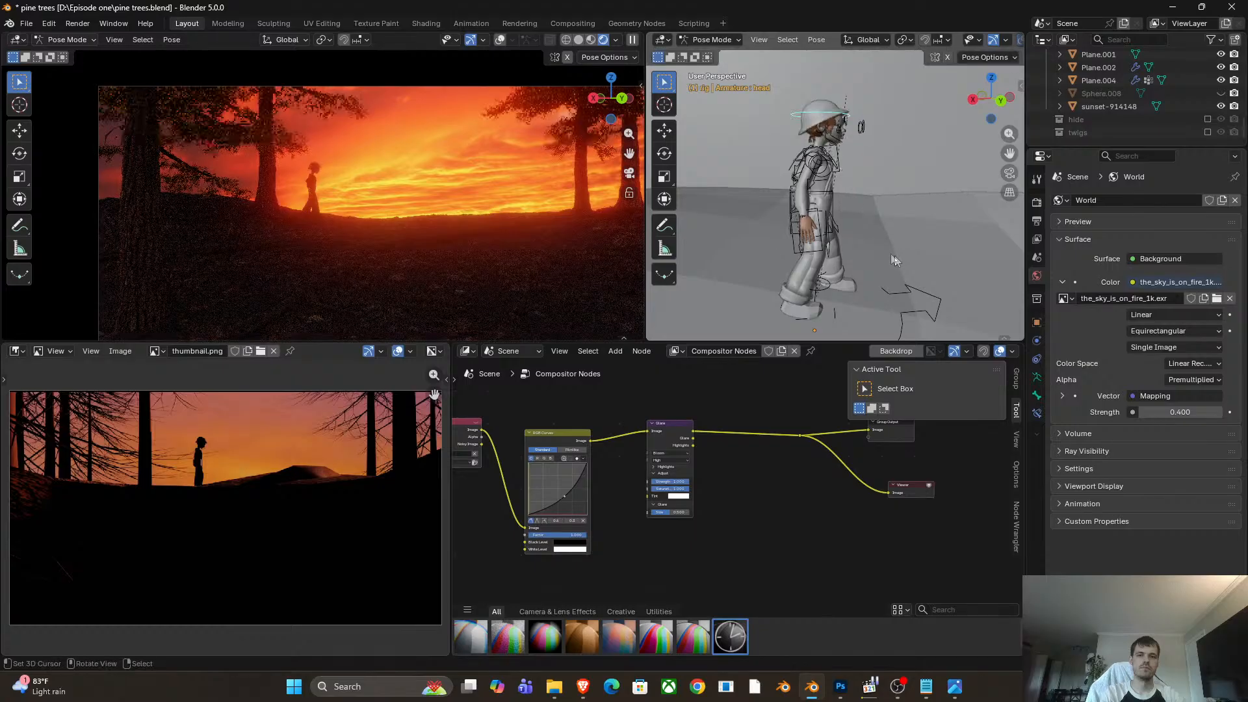
middle_drag(860, 211, 856, 239)
key(r)
key(r)
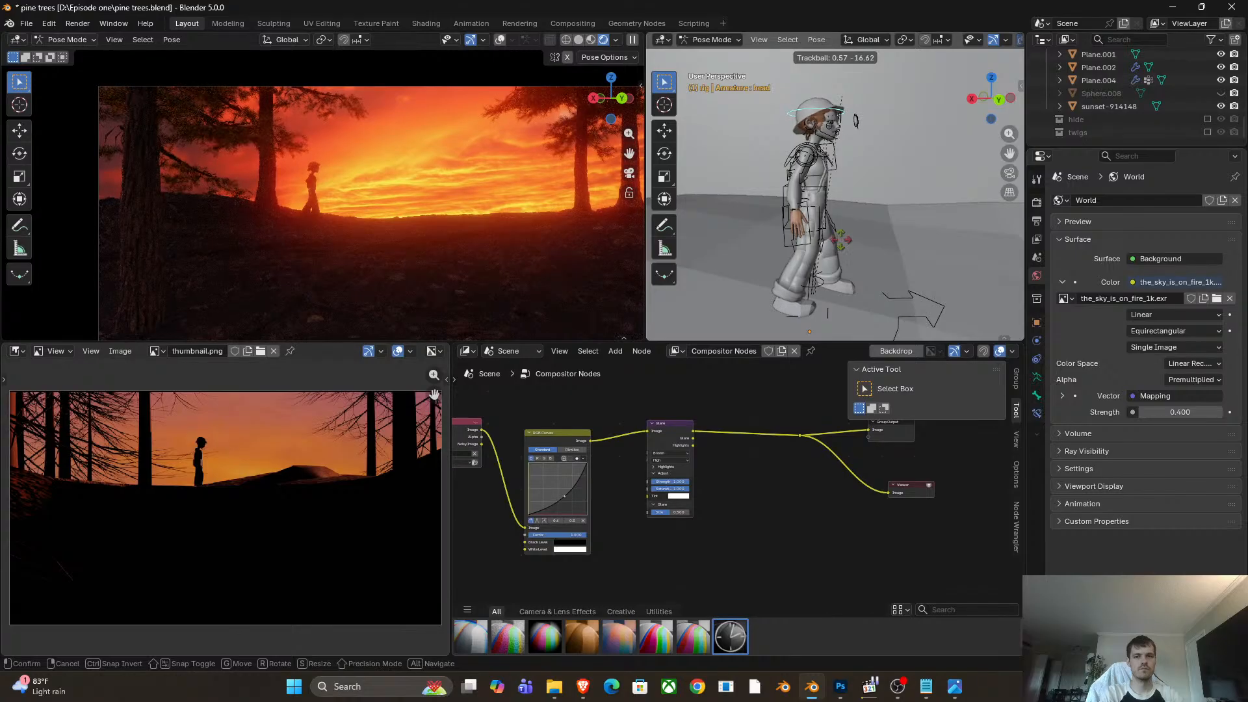
click(852, 243)
key(r)
click(852, 225)
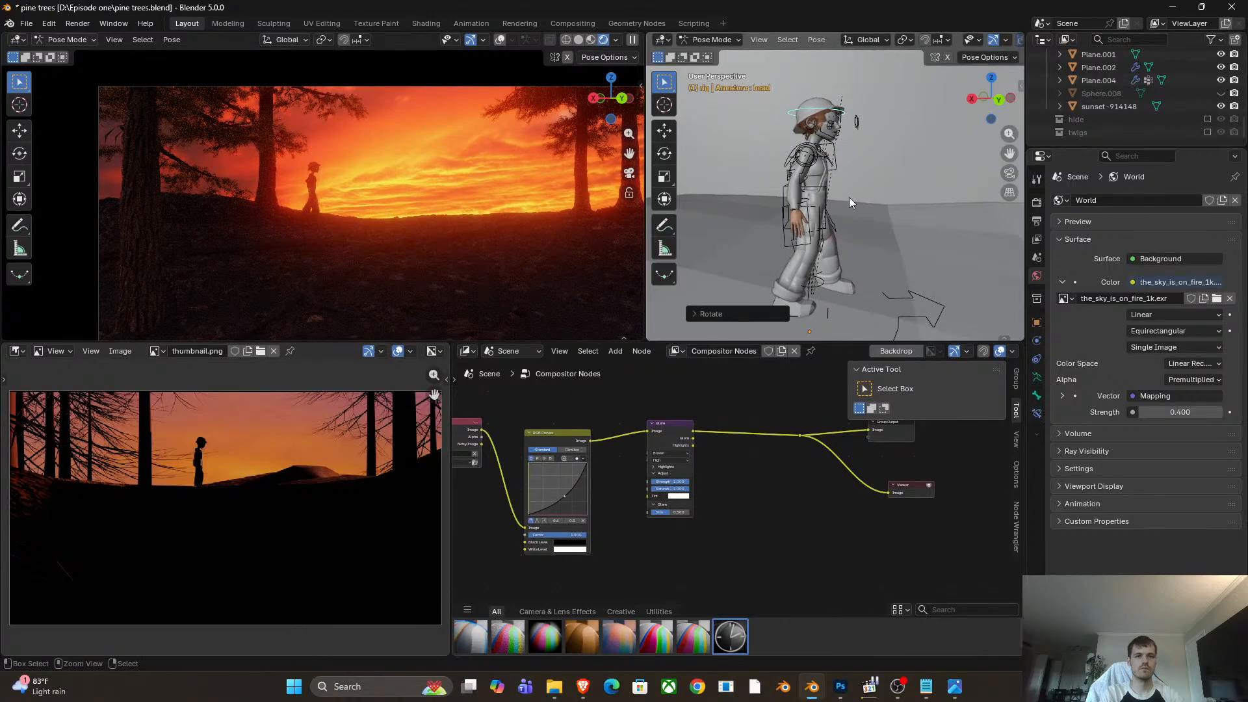
key(ctrl+Tab)
Examine the posed character's silhouette and its place on the hill in the rendered camera view against the reference thumbnail.
scroll(311, 162, up, 9)
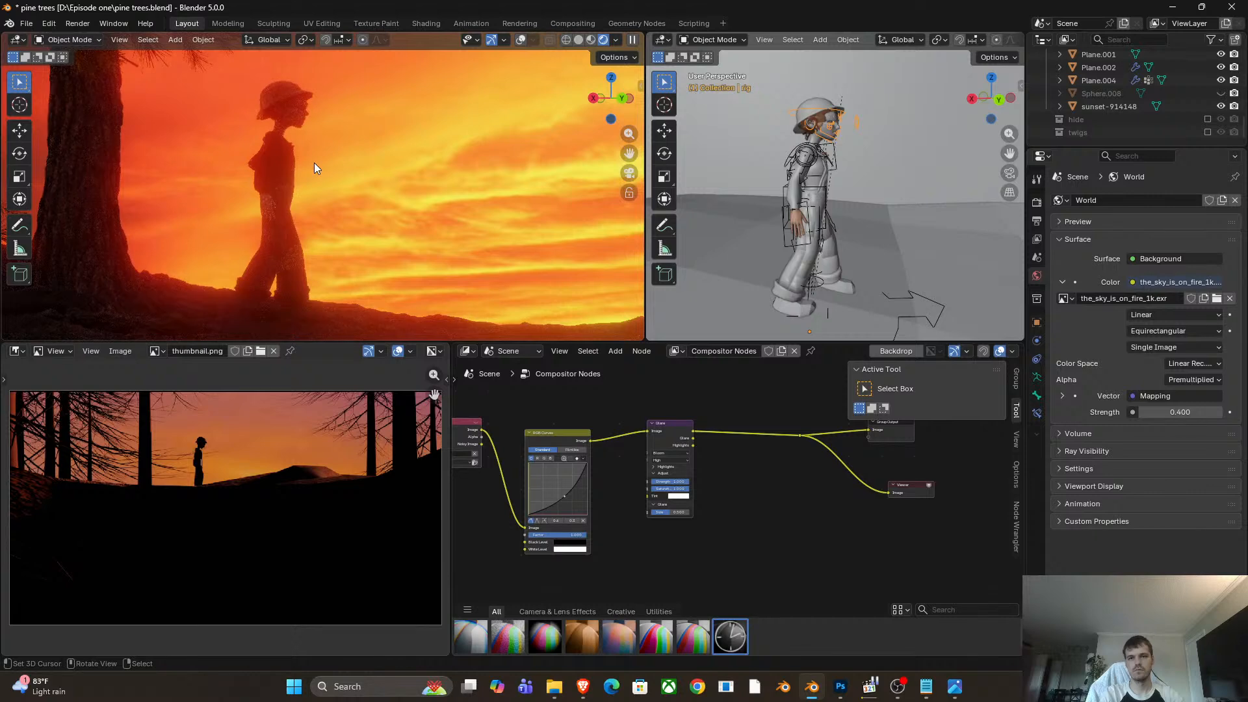
scroll(314, 163, down, 9)
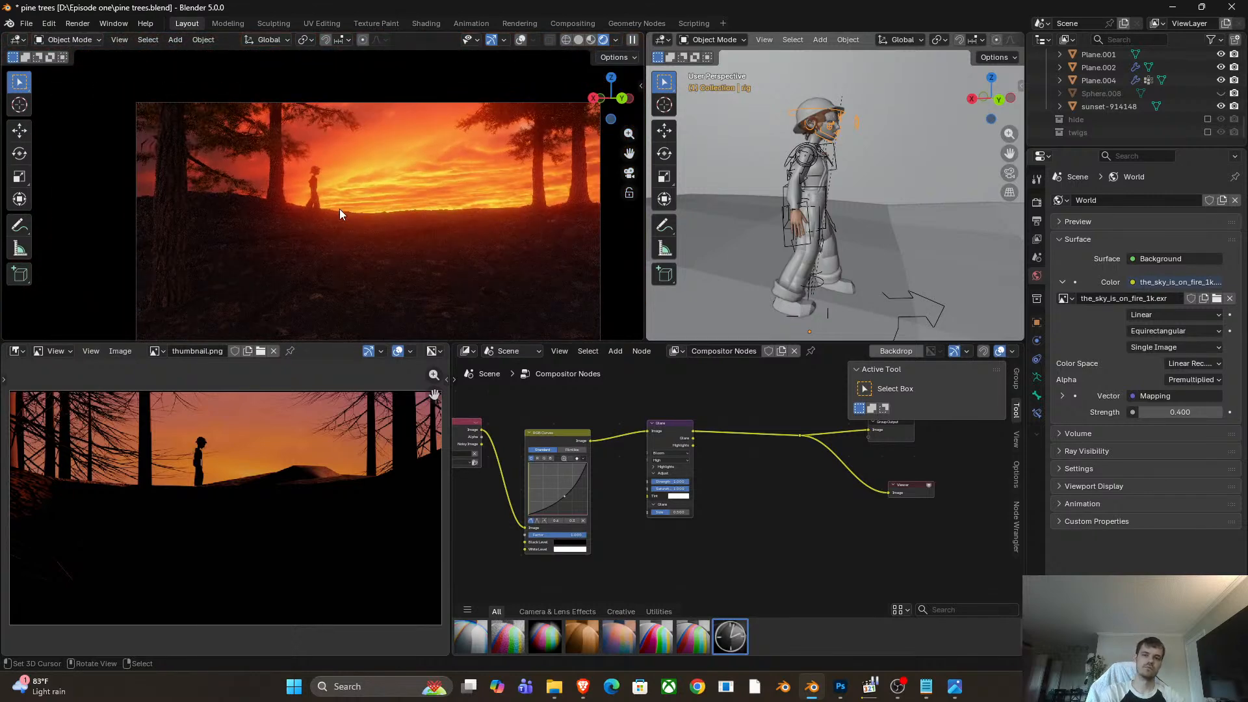
scroll(404, 221, down, 2)
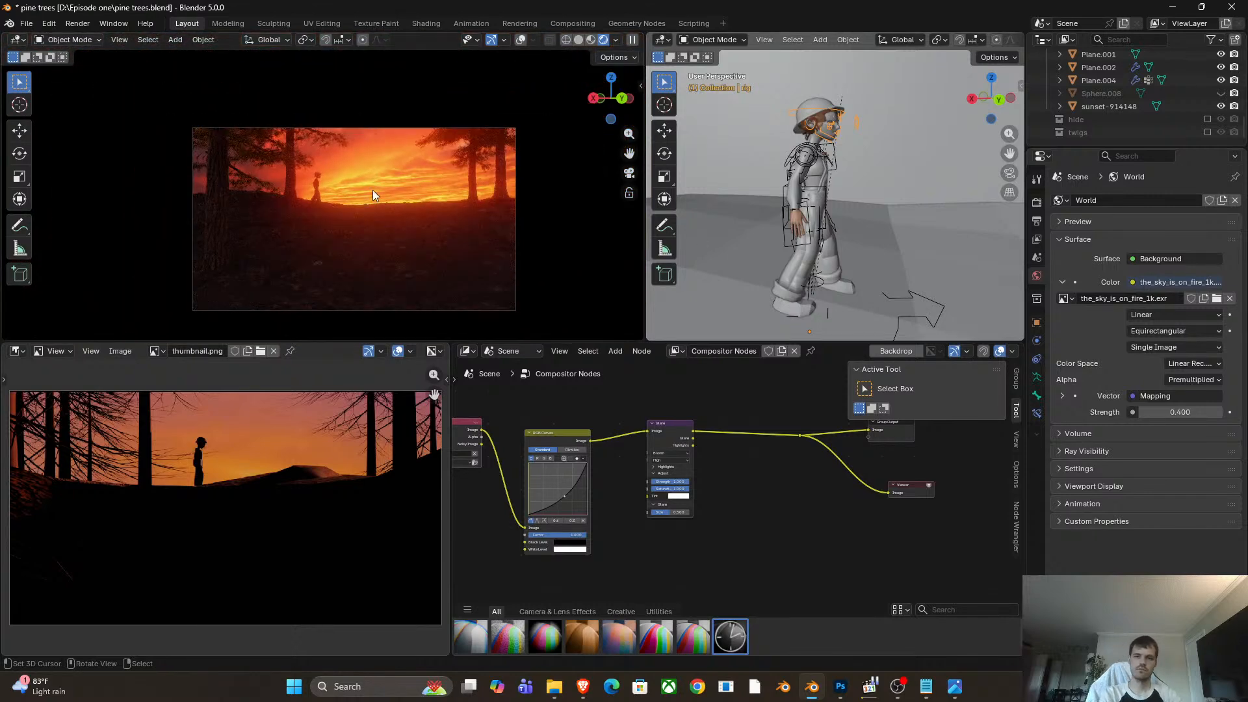
scroll(319, 199, up, 3)
scroll(812, 250, down, 8)
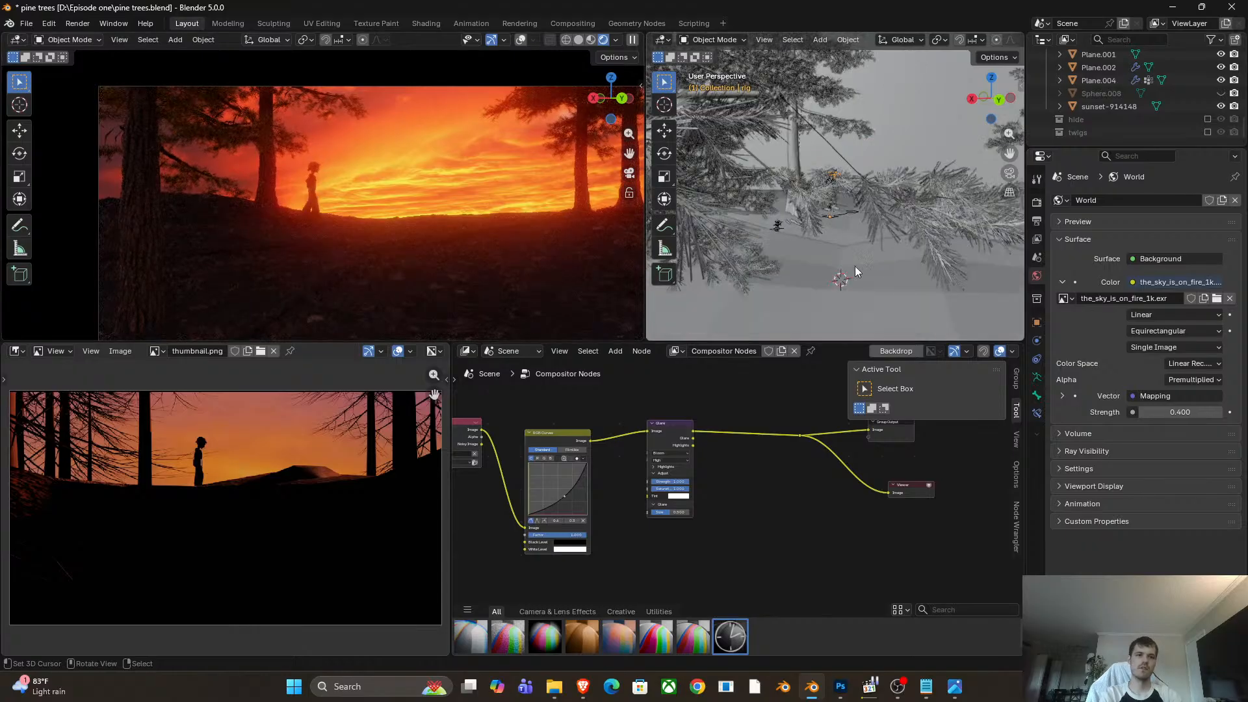
scroll(275, 247, down, 2)
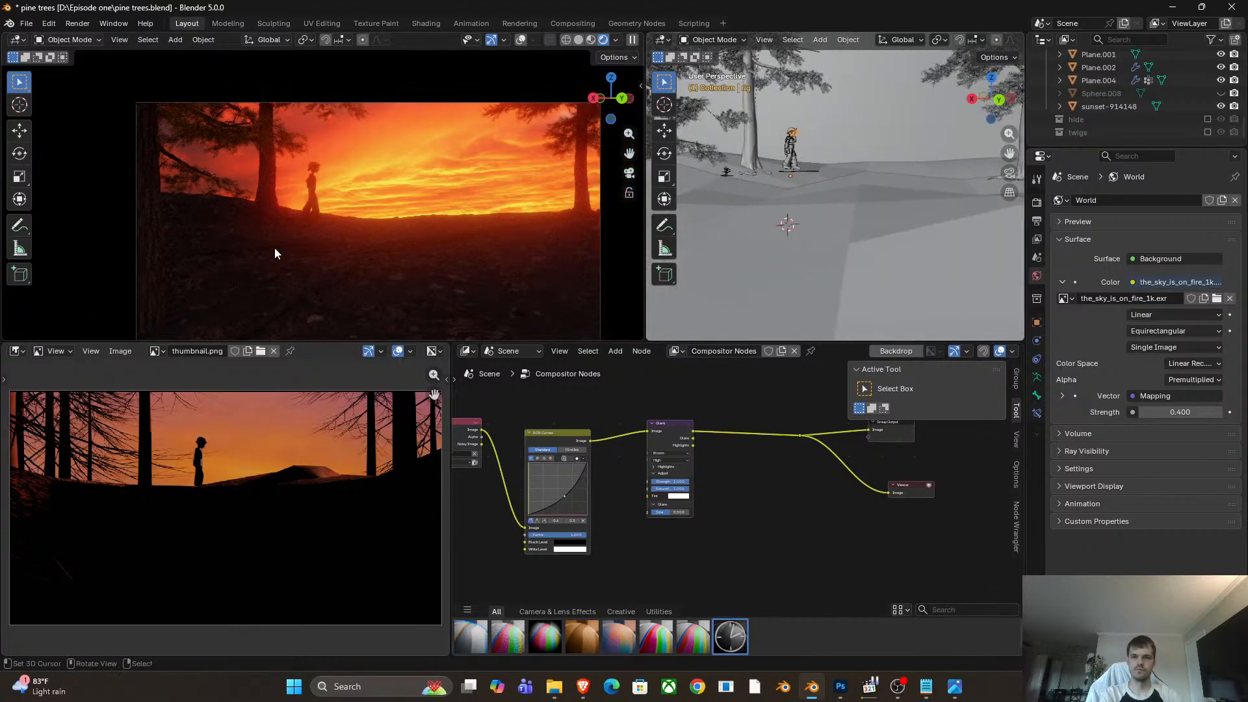
scroll(838, 246, down, 2)
Select the large foreground tree trunk and bring its base into view in the rendered camera view.
middle_drag(837, 244, 770, 189)
click(770, 184)
scroll(204, 281, up, 4)
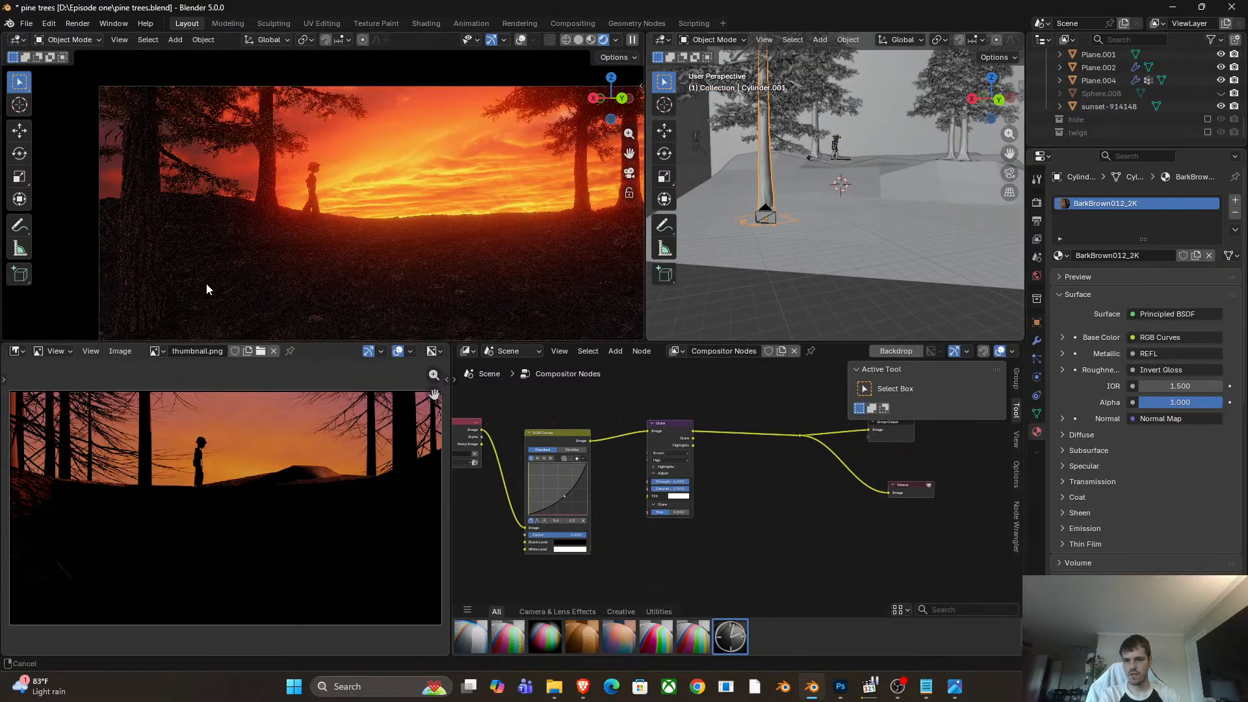
shift+middle_drag(205, 283, 316, 197)
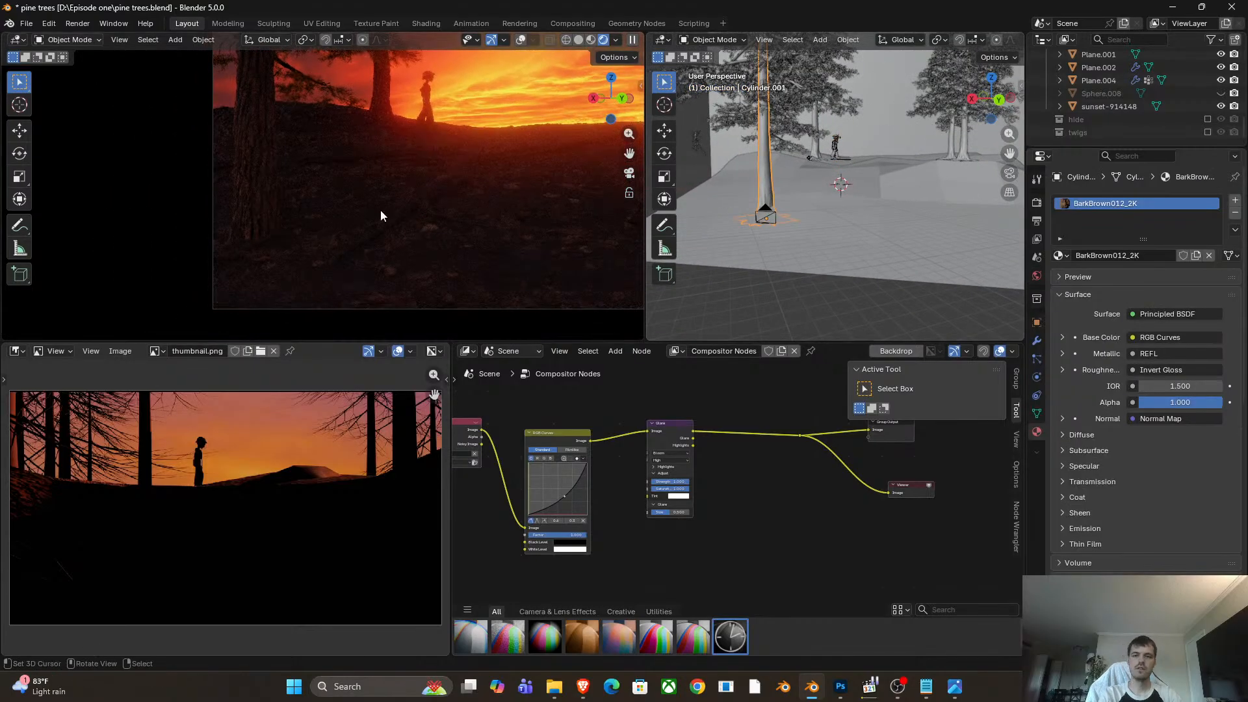
scroll(381, 209, down, 1)
key(g)
key(z)
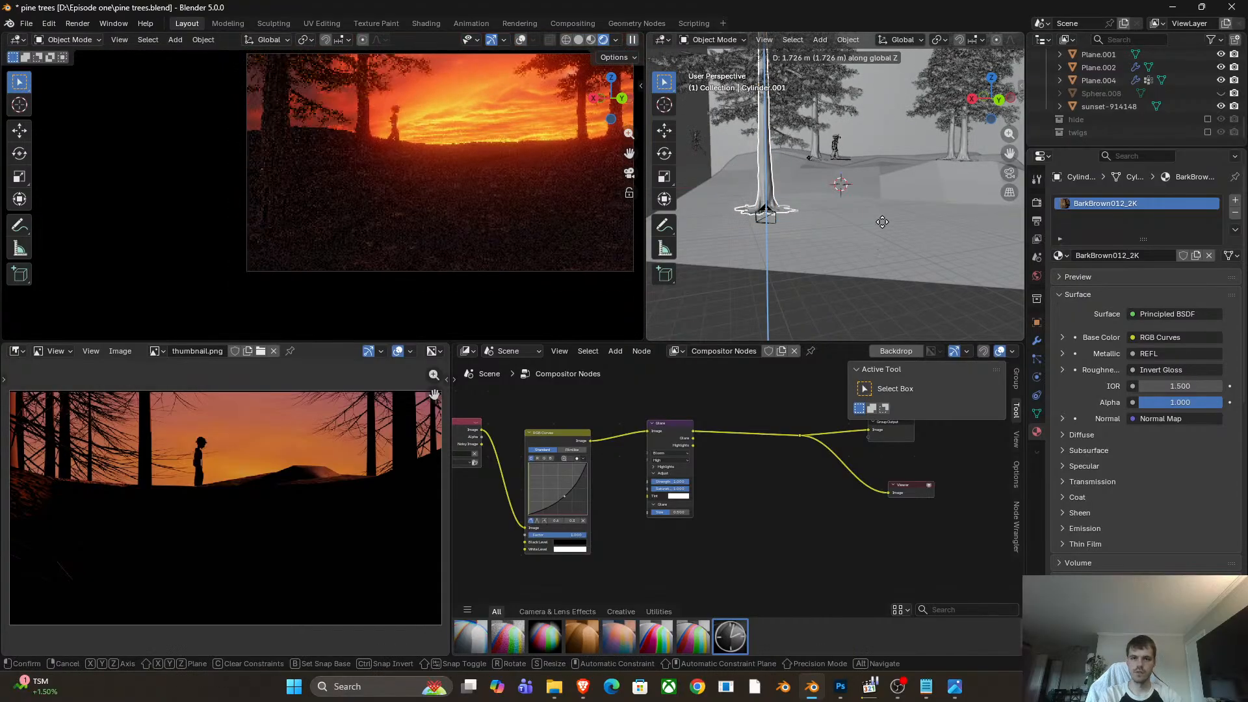
click(883, 221)
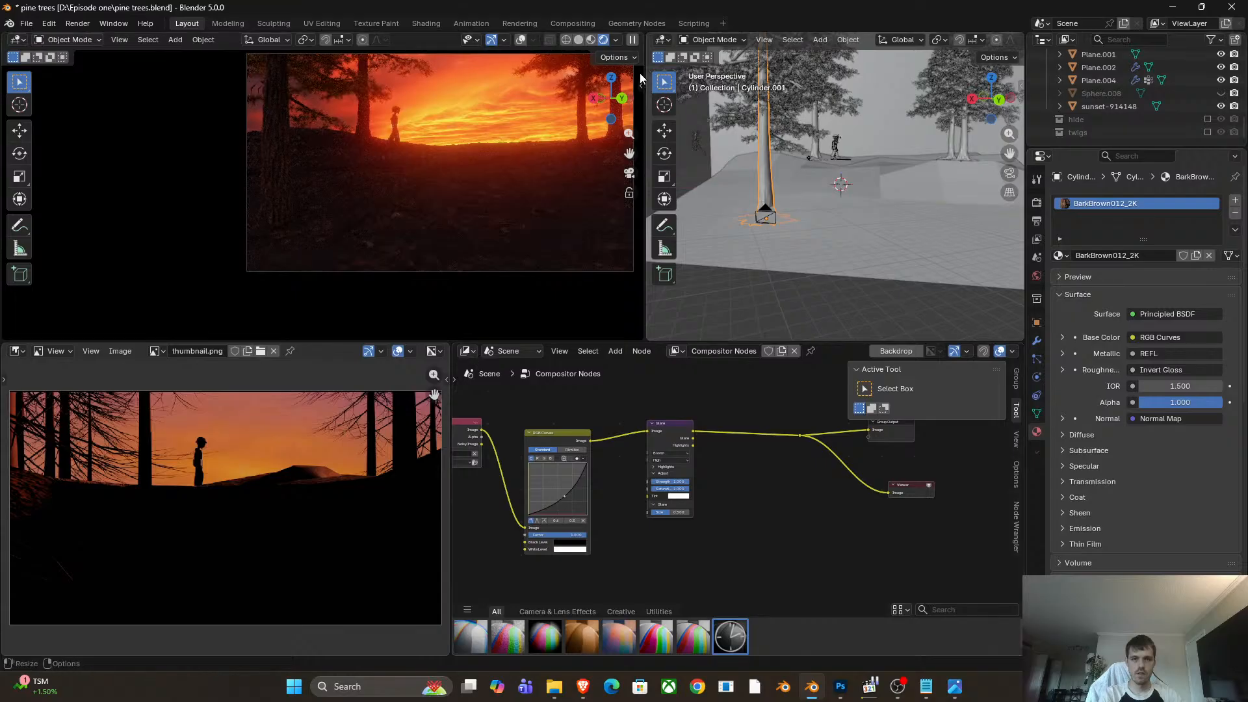
Disable the compositor effects in the rendered camera viewport.
click(618, 40)
click(563, 236)
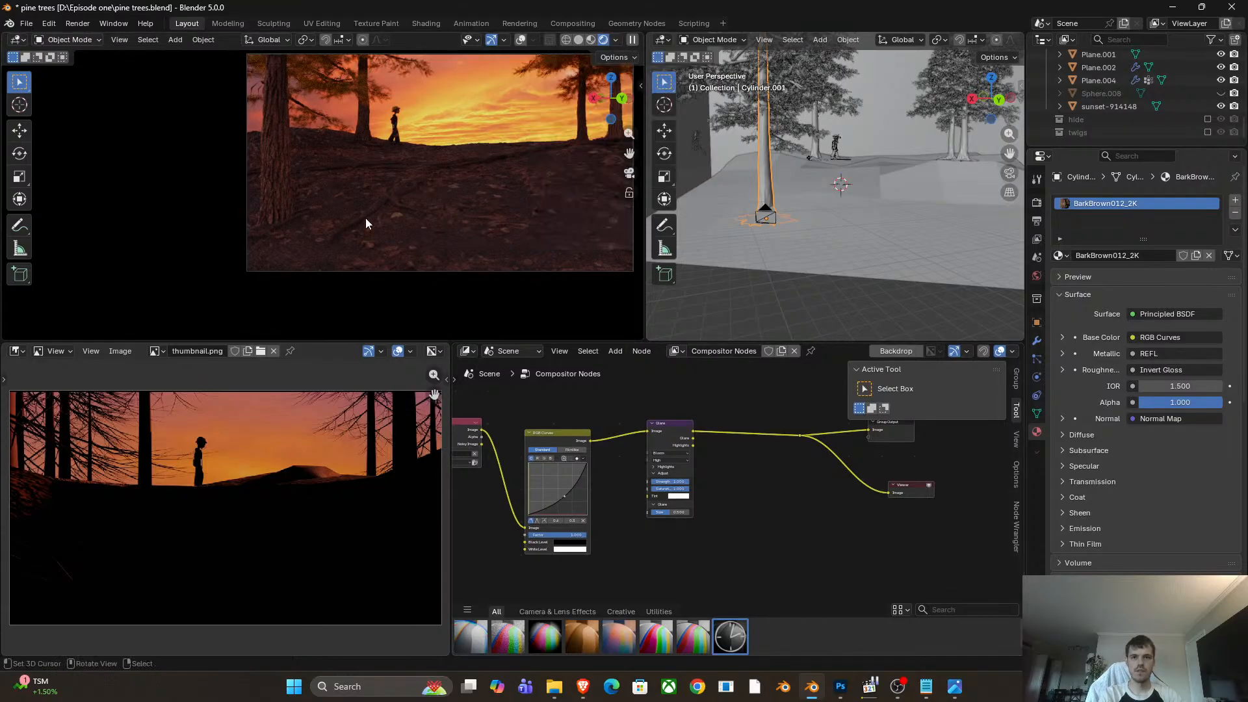
key(g)
key(z)
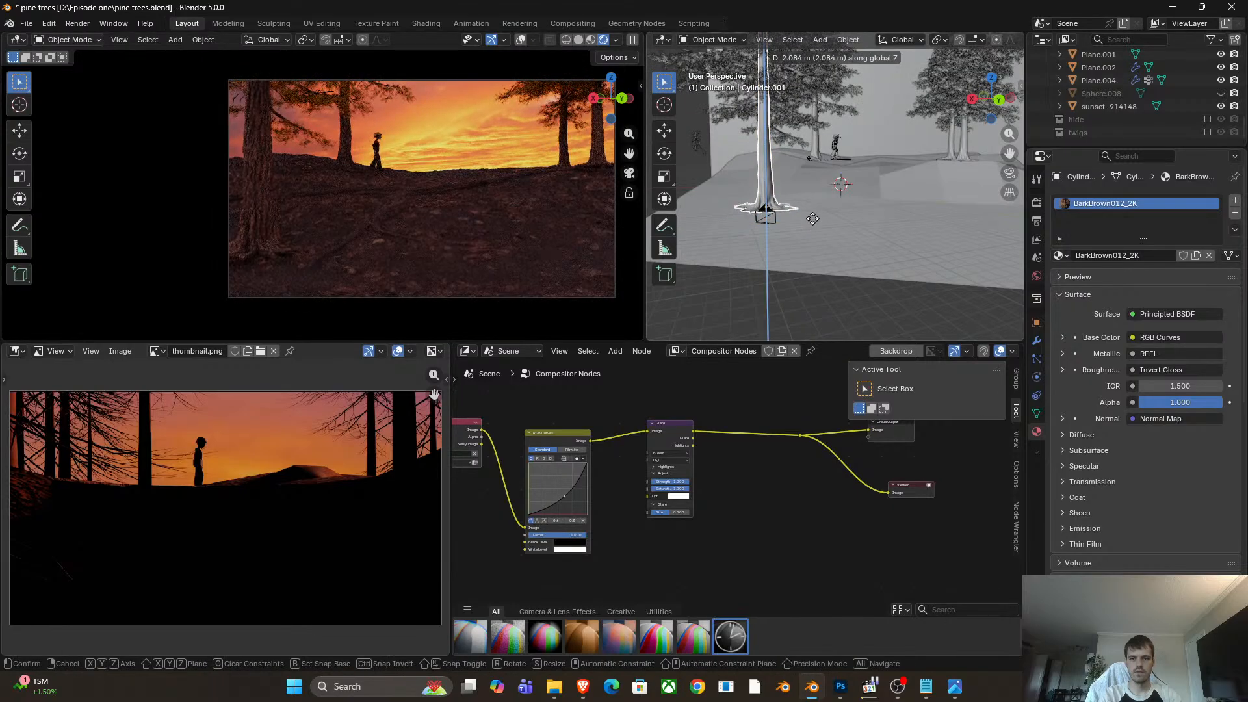
click(812, 218)
Raise the foreground tree about 2.6 m along the Z axis so that its roots sit above the ground.
mouse_move(813, 218)
middle_down()
mouse_move(719, 228)
mouse_move(824, 223)
middle_up()
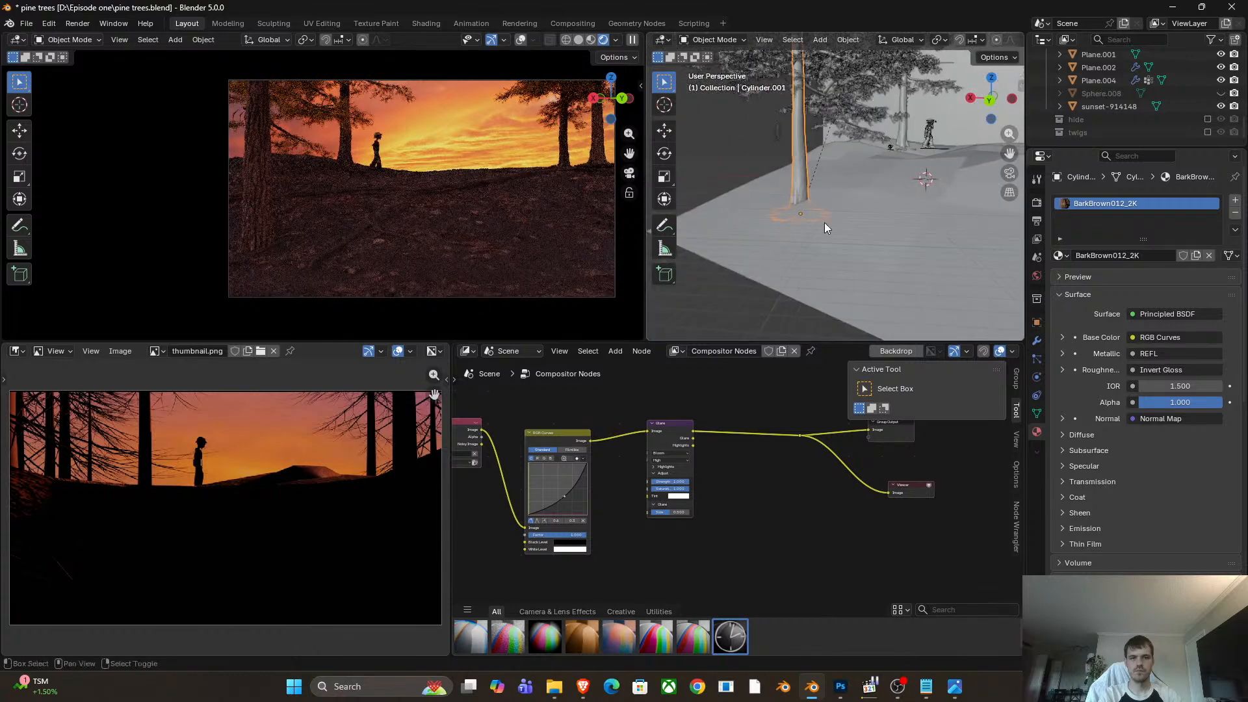
key(g)
key(z)
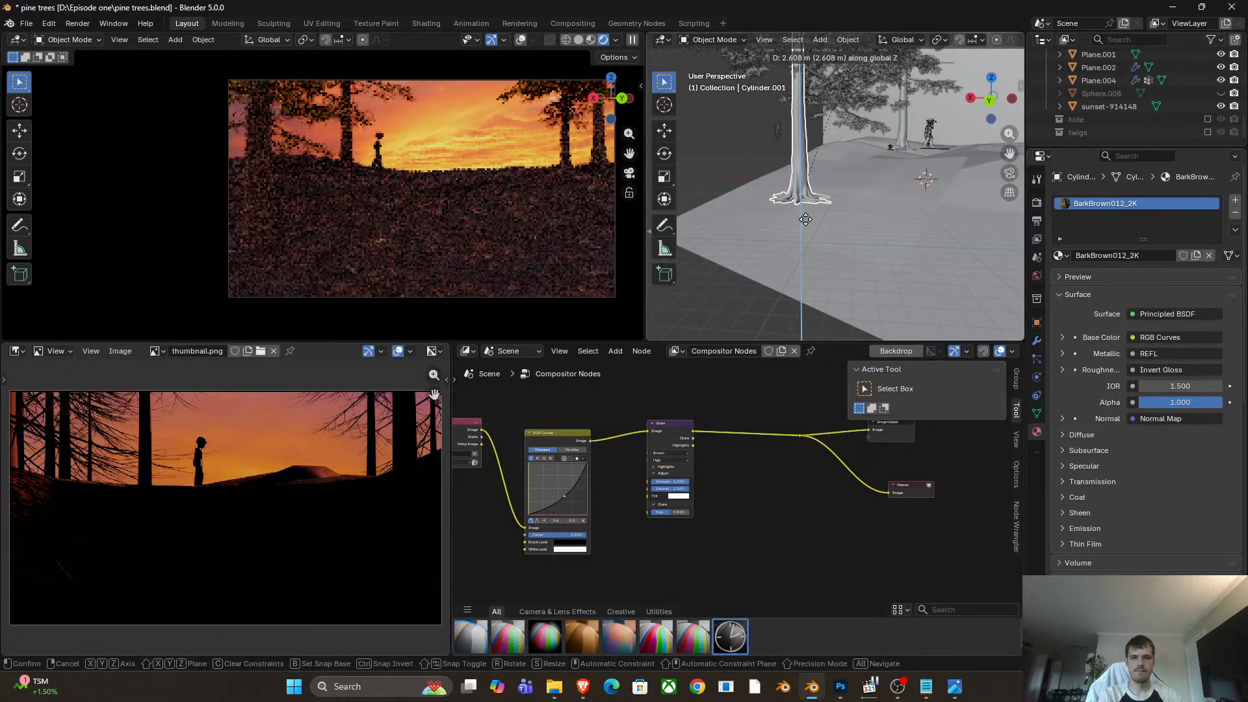
click(805, 221)
Make the foreground tree's shared mesh data single-user and enter Edit Mode on it.
scroll(803, 221, up, 3)
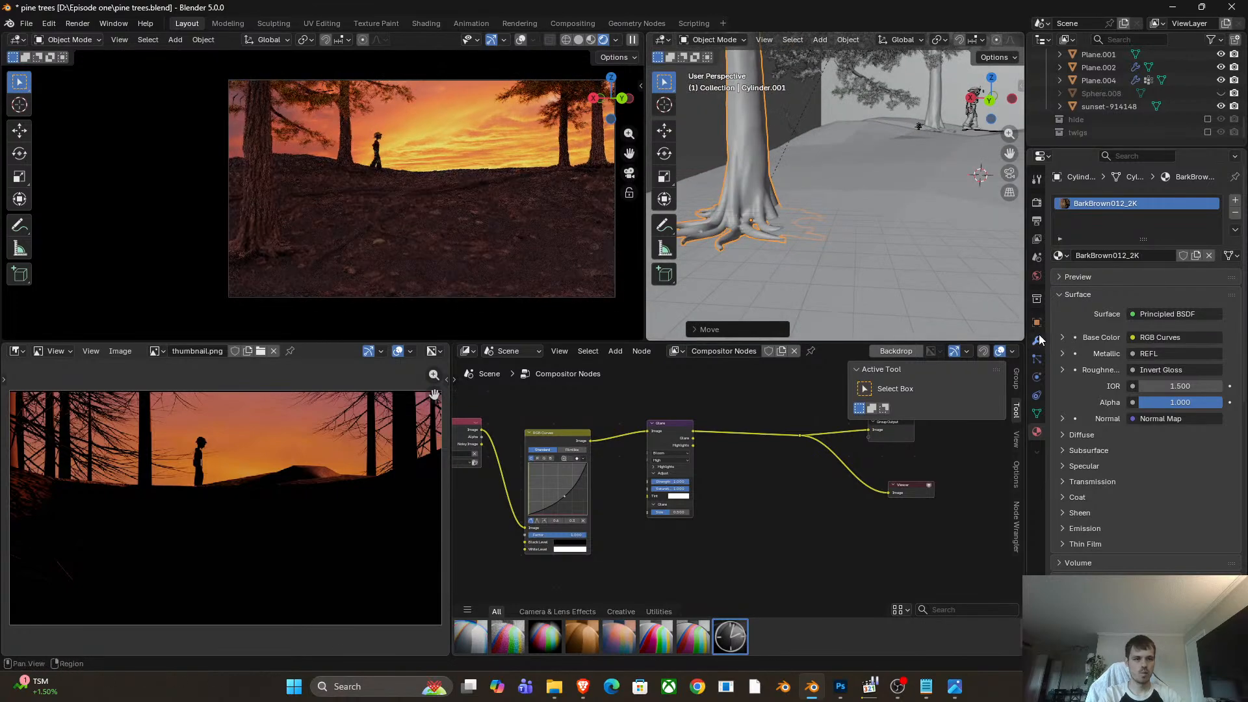
click(1037, 413)
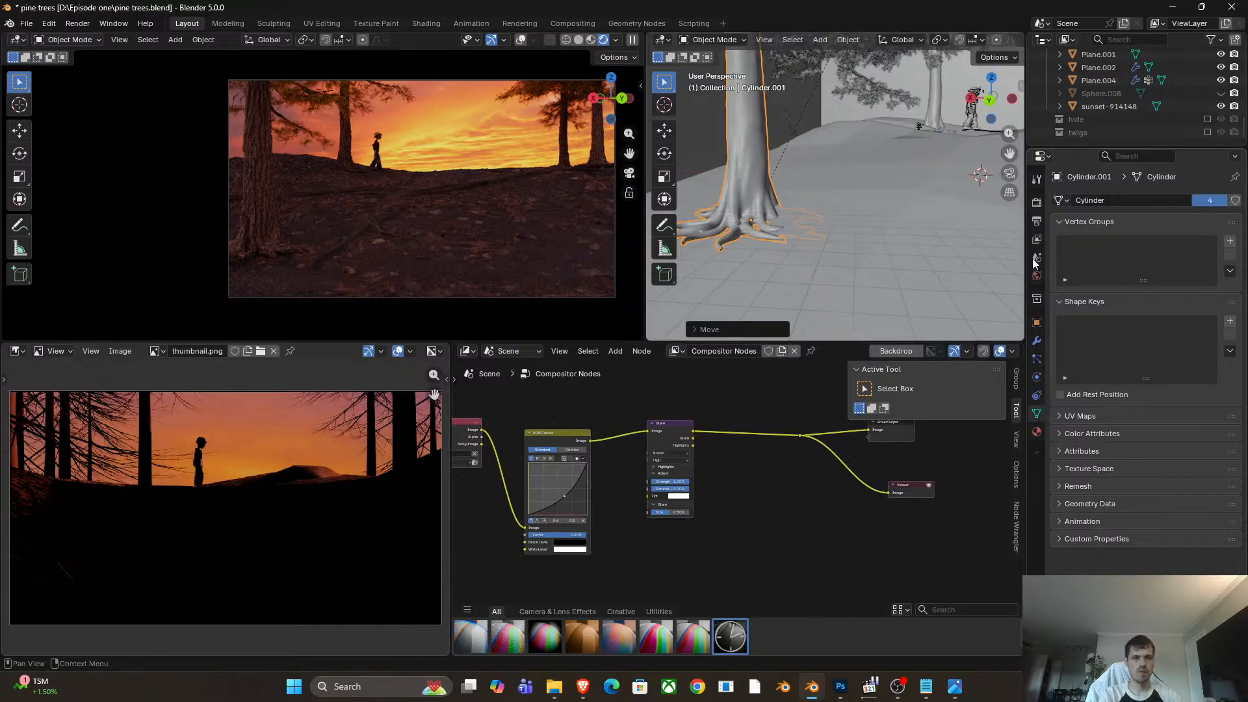
click(1203, 201)
key(Tab)
Lower one of the tree's exposed roots about 0.8 m along Z with smooth proportional editing.
scroll(706, 227, up, 1)
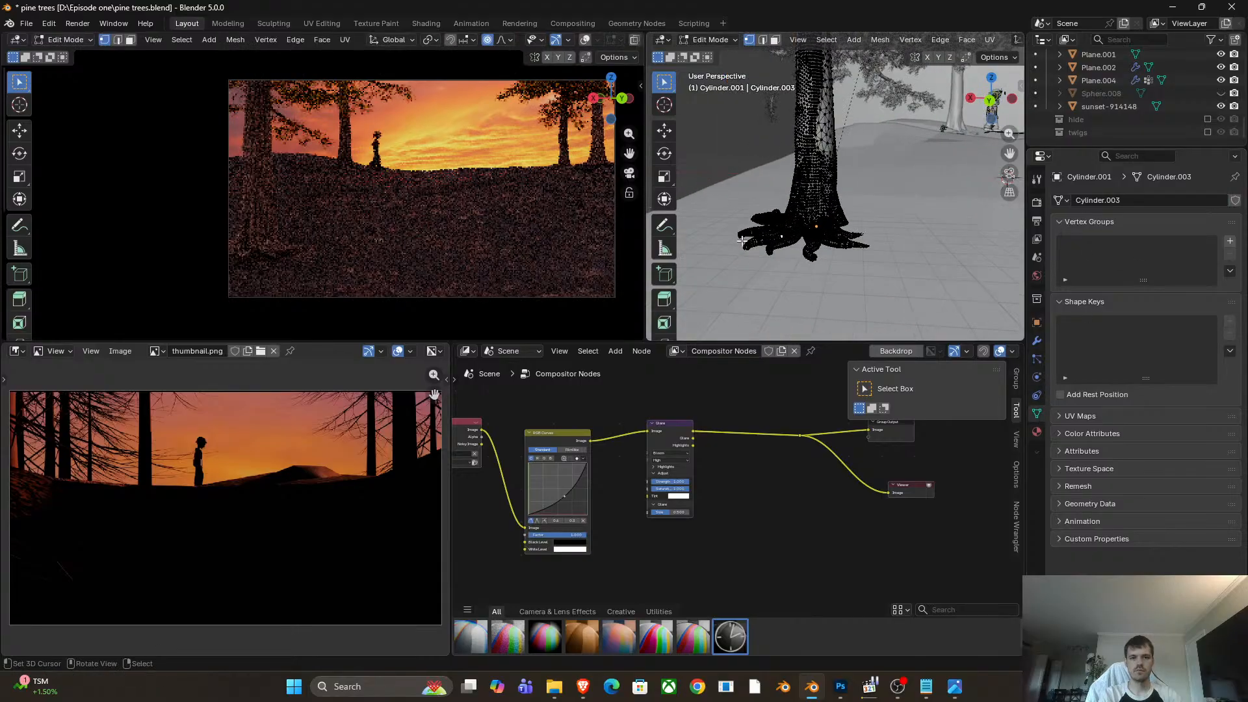
key(g)
key(z)
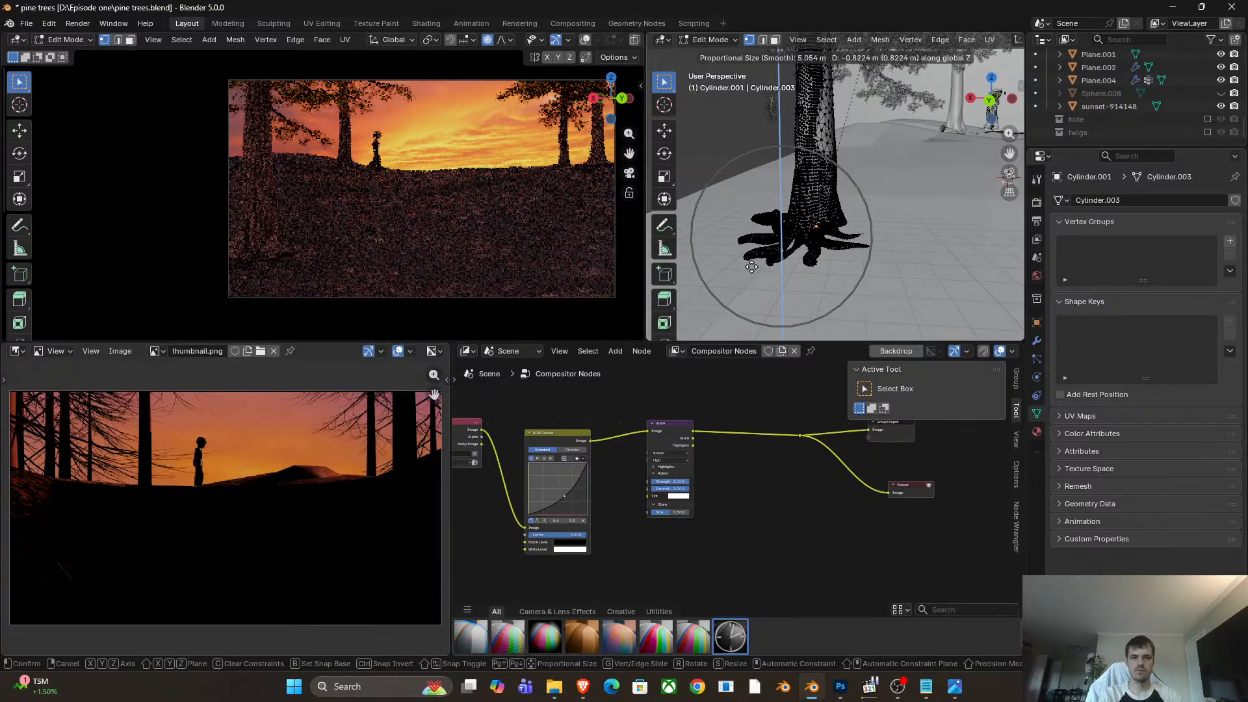
click(752, 267)
Raise the root on the uphill side of the trunk about 1.8 m along Z with smooth proportional editing.
middle_drag(859, 219, 798, 225)
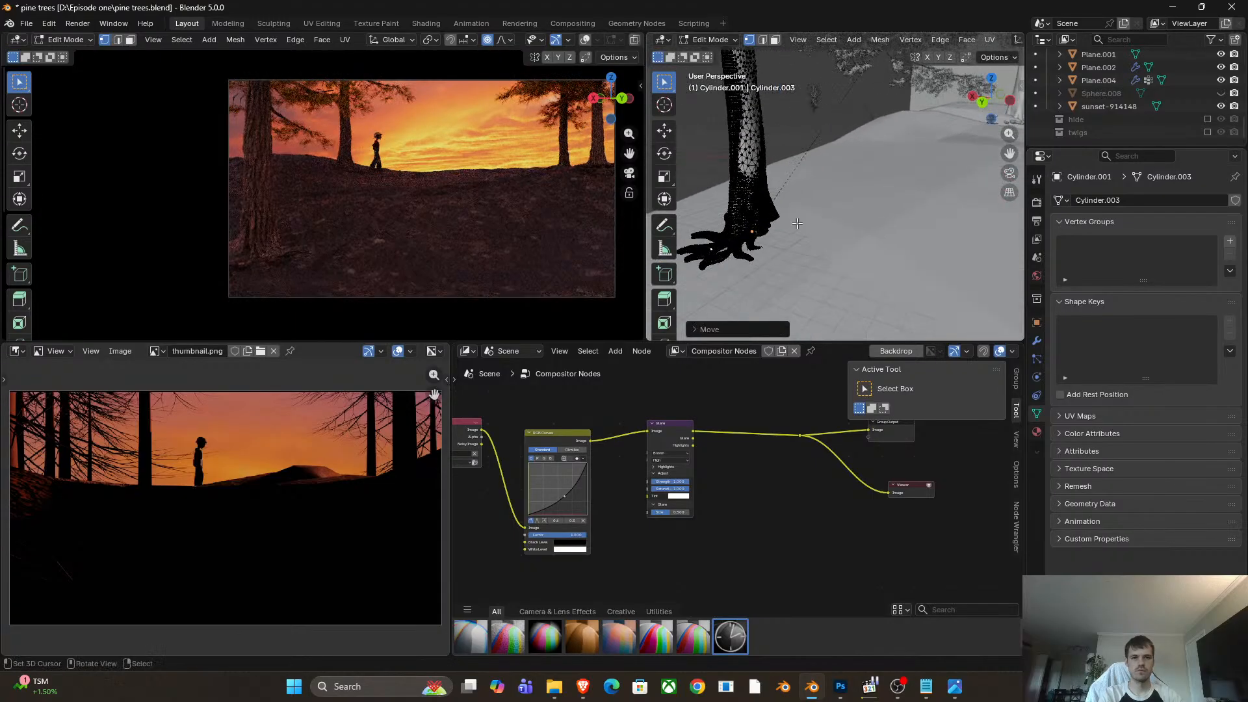
key(g)
key(z)
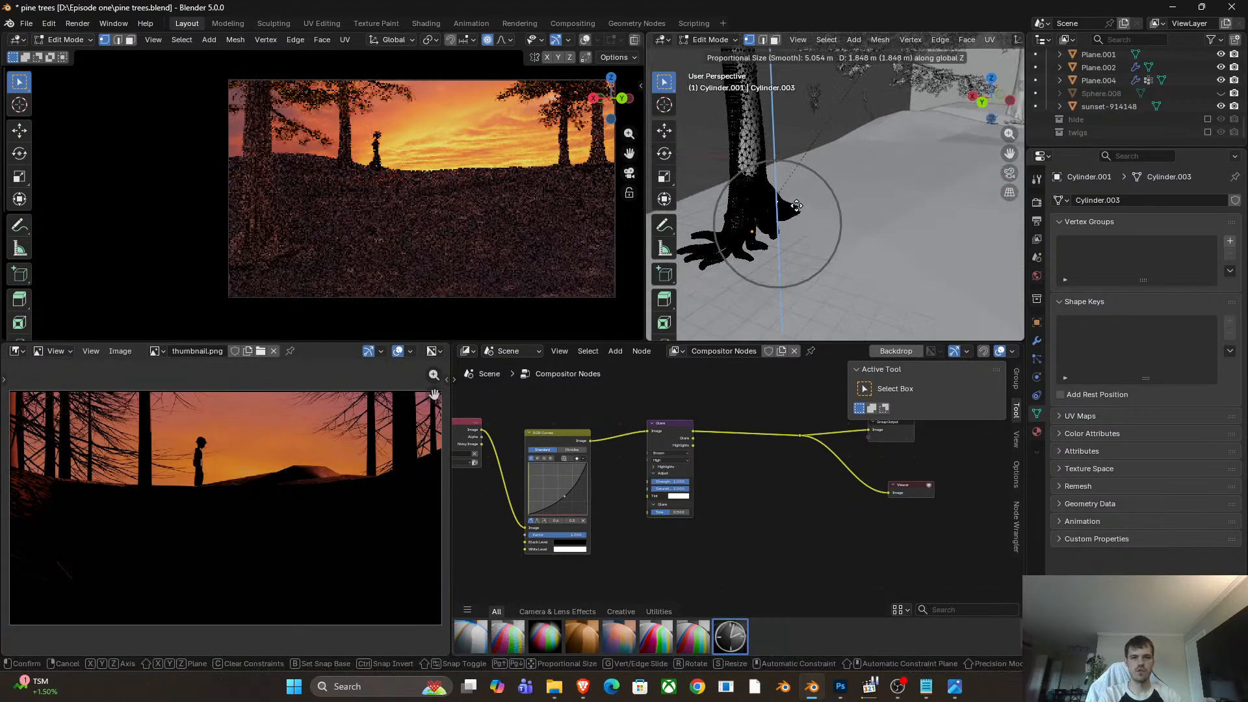
click(796, 208)
Shift another root at the foreground tree's base along Z with smooth proportional editing and return to Object Mode.
middle_drag(772, 260, 791, 260)
right_click(764, 259)
key(g)
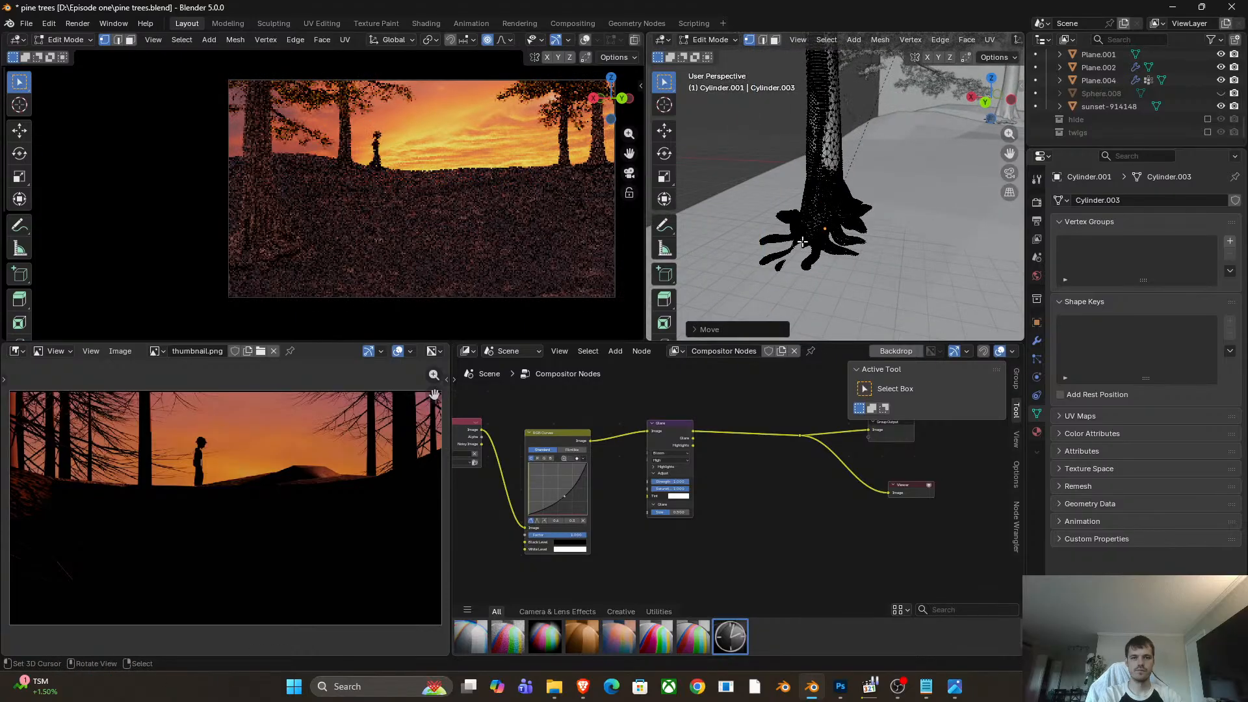
key(z)
click(800, 239)
key(Tab)
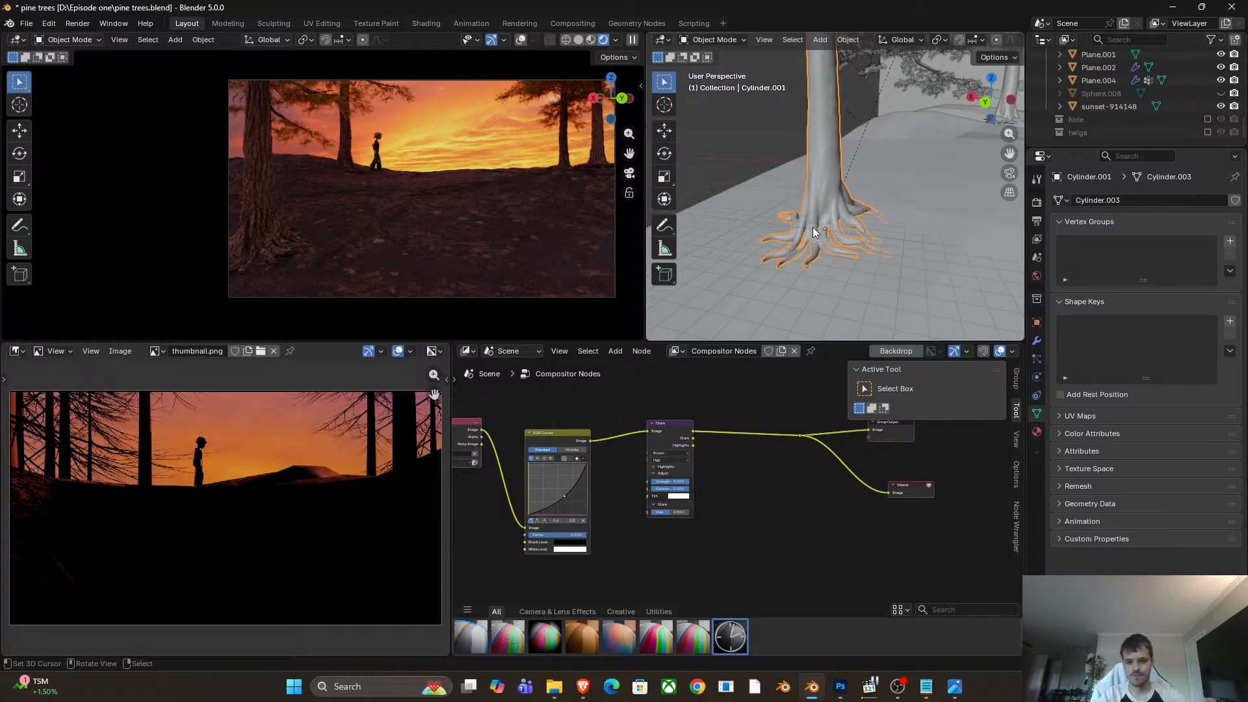
mouse_move(848, 207)
middle_down()
mouse_move(833, 217)
mouse_move(883, 196)
mouse_move(871, 221)
mouse_move(853, 219)
middle_up()
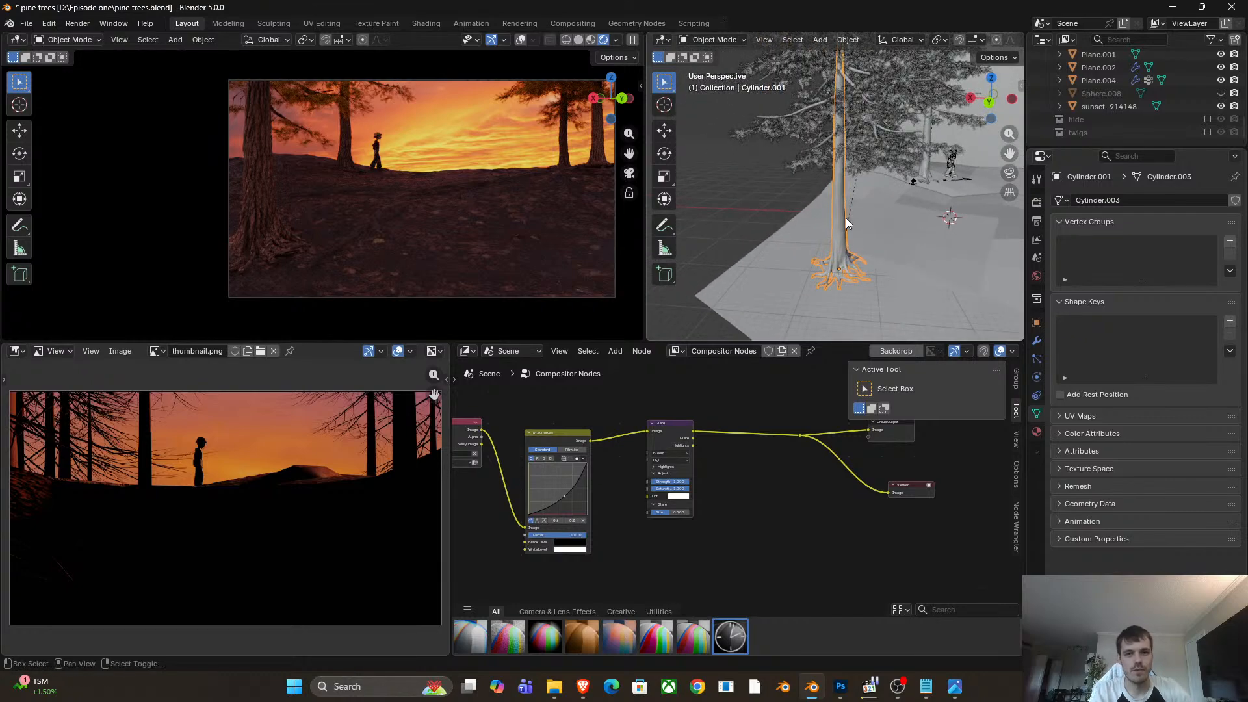
scroll(350, 220, down, 2)
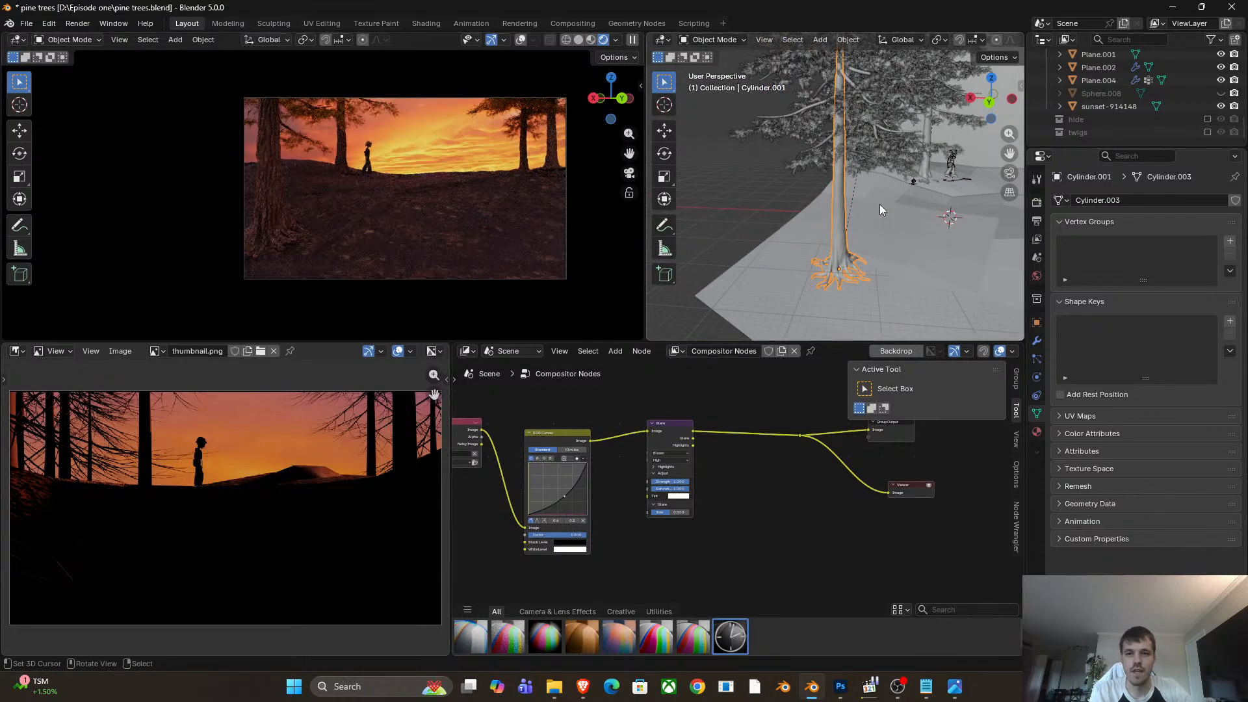
shift+middle_drag(894, 217, 775, 197)
key(shift+a)
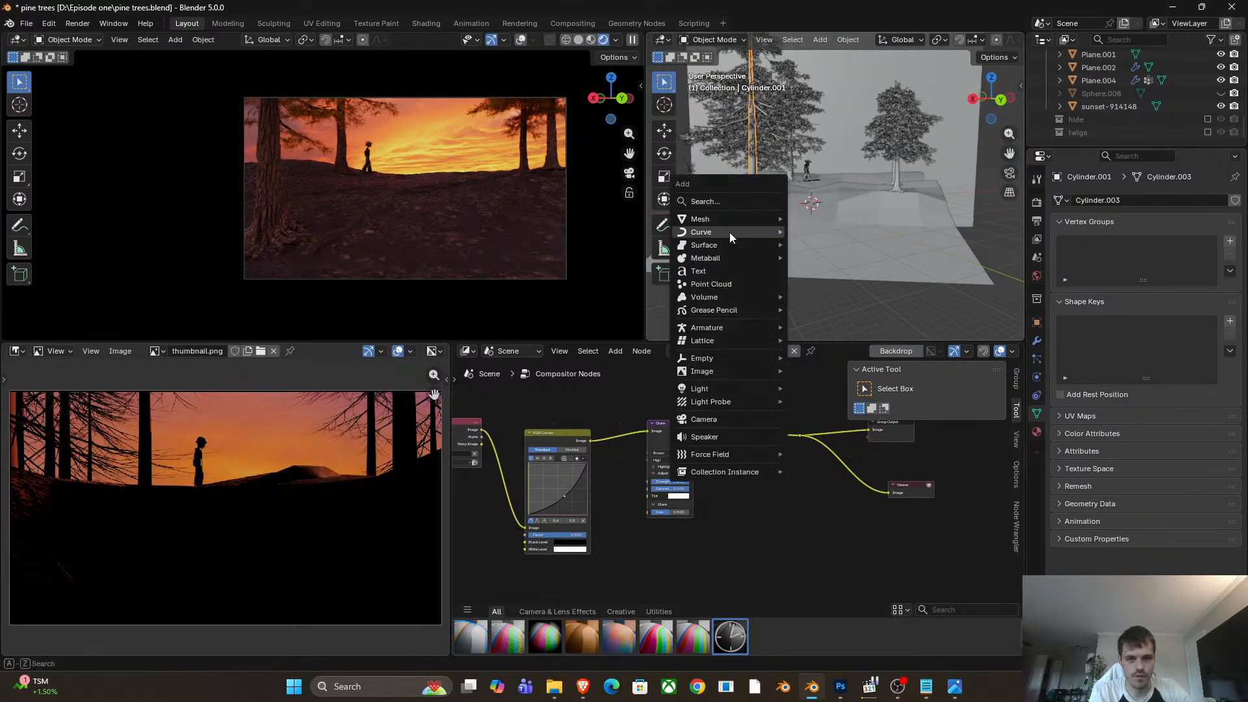
mouse_move(729, 232)
click(26, 24)
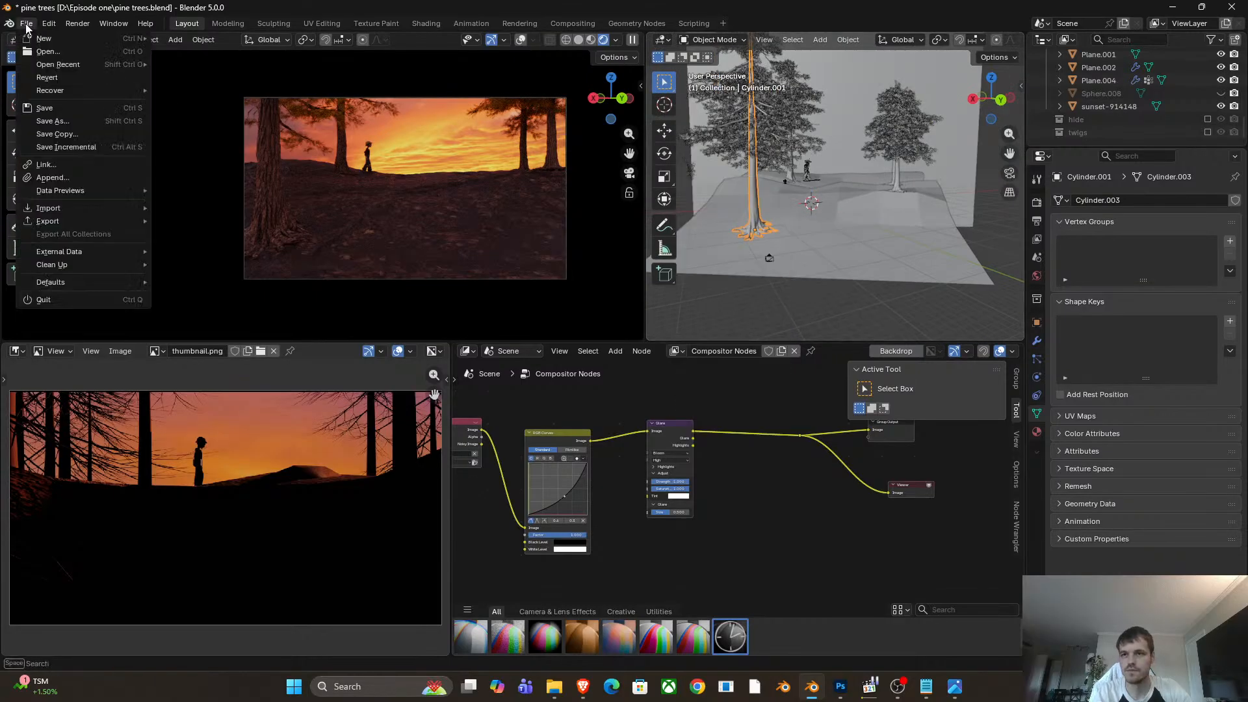
click(87, 174)
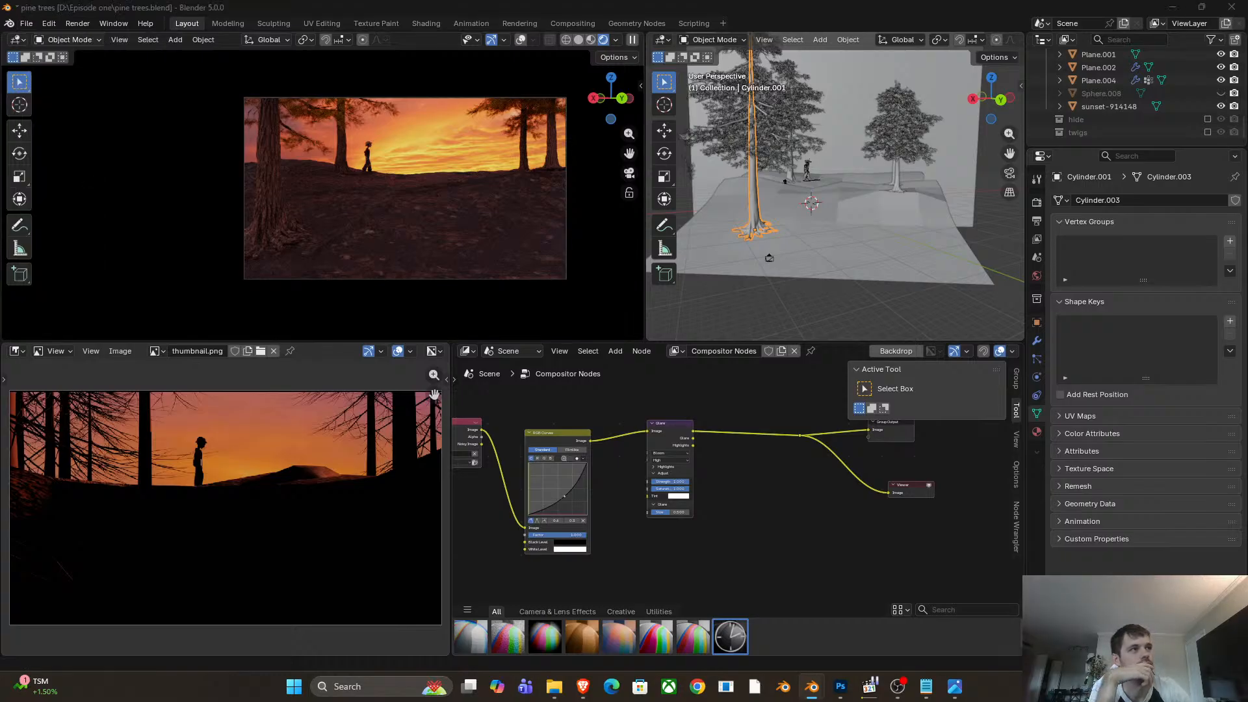
Search the installed add-ons in the Preferences for "sap" and clear the search.
click(48, 24)
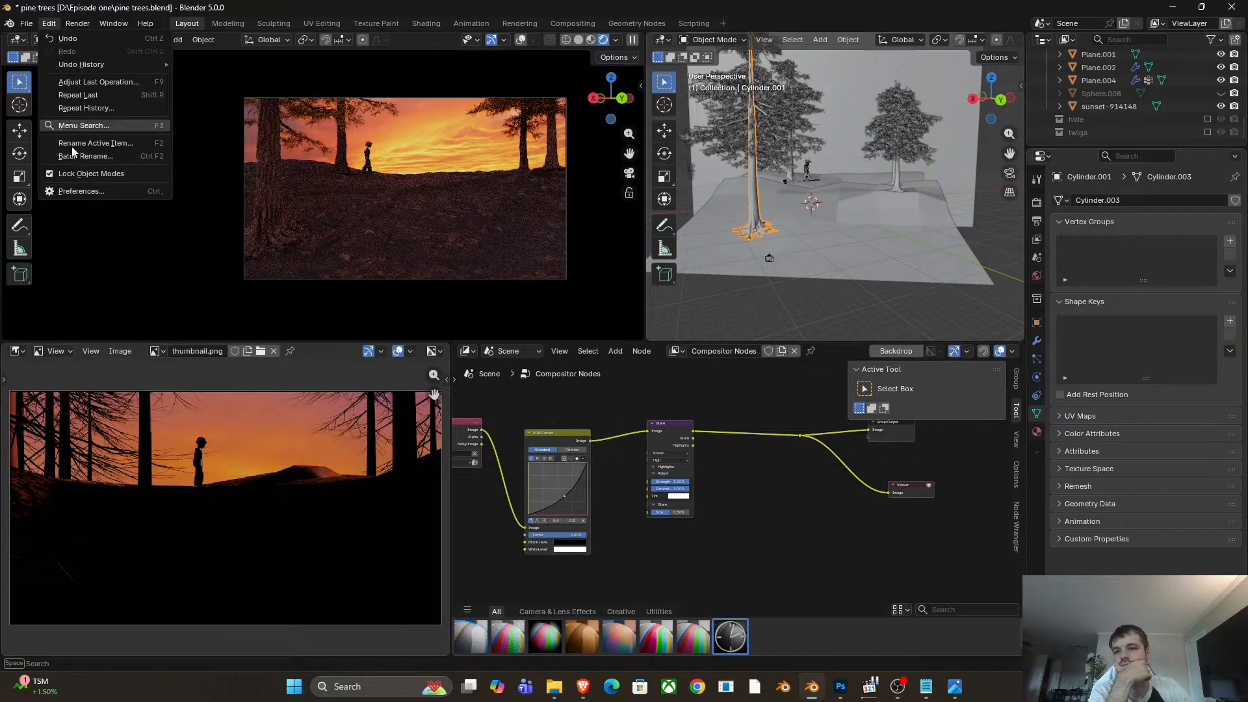
click(94, 190)
drag(348, 299, 381, 120)
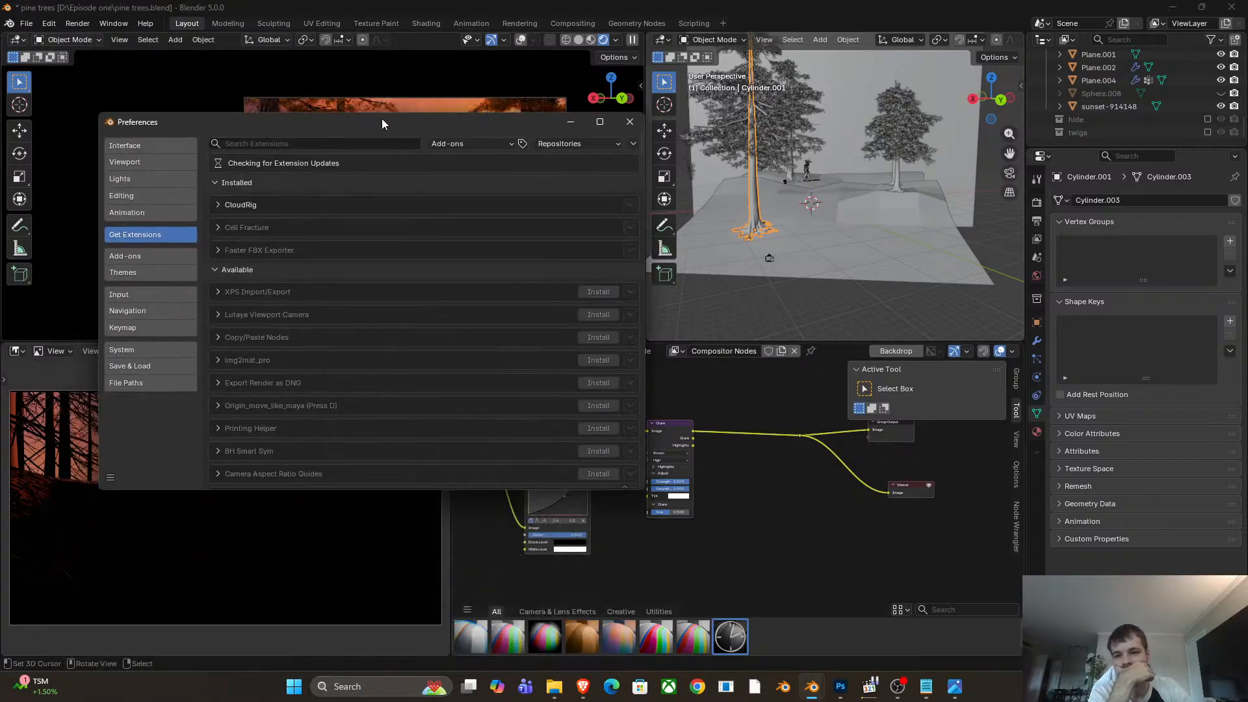
click(164, 254)
click(294, 142)
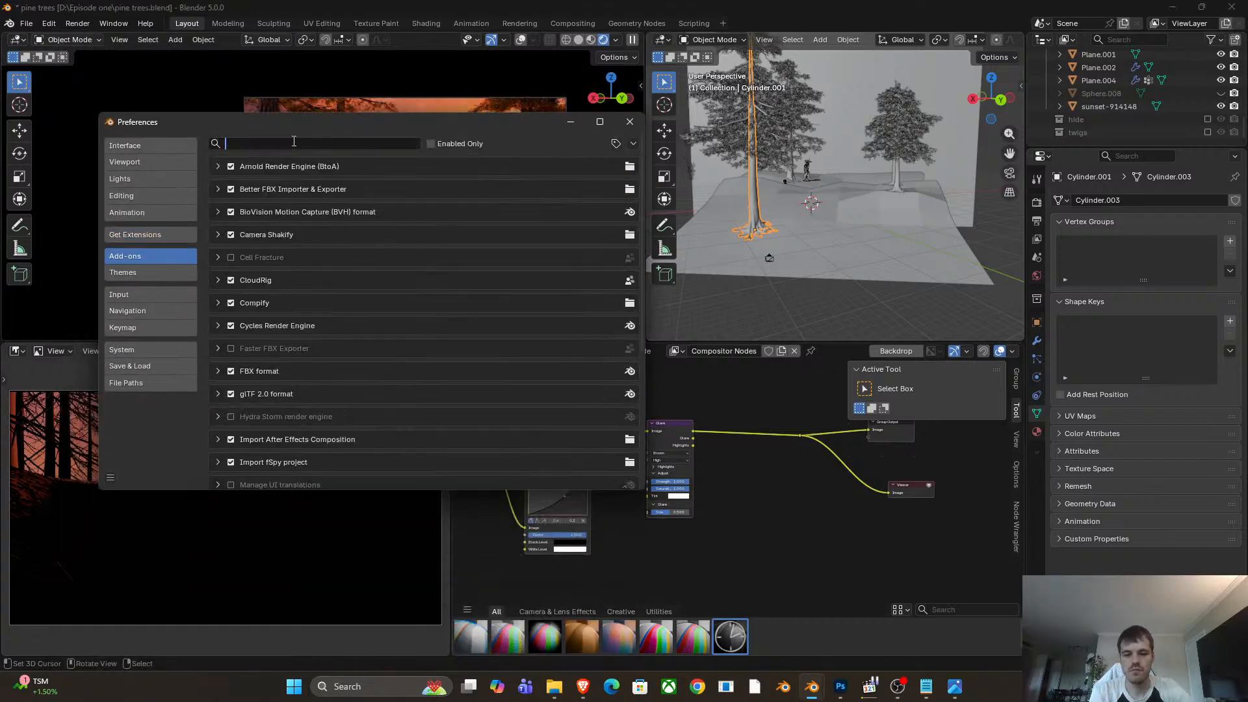
text(sap)
key(BackSpace)
key(BackSpace)
key(BackSpace)
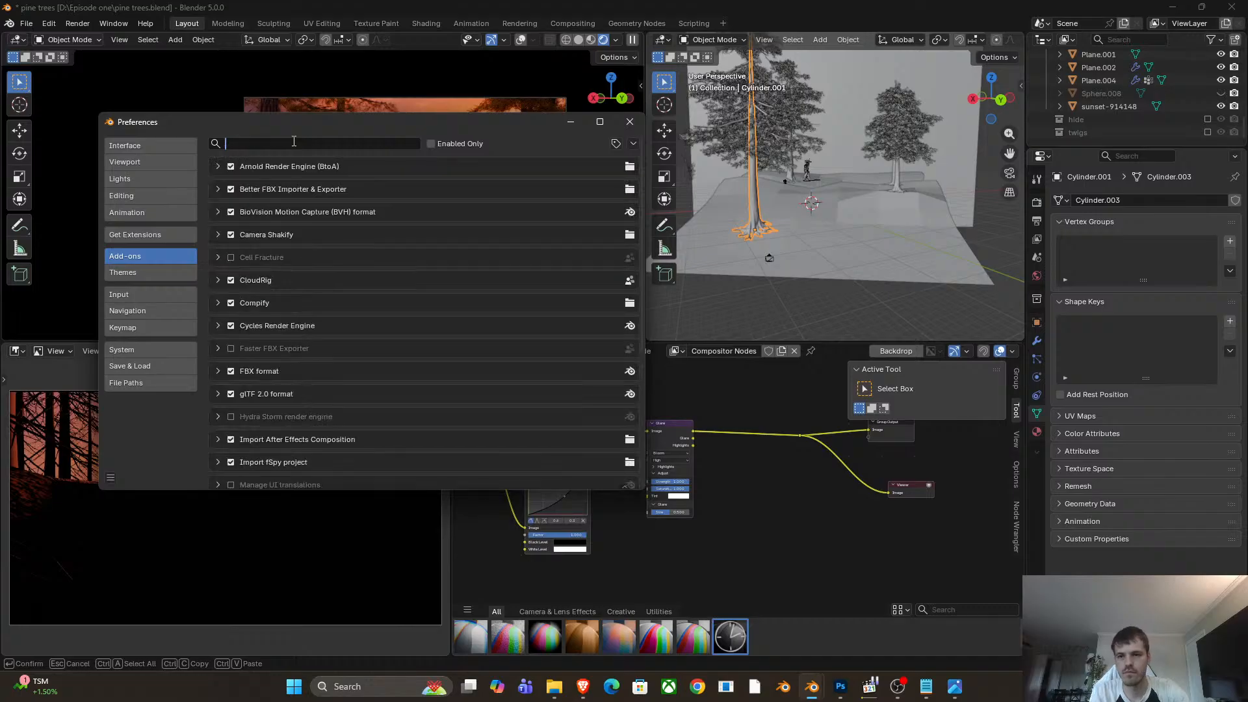
Search the available extensions for "sap", install Sapling Tree Gen and close the Preferences.
click(151, 235)
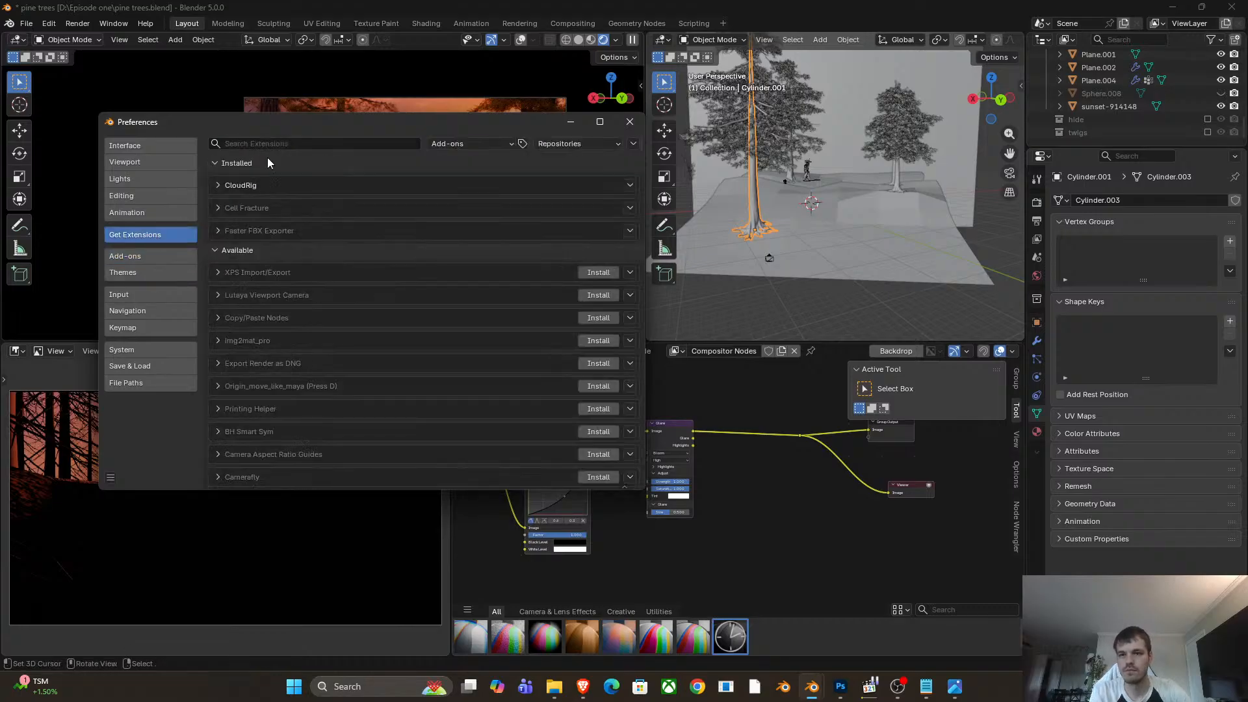
click(268, 144)
text(sap)
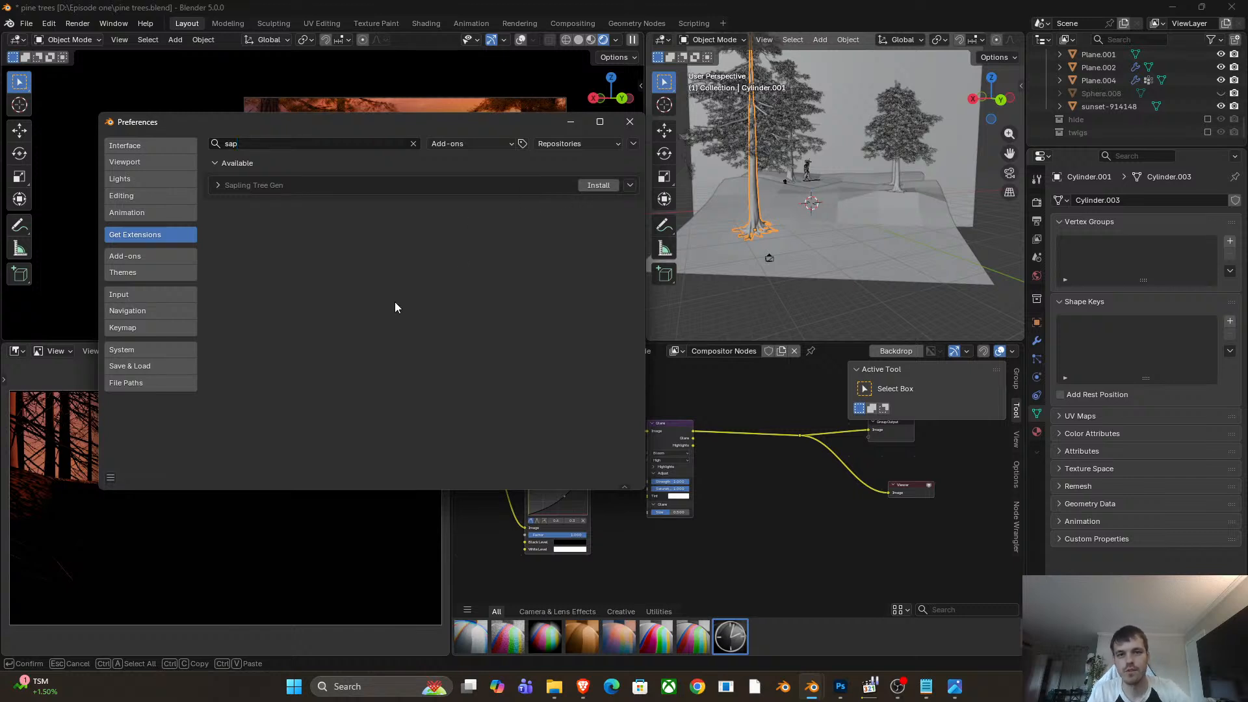
click(219, 189)
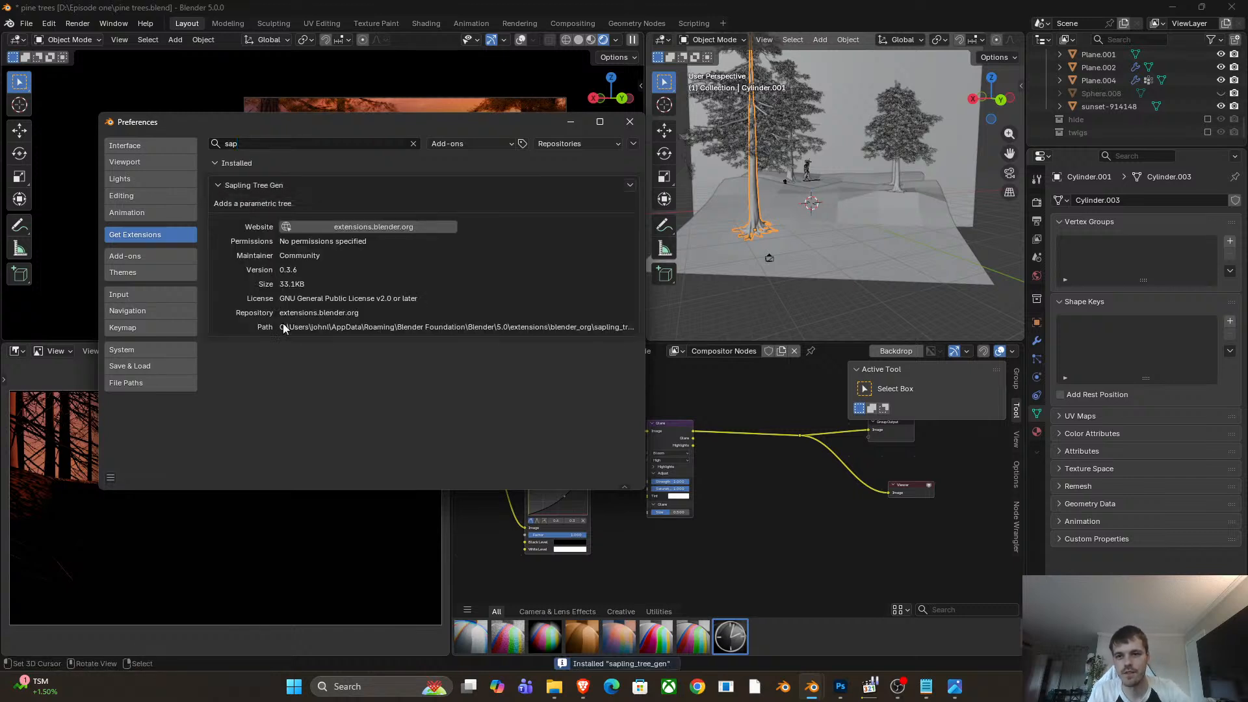
click(635, 123)
Add a Sapling Tree Gen curve to the scene and look for it around the hill.
key(shift+a)
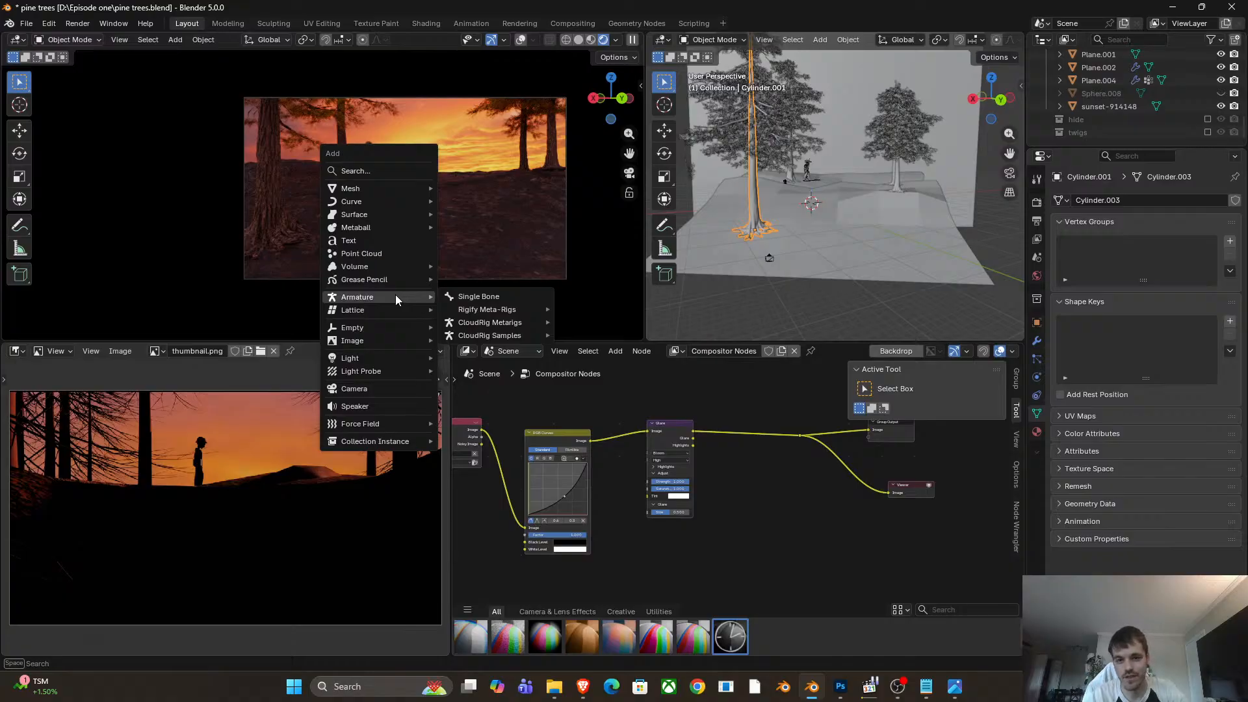
mouse_move(380, 303)
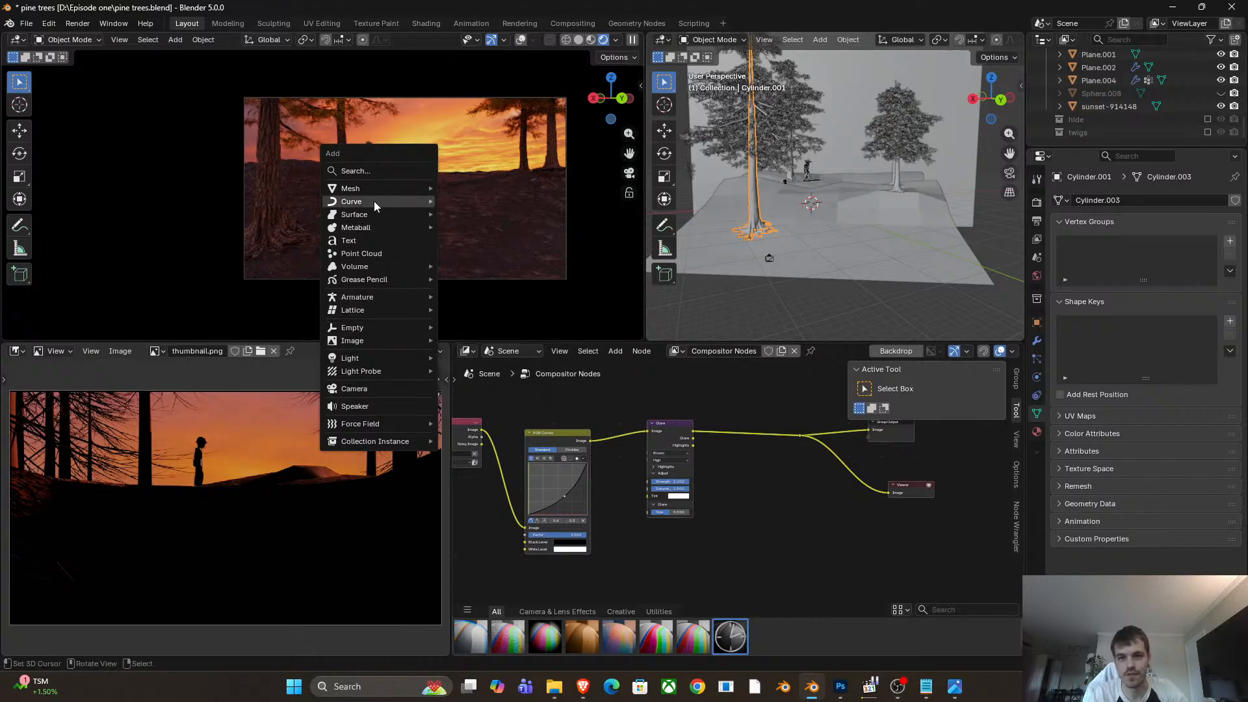
mouse_move(373, 201)
click(492, 302)
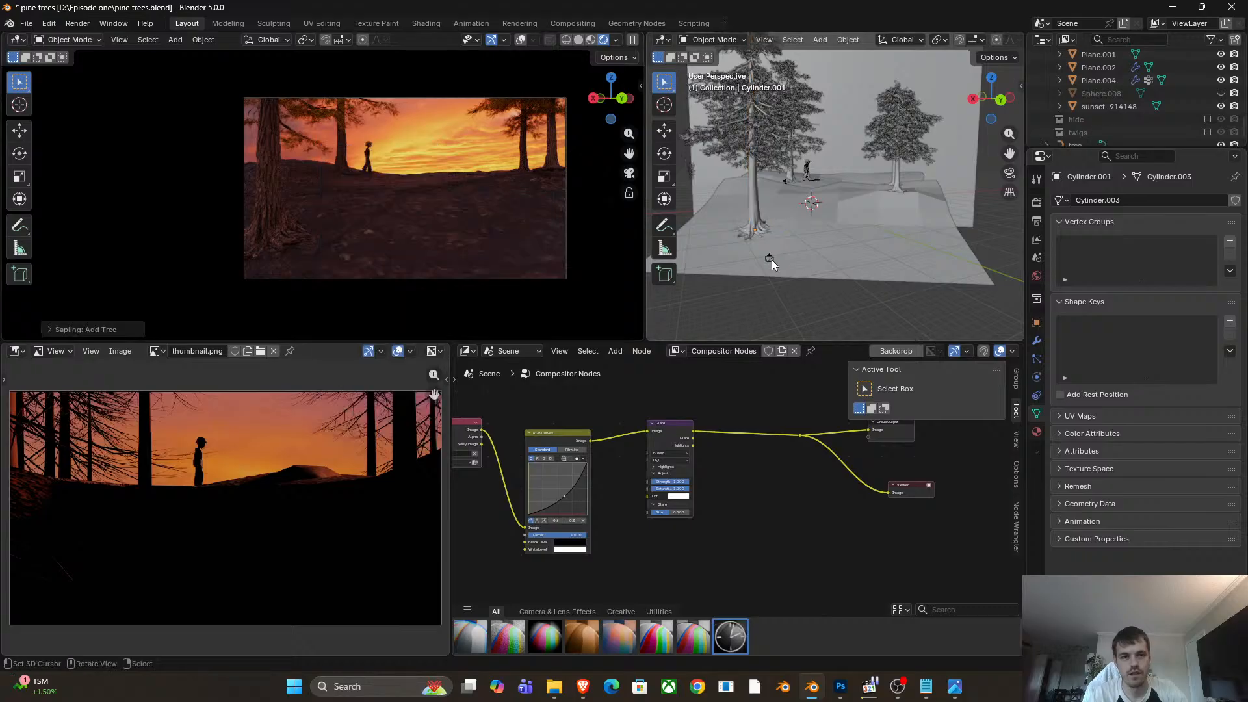
scroll(771, 260, down, 5)
middle_drag(830, 262, 759, 271)
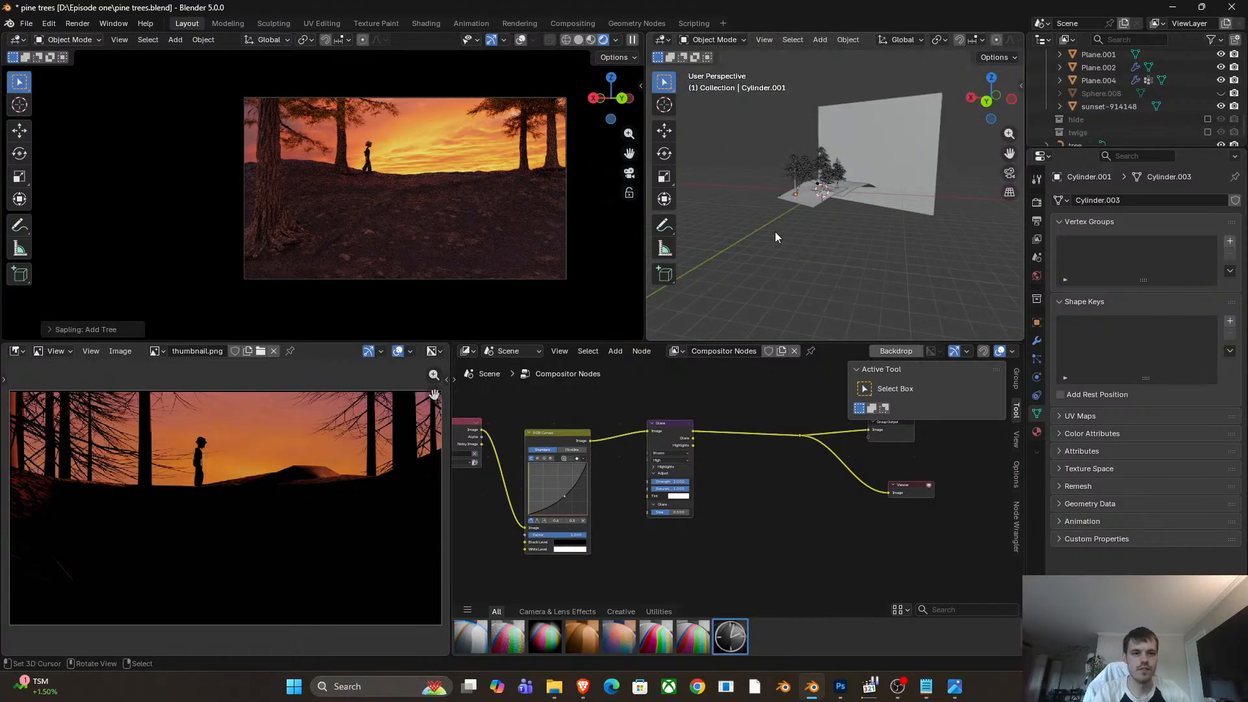
scroll(798, 251, down, 2)
scroll(805, 250, up, 7)
middle_drag(804, 208, 749, 216)
Check the add-ons list in the Preferences for Sapling Tree Gen and whether it is enabled.
click(50, 25)
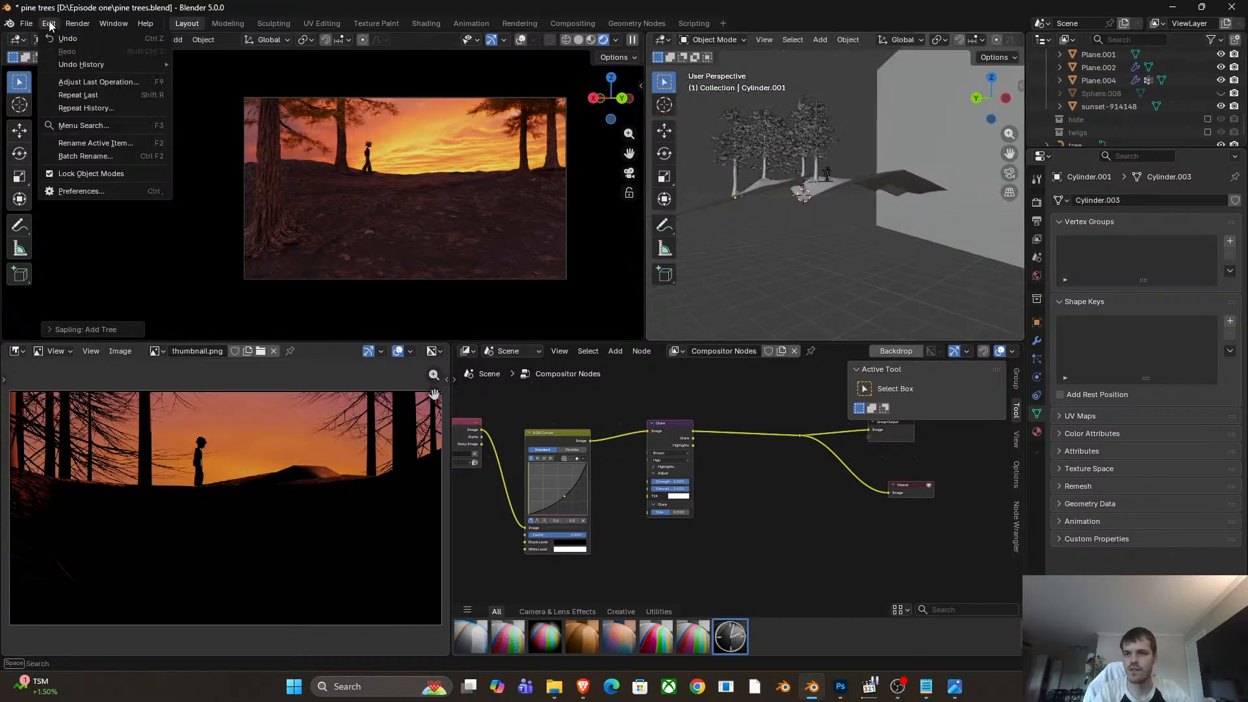
click(99, 190)
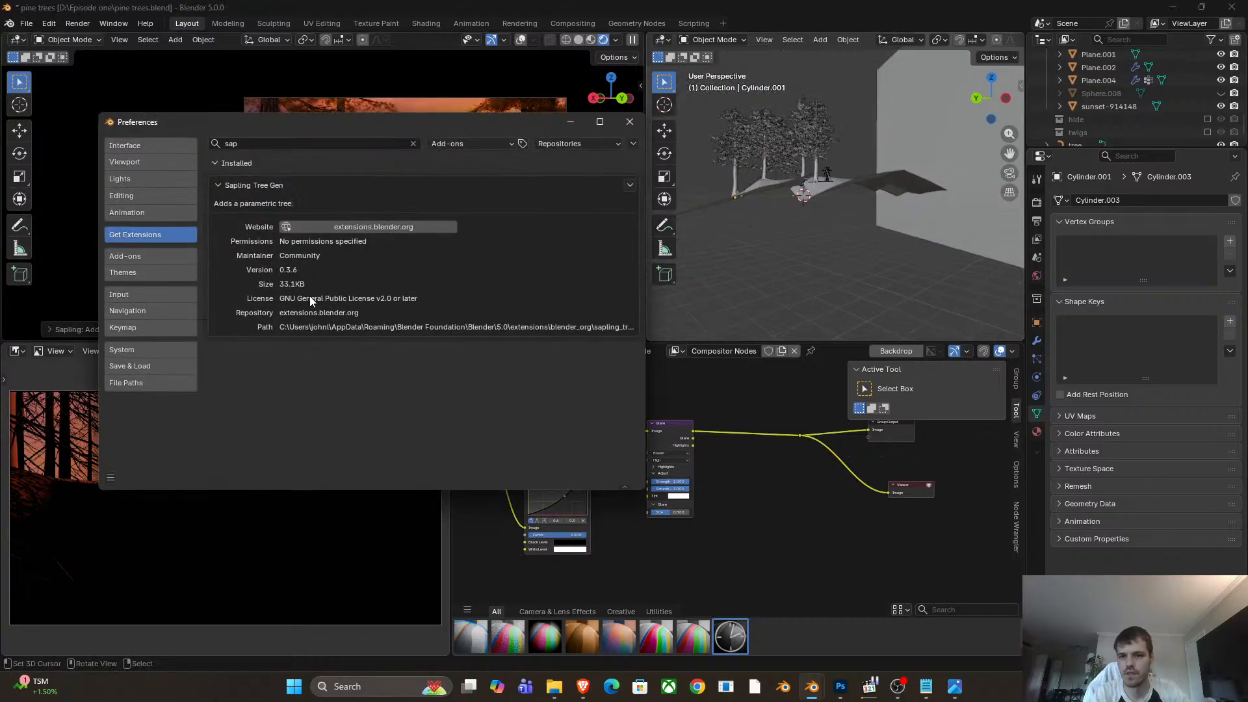
click(150, 256)
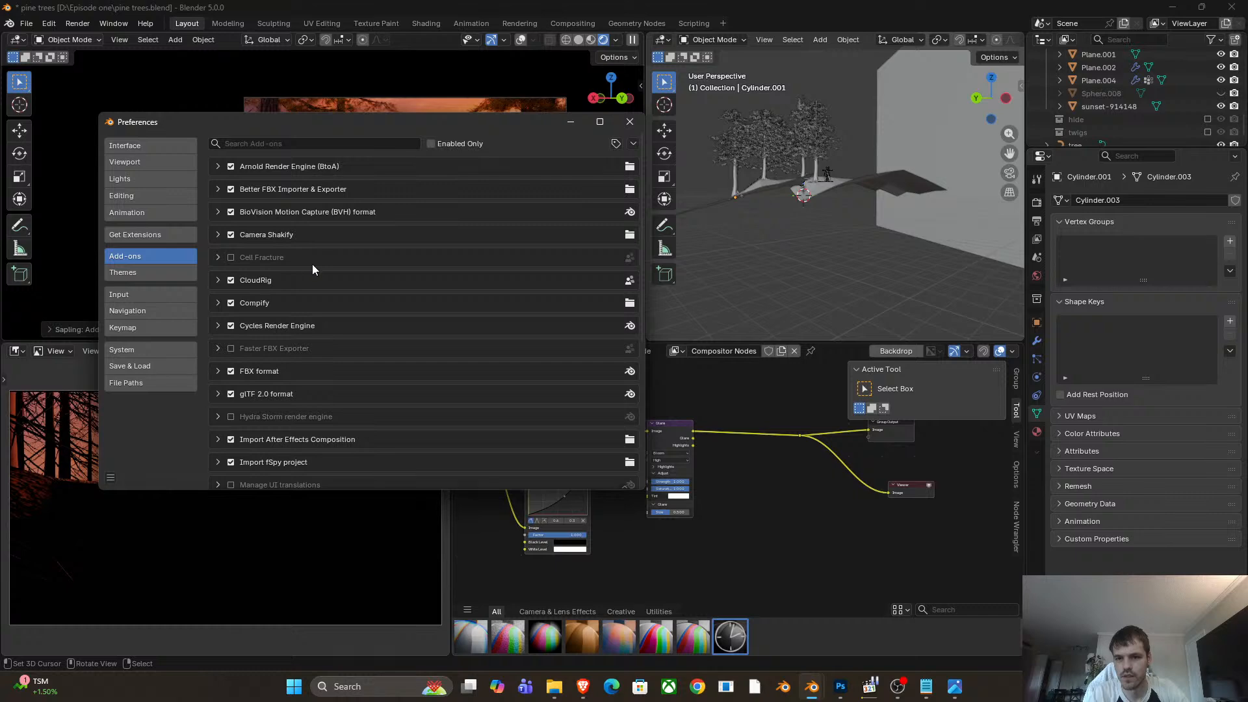
scroll(312, 264, down, 9)
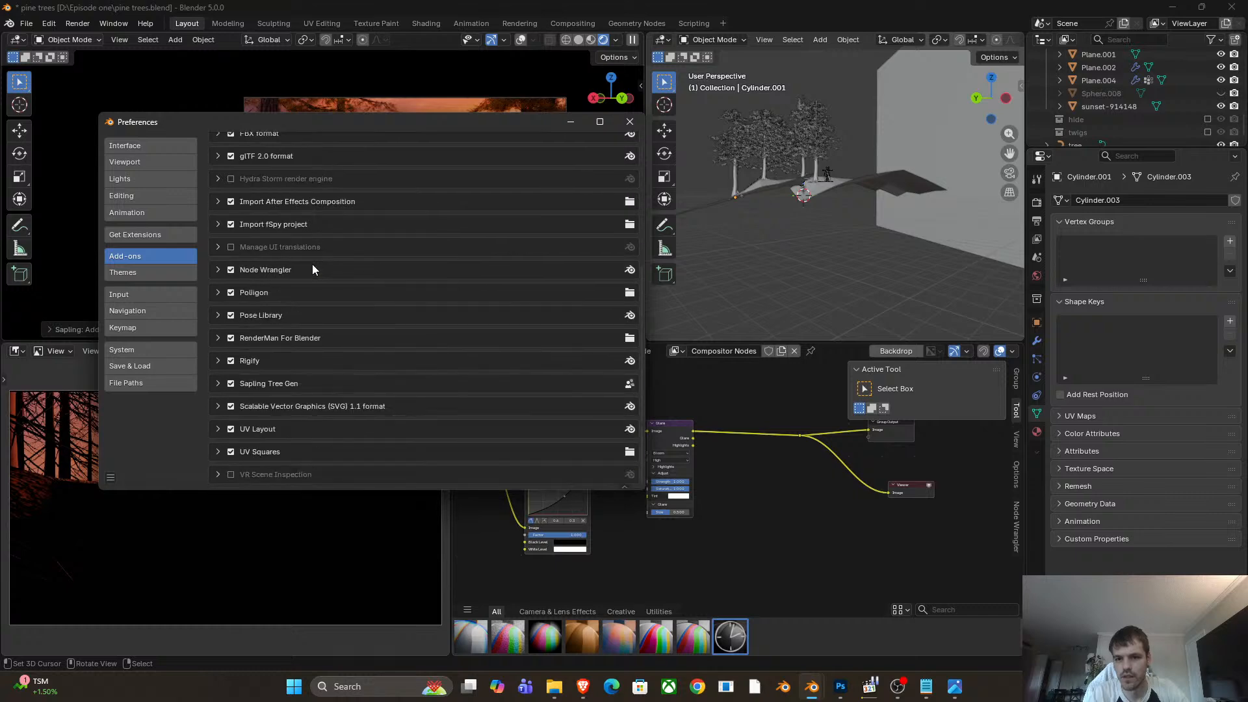
scroll(312, 264, up, 9)
scroll(312, 264, down, 6)
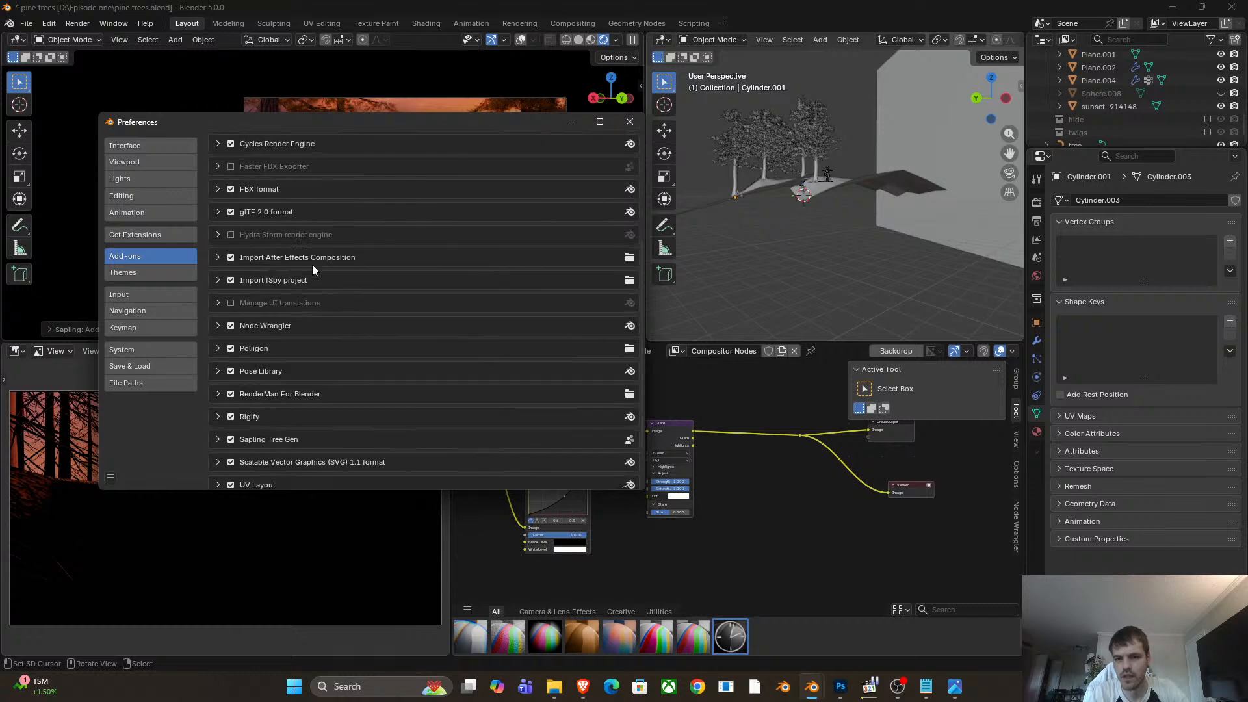
scroll(312, 264, down, 2)
click(629, 121)
middle_drag(773, 214, 826, 202)
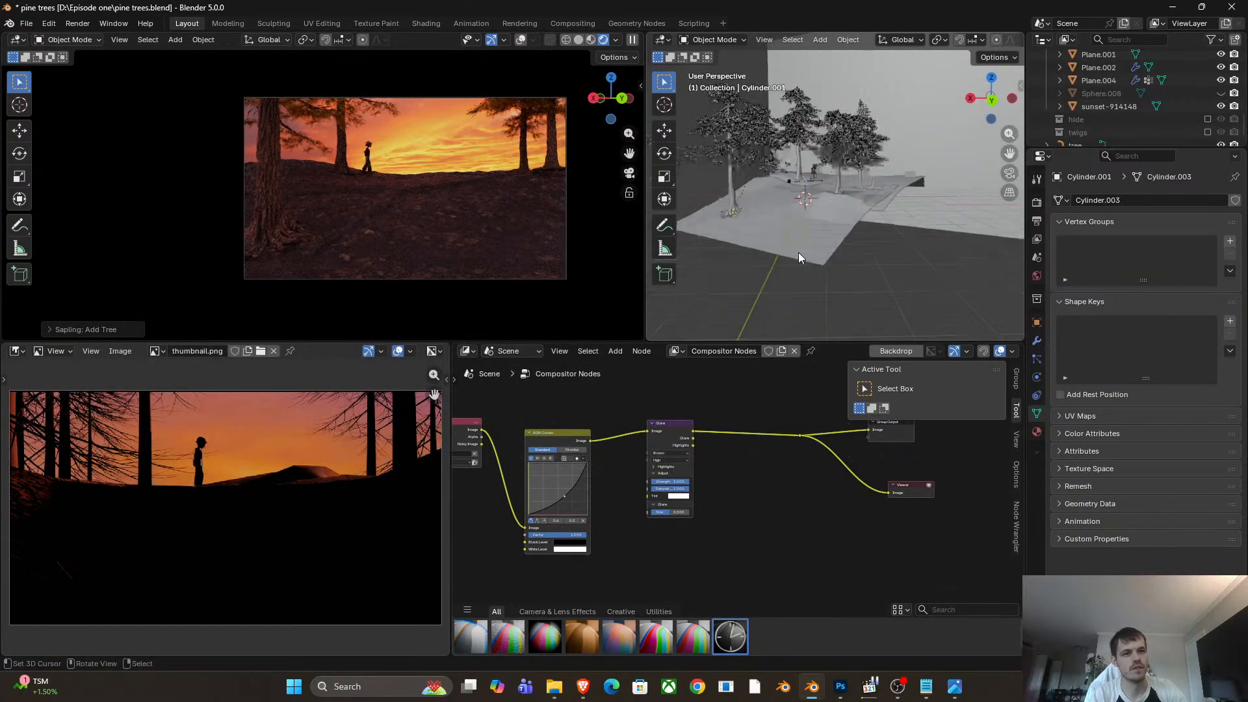
scroll(798, 253, down, 1)
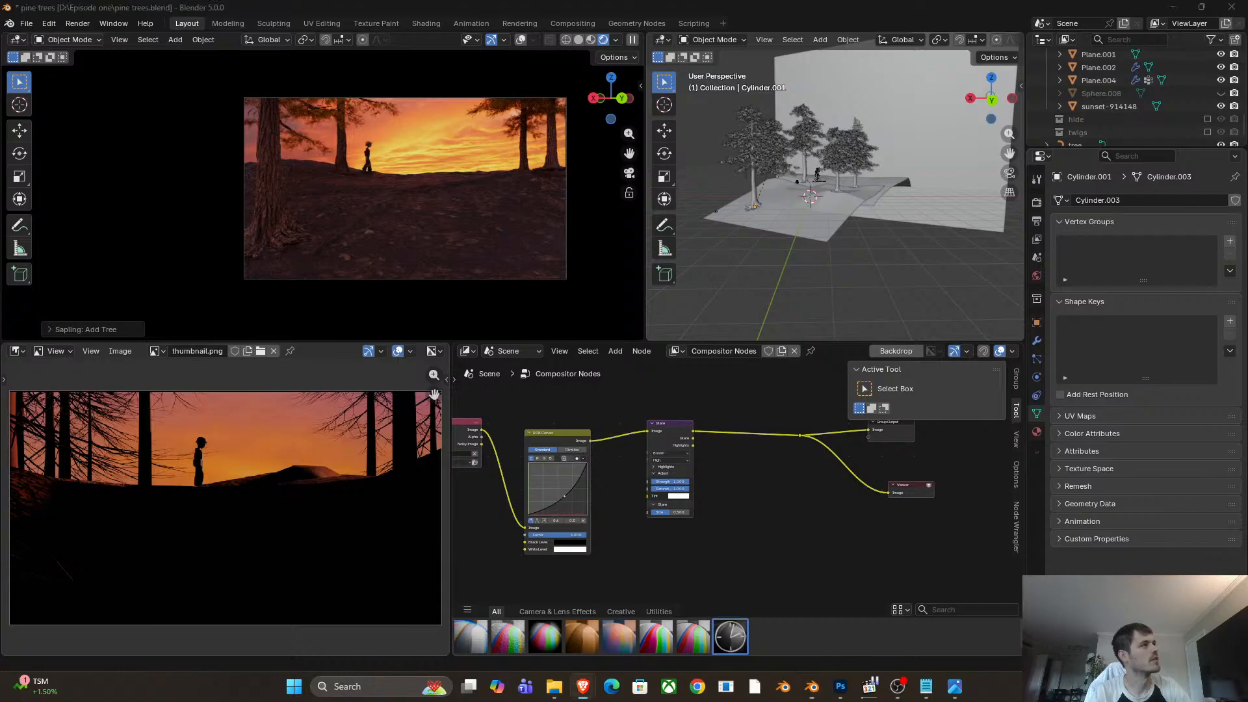
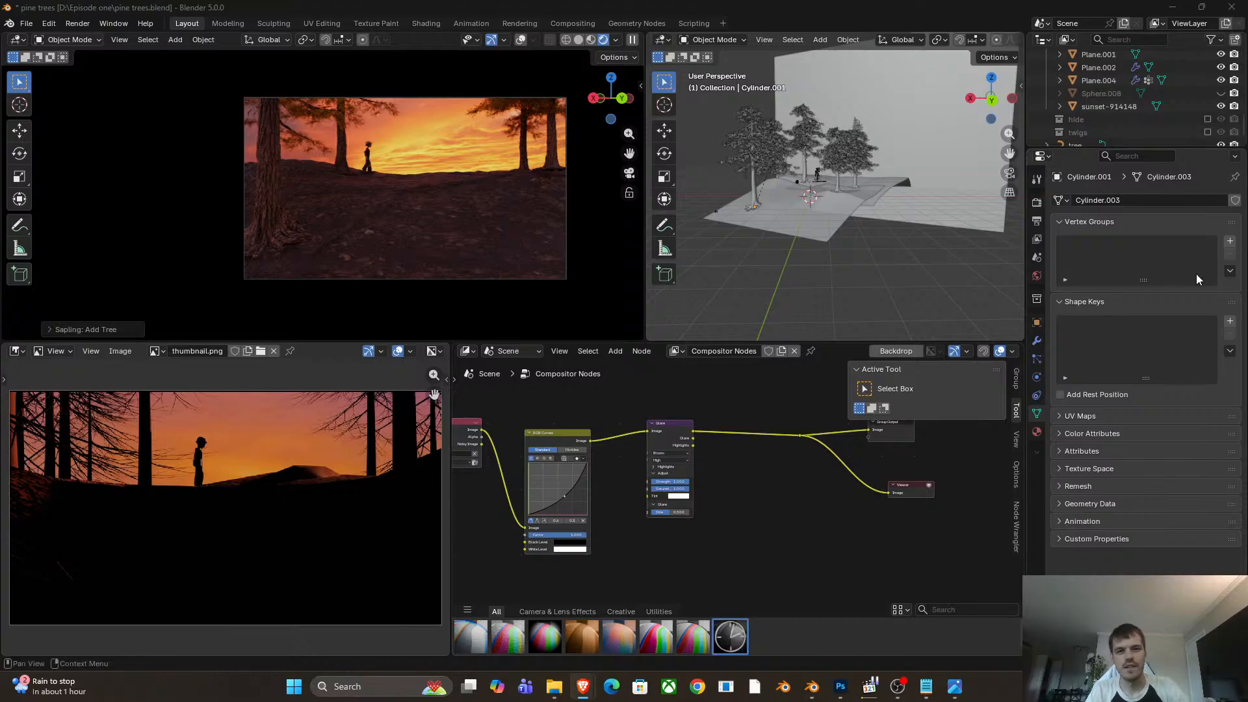
scroll(799, 241, up, 4)
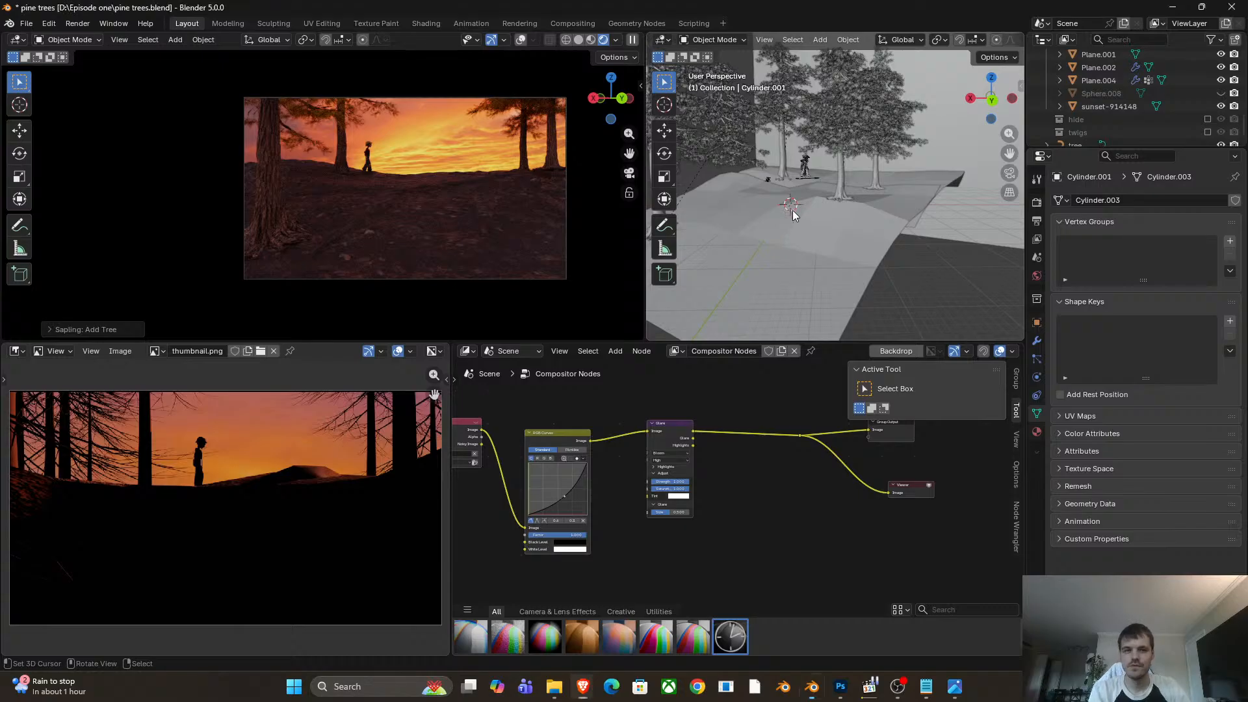
middle_drag(793, 209, 878, 262)
click(805, 182)
click(874, 156)
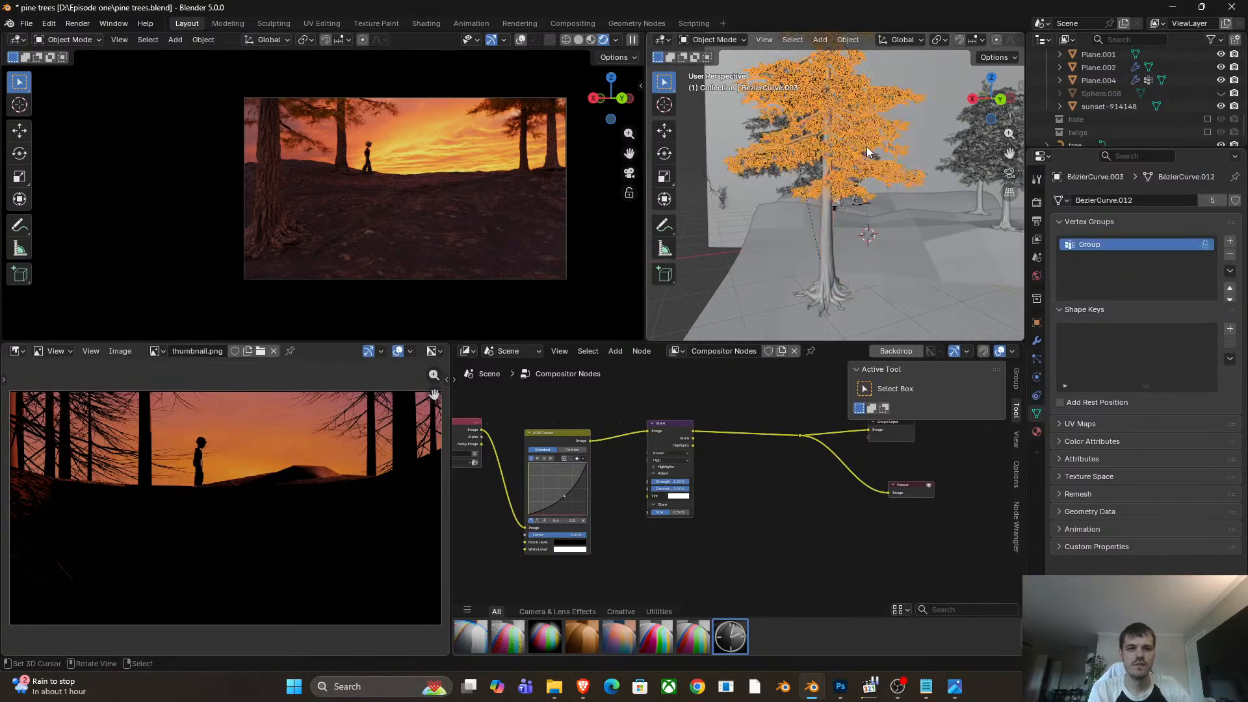
shift+middle_drag(823, 209, 821, 226)
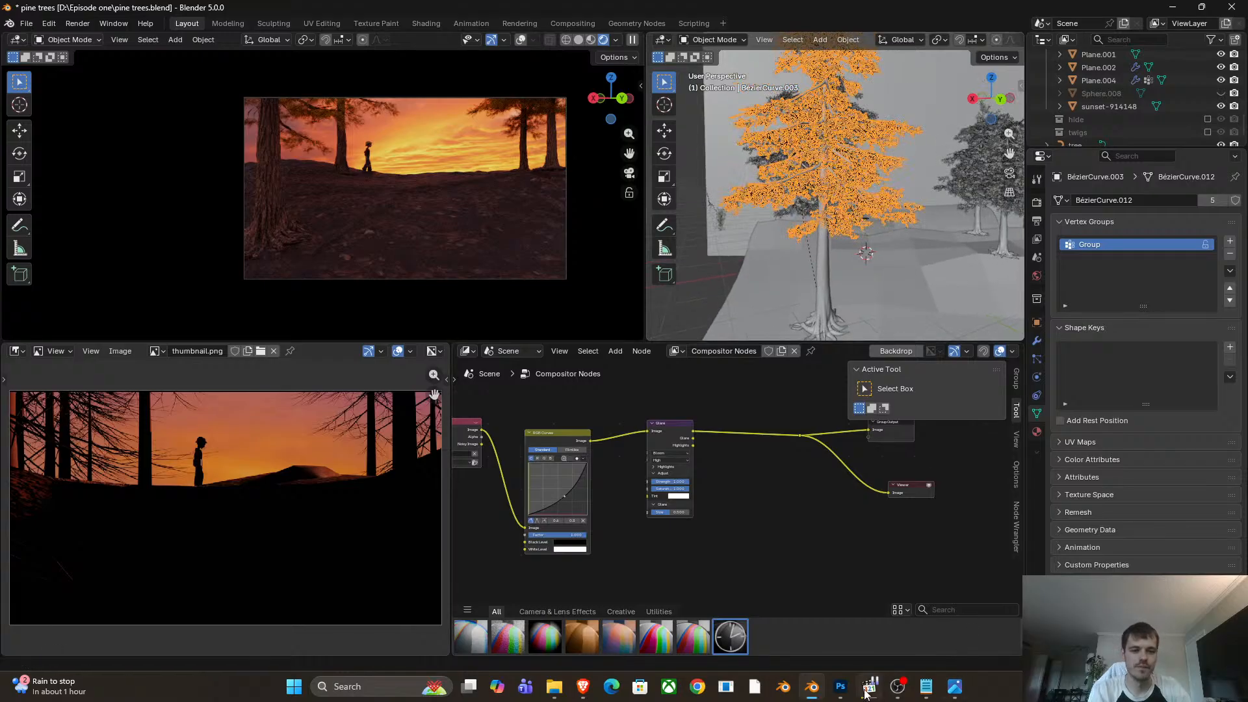
shift+middle_drag(810, 244, 767, 208)
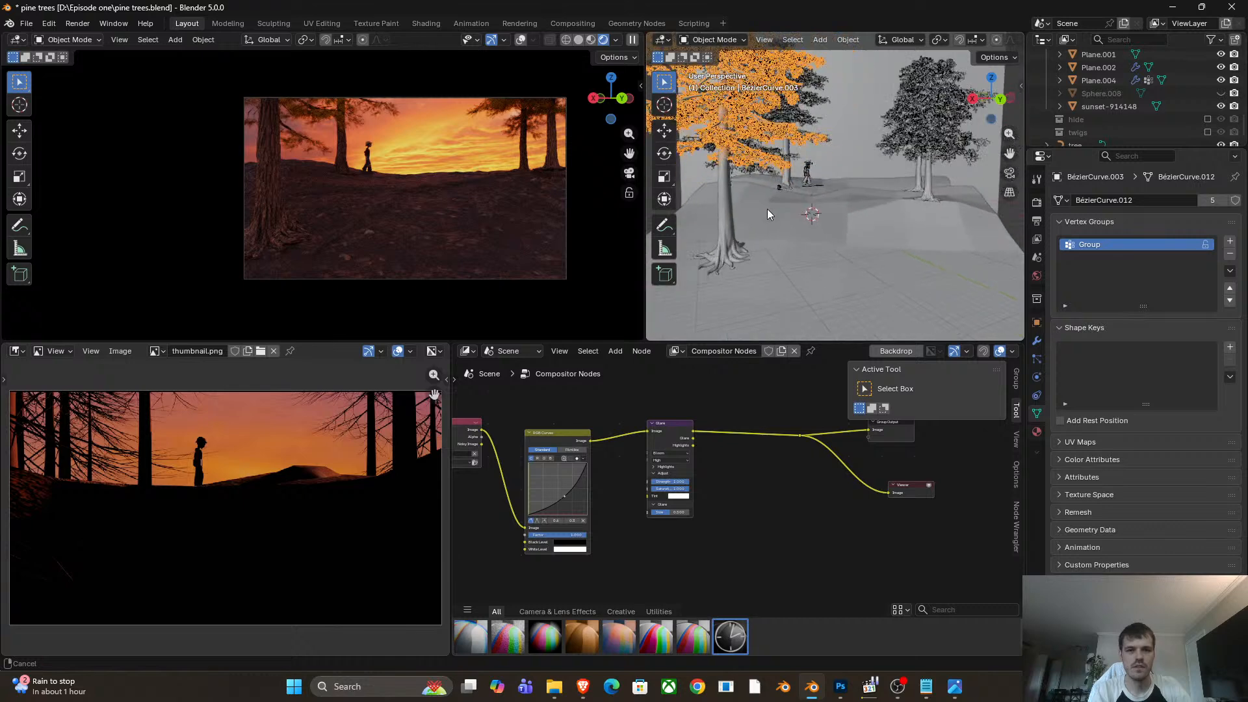
key(shift+a)
mouse_move(732, 197)
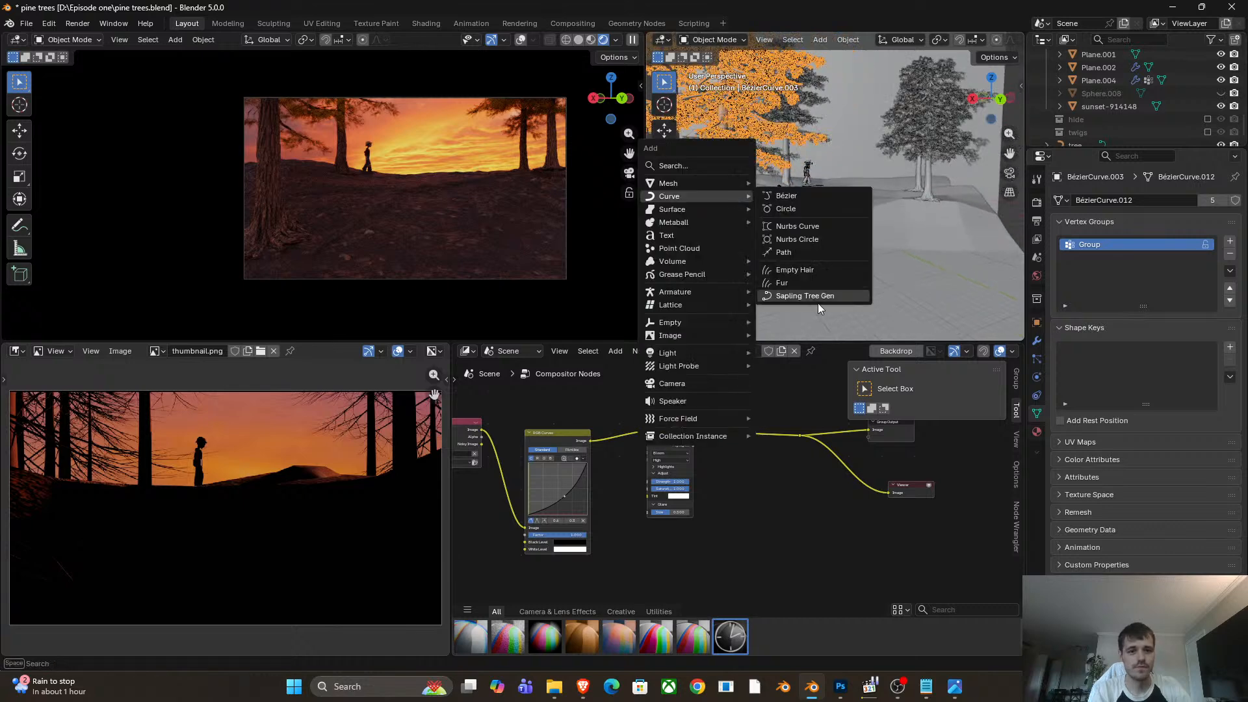
Delete the small generated sapling object named tree from the scene.
scroll(1077, 136, down, 1)
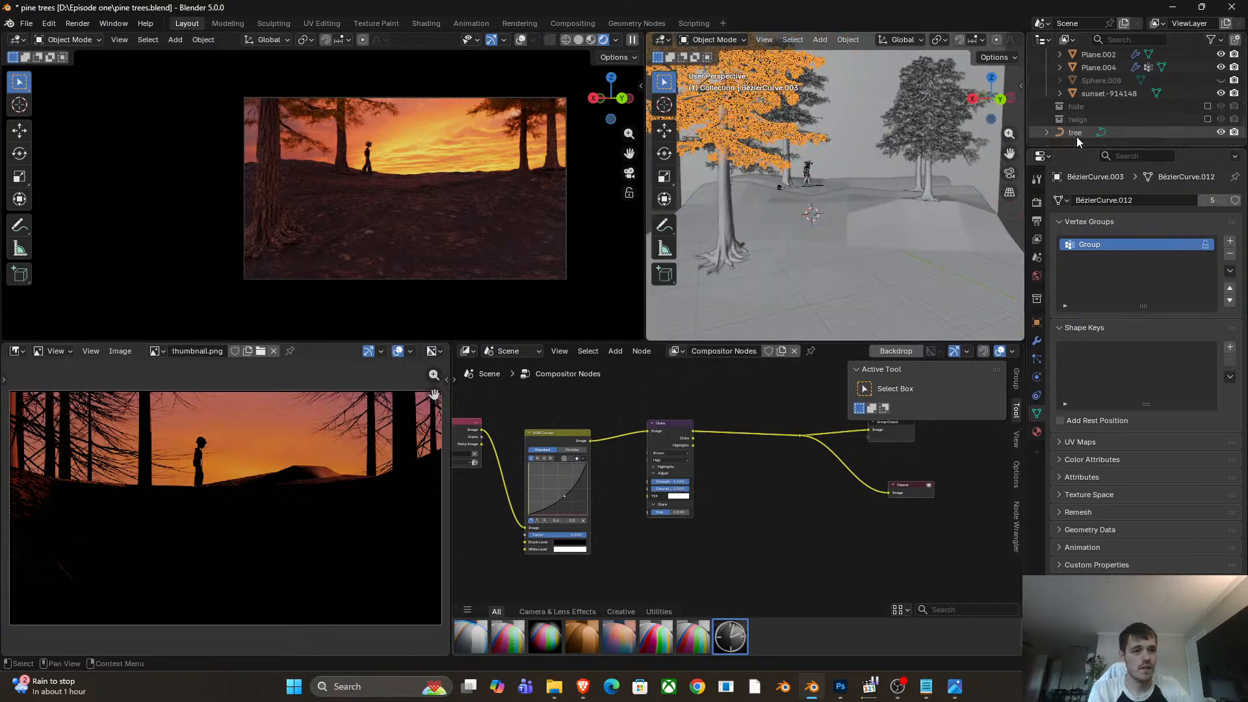
click(1077, 134)
scroll(807, 229, up, 4)
shift+middle_drag(808, 228, 863, 164)
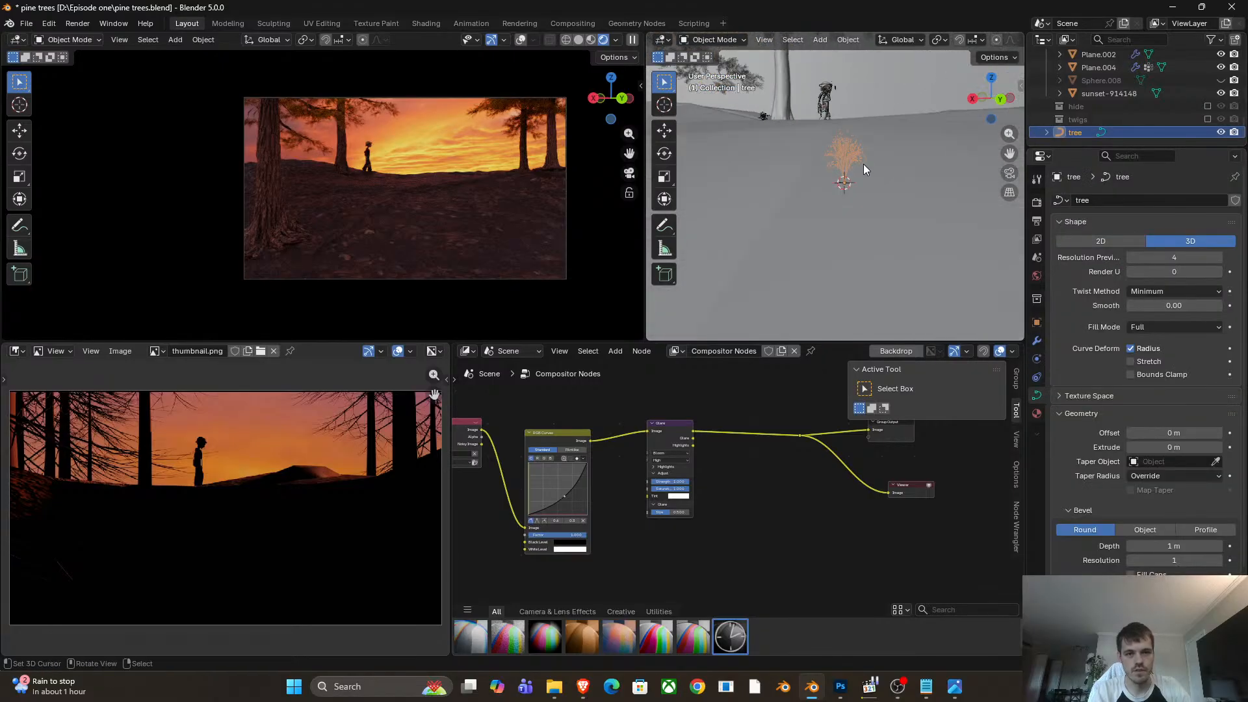
scroll(857, 174, up, 2)
key(x)
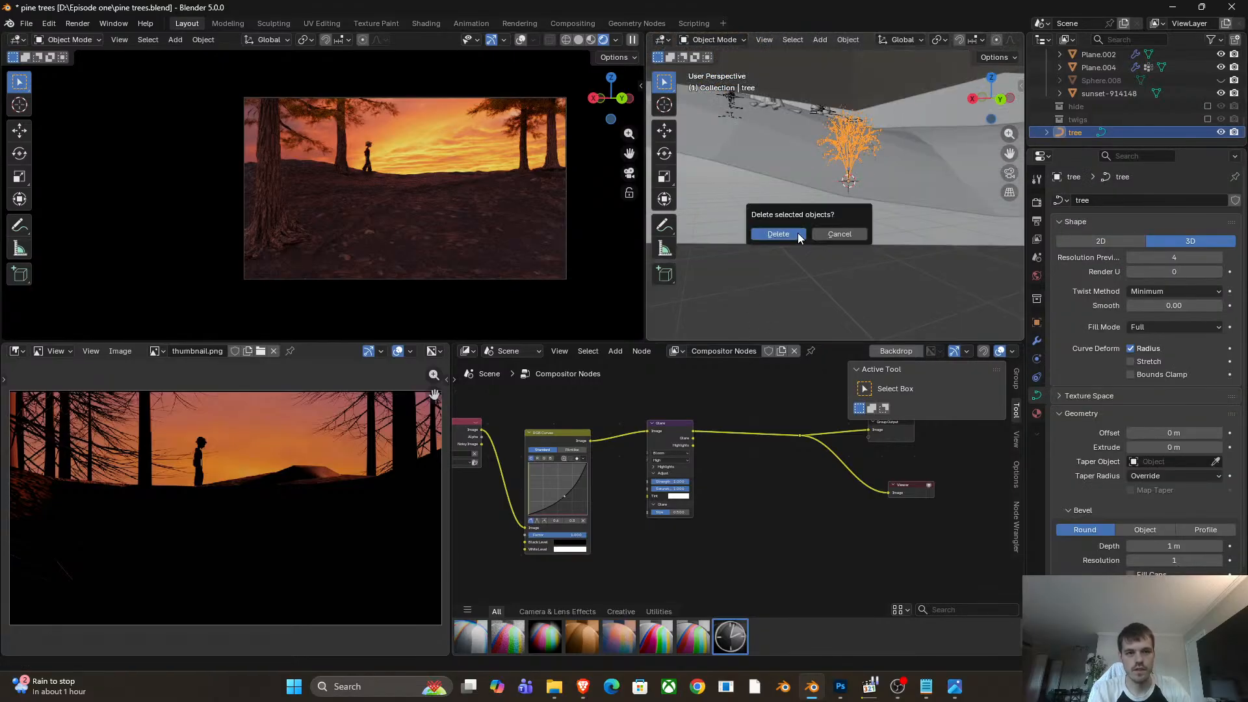
click(798, 233)
Add a new Sapling Tree Gen curve to the scene and open its Add Tree settings.
key(shift+a)
mouse_move(798, 230)
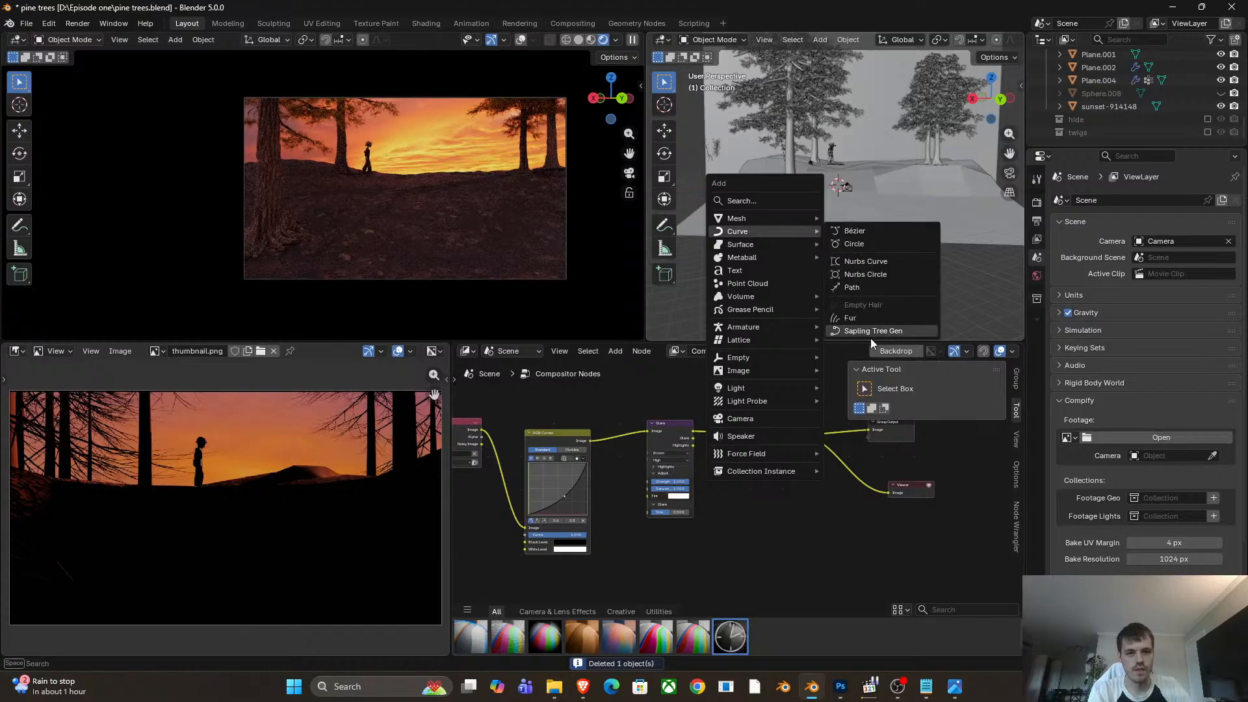
click(871, 330)
scroll(852, 211, up, 4)
middle_drag(852, 211, 873, 159)
click(751, 328)
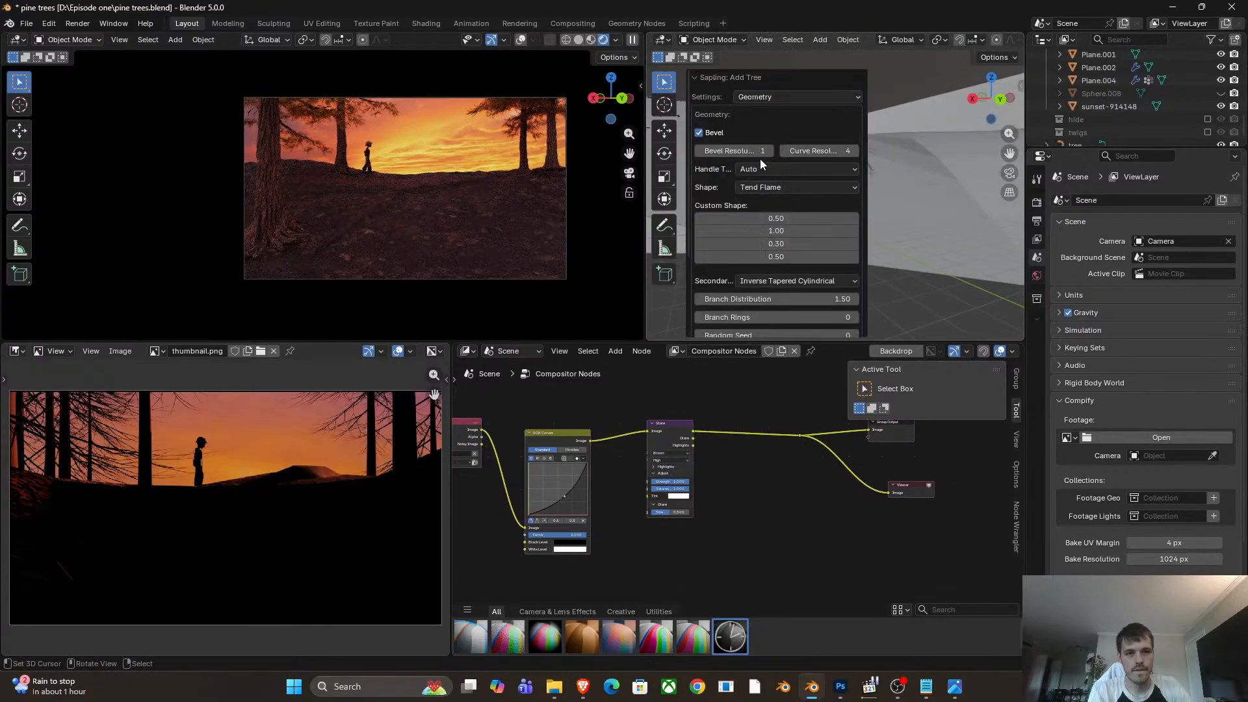
Widen the solid-shaded 3D viewport over the camera view, hide its sidebar and reopen the Add Tree settings.
click(750, 76)
drag(647, 127, 215, 125)
click(650, 77)
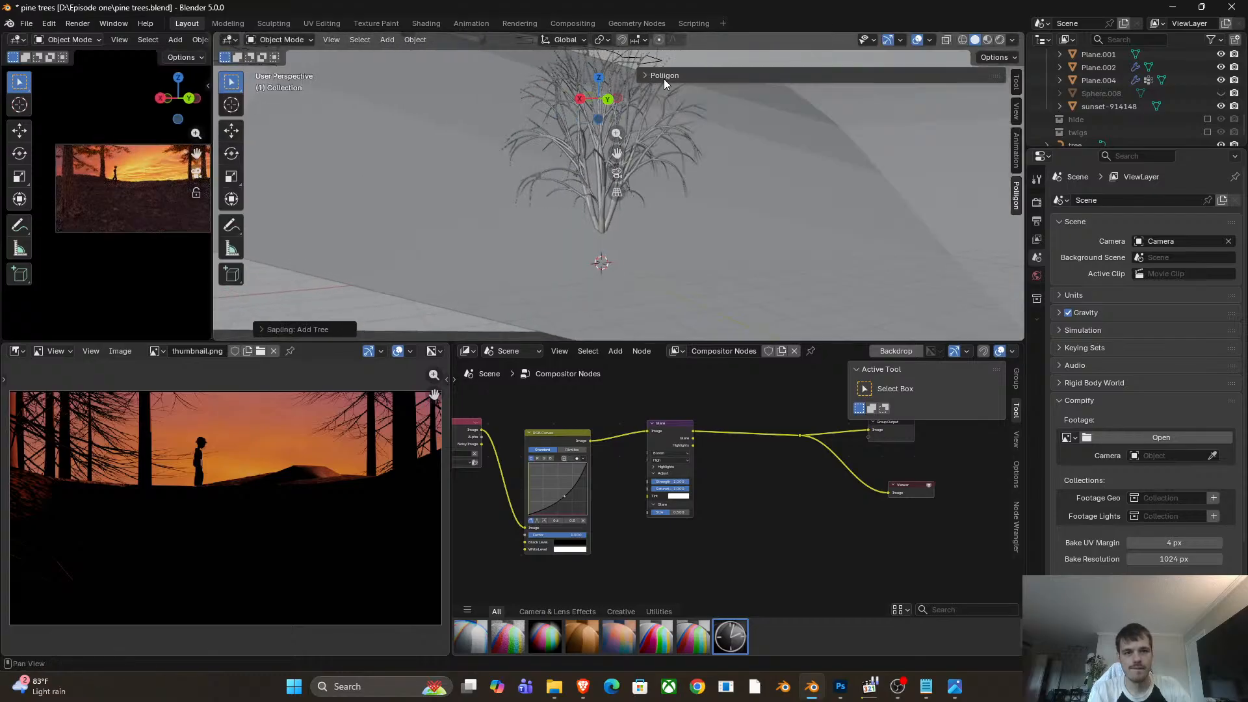
key(n)
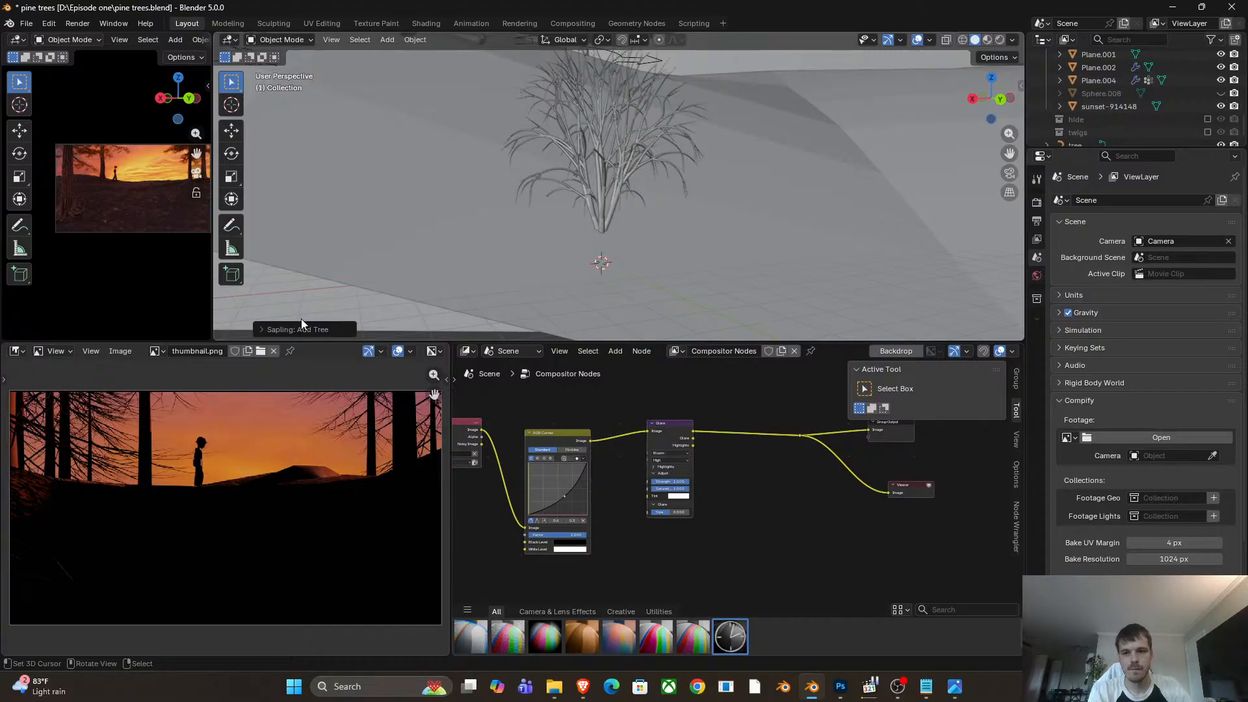
click(299, 323)
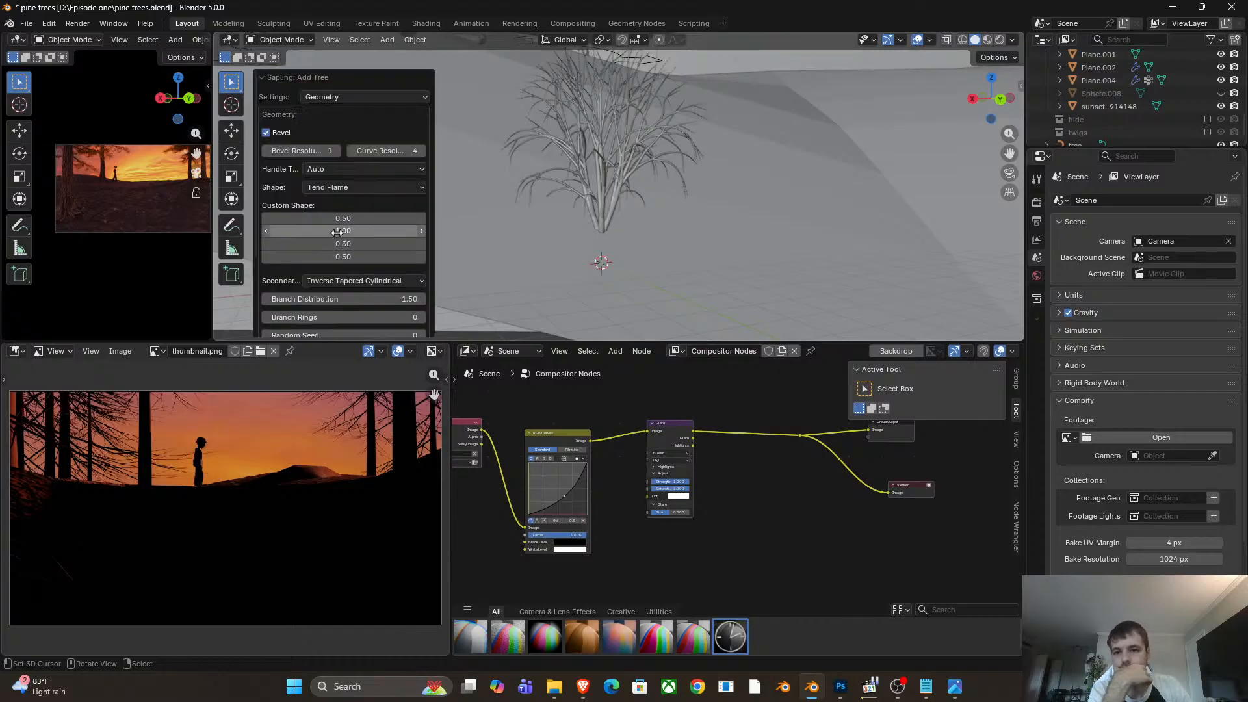
Set the sapling's second custom shape value to 0.01 and its curve resolution to 2.
drag(337, 232, 344, 231)
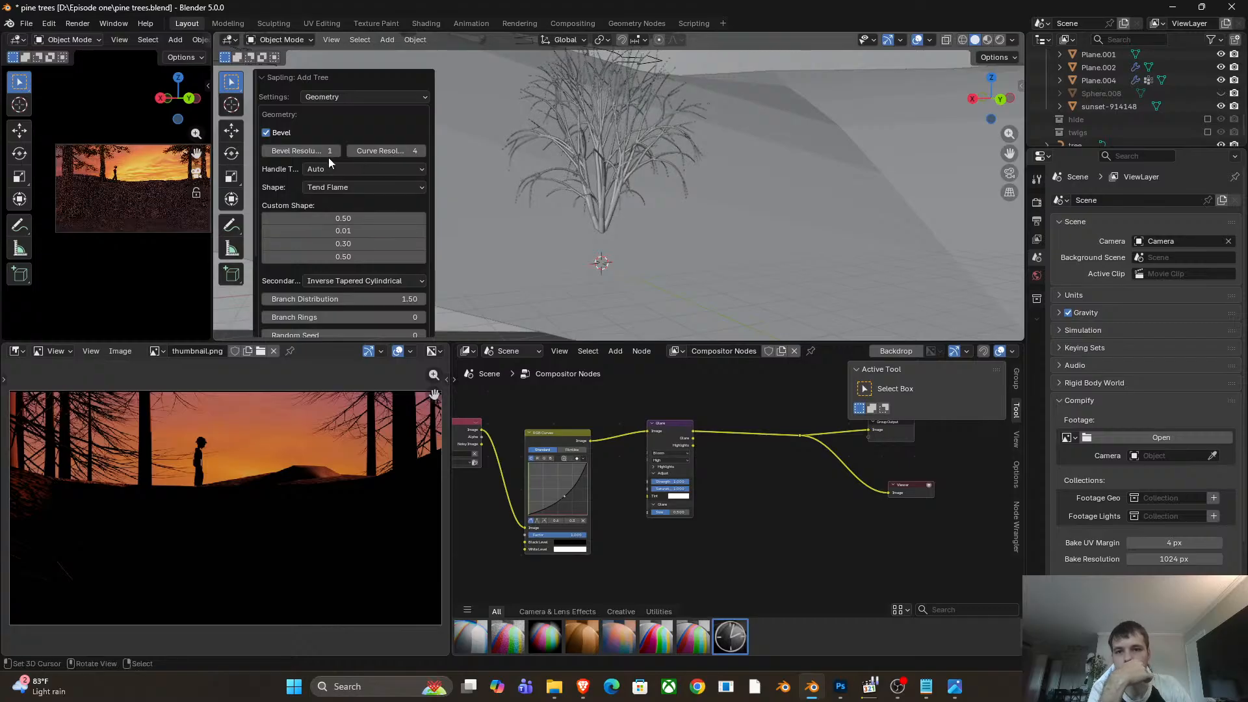
click(353, 151)
drag(354, 151, 352, 150)
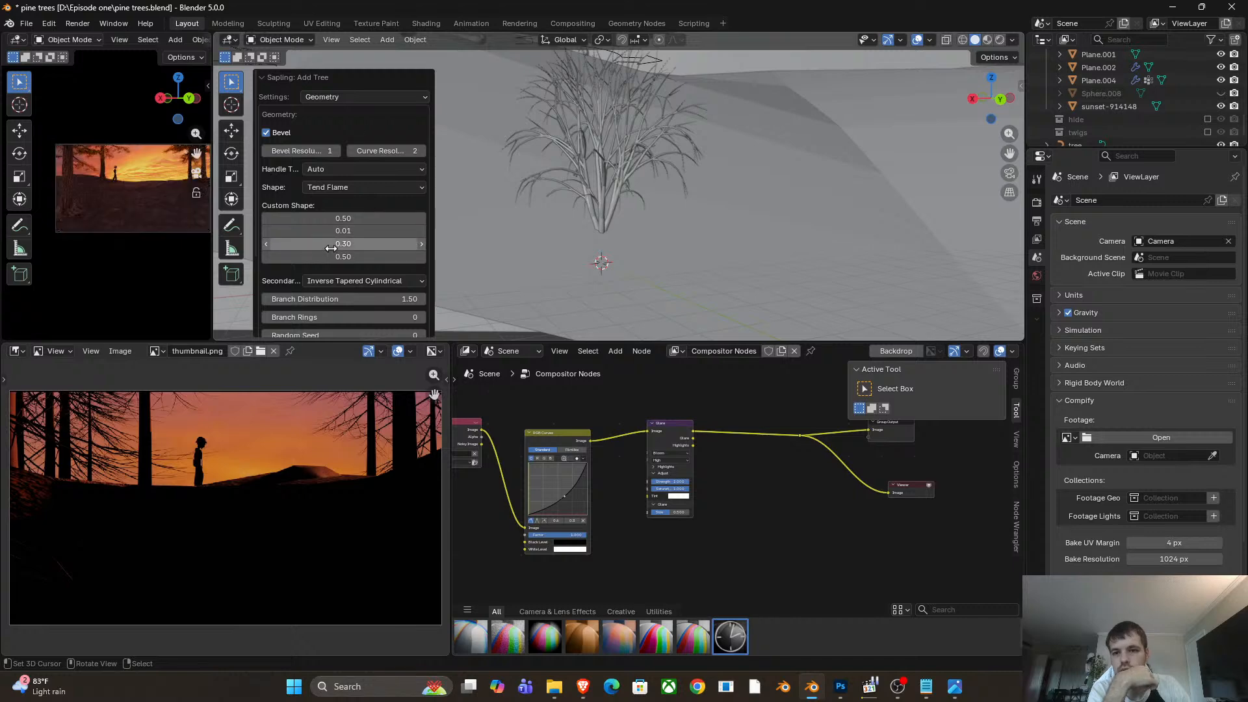
scroll(333, 244, down, 2)
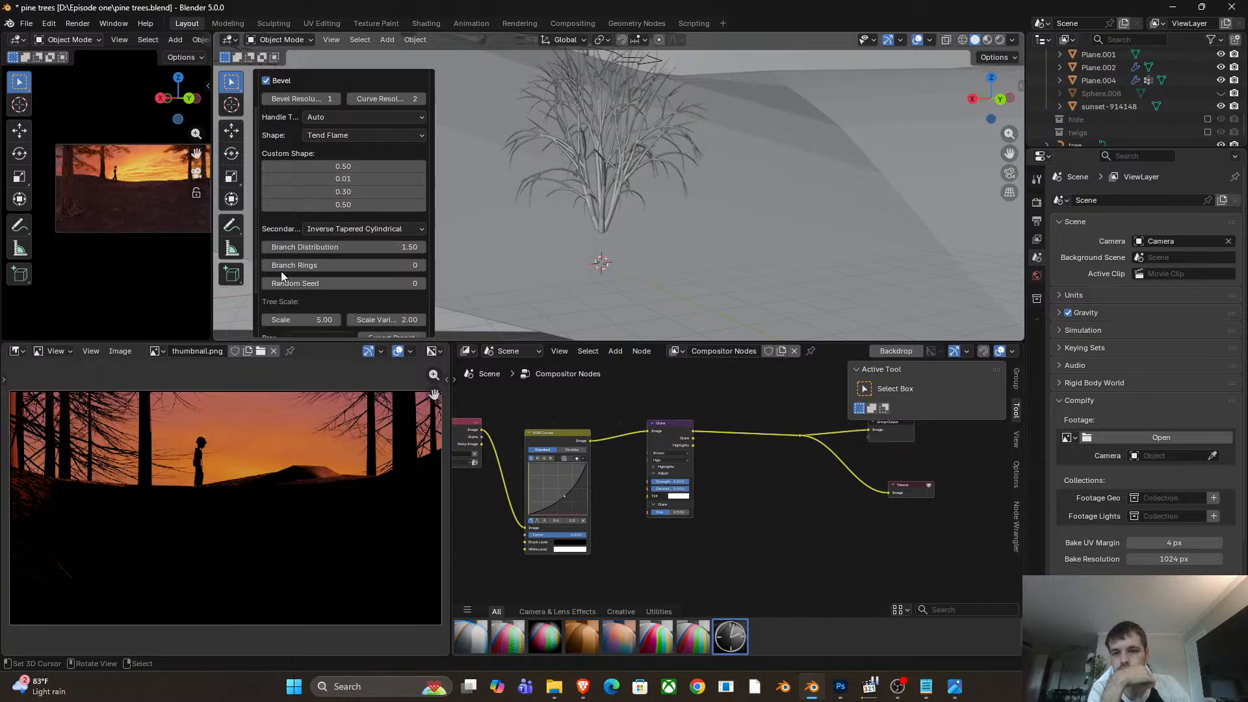
scroll(338, 184, up, 2)
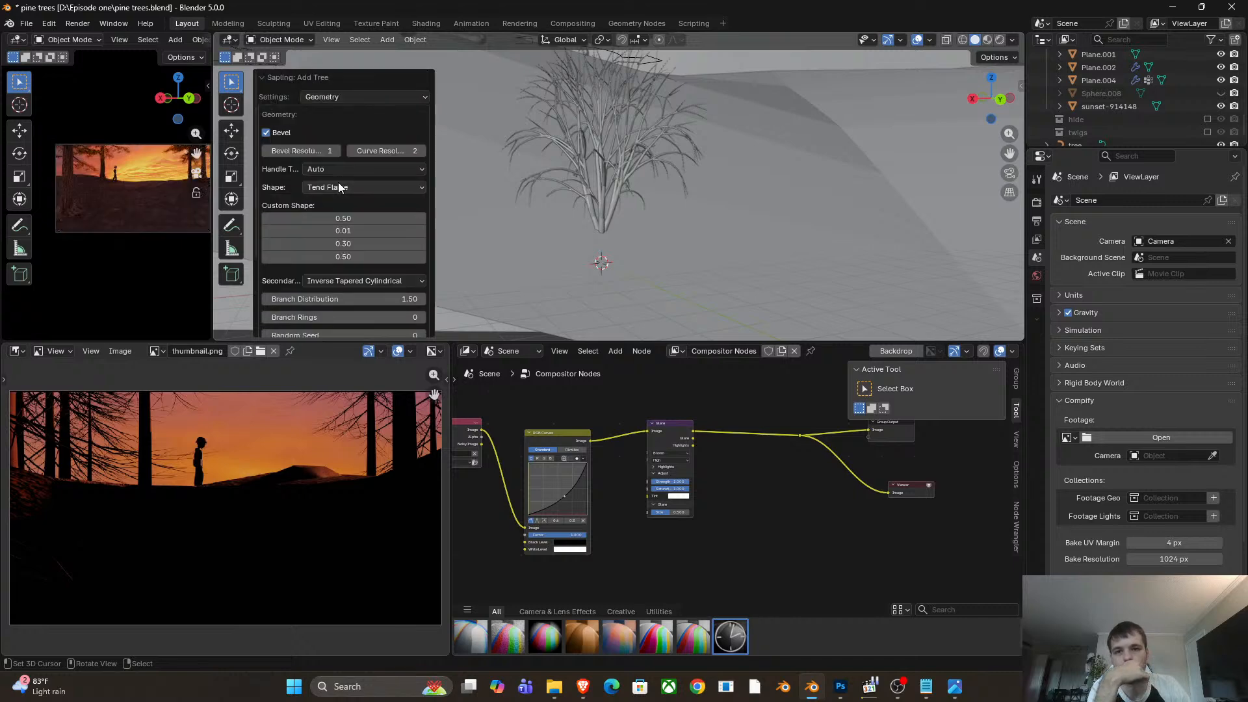
Set the sapling's branch splitting to 1 level and 2 base splits.
click(354, 97)
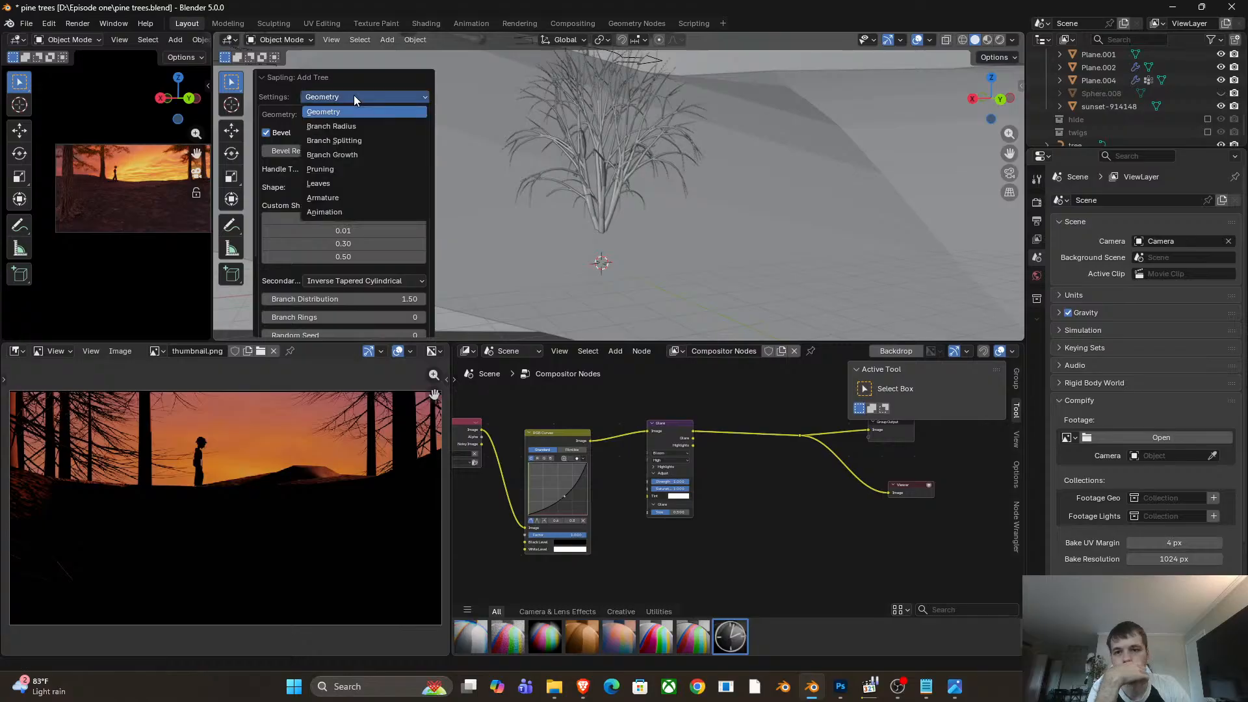
click(360, 143)
click(265, 131)
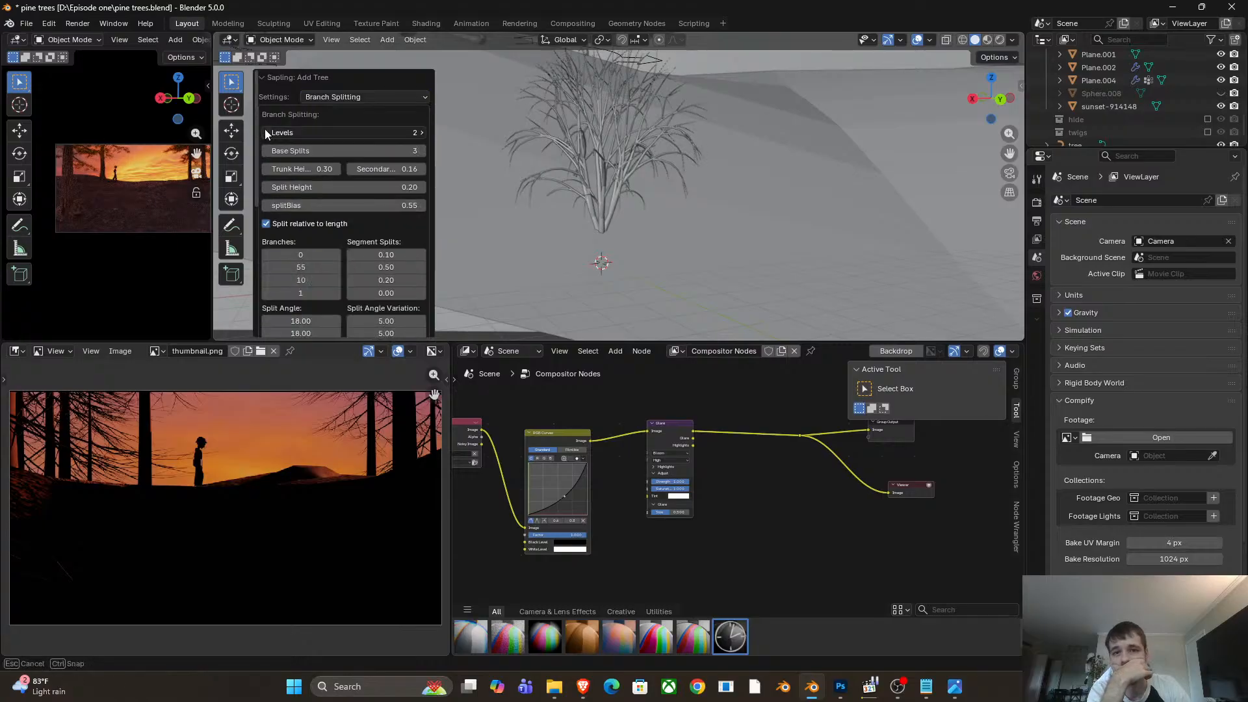
click(420, 135)
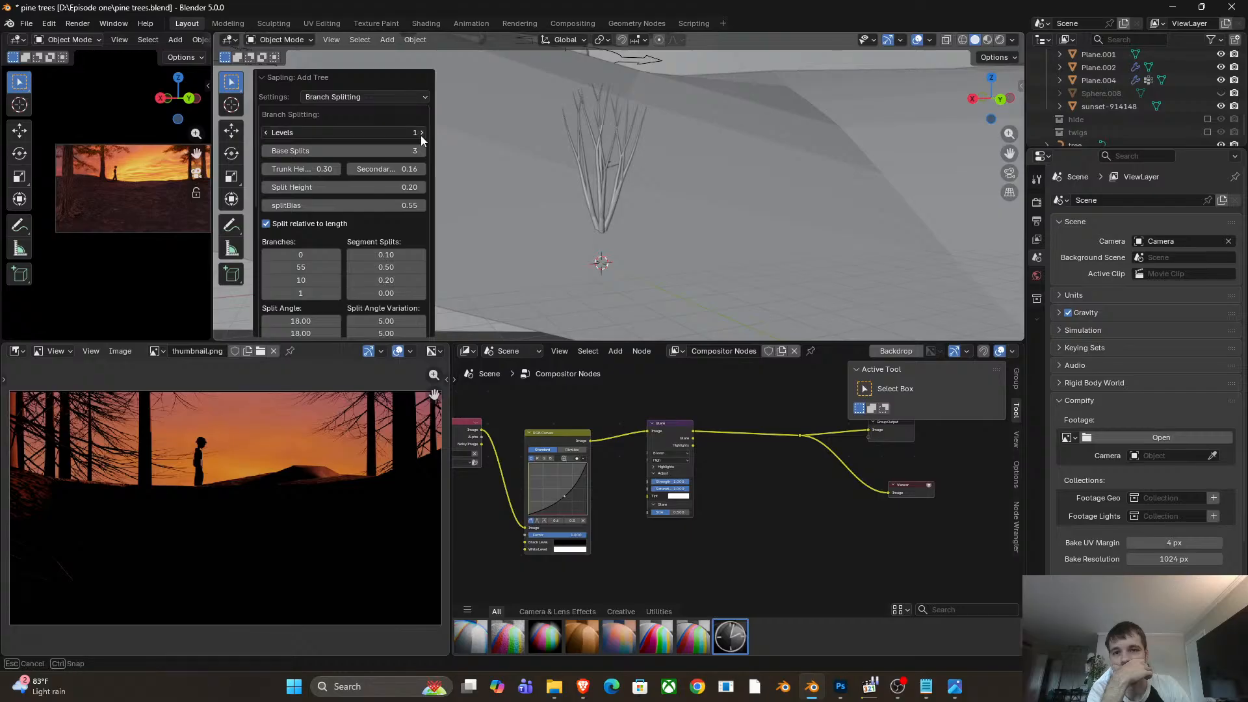
click(268, 151)
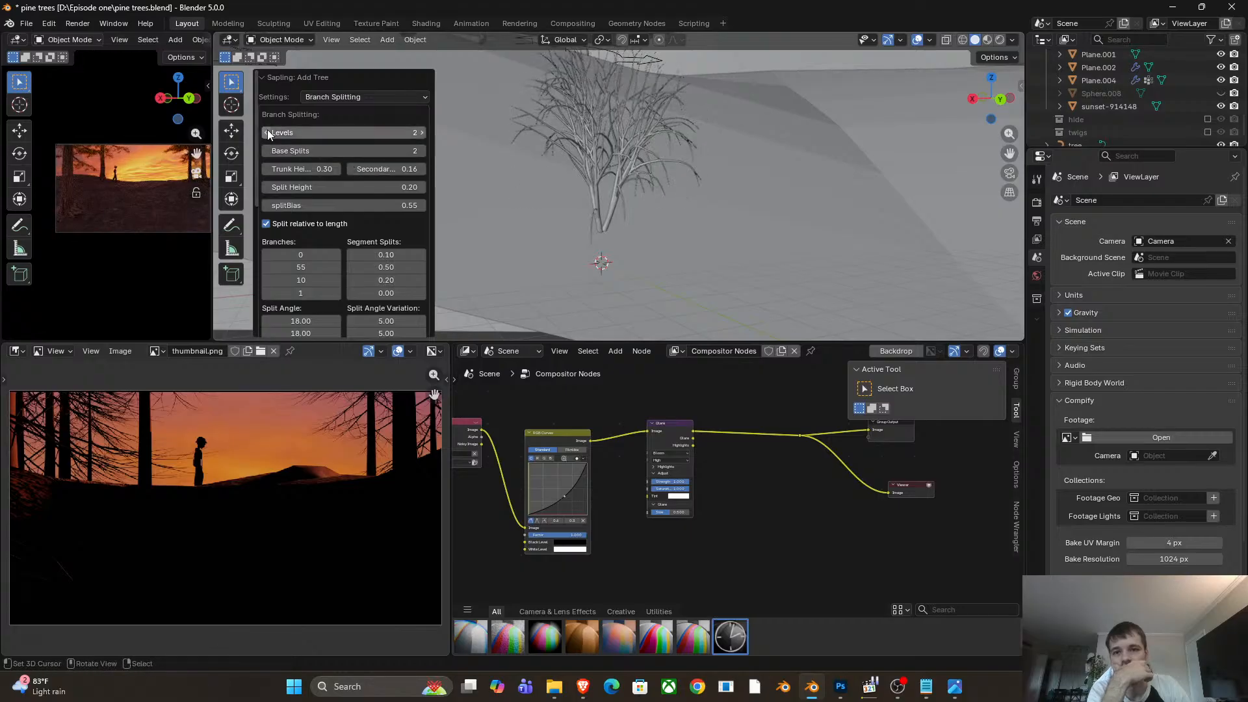
click(267, 133)
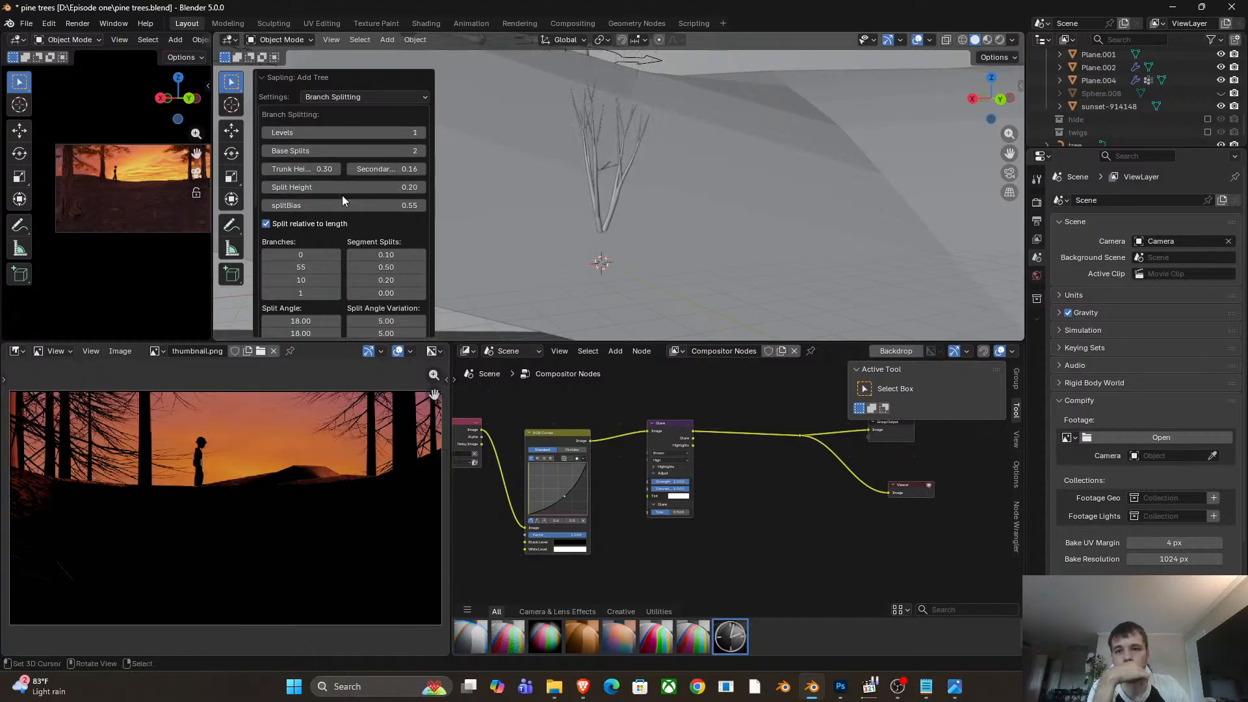
Show the sapling's leaves and set its branch splitting levels to 2.
click(352, 97)
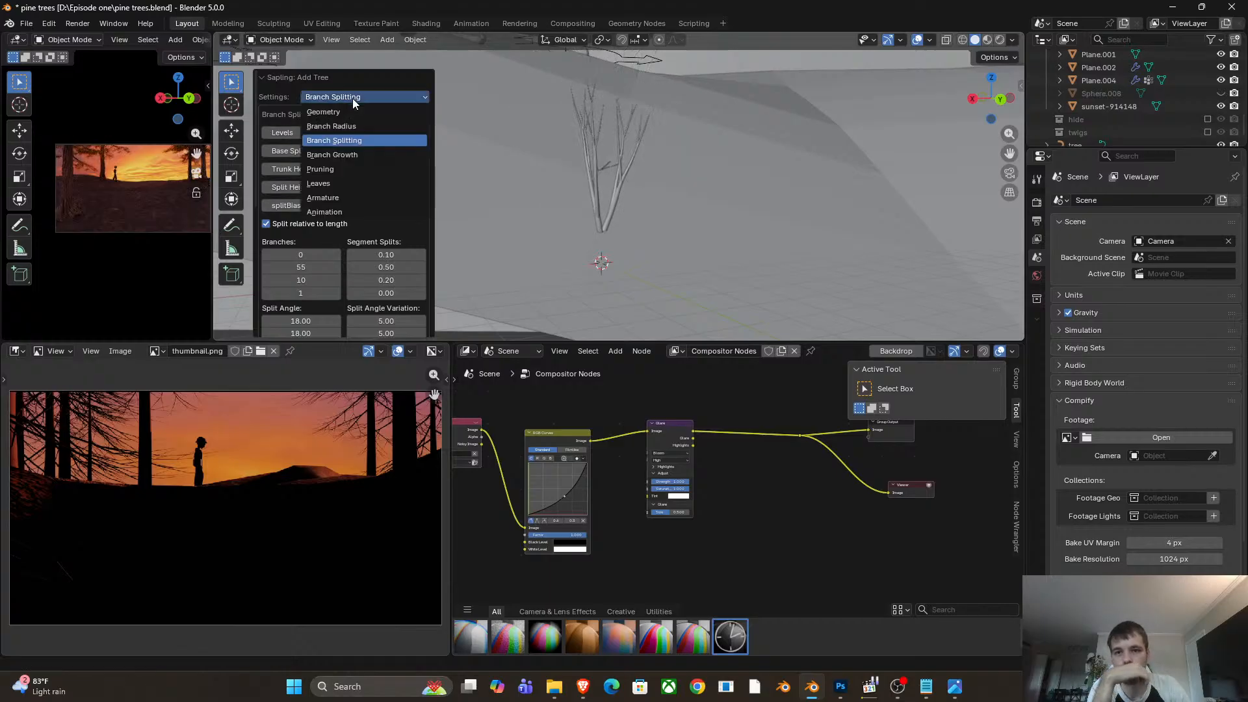
click(344, 183)
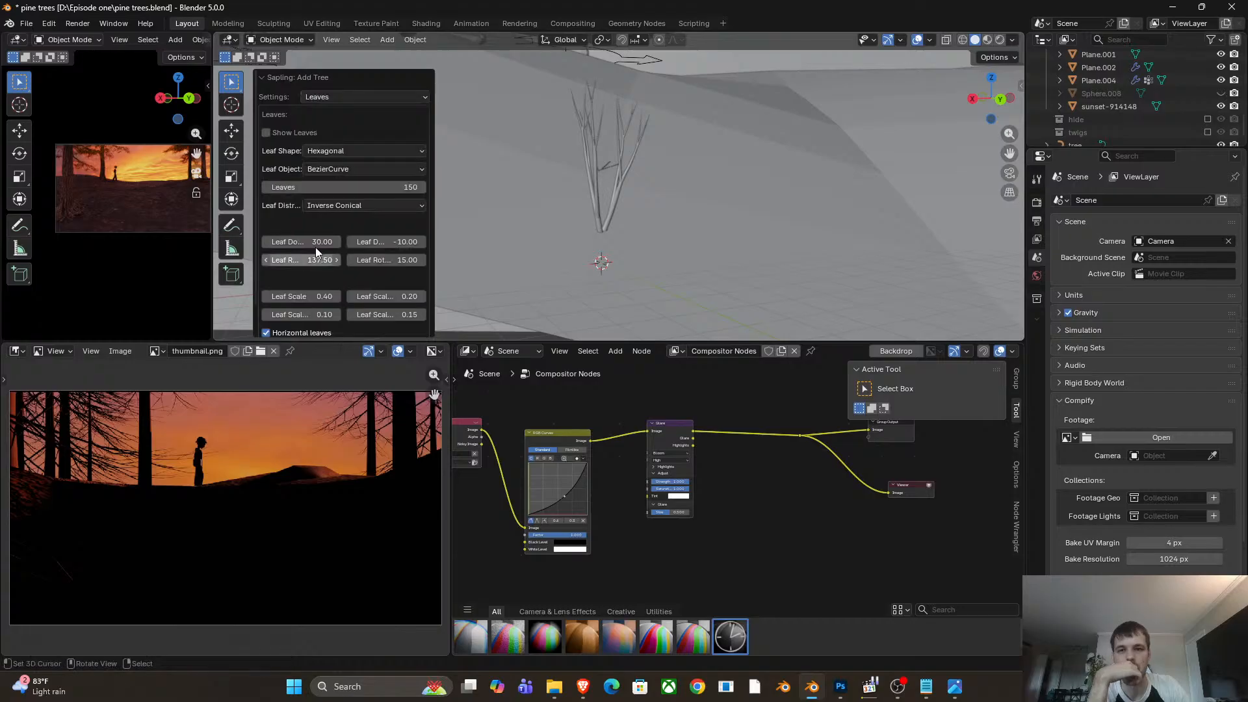
click(266, 134)
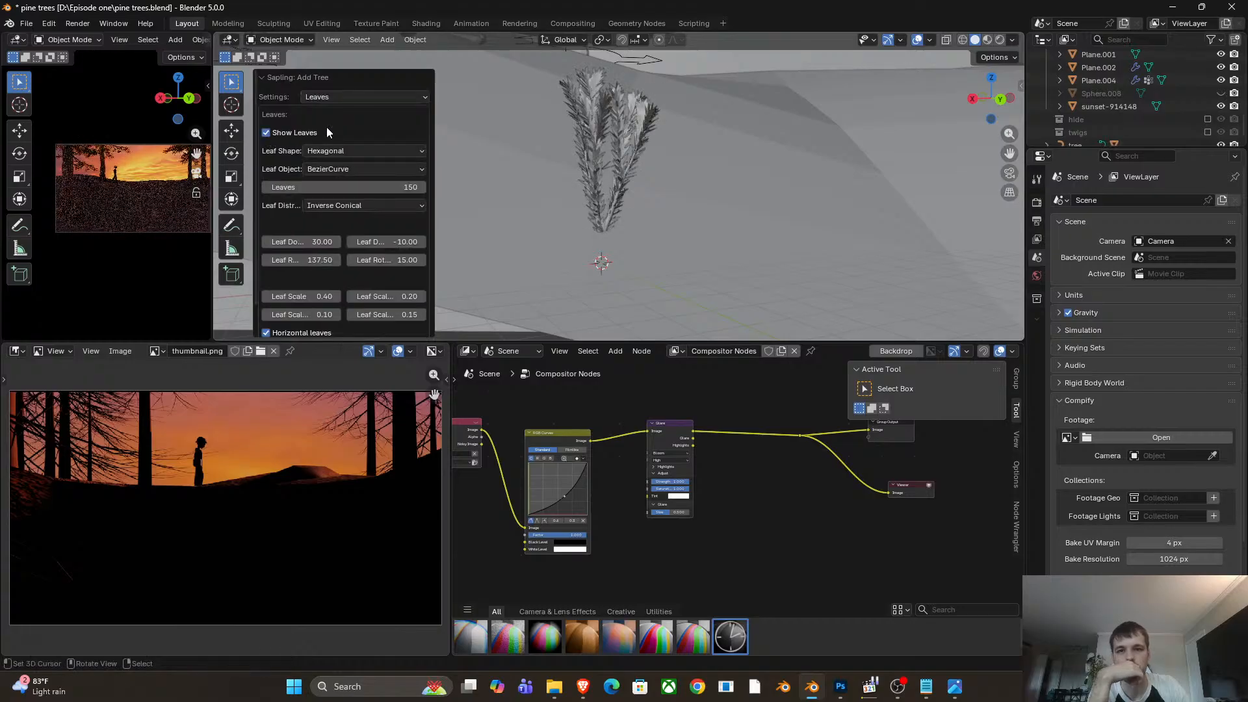
click(364, 97)
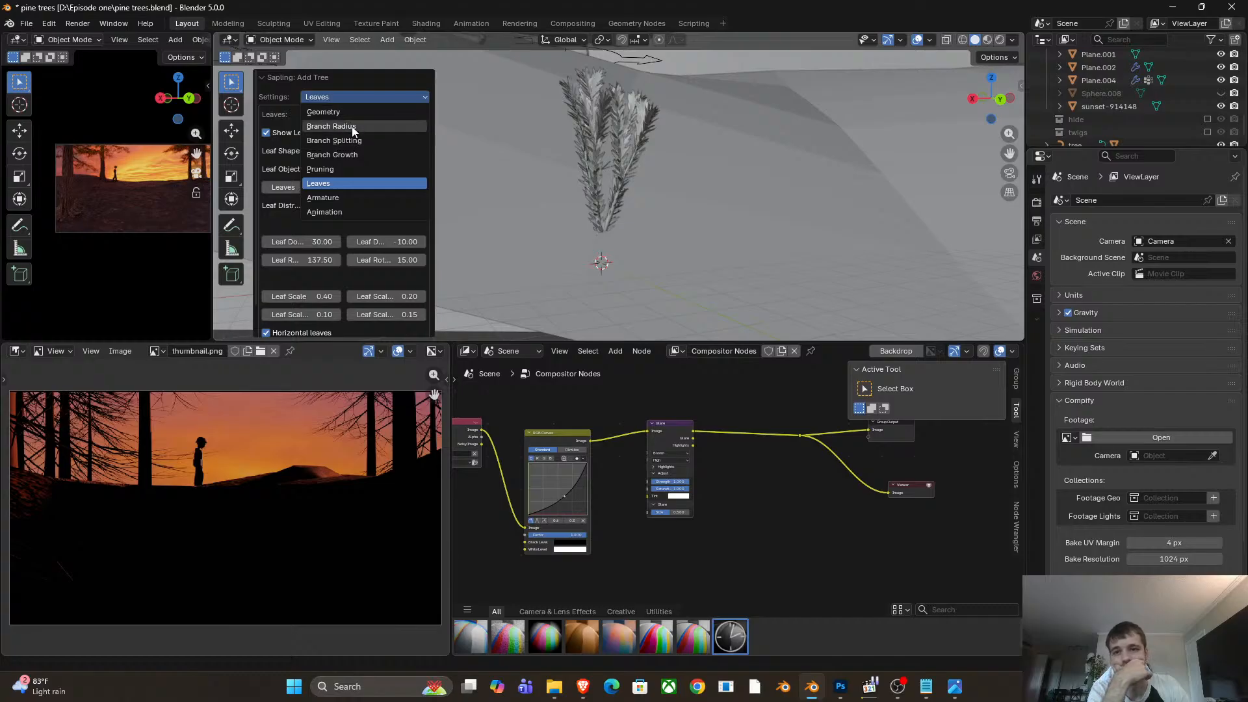
click(353, 140)
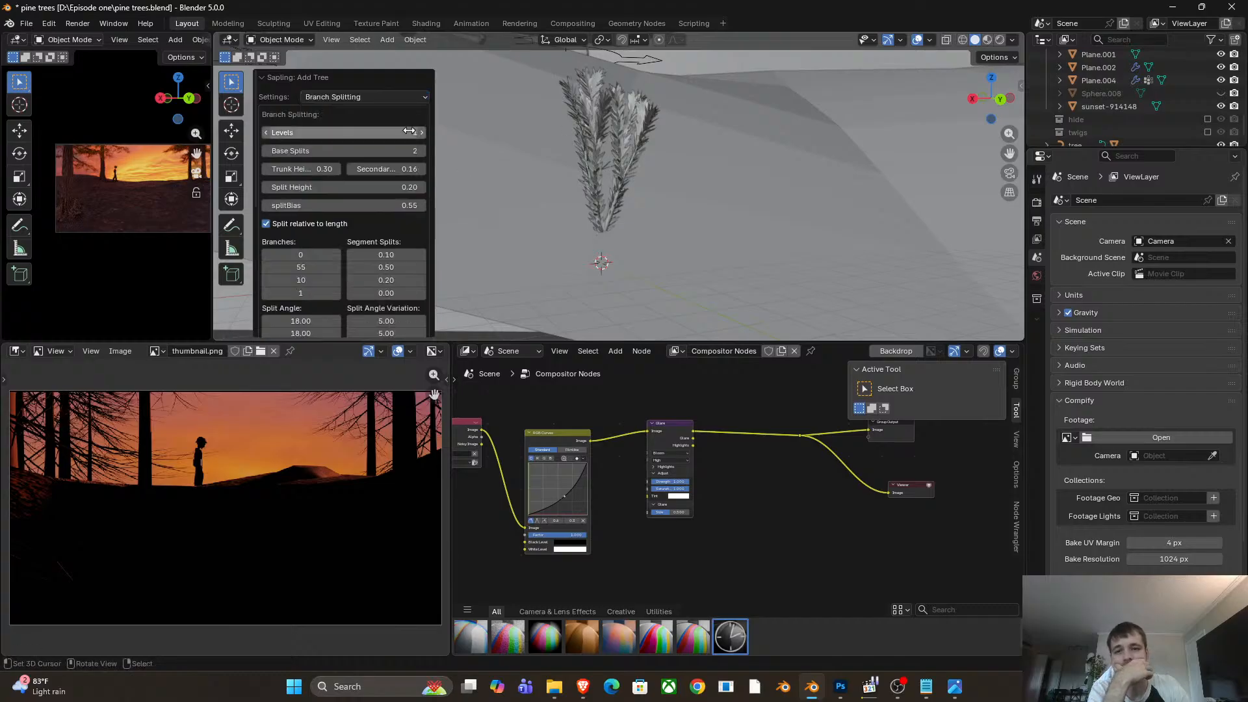
click(423, 133)
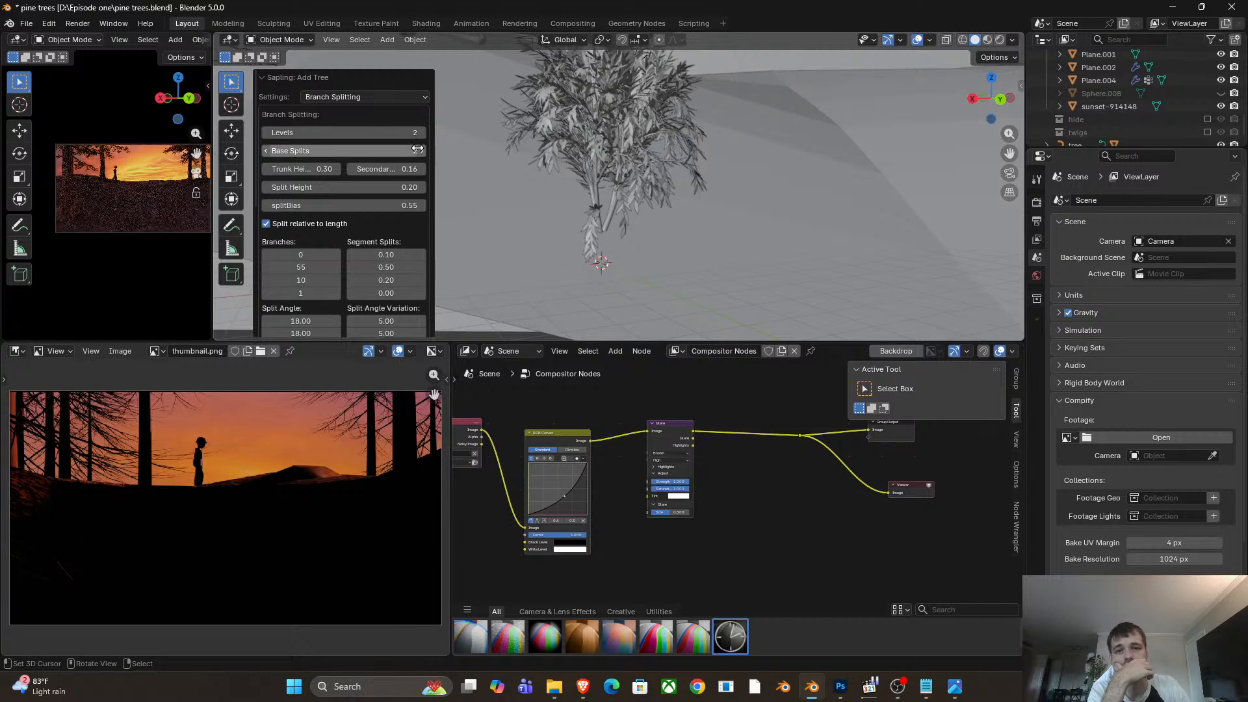
Load the small_pine preset in the sapling's geometry settings, keeping its Custom Shape option.
click(330, 99)
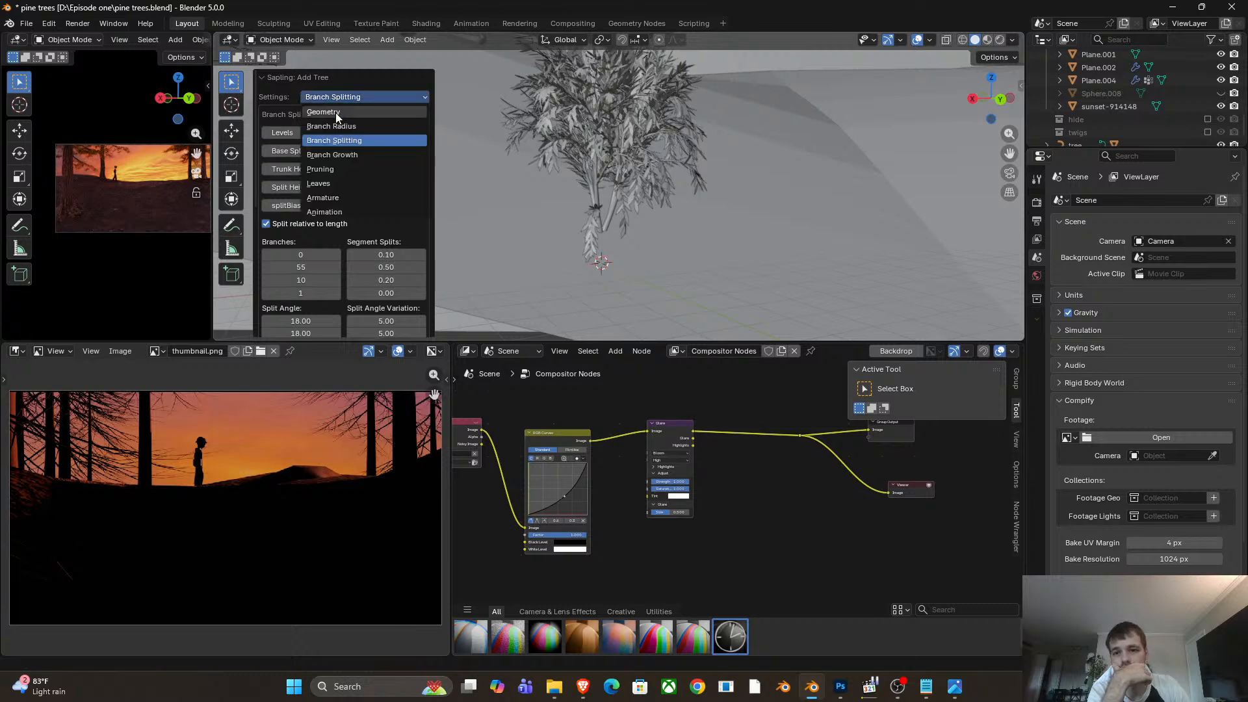
scroll(326, 123, down, 3)
scroll(326, 124, up, 3)
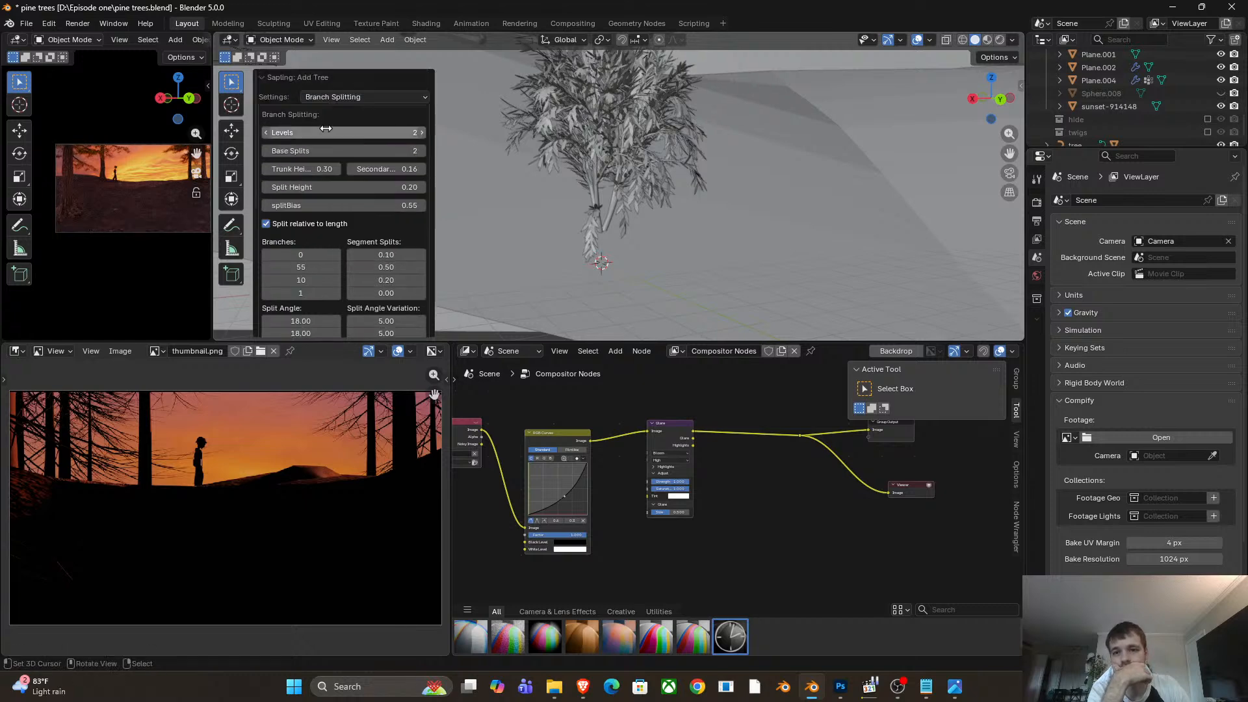
click(340, 96)
click(342, 112)
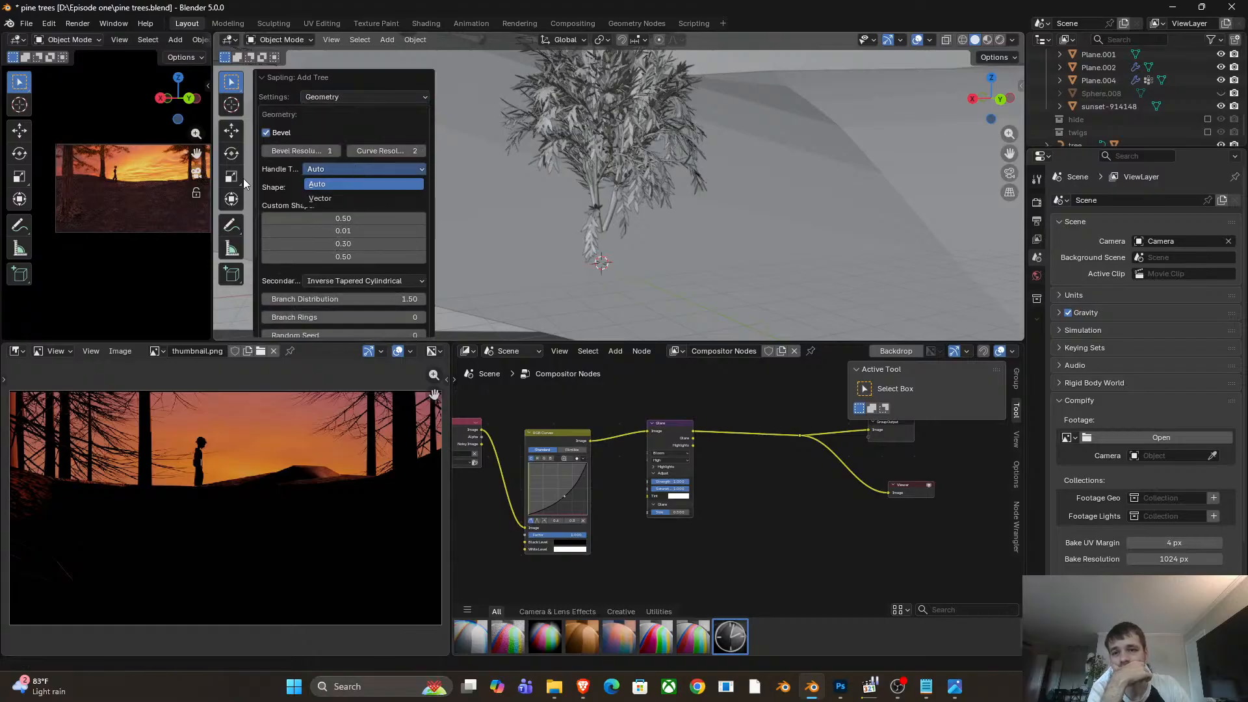
scroll(284, 184, down, 3)
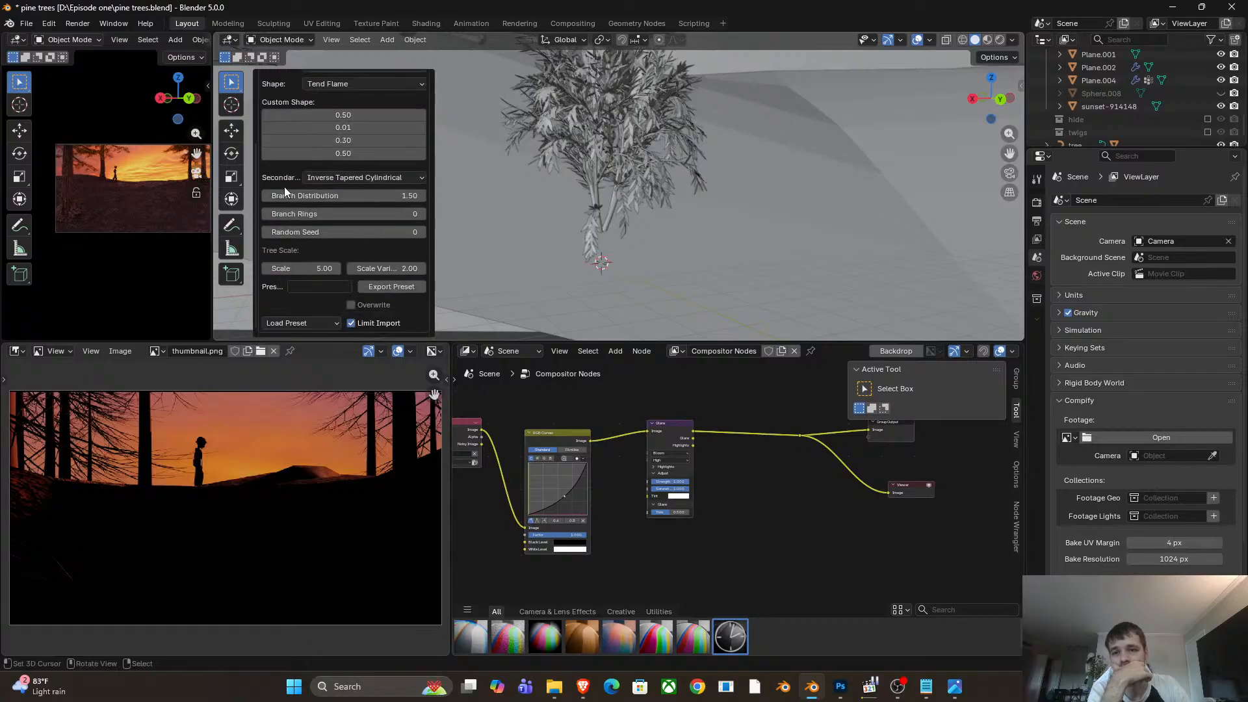
click(325, 324)
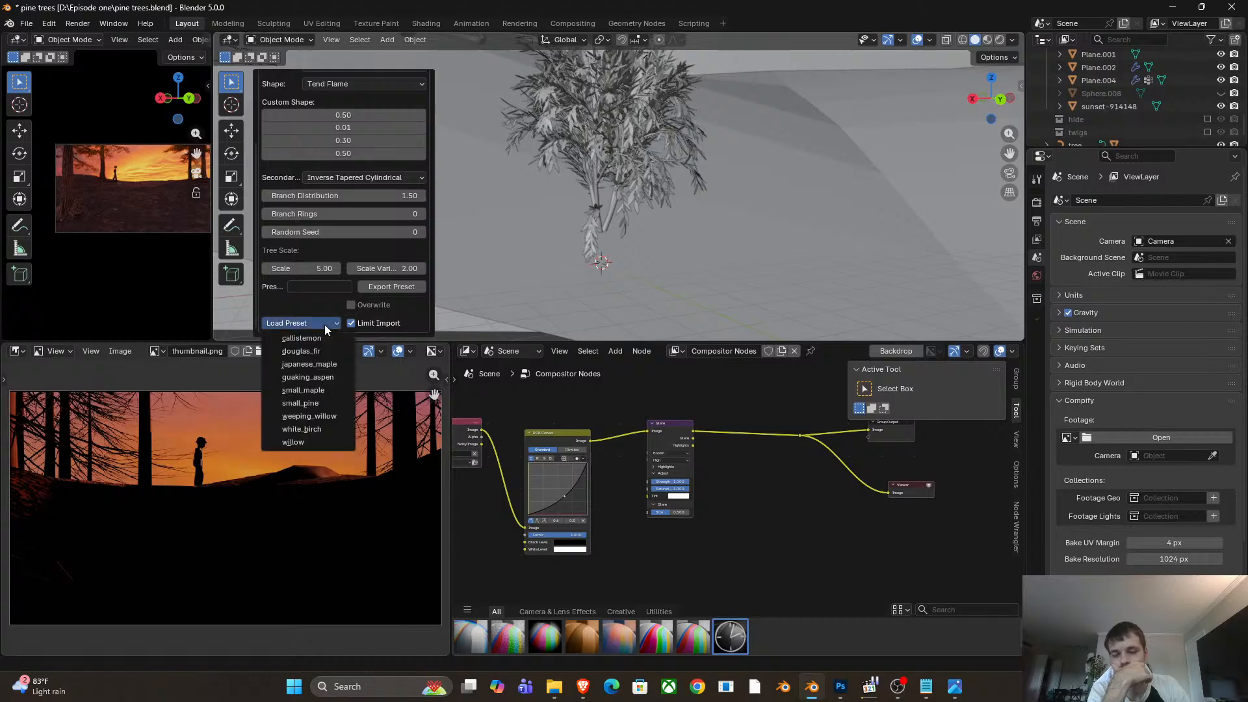
click(318, 404)
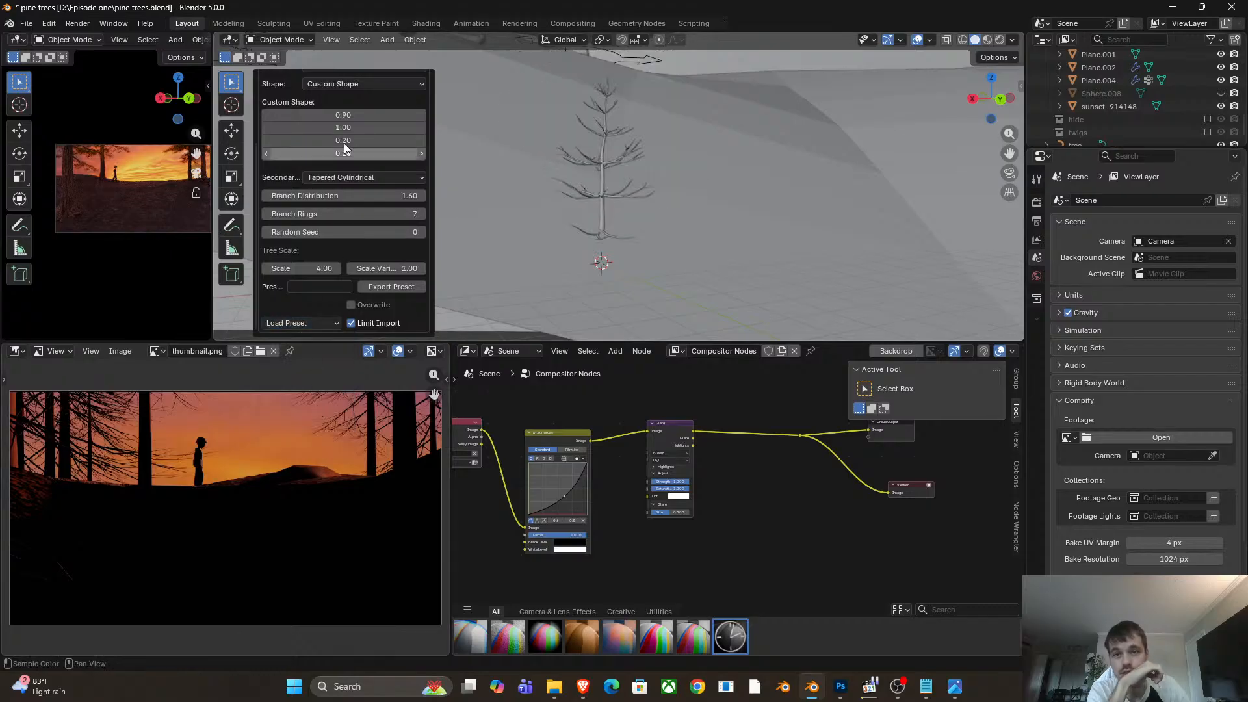
click(395, 86)
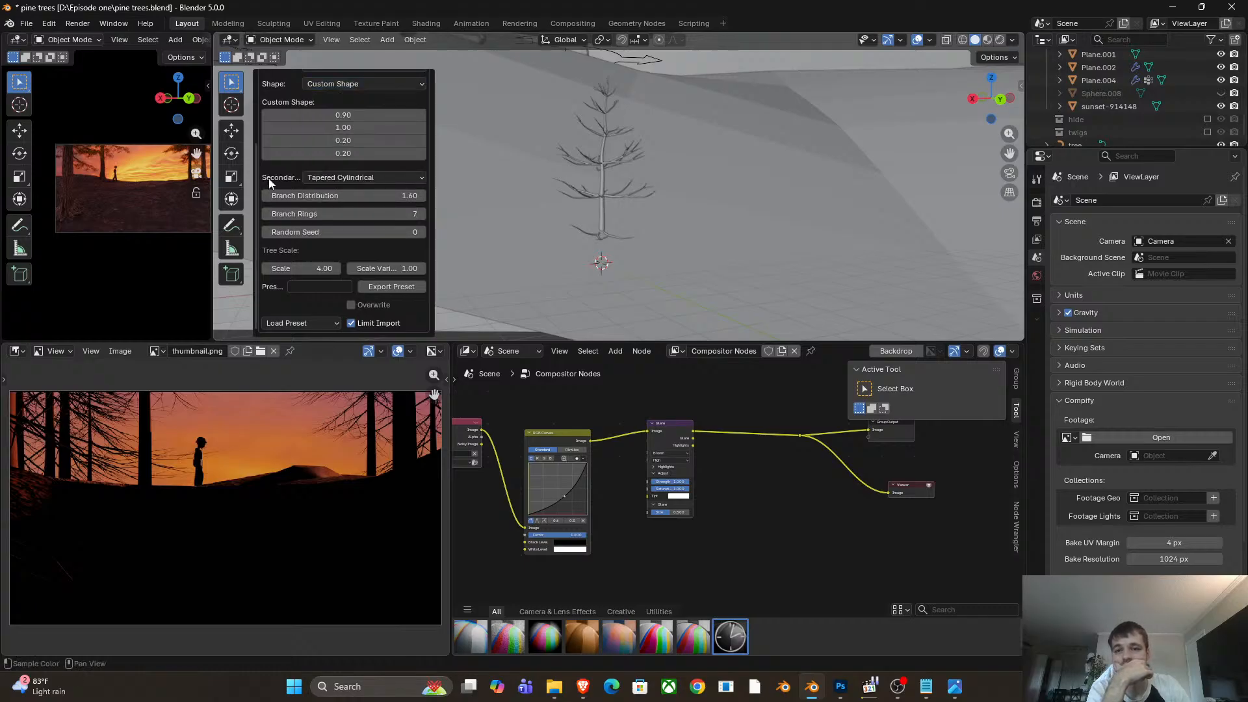
Show the leaves on the small pine and inspect its branches up close.
scroll(268, 178, up, 4)
click(348, 97)
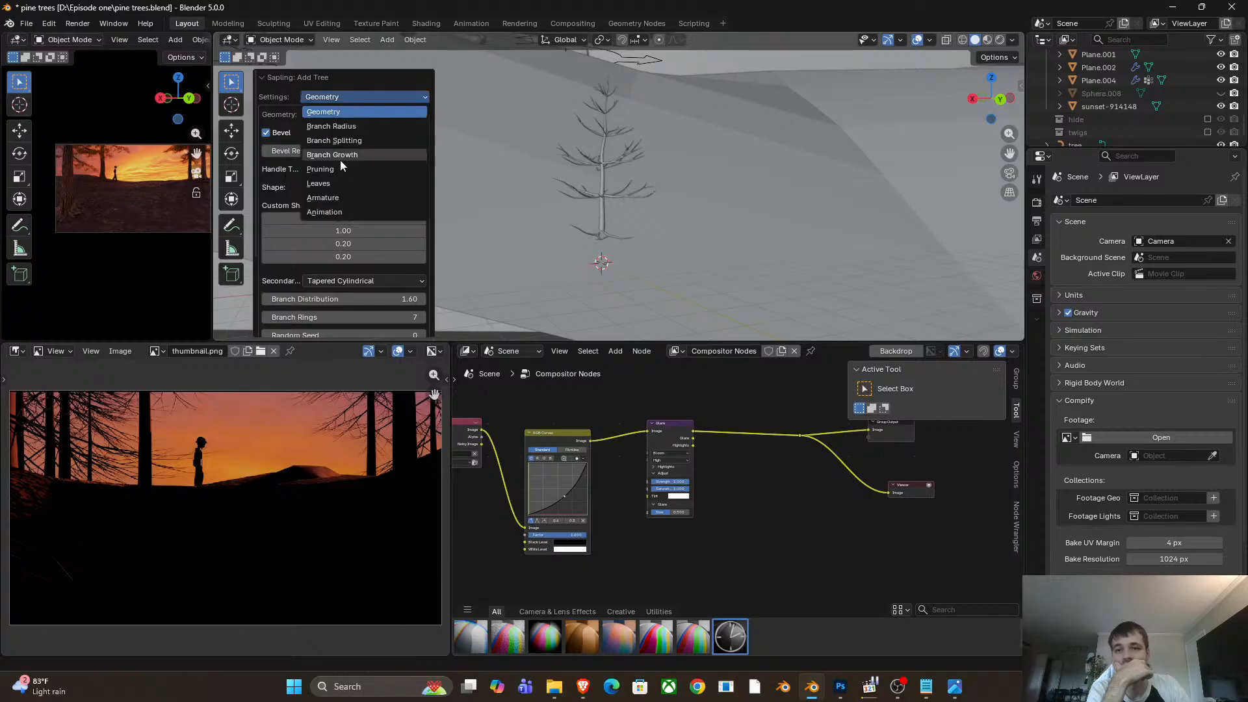
click(362, 182)
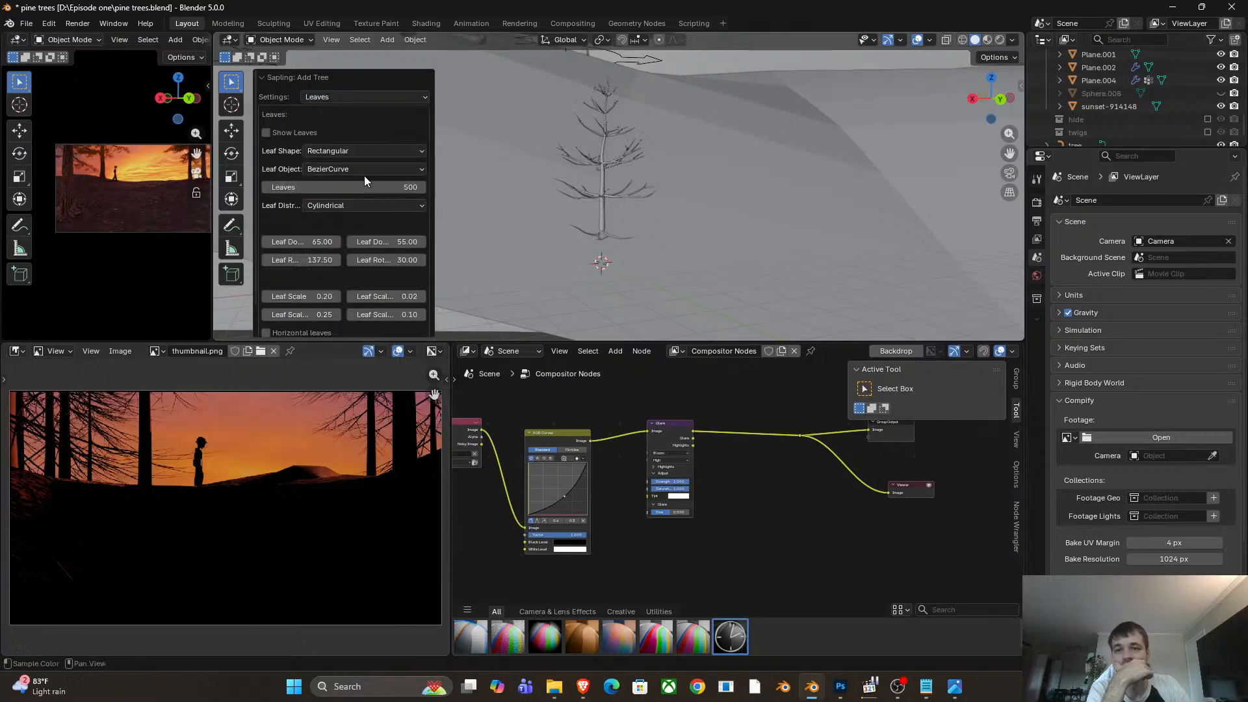
click(268, 132)
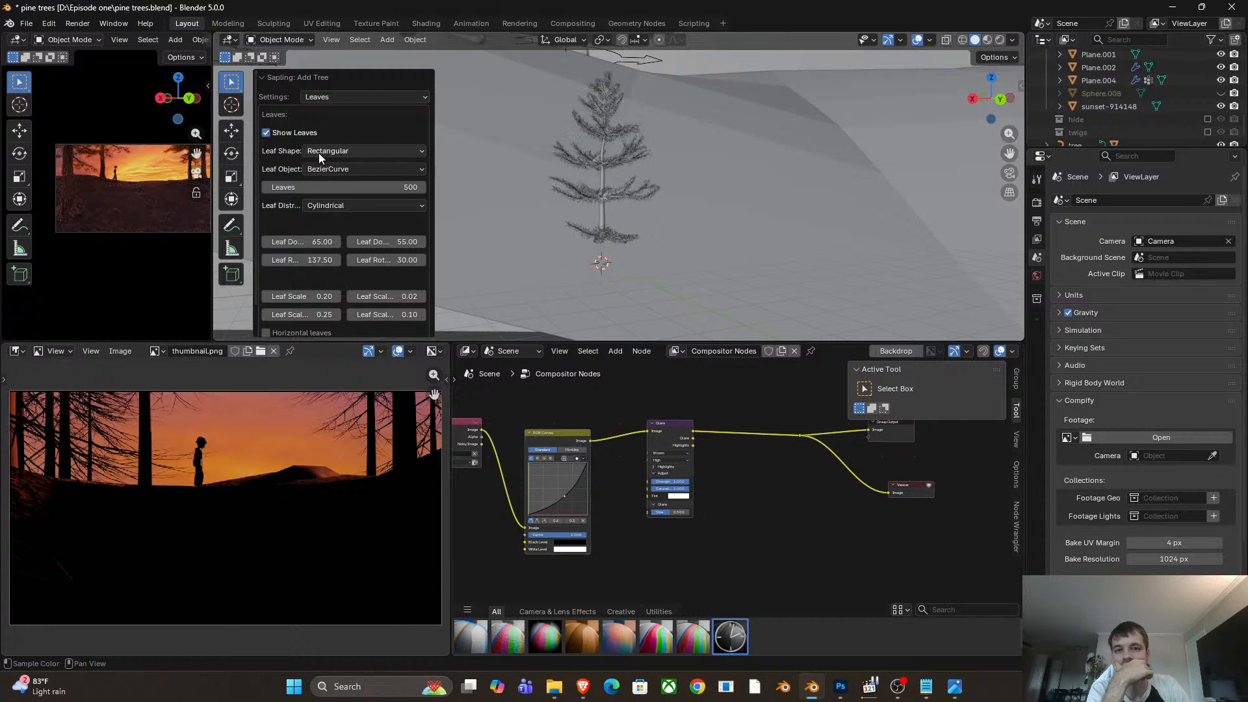
scroll(585, 182, up, 6)
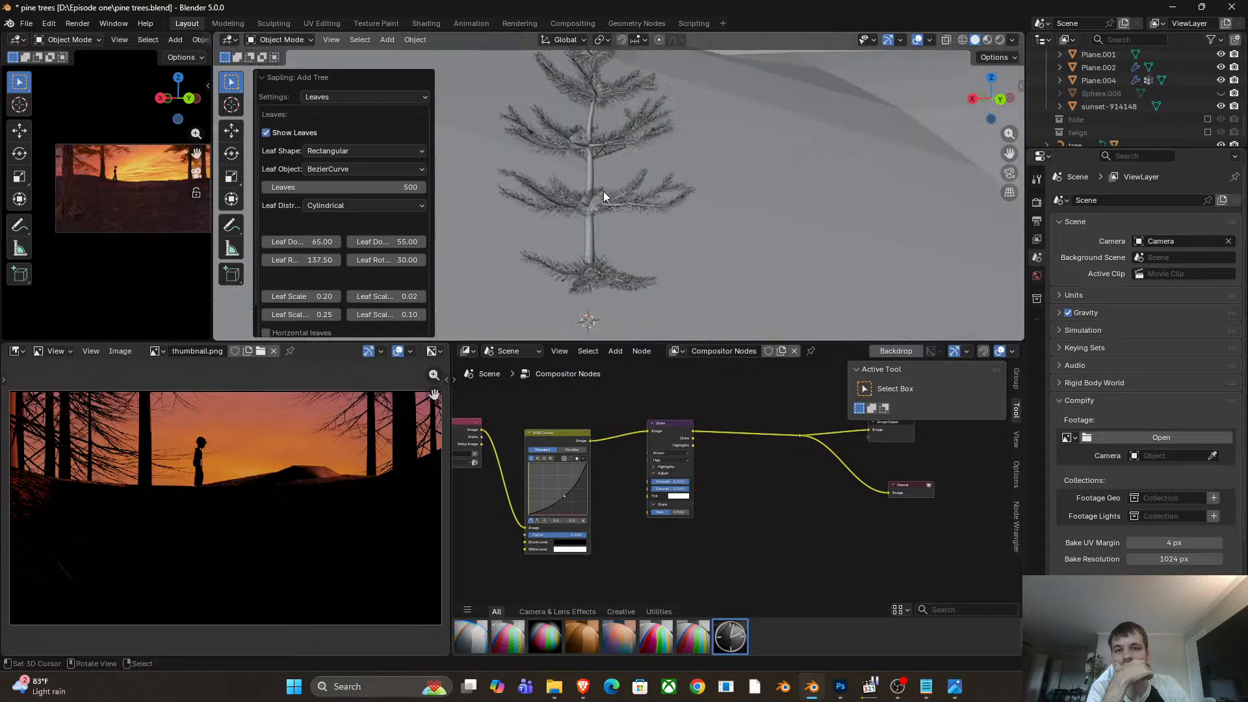
scroll(585, 200, down, 5)
Set the small pine's branch splitting levels to 3.
click(377, 97)
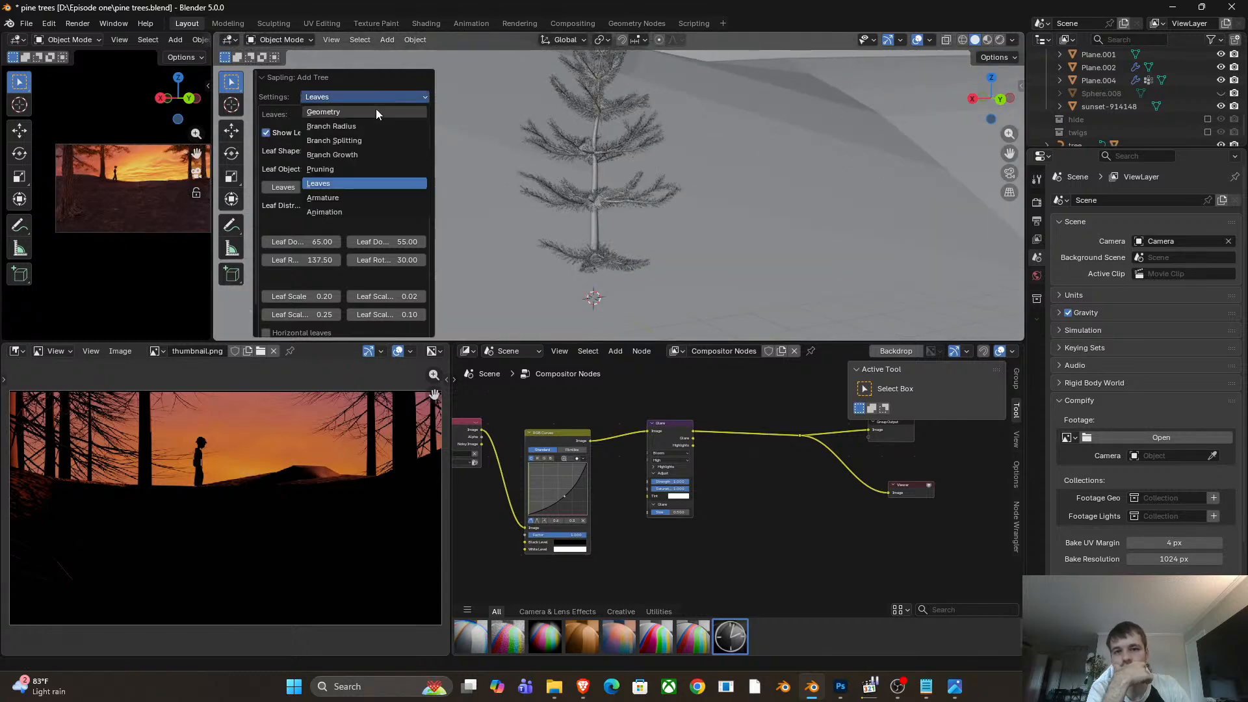
click(356, 138)
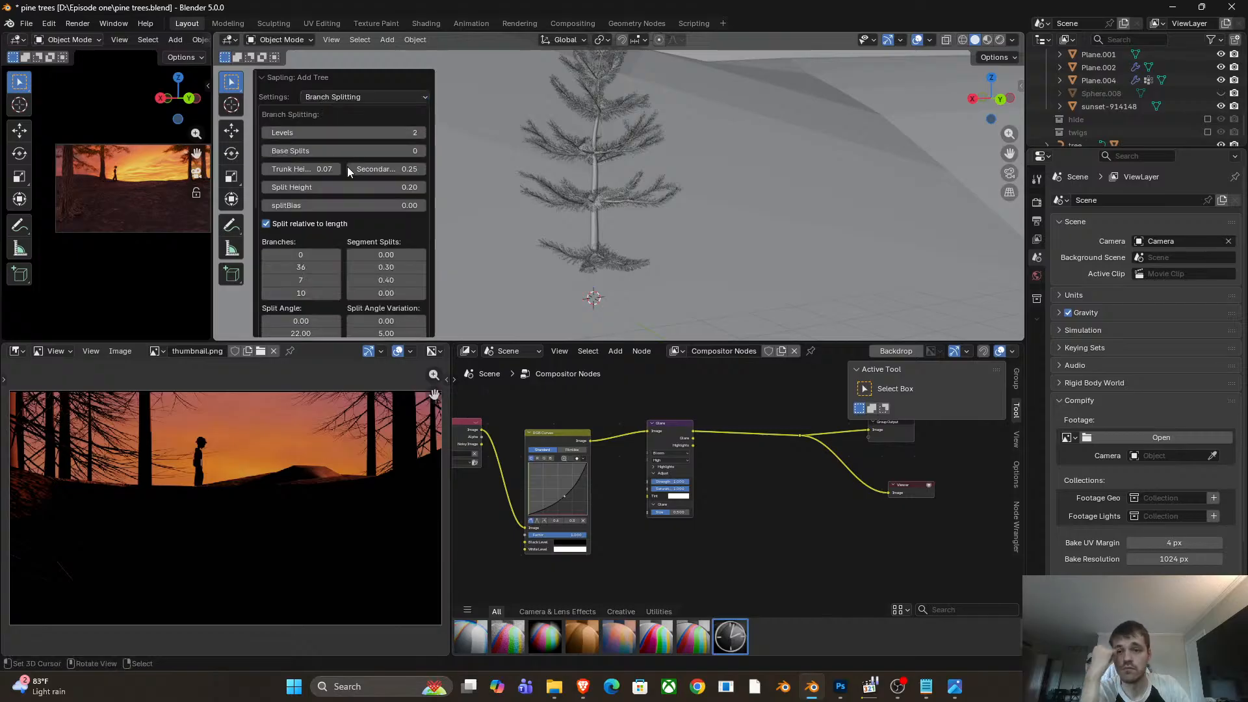
click(422, 133)
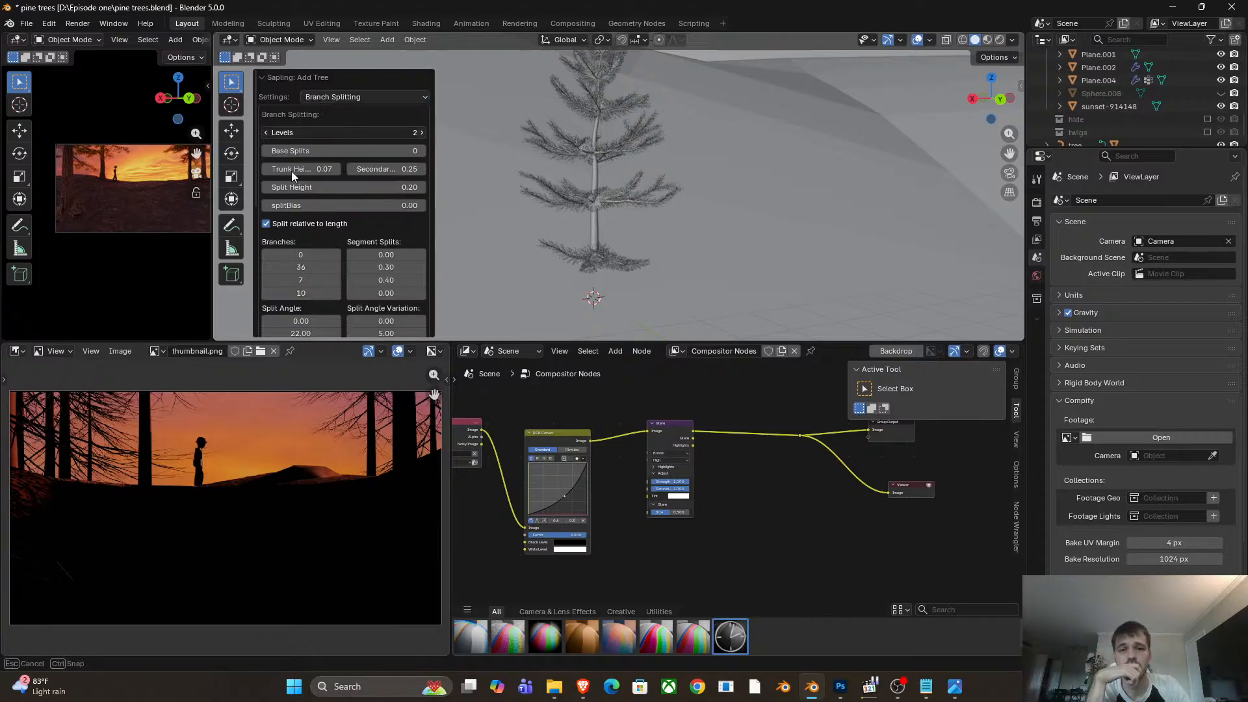
scroll(544, 189, down, 3)
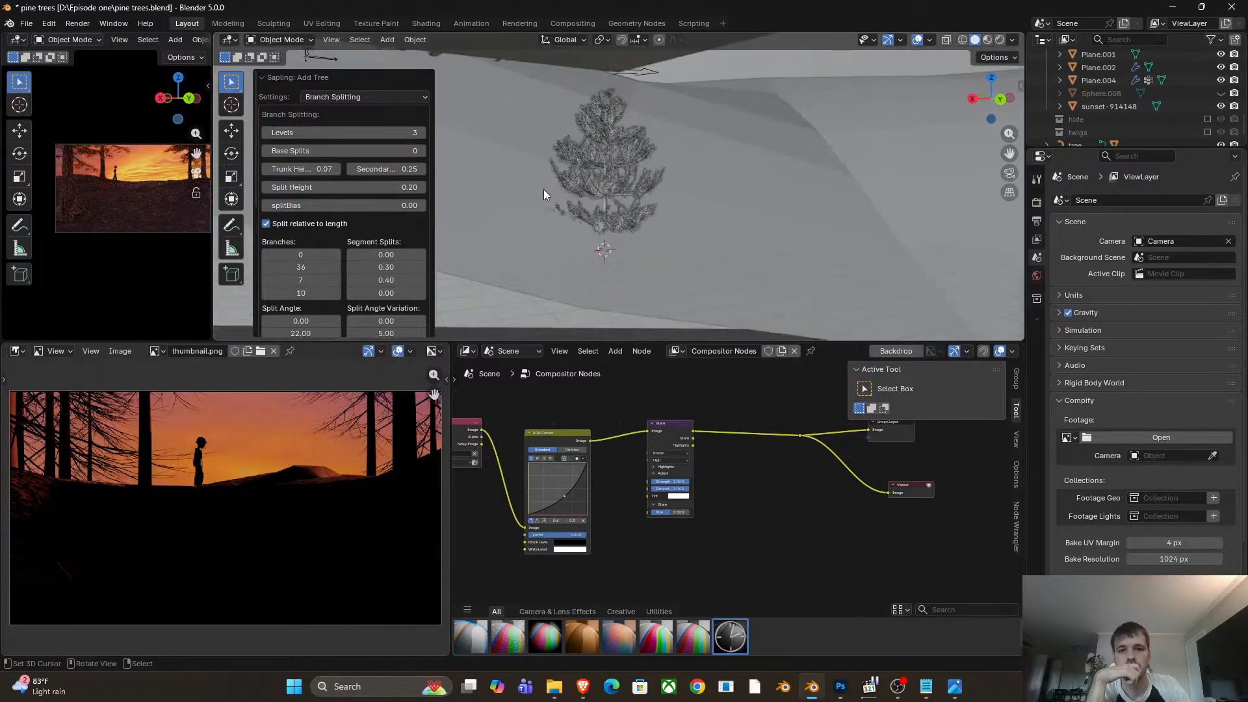
Inspect the small pine, select its tree curve and move it about −6.72 m in X, 1.72 m in Y and 6.19 m in Z.
scroll(567, 200, up, 4)
scroll(566, 205, up, 2)
scroll(596, 185, up, 3)
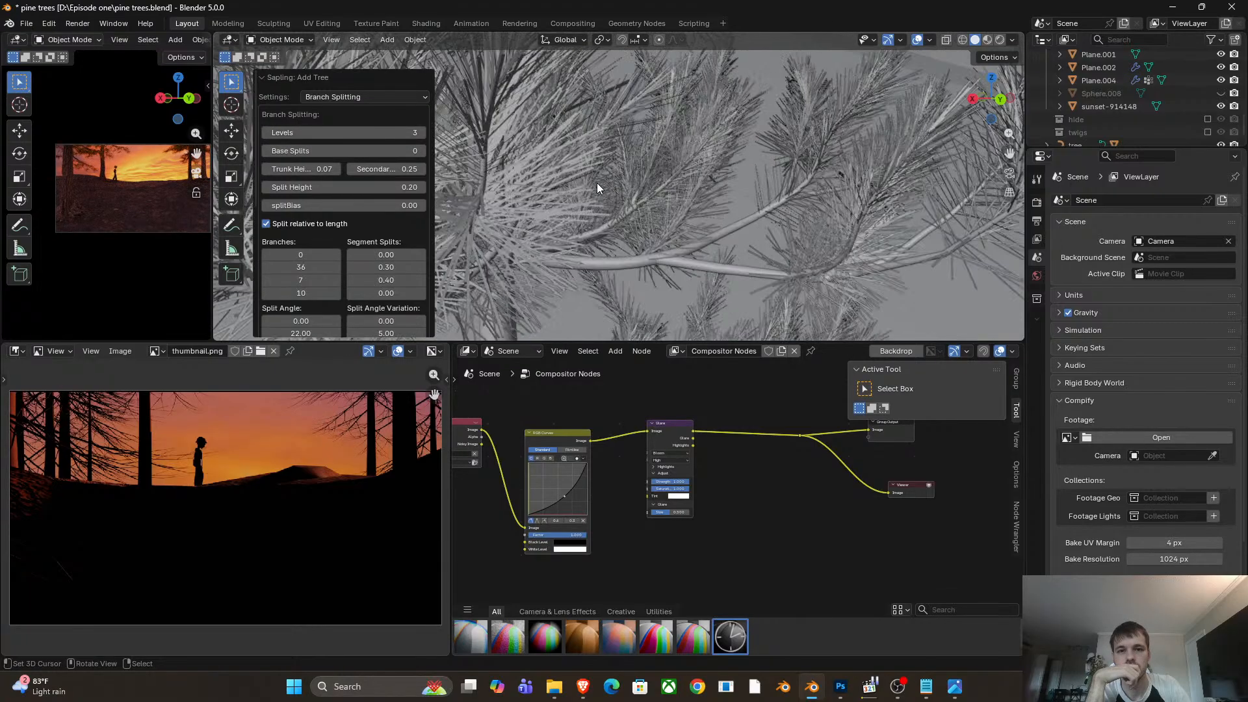
scroll(594, 208, down, 8)
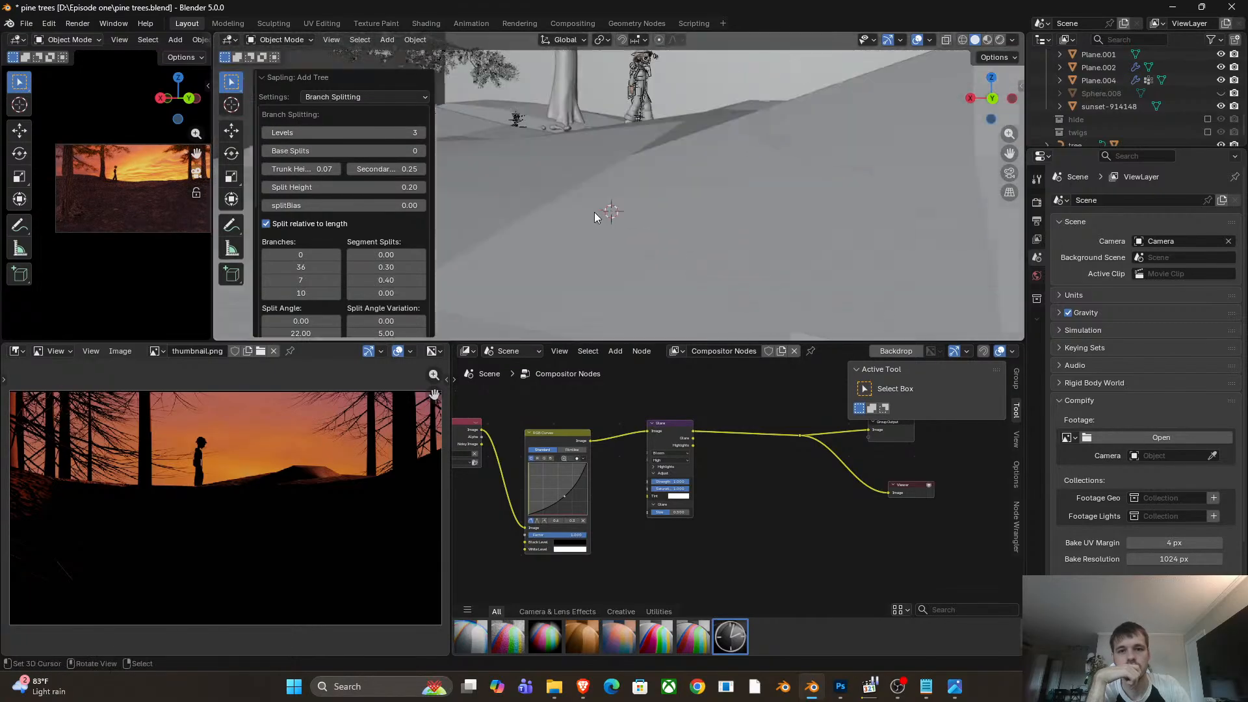
scroll(594, 213, up, 6)
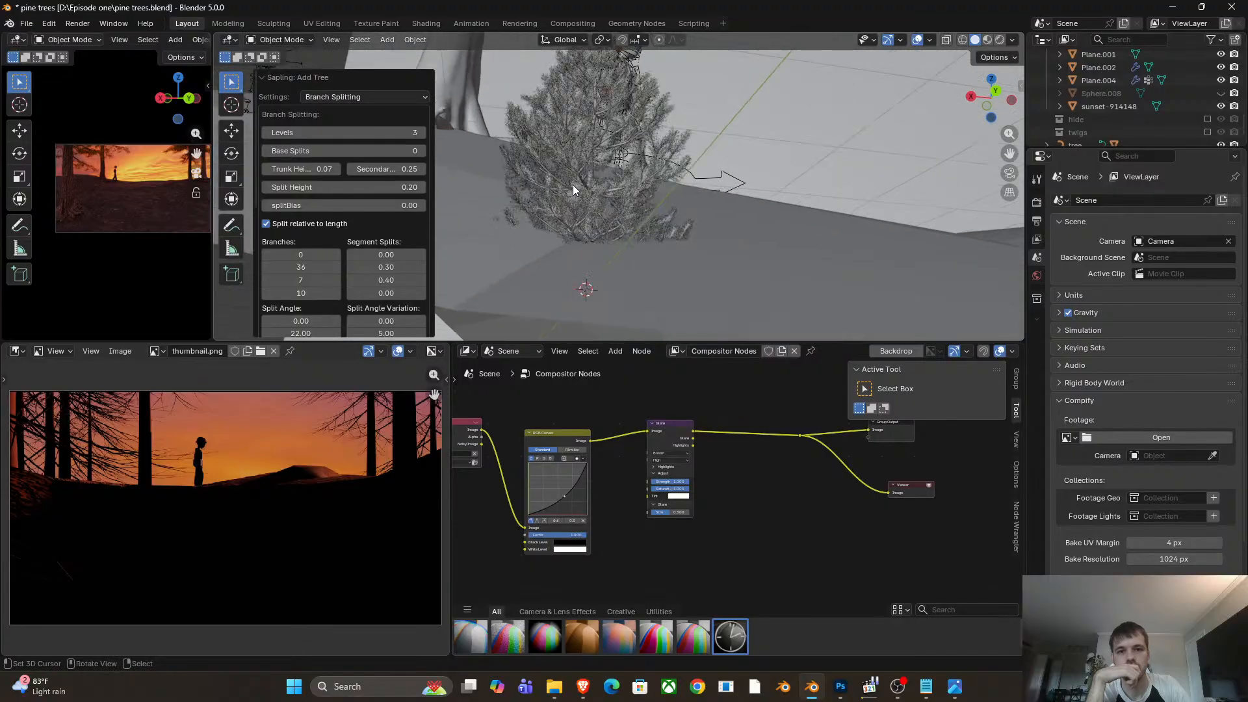
click(576, 224)
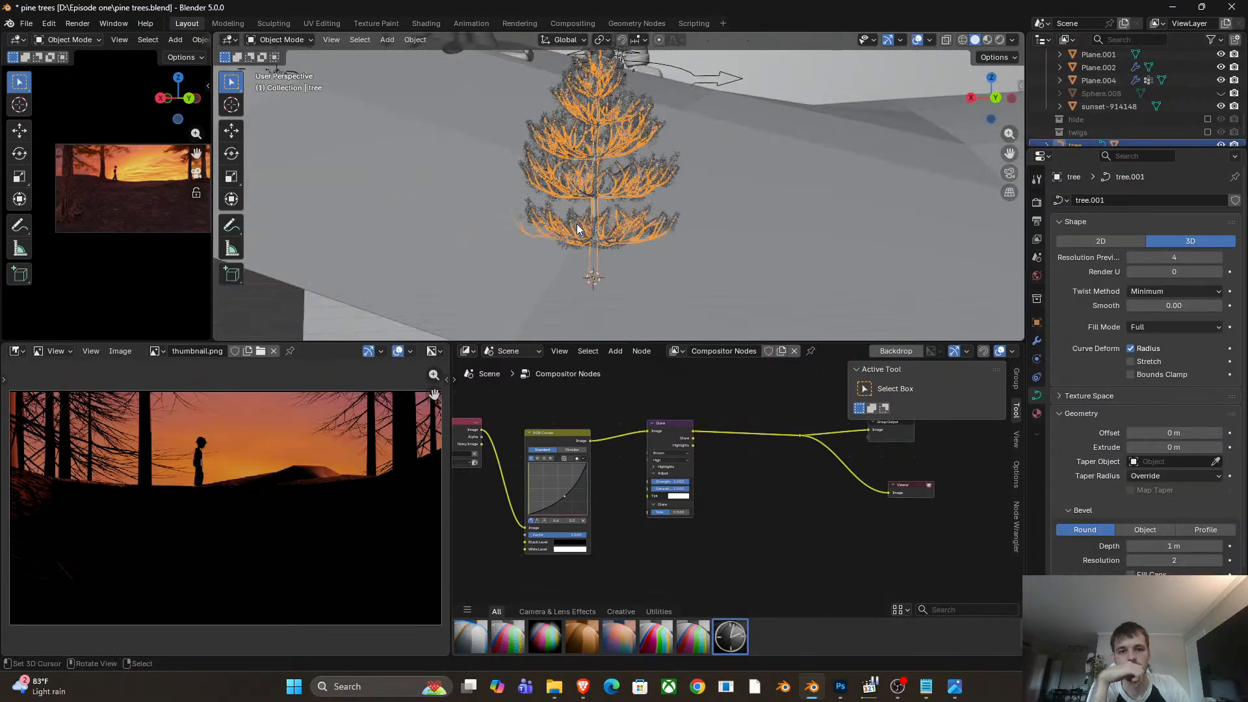
scroll(598, 227, down, 6)
key(g)
click(755, 154)
Move the small pine horizontally about −4.57 m in X and 35.9 m in Y, keeping its height locked.
middle_drag(755, 155, 723, 215)
key(g)
key(shift+z)
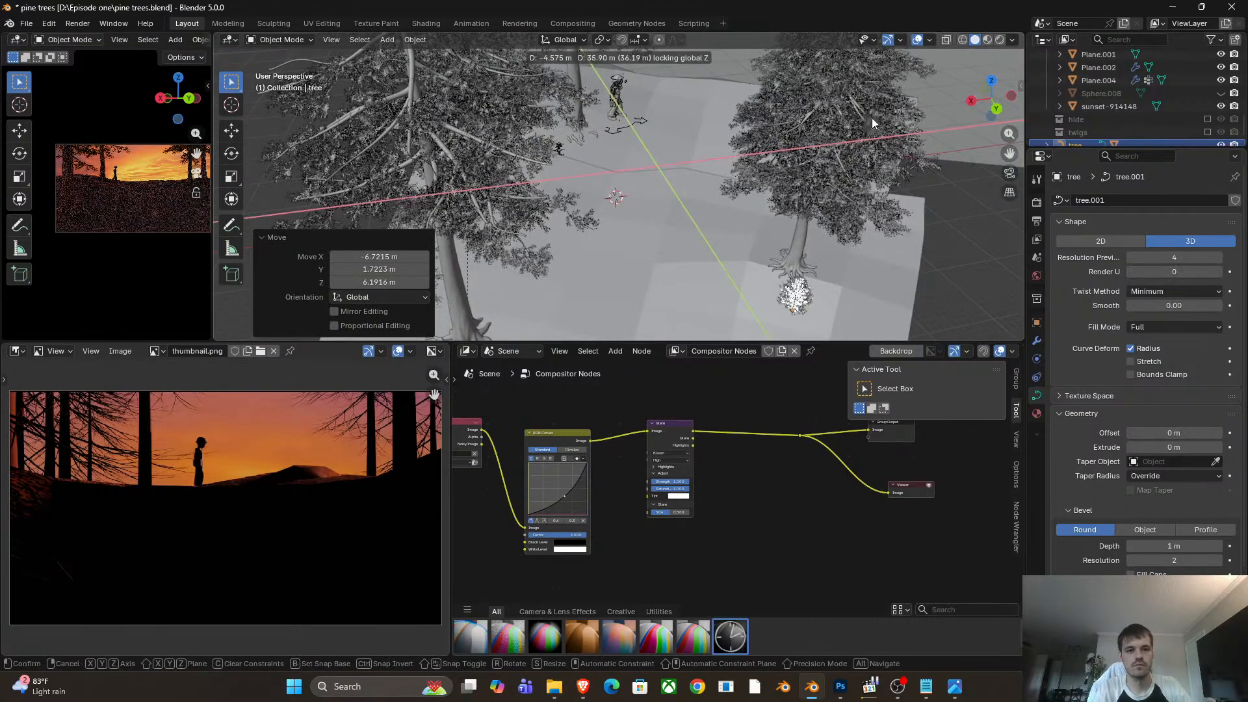
click(860, 55)
Enlarge the camera view and shift the small pine horizontally about 2.68 m in X and −0.3 m in Y.
drag(213, 110, 596, 117)
scroll(506, 200, up, 3)
shift+middle_drag(504, 200, 322, 199)
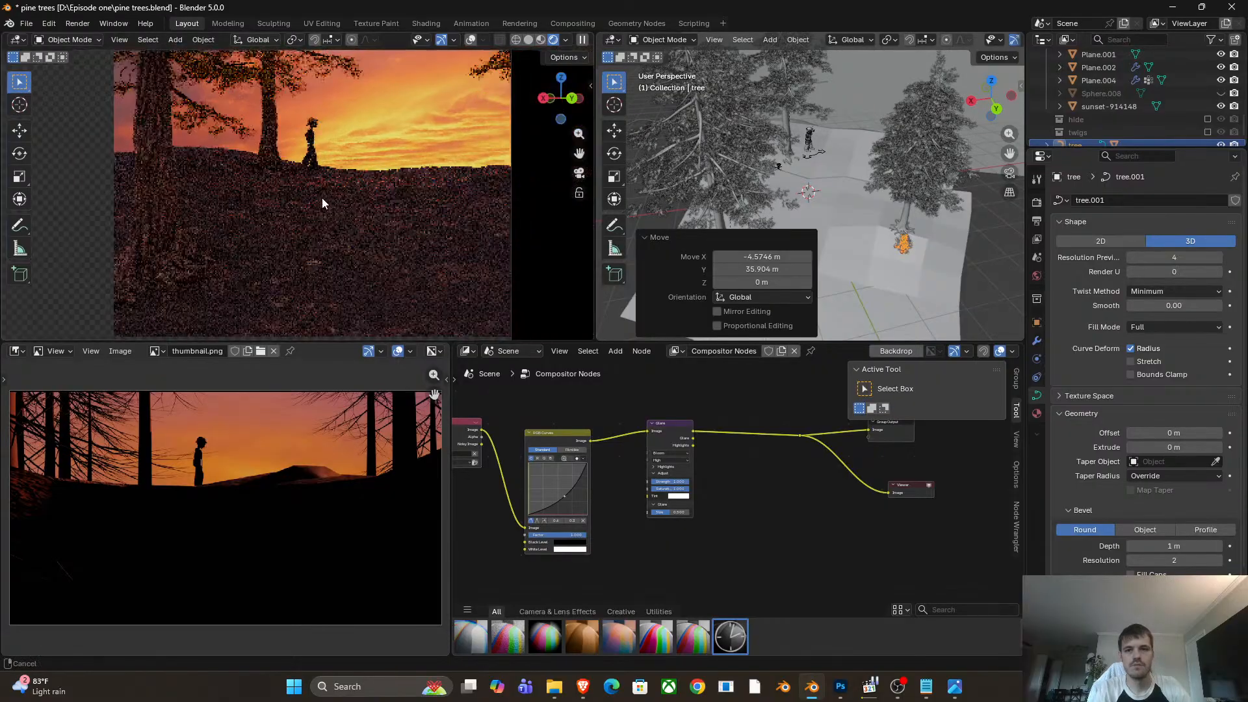
scroll(322, 199, down, 2)
key(g)
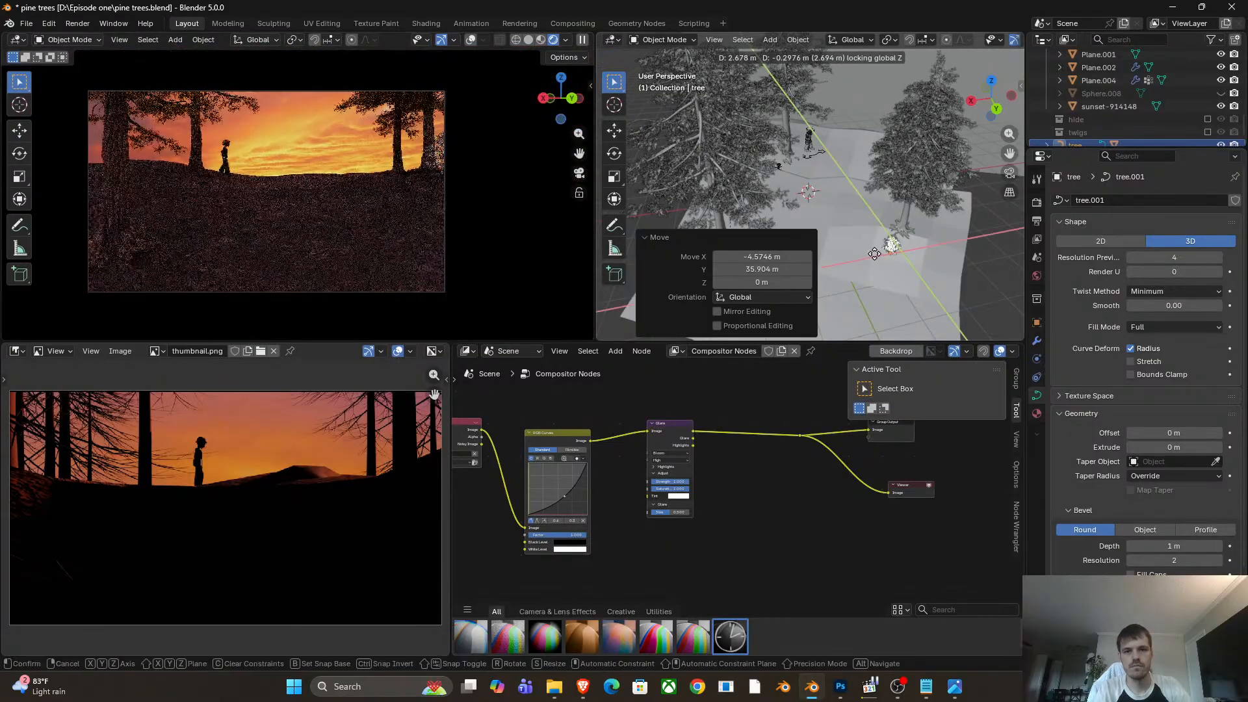
click(875, 254)
Lower the small pine about 2.27 m along Z and scale it up by about 1.69.
middle_drag(875, 254, 829, 235)
scroll(765, 191, up, 8)
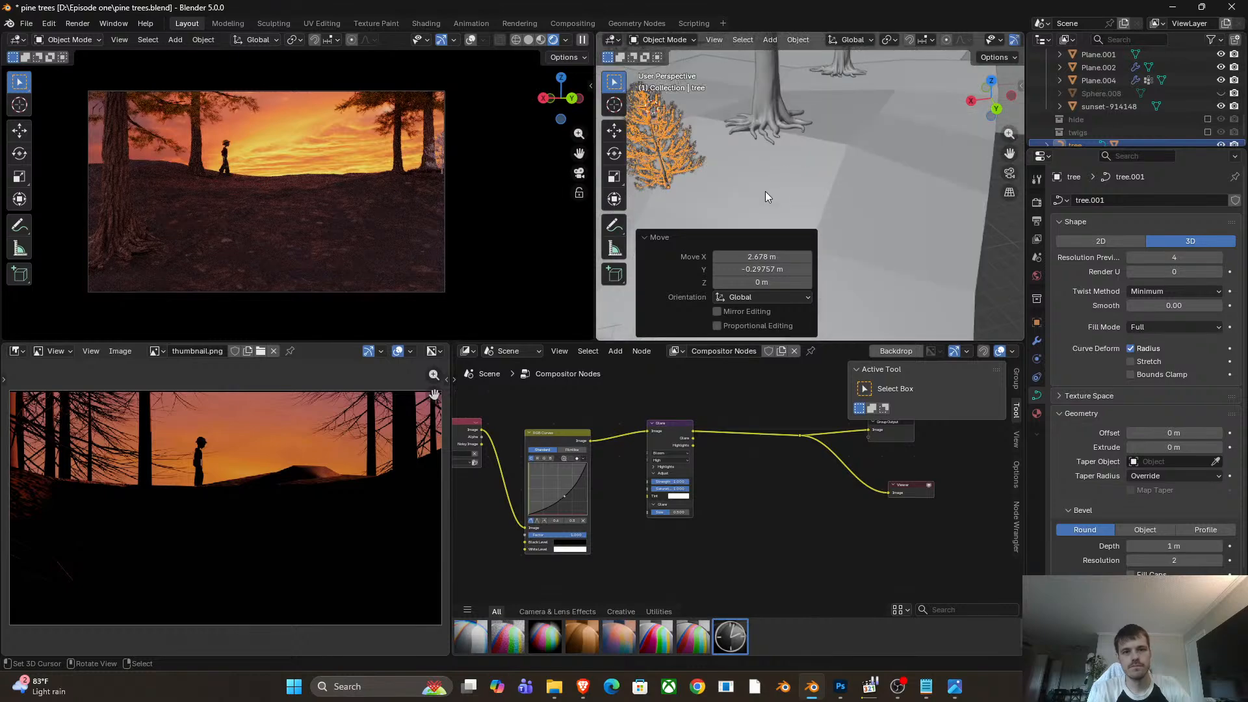
key(g)
key(z)
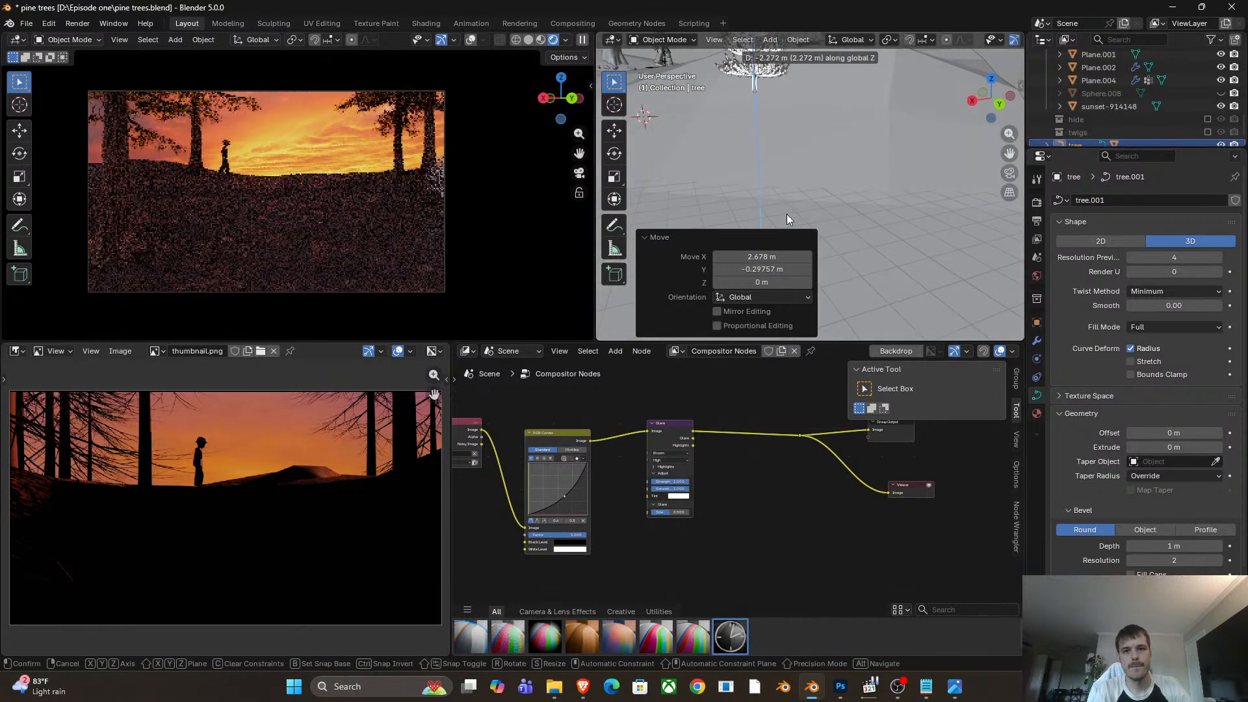
click(787, 214)
key(s)
click(655, 150)
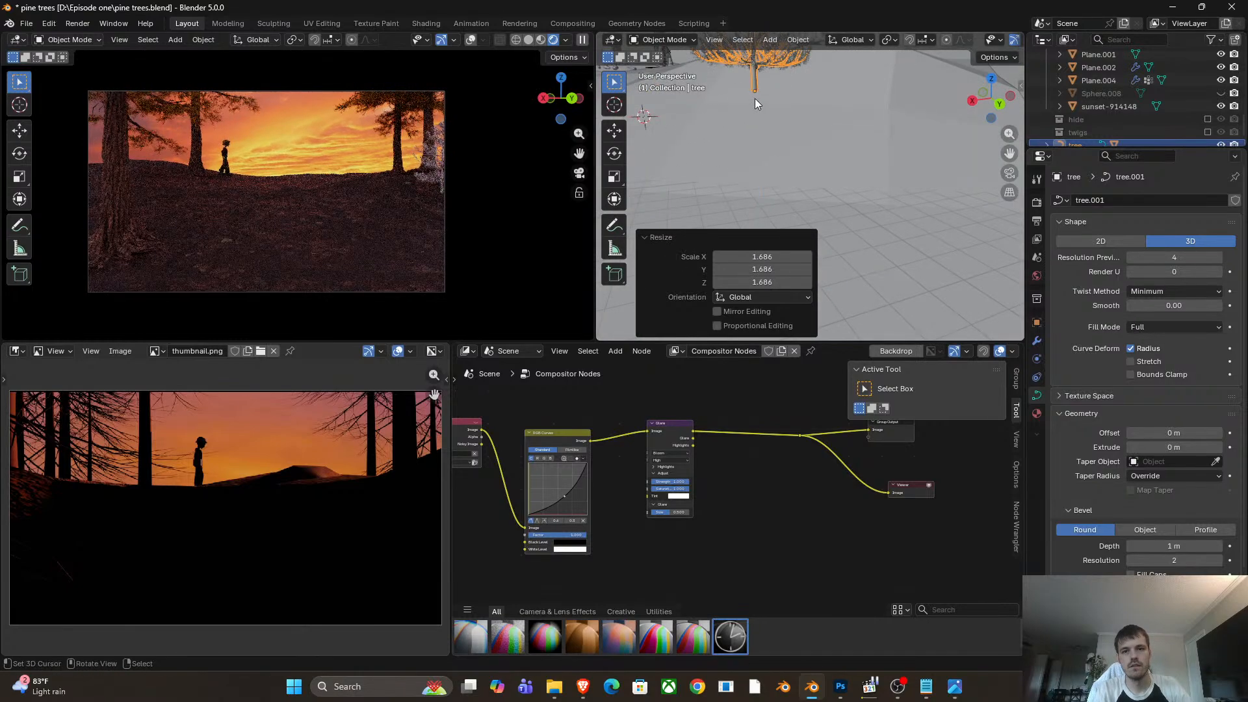
Show the material settings and check which bark material the large rooted pine's trunk uses.
scroll(774, 117, down, 5)
click(811, 130)
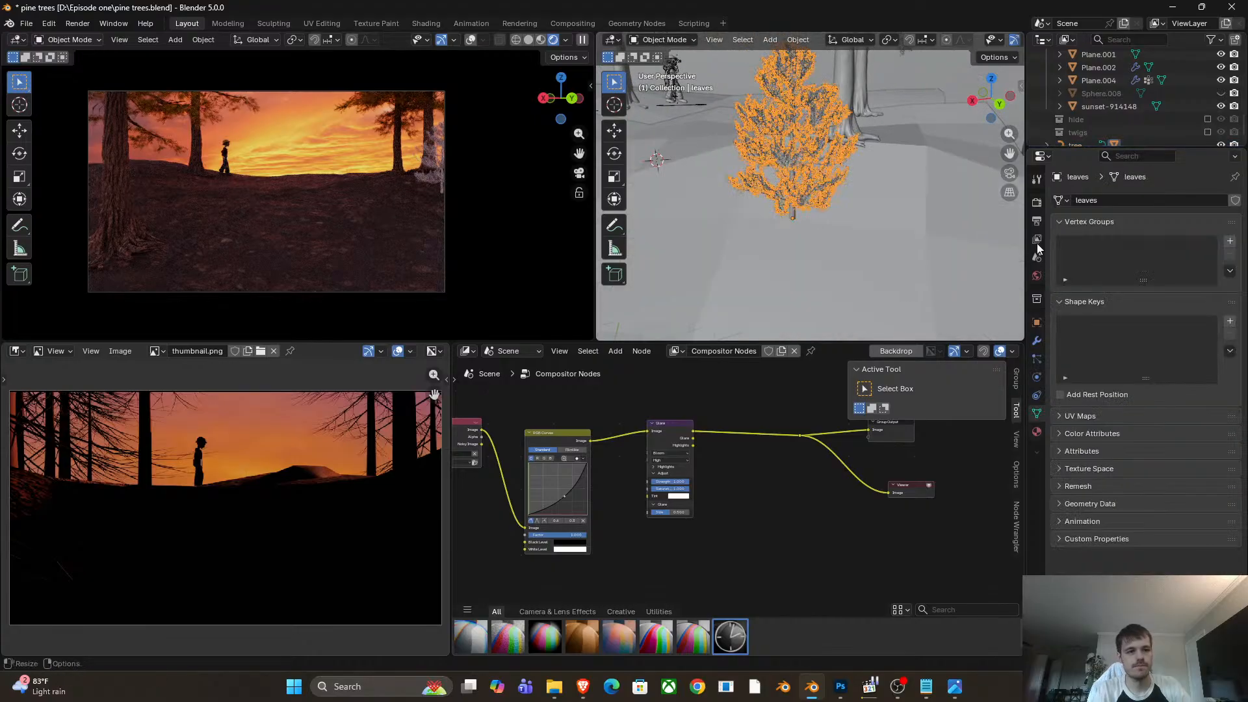
click(1037, 431)
shift+middle_drag(832, 91, 832, 134)
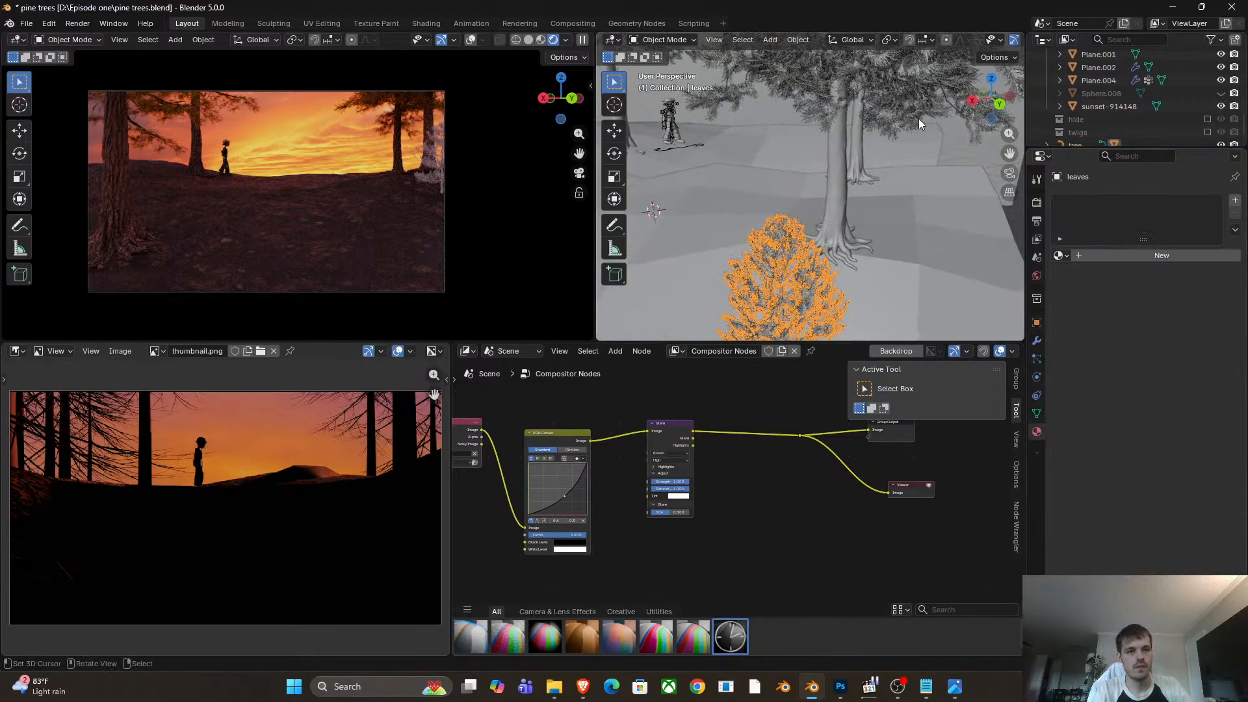
click(1060, 256)
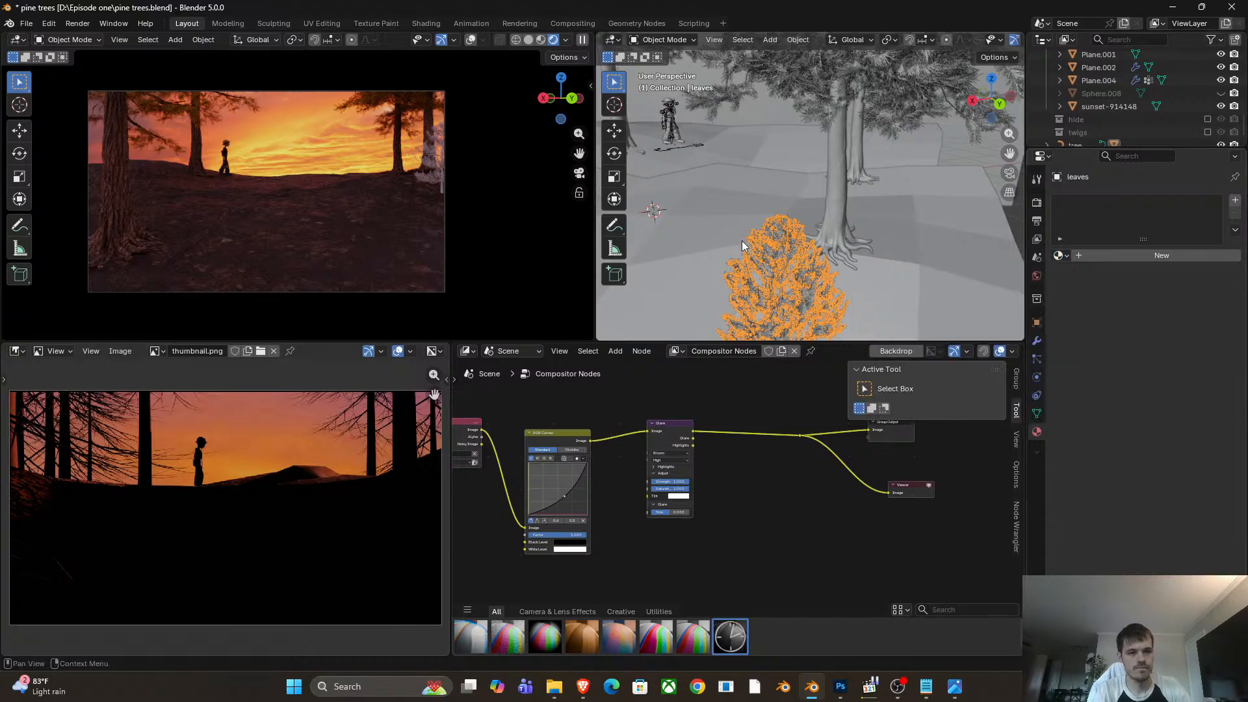
click(779, 255)
click(832, 171)
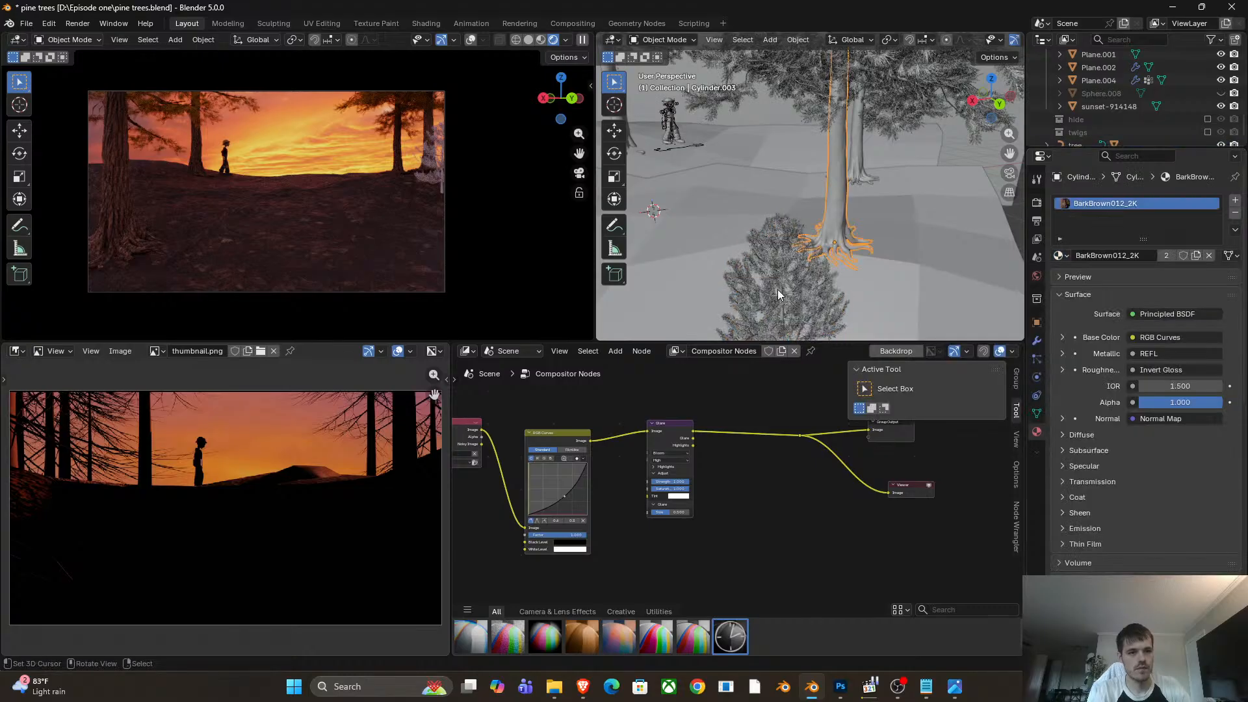
Assign the BarkBrown012_2K material to the small pine's trunk and branches.
click(778, 263)
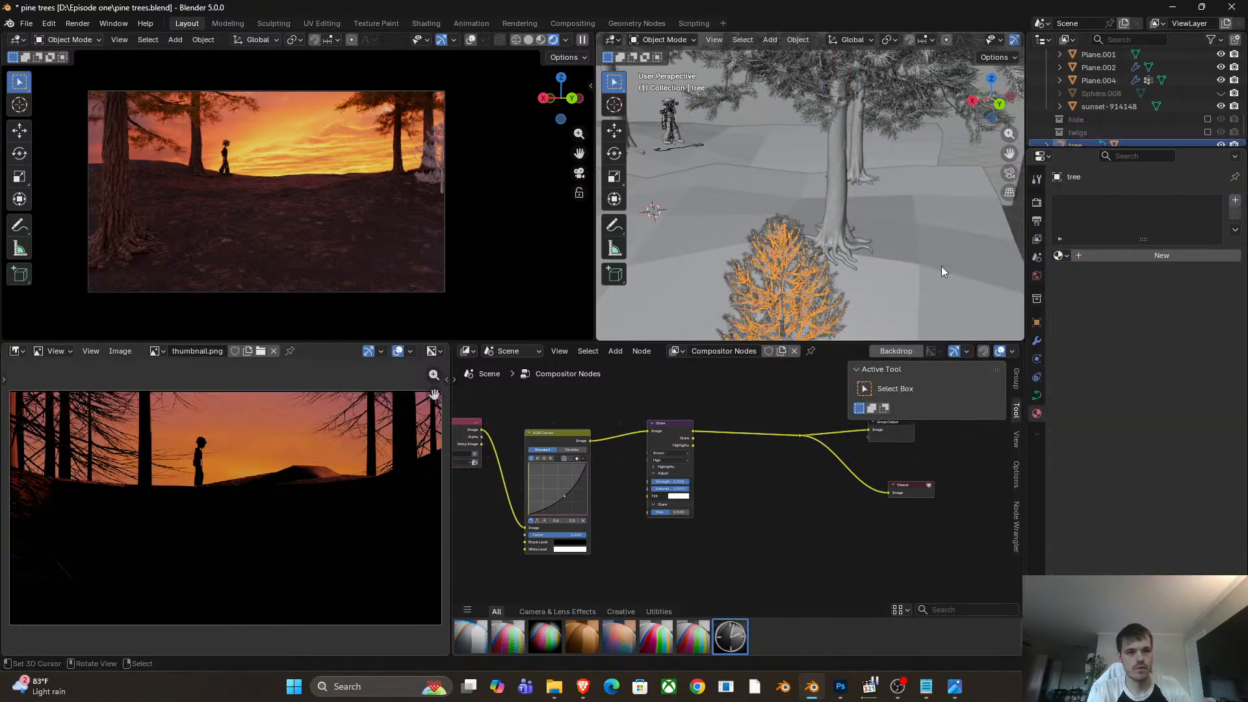
click(1059, 255)
text(bar)
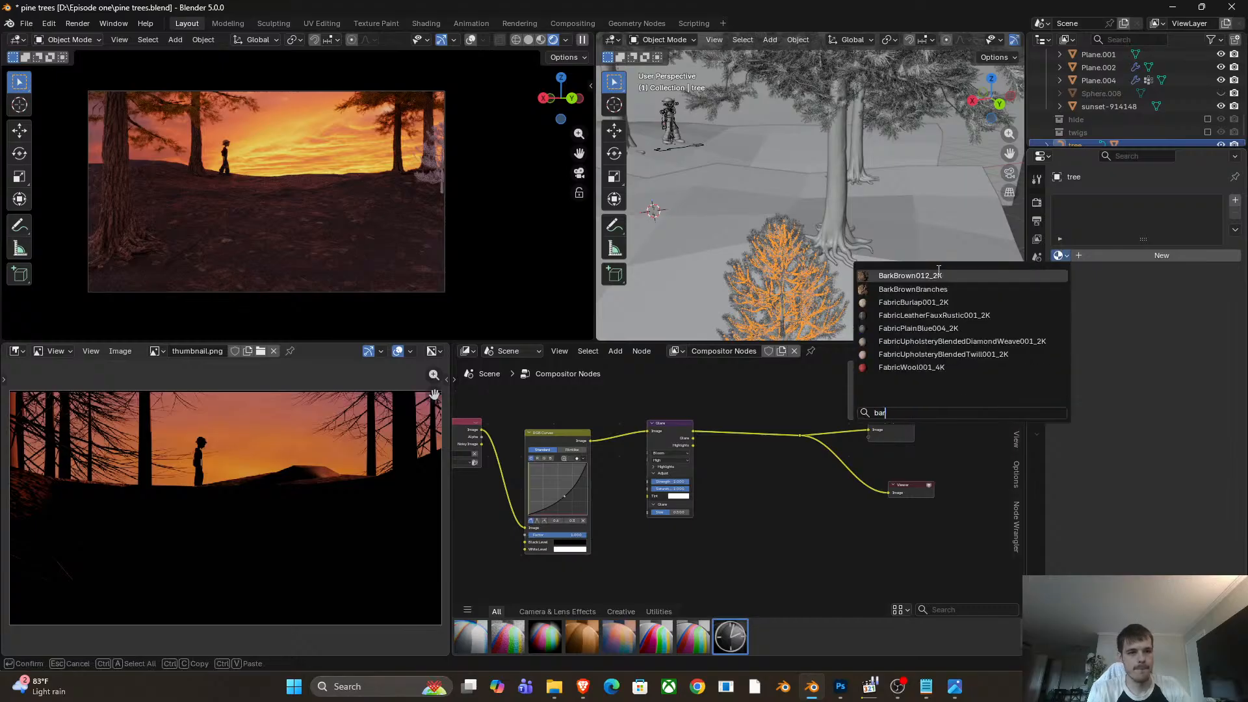
click(917, 275)
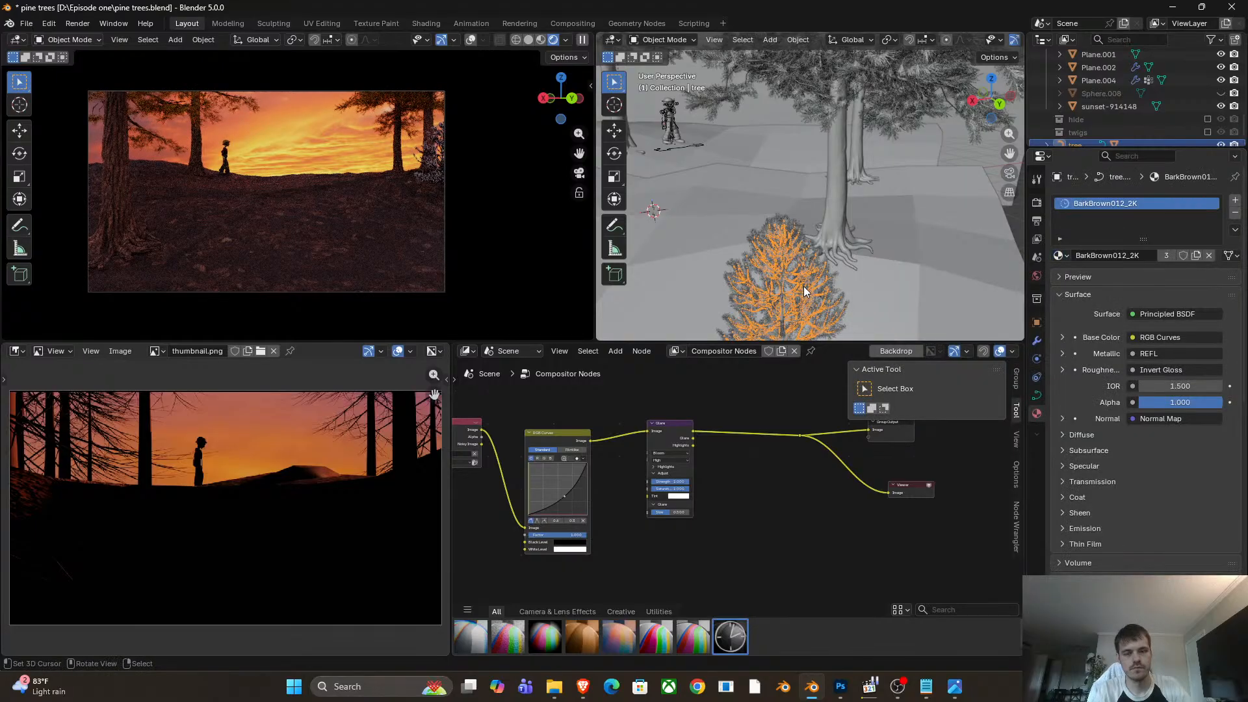
Select the Plane.002 needle object and rename its material to "pine needles".
click(803, 286)
scroll(855, 260, down, 10)
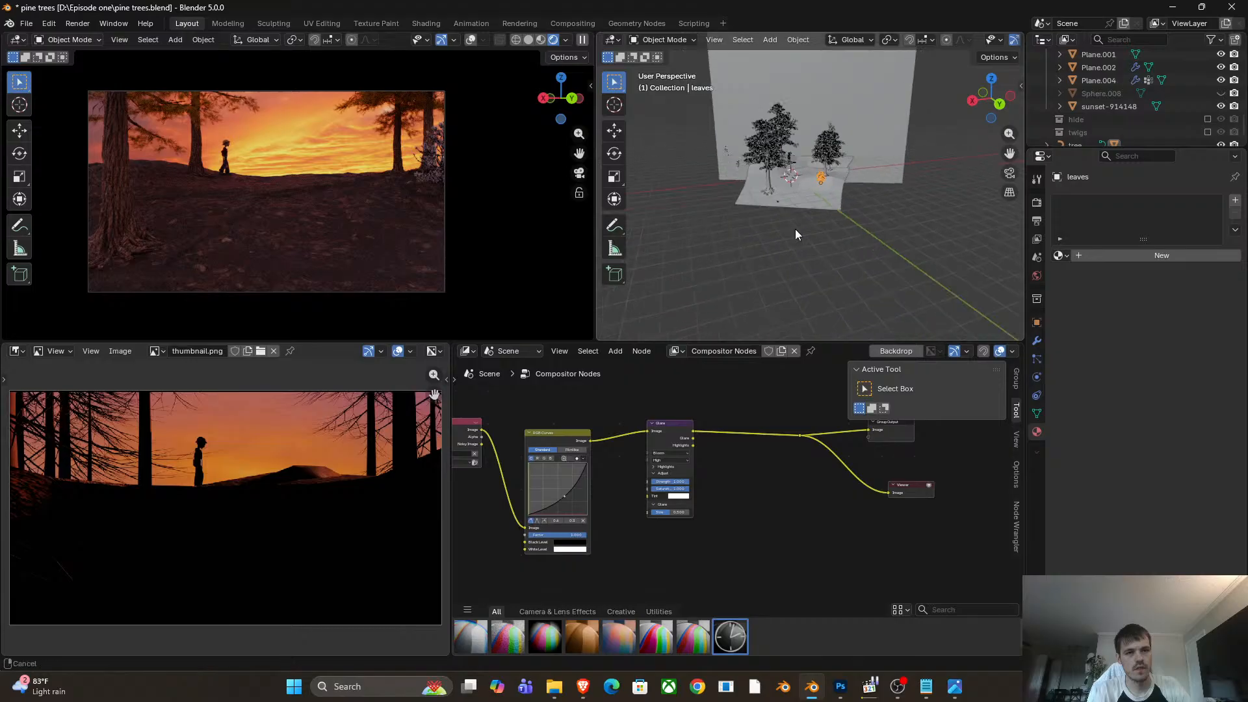
middle_drag(794, 229, 782, 100)
scroll(773, 135, up, 5)
click(767, 115)
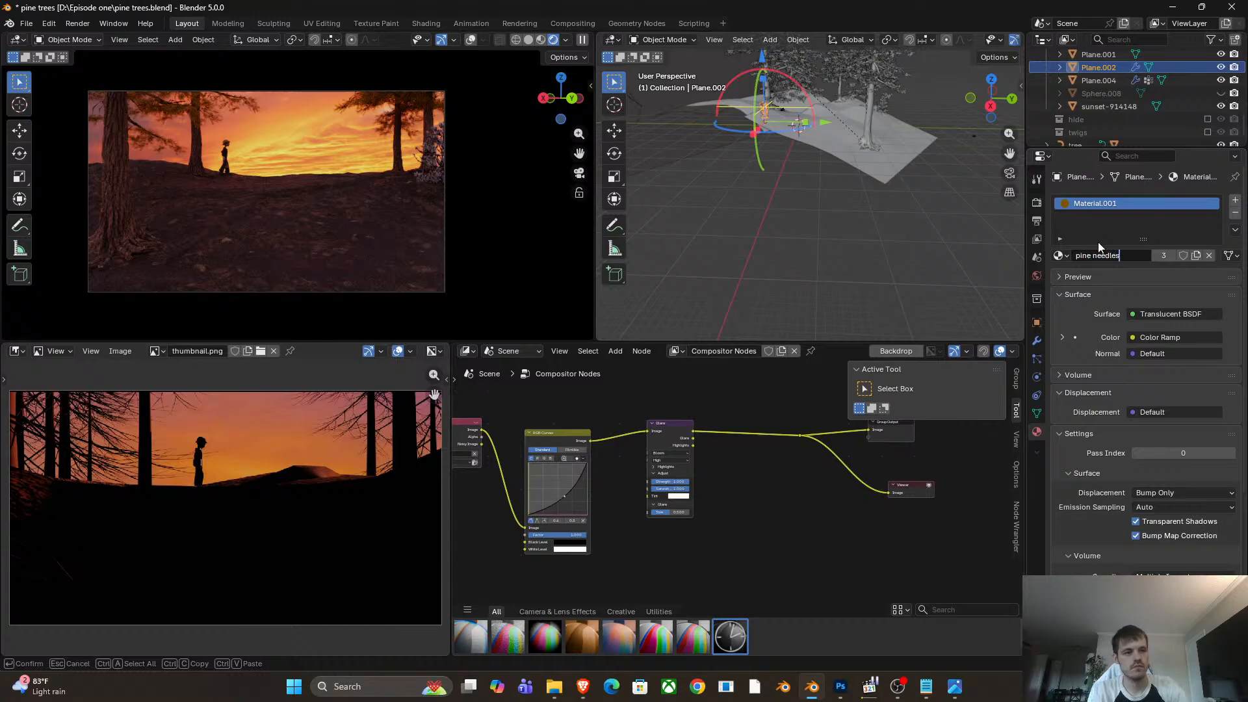
key(Return)
Assign the pine needles material to the small pine's leaves.
middle_drag(889, 141, 812, 142)
right_click(894, 114)
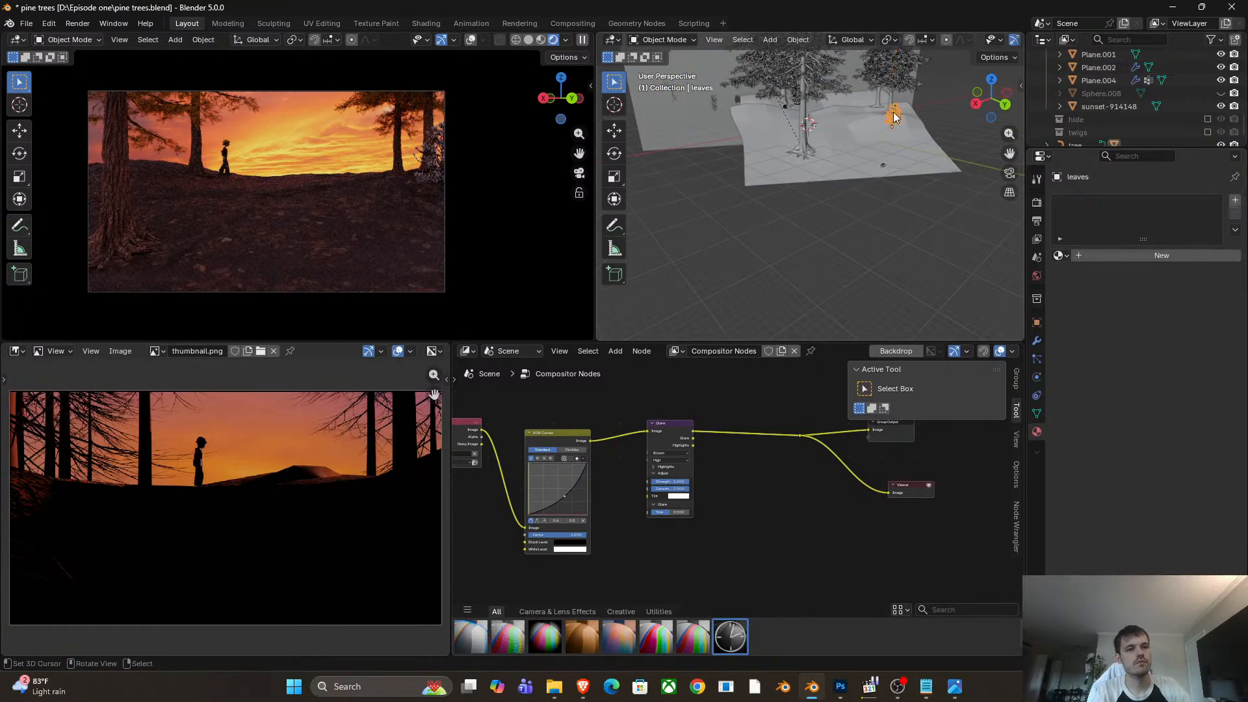
shift+middle_drag(894, 115, 824, 225)
scroll(819, 161, up, 8)
scroll(825, 201, up, 2)
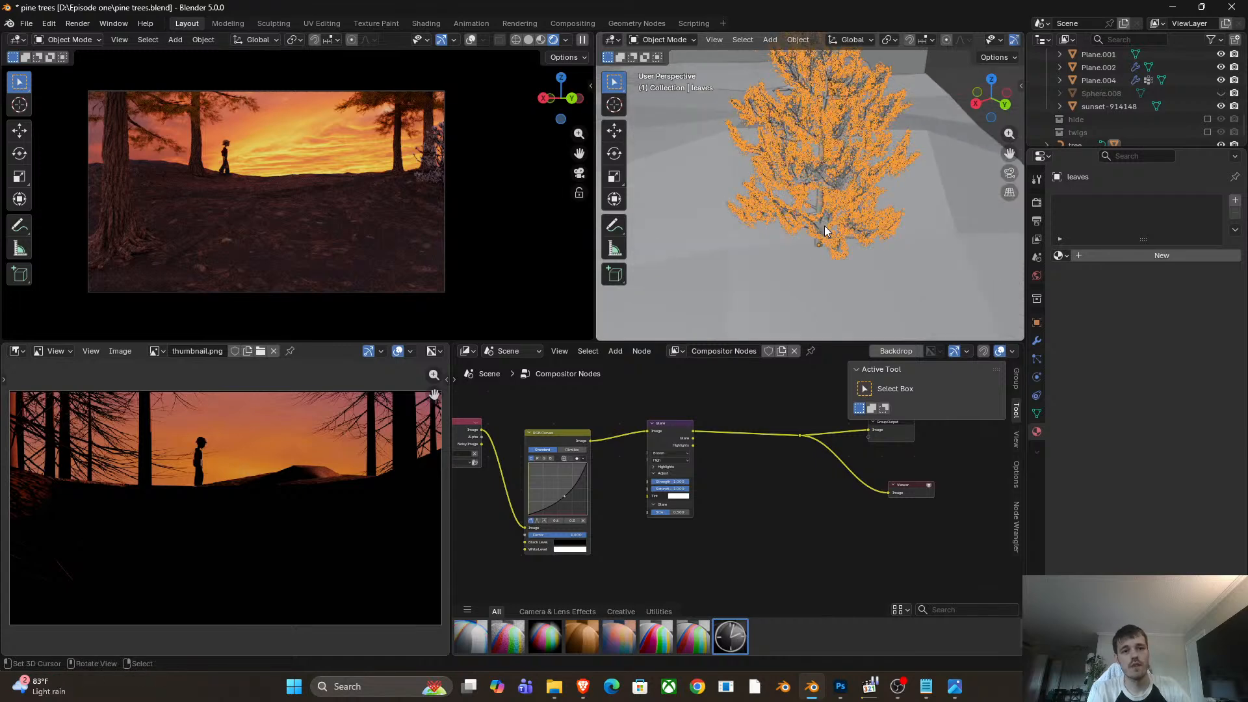
click(1065, 257)
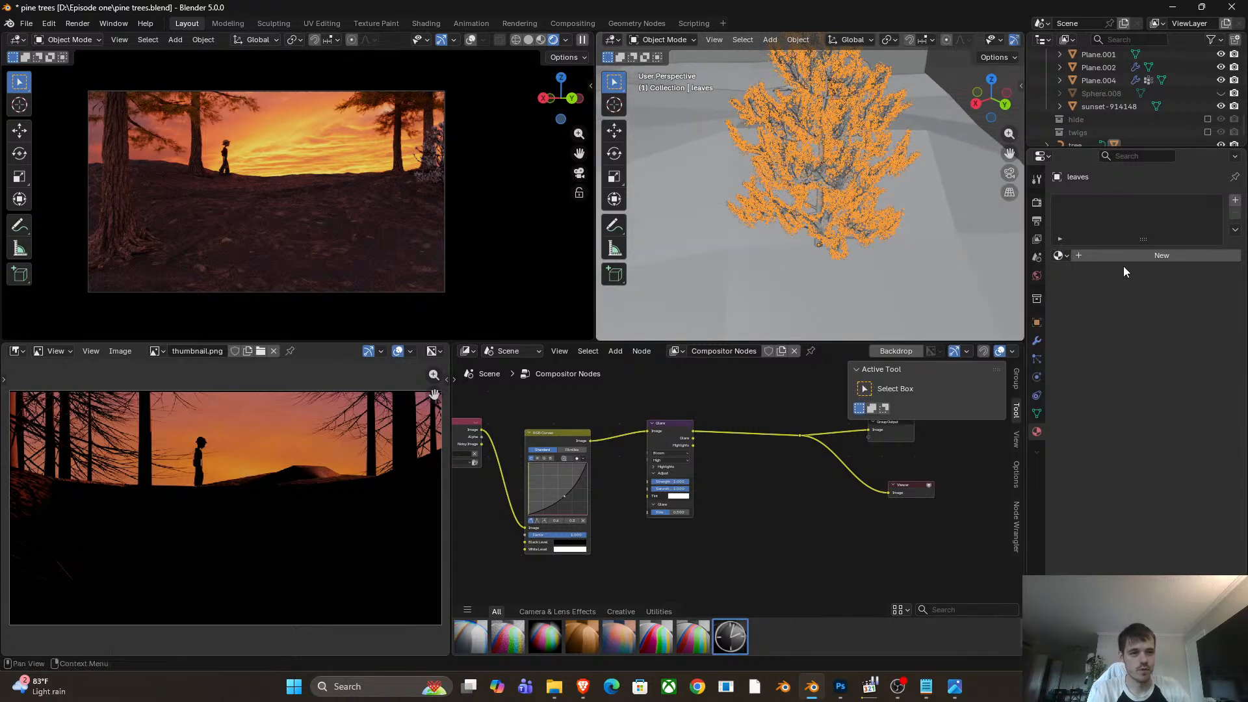
click(1061, 255)
text(nee)
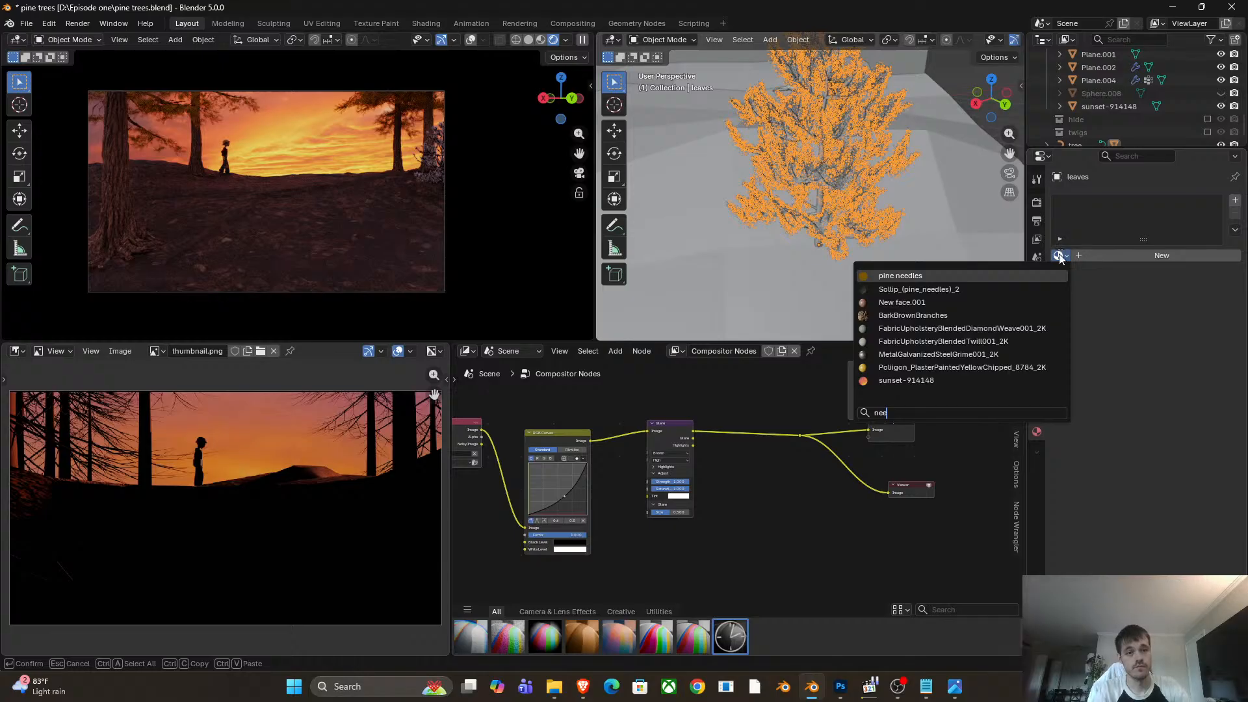
key(Return)
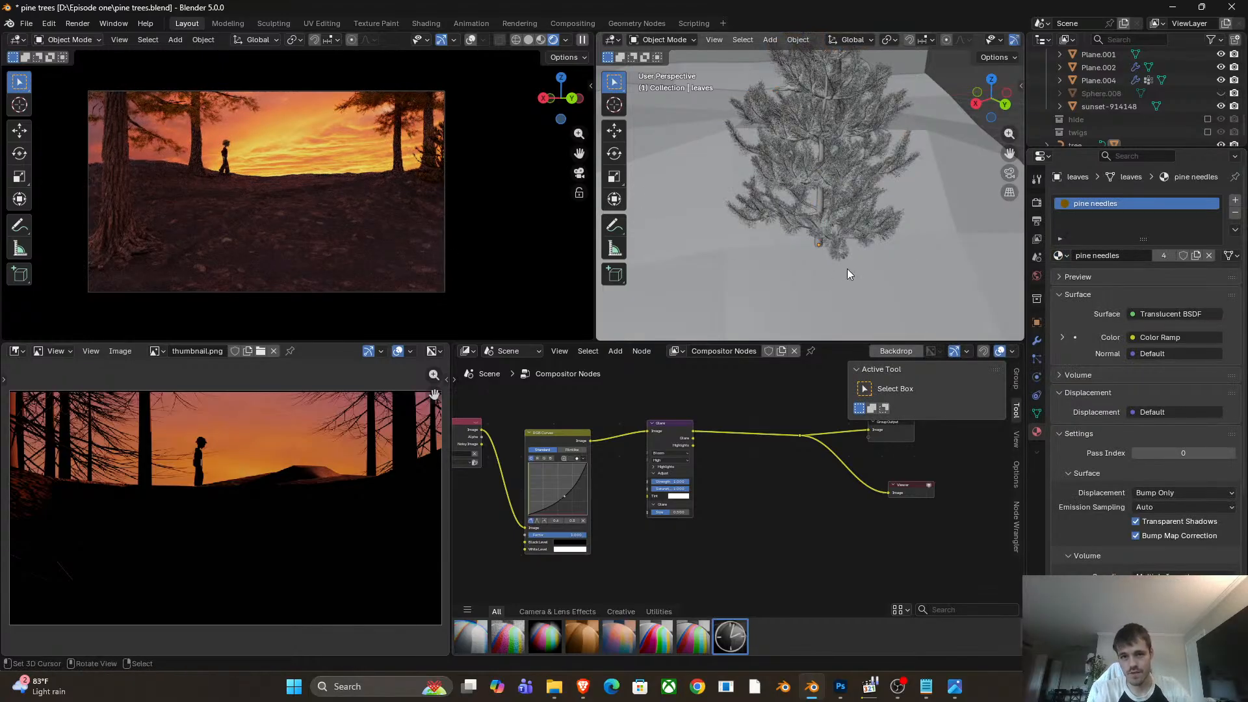
Make the small pine's bark material a separate single-user copy and set its surface displacement to Bump Only.
click(813, 201)
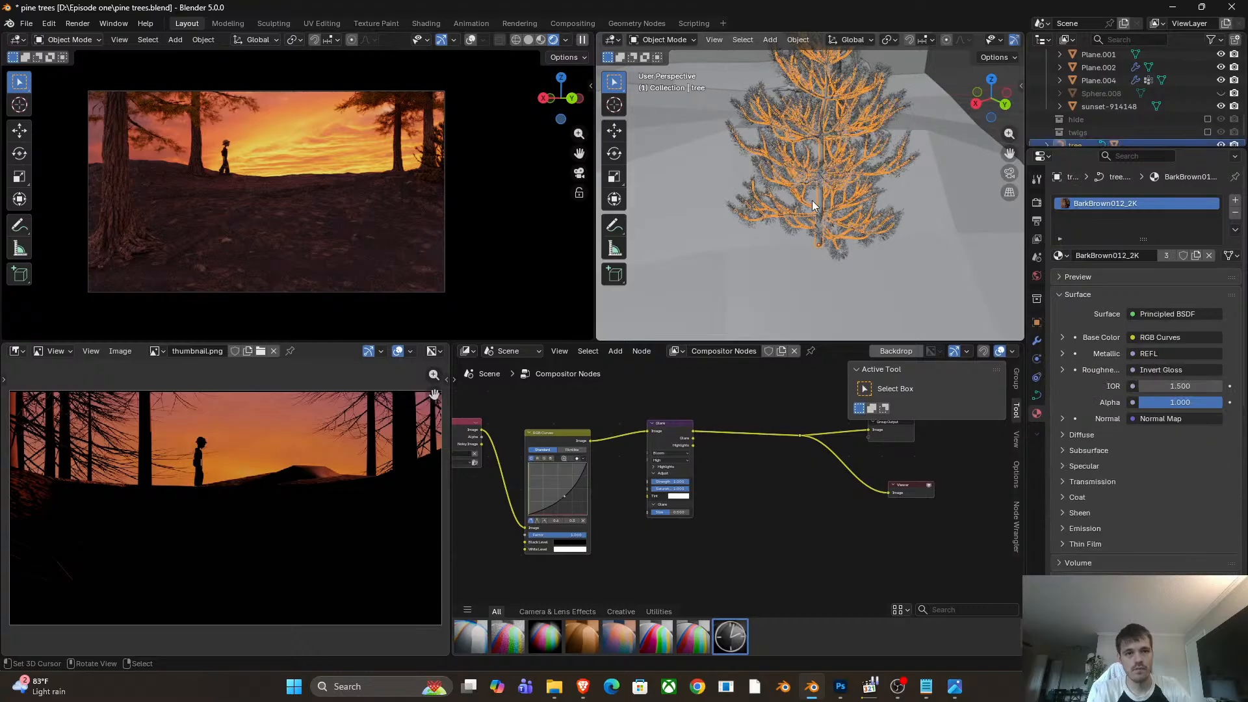
scroll(213, 241, up, 2)
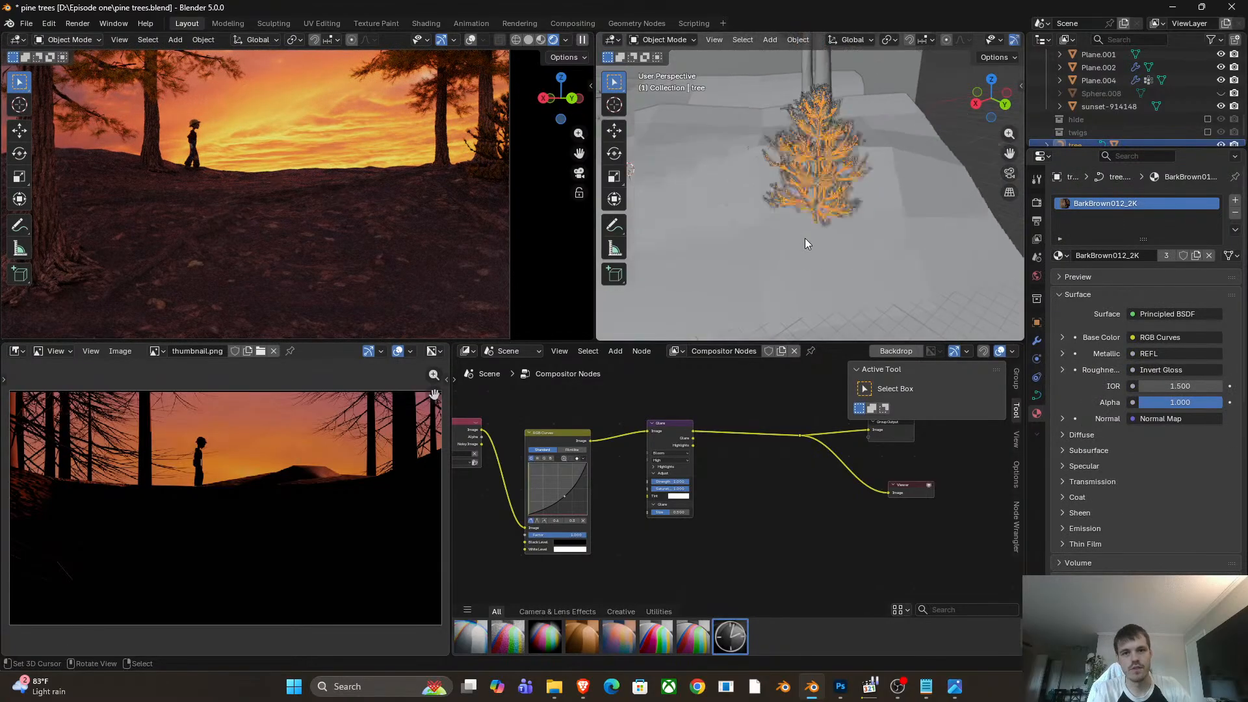
key(s)
right_click(771, 269)
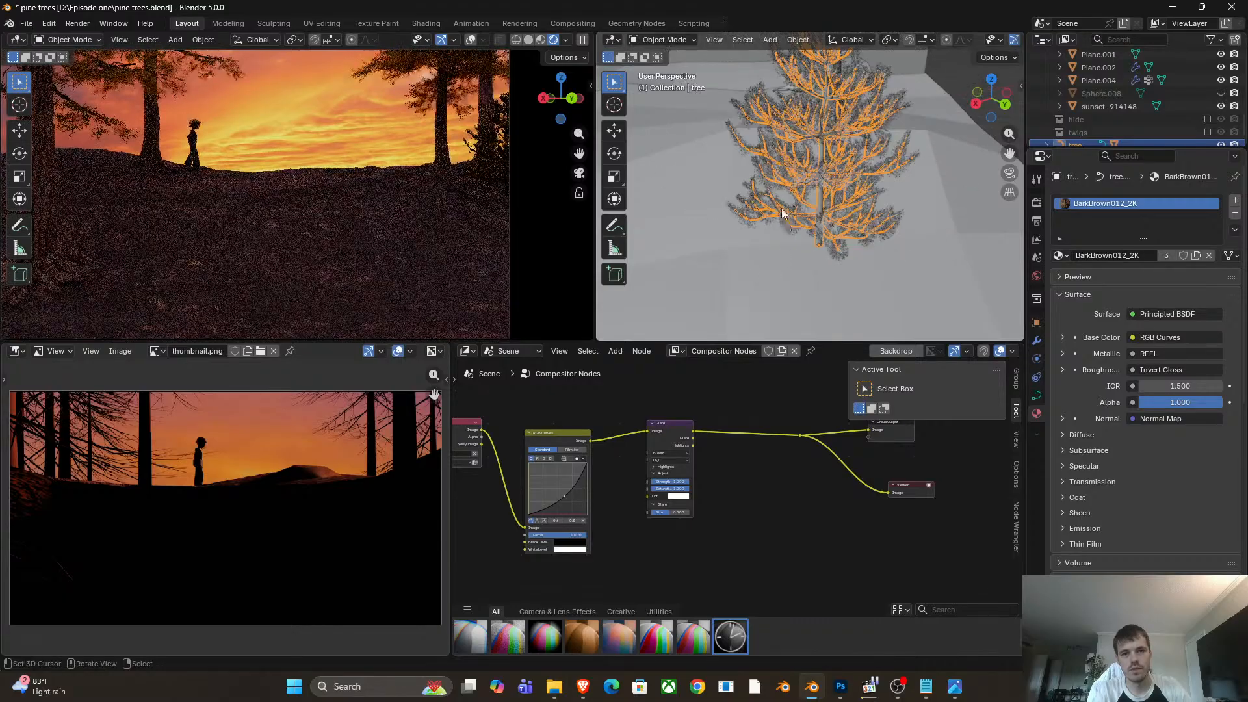
scroll(771, 267, up, 4)
scroll(494, 153, up, 1)
shift+middle_drag(494, 154, 420, 171)
scroll(418, 172, up, 3)
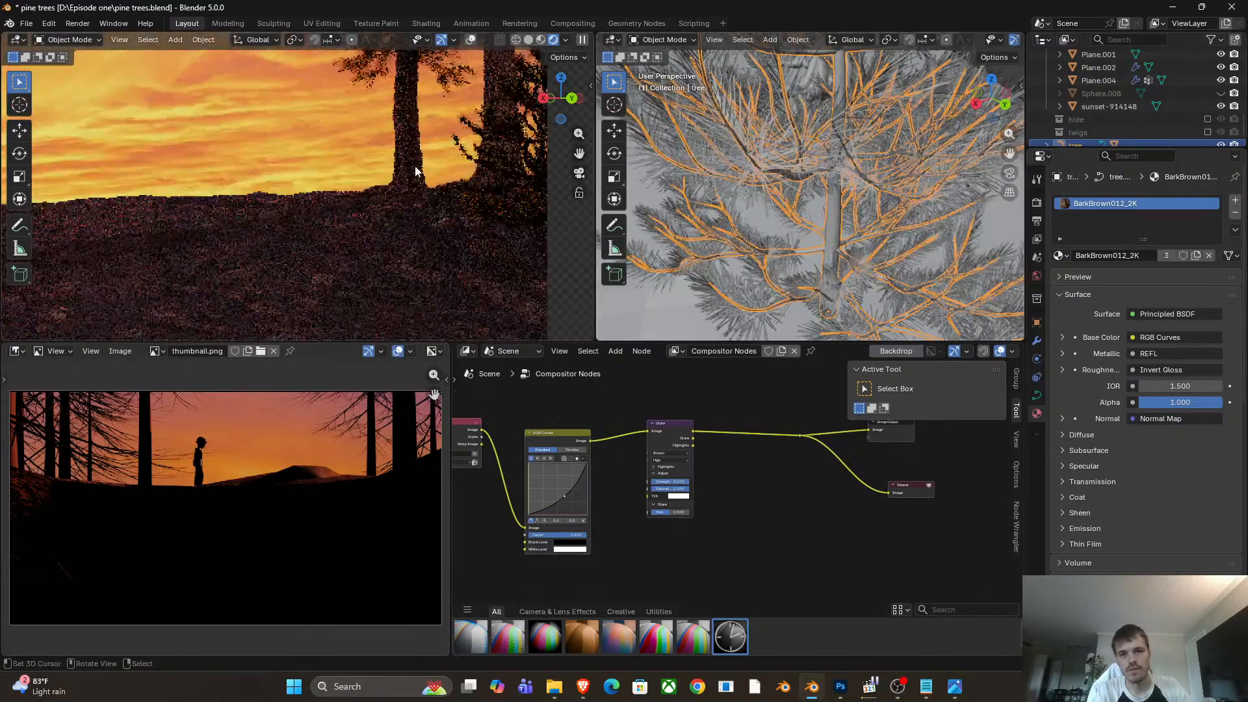
scroll(343, 210, up, 6)
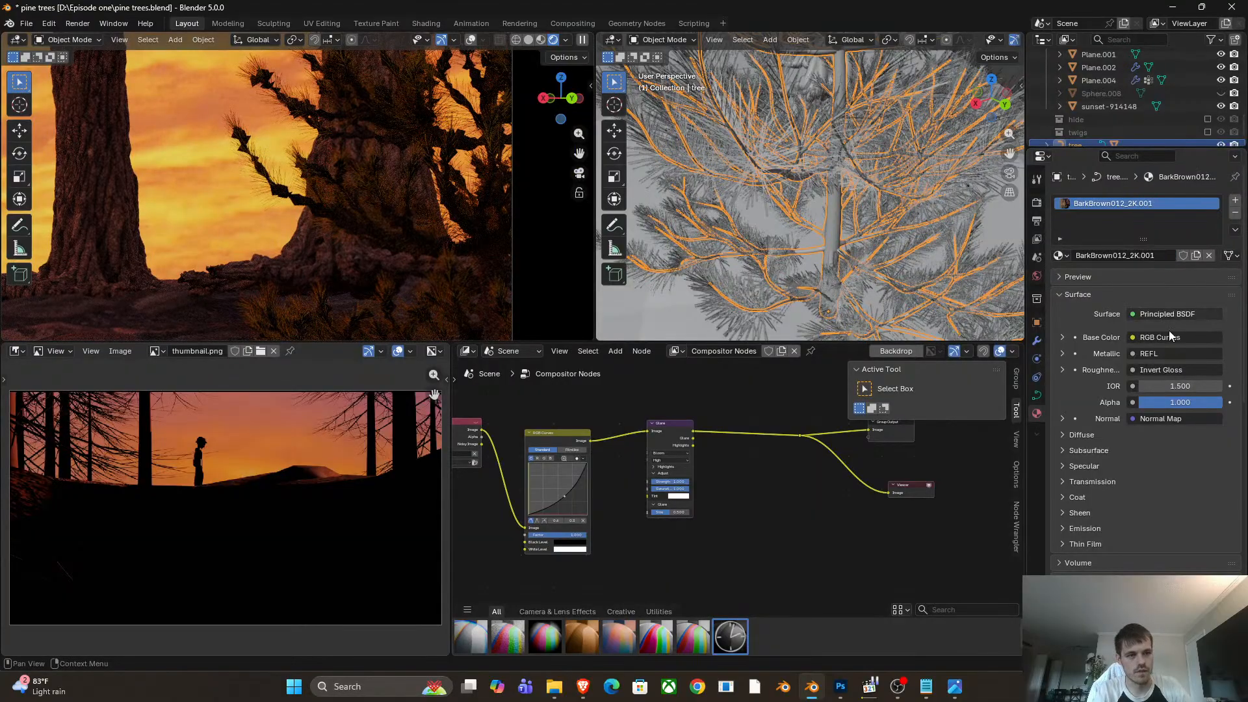
scroll(1151, 515, down, 12)
click(1167, 455)
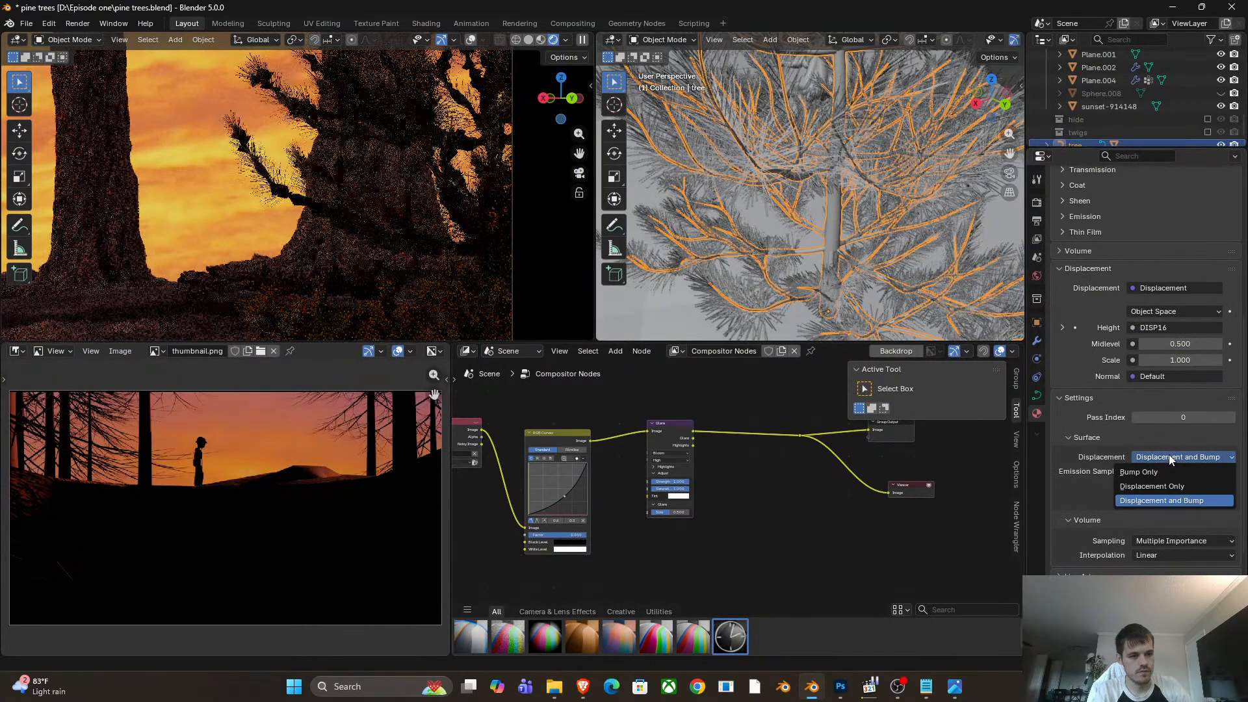
click(1163, 473)
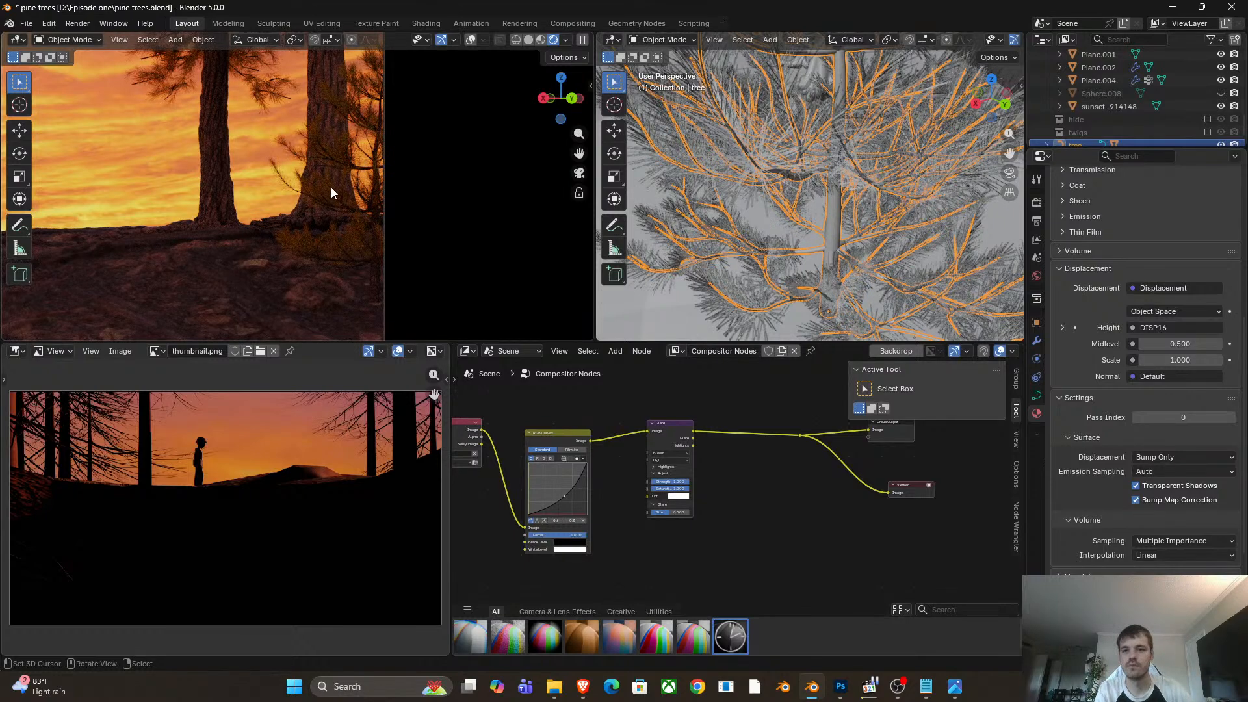
Select the small pine's tree and leaves together and create a linked duplicate in place.
scroll(324, 180, down, 5)
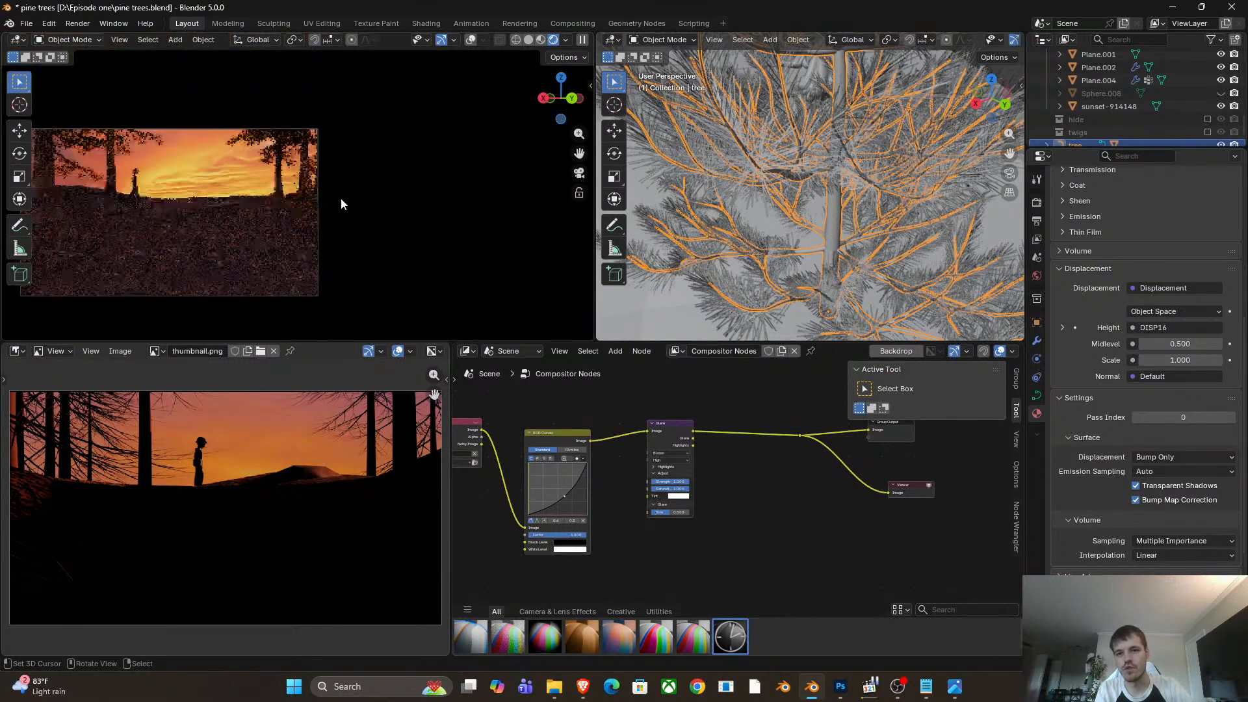
shift+middle_drag(315, 226, 353, 215)
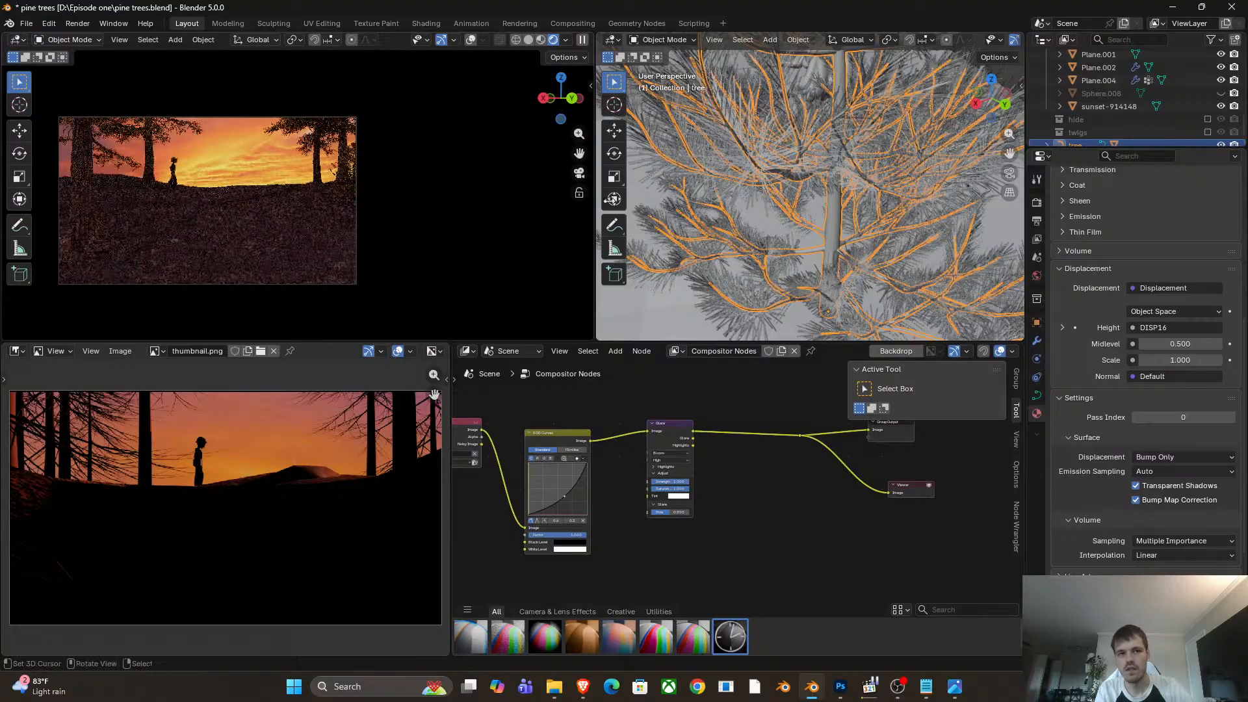
scroll(817, 196, down, 8)
right_click(817, 195)
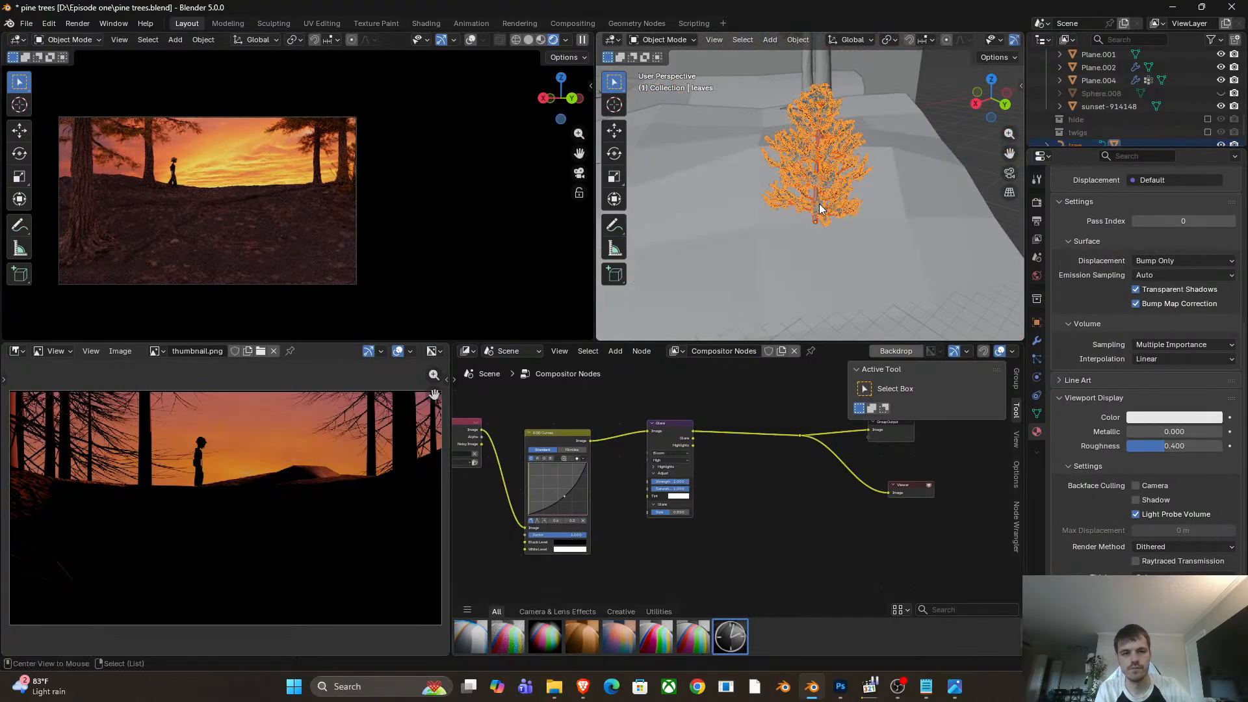
key(alt+d)
right_click(818, 204)
Move the small pine duplicate horizontally across the ground, about 31.9 m along X and -23.8 m along Y.
scroll(818, 204, down, 4)
shift+middle_drag(817, 204, 906, 177)
key(g)
key(shift+z)
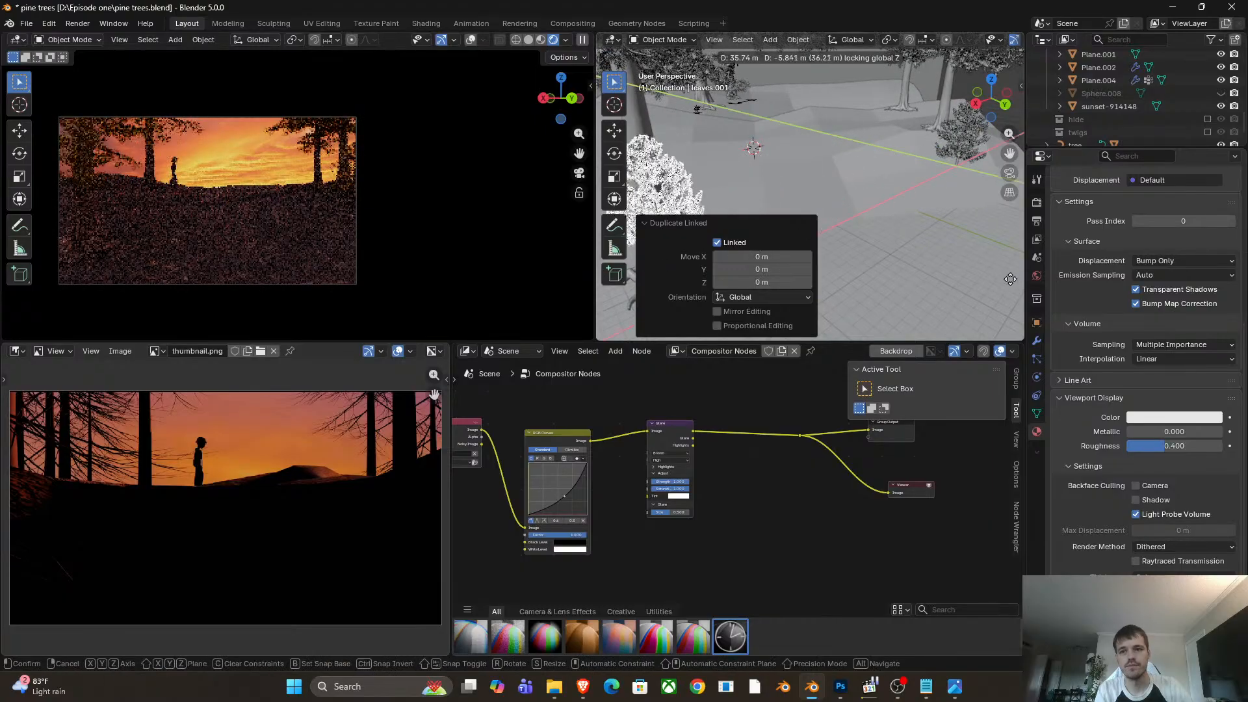
click(1057, 184)
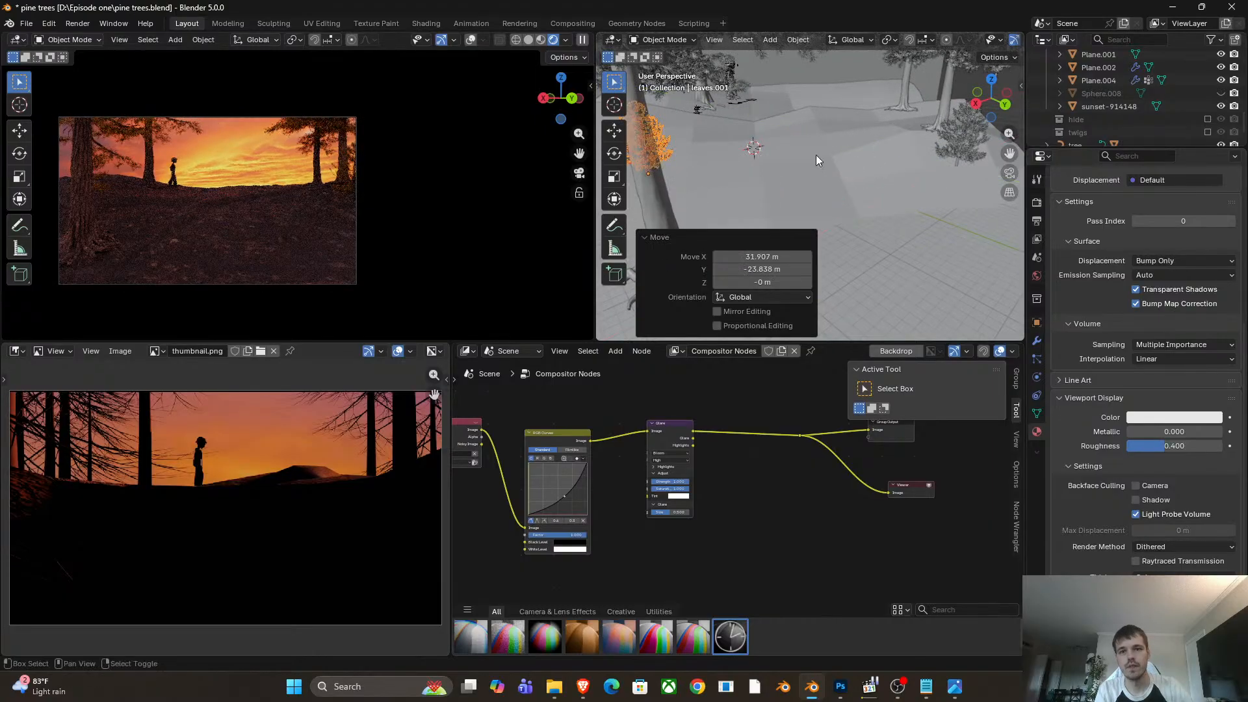
Shift the small pine duplicate about 3 m behind the large foreground trunk and scale it up by about 1.38.
middle_drag(817, 155, 831, 222)
key(g)
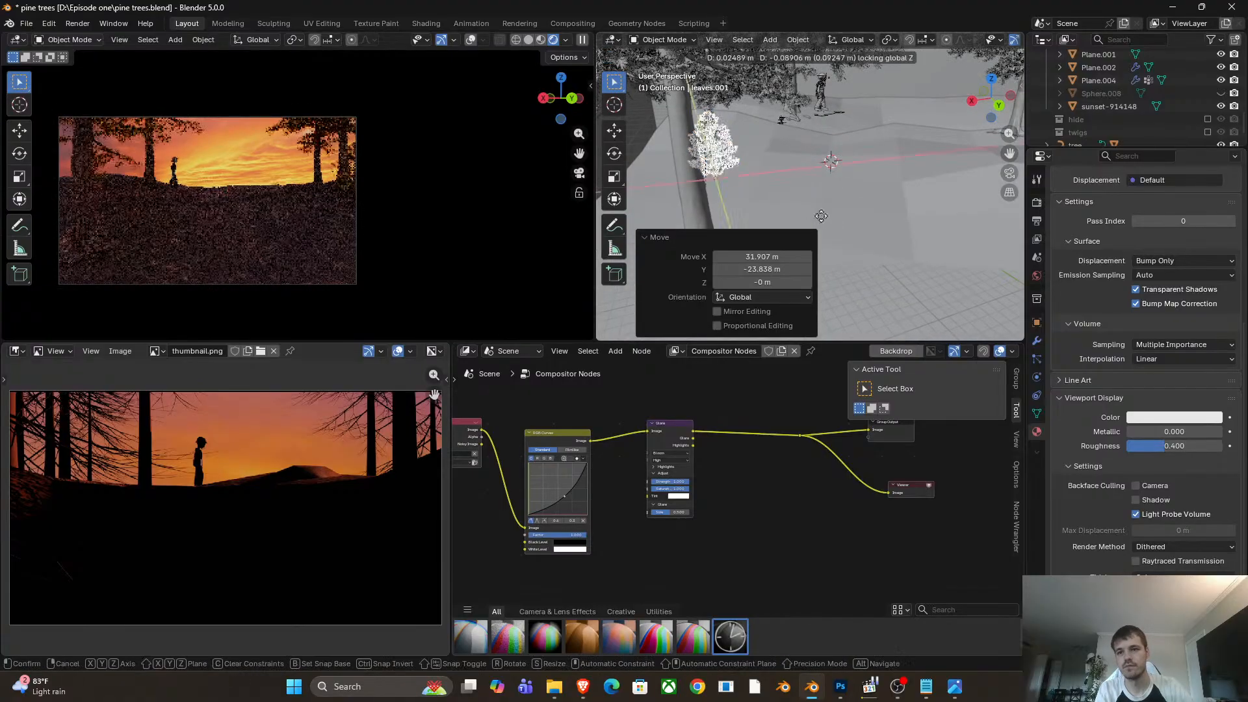
click(806, 218)
key(s)
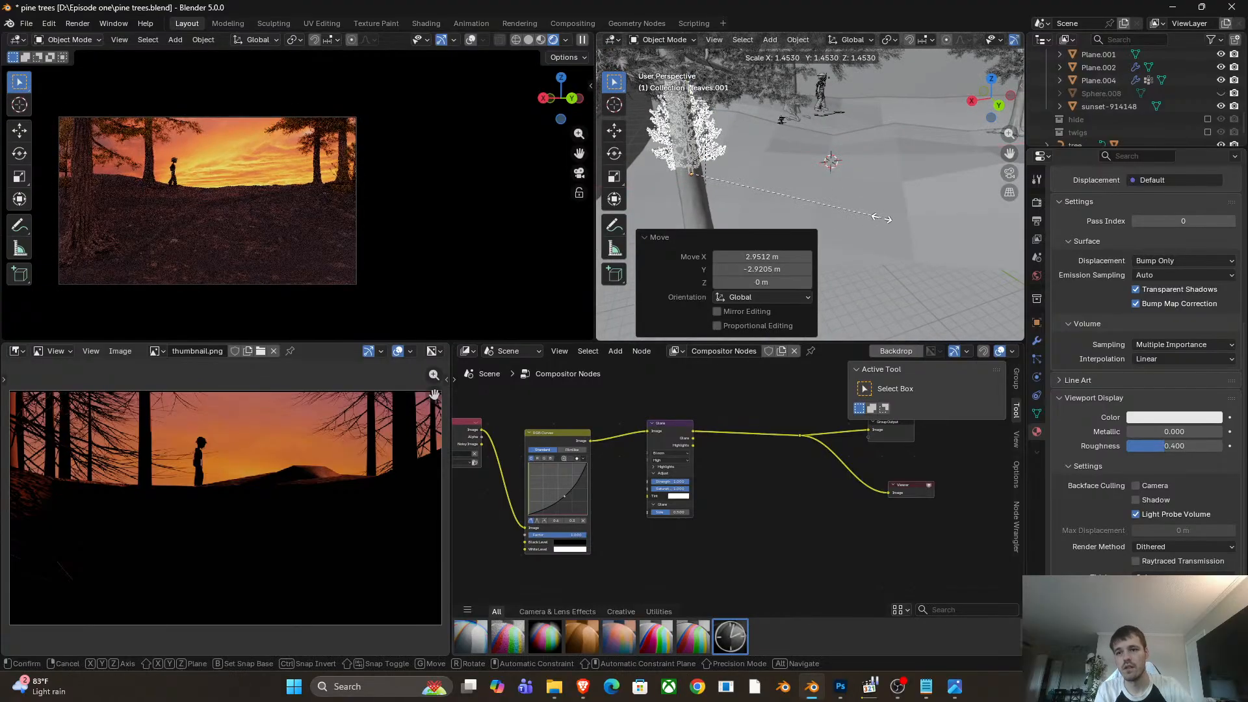
click(871, 217)
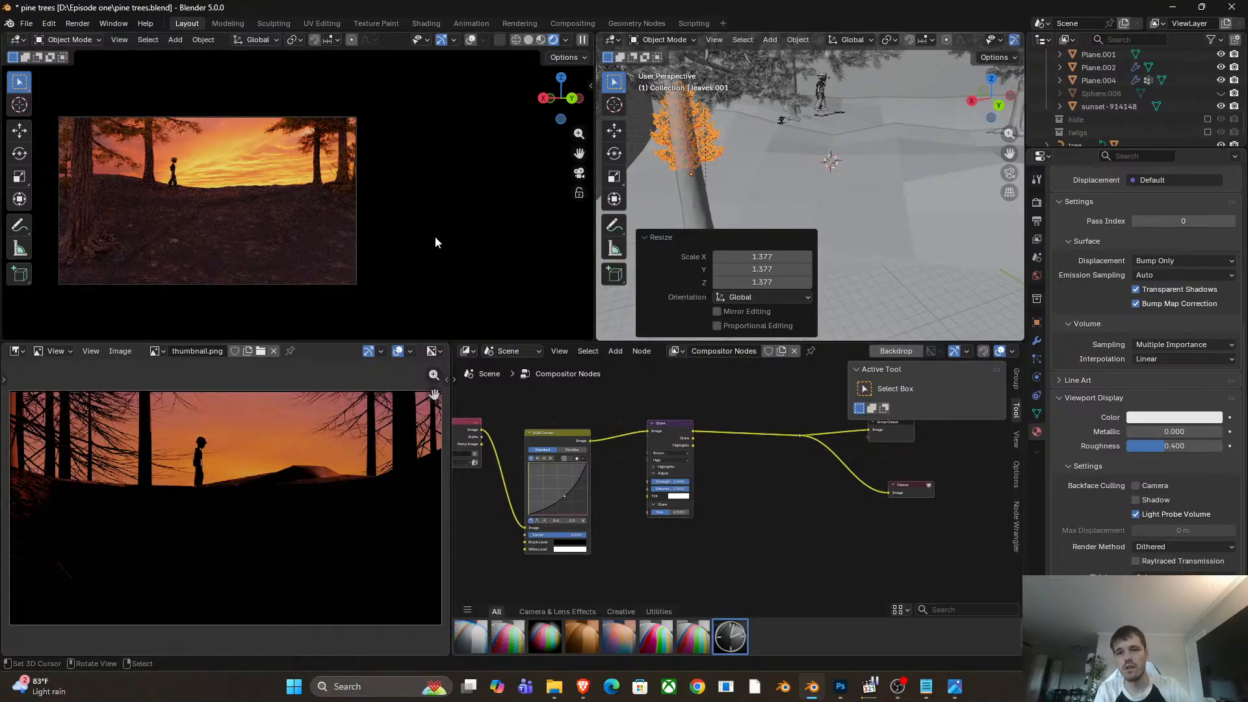
Preview the compositing effects in the rendered camera viewport, ending with the viewport compositor set to Disabled.
click(567, 40)
click(558, 237)
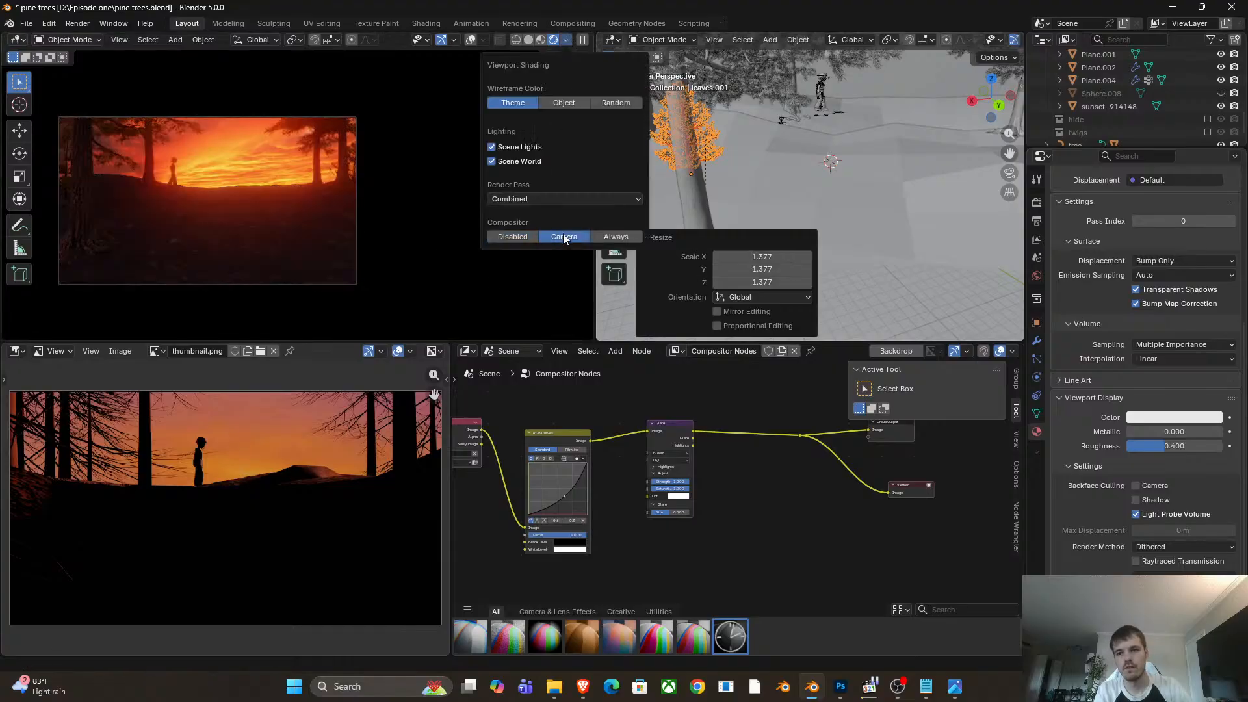
click(507, 237)
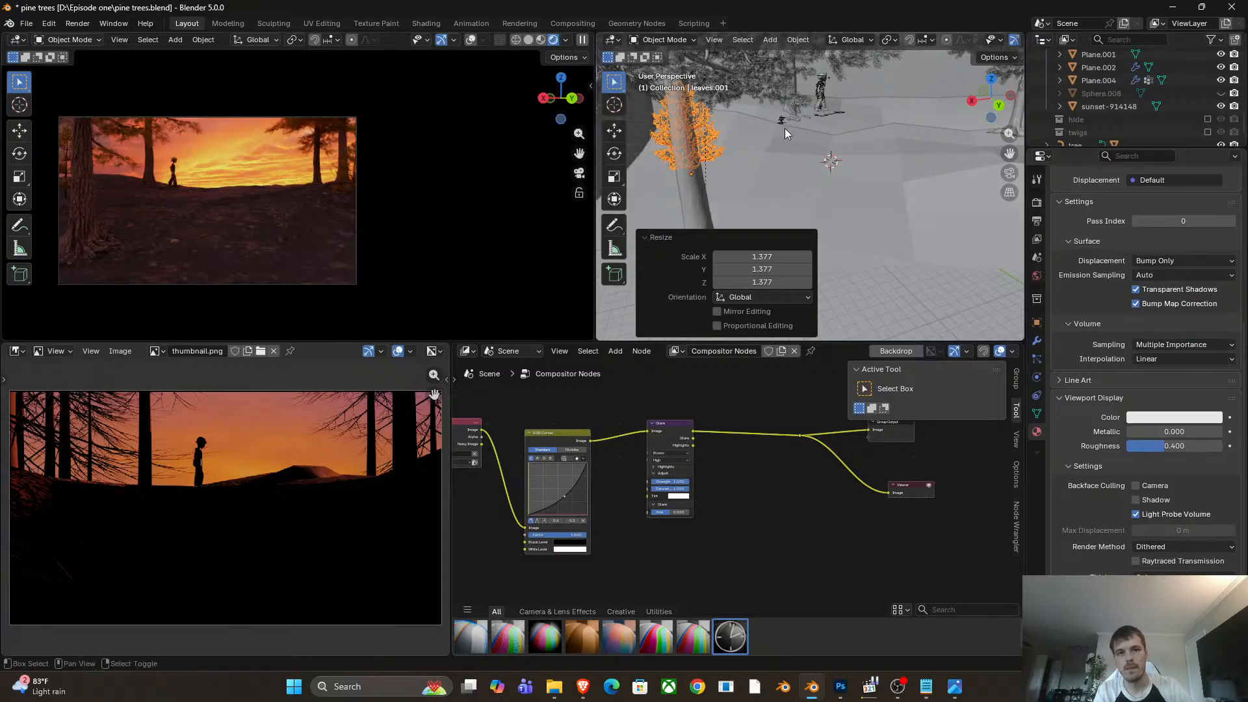
Lower the small pine duplicate vertically by about 3.35 m toward the ground.
scroll(759, 150, down, 2)
shift+middle_drag(766, 154, 802, 140)
key(g)
key(z)
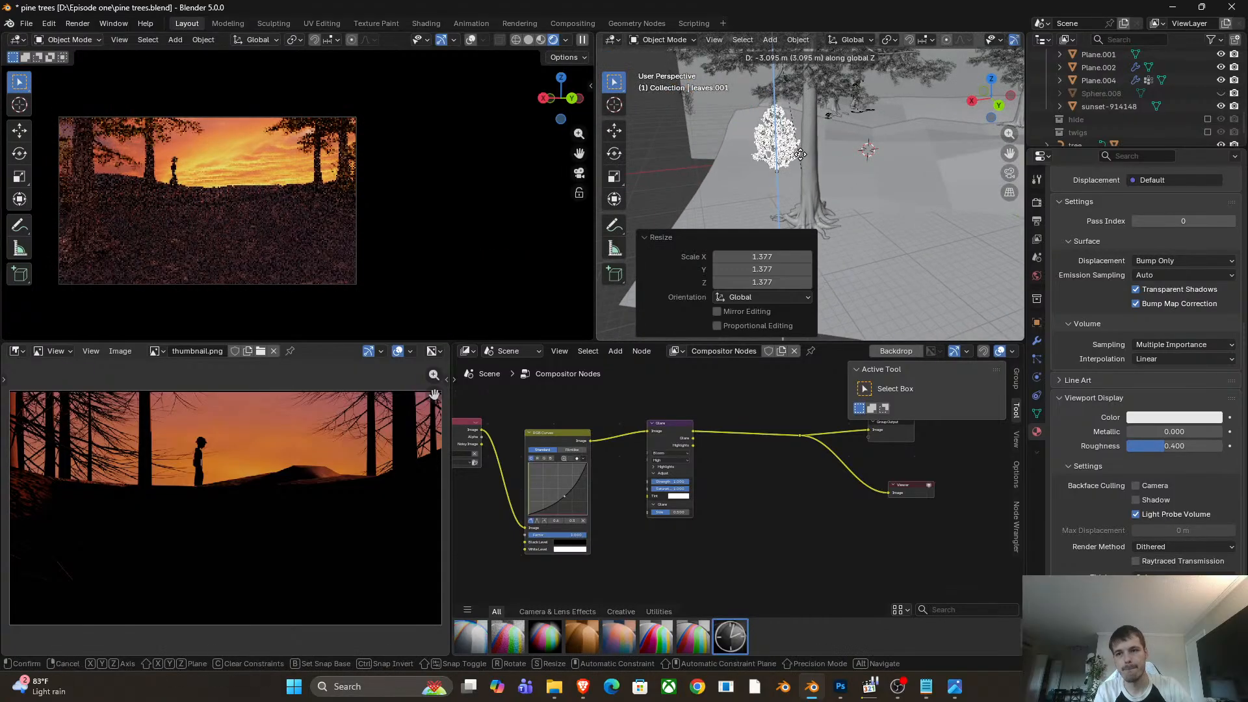
click(801, 155)
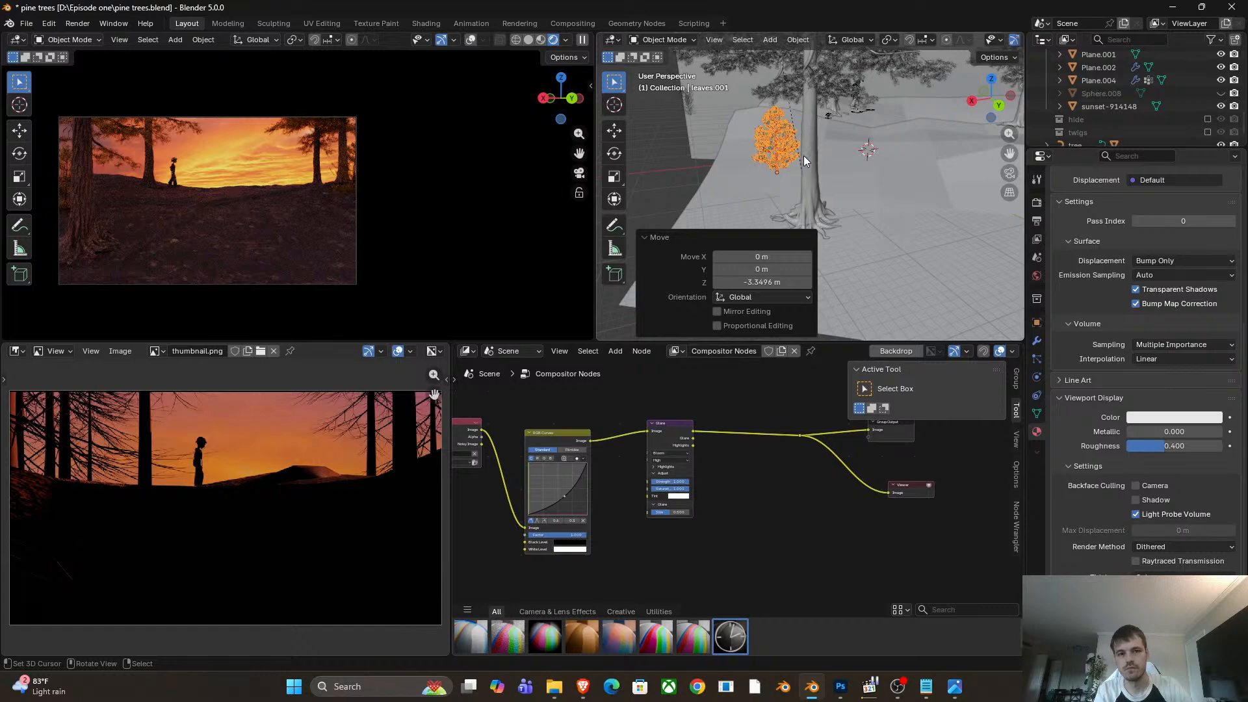
Shift the small pine duplicate horizontally about 1.8 m along X and scale it up by about 1.21.
key(g)
key(shift+z)
key(s)
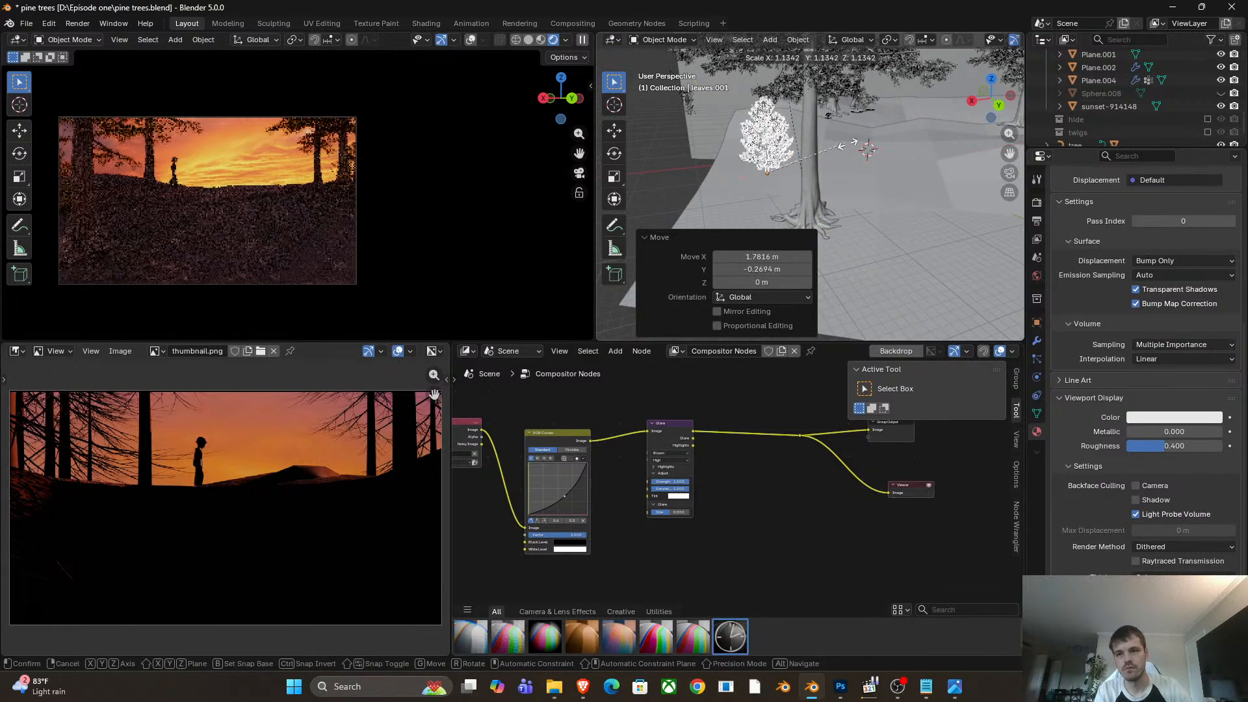
click(854, 150)
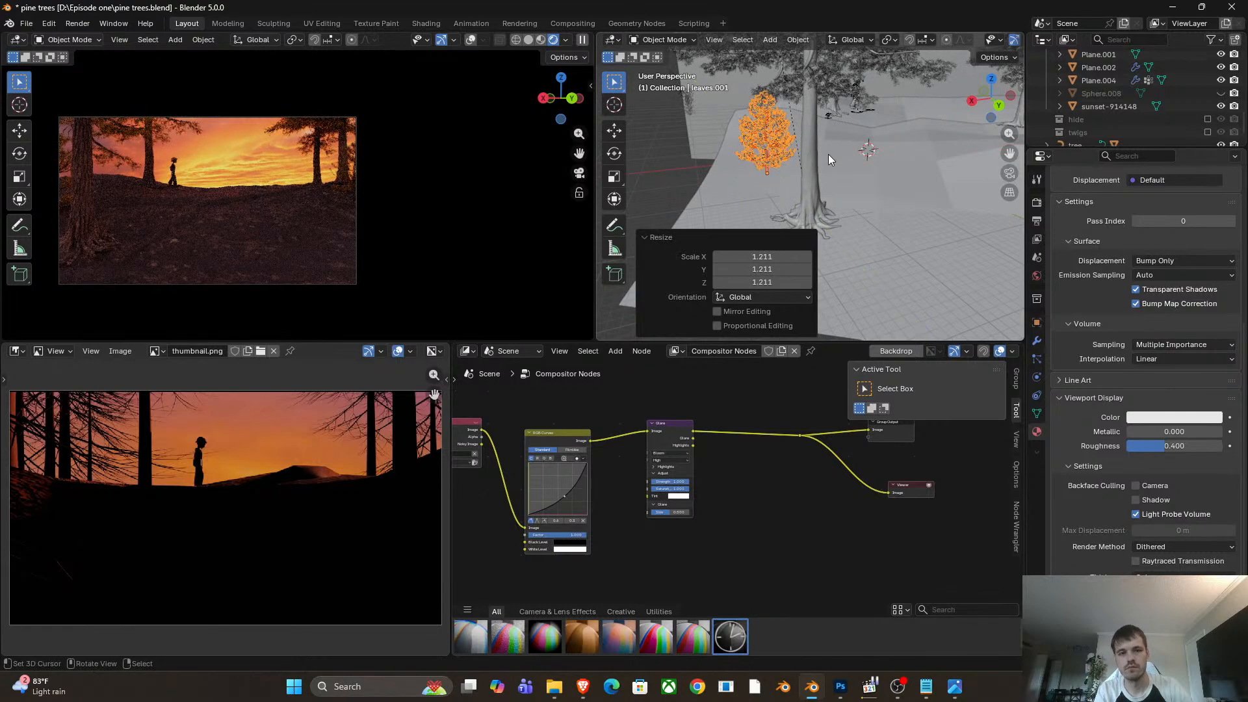
Create a second linked duplicate of the small pine, move it about 35 m along Y into the foreground and lower it about 11.6 m.
key(alt+d)
key(shift+z)
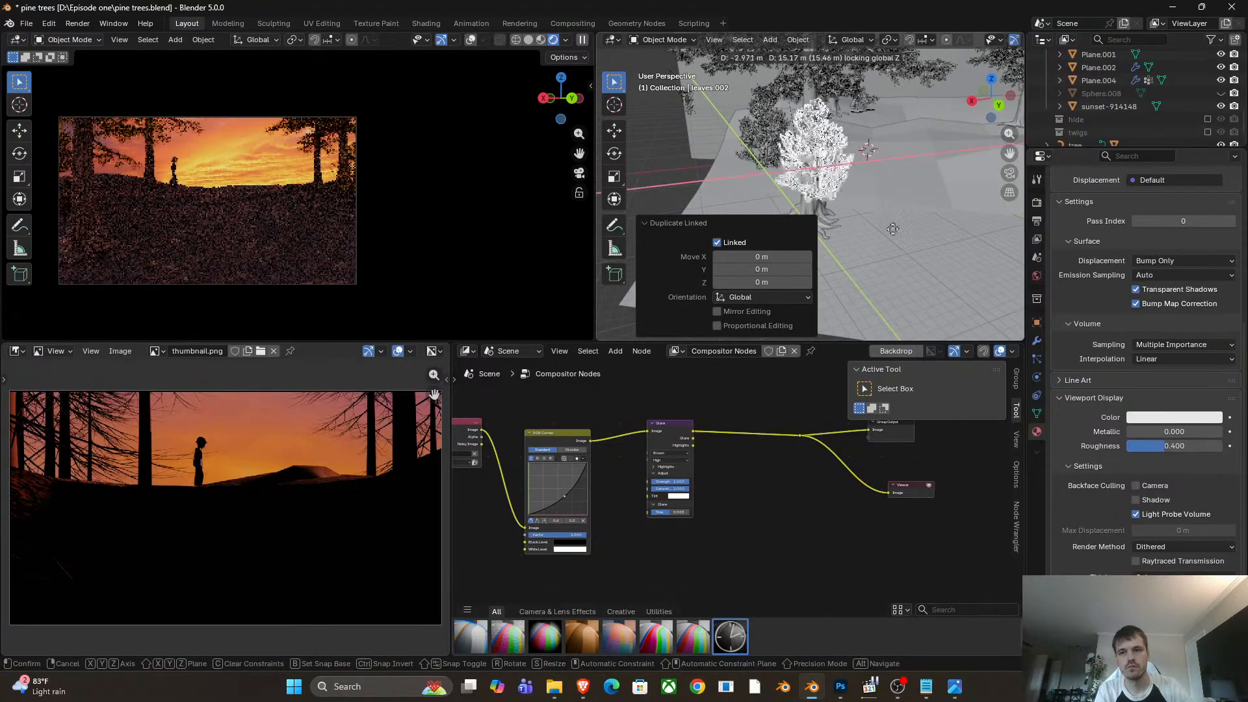
click(956, 294)
shift+middle_drag(956, 292, 918, 202)
key(g)
key(z)
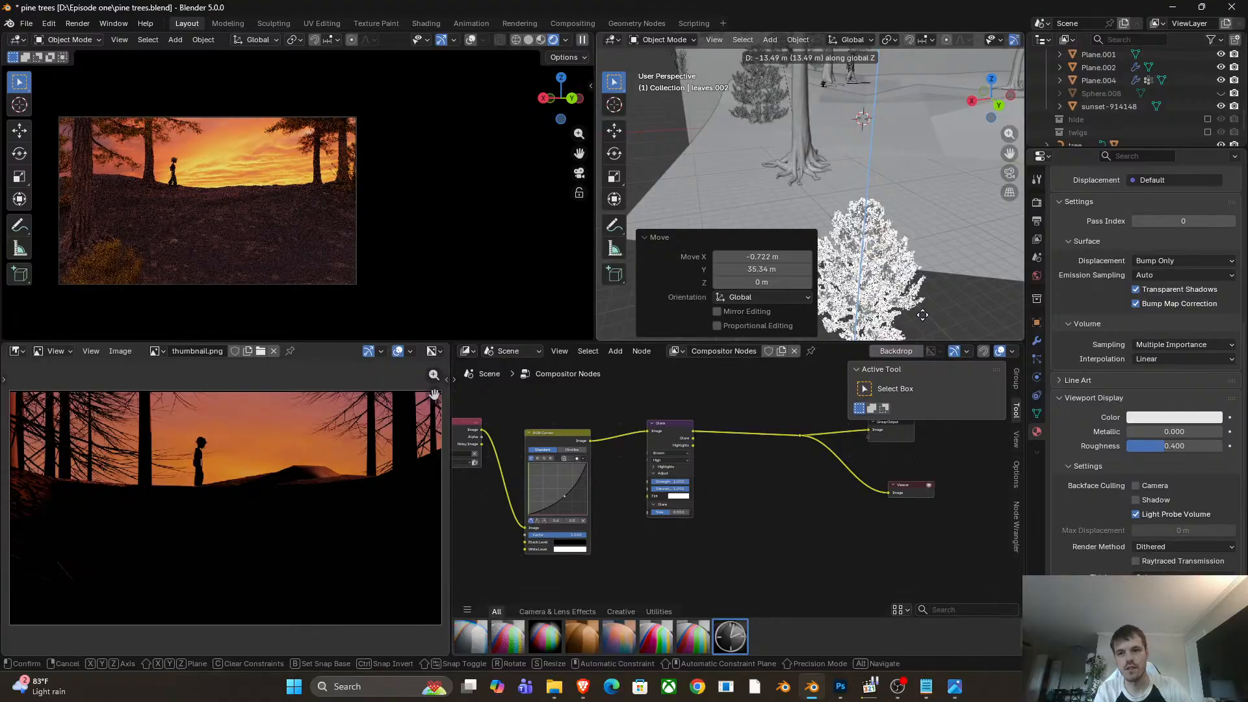
click(914, 268)
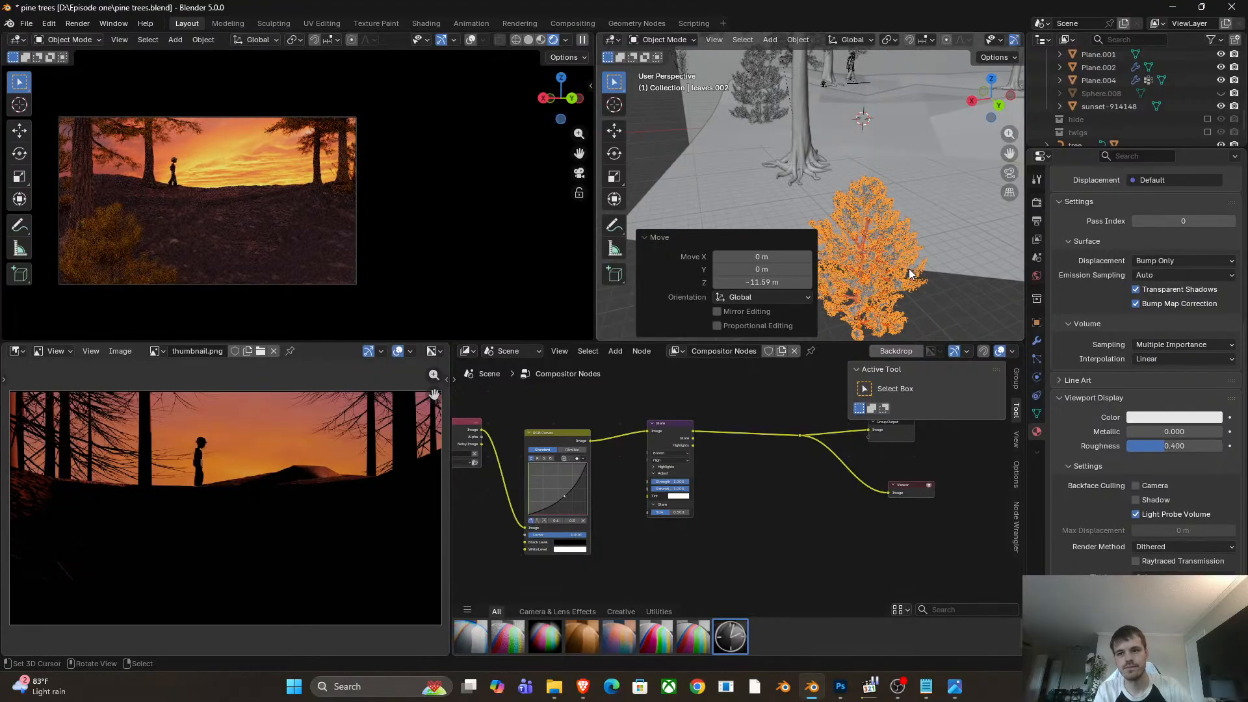
Move the second pine duplicate horizontally back beside the large foreground trunk and raise it about 13.9 m.
key(g)
key(shift+z)
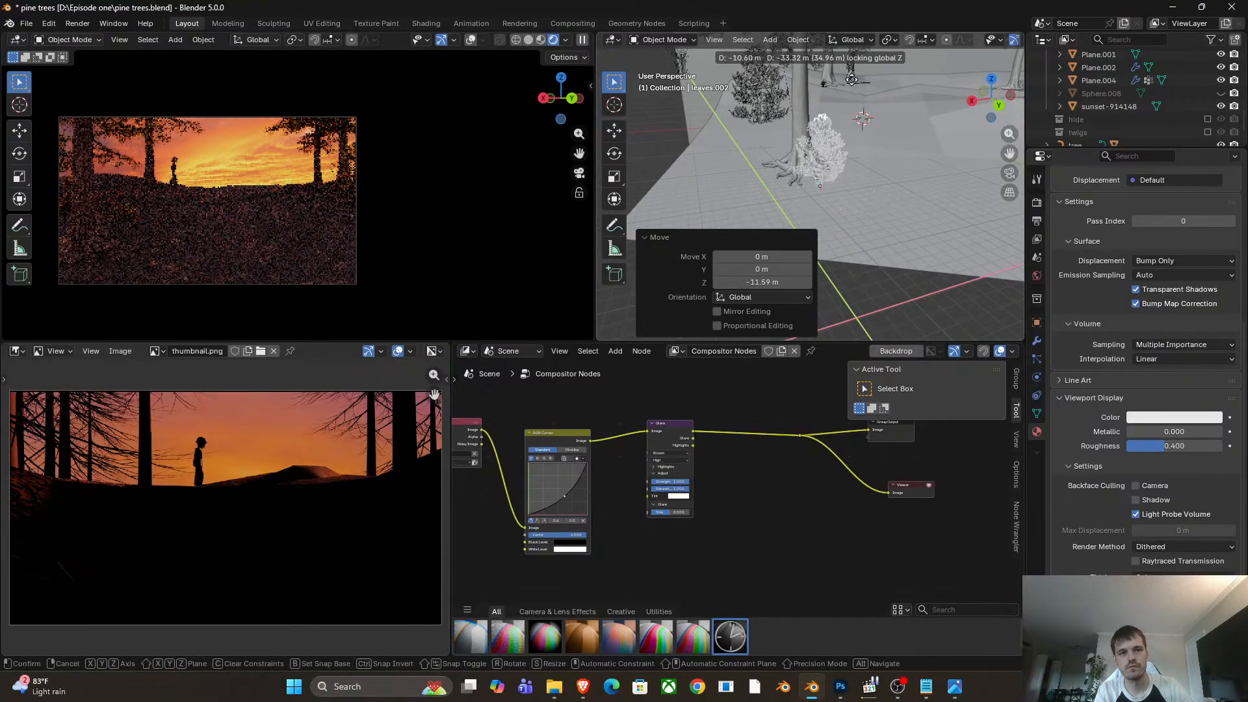
click(847, 125)
key(g)
key(z)
click(863, 103)
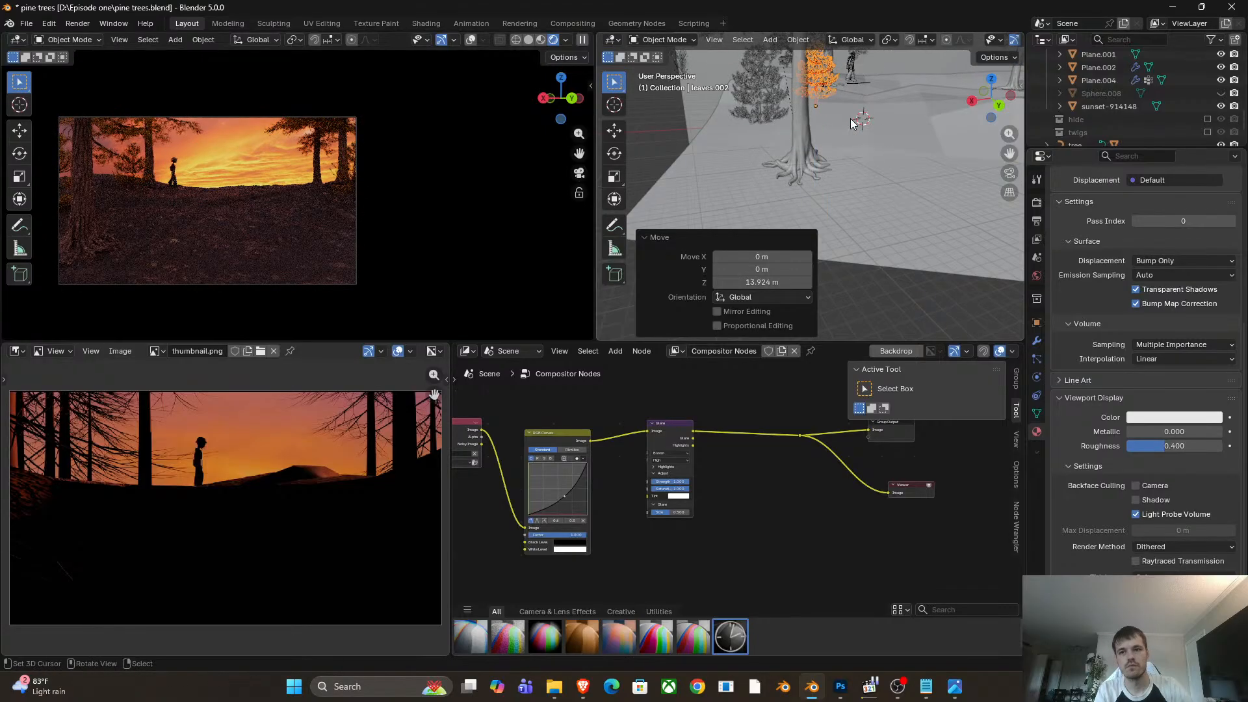
Push the second pine duplicate farther back, about -16 m along X and -35.2 m along Y, and nudge it about 8.3 m upward and sideways.
key(g)
key(shift+z)
click(848, 112)
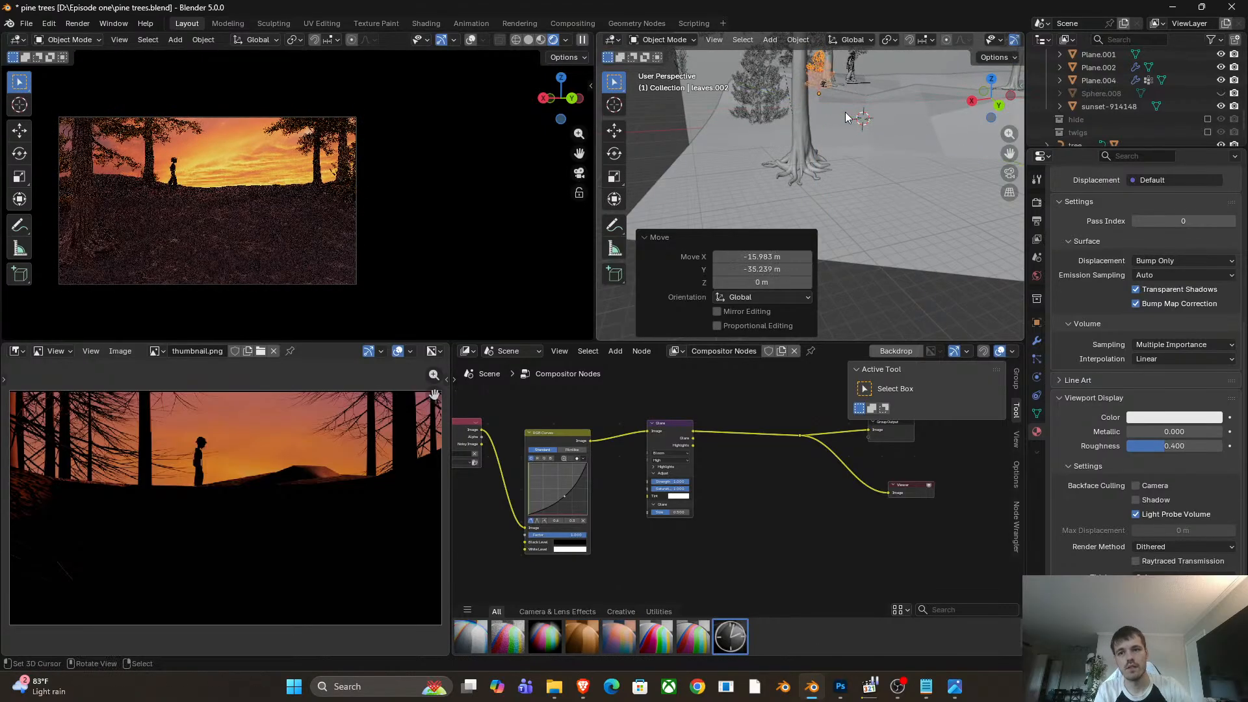
key(g)
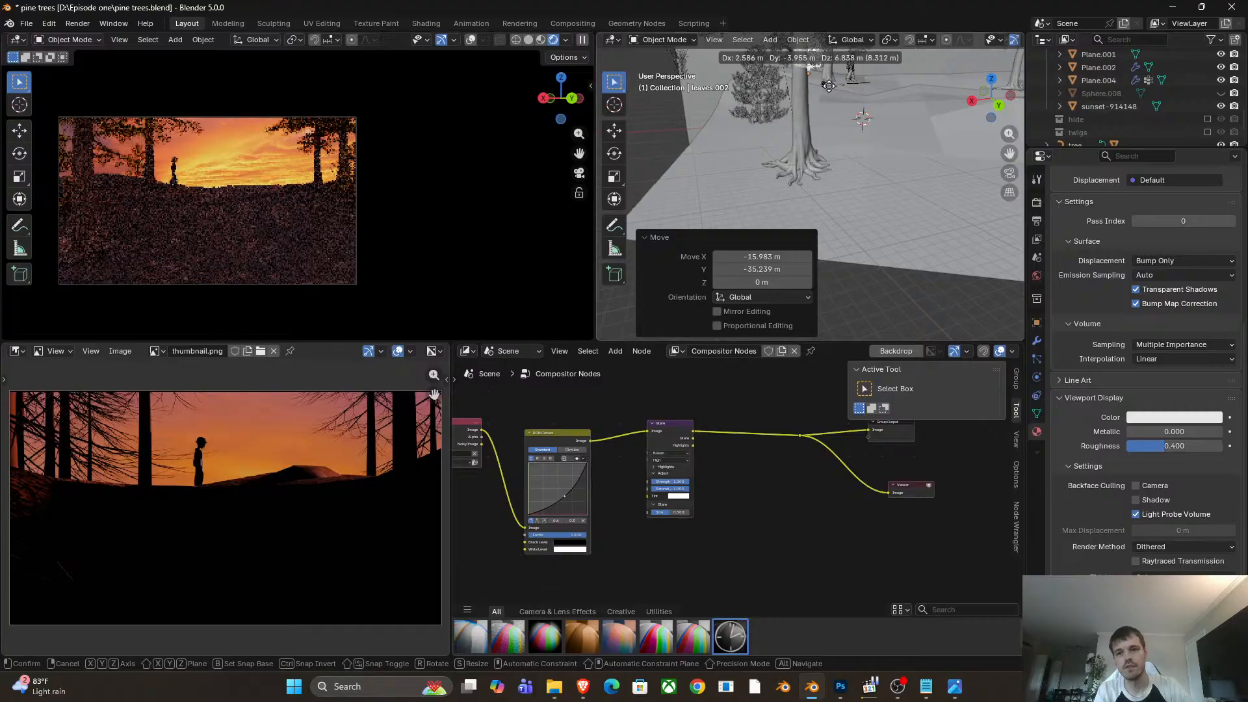
click(834, 91)
Scale the second pine duplicate up by about 2.21 and lower it about 8.25 m.
key(s)
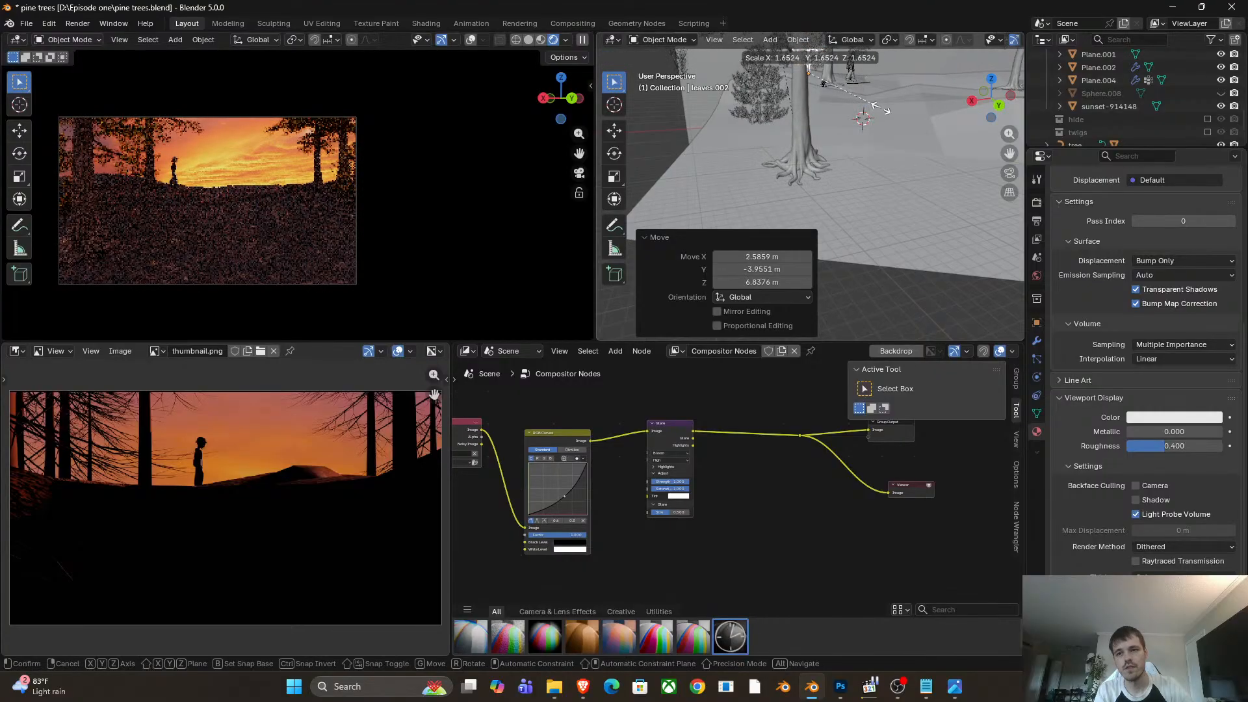
click(895, 112)
key(g)
key(z)
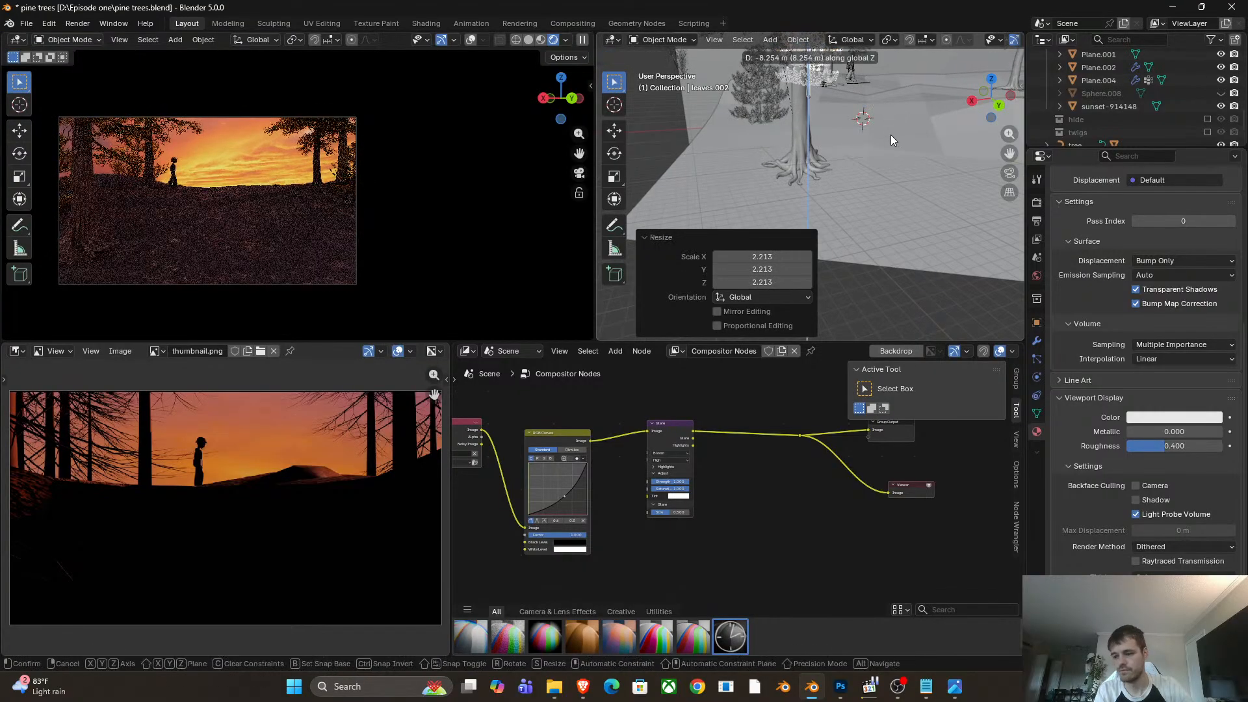
click(890, 135)
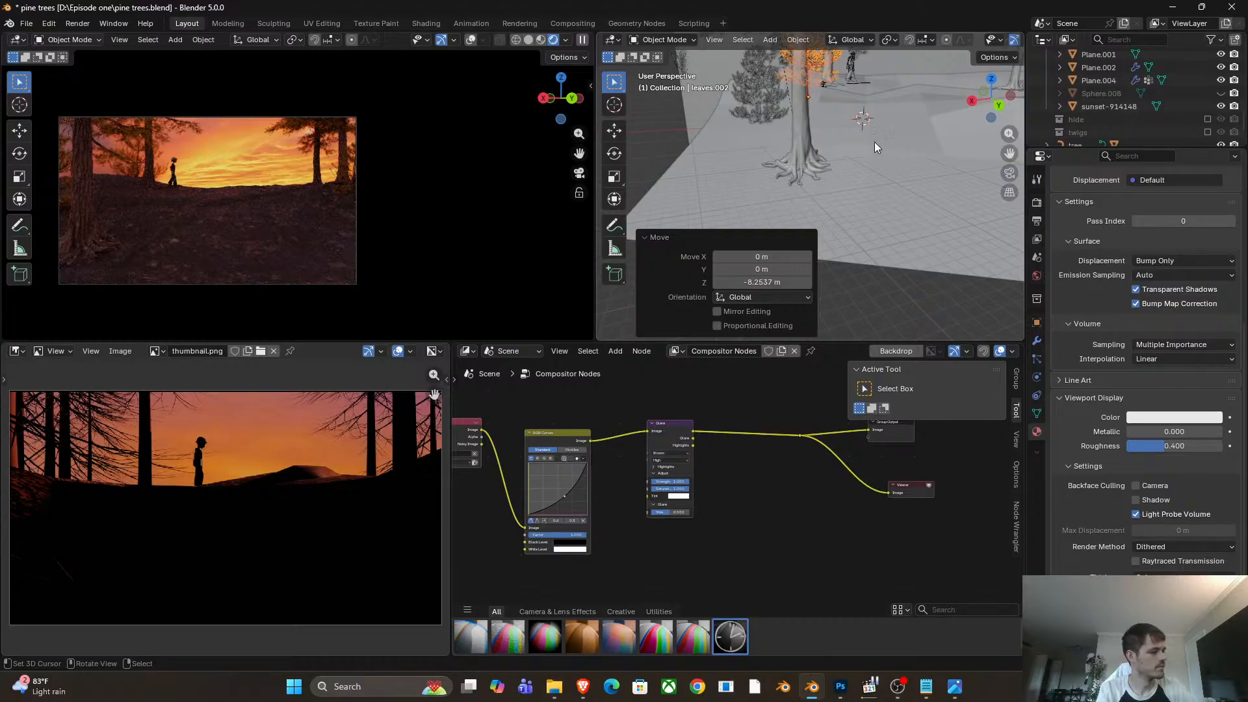
Rotate the second pine duplicate about -60° around Z and reposition it about -2.9 m in X, 2.7 m in Y and -3.6 m in Z.
shift+middle_drag(849, 110, 813, 181)
key(r)
key(z)
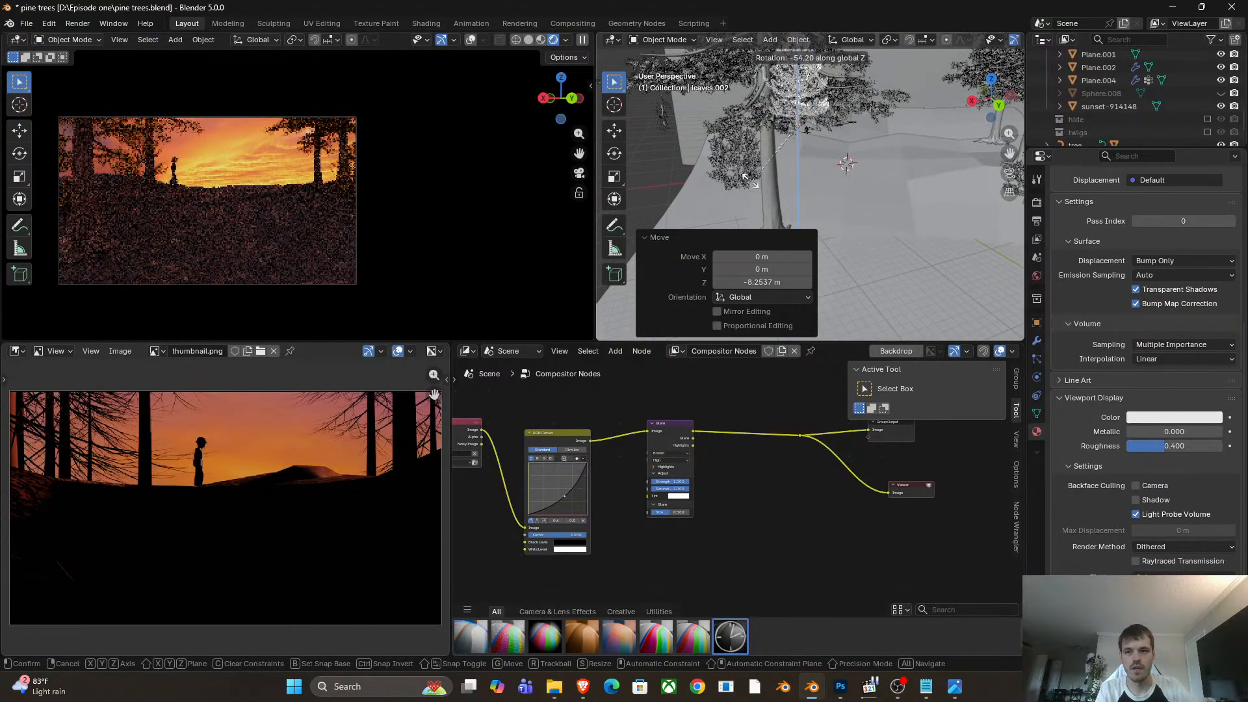
click(748, 182)
key(g)
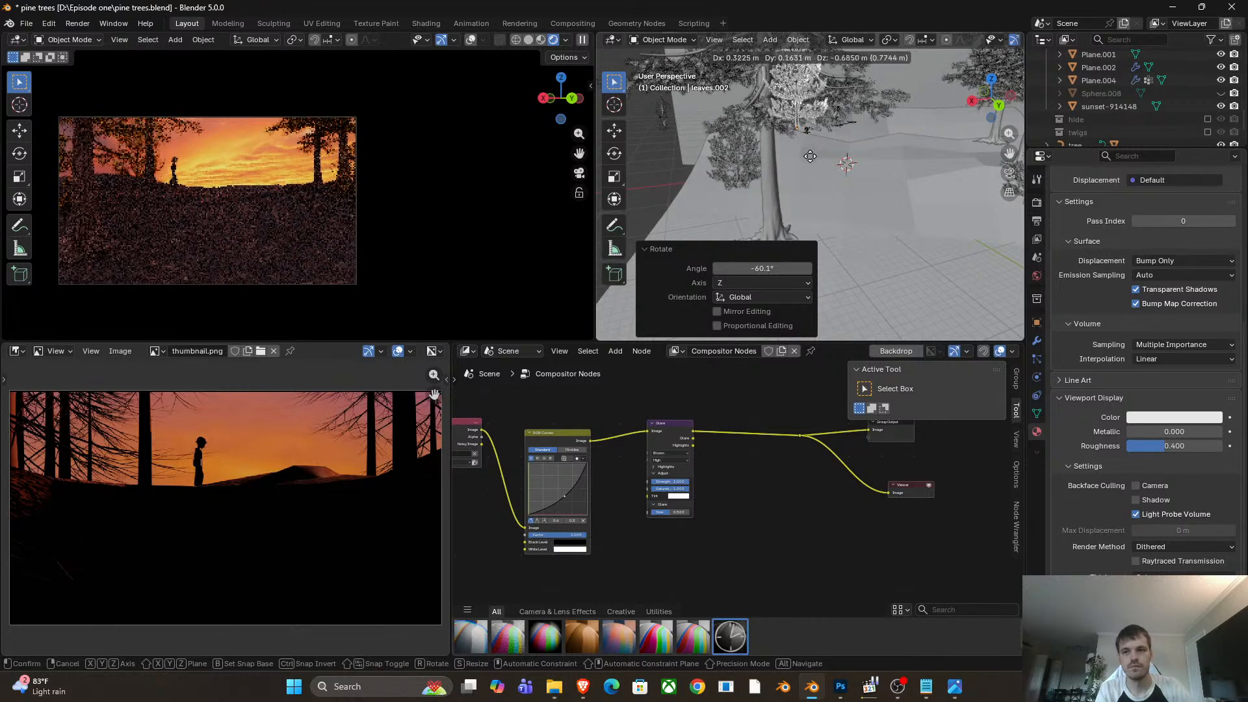
click(819, 163)
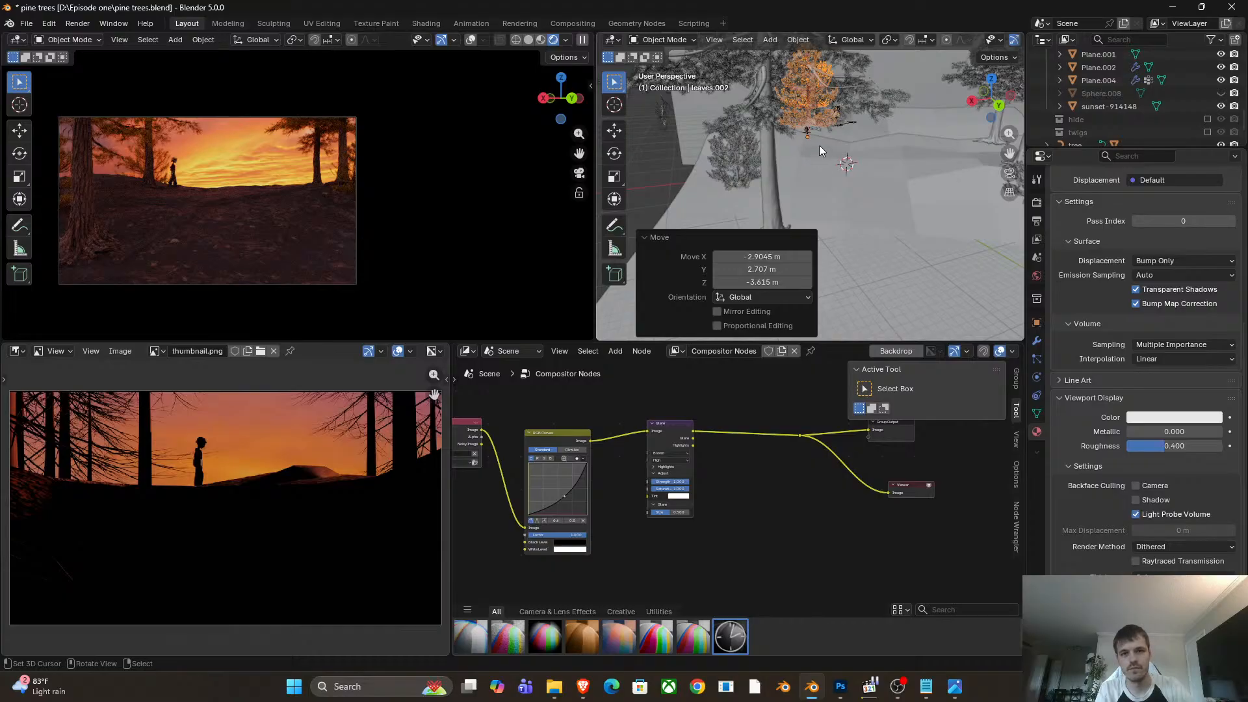
Select the ground plane in front of the character.
mouse_move(819, 144)
shift+middle_down()
mouse_move(829, 148)
mouse_move(831, 127)
mouse_move(837, 147)
shift+middle_up()
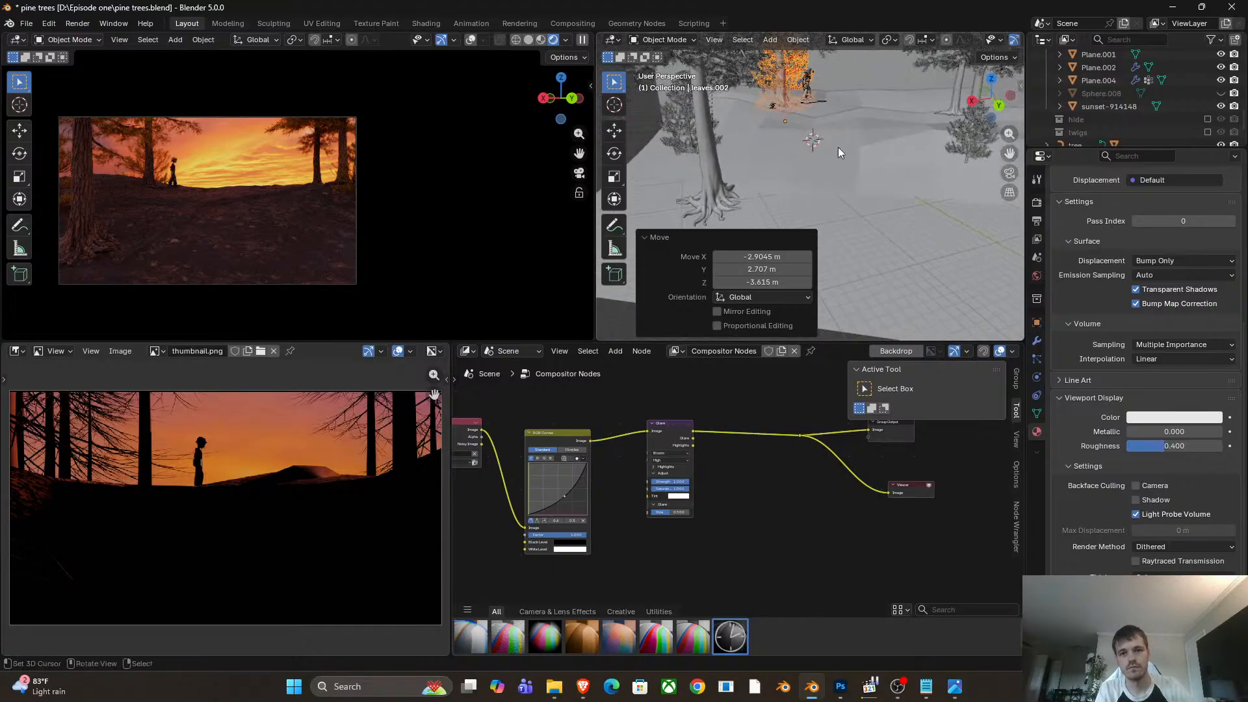
click(837, 146)
scroll(839, 146, up, 3)
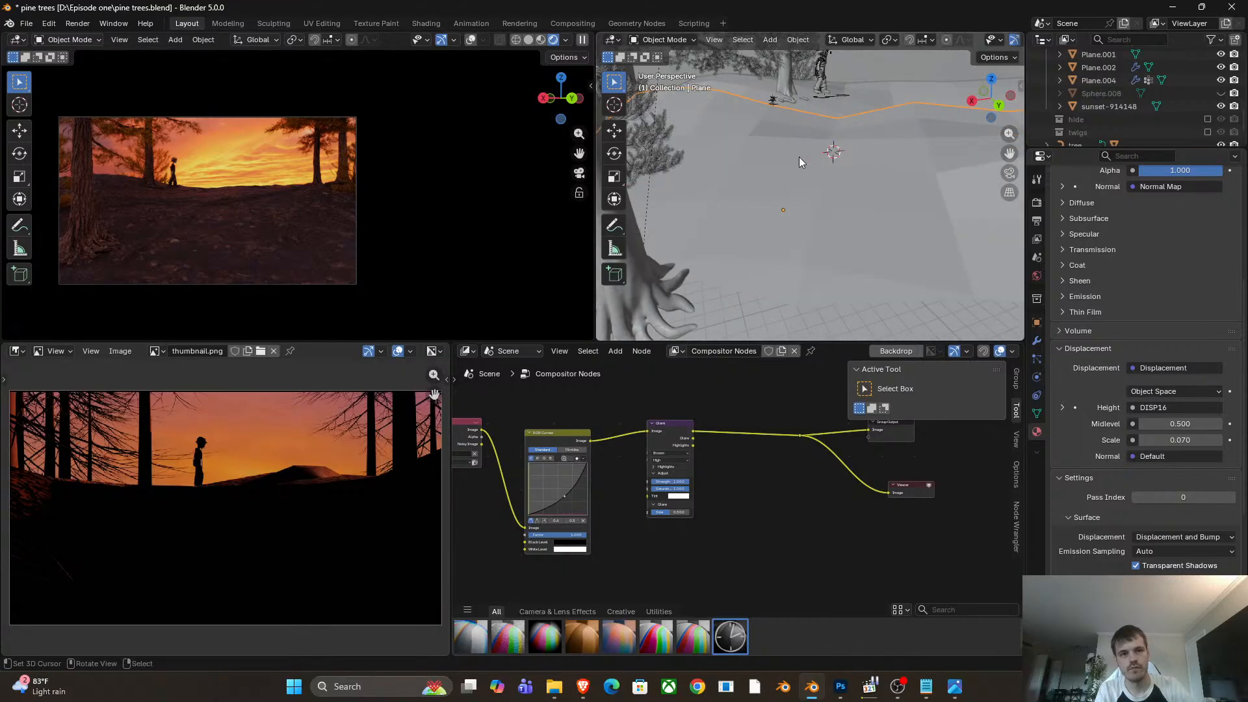
scroll(758, 161, up, 4)
key(Tab)
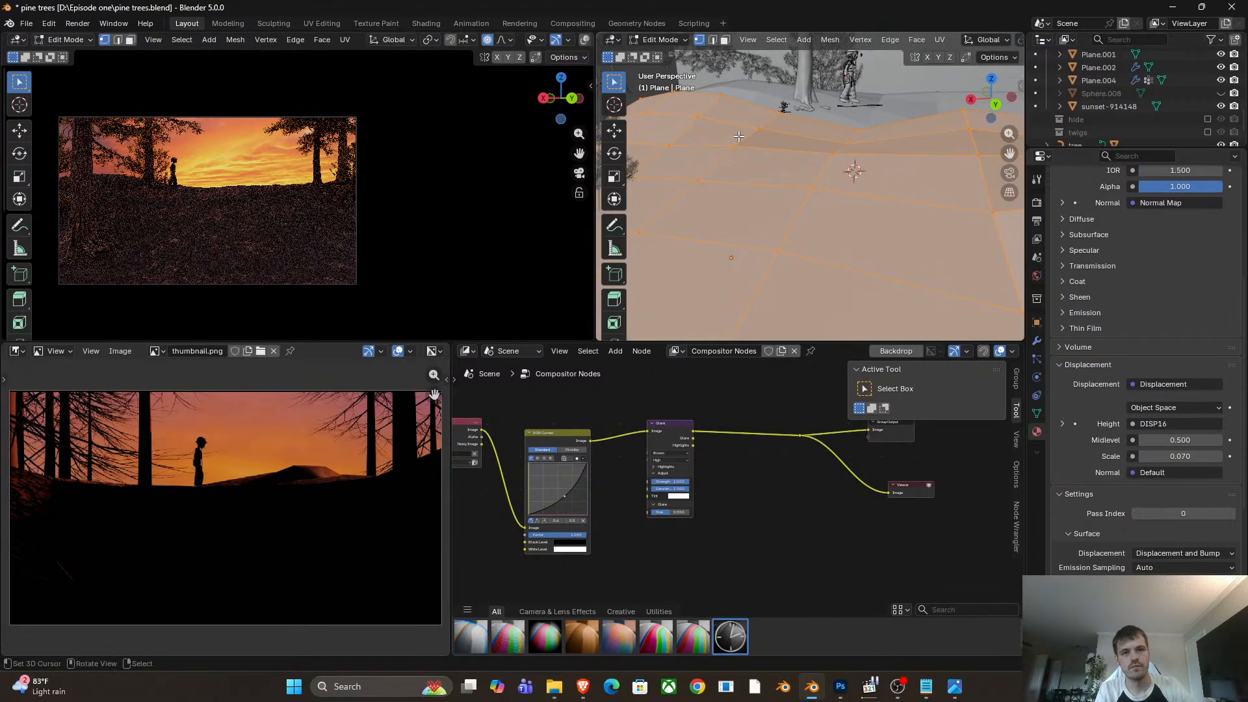
right_click(738, 136)
click(739, 135)
key(Tab)
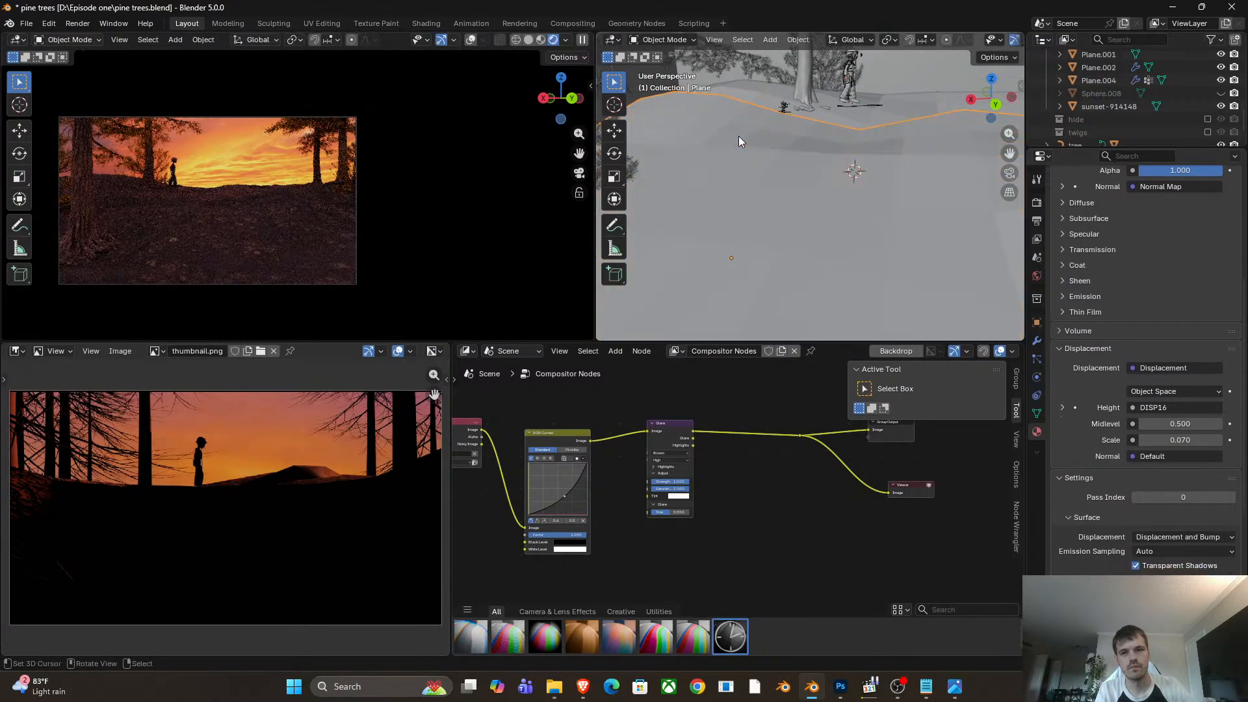
Add a Scatter on Surface modifier to the ground plane.
scroll(738, 135, down, 5)
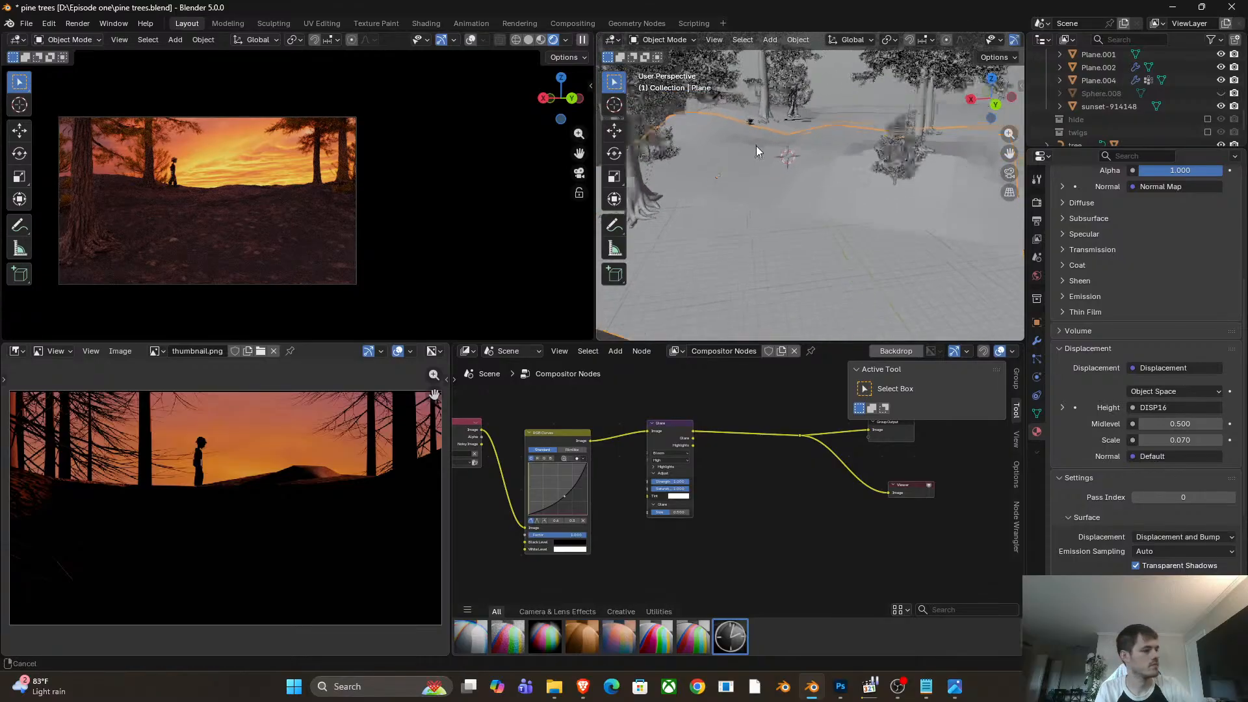
scroll(177, 224, up, 2)
scroll(980, 310, down, 1)
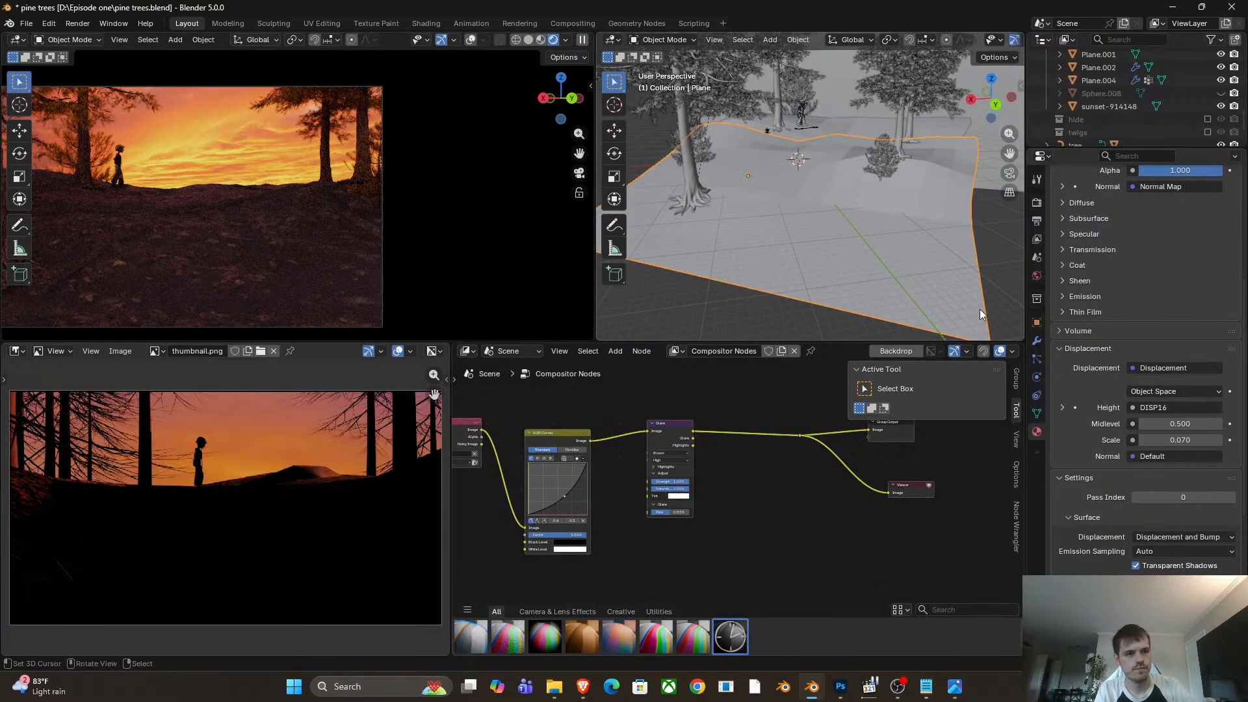
click(1038, 340)
click(1145, 200)
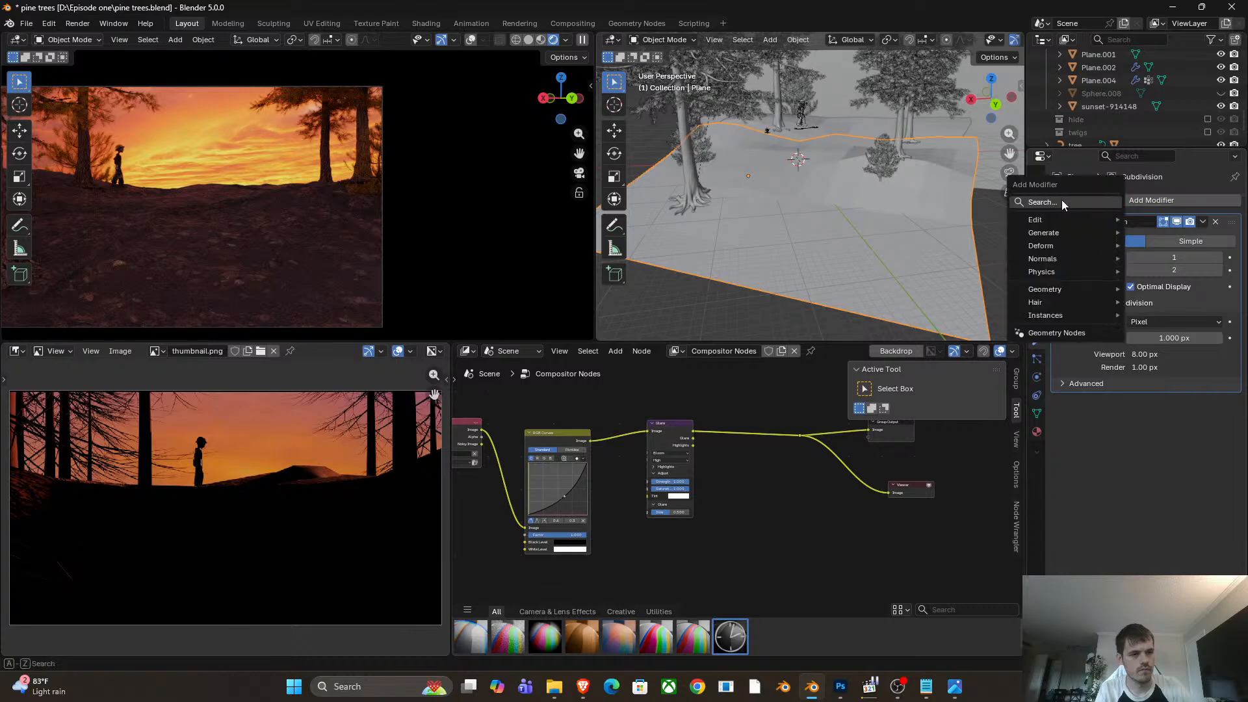
click(1059, 203)
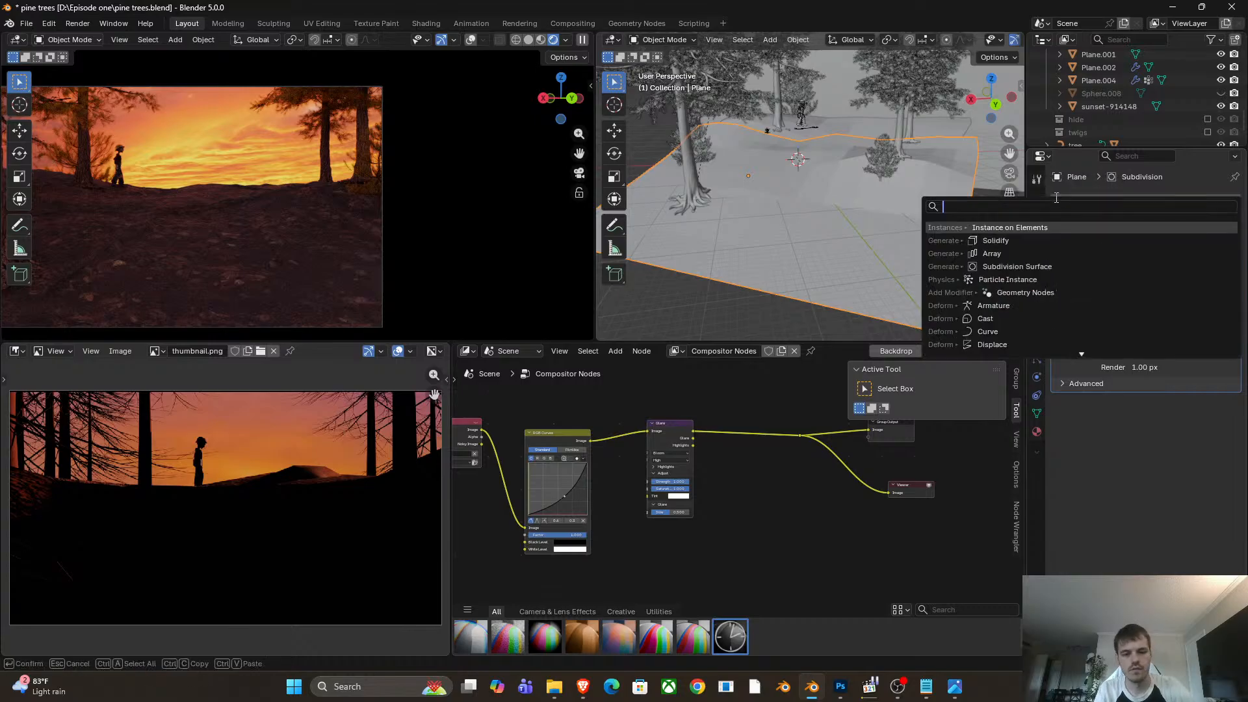
text(sca)
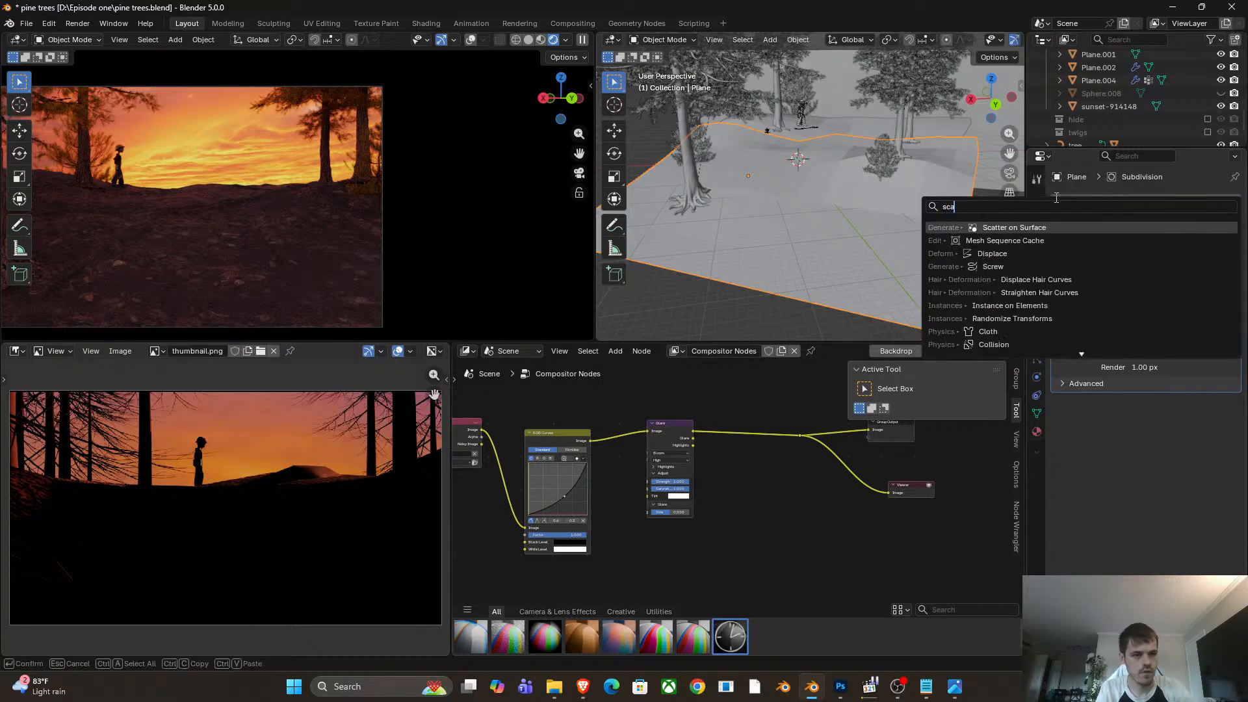
key(Return)
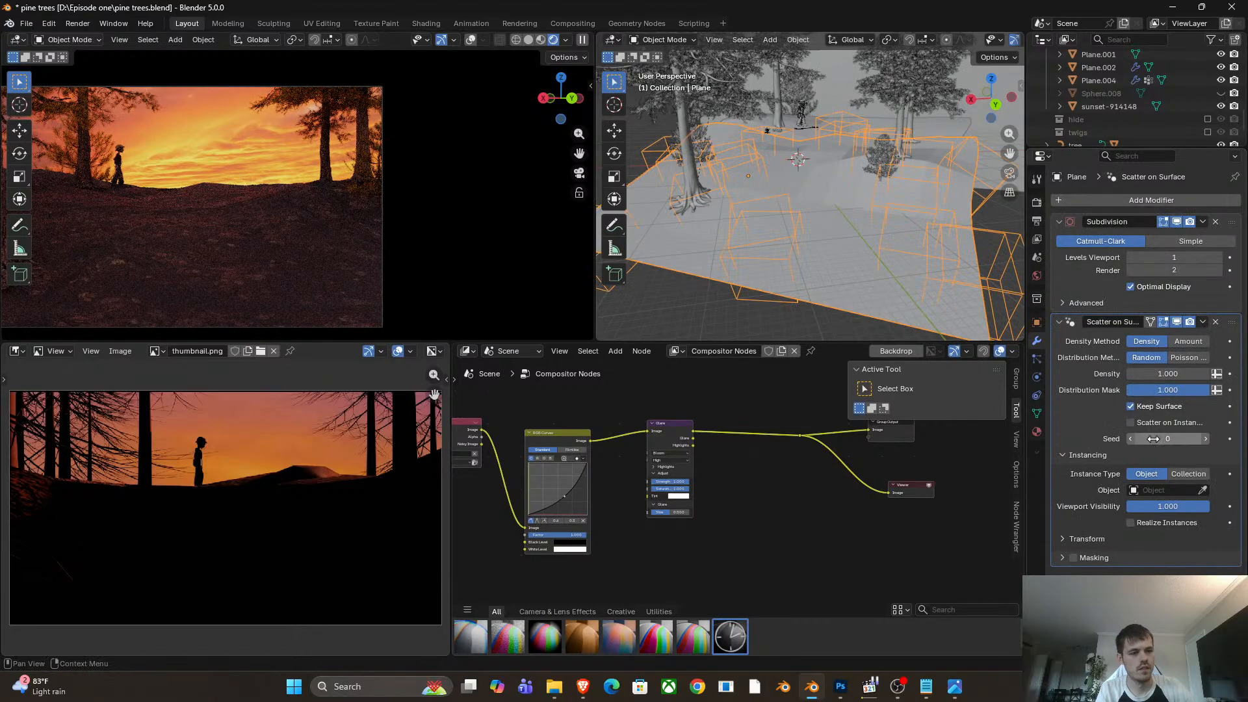
Select the Plane.002 pine needle object standing beside the ground.
scroll(790, 248, down, 3)
shift+middle_drag(789, 248, 900, 246)
scroll(838, 149, up, 2)
right_click(827, 128)
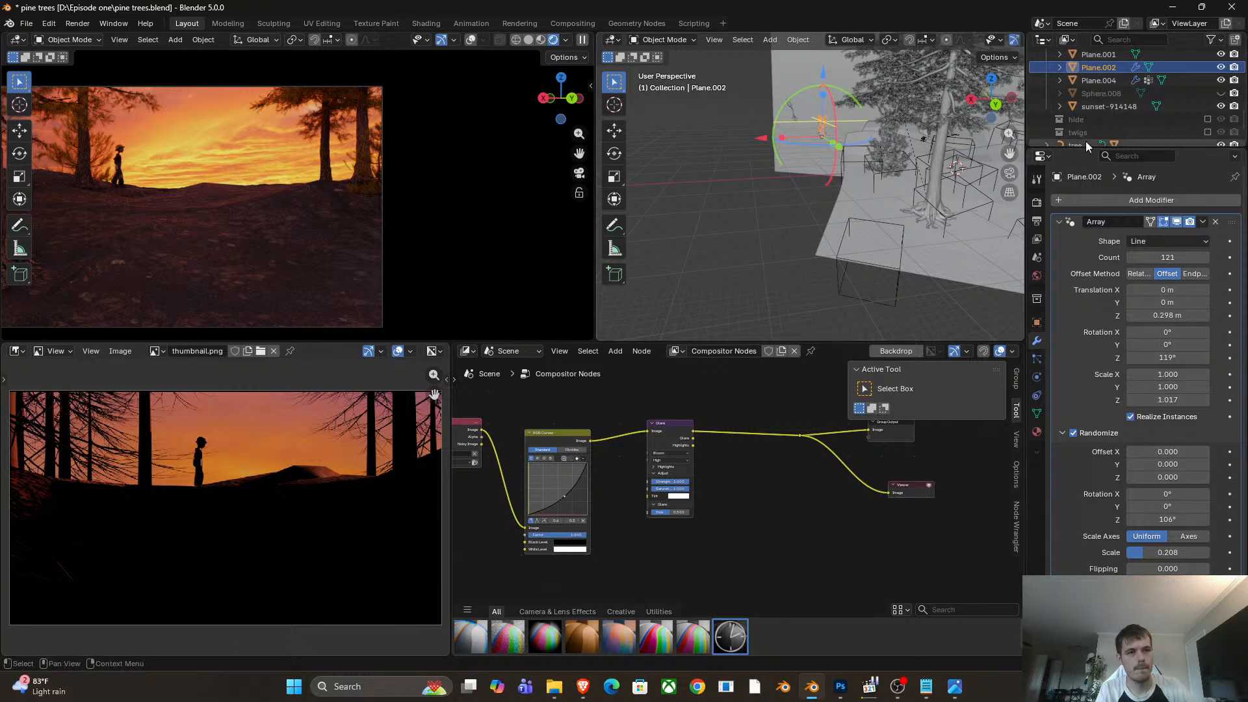
Rename the selected Plane.002 object as pine needle.
click(1038, 323)
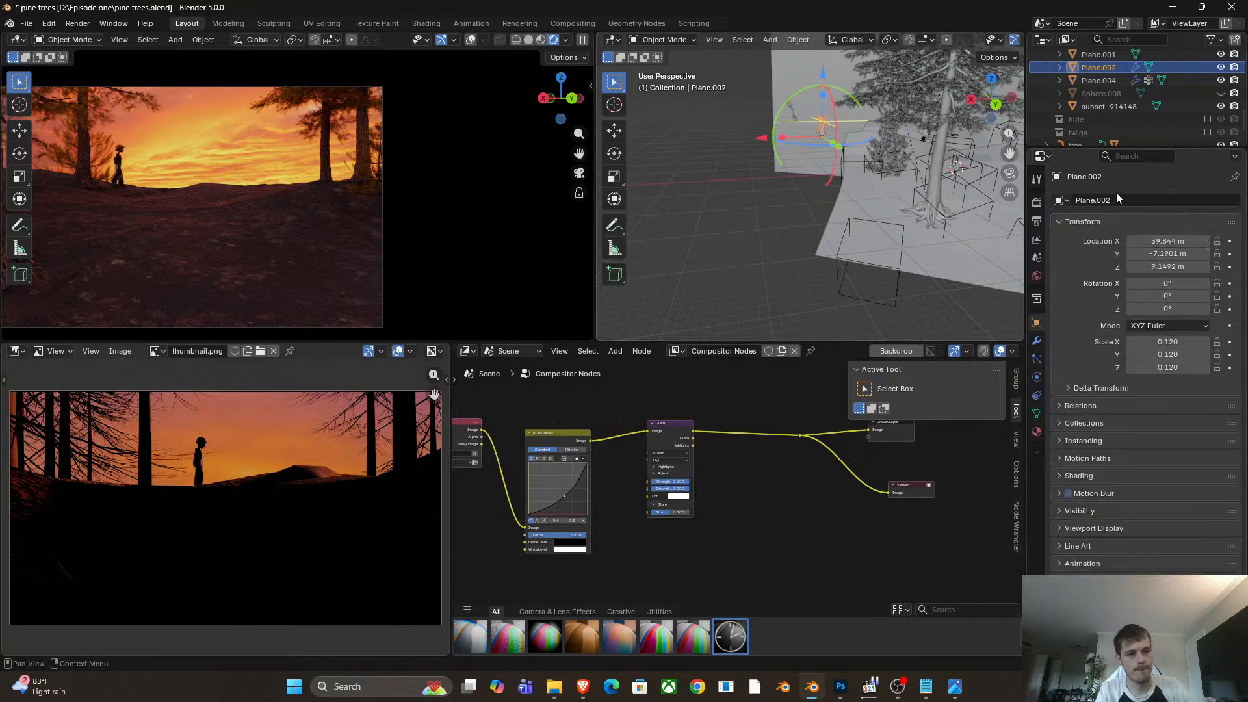
click(1118, 200)
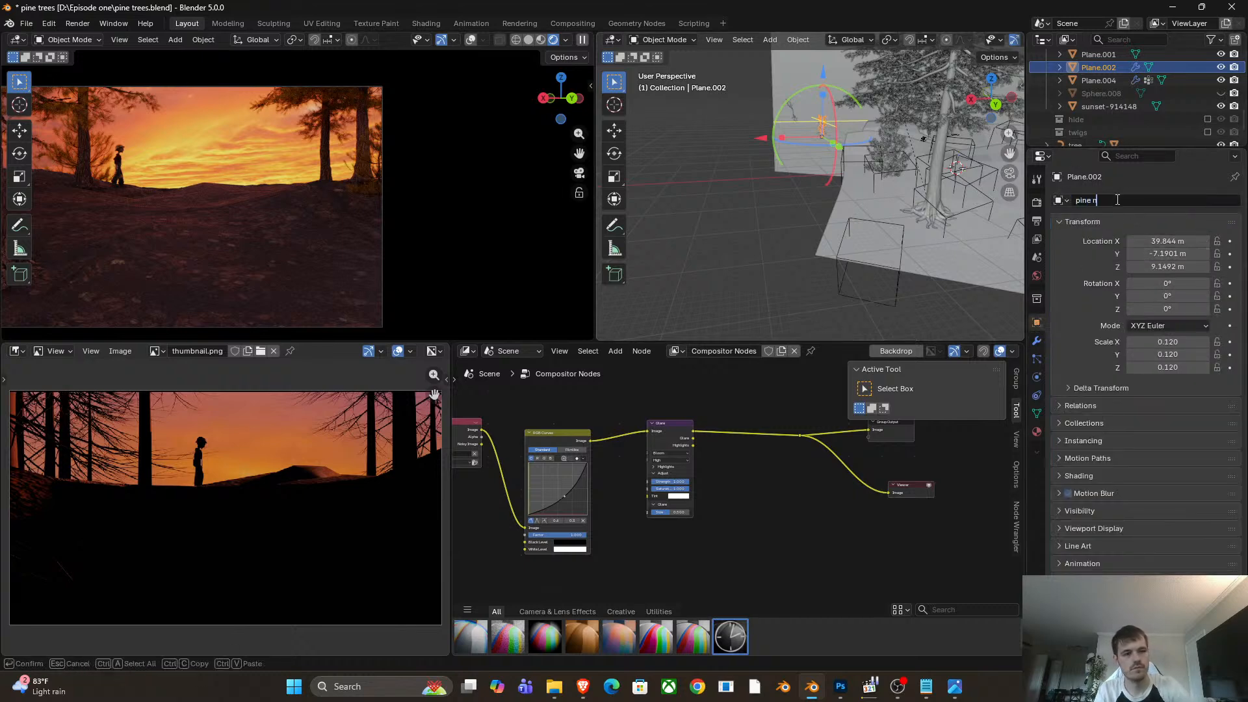
text(pine needles)
key(Return)
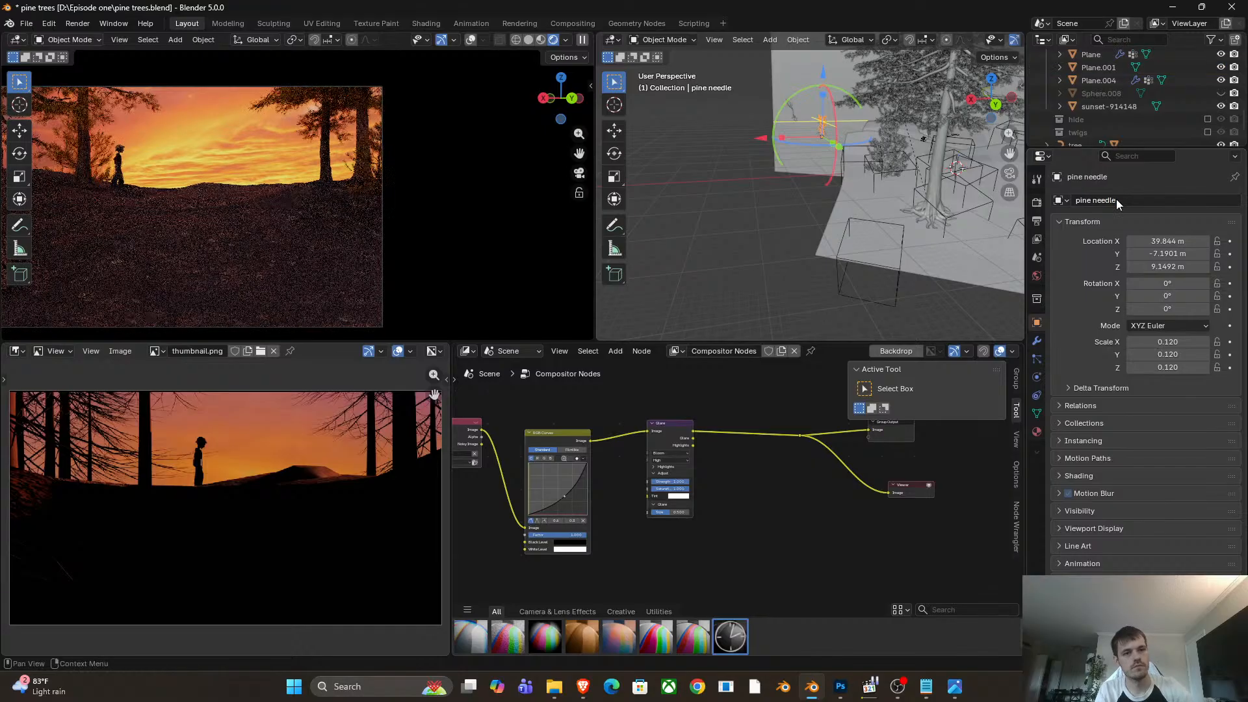
Set pine needle as the instance object of the ground plane's Scatter on Surface modifier and save the file.
click(906, 225)
shift+middle_drag(907, 234, 811, 248)
click(1037, 342)
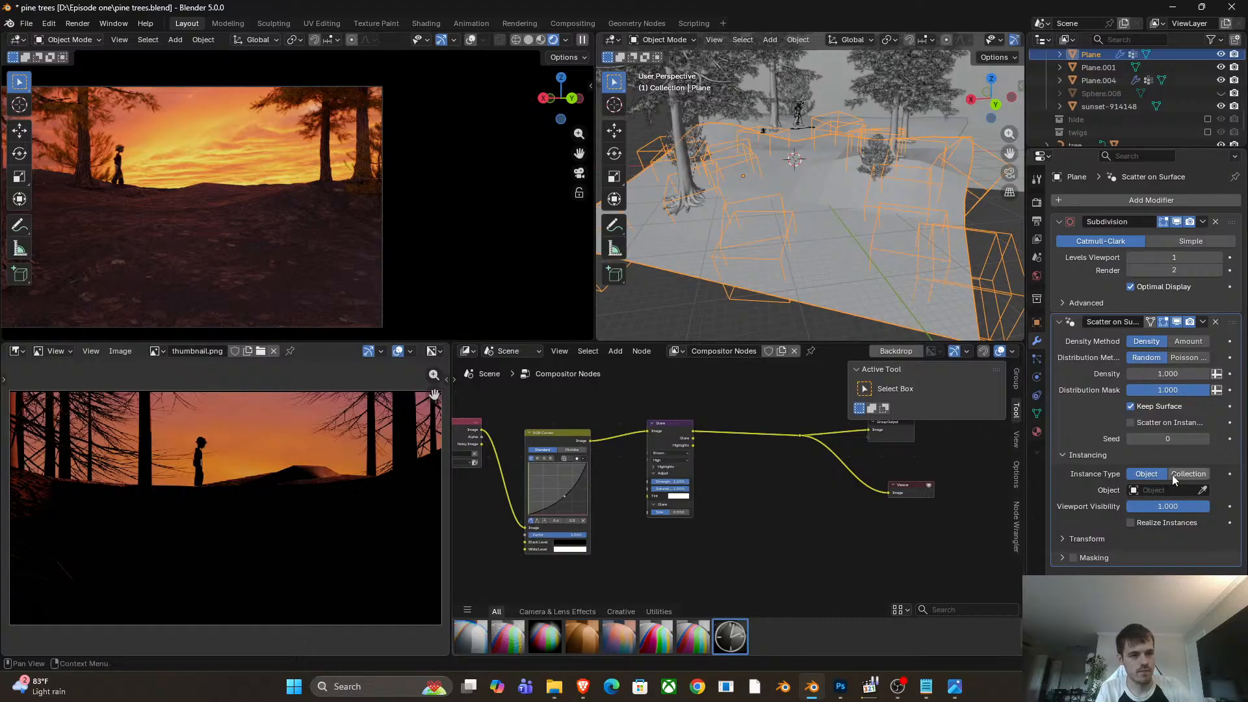
click(1152, 491)
text(pin)
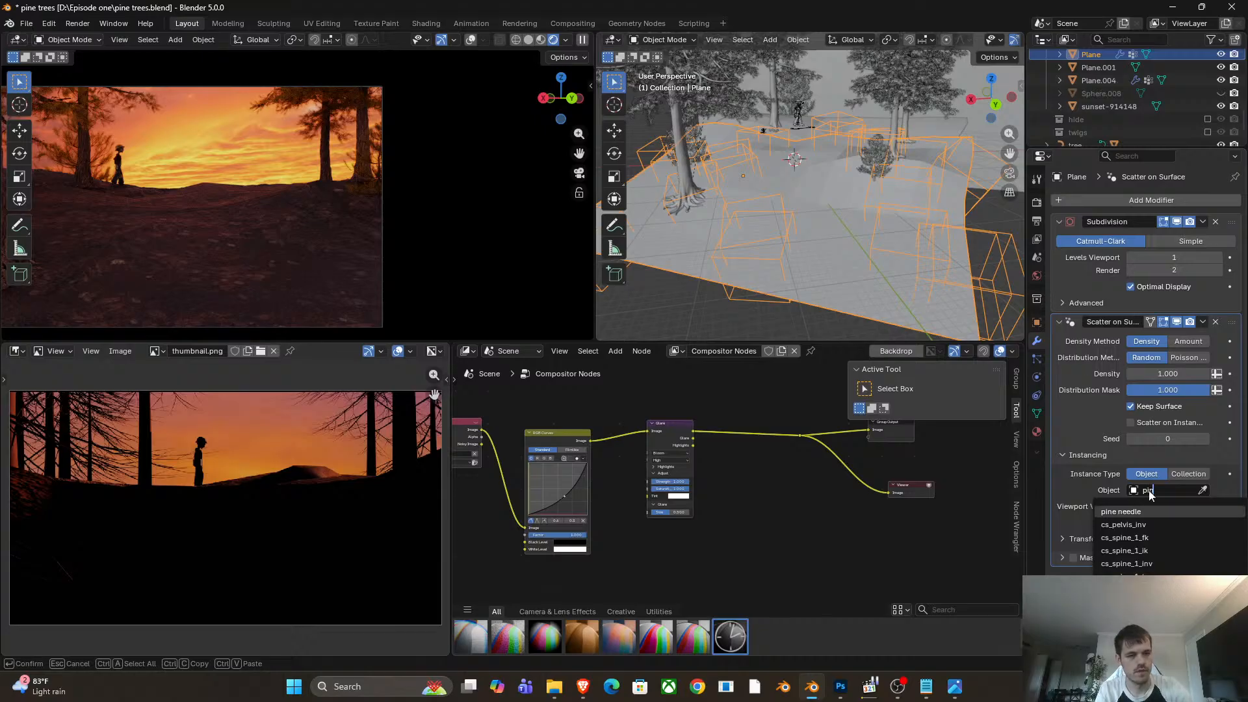
key(Return)
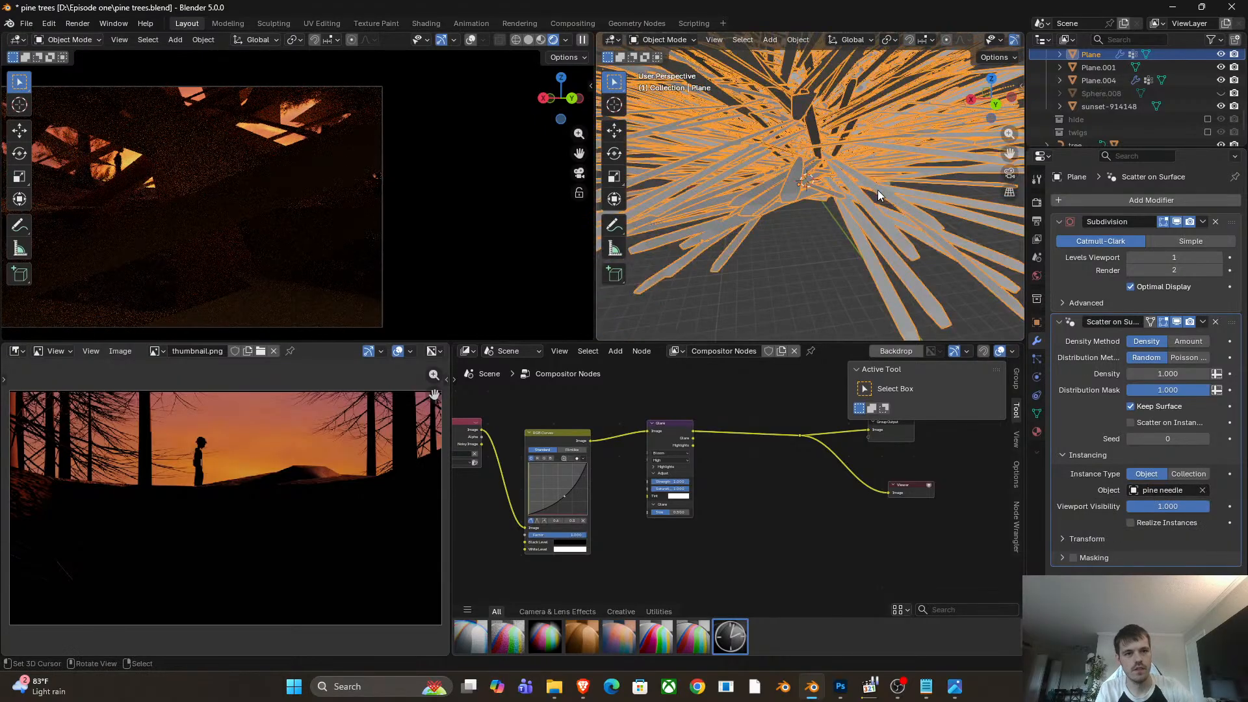
key(ctrl+s)
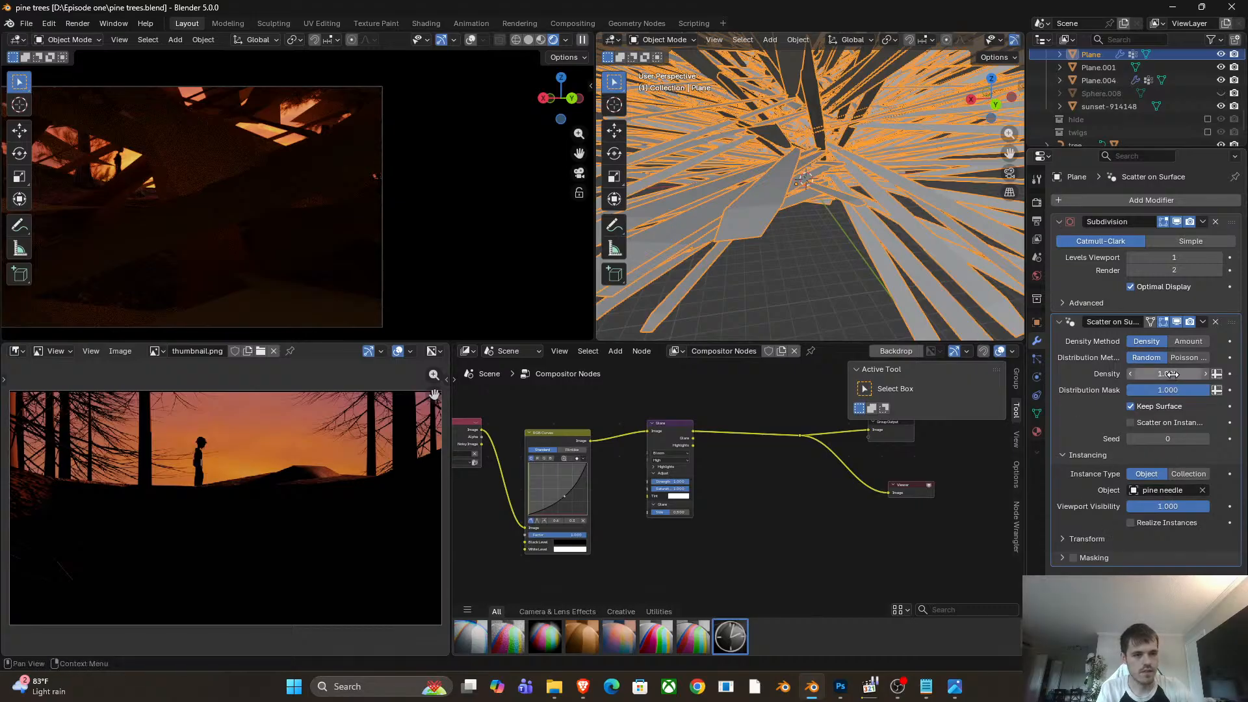
Lower the density of the ground's scatter modifier to 0.31.
drag(1172, 374, 812, 168)
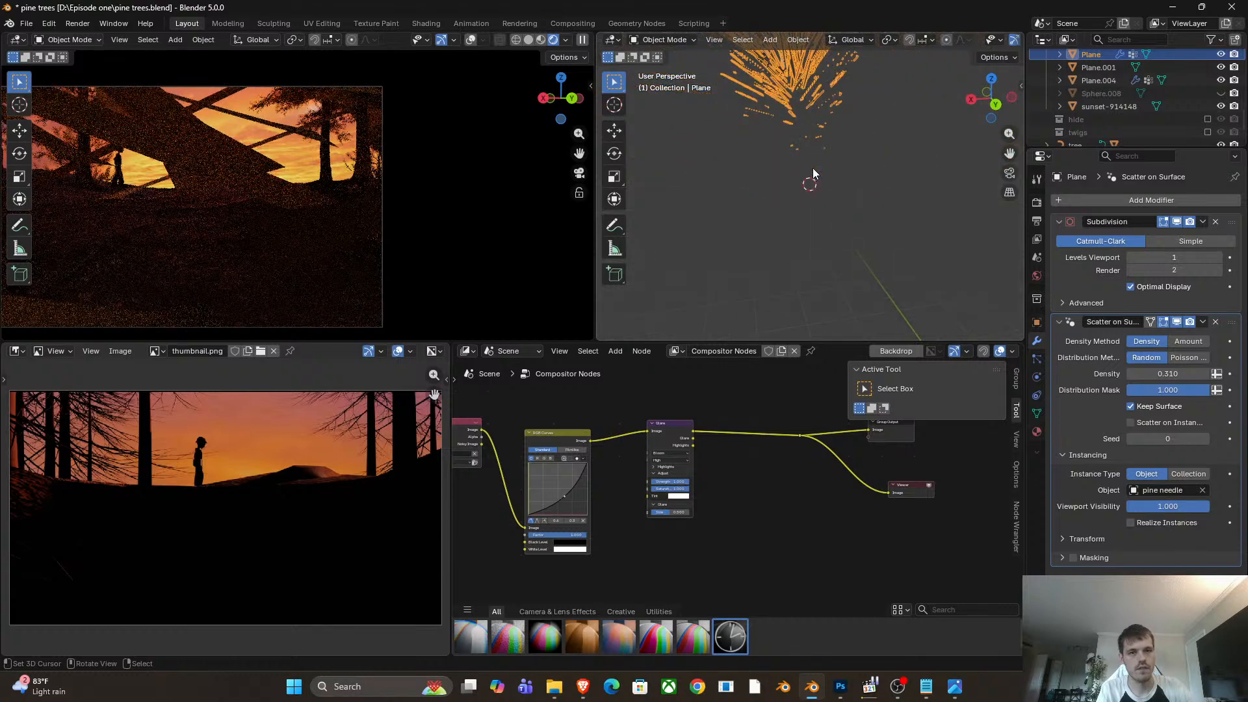
scroll(814, 169, up, 3)
shift+middle_drag(814, 169, 879, 204)
scroll(820, 193, up, 7)
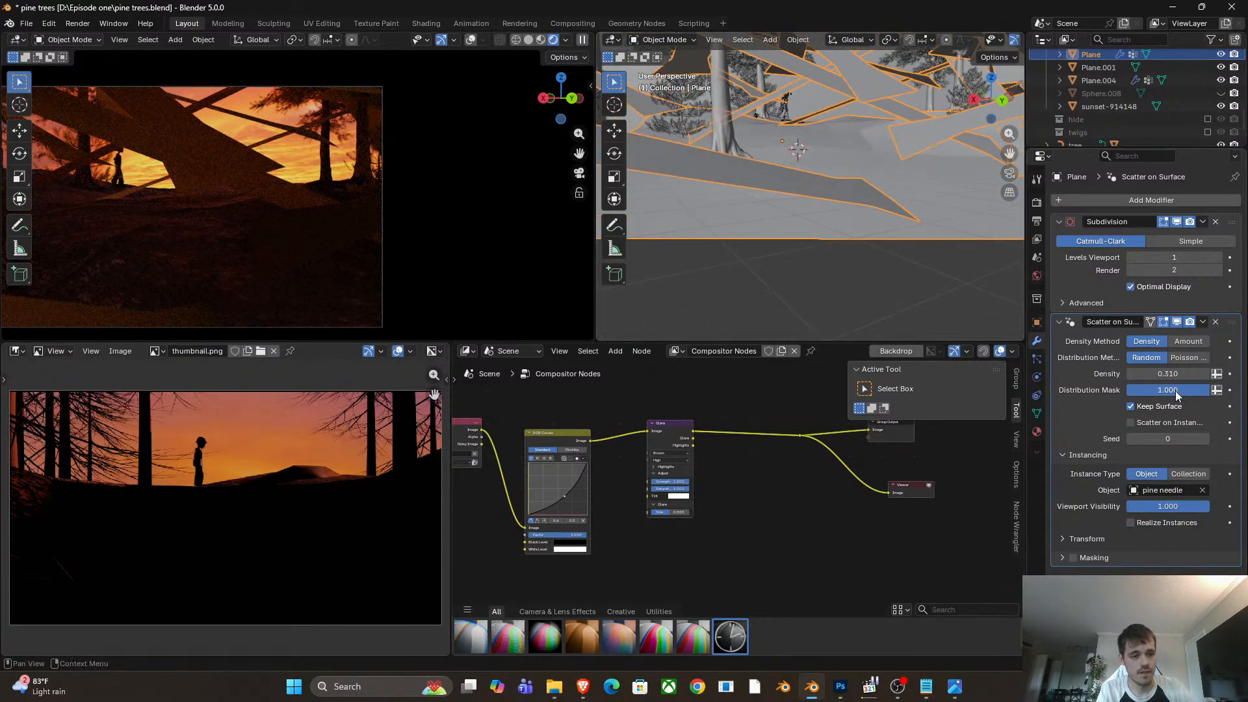
drag(1176, 391, 1210, 392)
Scale the scattered pine needle instances to 0.009 on all three axes in the modifier's transform settings.
click(1078, 539)
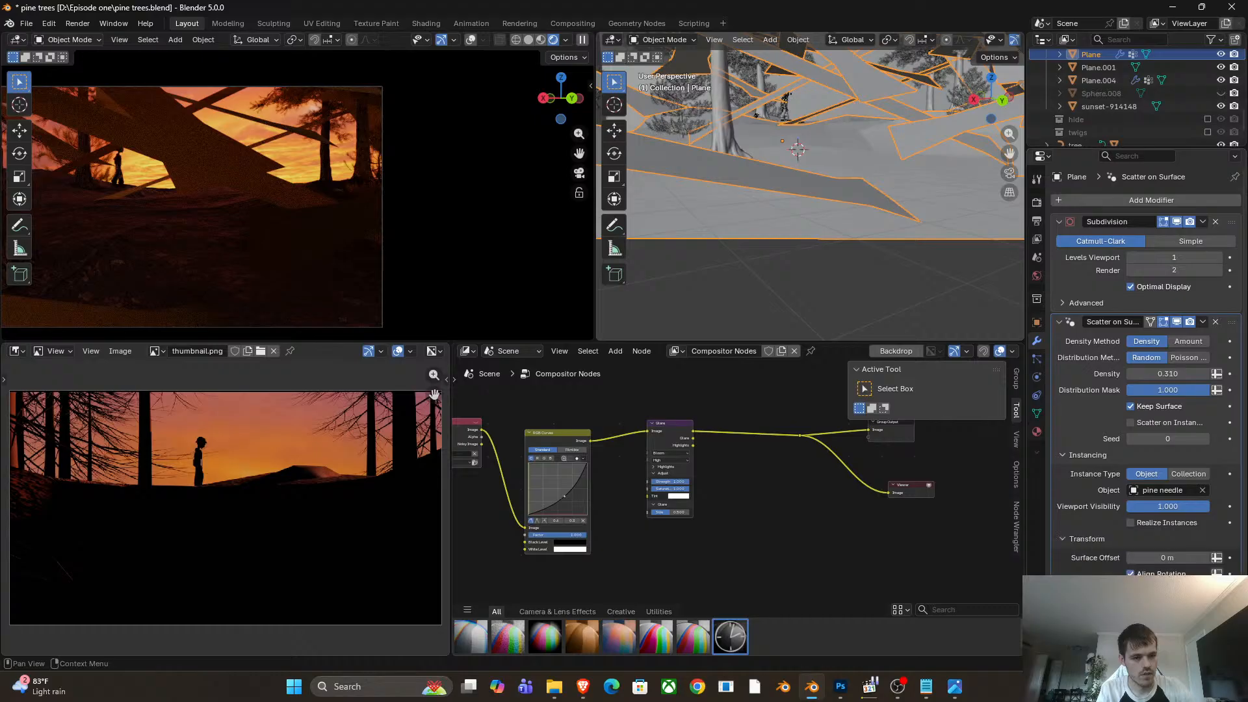
scroll(1079, 540, down, 1)
drag(1170, 624, 1139, 624)
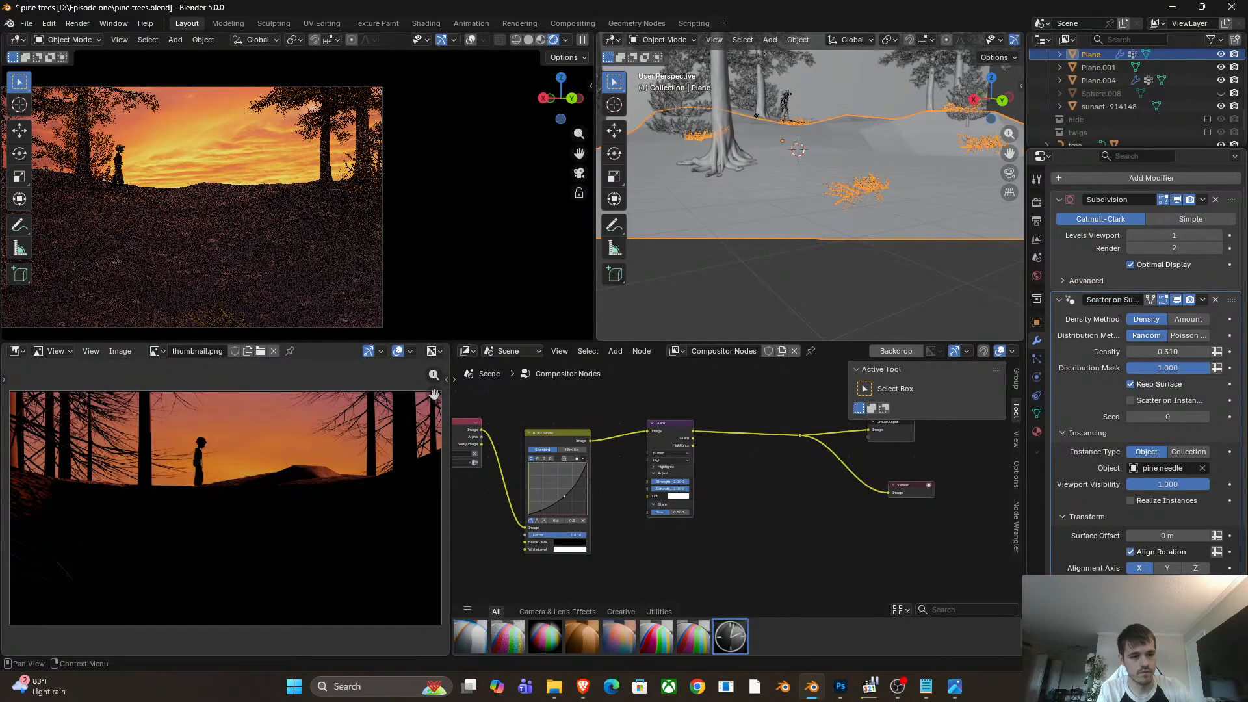
scroll(1145, 559, down, 5)
middle_drag(806, 162, 844, 238)
scroll(301, 193, down, 3)
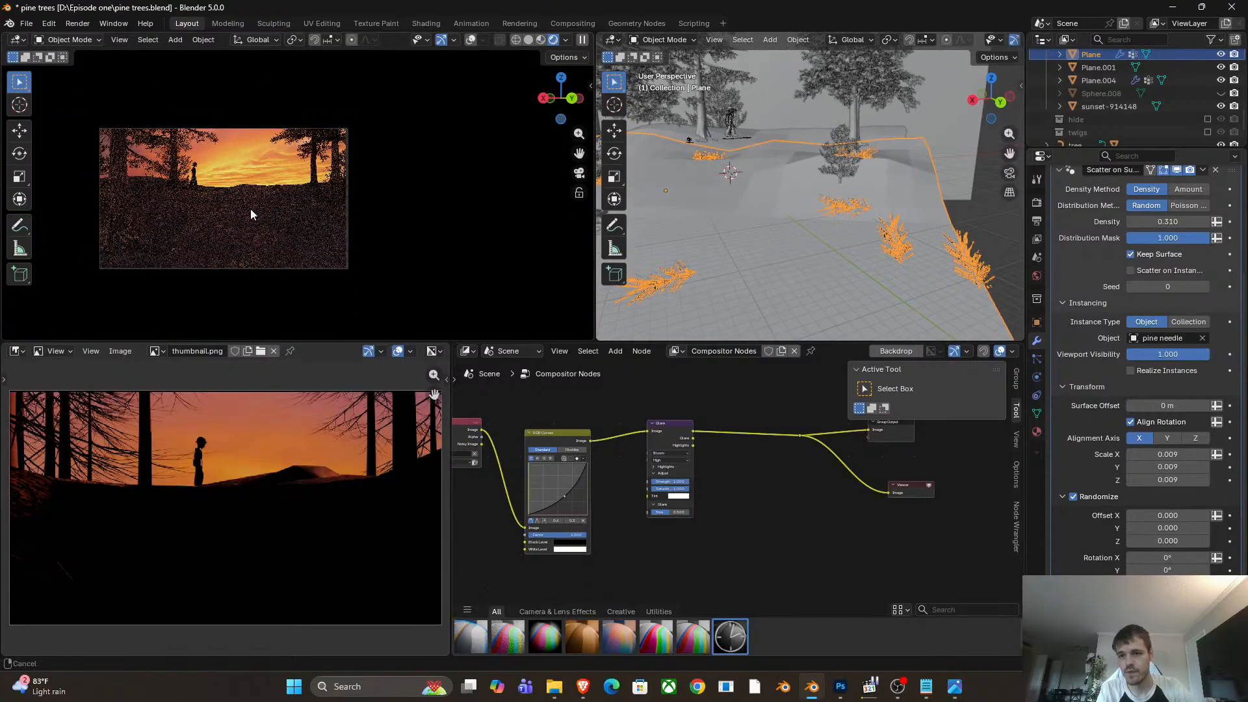
shift+middle_drag(251, 209, 271, 211)
scroll(271, 212, up, 2)
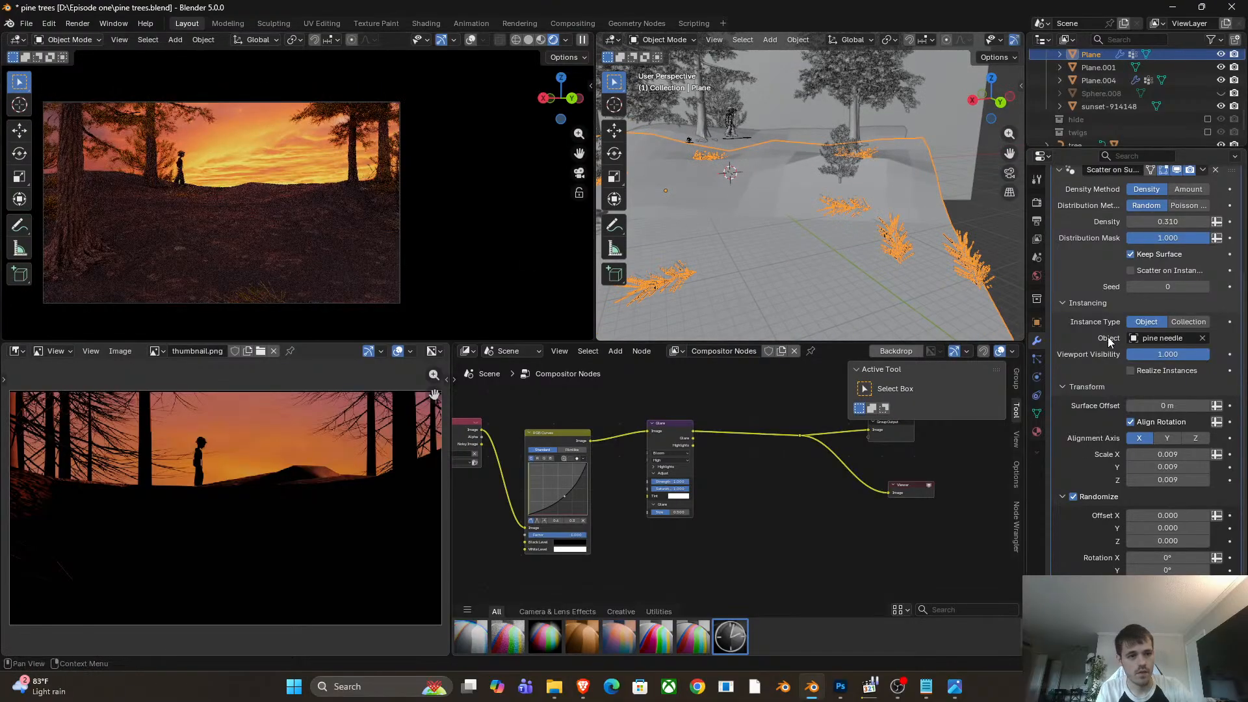
Set the scatter density to 2.43 and reduce the instance scale to 0.002 on all axes.
scroll(1108, 337, up, 3)
drag(1164, 299, 1220, 299)
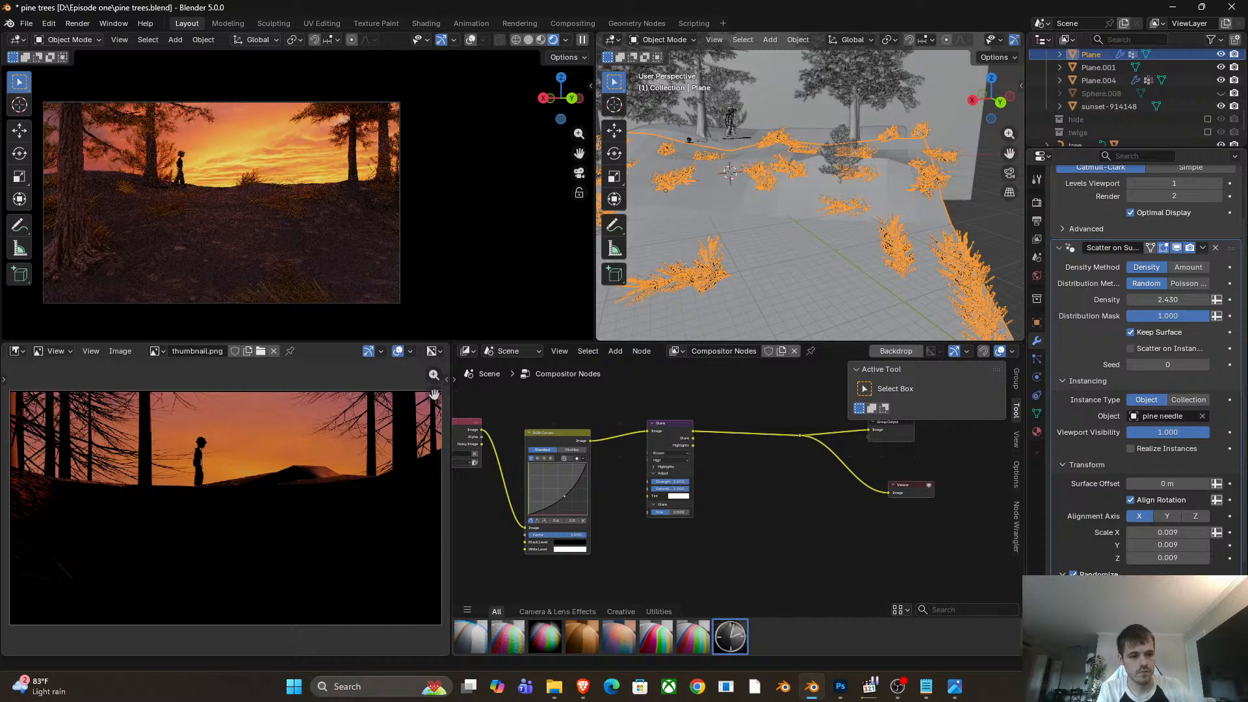
drag(1168, 533, 1142, 558)
scroll(773, 244, down, 3)
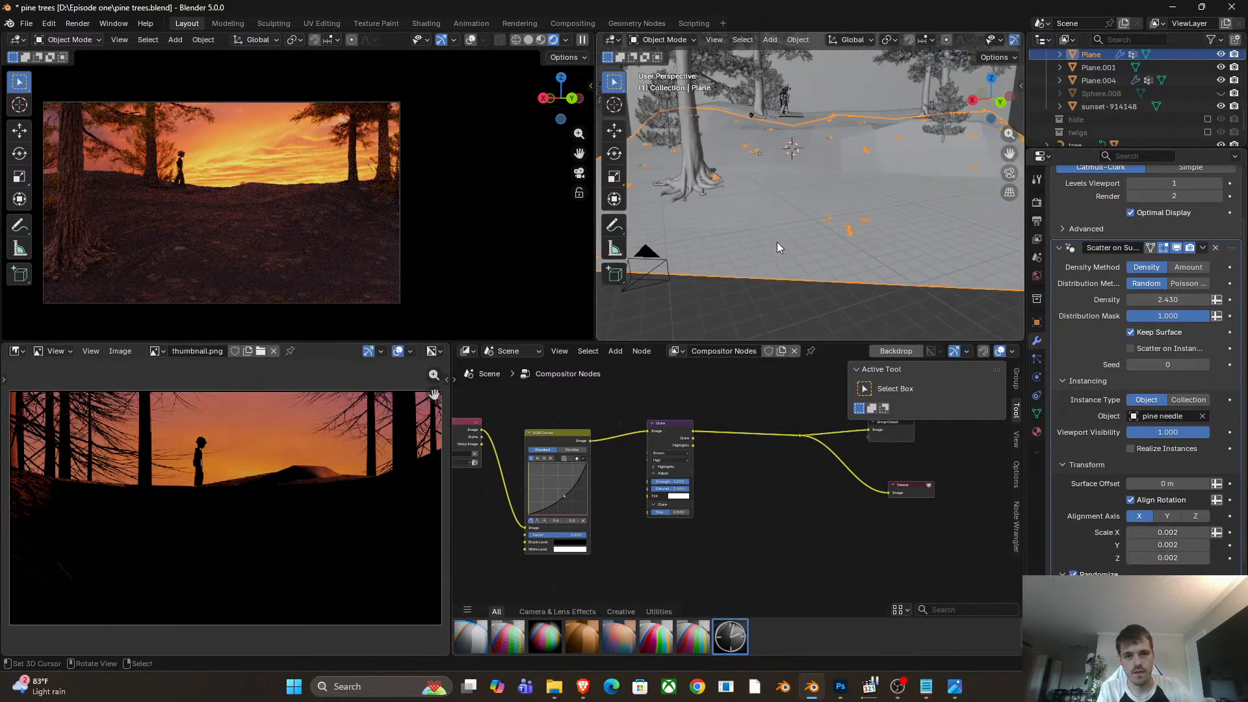
scroll(843, 267, up, 7)
shift+middle_drag(844, 267, 794, 194)
scroll(802, 261, down, 5)
Set the scatter's randomized rotation to 180° in X and 0° in Y.
scroll(1074, 495, down, 1)
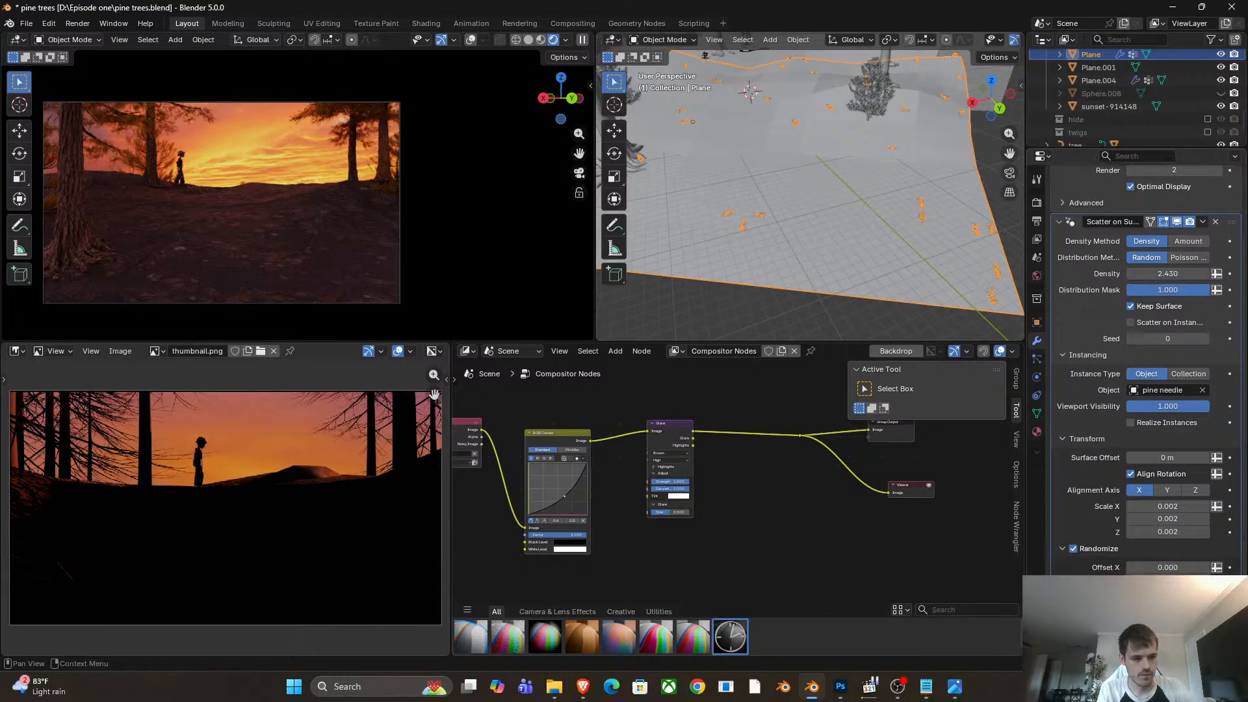
scroll(1075, 495, down, 2)
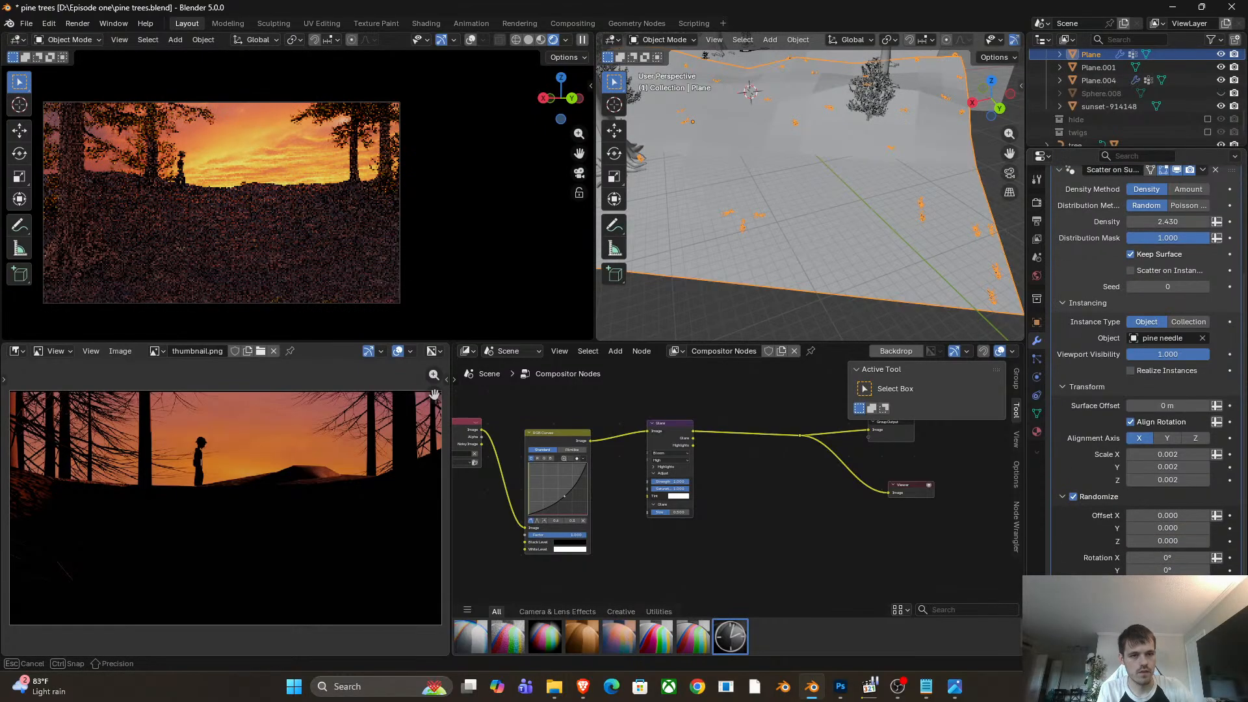
drag(1170, 583, 1209, 558)
click(1168, 558)
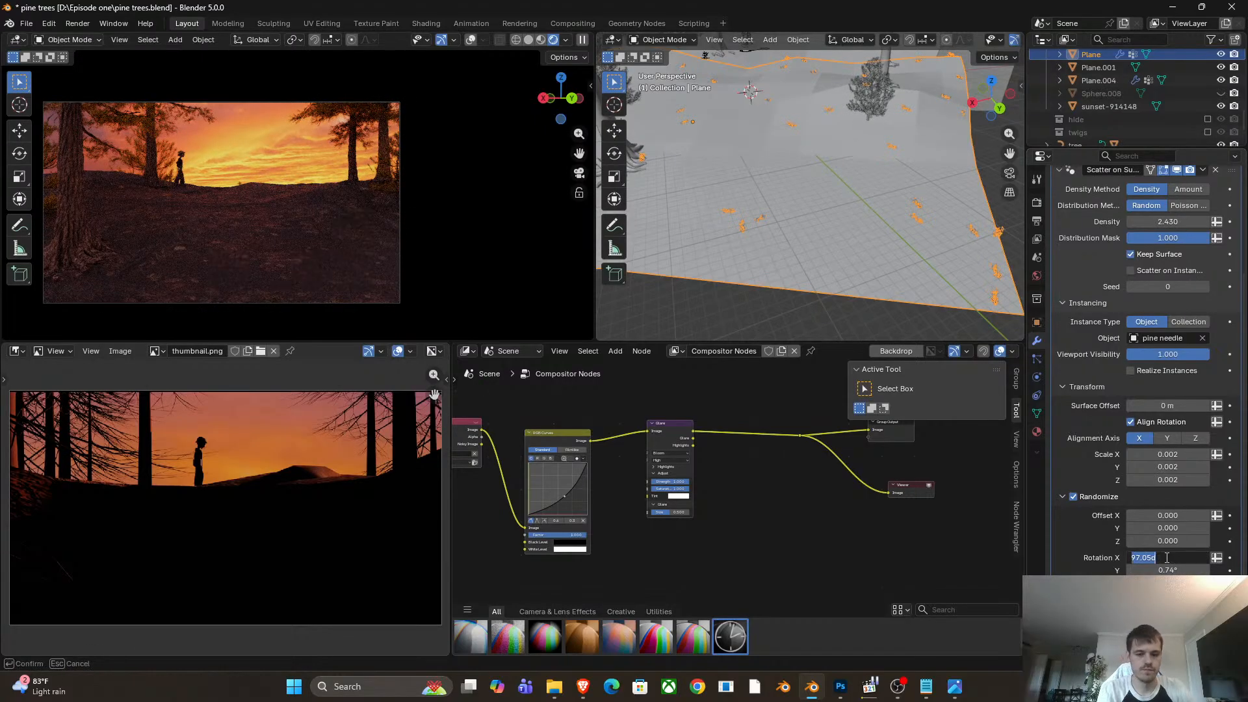
text(180)
key(Return)
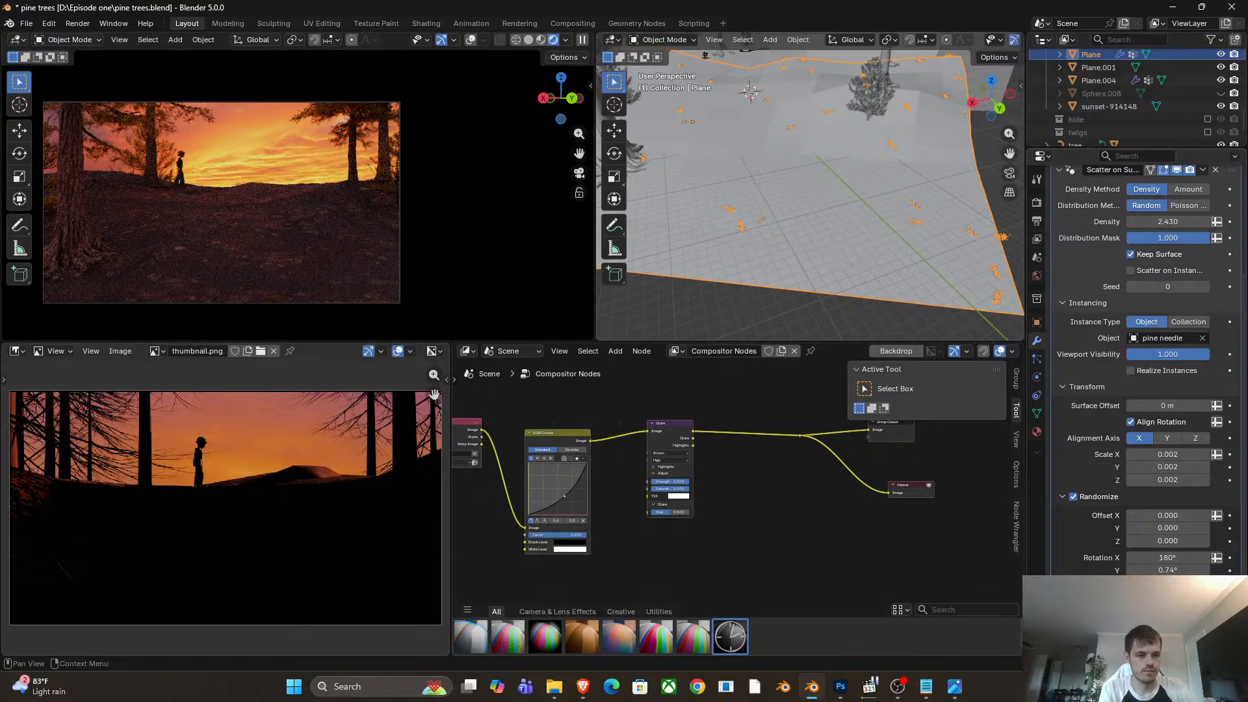
click(1168, 570)
text(0)
key(Return)
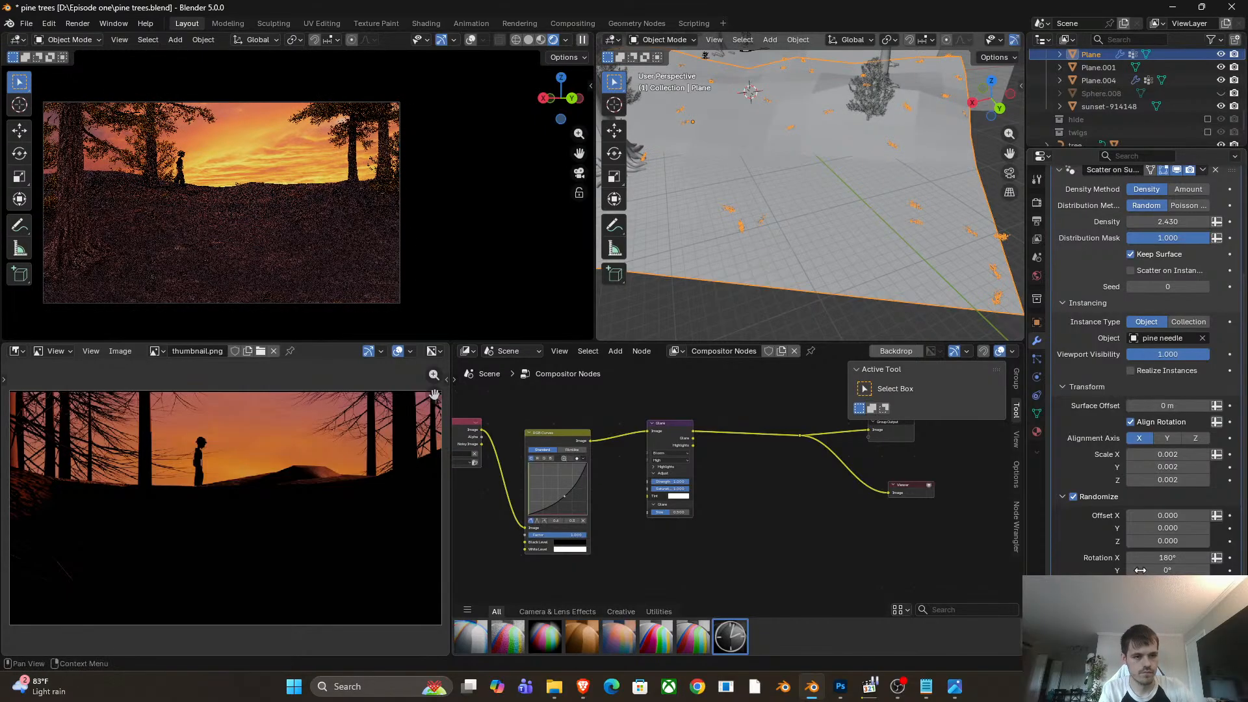
Examine the scattered needles on the ground in both the working view and the rendered camera view.
scroll(1118, 539, up, 6)
scroll(790, 223, down, 2)
shift+middle_drag(806, 223, 892, 254)
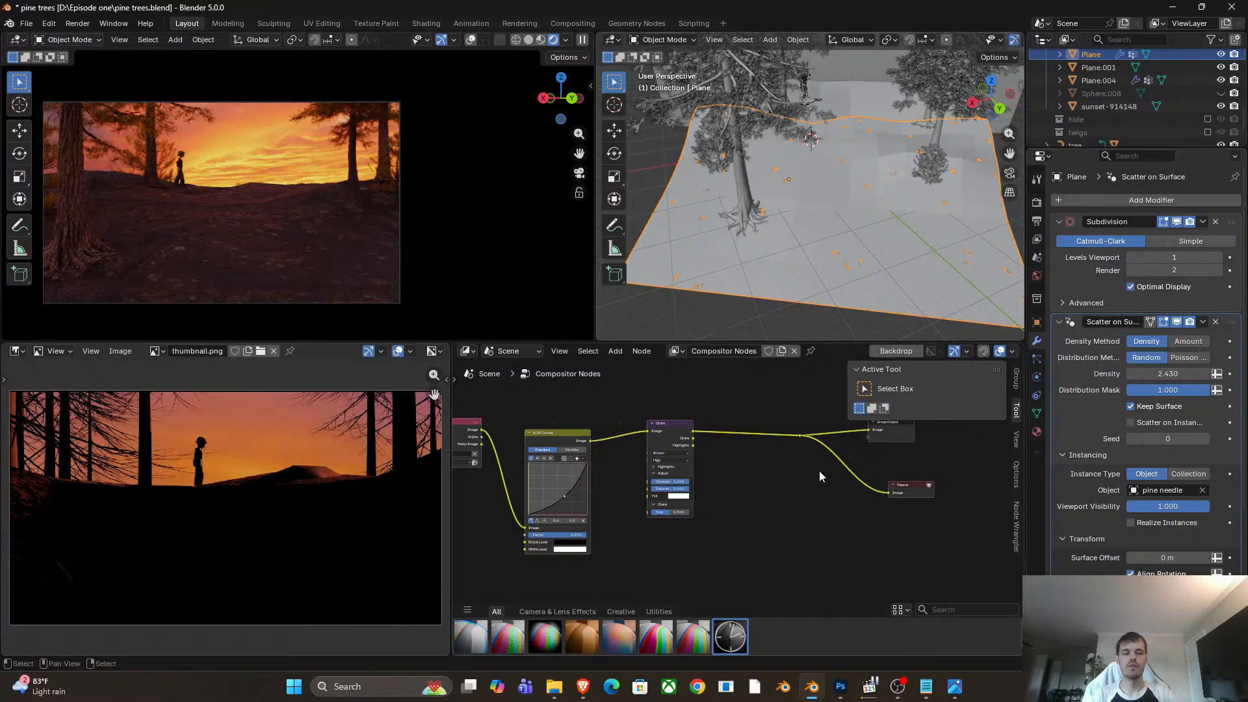
shift+middle_drag(871, 213, 875, 185)
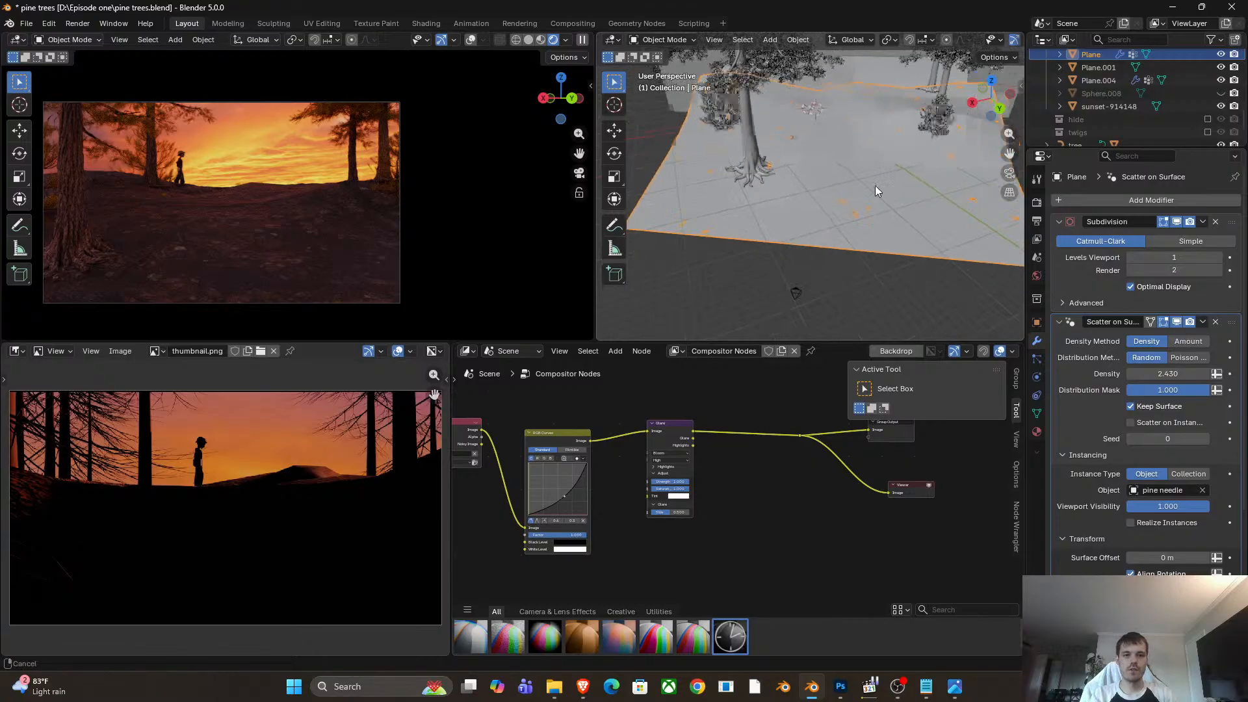
scroll(242, 248, up, 3)
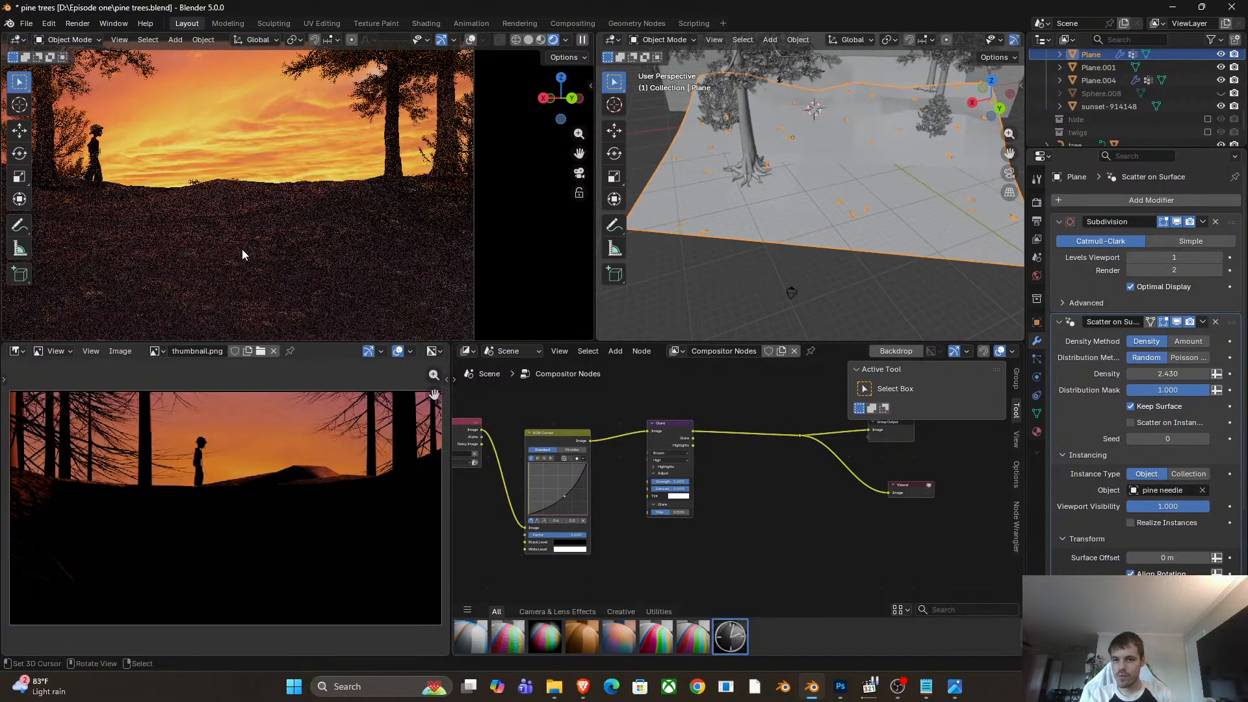
scroll(242, 248, down, 5)
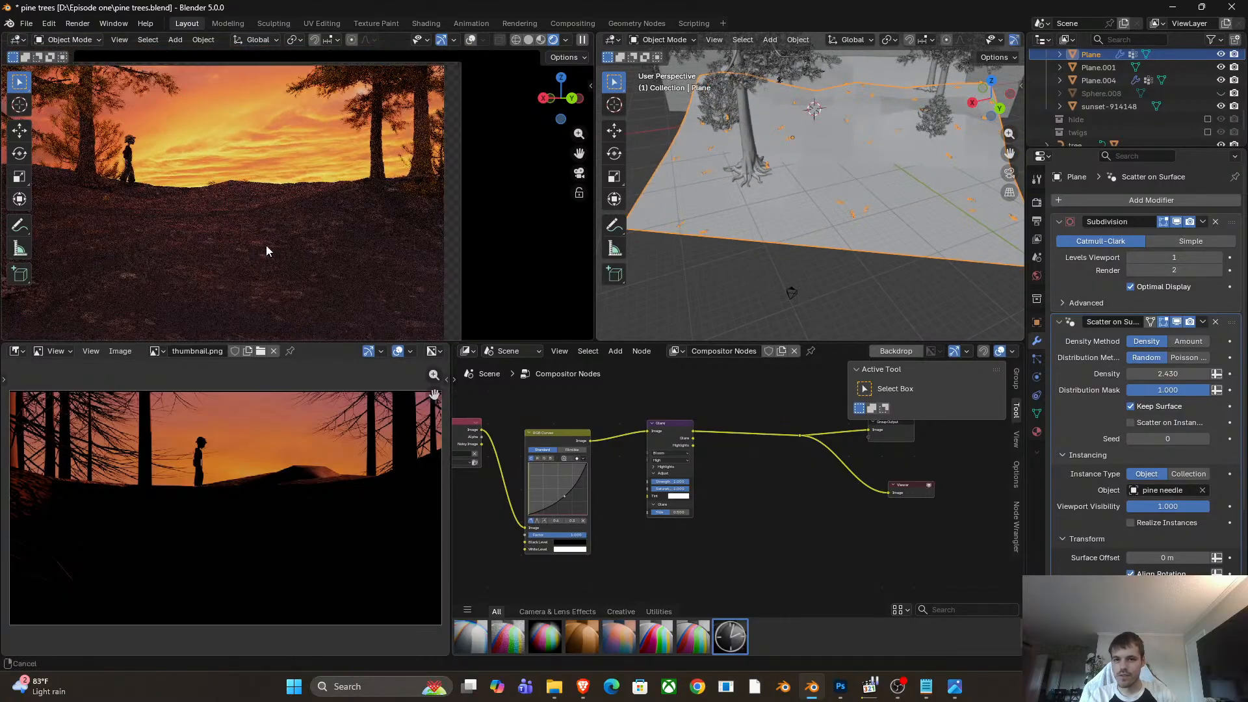
scroll(329, 230, up, 1)
shift+middle_drag(930, 242, 875, 263)
Raise the scatter density through 3.76 and 4.28 to 9.
drag(1158, 375, 1196, 375)
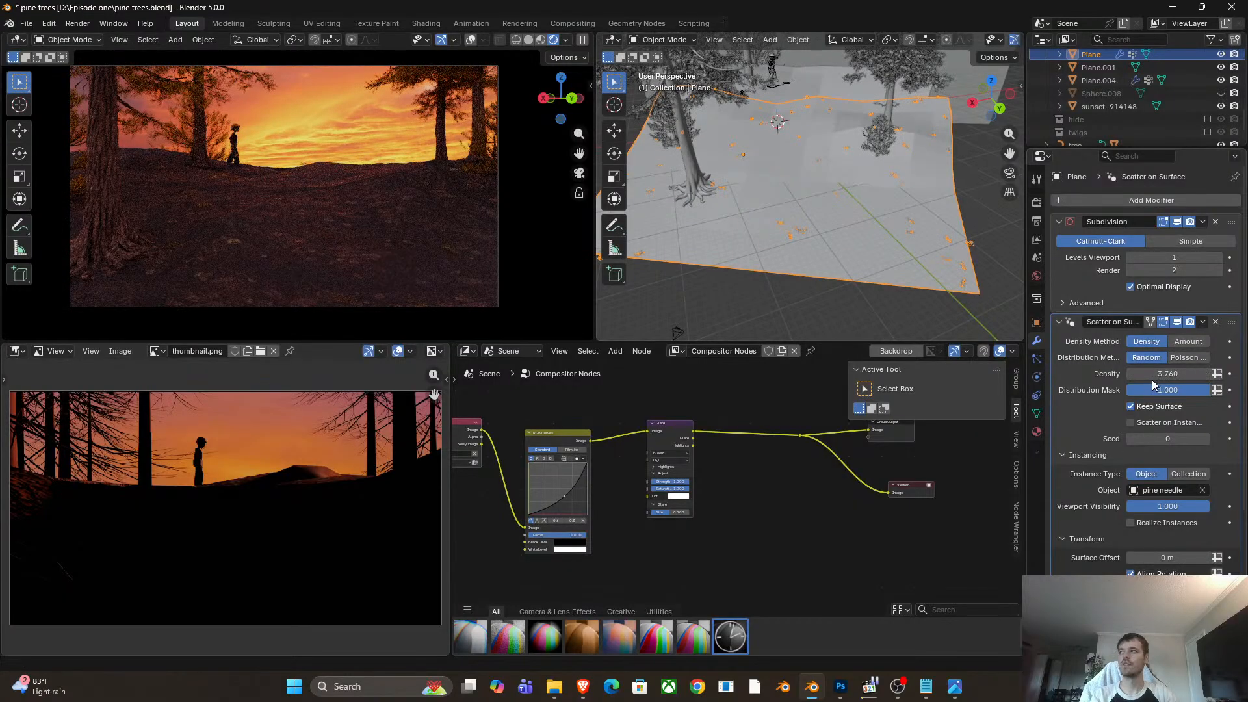
drag(1163, 375, 1164, 381)
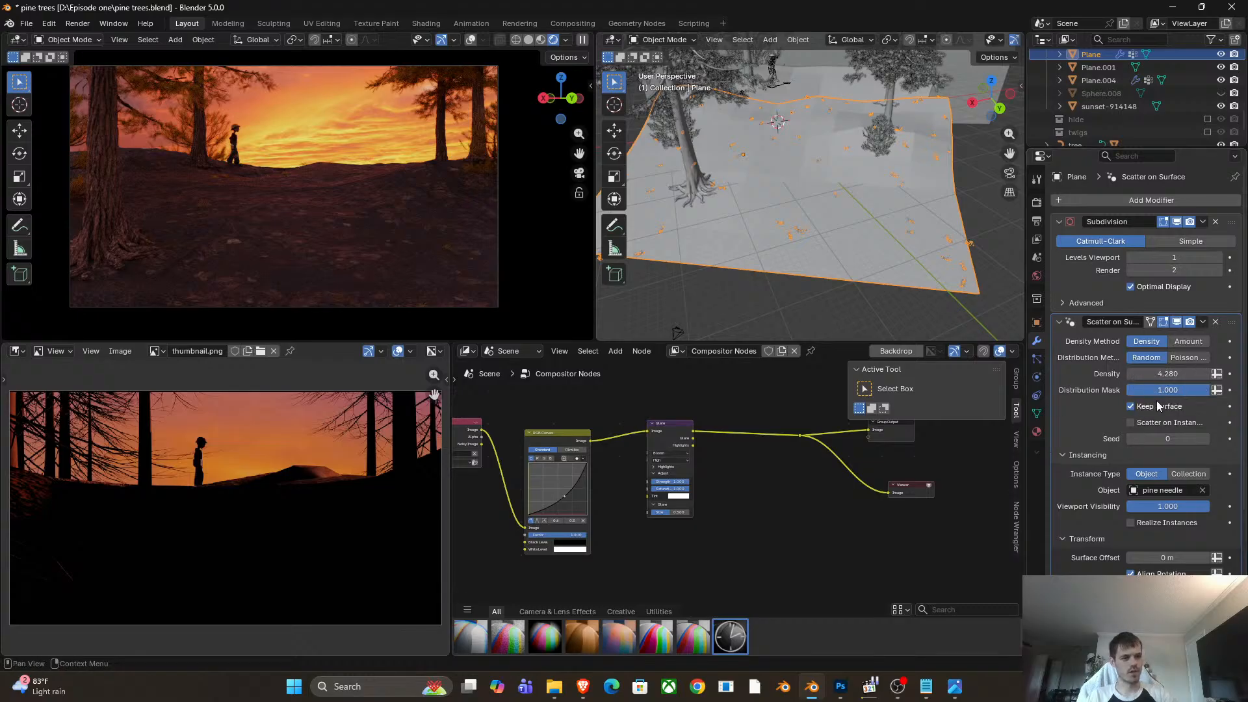
click(1167, 377)
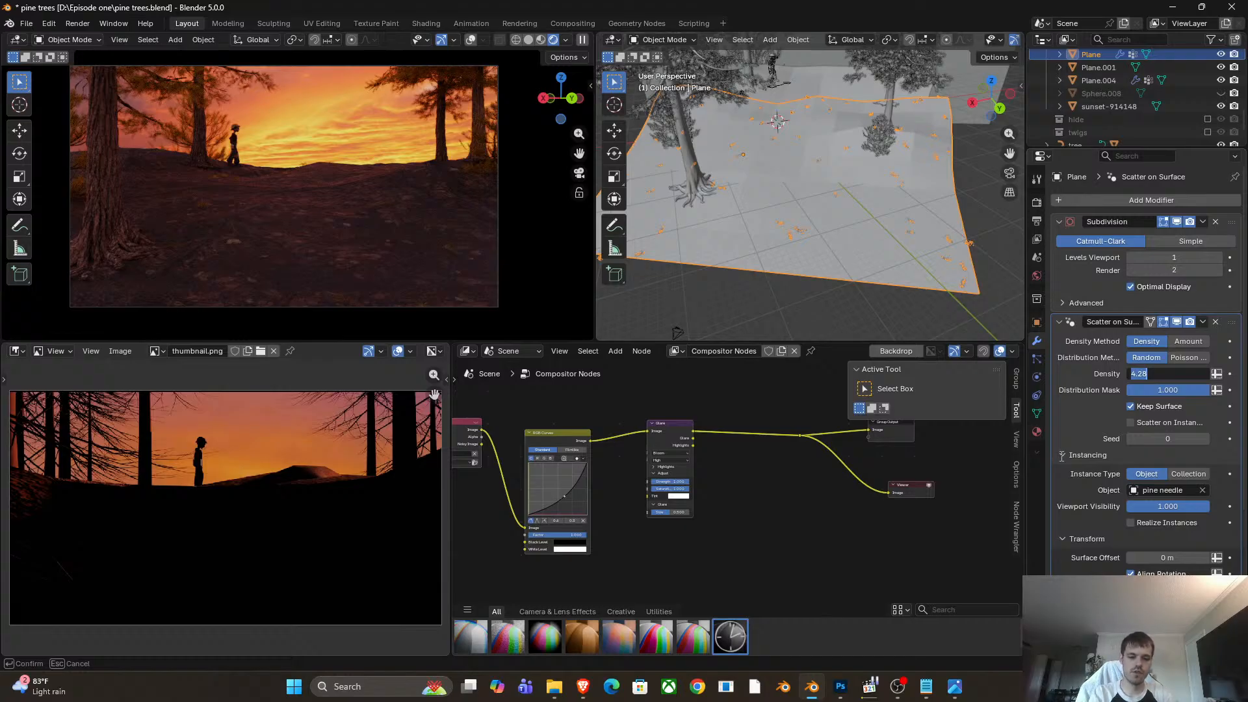
text(9)
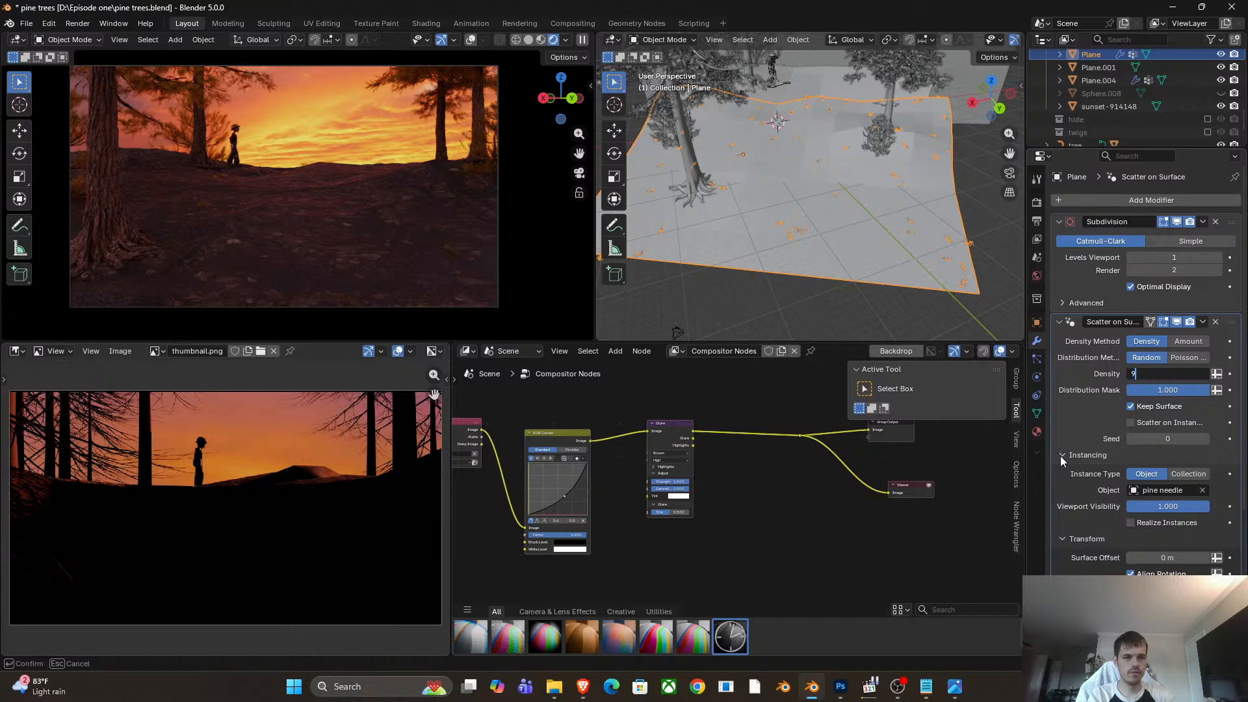
key(Return)
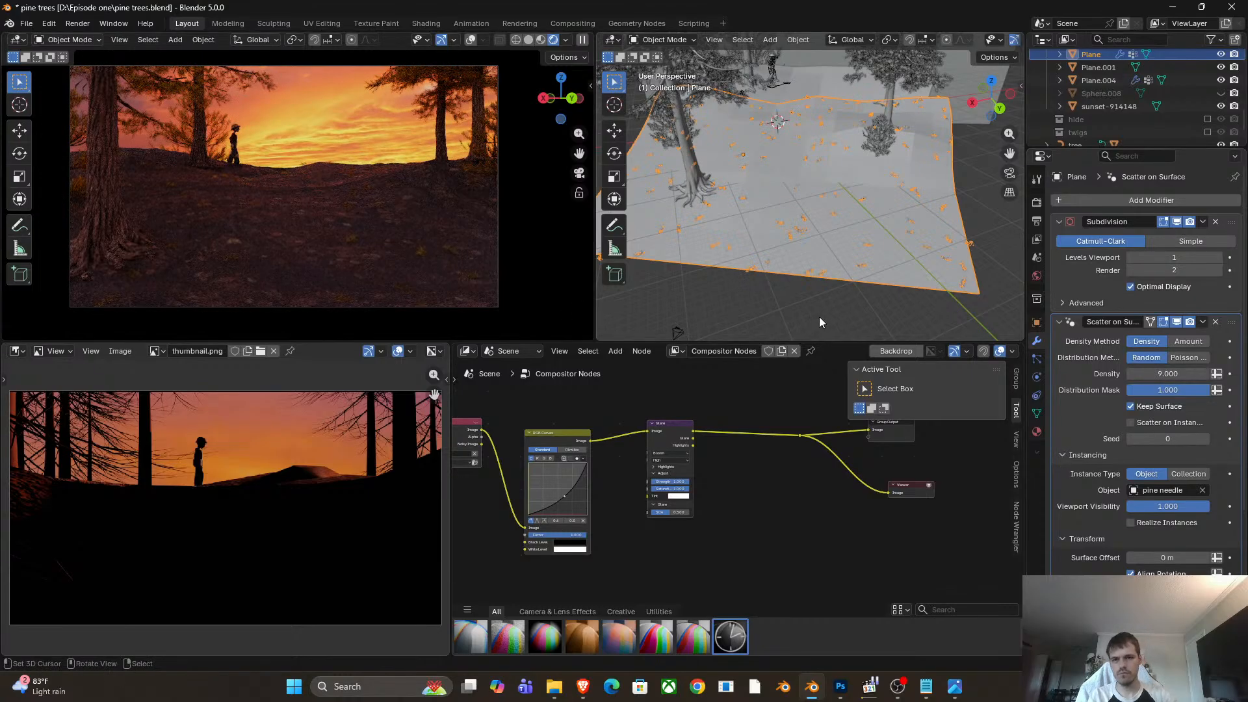
Set the scatter density to 20 and inspect the needles on the ground up close in the rendered view.
click(1168, 373)
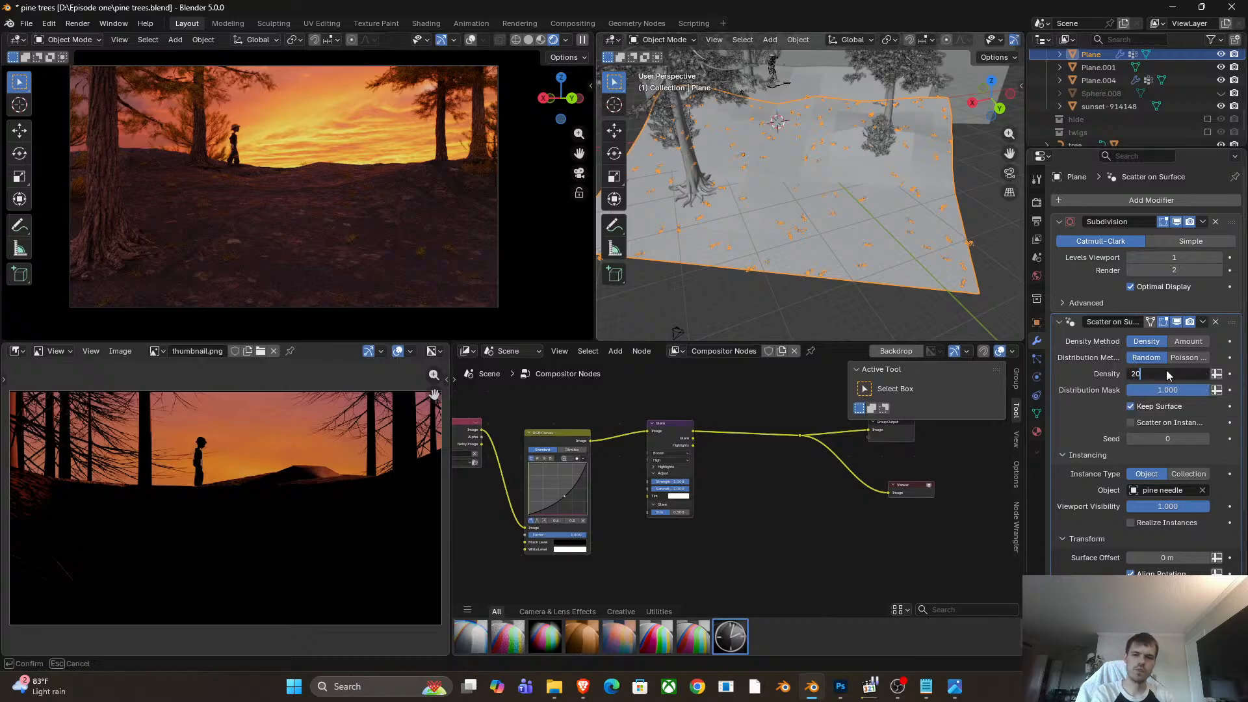
text(20)
key(Return)
scroll(399, 250, up, 3)
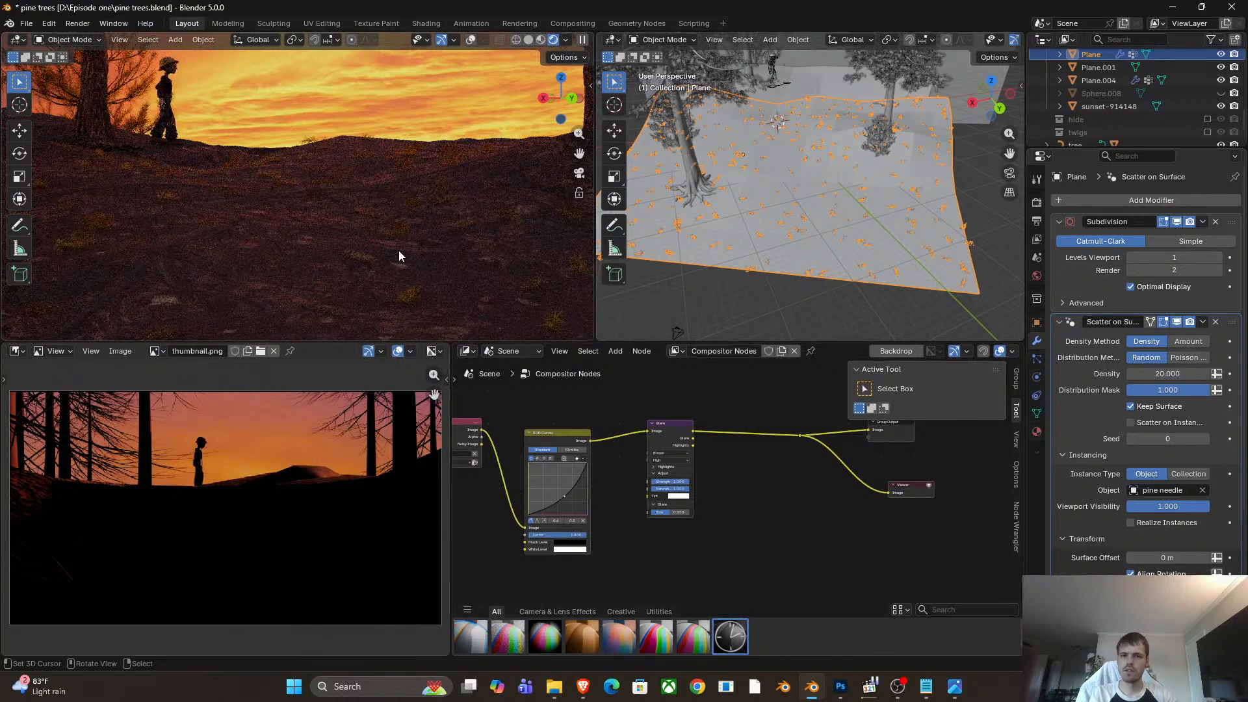
scroll(443, 240, up, 3)
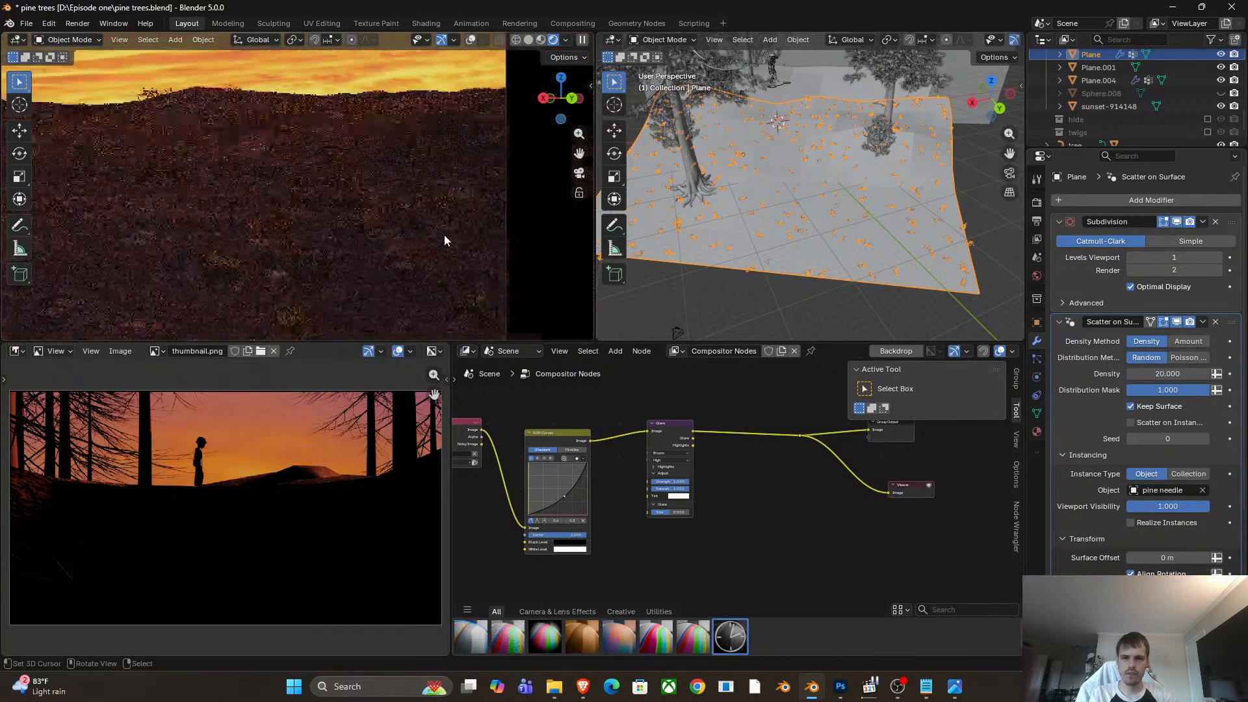
scroll(443, 239, down, 6)
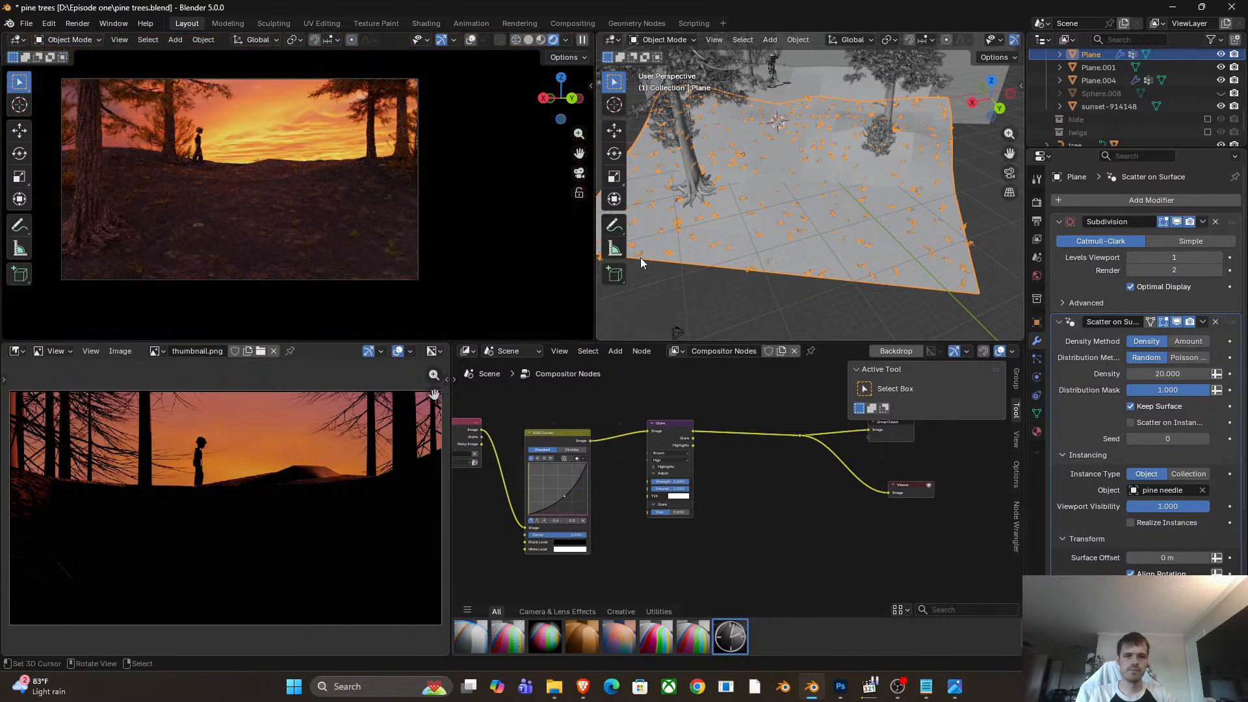
Review the render sampling and light path settings, switch the camera view to solid shading, and save the file.
click(1037, 202)
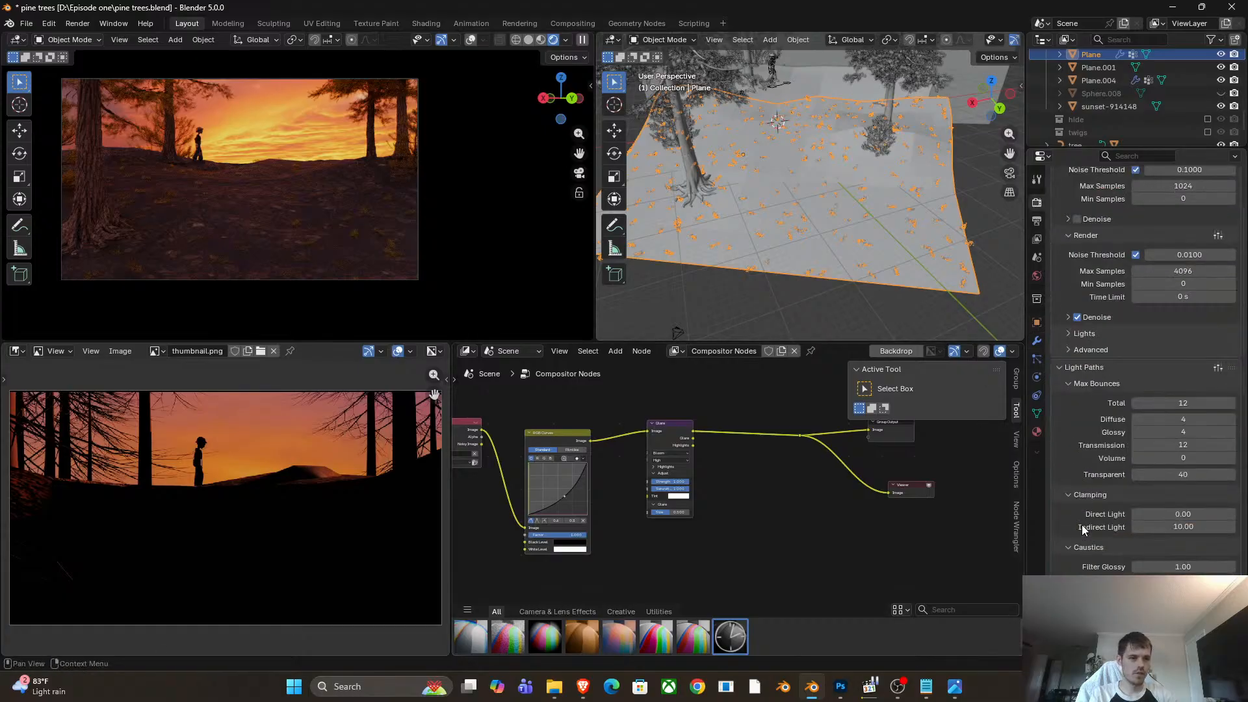
scroll(1082, 524, down, 8)
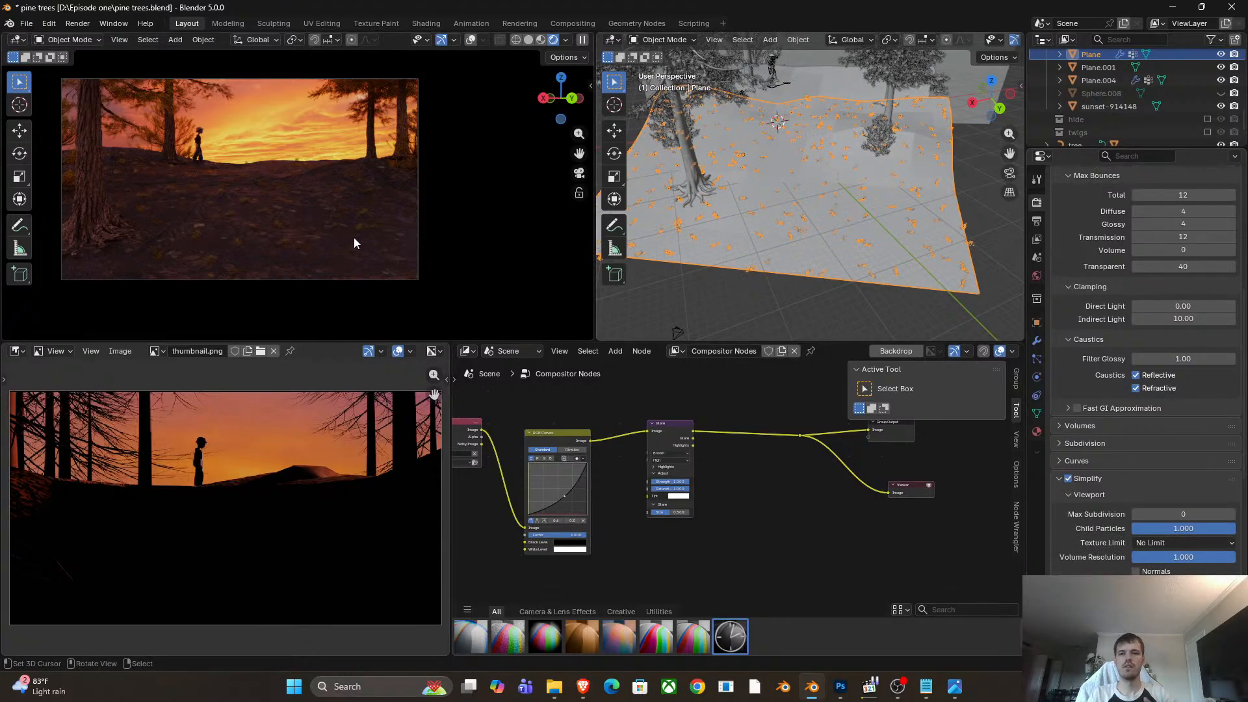
key(z)
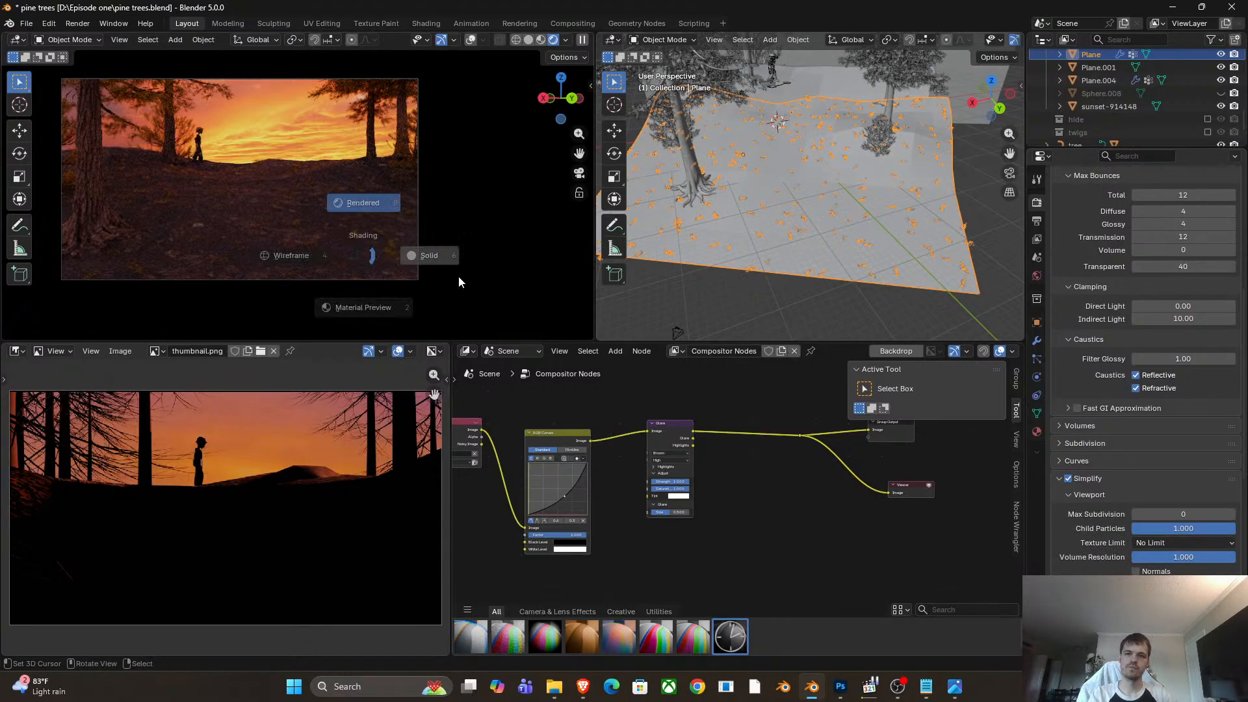
click(374, 264)
key(ctrl+s)
Move the ground plane's Scatter on Surface modifier above Subdivision, collapse it, and show the camera view in rendered shading.
click(1037, 341)
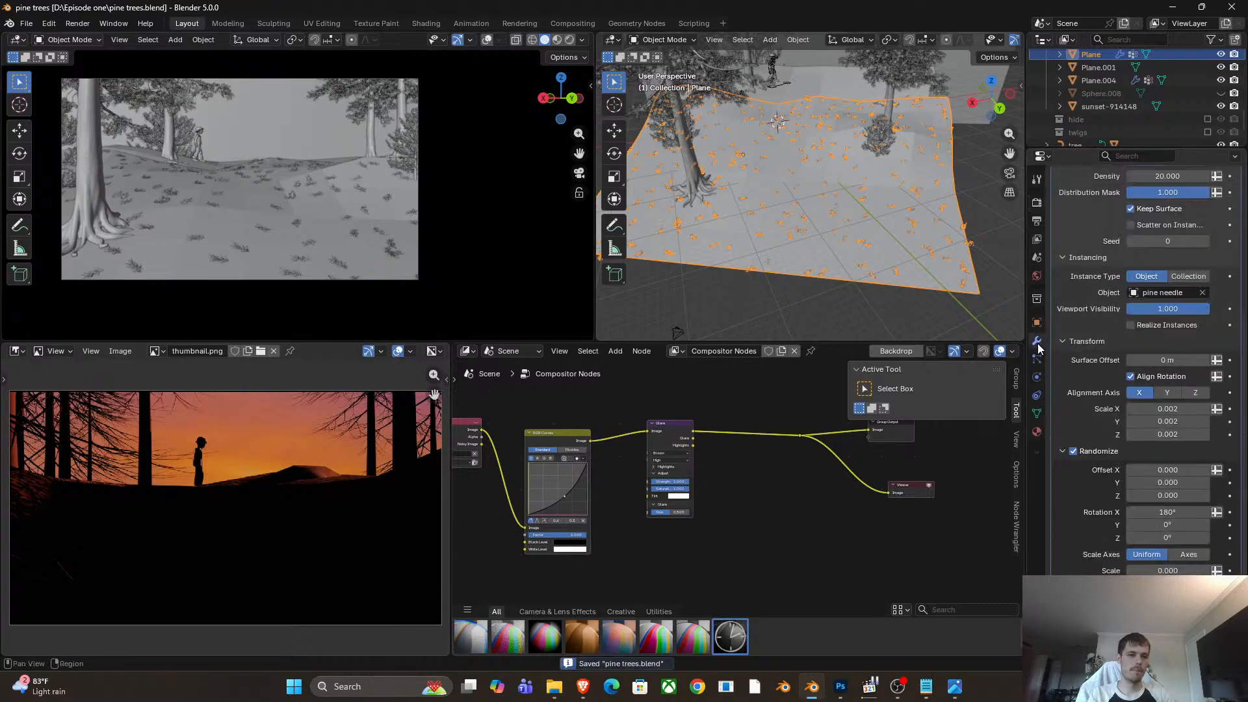
scroll(1133, 361, up, 5)
drag(1232, 342, 1228, 234)
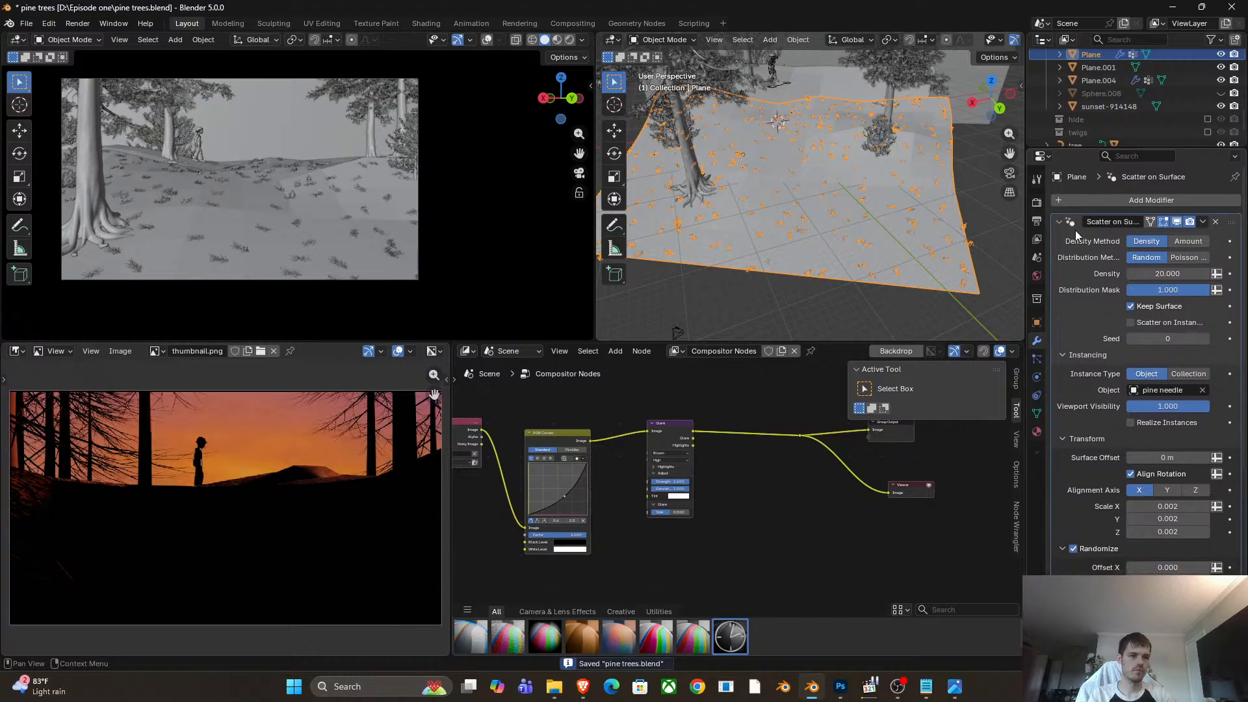
click(1058, 222)
key(z)
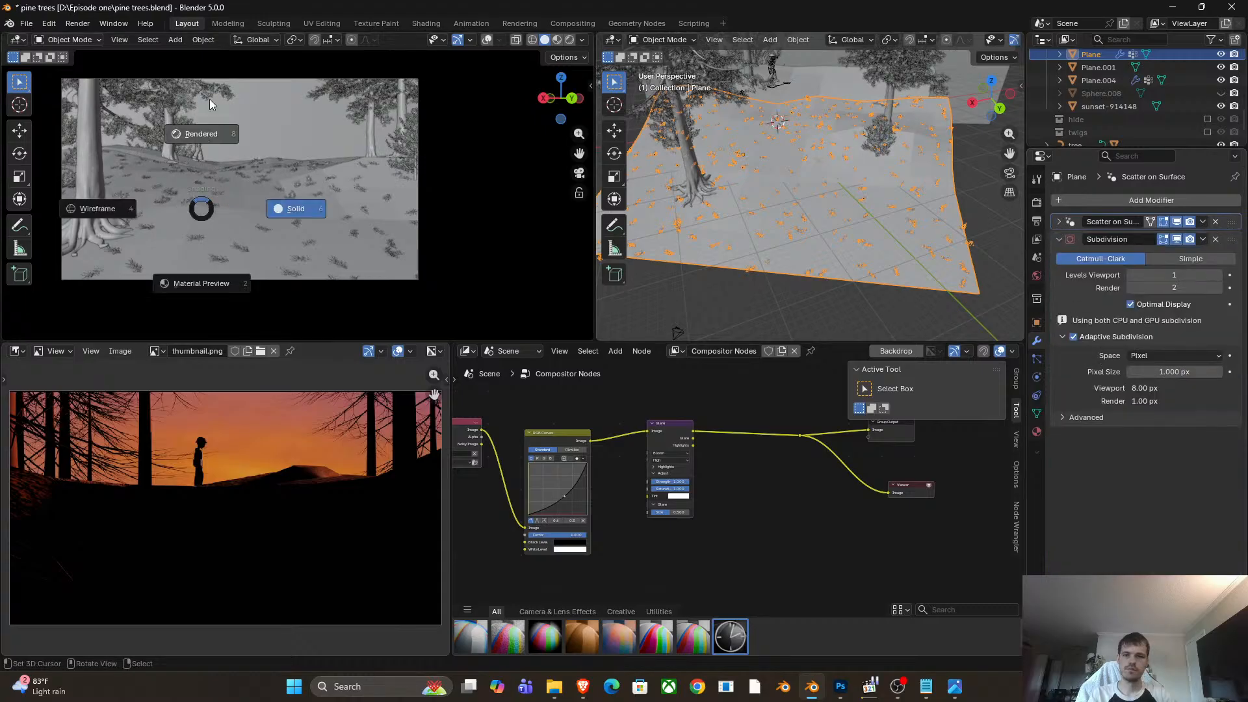
click(364, 244)
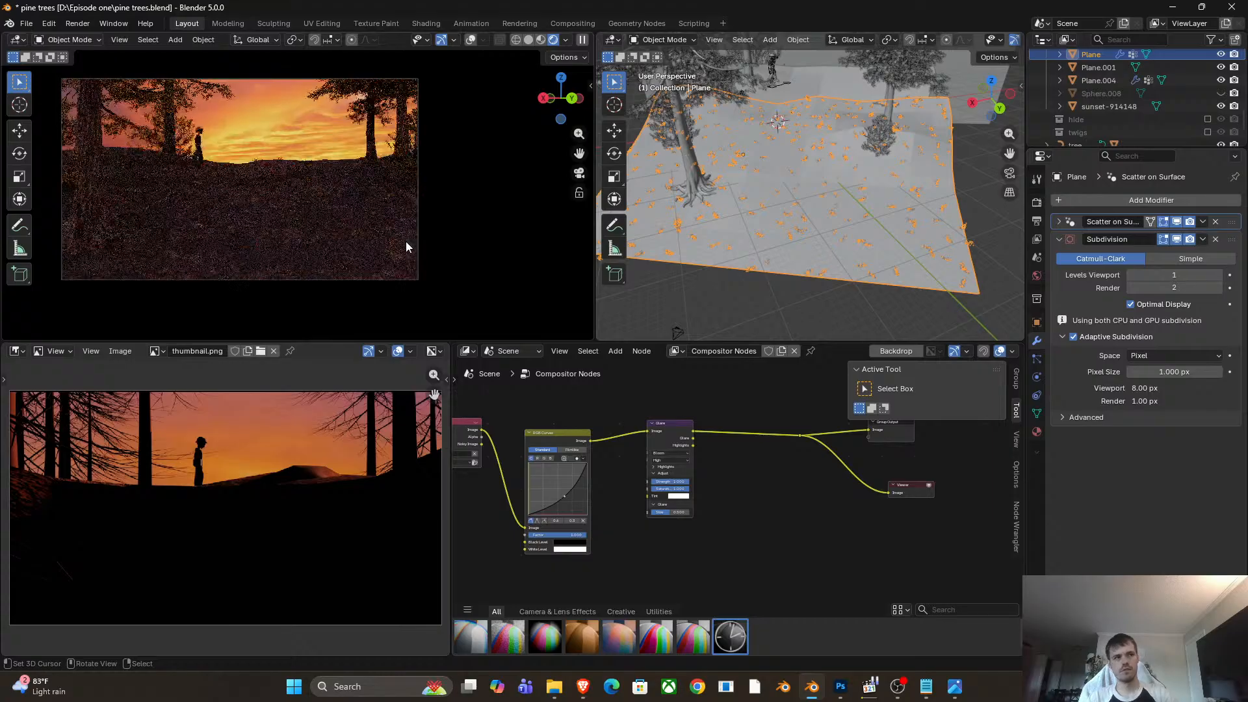
Inspect the rendered needles on the ground up close, and return to the scene camera's view.
scroll(321, 205, up, 4)
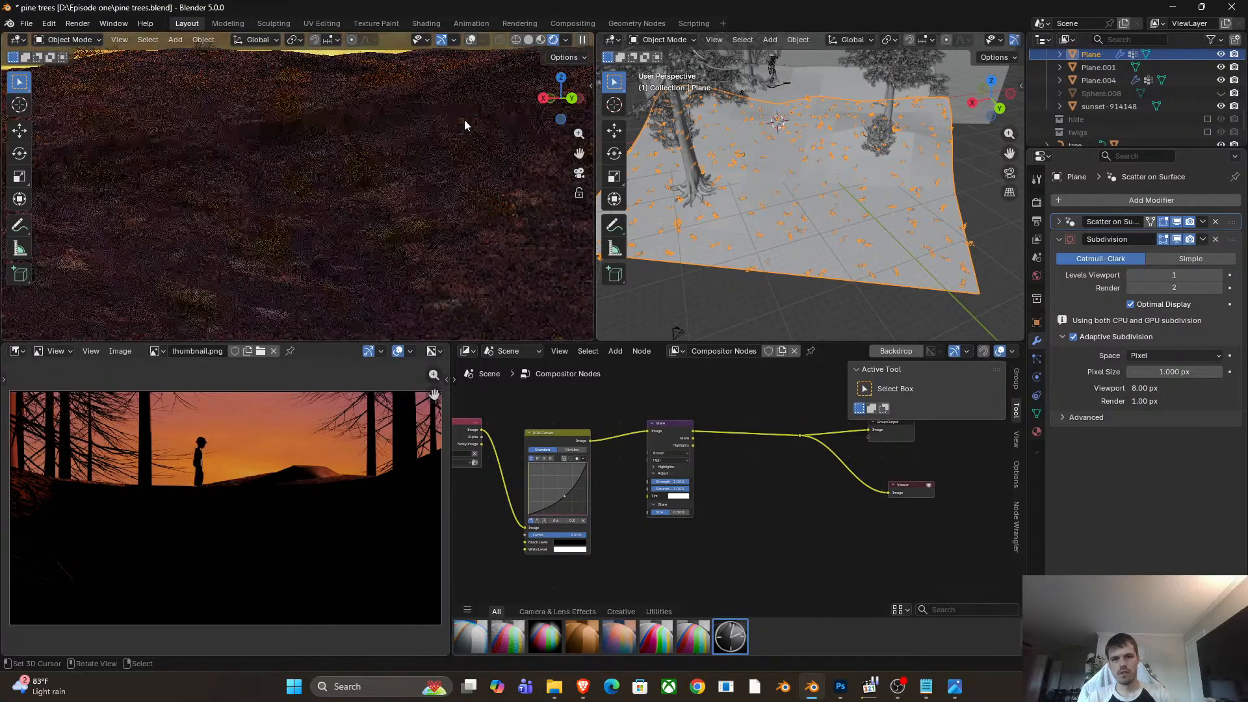
middle_drag(419, 148, 346, 283)
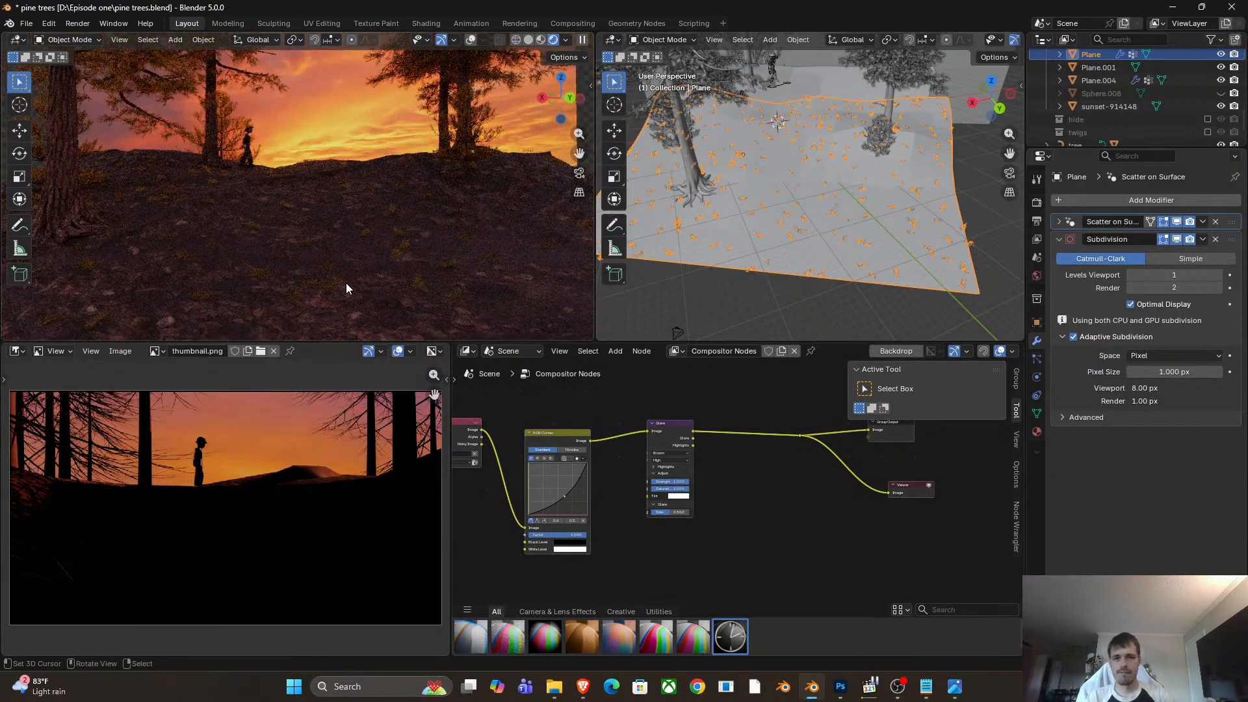
click(345, 283)
click(119, 40)
mouse_move(185, 212)
click(299, 212)
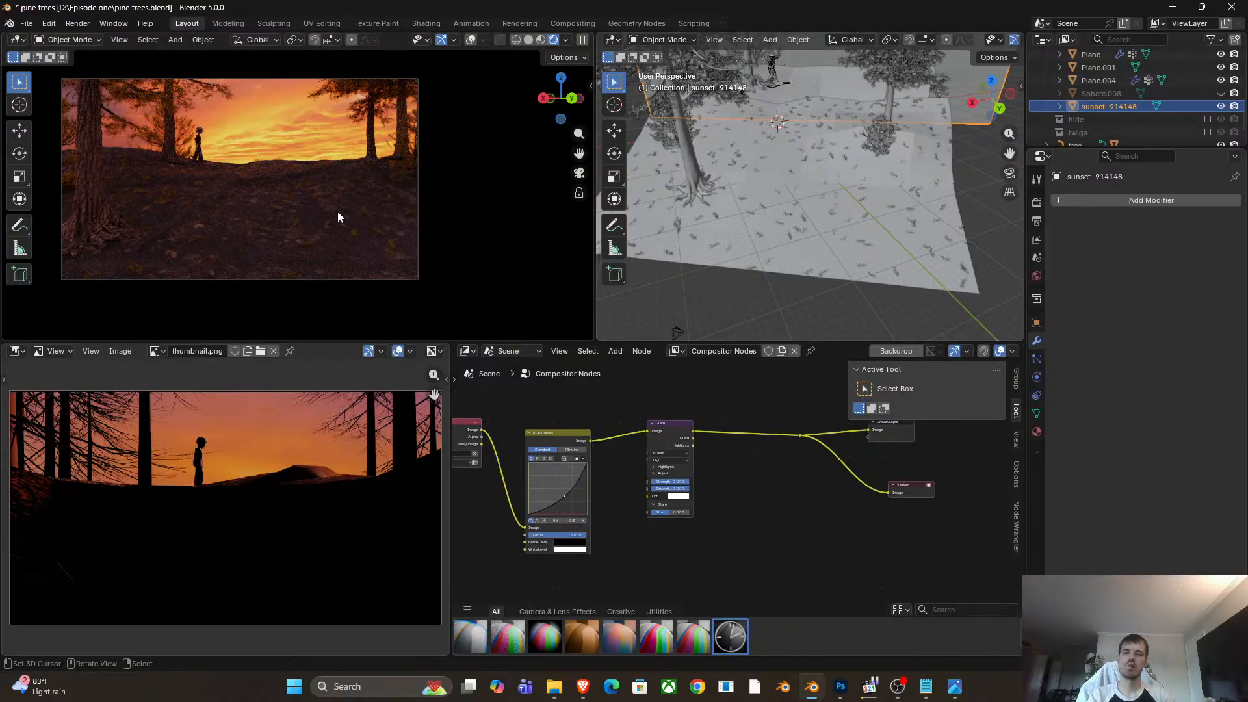
scroll(337, 211, down, 1)
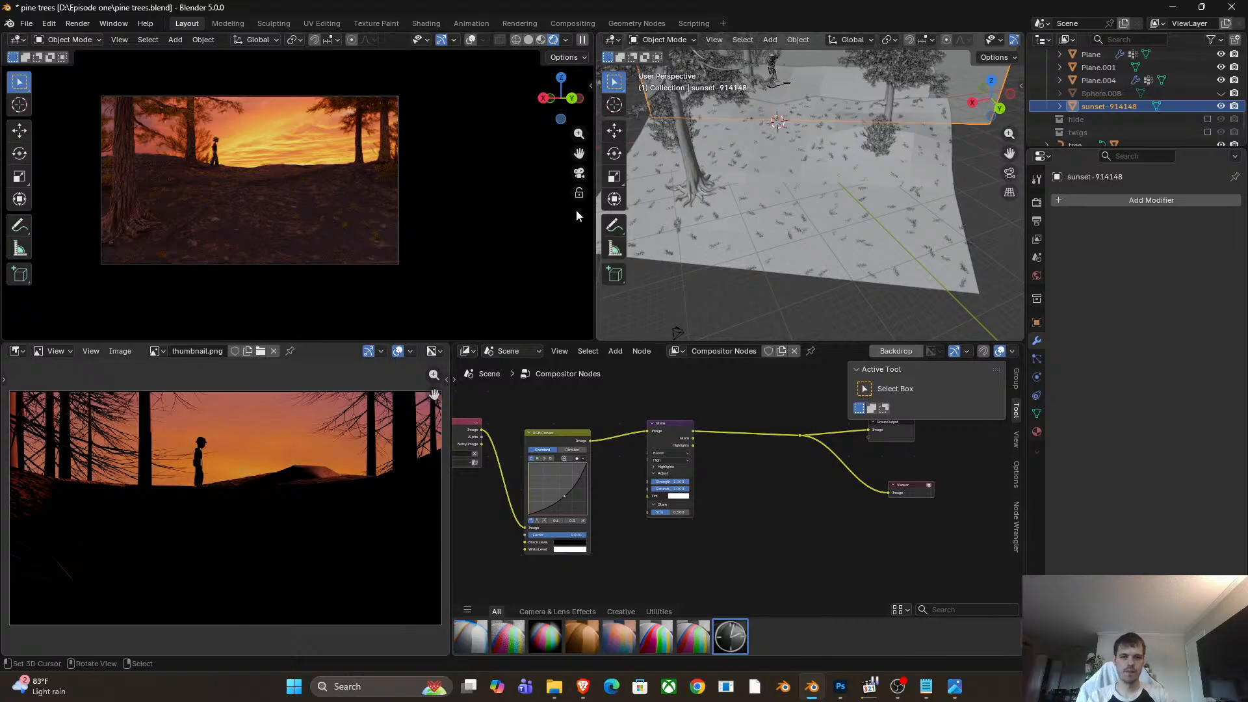
Enable the compositor effects in the rendered camera view and lower the Glare node's strength to 0.258.
click(566, 39)
click(567, 236)
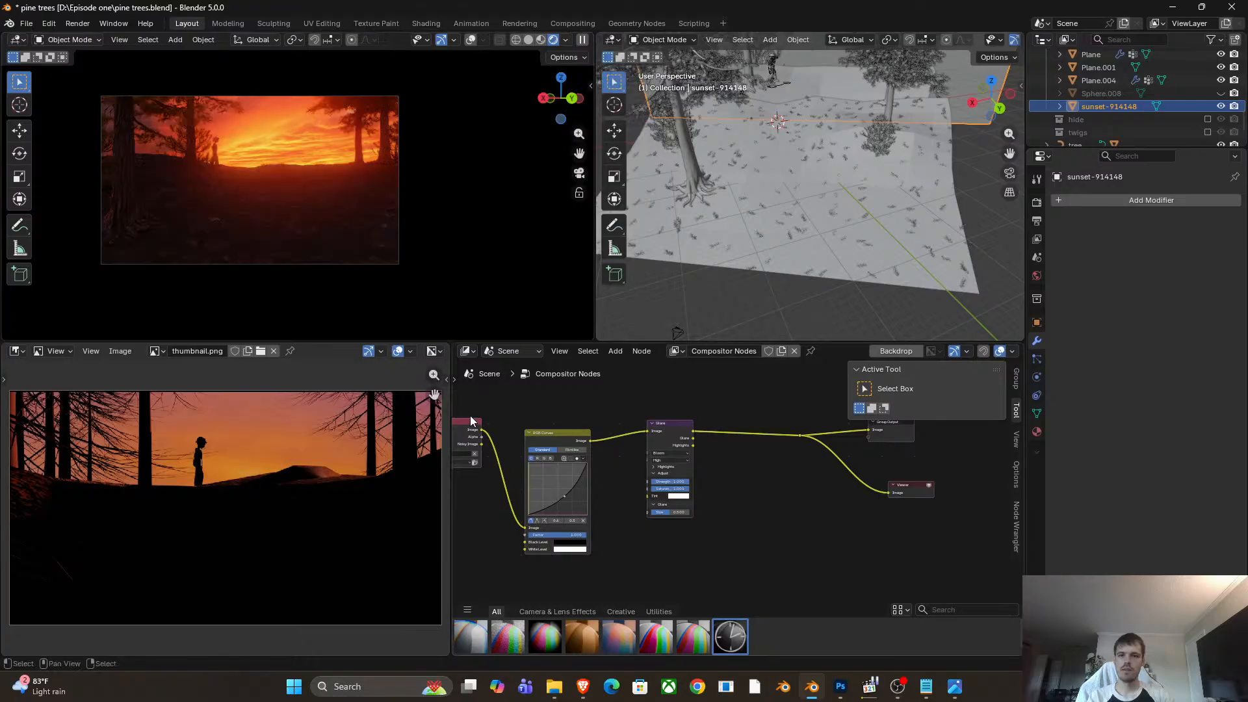
click(467, 351)
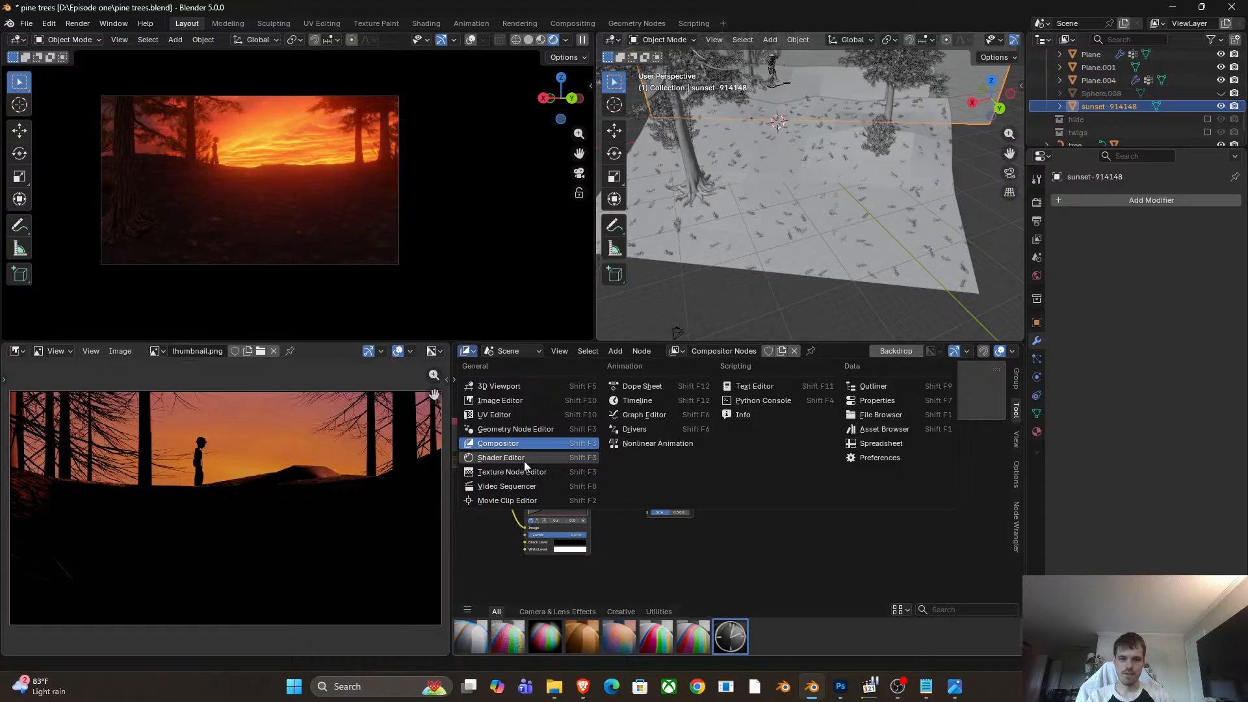
click(521, 442)
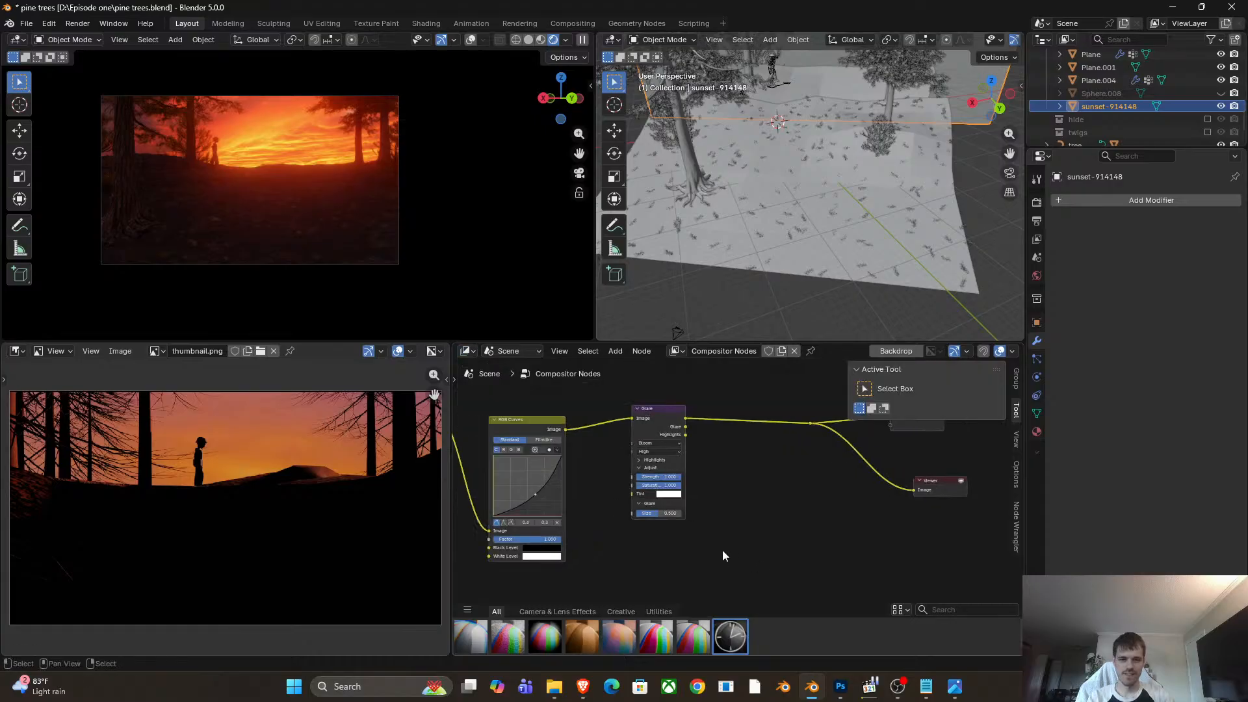
scroll(706, 542, up, 6)
click(616, 452)
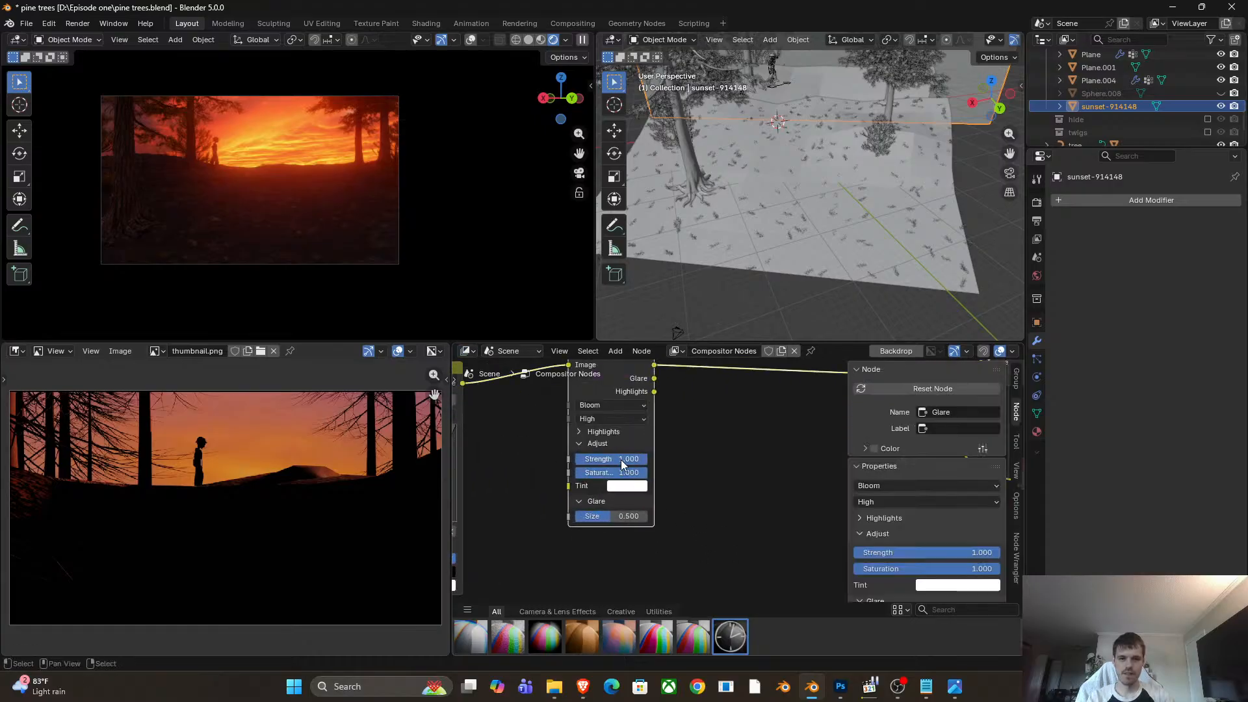
drag(622, 459, 568, 459)
Try raising the RGB Curves midpoint and adding a low shadow point, and undo both curve changes.
scroll(552, 500, down, 3)
middle_drag(552, 499, 658, 491)
scroll(559, 474, up, 3)
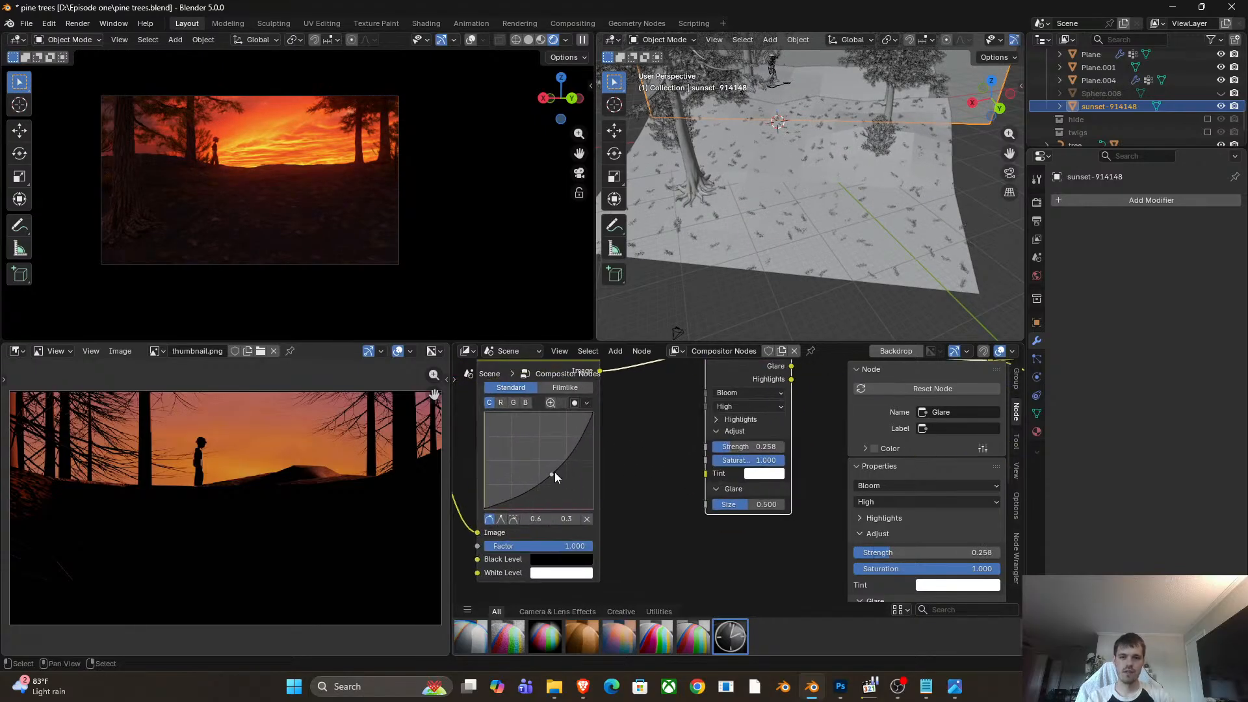
drag(555, 473, 559, 445)
drag(502, 493, 514, 494)
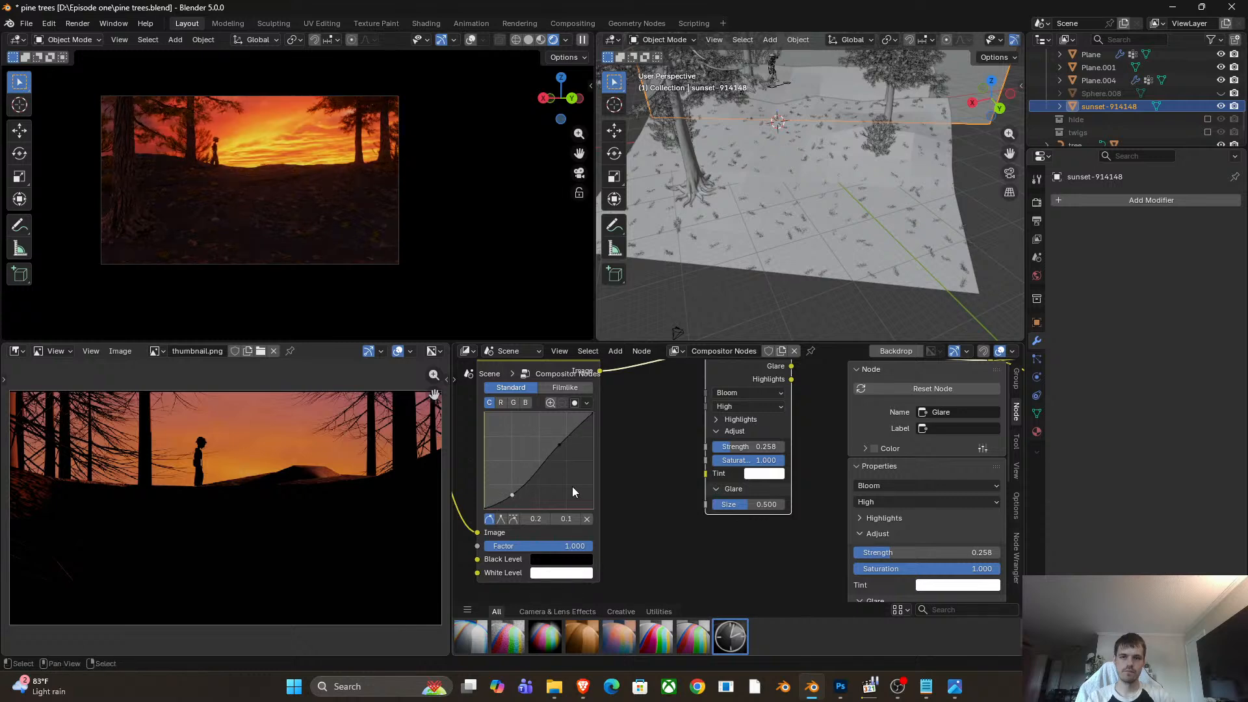
middle_drag(630, 488, 683, 485)
key(ctrl+z)
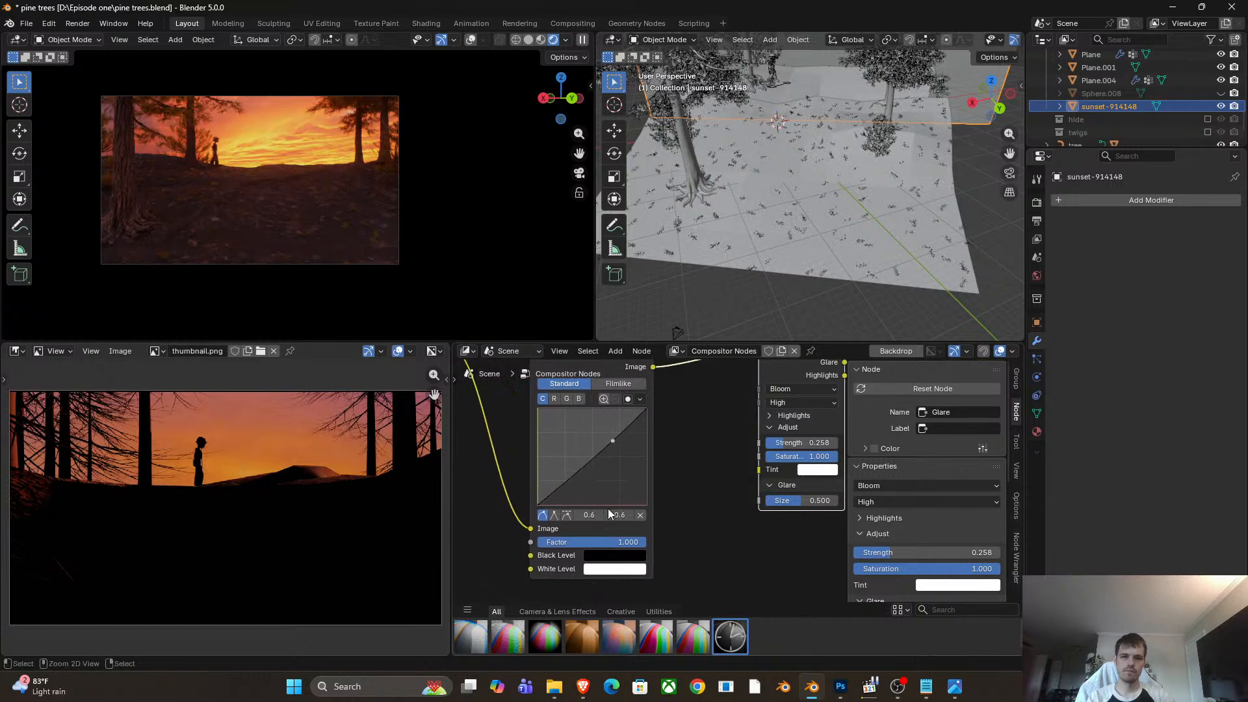
key(ctrl+z)
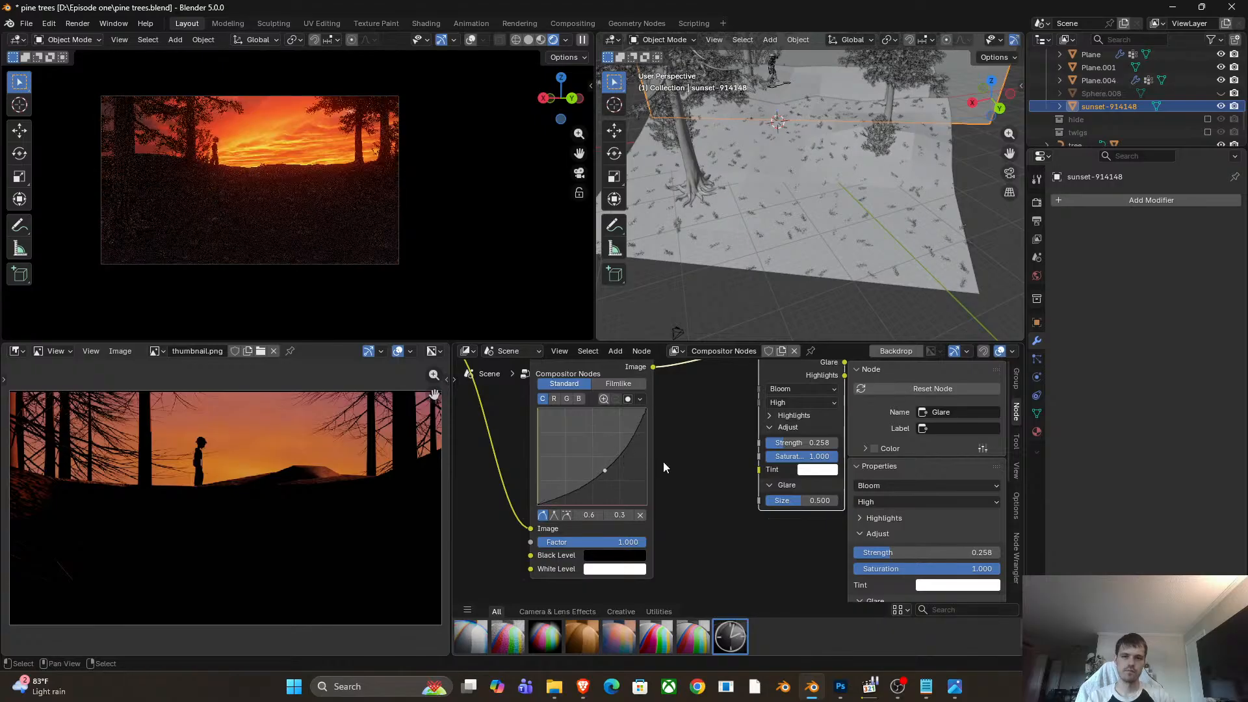
Set the Glare node's strength to 1.000 and its tint to yellow, #E5FF00FF.
scroll(682, 467, down, 4)
middle_drag(705, 472, 641, 487)
scroll(715, 479, up, 4)
scroll(722, 480, up, 2)
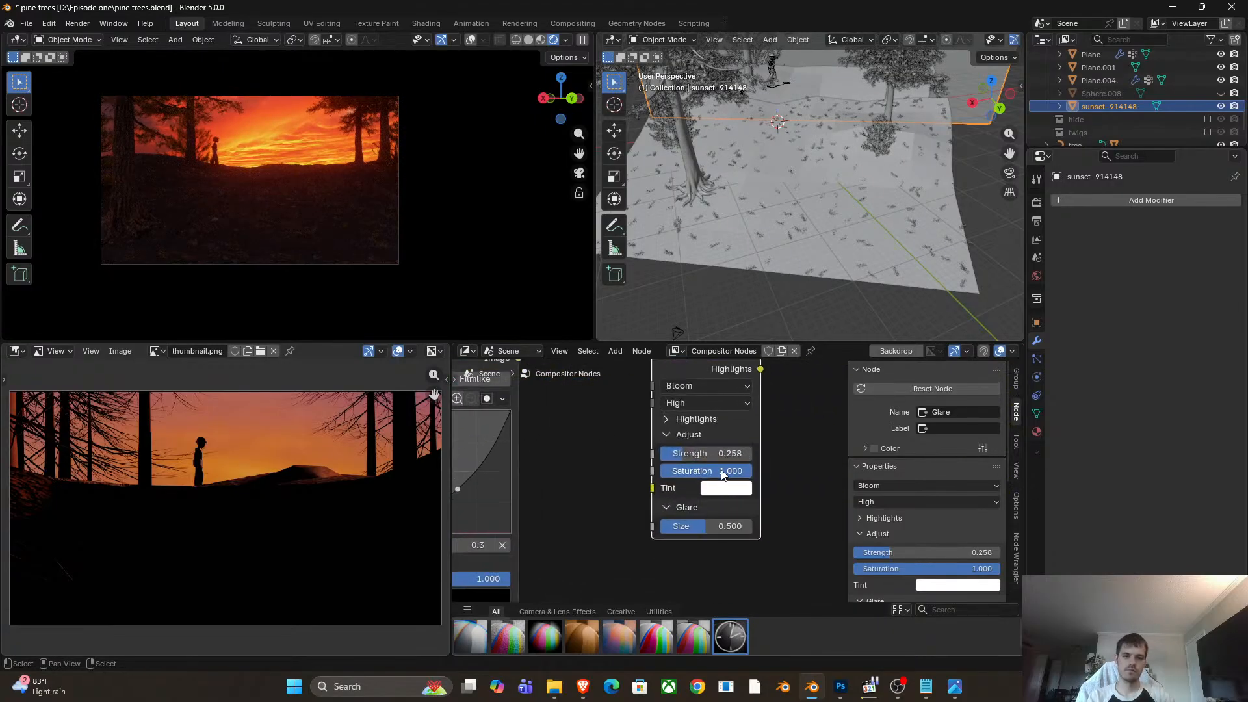
drag(740, 467, 766, 454)
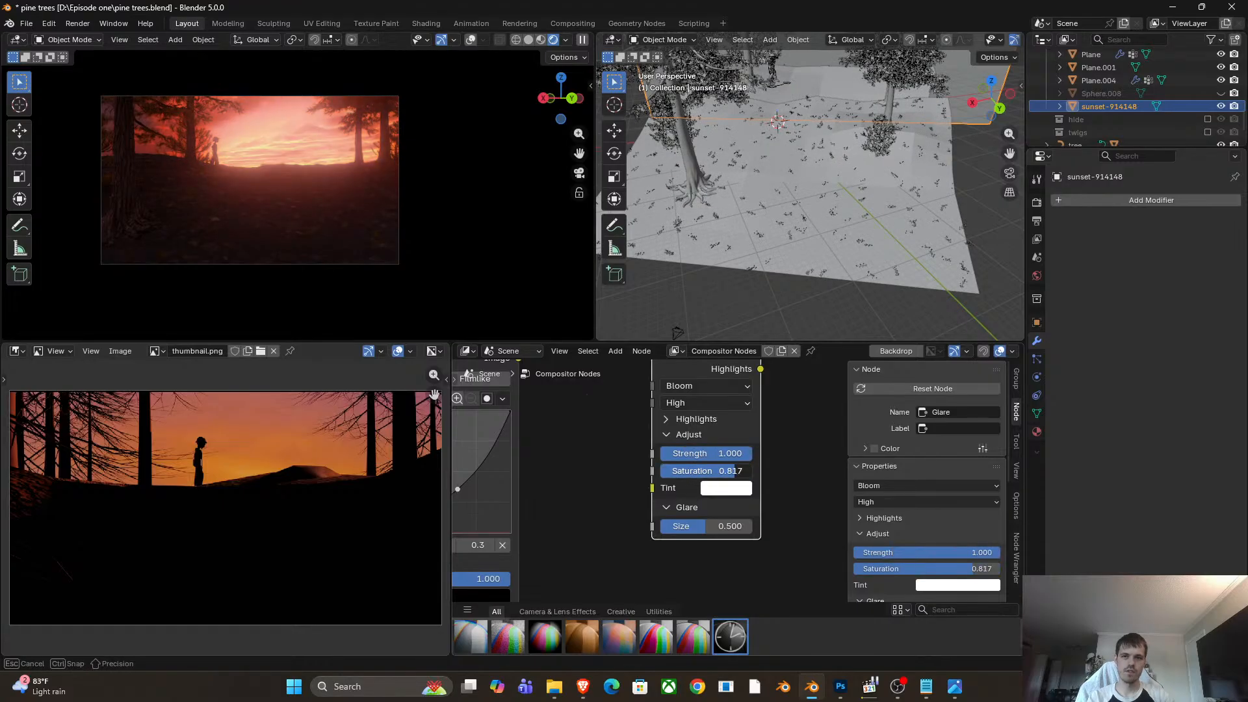
click(726, 488)
drag(739, 302, 713, 304)
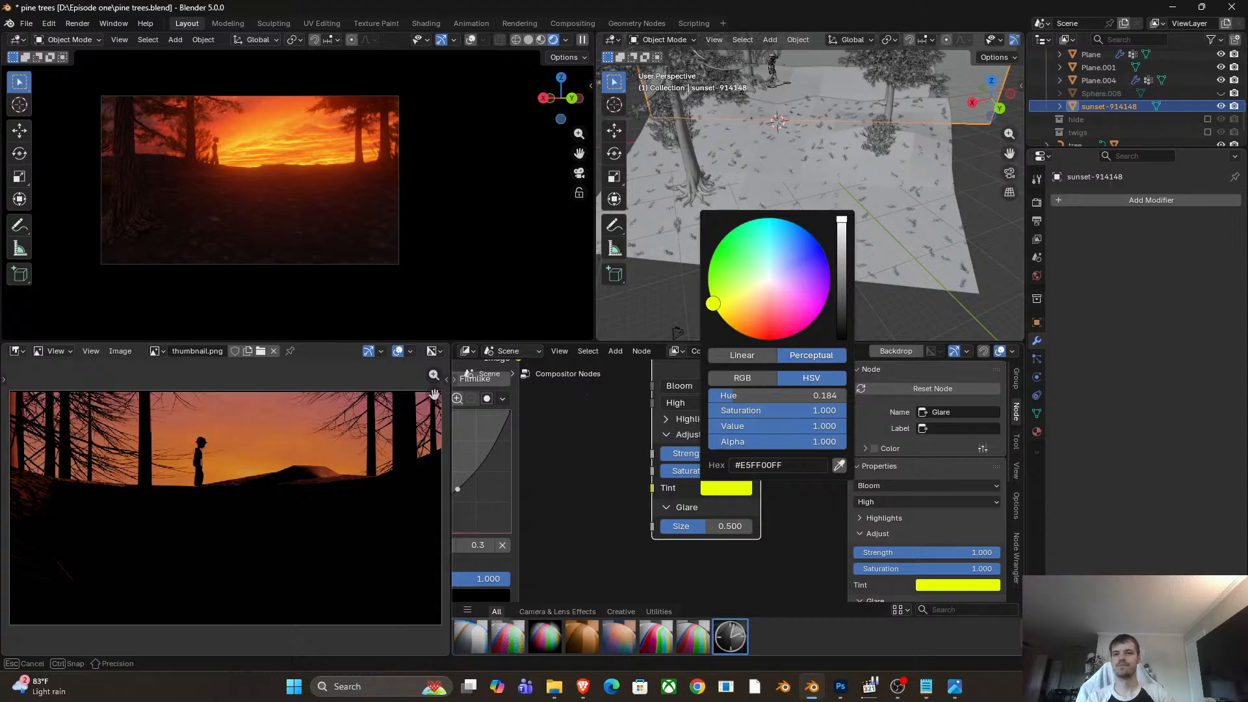
Try a different bloom size on the Glare node and undo it.
drag(721, 526, 680, 526)
key(ctrl+z)
scroll(708, 542, down, 3)
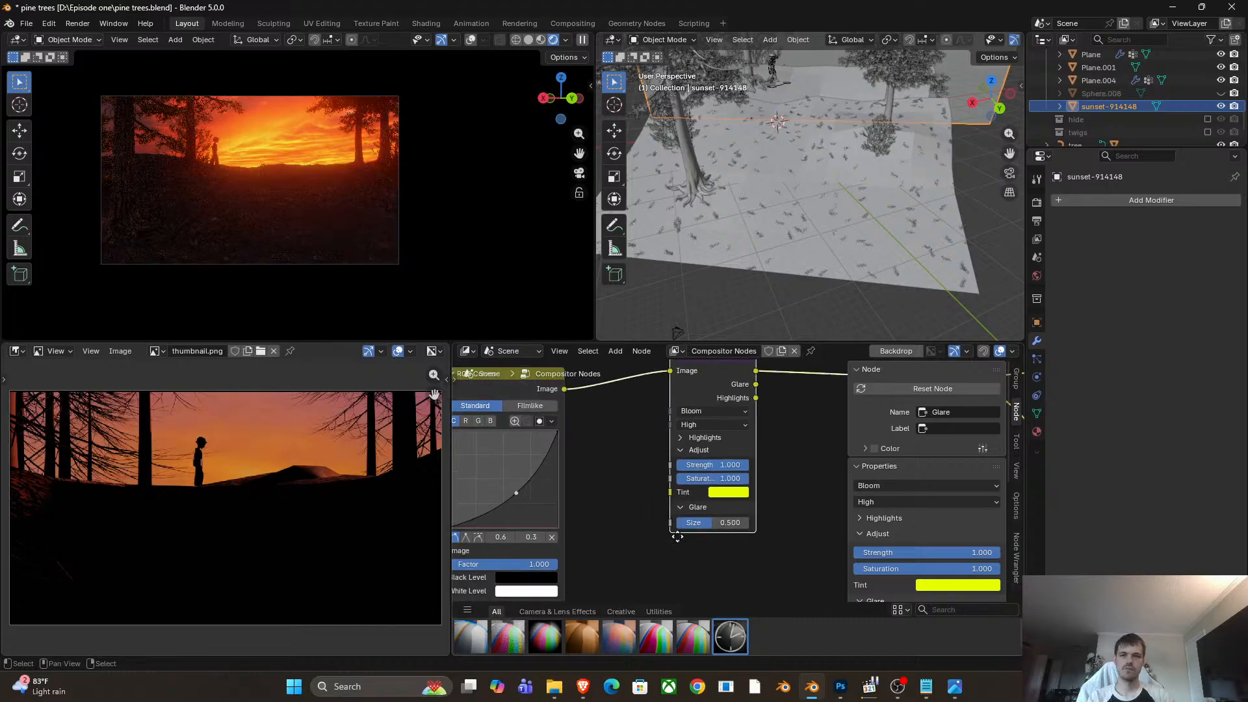
Set the Glare strength to 0.958, try a highlights threshold of 0.000, and undo the threshold change.
middle_drag(674, 535, 692, 528)
scroll(727, 473, up, 3)
drag(739, 446, 676, 433)
click(693, 414)
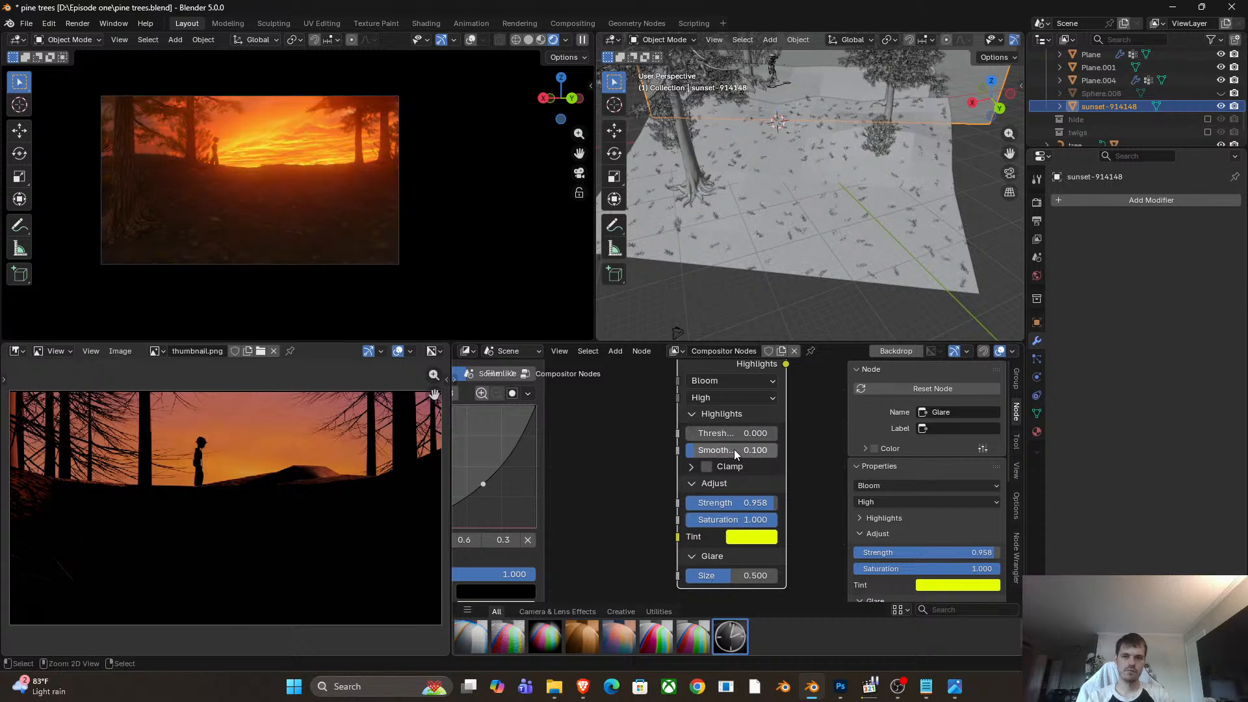
key(ctrl+z)
Raise the RGB Curves midpoint to about 0.6, 0.4, and try shifting the black point before returning it to 0.0.
scroll(687, 457, down, 2)
middle_drag(652, 473, 776, 458)
drag(635, 464, 636, 454)
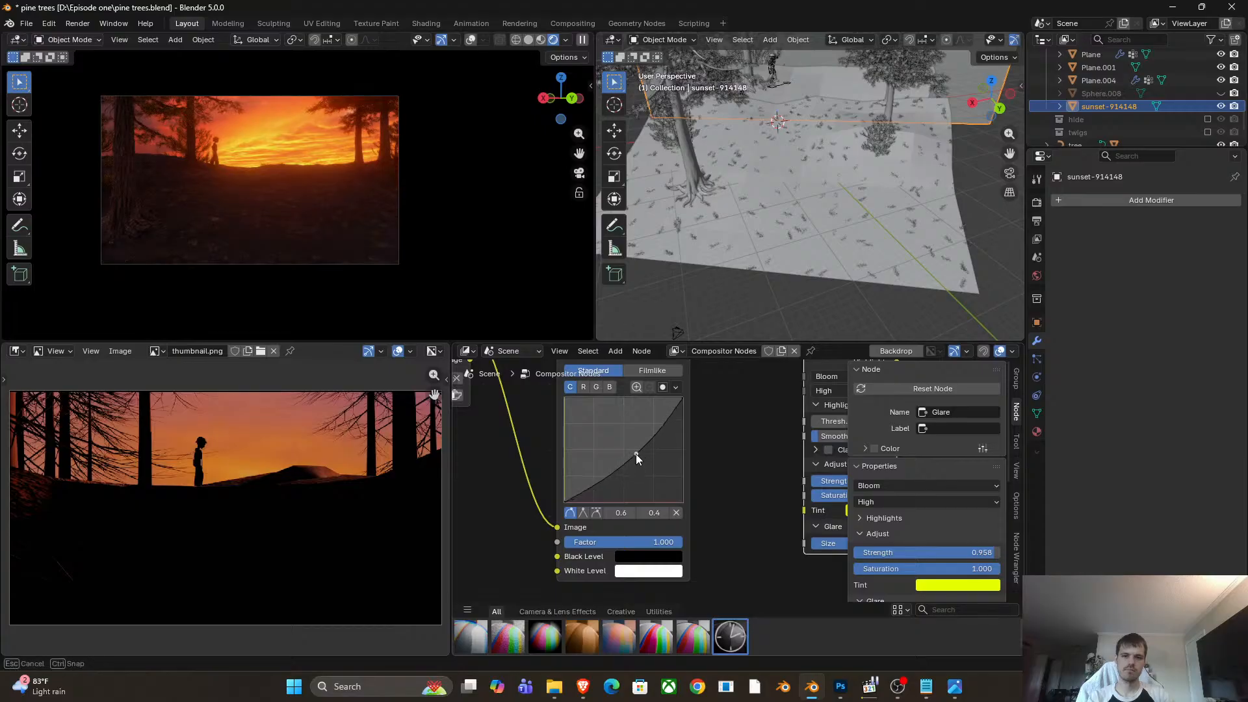
click(571, 502)
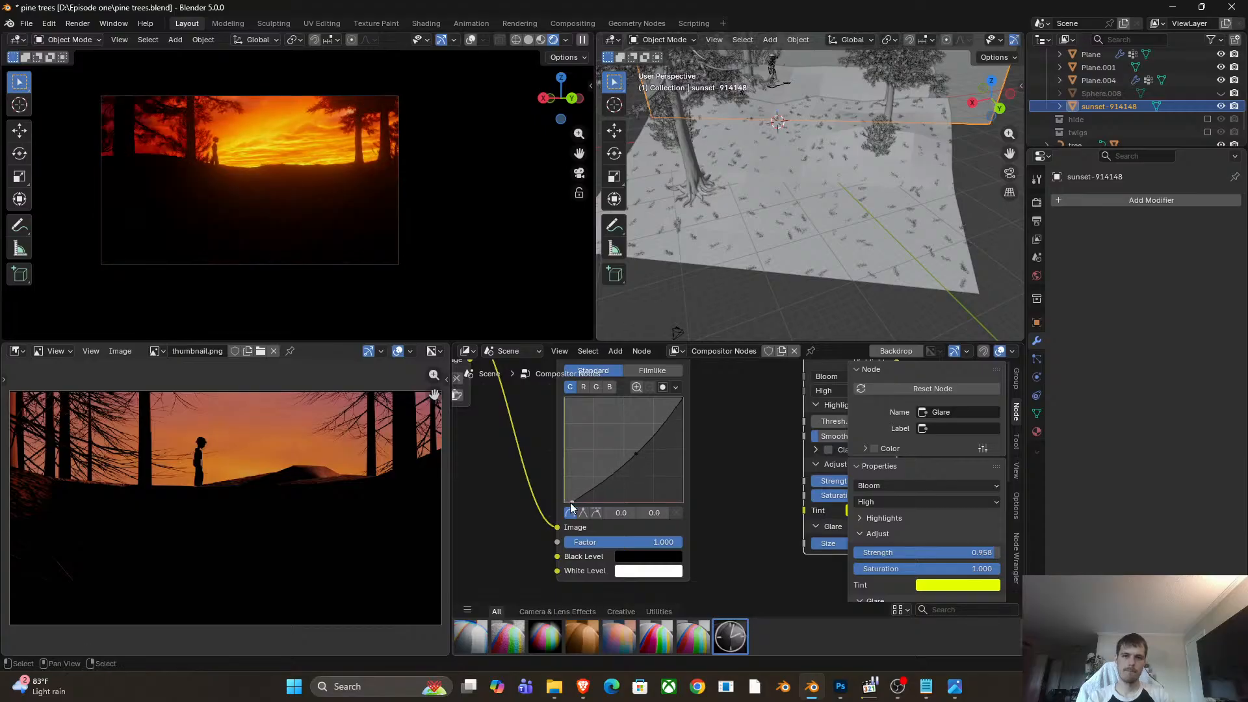
drag(571, 502, 564, 501)
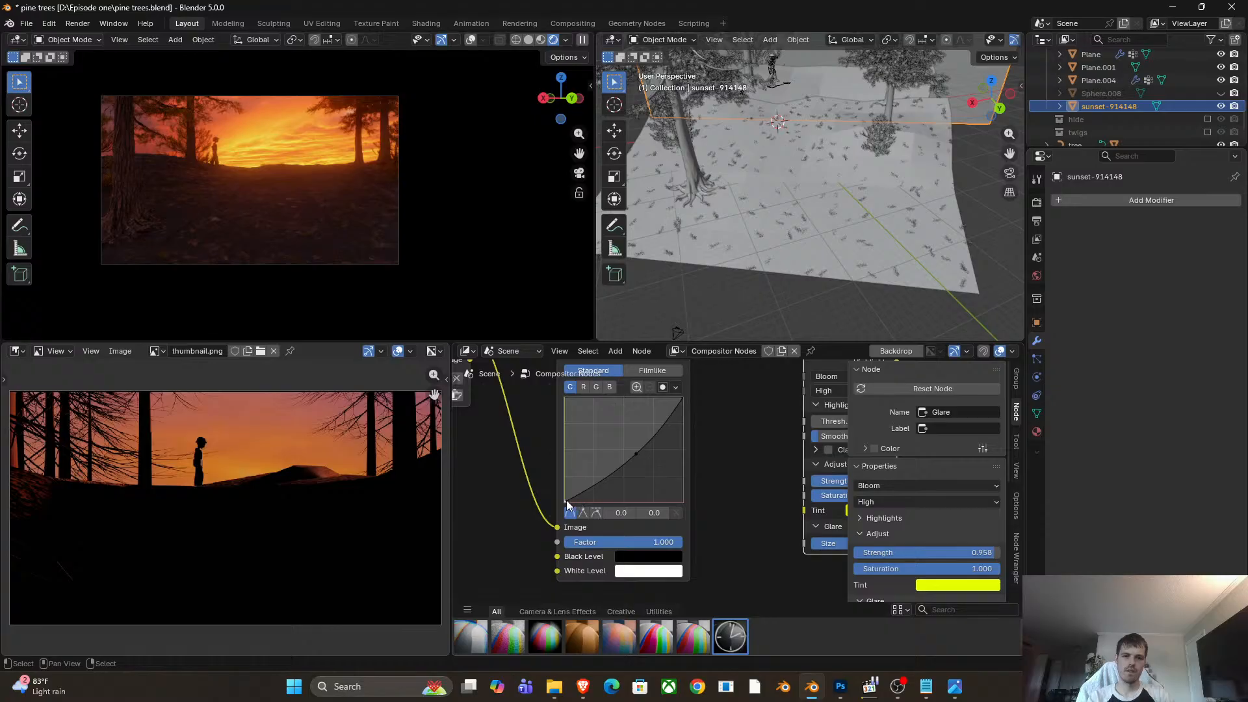
Try a shadow point at about 0.3, 0.1 on the RGB Curves, and delete it again.
drag(568, 505, 601, 488)
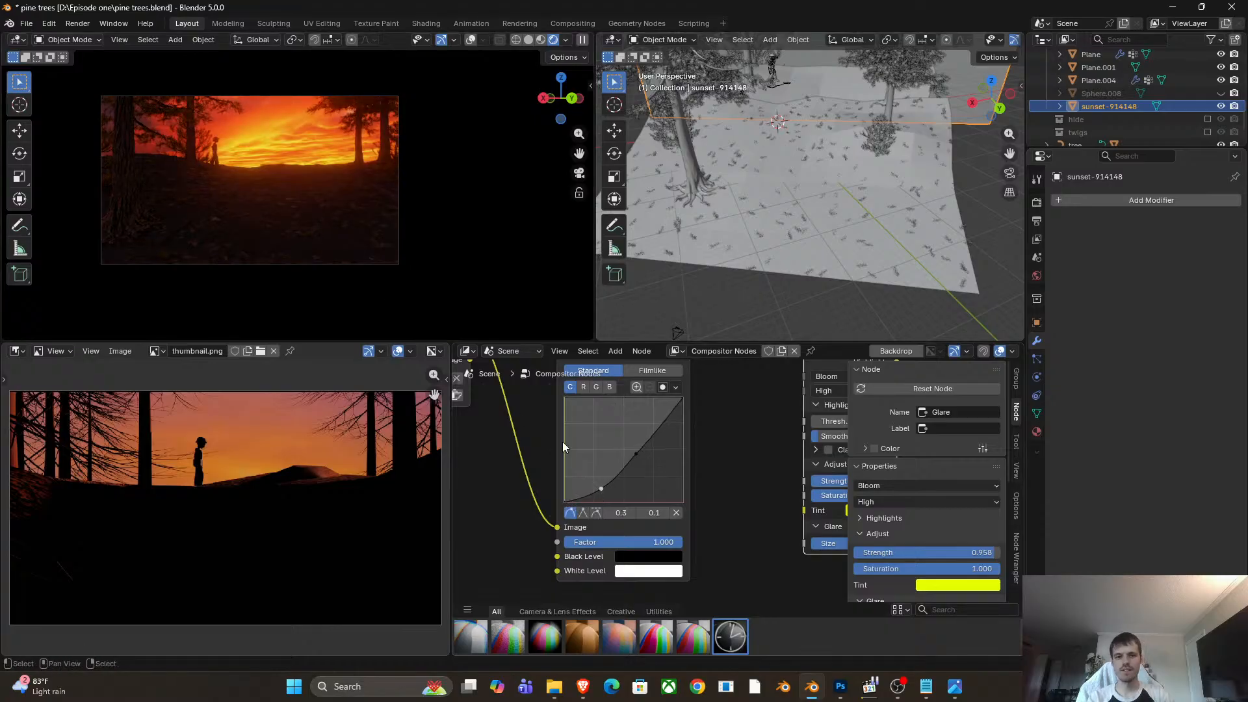
click(675, 512)
mouse_move(565, 501)
mouse_down()
mouse_move(576, 505)
mouse_move(563, 503)
mouse_up()
scroll(239, 209, up, 4)
scroll(248, 208, down, 5)
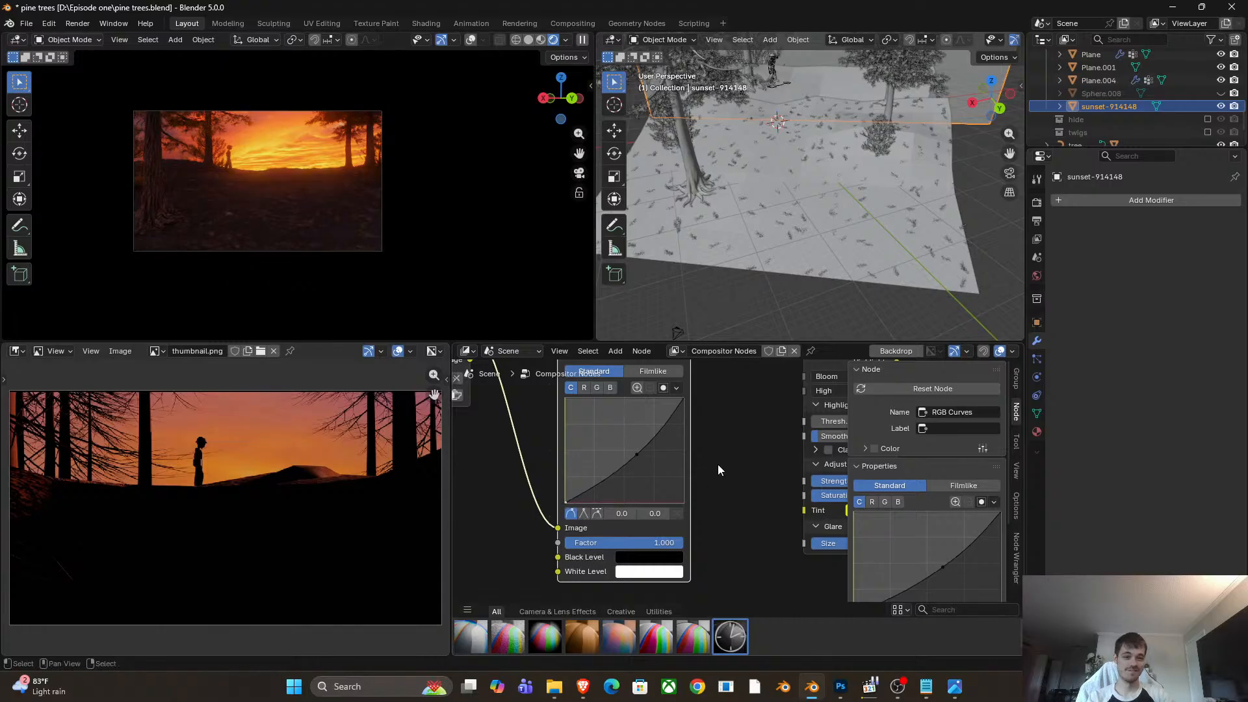
Fine-tune the RGB Curves midpoint at about 0.6, 0.4 to darken the image, and move the RGB Curves and Glare nodes lower.
scroll(702, 471, down, 1)
middle_drag(665, 484, 681, 474)
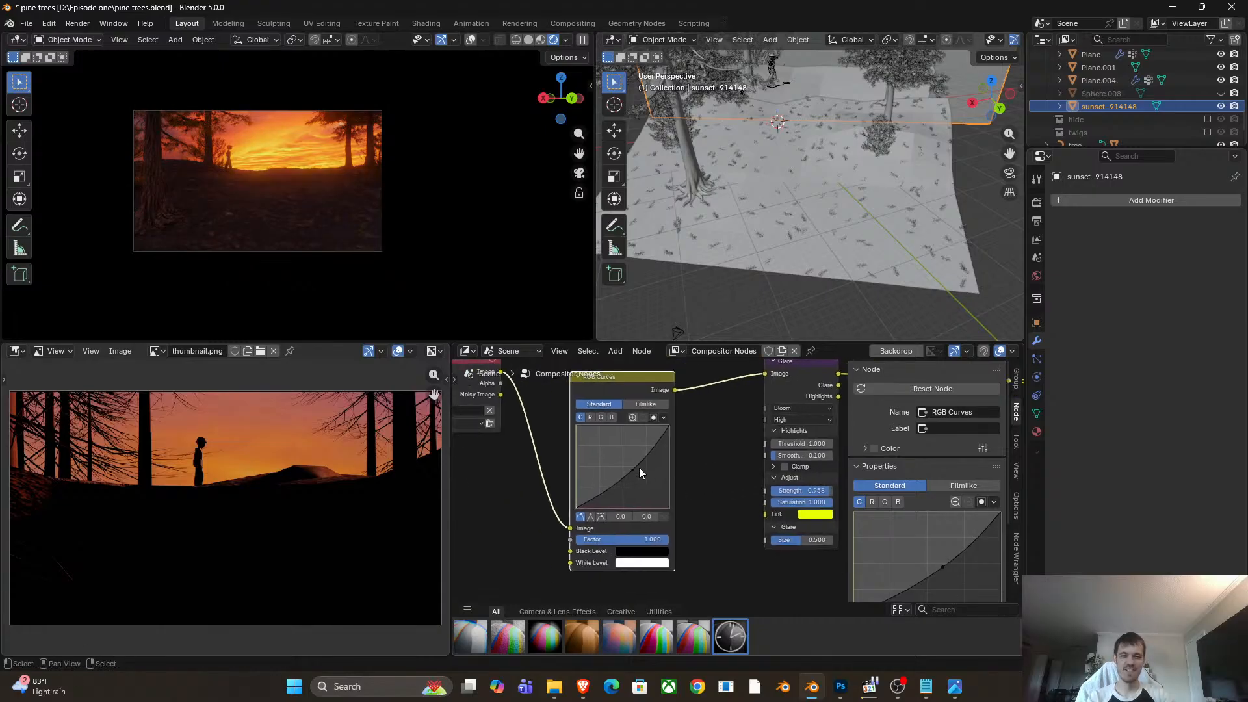
drag(639, 469, 638, 472)
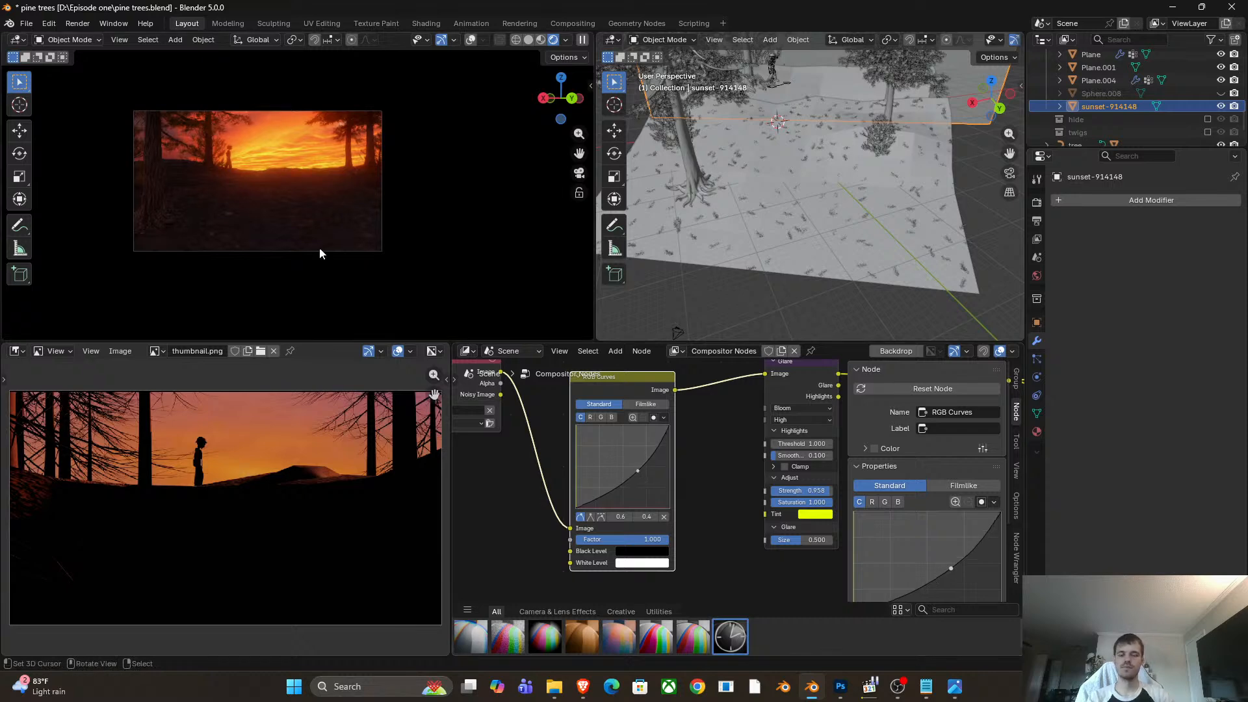
scroll(731, 497, down, 4)
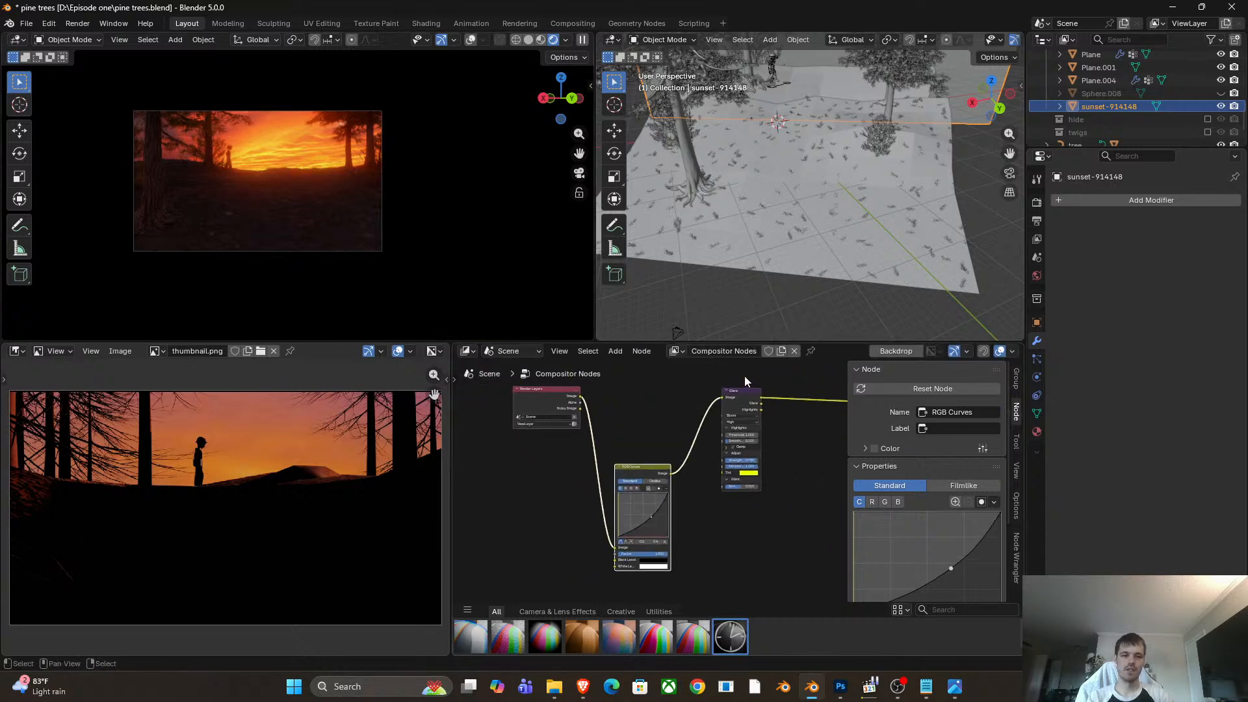
drag(745, 399, 745, 427)
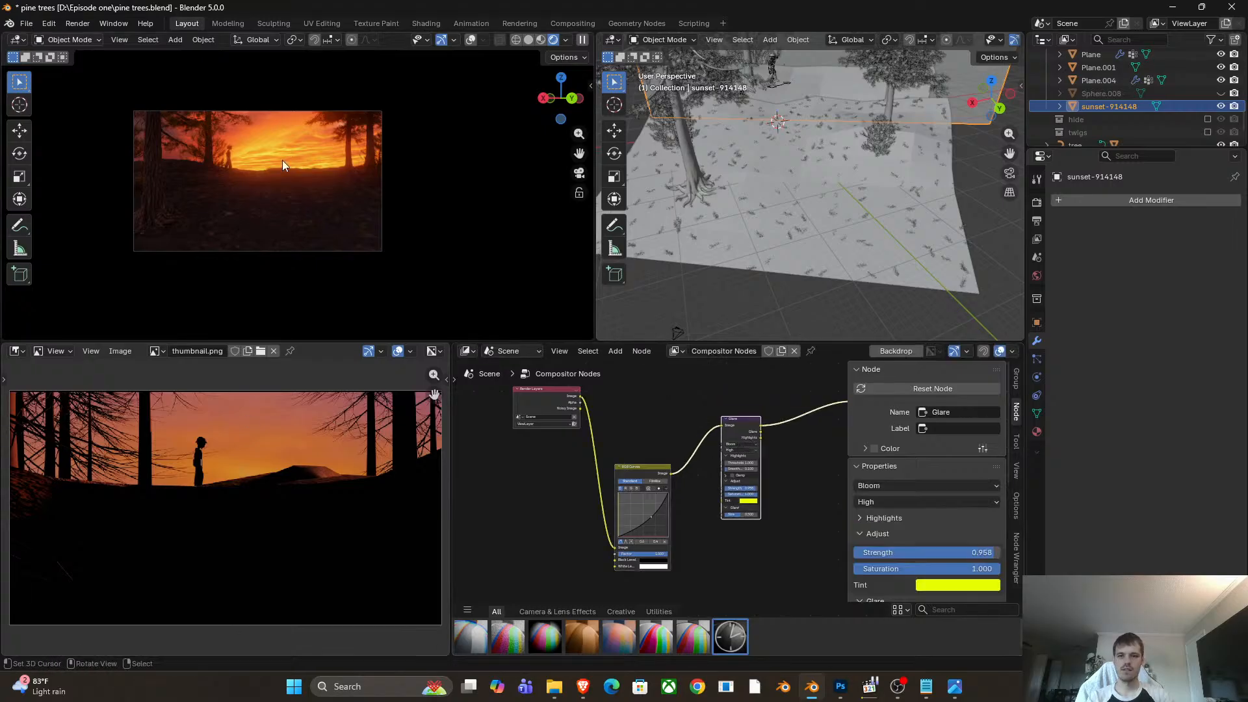
Switch to the browser showing the Sketchfab search for downloadable rock models, and maximize its window.
scroll(279, 480, down, 2)
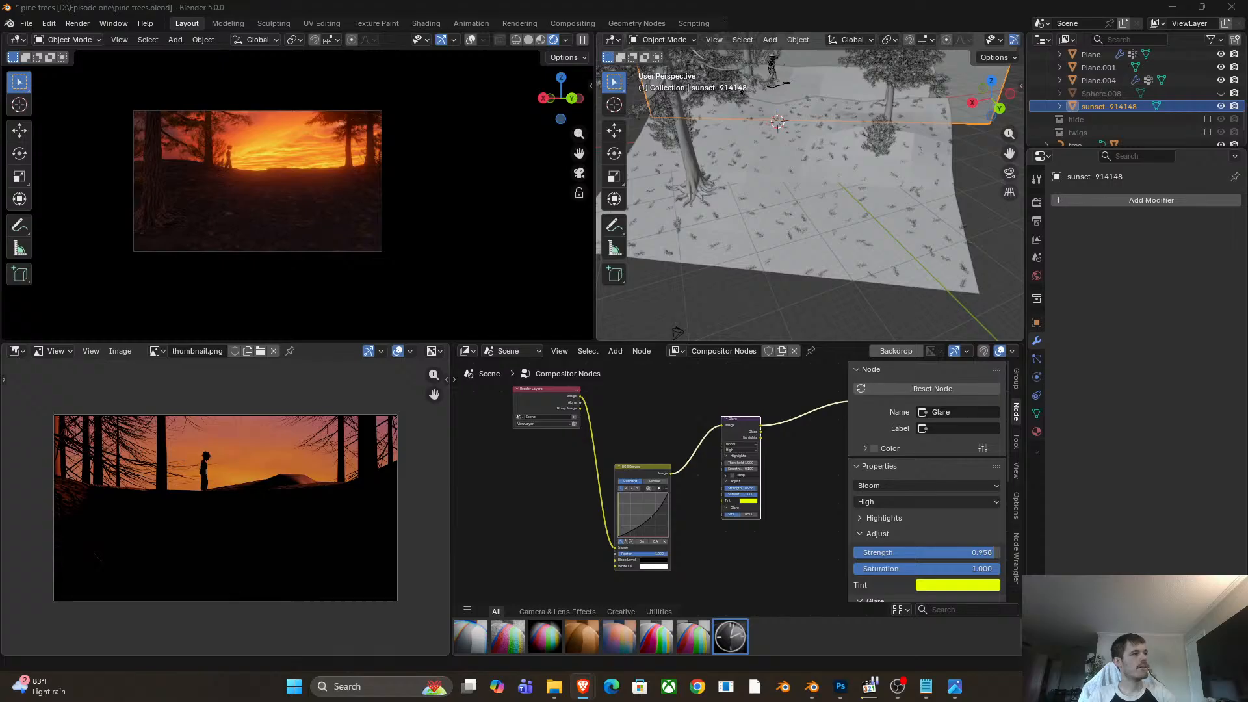
mouse_move(1247, 592)
mouse_down()
mouse_move(1247, 475)
mouse_move(1200, 57)
mouse_move(1243, 4)
mouse_up()
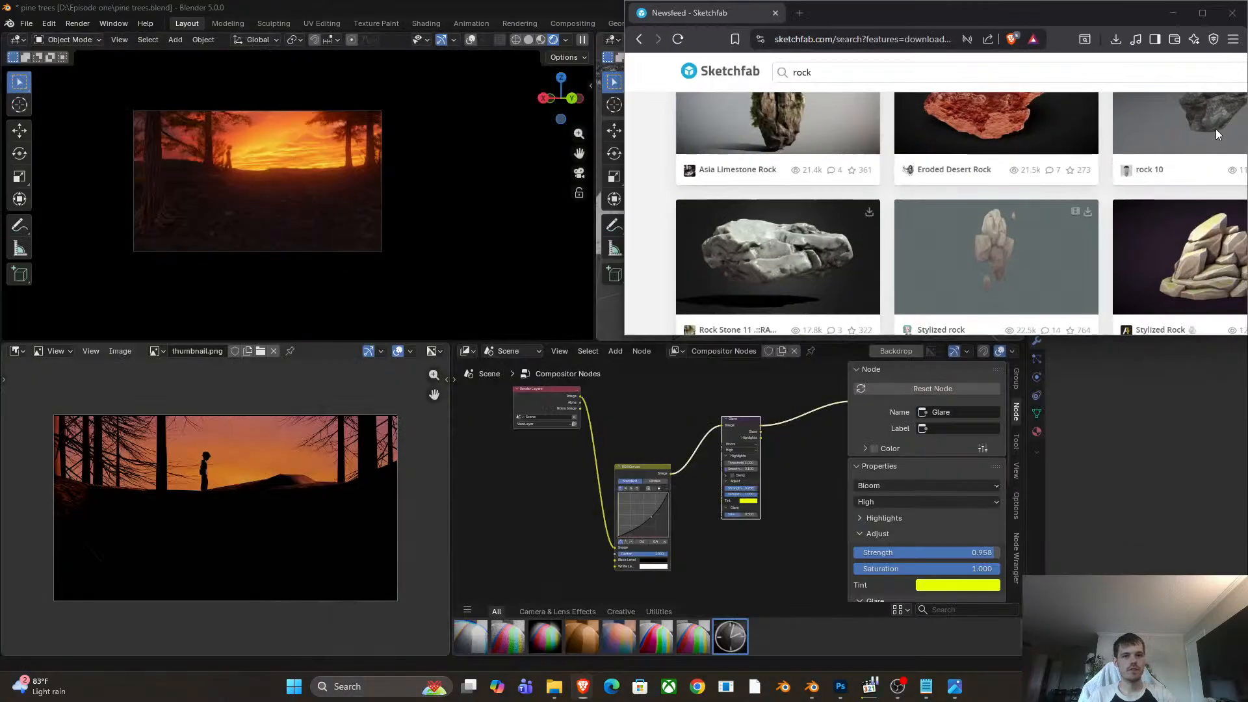
click(972, 118)
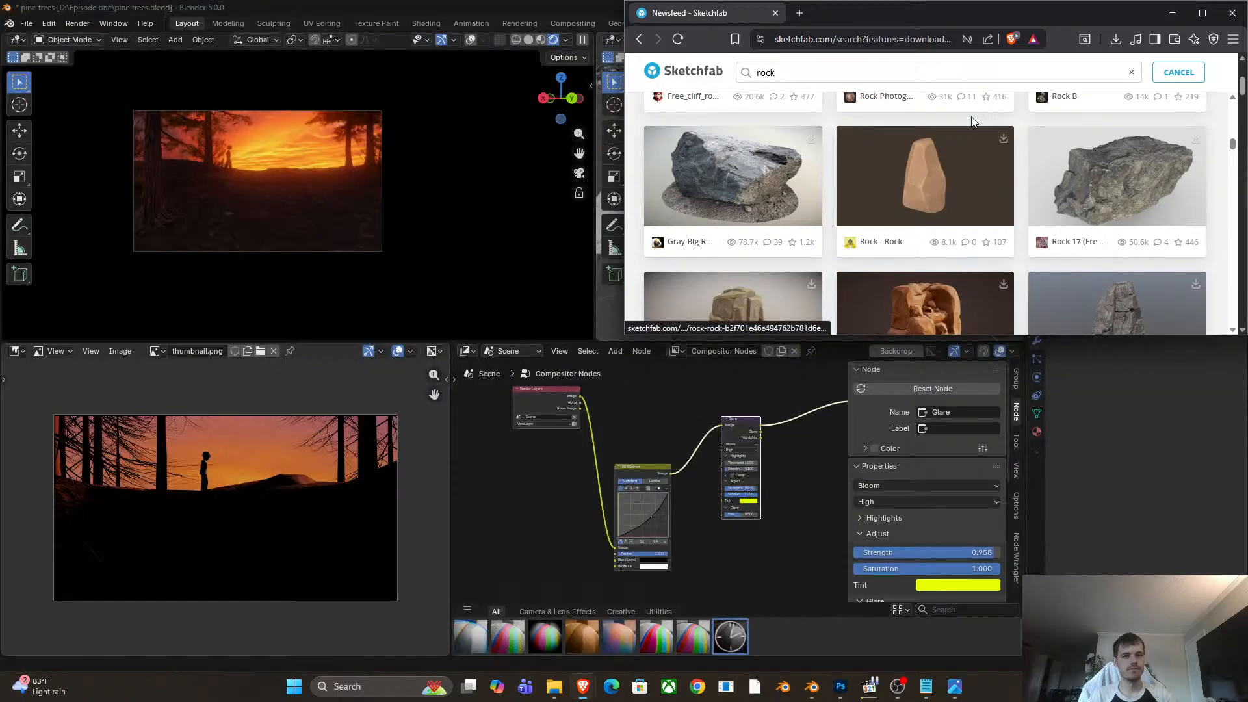
click(1200, 20)
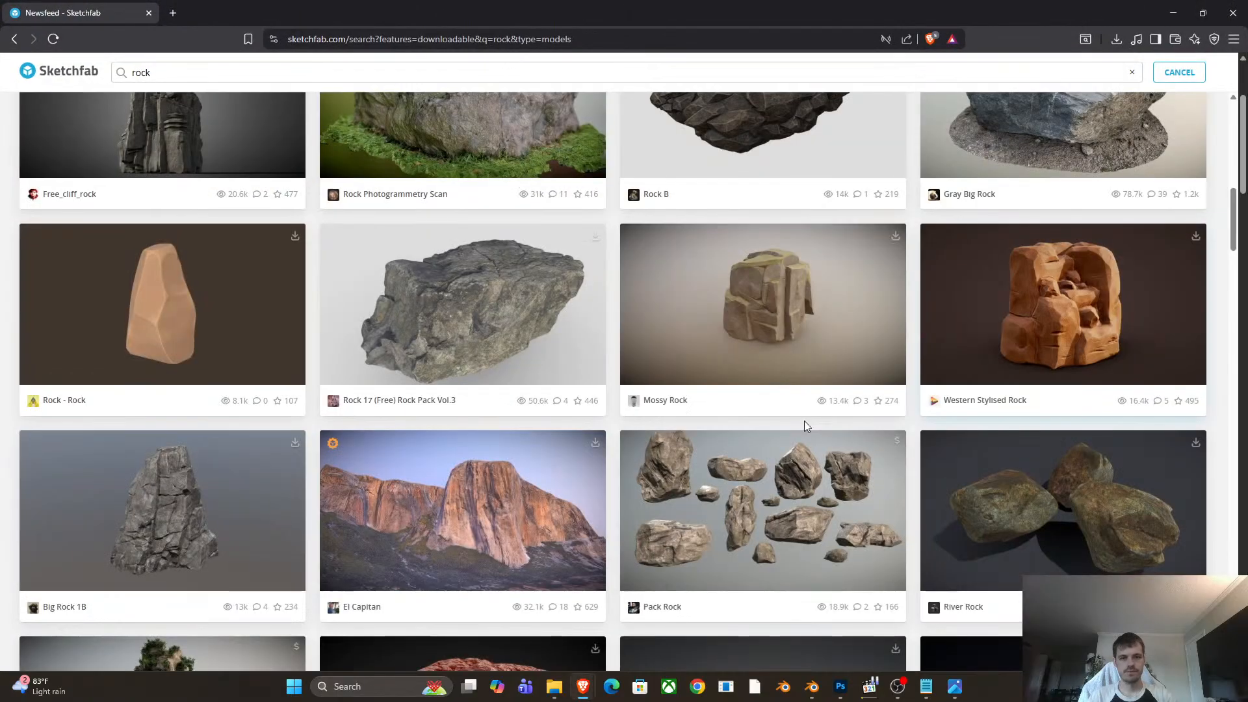
Browse the Sketchfab rock results and compare the shapes of the downloadable models for the forest ground.
scroll(743, 470, down, 5)
scroll(744, 470, down, 12)
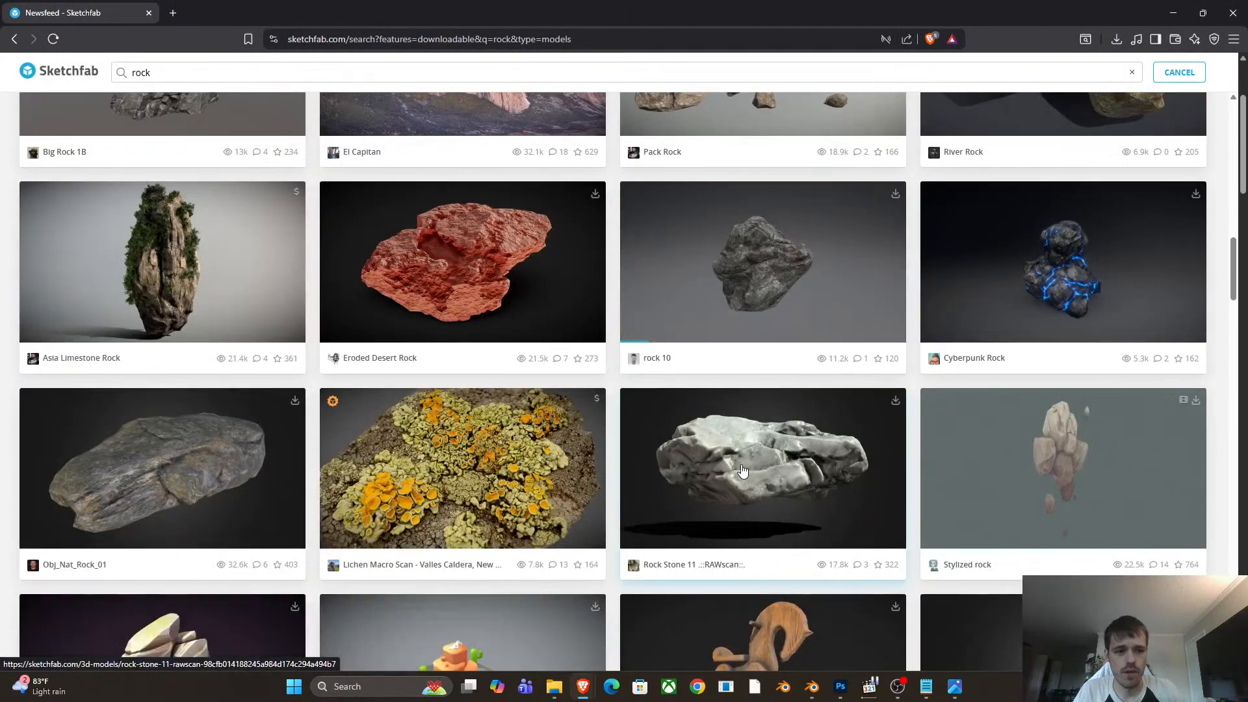
scroll(743, 470, up, 10)
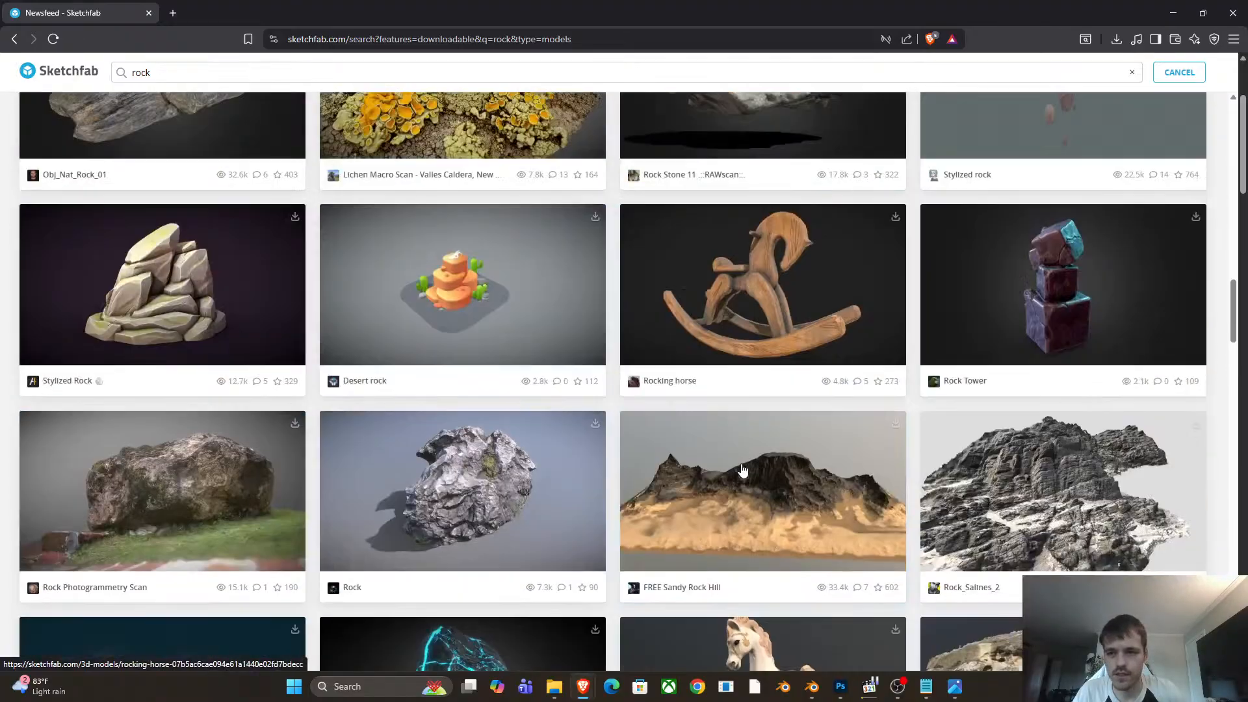
scroll(739, 467, up, 9)
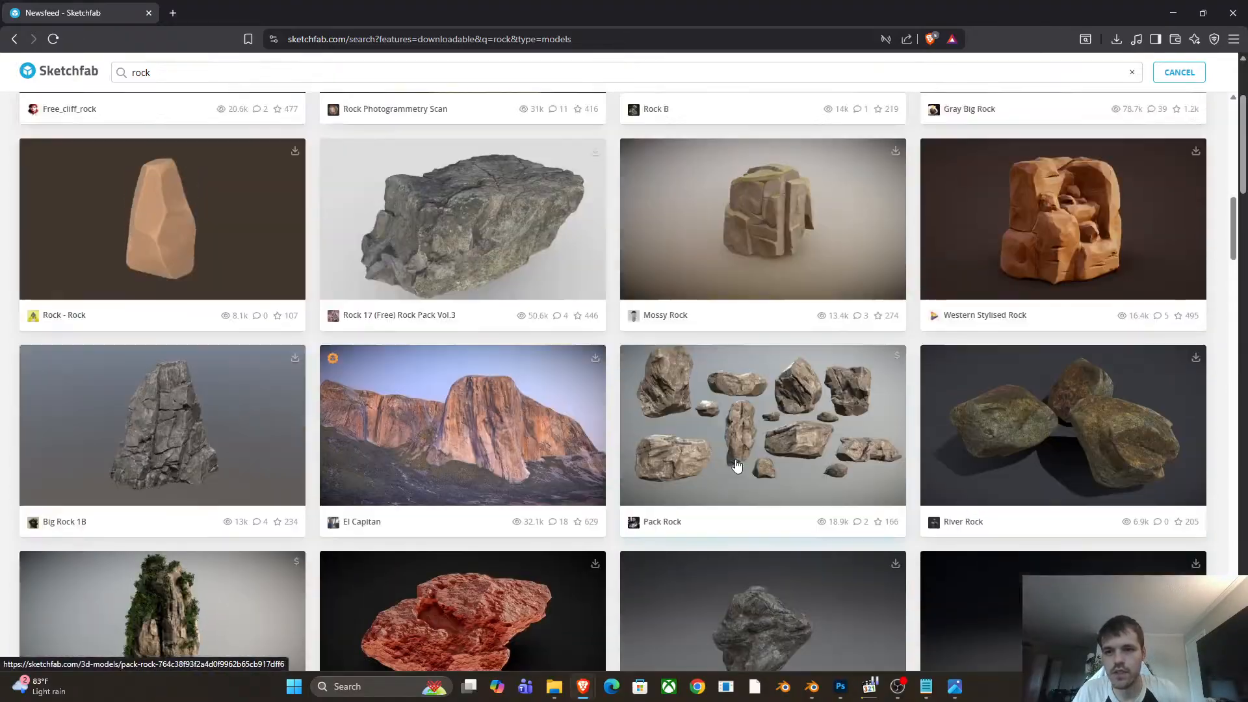
scroll(733, 466, down, 5)
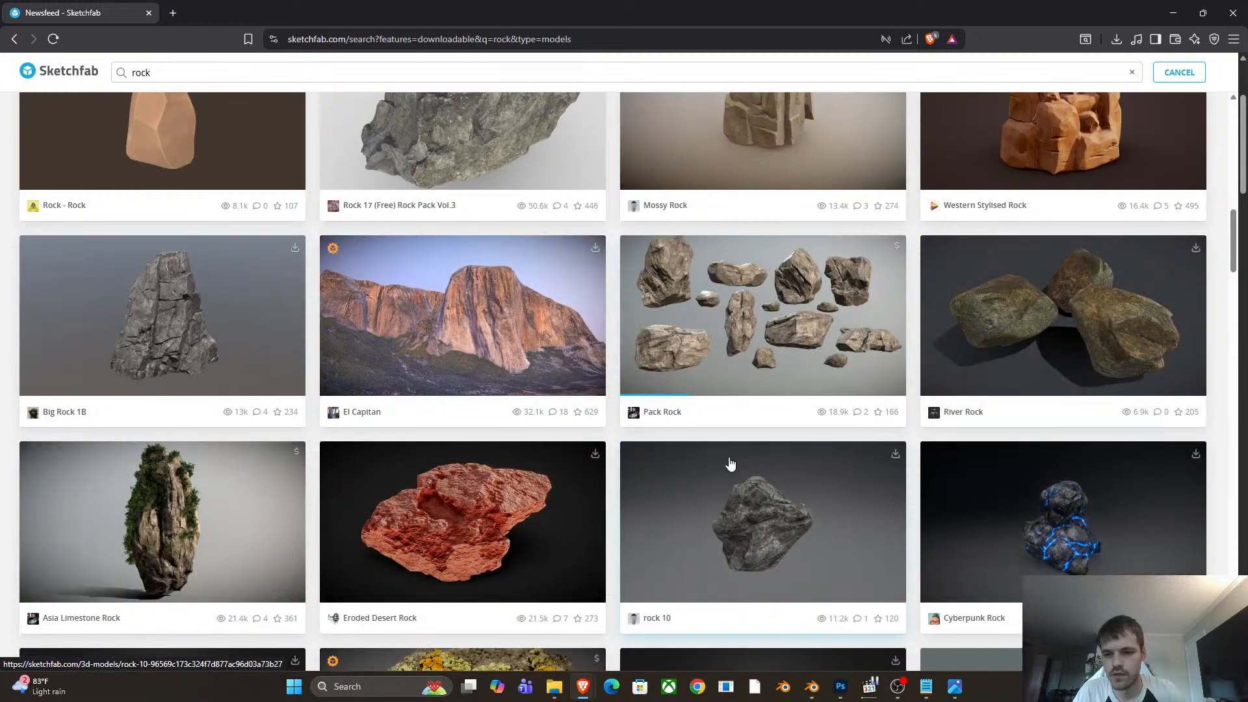
scroll(722, 466, up, 4)
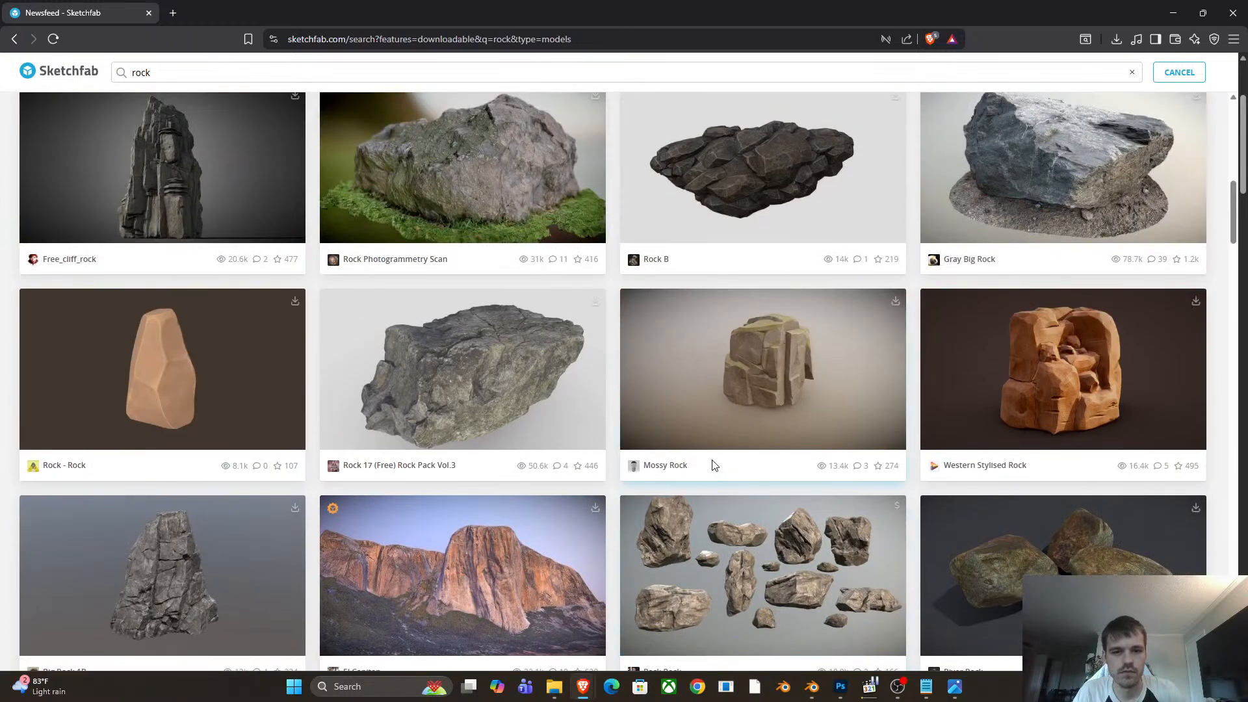
scroll(514, 442, up, 5)
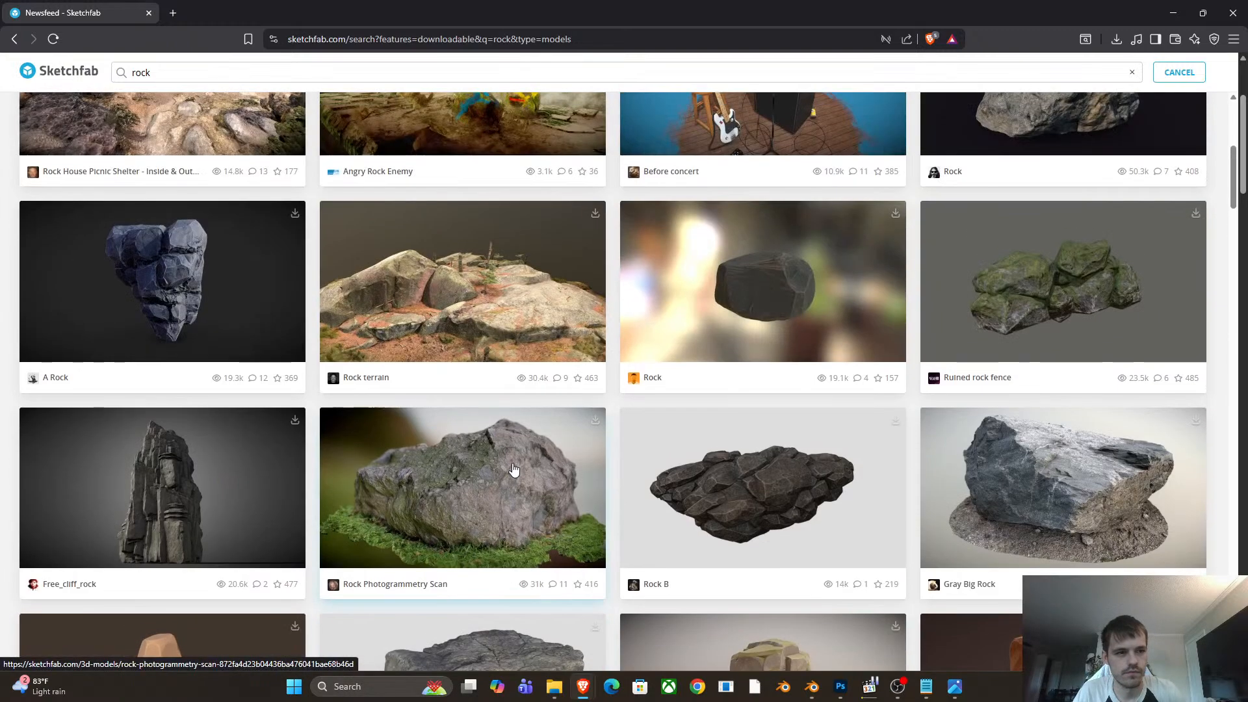
scroll(514, 468, down, 1)
scroll(514, 460, up, 2)
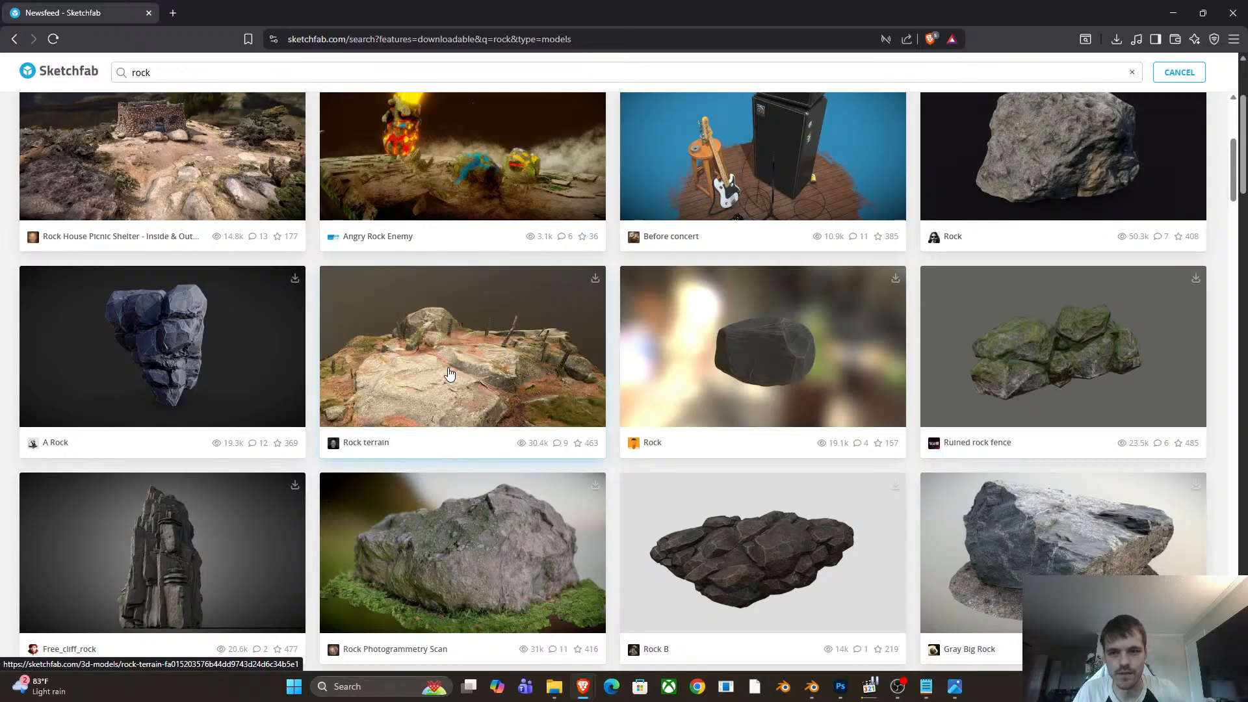
Open the Rock terrain model, examine it from several sides in the 3D preview, and close it.
click(479, 351)
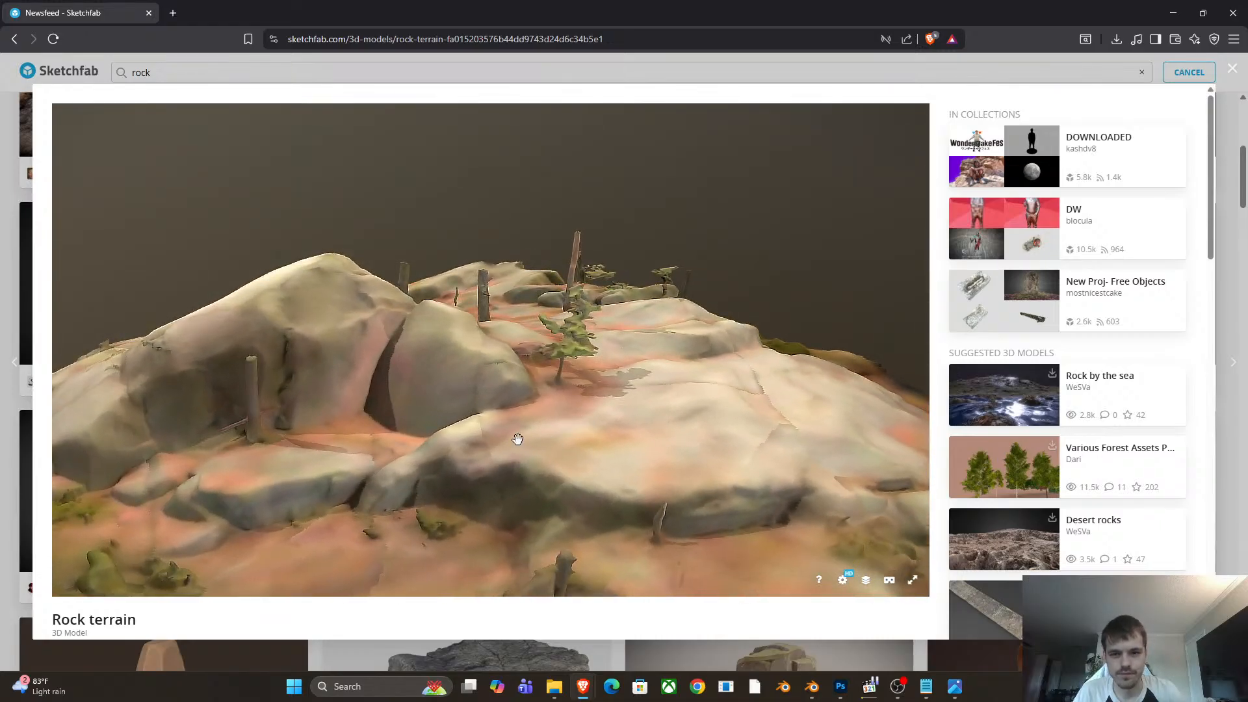
drag(451, 406, 487, 433)
drag(550, 304, 363, 378)
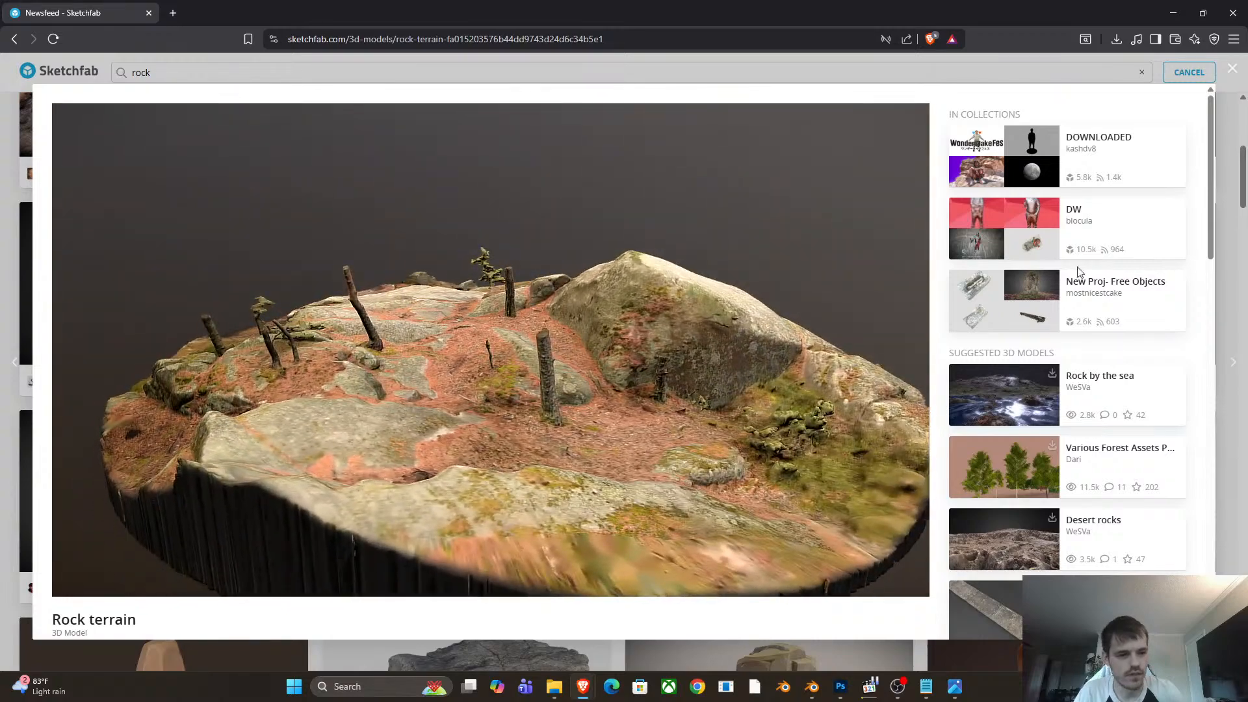
click(1232, 68)
Look further down the Sketchfab rock results for other downloadable rocks that would suit the forest scene.
scroll(585, 487, up, 3)
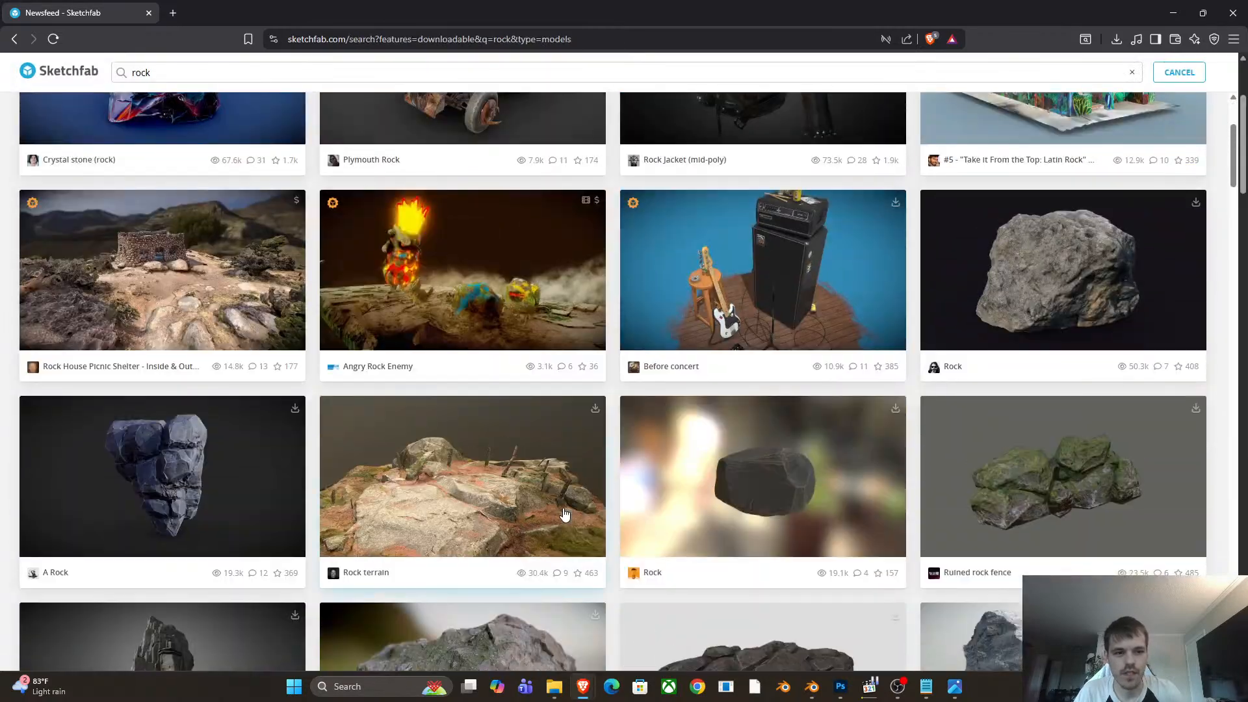
scroll(564, 514, up, 2)
scroll(625, 520, down, 1)
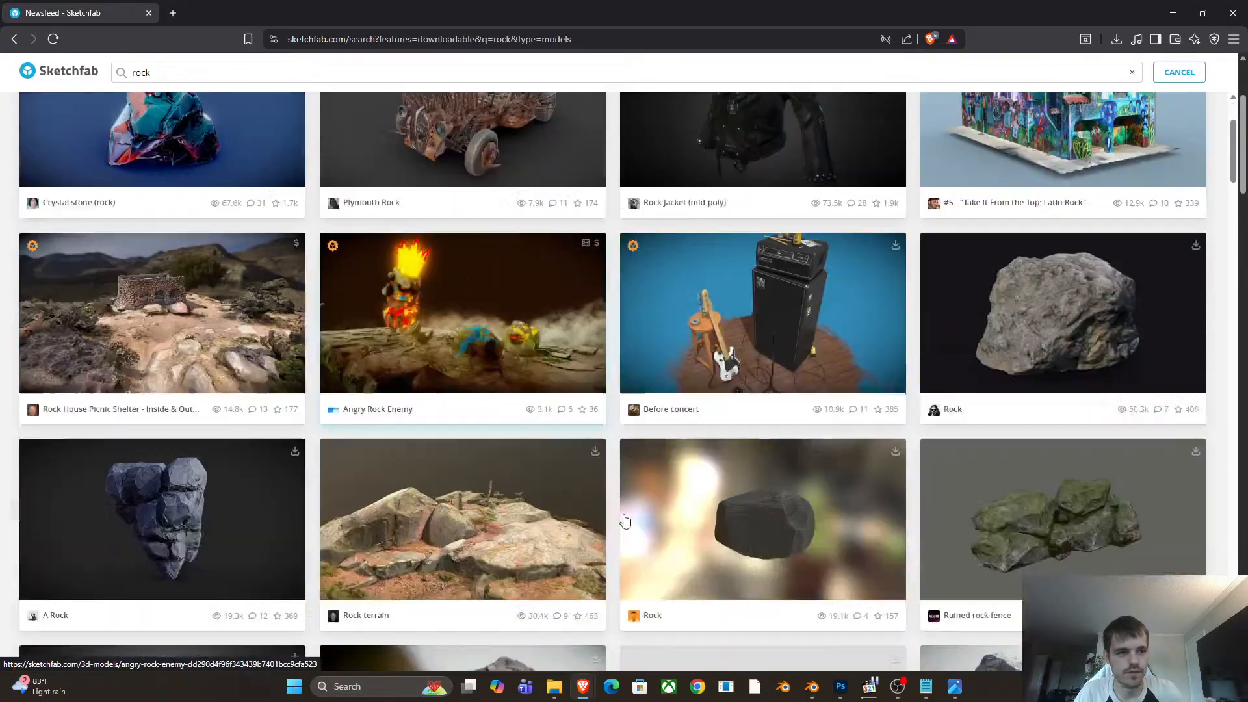
scroll(1036, 423, down, 3)
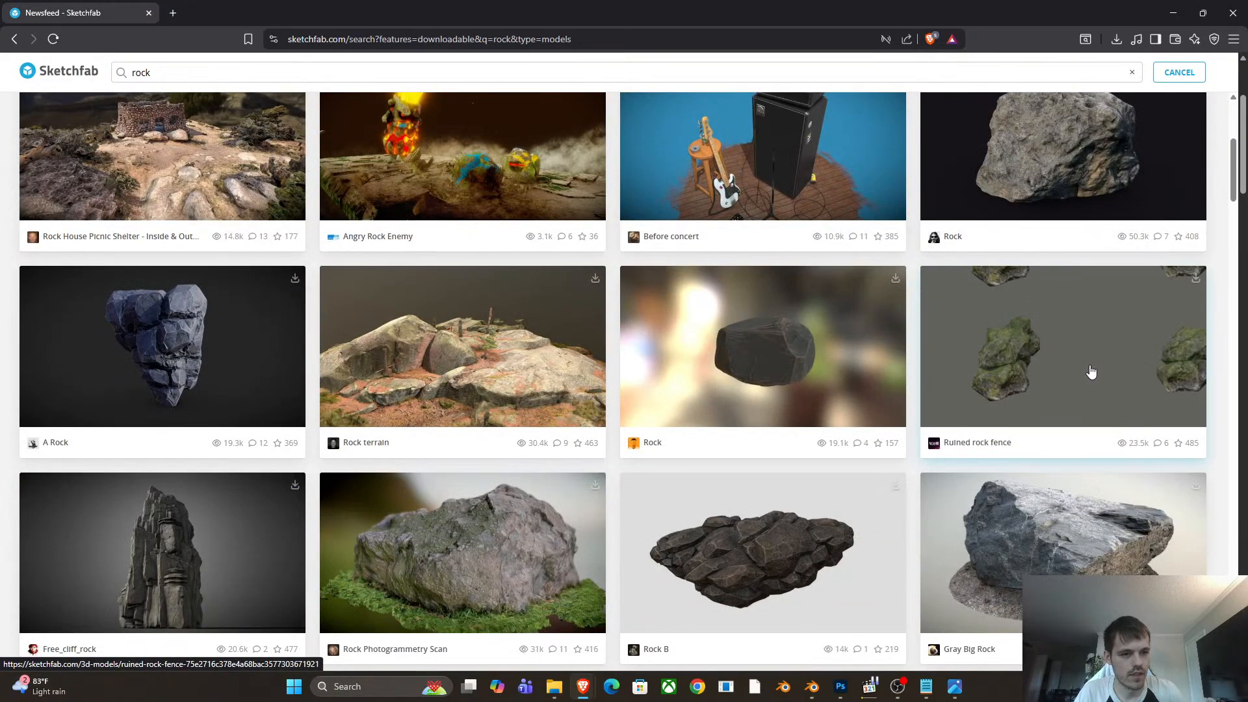
scroll(1059, 423, down, 12)
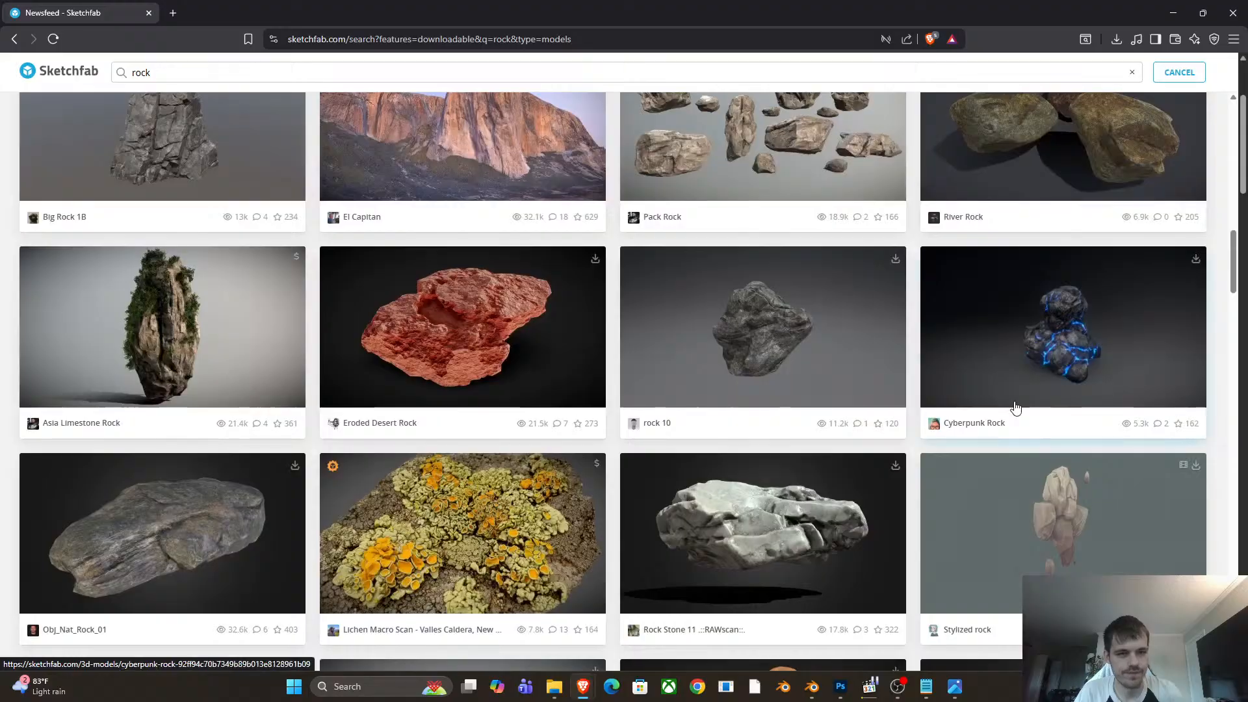
scroll(976, 410, up, 4)
scroll(922, 407, down, 4)
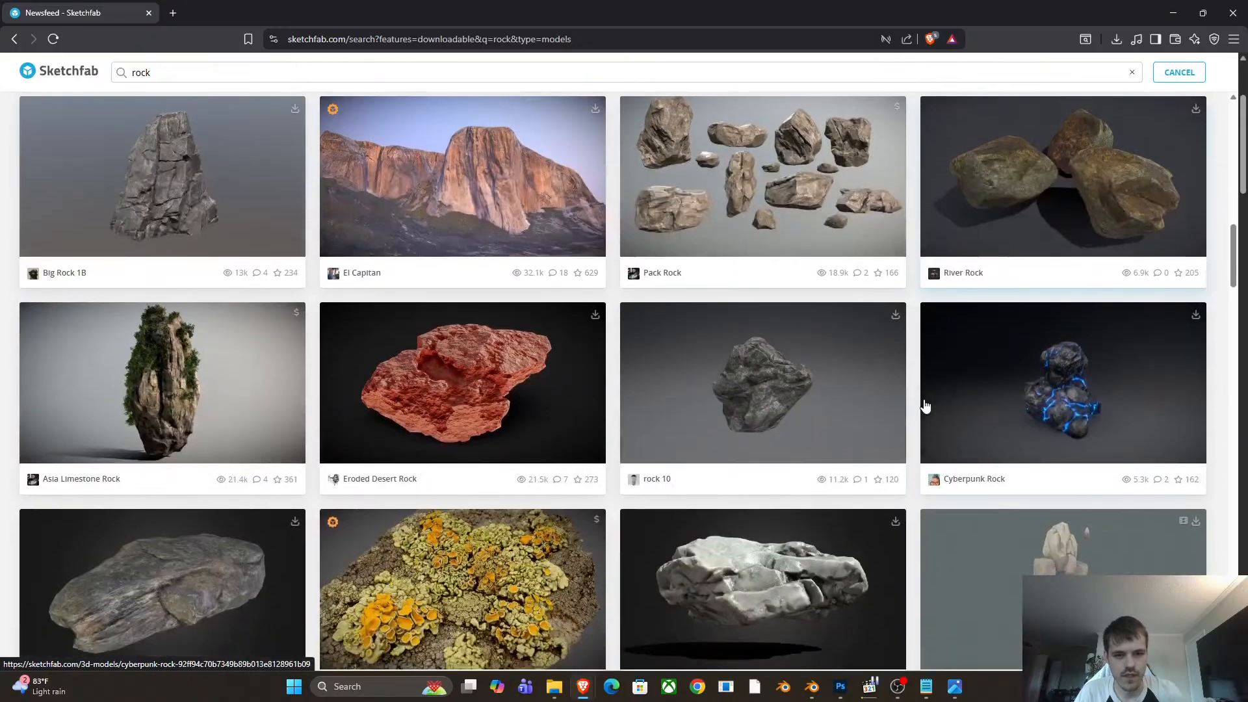
scroll(926, 406, down, 17)
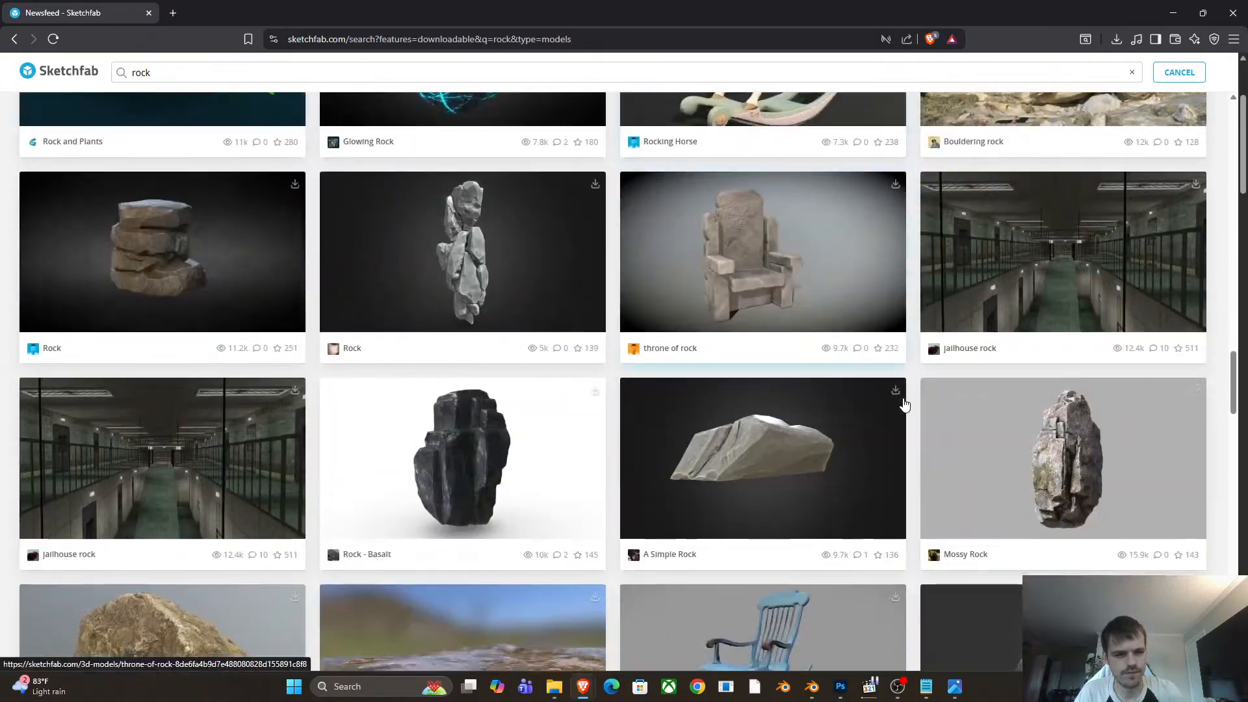
scroll(903, 405, down, 10)
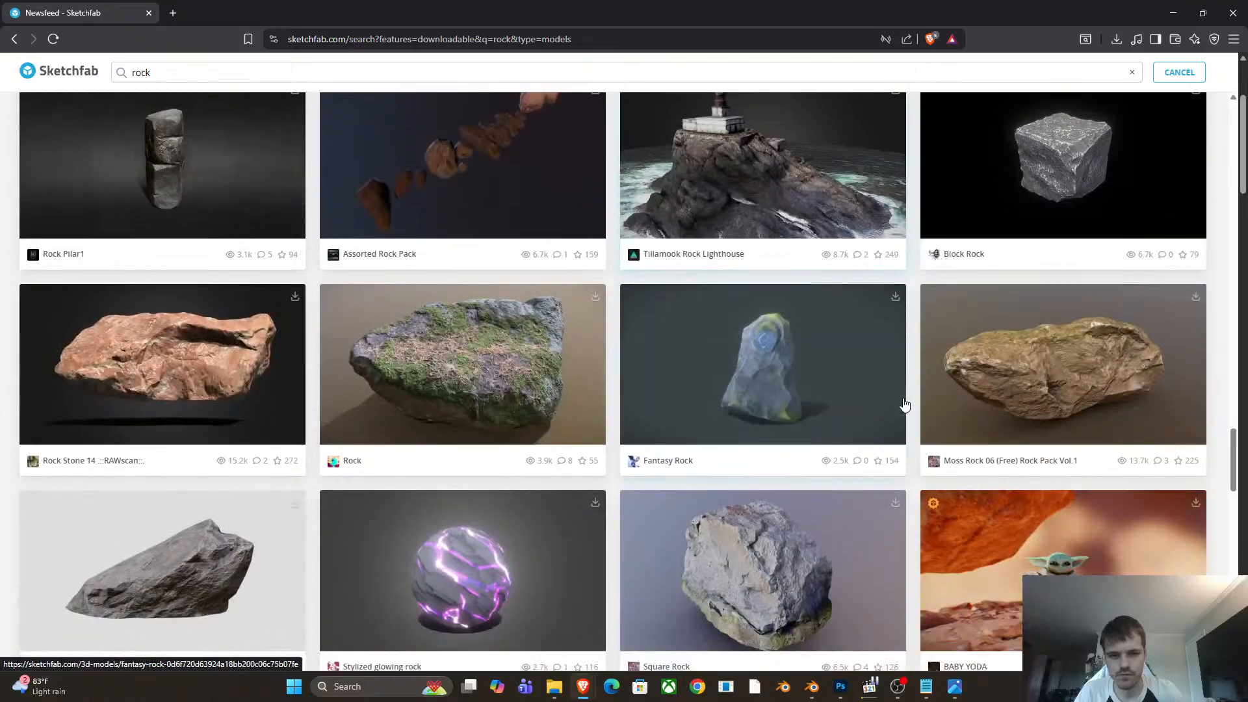
scroll(904, 405, down, 12)
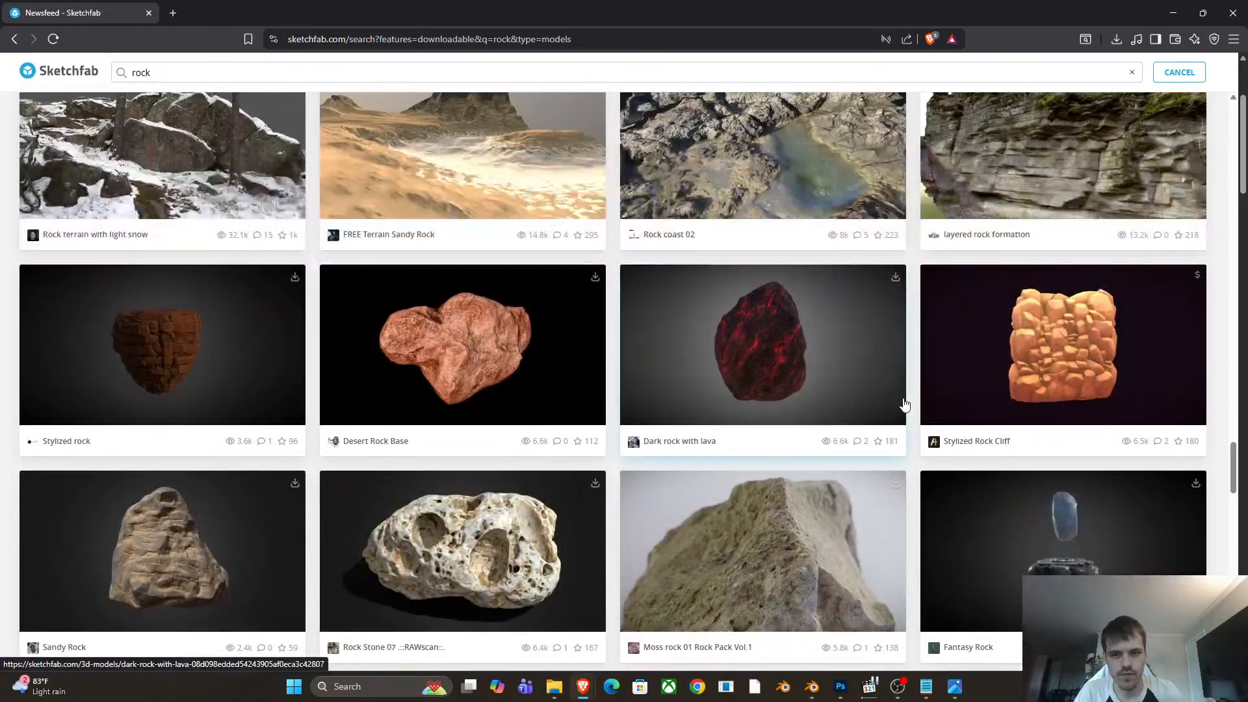
scroll(904, 404, down, 7)
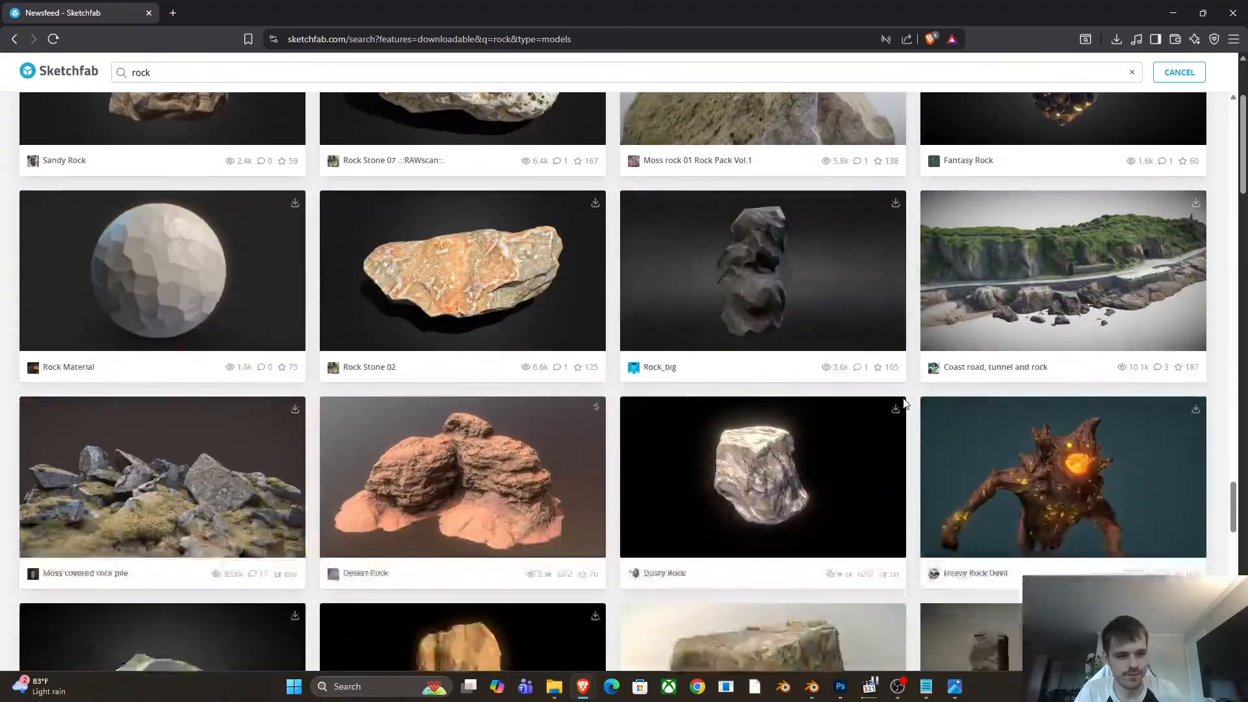
Browse the downloadable rock models, previewing the Moss covered rock pile, to find a suitable ground rock.
scroll(904, 404, down, 3)
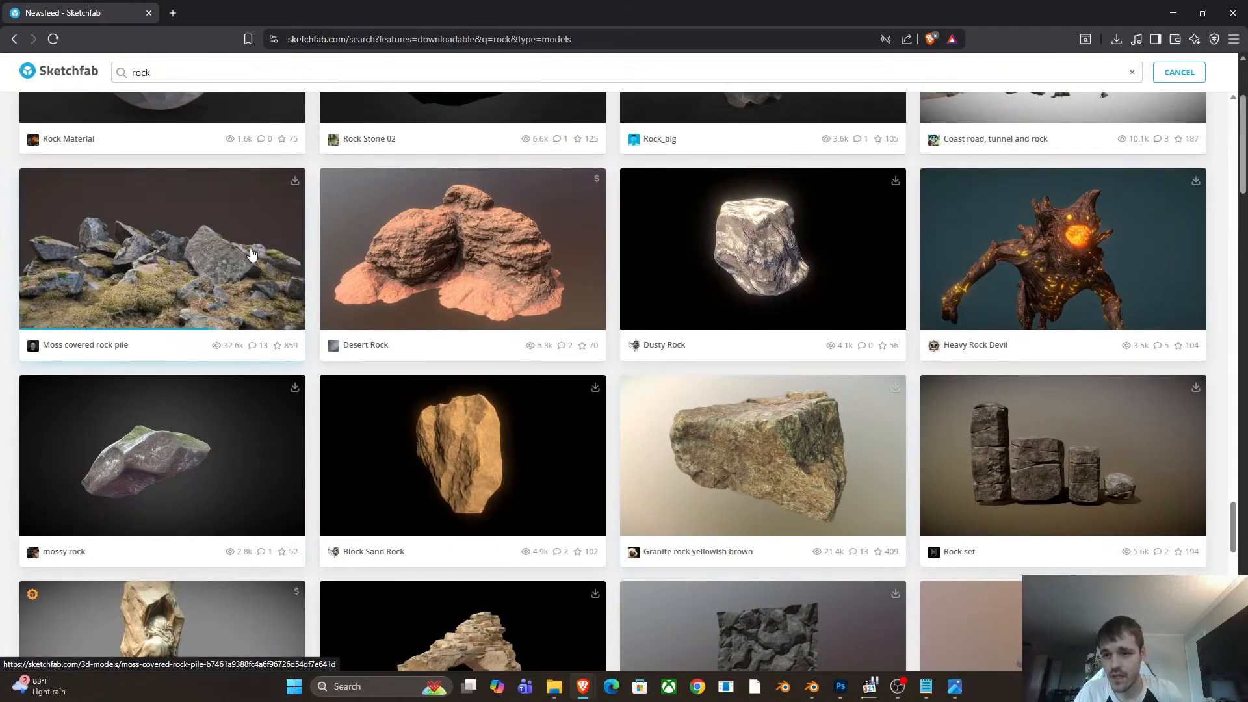
click(133, 268)
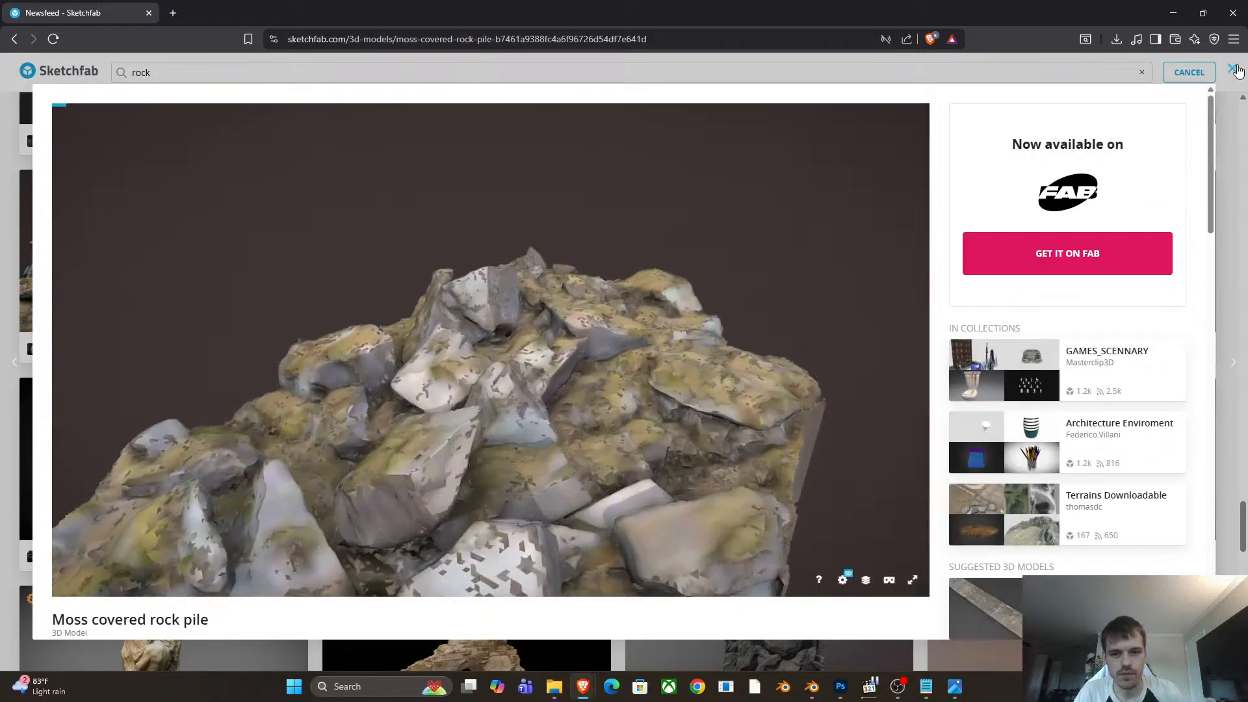
click(1235, 69)
scroll(884, 408, down, 10)
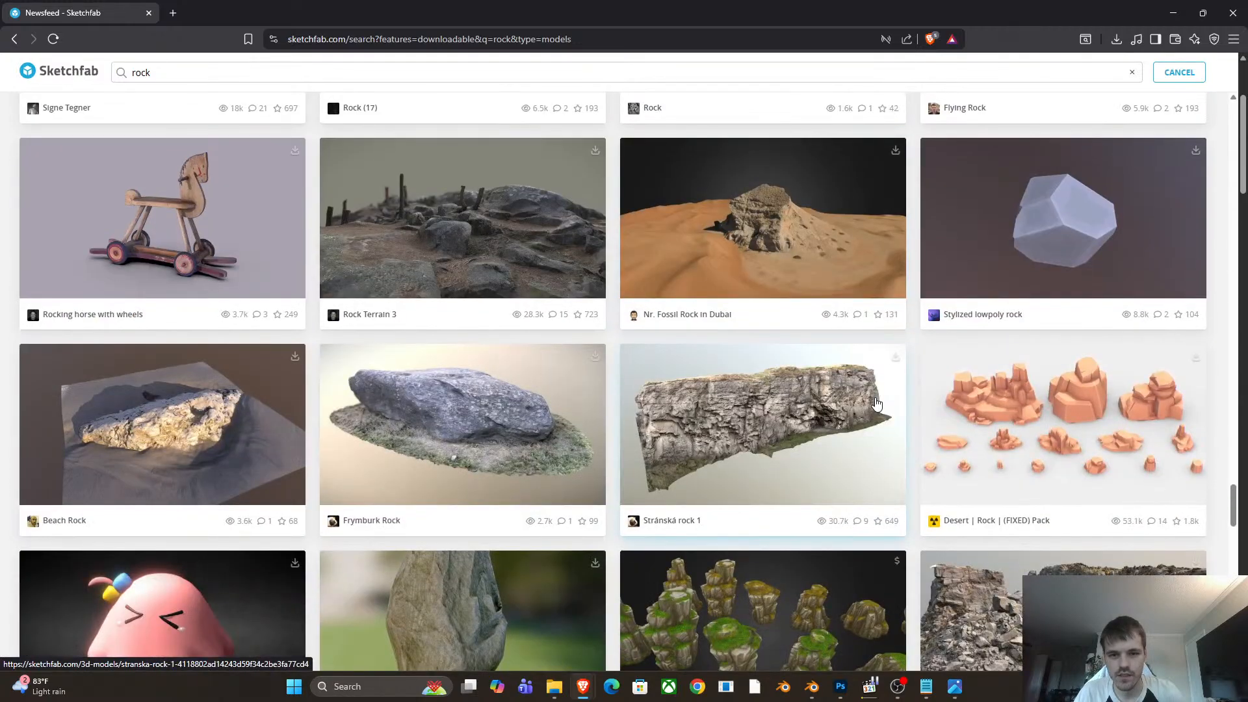
scroll(876, 404, down, 8)
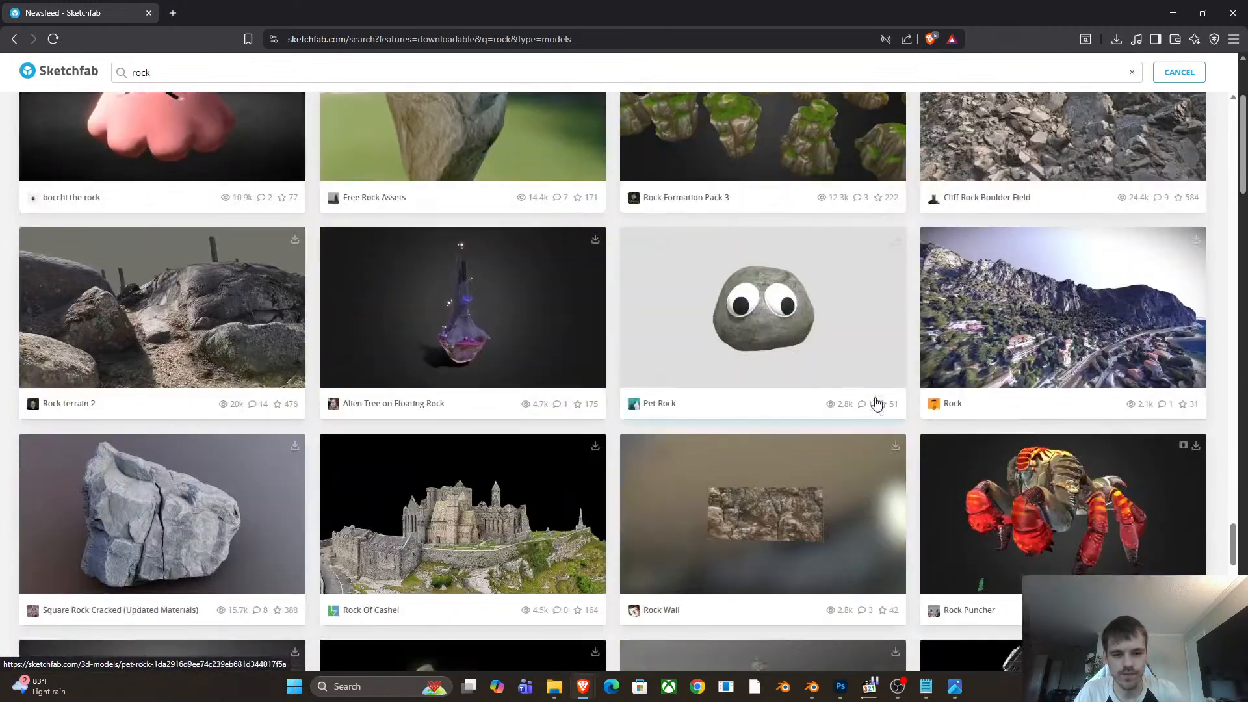
scroll(877, 403, down, 8)
scroll(874, 405, down, 9)
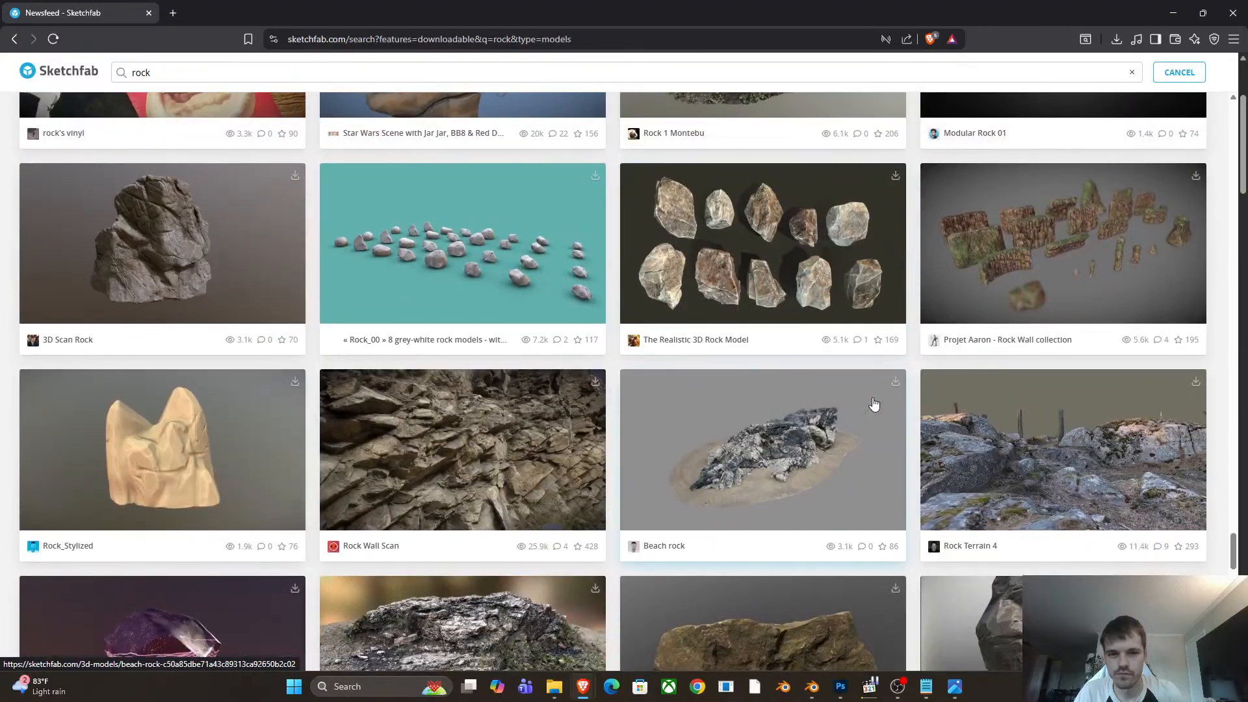
scroll(874, 404, down, 3)
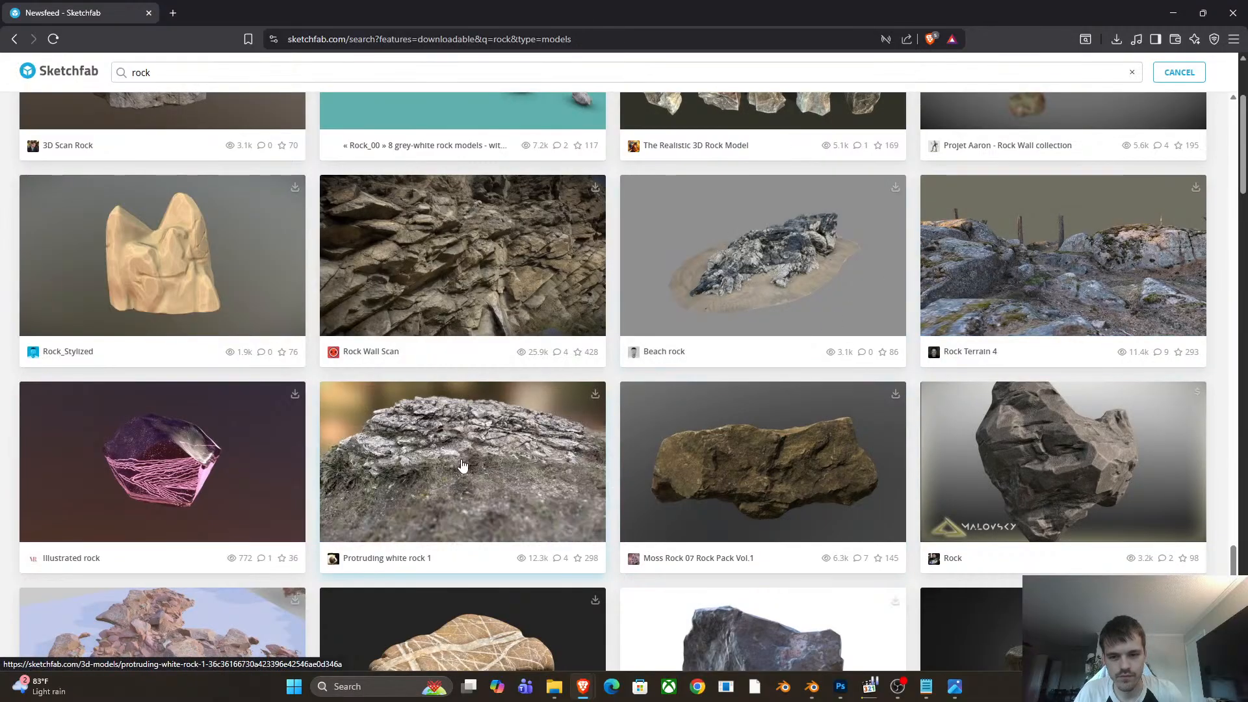
Inspect the Protruding white rock 1 model and download its original FBX version to the Episode one folder.
click(560, 458)
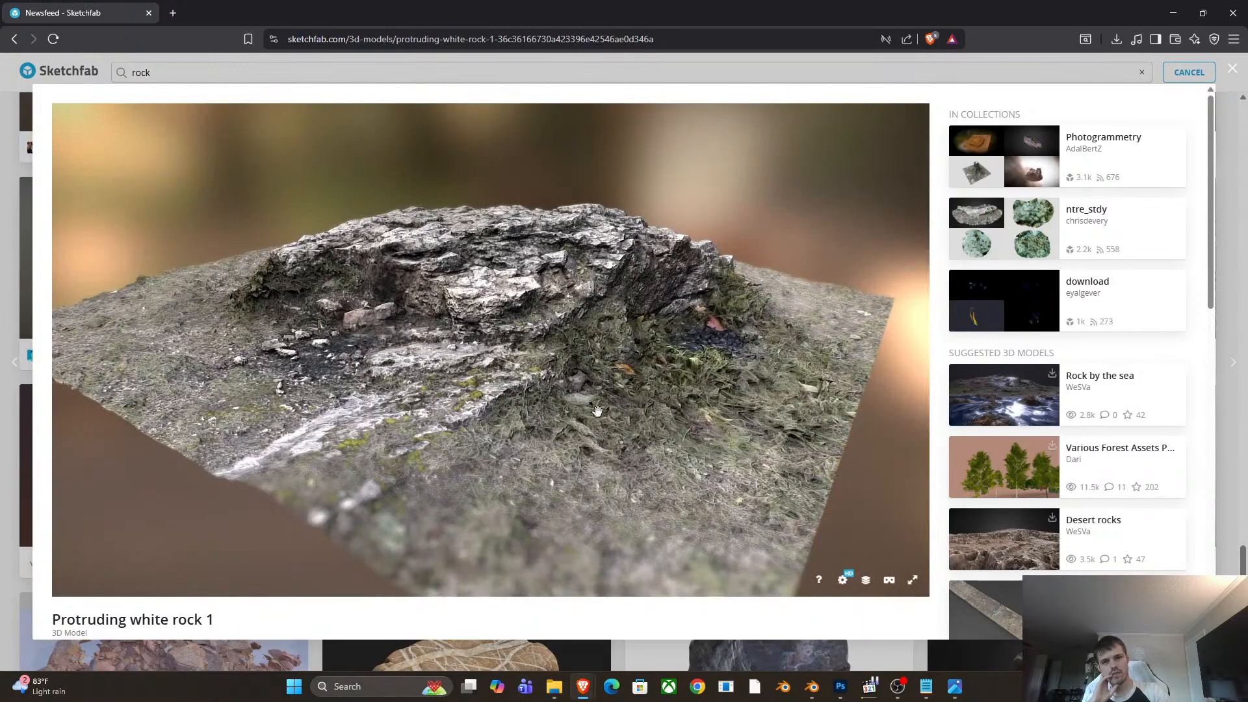
mouse_move(586, 435)
mouse_down()
mouse_move(546, 396)
mouse_move(462, 409)
mouse_move(624, 412)
mouse_move(604, 400)
mouse_move(459, 393)
mouse_move(491, 403)
mouse_up()
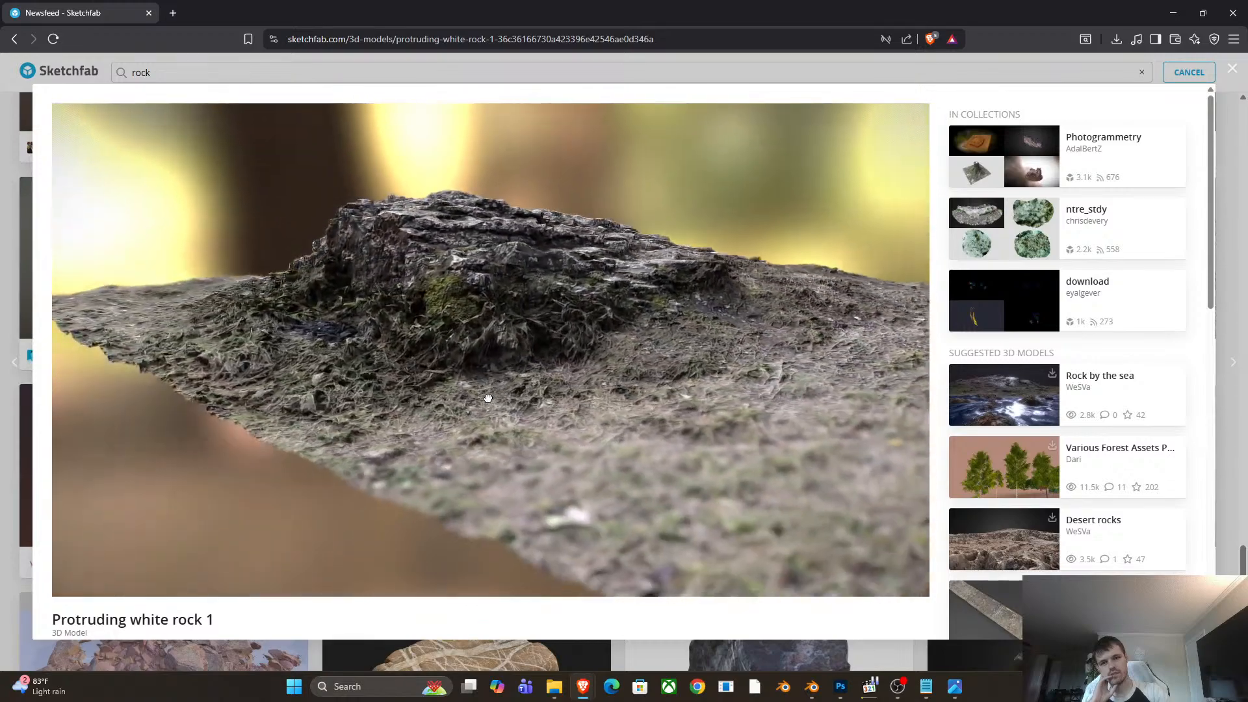
scroll(348, 621, down, 3)
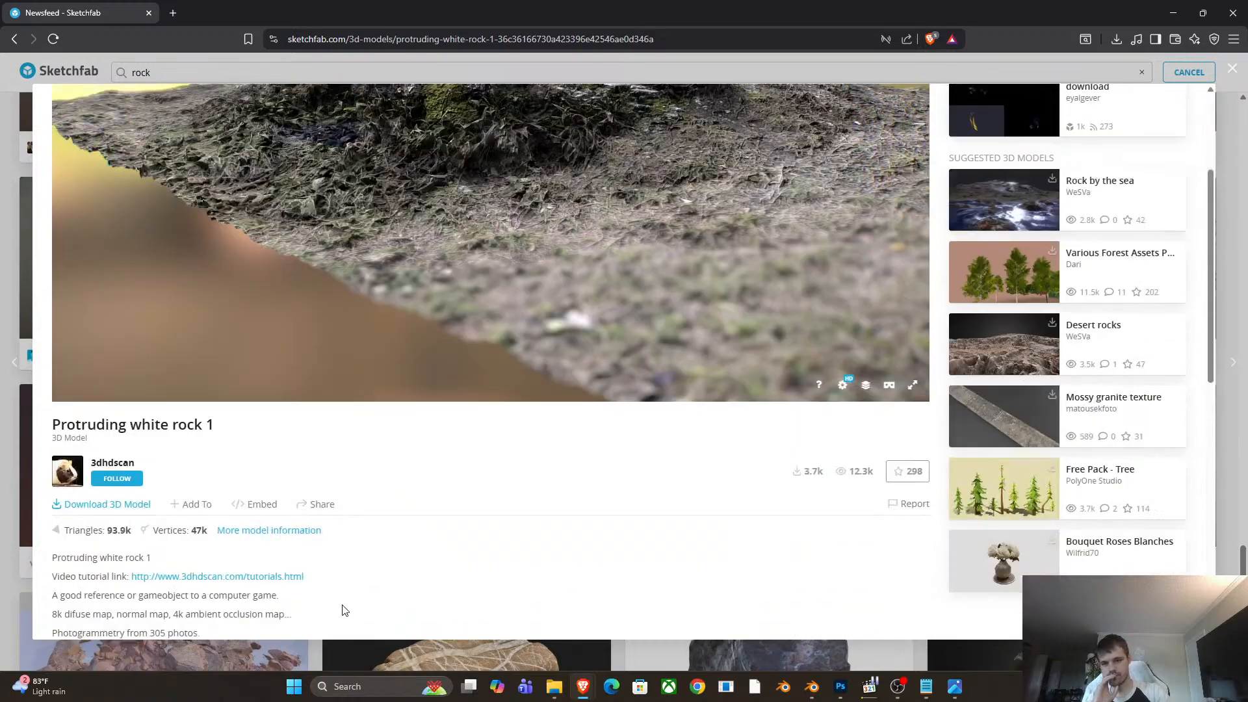
click(138, 513)
click(732, 386)
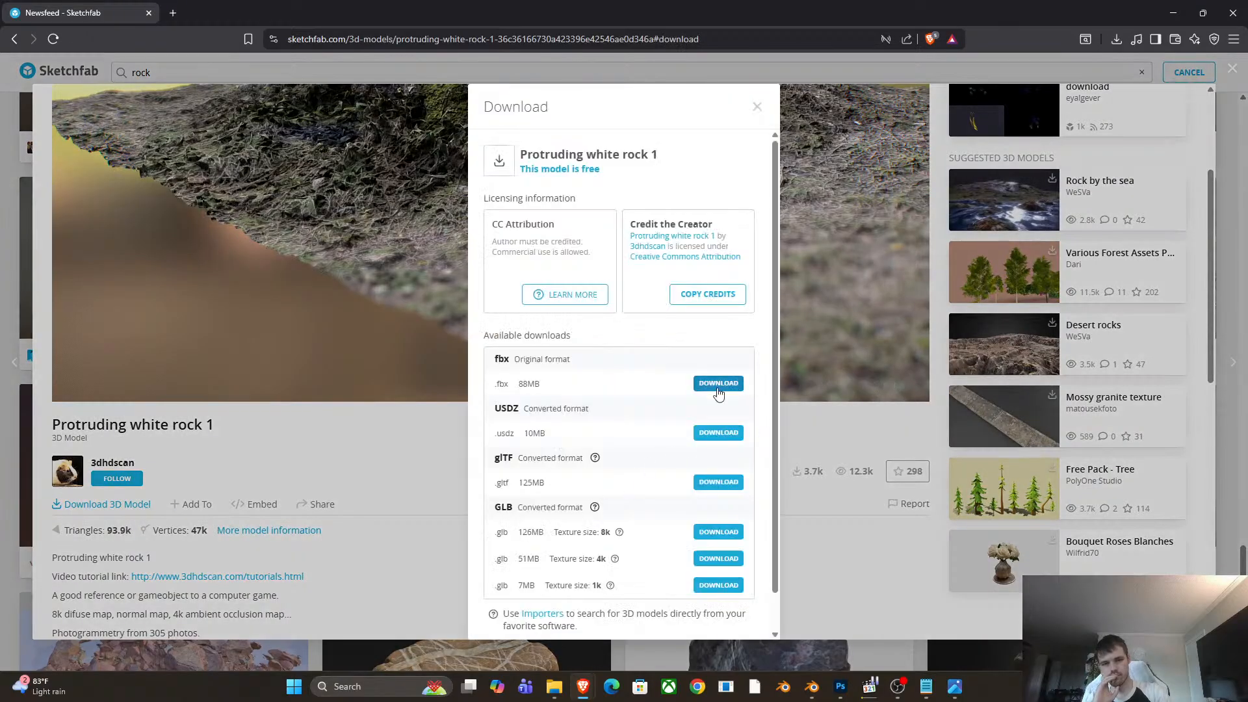
click(733, 384)
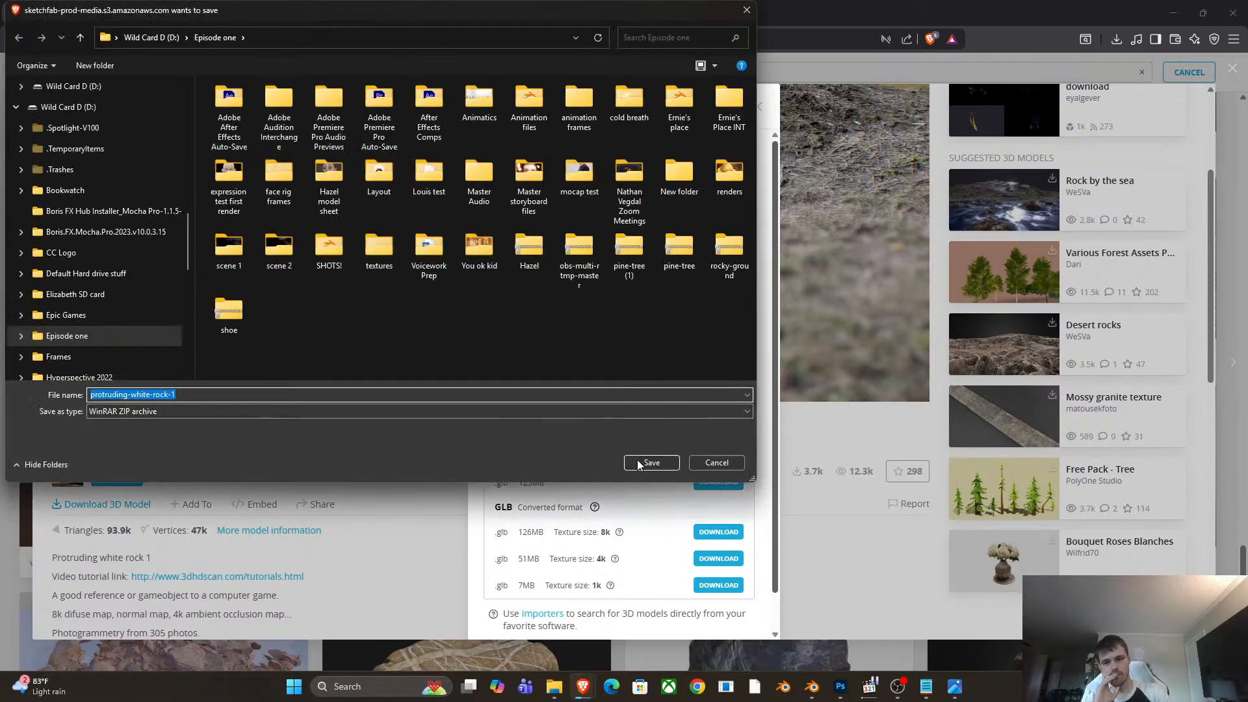
click(642, 463)
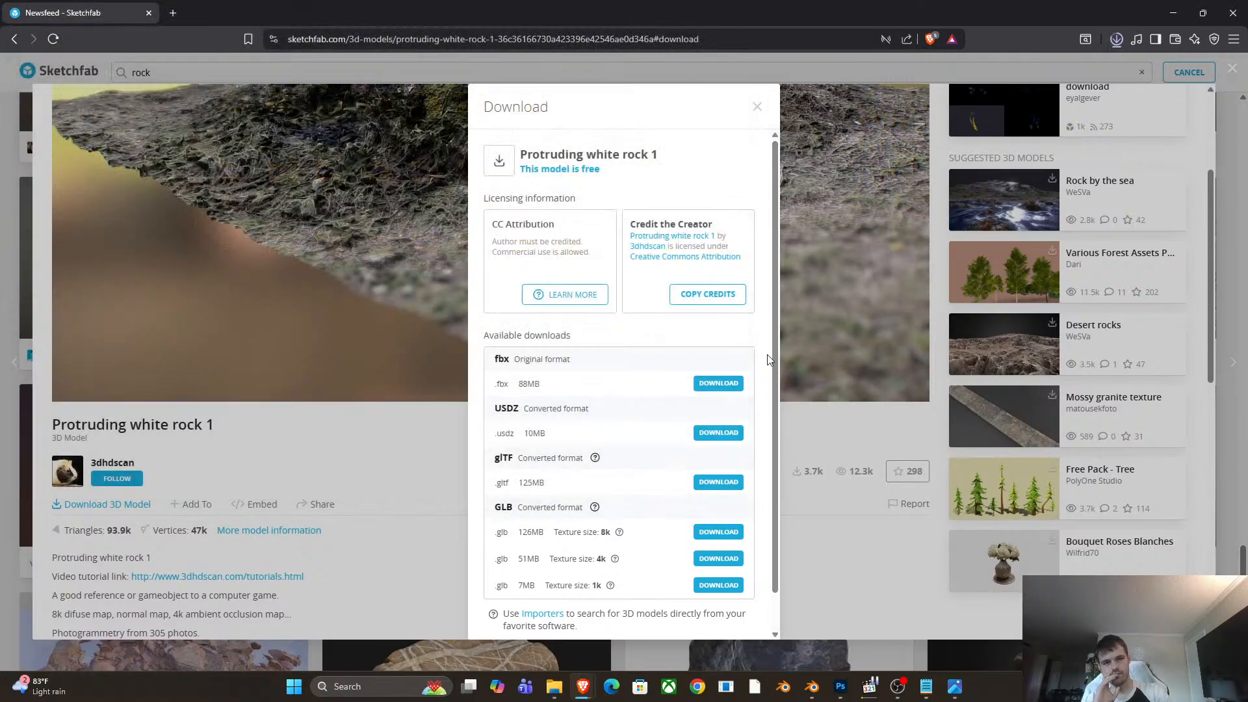
click(758, 107)
Extract the downloaded protruding-white-rock-1 archive to D:\Episode one\protruding-white-rock-1.
drag(498, 9, 1247, 108)
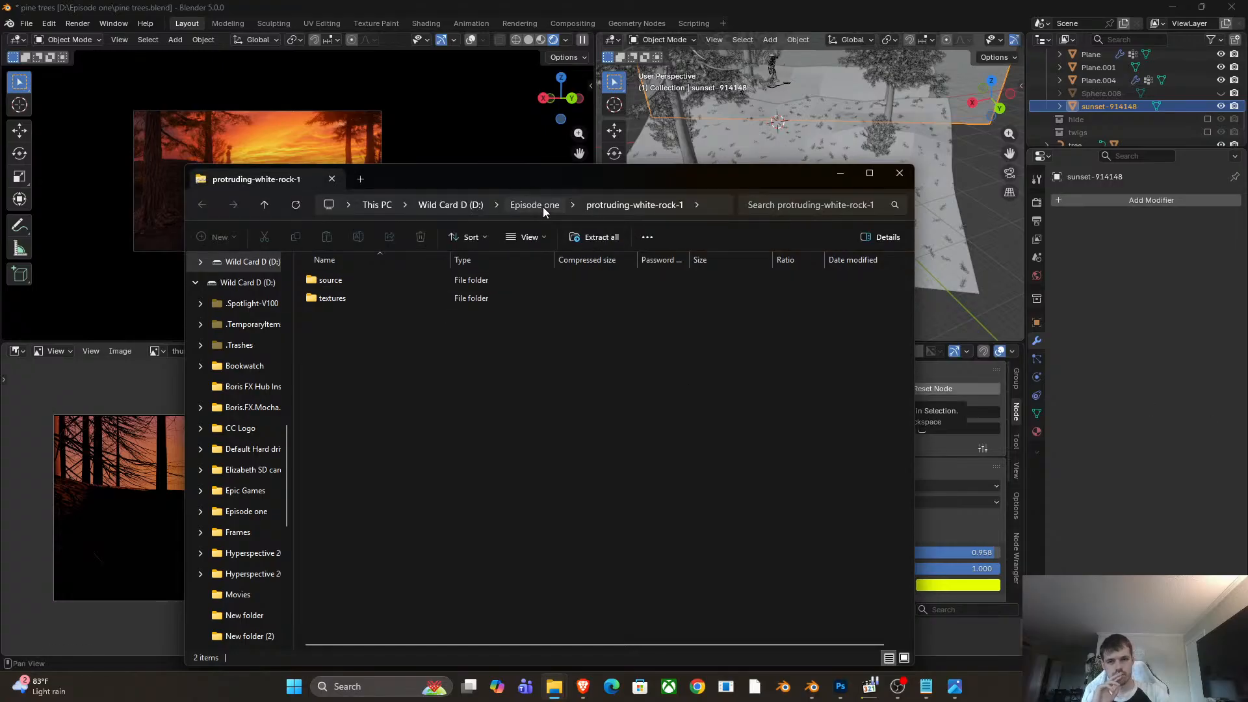
click(543, 207)
right_click(419, 584)
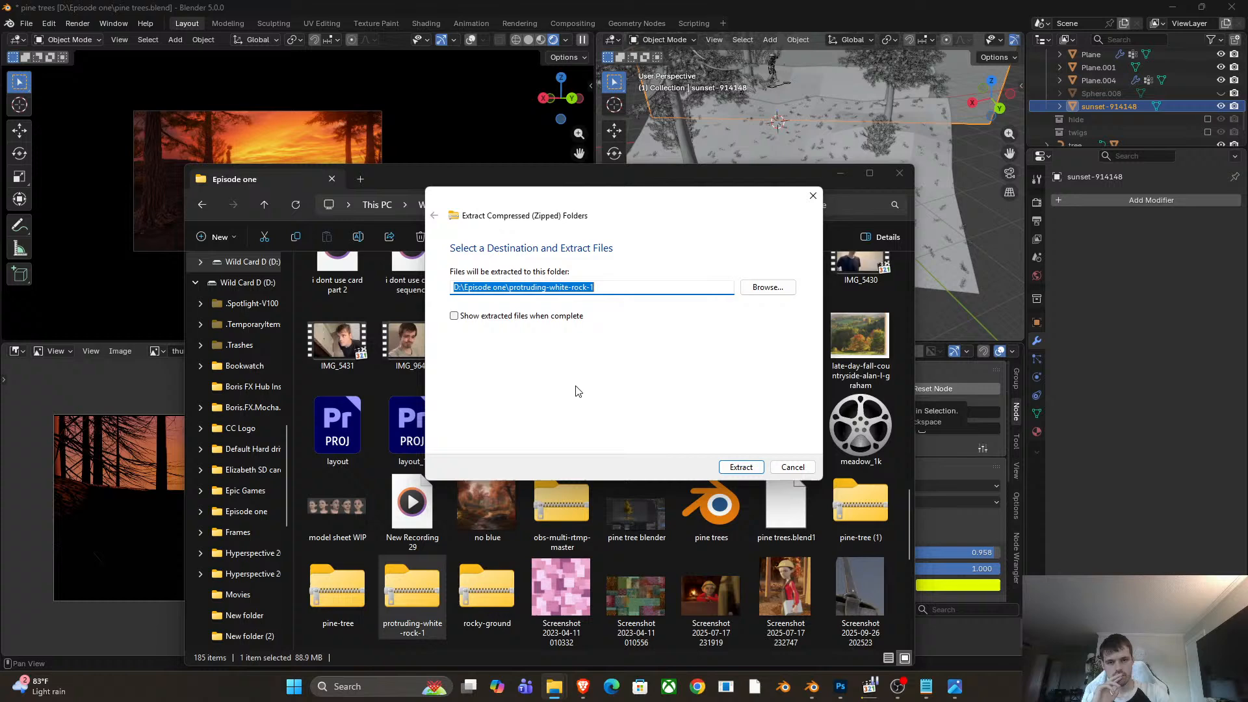
click(740, 466)
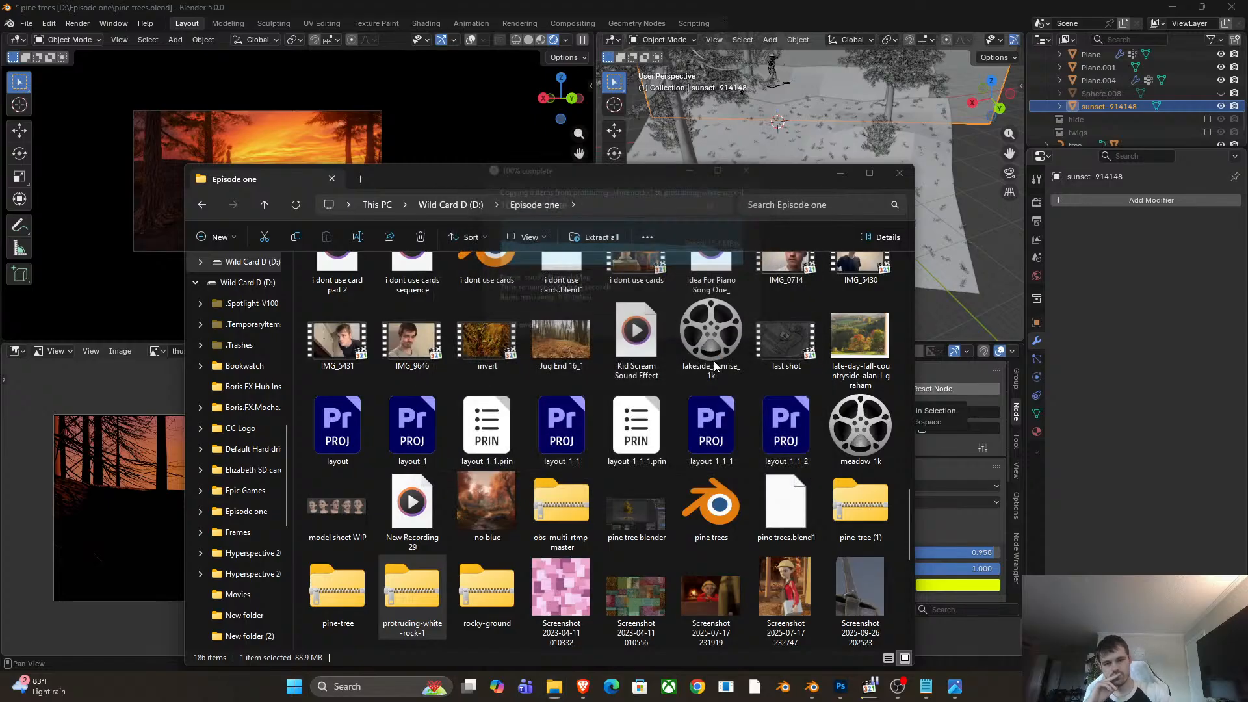
click(840, 174)
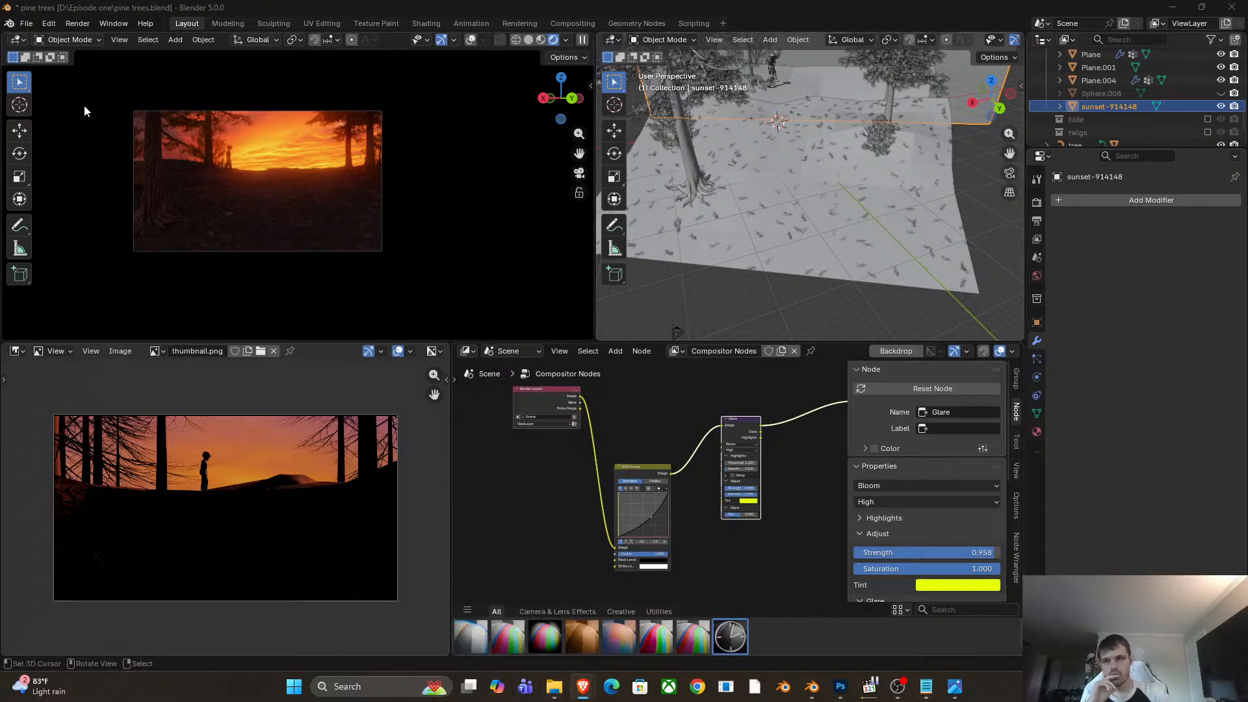
Extract the nested sutr31 archive to D:\Episode one\protruding-white-rock-1\source\sutr31.
click(27, 23)
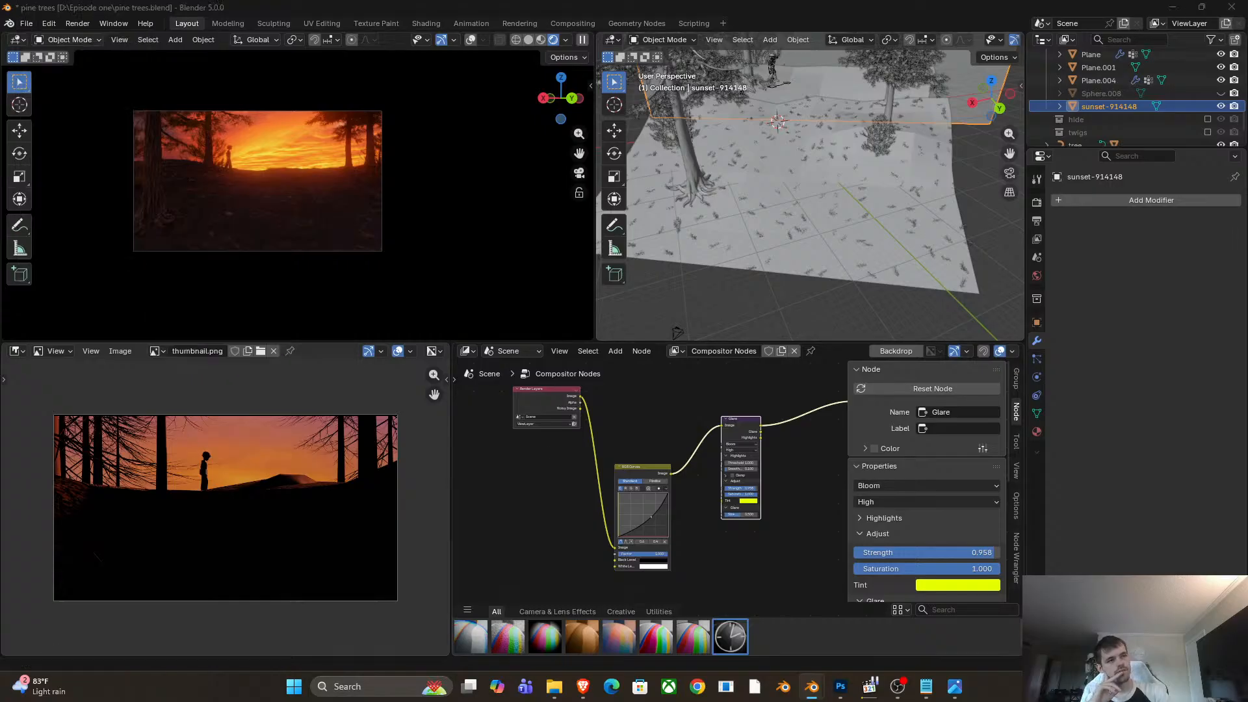
mouse_move(554, 686)
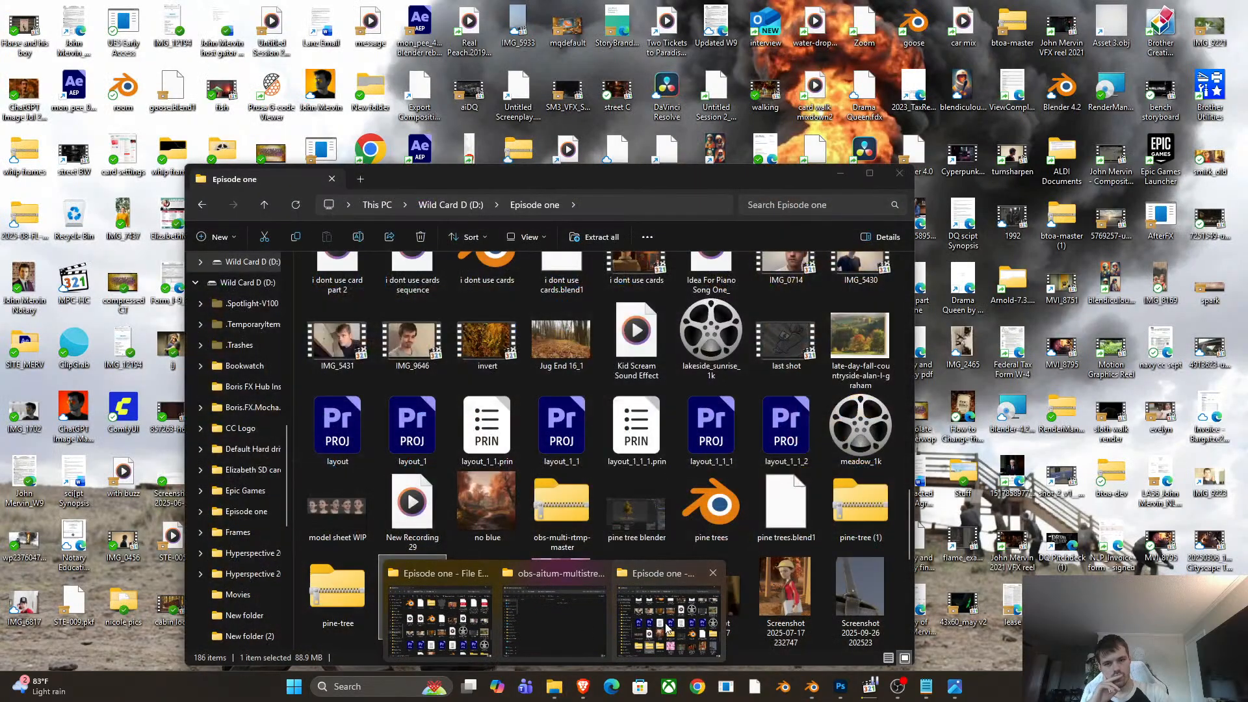
click(712, 626)
scroll(531, 475, up, 10)
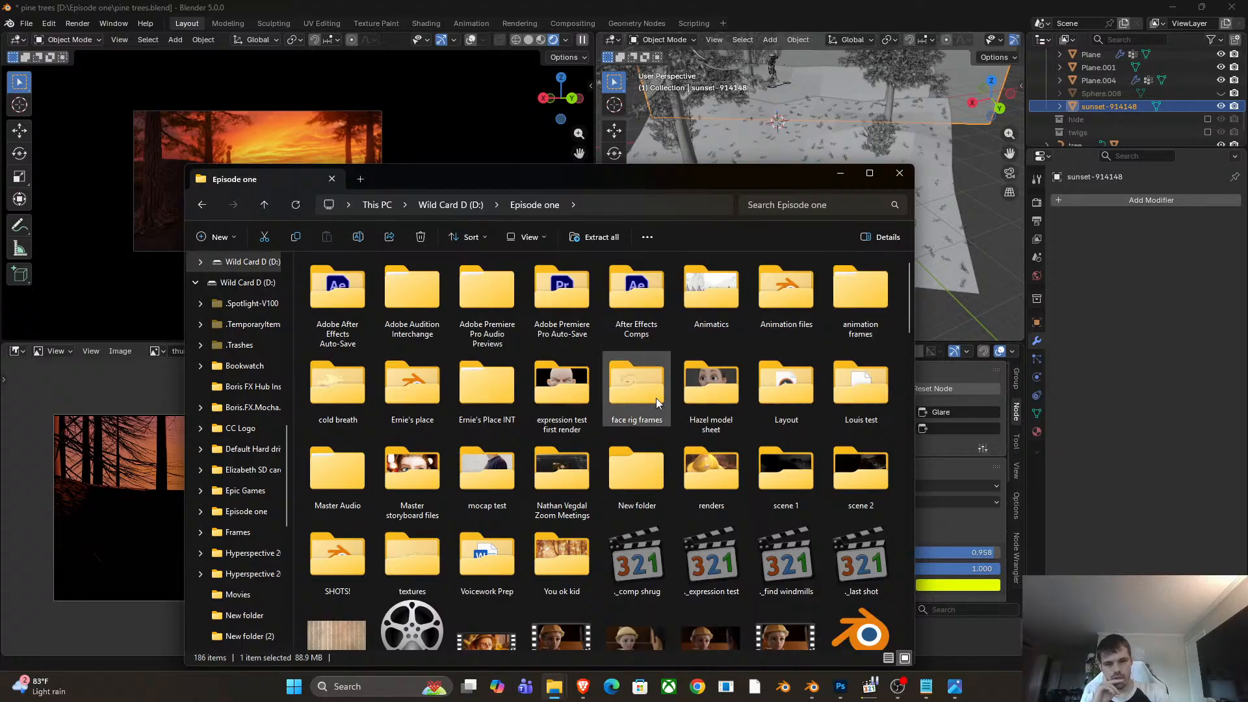
drag(592, 183, 1247, 230)
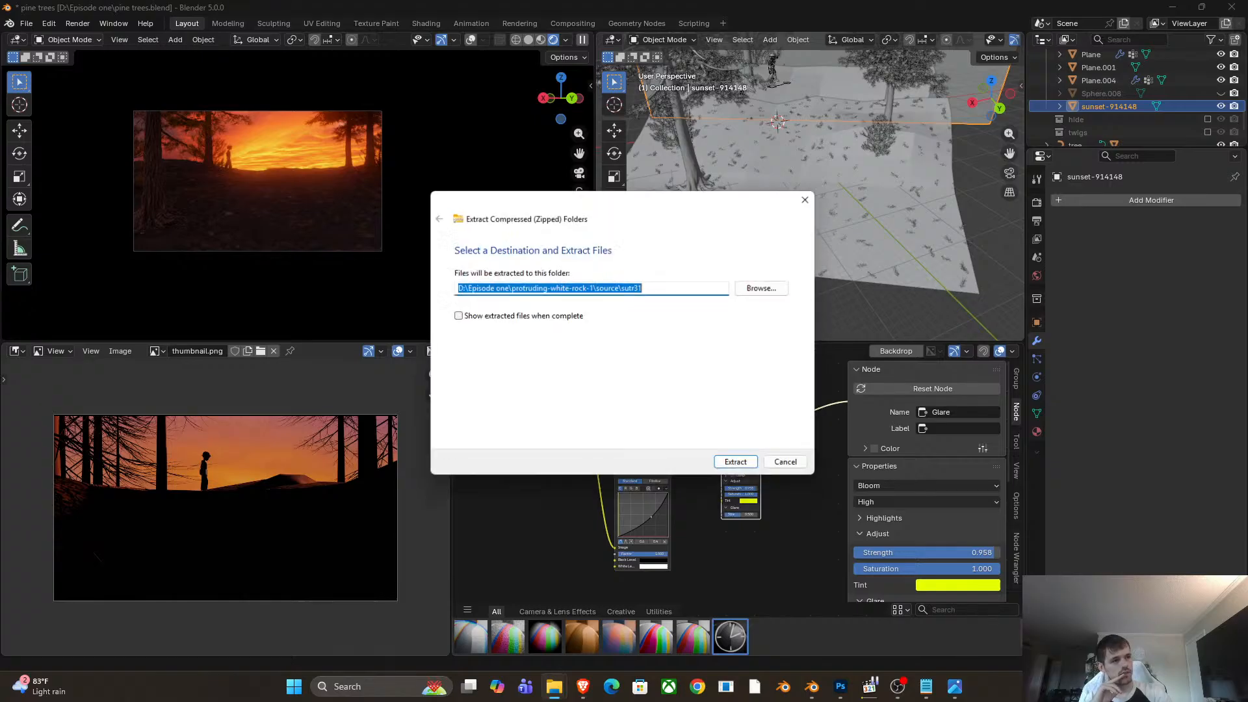
click(742, 466)
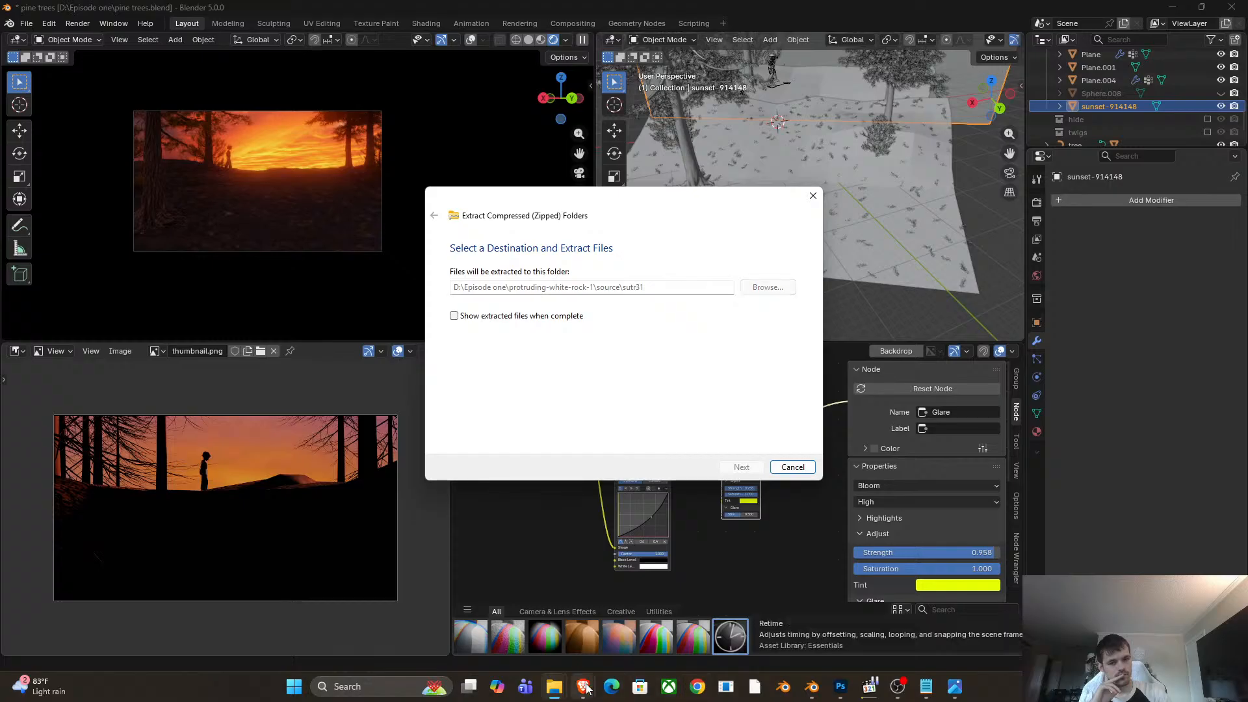
Import the extracted sutr31.FBX into the Blender scene with the default FBX options.
mouse_move(585, 683)
click(466, 633)
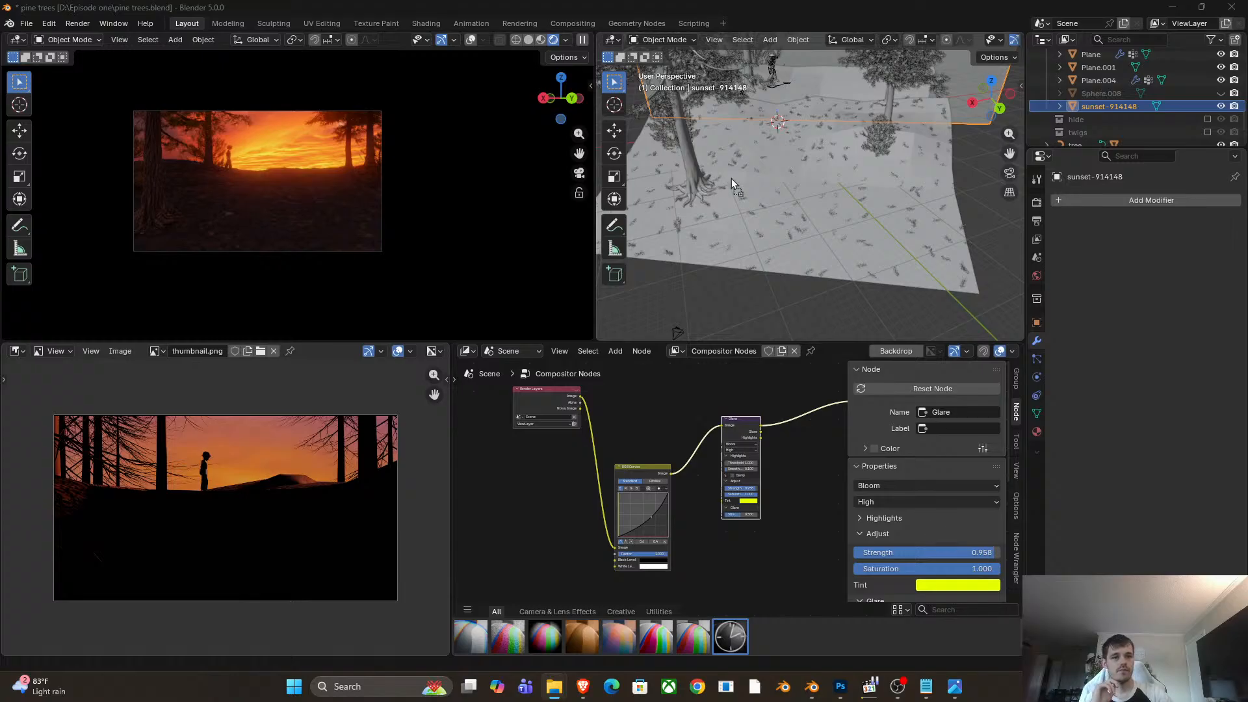
drag(731, 179, 759, 190)
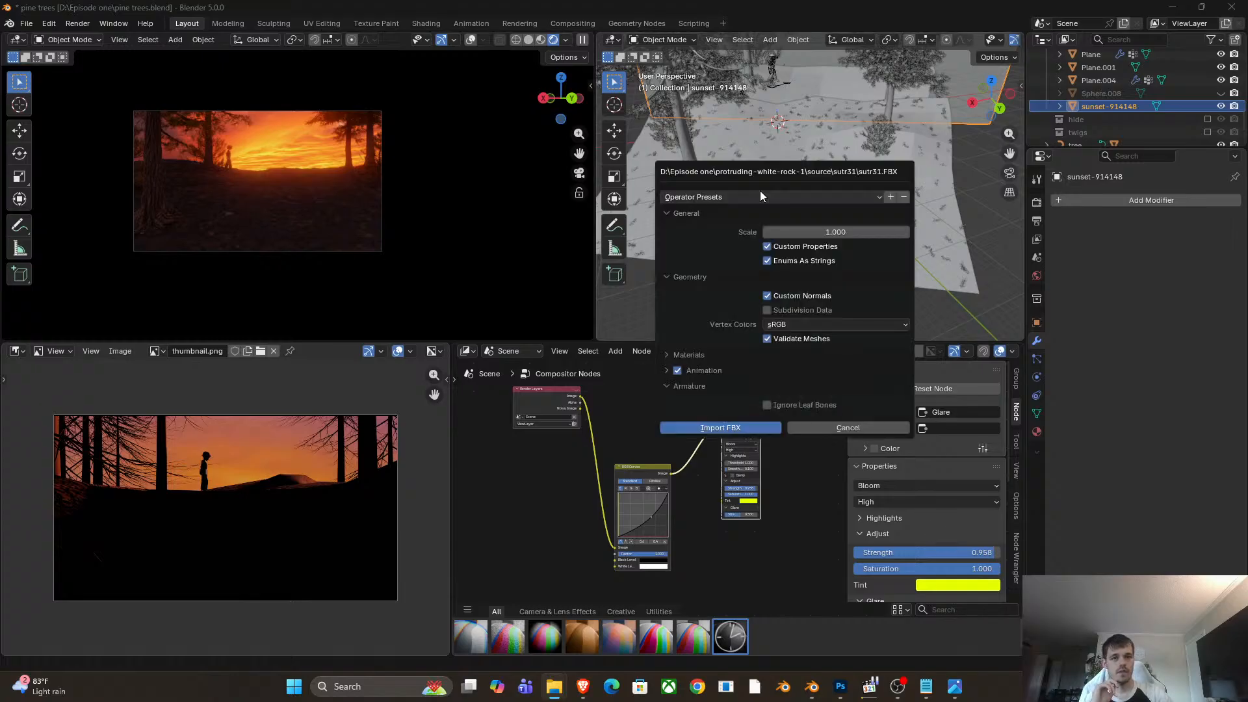
click(735, 427)
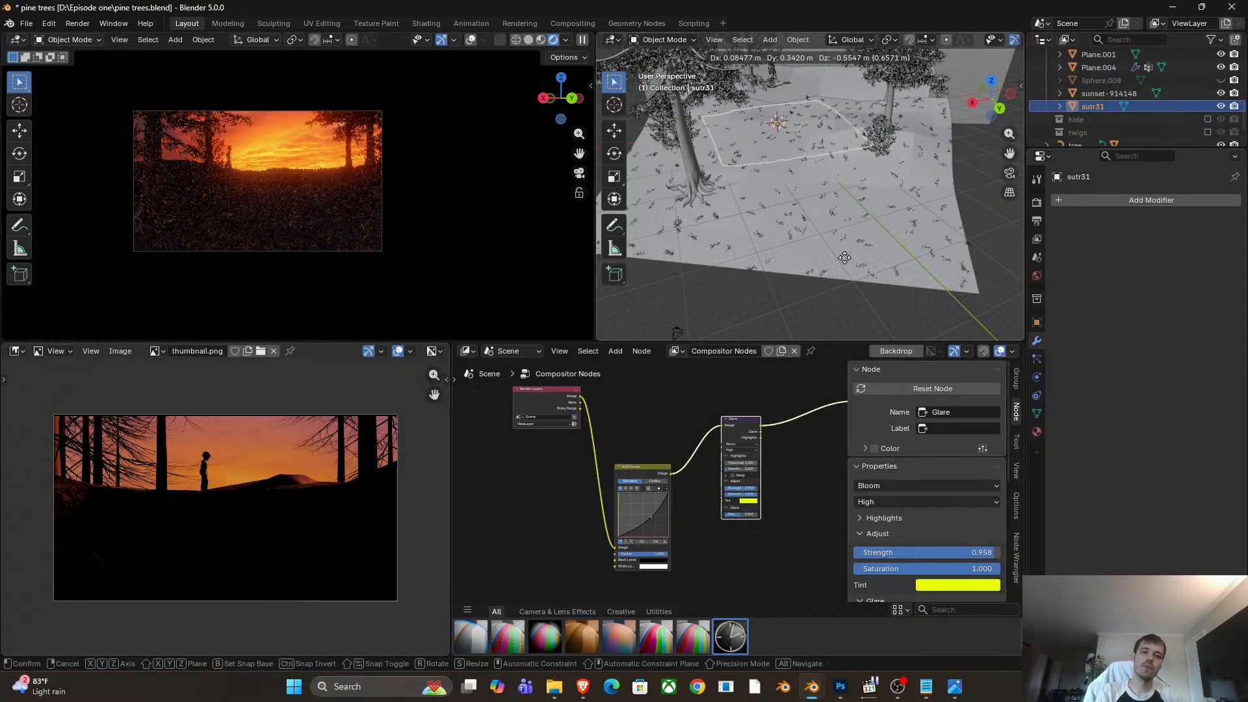
Move the imported rock terrain about 16.5 m in X and 44.8 m in Y into the camera's foreground.
key(g)
click(840, 224)
middle_drag(839, 224, 845, 189)
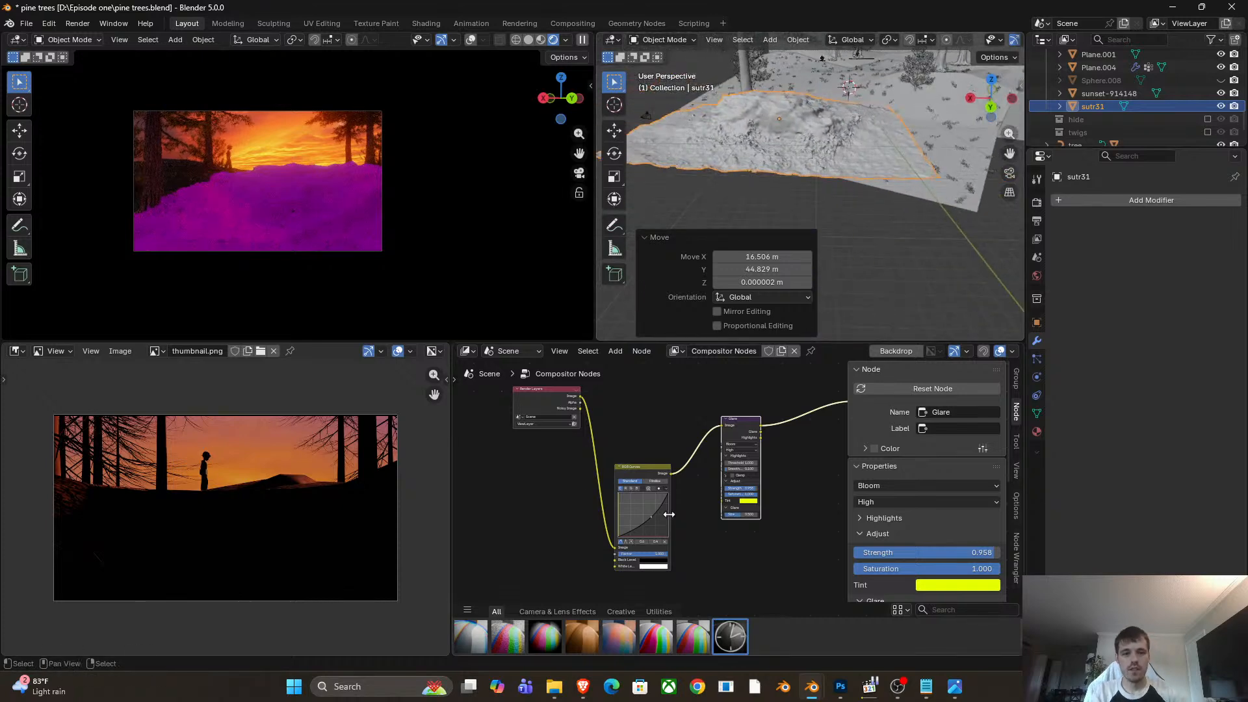
Change the compositor area to the Shader Editor to show the nodes of the rock's sutr31 material.
click(467, 352)
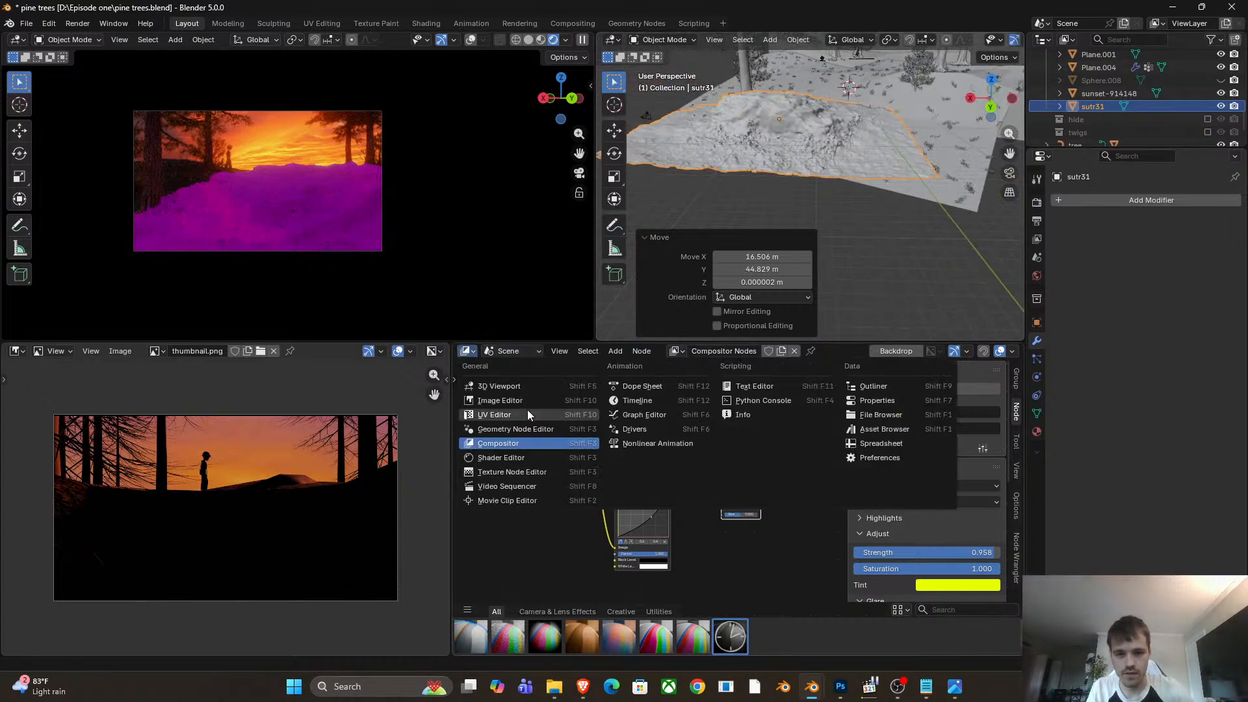
click(515, 400)
click(472, 352)
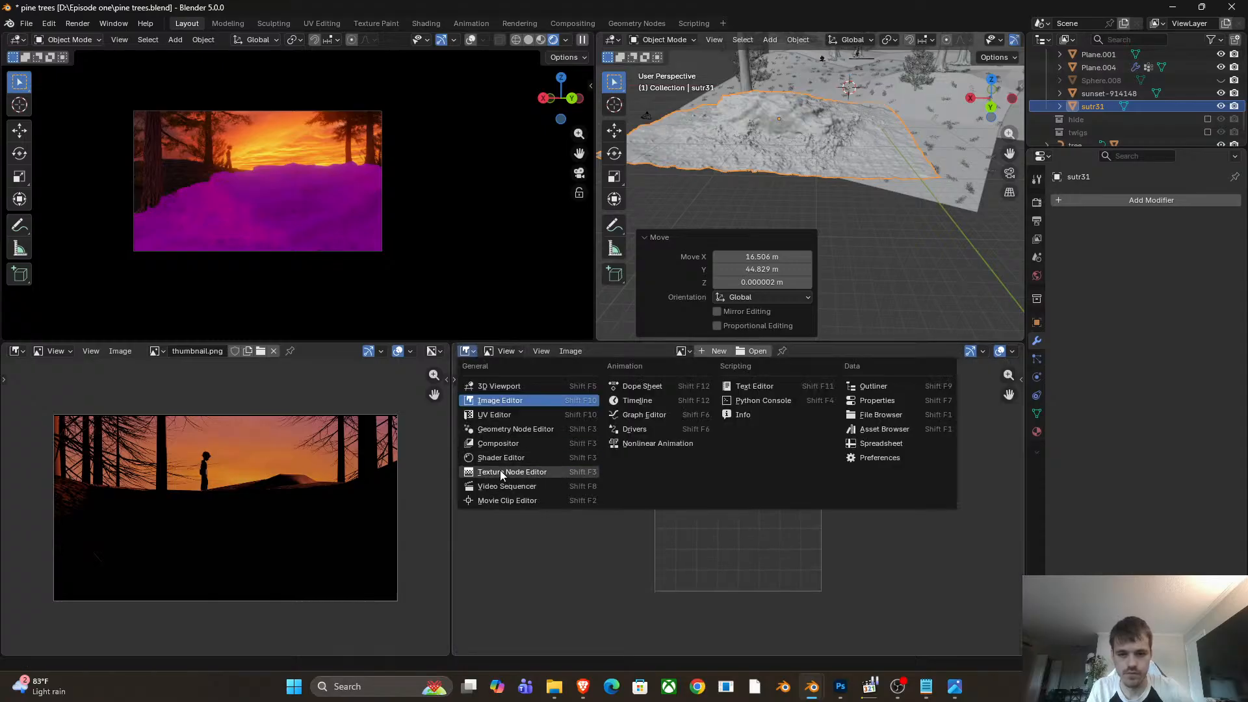
click(502, 457)
middle_drag(730, 558, 685, 563)
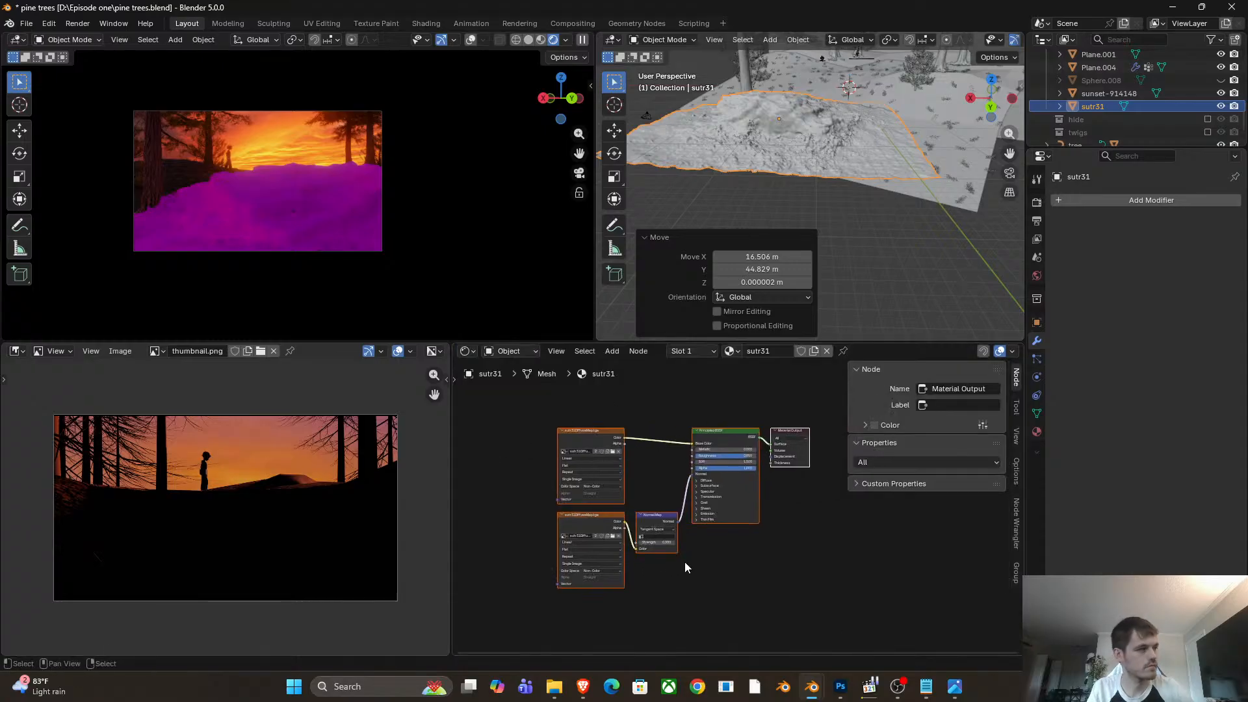
Open the image file selection for the sutr31DiffuseMap.tga texture node that feeds the Base Color.
scroll(655, 500, up, 4)
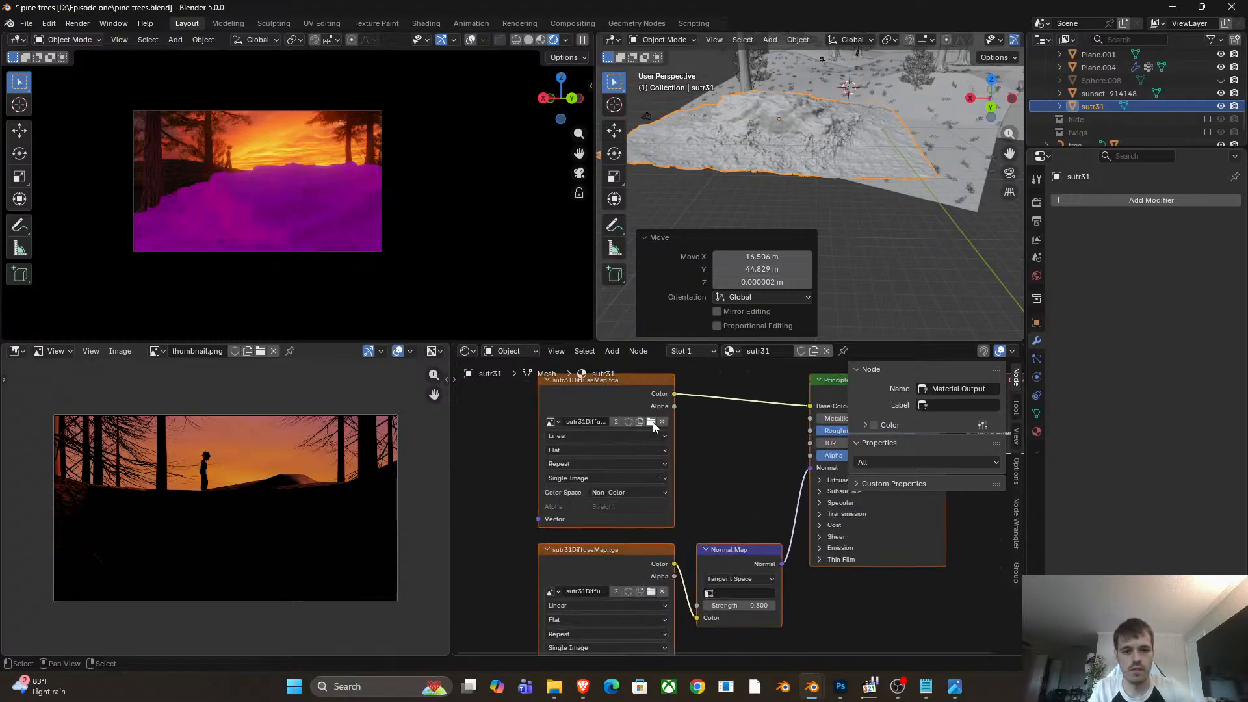
scroll(723, 481, up, 1)
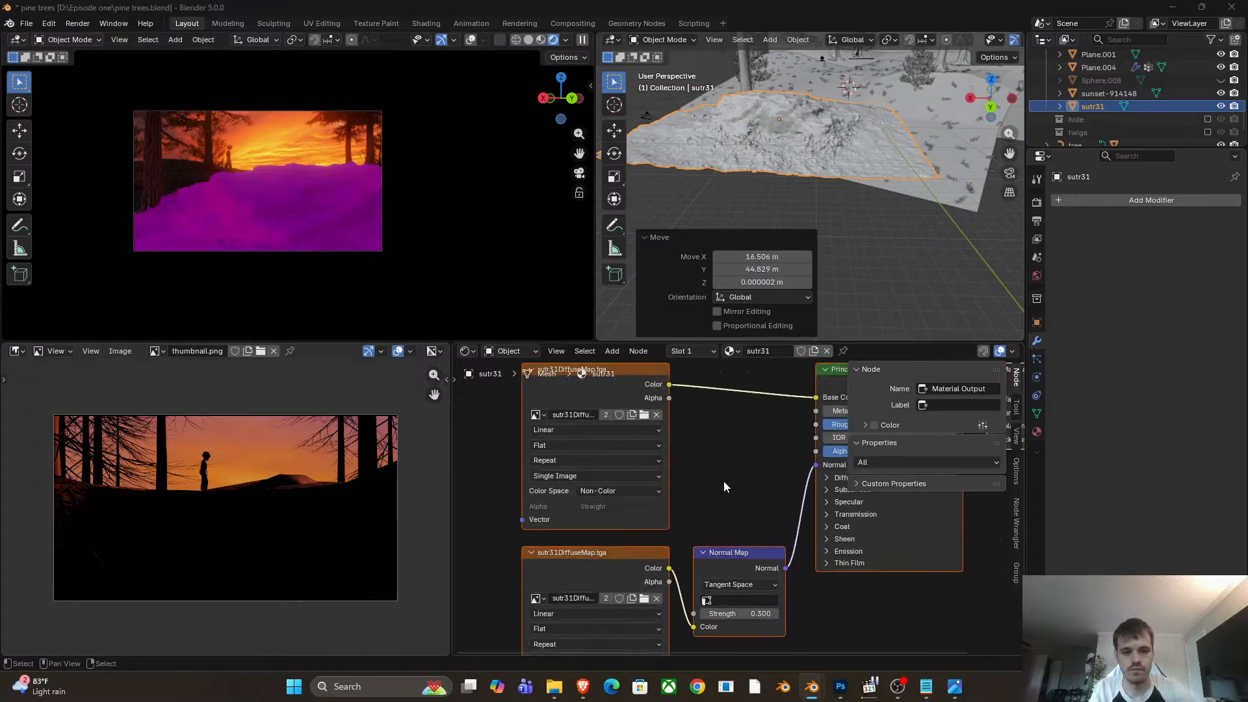
scroll(724, 481, down, 1)
middle_drag(725, 471, 786, 492)
scroll(762, 467, up, 1)
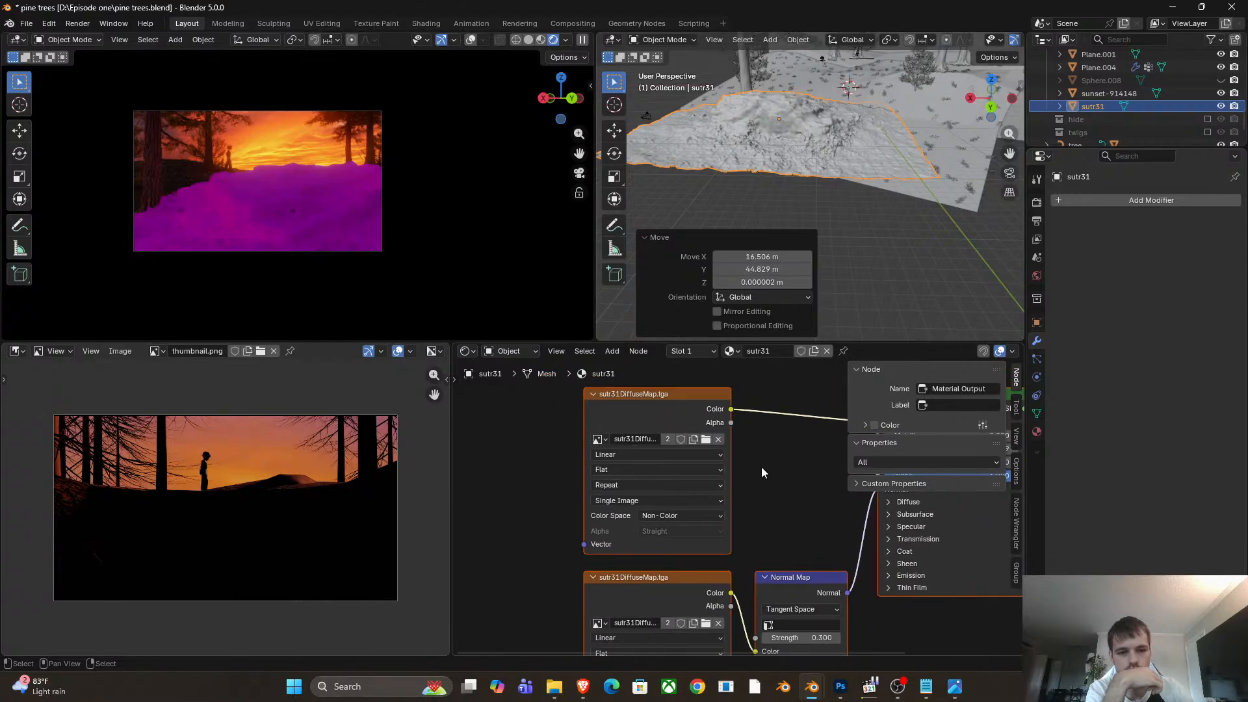
scroll(762, 467, down, 1)
click(797, 463)
click(710, 444)
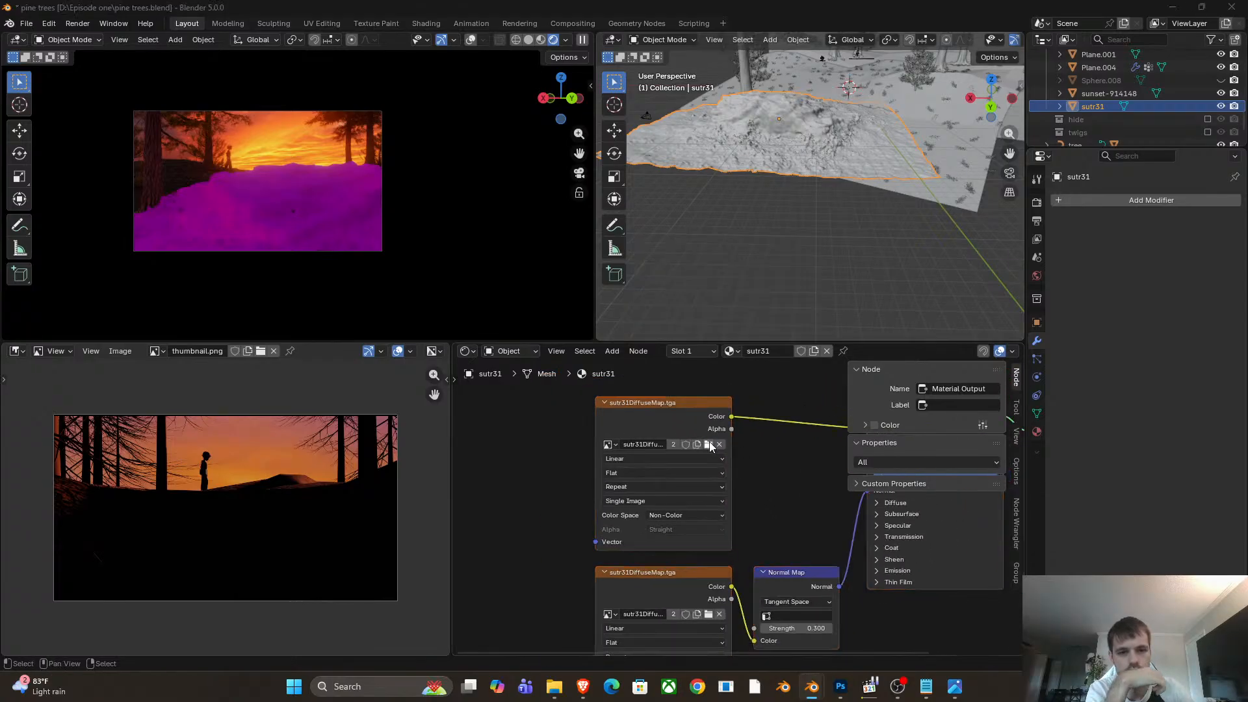
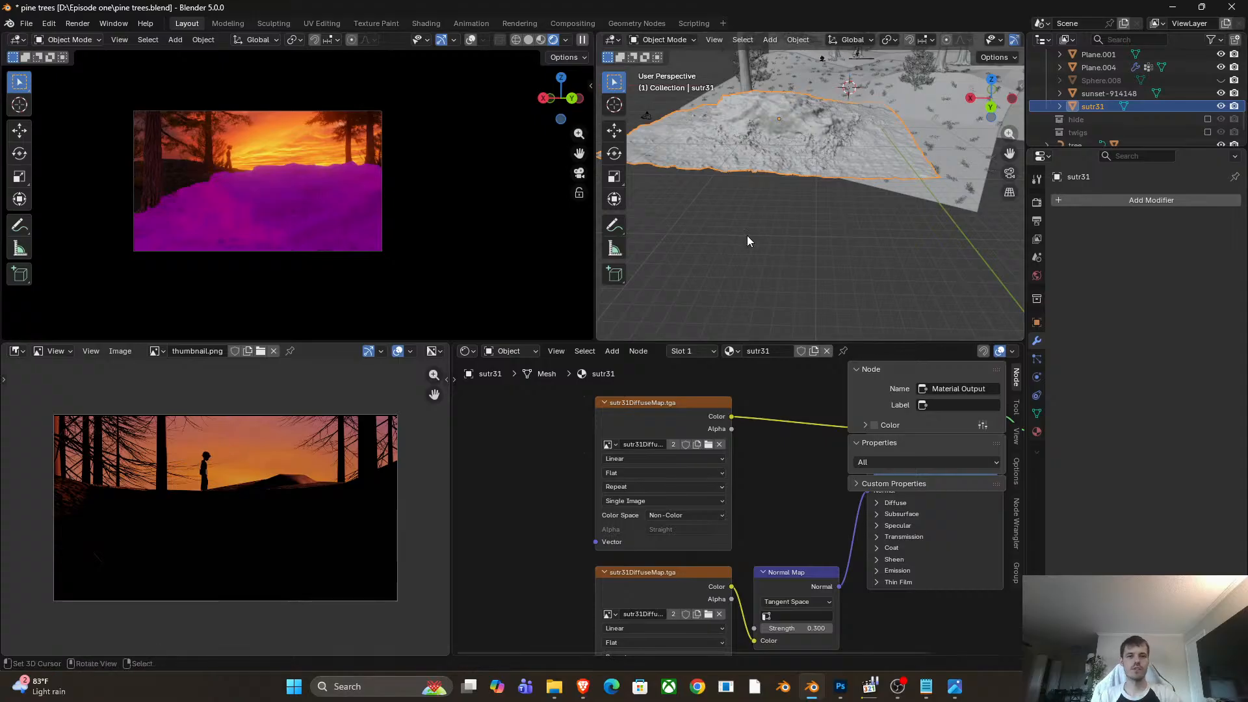
Save the pine trees.blend file and switch the camera viewport to solid shading.
middle_drag(747, 242, 777, 240)
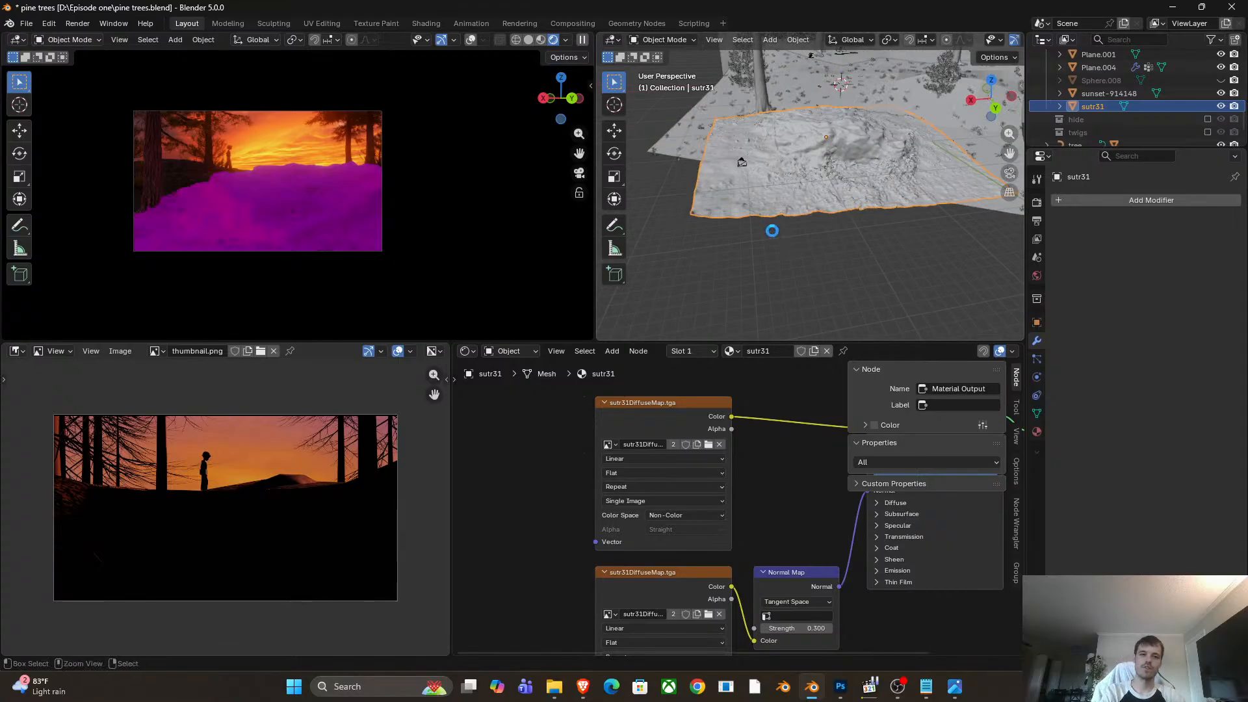
key(ctrl+s)
click(327, 186)
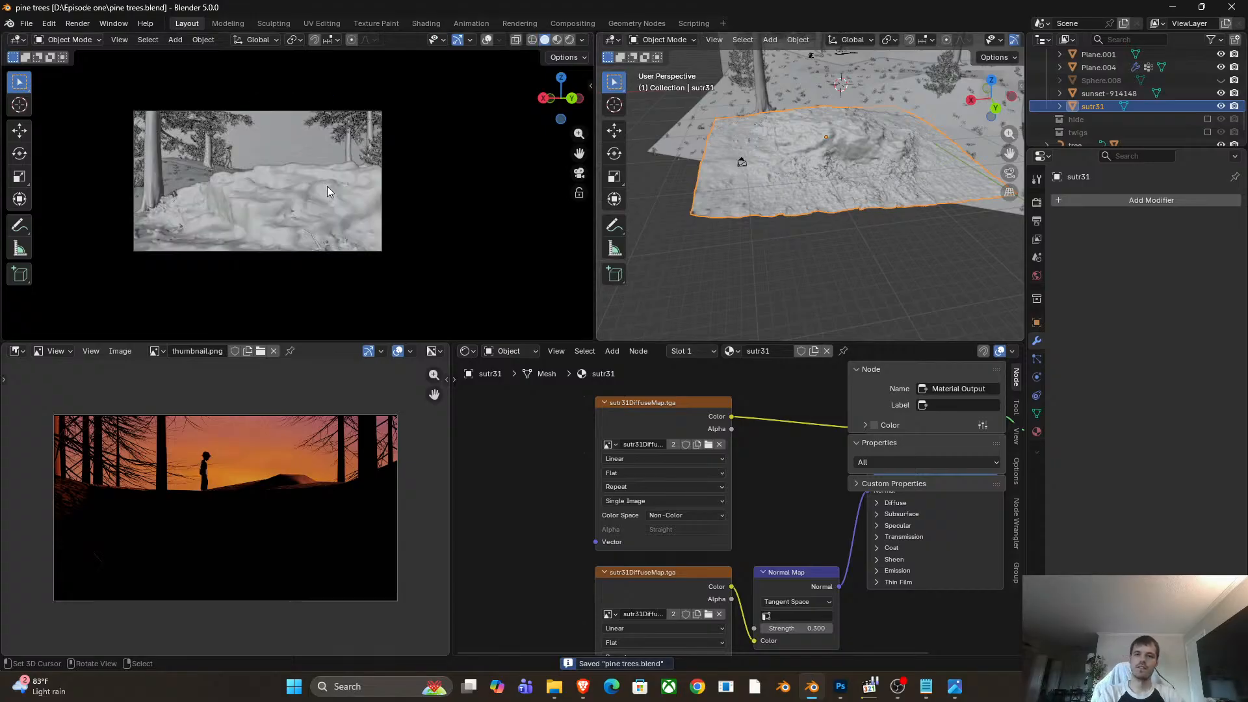
Switch the camera viewport to material preview shading and frame the rock terrain closely.
scroll(303, 177, up, 2)
key(z)
click(295, 271)
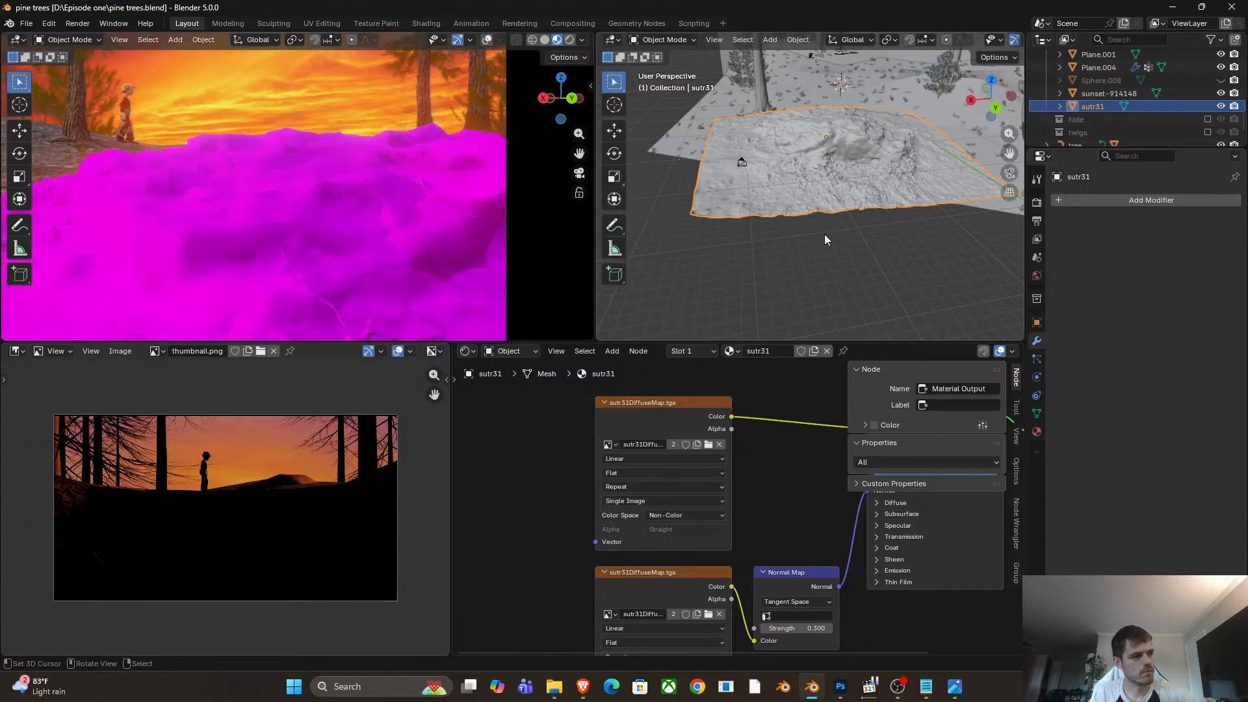
Load sutr31_DiffuseMap.jpg into the image texture node that feeds the rock material's Base Color.
click(708, 444)
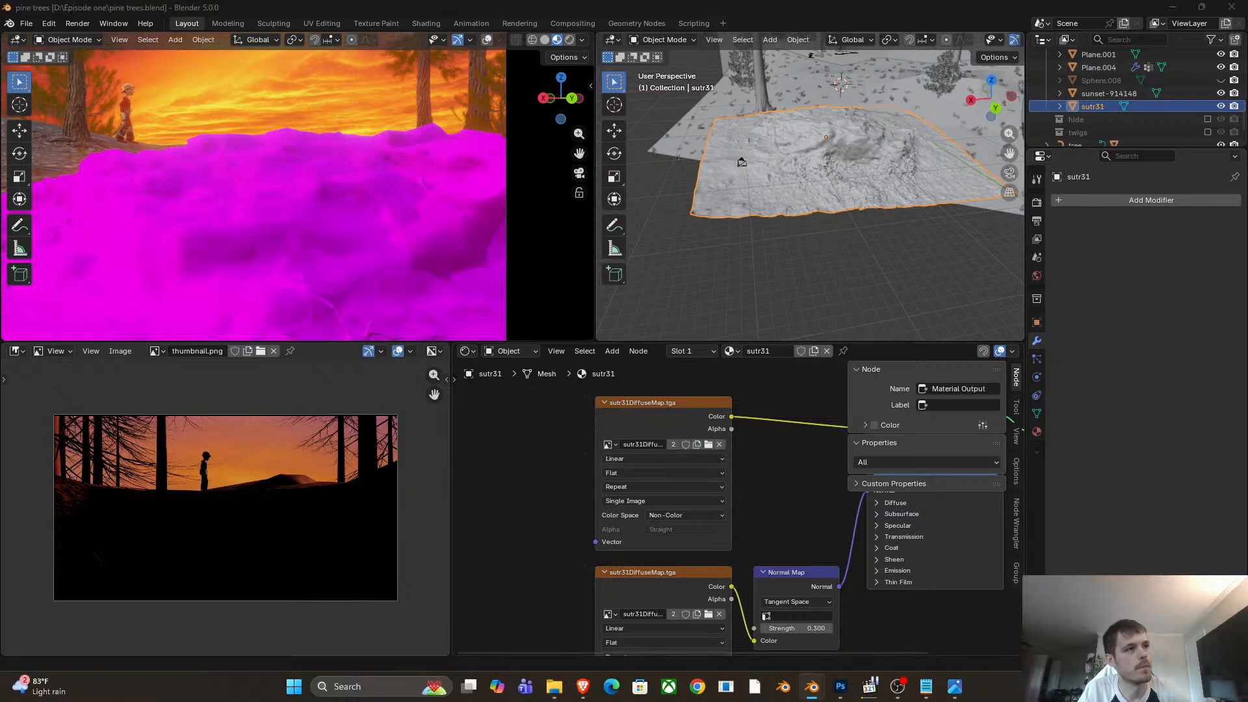
scroll(736, 506, down, 4)
middle_drag(736, 506, 624, 505)
scroll(368, 193, down, 1)
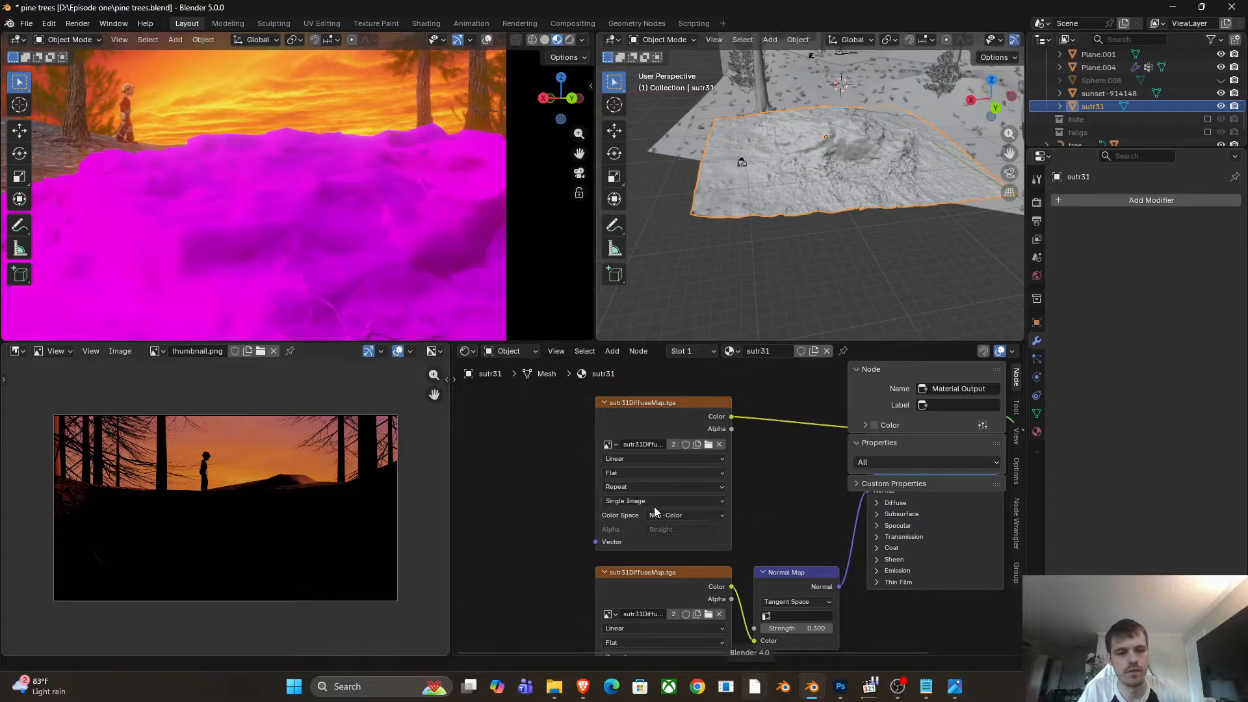
scroll(368, 193, down, 1)
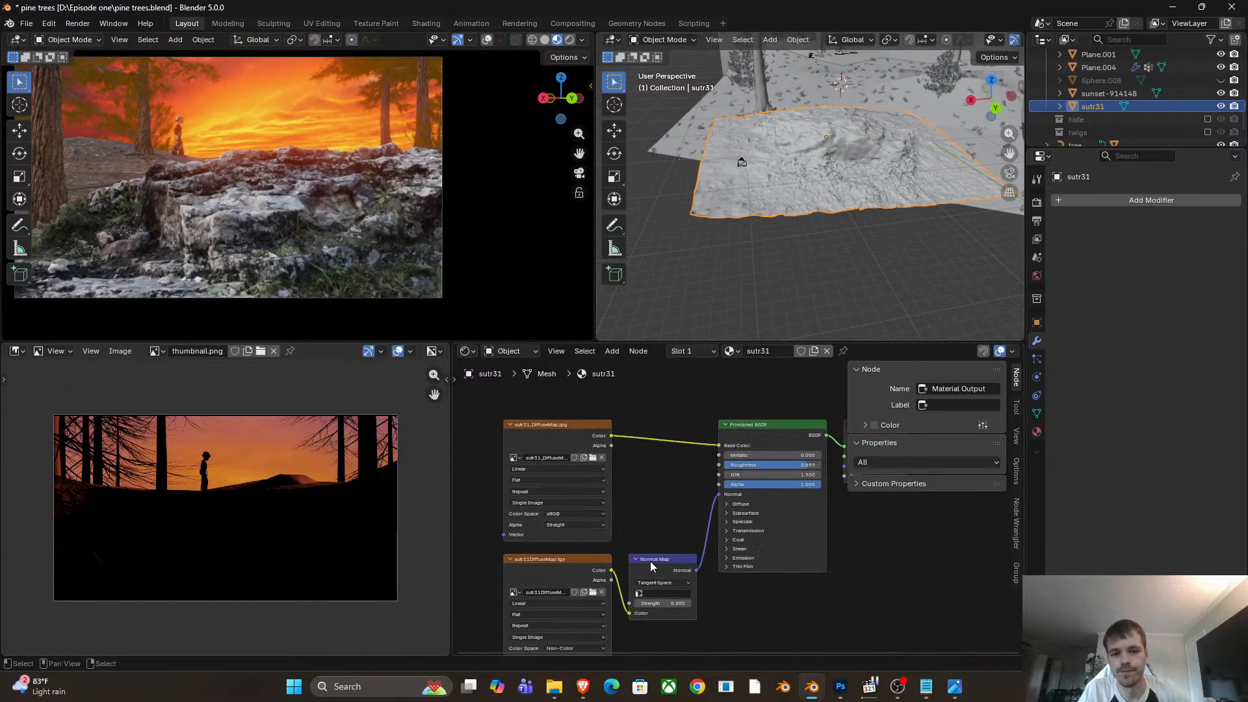
Load sutr31_NormalsMap.jpg into the image texture node that feeds the Normal Map node.
scroll(650, 560, up, 3)
click(626, 557)
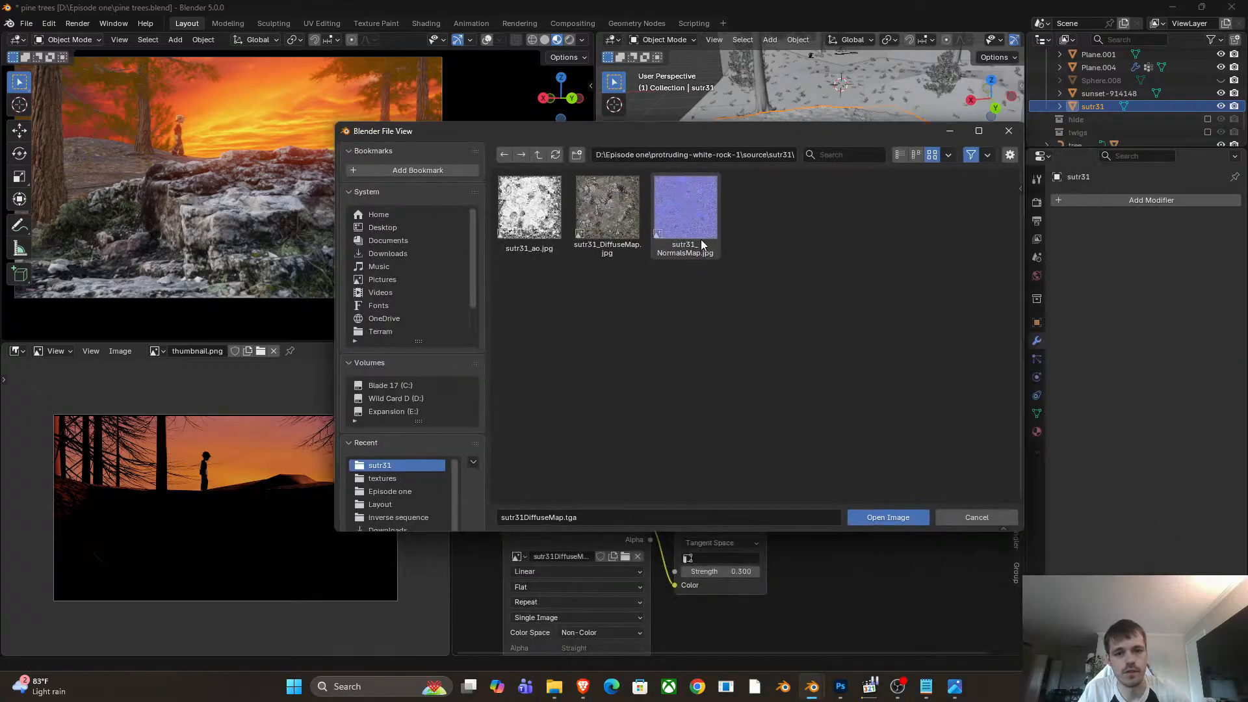
click(701, 239)
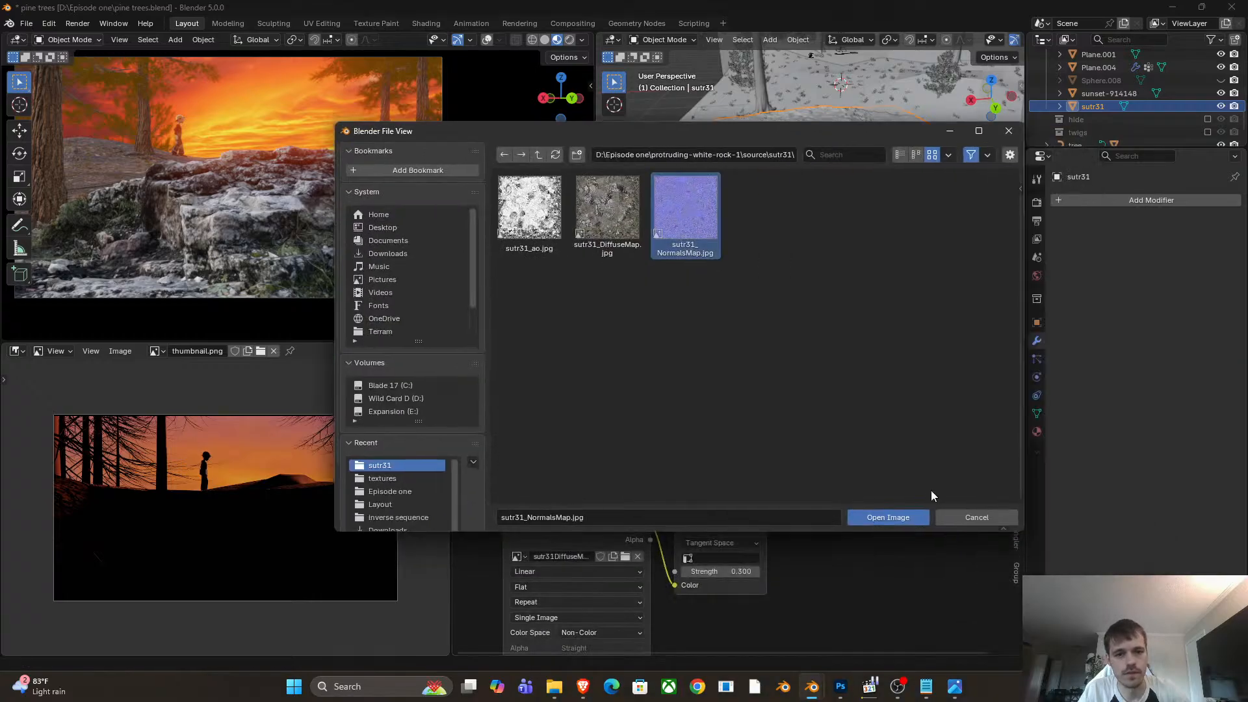
click(897, 520)
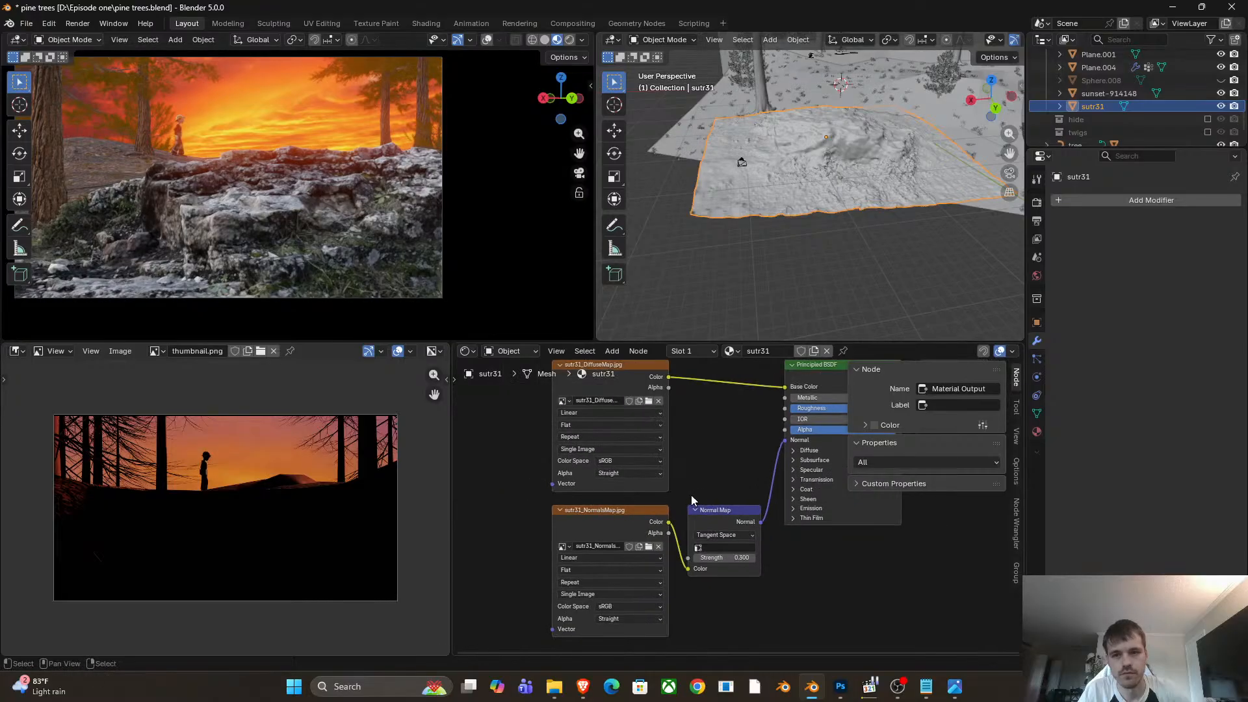
Scale the rock terrain down uniformly to about 0.6 of its size.
scroll(318, 241, down, 1)
key(s)
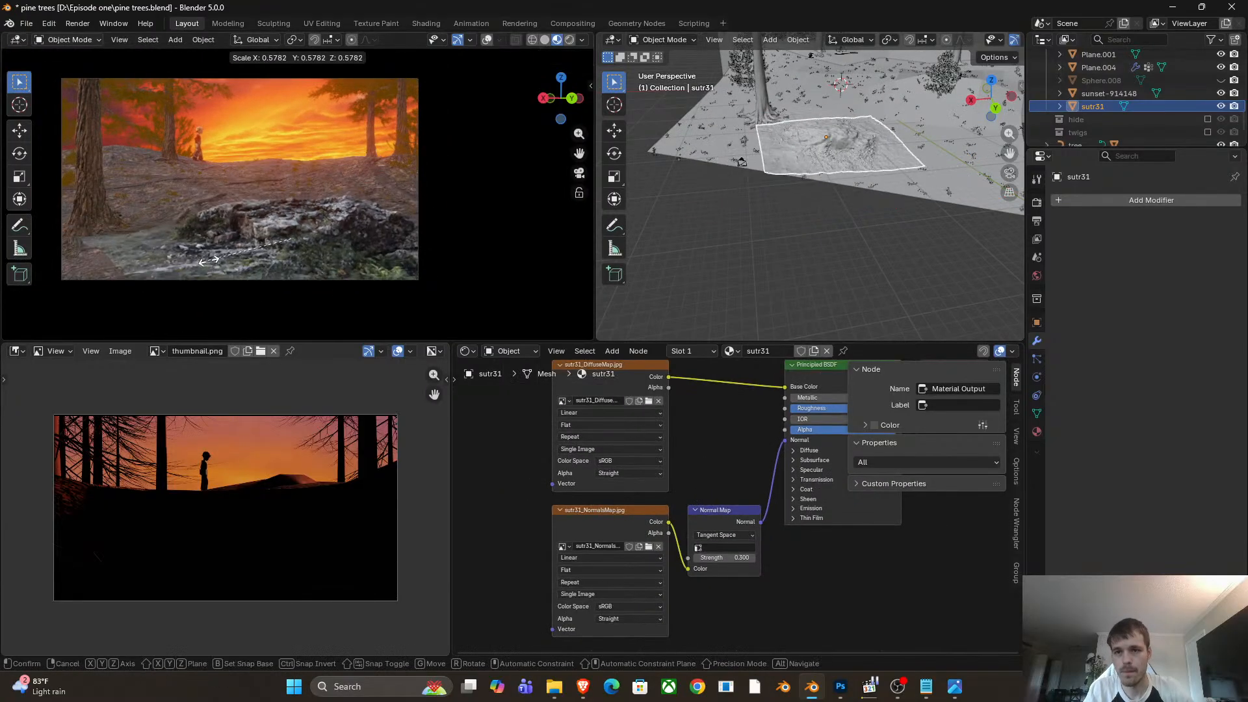
click(695, 290)
Move the rock about -26.4 m in X and -26.1 m in Y, and raise it about 5.9 m.
middle_drag(794, 203, 758, 241)
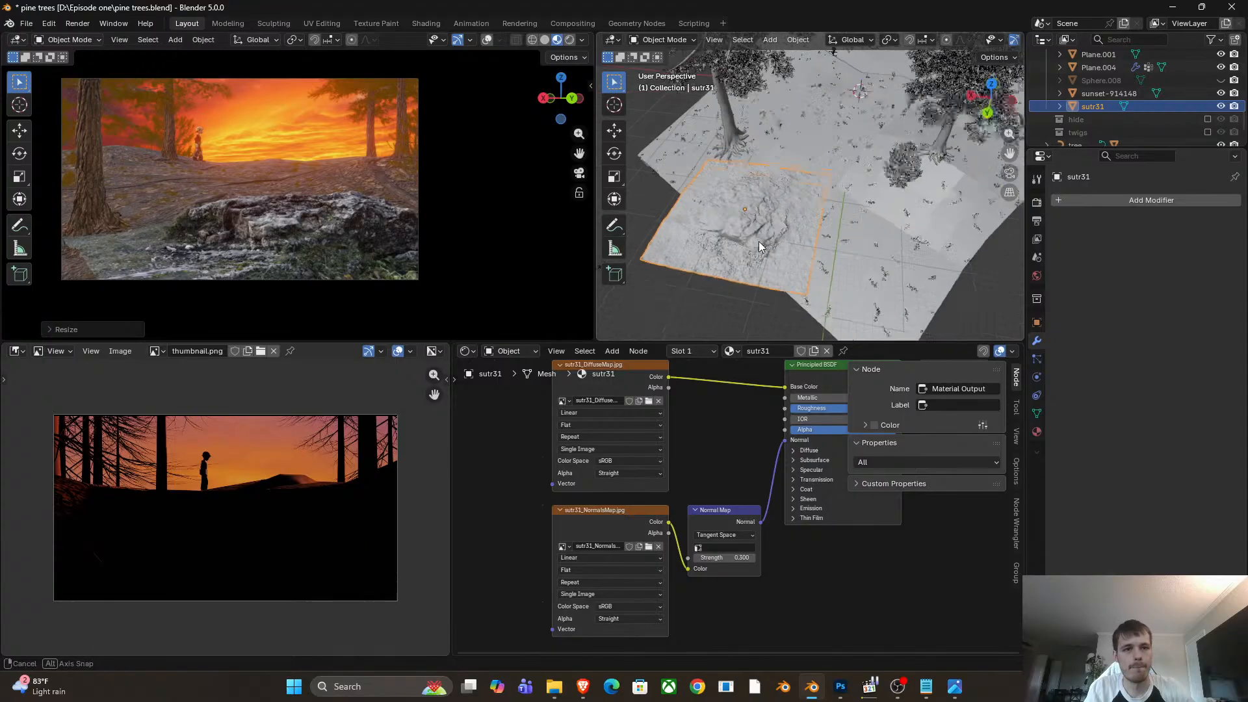
scroll(758, 242, down, 5)
key(g)
key(shift+z)
click(845, 170)
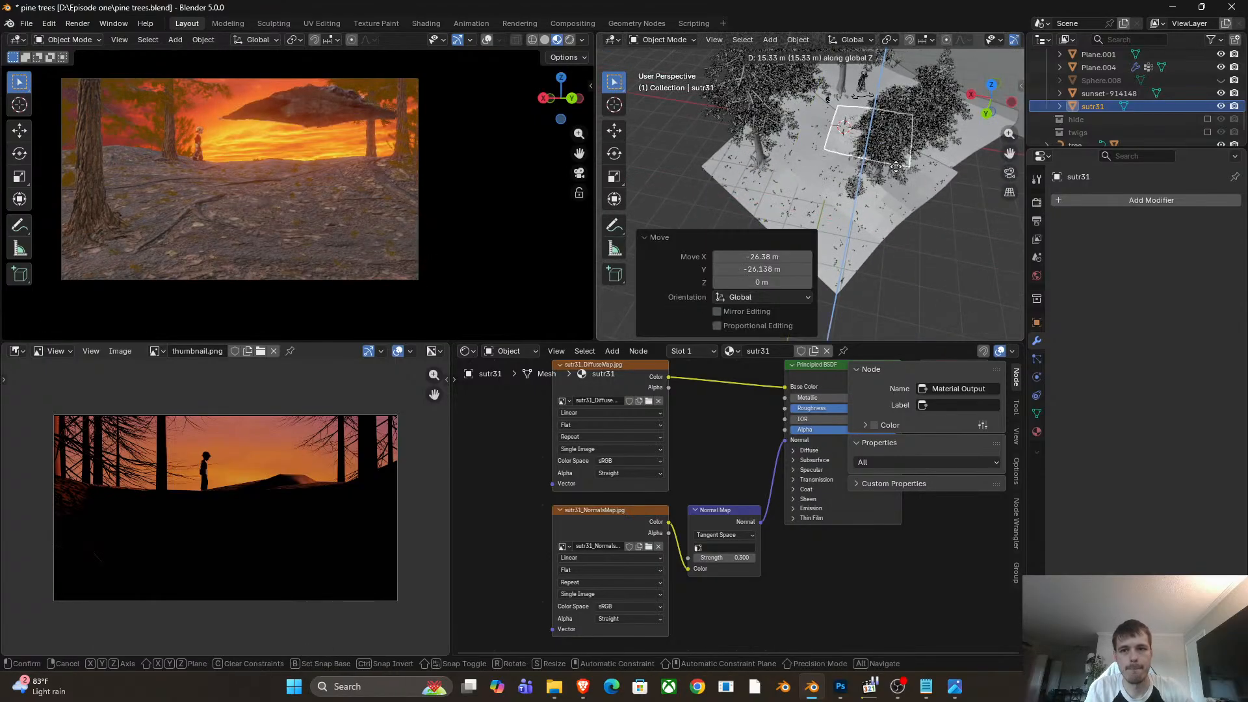
Tilt the rock with a trackball rotation of about 1.8° and -4.9°, plus a further rotation in the view plane.
key(r)
key(r)
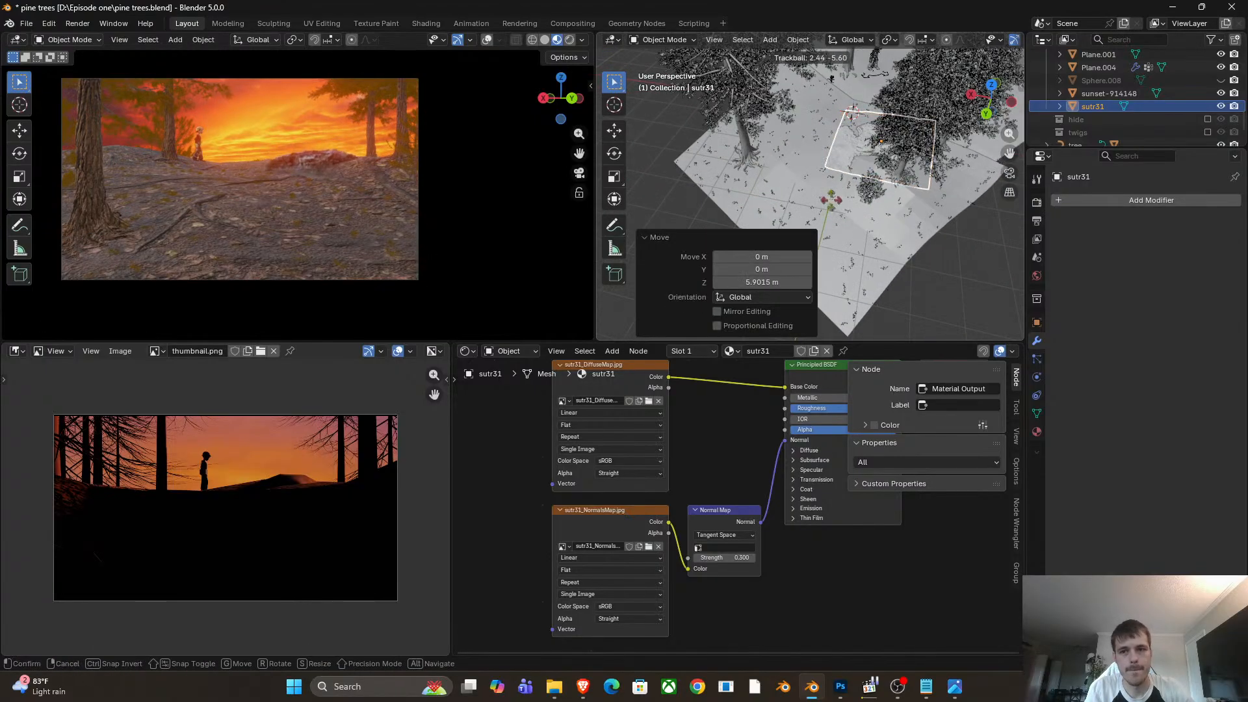
click(854, 173)
shift+middle_drag(854, 195, 742, 162)
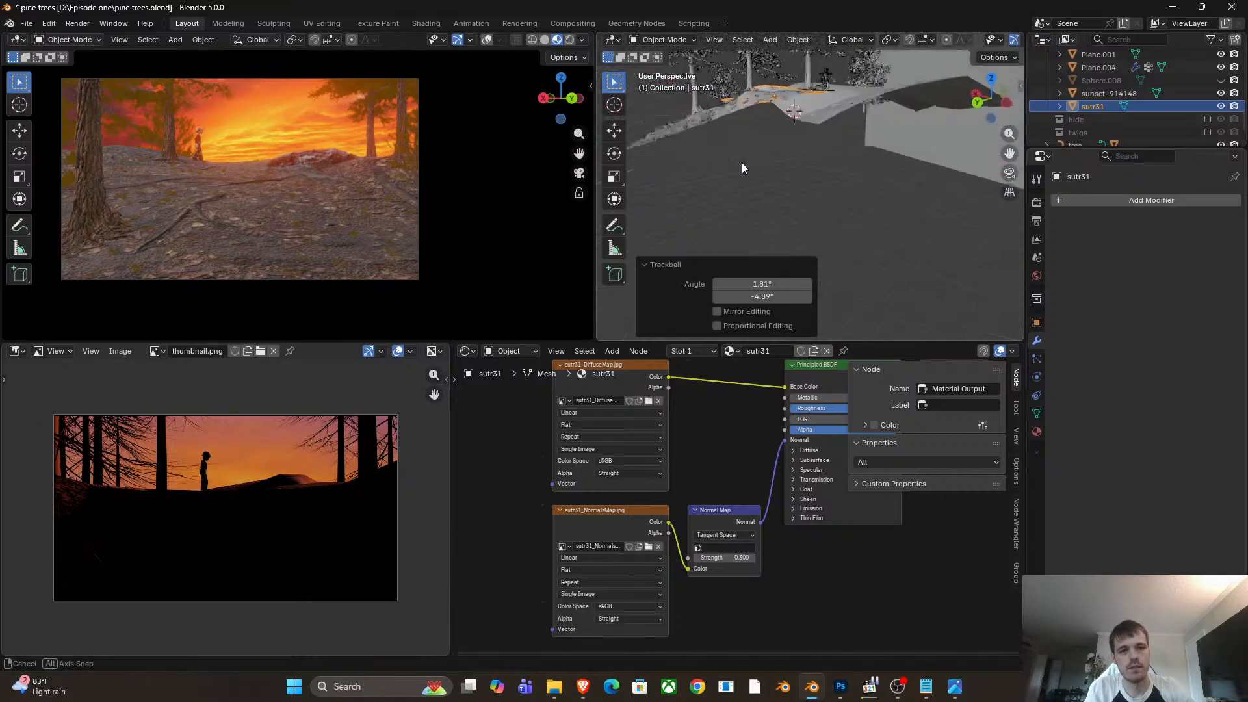
key(r)
click(897, 182)
middle_drag(898, 183, 859, 173)
Rotate the rock around its local Z axis and move it about 2.5 m in X and -3.9 m in Y.
key(r)
key(z)
key(z)
click(837, 233)
key(g)
key(shift+z)
click(858, 206)
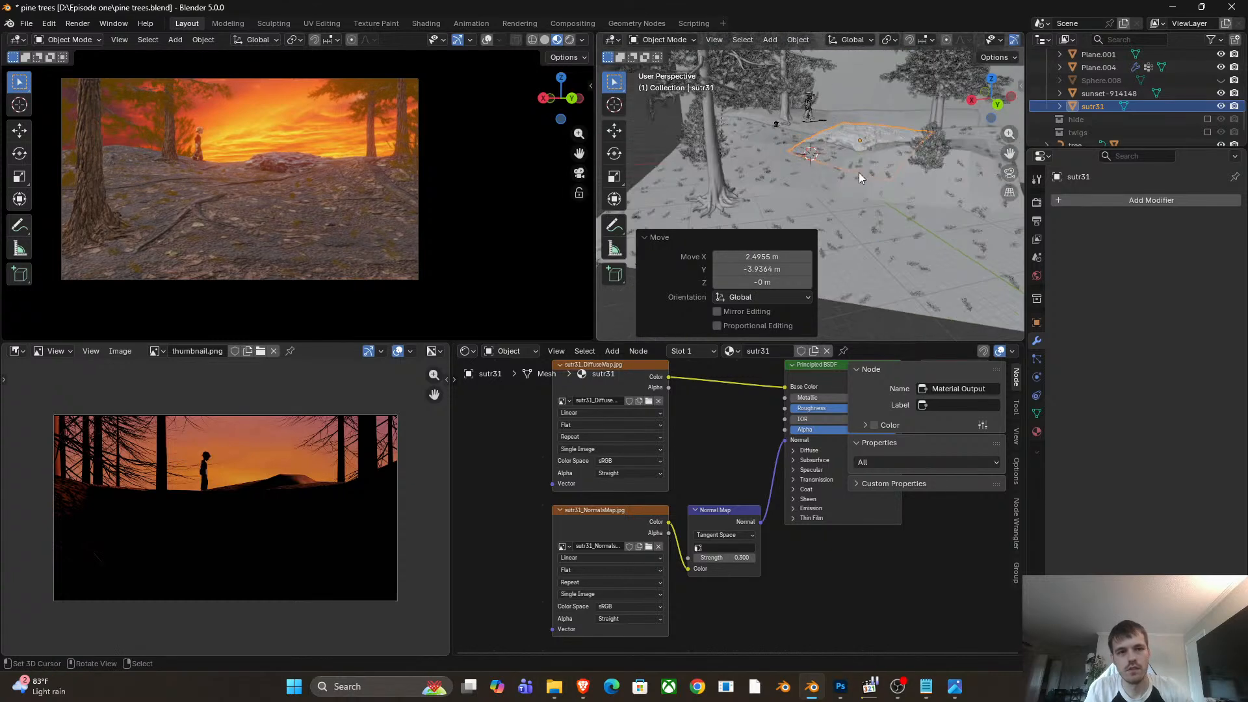
Scale the rock to about 1.1 along Z and rotate it about -60.3° around the global Z axis.
key(s)
key(z)
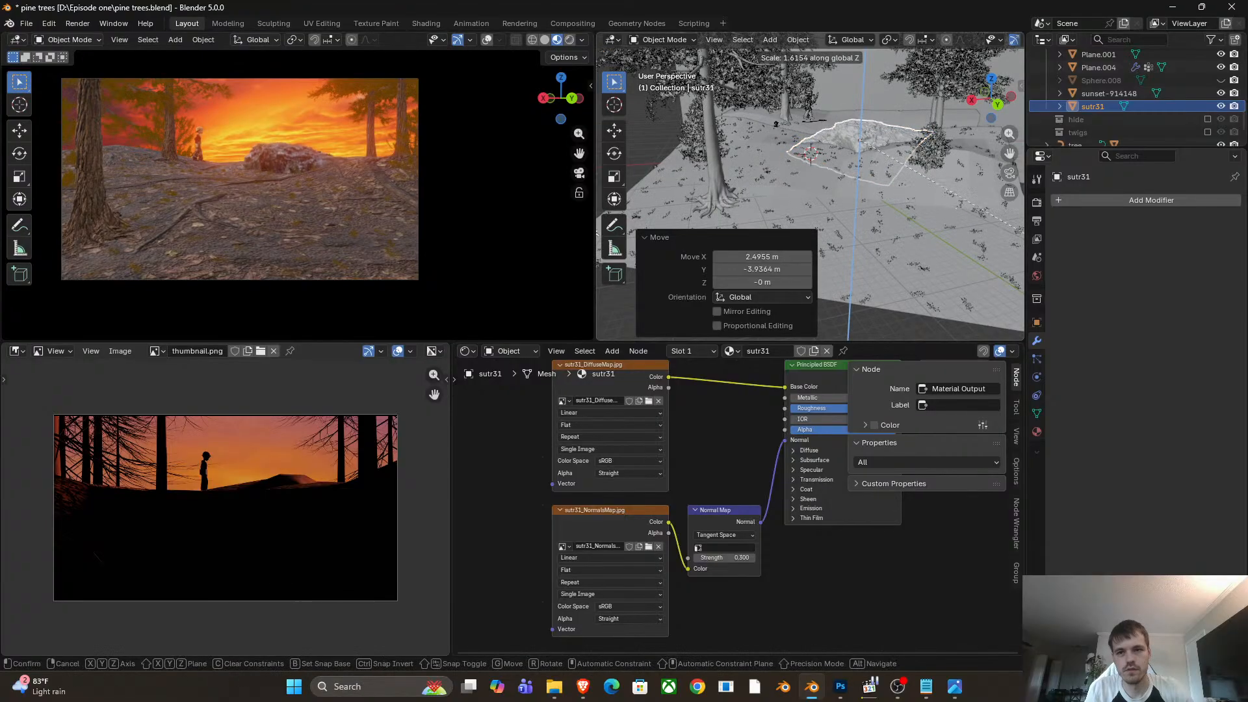
click(954, 229)
key(r)
key(z)
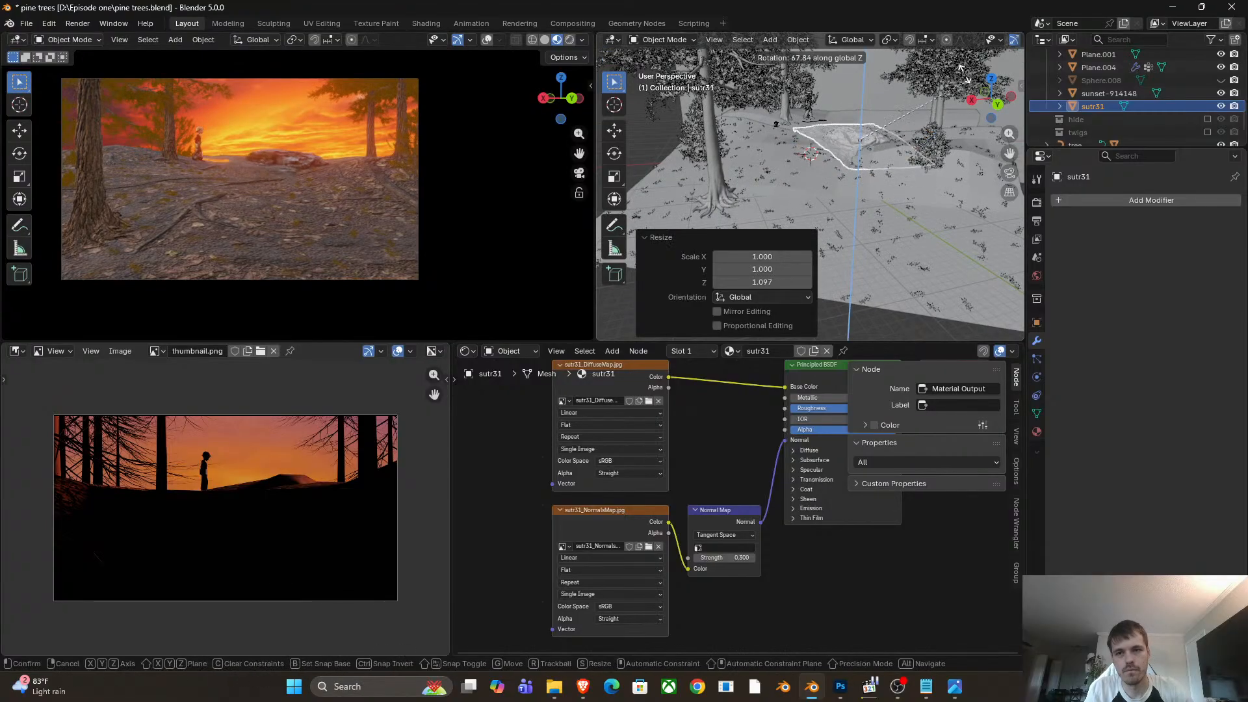
click(856, 186)
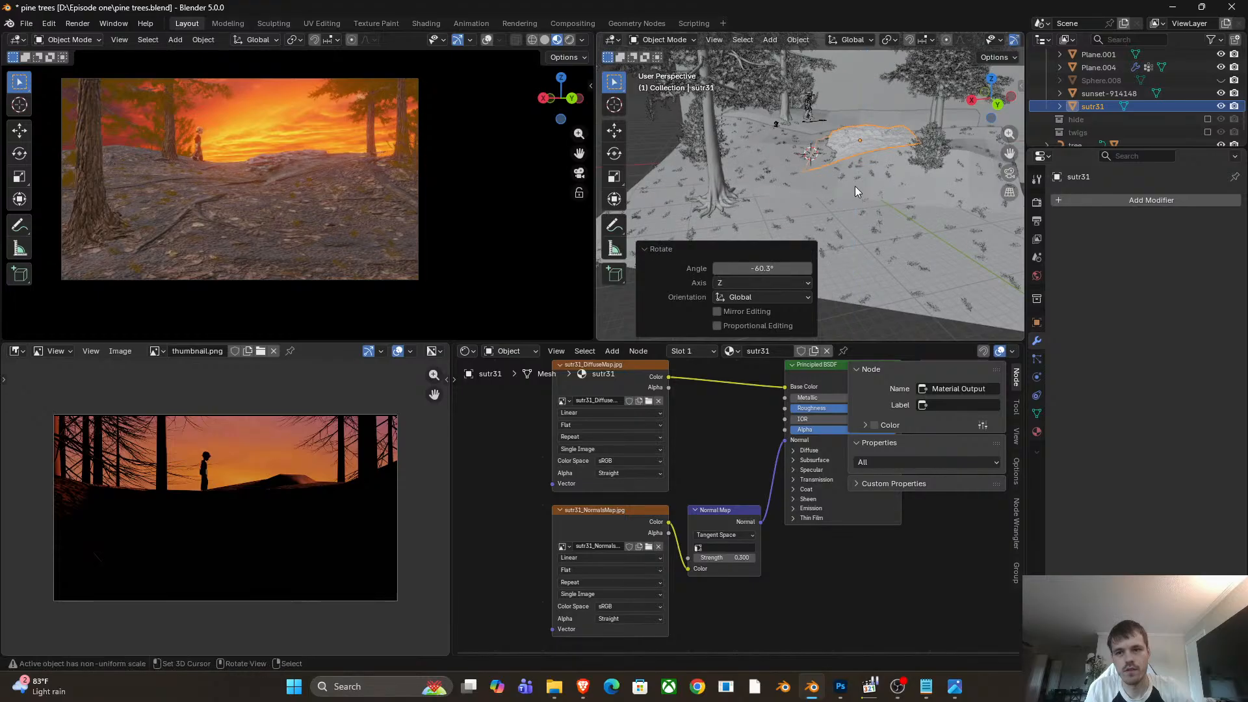
Rotate the rock about -6.8° in the view plane and tilt it by trackball about 8.6° and 6.3°.
key(r)
key(r)
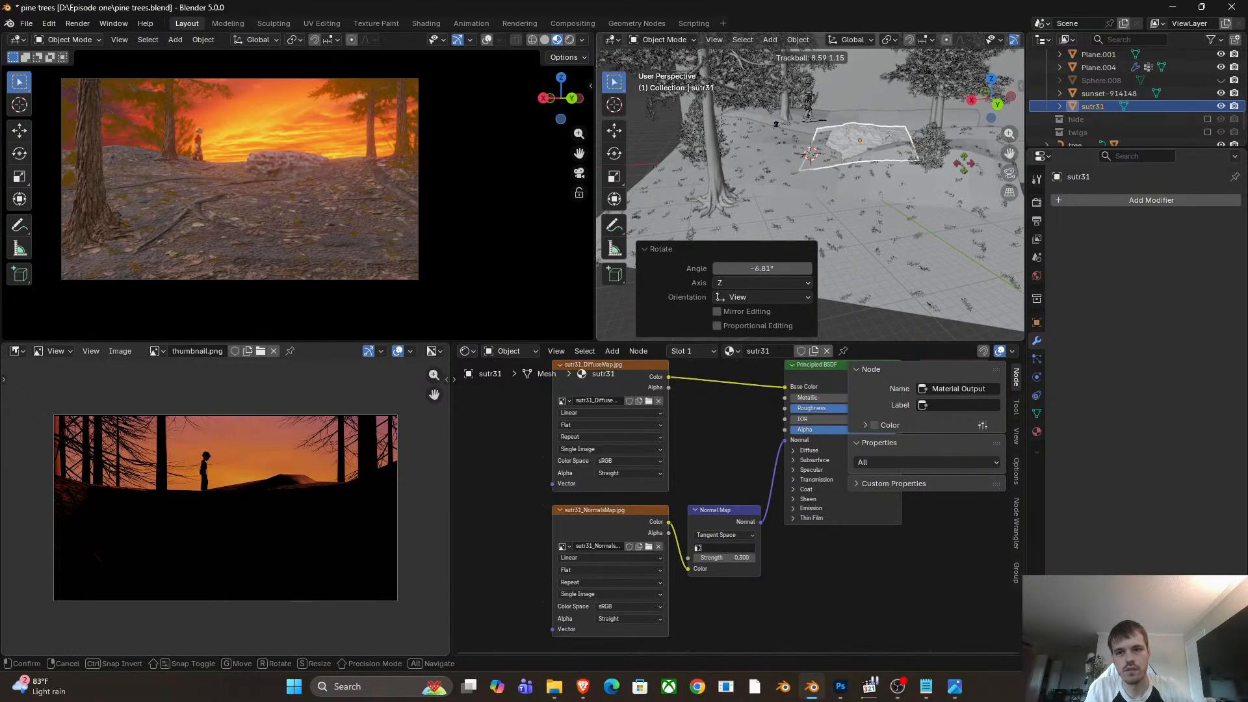
click(930, 143)
scroll(901, 135, up, 2)
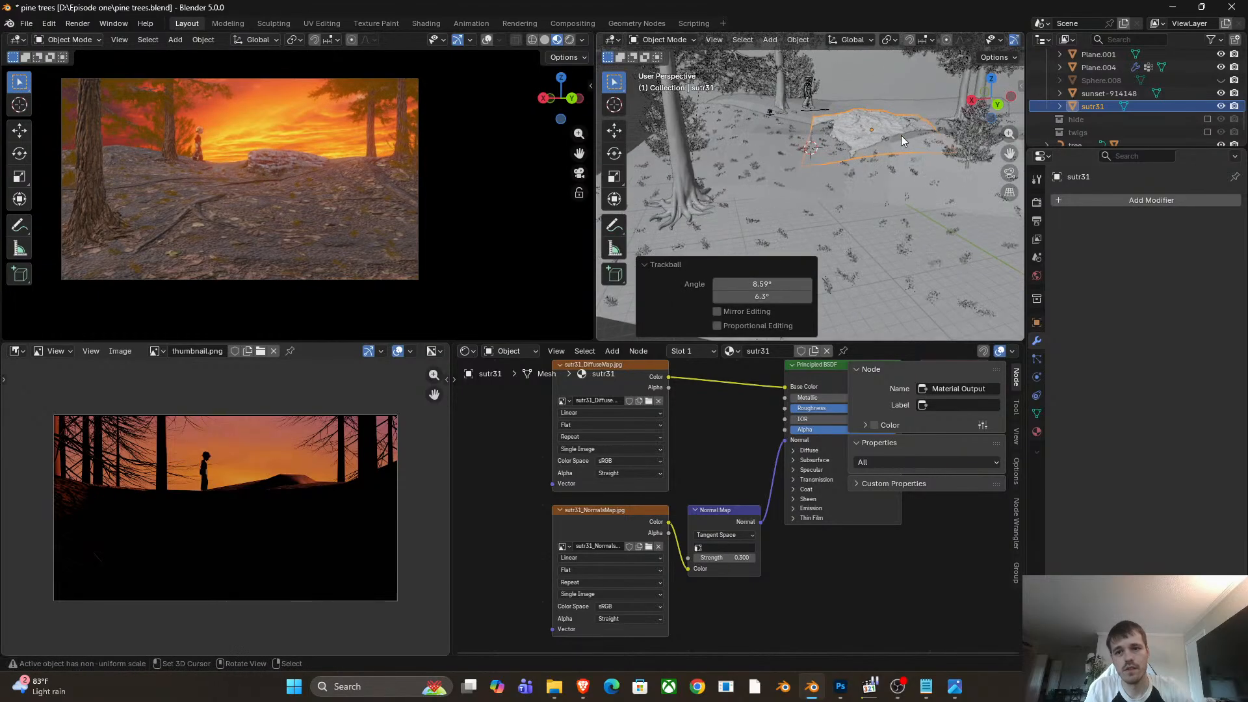
scroll(896, 144, up, 2)
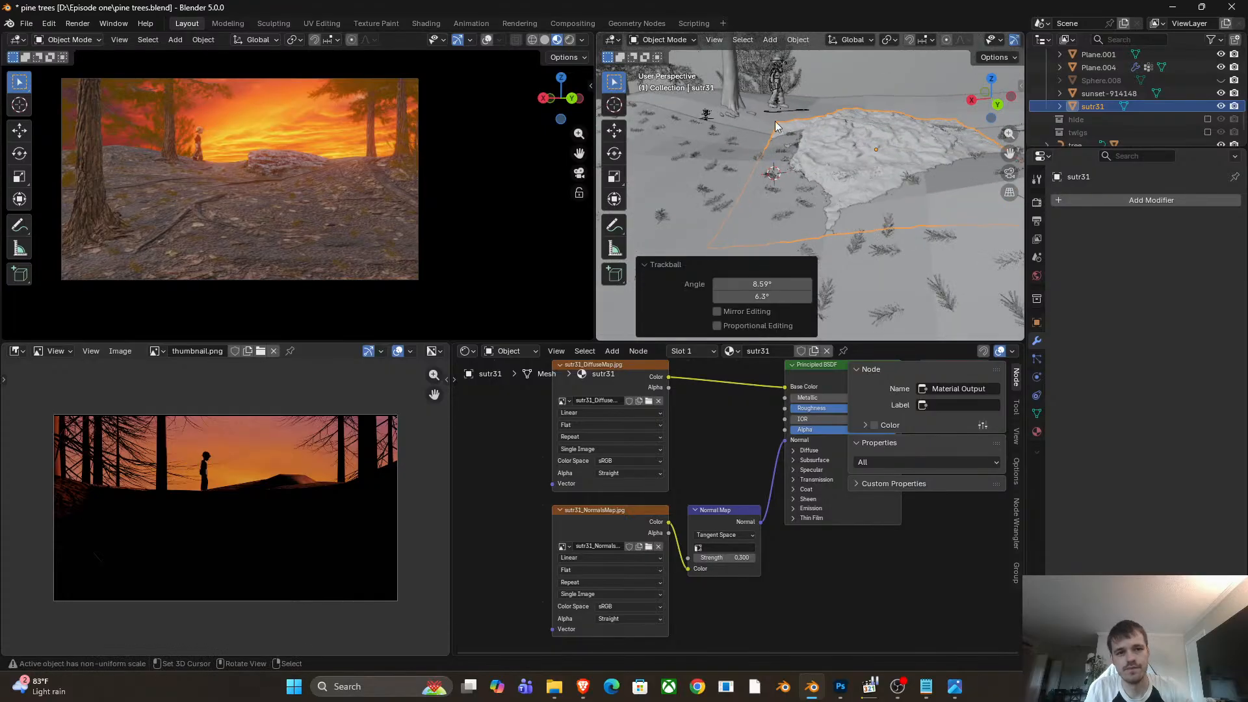
key(ctrl+Tab)
click(788, 142)
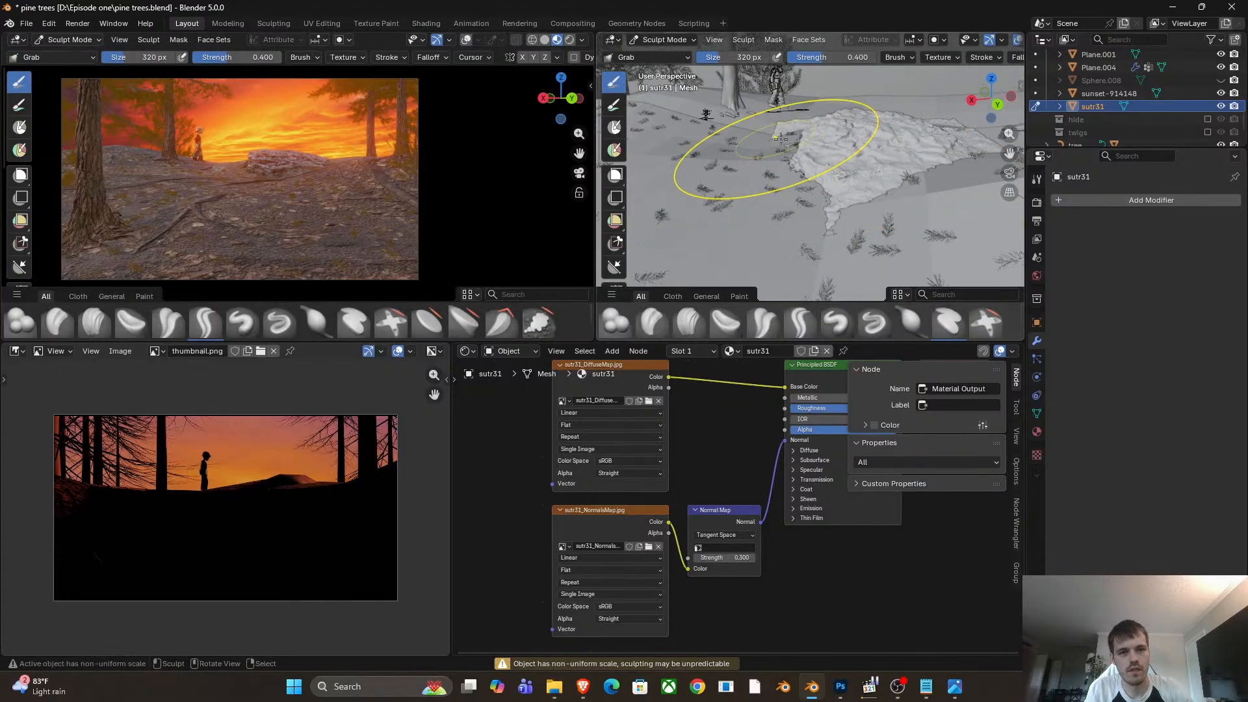
mouse_move(781, 137)
middle_down()
mouse_move(765, 146)
mouse_move(888, 174)
mouse_move(773, 215)
mouse_move(828, 154)
mouse_move(860, 154)
mouse_move(868, 177)
middle_up()
key(ctrl+Tab)
click(649, 174)
scroll(779, 163, down, 4)
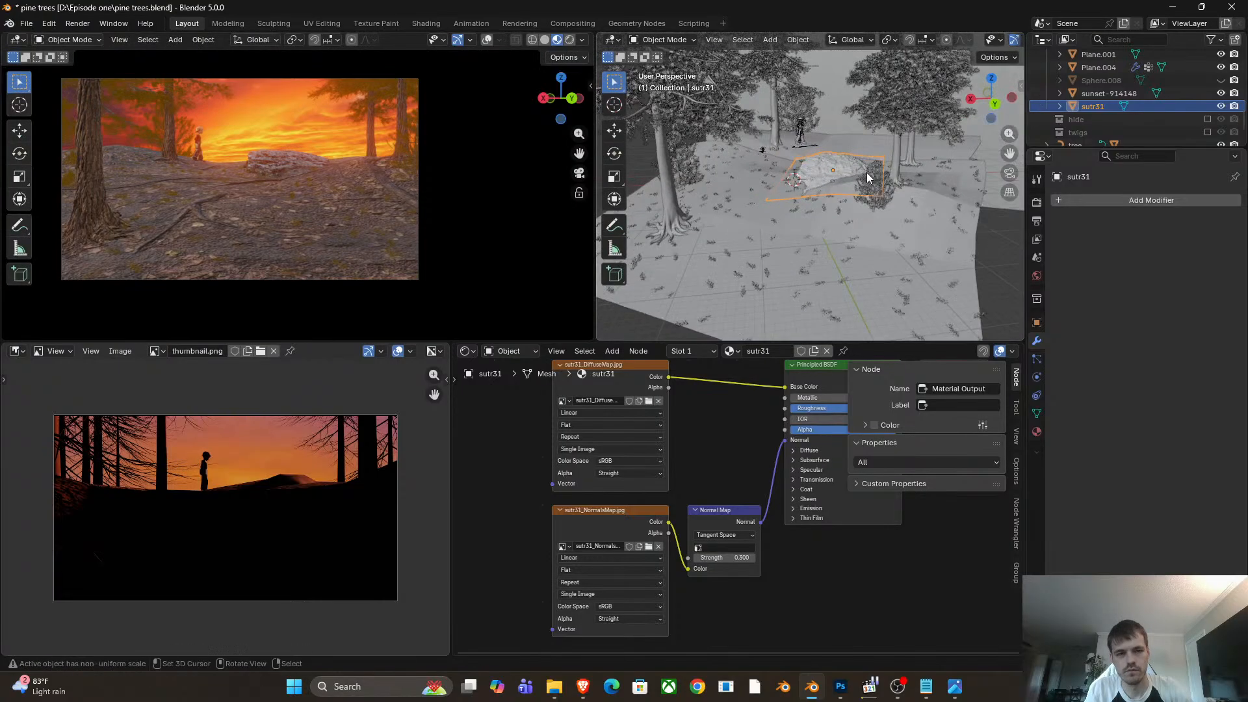
Duplicate the rock and move the copy about 5.2 m in X and 25.8 m in Y, keeping its height.
key(shift+d)
key(z)
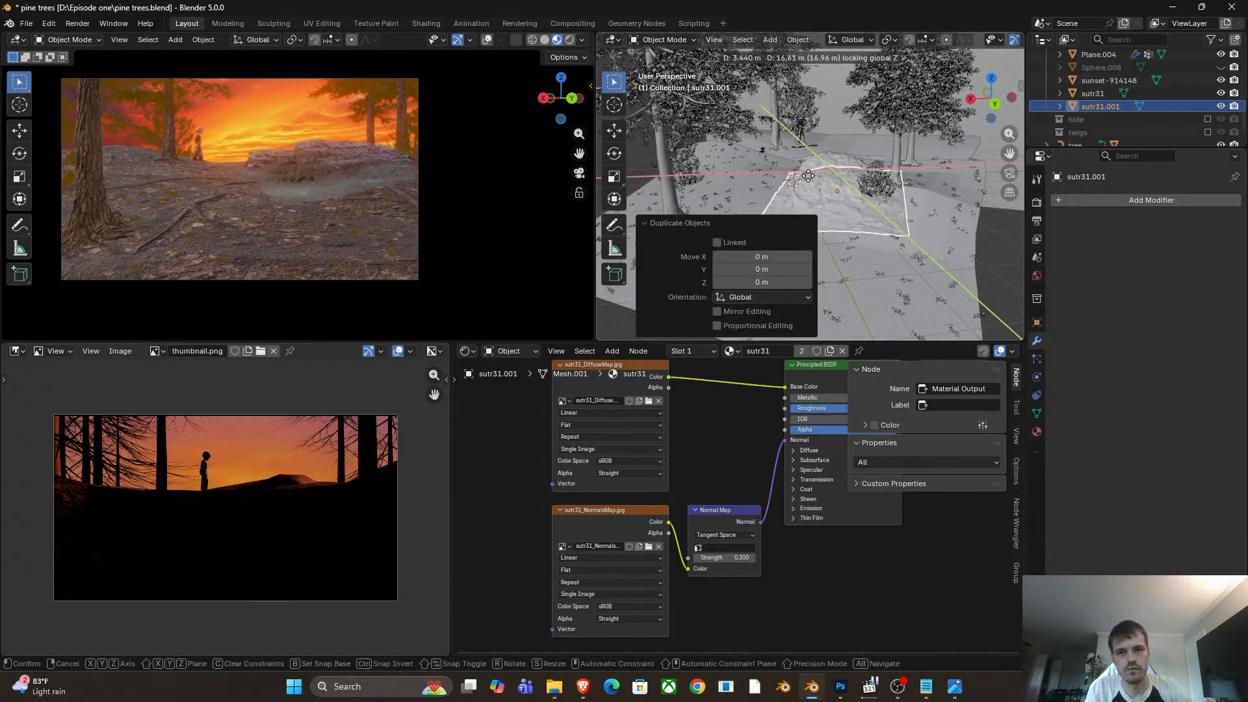
click(833, 199)
Move the rock copy another 11.0 m in X and 19.8 m in Y, and lower it by about 1.5 m.
middle_drag(834, 199, 903, 160)
key(g)
key(shift+z)
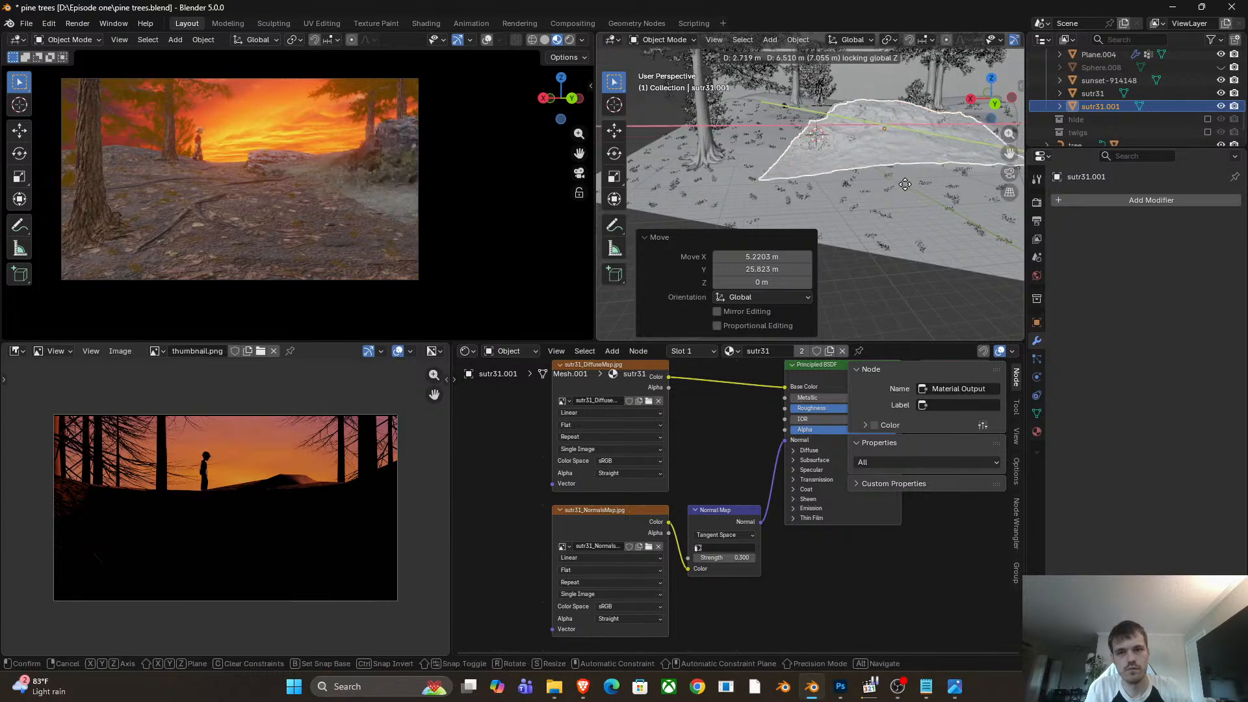
click(884, 191)
key(g)
key(z)
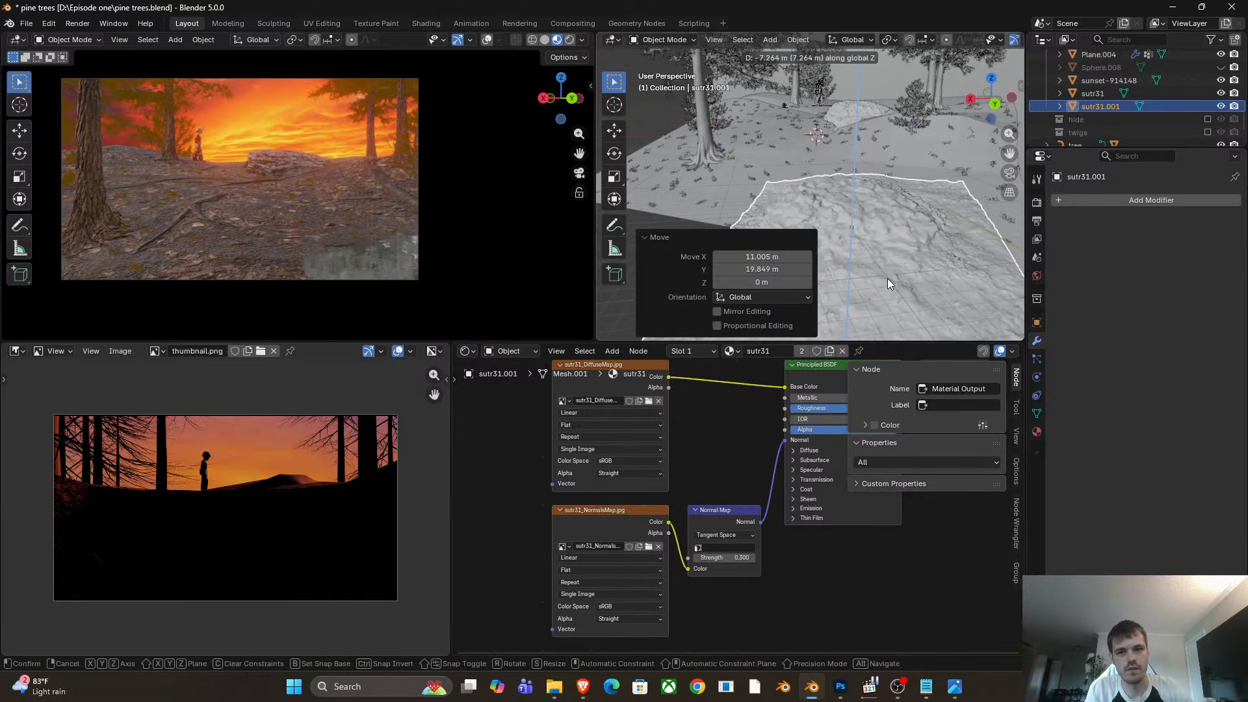
click(910, 234)
Move the rock copy about -11.8 m in Y and rotate it about 69.1° around the global Z axis.
middle_drag(910, 234, 916, 244)
key(g)
key(shift+z)
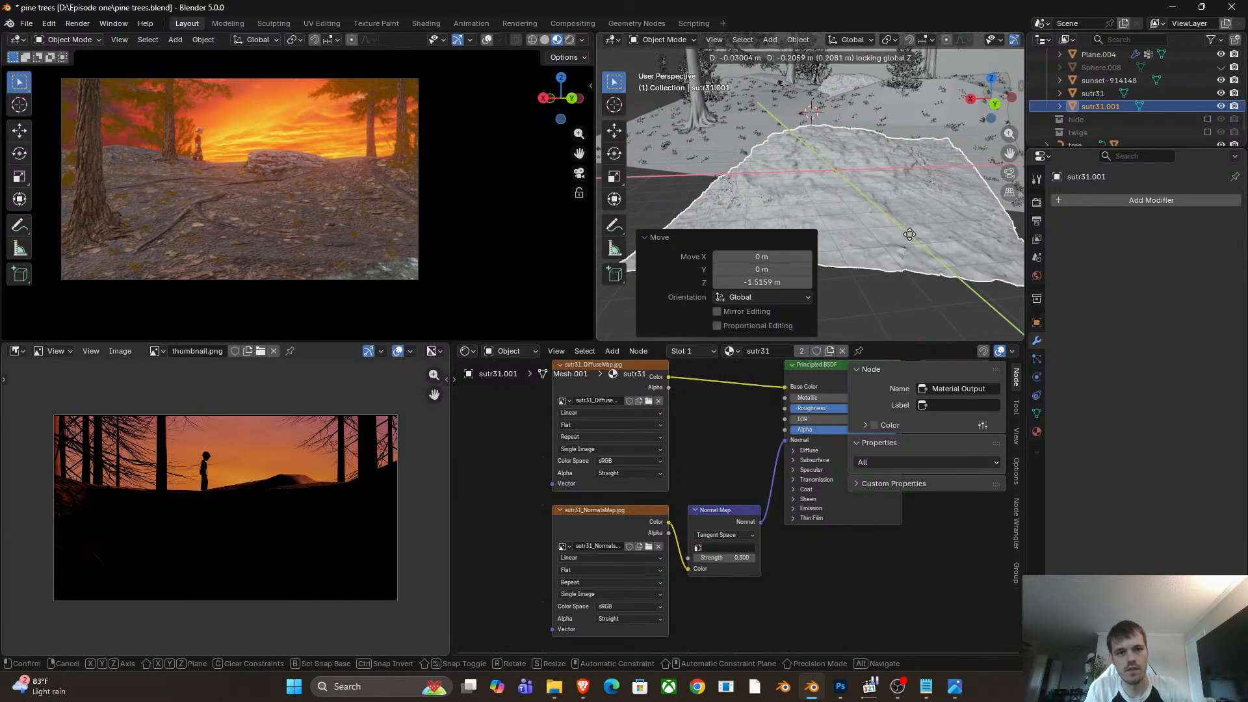
click(824, 134)
key(r)
key(z)
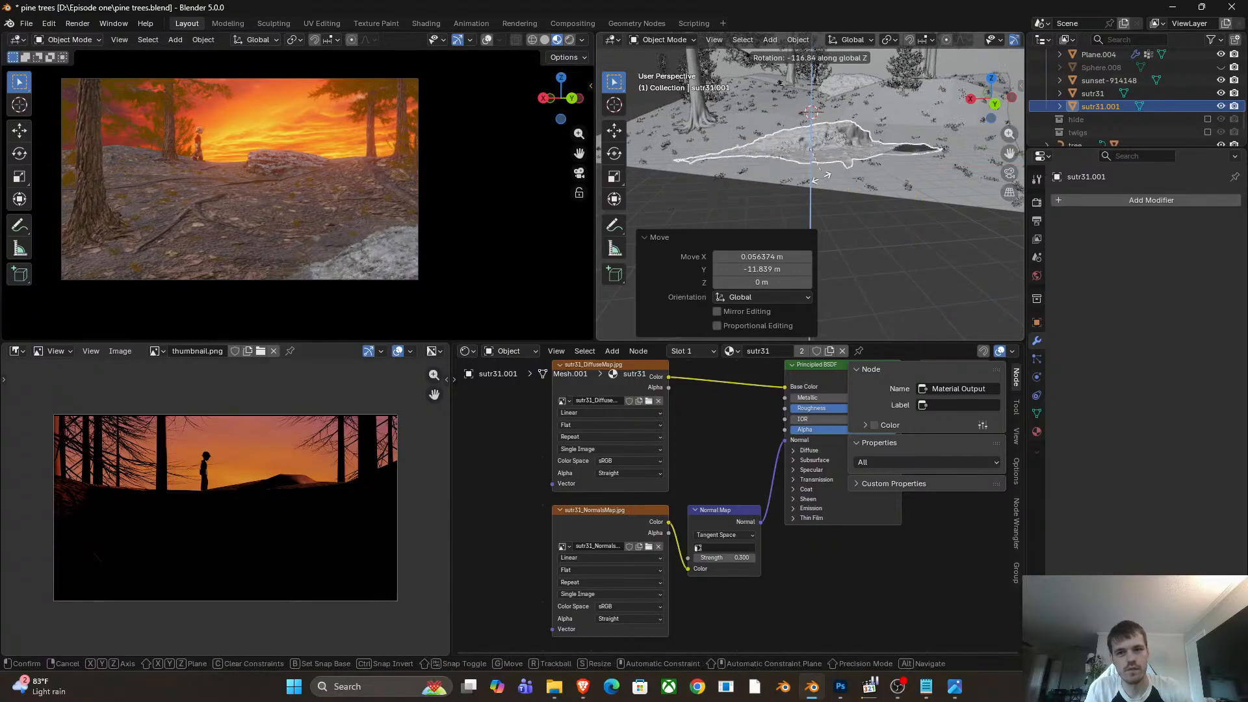
click(973, 255)
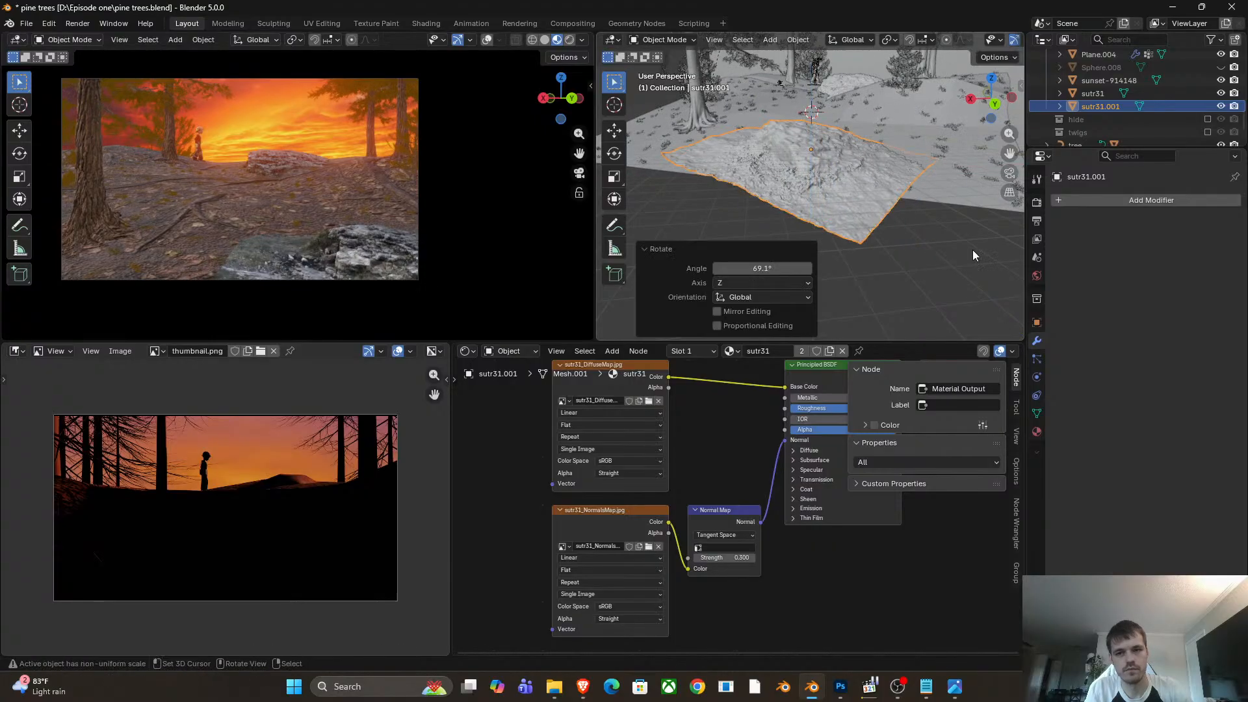
Rotate the rock copy about 13.1° in the view plane and tilt it by trackball about -12.6° and -5.7°.
key(r)
click(957, 197)
middle_drag(957, 197, 920, 219)
key(r)
key(r)
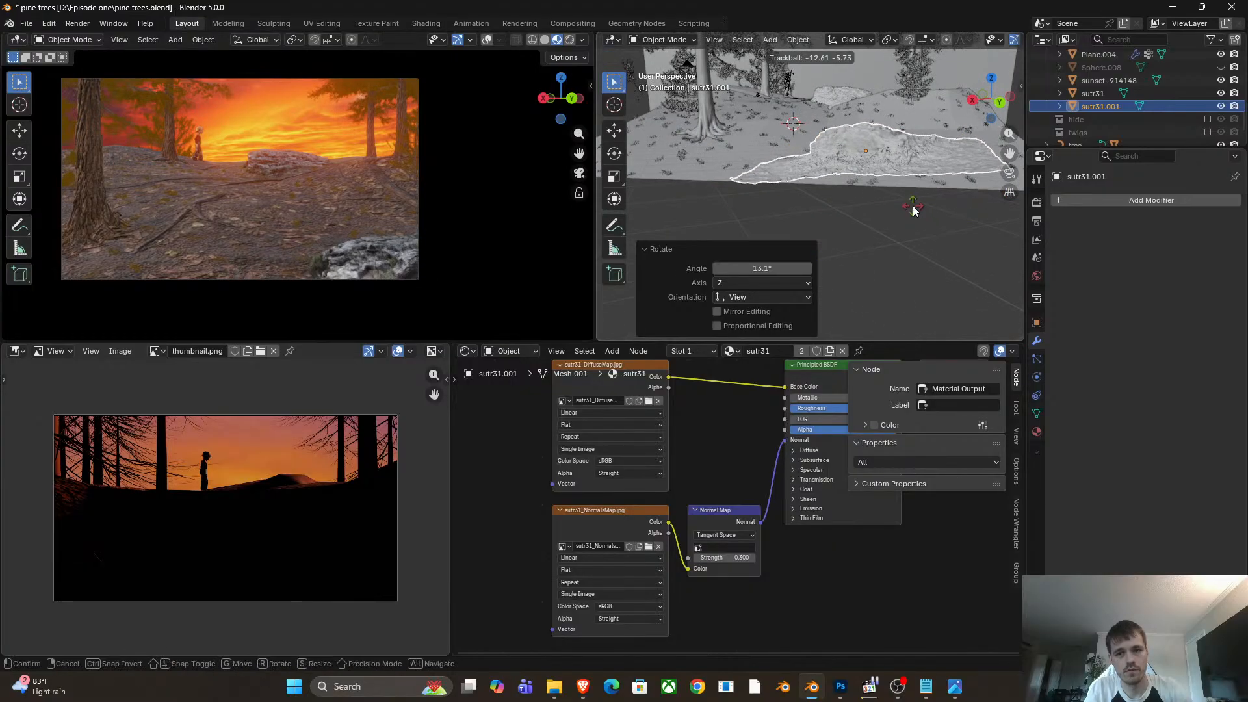
click(913, 208)
Move the rock copy about -0.4 m in X and -5.9 m in Y, and rotate it about 37.3° around global Z.
key(g)
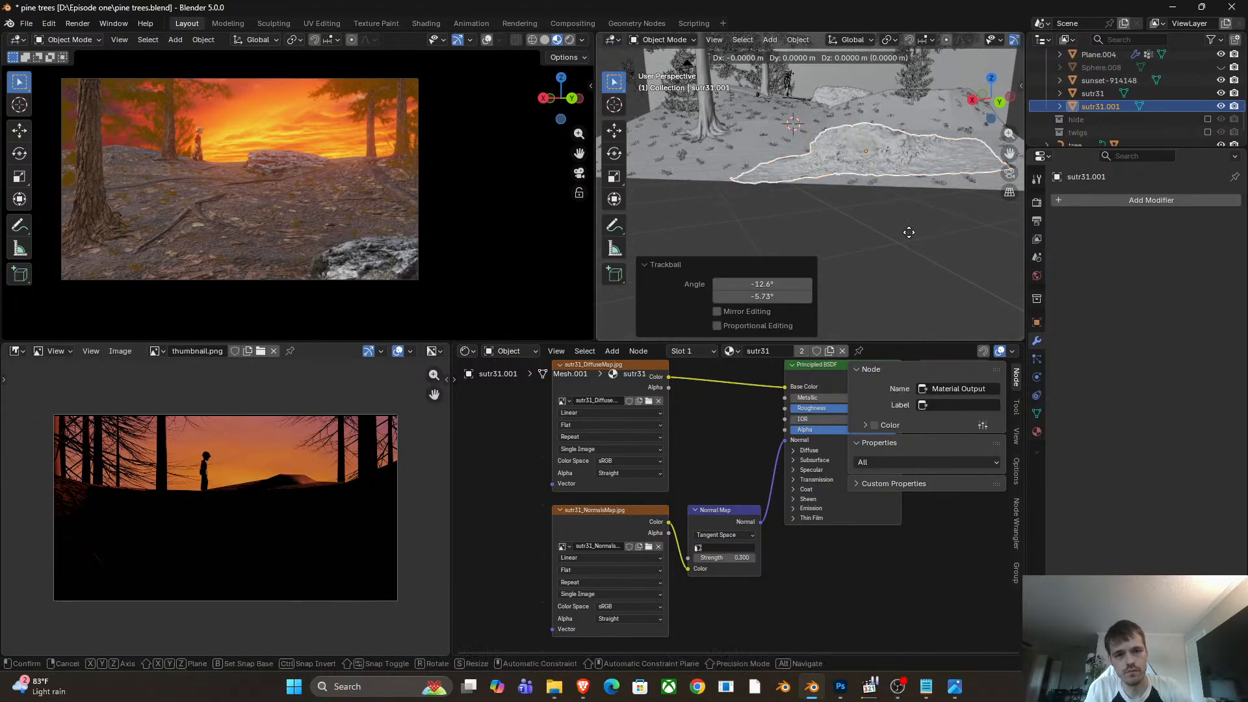
click(870, 225)
key(r)
key(z)
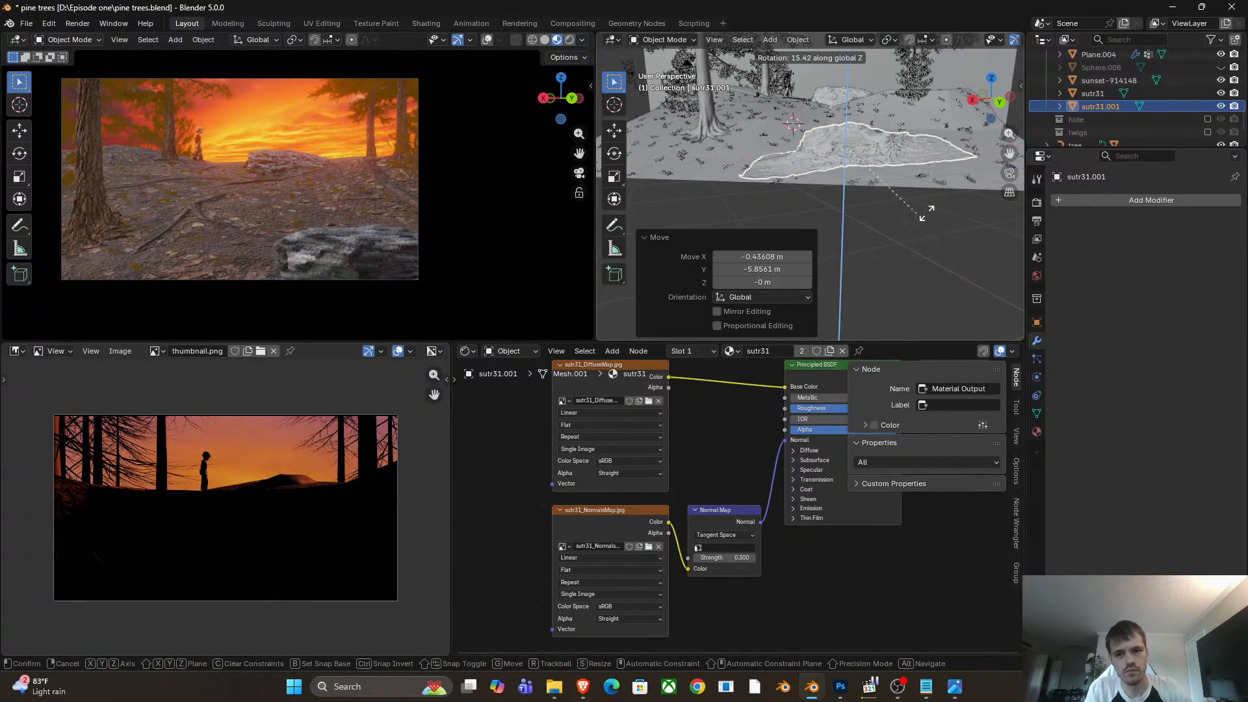
click(889, 152)
Rotate the rock copy about -6.8° in the view plane and tilt it by trackball about 7.8° and -6.6°.
key(r)
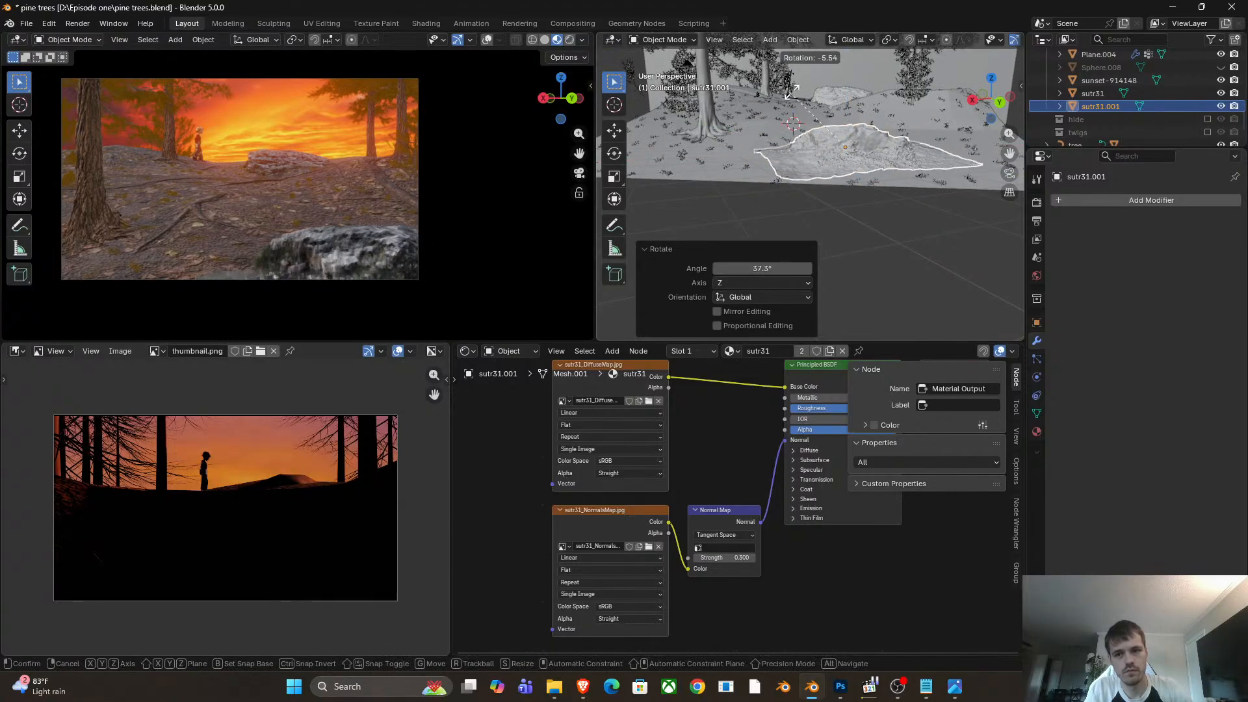
key(r)
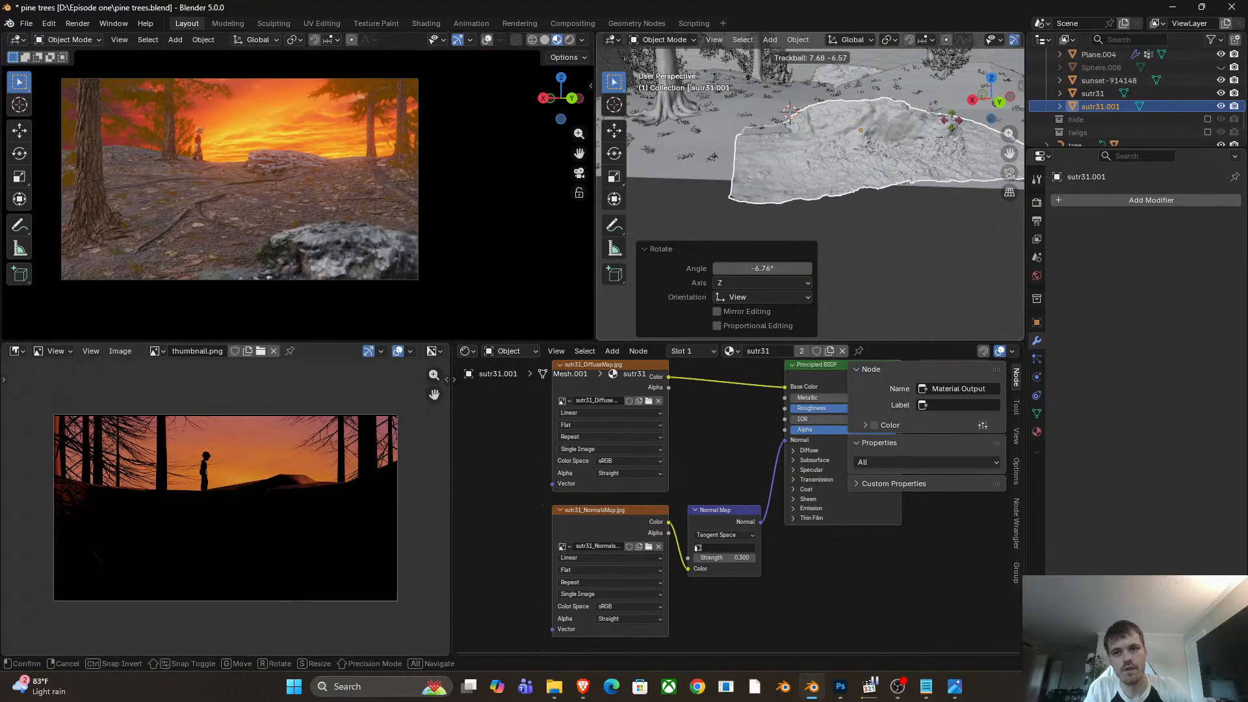
click(813, 215)
middle_drag(812, 214, 858, 177)
key(r)
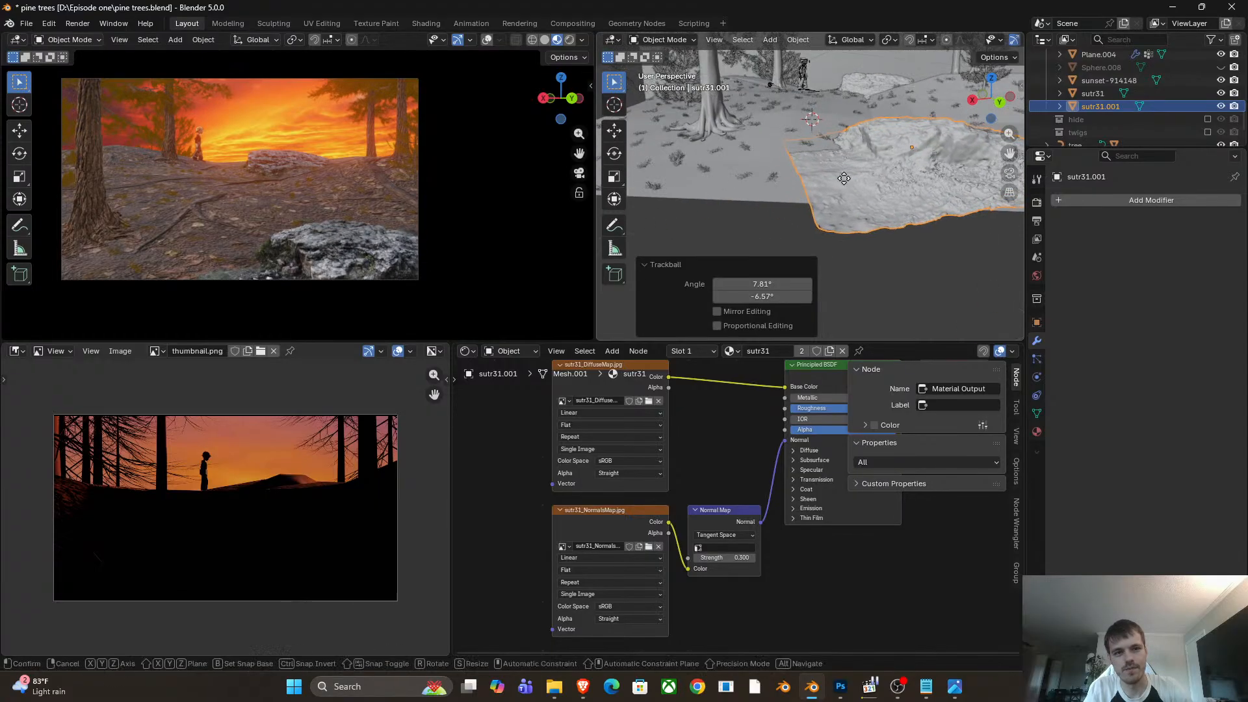
right_click(844, 167)
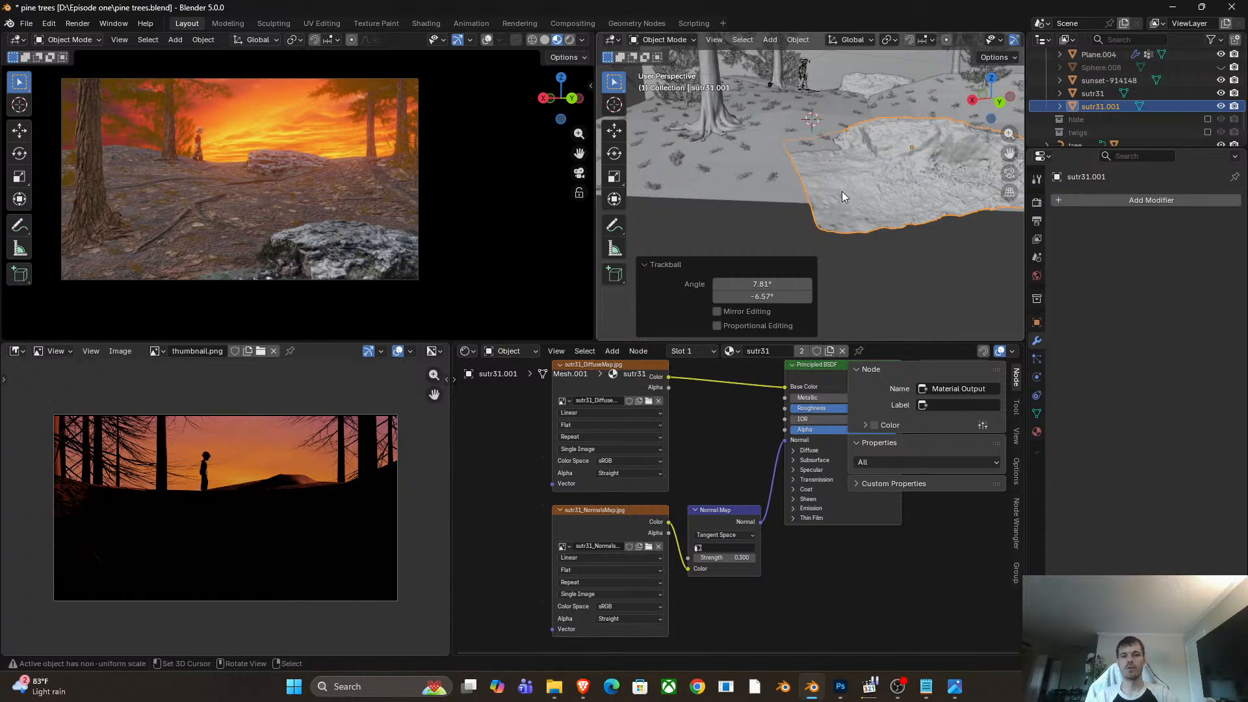
scroll(202, 279, up, 3)
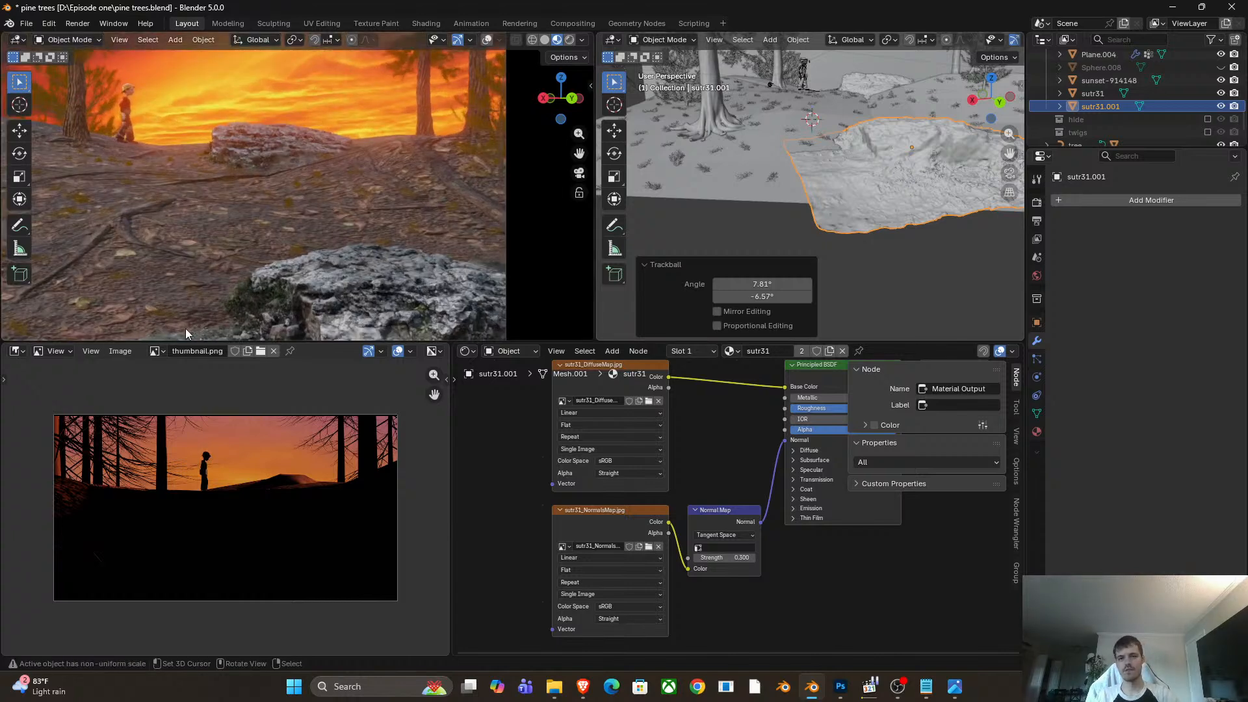
Tilt the rock copy in the foreground by trackball rotation about 5.0° and -4.9°.
scroll(221, 293, down, 2)
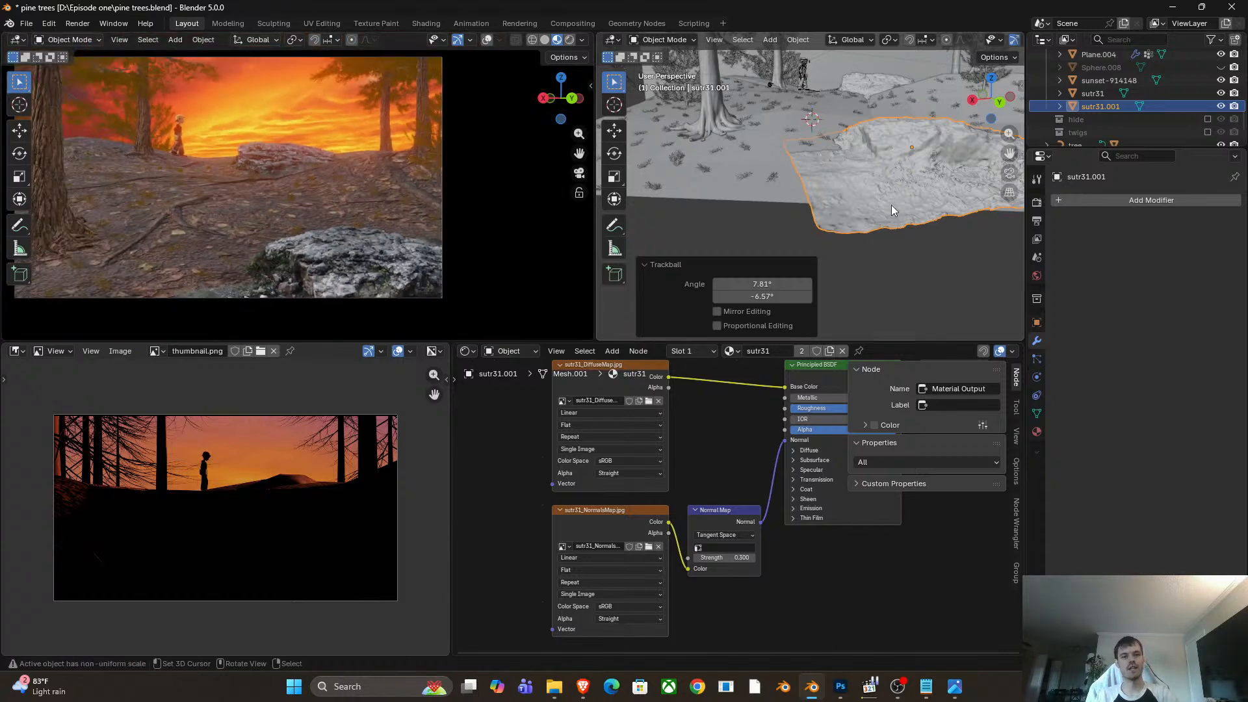
scroll(897, 194, down, 5)
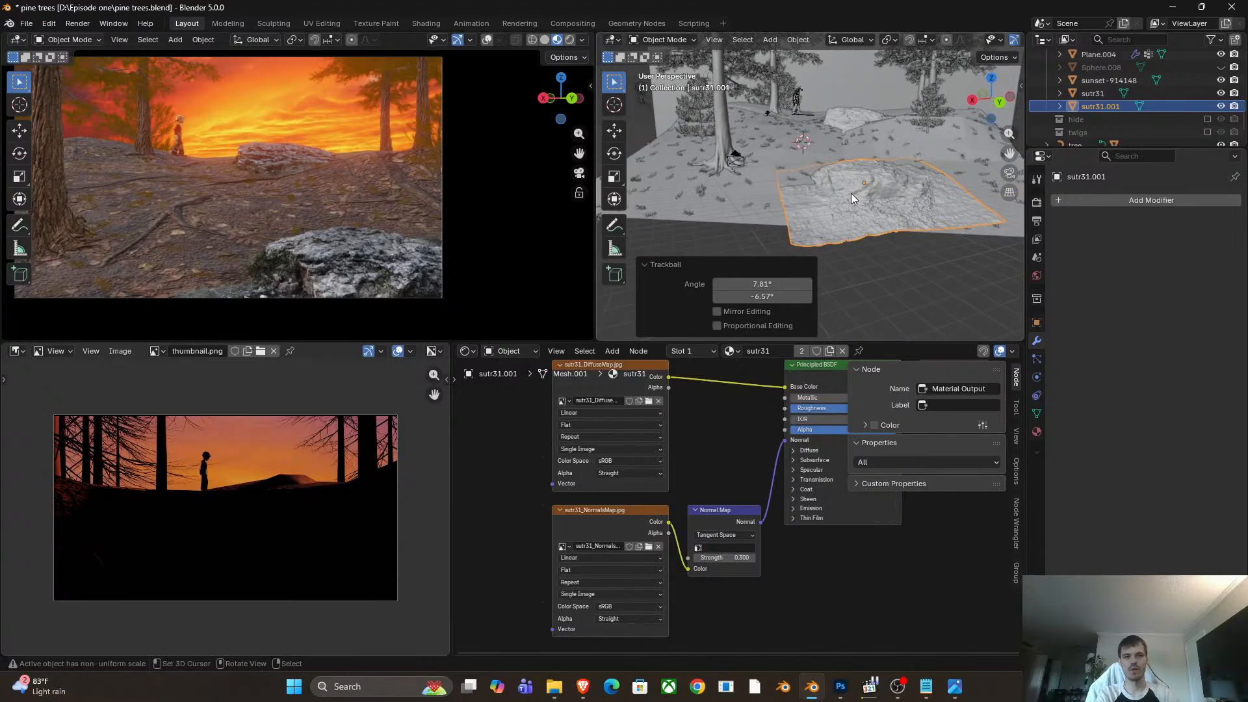
key(r)
right_click(761, 189)
key(r)
key(r)
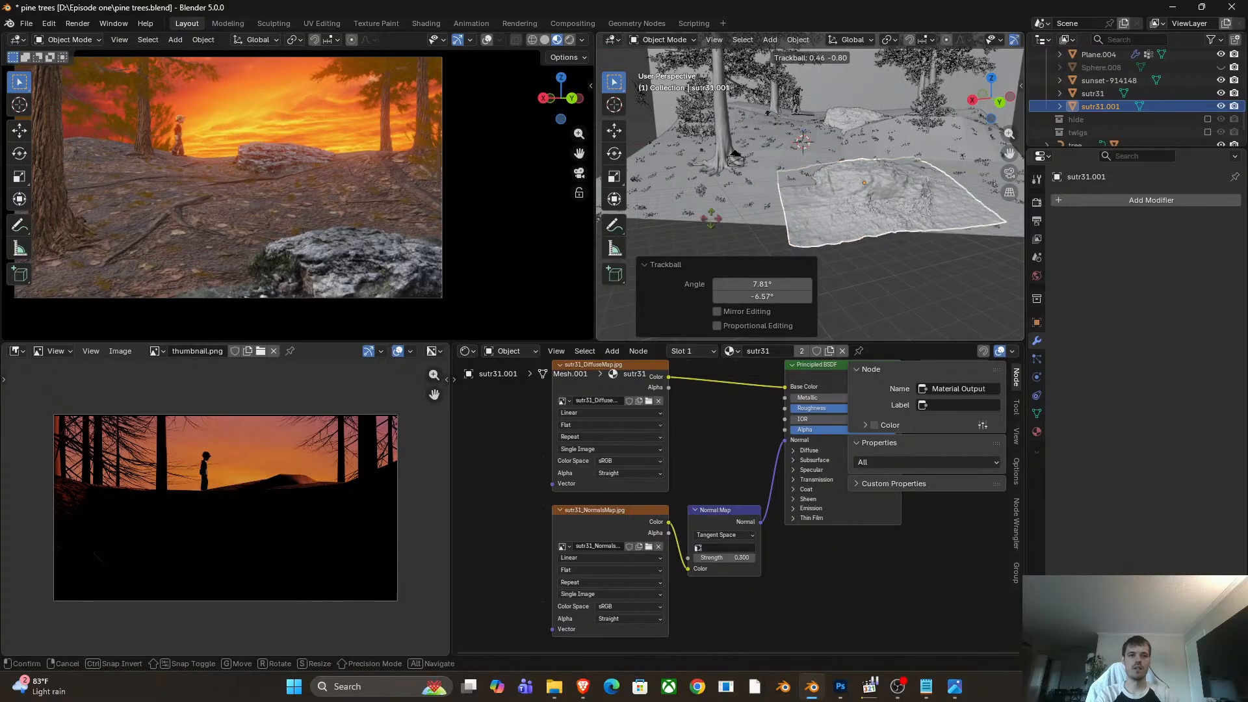
click(923, 178)
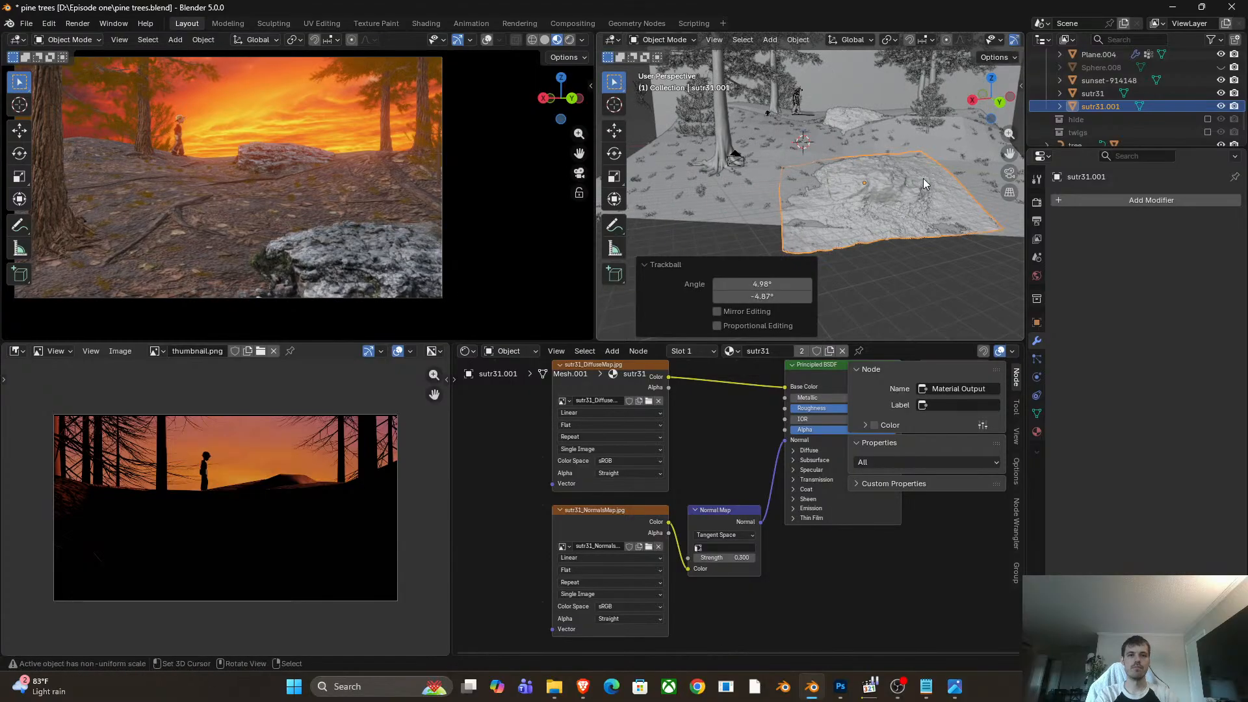
Raise the rock copy about 0.007 m along the global Z axis.
key(g)
key(z)
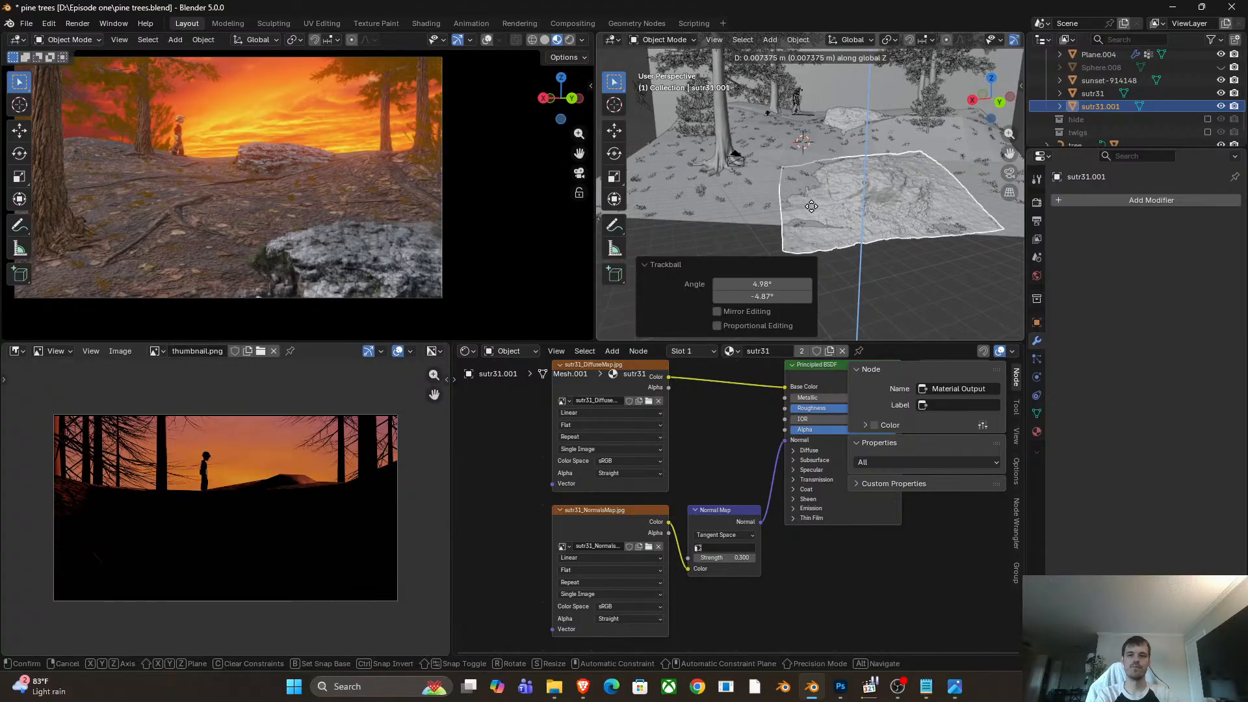
click(811, 206)
scroll(894, 172, down, 2)
scroll(243, 190, down, 2)
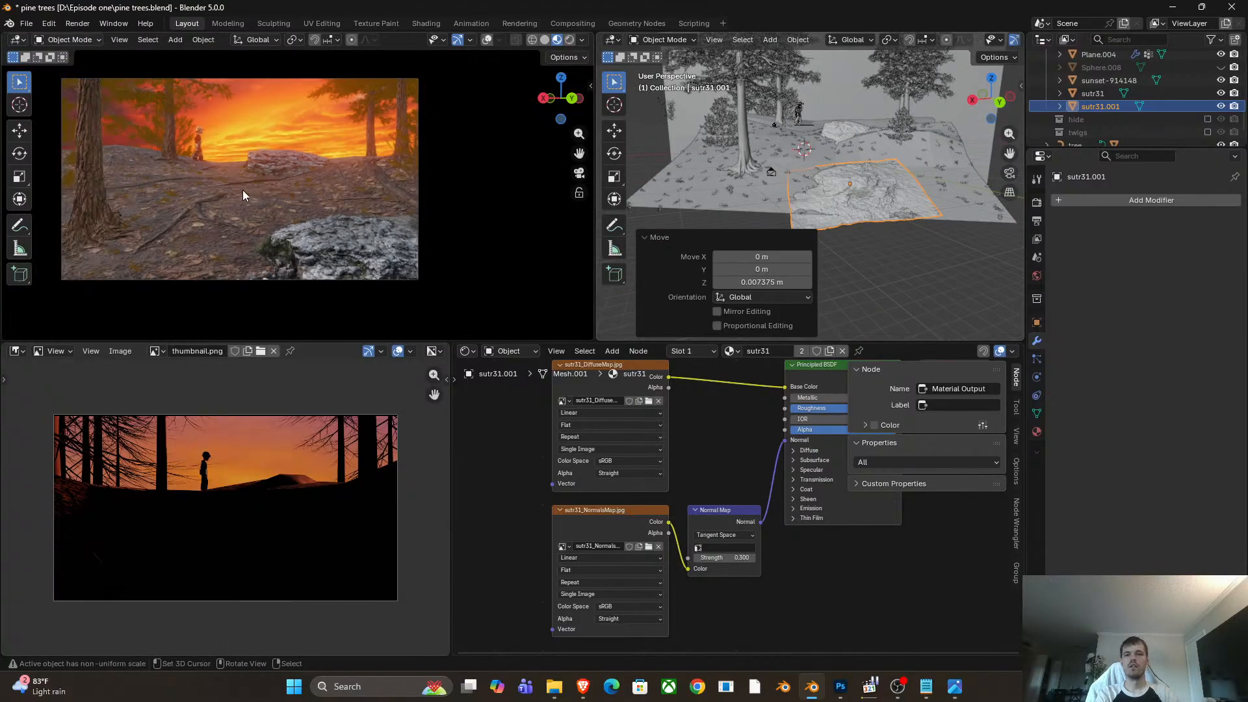
Rotate the original rock sutr31 about -4.4° in the view plane and move it about -0.19 m X, 0.11 m Y and 0.04 m Z.
click(850, 130)
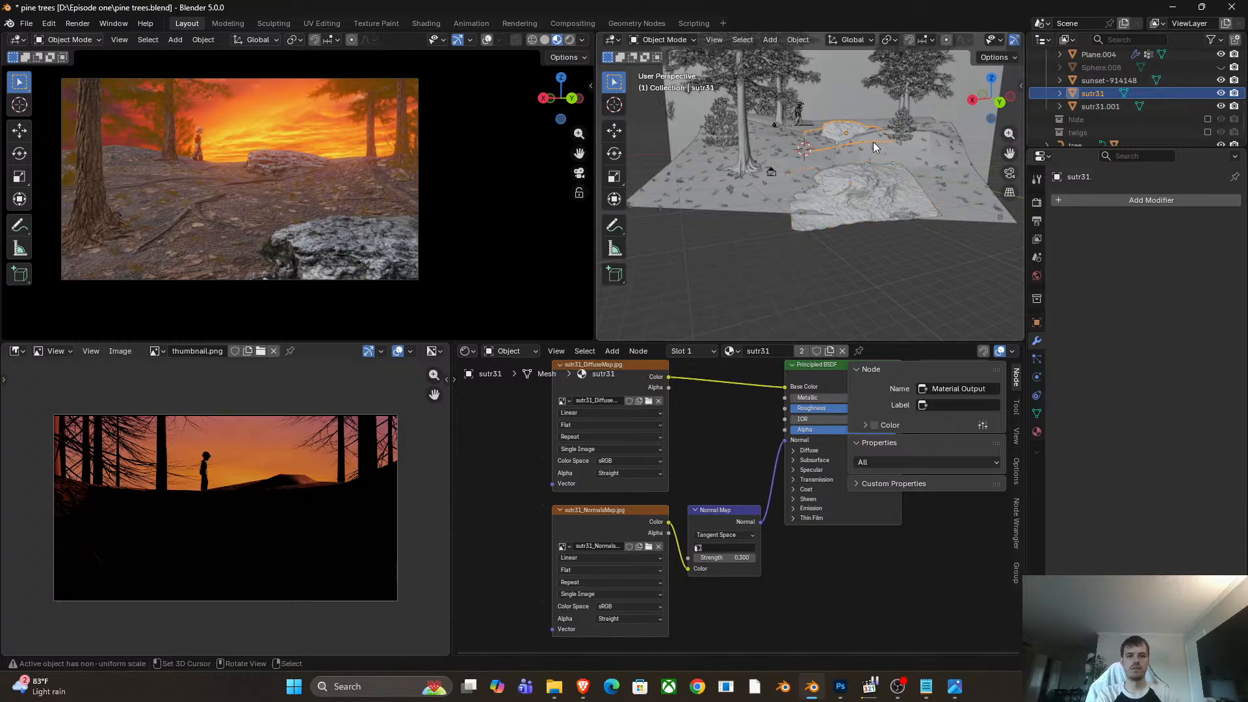
middle_drag(873, 142, 921, 205)
key(r)
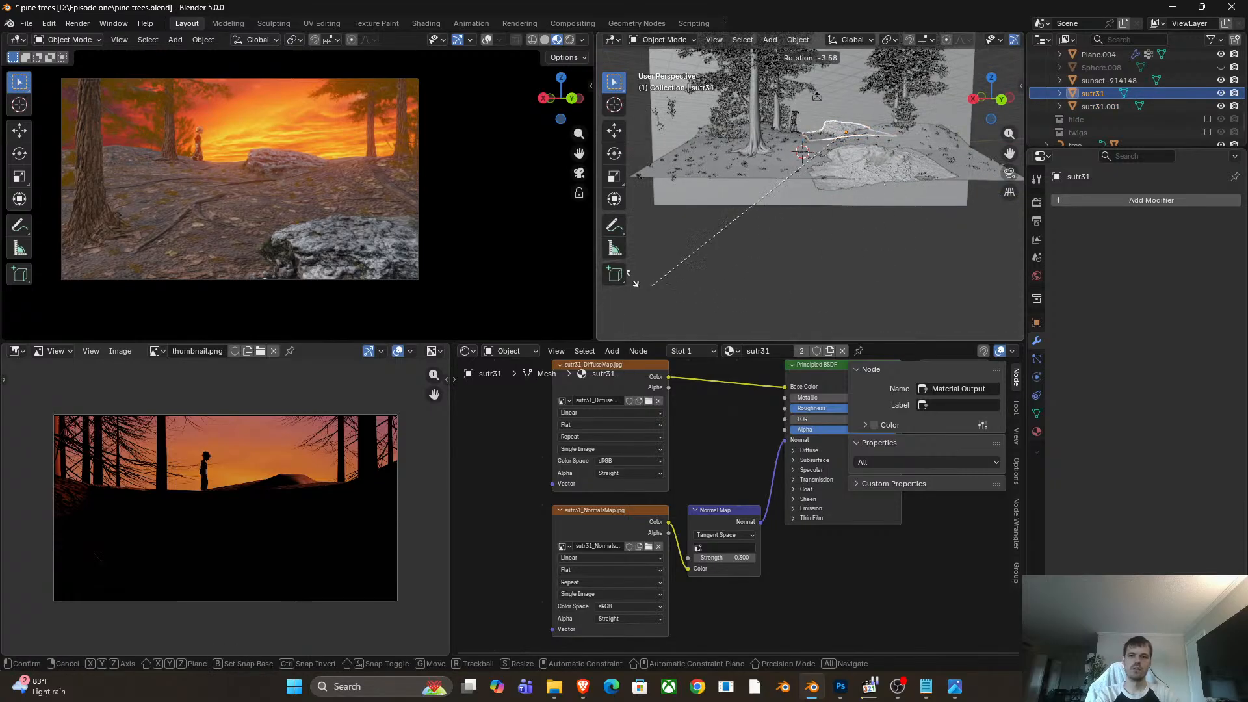
click(634, 286)
key(g)
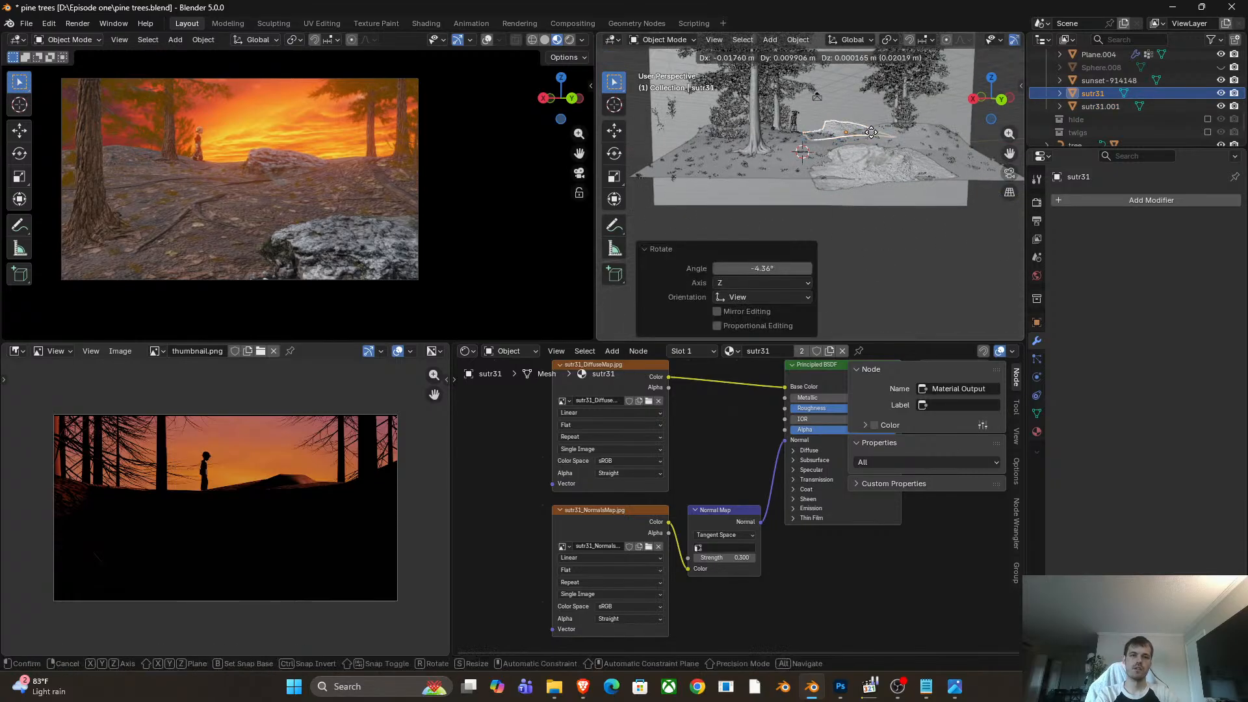
click(875, 131)
scroll(294, 155, up, 3)
scroll(331, 156, down, 1)
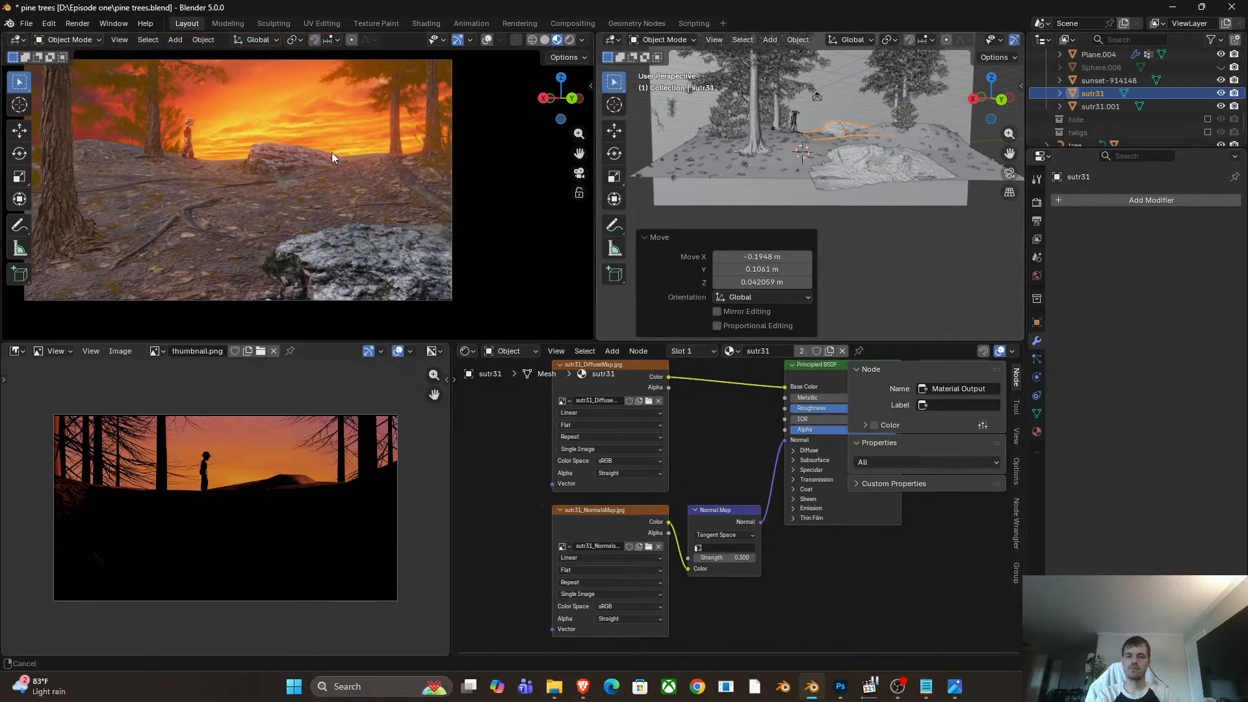
scroll(287, 158, up, 2)
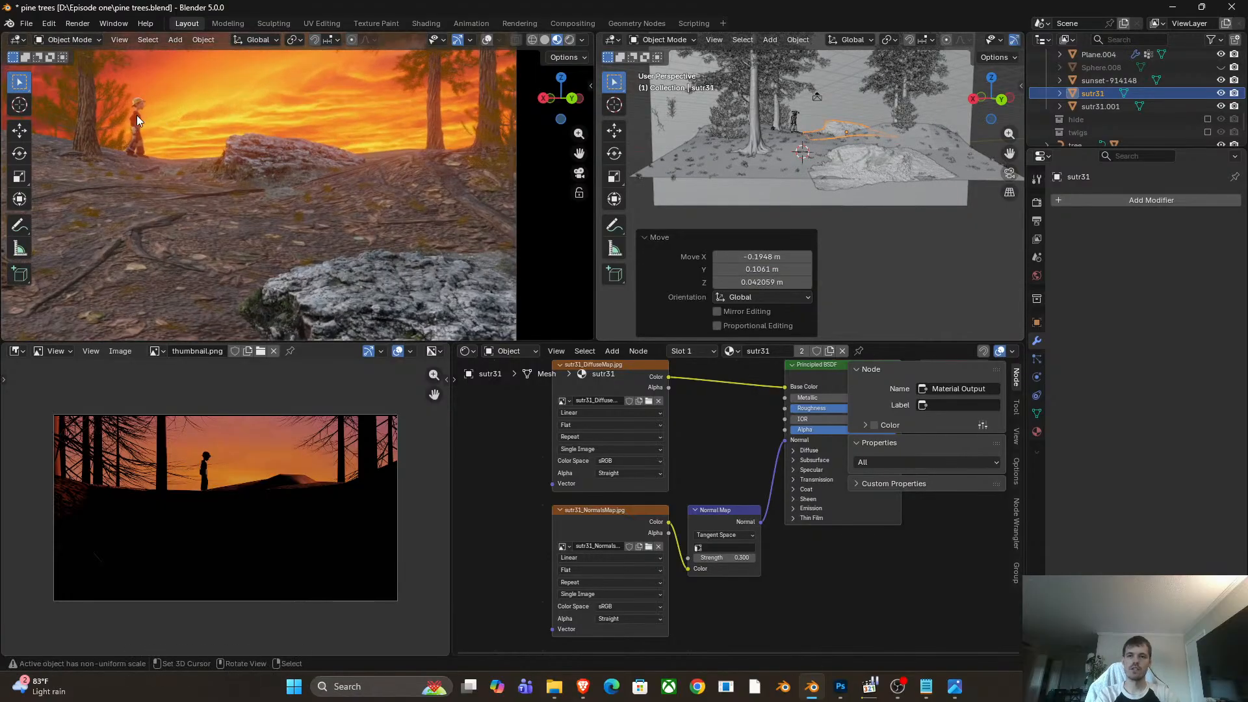
Move the character rig.001 about -2.68 m along the global X axis.
scroll(791, 94, up, 6)
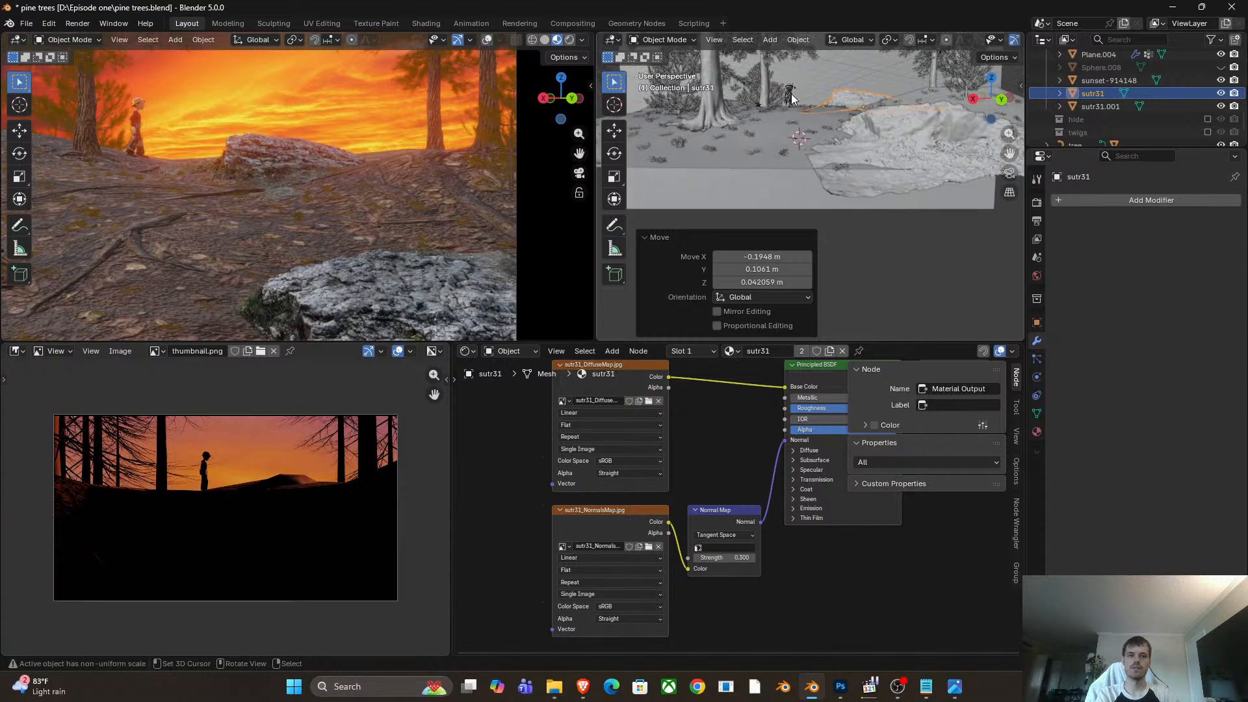
click(785, 127)
scroll(784, 126, up, 4)
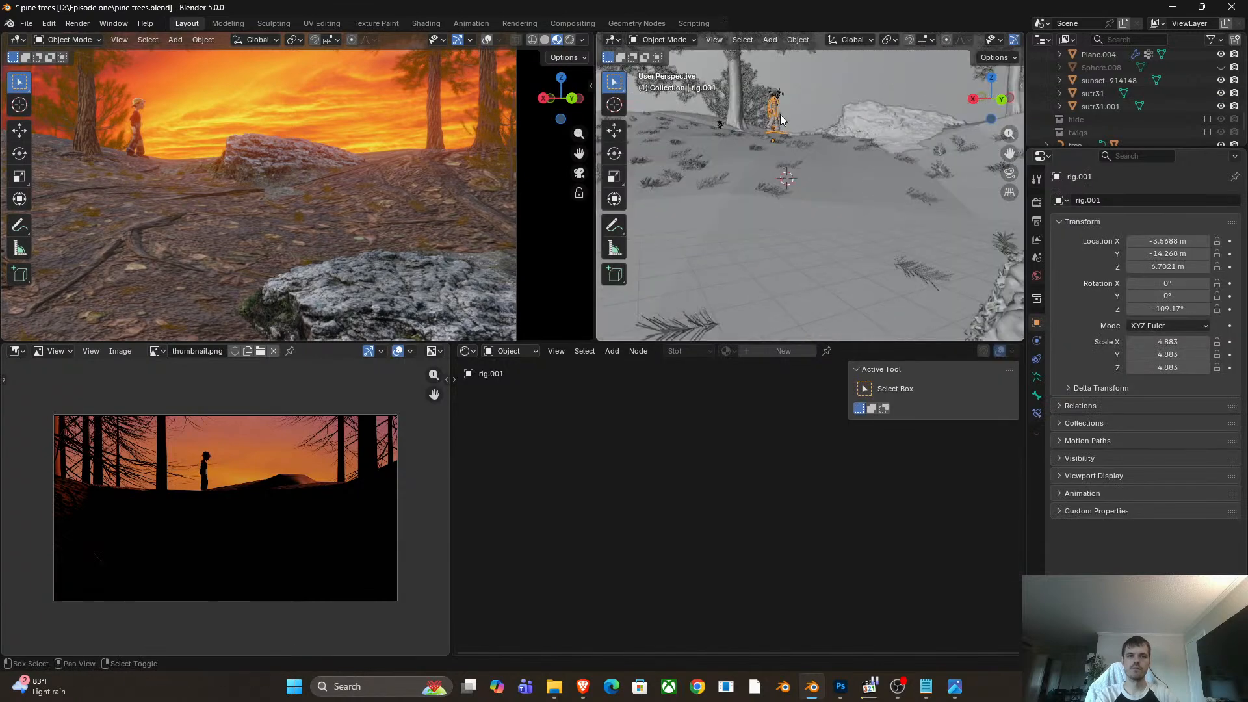
key(g)
key(x)
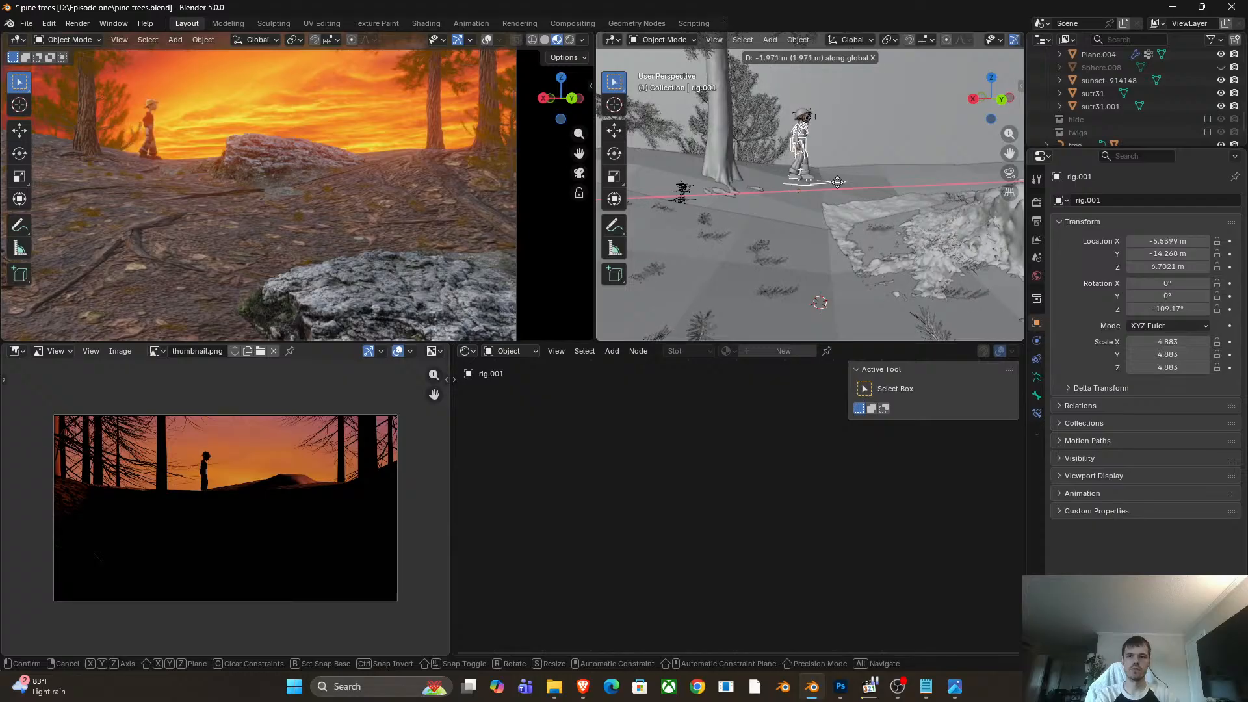
click(837, 182)
scroll(185, 204, down, 3)
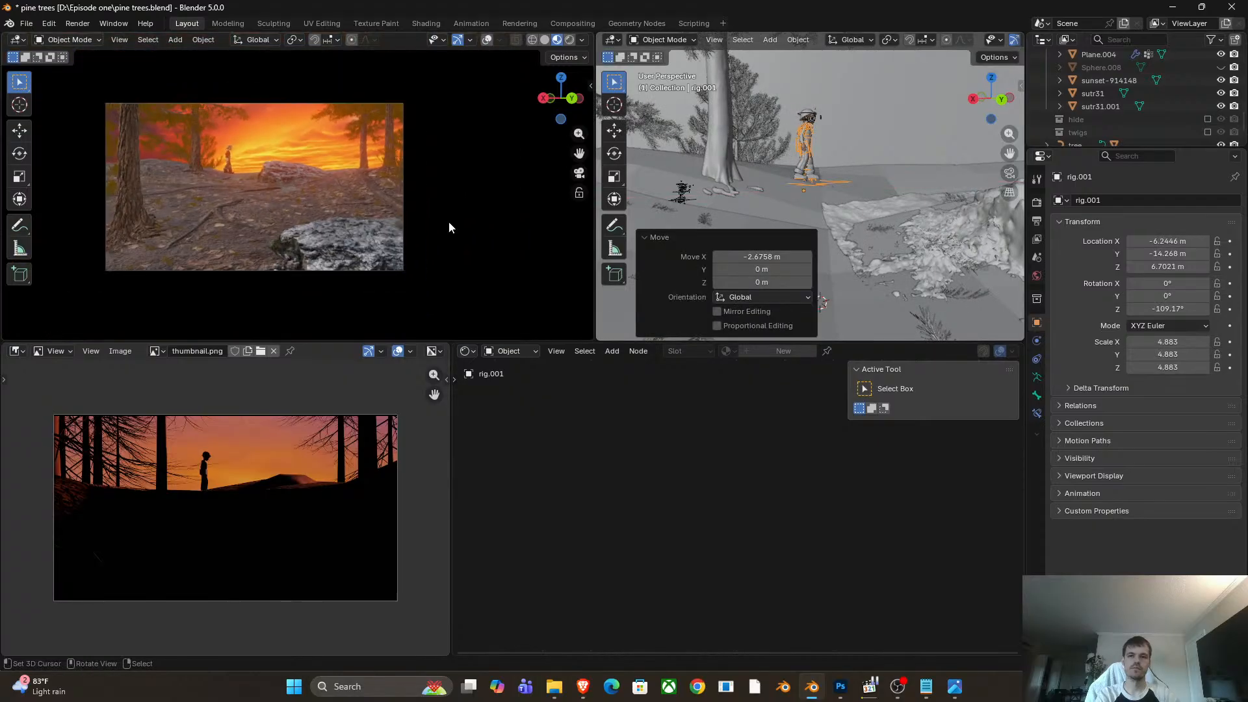
middle_drag(820, 195, 736, 157)
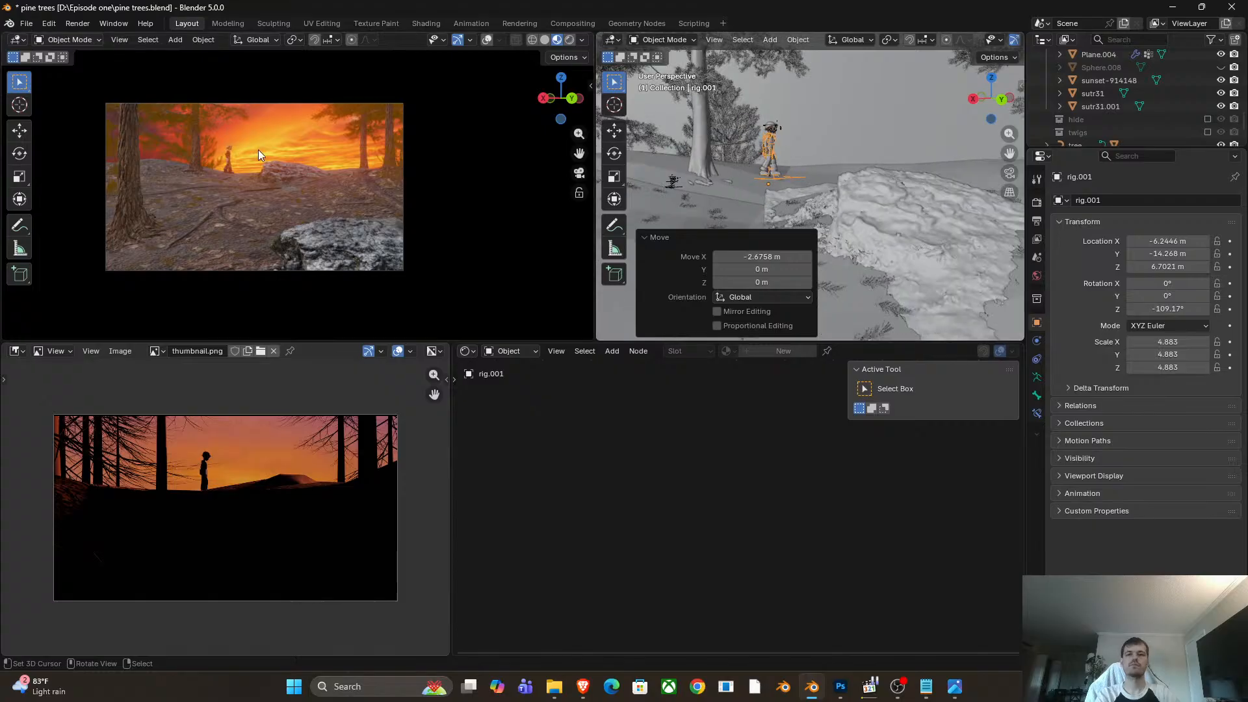
middle_drag(820, 204, 773, 208)
Show the scene's compositor nodes in the node editor and move the RGB Curves and Glare nodes lower, clearing space above them.
click(469, 353)
click(514, 447)
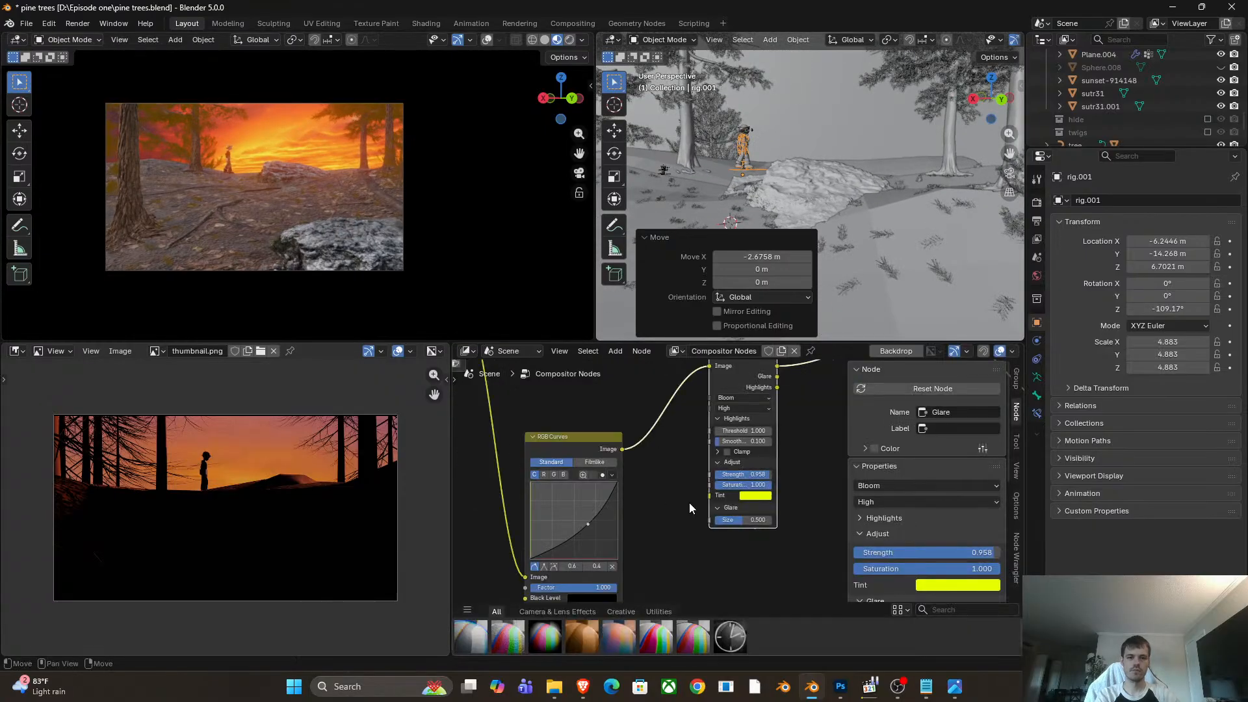
scroll(689, 502, down, 4)
scroll(683, 481, up, 1)
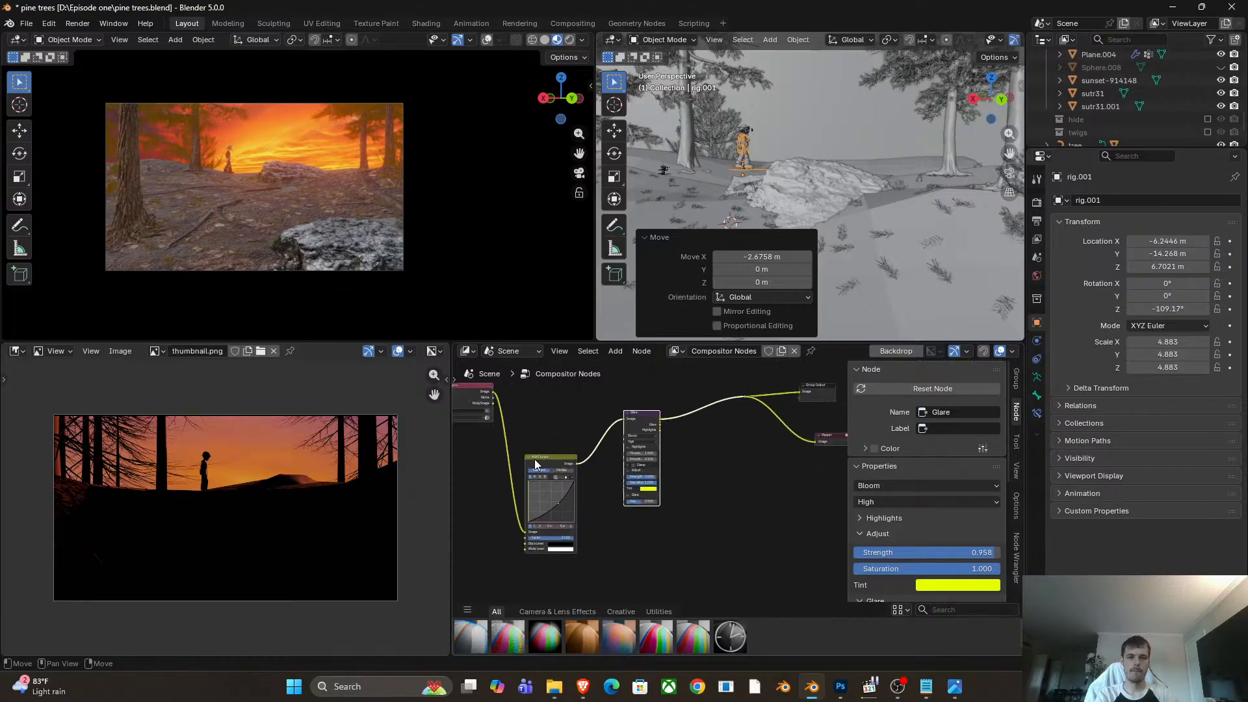
drag(534, 463, 535, 479)
drag(637, 419, 632, 478)
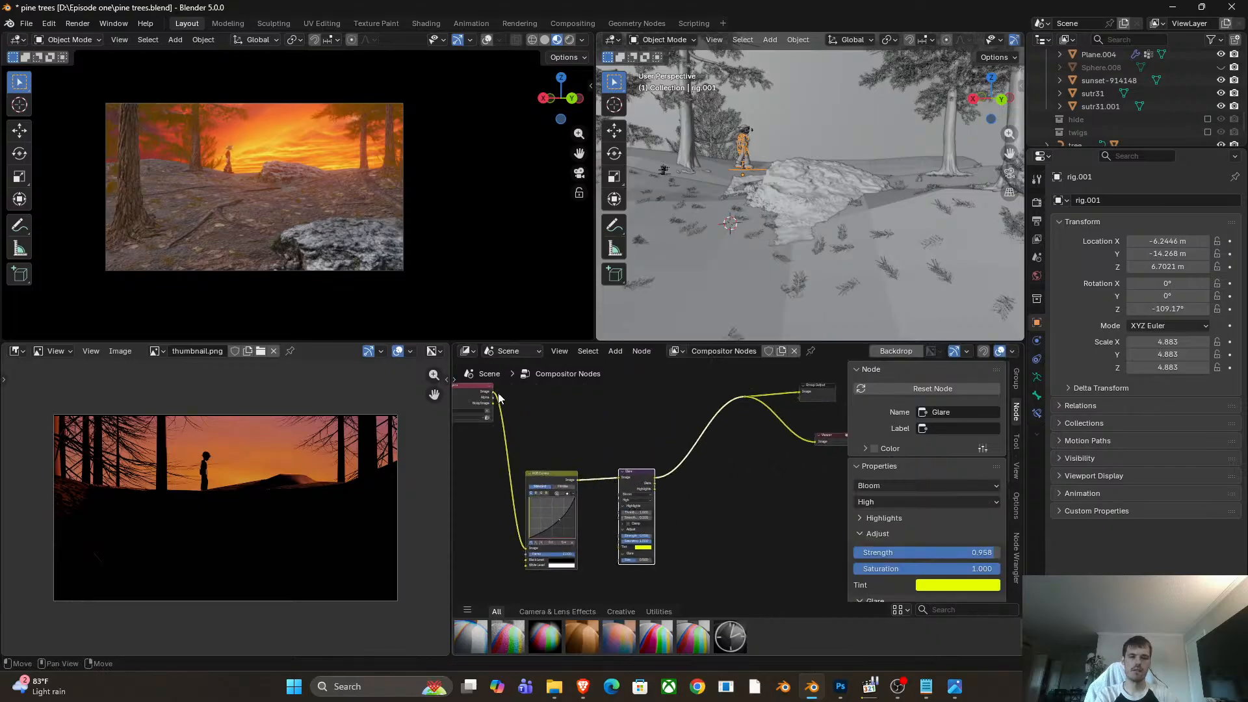
middle_drag(494, 395, 489, 423)
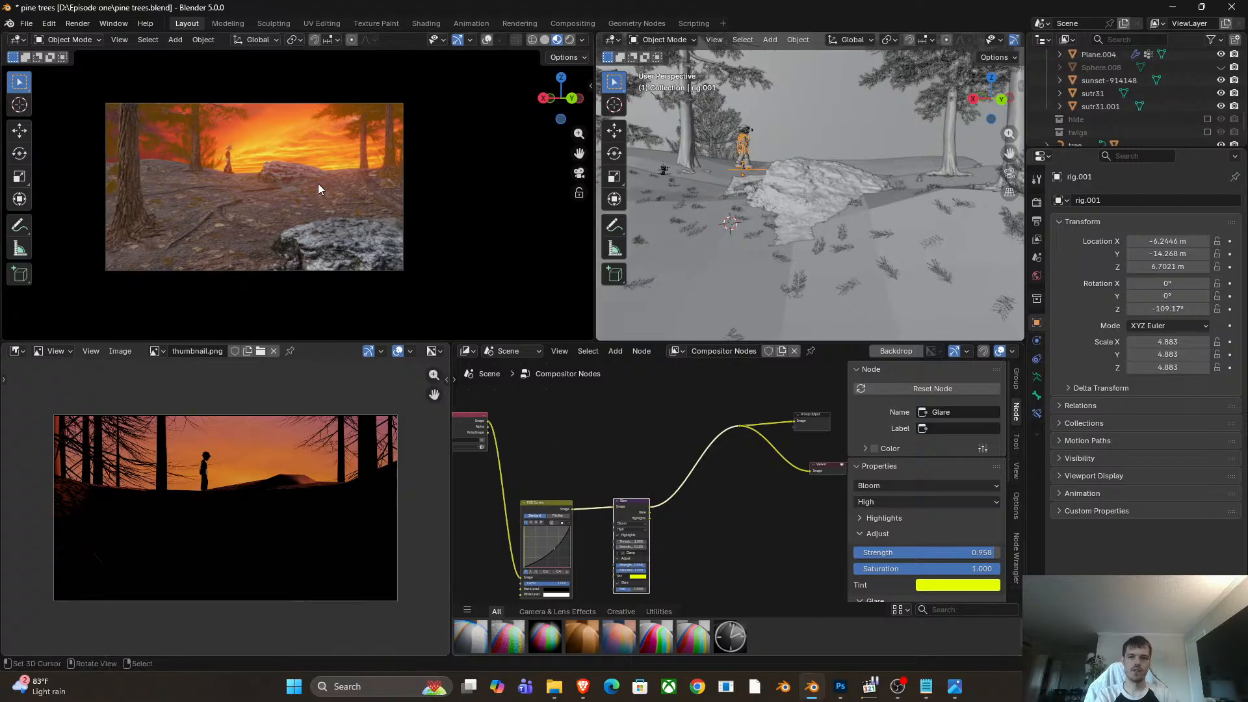
Preview the camera view in rendered shading, and return it to material preview.
key(z)
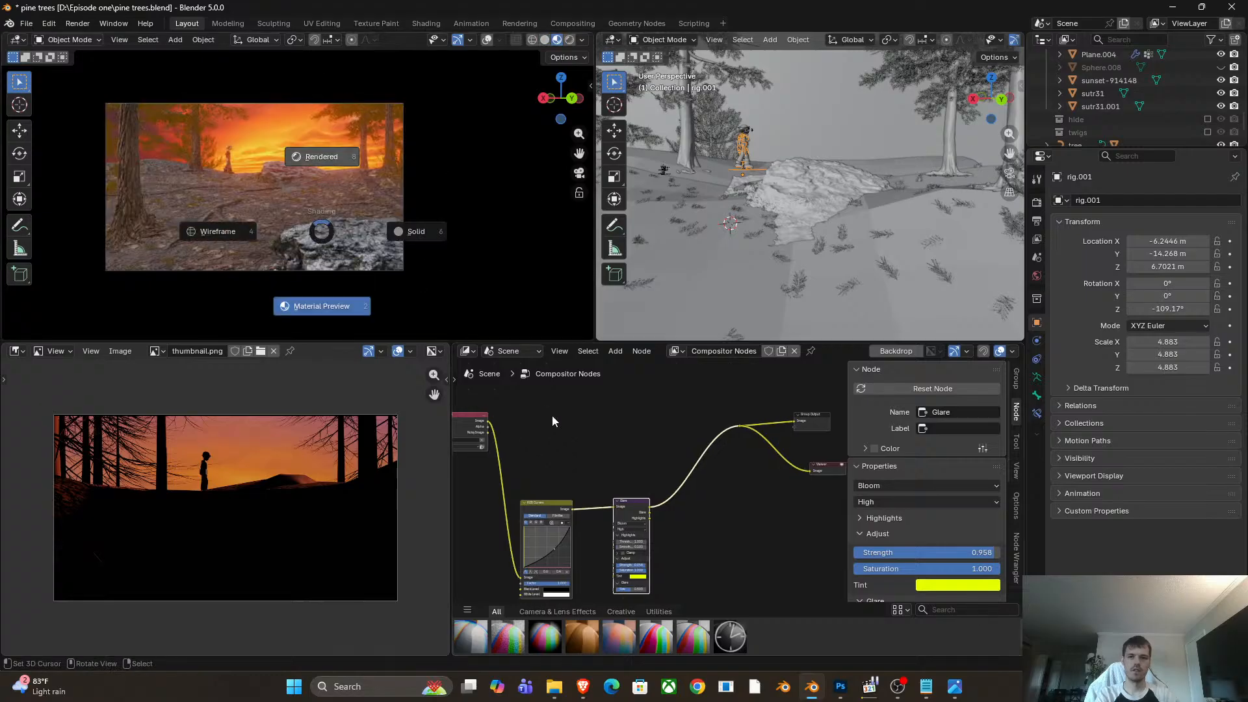
click(386, 189)
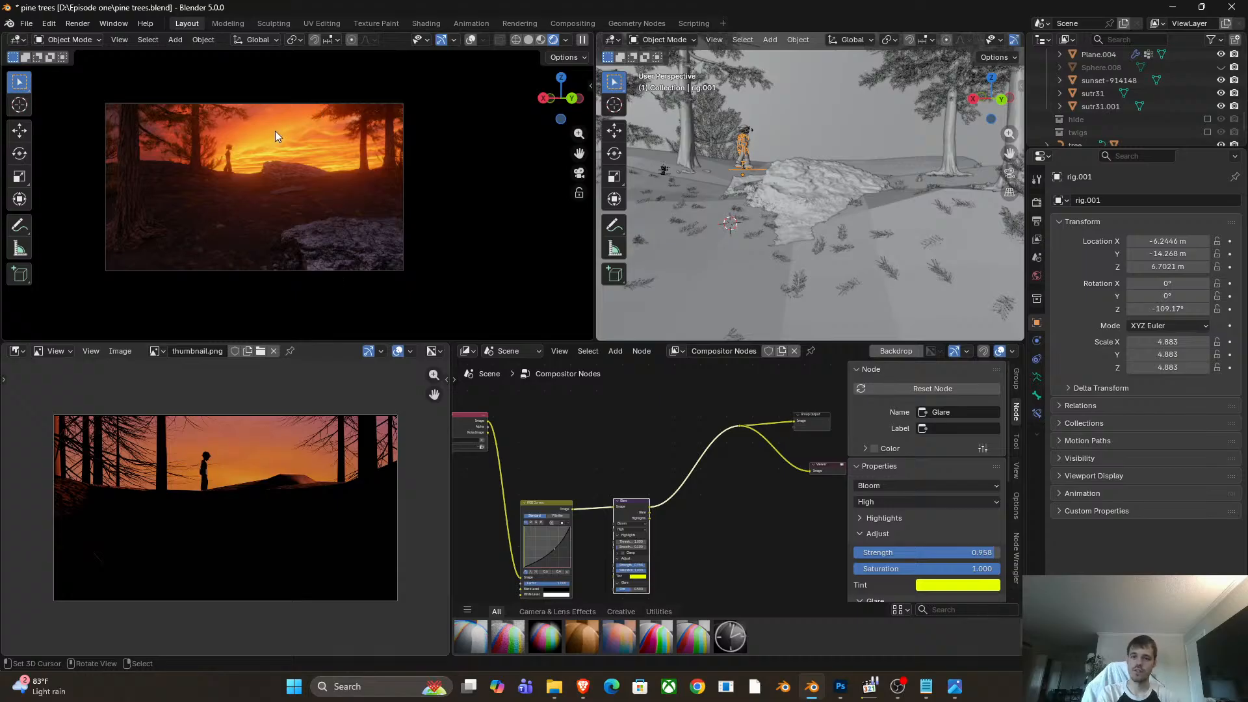
key(z)
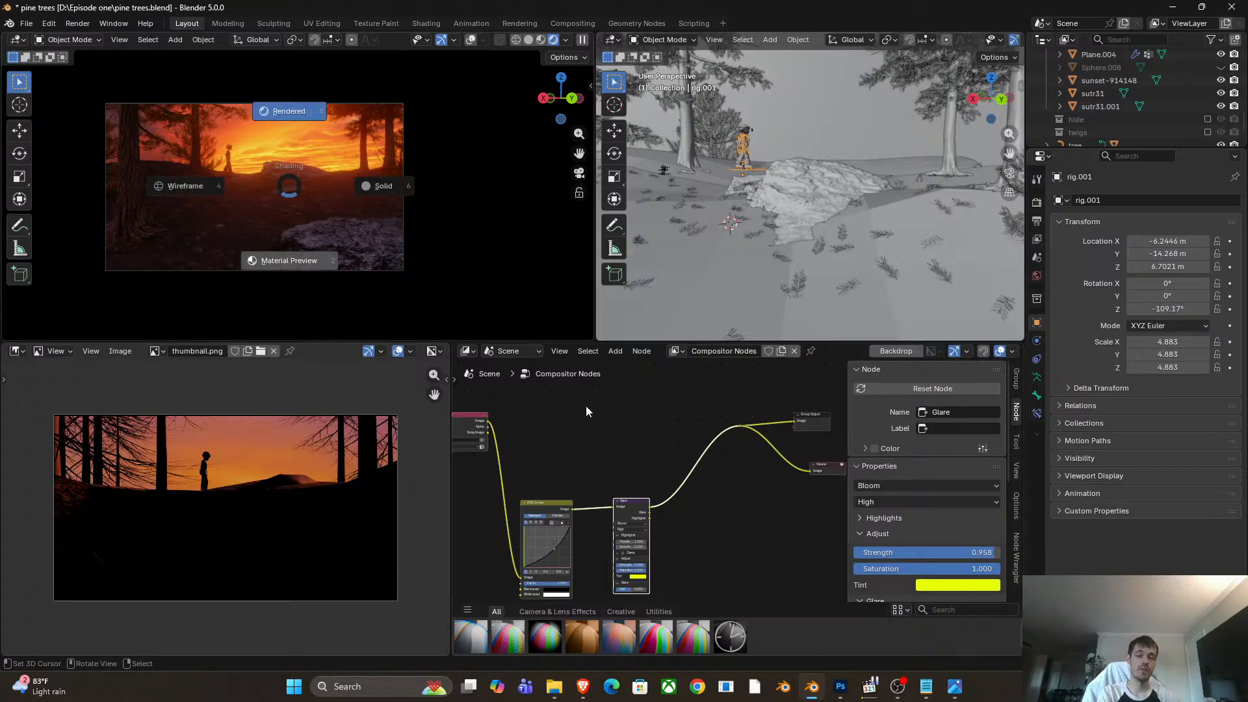
scroll(478, 437, up, 1)
drag(468, 414, 612, 418)
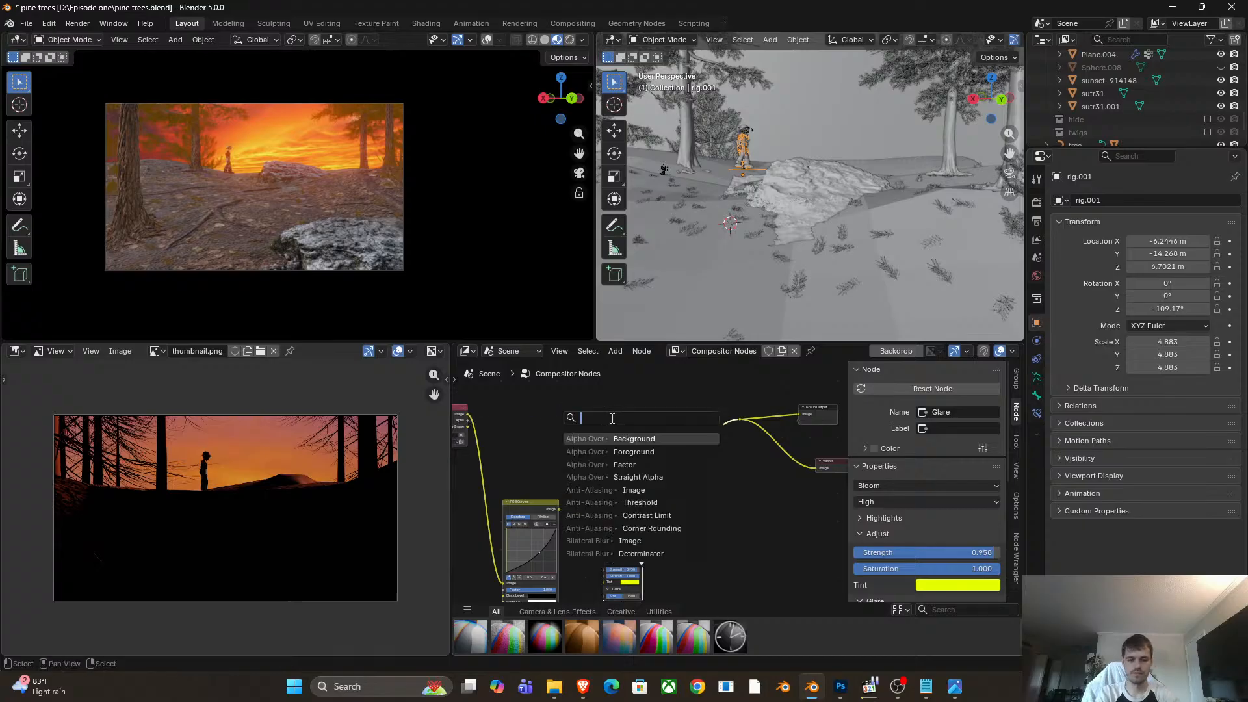
text(co)
key(BackSpace)
key(BackSpace)
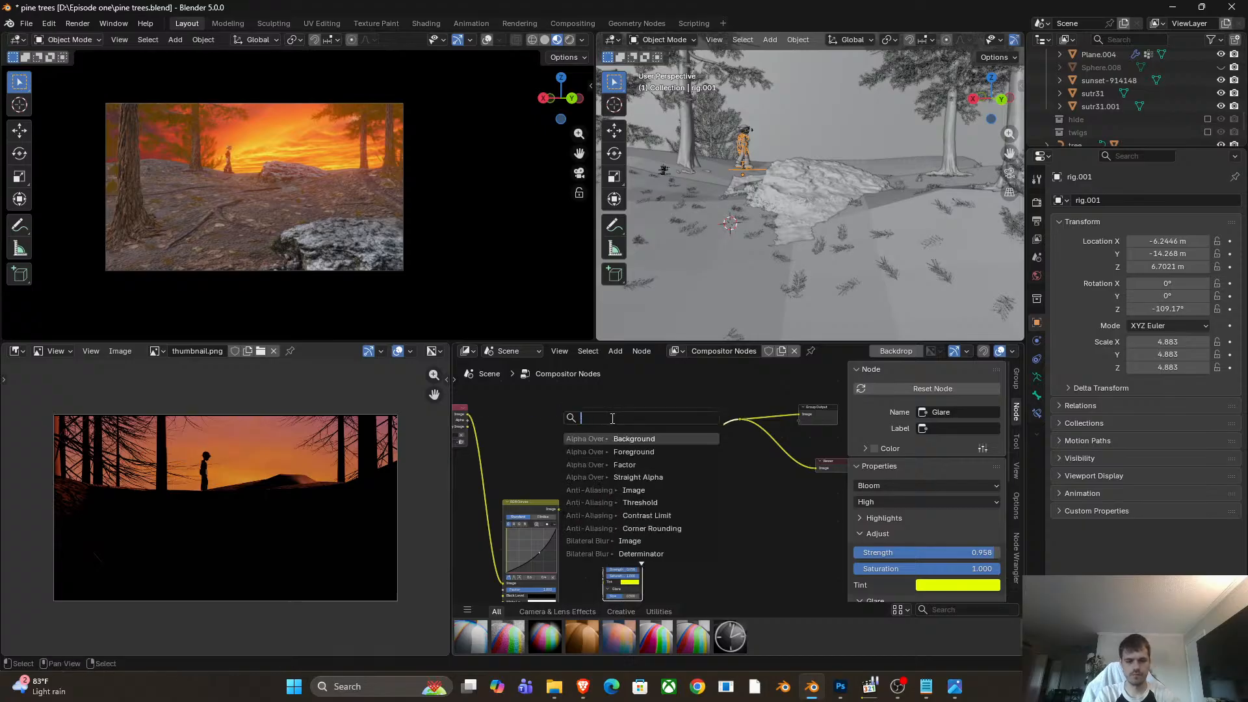
text(h)
key(BackSpace)
text(color)
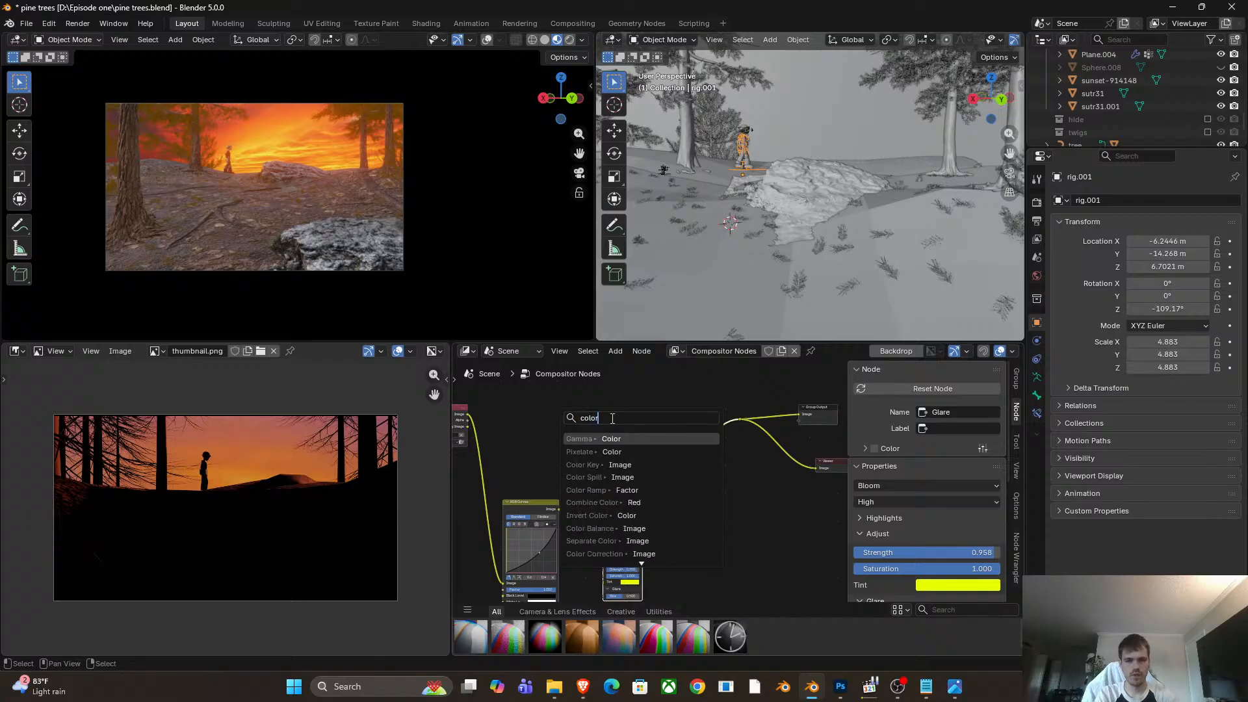
text(ca)
key(BackSpace)
key(BackSpace)
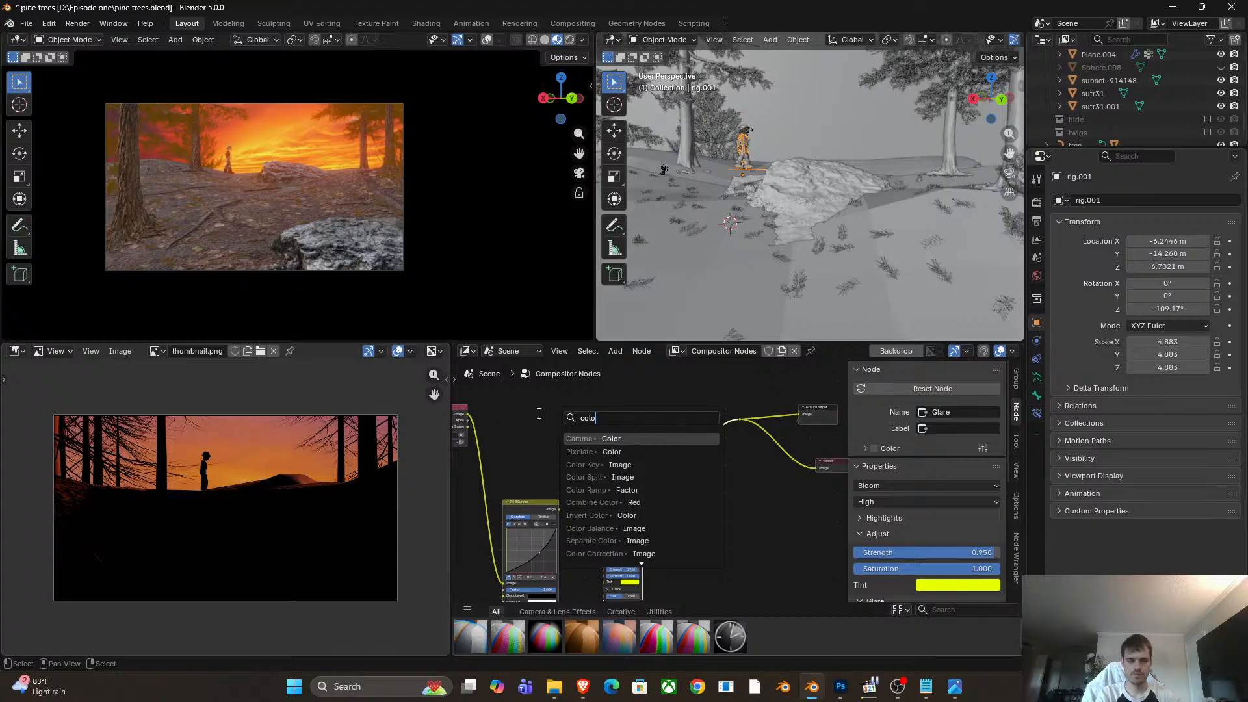
key(Escape)
Try adding a Hue mix node to the compositor, and delete it.
key(shift+a)
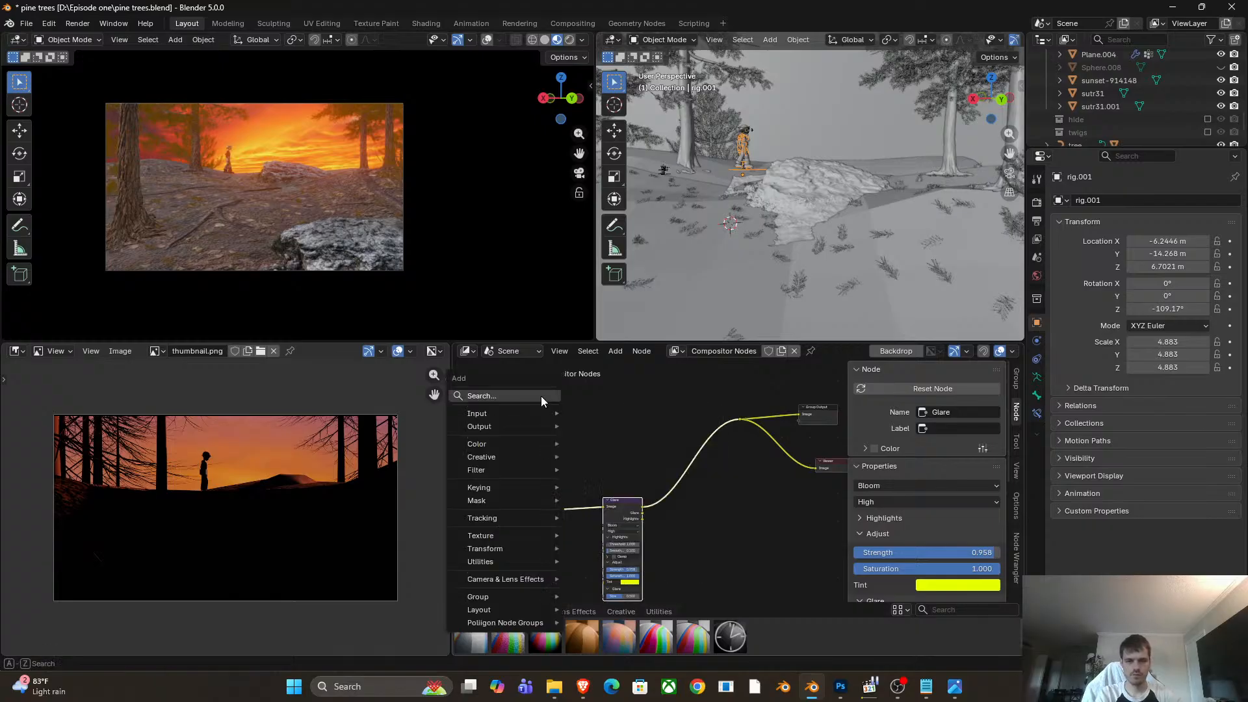
text(hu)
key(Return)
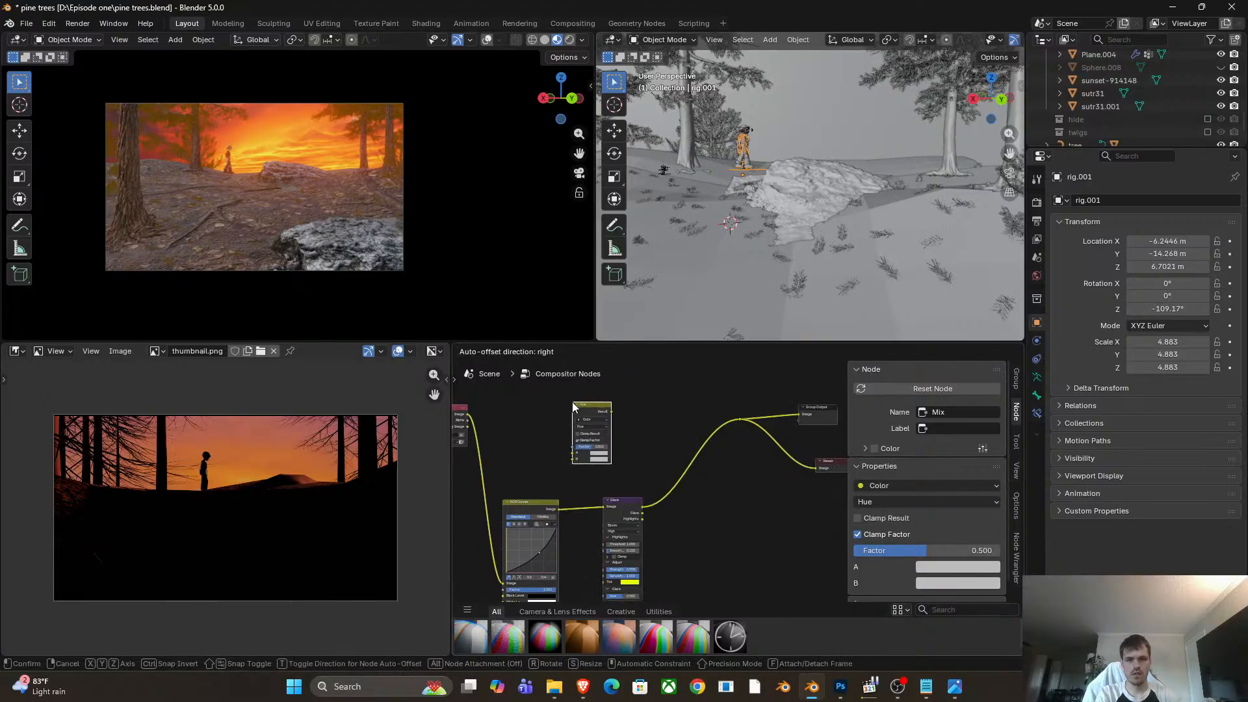
click(572, 402)
scroll(572, 401, up, 3)
middle_drag(516, 417, 622, 471)
scroll(622, 469, up, 2)
middle_drag(664, 423, 680, 427)
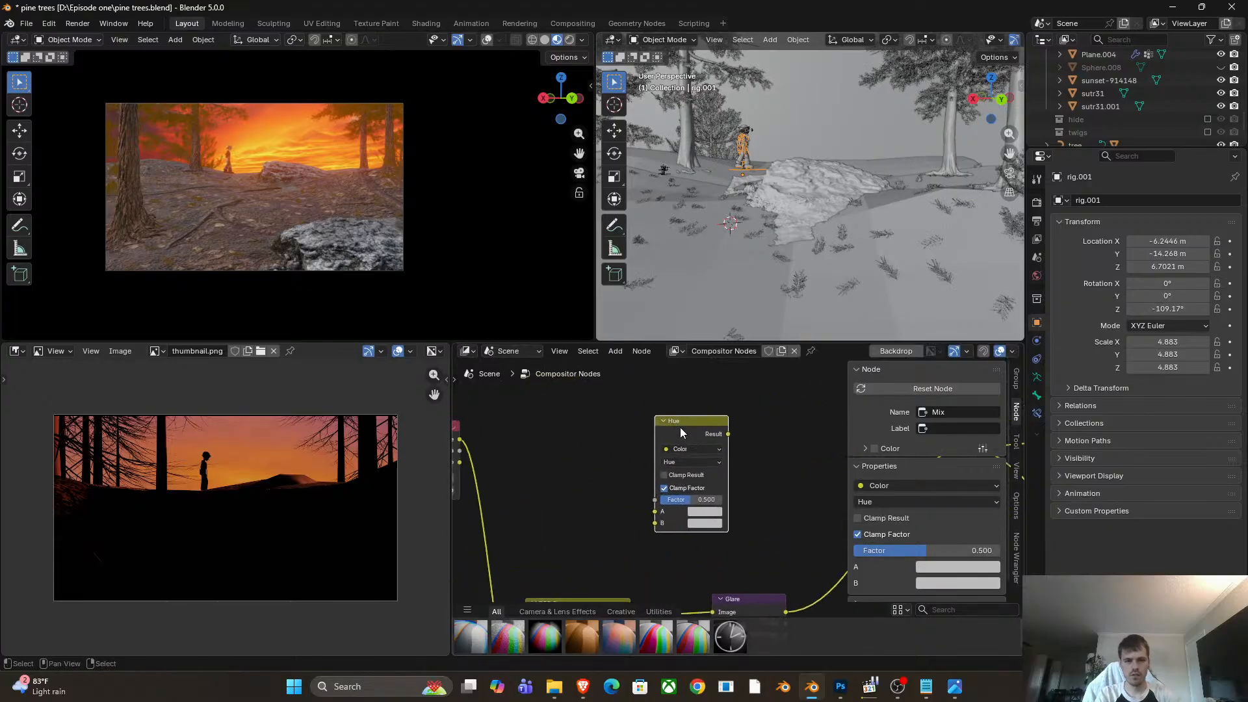
key(x)
Add a Hue/Saturation/Value node and link it between the render image and the output reroute, bypassing RGB Curves and Glare.
key(shift+a)
click(654, 420)
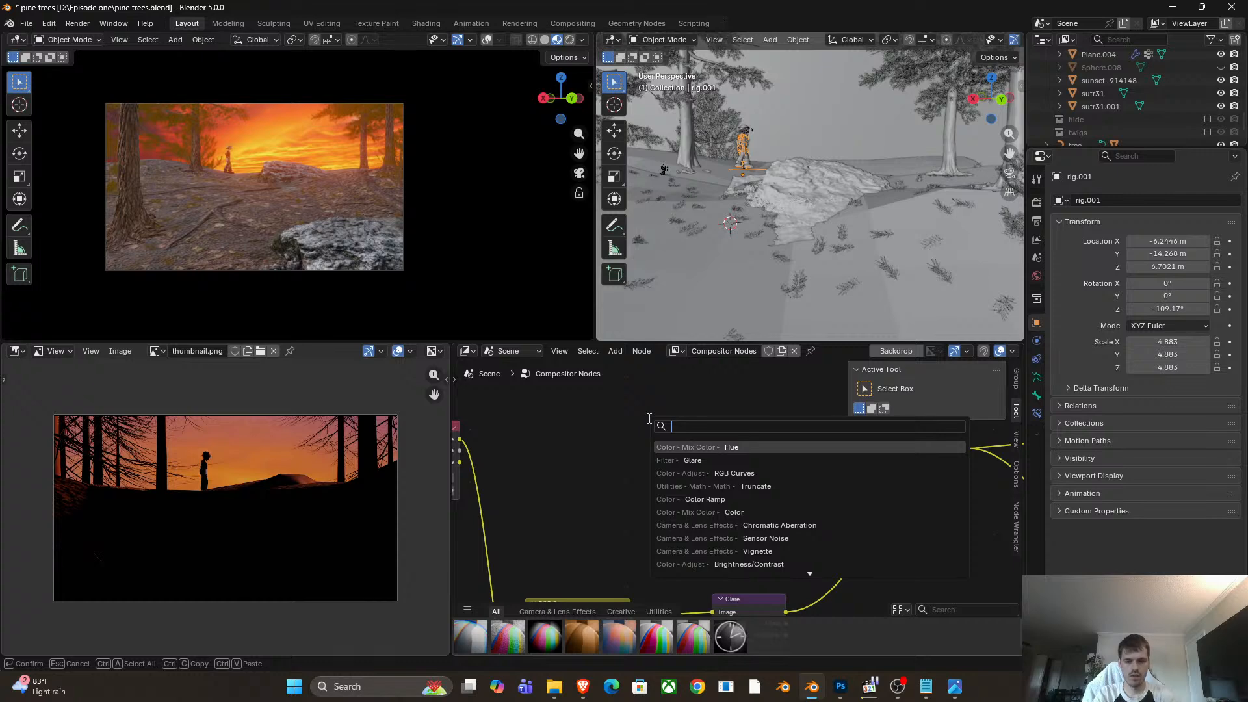
text(sat)
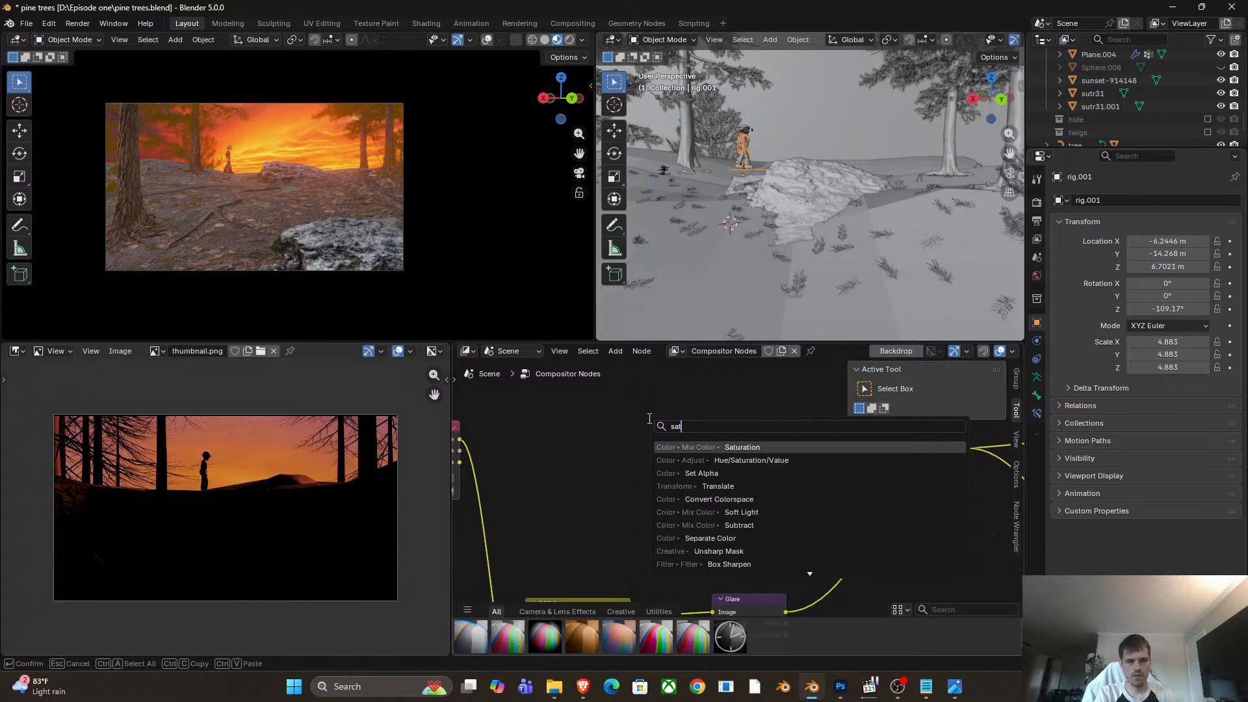
click(751, 460)
click(614, 429)
drag(460, 440, 666, 455)
scroll(724, 467, down, 2)
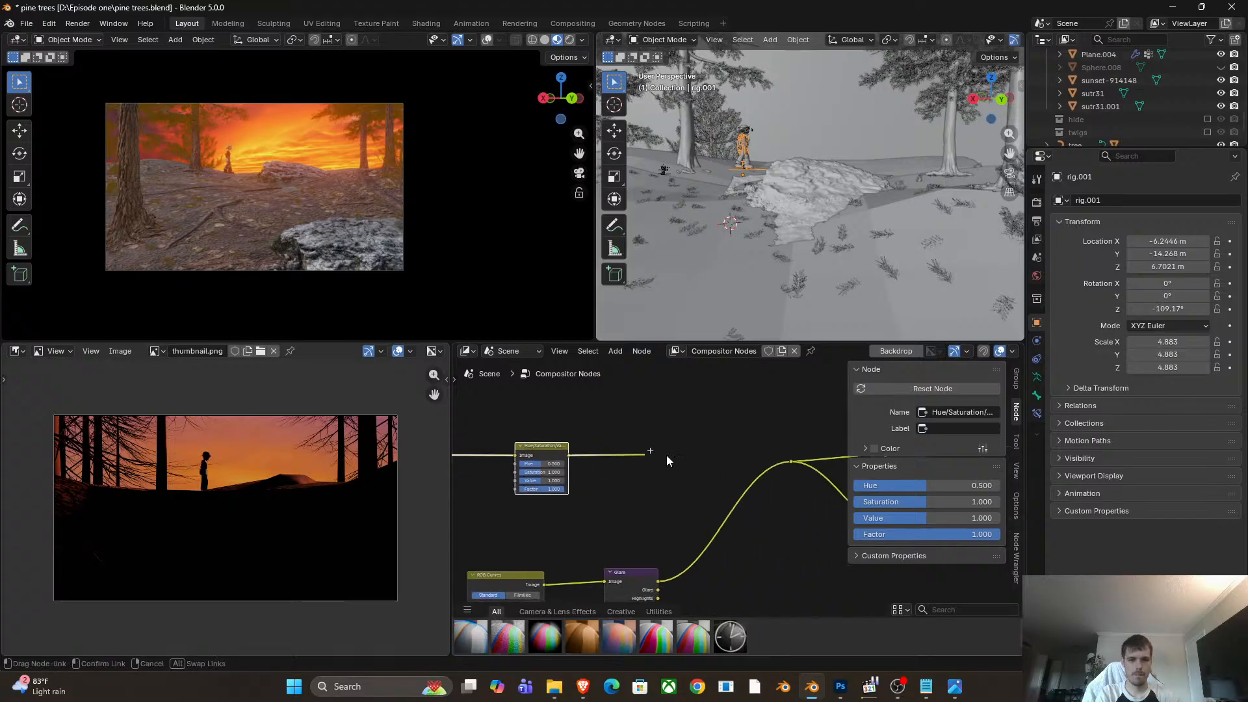
Set the Hue/Saturation/Value node's saturation to 0 and switch the camera view to rendered shading.
drag(532, 473, 501, 473)
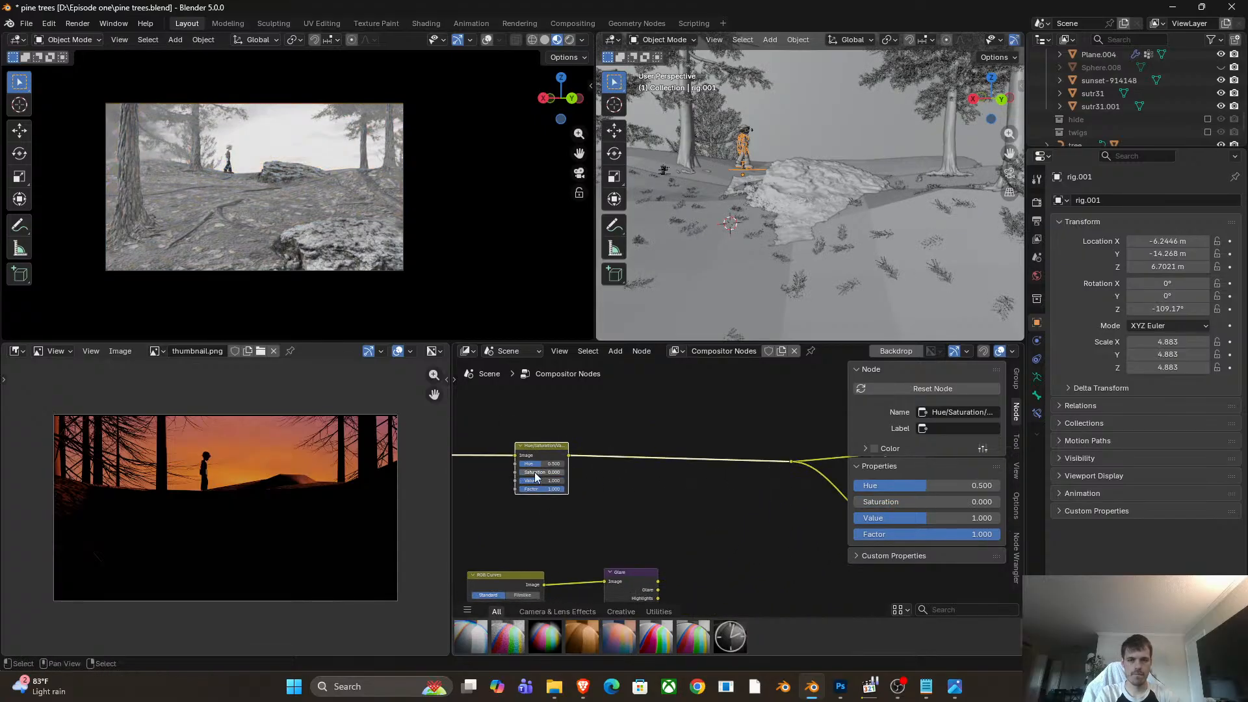
scroll(619, 501, up, 1)
middle_drag(619, 501, 670, 520)
key(z)
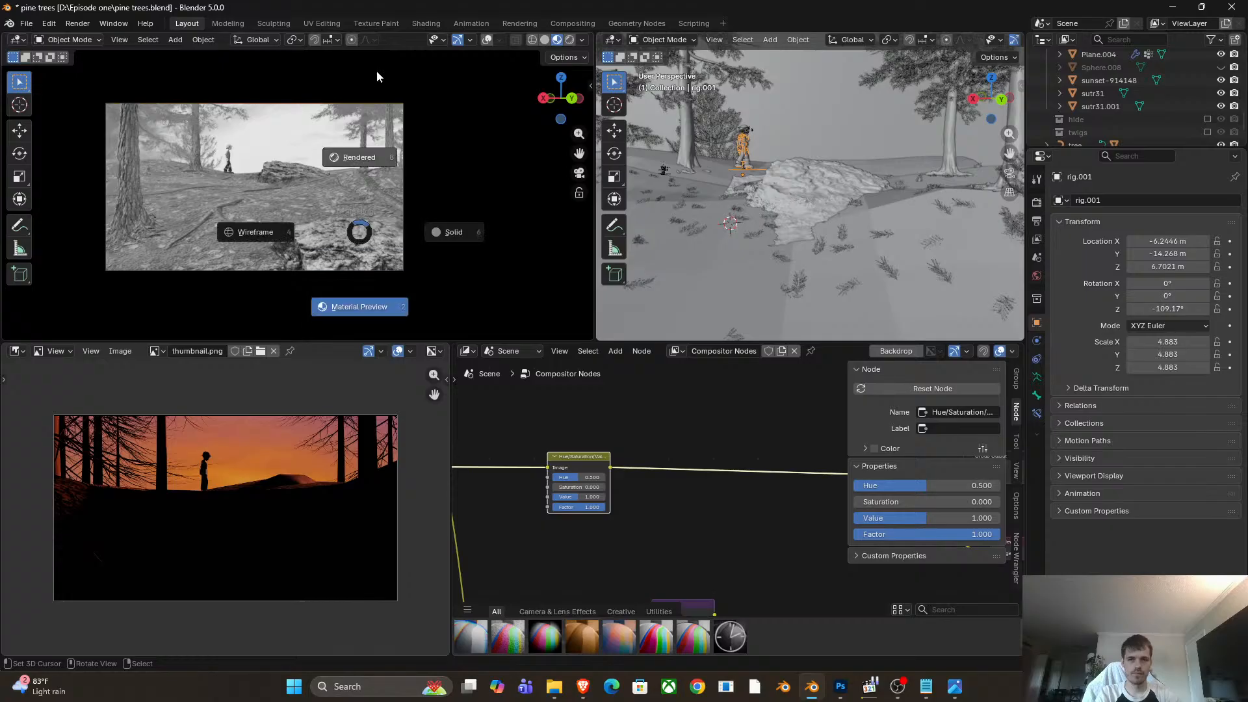
click(376, 73)
Insert a Flip node between the Hue/Saturation/Value node and the output reroute, and enable Flip X.
scroll(650, 507, up, 3)
scroll(649, 504, down, 4)
middle_drag(667, 426, 637, 416)
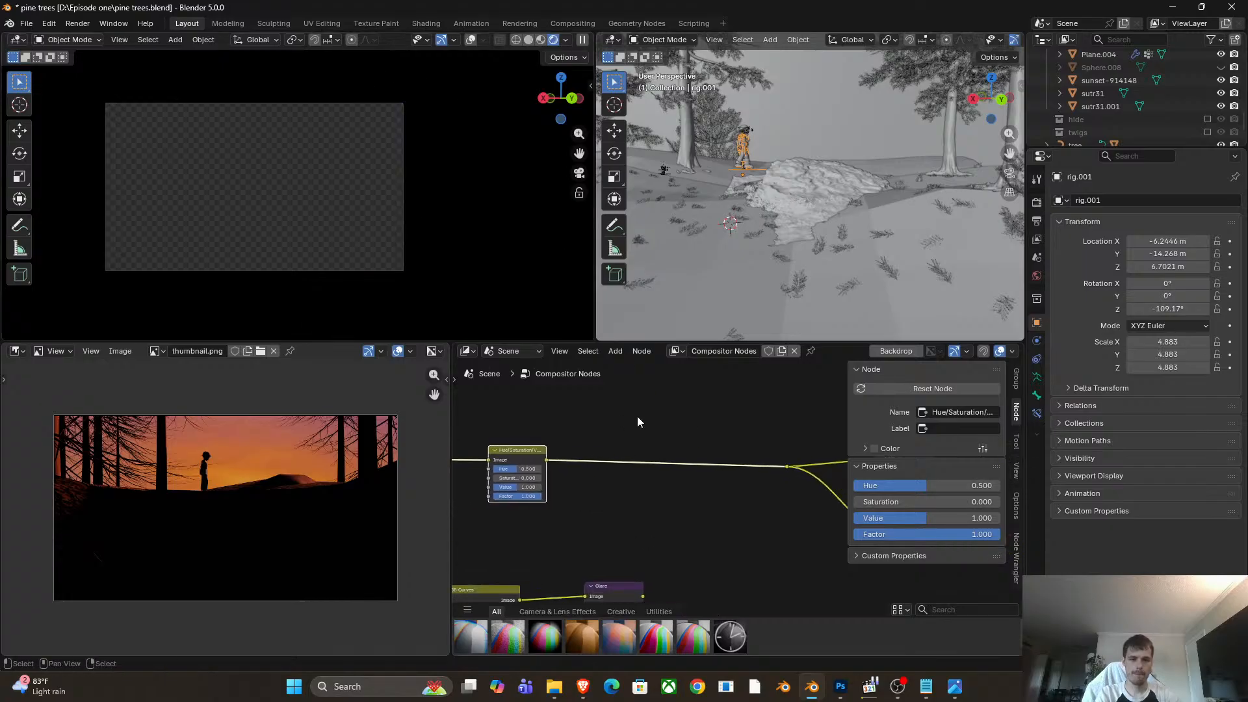
key(n)
key(shift+a)
text(flip)
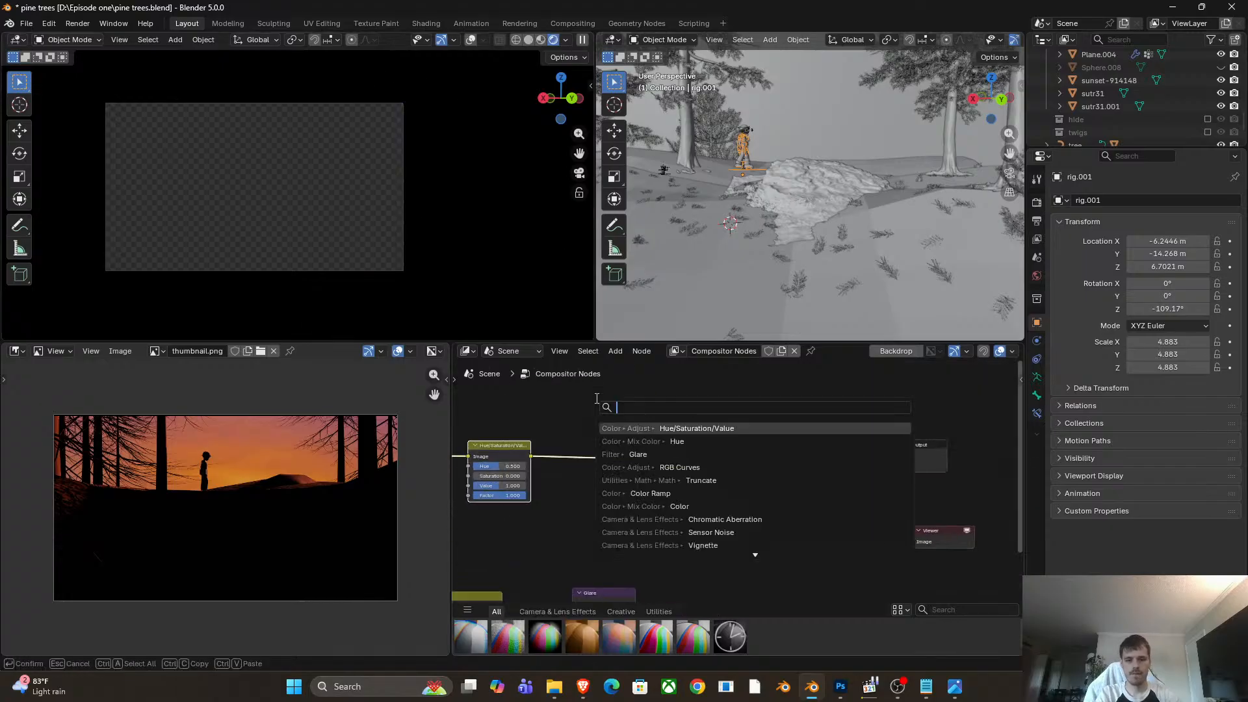
key(Return)
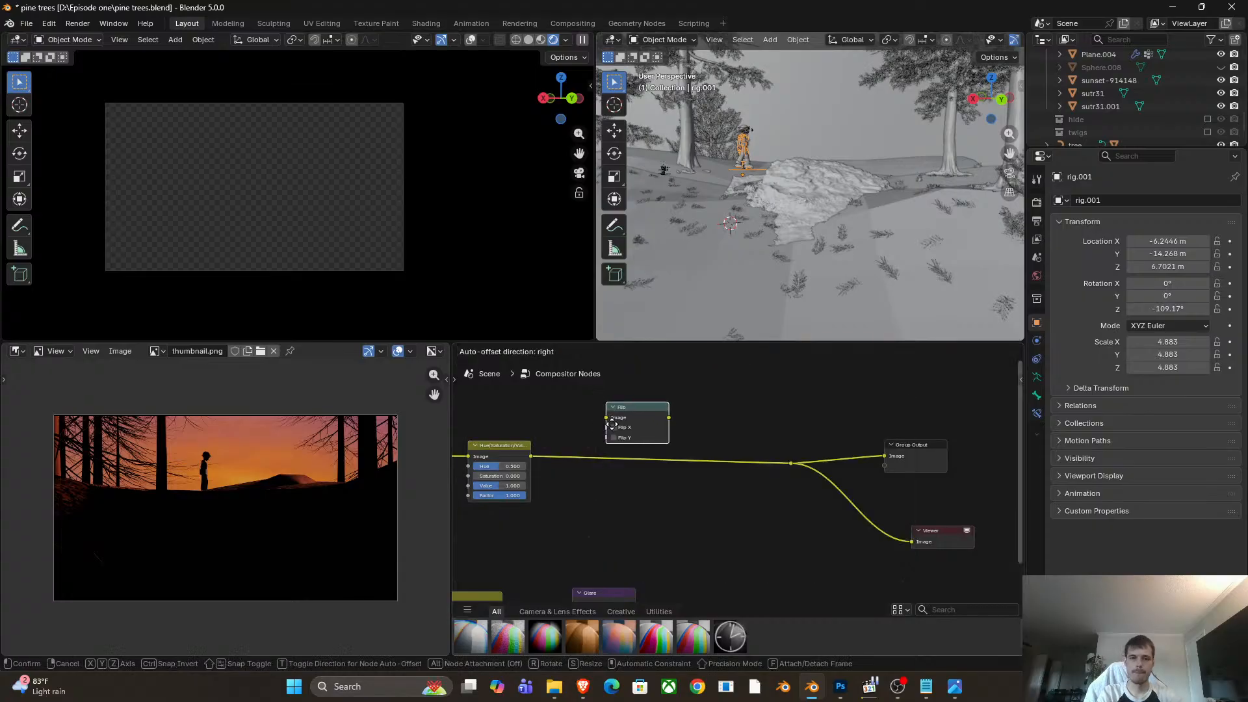
click(615, 434)
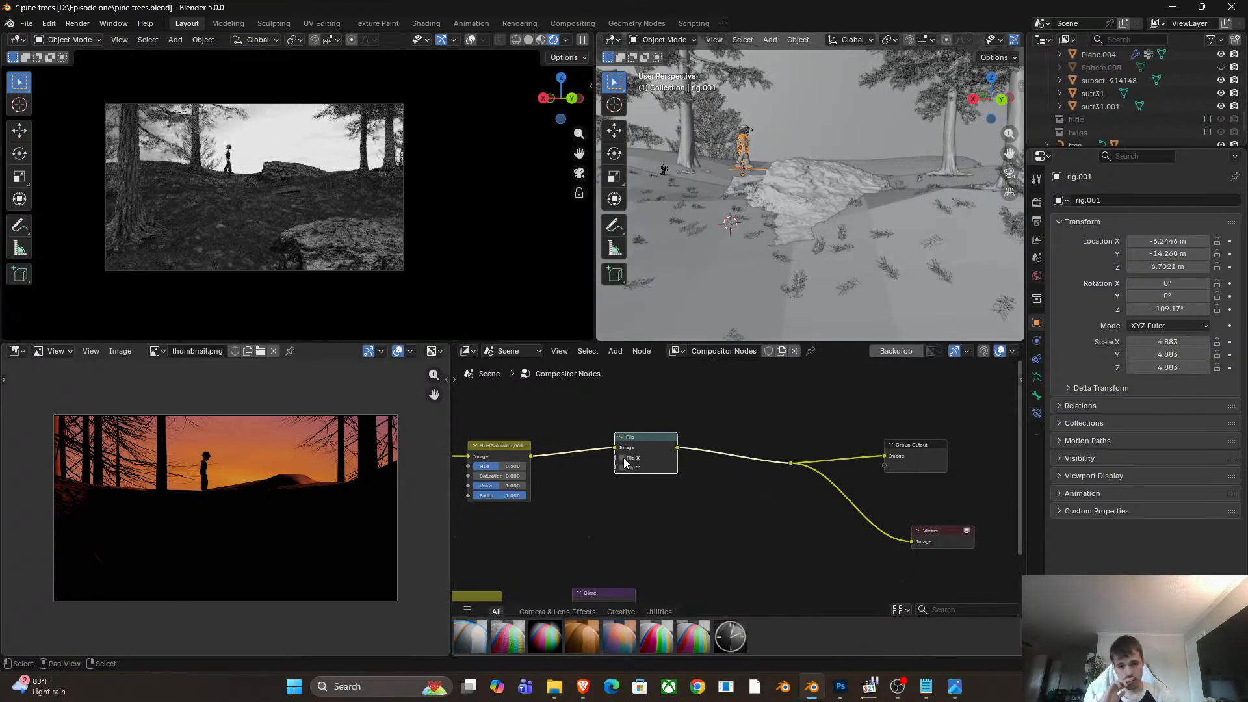
click(623, 458)
scroll(640, 448, up, 2)
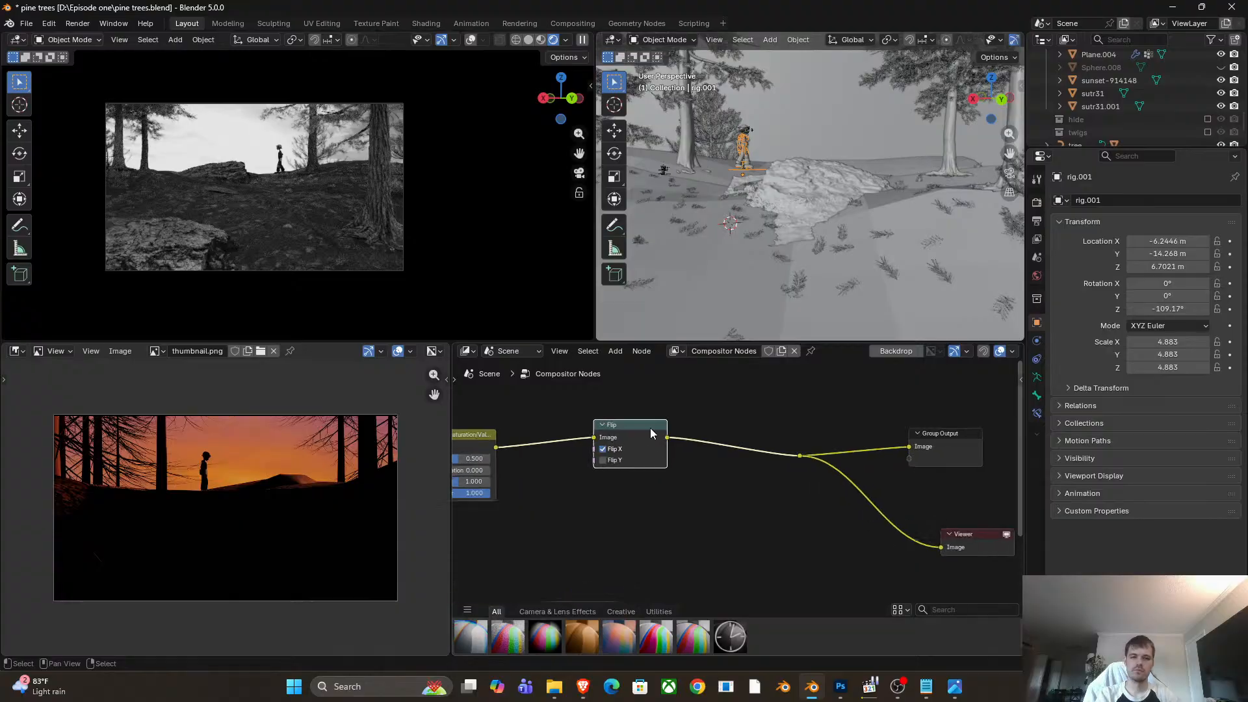
Insert a Brightness/Contrast node between the Flip node and the output reroute, and set its contrast to 27.2.
drag(650, 429, 611, 471)
key(shift+a)
click(649, 426)
text(con)
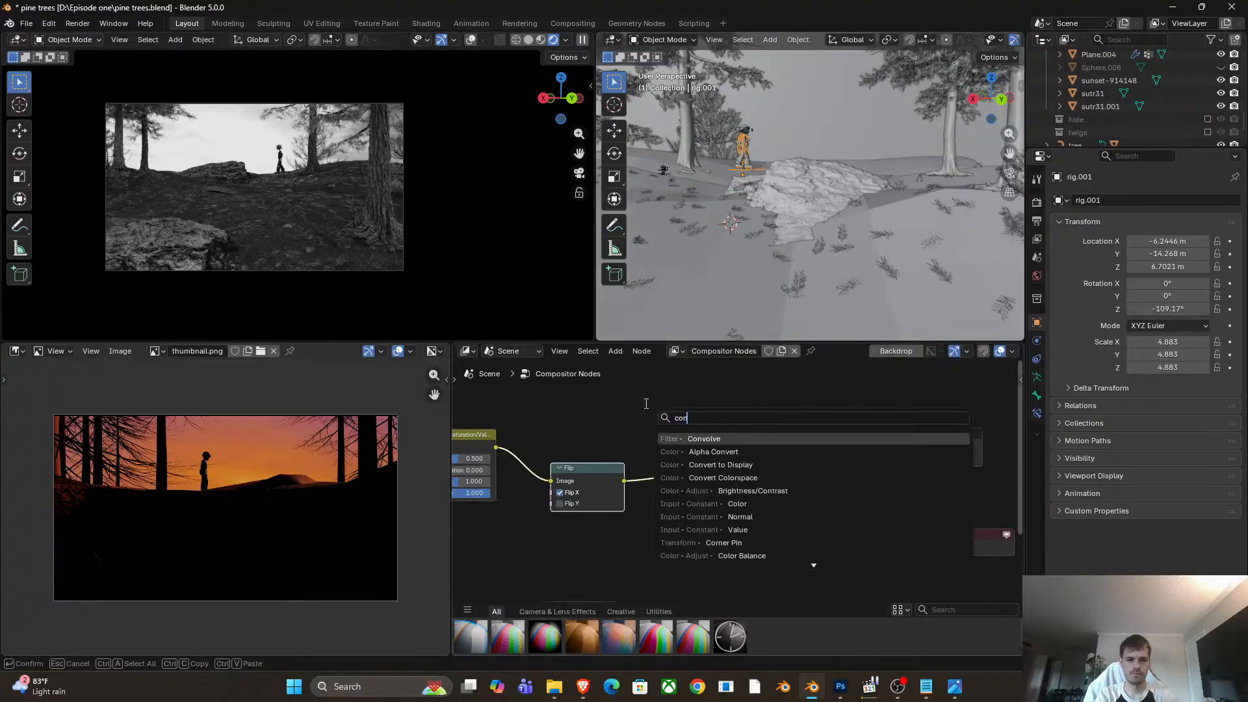
text(tr)
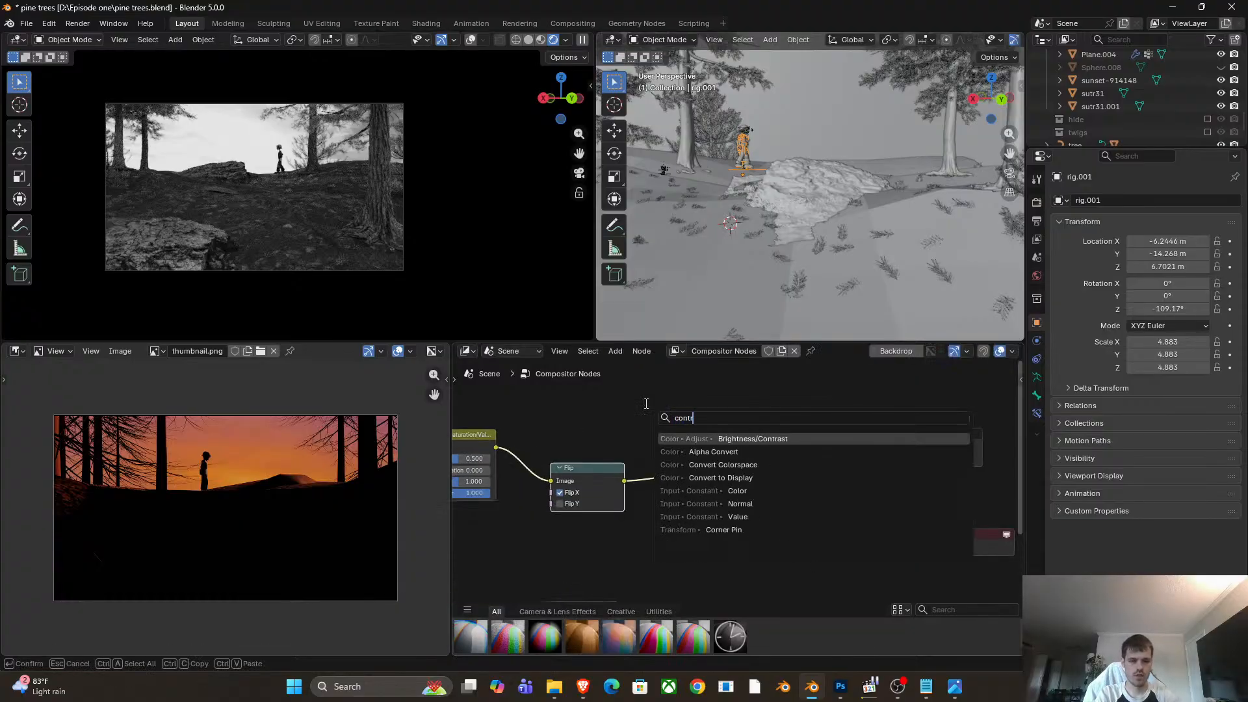
key(Return)
click(664, 446)
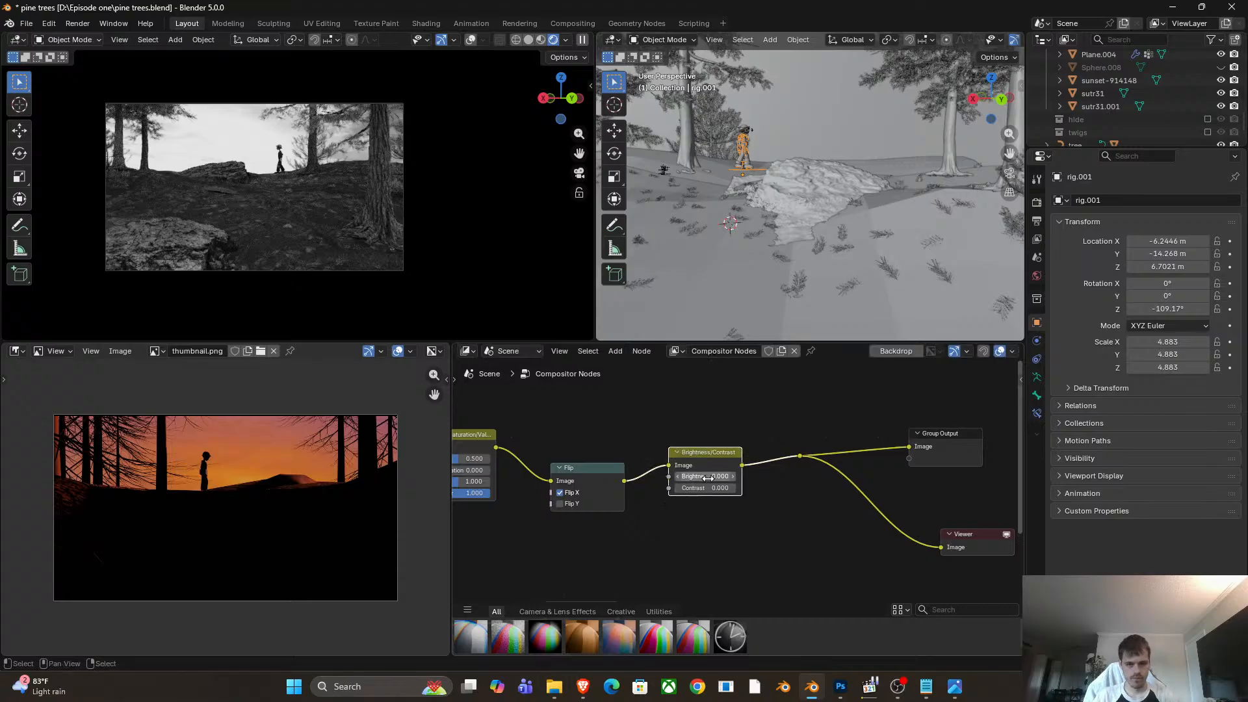
drag(705, 488, 702, 496)
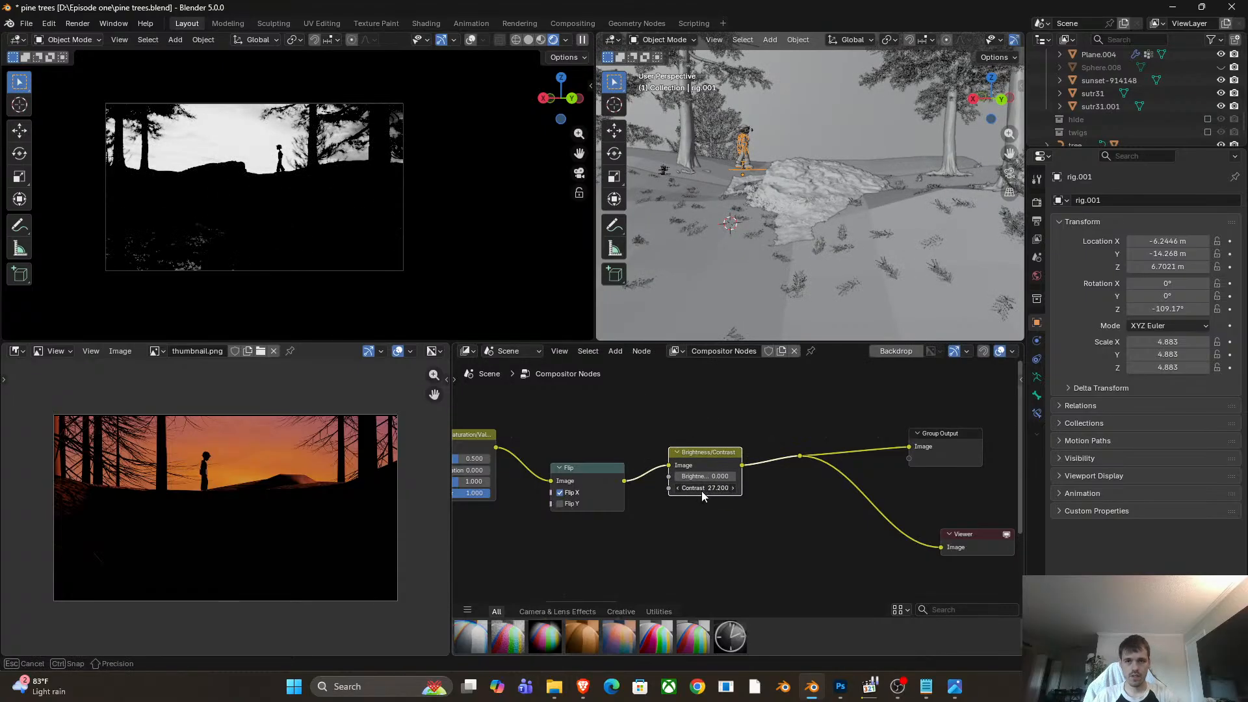
Move the Viewer and Group Output nodes farther from the Brightness/Contrast node to clear space in the chain.
middle_drag(796, 509, 692, 519)
scroll(692, 518, down, 1)
drag(825, 440, 883, 450)
key(g)
click(910, 451)
click(853, 538)
key(g)
click(950, 546)
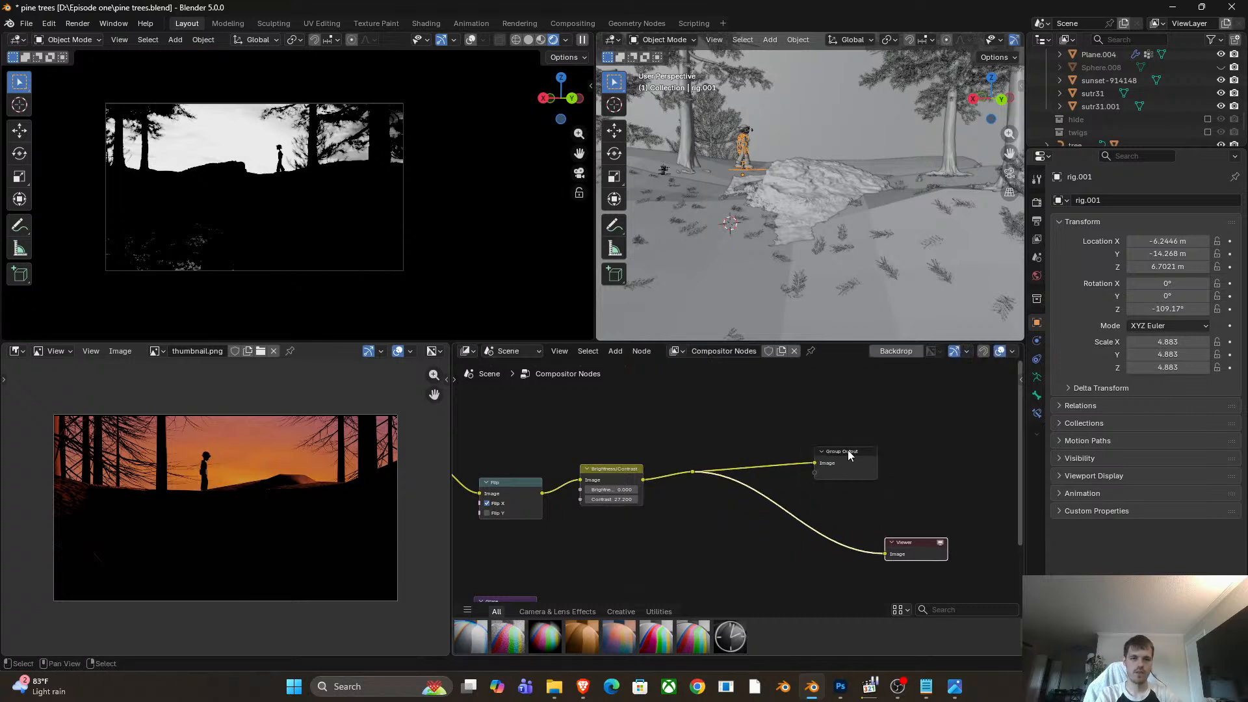
click(848, 451)
key(g)
click(973, 438)
drag(692, 472, 804, 483)
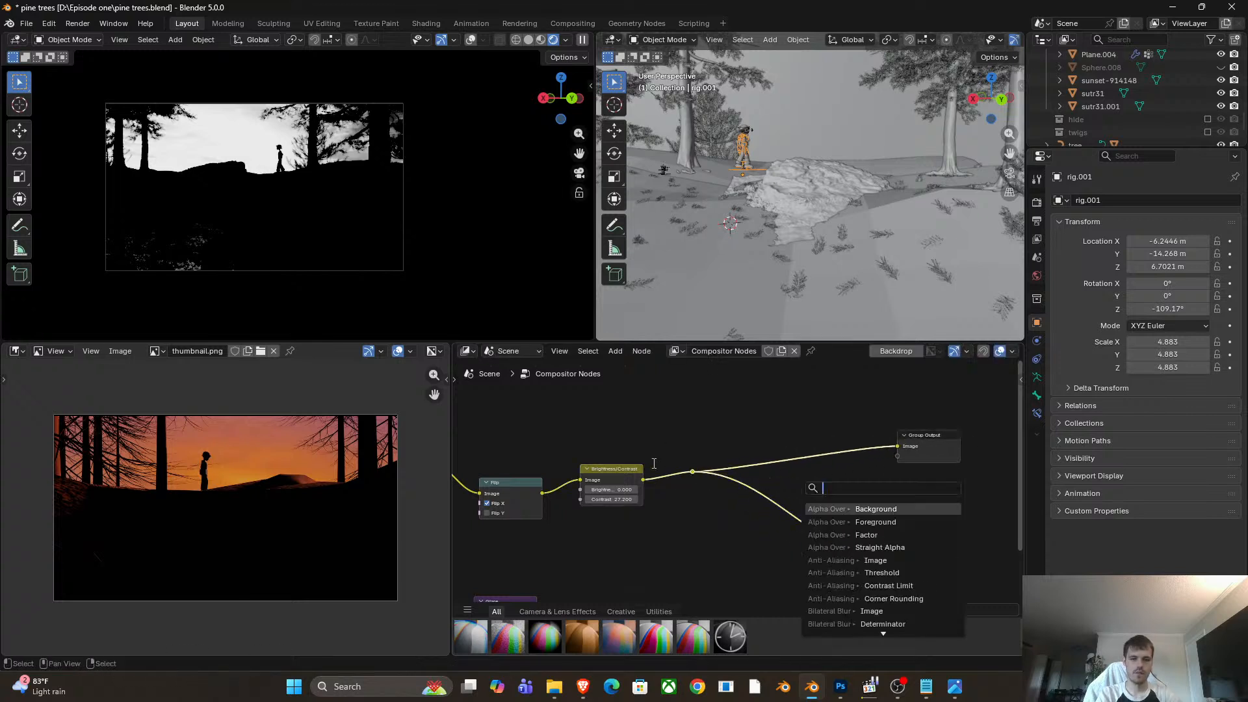
click(643, 424)
Insert a Blur node between the Brightness/Contrast node and the output reroute, and set both blur sizes to 4.74.
key(shift+a)
click(638, 405)
text(b)
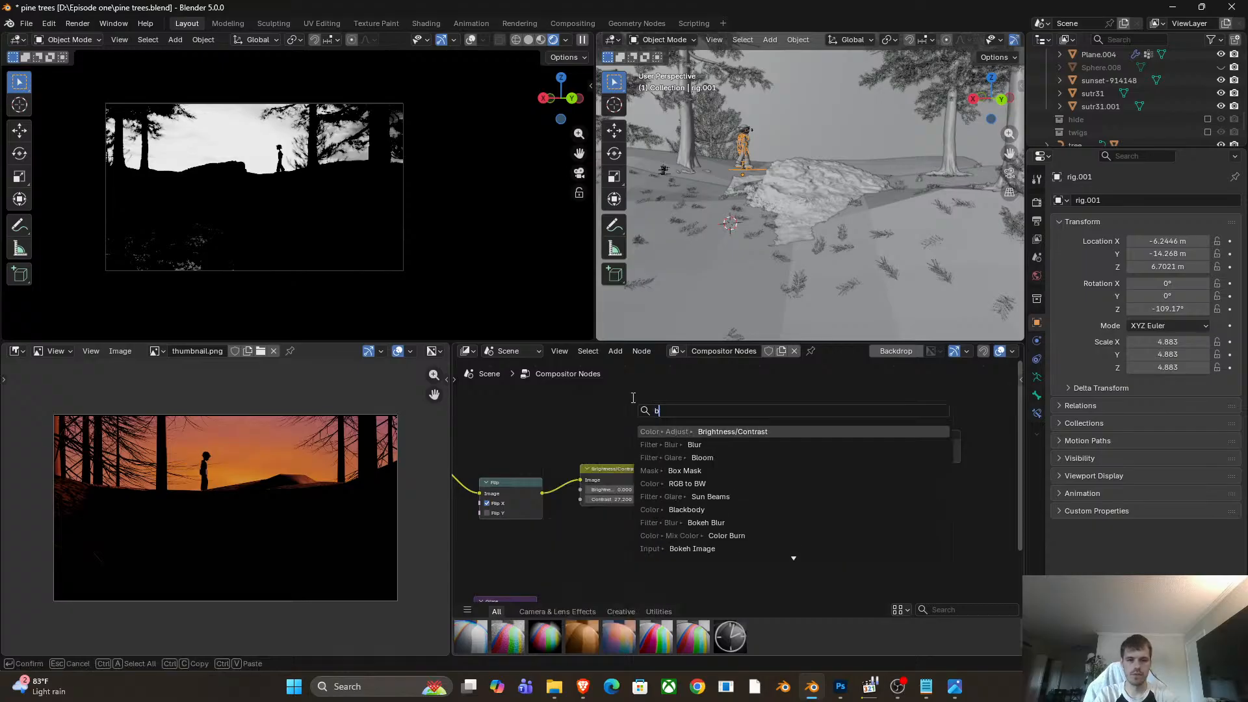
text(lur)
key(Return)
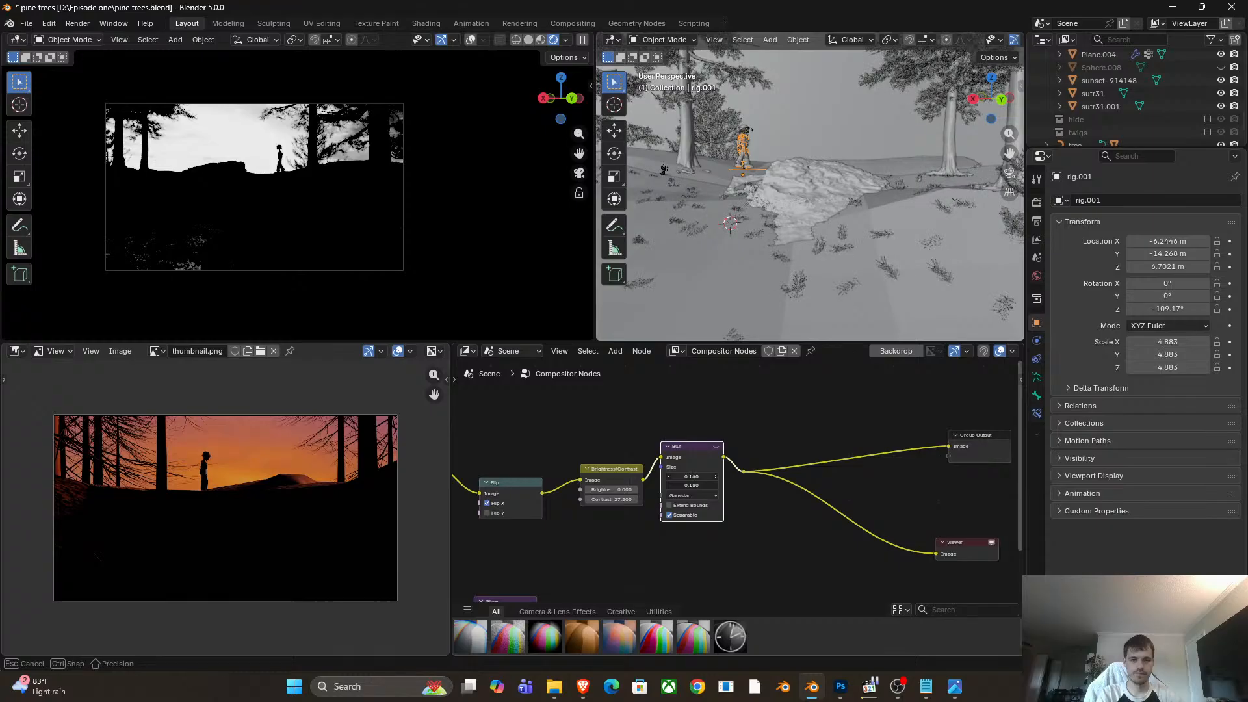
drag(691, 480, 716, 460)
scroll(683, 462, up, 6)
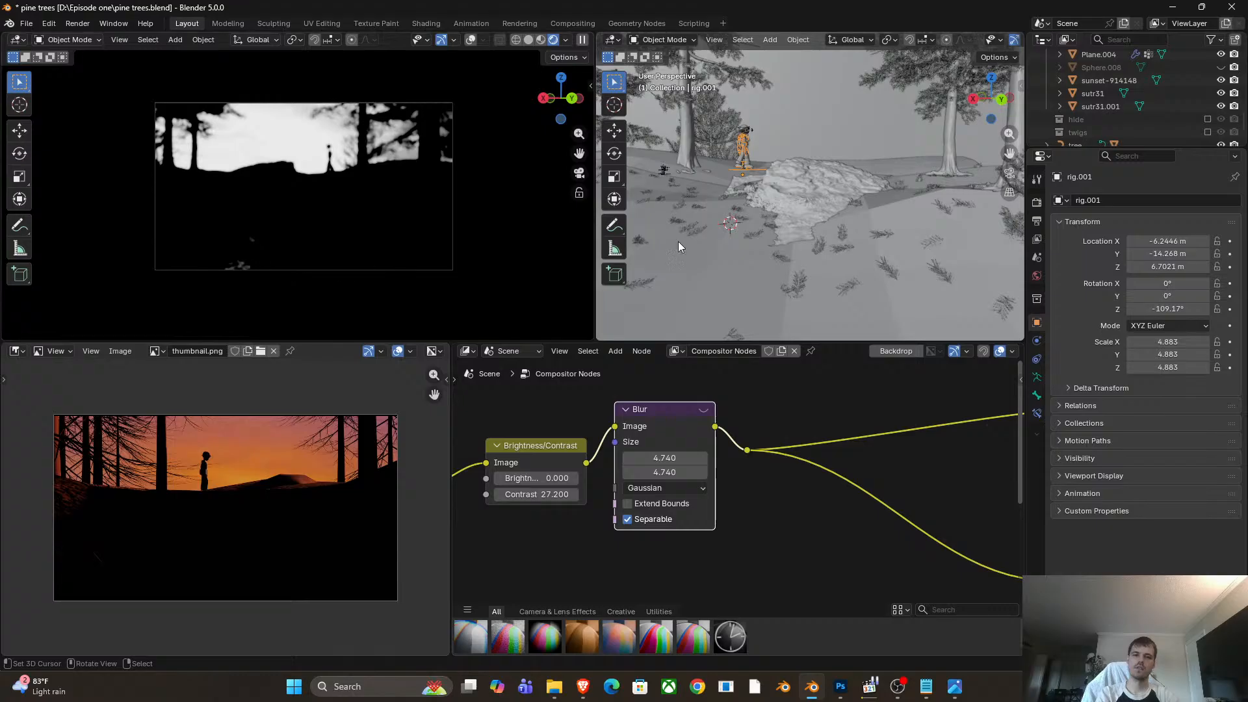
scroll(793, 204, down, 3)
scroll(792, 203, up, 2)
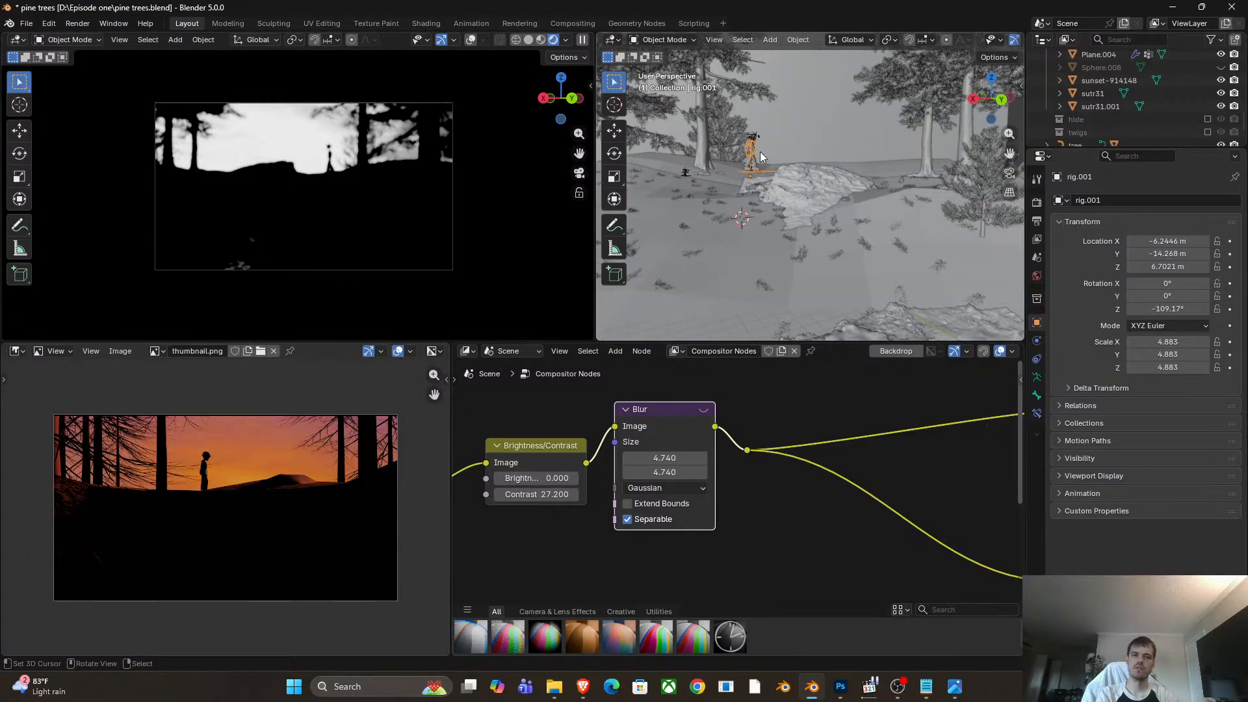
click(927, 158)
key(g)
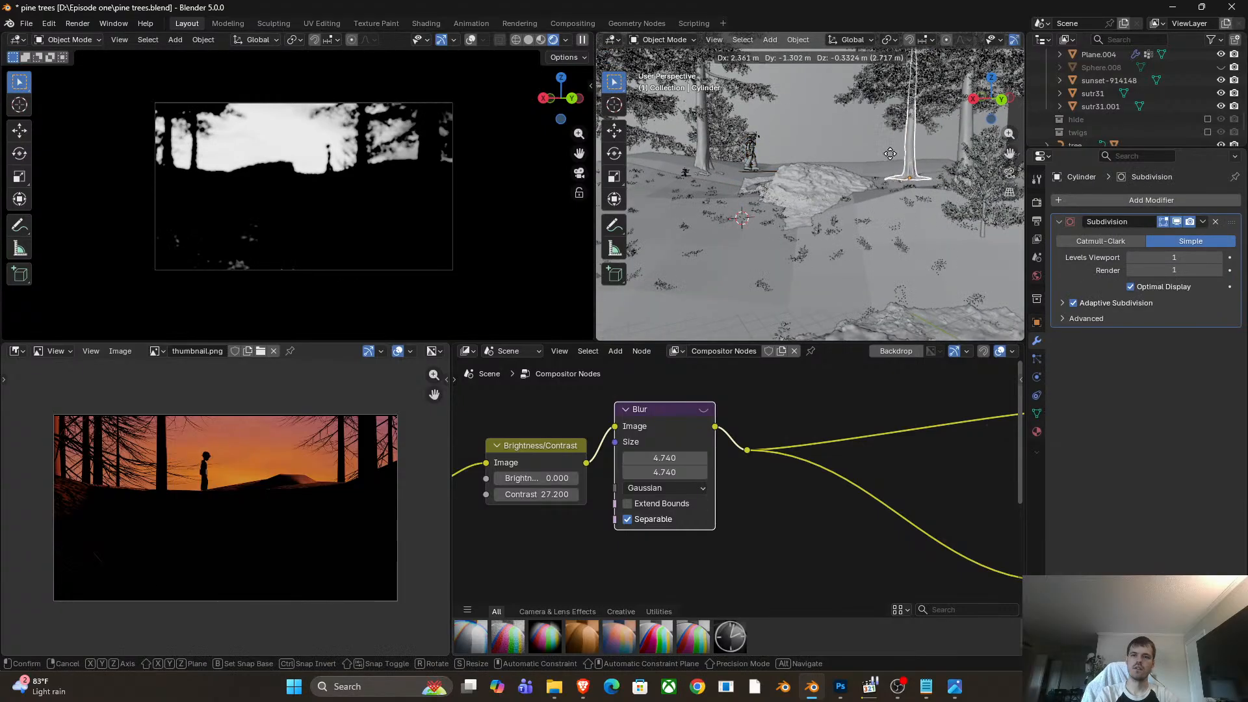
click(888, 158)
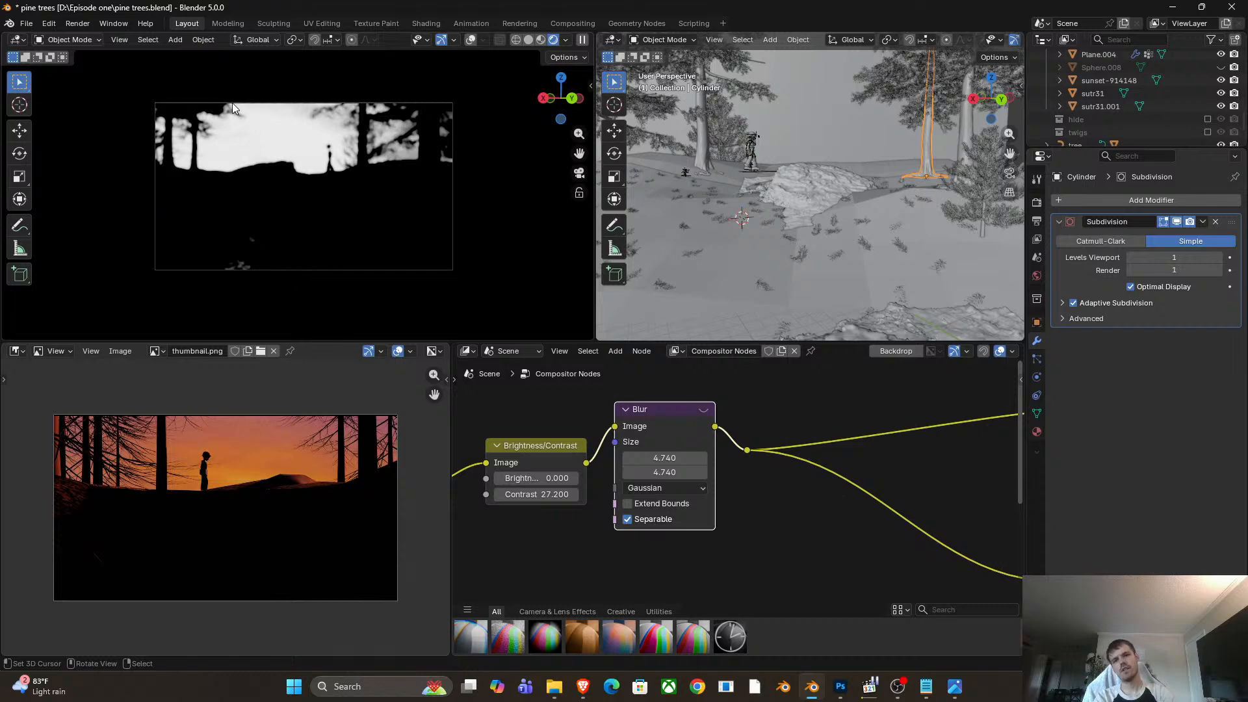
key(g)
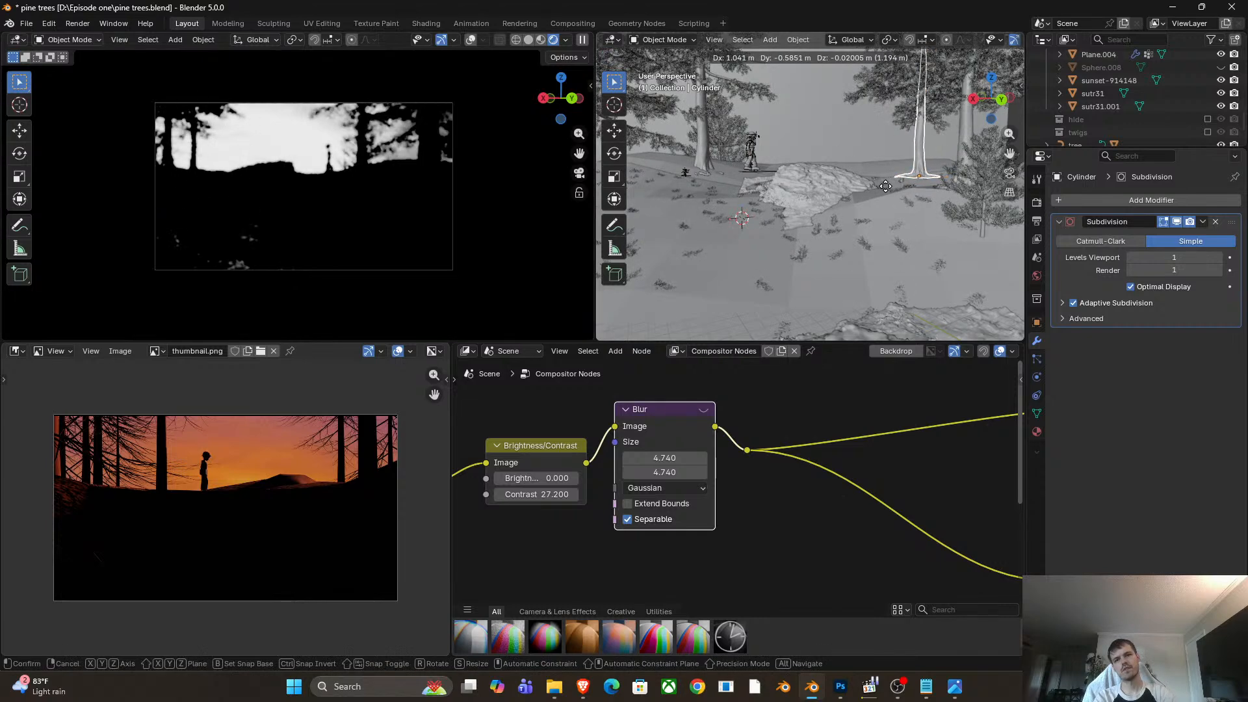
click(900, 185)
Select the neighbouring pine trunk as well and move both trunks about 2.22 m along the global X axis.
key(shift+d)
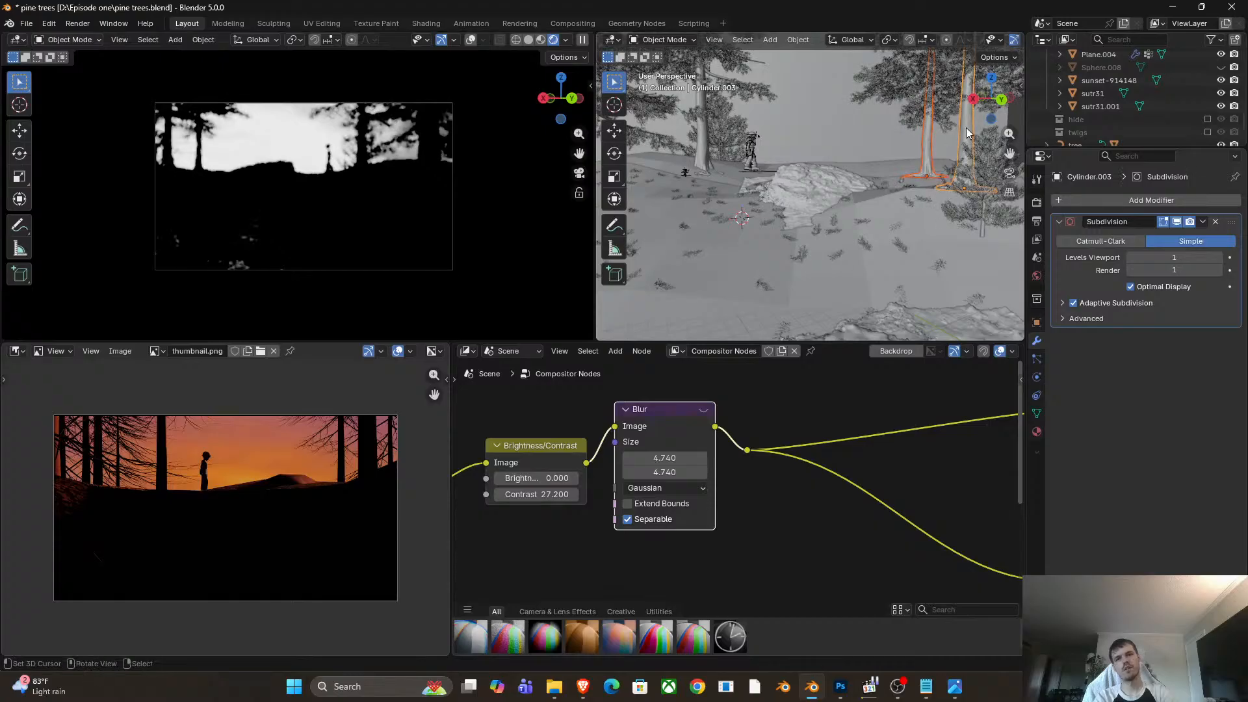
key(x)
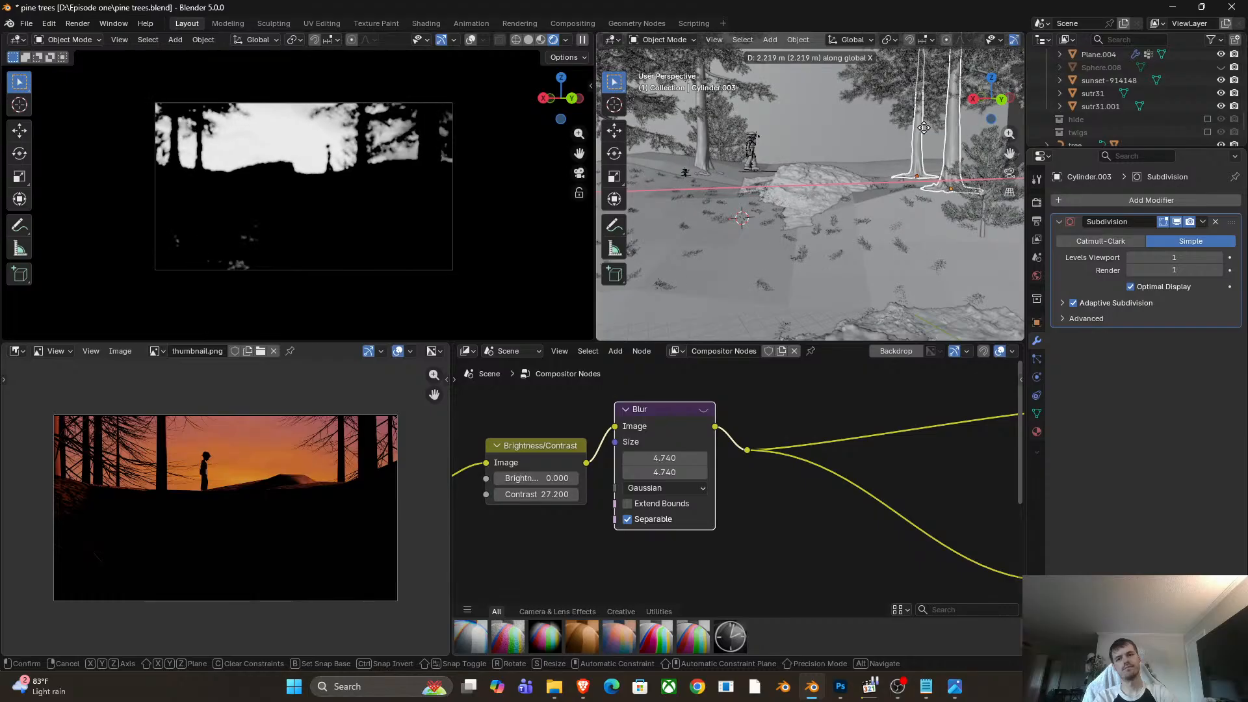
click(923, 128)
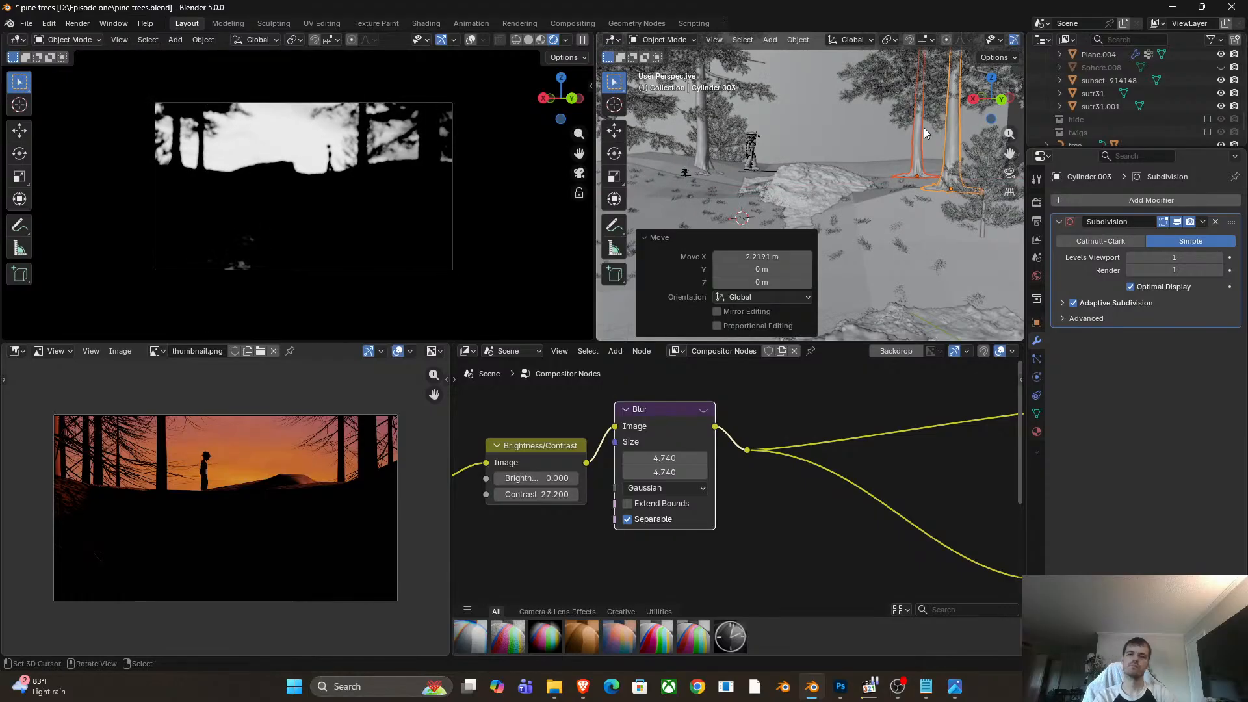
right_click(917, 164)
shift+middle_drag(959, 193, 917, 189)
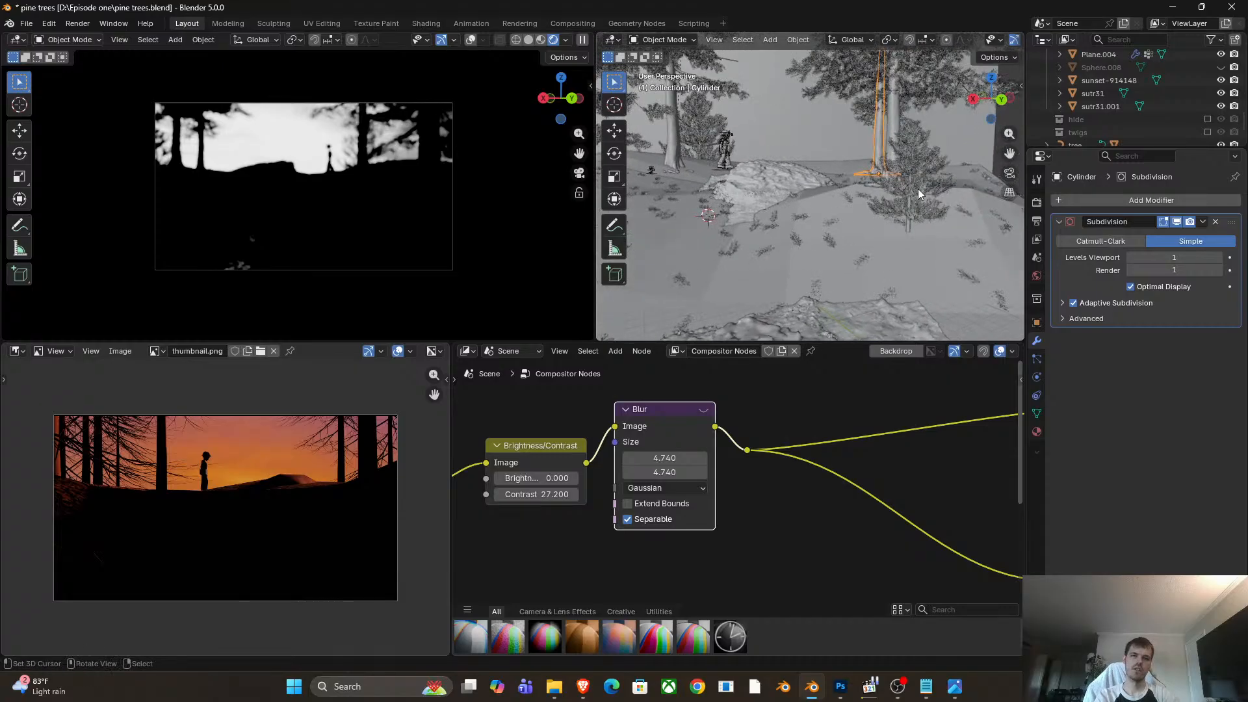
right_click(909, 227)
key(g)
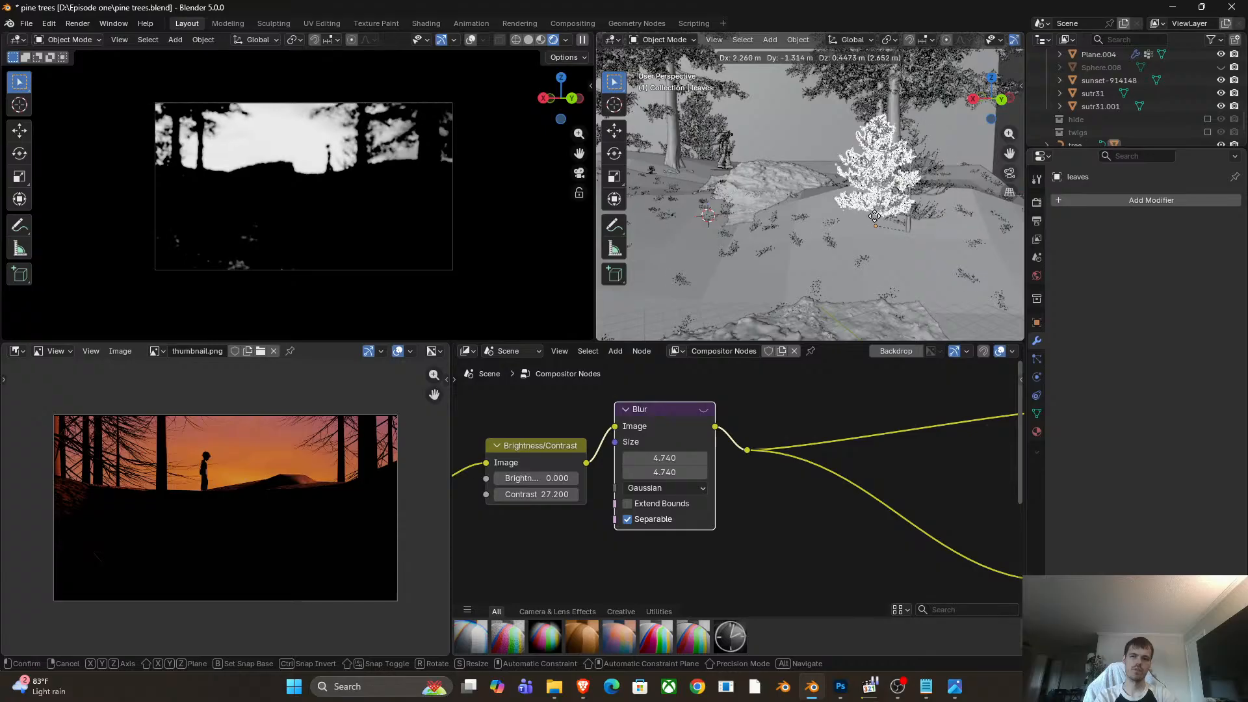
right_click(877, 216)
shift+middle_drag(877, 216, 903, 220)
key(g)
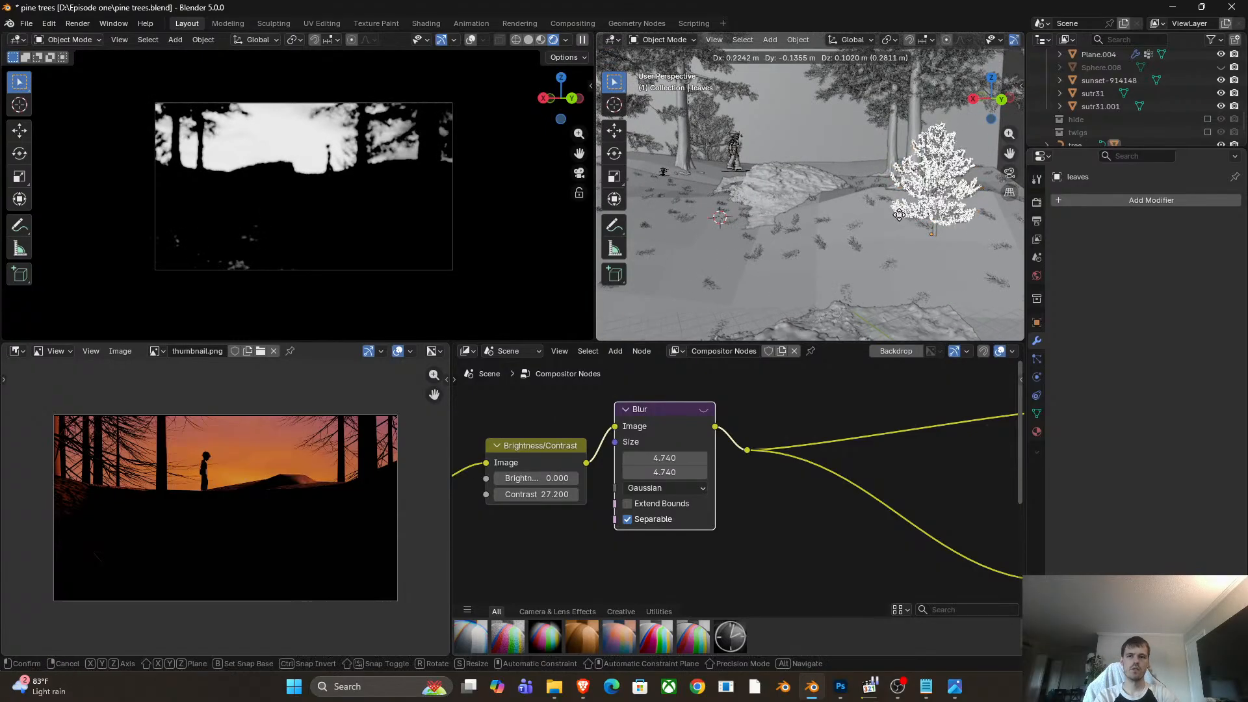
right_click(903, 220)
key(shift+d)
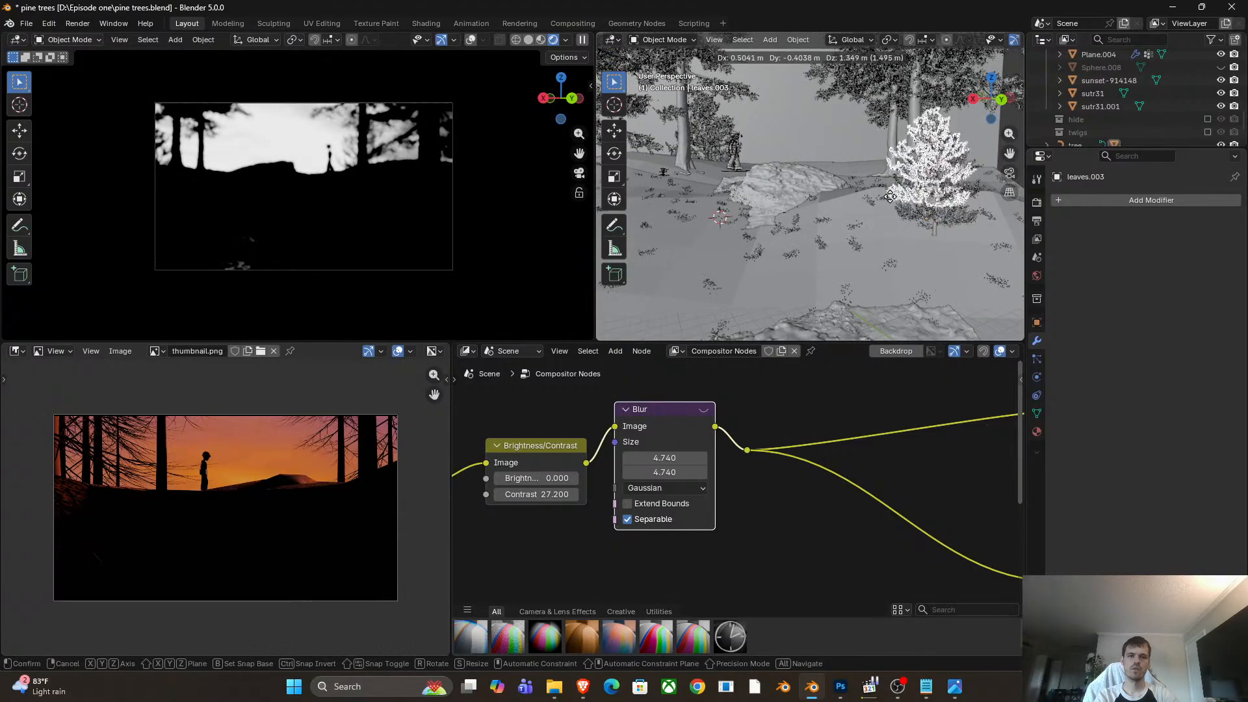
right_click(950, 239)
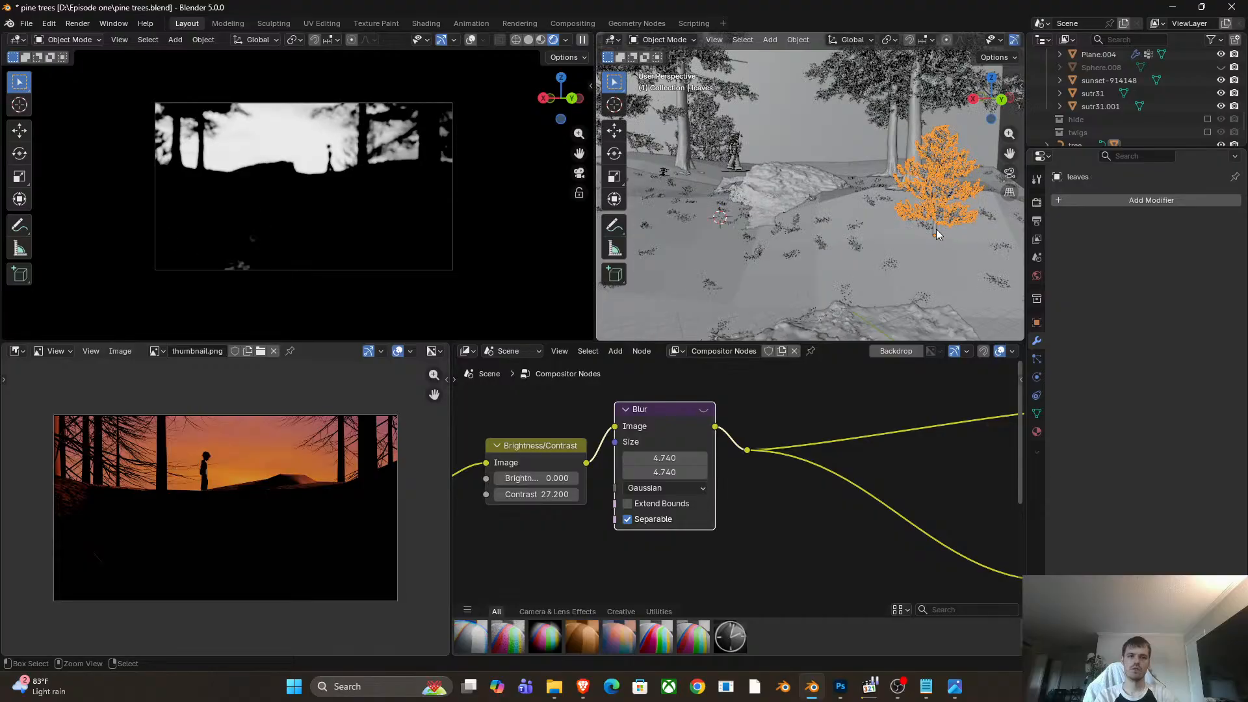
Duplicate the small pine's trunk and leaves together and place the copy nearer the foreground rock, in front of the character's rock.
shift+click(938, 233)
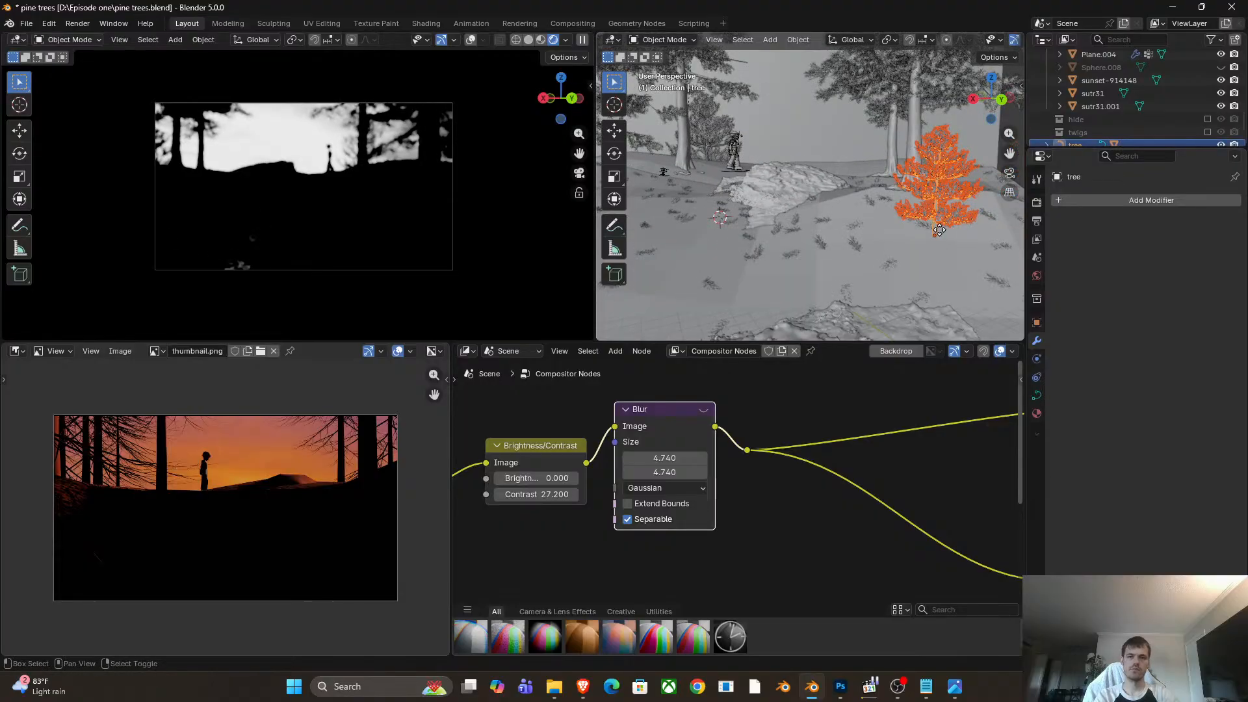
key(shift+d)
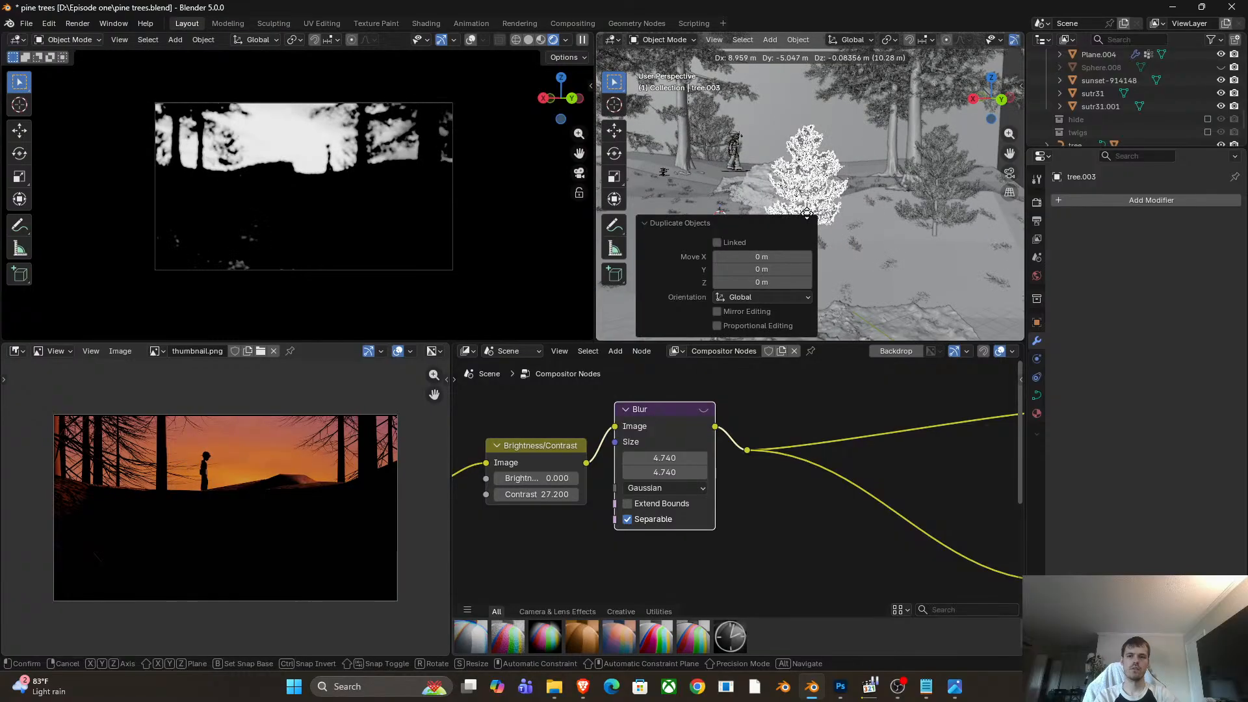
click(818, 217)
key(g)
key(shift+z)
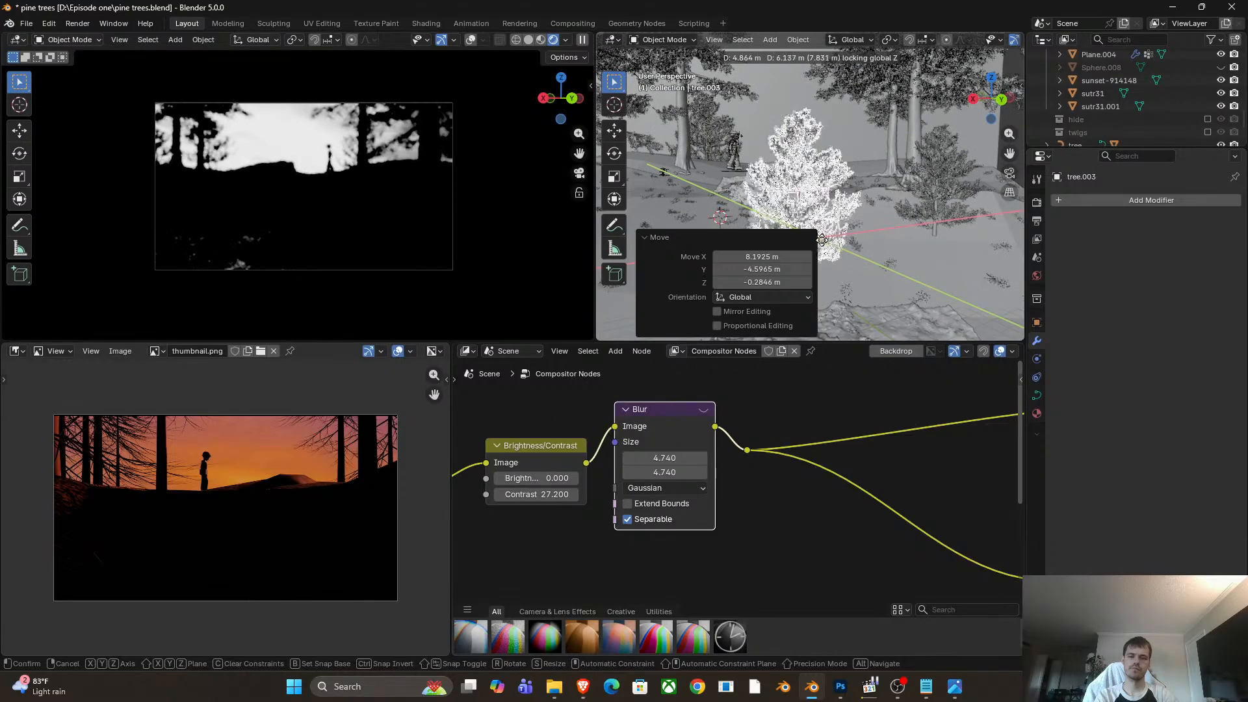
click(821, 240)
key(g)
click(819, 255)
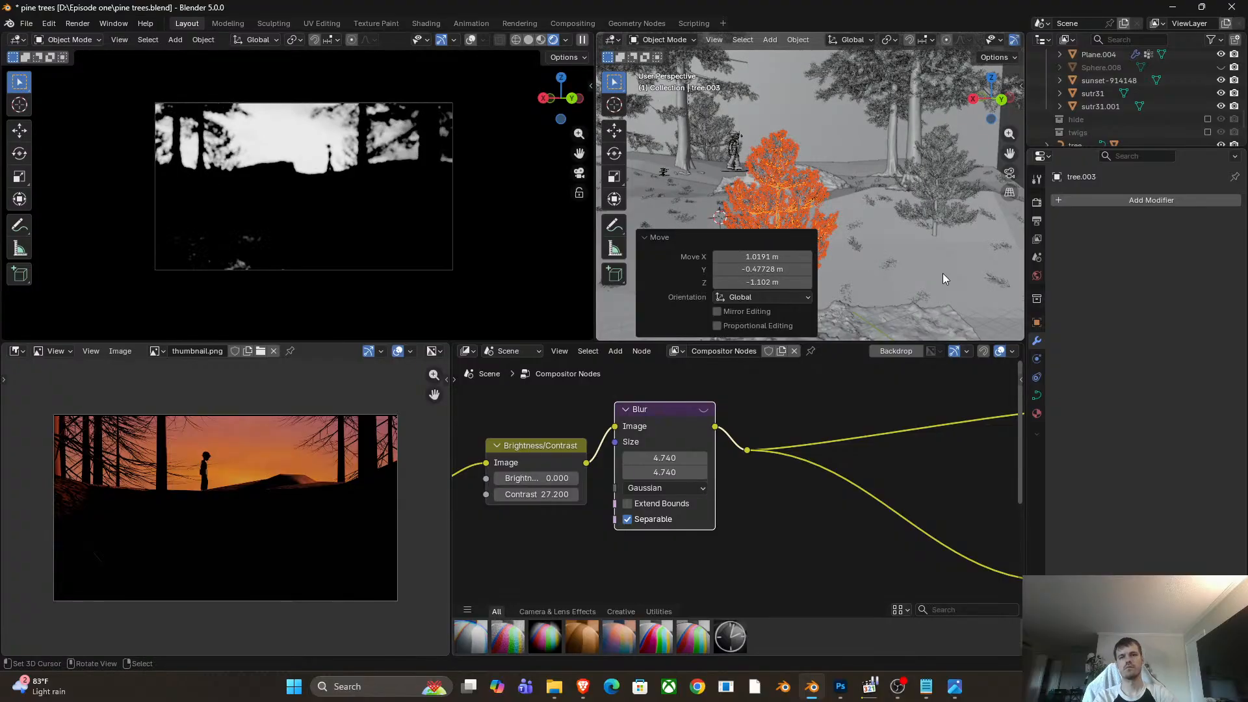
Lower the pine copy about 2.36 m along Z and enlarge it by factors of about 1.05 and 1.3.
key(s)
click(951, 273)
shift+middle_drag(950, 274, 941, 229)
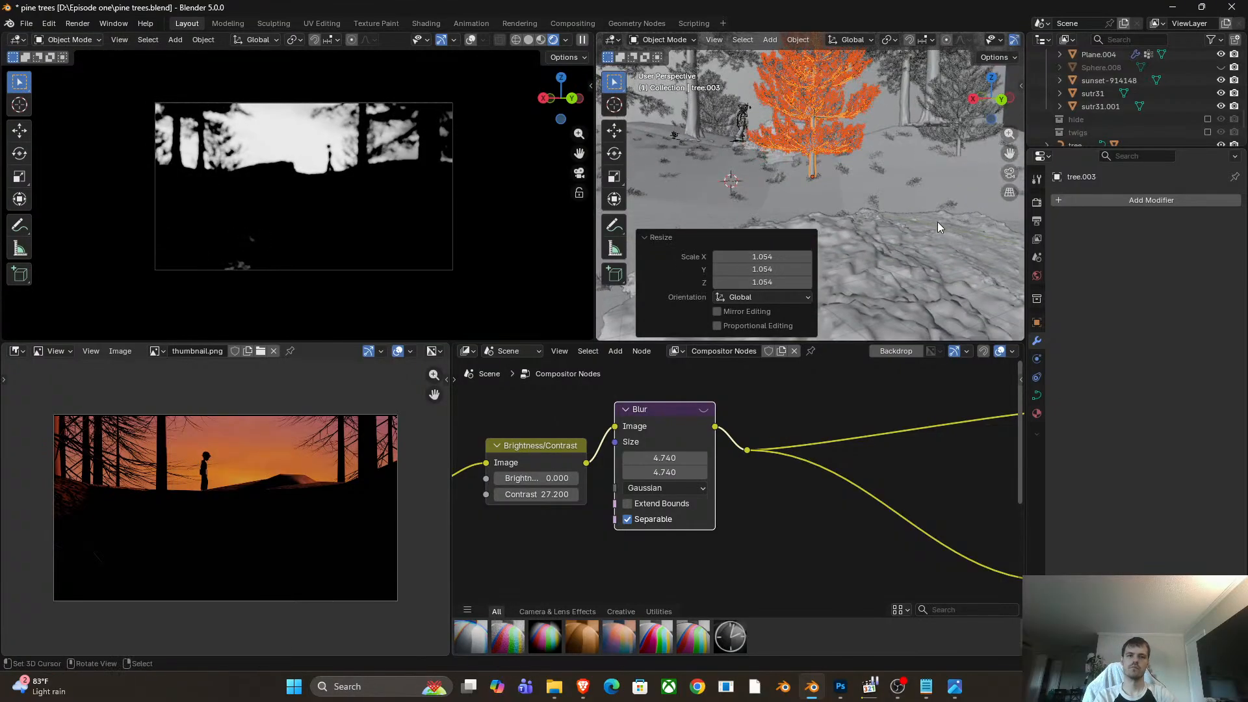
key(g)
key(z)
click(928, 261)
key(s)
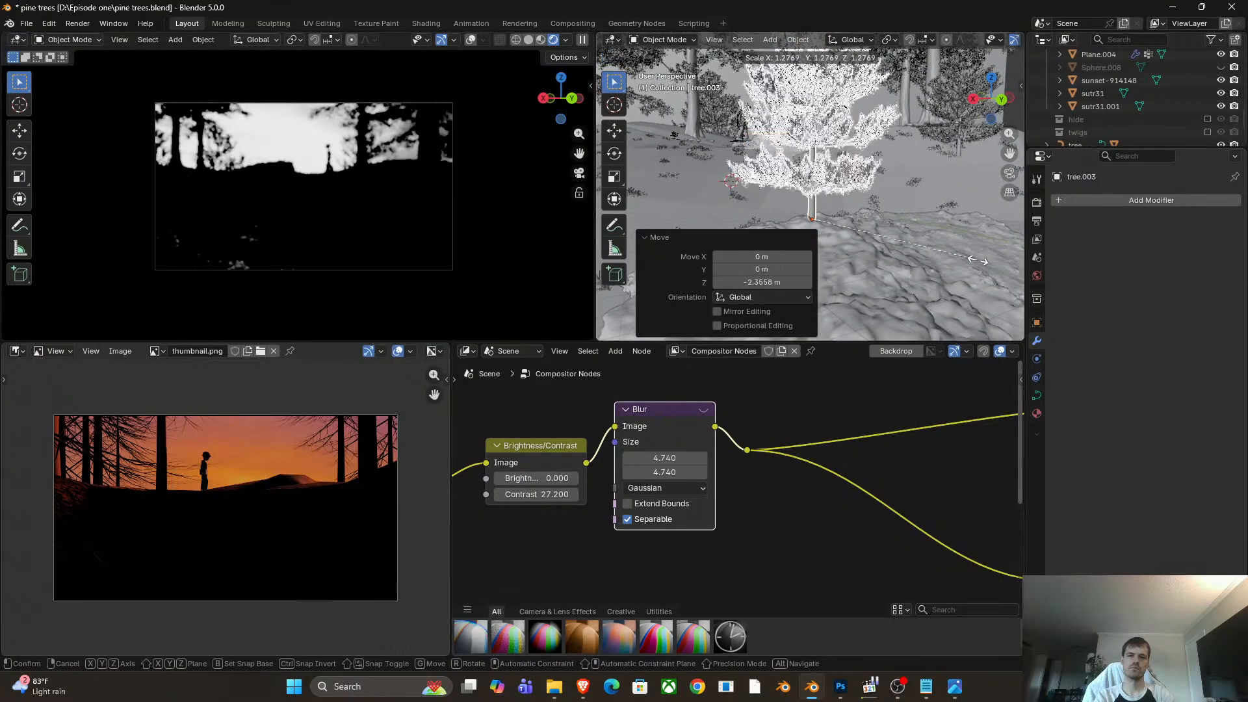
click(981, 264)
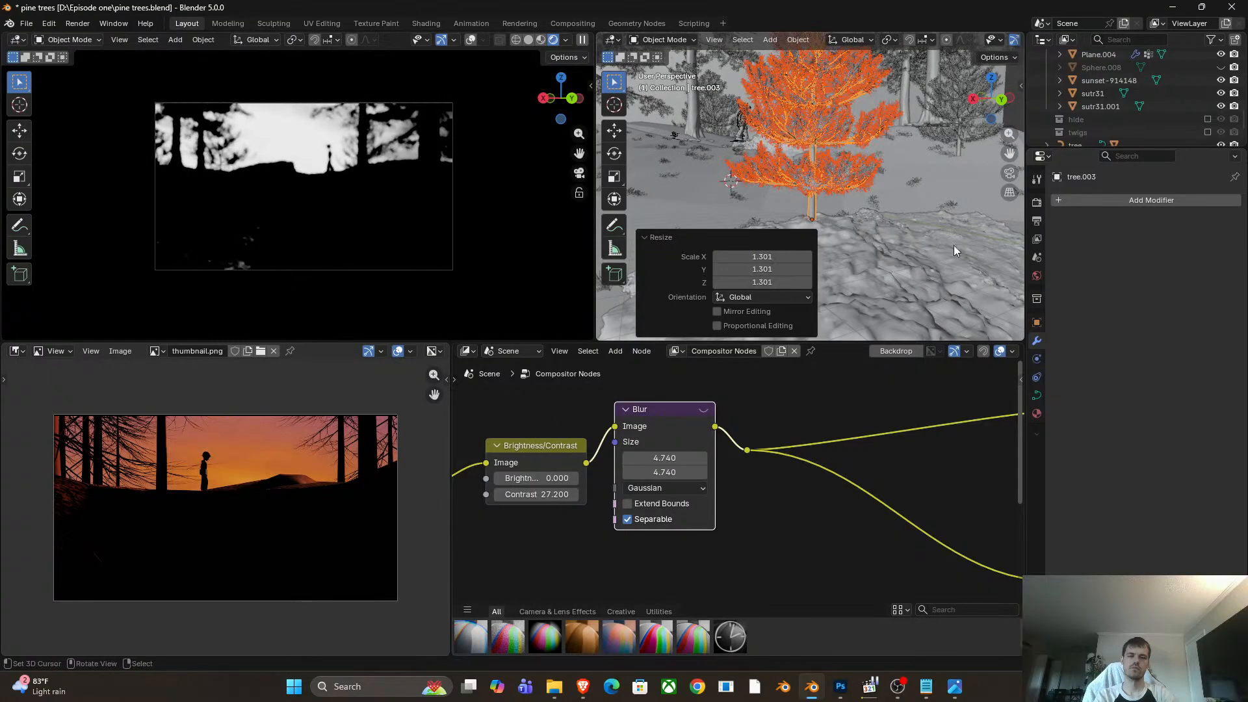
Rotate the enlarged pine copy's trunk about 63° around the global Z axis.
scroll(904, 234, down, 5)
key(alt+a)
shift+middle_drag(871, 223, 895, 230)
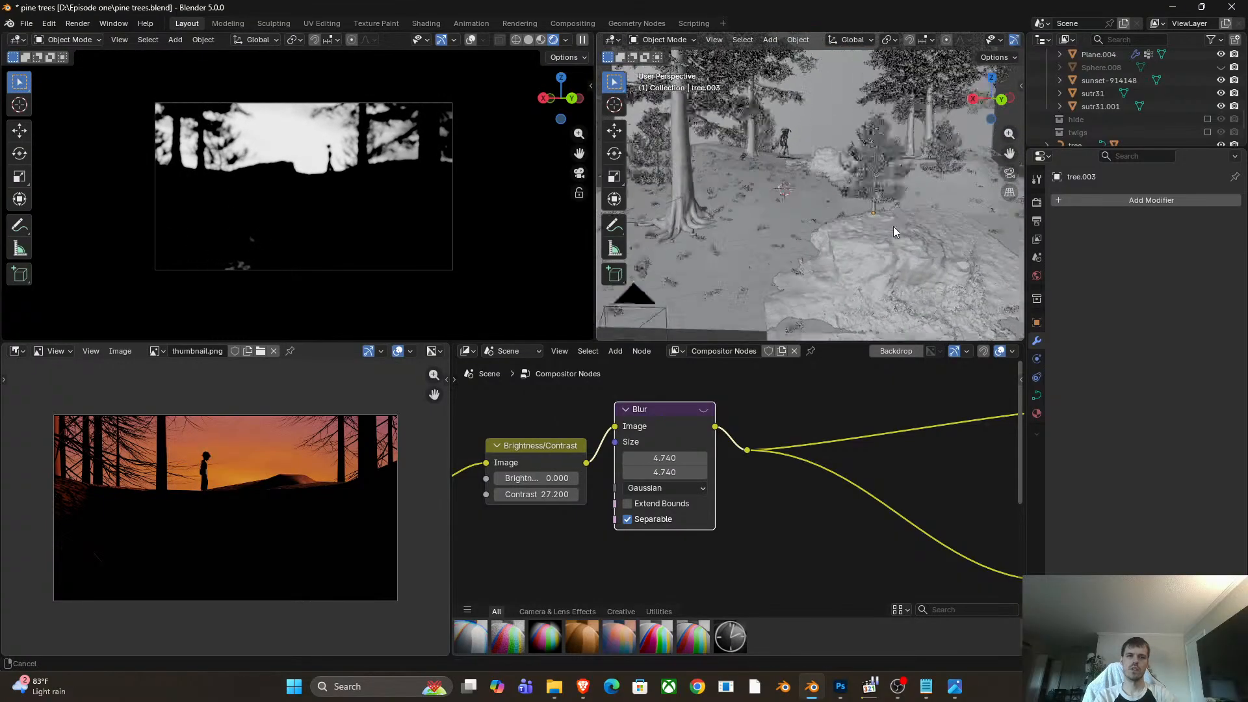
scroll(896, 228, up, 4)
click(938, 260)
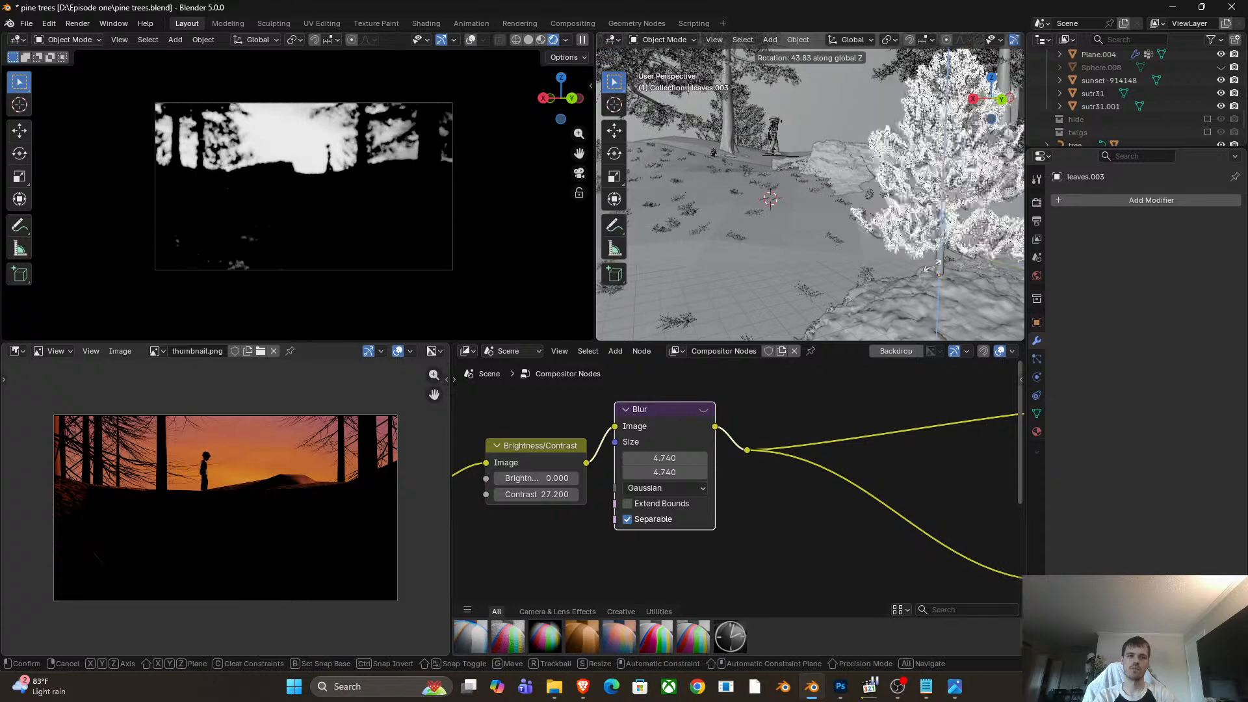
key(r)
key(z)
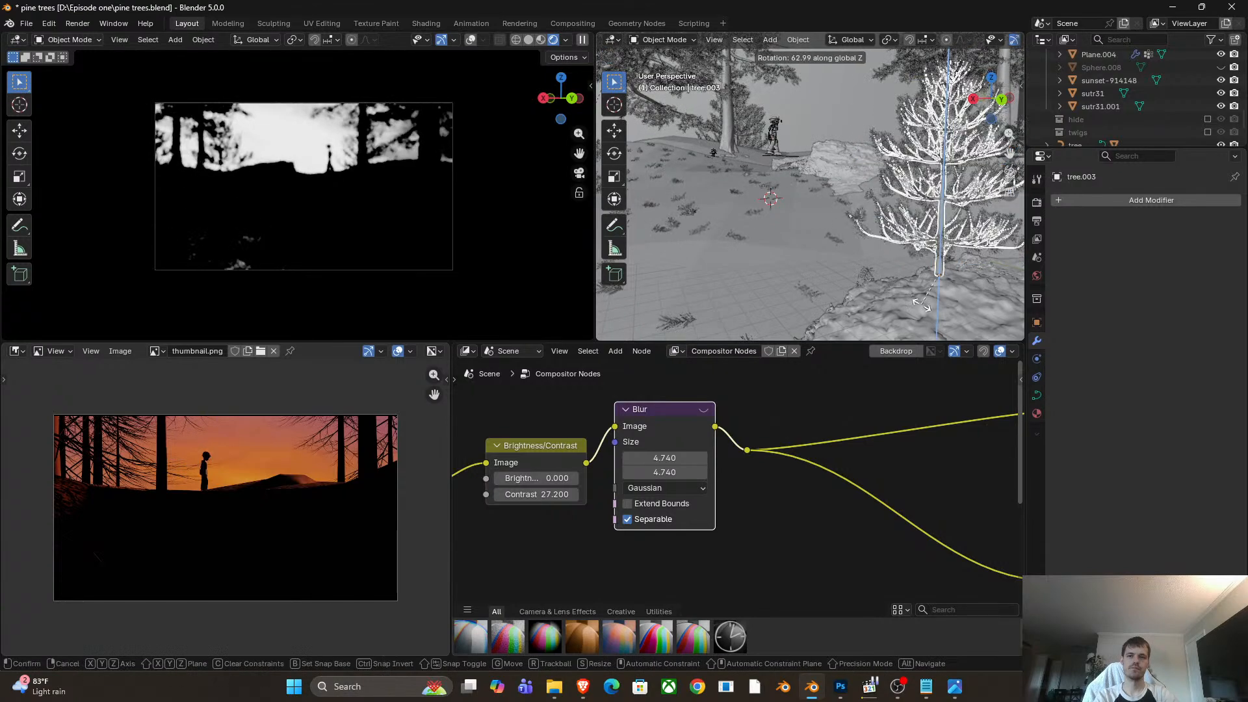
click(923, 309)
key(KP_Decimal)
key(r)
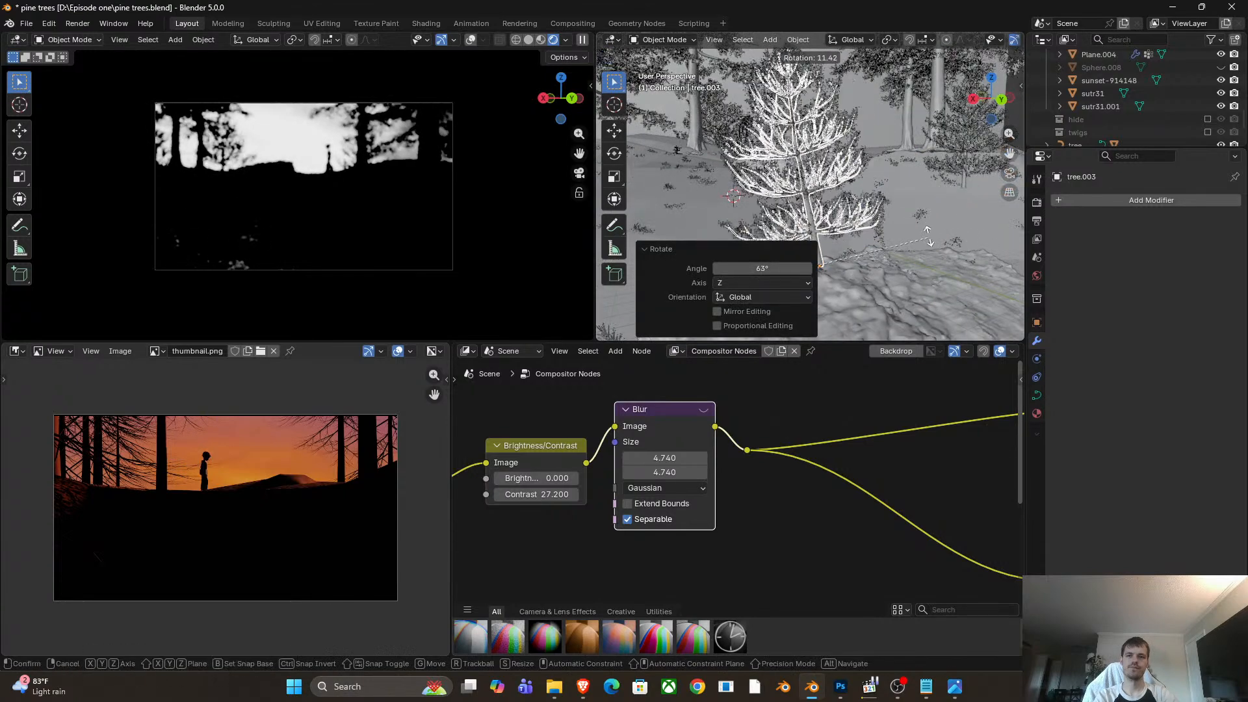
key(Escape)
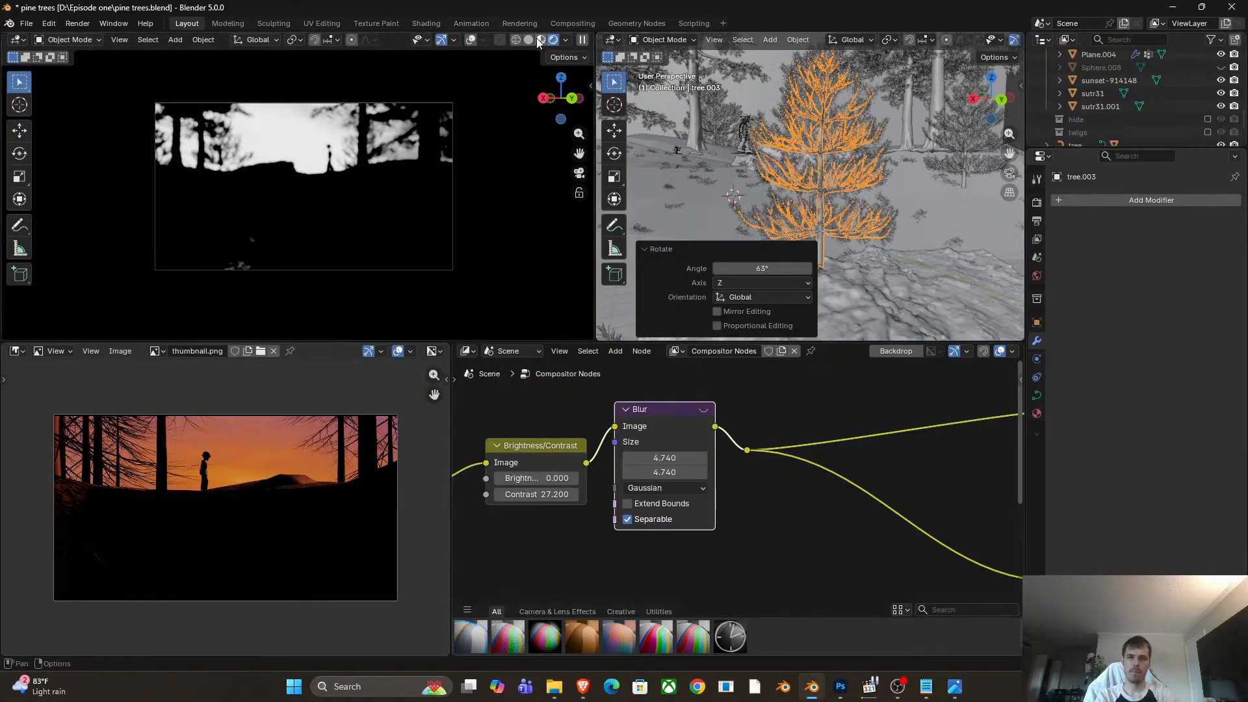
Disable the camera viewport's compositor preview to compare with the colour render, and set it back to Camera.
click(566, 39)
click(512, 241)
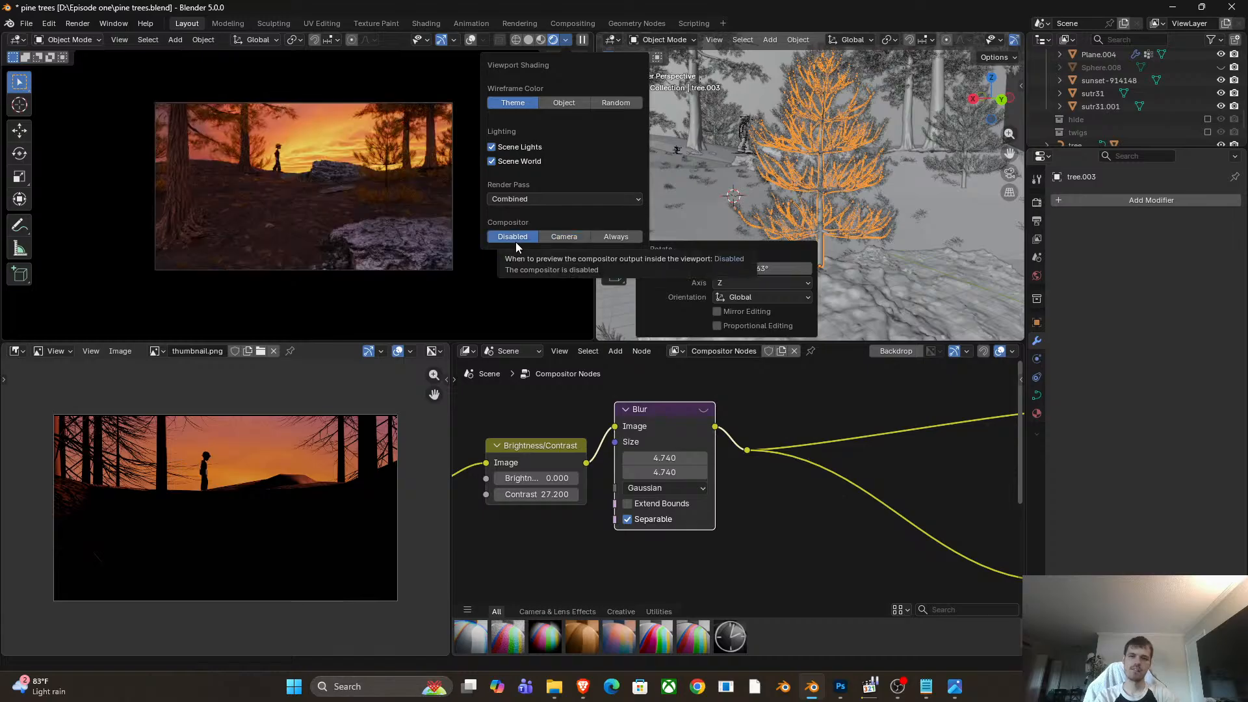
click(562, 237)
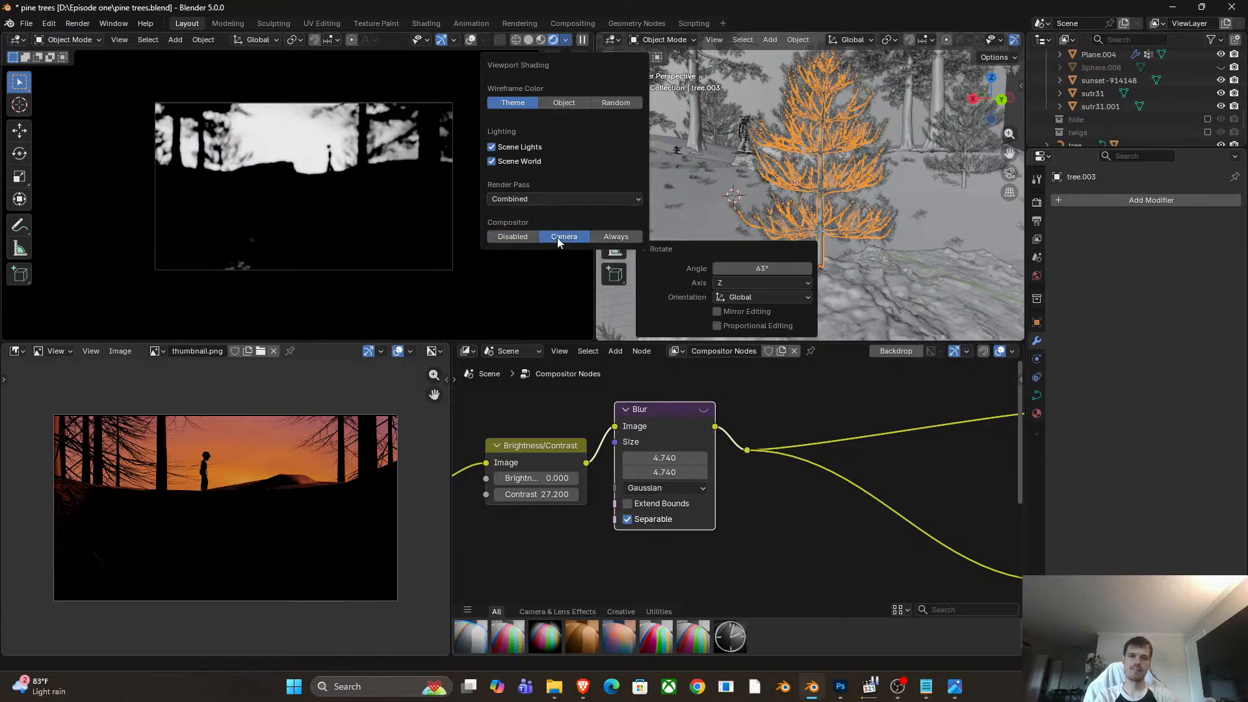
Delete the foreground pine copy, both its trunk and its leaves.
scroll(847, 173, down, 4)
scroll(838, 164, up, 2)
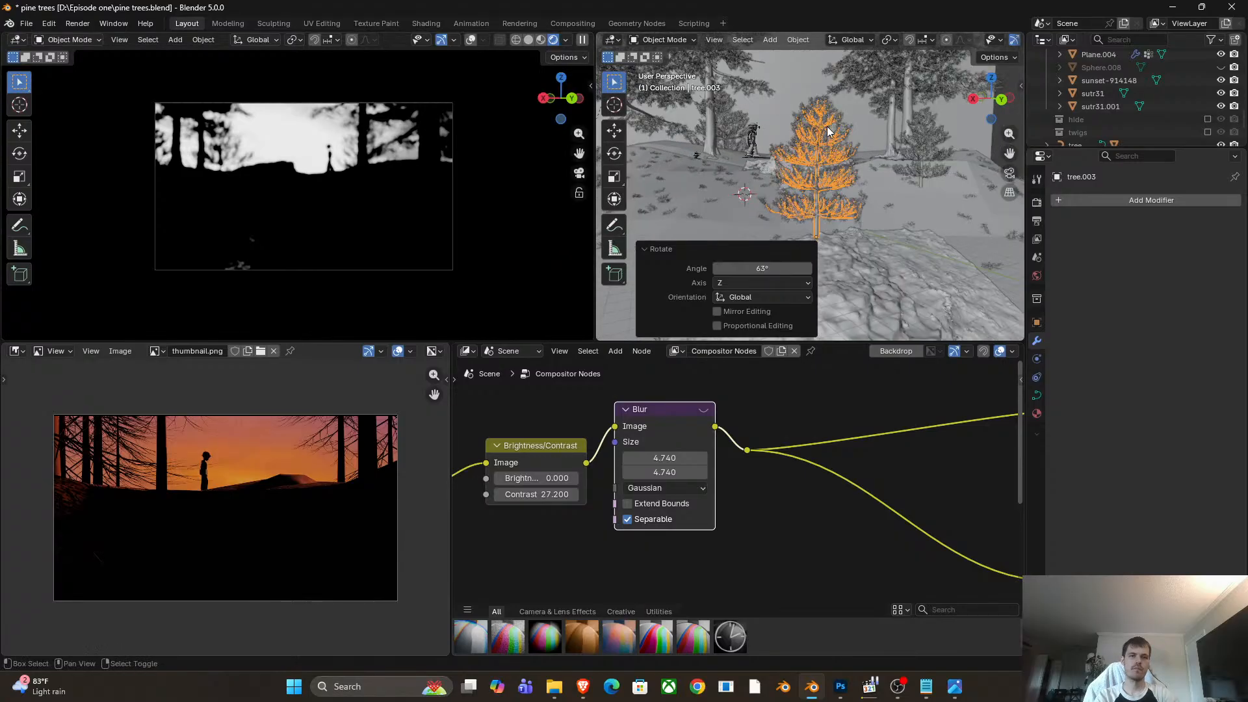
shift+click(828, 128)
scroll(809, 154, down, 5)
key(x)
click(788, 150)
Select the foliage and trunk of the tall tree behind the small pine and duplicate them in place.
scroll(880, 125, up, 2)
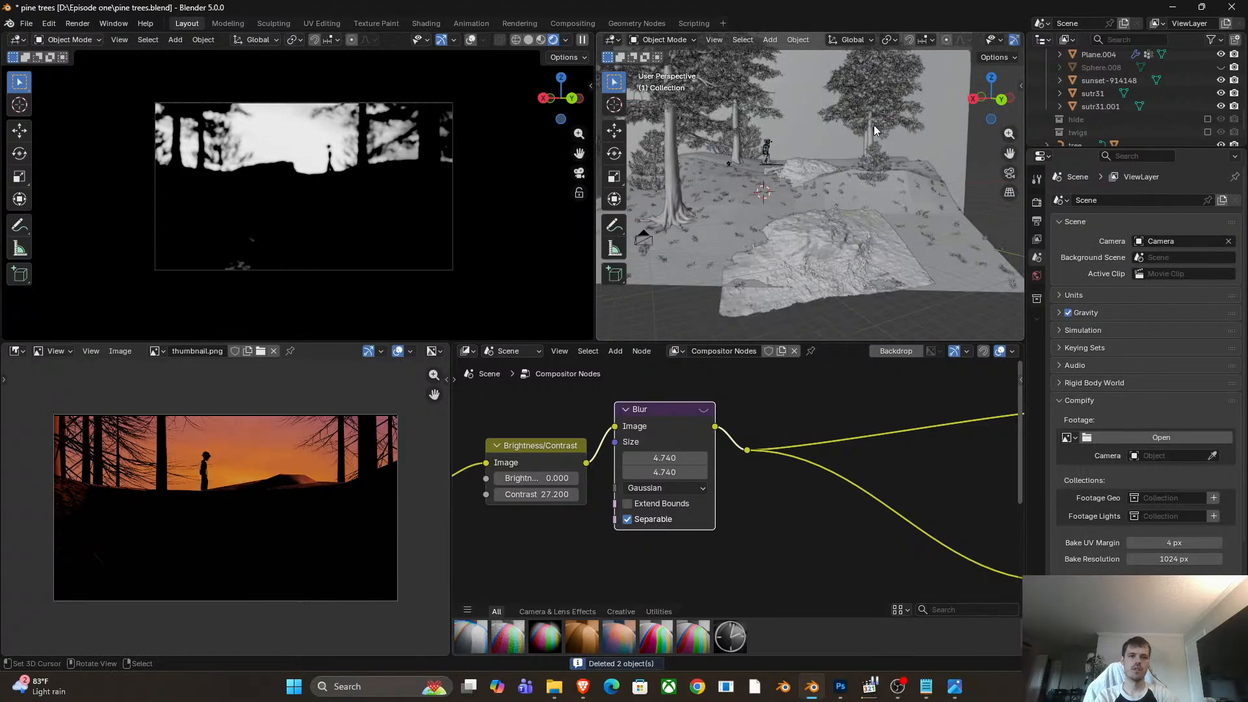
click(881, 125)
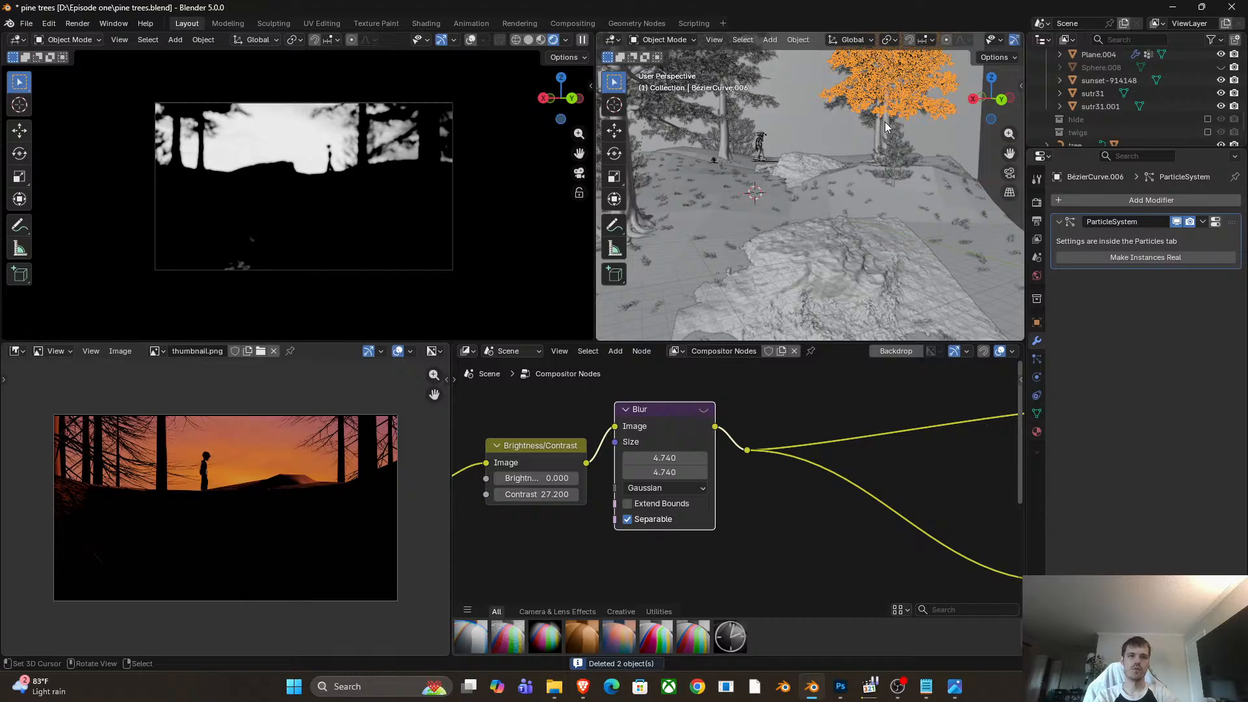
click(888, 124)
click(900, 109)
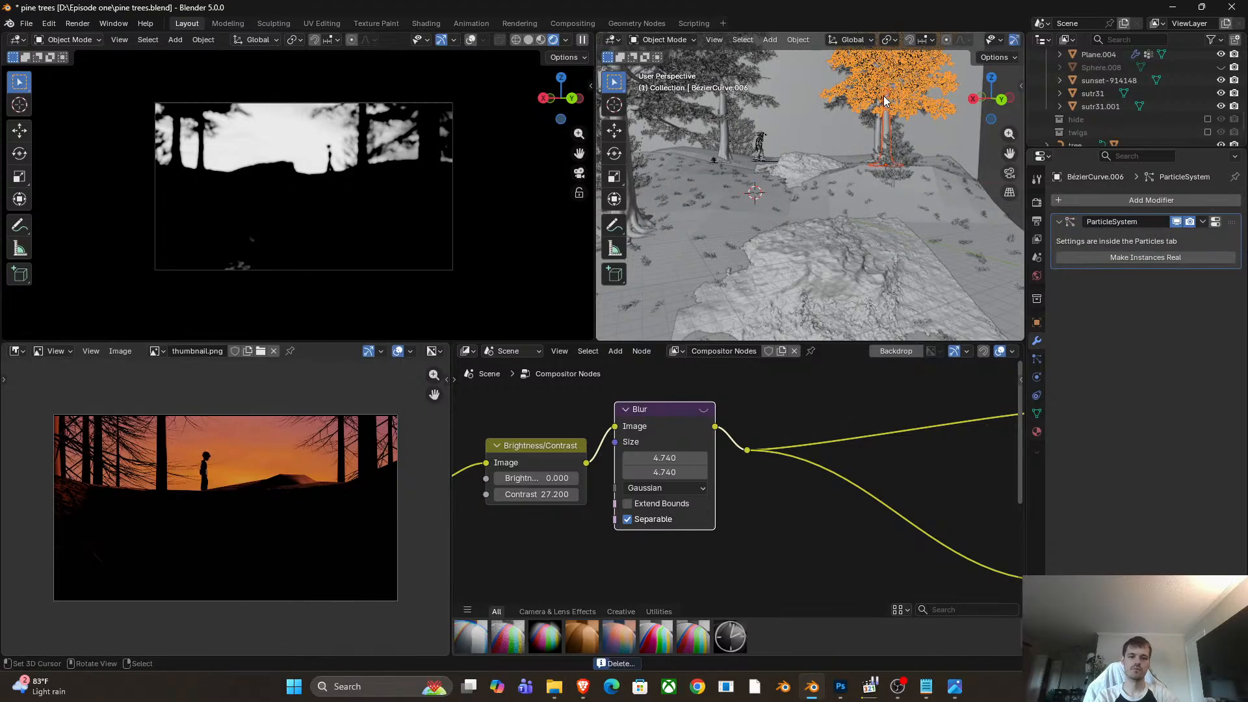
key(g)
right_click(868, 109)
Move the tree copy about 32.7 m along X and 33.2 m along Y, and scale it to about 0.13.
key(g)
key(shift+z)
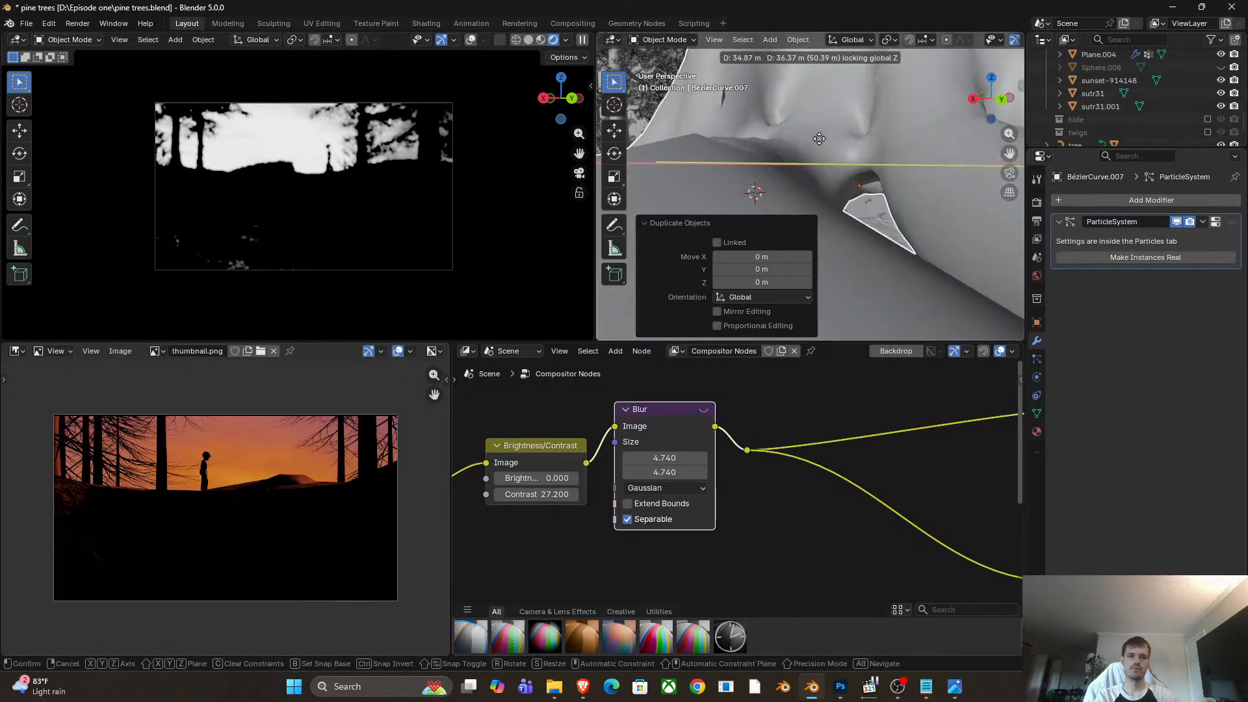
click(804, 145)
key(s)
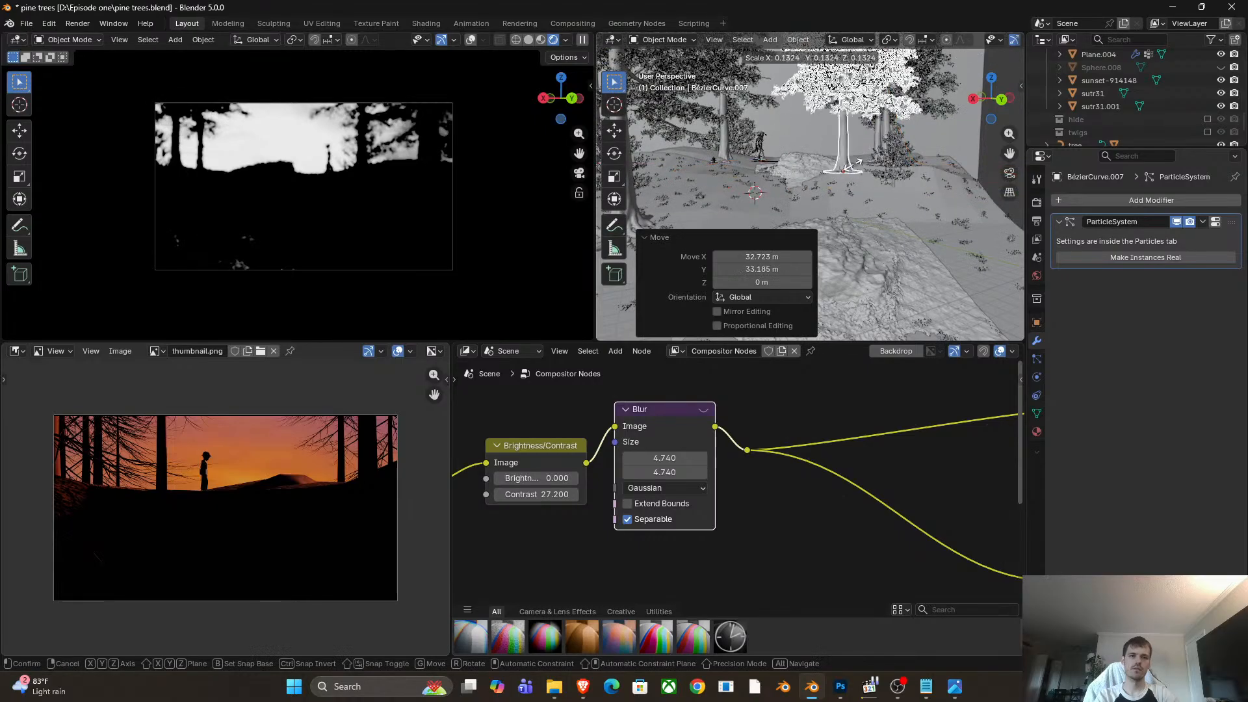
click(846, 170)
Lower the tree copy about 2.22 m along Z, slide it across the ground plane, and check its placement from around.
key(g)
key(z)
click(868, 273)
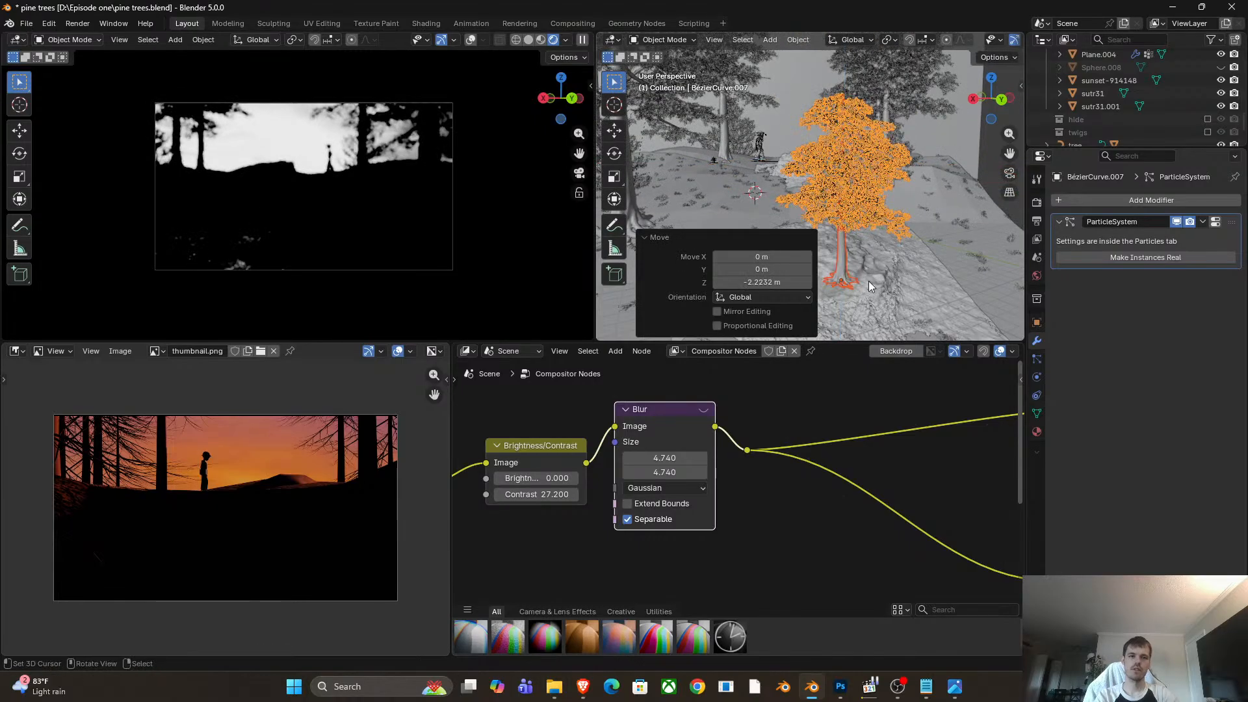
key(g)
key(shift+z)
click(839, 218)
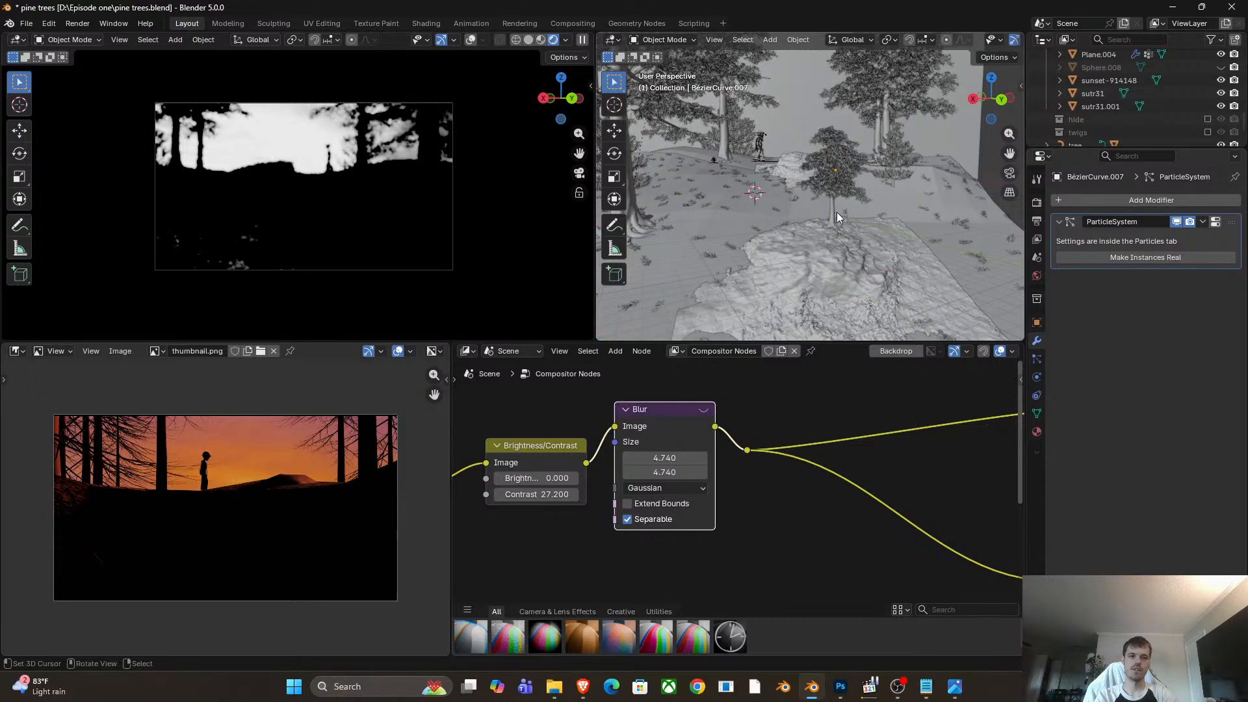
middle_drag(834, 200, 800, 205)
scroll(799, 205, up, 6)
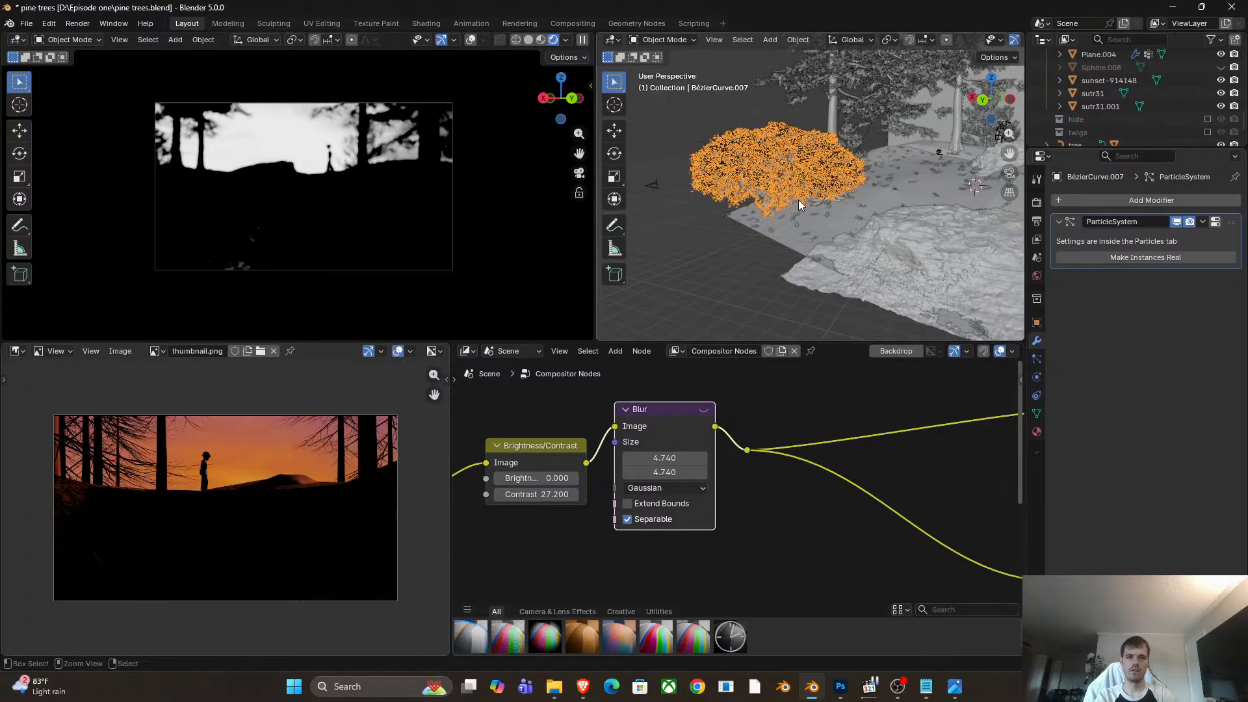
scroll(808, 210, down, 8)
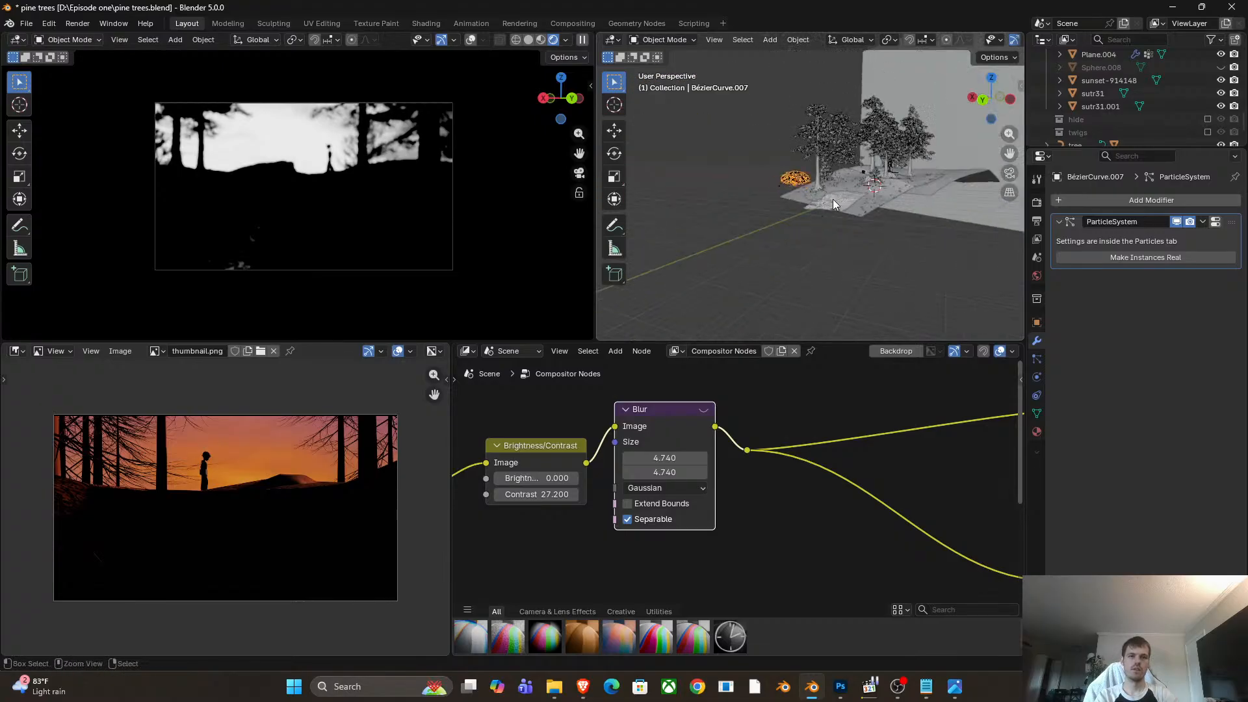
scroll(884, 182, up, 10)
scroll(914, 190, down, 10)
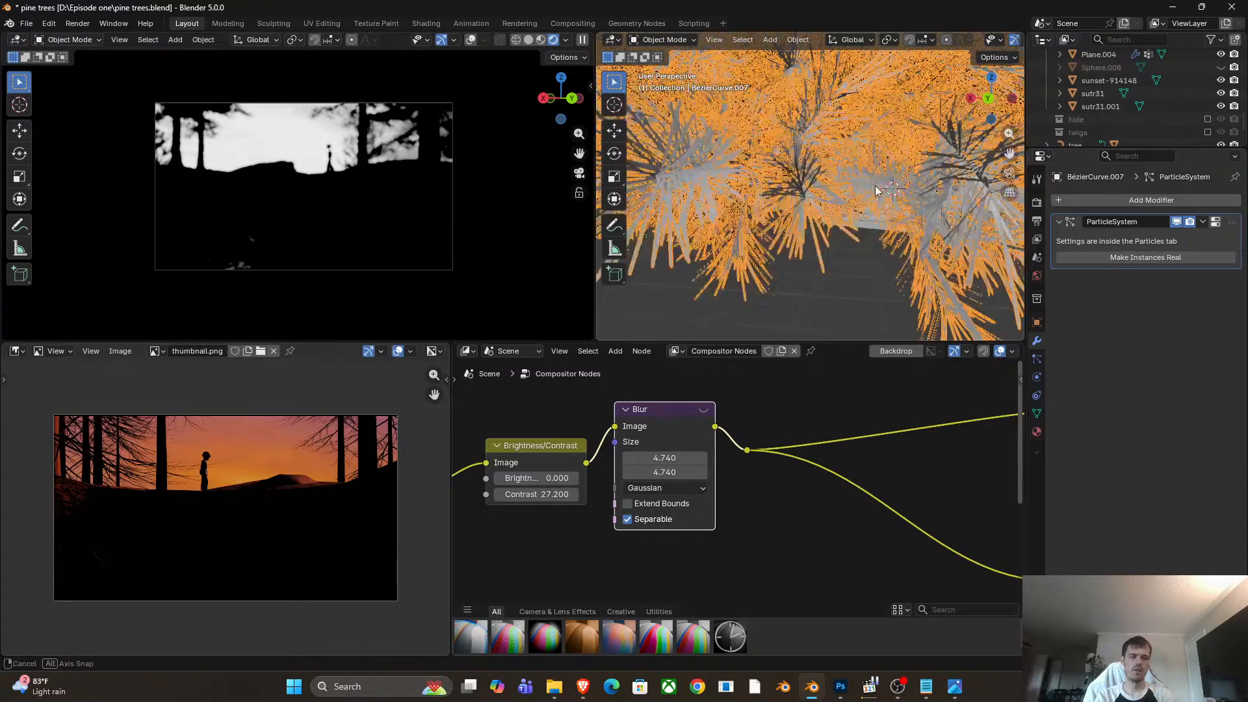
scroll(818, 216, up, 4)
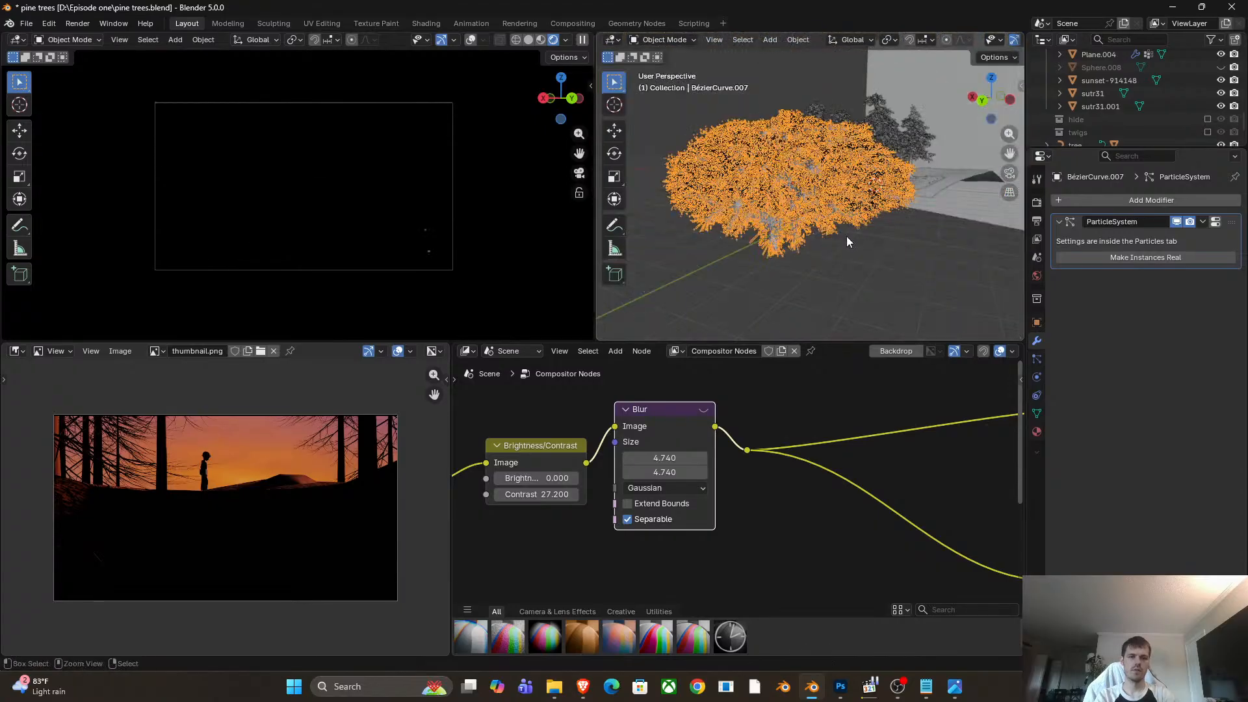
Move the full-size tree copy about 18.4 m along X, 10.3 m along Y and -7.9 m along Z onto the foreground rock.
scroll(855, 217, down, 8)
shift+middle_drag(855, 218, 829, 197)
scroll(912, 189, up, 2)
key(g)
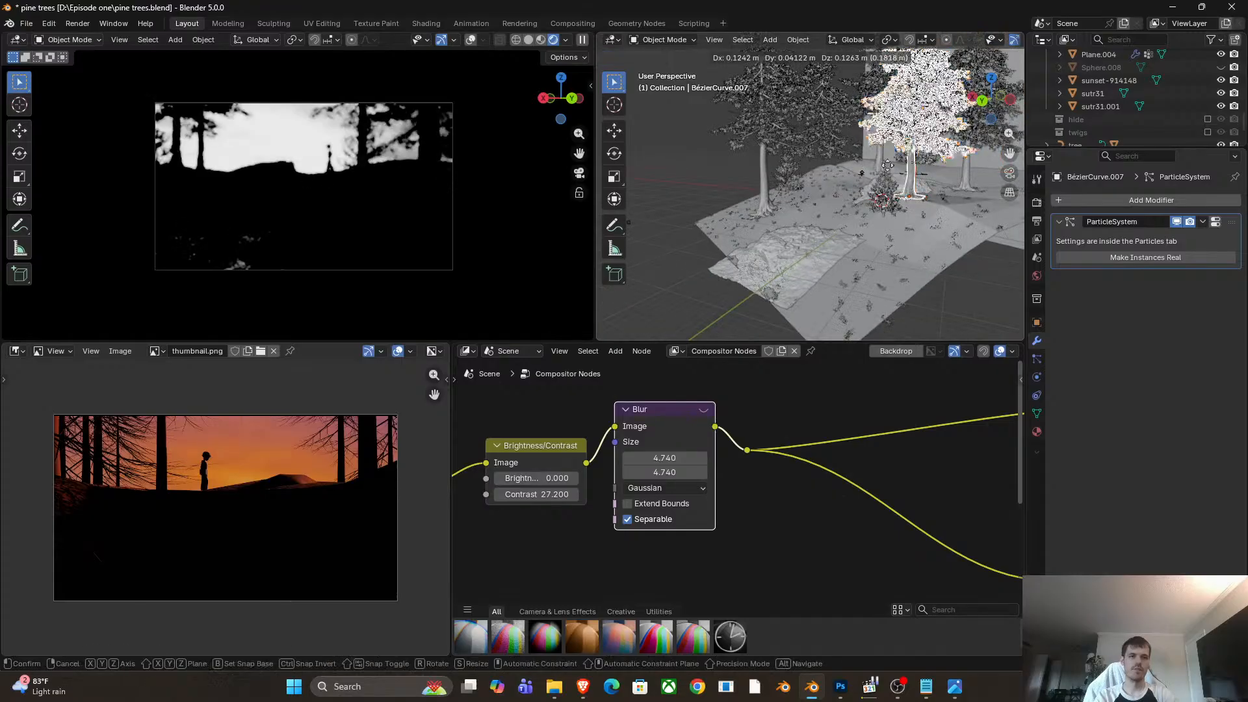
click(882, 176)
key(g)
click(898, 156)
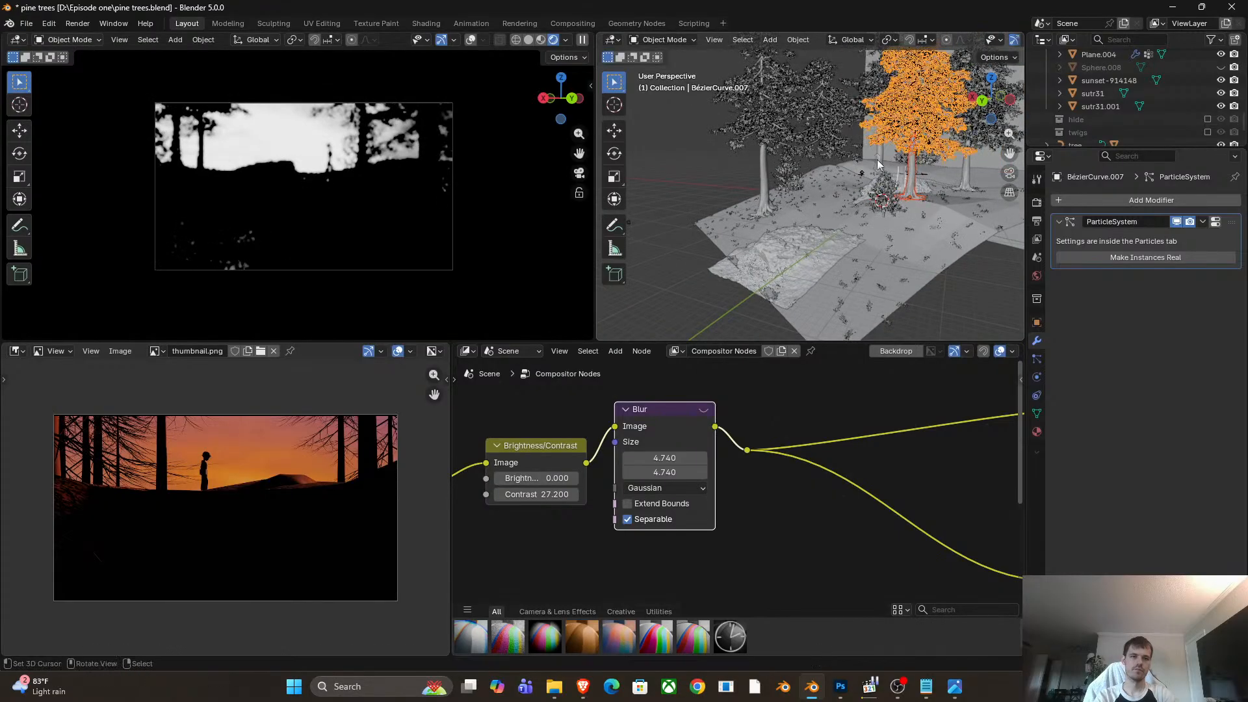
key(g)
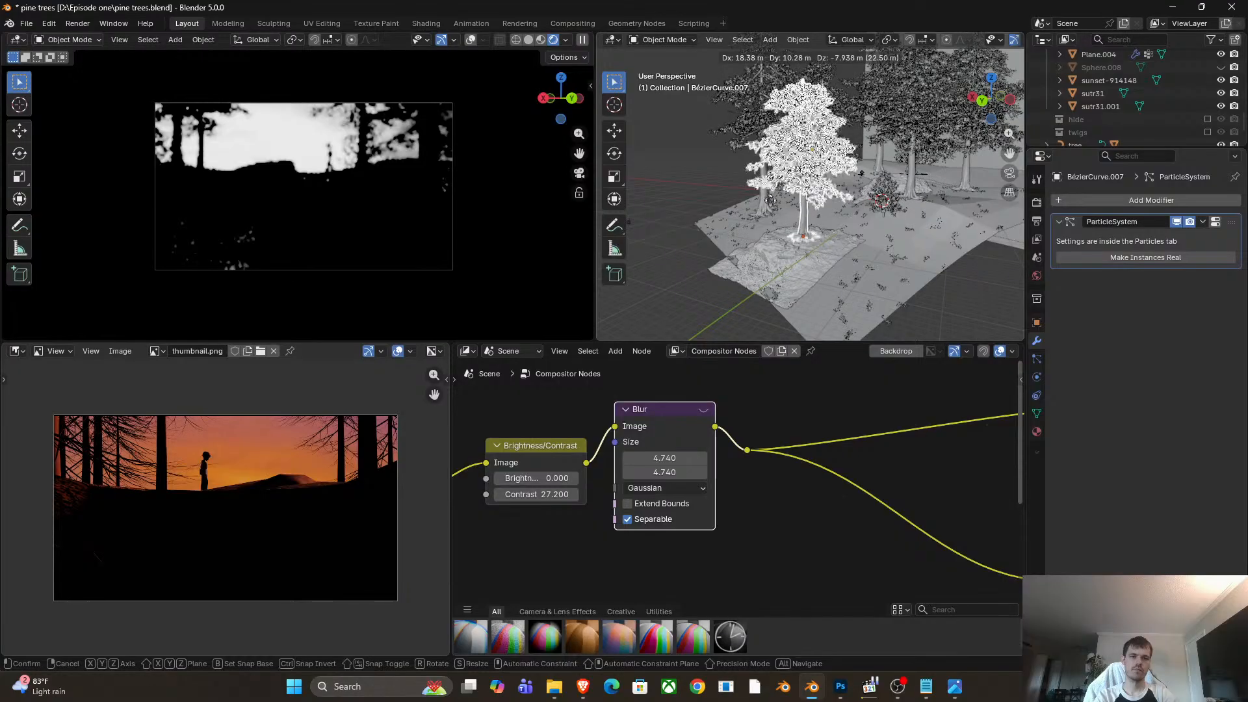
click(801, 232)
Scale the tree copy by its trunk to about 0.627 and move it about 4.12 m along X, -2.37 m along Y and -0.18 m along Z.
click(805, 220)
key(s)
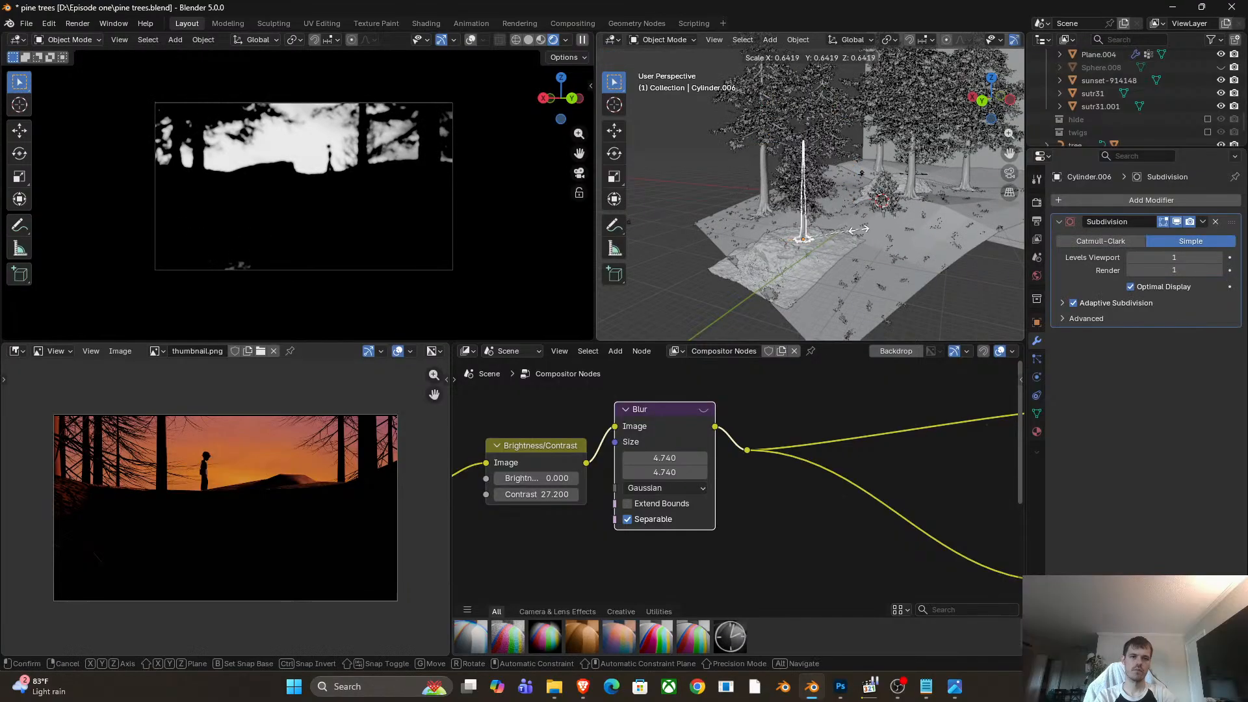
click(824, 233)
middle_drag(825, 234, 943, 217)
key(g)
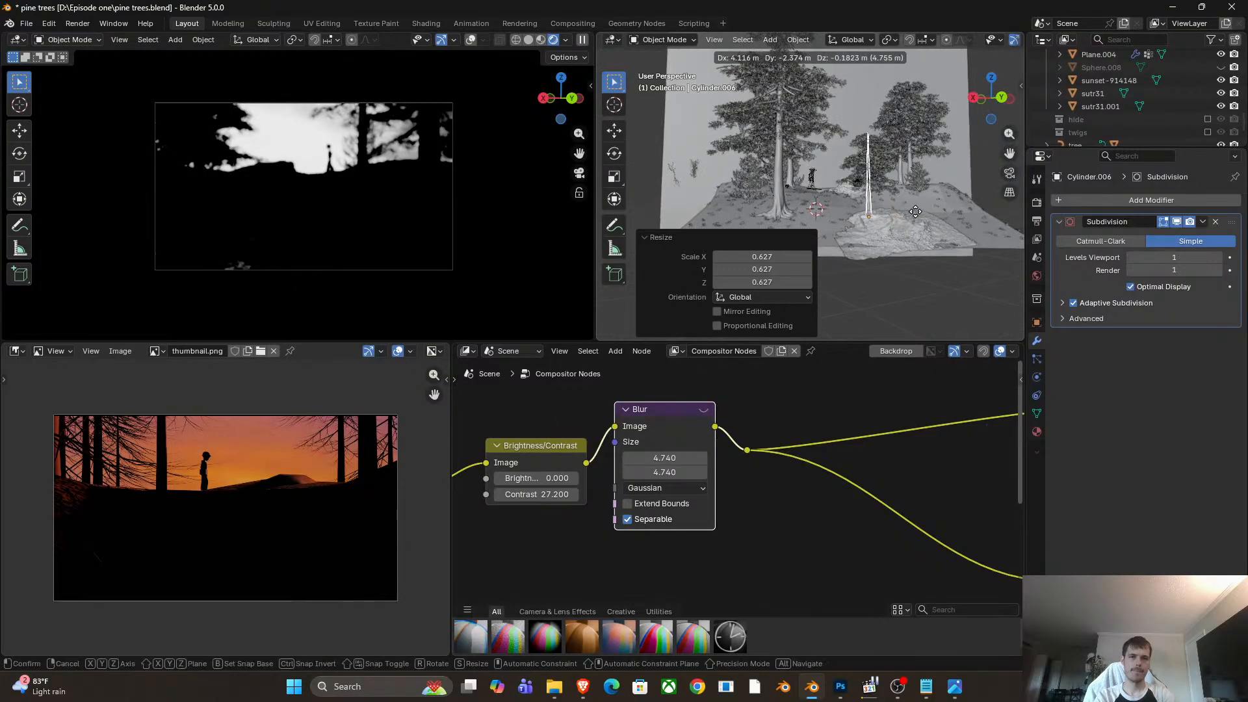
click(915, 211)
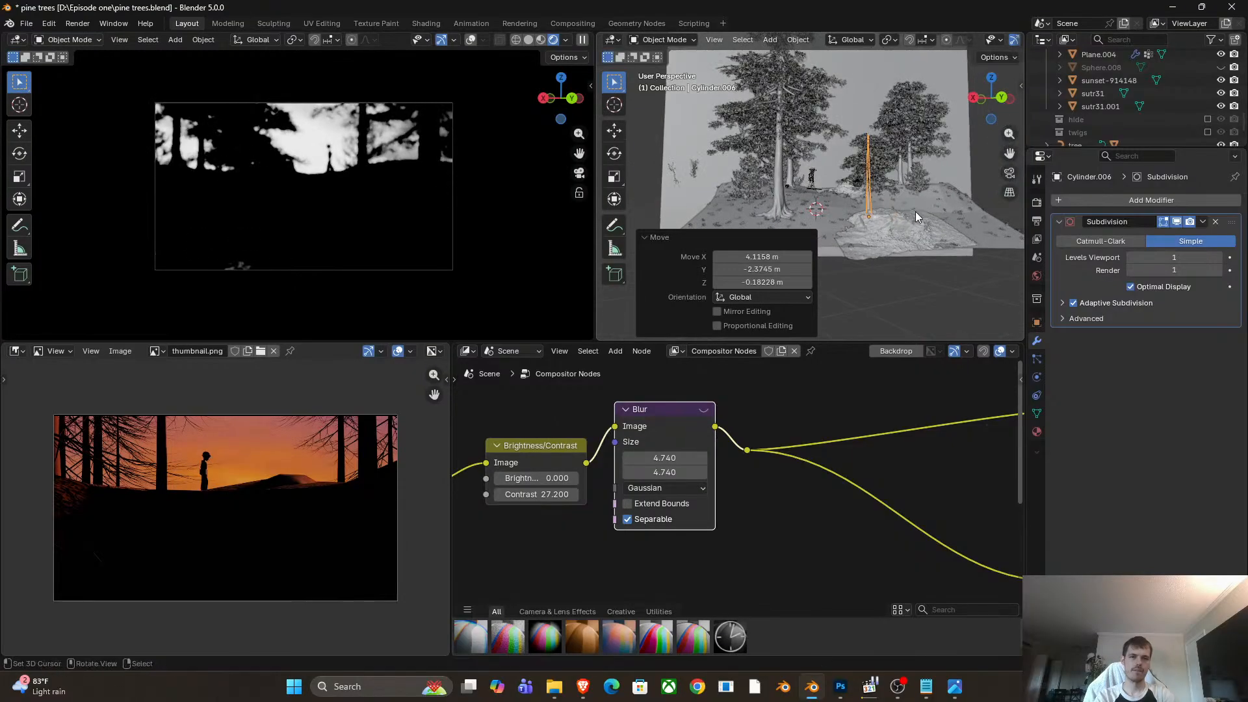
Make the tree copy's leaf particle settings single-user and set the hair emission number to 50.
scroll(870, 223, up, 5)
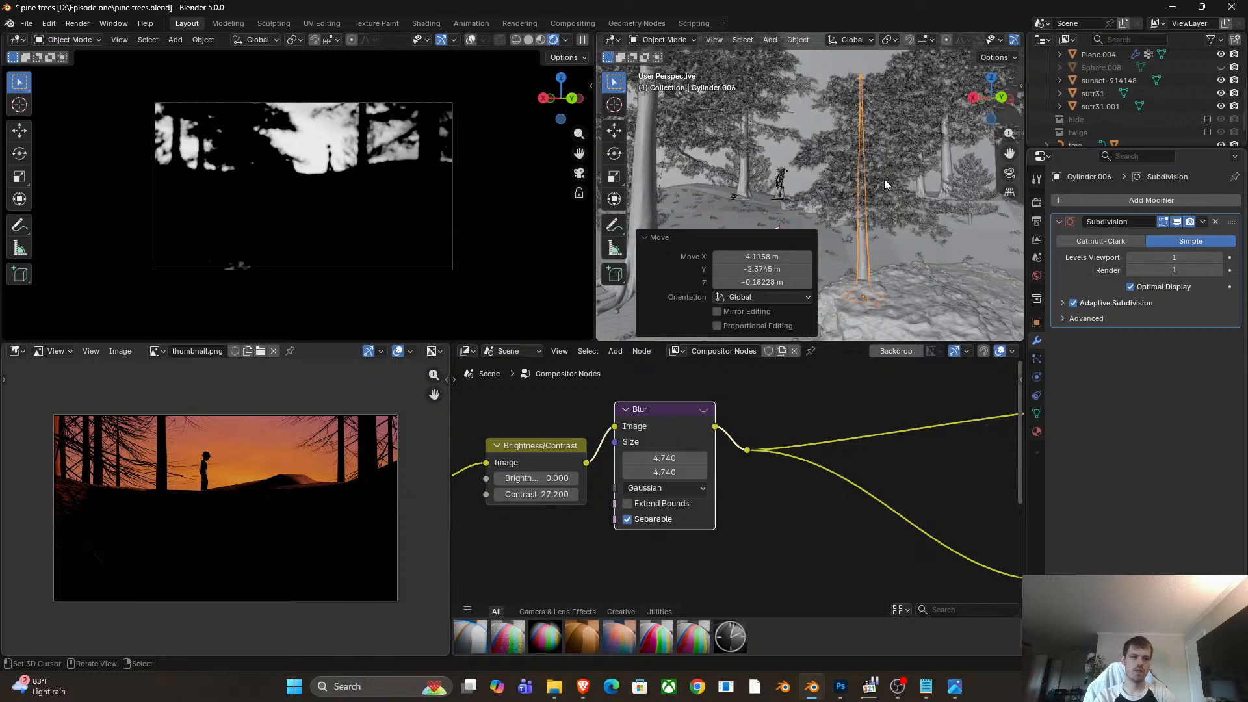
click(885, 184)
key(KP_Decimal)
click(1037, 361)
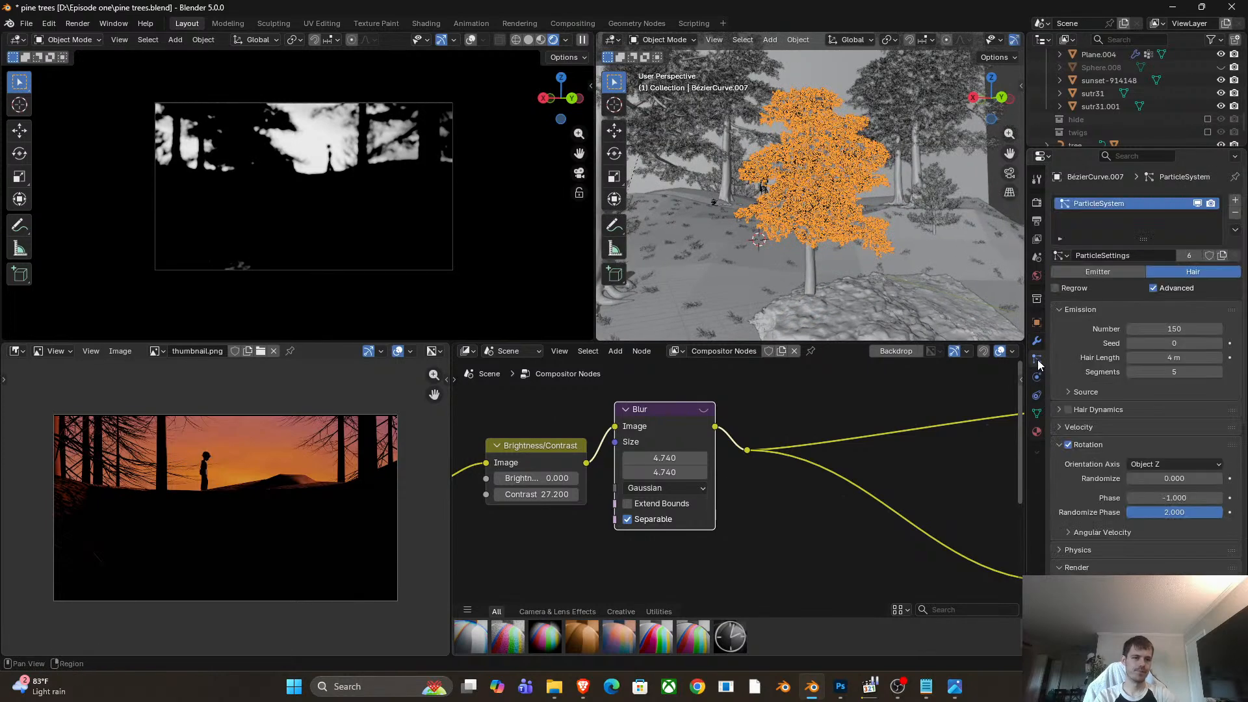
click(1187, 259)
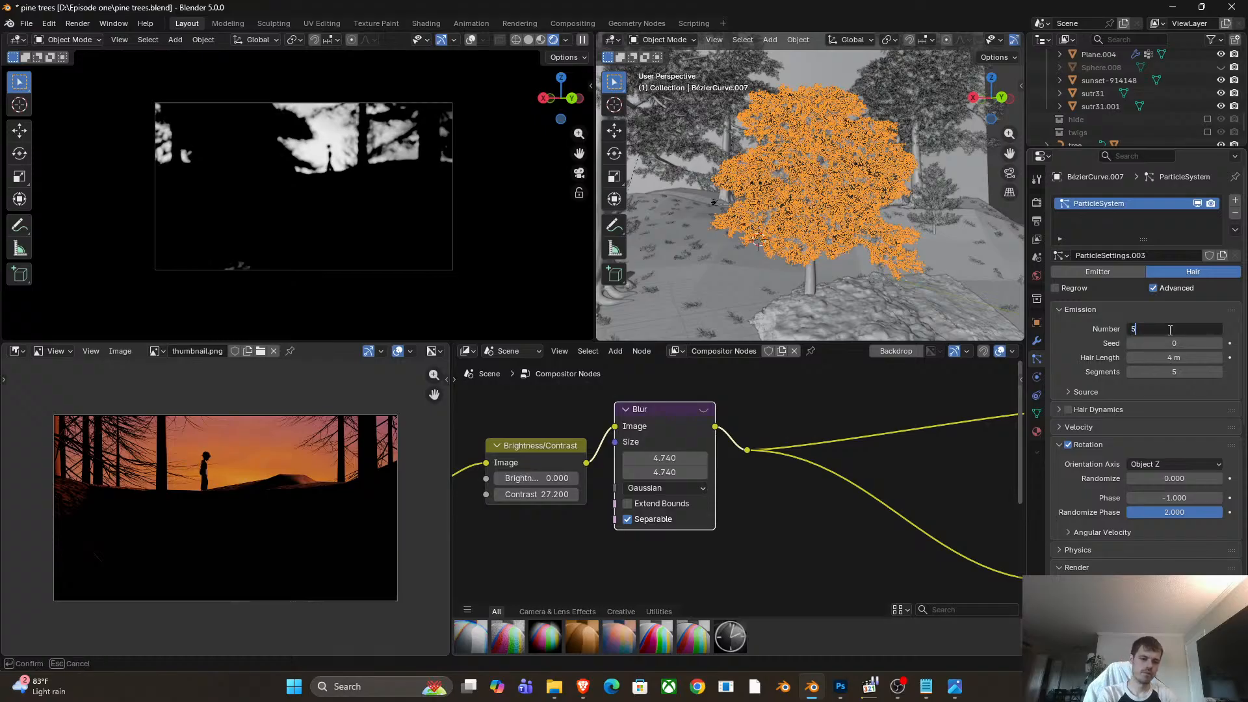
click(1169, 332)
text(50)
key(Return)
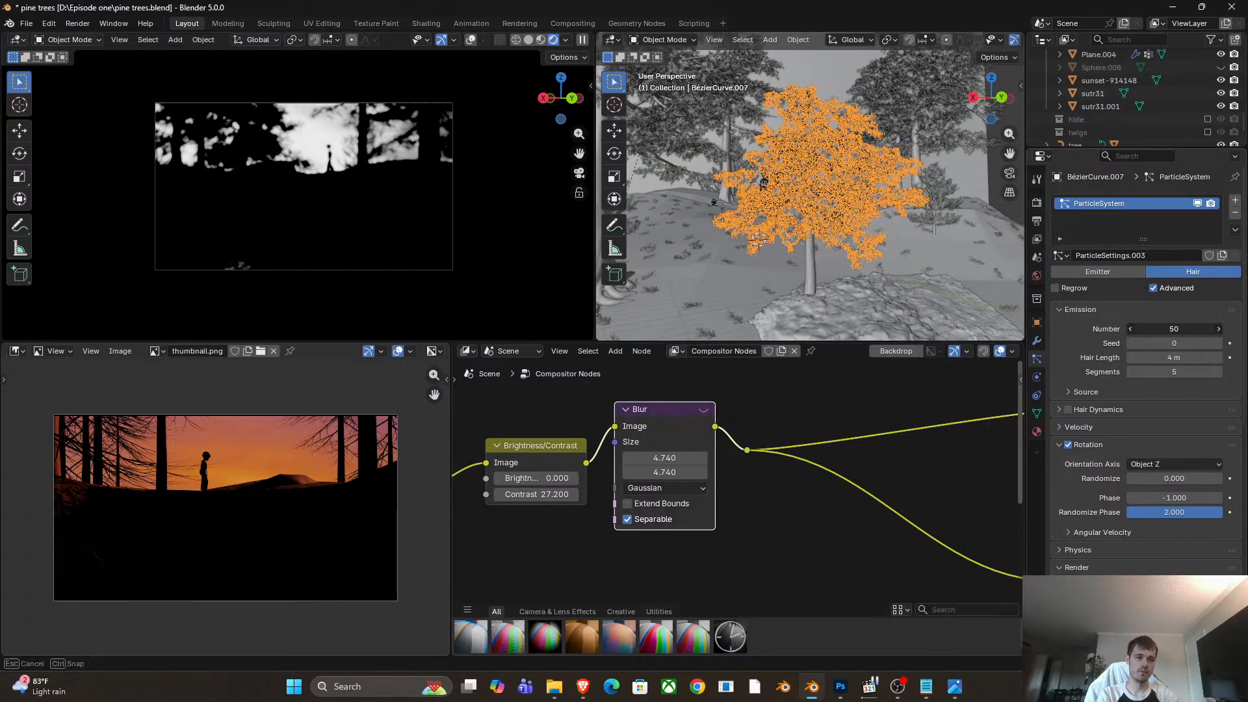
drag(1174, 329, 1144, 329)
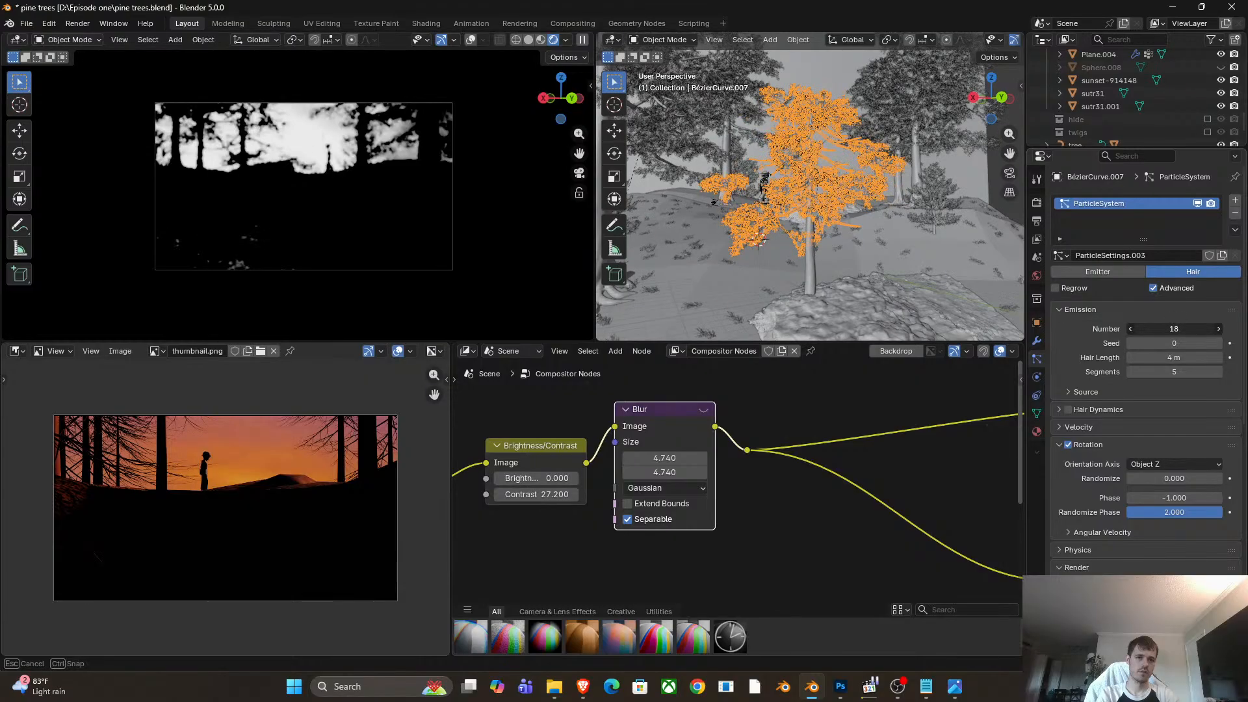
key(Escape)
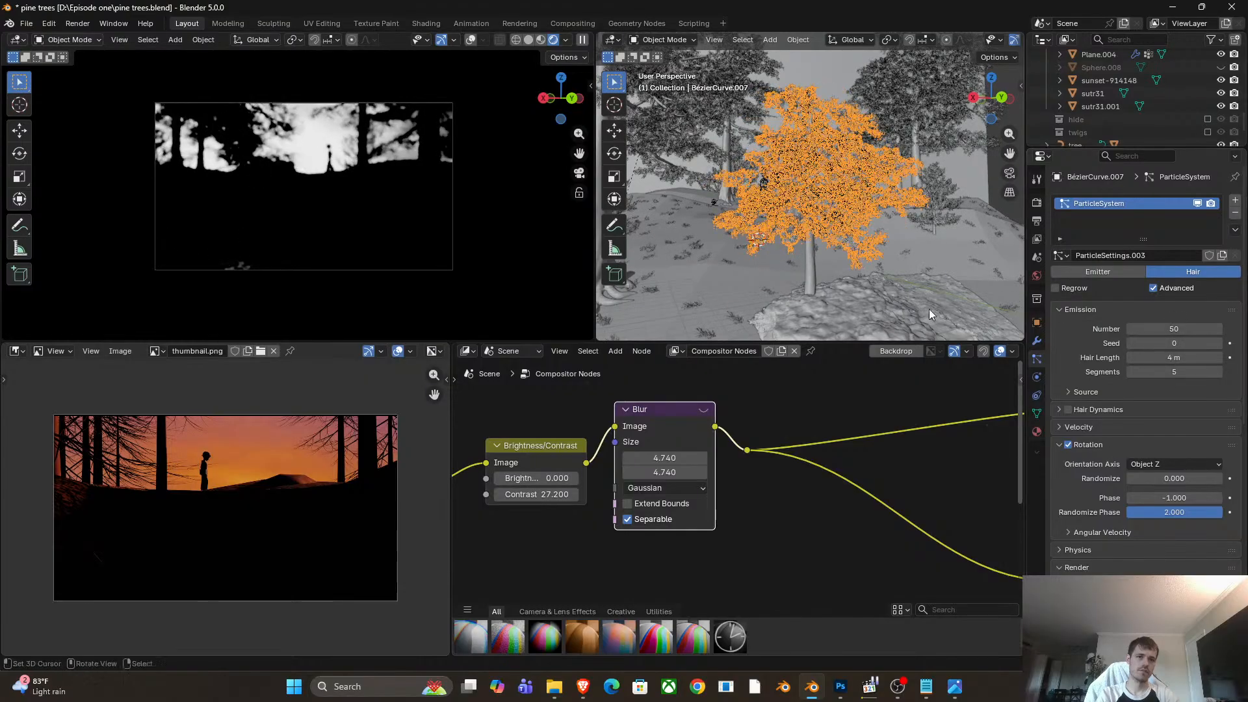
Scale the tree copy to about 0.603, shift it about -2.46 m along X and 1.68 m along Y, and readjust its position in the camera view.
right_click(815, 280)
key(s)
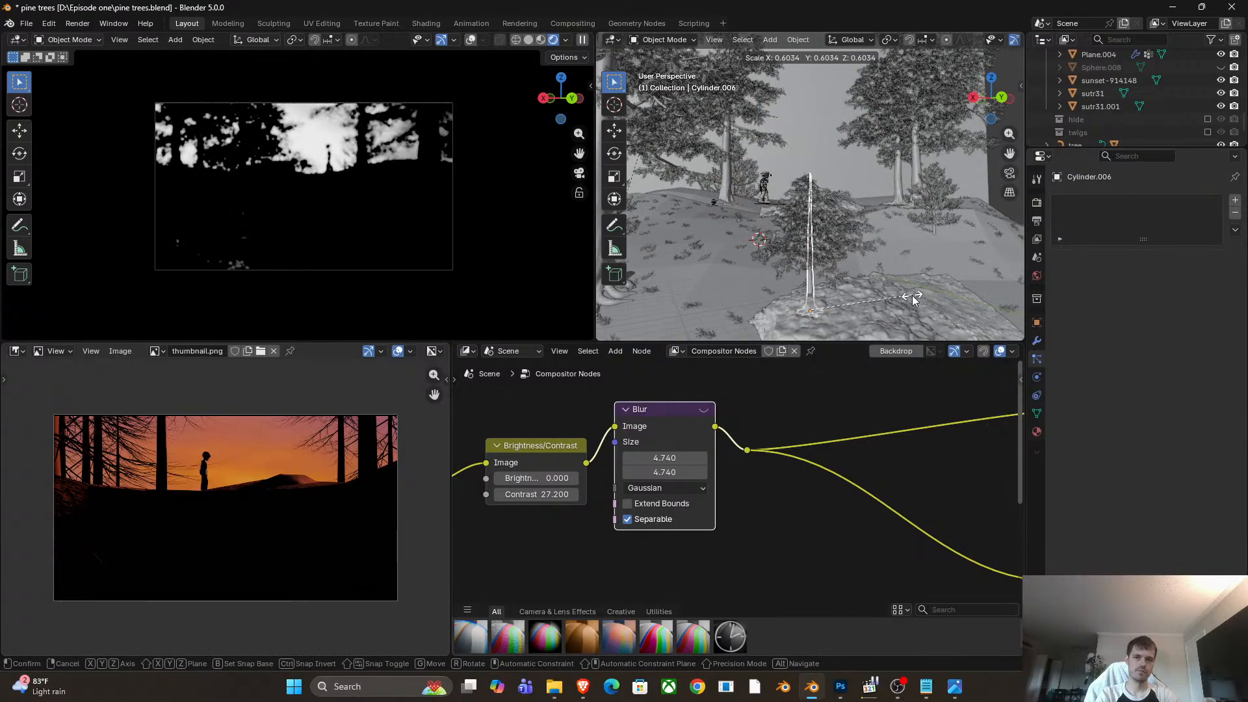
click(938, 290)
key(g)
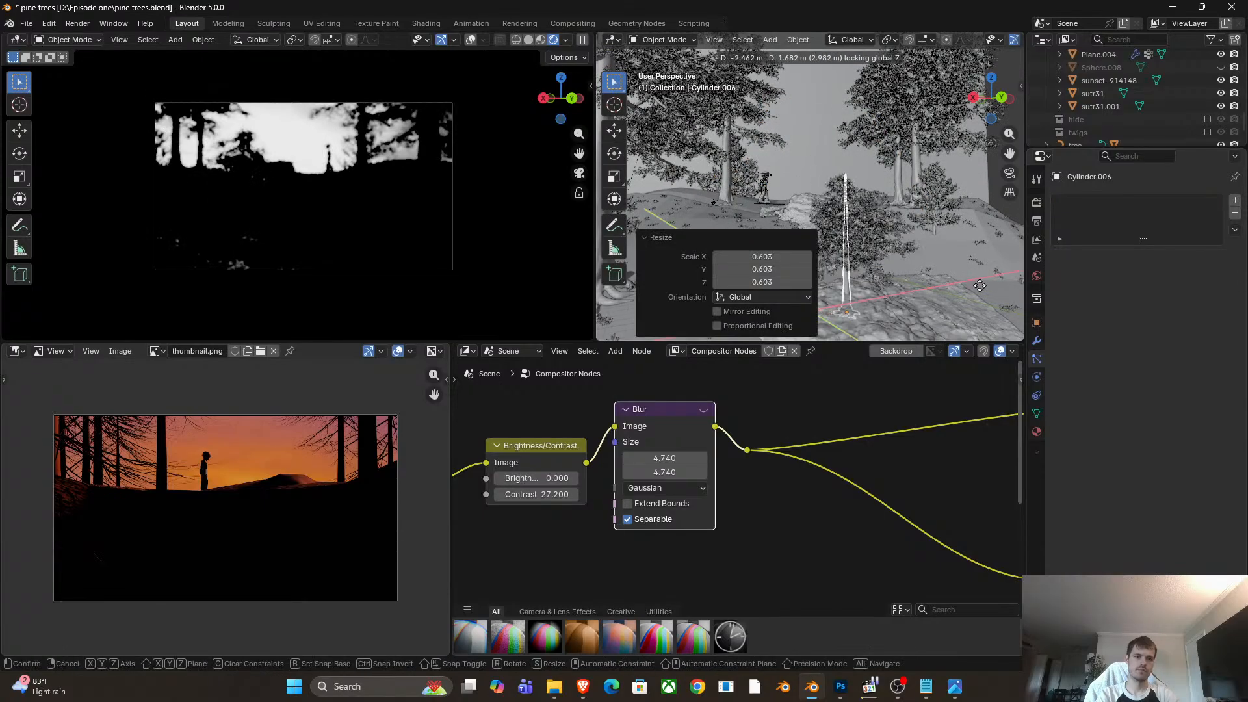
click(981, 291)
key(g)
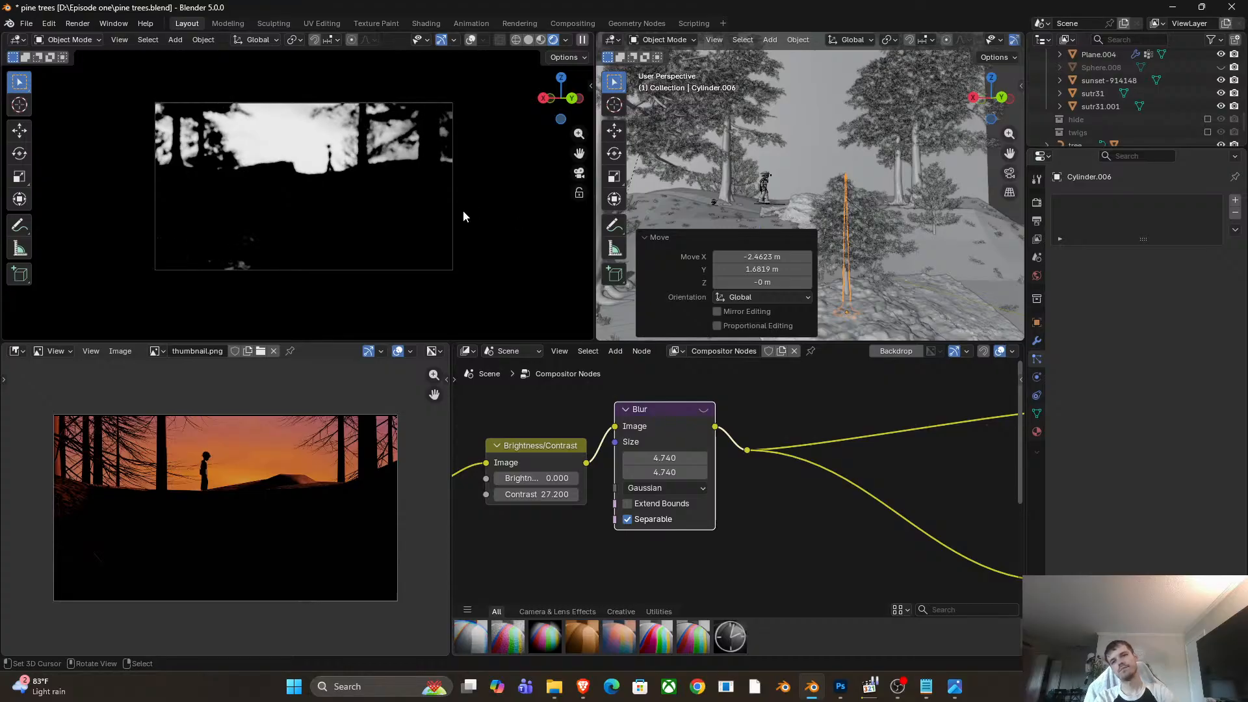
click(439, 119)
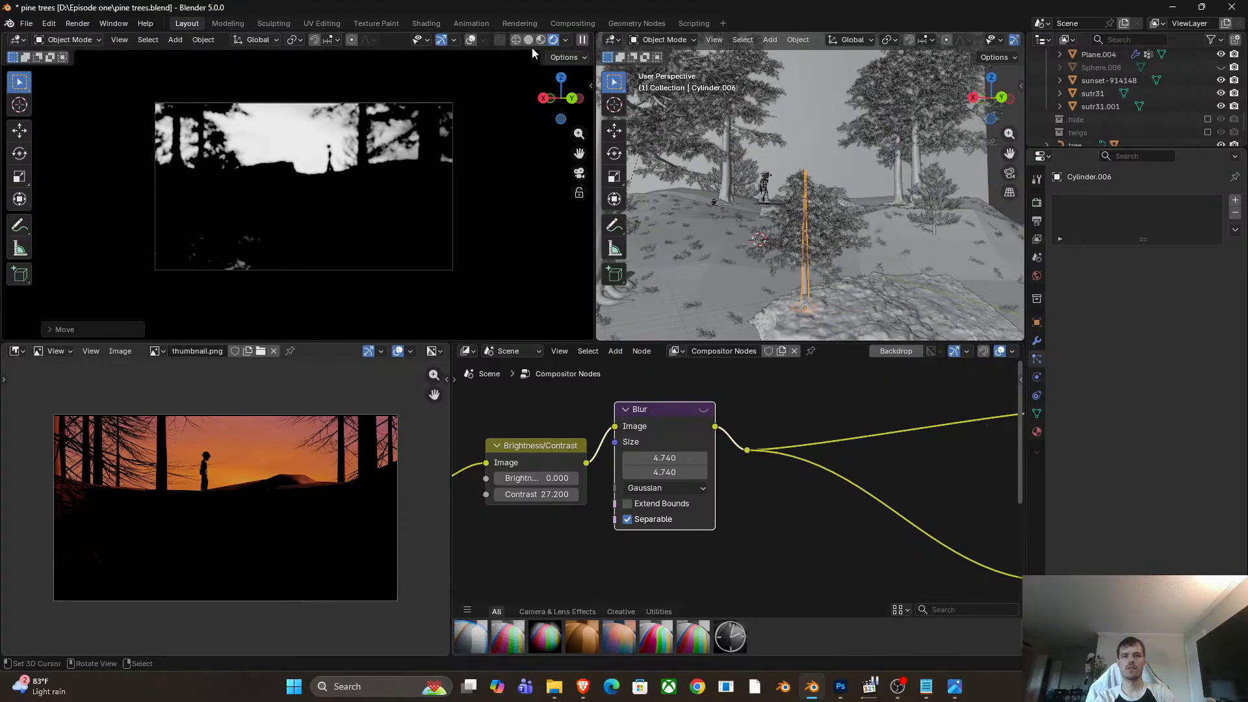
Disable the viewport compositor and slide the tree copy away from the foreground rock across the horizontal plane toward the far hill.
click(565, 40)
click(512, 237)
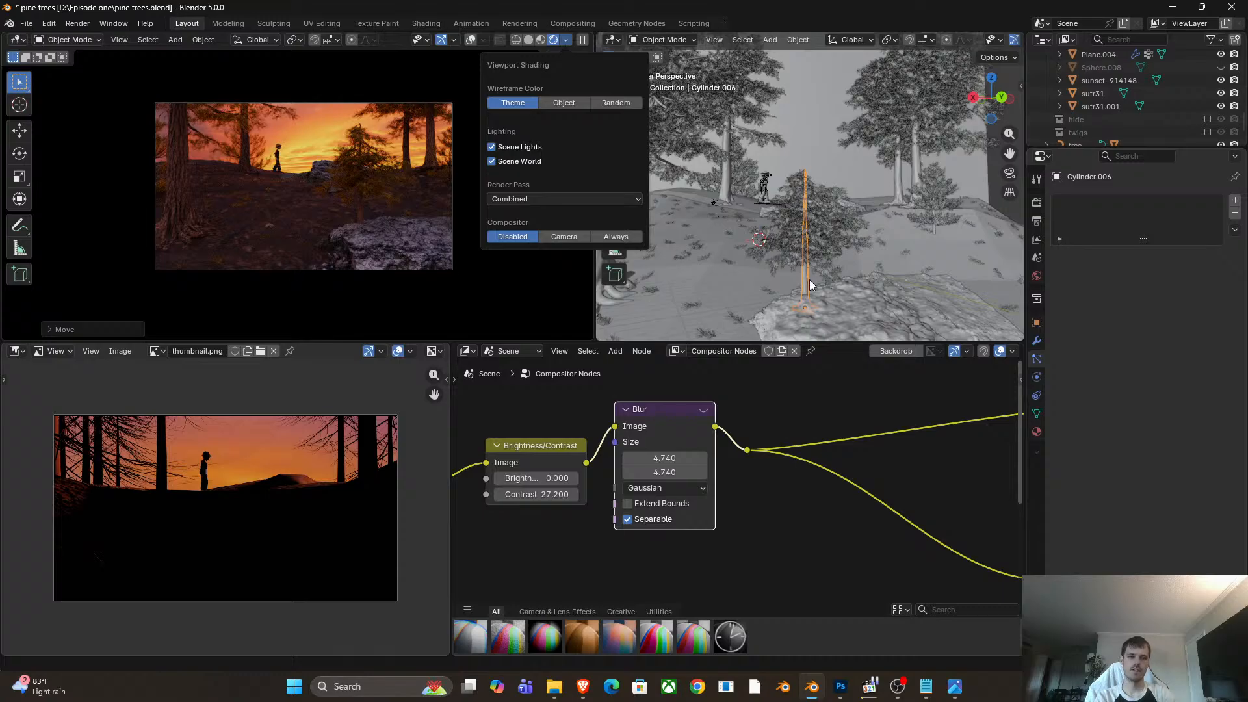
key(g)
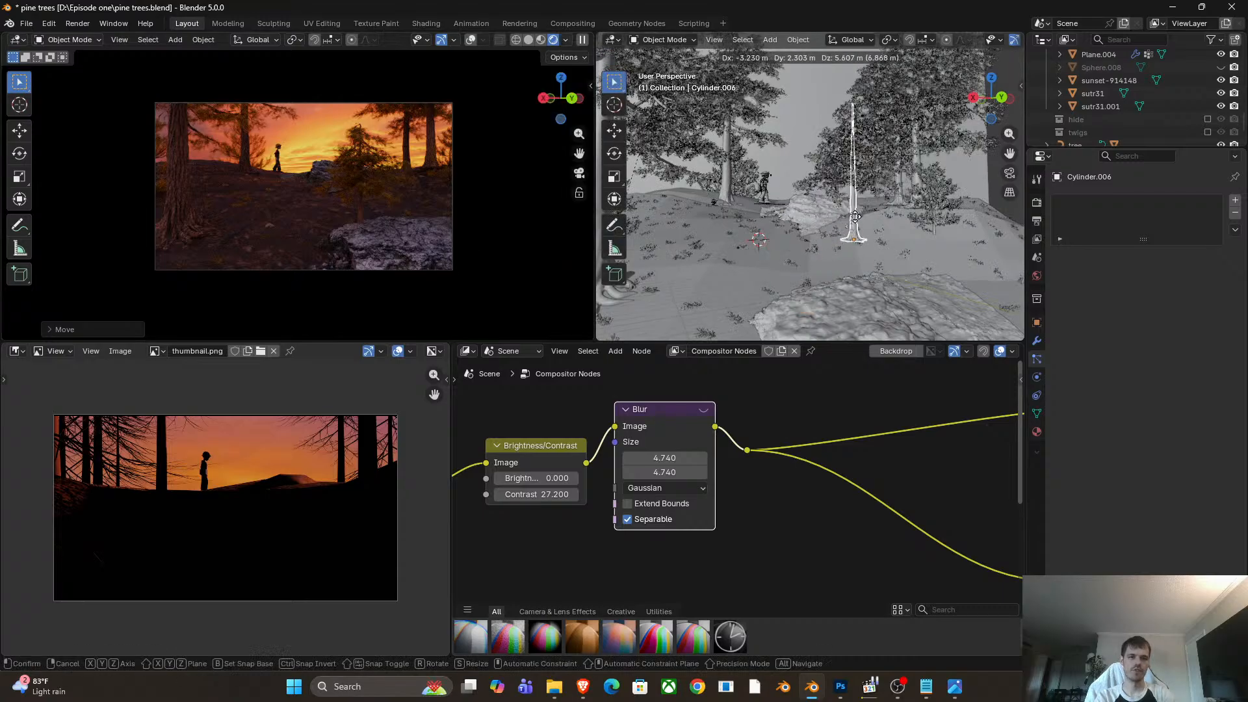
key(y)
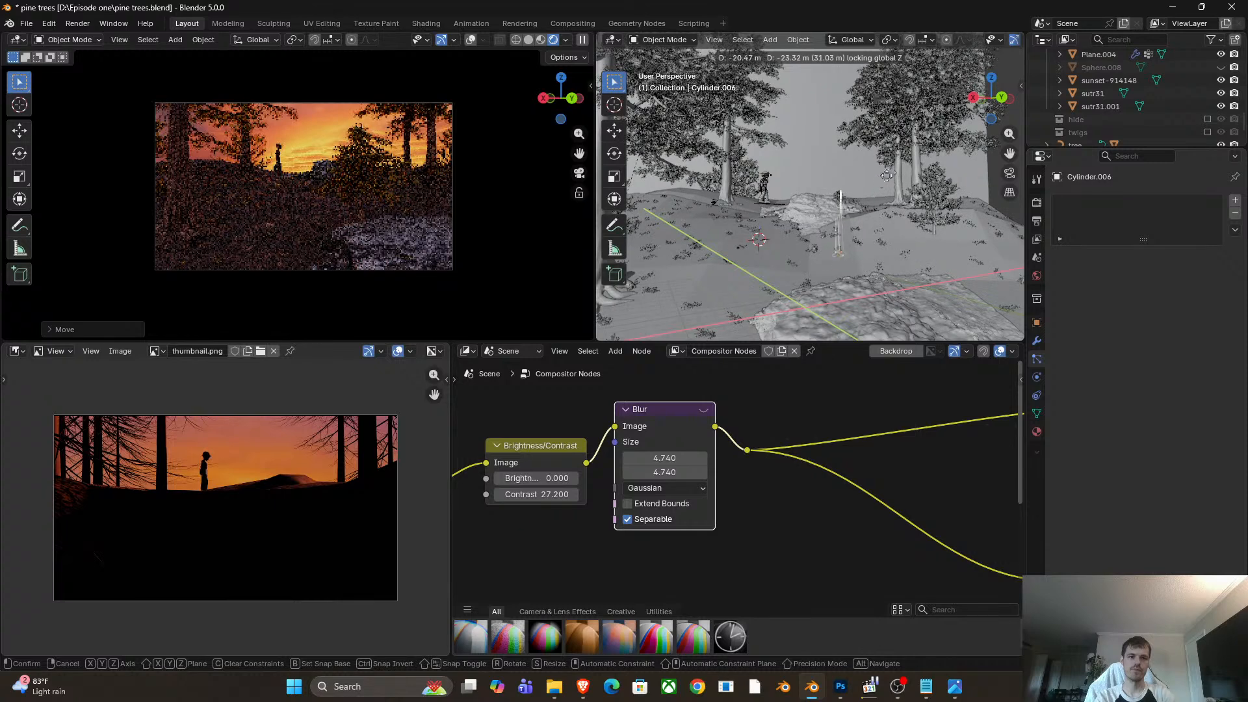
right_click(801, 206)
key(g)
key(shift+z)
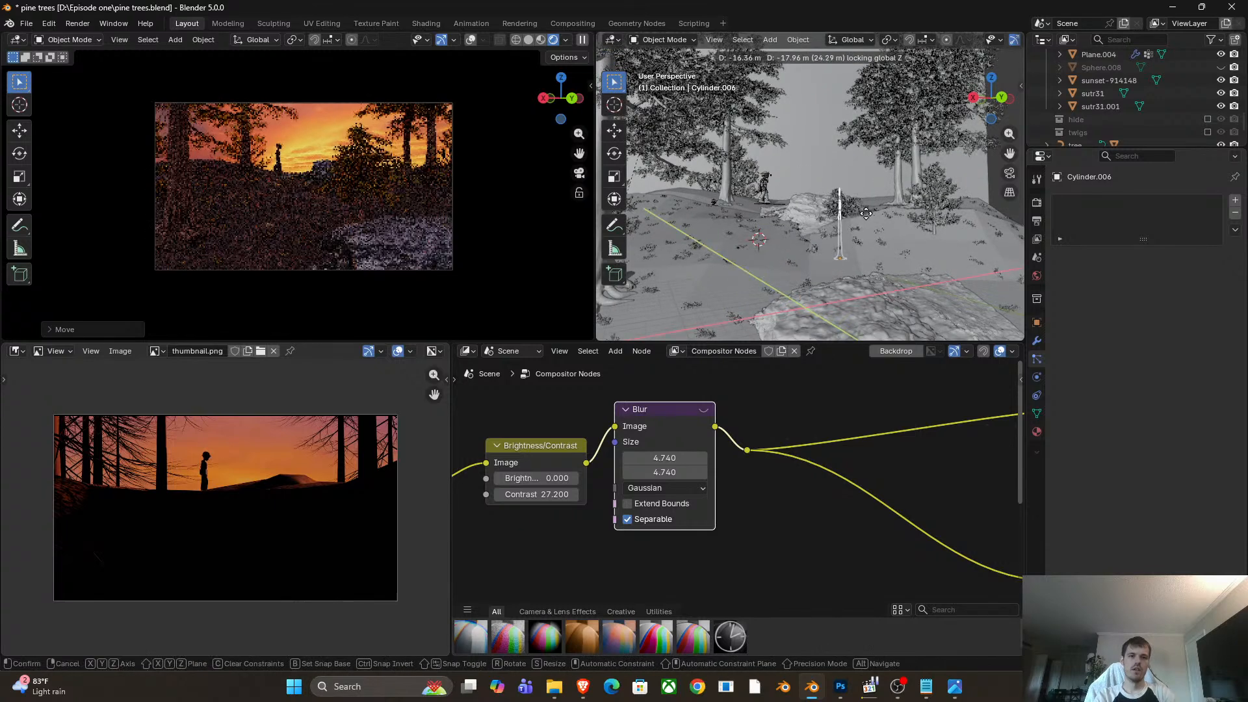
click(853, 204)
Adjust the tree copy's height, shift it about -11.4 m along X and -11.5 m along Y, and raise it about 3.02 m onto the far hill.
key(g)
key(z)
click(870, 192)
key(g)
key(shift+z)
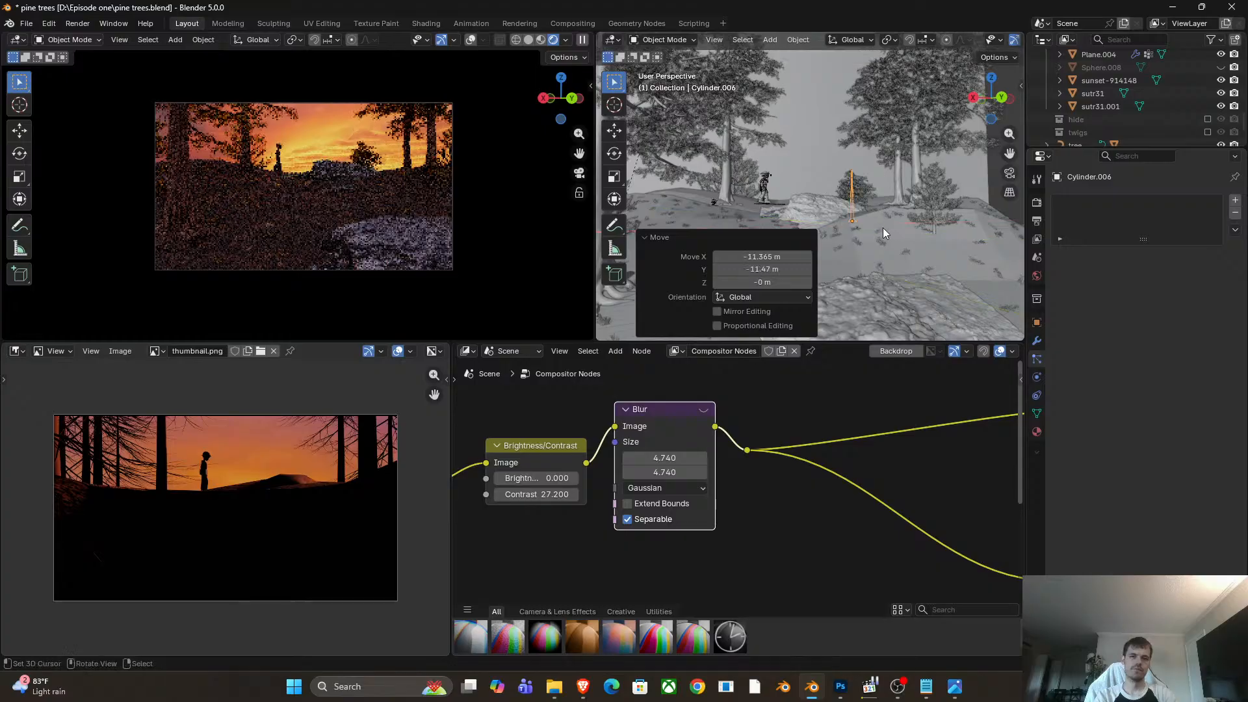
click(886, 186)
key(g)
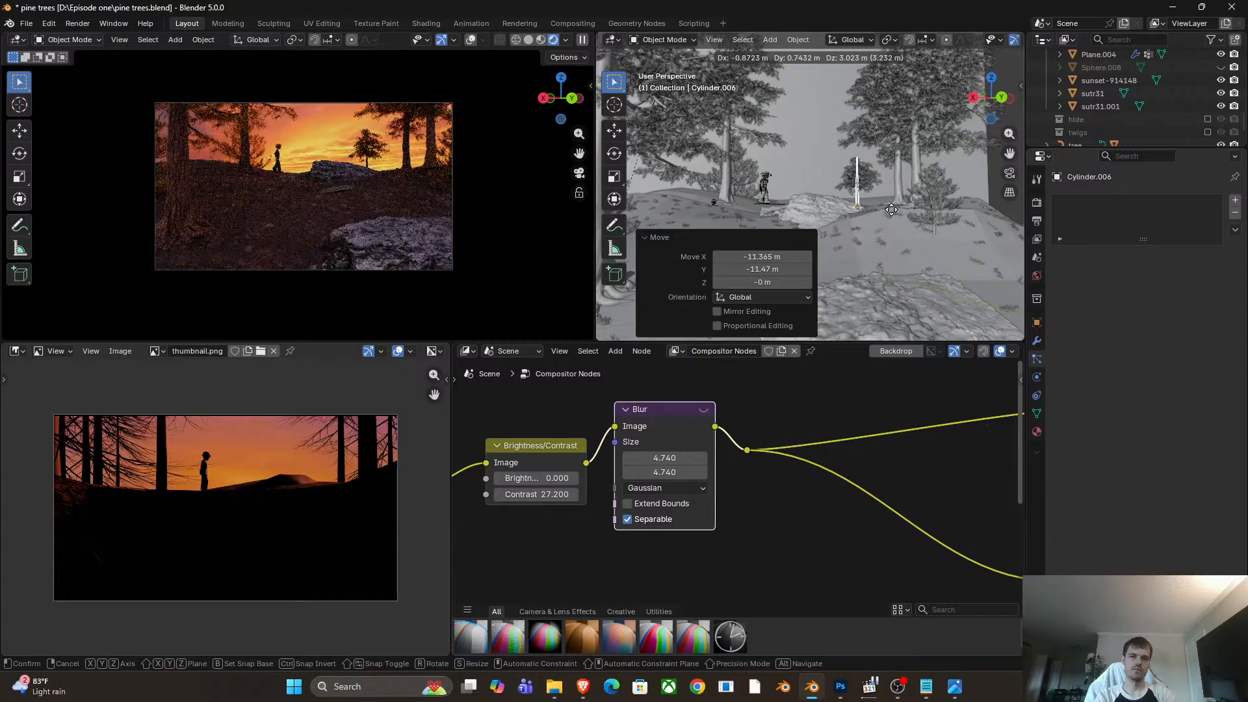
click(891, 209)
Scale the tree copy on the far hill by 1.464 and rotate it -15.6° about the global Z axis.
key(s)
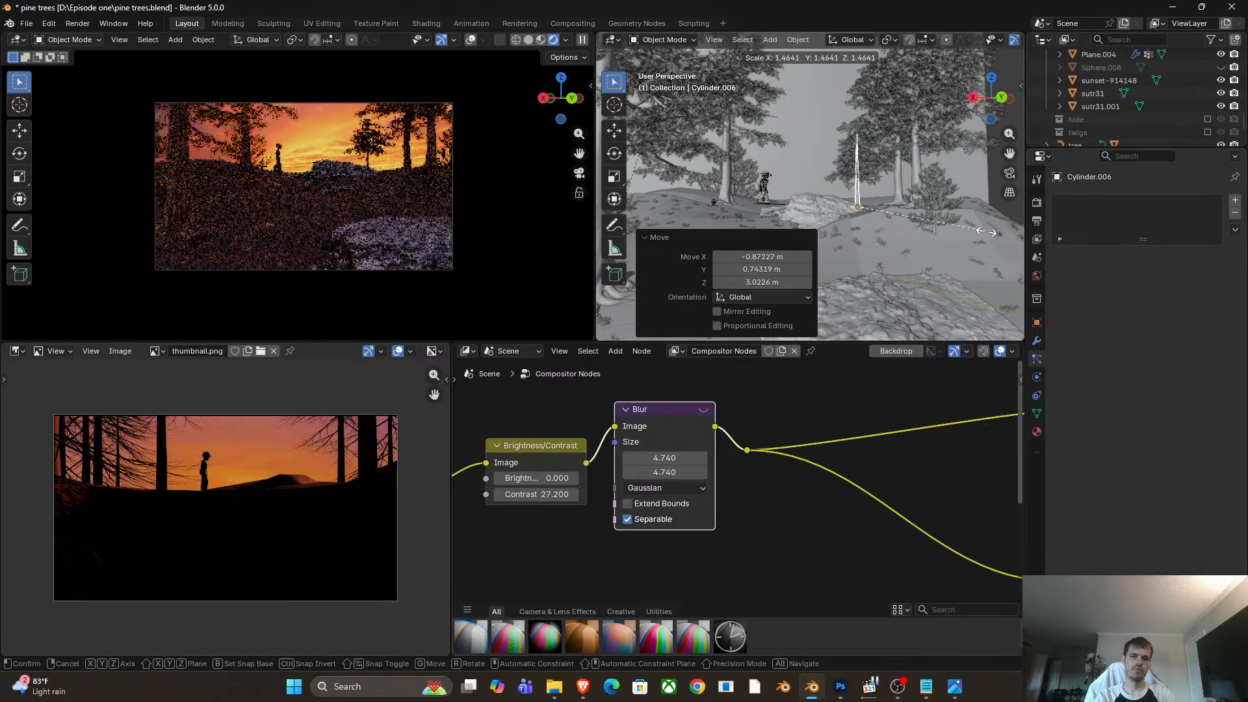
click(986, 231)
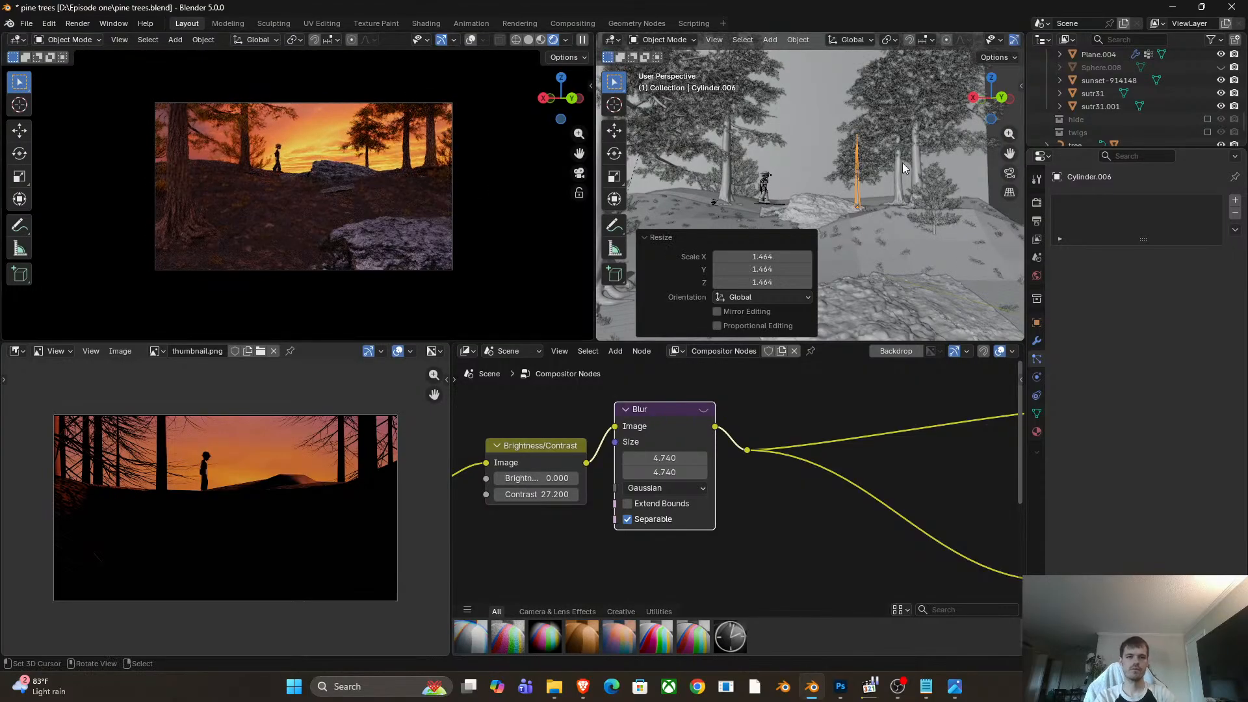
key(r)
key(z)
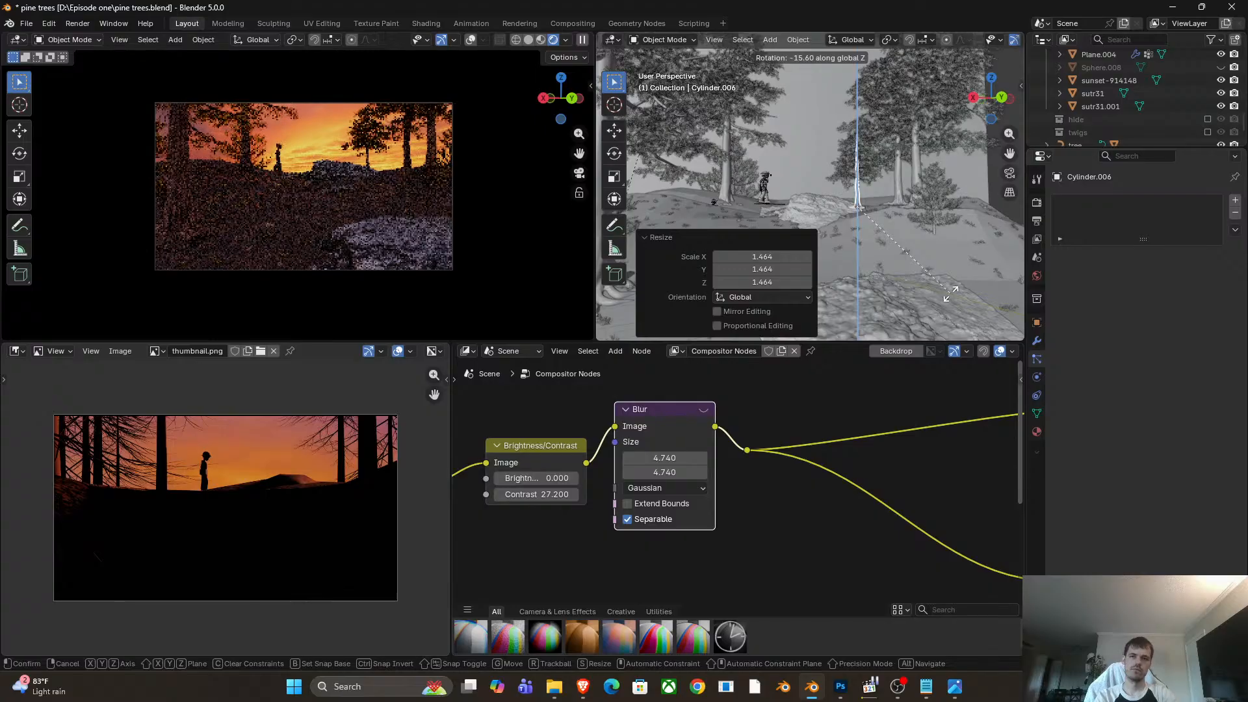
click(950, 297)
Scale the tree copy by a further 1.241 and lower it along Z so its trunk base sits in the hill.
key(s)
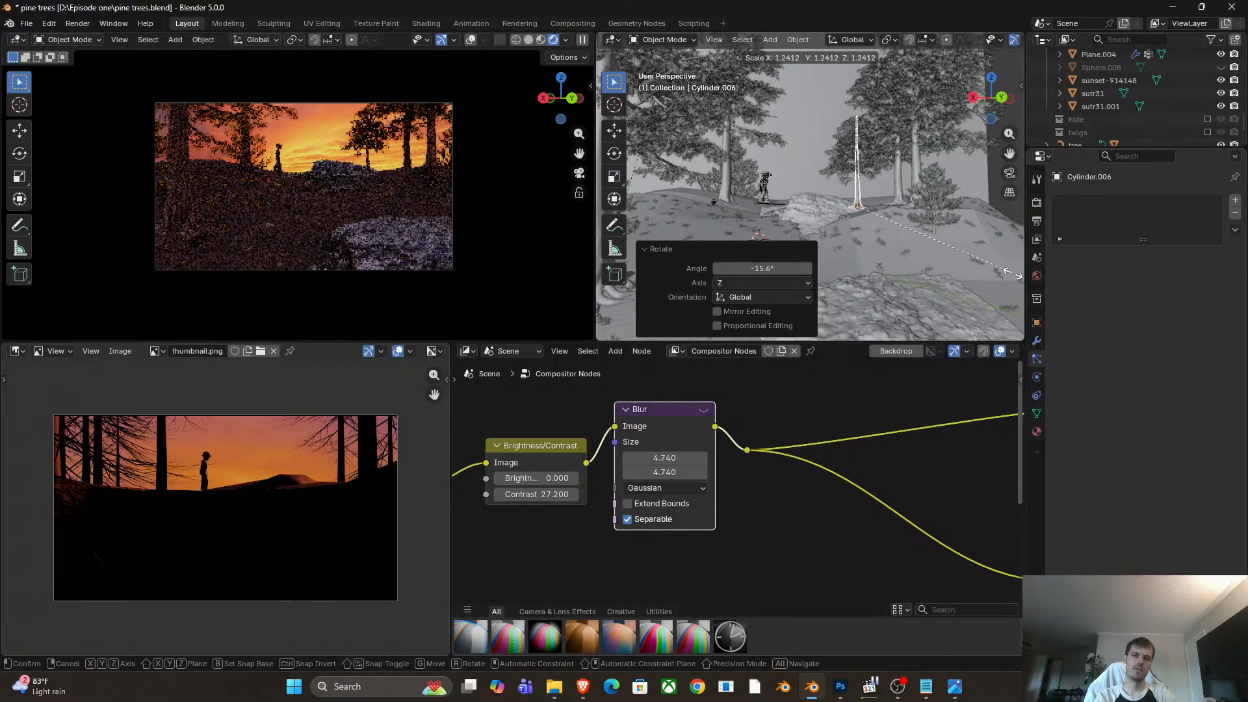
click(1011, 273)
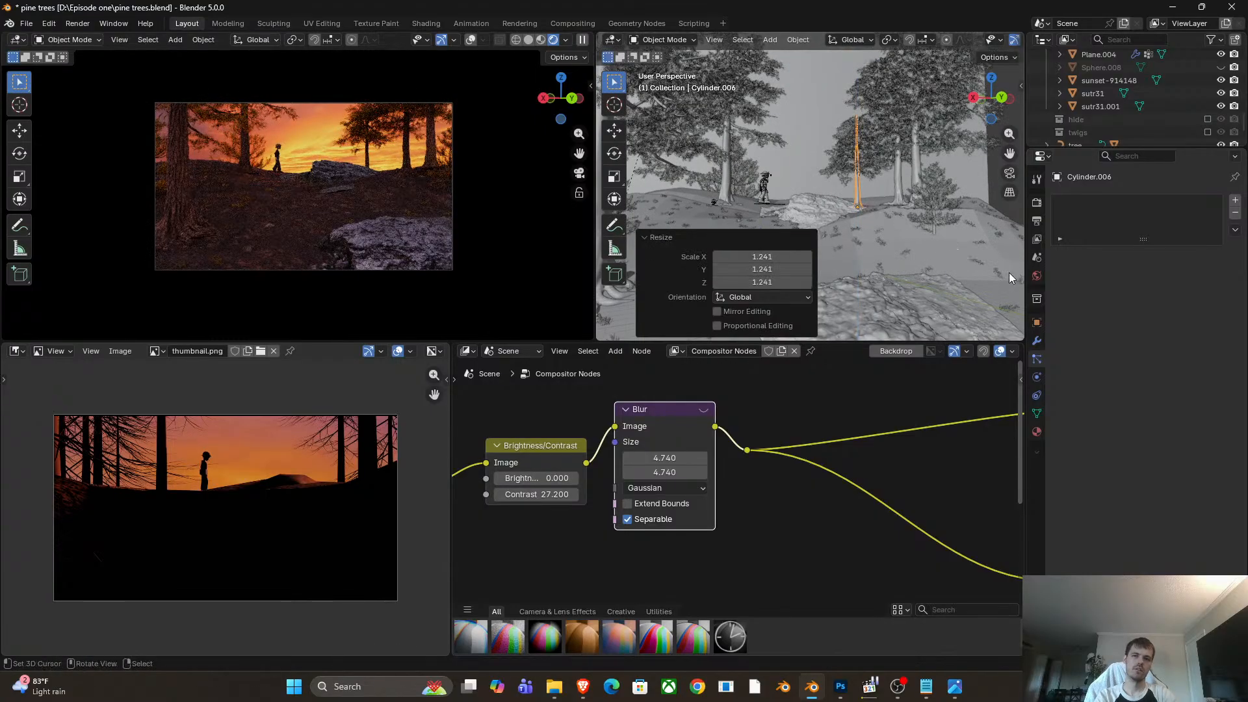
key(g)
key(z)
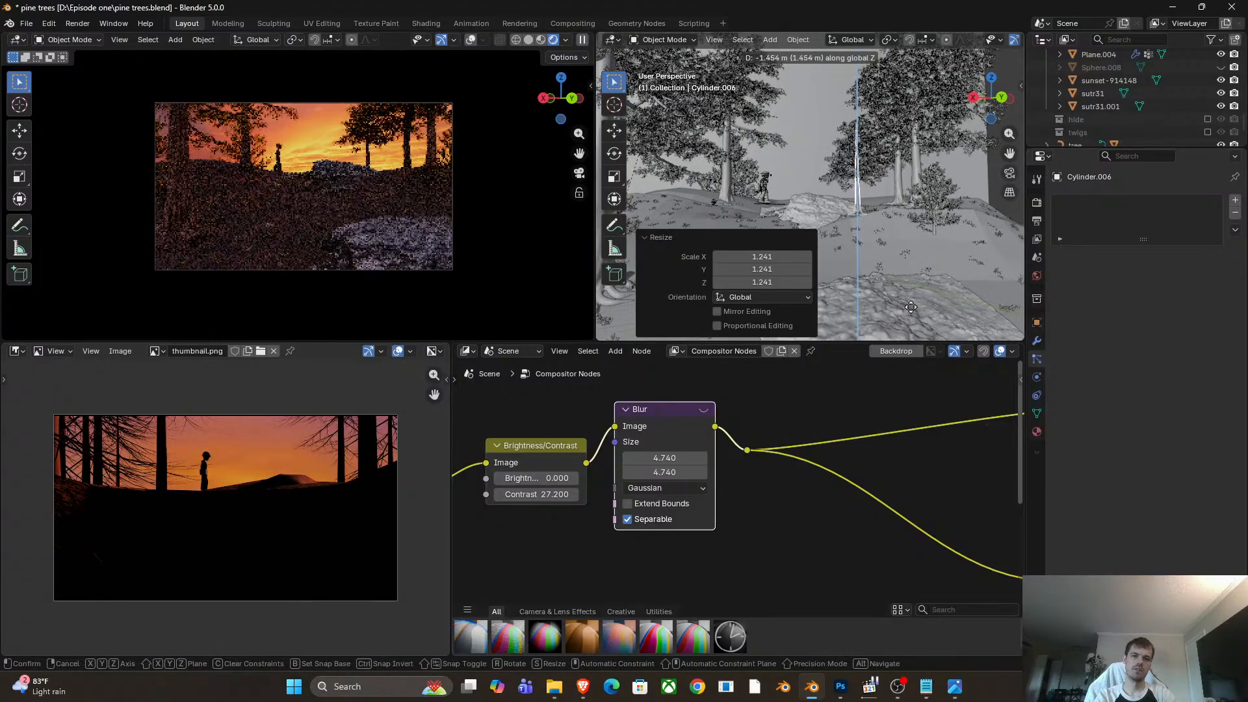
click(917, 43)
Make a linked duplicate of the small leafy bush on the hill and move the copy off the original.
click(939, 219)
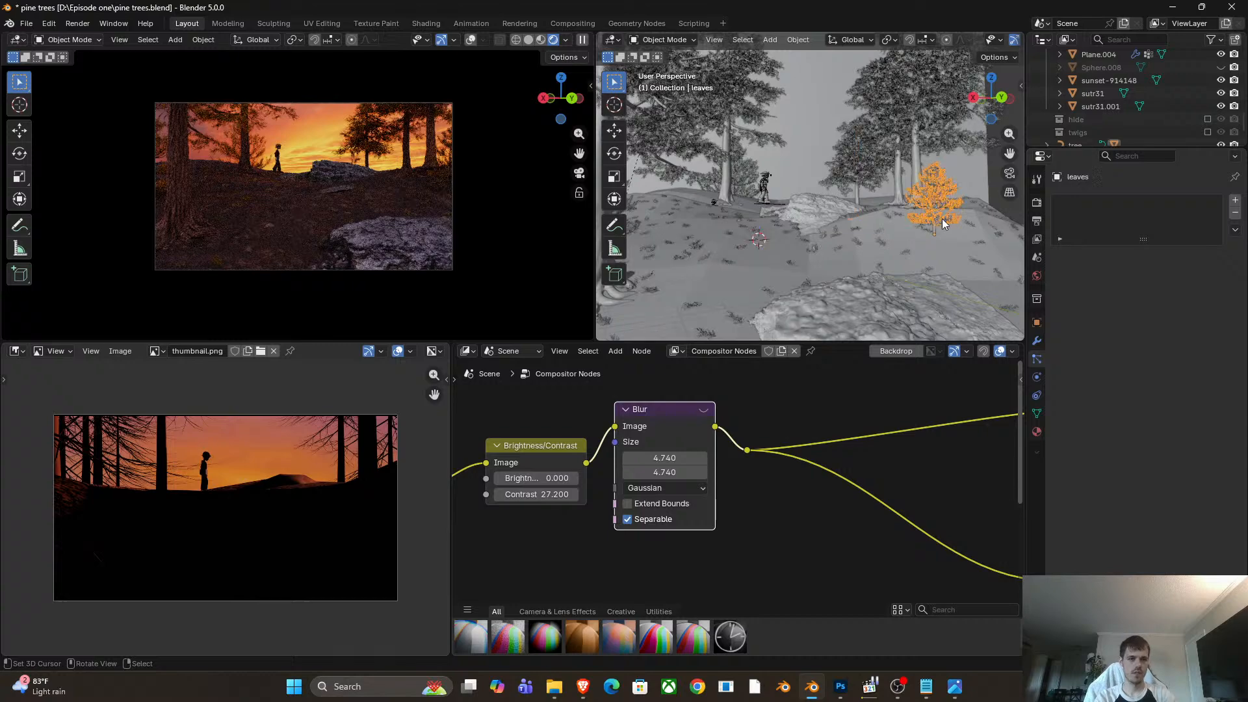
middle_drag(926, 232, 912, 186)
key(alt+d)
right_click(923, 242)
scroll(899, 264, down, 4)
key(g)
click(857, 237)
Scale the bush copy by 1.546 and move it about -9 m along X, 3.22 m along Y and -4 m along Z.
key(s)
click(833, 238)
key(g)
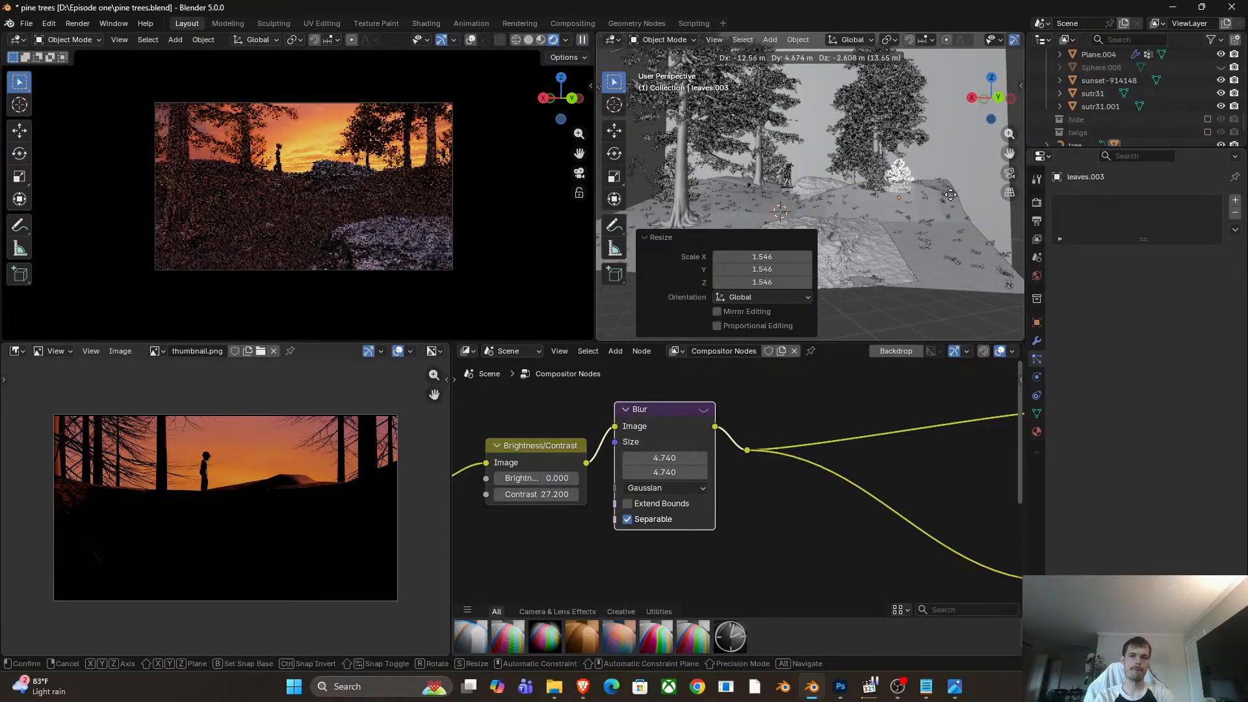
click(906, 194)
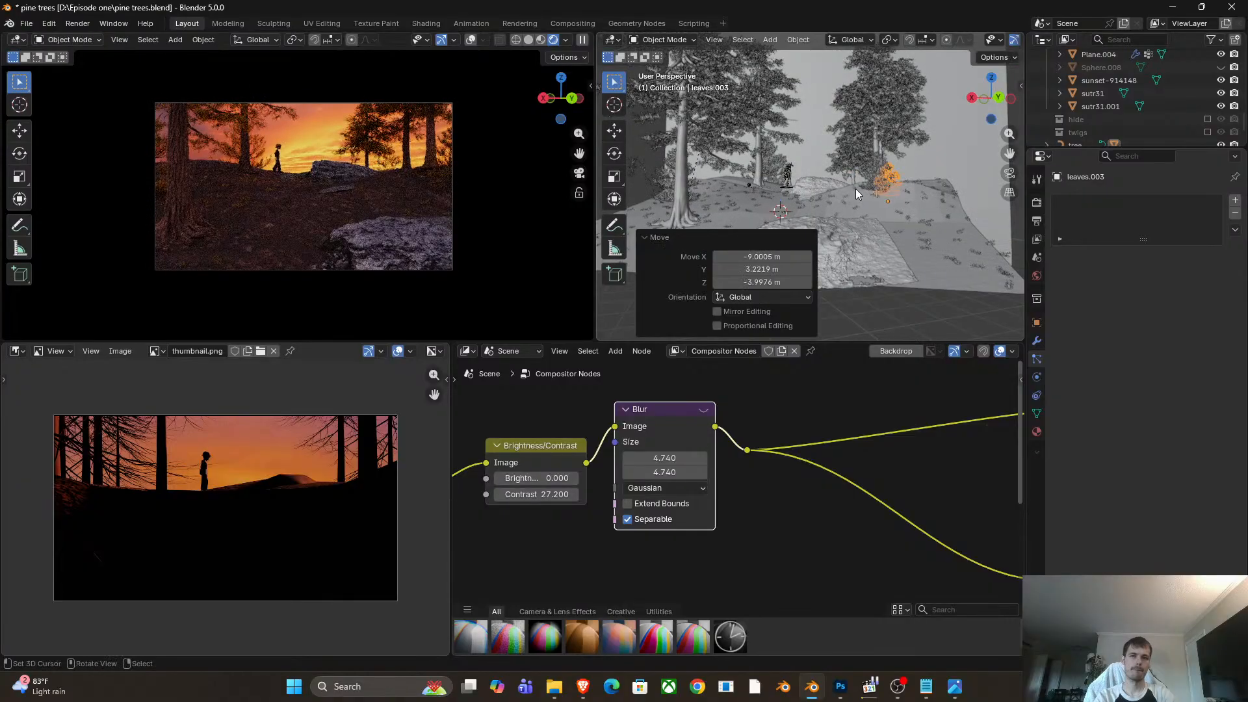
Add a linked bush duplicate, move it about -7.17 m in X, 3.65 m in Y and 3.28 m in Z, and rotate it -158° about Z.
key(alt+d)
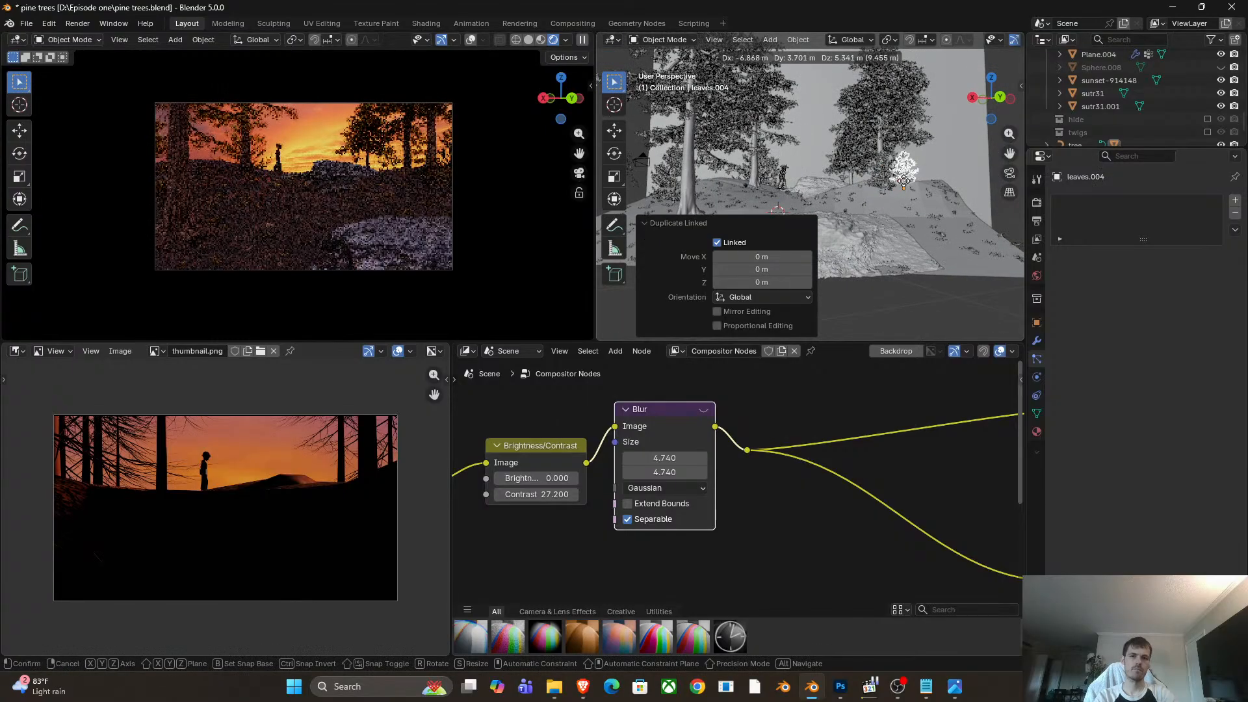
click(904, 185)
key(r)
key(z)
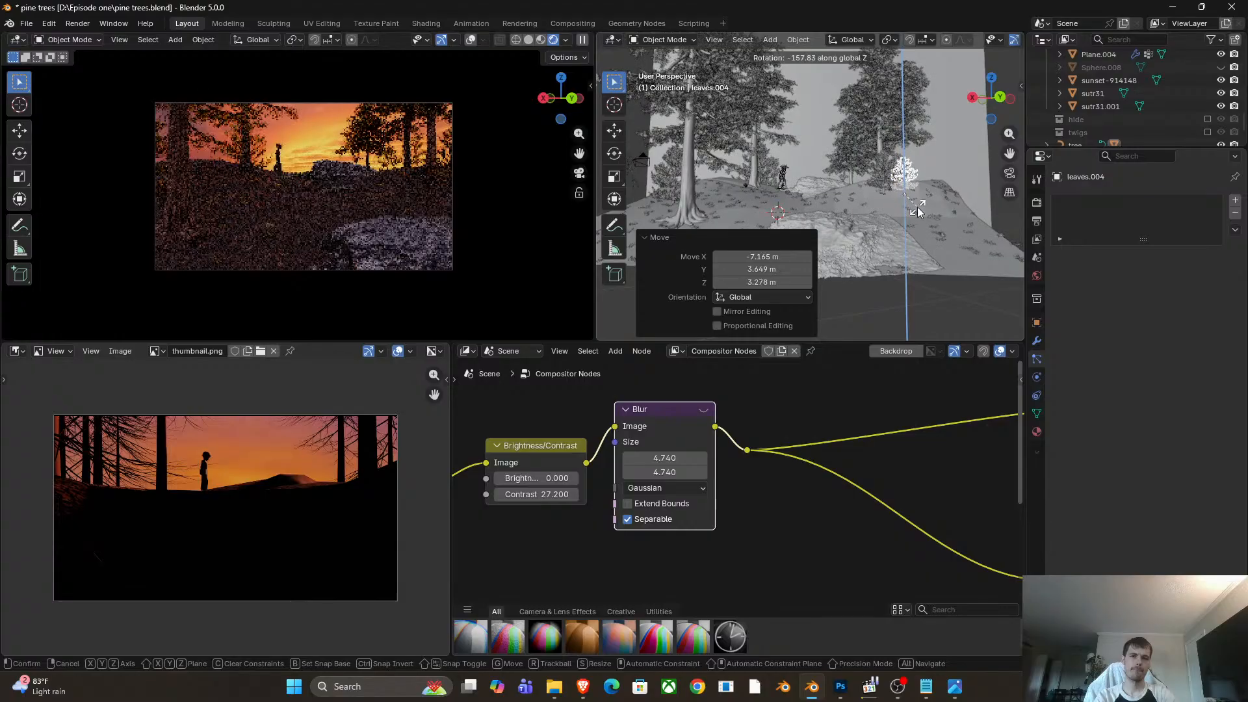
click(917, 213)
Reposition the second bush copy about -2.71 m along X and 1.27 m along Y, and sink it partly behind the hill crest.
key(g)
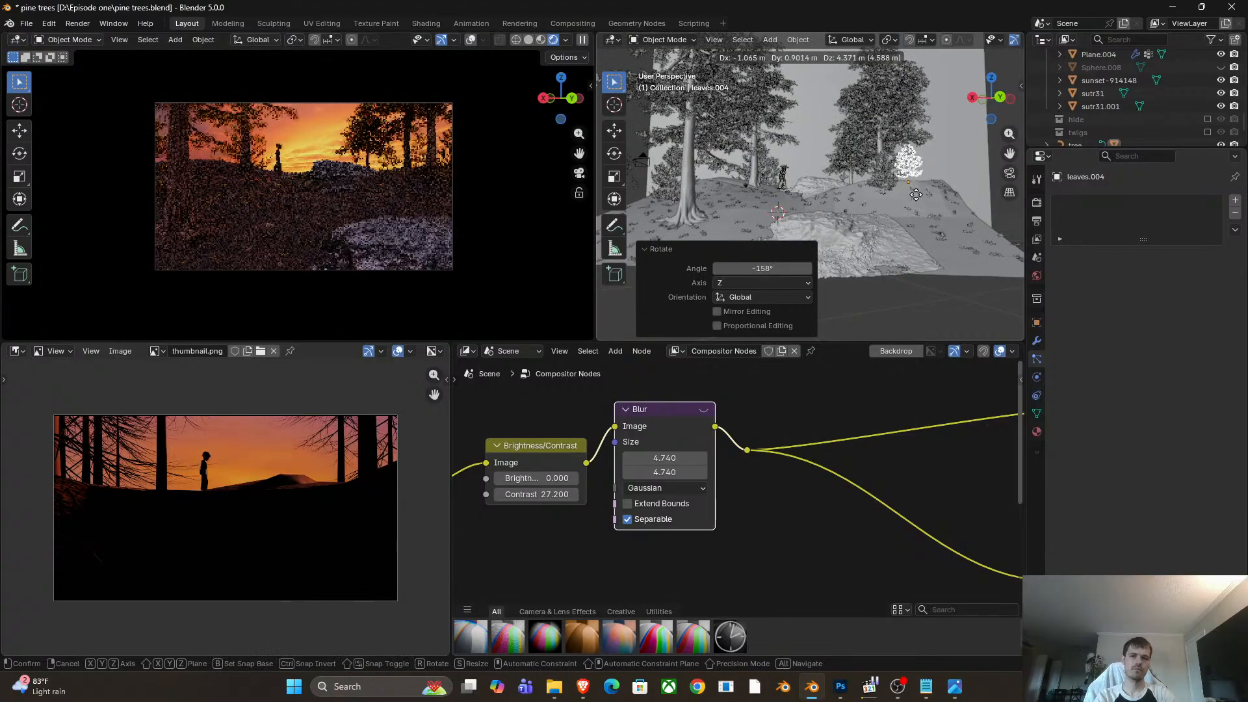
click(921, 207)
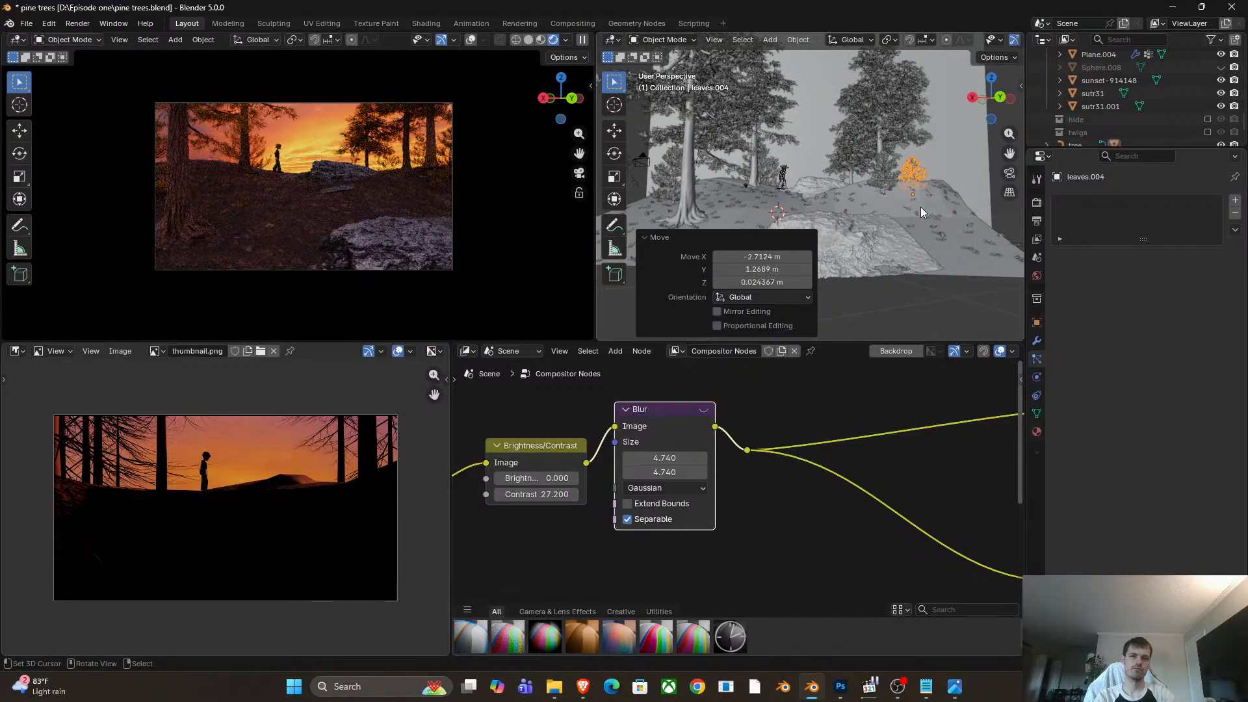
key(g)
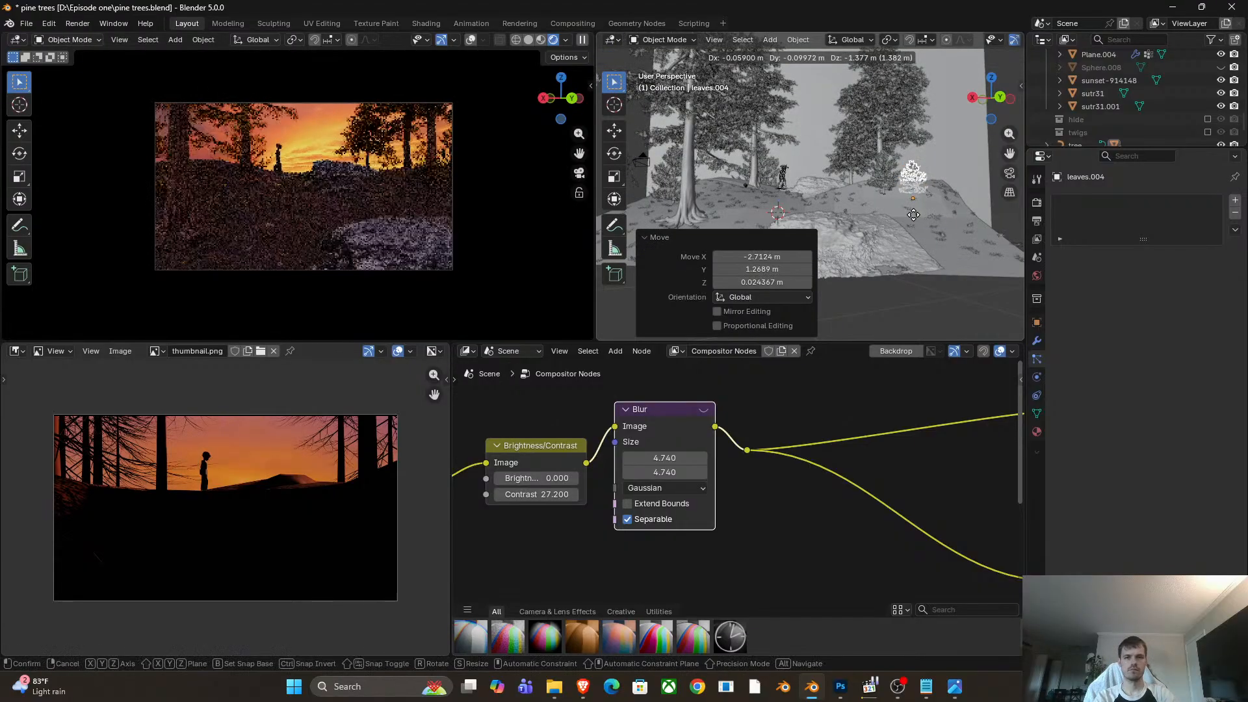
click(914, 215)
key(g)
click(903, 208)
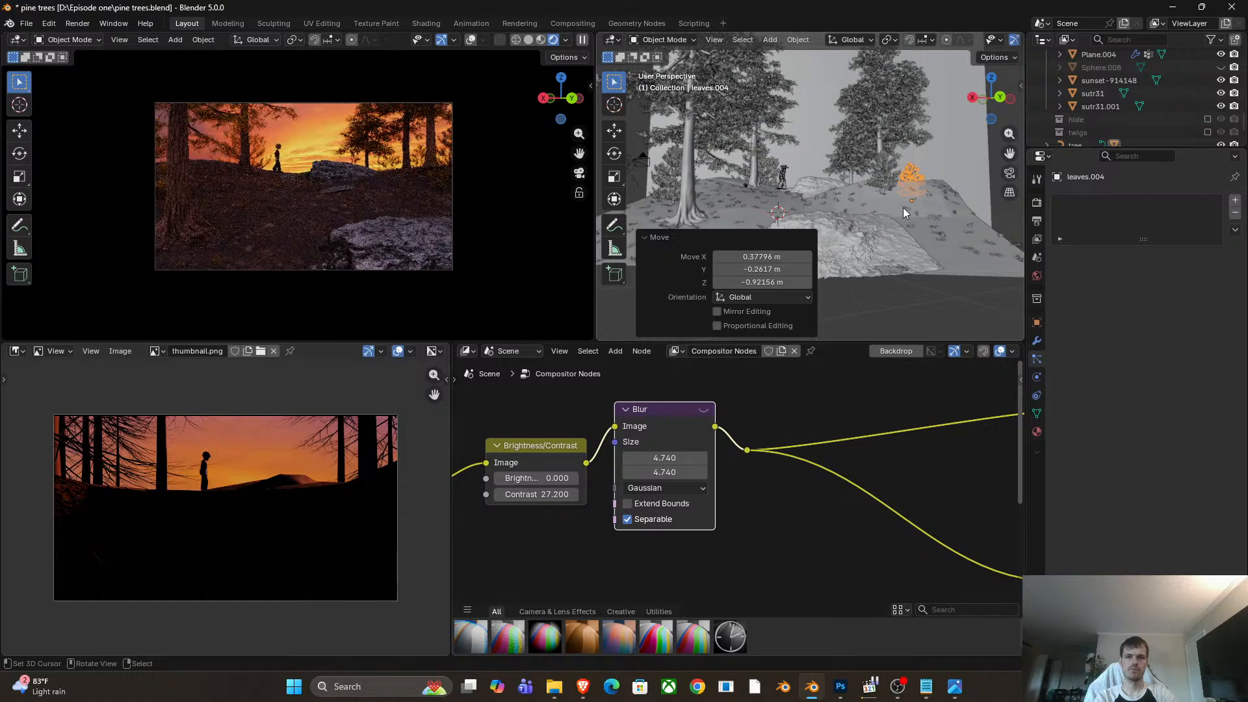
Make another linked bush duplicate in place, rotate it 35° about Z and lower it about 1.41 m along Z.
scroll(896, 191, up, 1)
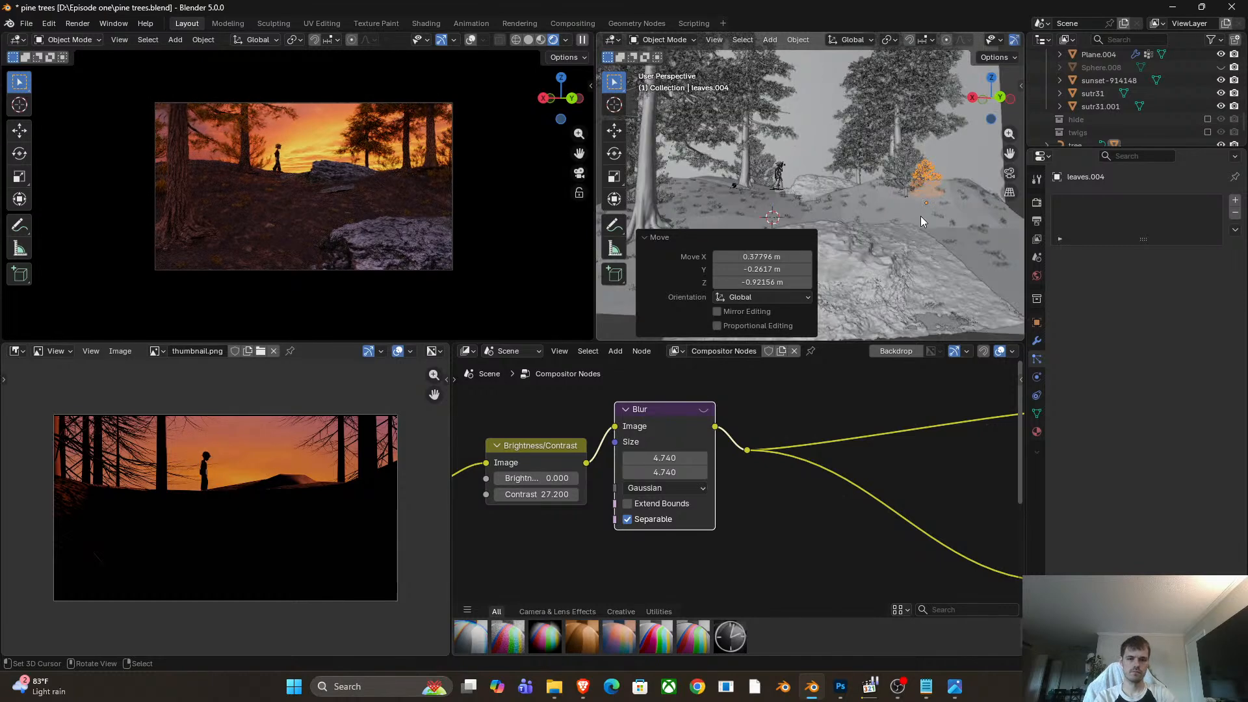
key(alt+d)
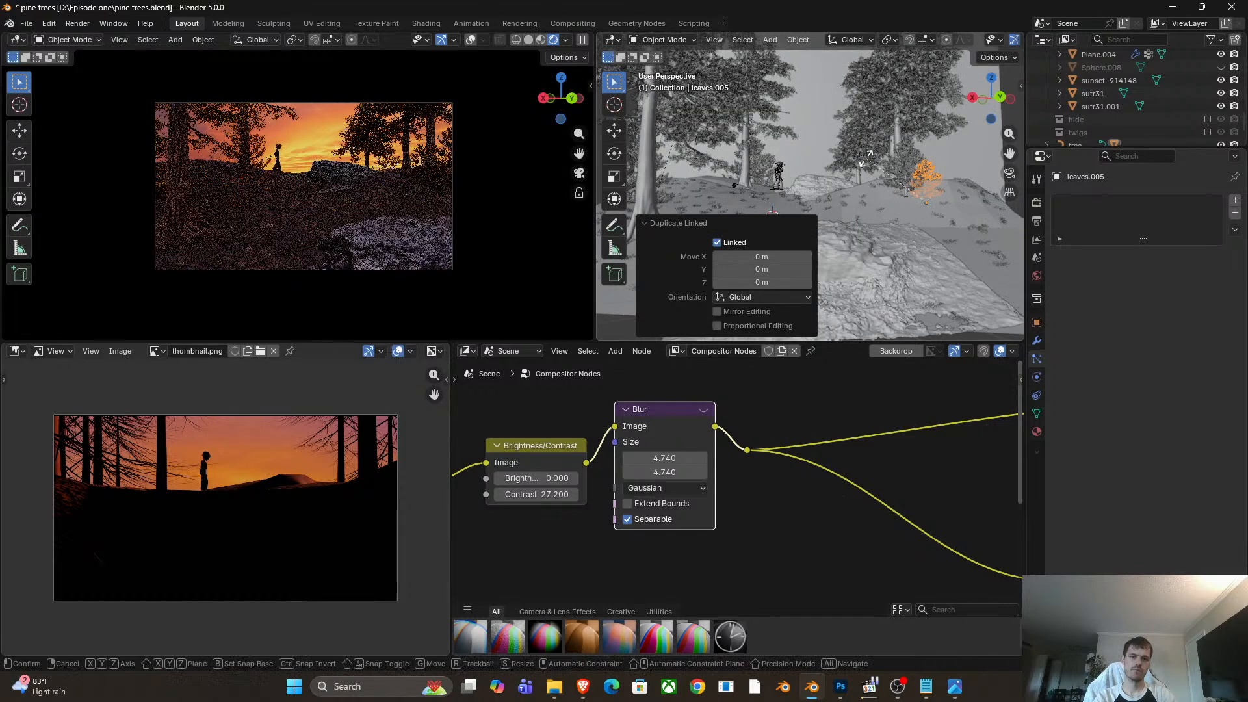
key(r)
key(z)
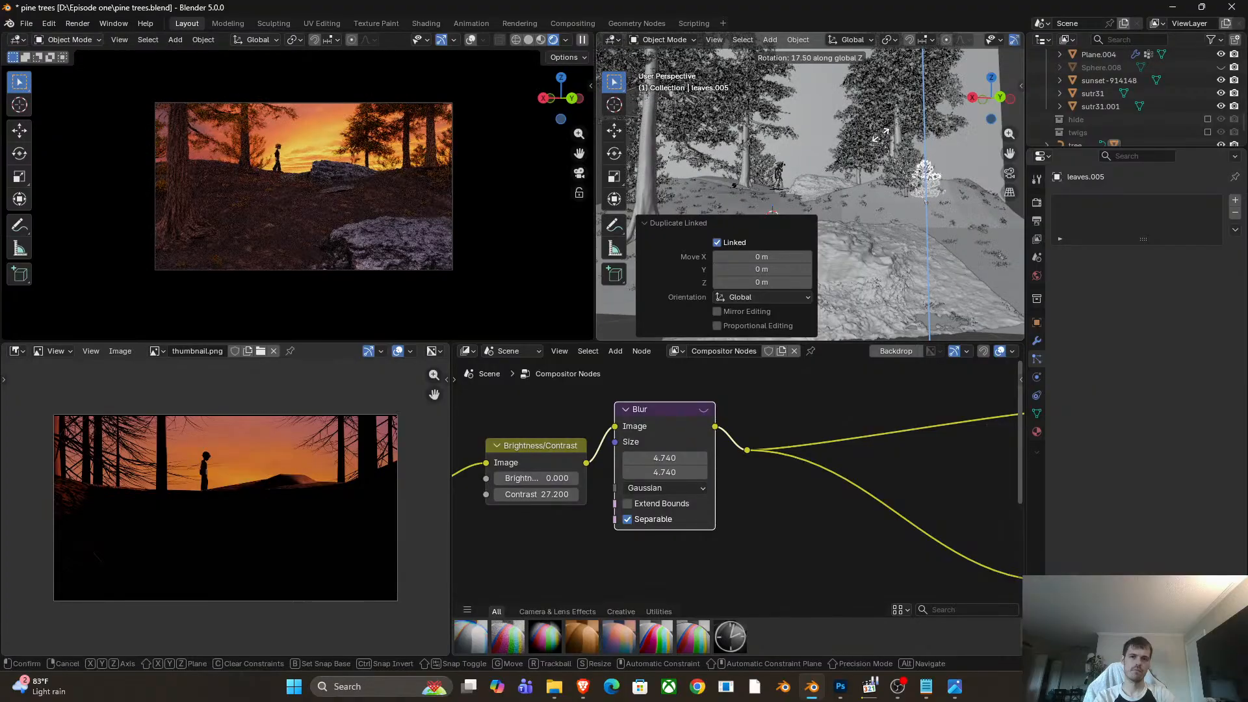
click(886, 133)
key(g)
key(z)
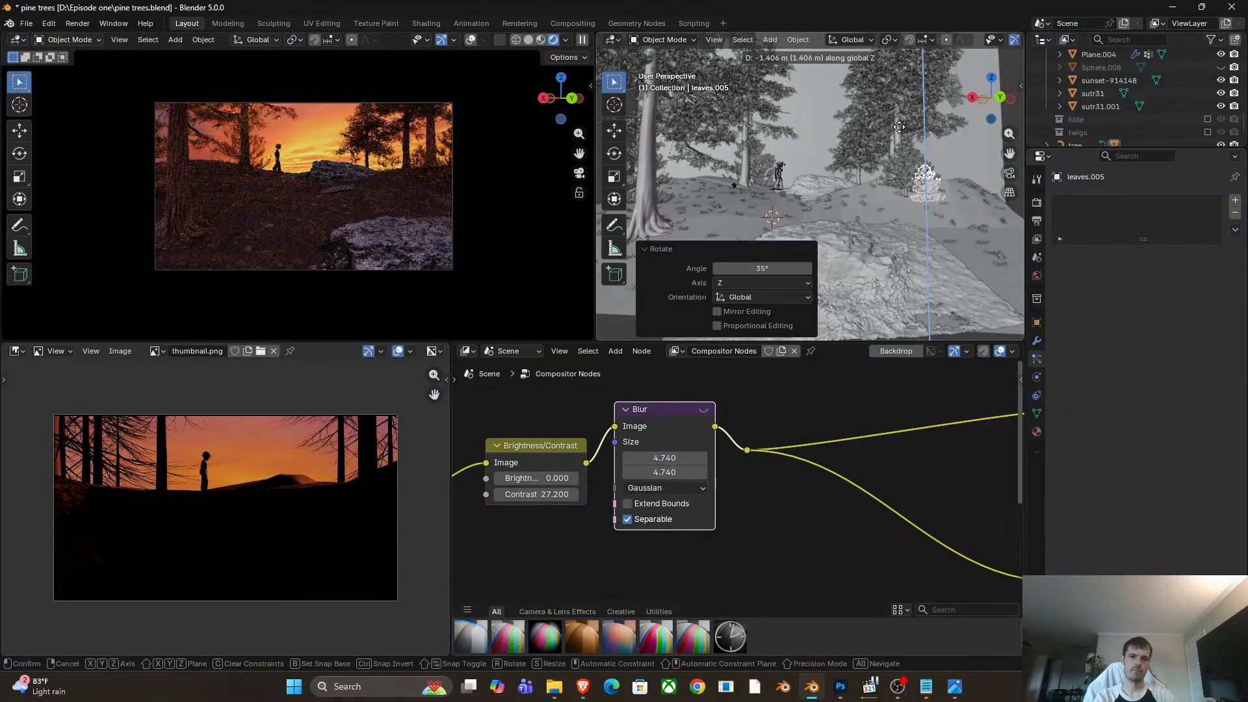
click(899, 128)
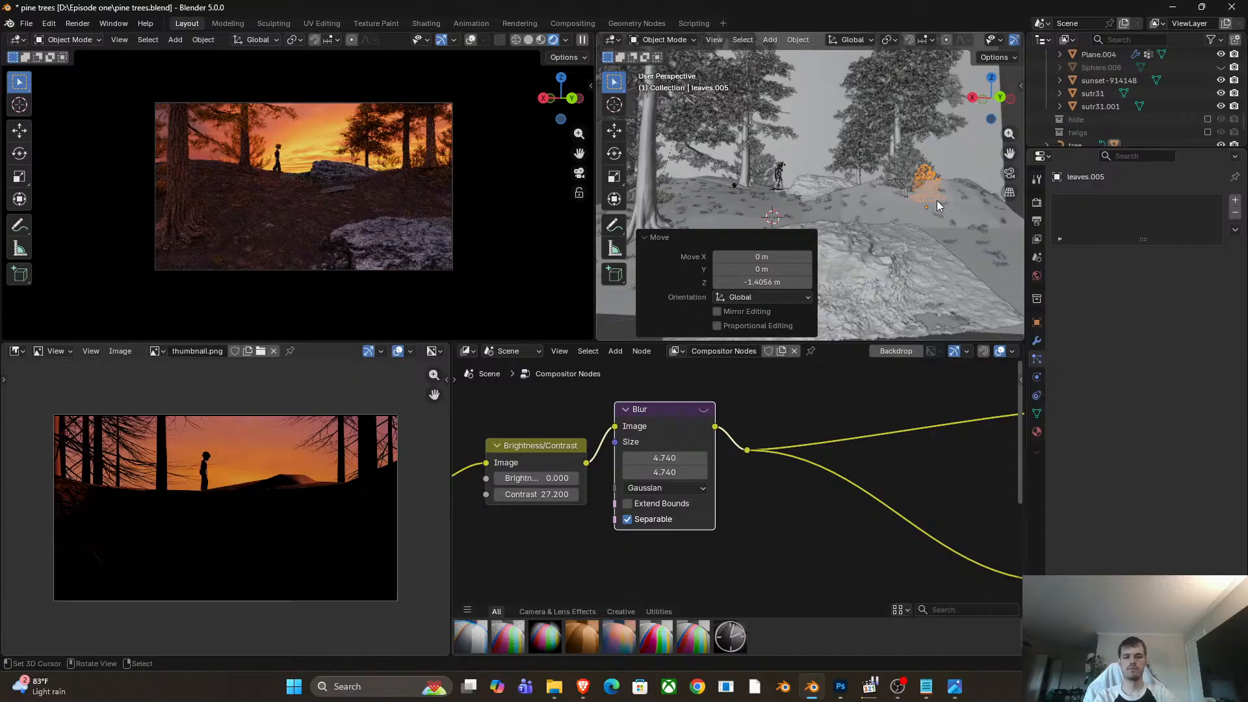
Make a further linked bush duplicate and move it about 69 m along X and 11.2 m along Y within the horizontal plane.
key(alt+d)
right_click(921, 185)
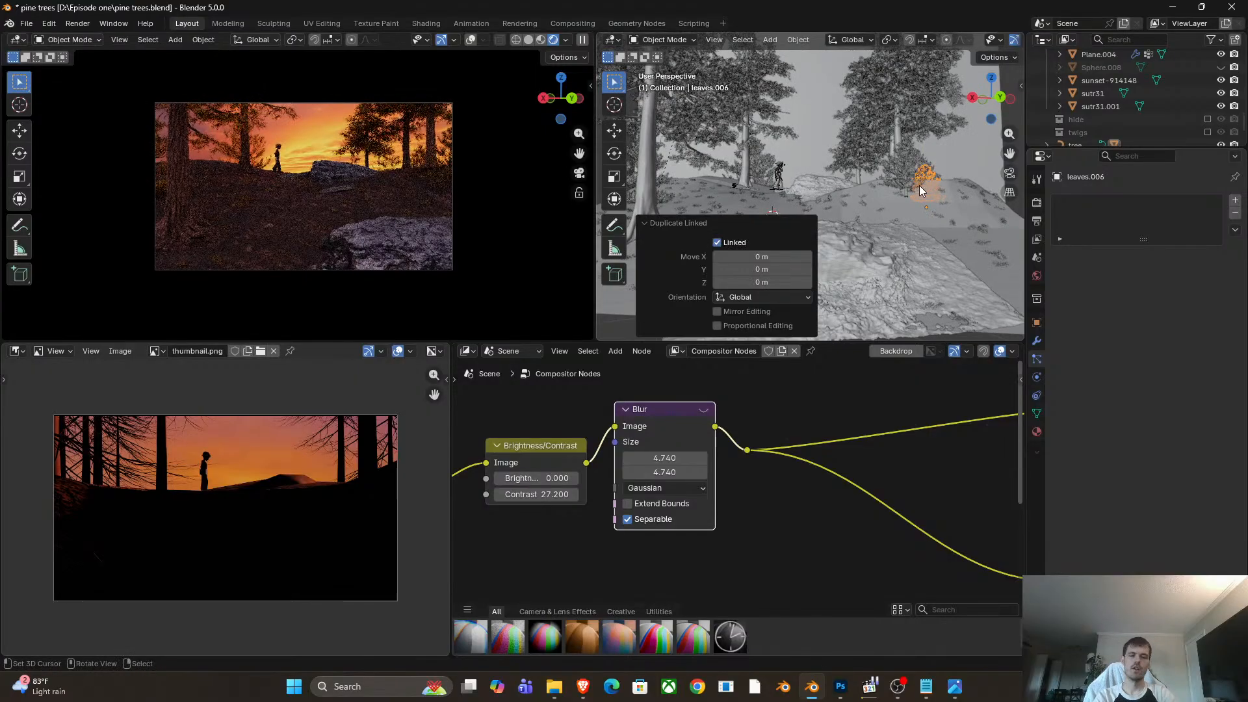
key(g)
key(shift+z)
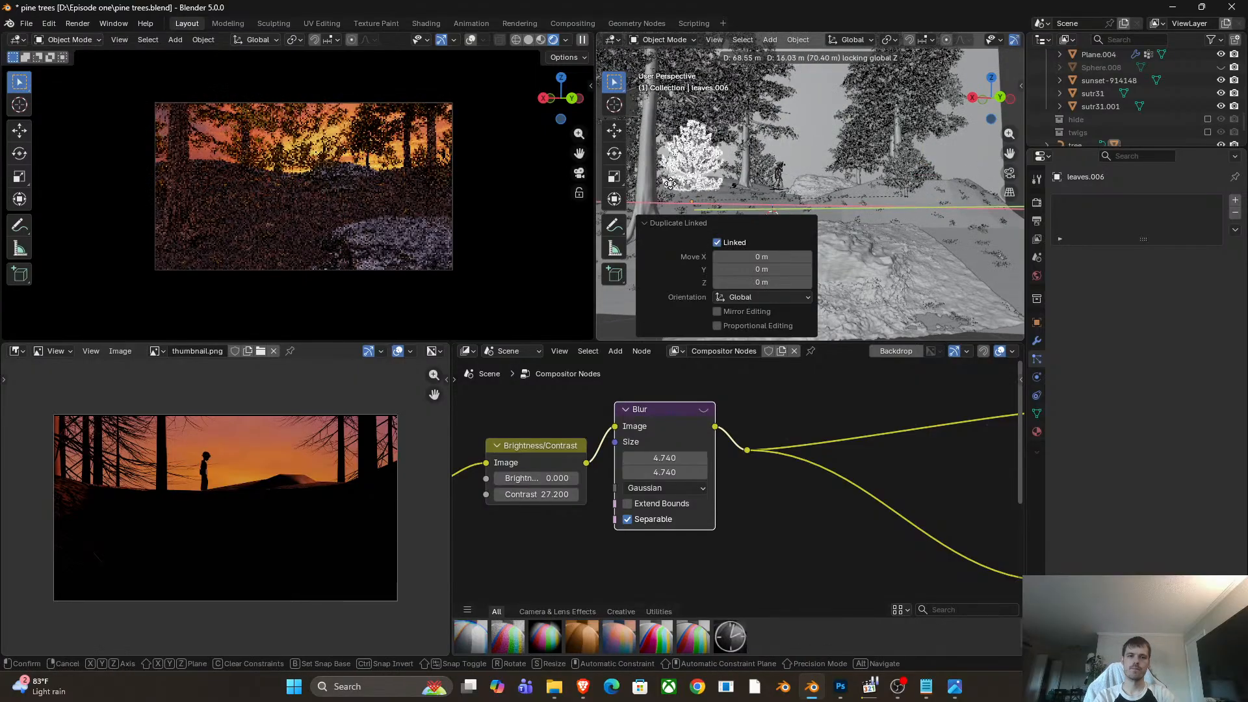
click(672, 182)
Try the bush copy at the foreground rock, moving it about -10.3 m along X and 37.4 m along Y, then lowering it onto the rock.
scroll(790, 145, up, 5)
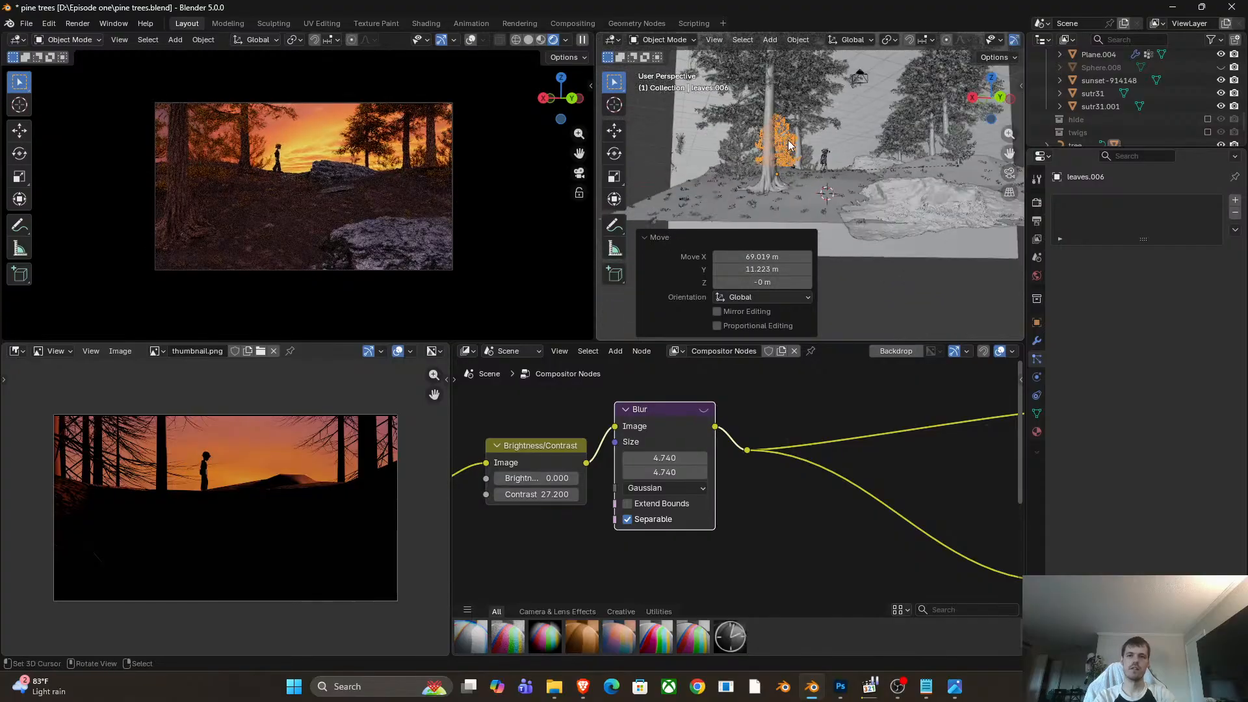
key(g)
key(shift+z)
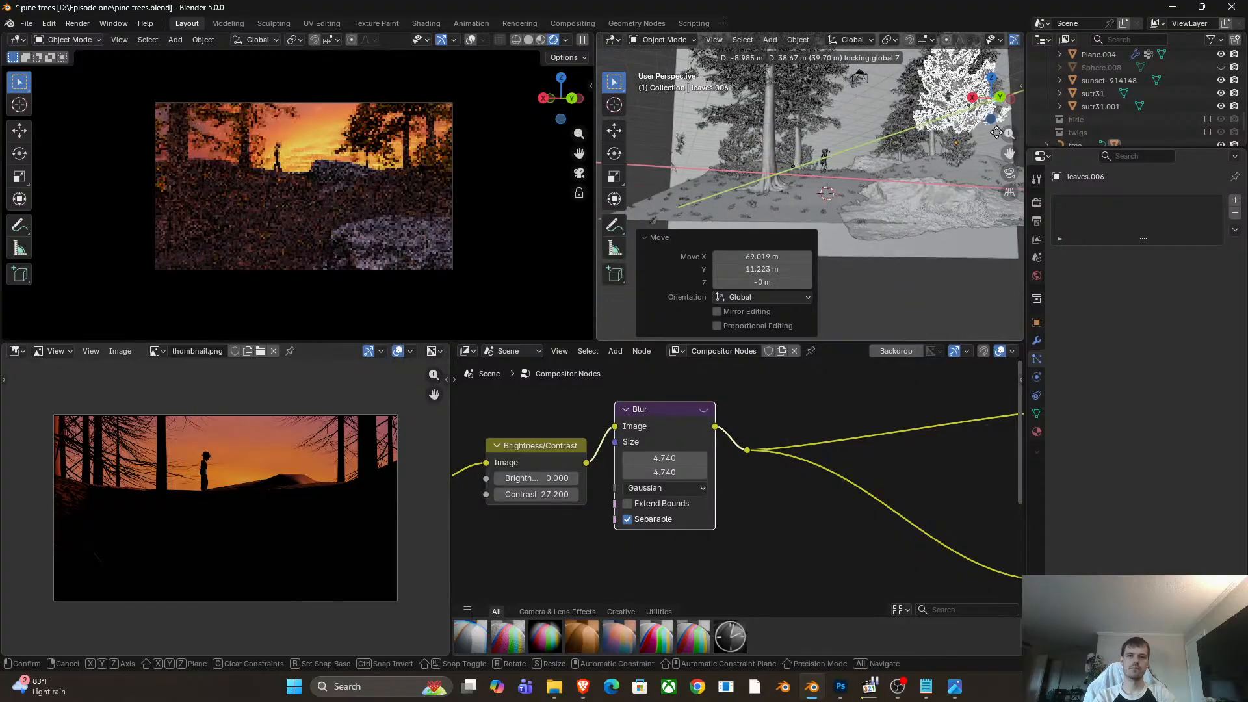
click(957, 166)
key(g)
key(z)
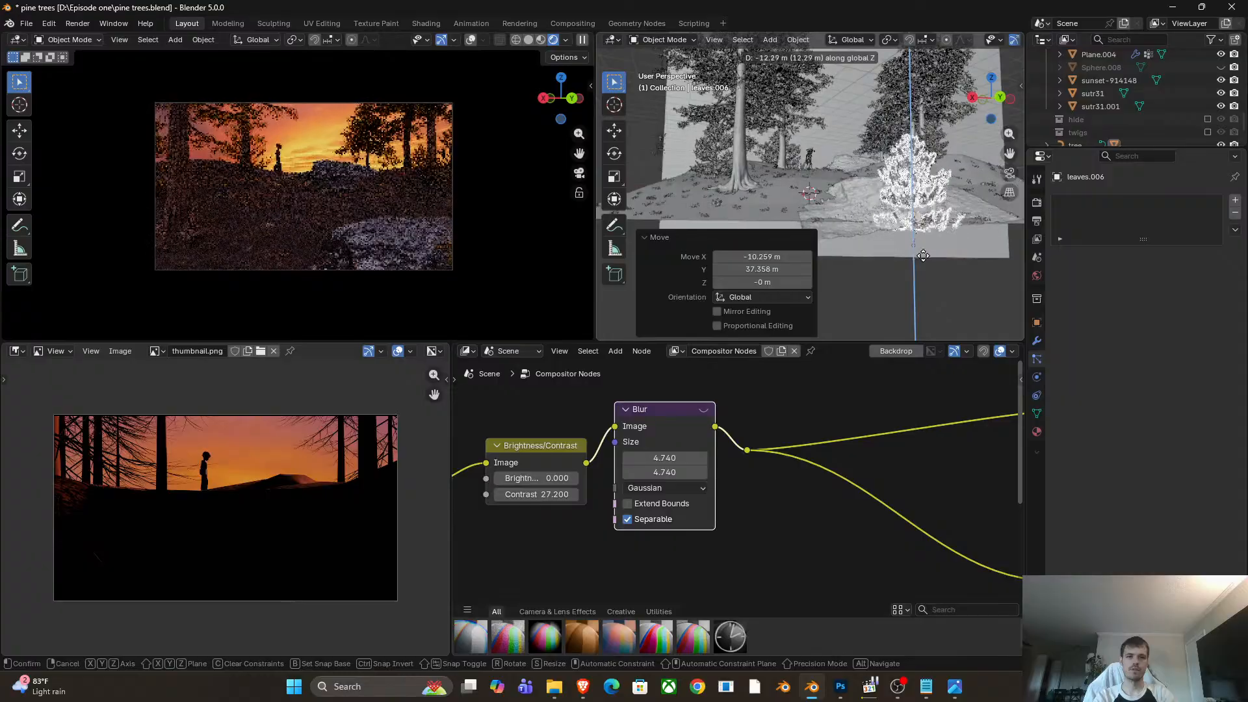
click(919, 253)
key(g)
click(903, 256)
Inspect the foreground bush copy closely in the camera view and delete it.
scroll(443, 256, up, 3)
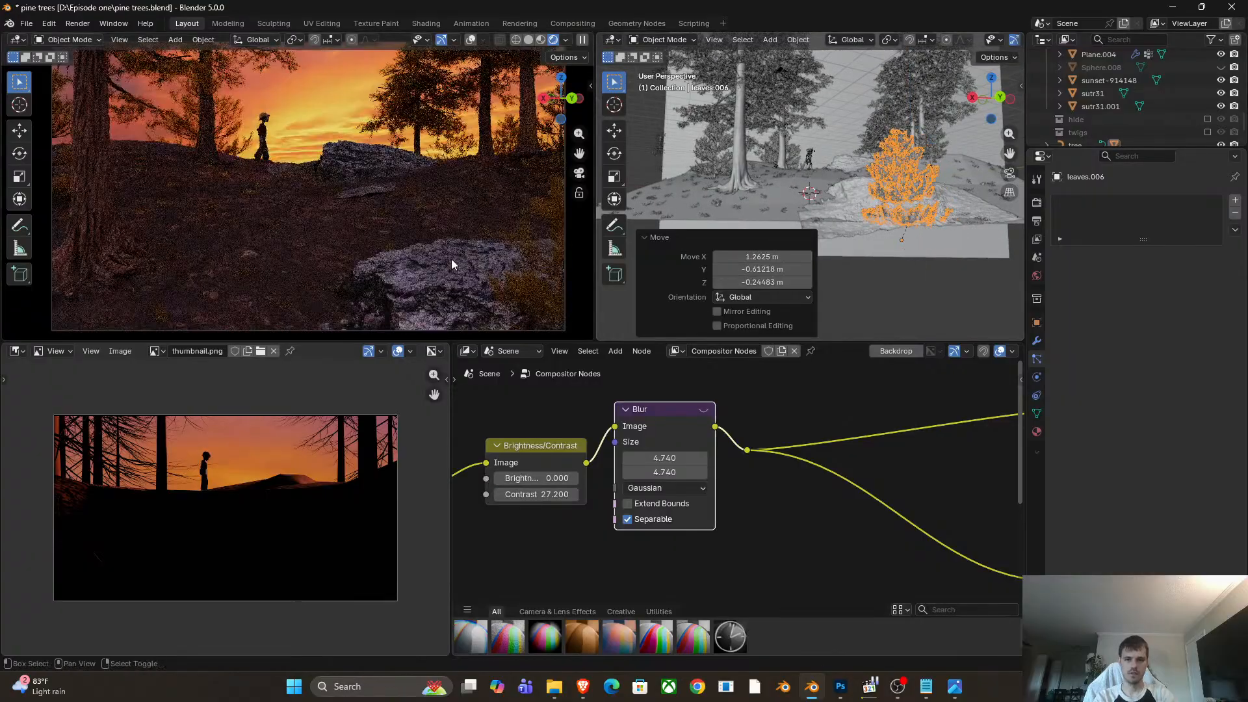
scroll(451, 264, up, 4)
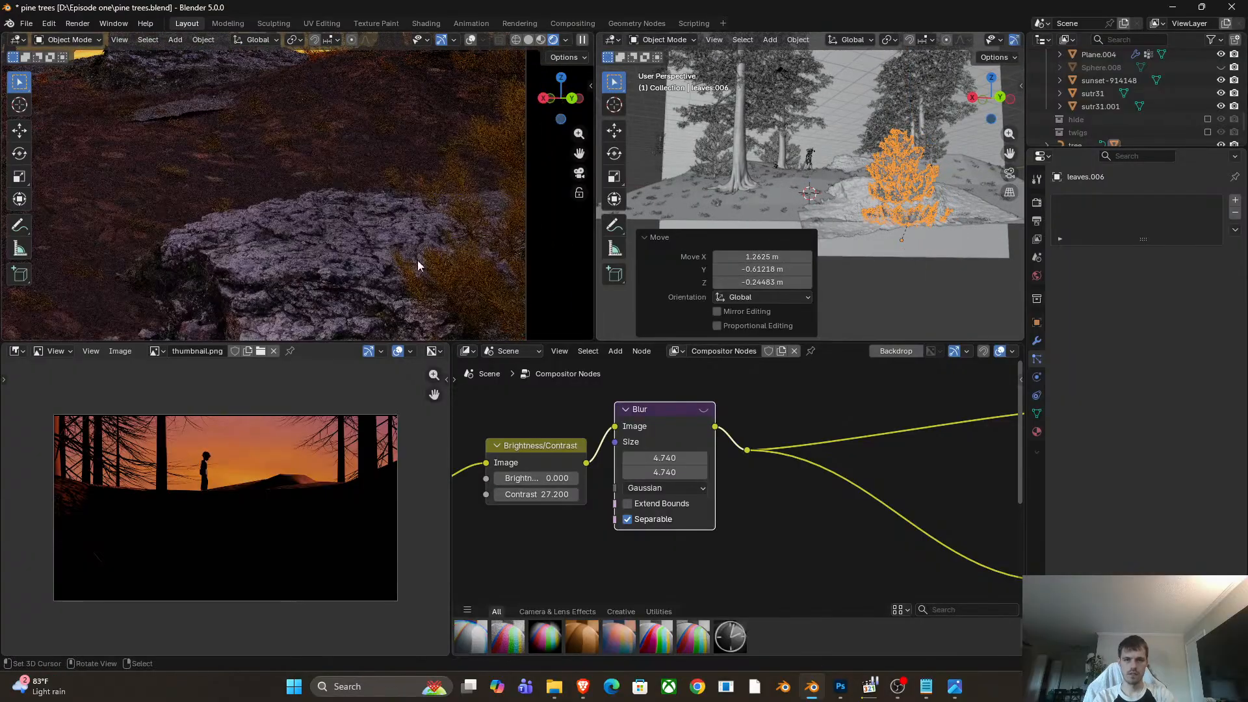
key(x)
click(912, 191)
Make a linked duplicate of the small tree on the far hill and move it about 20.9 m along X and 36.4 m along Y.
click(874, 132)
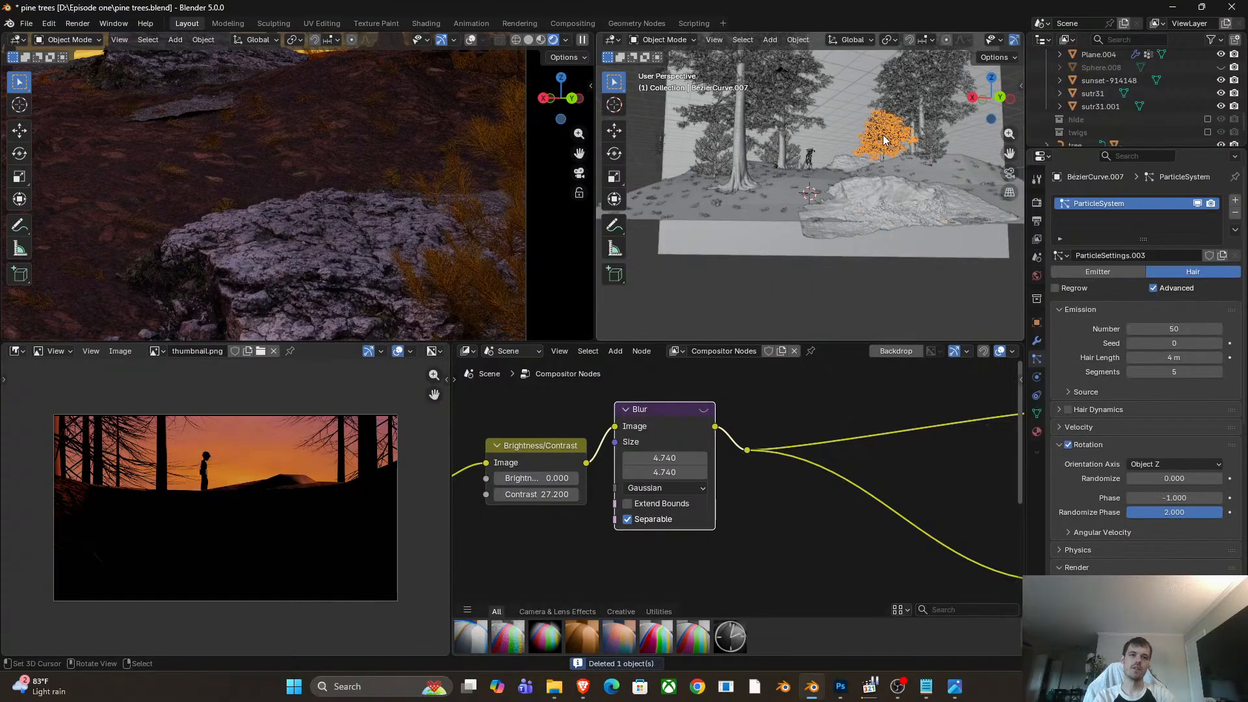
key(g)
click(889, 154)
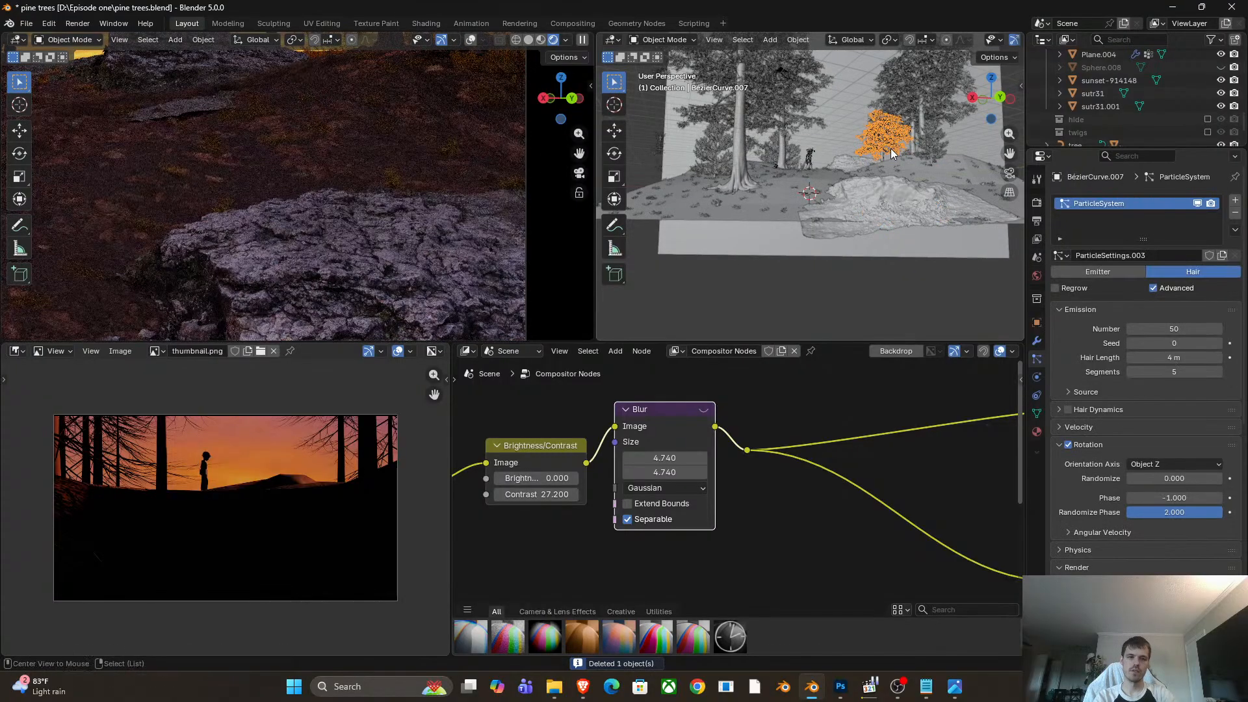
key(shift+d)
key(g)
key(shift+z)
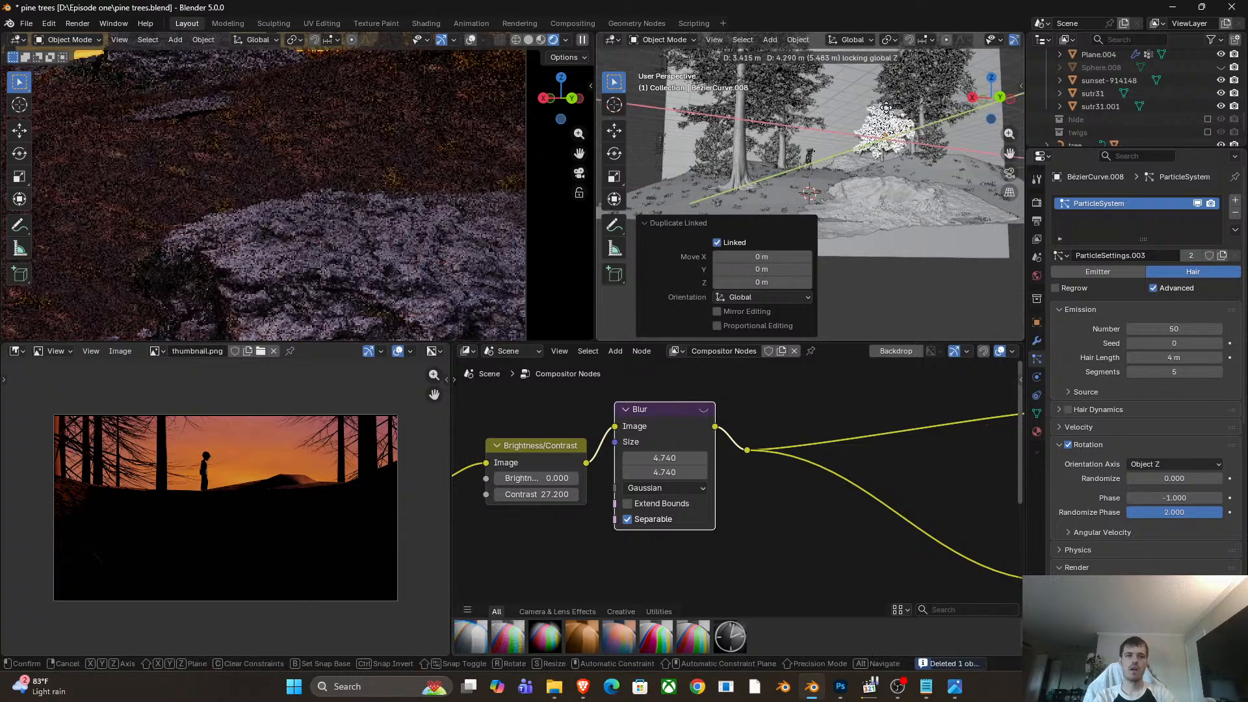
click(922, 71)
Lower the tree copy about 20.9 m along Z.
scroll(917, 98, down, 3)
key(g)
key(z)
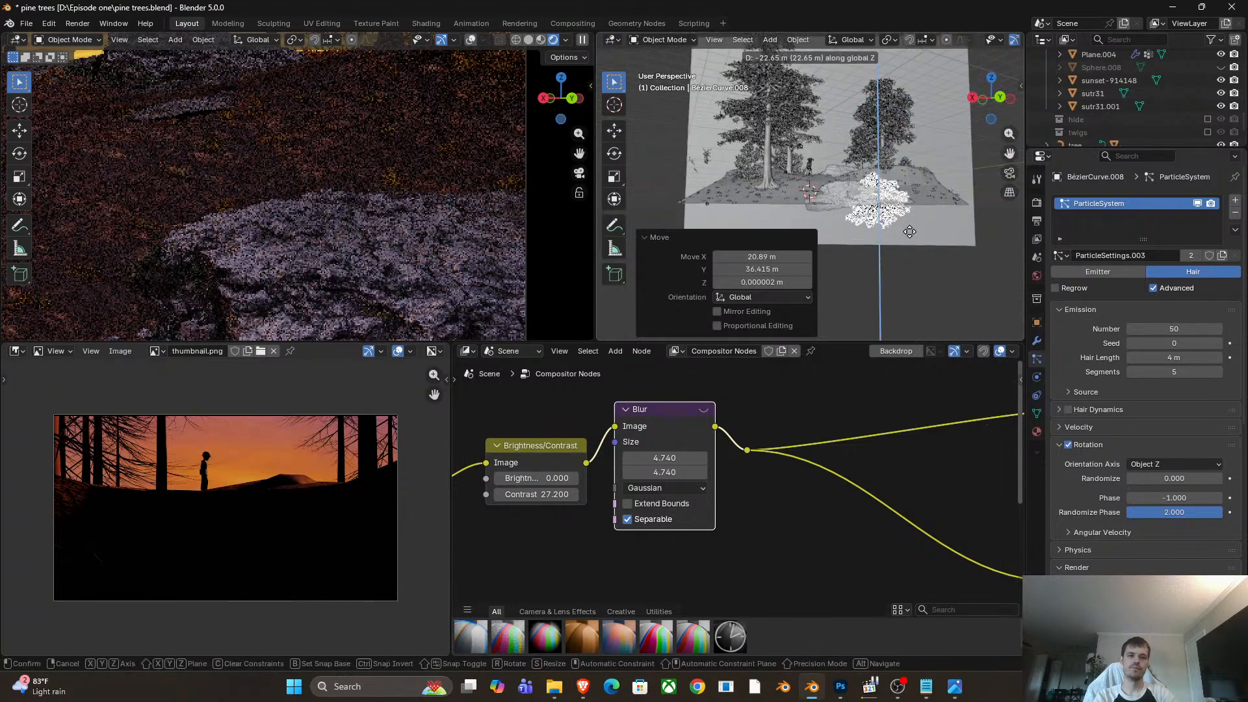
click(898, 229)
Move the copy towards the camera about 24.8 m along X and 30.9 m along Y, then raise it about 1.4 m.
key(g)
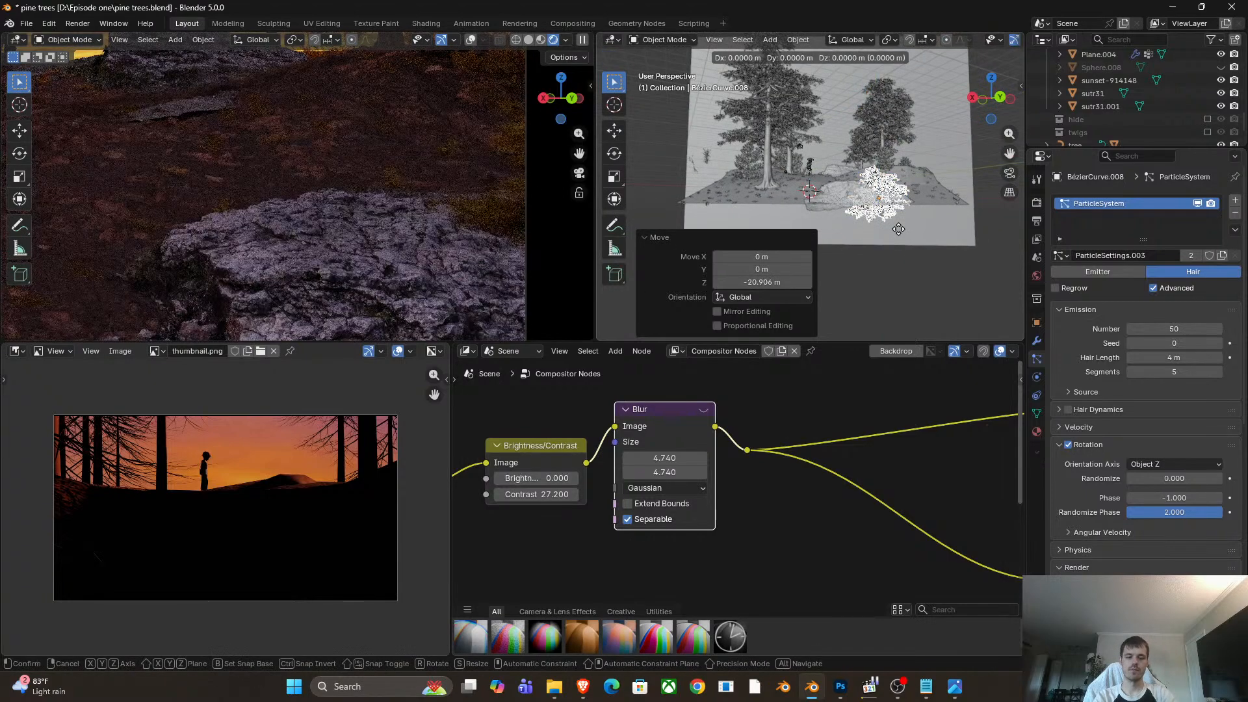
key(shift+z)
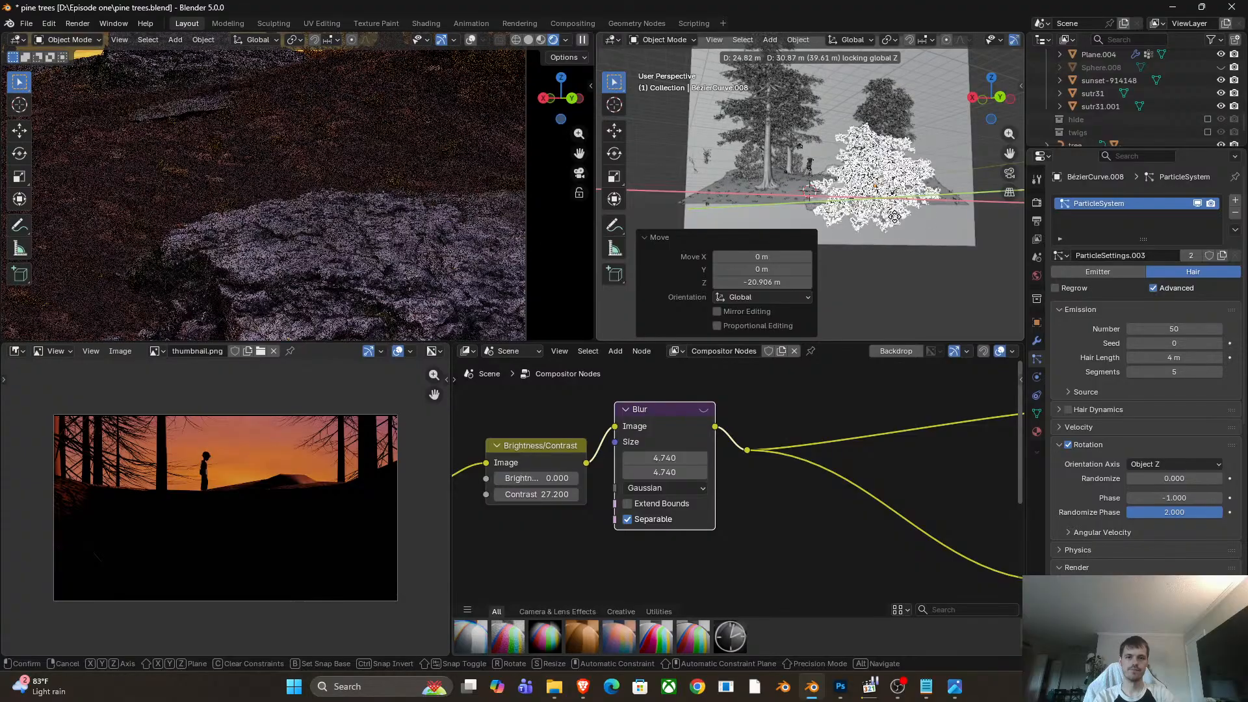
click(890, 219)
key(g)
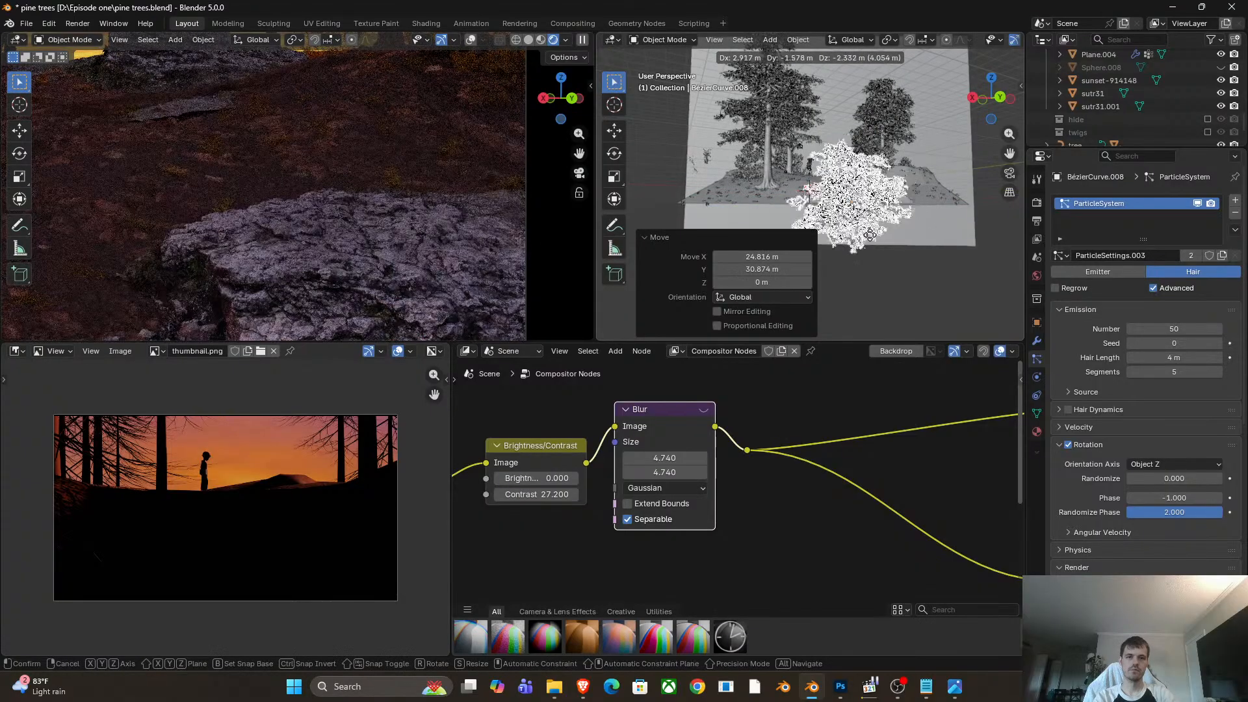
click(884, 202)
scroll(306, 154, down, 5)
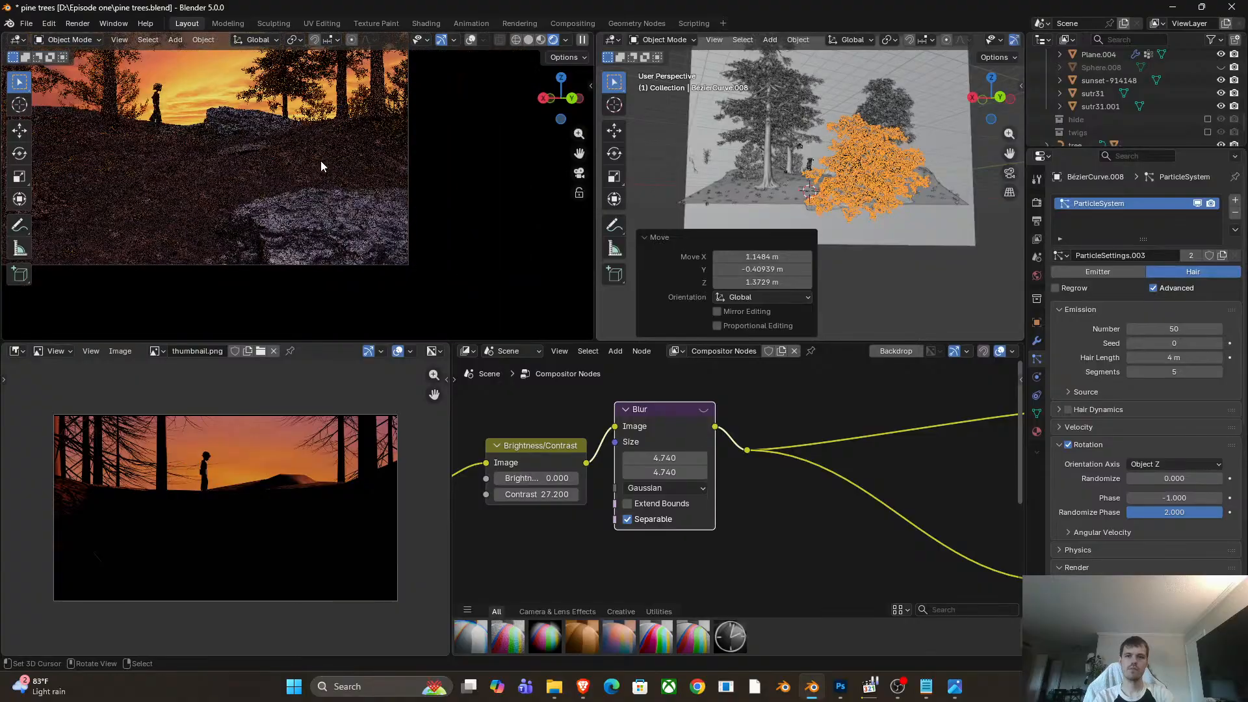
scroll(845, 225, up, 4)
scroll(851, 218, down, 6)
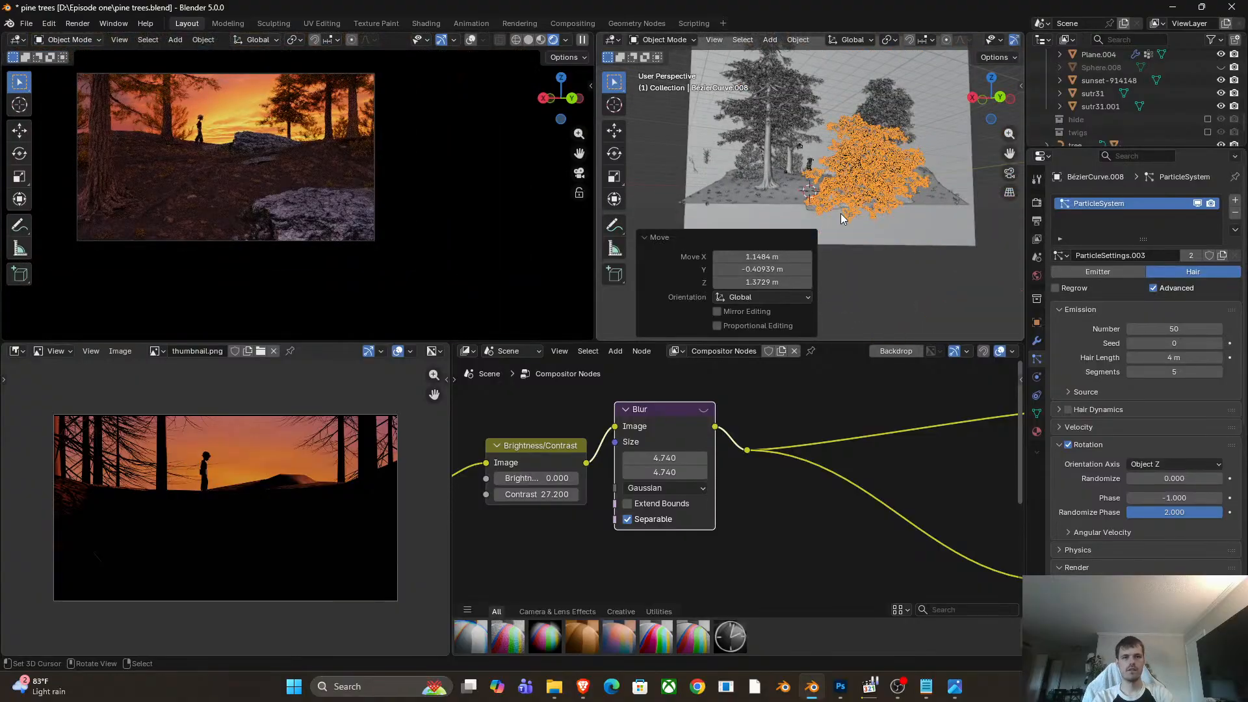
Shift the copy within the horizontal plane about -11.4 m along X and -23.4 m along Y, beside the foreground rock.
key(g)
key(shift+z)
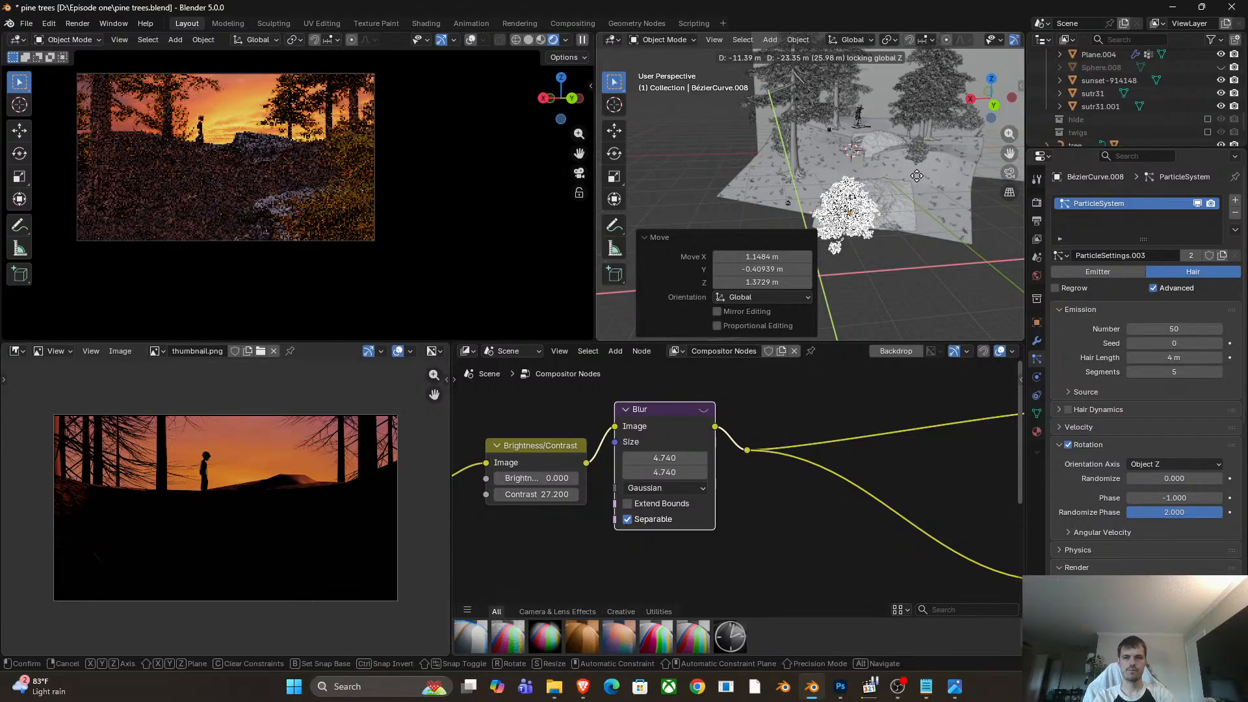
click(907, 176)
scroll(357, 193, up, 2)
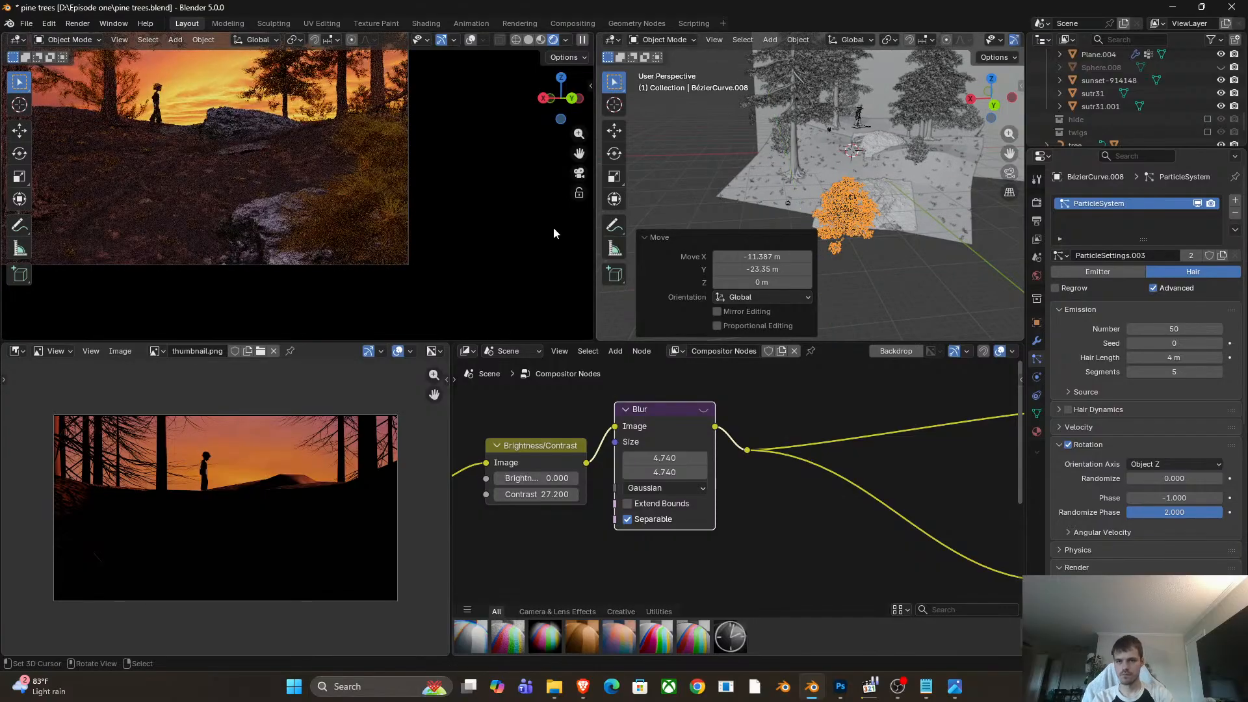
scroll(407, 217, up, 2)
Rotate the foreground tree copy about 27.6° around the Z axis.
middle_drag(897, 238, 930, 250)
key(r)
key(z)
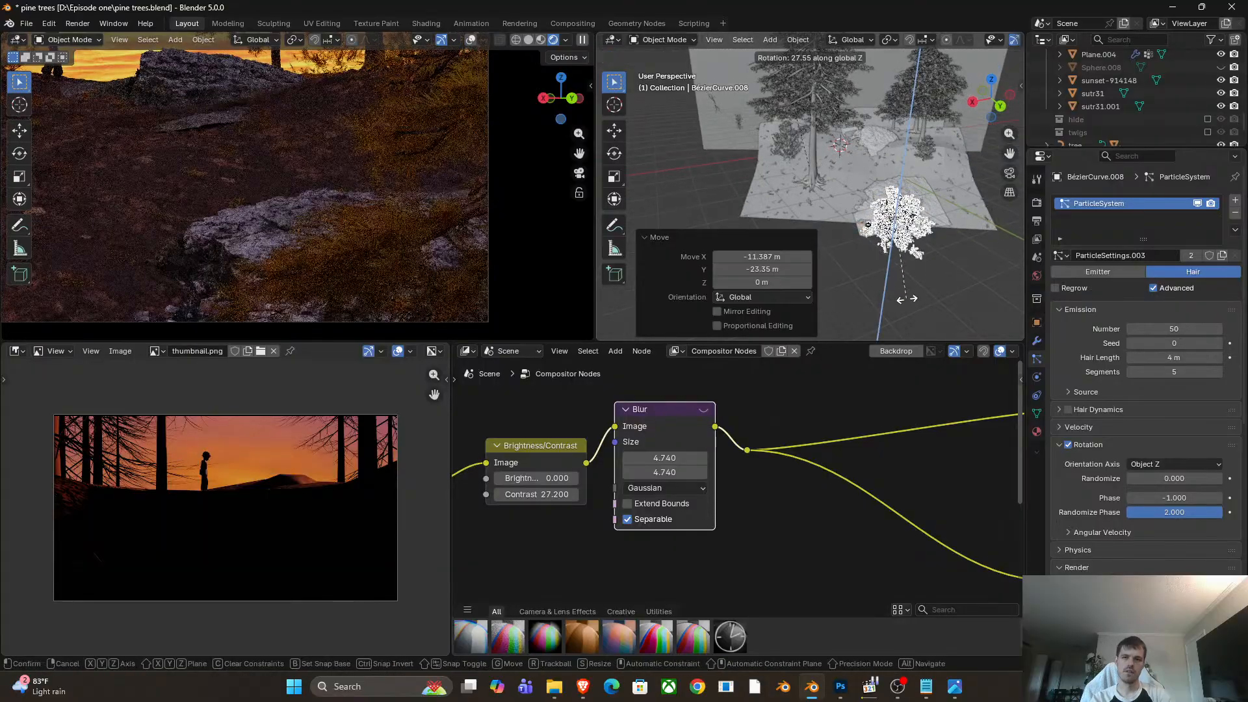
click(907, 298)
scroll(279, 177, down, 4)
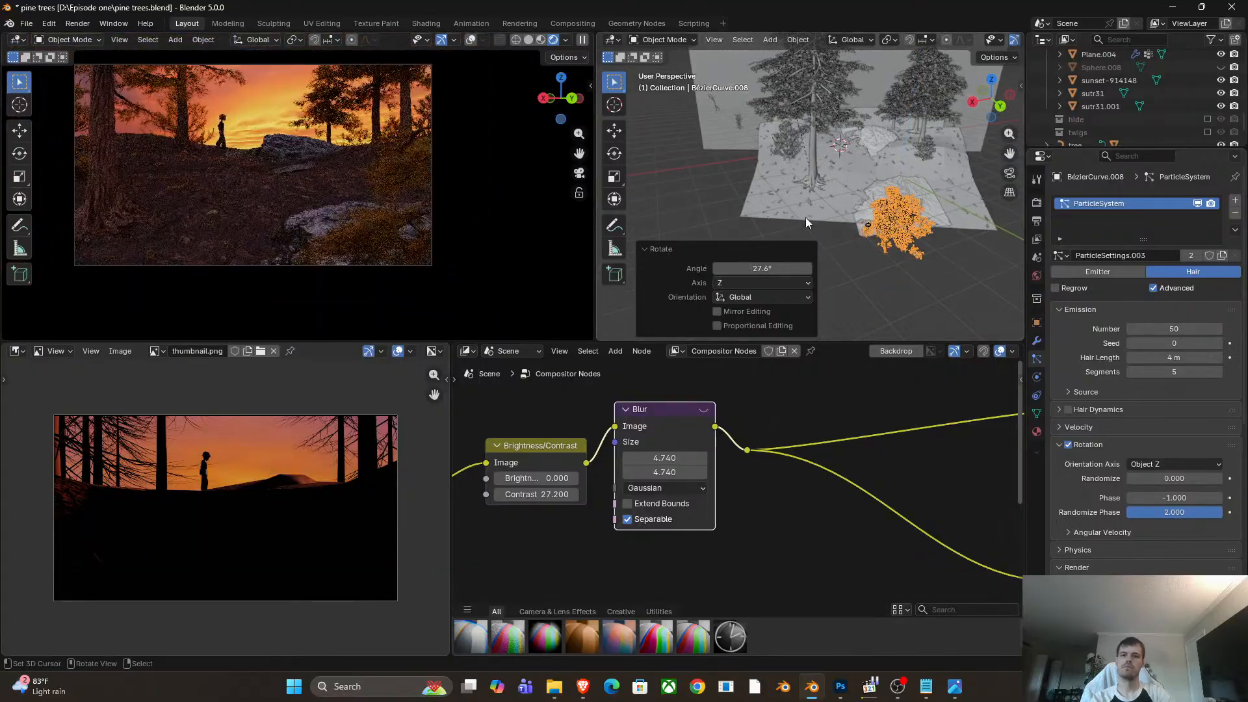
Stretch the foreground tree copy along Z by a factor of about 1.55.
scroll(892, 226, up, 2)
middle_drag(868, 208, 814, 220)
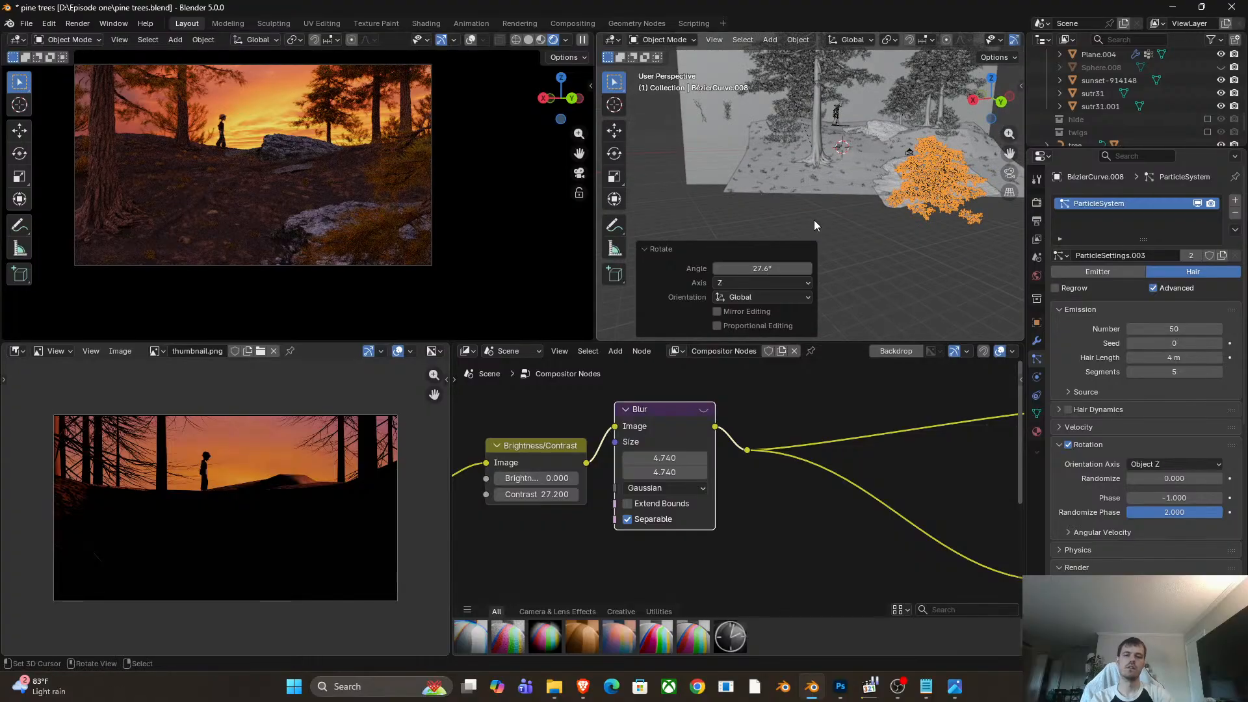
key(s)
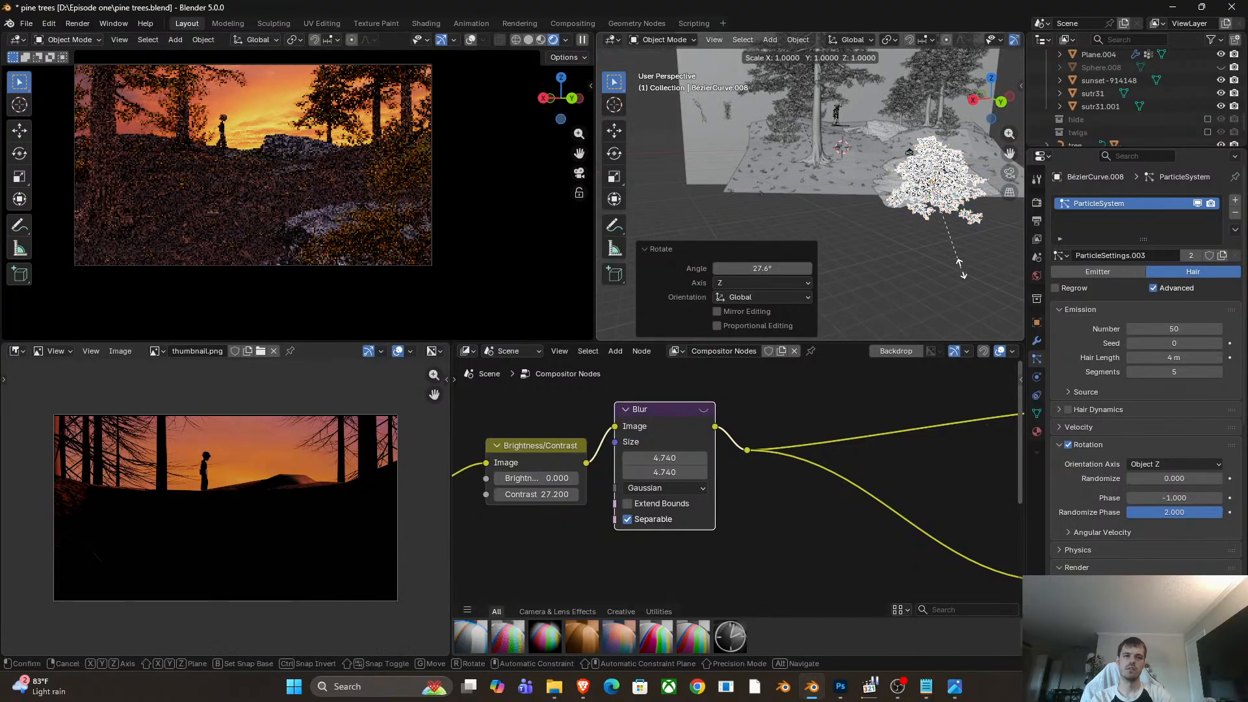
key(z)
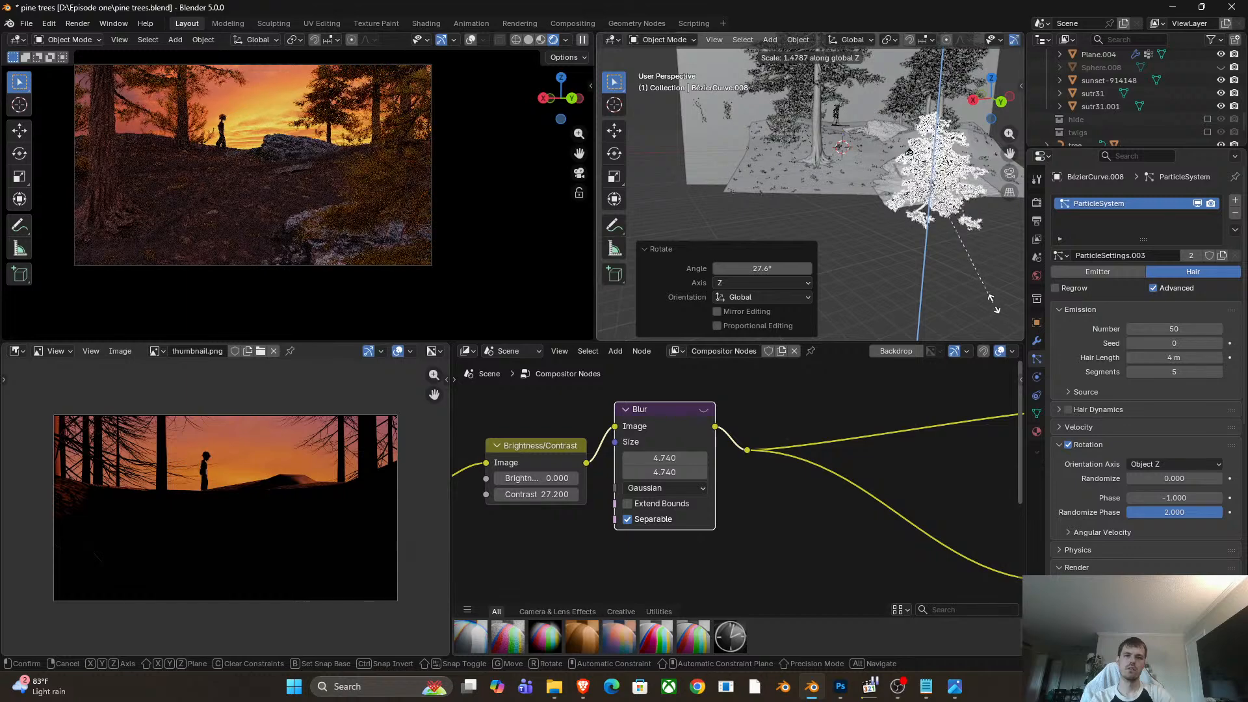
click(998, 314)
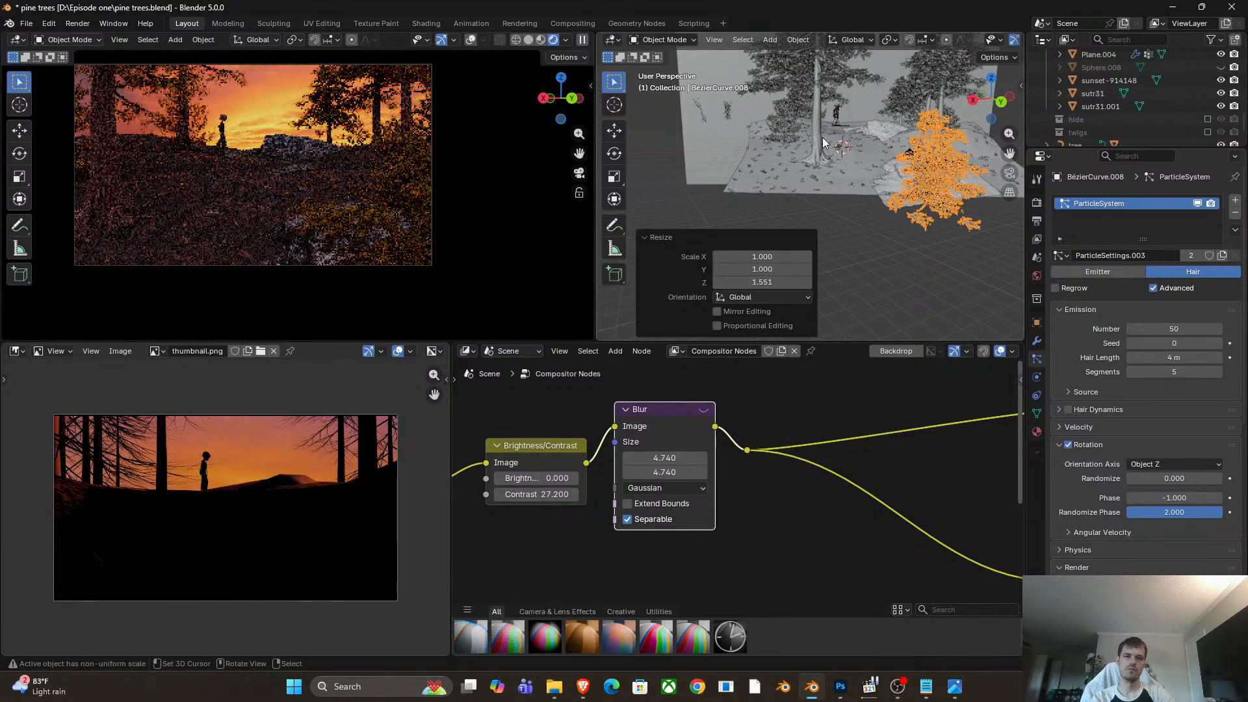
key(r)
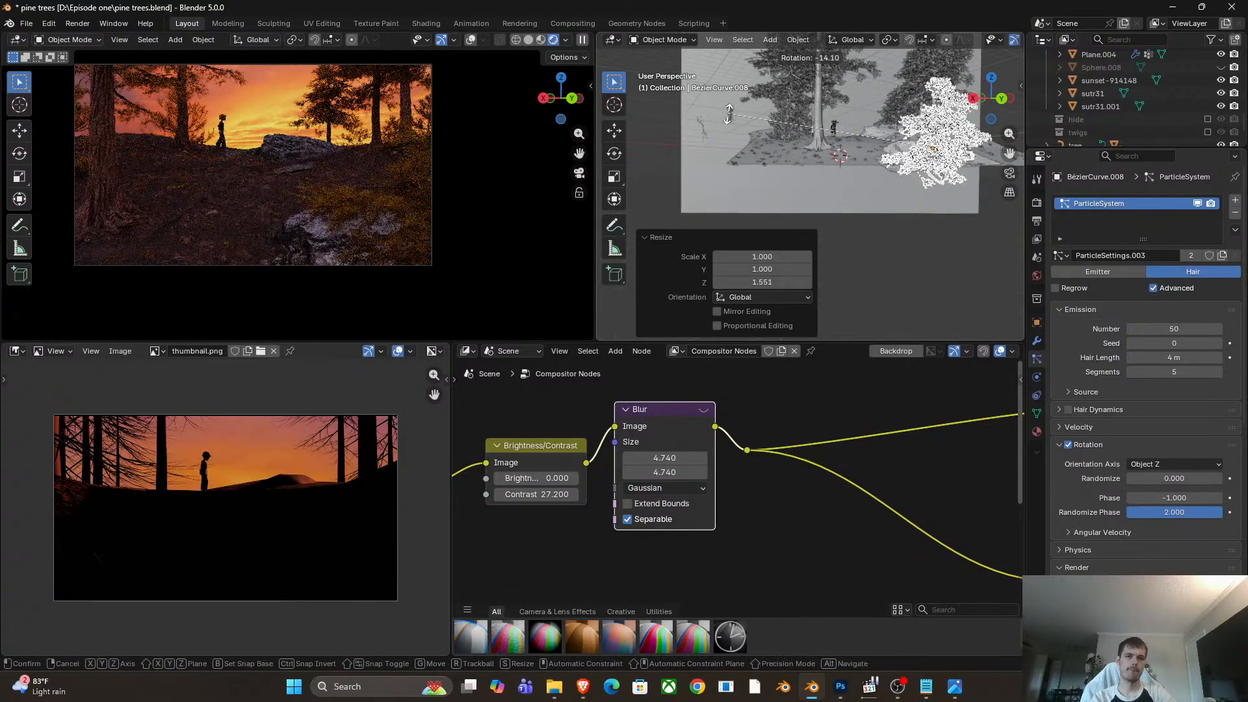
right_click(729, 114)
Move the stretched tree copy about -1 m along X, 0.59 m along Y and -1.23 m along Z.
middle_drag(729, 115, 788, 171)
scroll(788, 170, up, 1)
key(g)
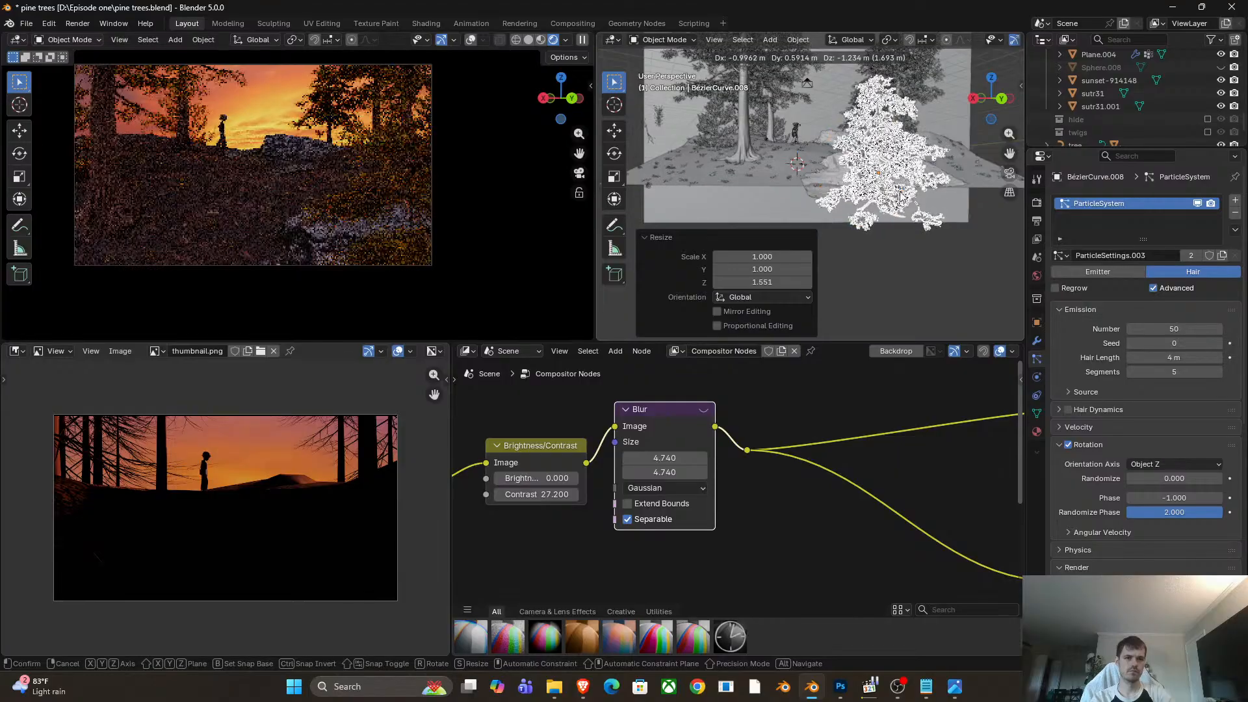
click(960, 304)
key(r)
right_click(953, 317)
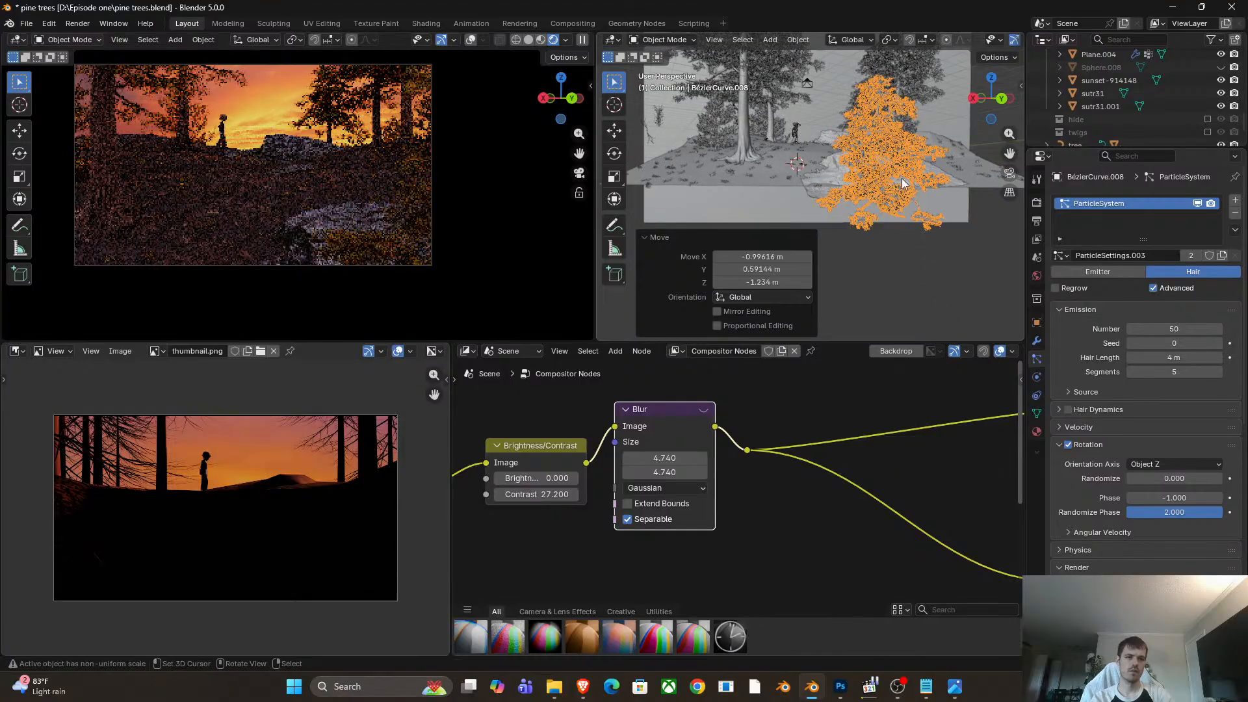
key(r)
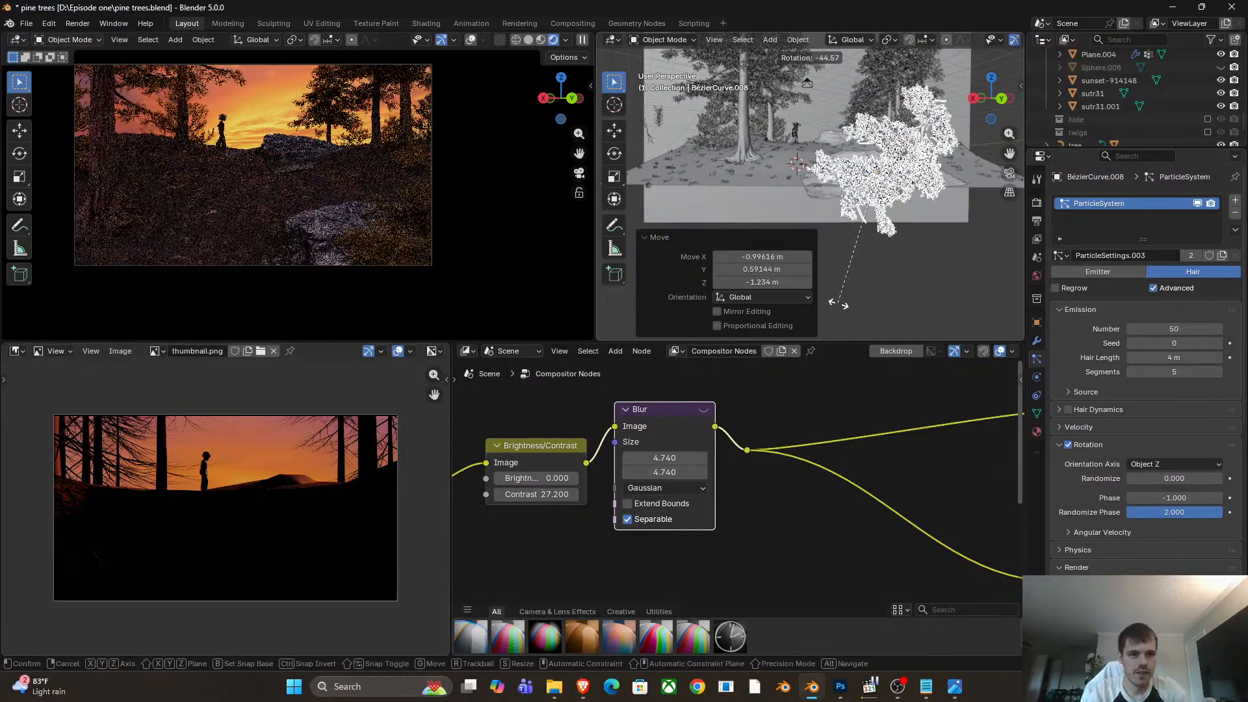
right_click(830, 73)
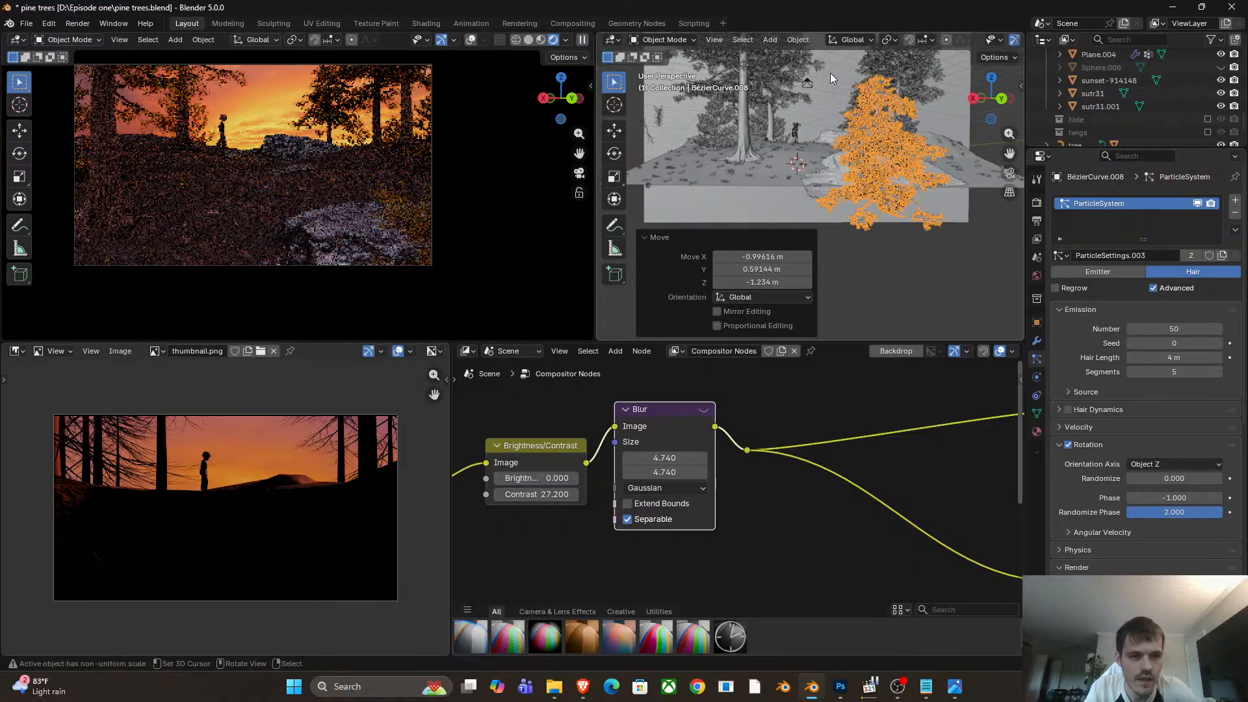
Lower the foreground tree copy by about another 1.15 m and check the framing in the camera view.
key(g)
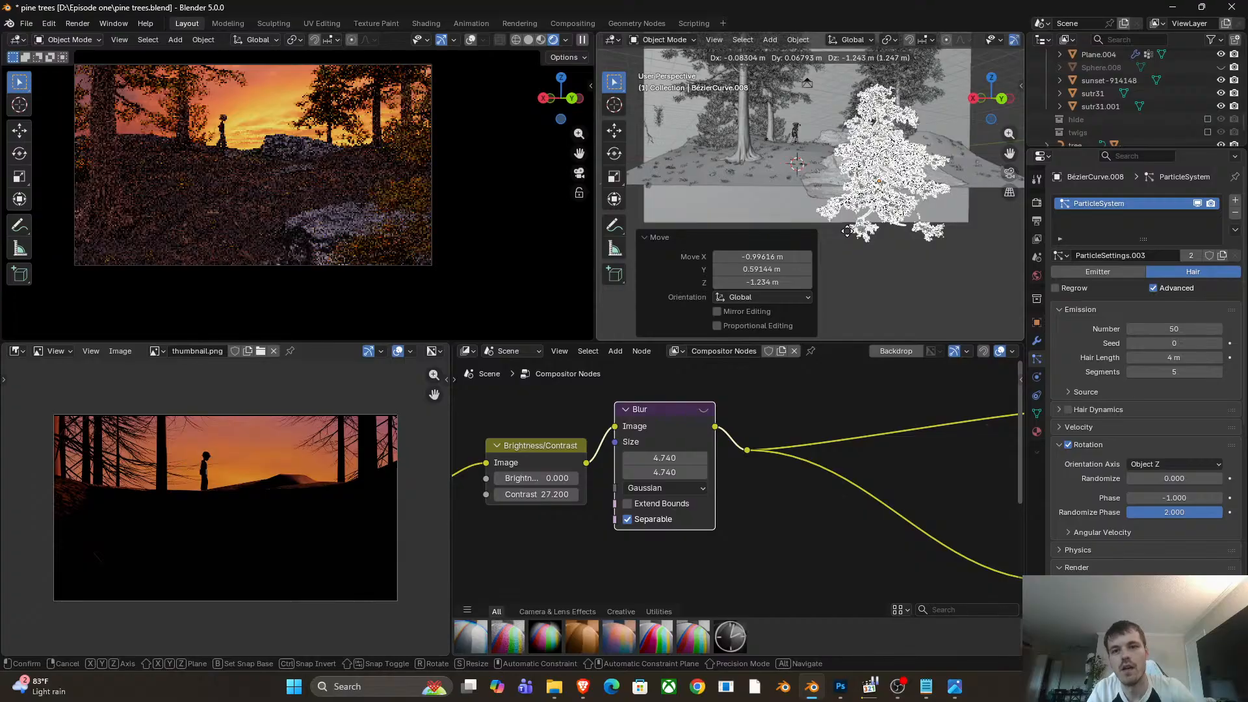
click(856, 252)
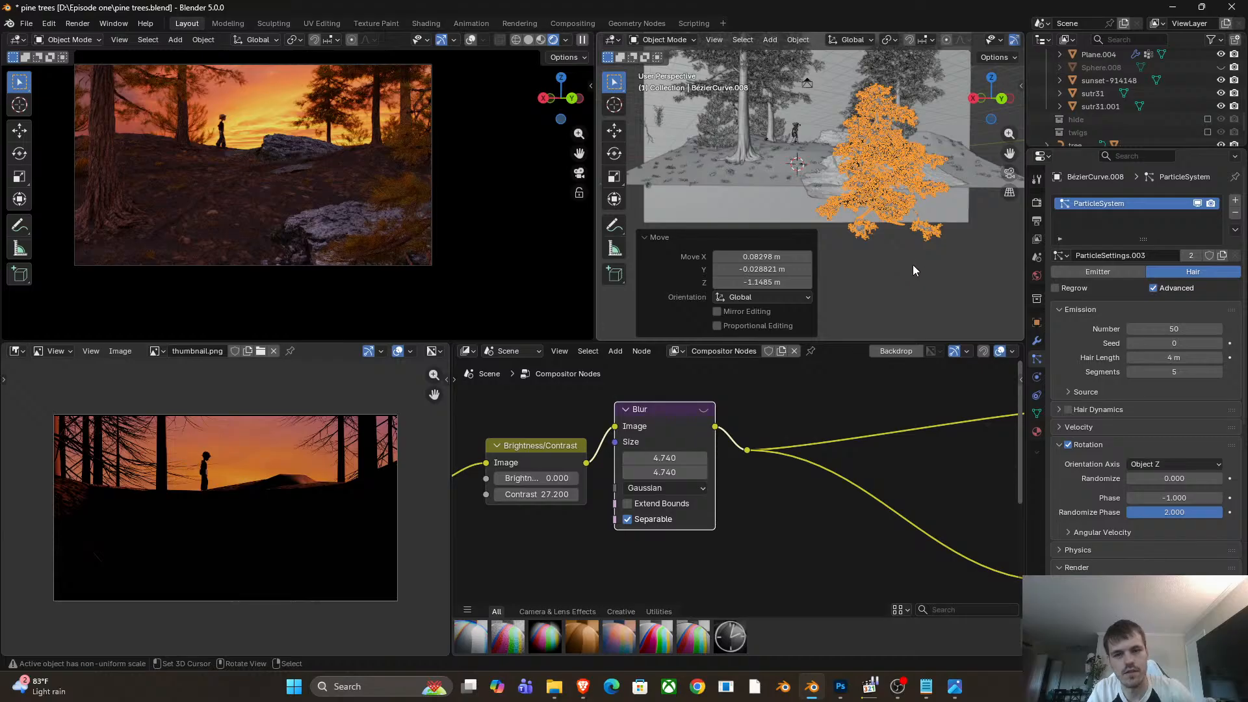
key(r)
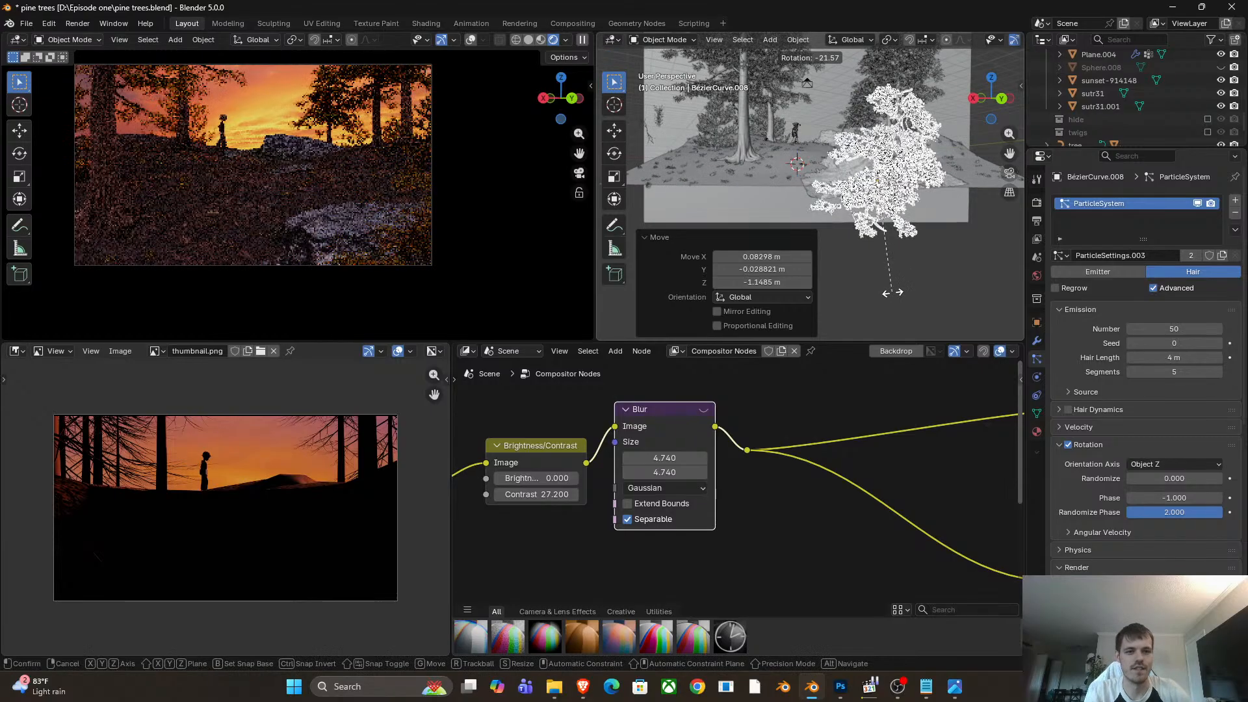
right_click(926, 291)
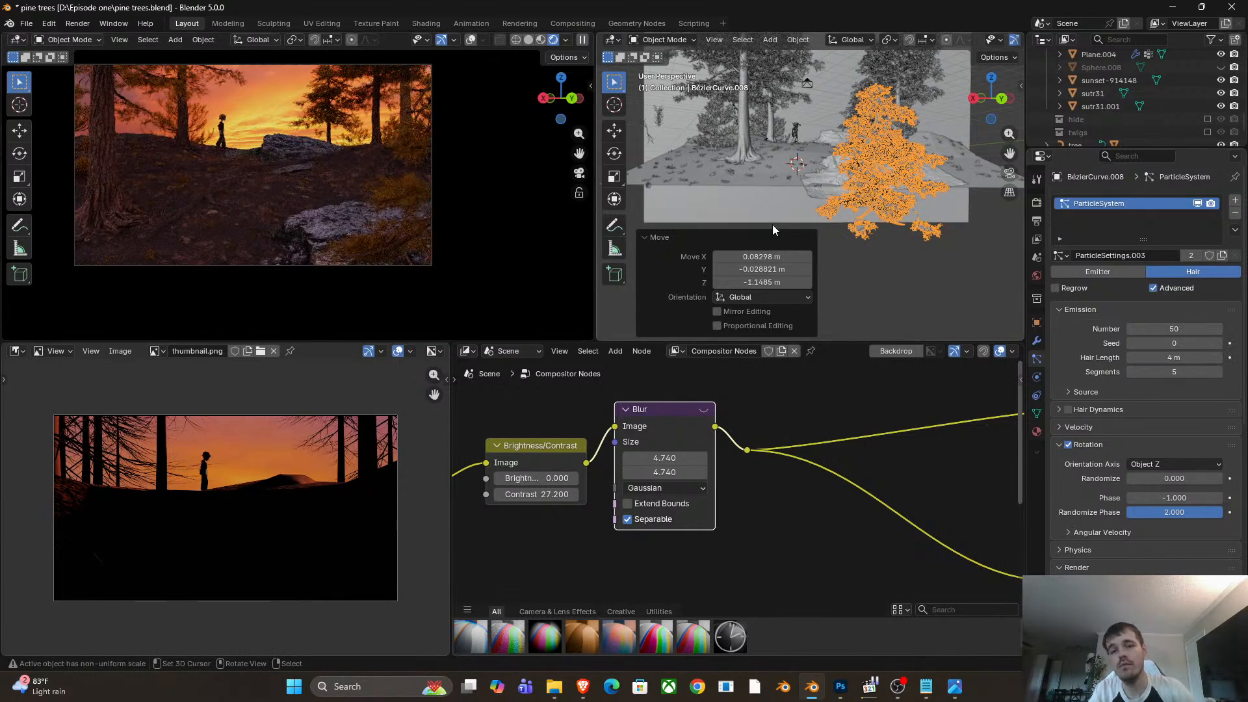
scroll(318, 210, down, 1)
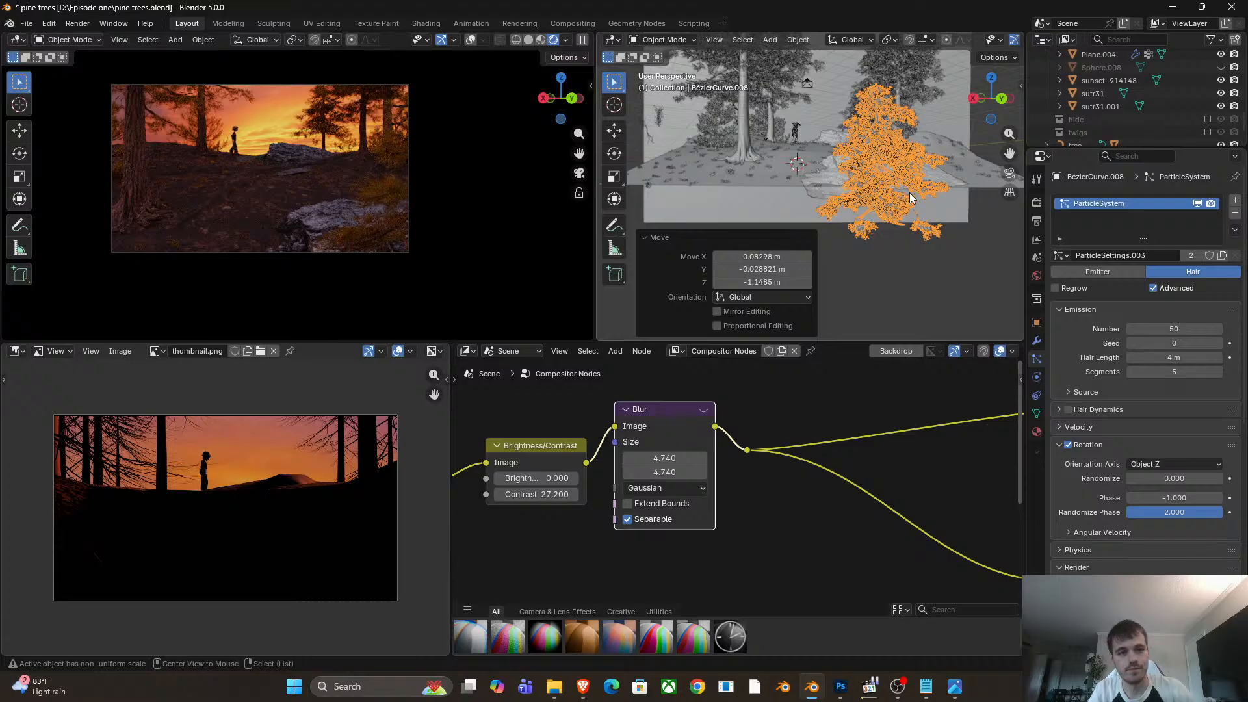
Make a linked duplicate of the foreground tree and move it about 14 m along X, -8 m along Y and -3.6 m along Z.
key(alt+d)
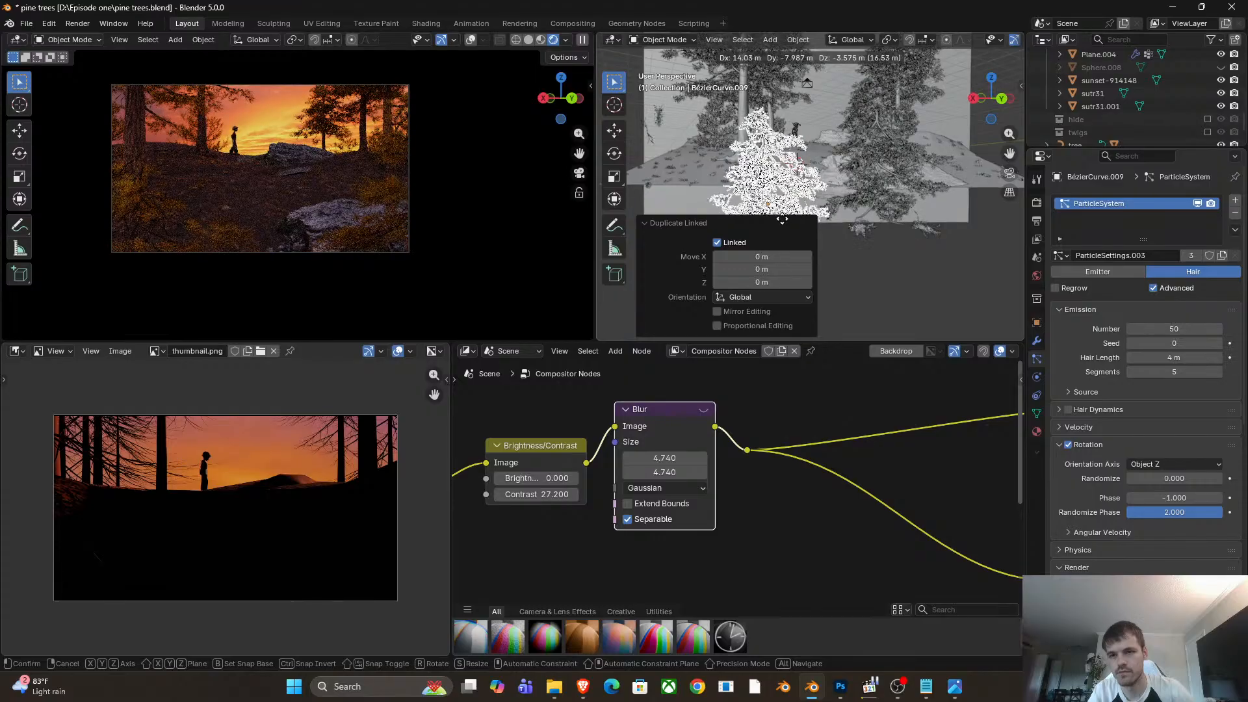
click(782, 217)
right_click(836, 167)
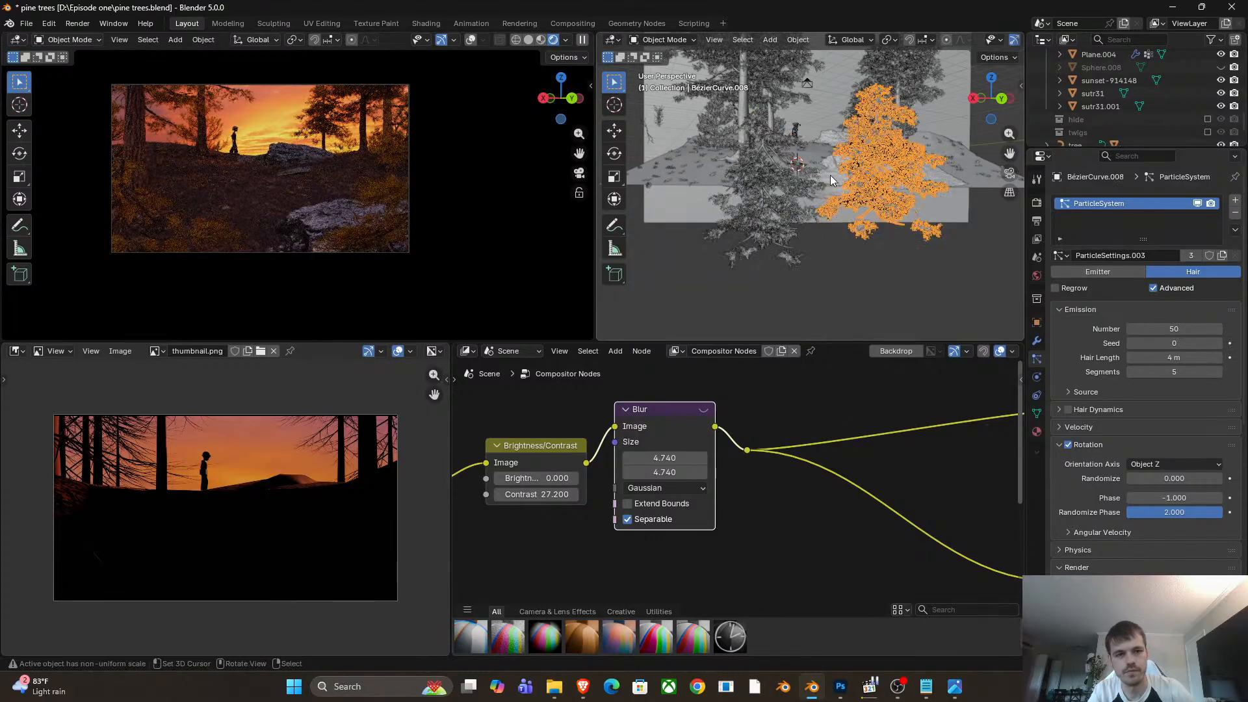
Show the foreground rock's material in the Shader Editor and space out its Principled BSDF and Material Output nodes to make room.
click(830, 175)
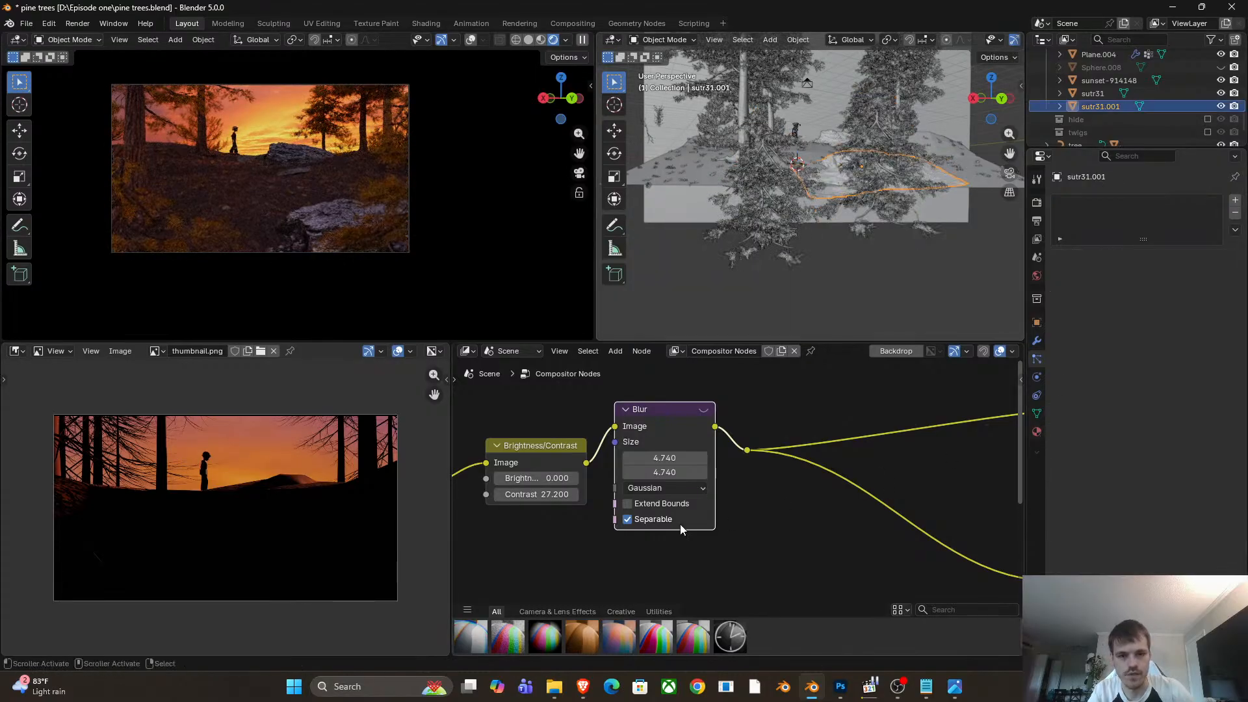
click(466, 351)
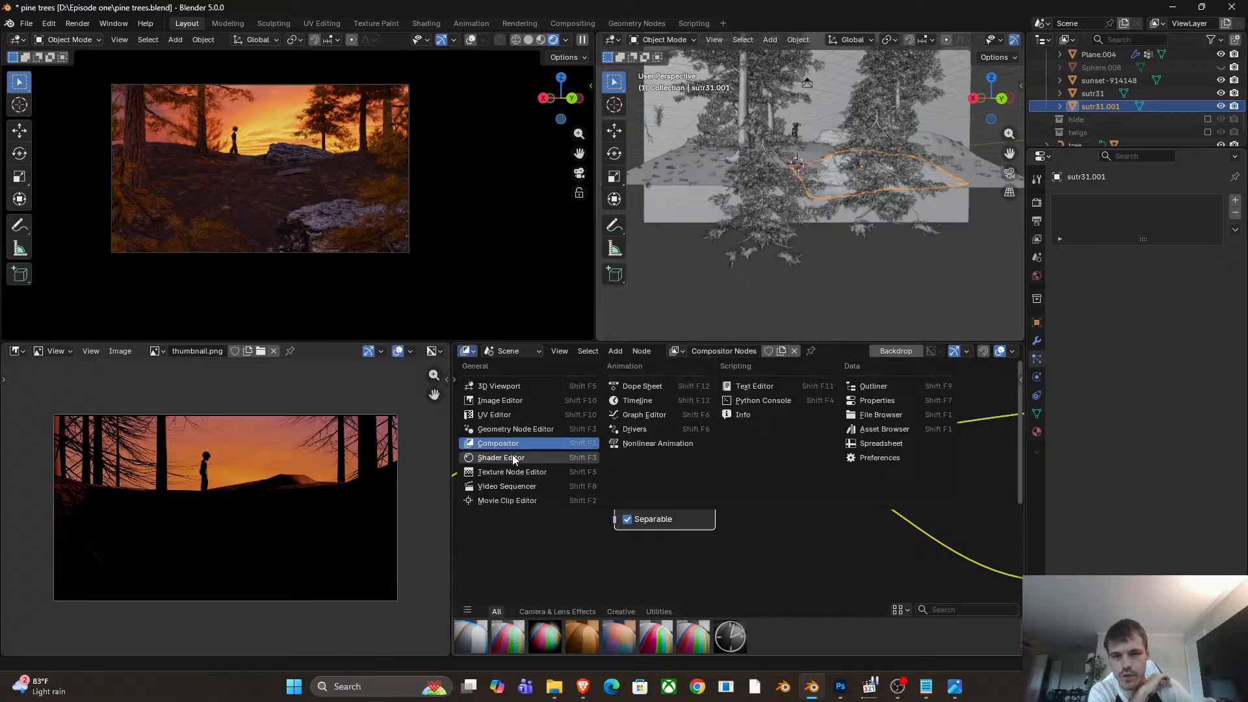
click(521, 458)
scroll(727, 462, down, 7)
middle_drag(855, 510, 765, 552)
drag(811, 447, 974, 451)
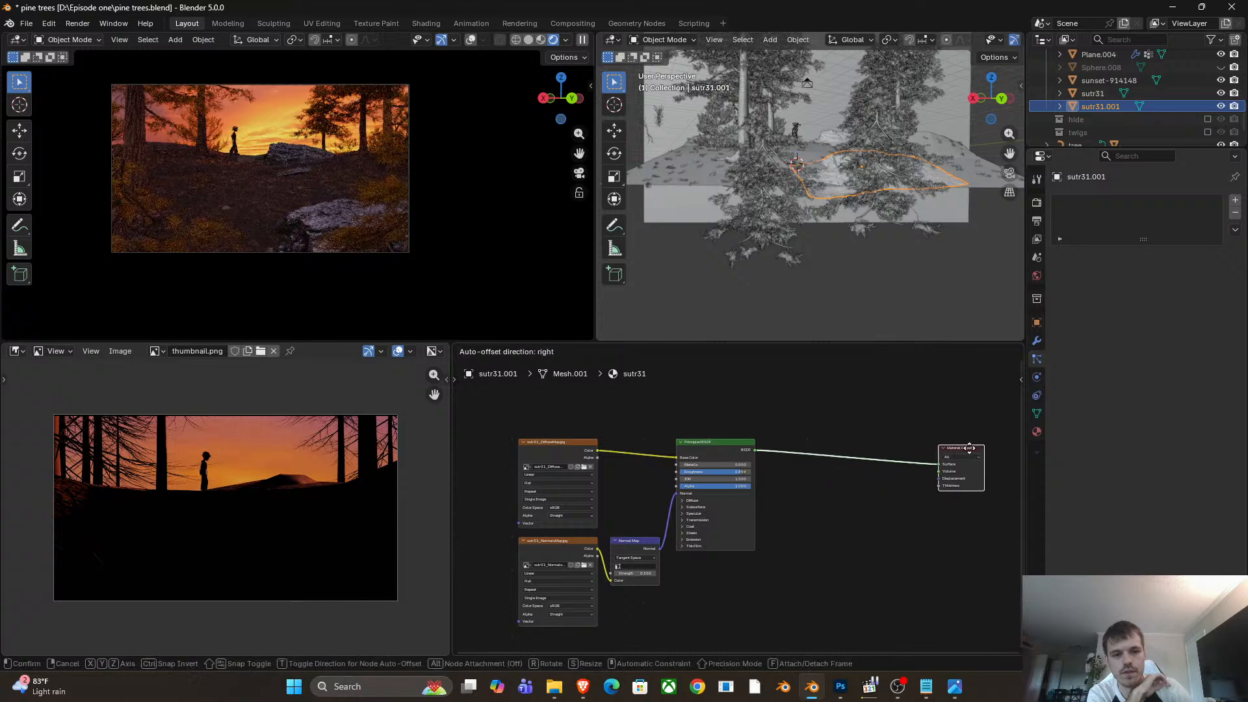
drag(752, 444, 903, 451)
key(shift+a)
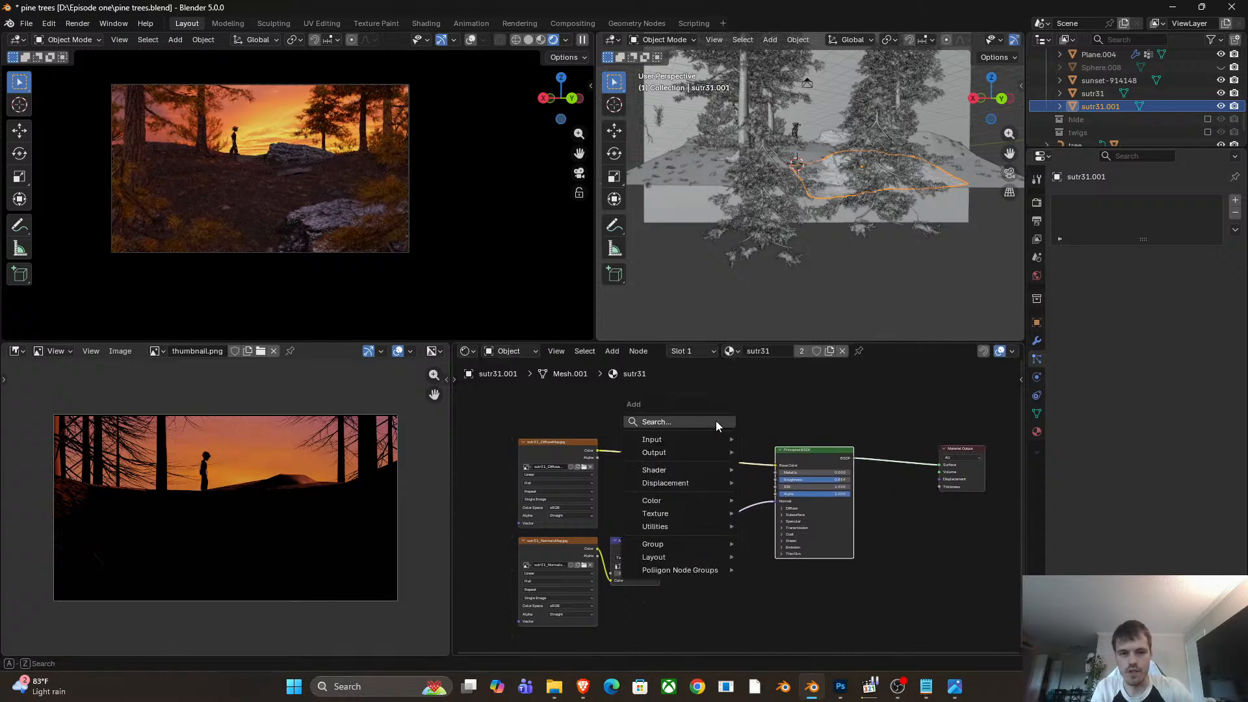
click(715, 422)
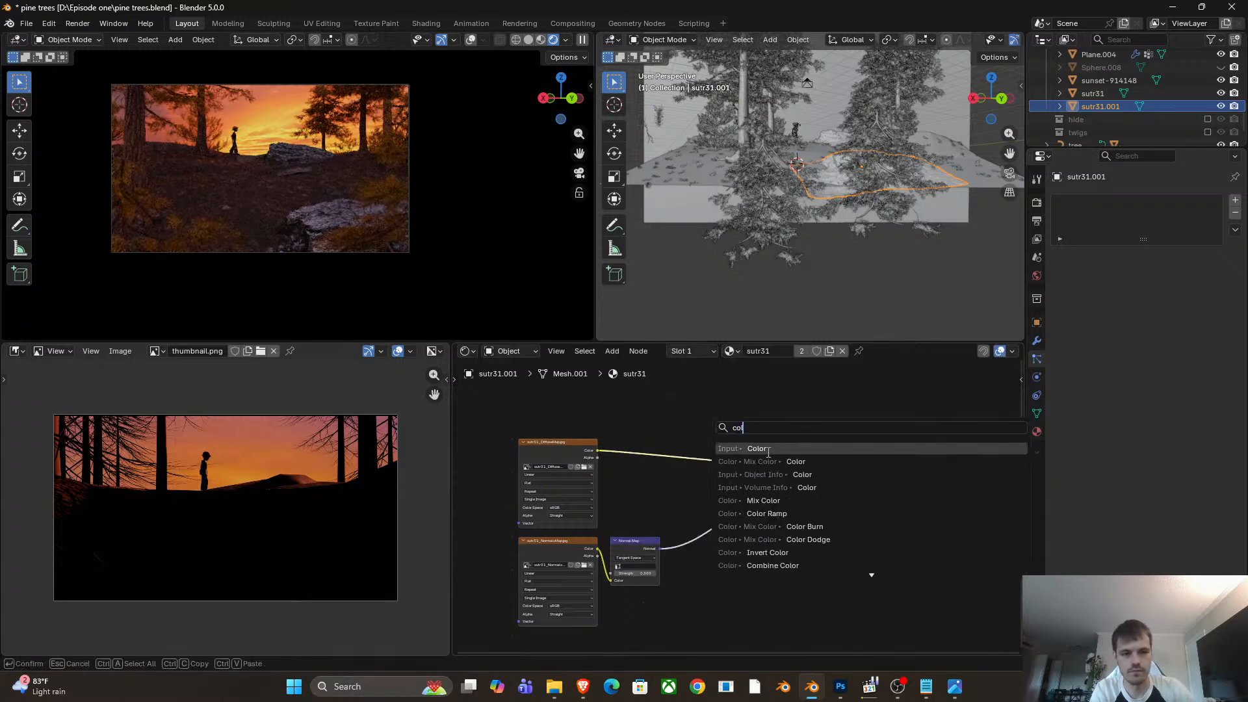
click(767, 448)
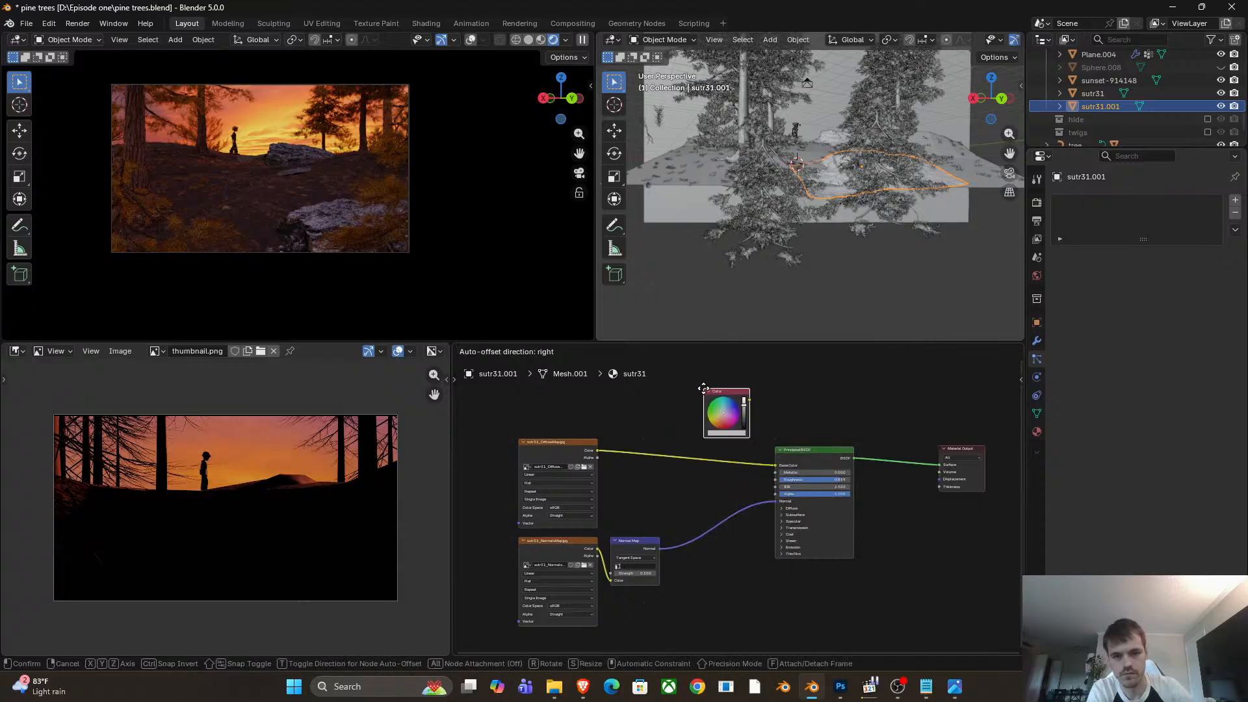
click(703, 393)
Insert a Mix Color node using the Color blend mode between the rock's diffuse texture and the Principled BSDF's Base Color.
click(701, 388)
text(col)
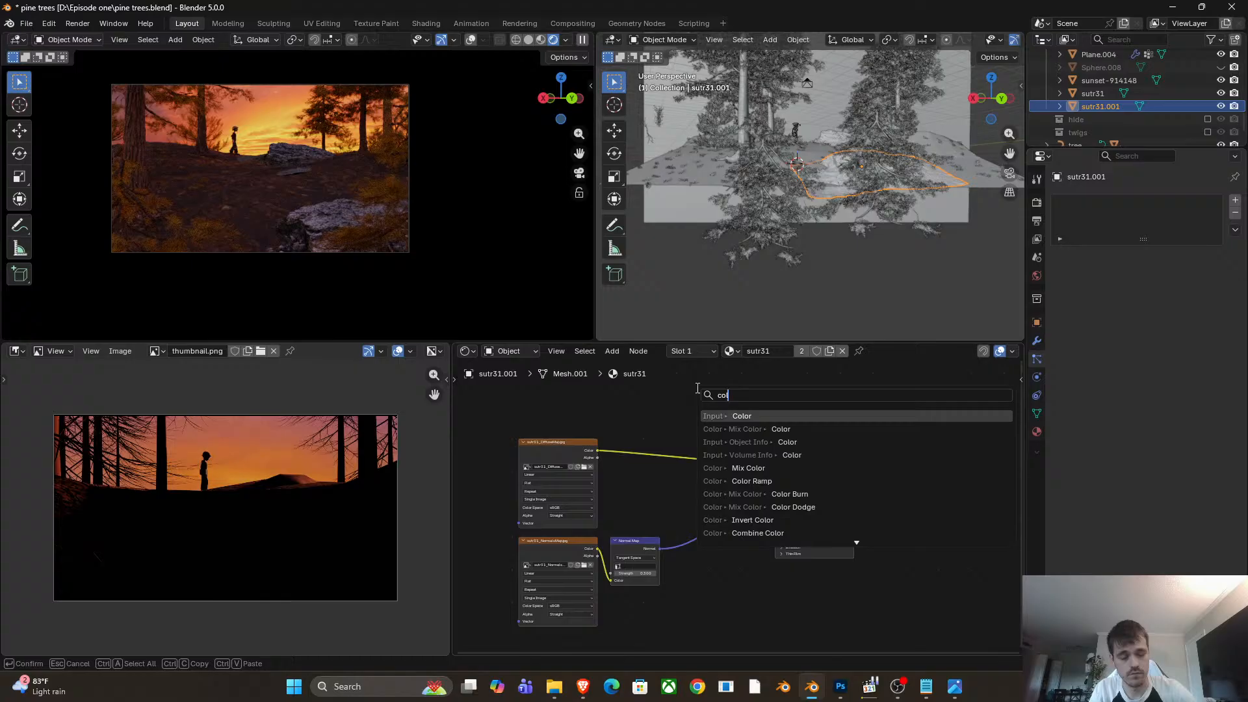
key(Down)
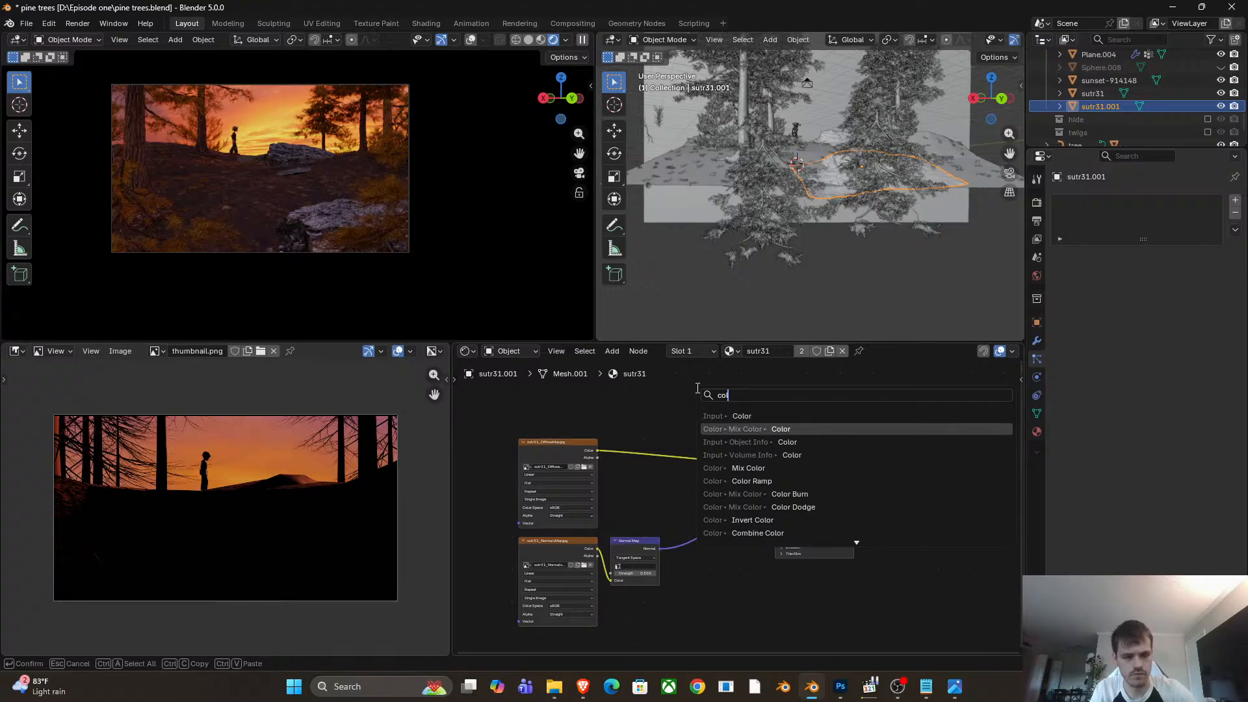
key(Return)
click(649, 422)
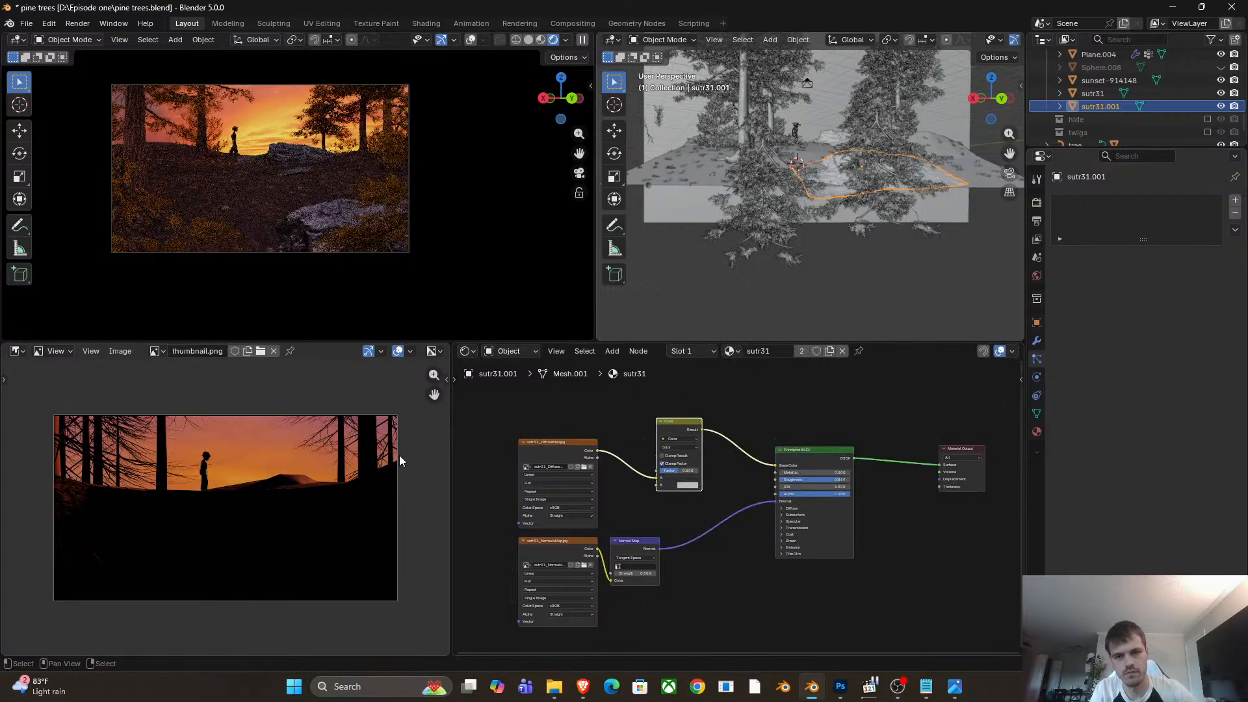
Insert an RGB Curves node between the diffuse texture and the mix node, pulling its curve down to about 0.60, 0.41.
drag(524, 452, 470, 451)
drag(659, 427, 693, 428)
key(shift+a)
text(cur)
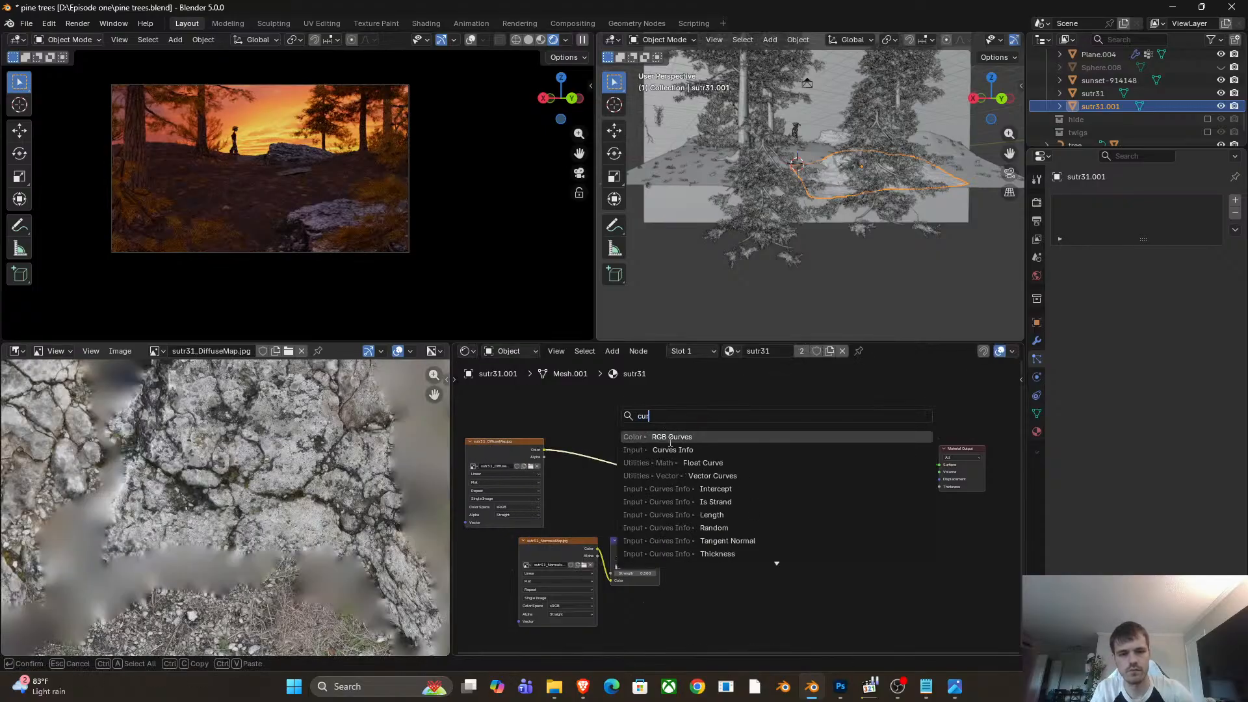
click(671, 442)
click(628, 475)
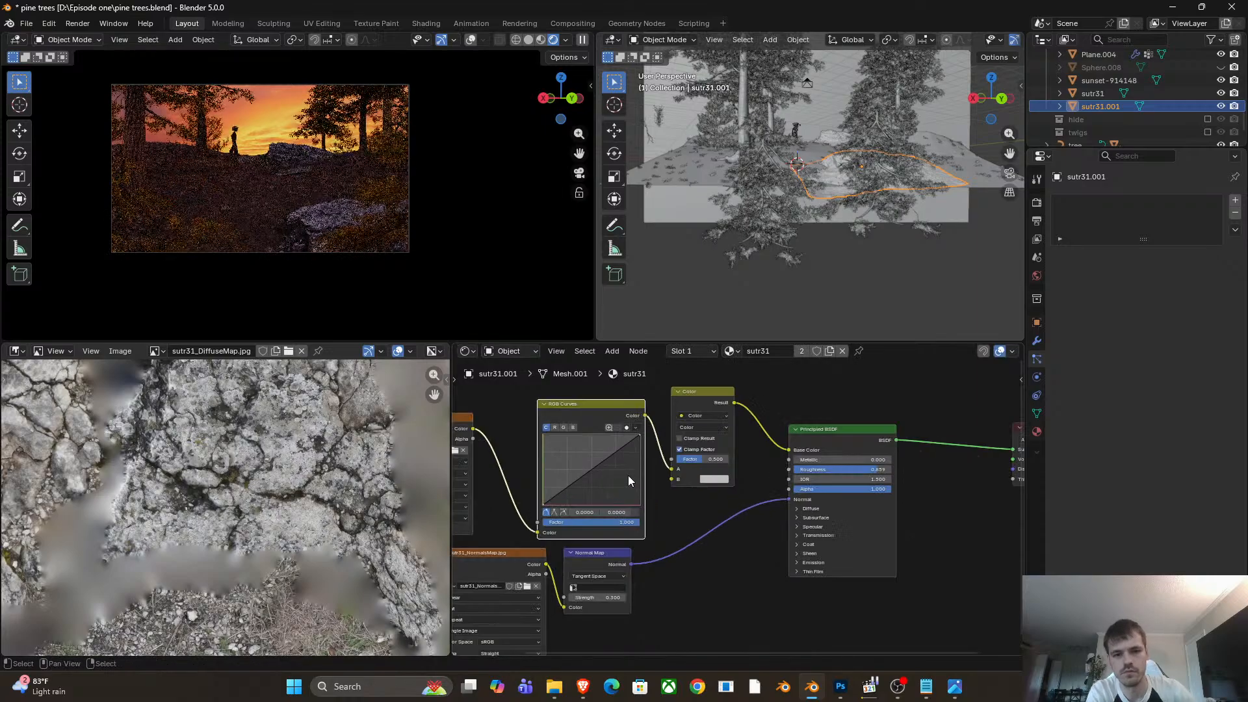
drag(603, 469, 602, 477)
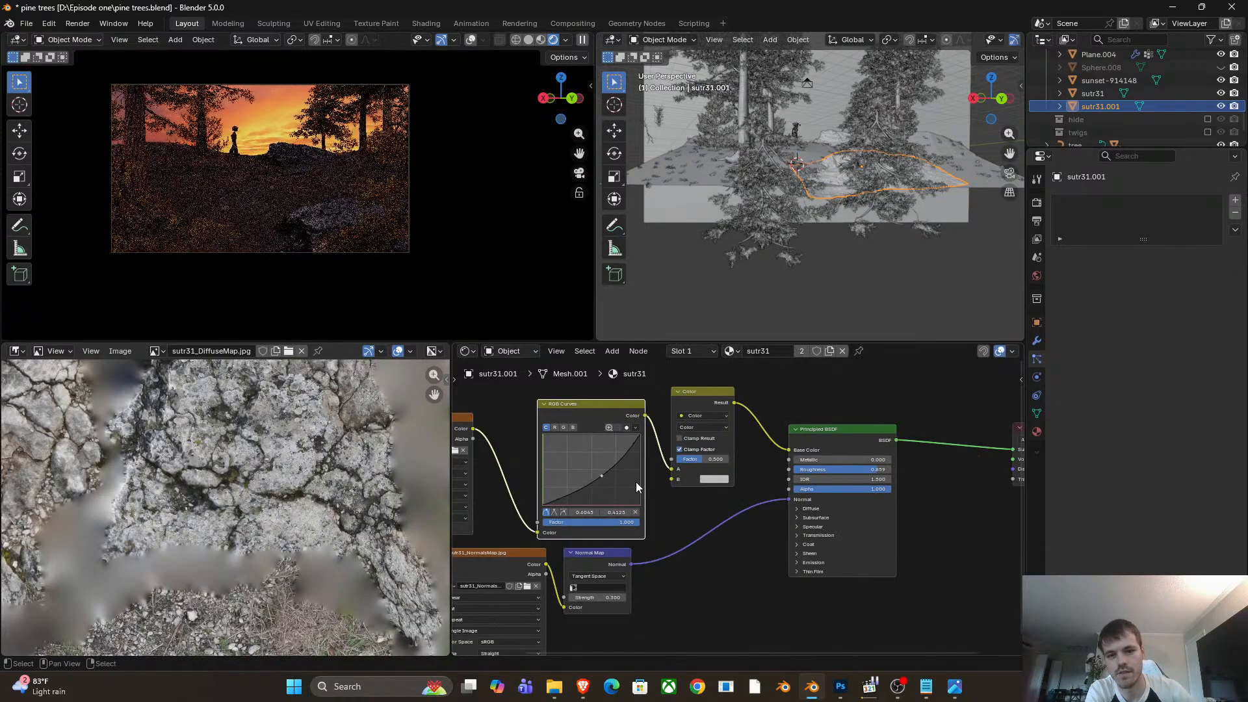
Set the mix node's B colour to an orange-brown, #BC774FFF.
scroll(736, 466, up, 3)
middle_drag(633, 488, 700, 505)
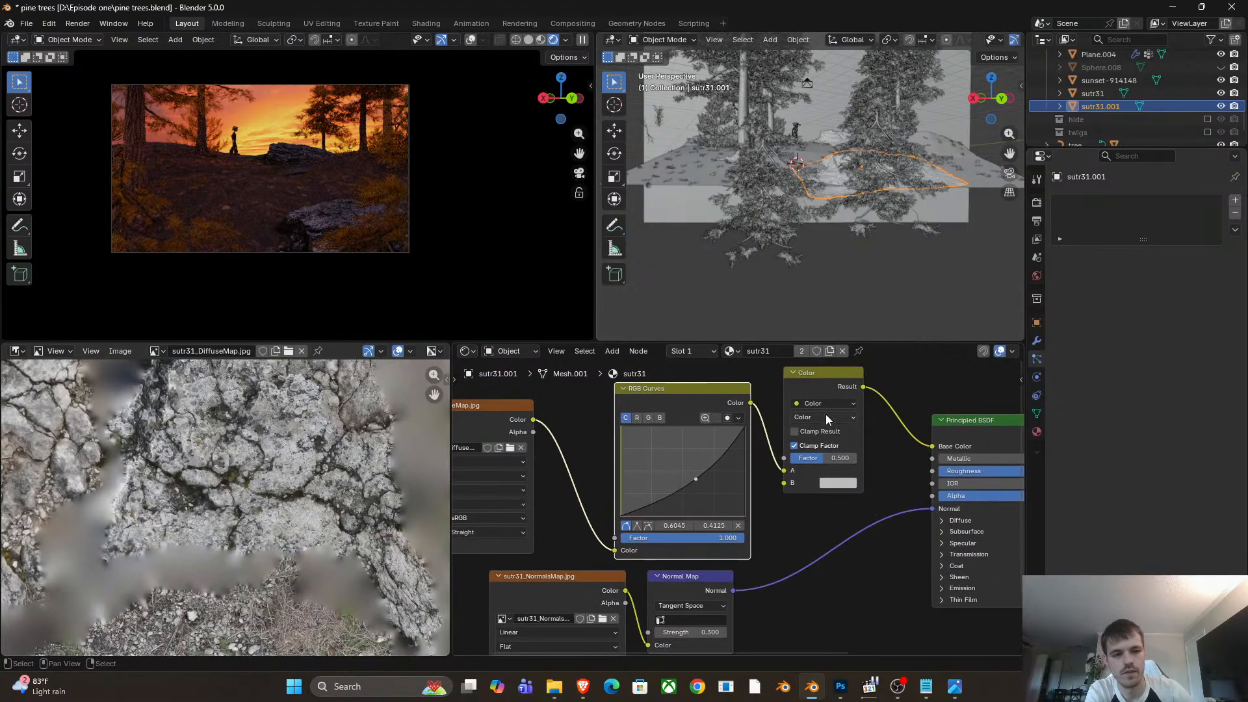
click(836, 483)
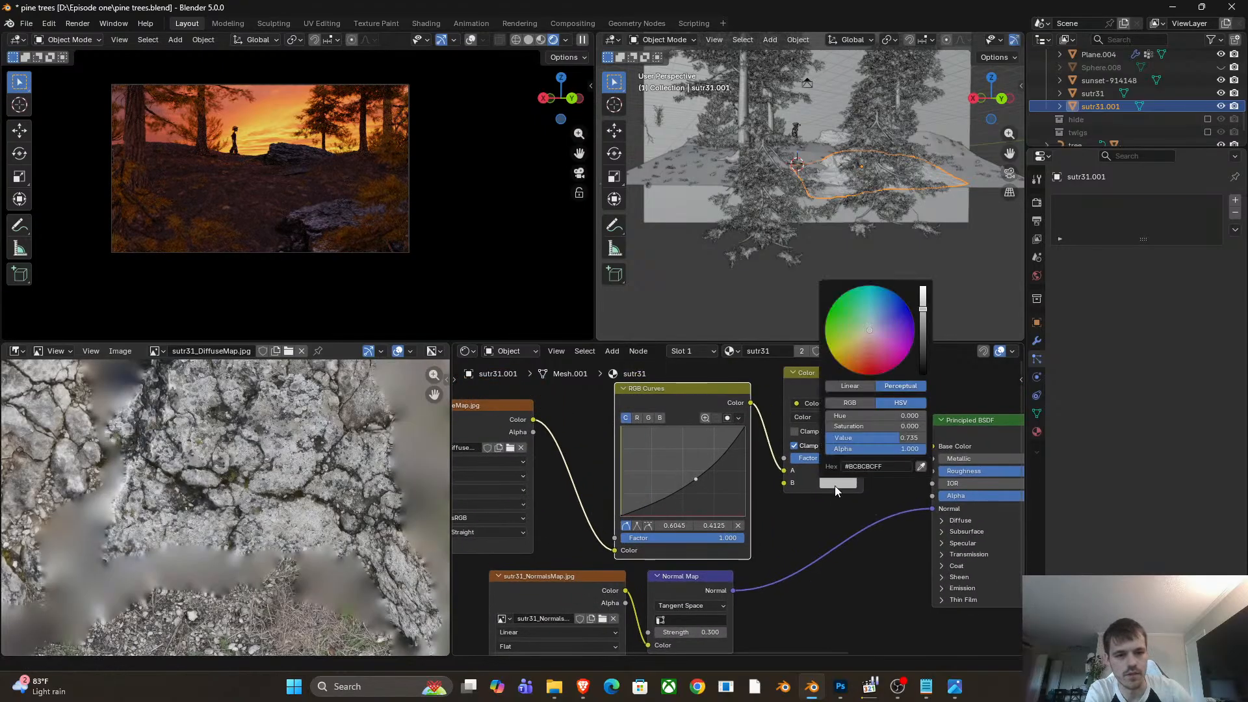
click(862, 357)
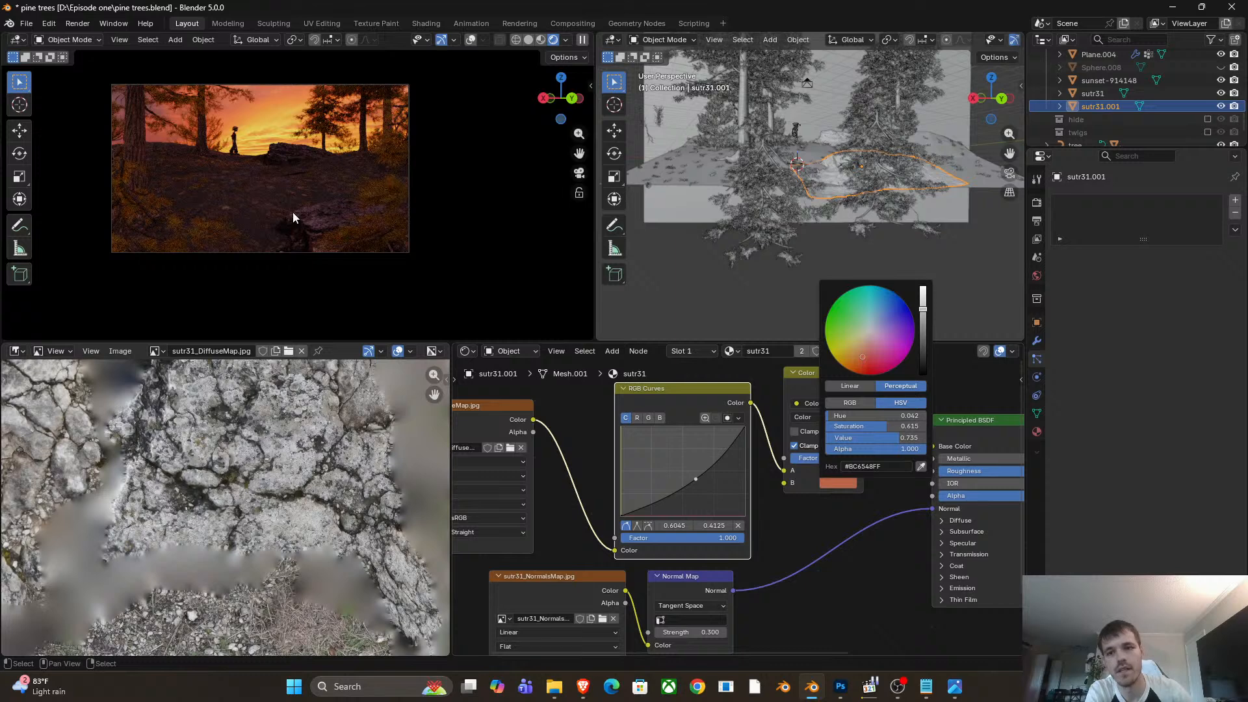
click(860, 354)
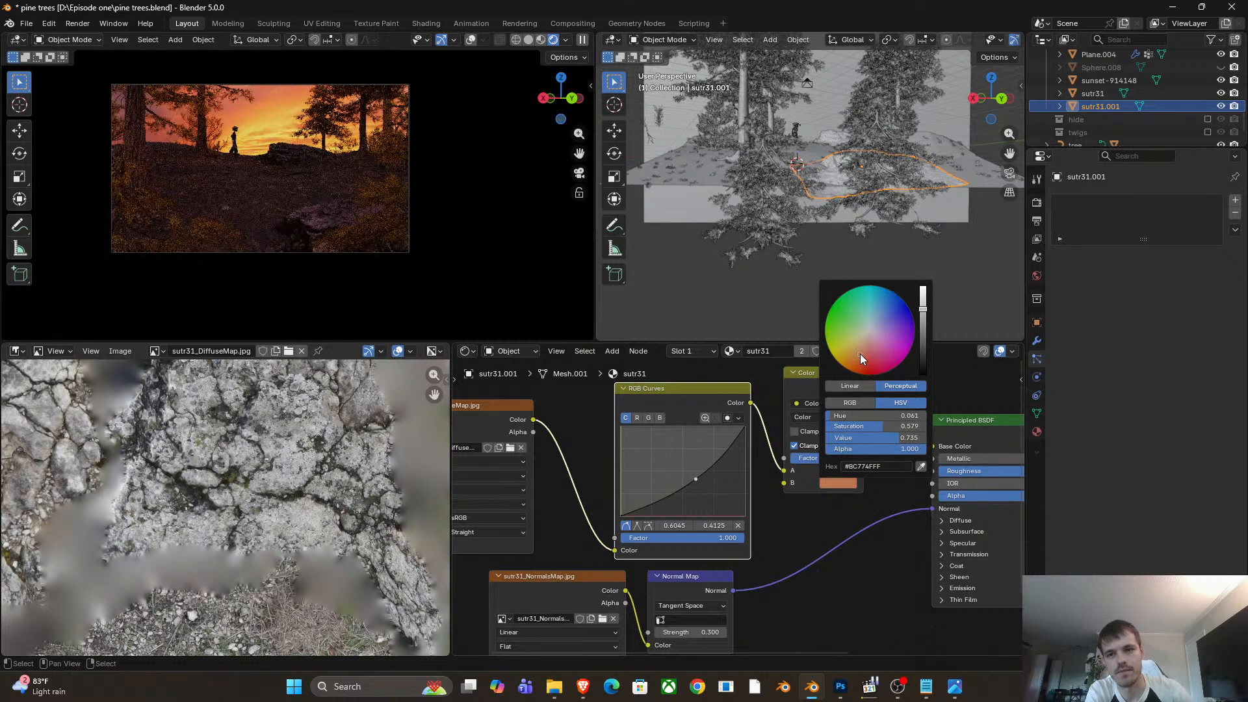
Add an area light to the scene.
click(393, 213)
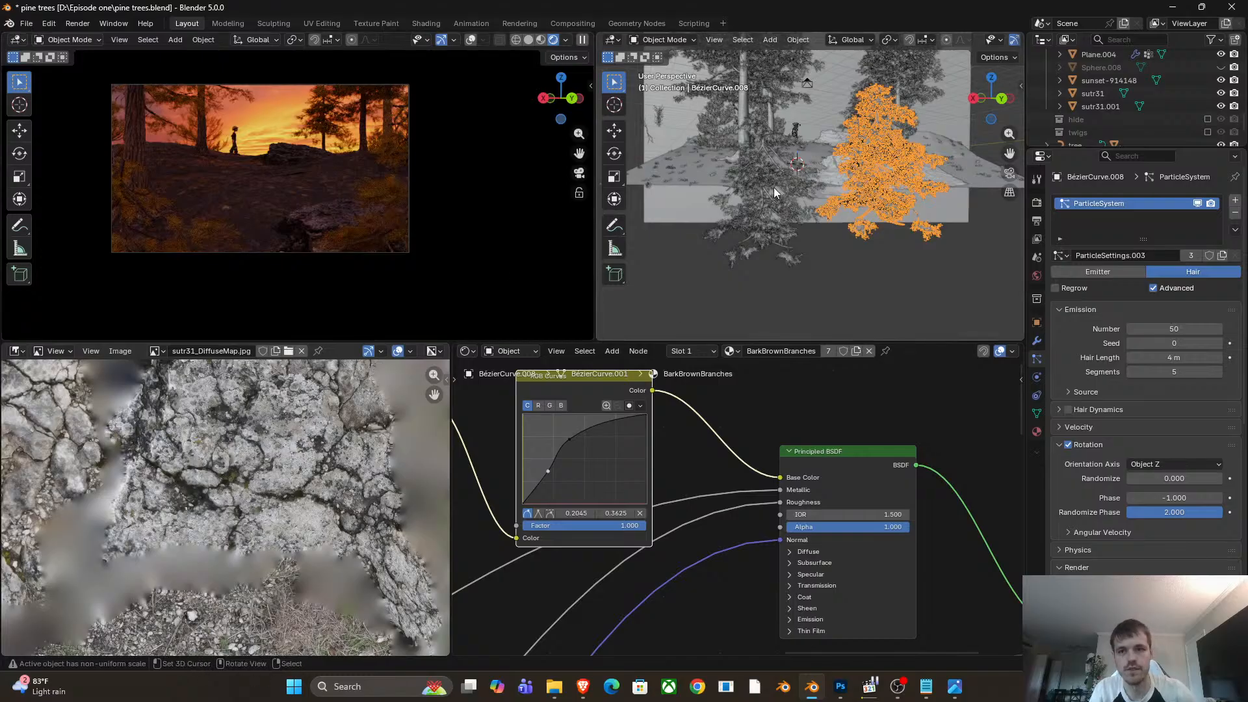
middle_drag(795, 135, 793, 153)
key(shift+a)
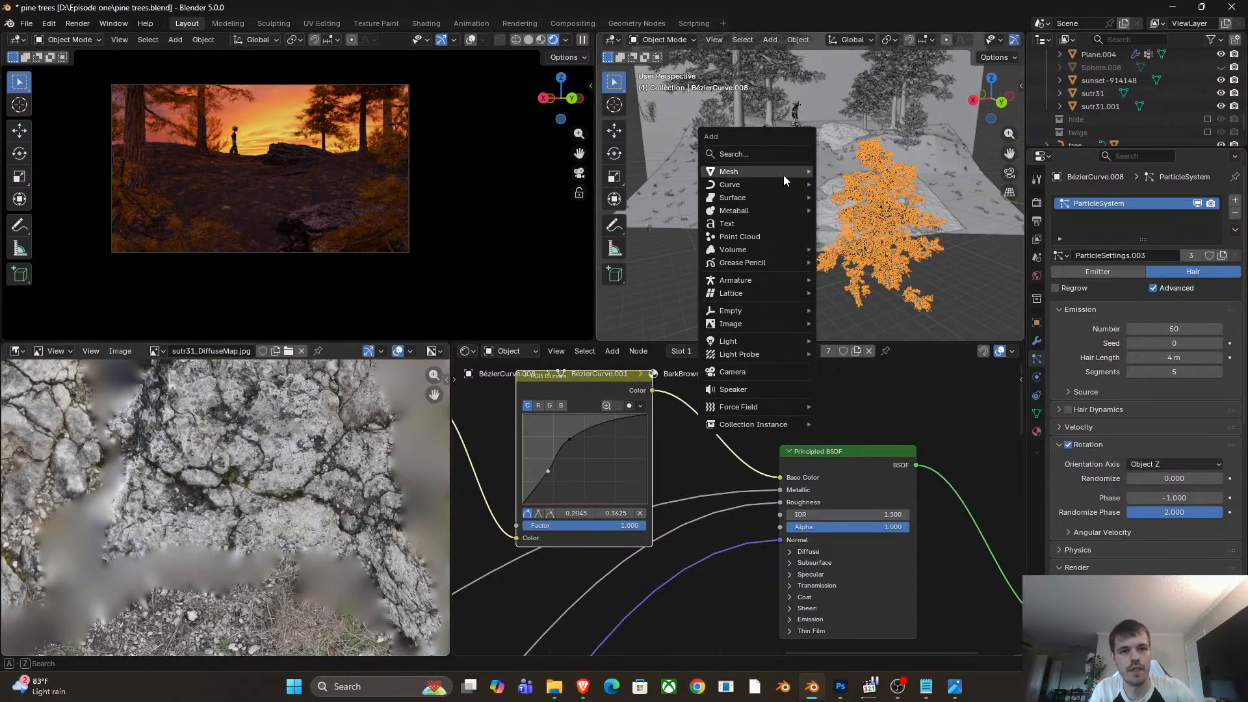
mouse_move(745, 344)
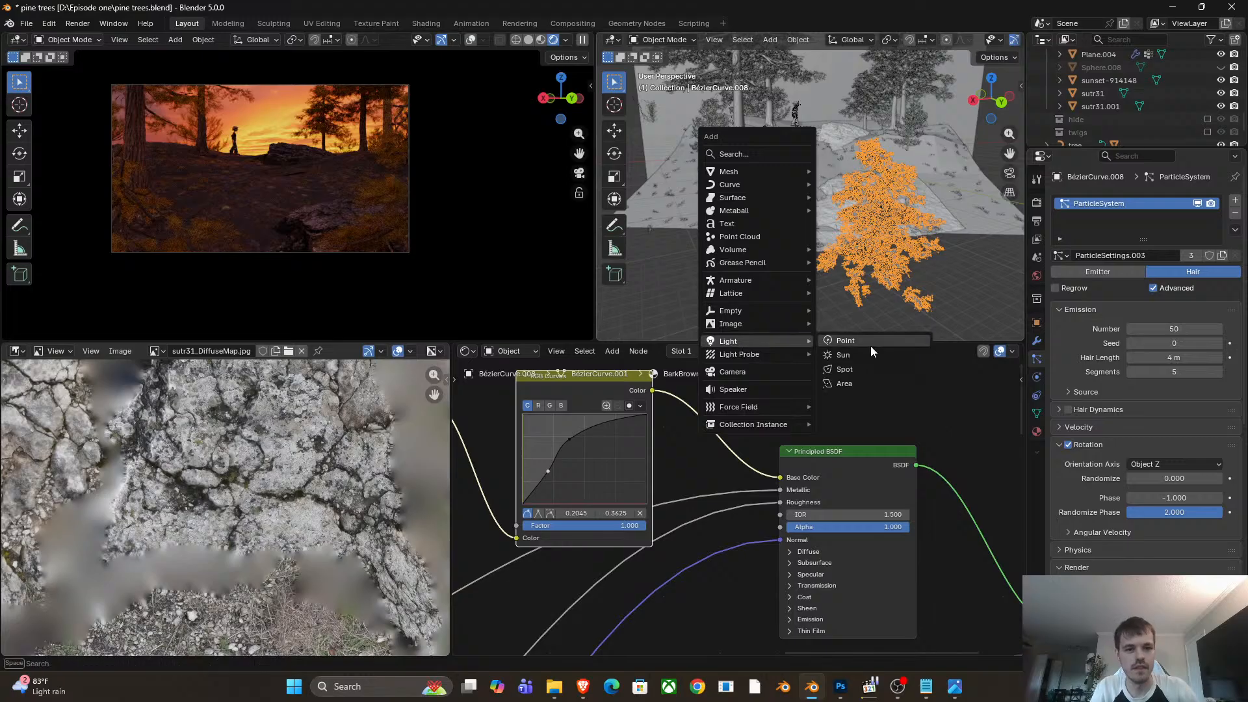
click(861, 384)
Rotate the area light to about 64.5°, -18° and -23.5°, and move it to about X 17.45 m, Y 55.06 m, Z 10.53 m.
middle_drag(864, 300, 867, 208)
middle_drag(888, 252, 929, 205)
key(g)
click(810, 181)
middle_drag(810, 181, 975, 221)
key(r)
click(718, 186)
key(g)
click(1009, 266)
Scale the area light to about 8.04 and move it about -5.08 m along X, -9.13 m along Y and -8.26 m along Z.
key(s)
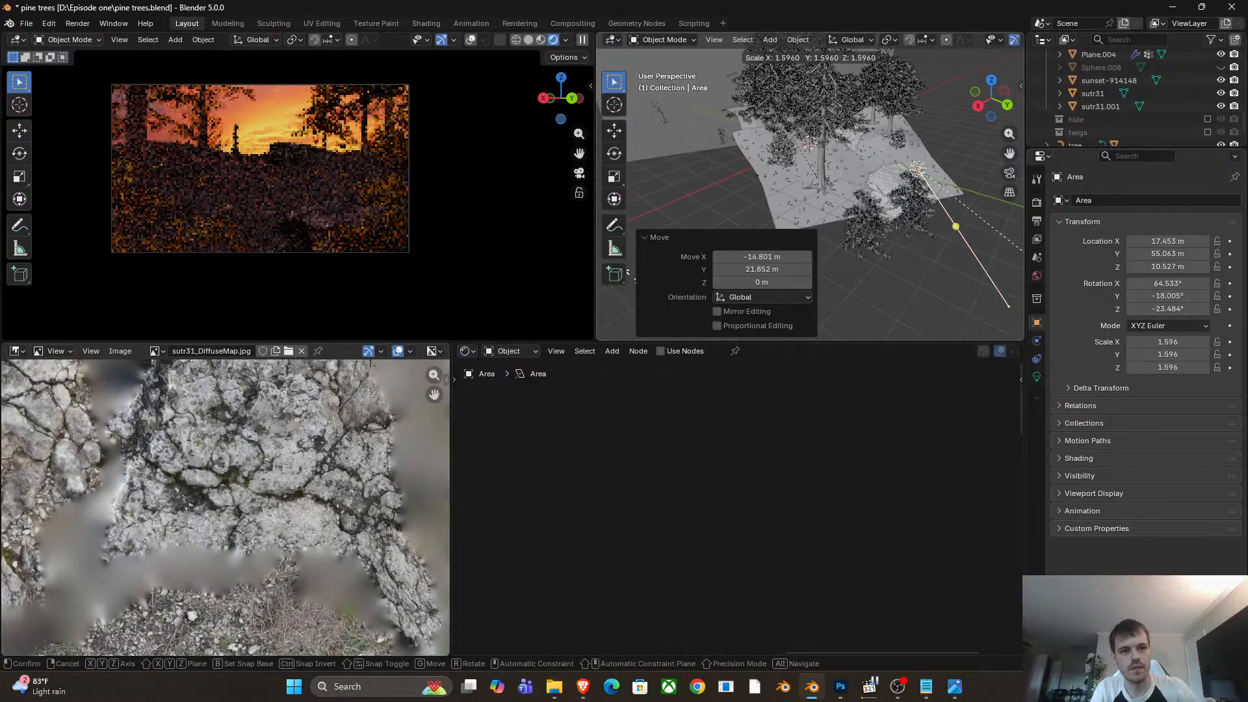
click(996, 209)
key(g)
key(z)
click(939, 248)
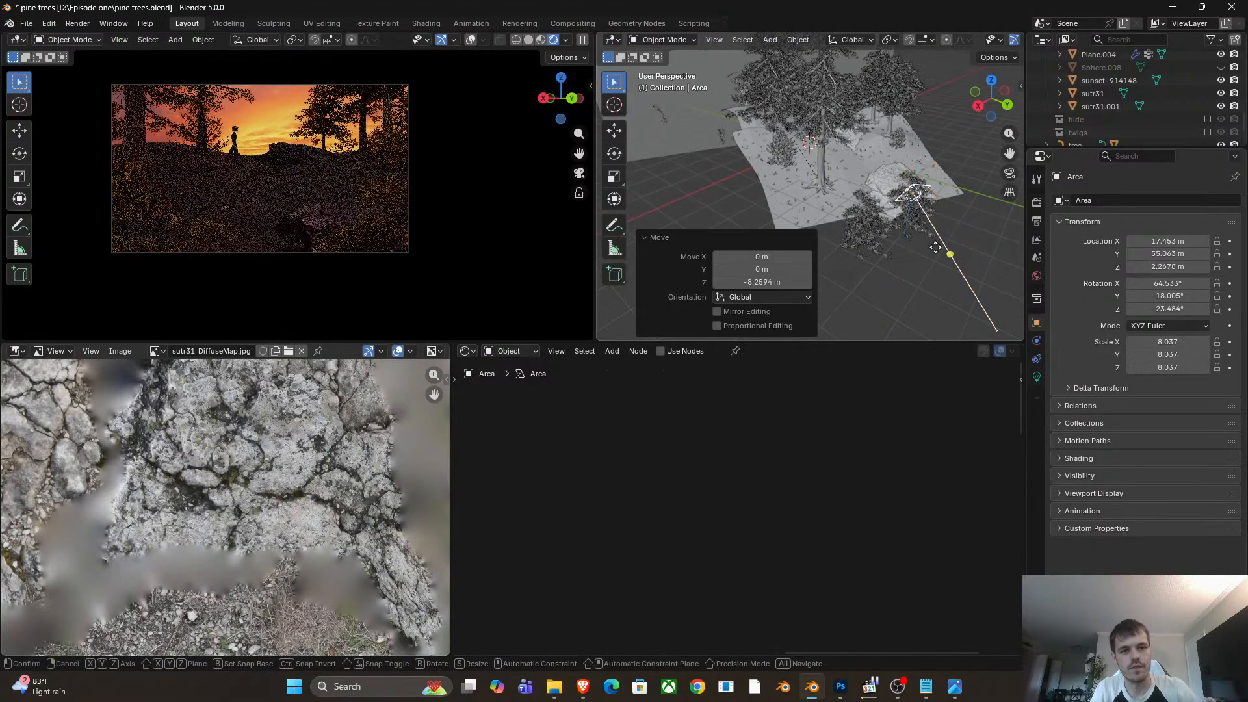
key(g)
key(shift+z)
click(823, 189)
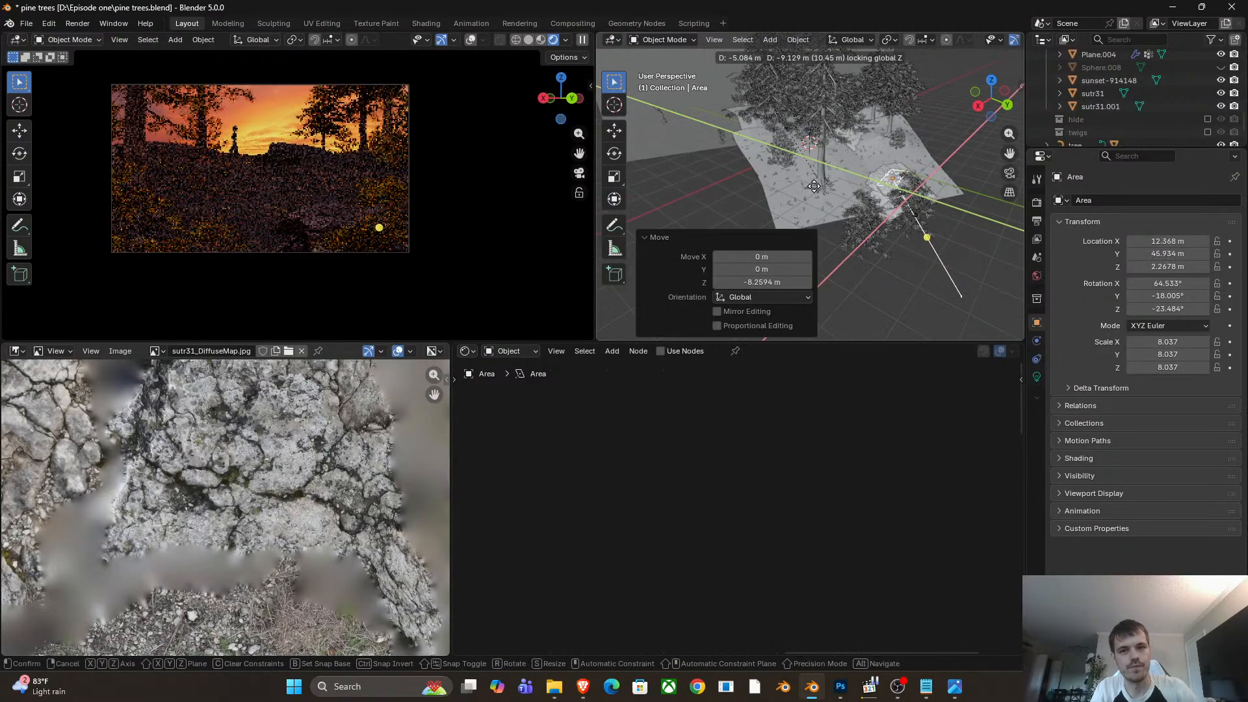
Raise the area light's power to 81.2 and scale the light down by a factor of about 0.296.
click(1037, 376)
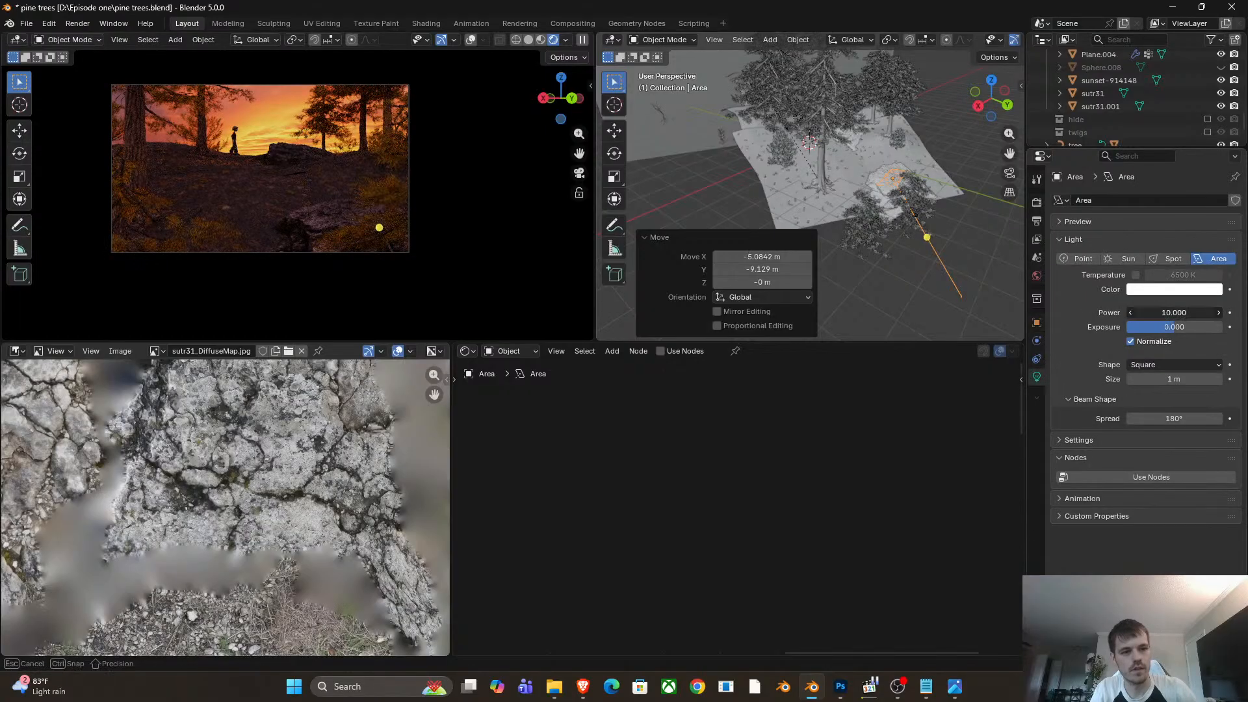
drag(1175, 313, 1217, 313)
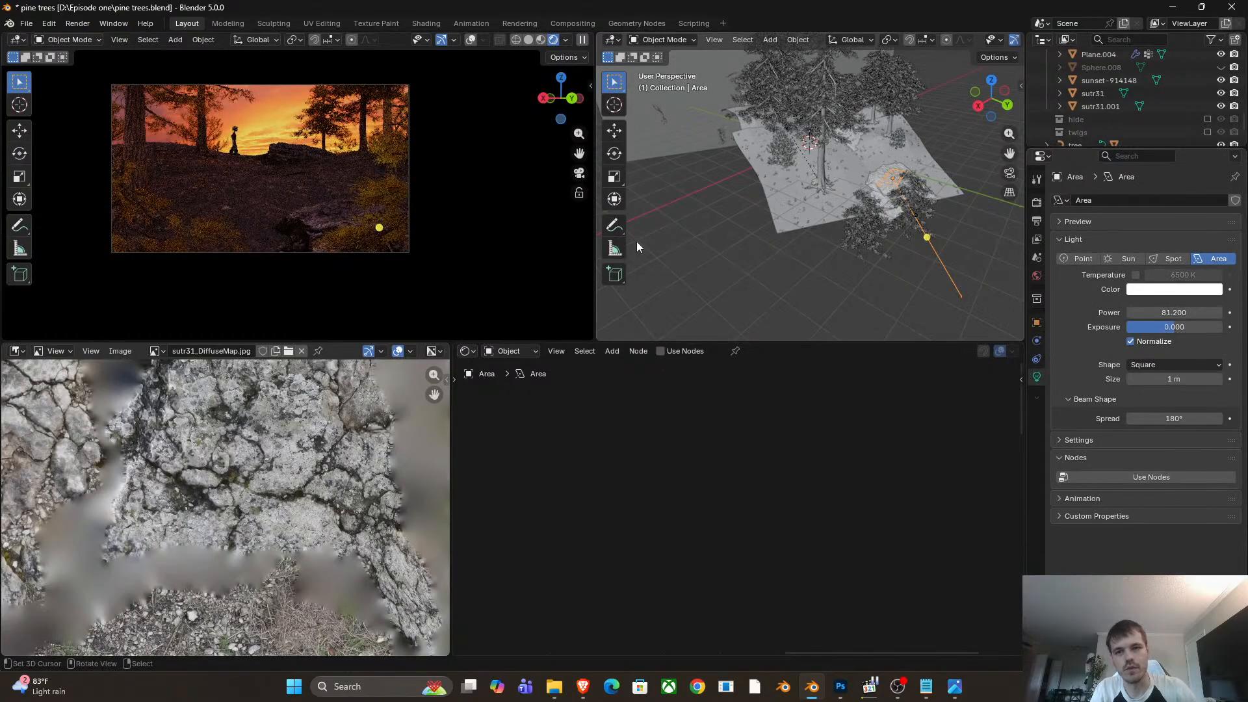
middle_drag(962, 257, 880, 219)
scroll(960, 212, up, 4)
key(s)
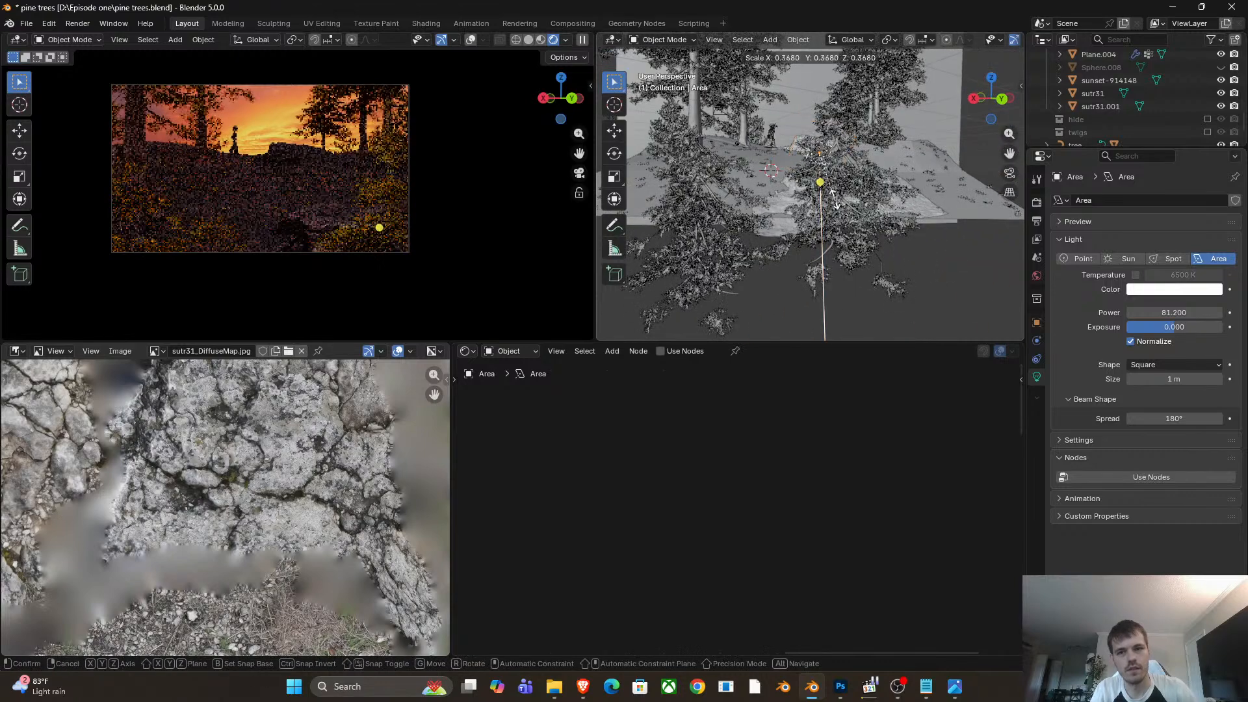
click(832, 190)
Move the area light about 1.9 m along X, -1.27 m along Y and 2.62 m along Z, and rotate it 13.6° around Z.
key(g)
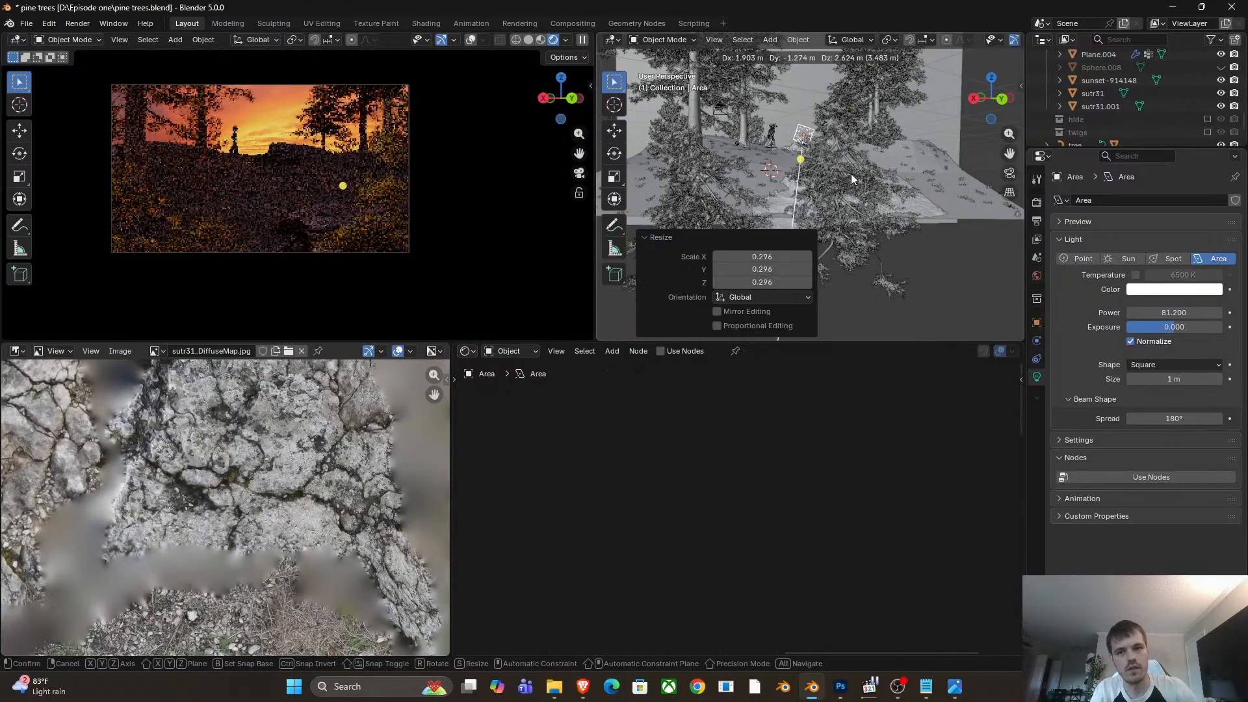
click(851, 174)
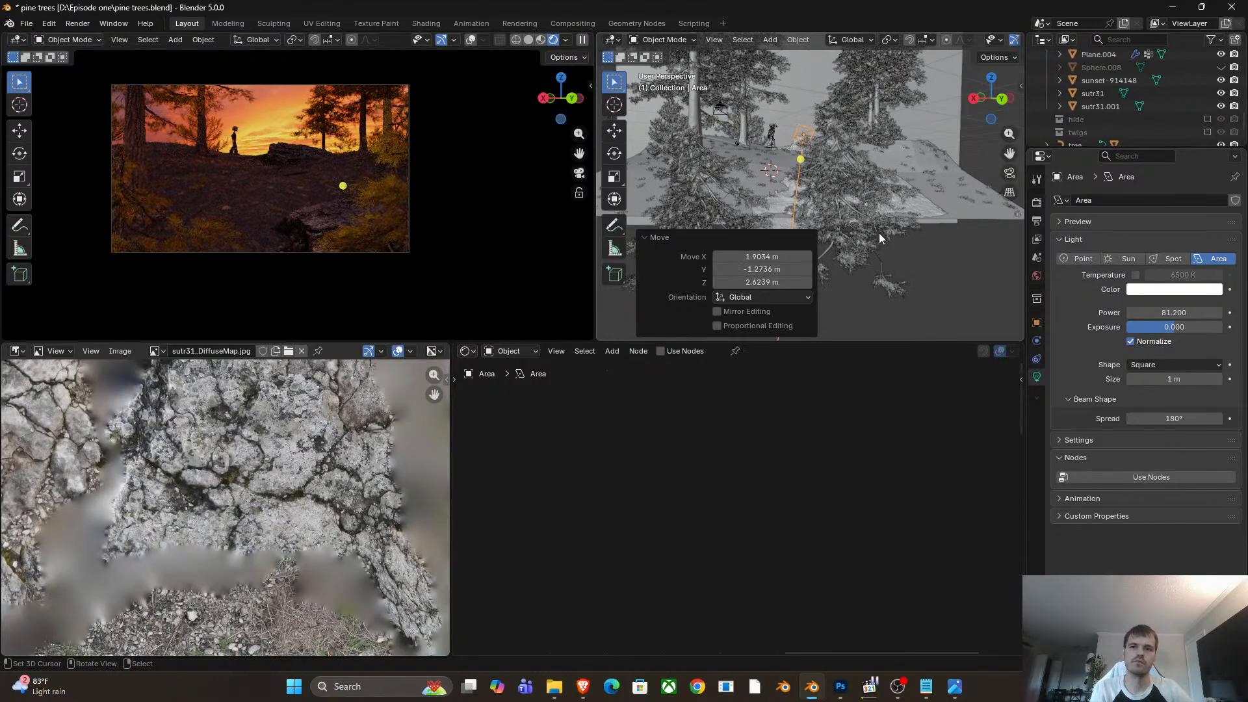
scroll(843, 197, up, 3)
middle_drag(844, 197, 848, 199)
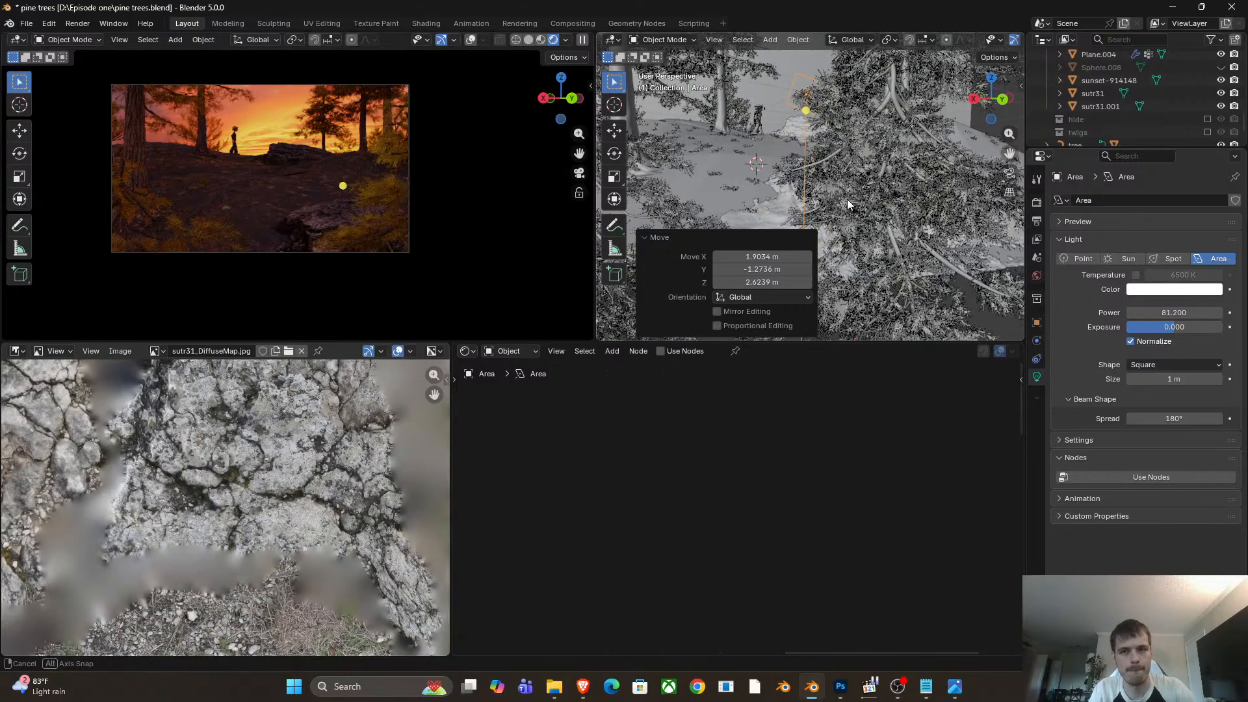
key(r)
key(z)
click(863, 247)
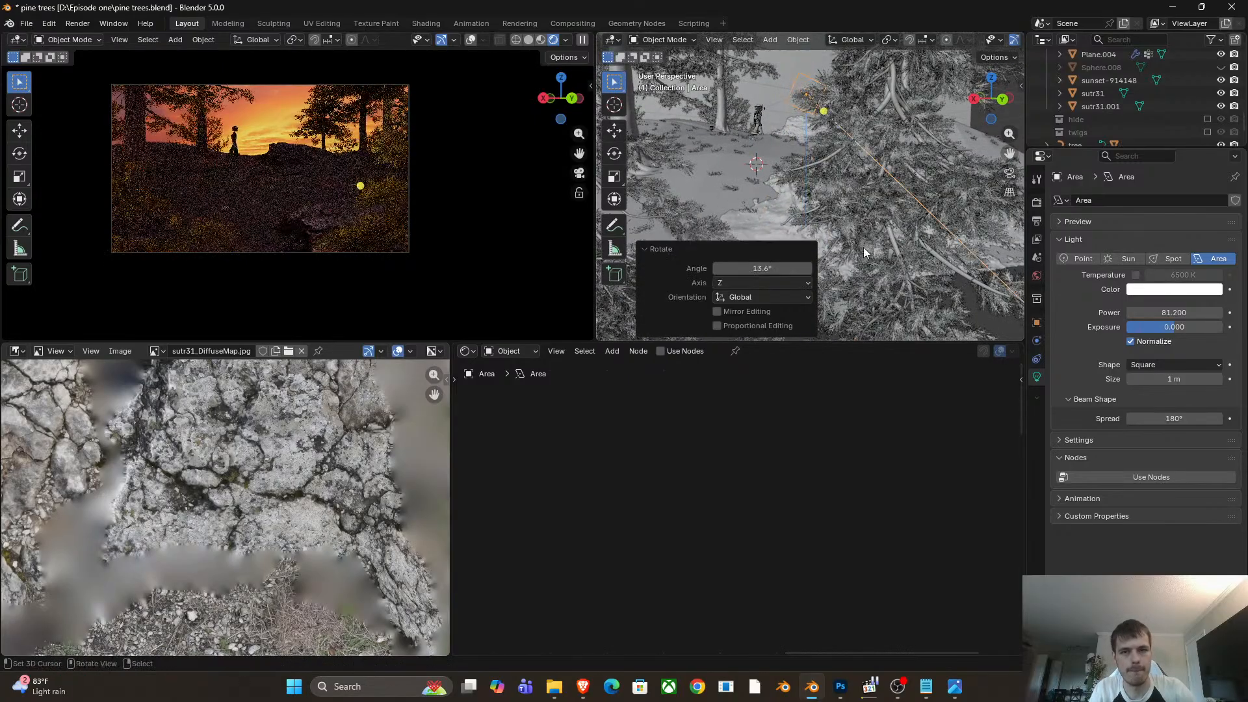
Change the area light's colour to a pale orange and increase its power.
click(1155, 289)
click(1142, 141)
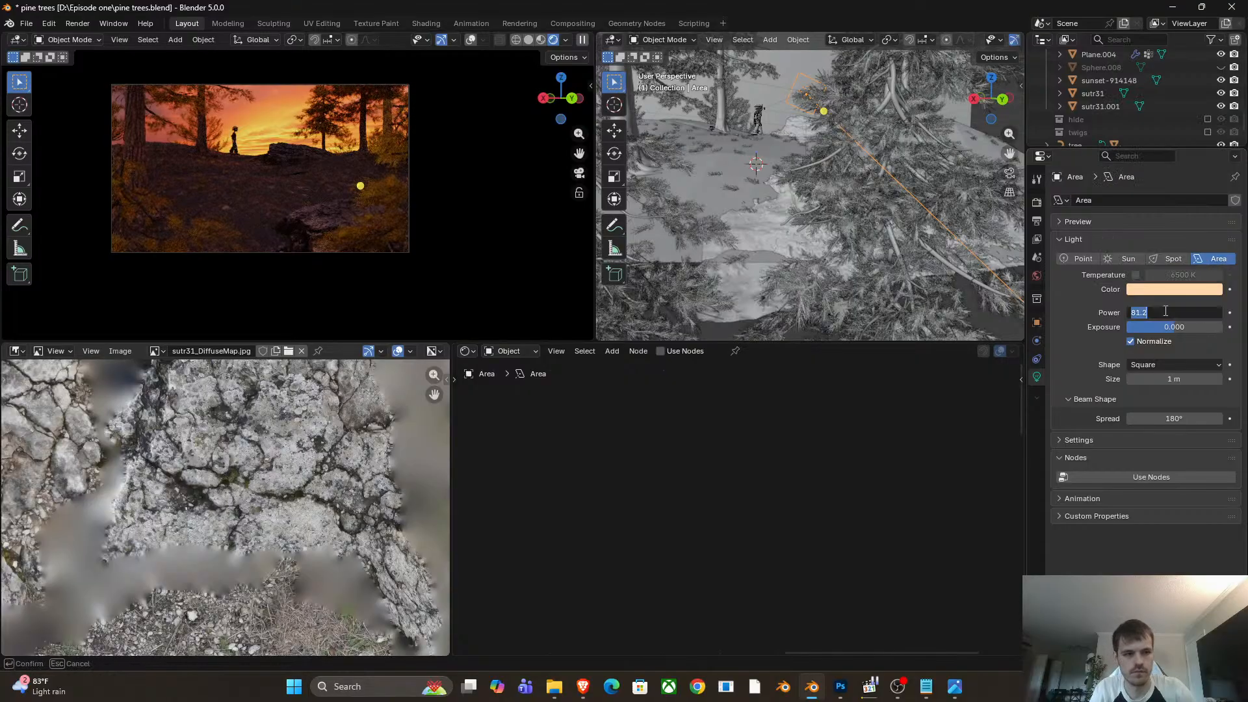
key(Return)
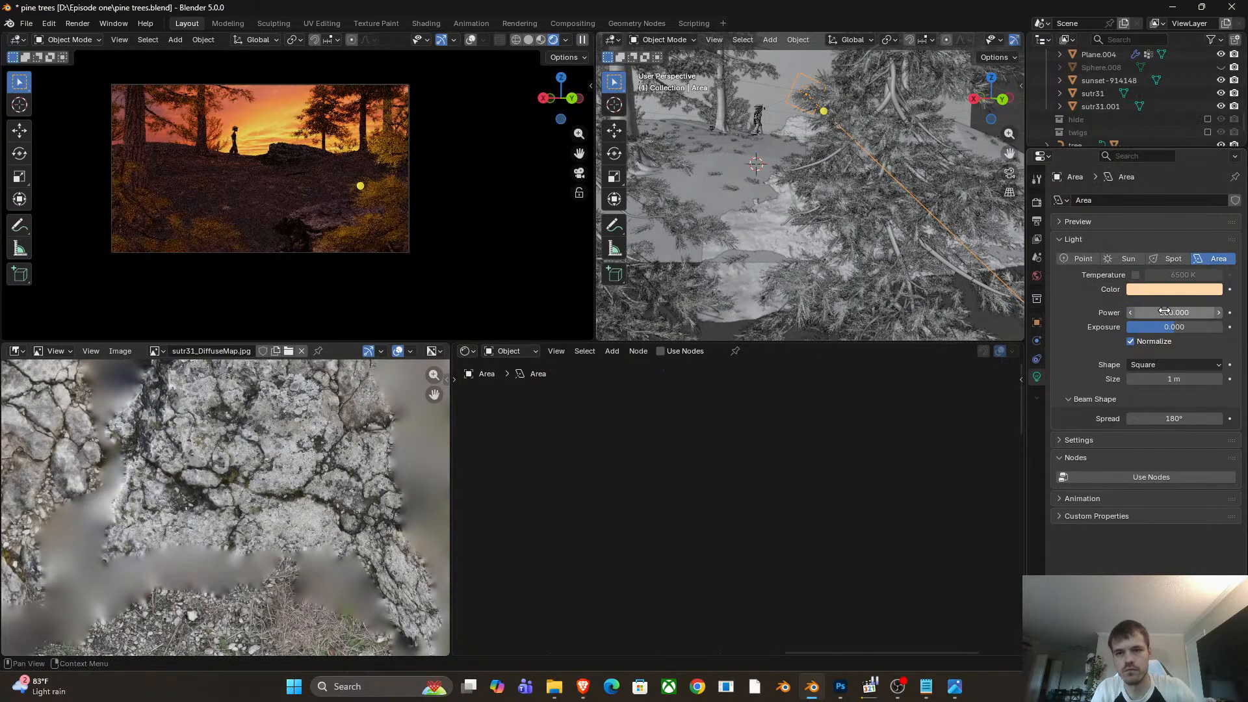
Hide the overlays in the camera viewport and select the ground plane.
click(473, 39)
scroll(427, 189, up, 2)
click(753, 190)
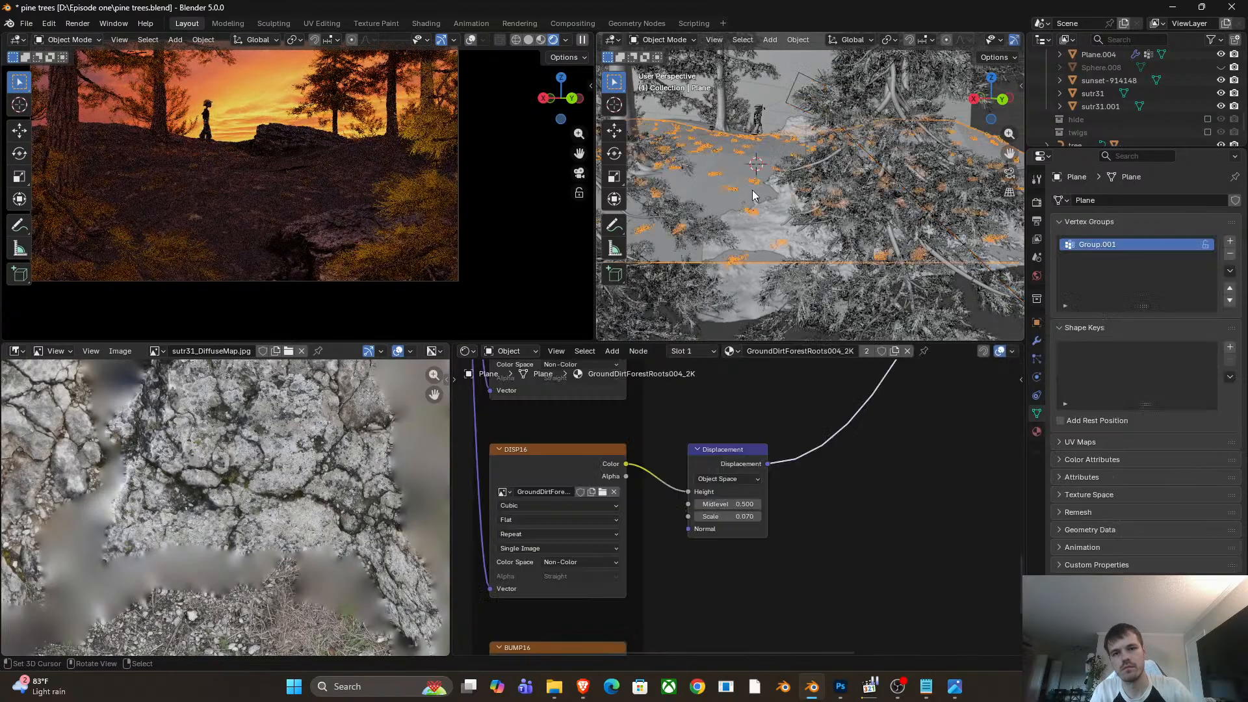
shift+middle_drag(752, 190, 803, 211)
scroll(396, 195, down, 3)
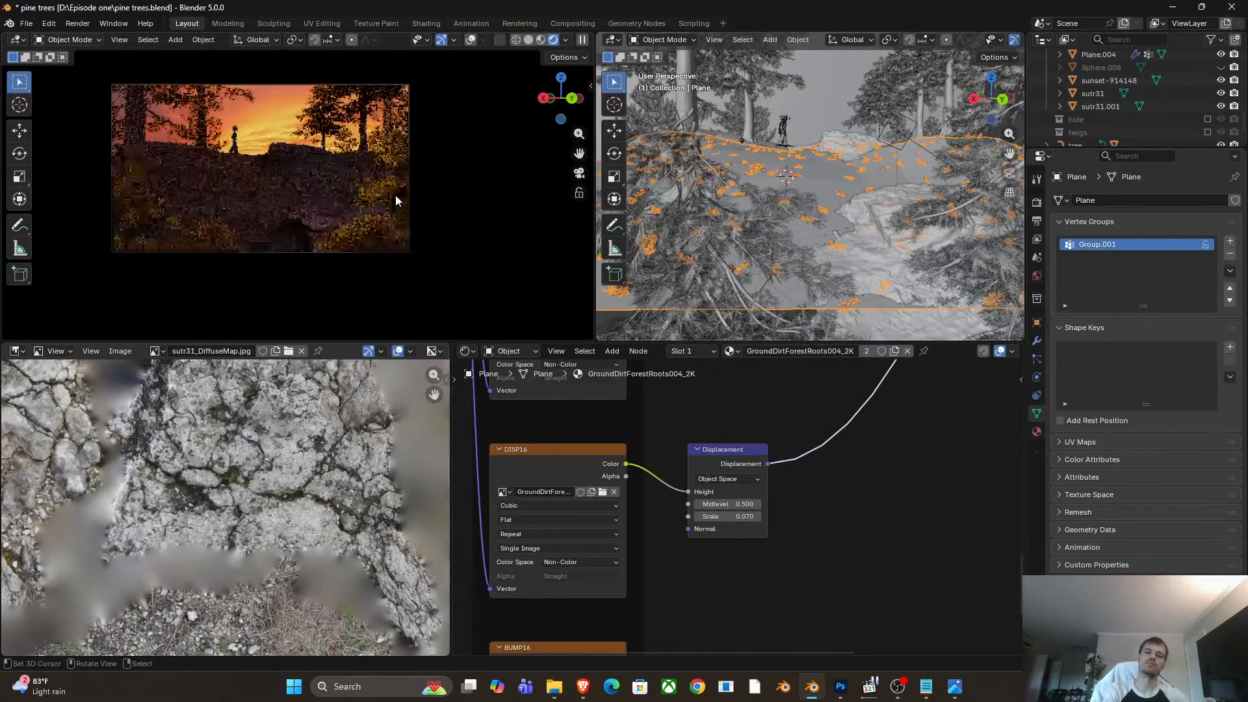
Switch the node editor to the Compositor and show the Blur node with the output and Viewer nodes.
click(465, 351)
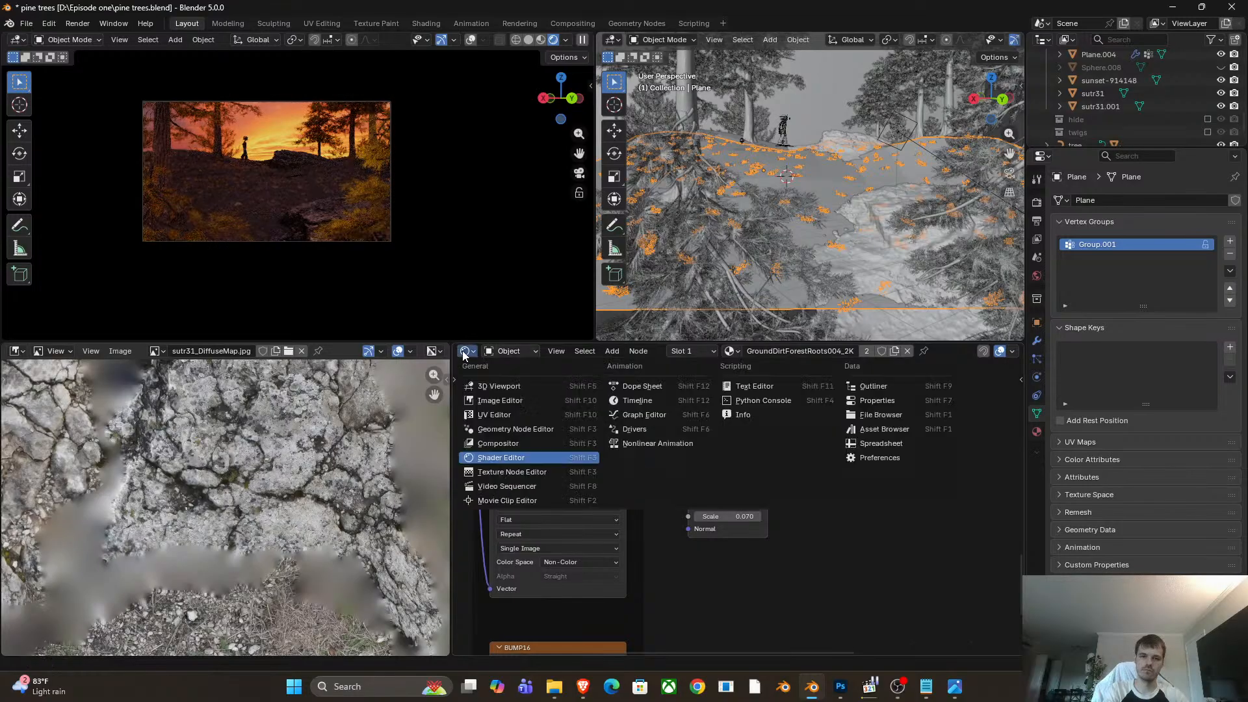
click(512, 442)
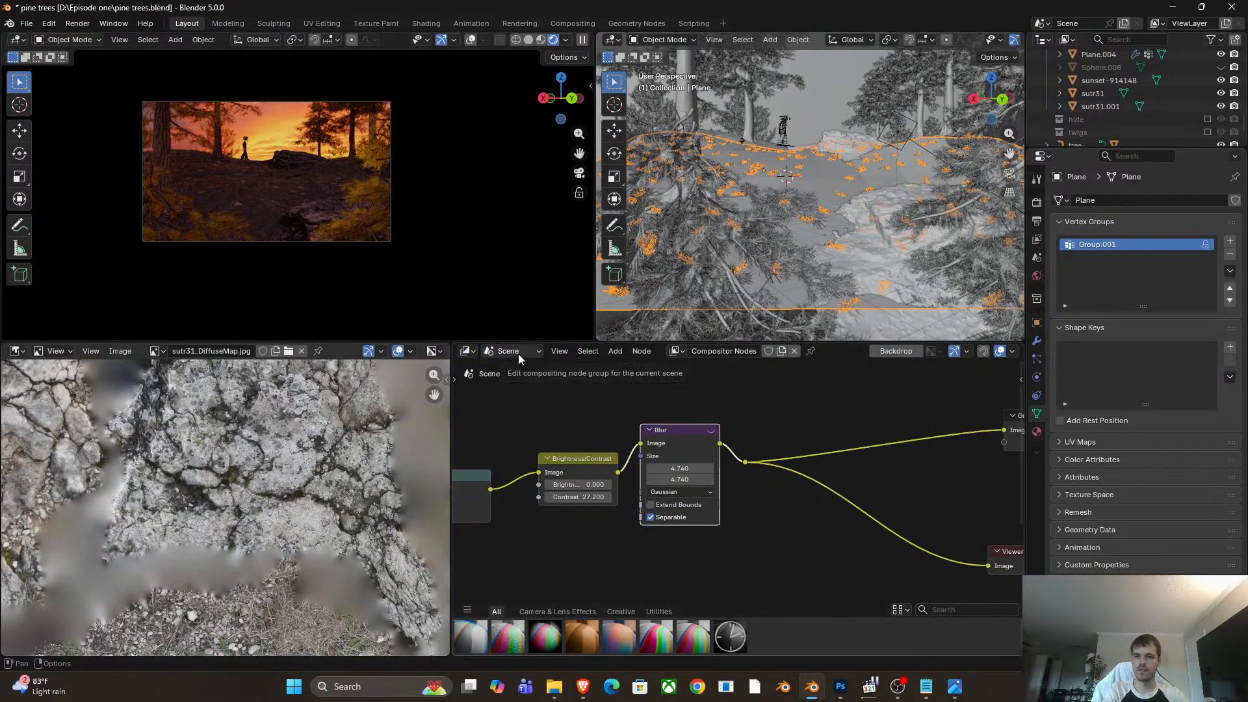
scroll(280, 166, up, 3)
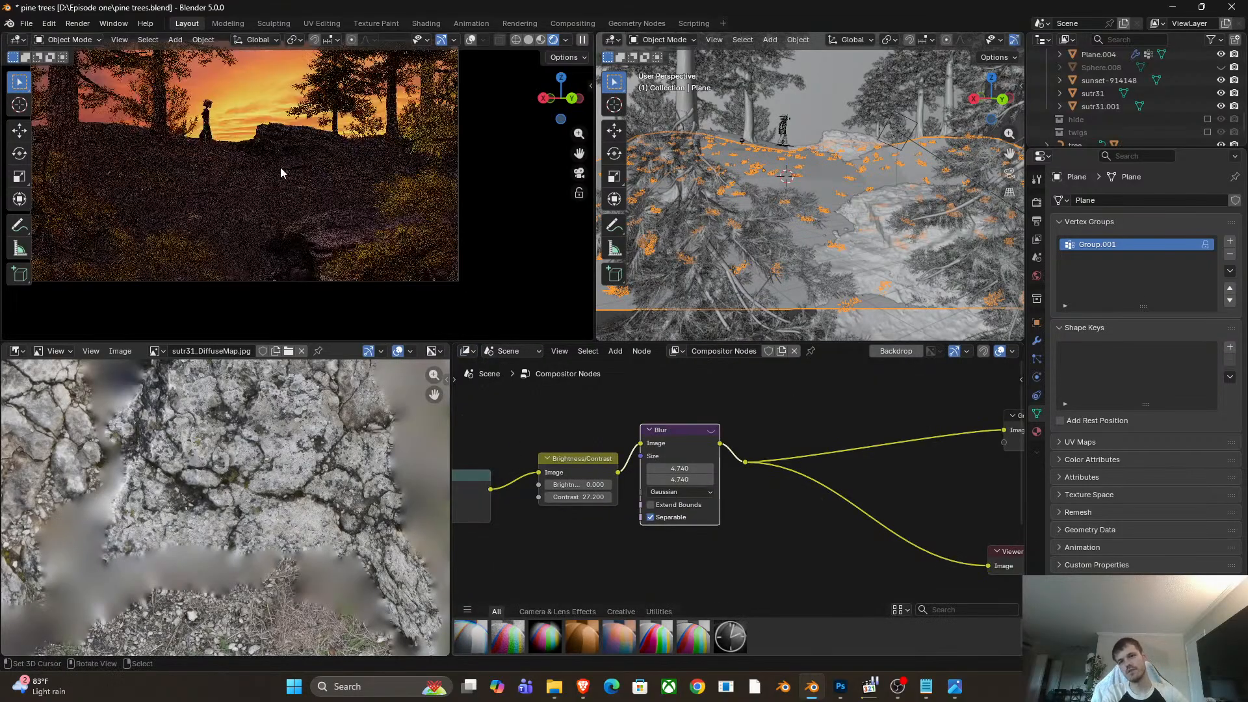
scroll(304, 185, down, 3)
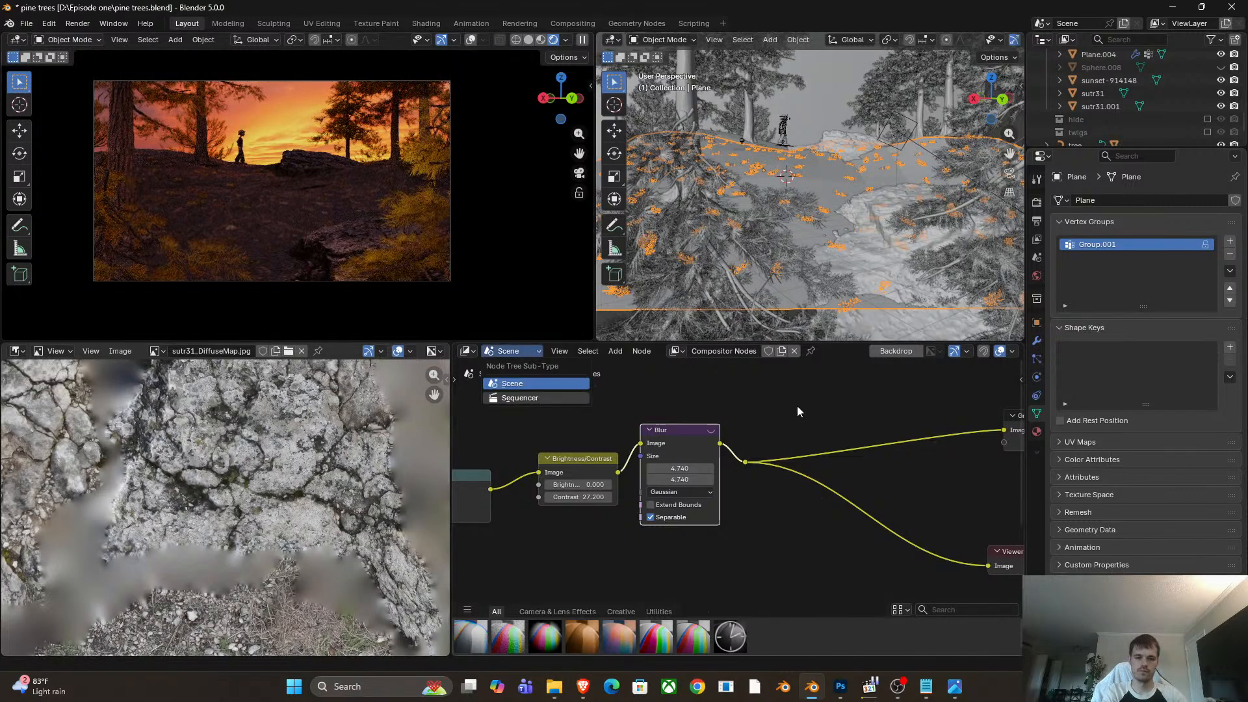
scroll(745, 537, down, 3)
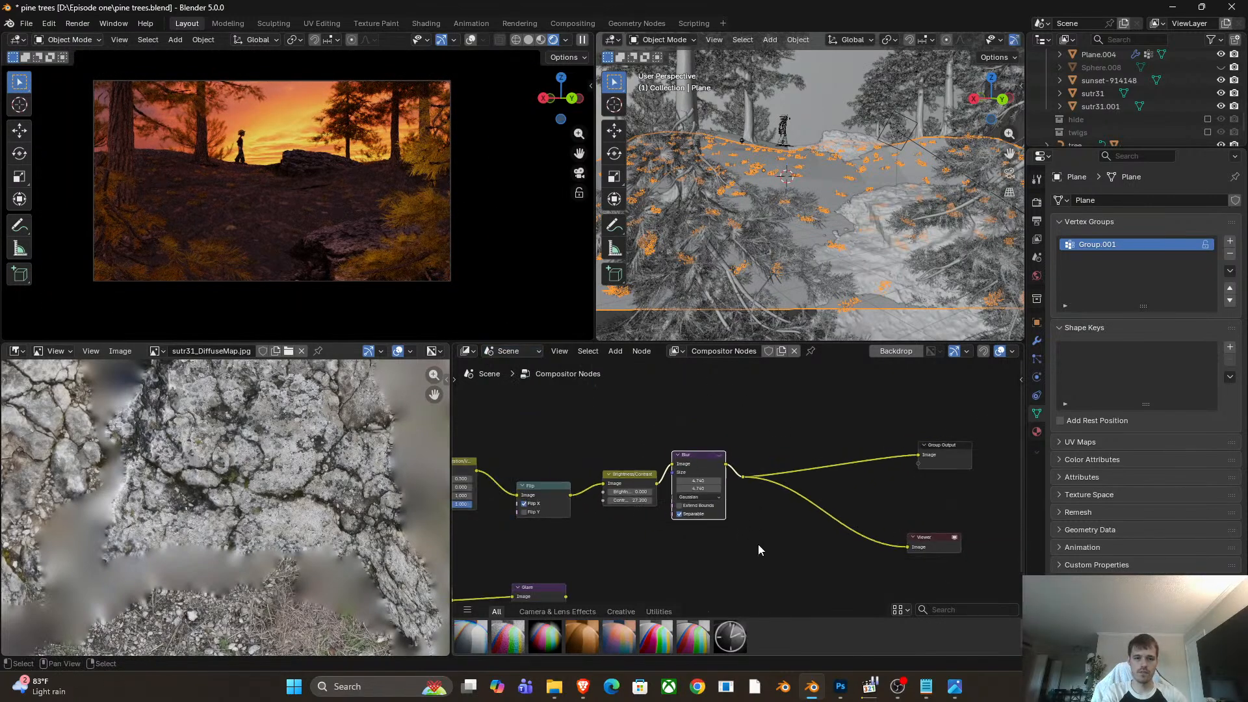
Link the Glare node's Image output to the reroute feeding the Group Output and Viewer, and move the Blur node aside.
middle_drag(758, 544, 776, 495)
scroll(774, 497, down, 2)
middle_drag(669, 540, 792, 512)
scroll(784, 513, down, 1)
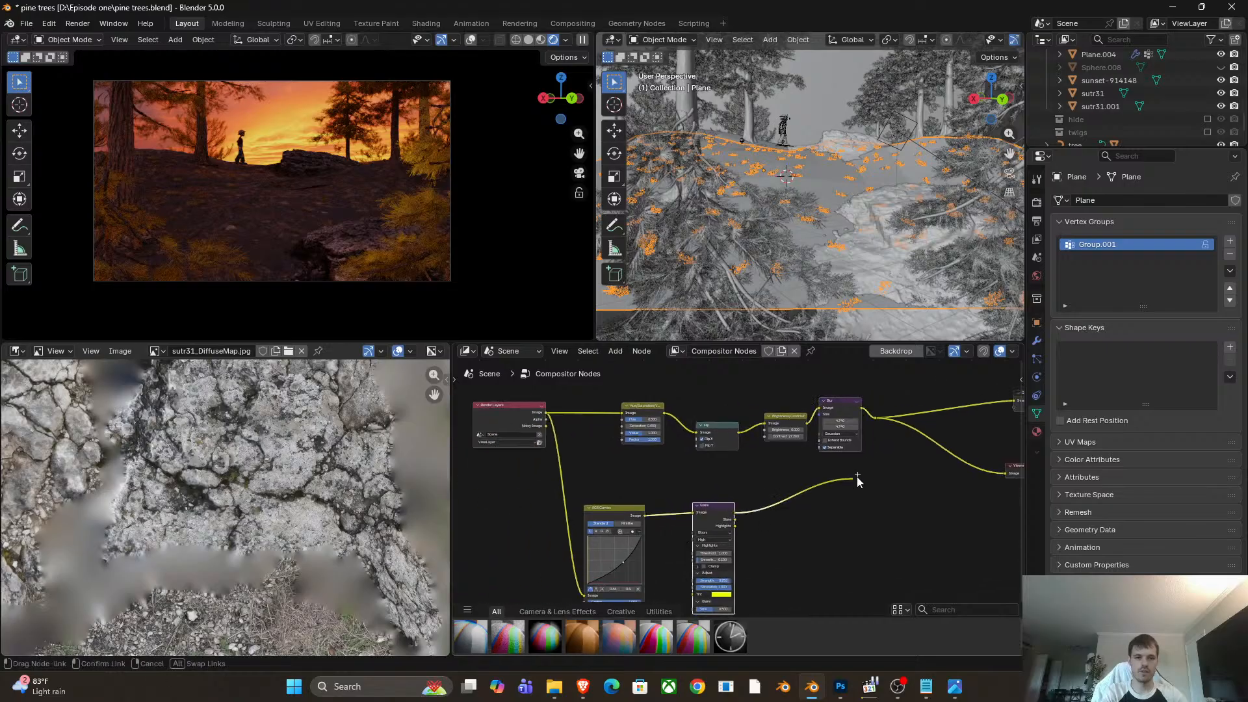
drag(835, 407, 836, 352)
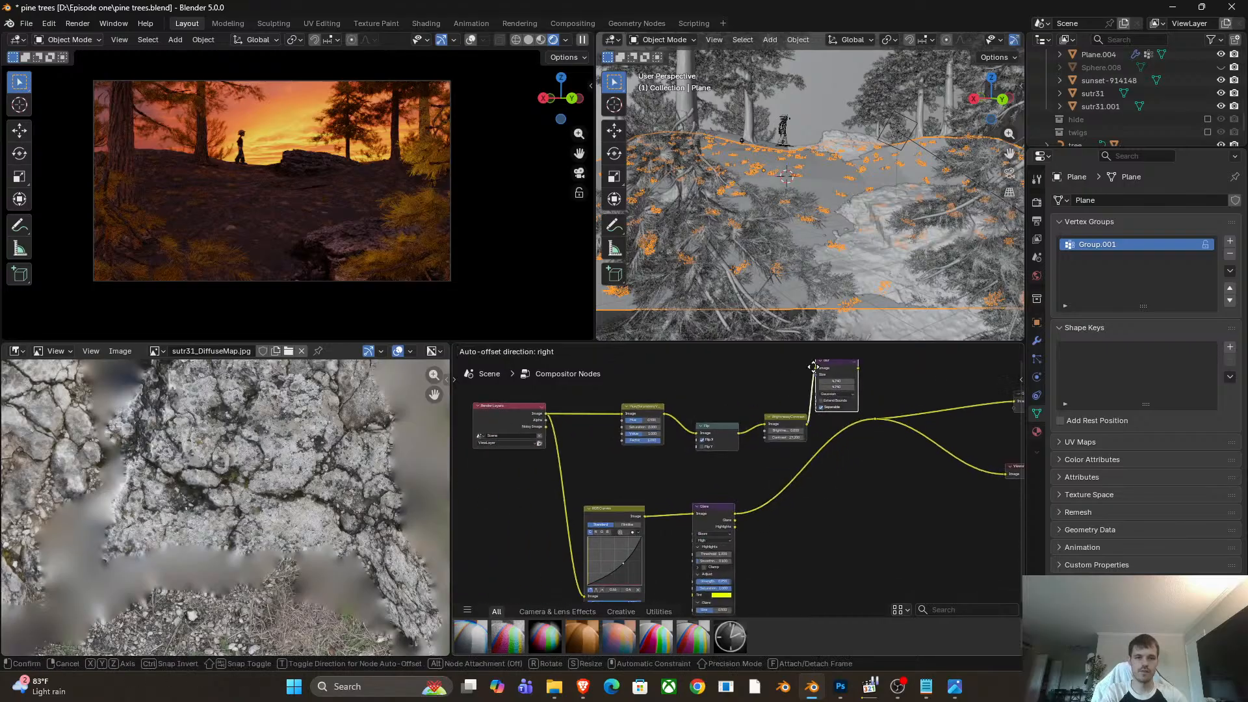
middle_drag(697, 367, 712, 397)
Set the compositor to Camera in the rendered camera viewport's shading options.
click(570, 42)
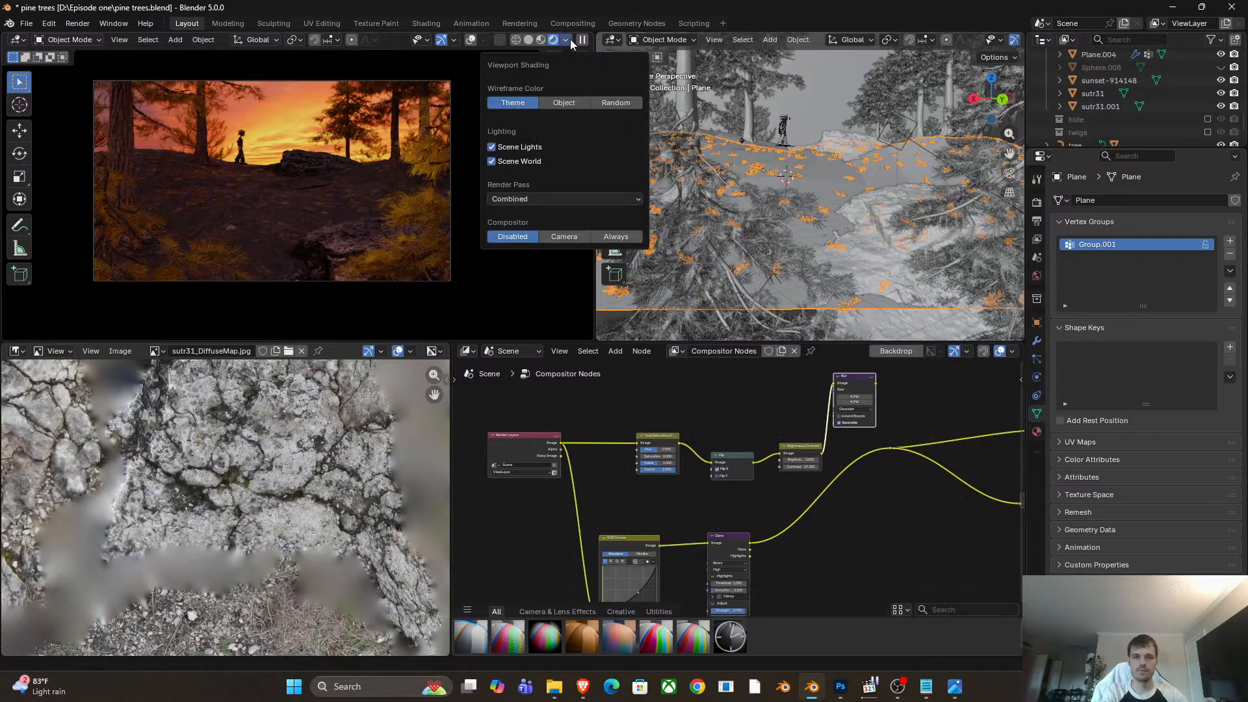
click(579, 236)
scroll(305, 235, down, 1)
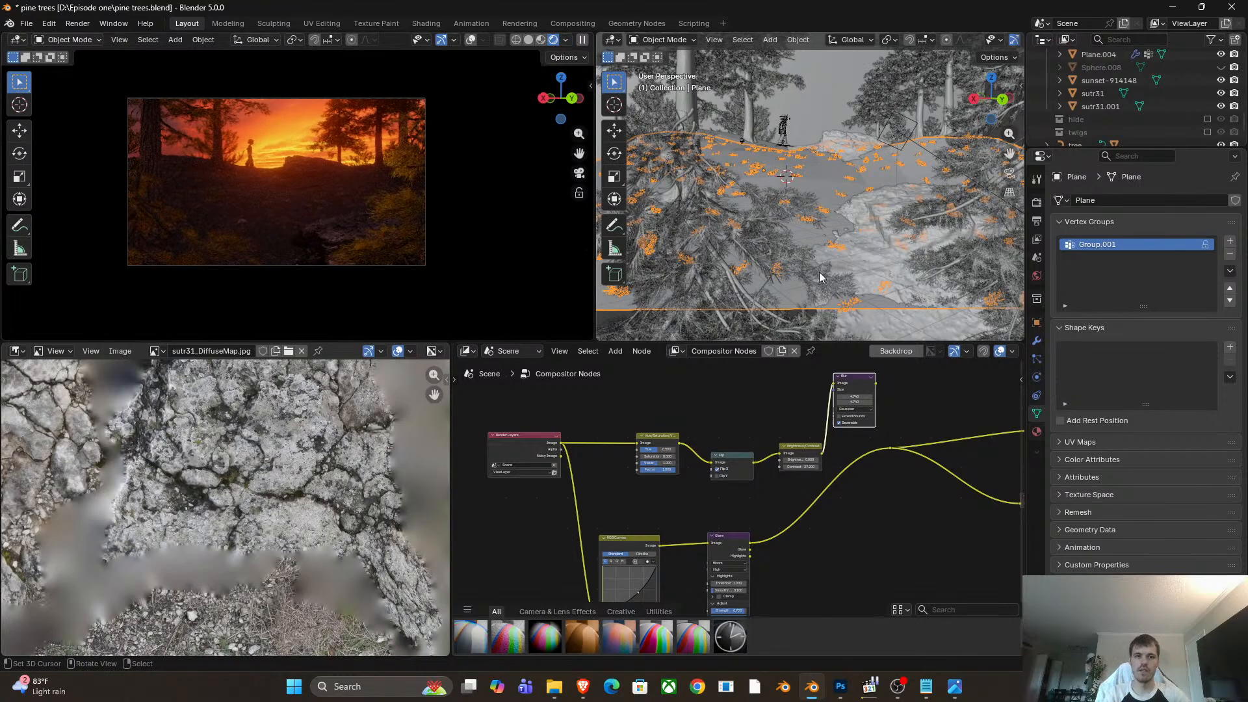
Delete the area light from the scene.
scroll(819, 277, down, 2)
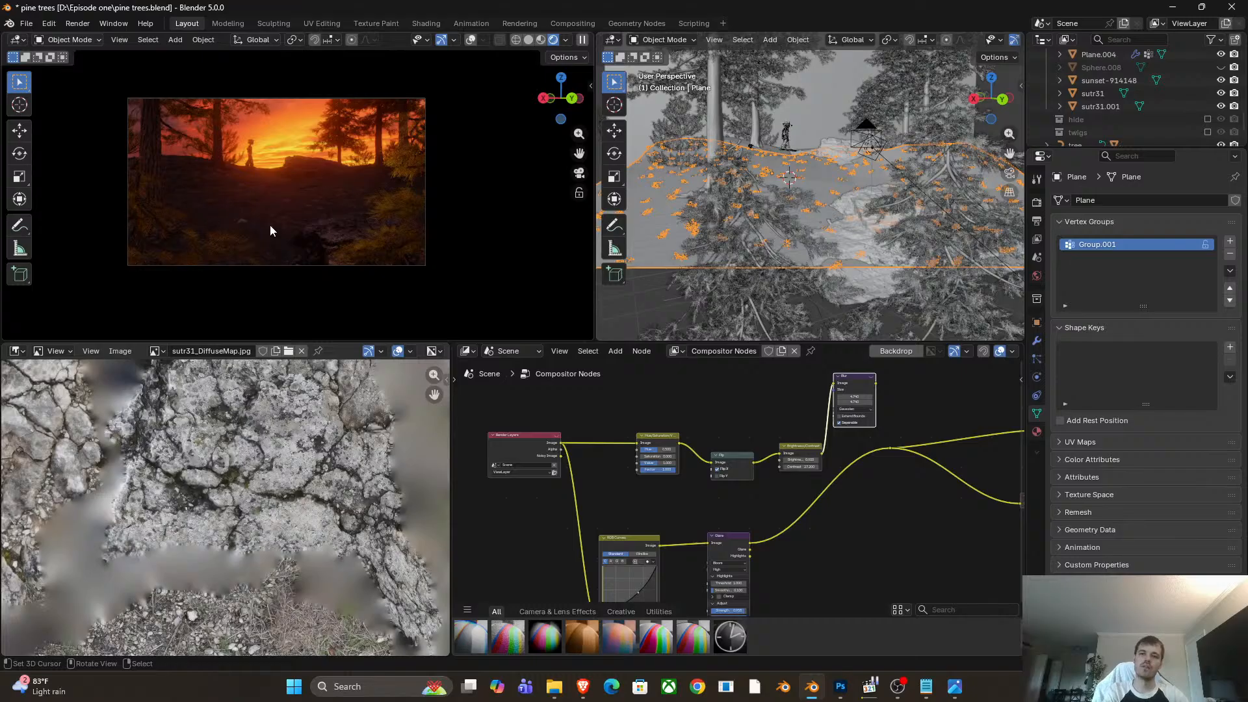
click(875, 161)
key(g)
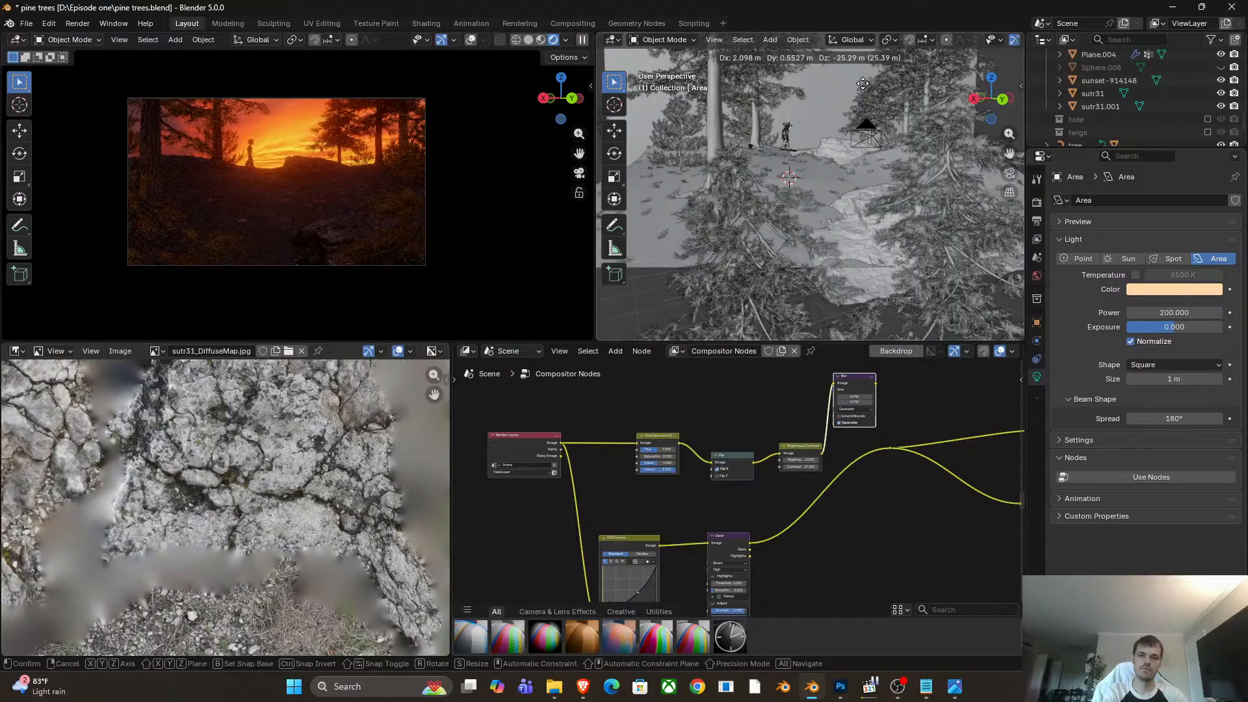
right_click(862, 83)
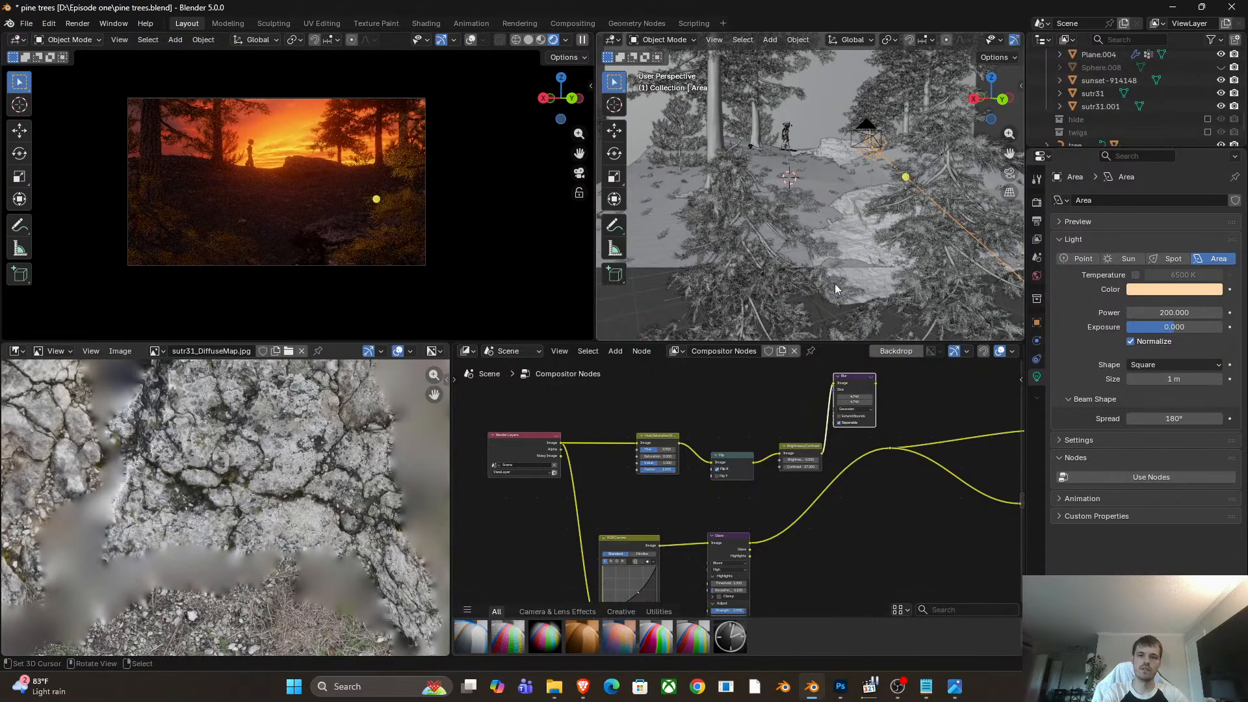
key(x)
click(875, 247)
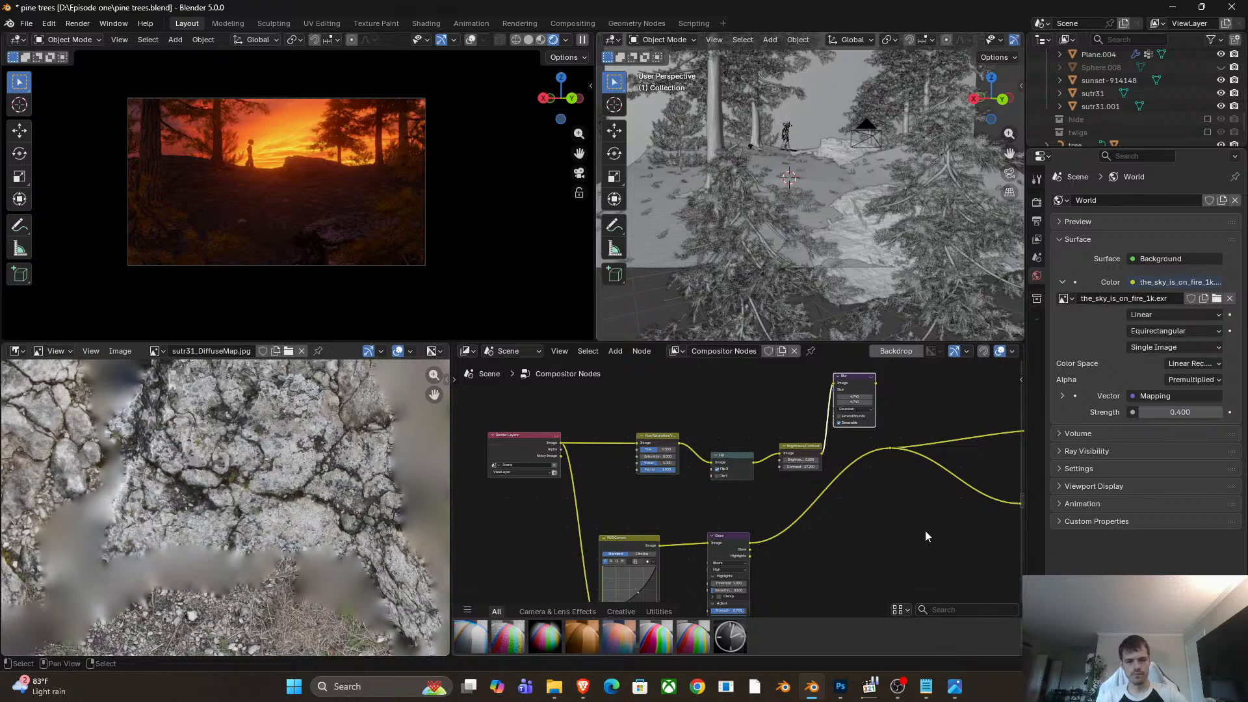
Add a Vignette node from the asset shelf and insert it between the Glare node and the output reroute.
middle_drag(923, 530, 751, 523)
scroll(751, 520, down, 1)
scroll(897, 500, up, 4)
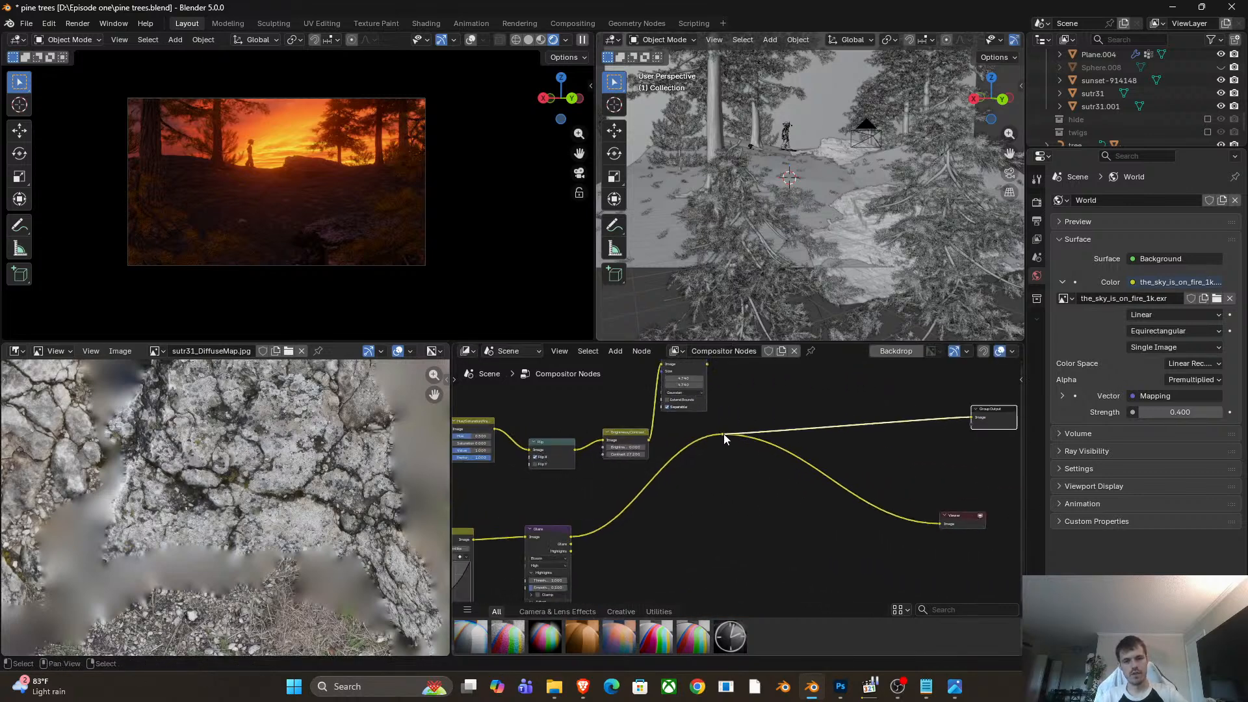
drag(723, 434, 736, 448)
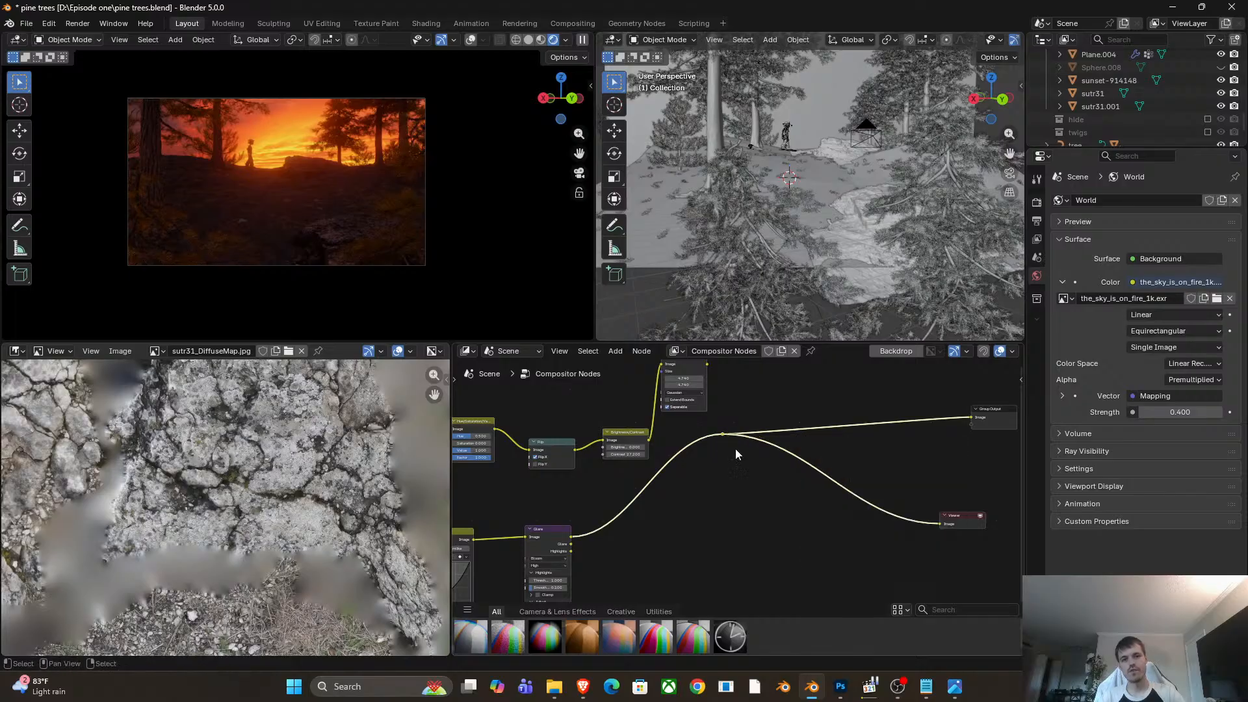
drag(546, 642, 683, 502)
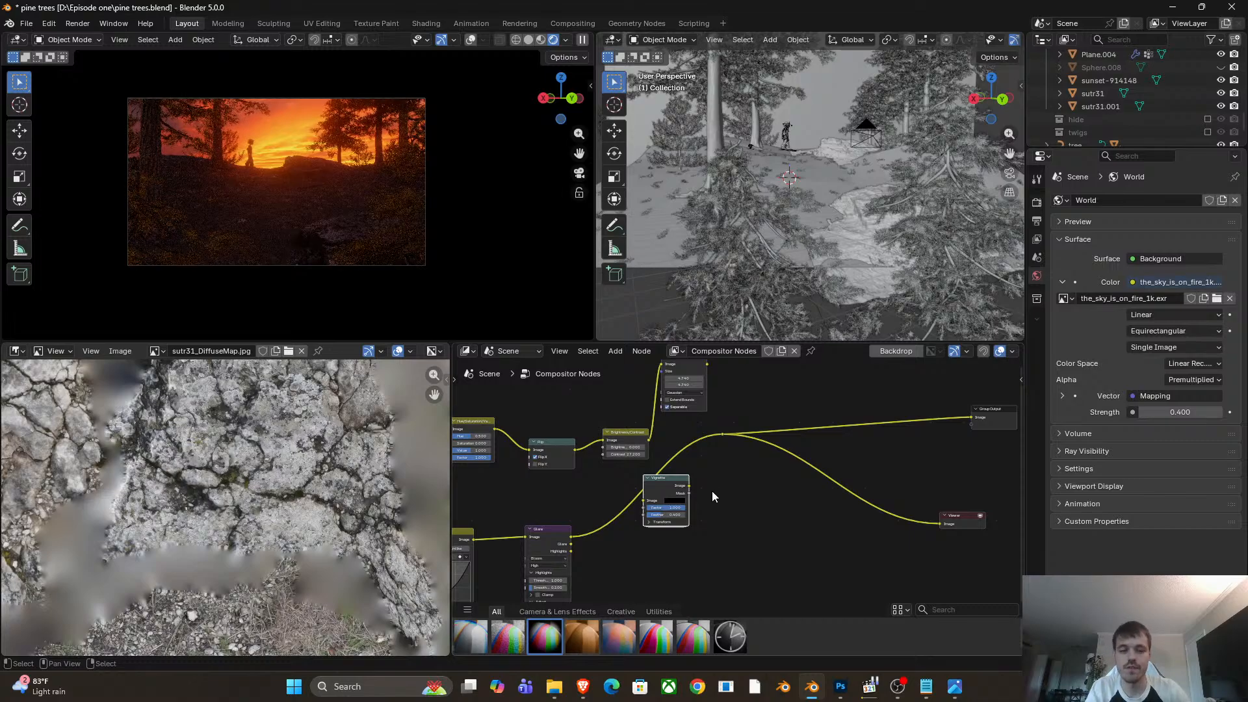
key(g)
click(708, 483)
scroll(716, 498, up, 3)
middle_drag(739, 507, 808, 482)
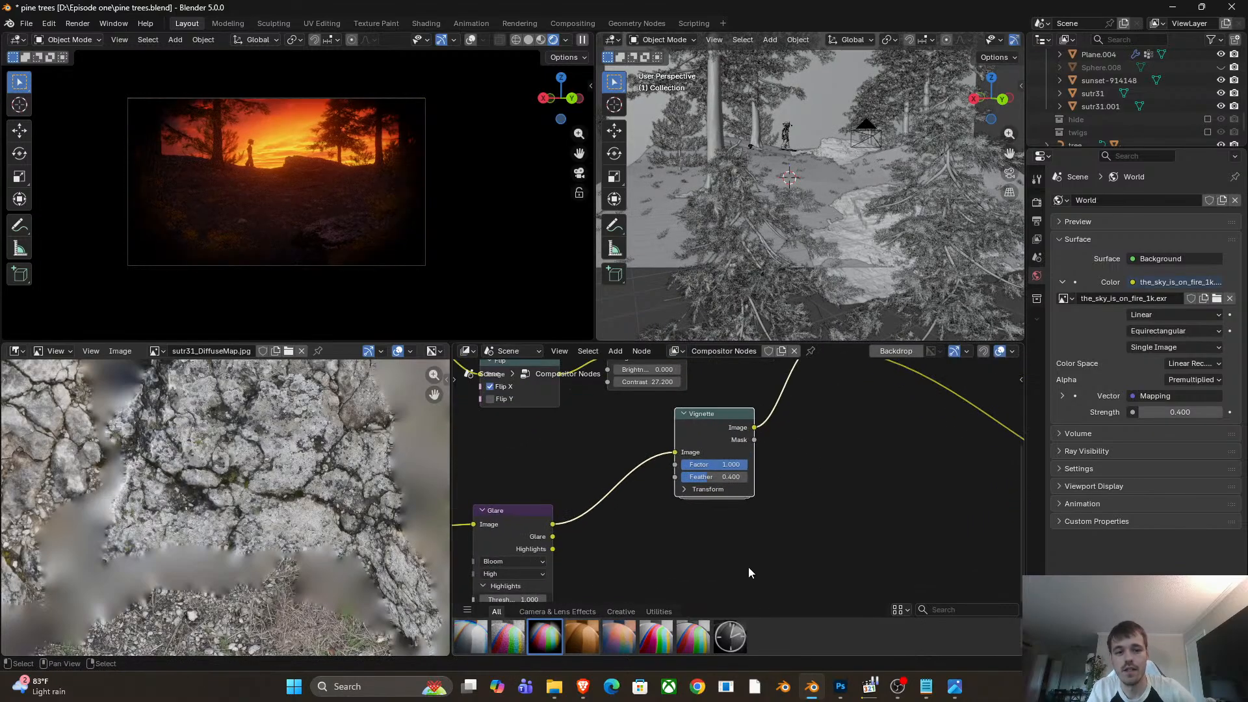
Set the Vignette node's Feather to 1.000 and mute and unmute the node to compare its effect.
scroll(739, 517, up, 2)
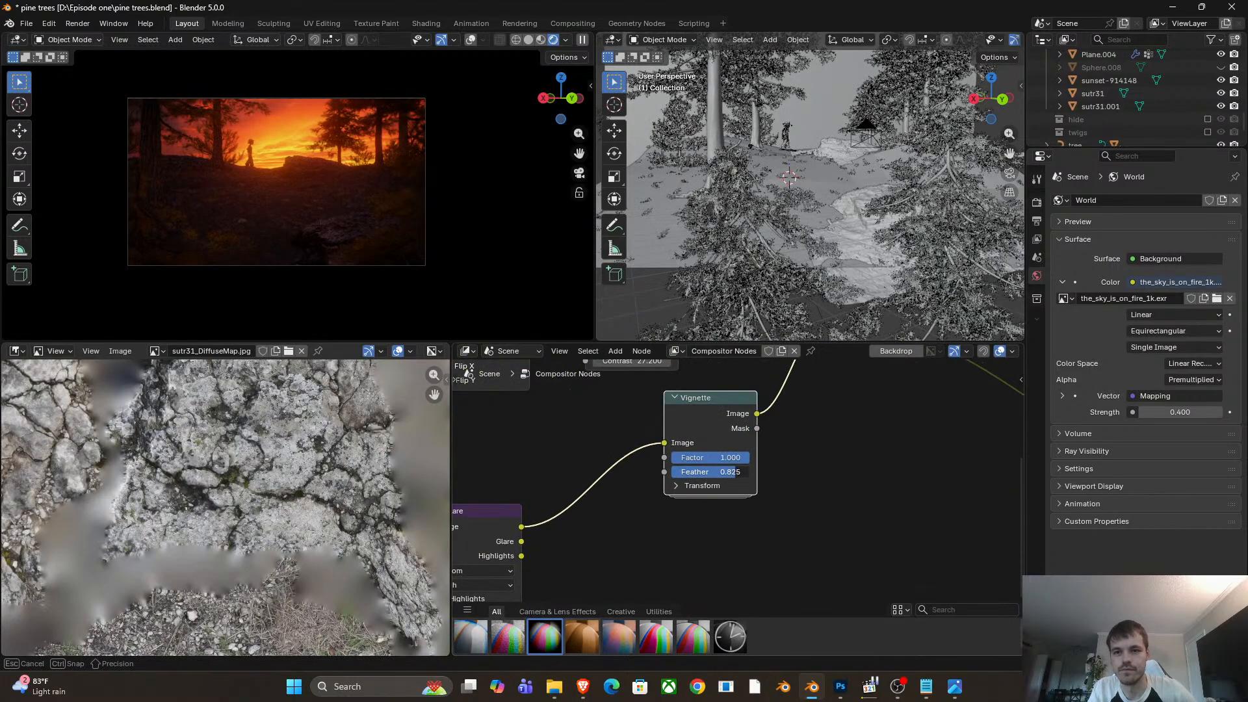
drag(700, 476, 748, 476)
key(m)
key(m)
key(m)
key(m)
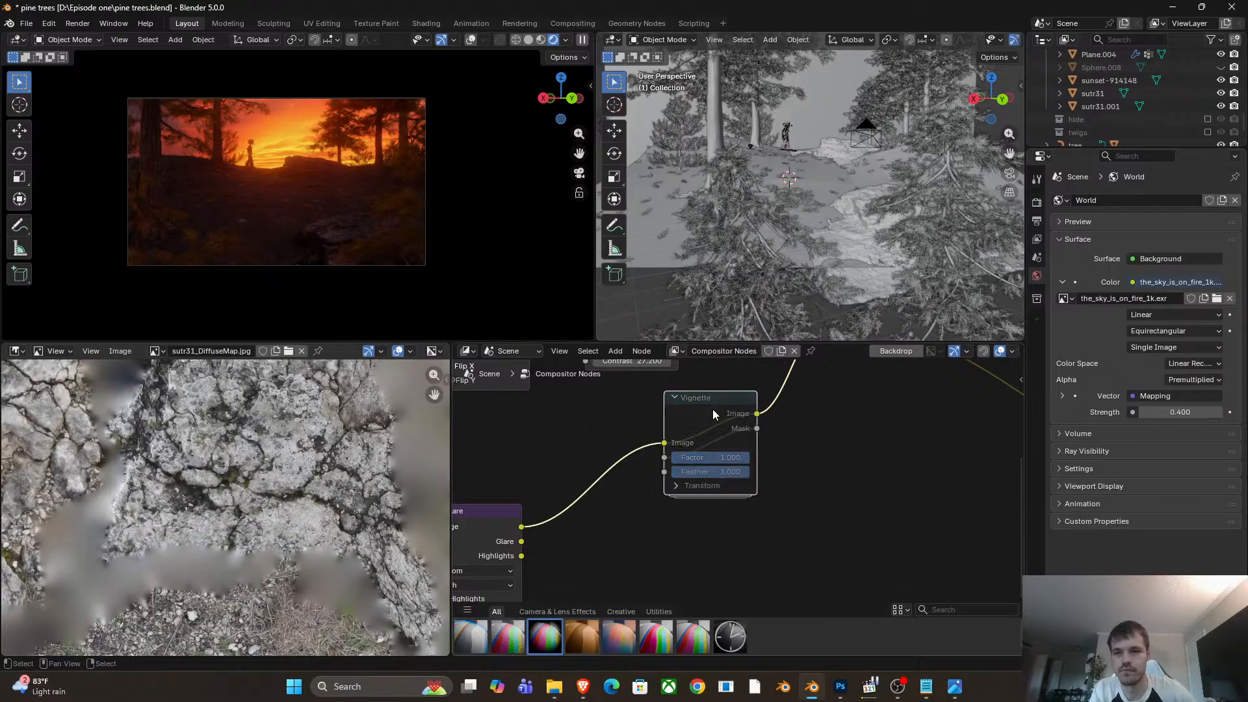
key(m)
key(m)
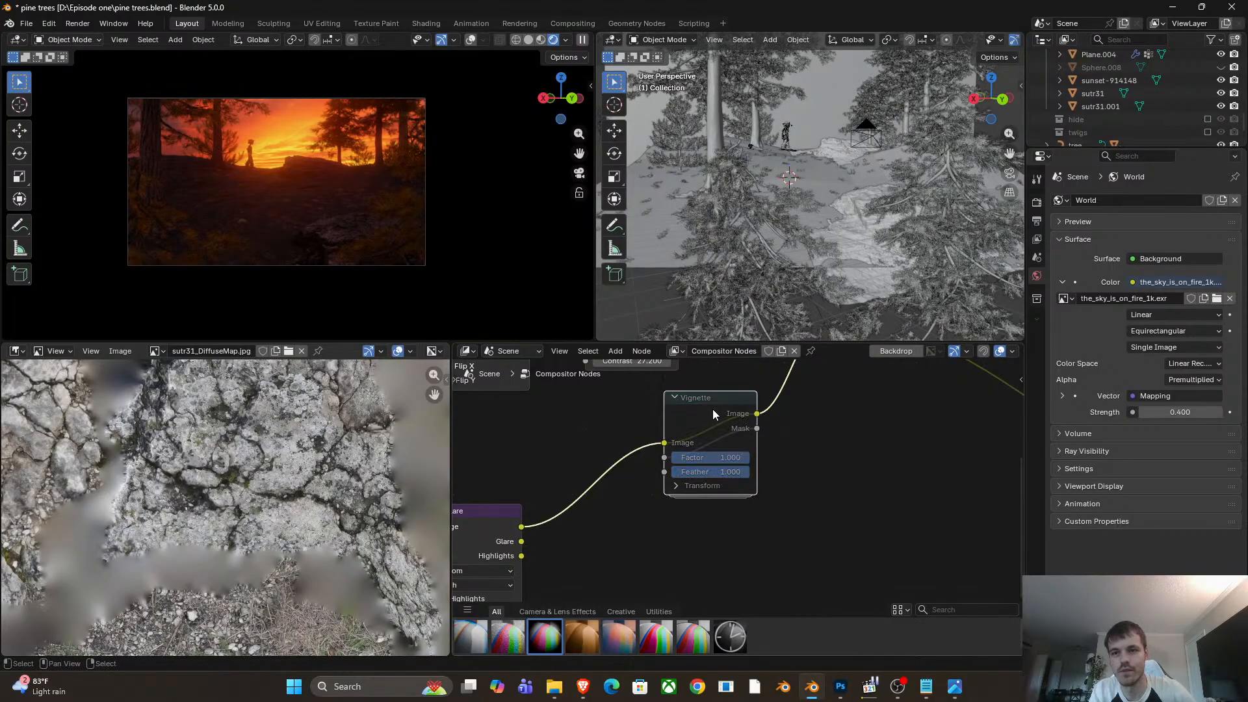
scroll(824, 506, down, 2)
scroll(824, 506, down, 2)
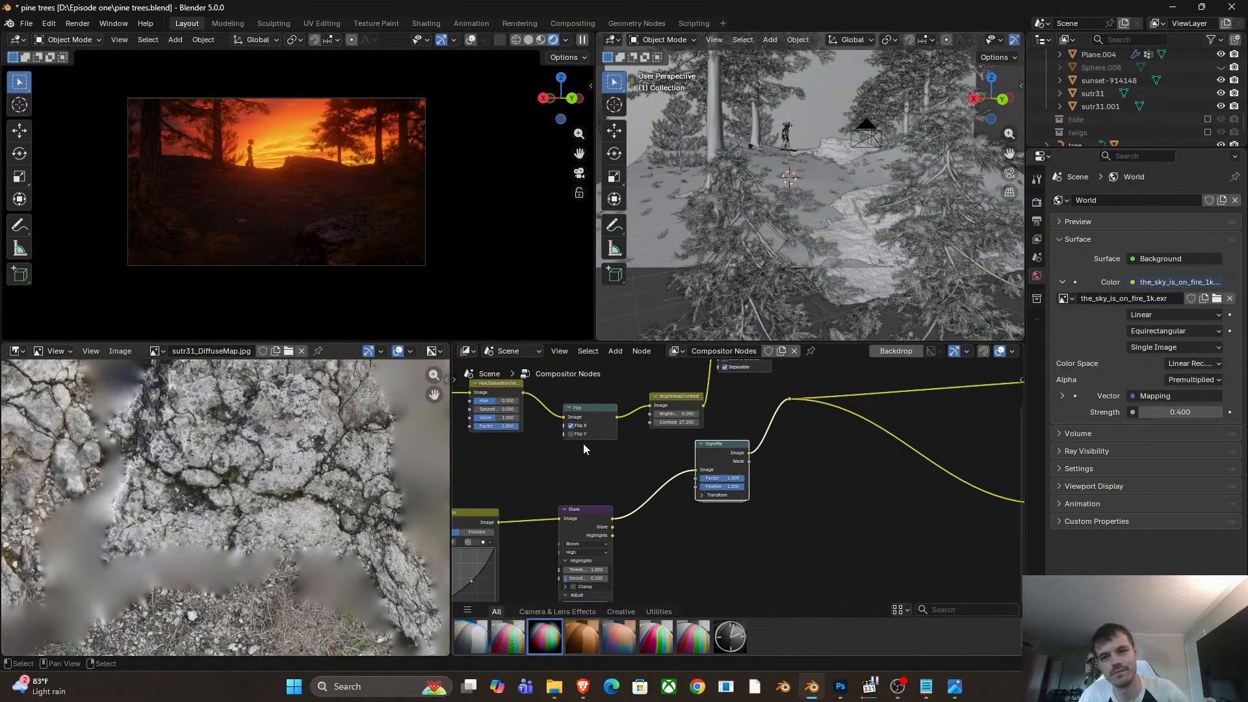
Raise the ground plane's Scatter on Surface pine needle density, trying 50 and settling on 80.
scroll(325, 223, up, 8)
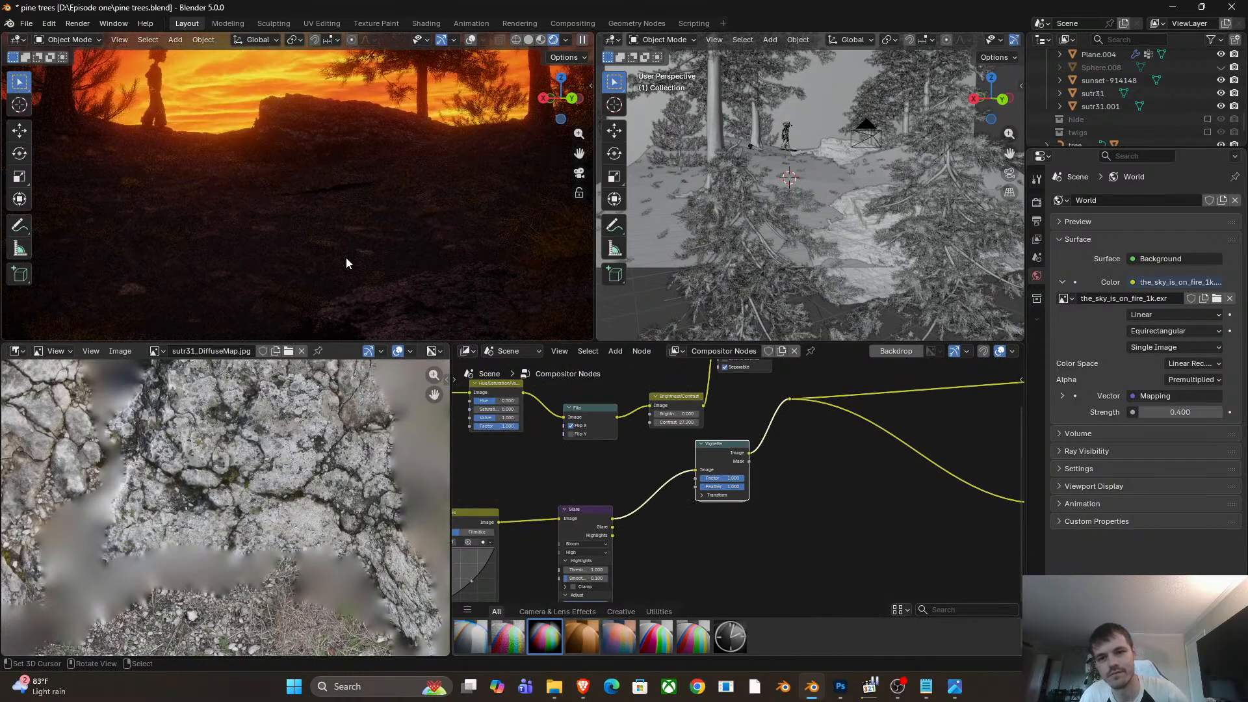
scroll(346, 258, up, 2)
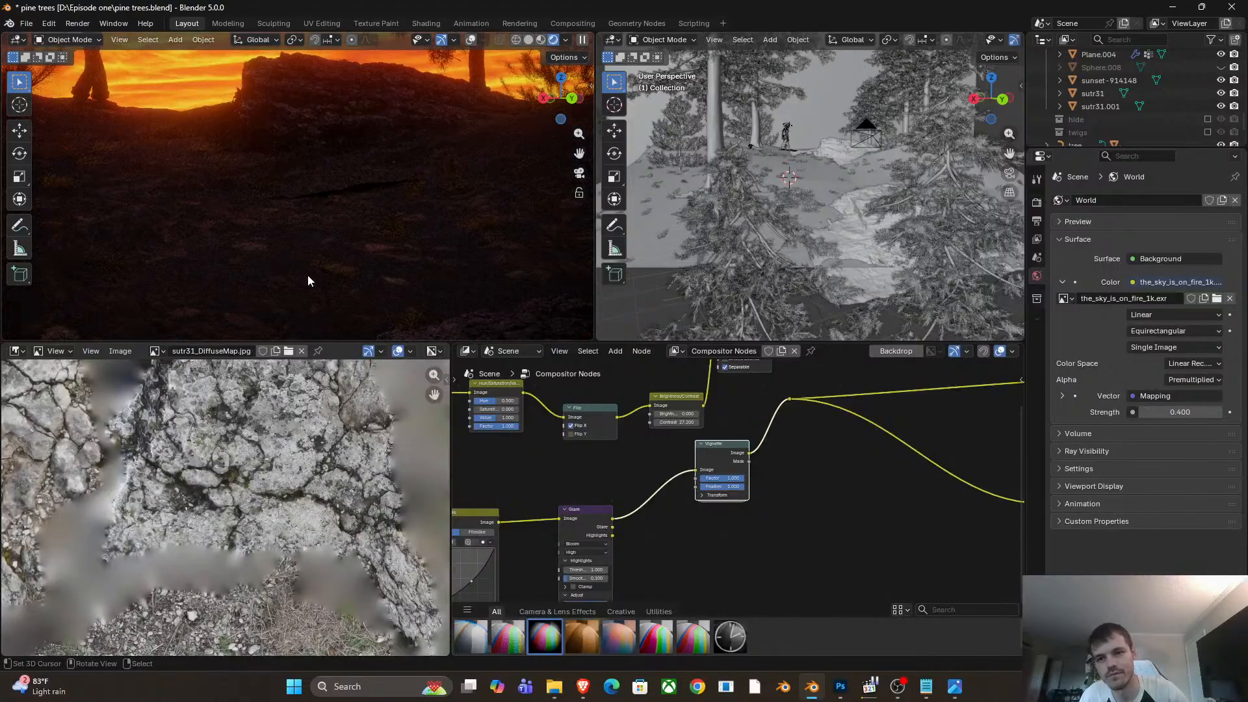
scroll(308, 280, down, 3)
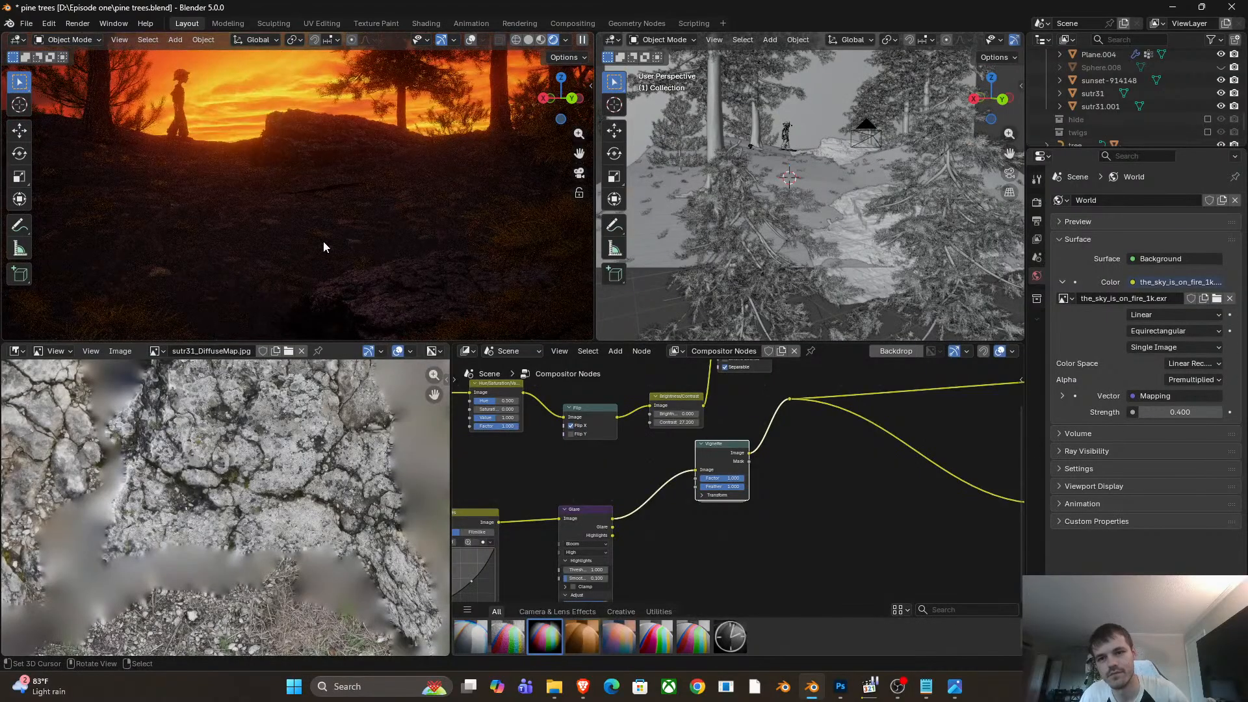
click(792, 258)
click(1037, 341)
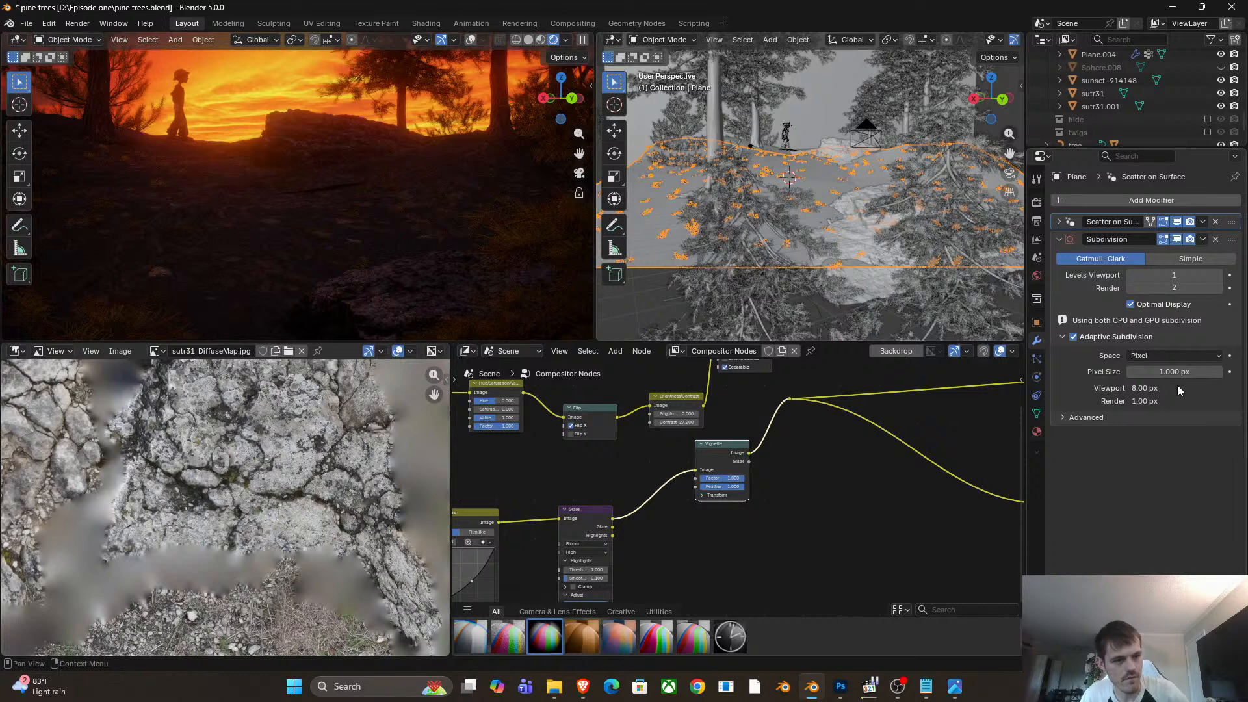
click(1059, 223)
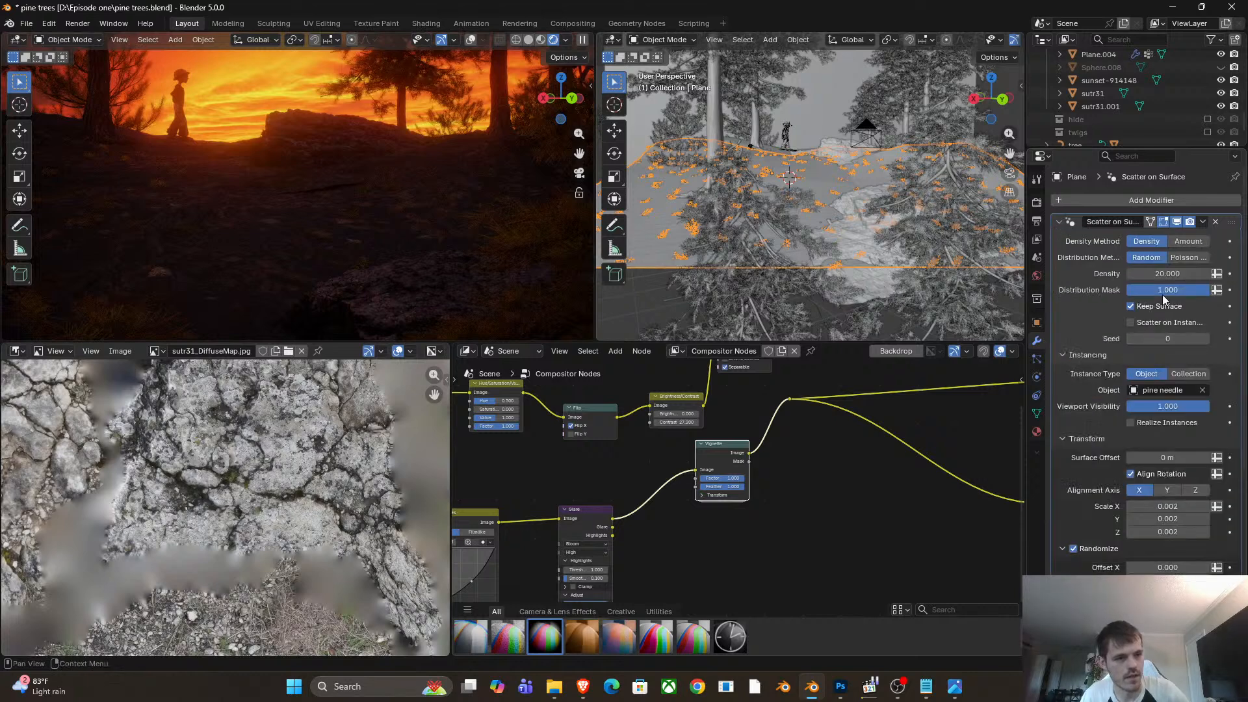
drag(1167, 274, 1167, 274)
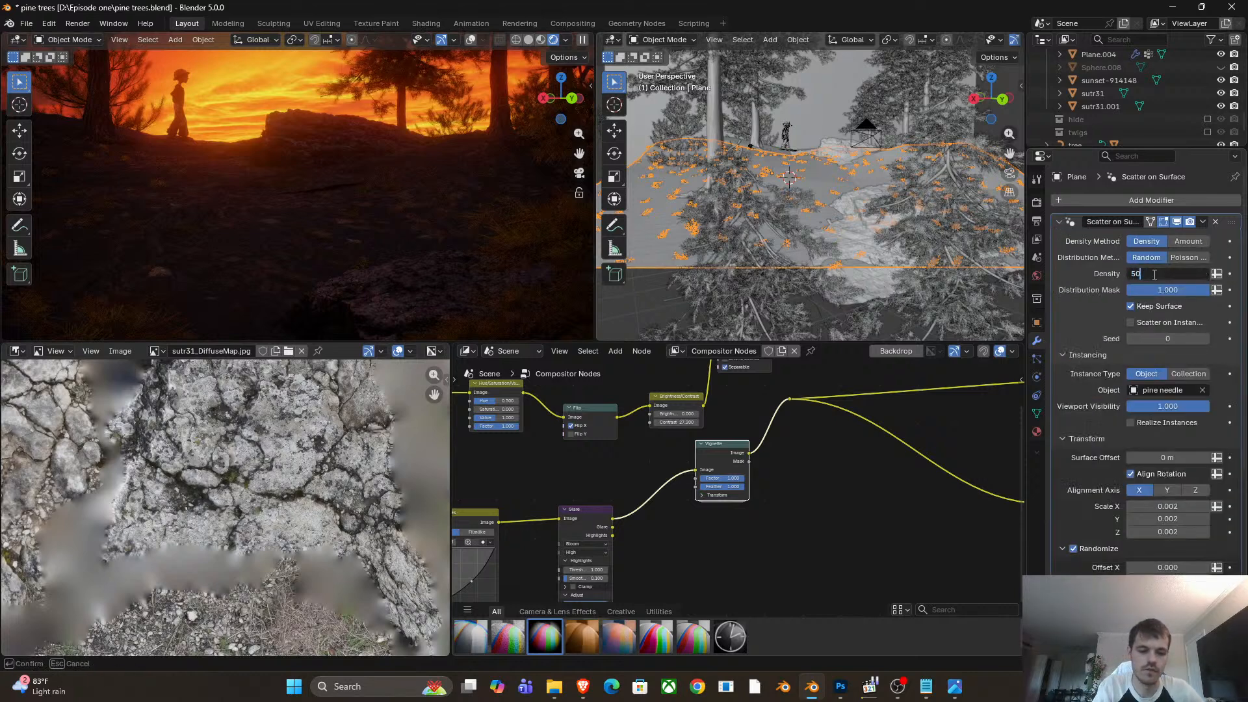
key(Return)
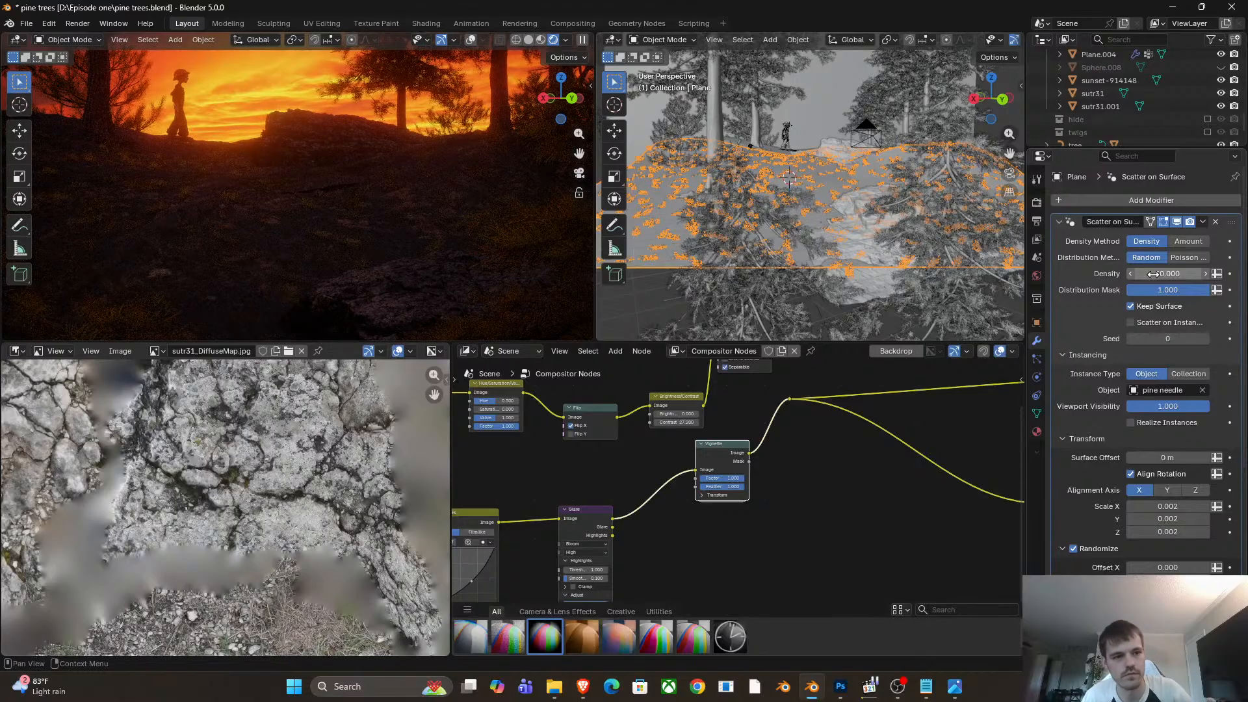
click(1153, 274)
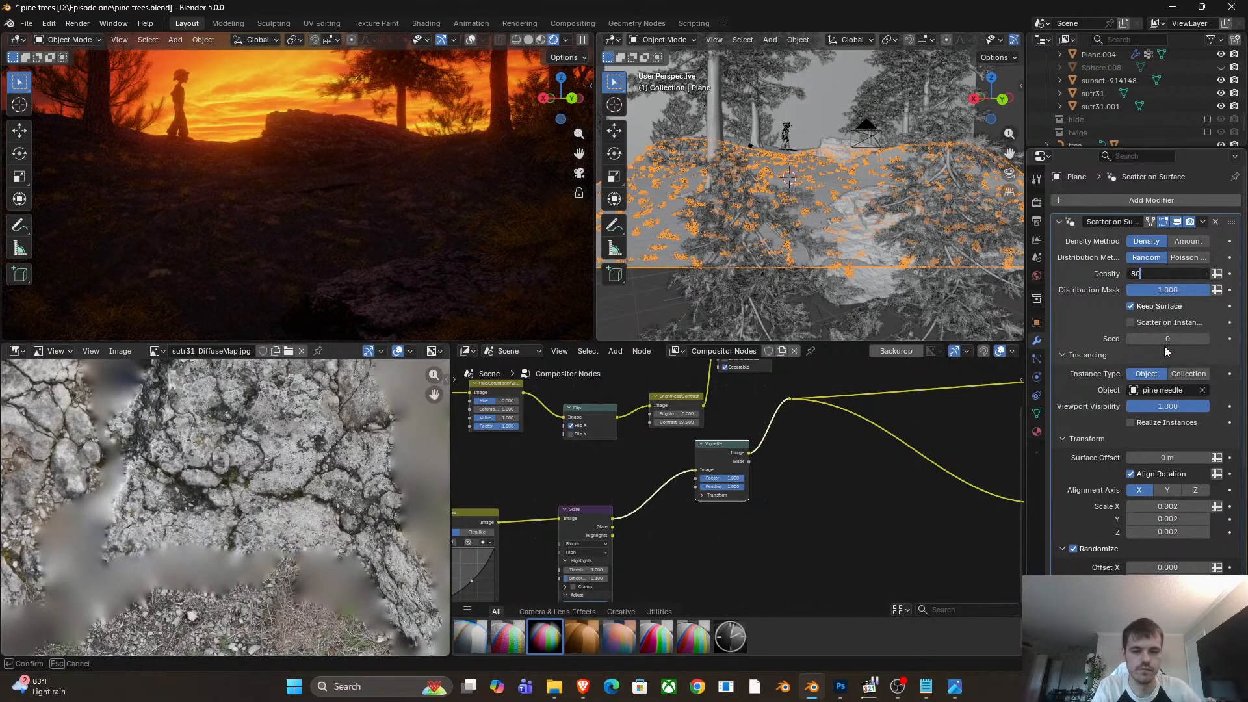
key(Return)
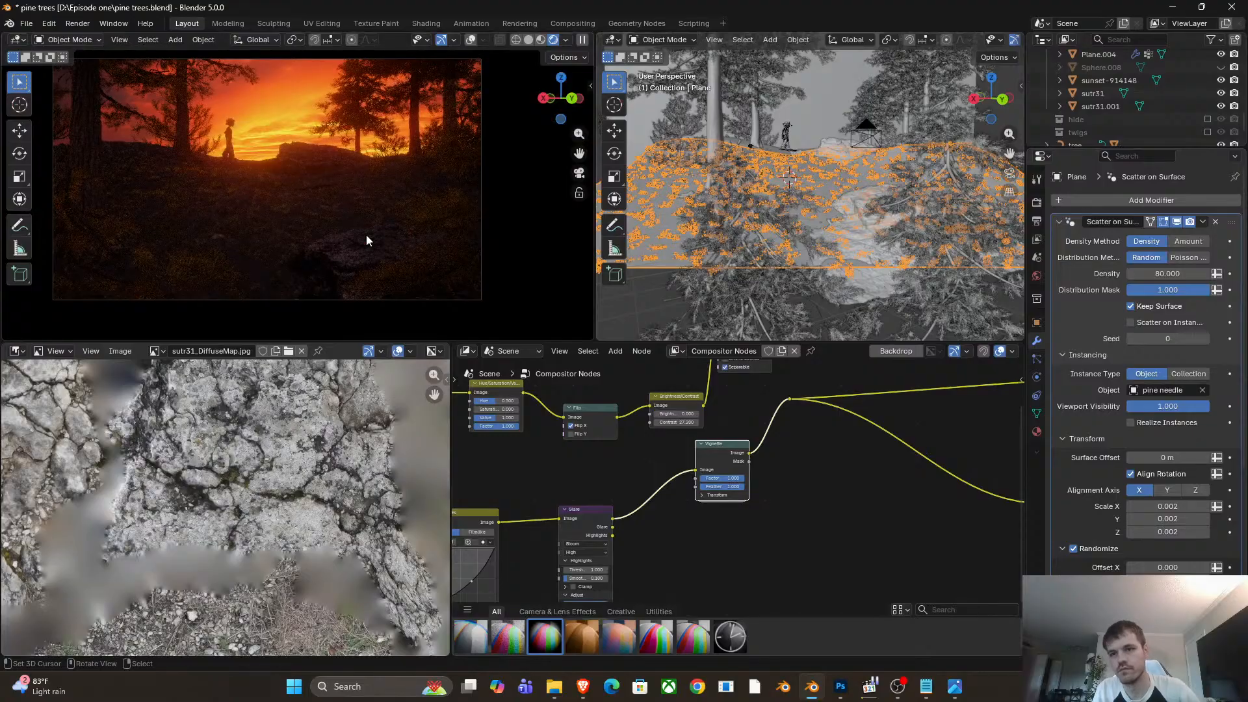
scroll(364, 236, down, 1)
shift+middle_drag(343, 234, 363, 242)
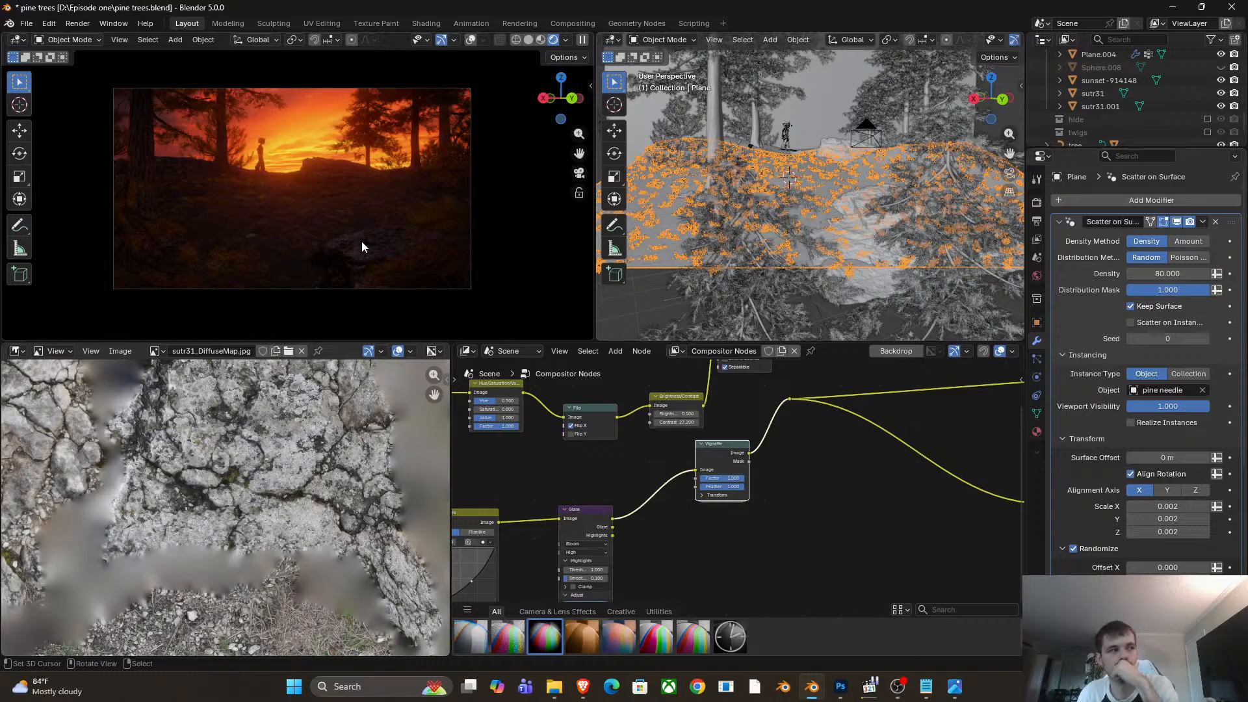
Duplicate the foliage tree behind the standing figure, lower the copy about 4.81 m along Z and rotate it 5.66° around Z.
click(767, 122)
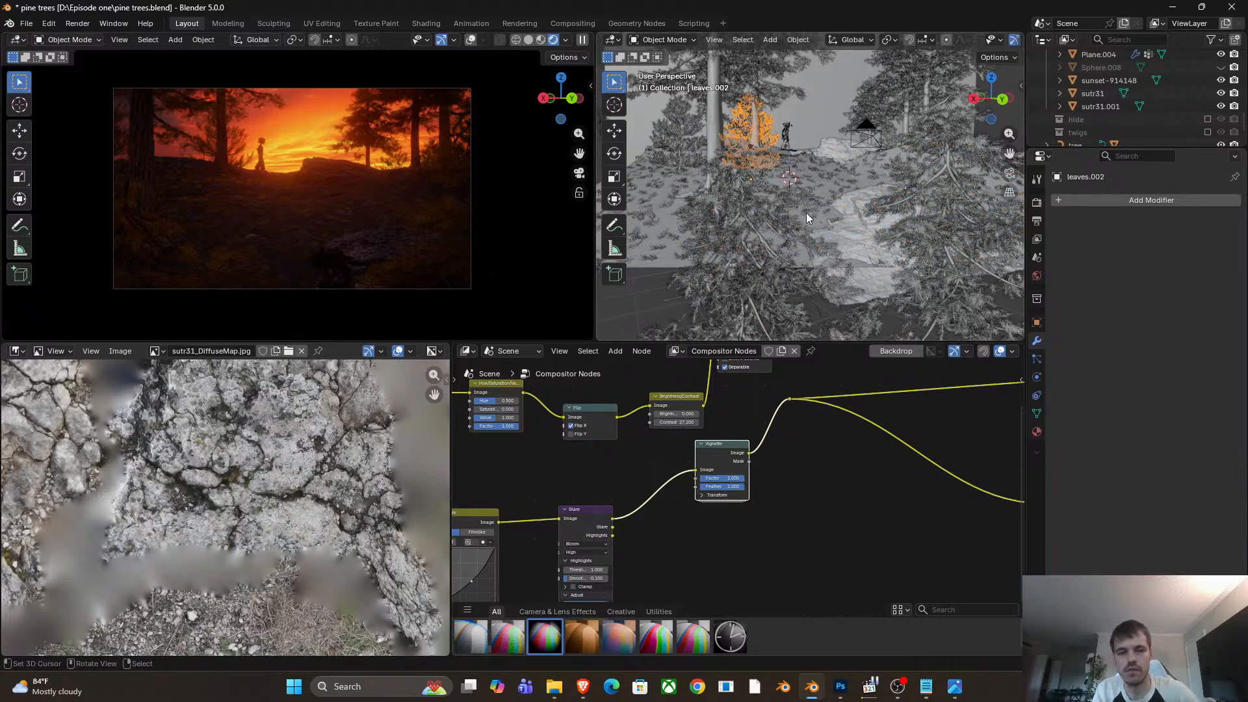
key(g)
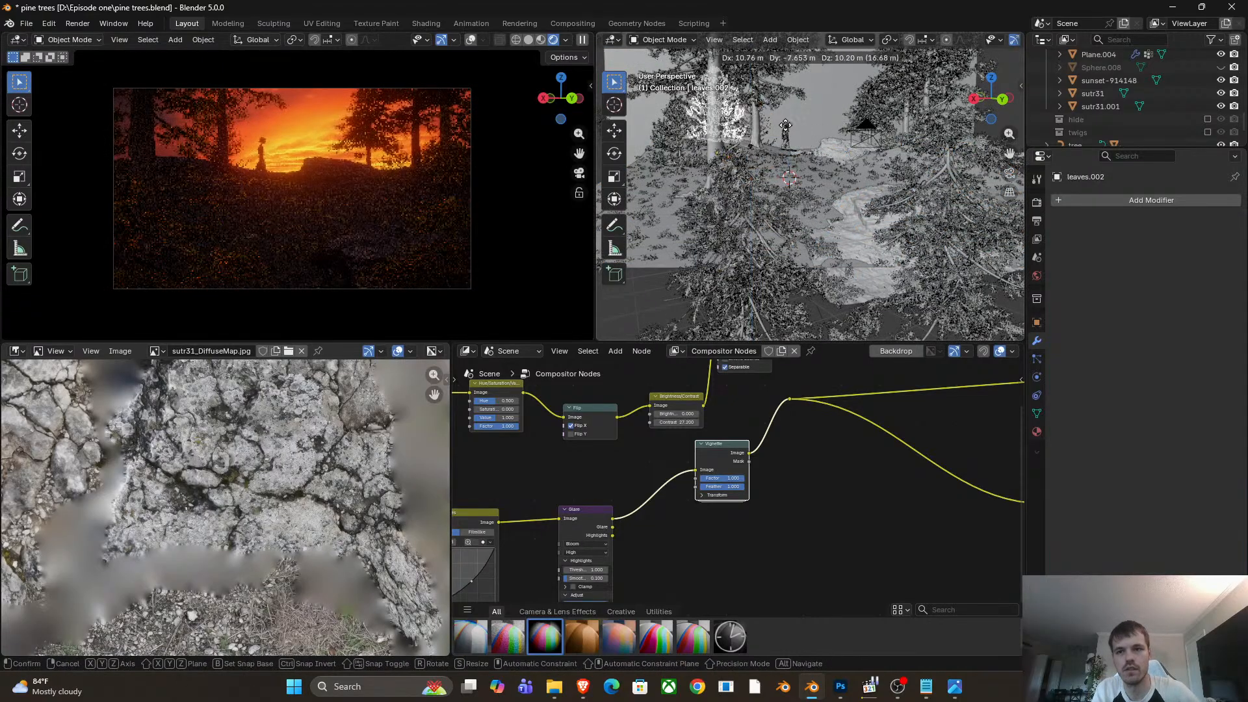
click(824, 150)
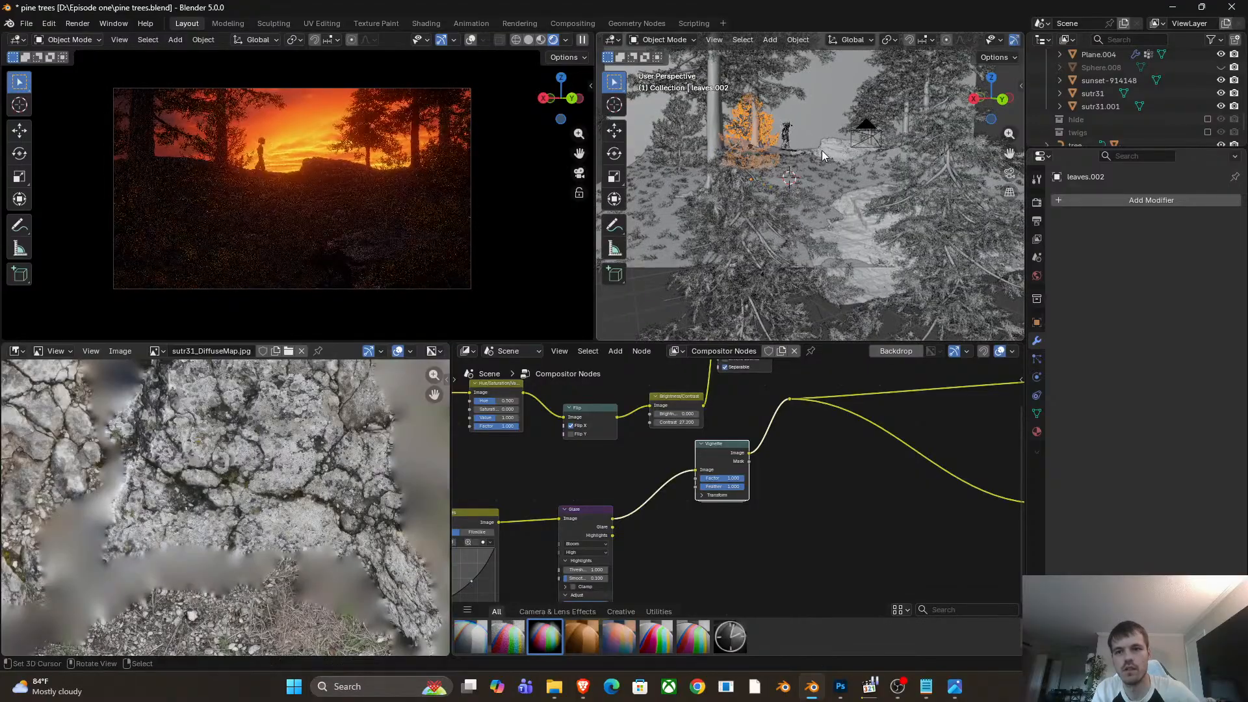
key(shift+d)
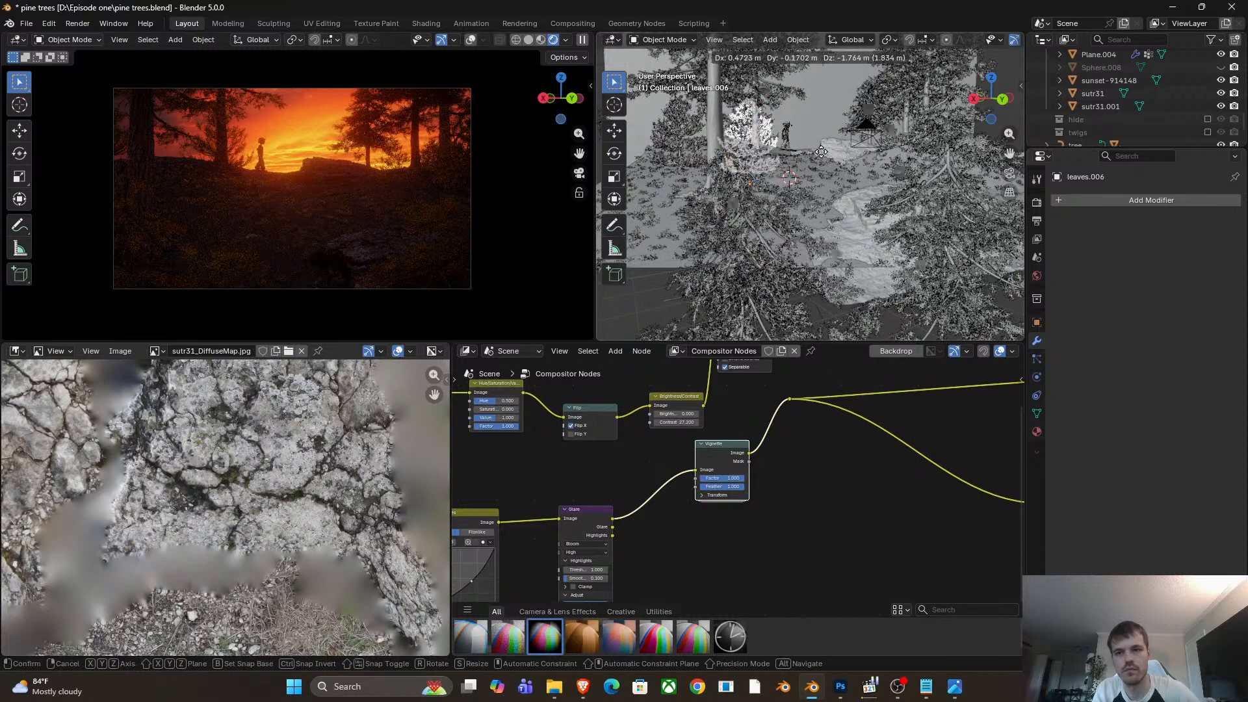
click(821, 152)
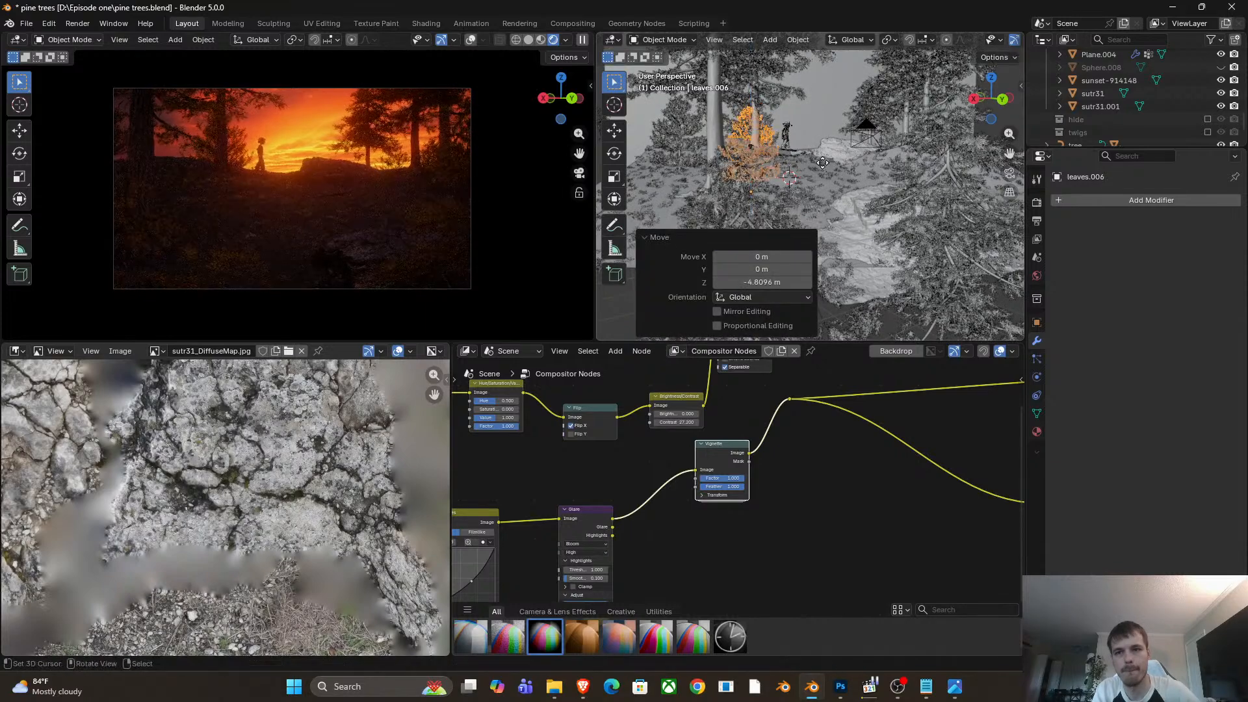
key(r)
key(z)
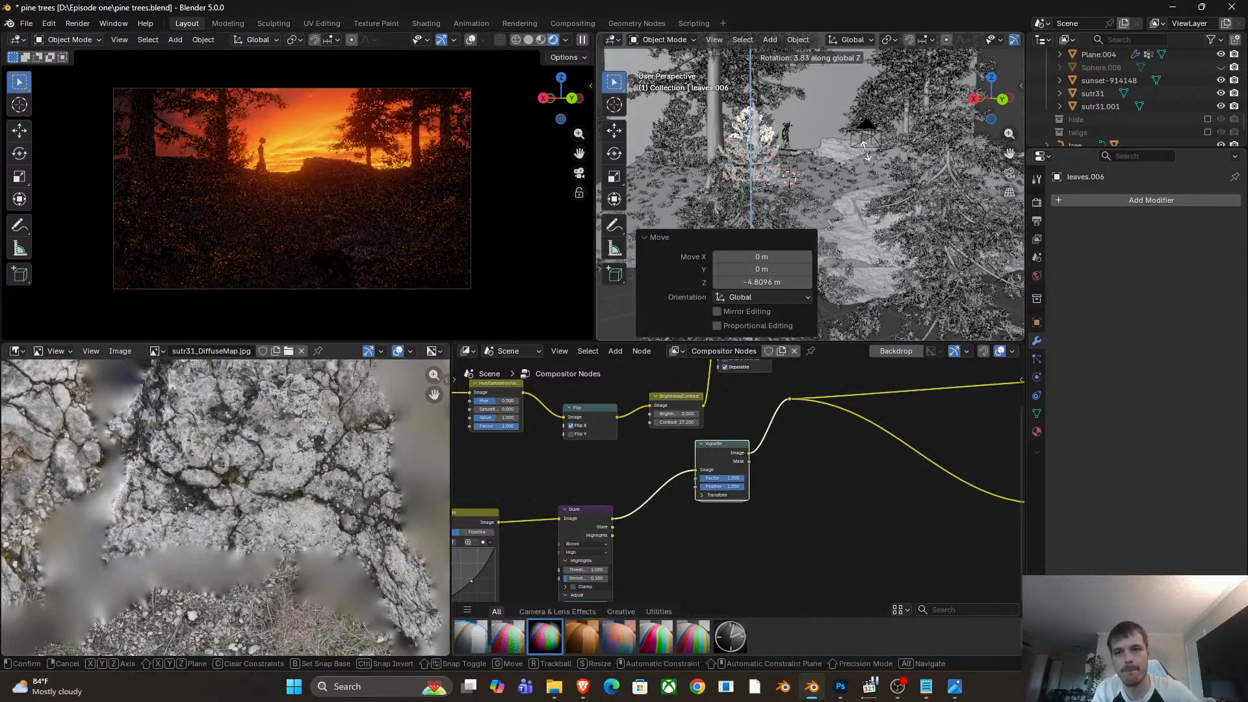
click(865, 150)
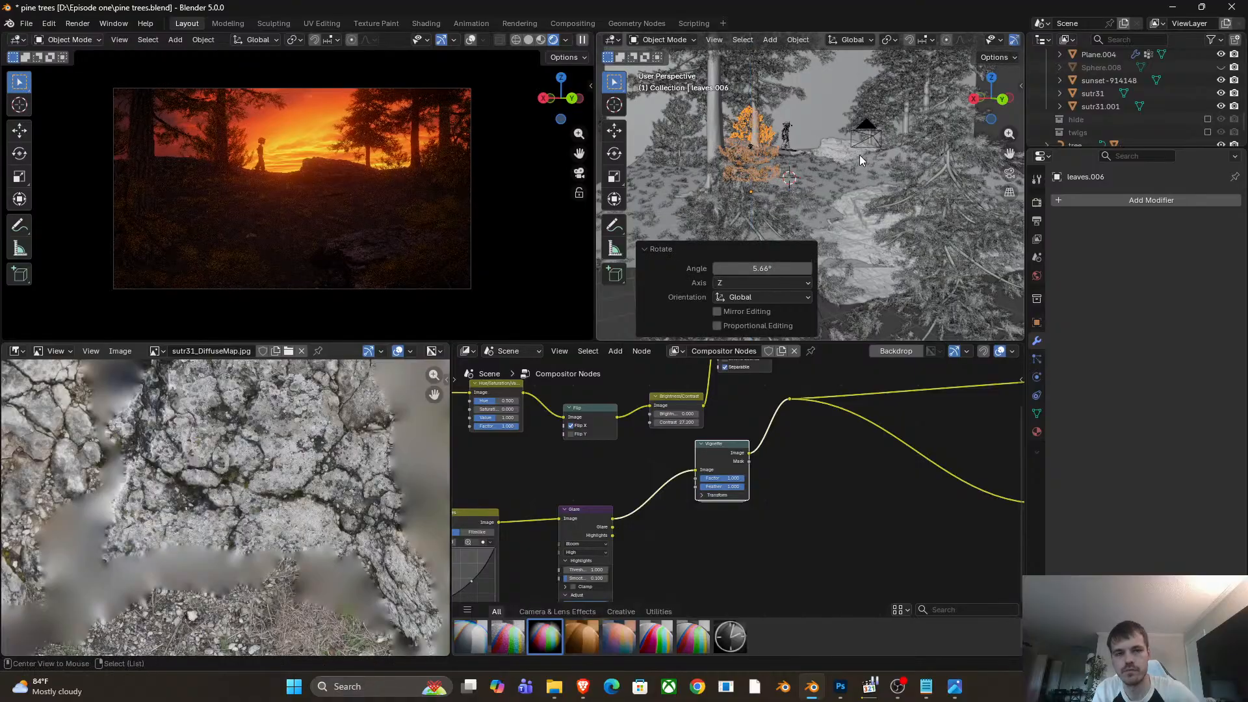
Place a shrunken linked duplicate of the foliage tree, offset about 20.74 m in X and 33.65 m in Y and raised about 6.65 m.
key(alt+d)
key(shift+z)
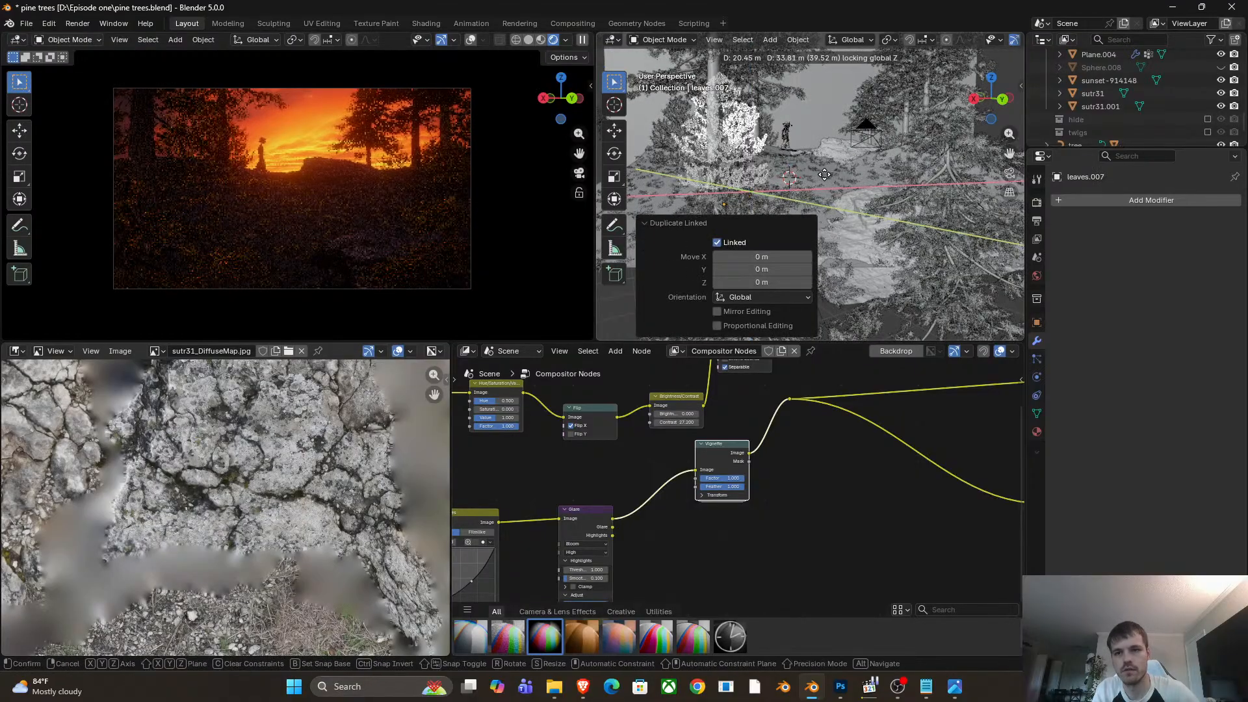
click(833, 155)
key(s)
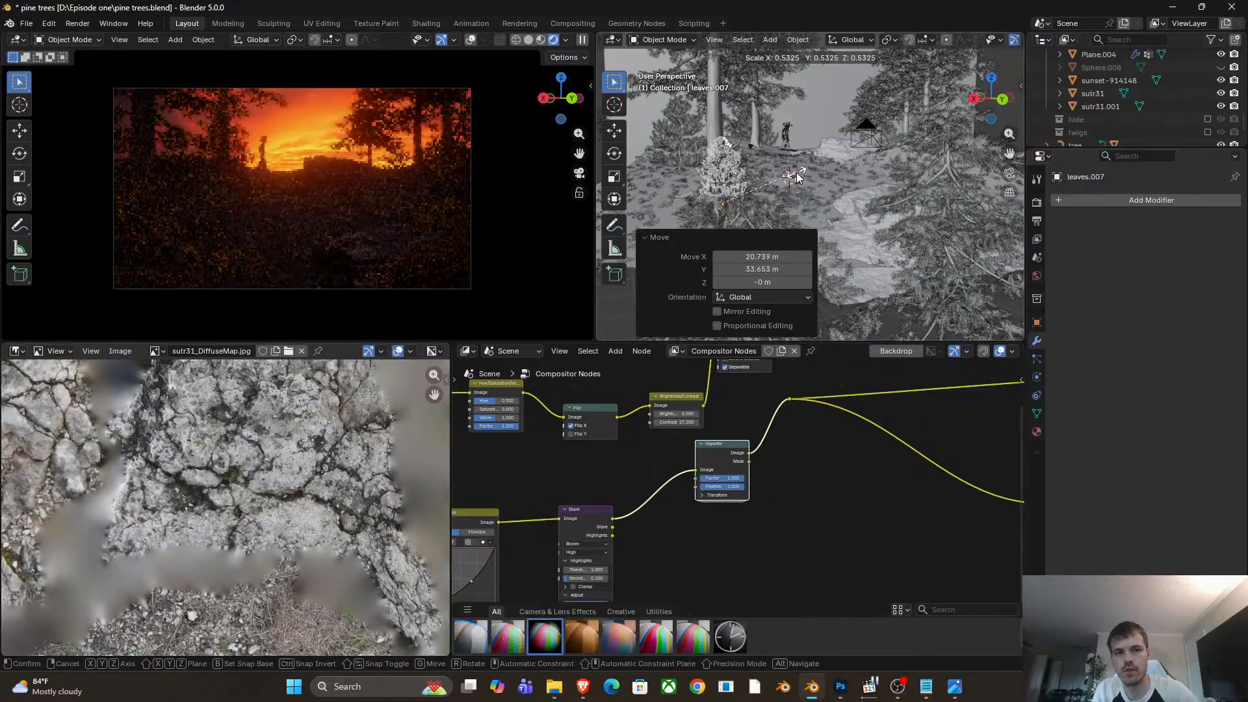
click(798, 169)
key(g)
click(805, 144)
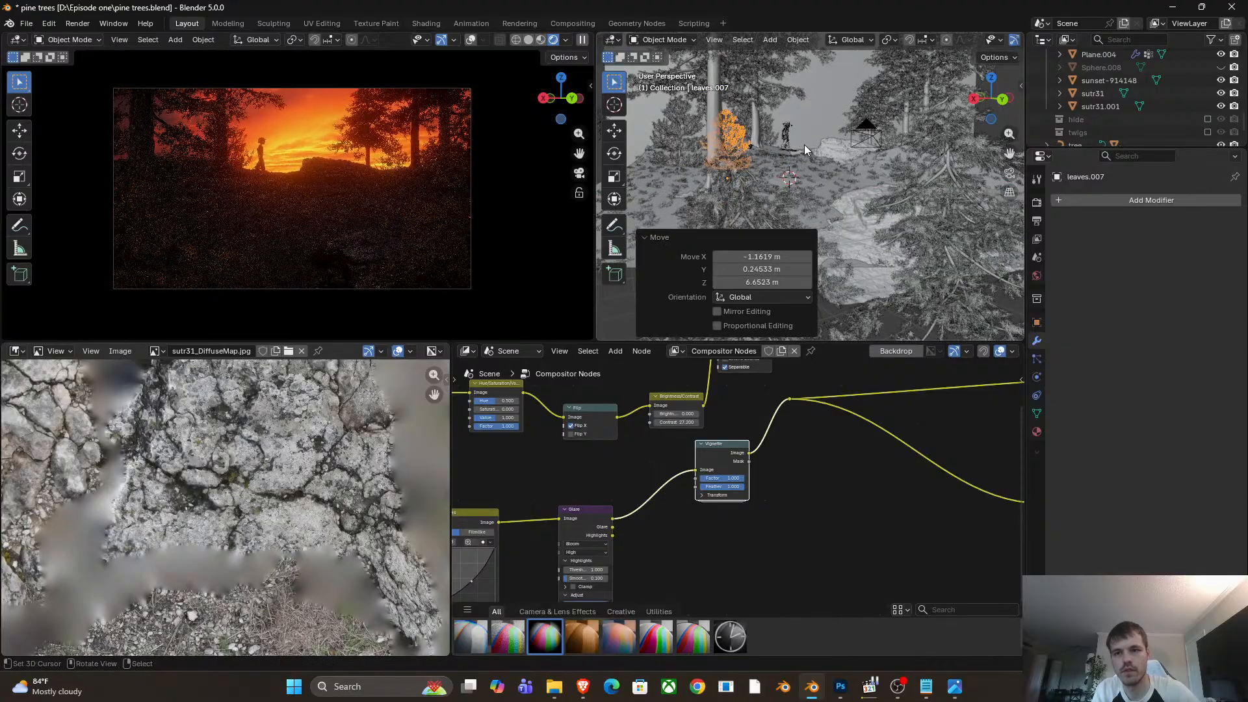
Move the foliage copy behind the large trunk, shifting it about 8.79 m in X, −6.34 m in Y and 9.47 m in Z, and scale it by 1.691.
key(g)
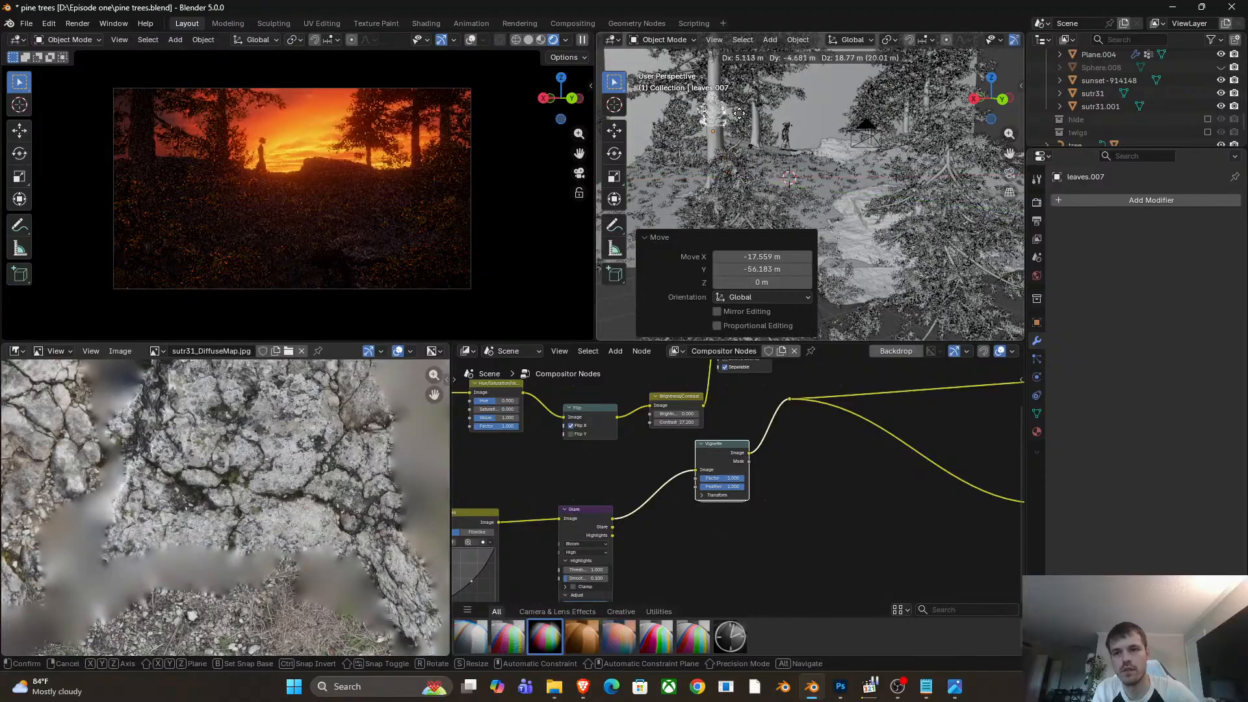
click(732, 140)
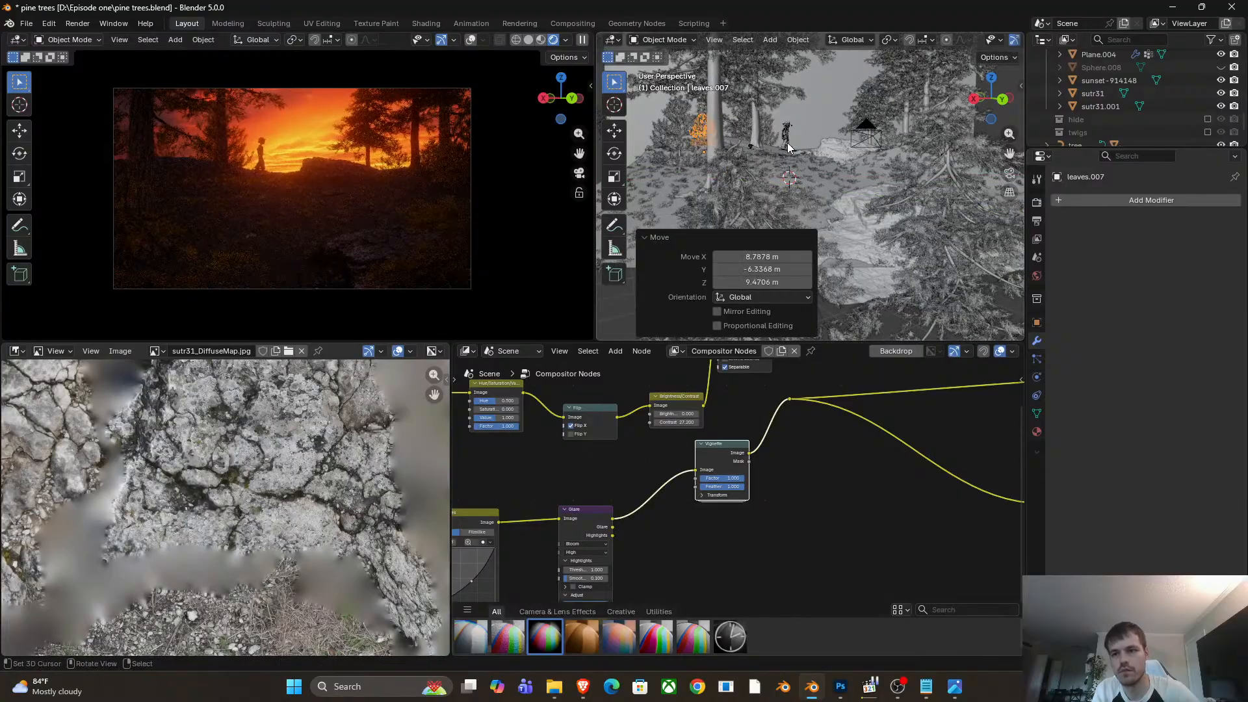
key(s)
click(847, 145)
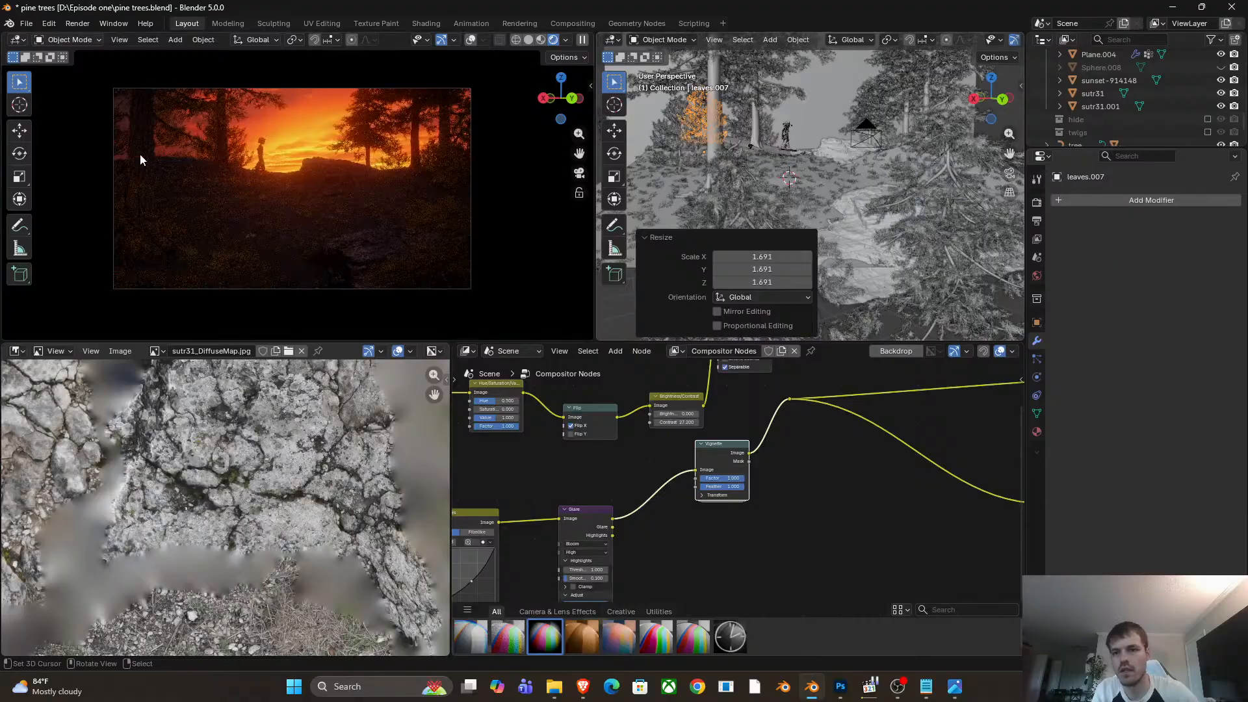
Shift the enlarged foliage copy onto the far edge of the hill, about 6.61 m in X, 13.46 m in Y and −6.17 m in Z.
scroll(141, 153, up, 3)
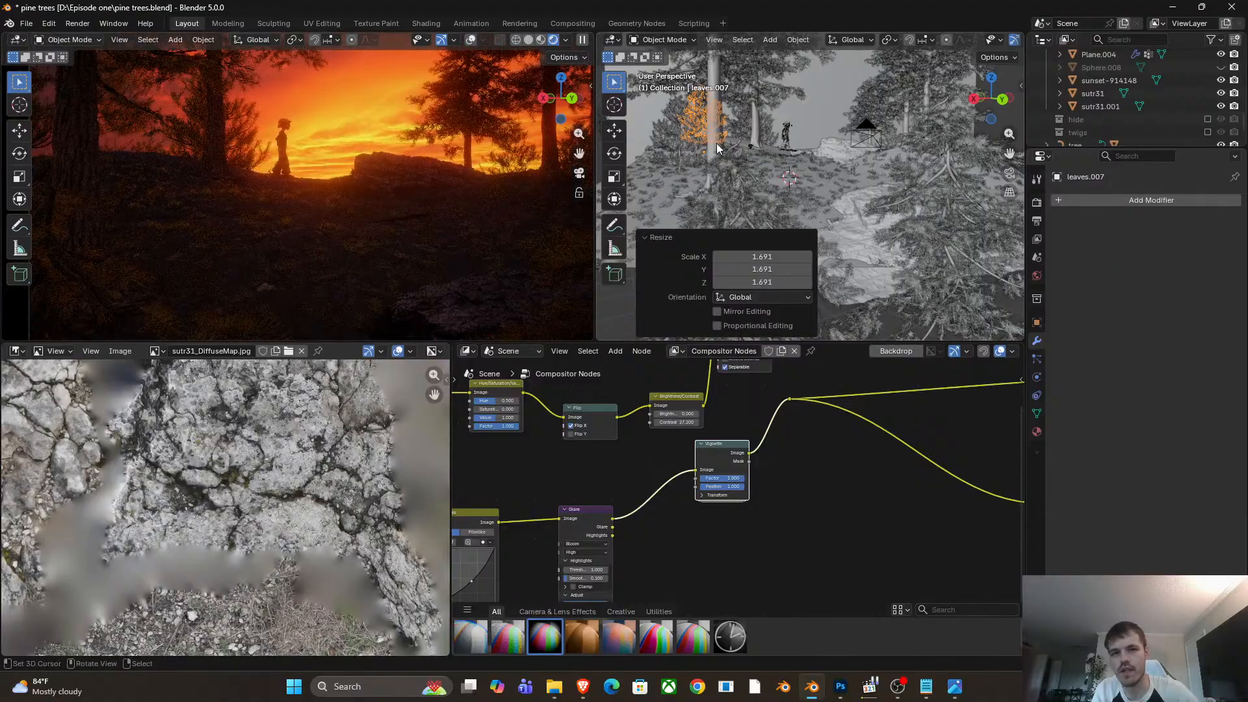
scroll(717, 148, down, 2)
shift+middle_drag(717, 149, 763, 157)
key(g)
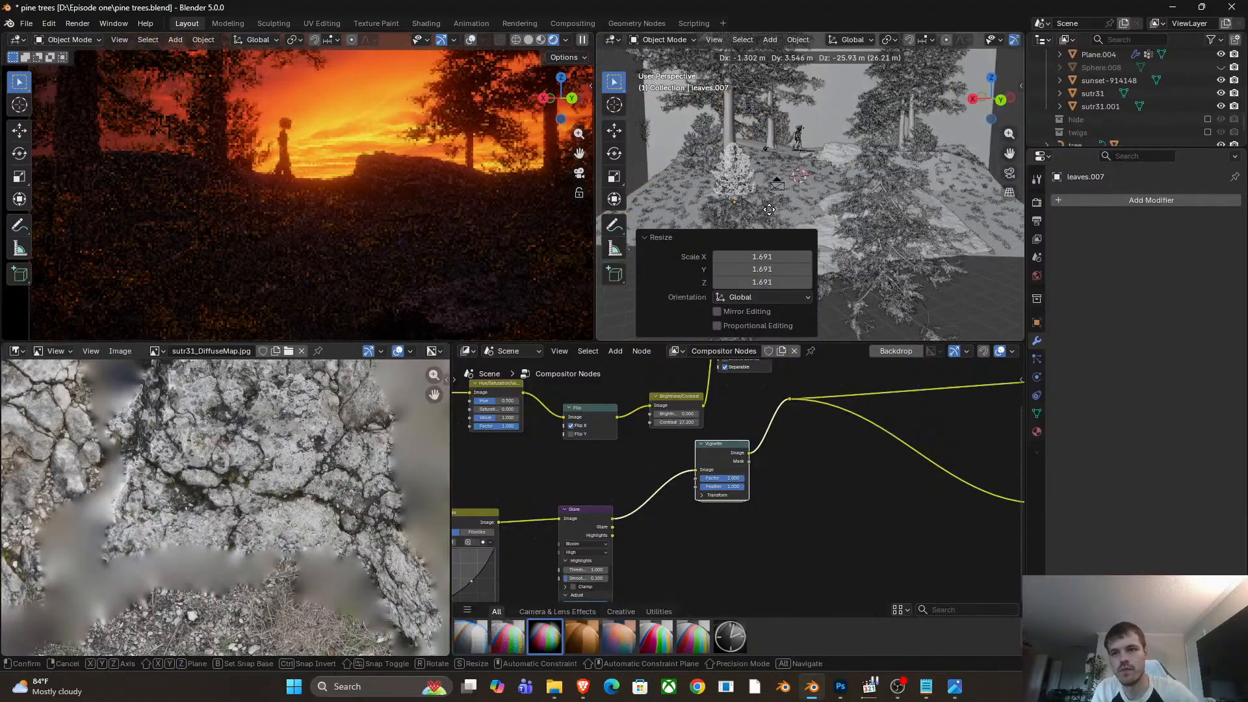
right_click(769, 210)
middle_drag(769, 209, 895, 203)
key(g)
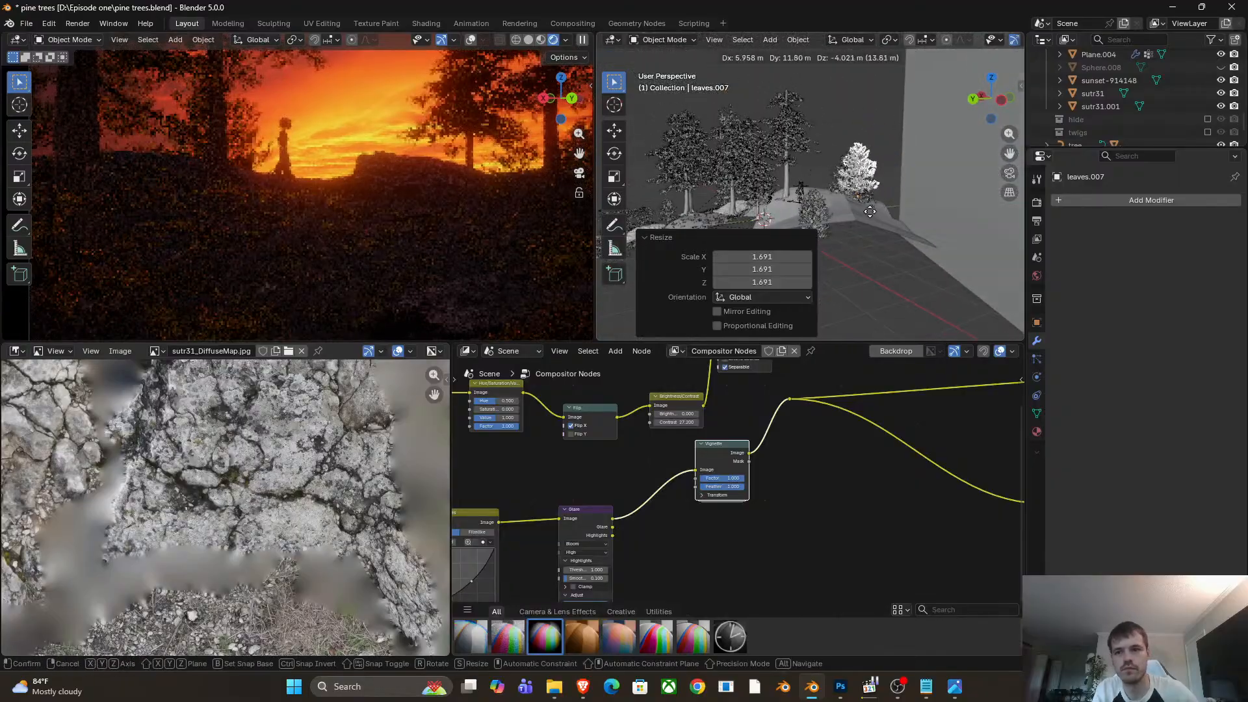
click(868, 215)
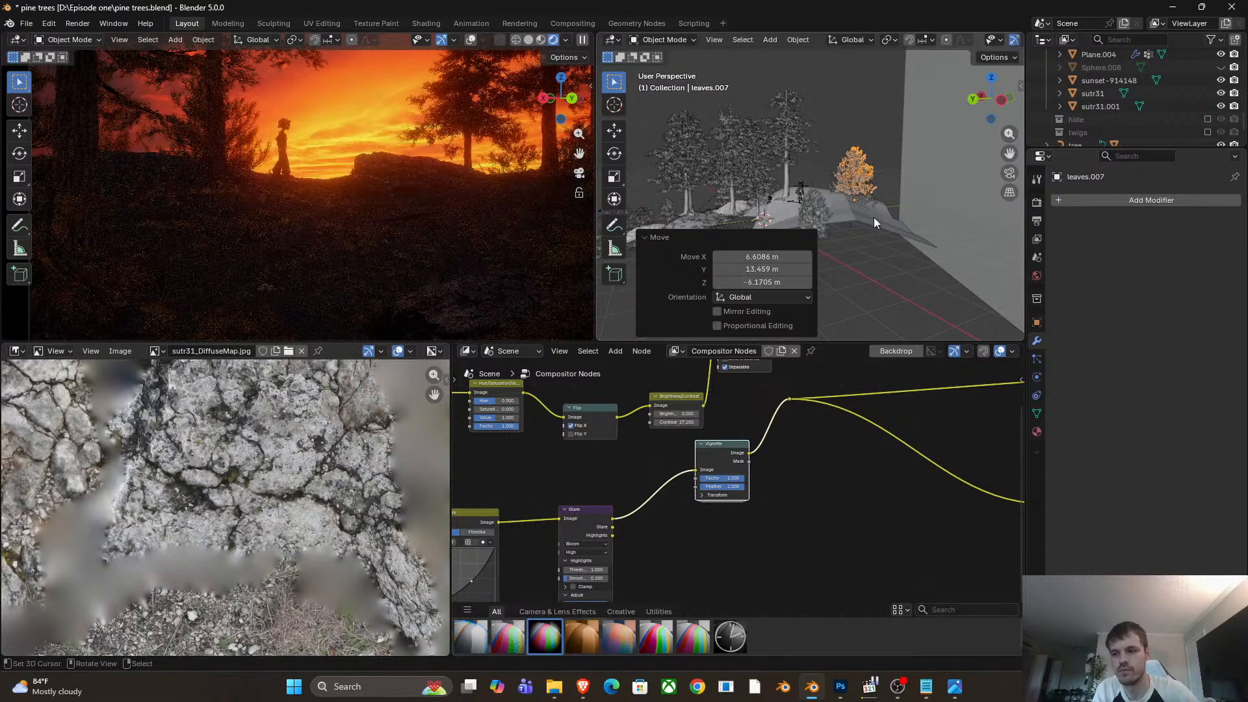
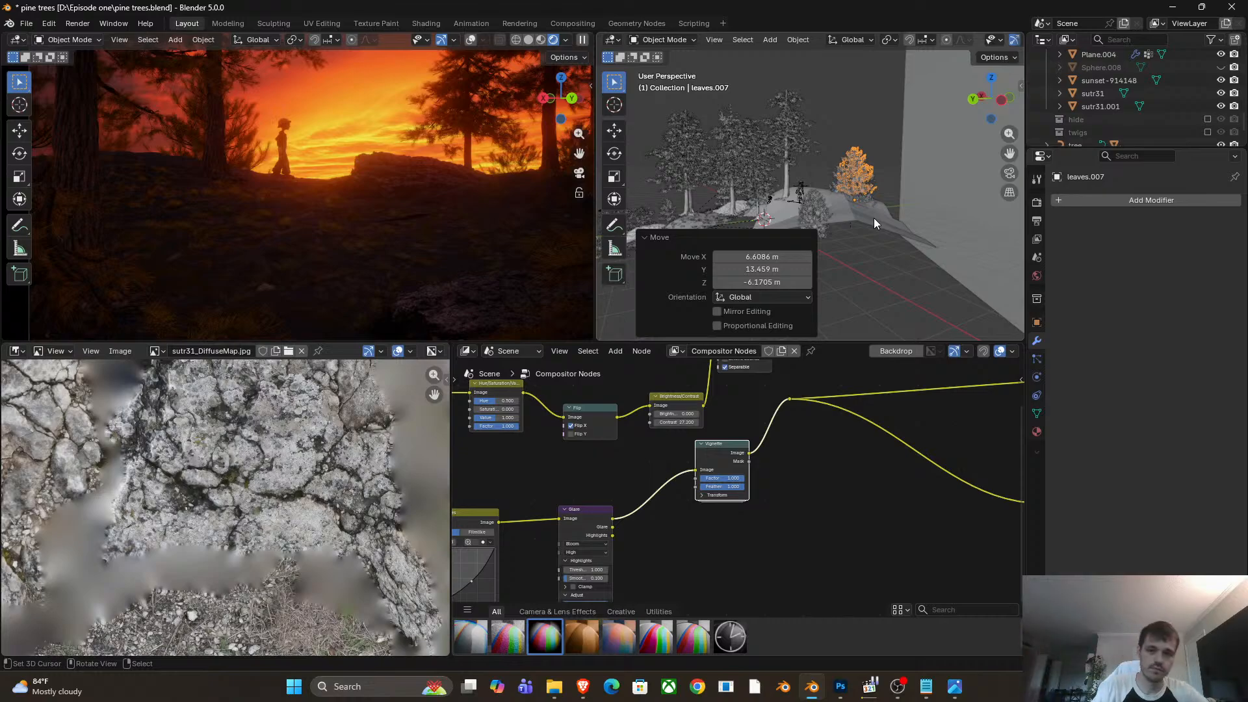
key(r)
key(z)
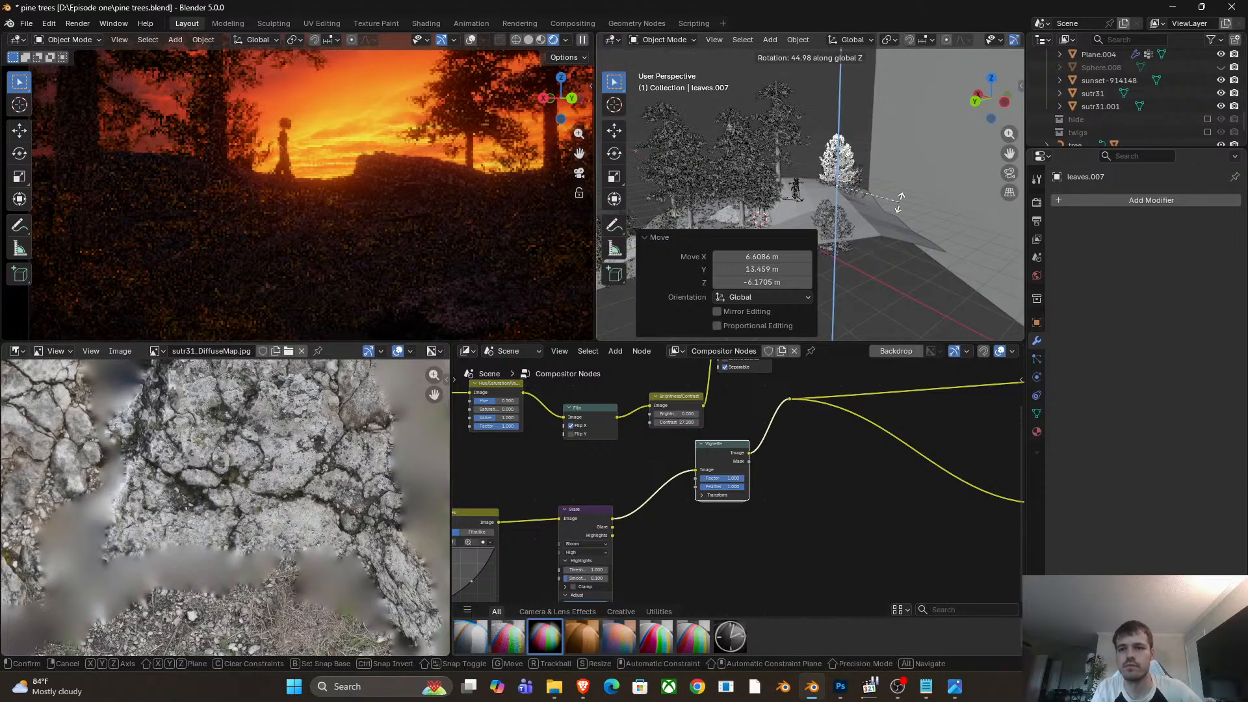
right_click(899, 203)
Reposition the foliage copy beside the trunks, moving it about 12.25 m, 13.14 m, −1.94 m, and finally −10.10 m, 4.70 m, 0.90 m in X, Y, Z.
mouse_move(899, 202)
middle_down()
mouse_move(911, 201)
mouse_move(886, 201)
middle_up()
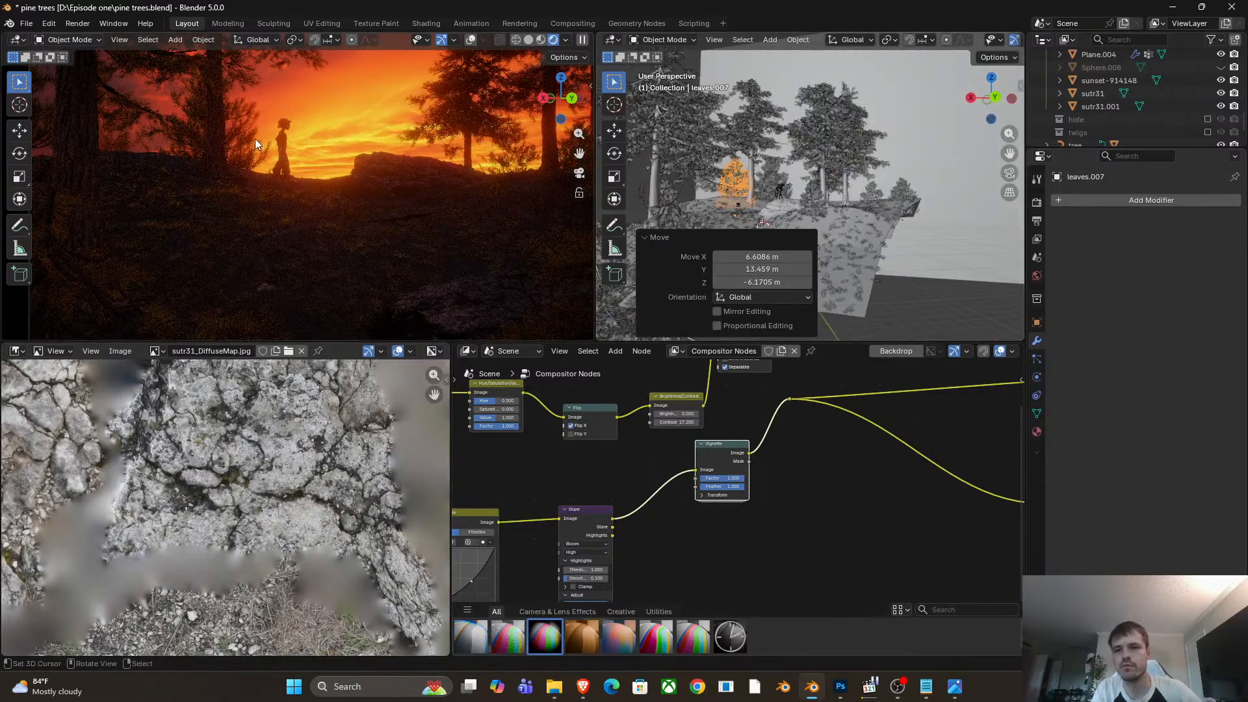
scroll(256, 144, down, 3)
key(g)
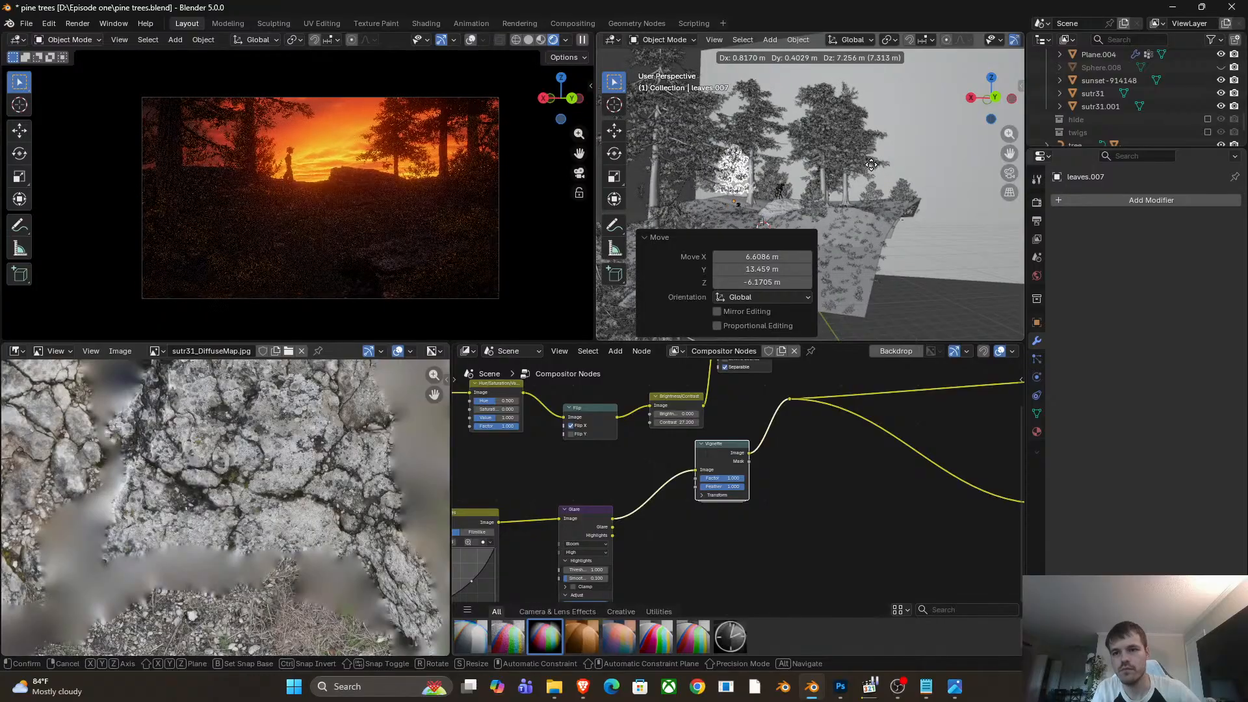
click(843, 173)
middle_drag(841, 174, 778, 178)
key(g)
click(772, 174)
key(g)
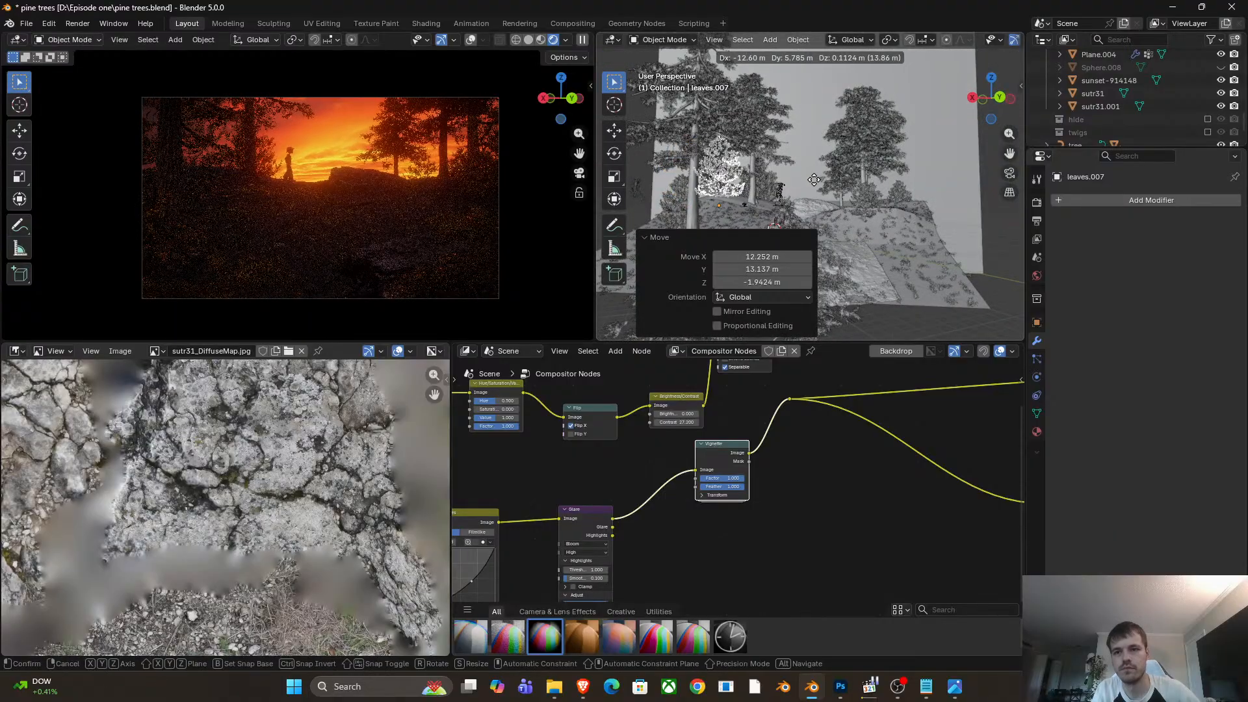
click(808, 175)
Scale the foliage copy by 0.701 and lower it about 3.24 m along Z.
key(s)
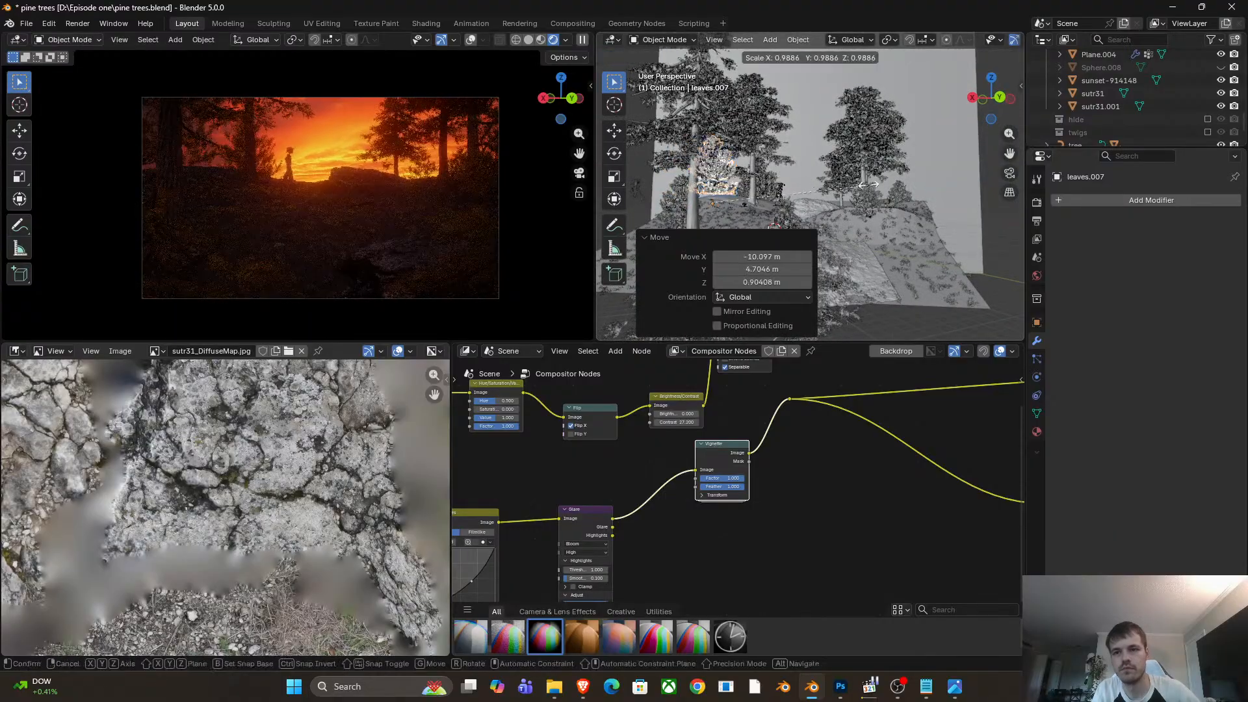
click(829, 197)
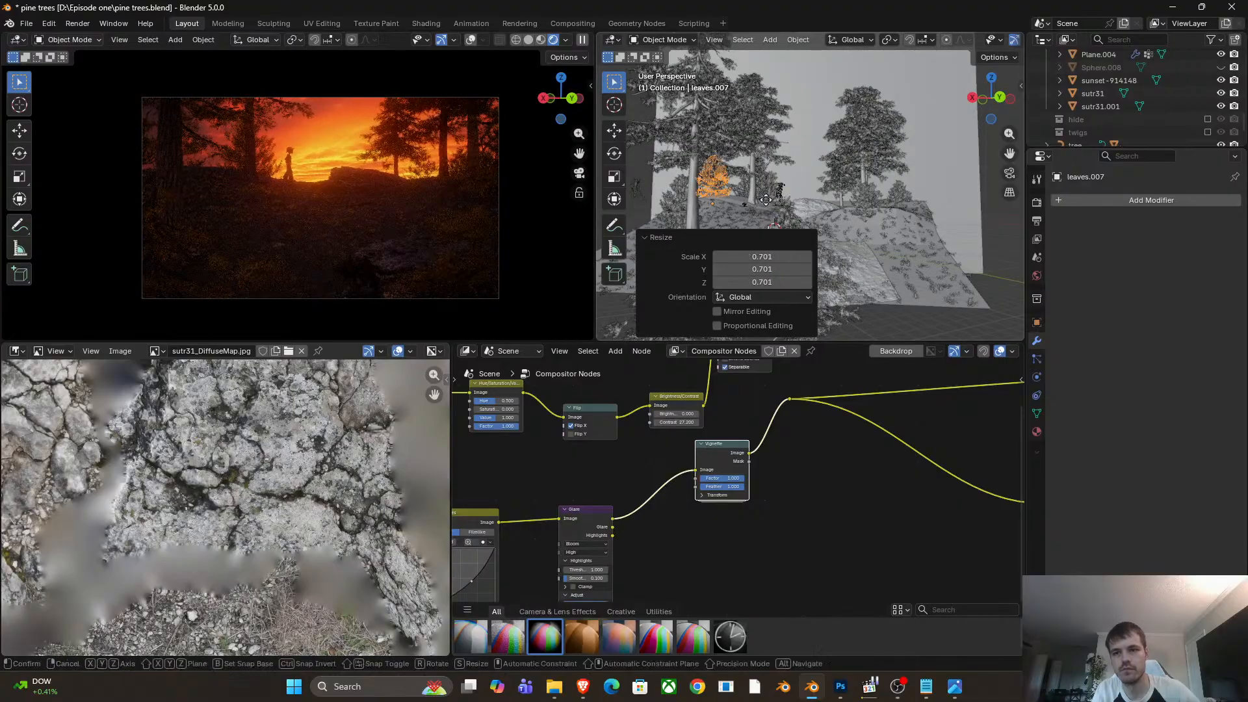
key(g)
key(z)
click(770, 208)
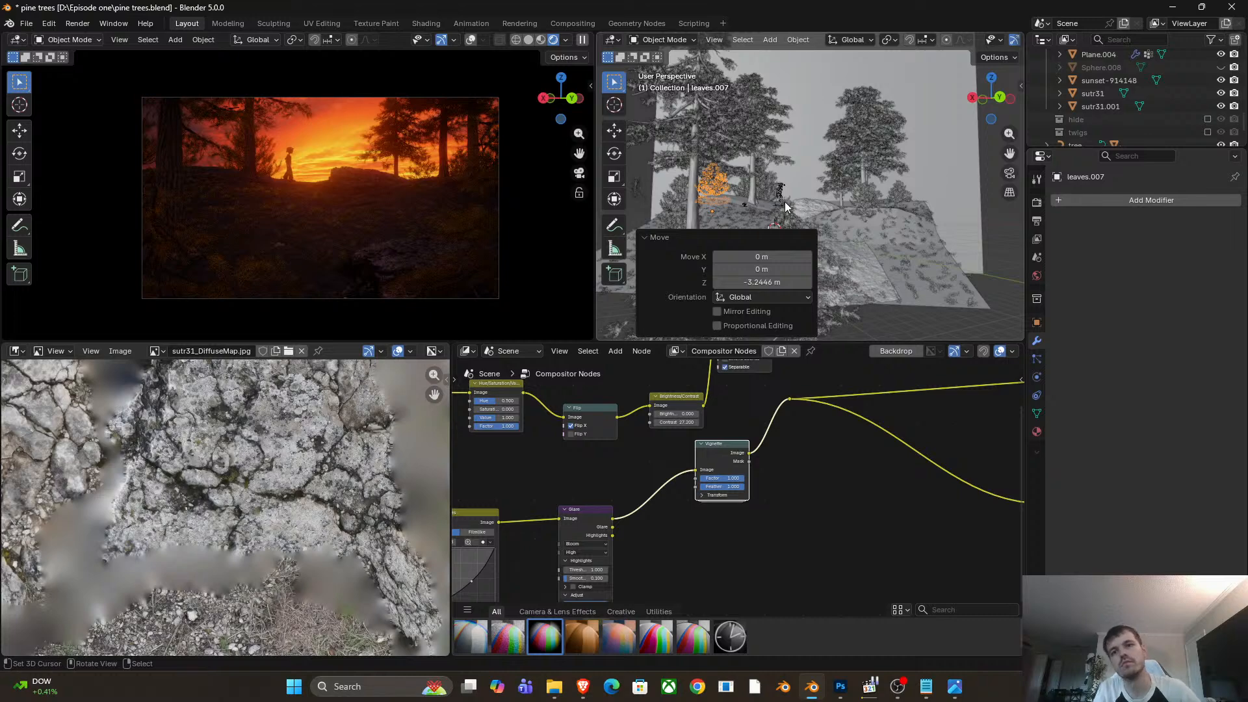
Reshape the Plane.004 ridge behind the large trunk by moving its vertices with smooth proportional editing.
click(728, 201)
key(Tab)
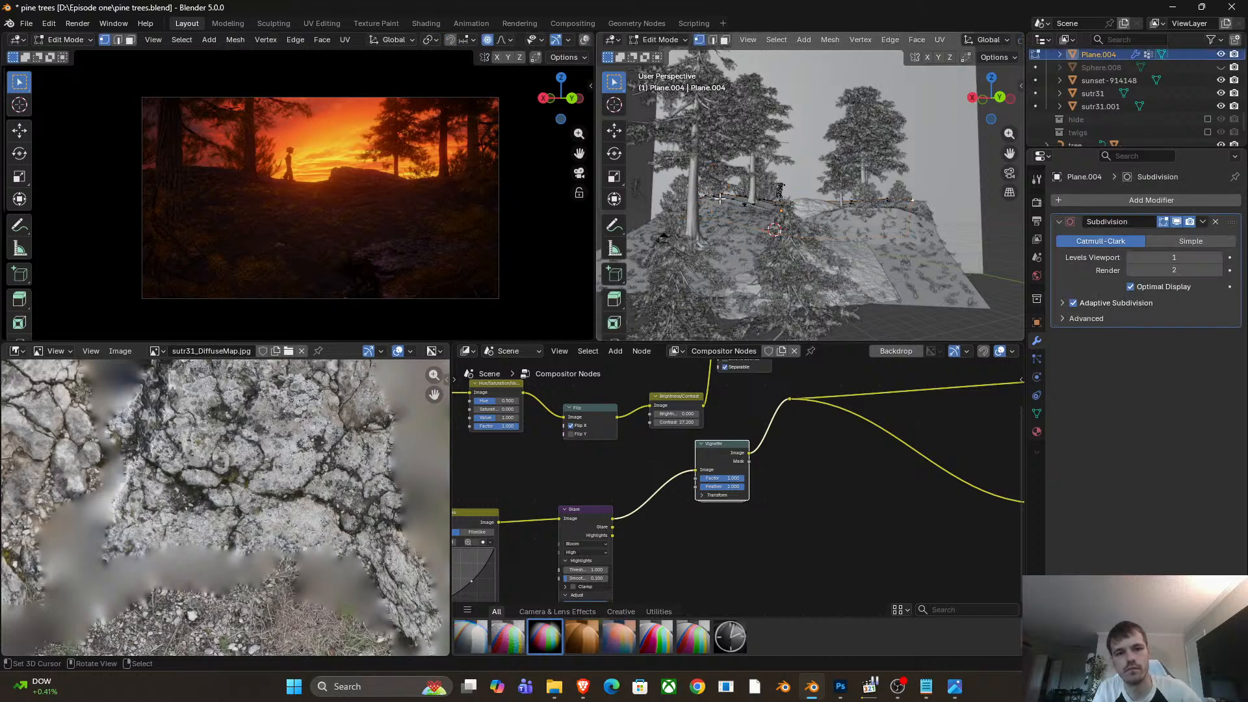
scroll(721, 188, up, 4)
middle_drag(721, 179, 670, 152)
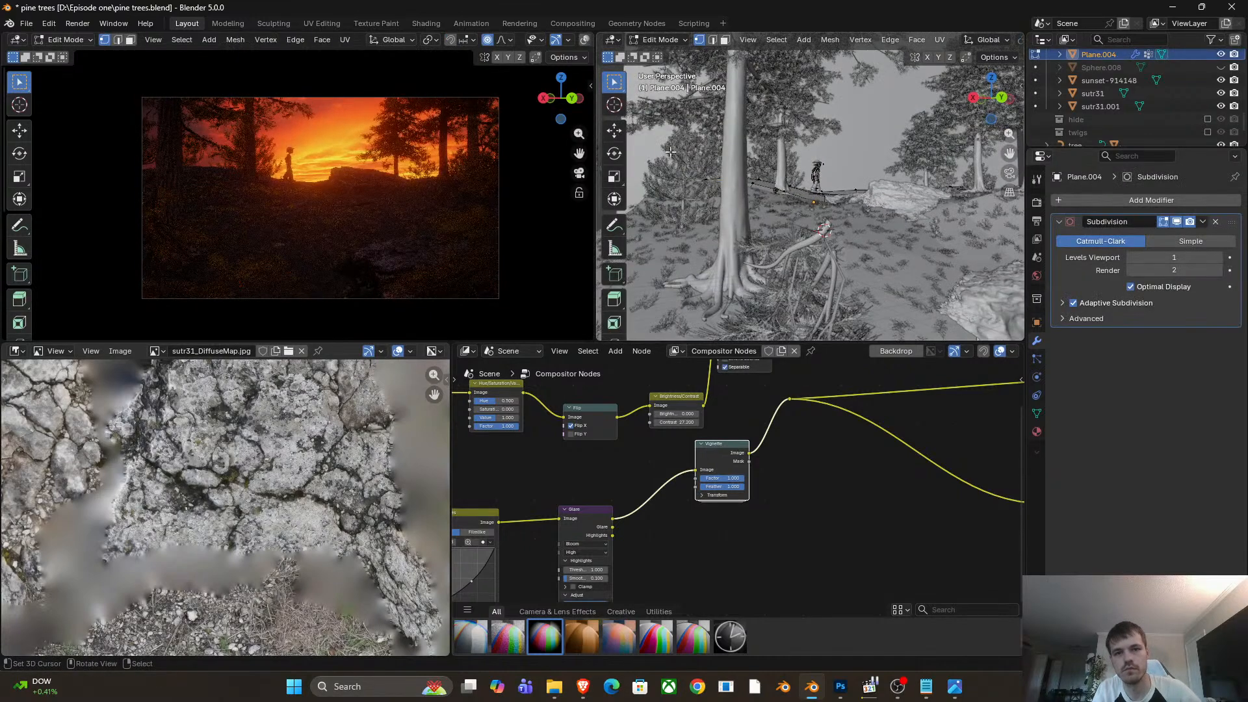
key(g)
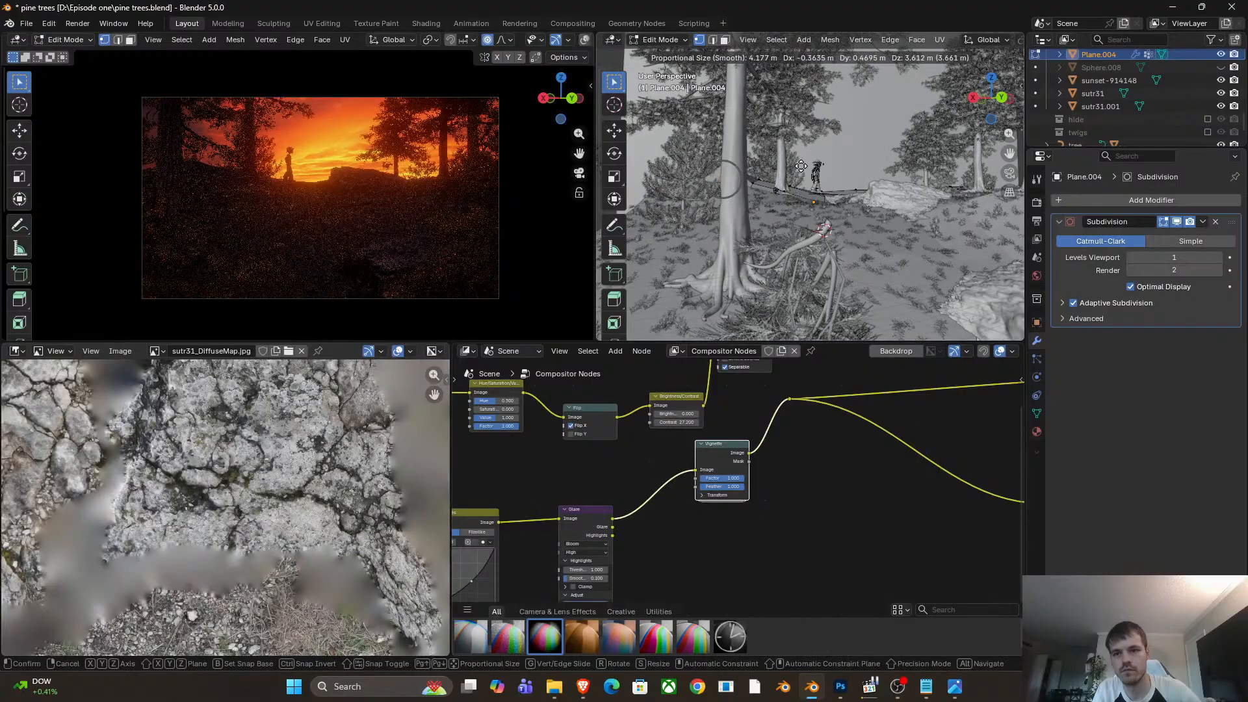
click(800, 169)
click(658, 187)
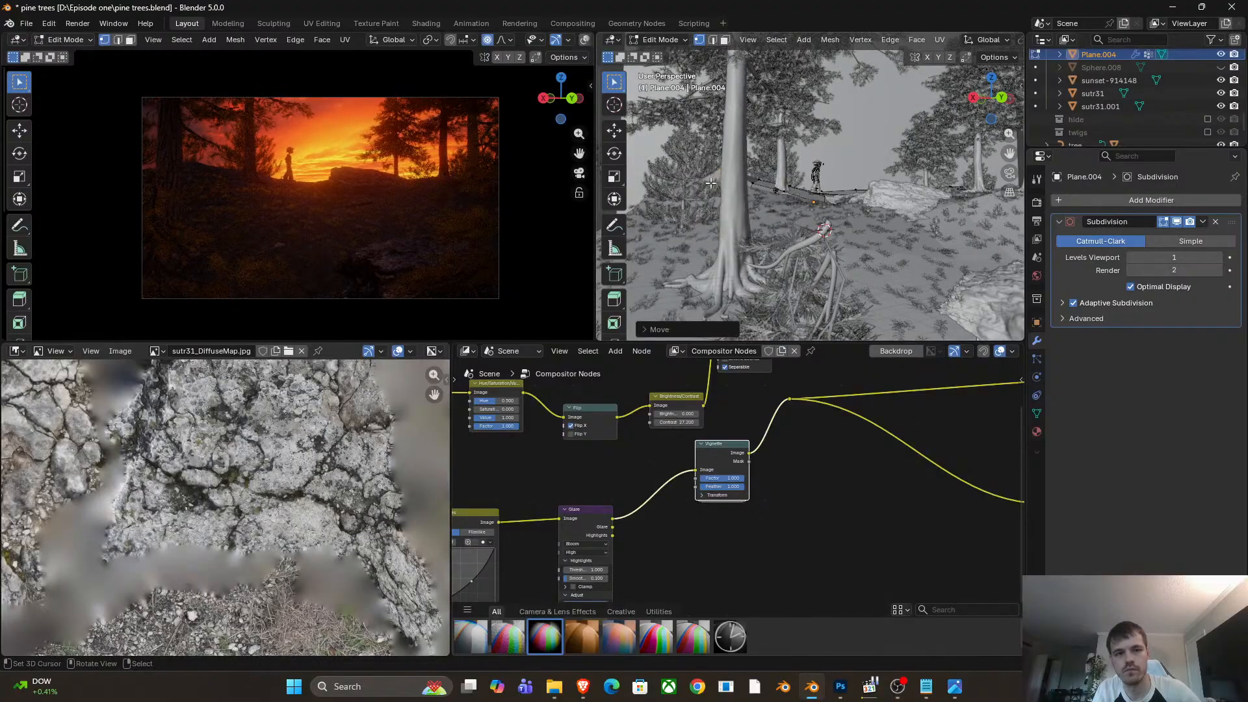
key(g)
click(710, 186)
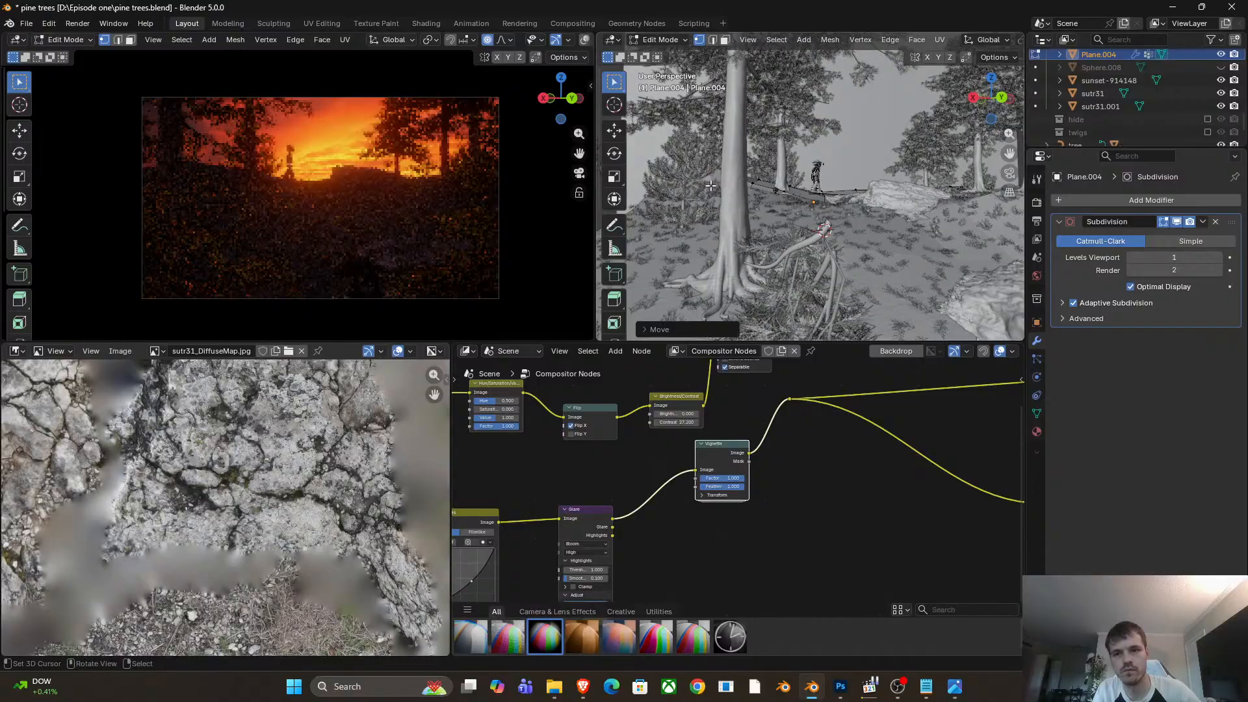
Check the ridge in the rendered view and fine-tune the Plane.004 vertices near the standing figure with a 4.177 m proportional size.
scroll(299, 169, up, 7)
shift+middle_drag(345, 188, 578, 195)
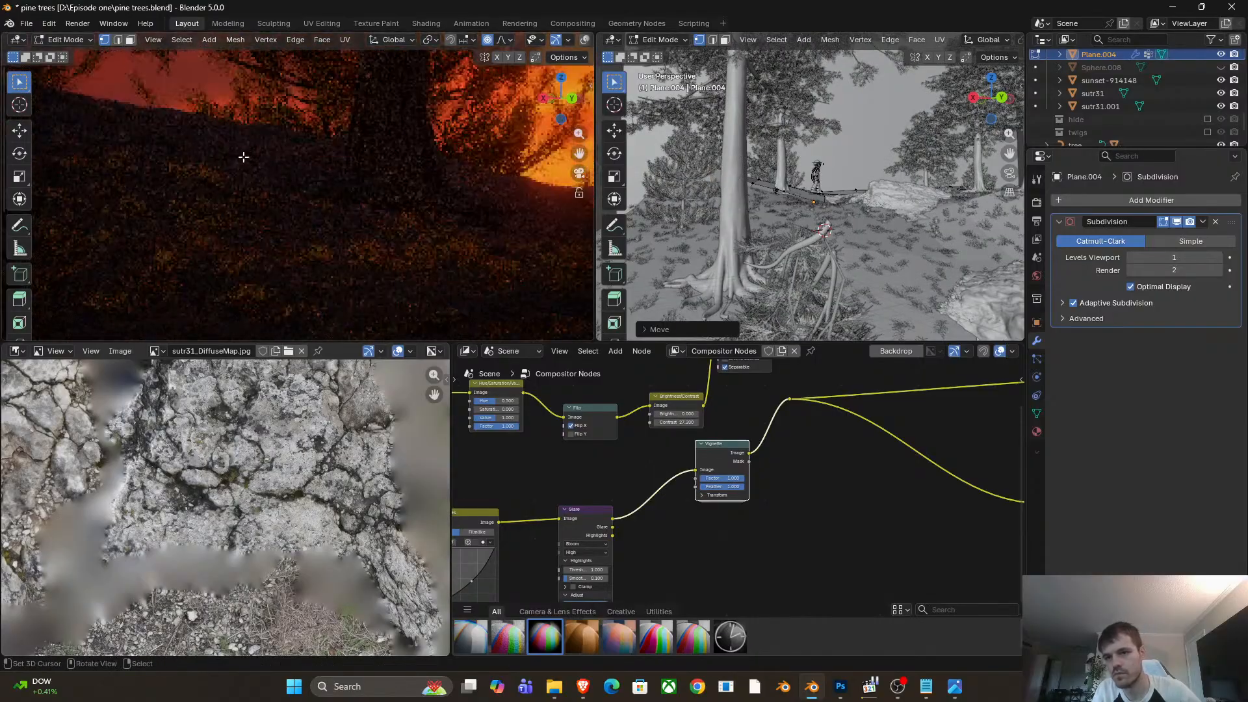
shift+middle_drag(244, 158, 396, 194)
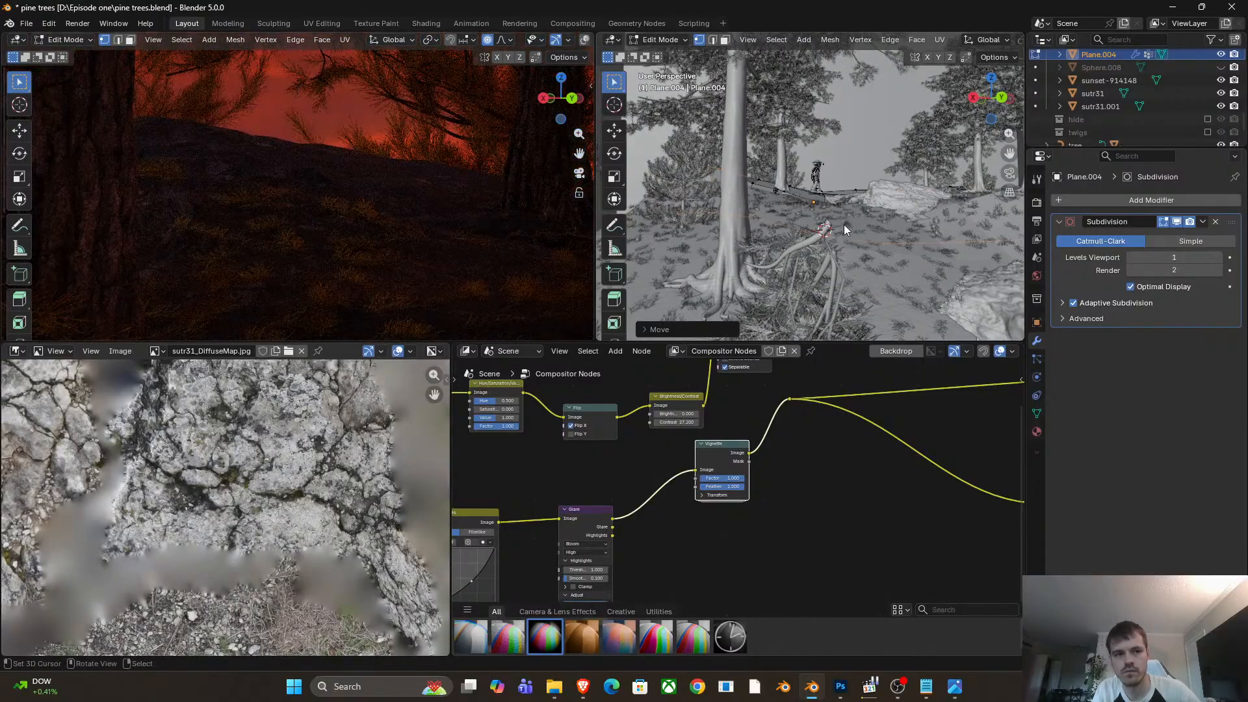
key(Tab)
key(Home)
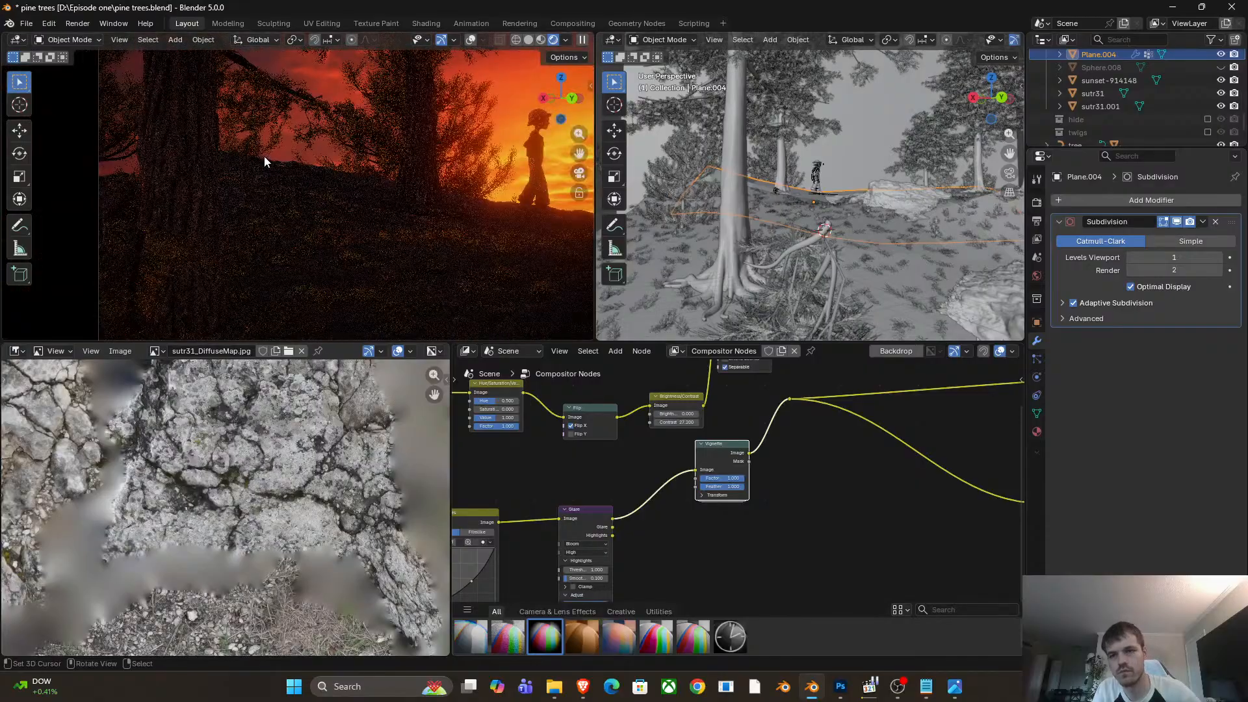
key(Tab)
key(g)
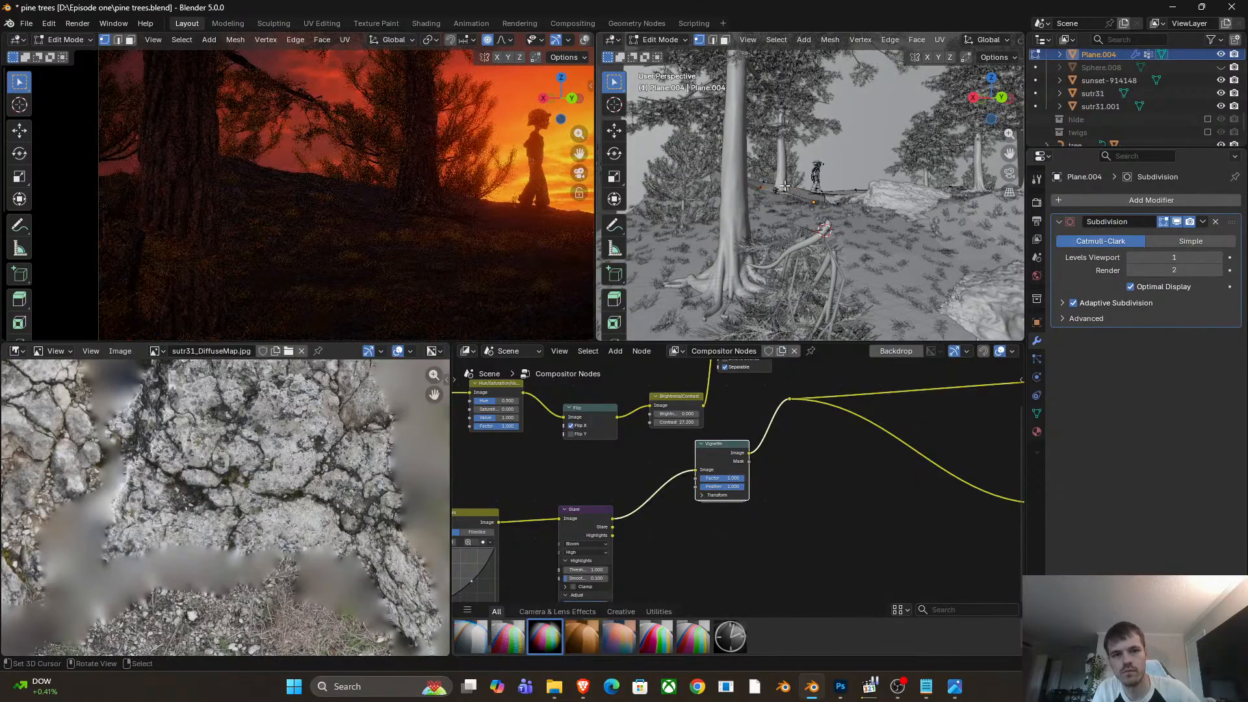
click(778, 176)
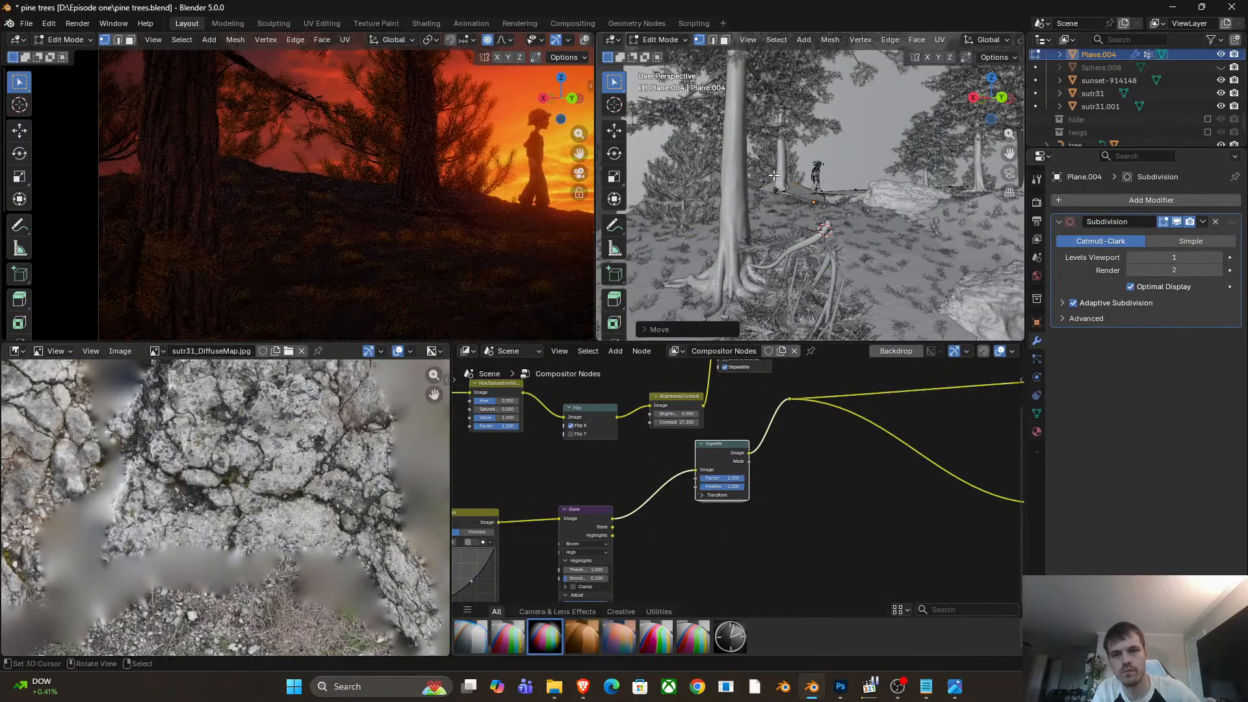
key(g)
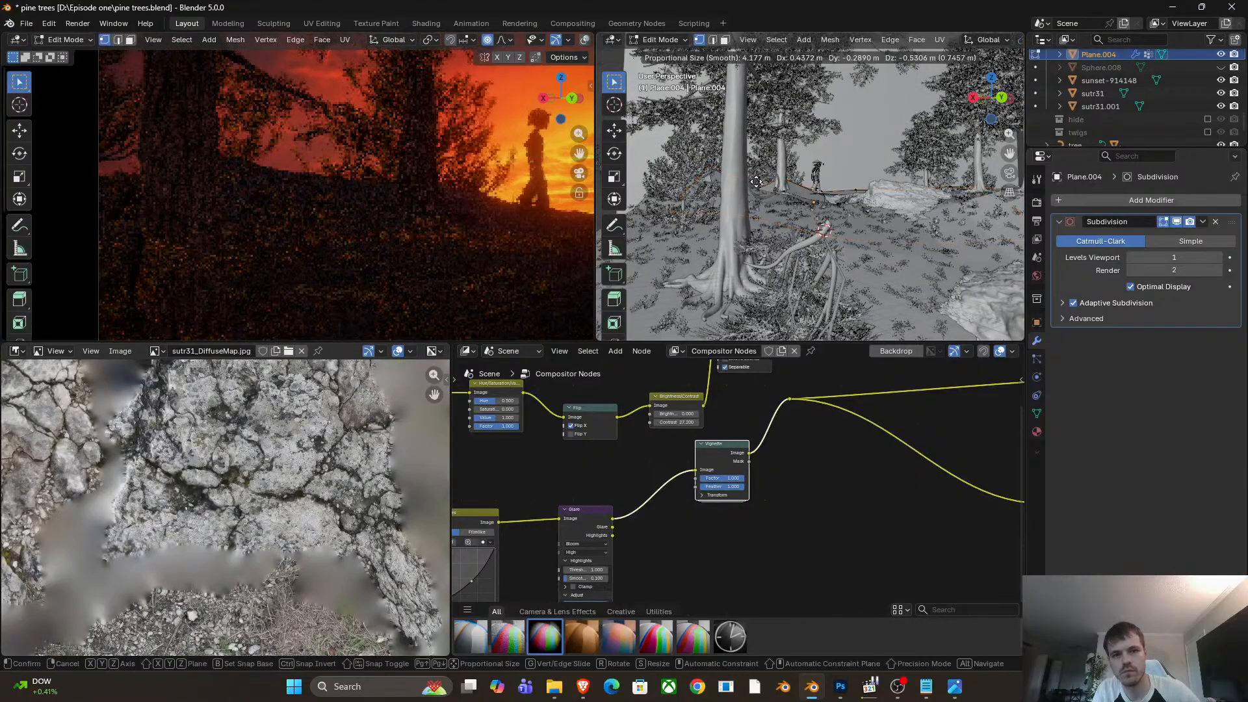
click(757, 181)
key(Tab)
Raise the far corner vertices of the pine-needle ground plane beside the trees, using smooth proportional editing with about a 5.05 m radius.
scroll(704, 182, down, 5)
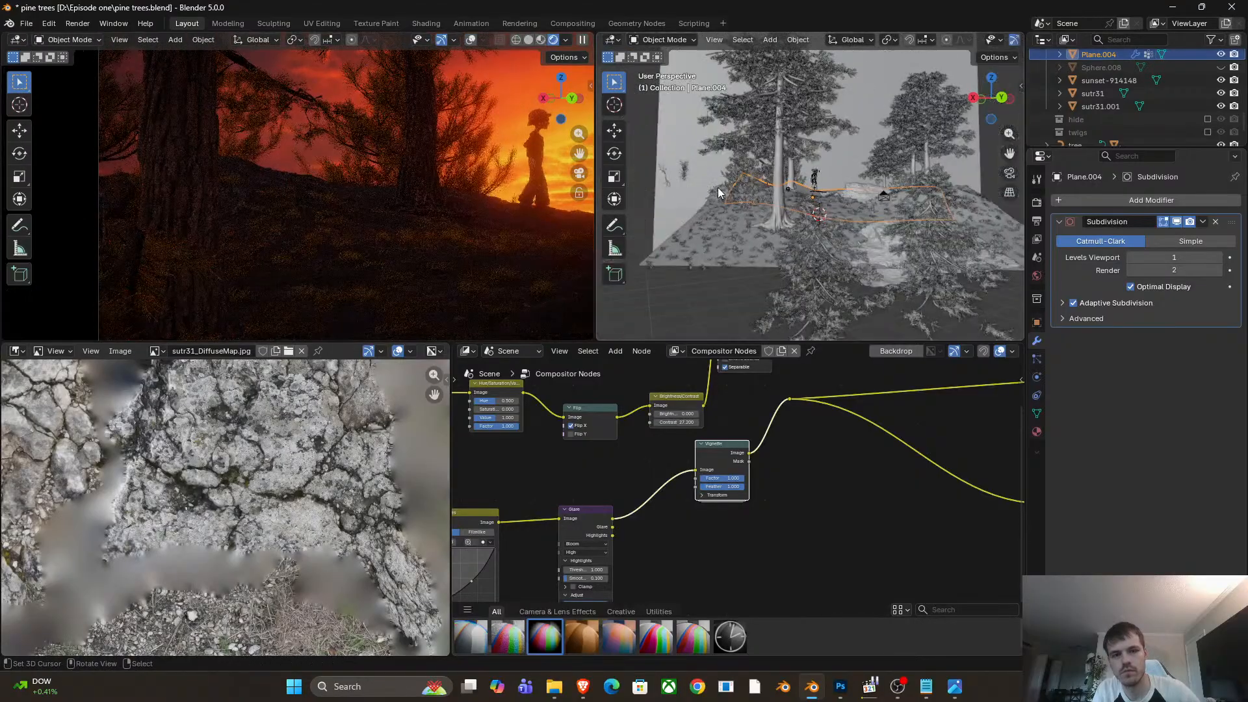
click(719, 189)
key(Tab)
key(g)
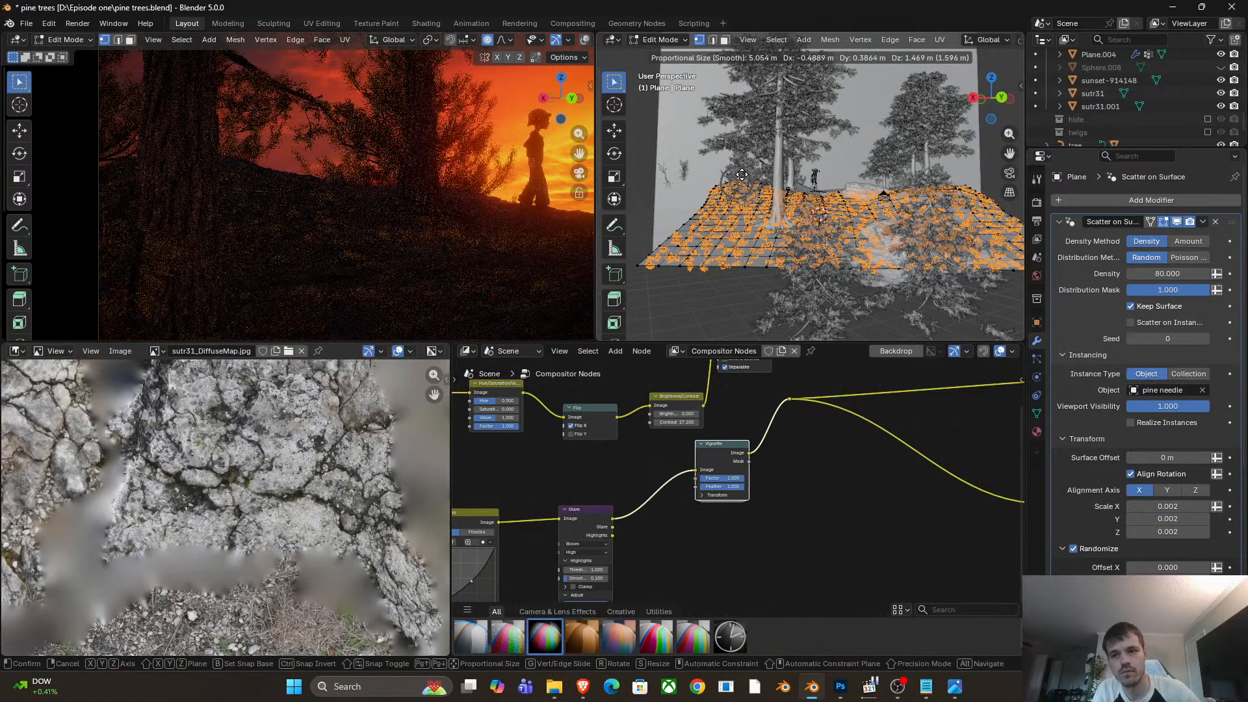
click(742, 174)
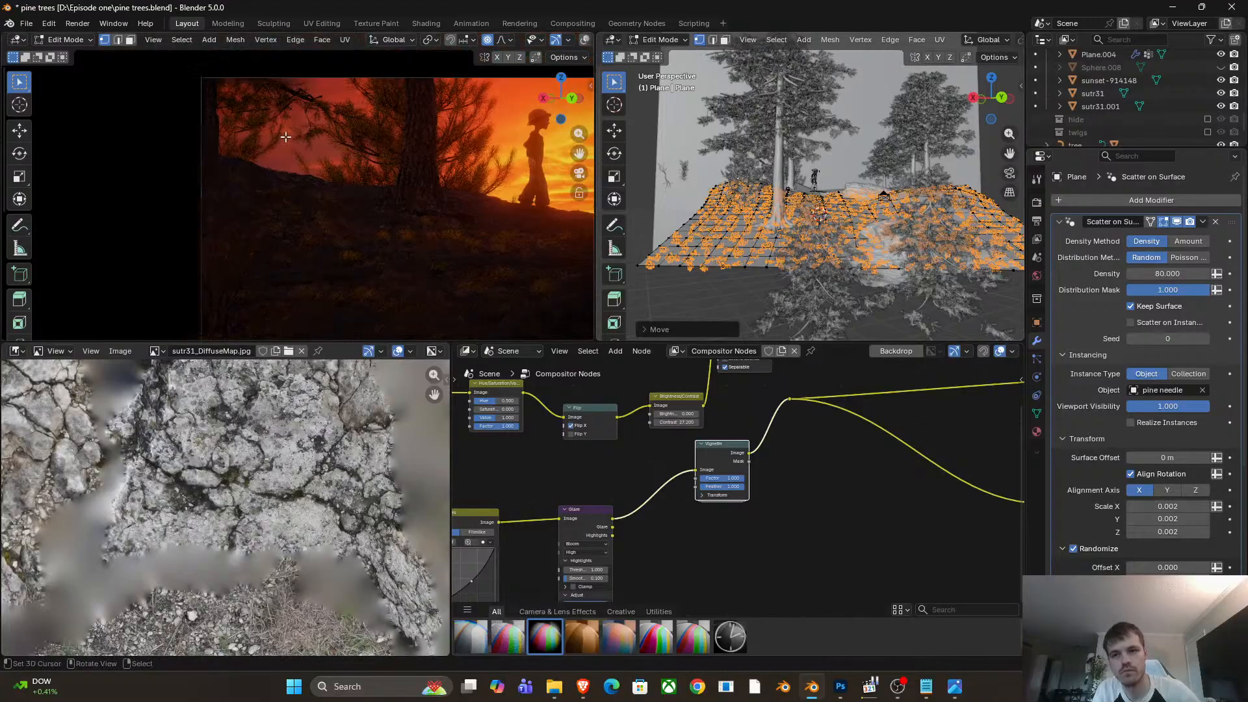
key(g)
click(714, 173)
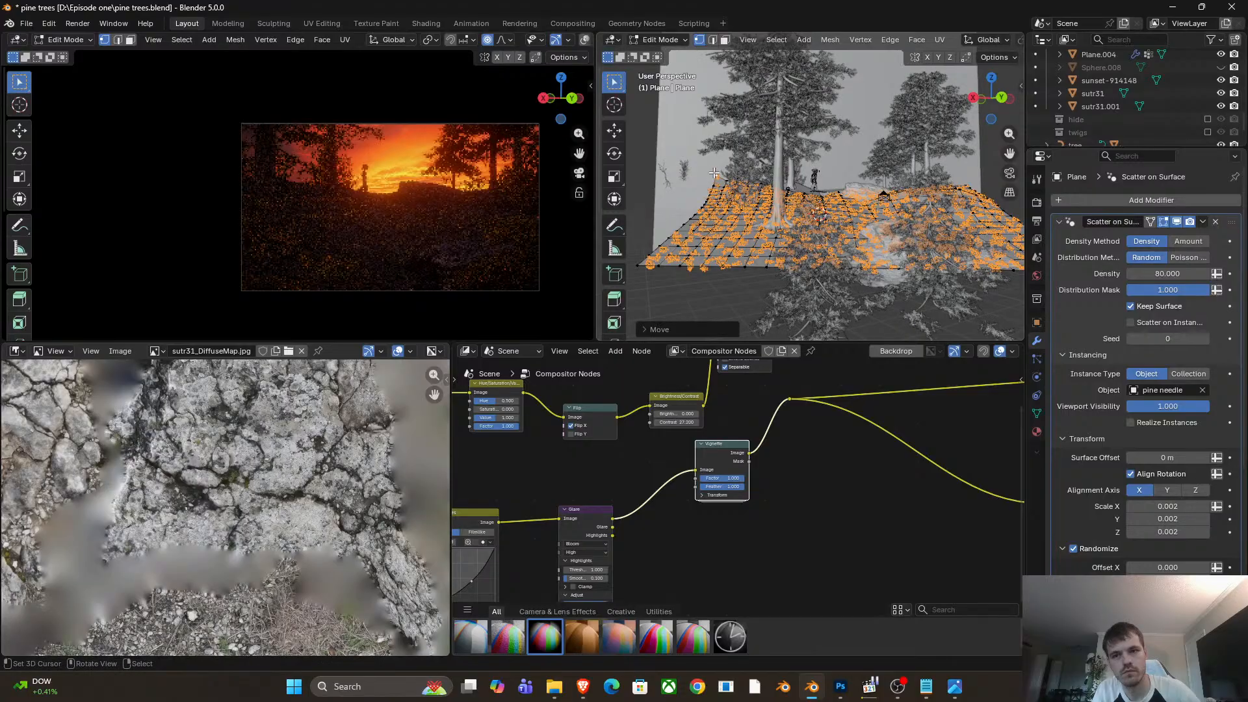
key(Tab)
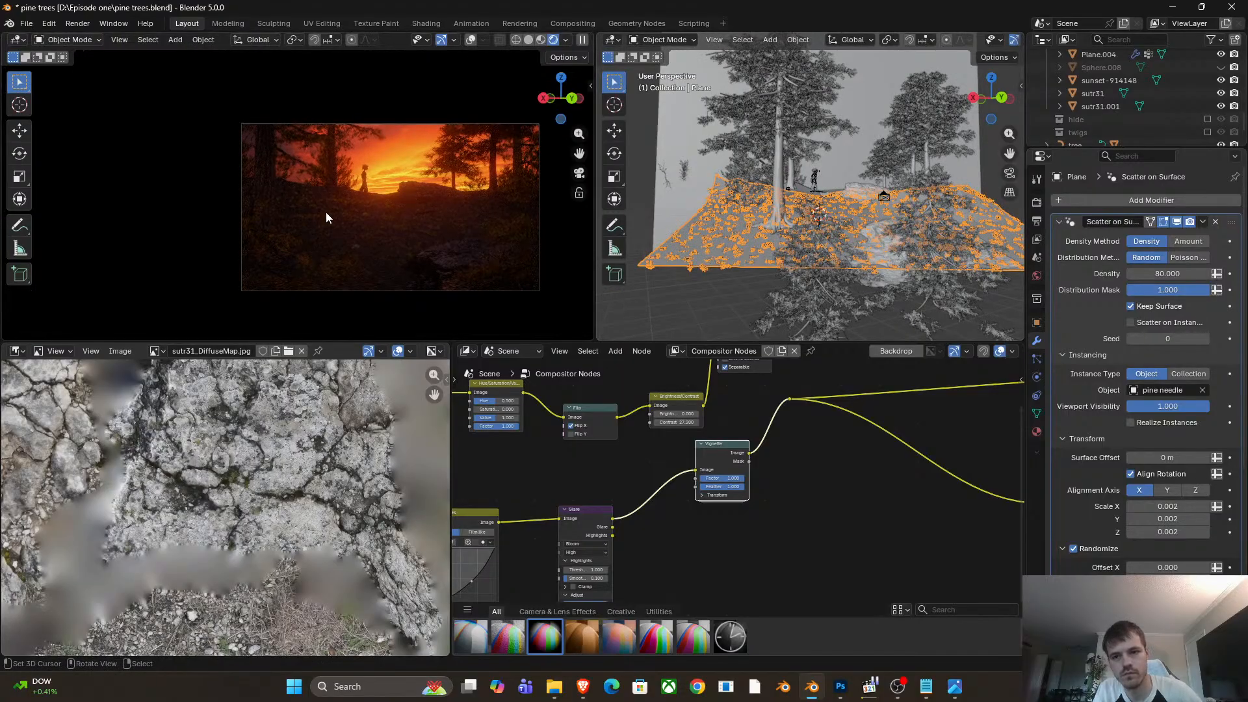
scroll(323, 215, up, 4)
shift+middle_drag(295, 261, 237, 215)
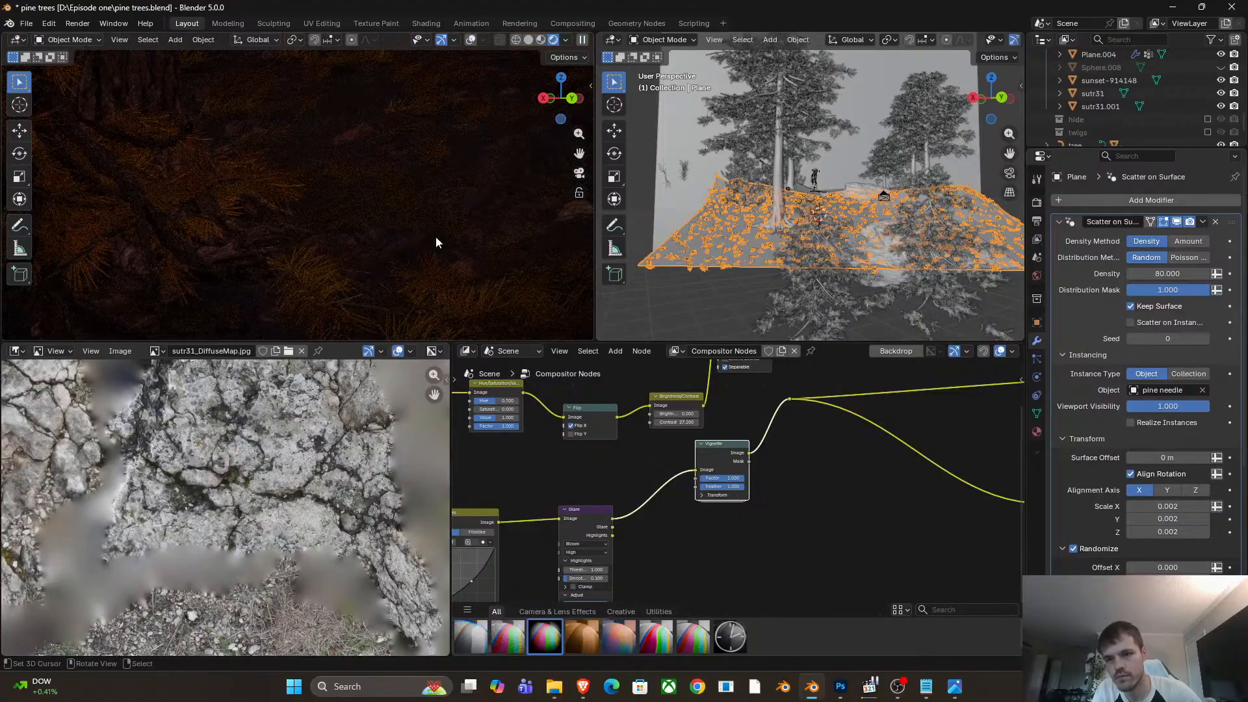
Select the foreground foliage object and check the full camera frame in the rendered view.
click(150, 206)
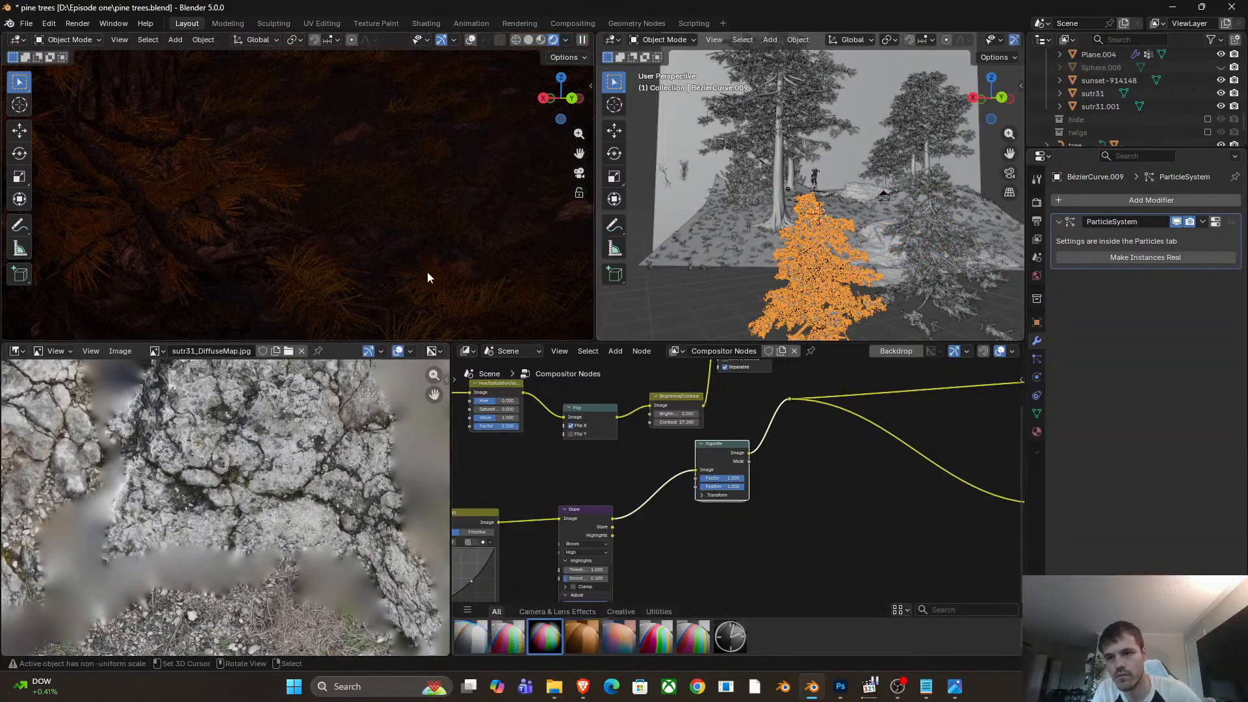
scroll(237, 208, down, 6)
shift+middle_drag(463, 193, 385, 231)
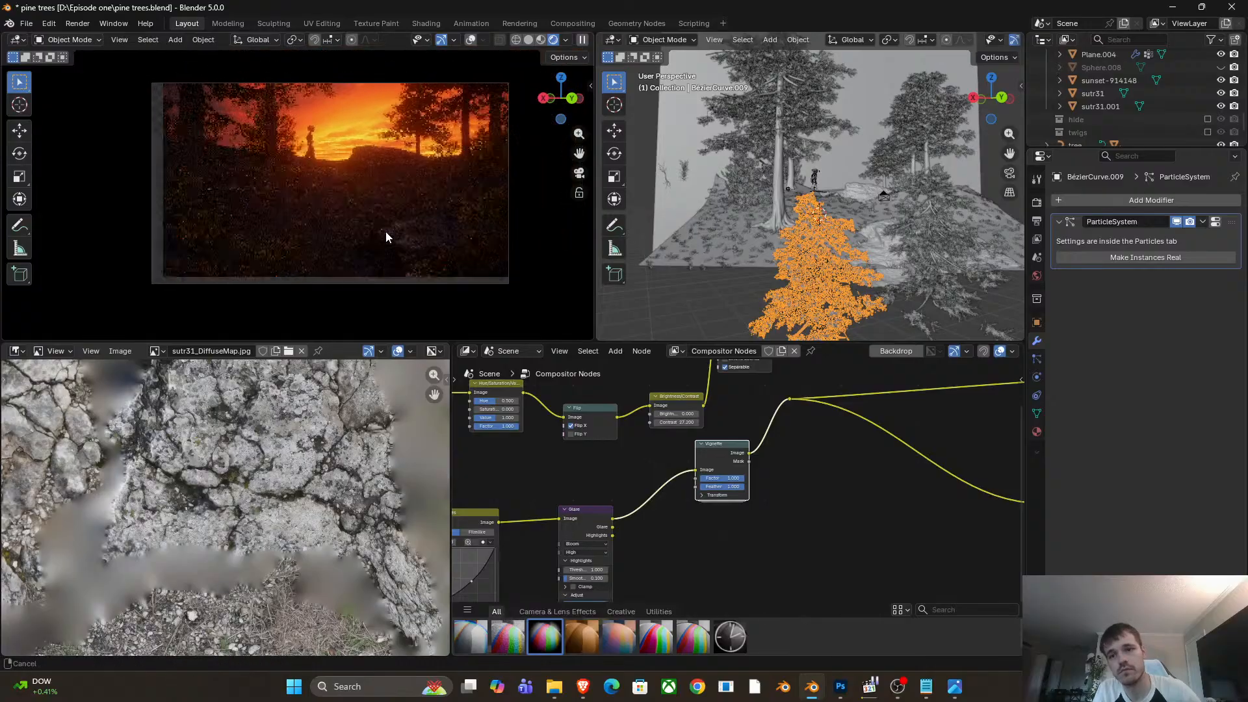
shift+middle_drag(427, 185, 404, 204)
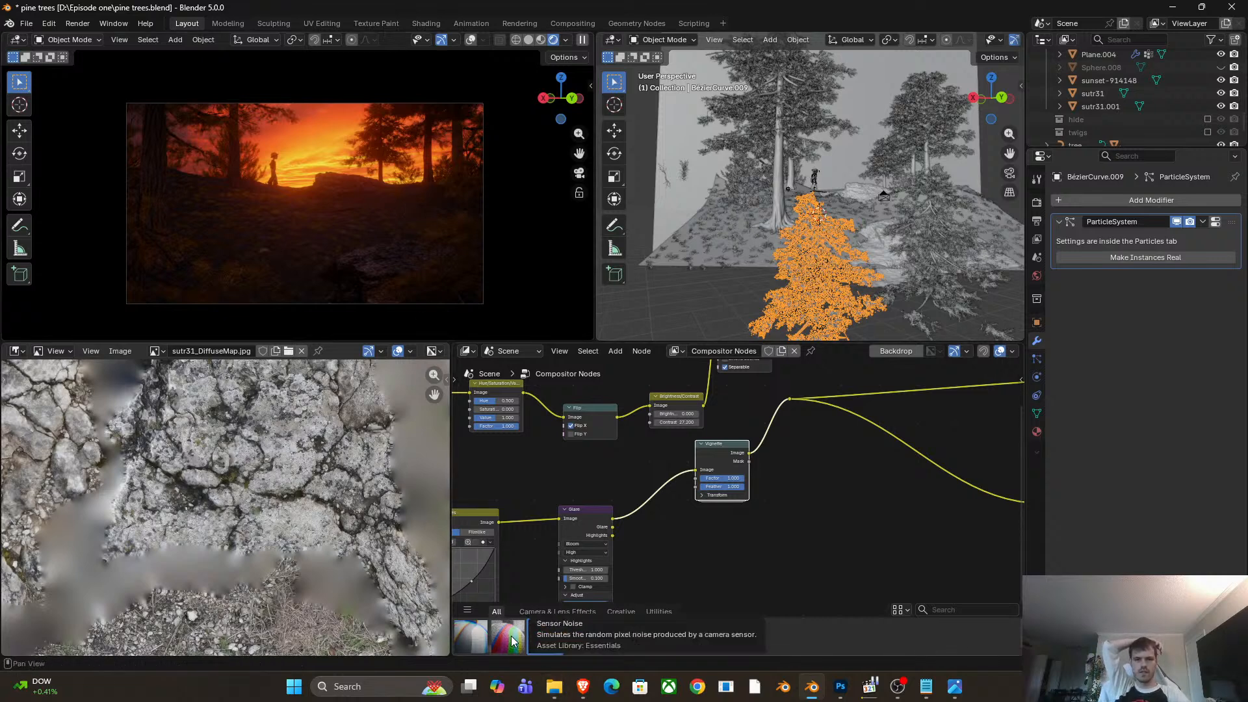
Try a Sensor Noise node after the Vignette node with luminance noise 0.564 and chroma noise 0.000.
drag(513, 641, 788, 459)
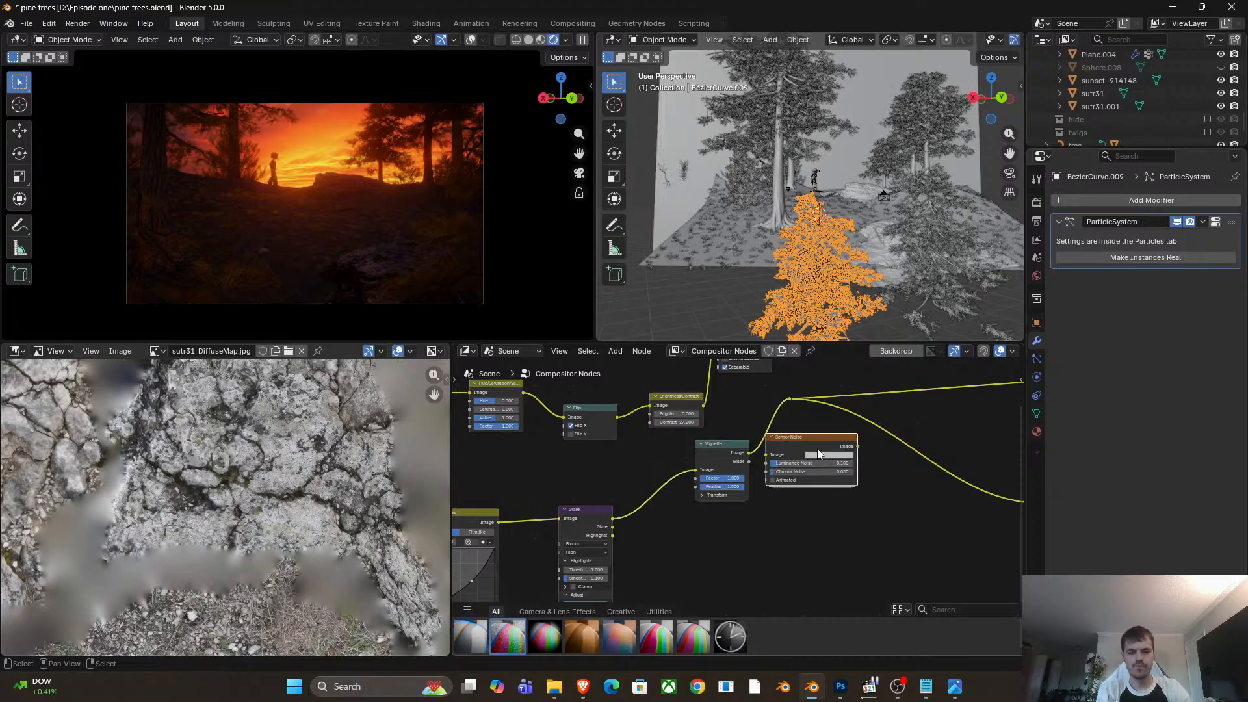
click(817, 445)
scroll(329, 166, up, 1)
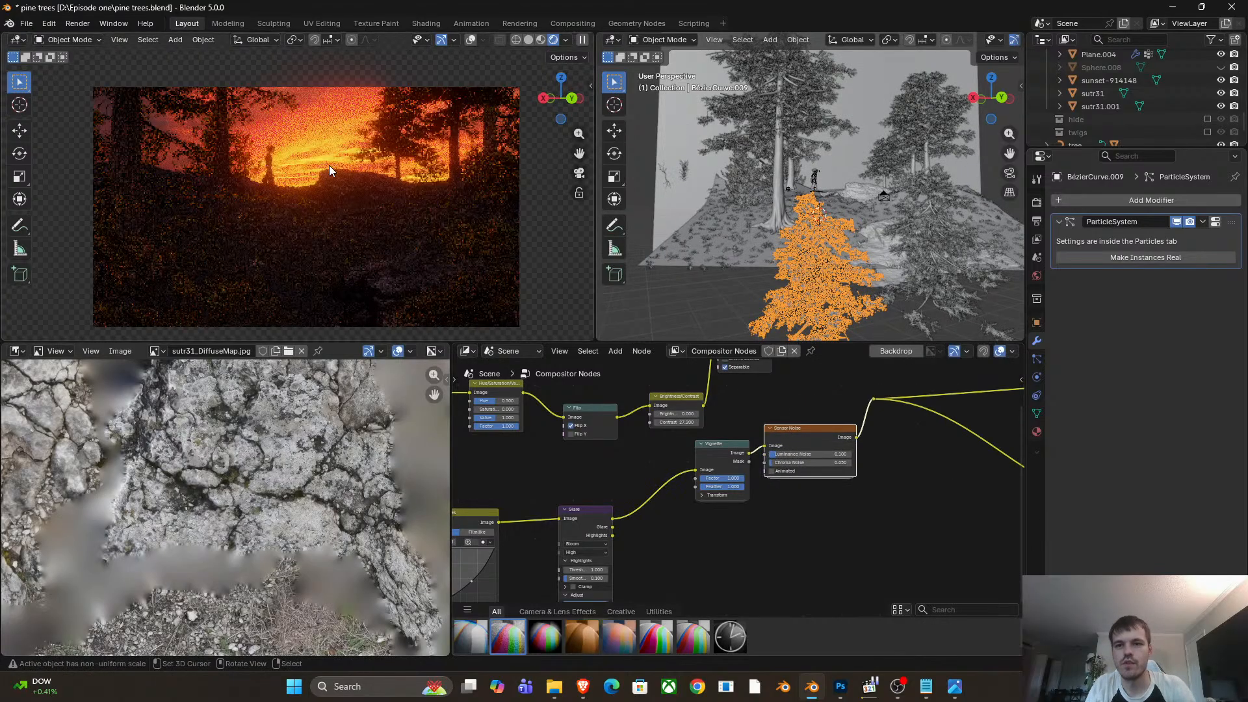
scroll(329, 165, up, 5)
scroll(818, 469, up, 3)
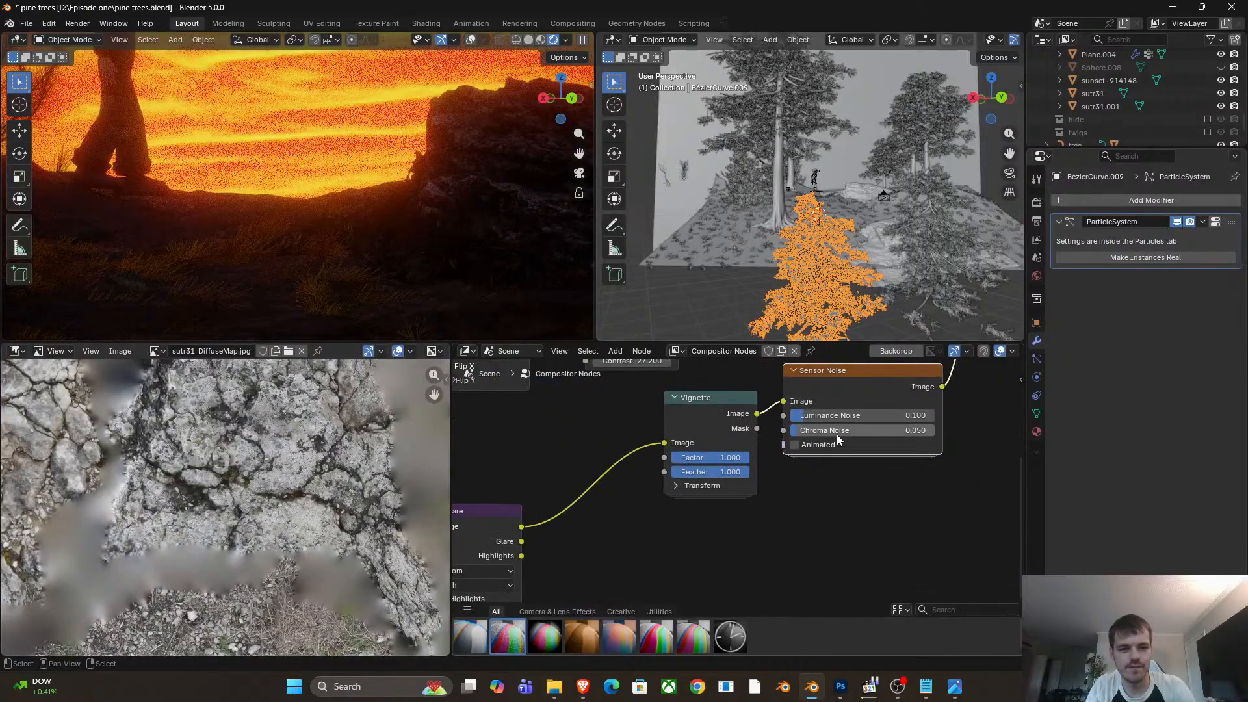
drag(819, 435, 871, 417)
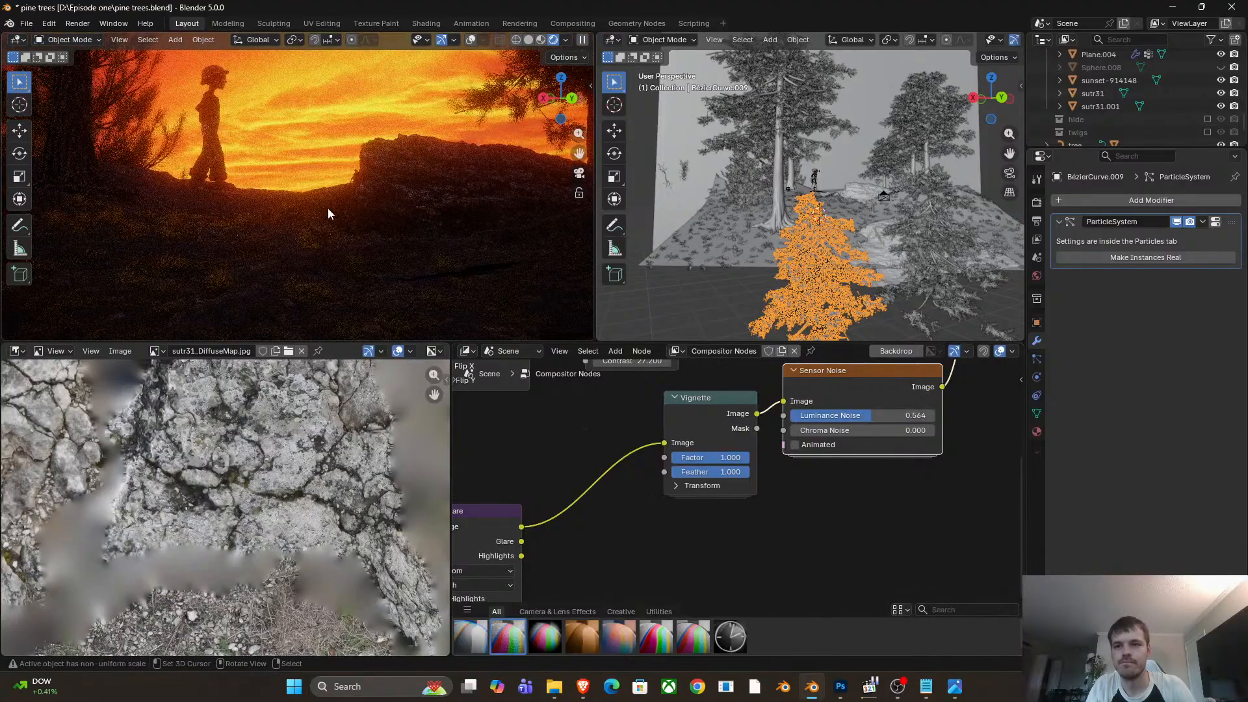
scroll(328, 208, down, 8)
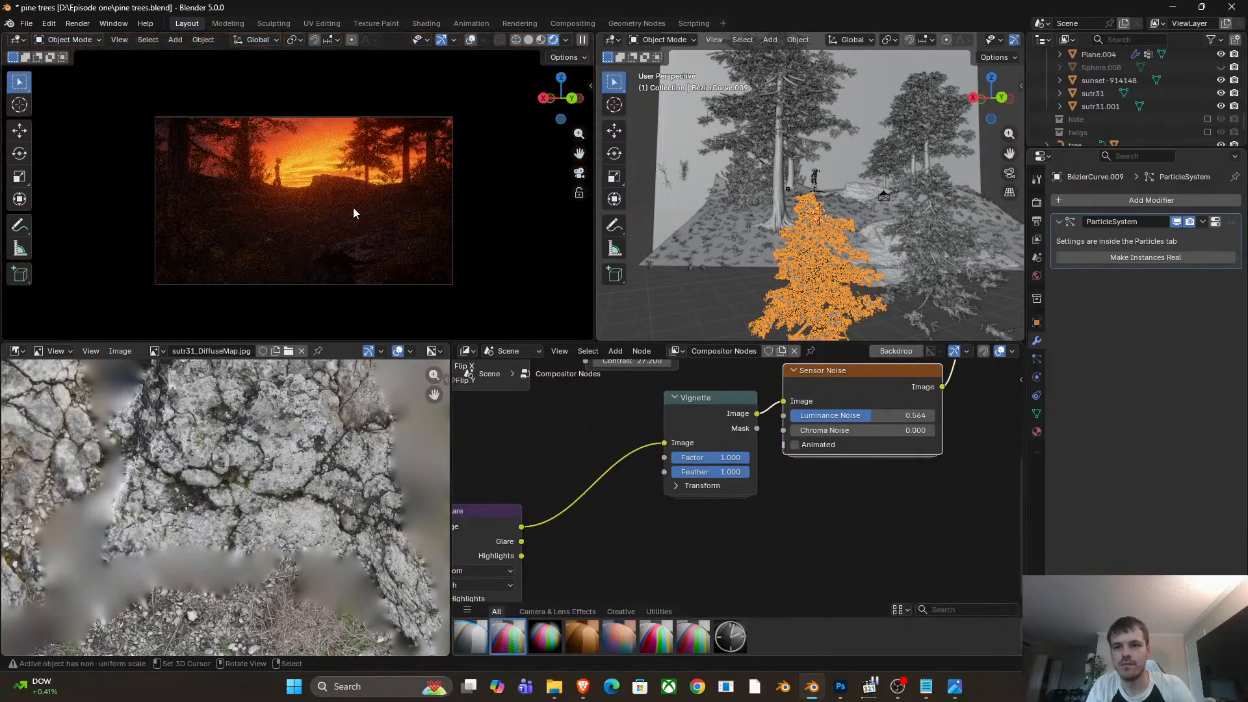
Remove the Sensor Noise node while keeping the Vignette image linked to the outputs.
key(ctrl+x)
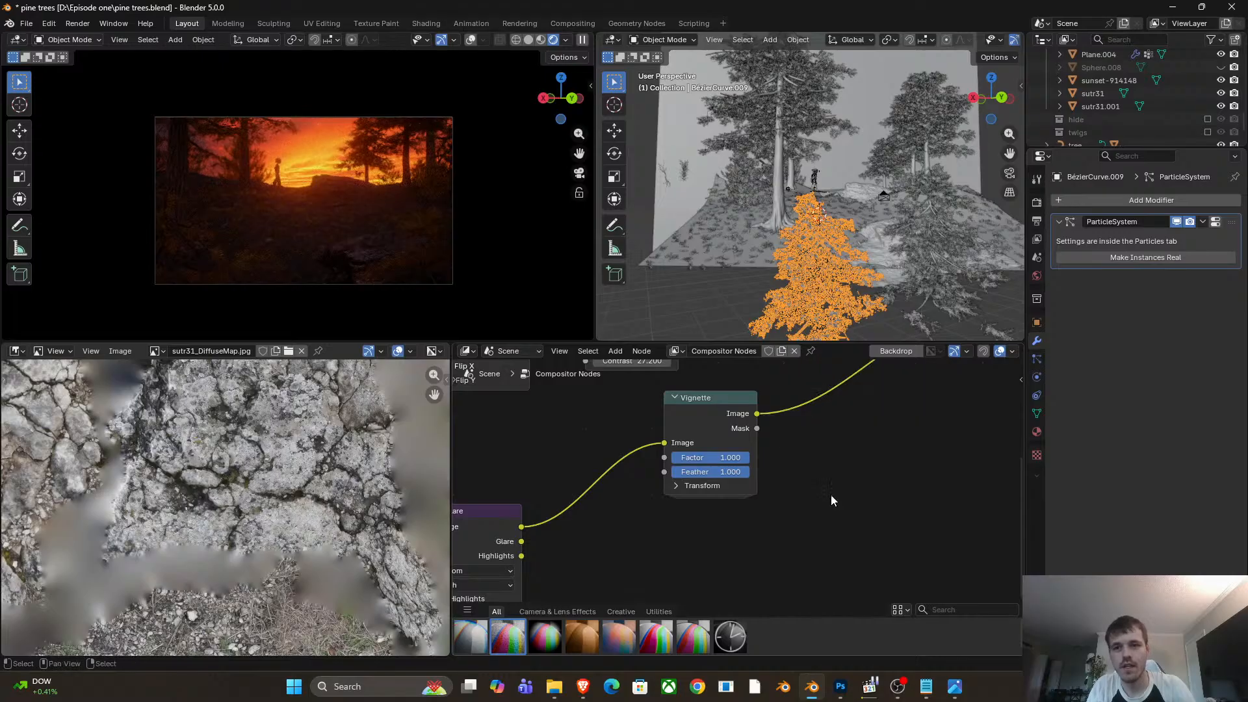
scroll(263, 225, up, 3)
scroll(263, 231, down, 3)
scroll(682, 517, down, 2)
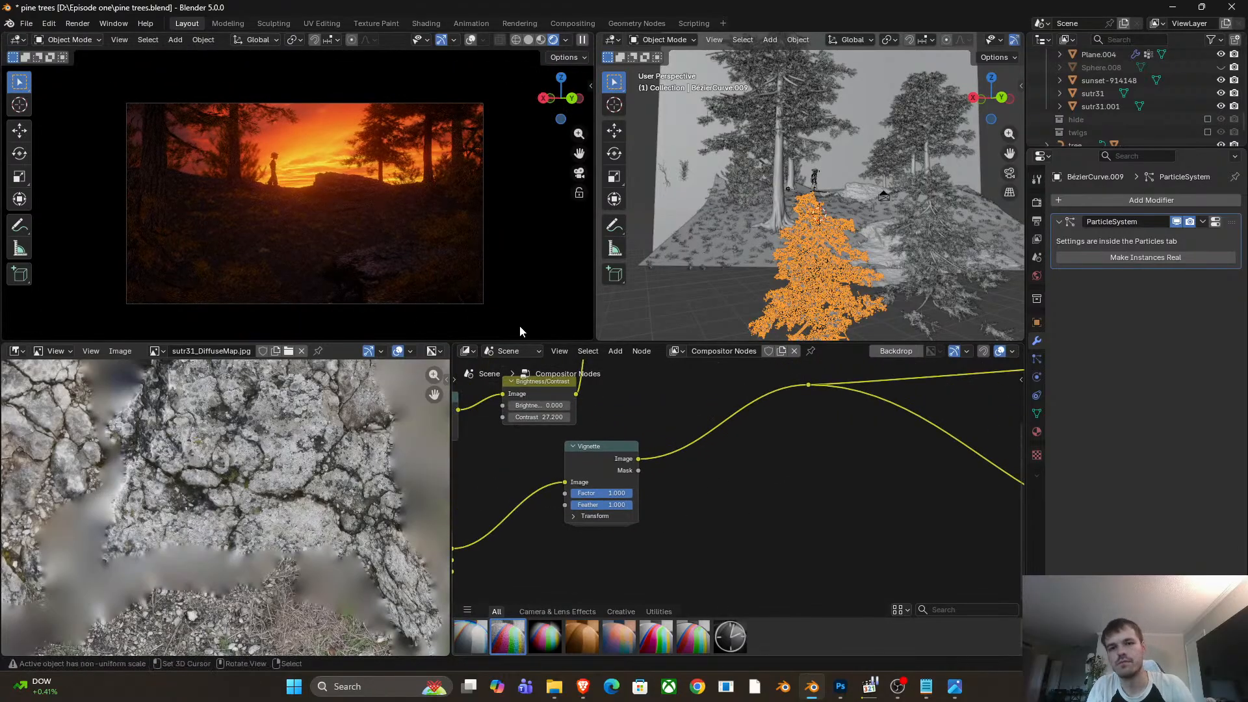
Widen the image editor and load thumbnail.png in it to compare the earlier image with the current render.
drag(452, 466, 589, 467)
click(206, 352)
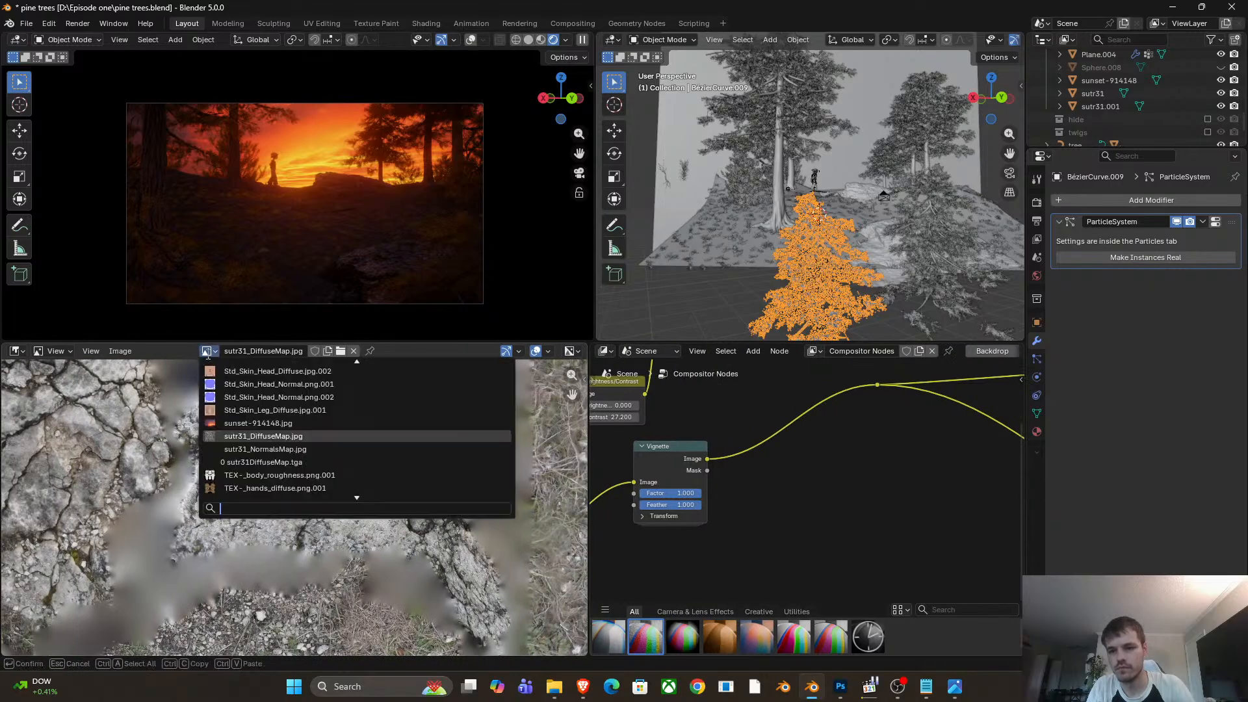
scroll(281, 453, down, 5)
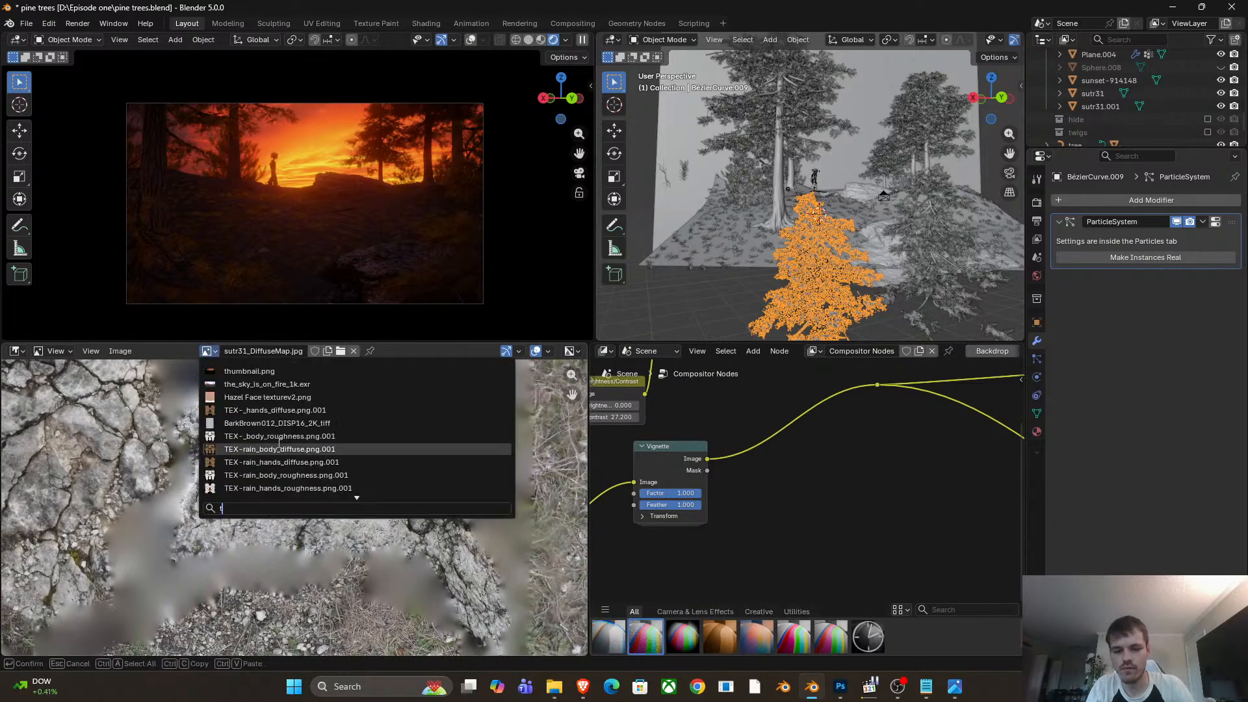
click(274, 372)
scroll(329, 449, up, 3)
scroll(332, 428, down, 3)
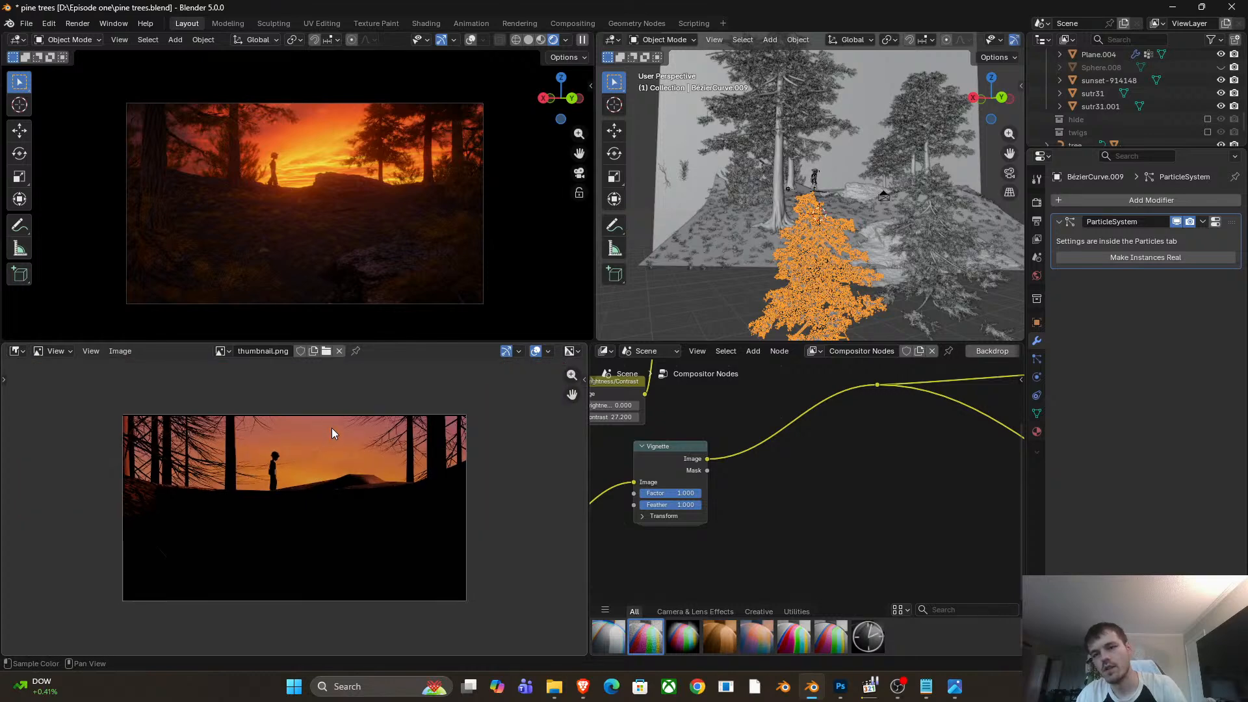
scroll(332, 428, up, 1)
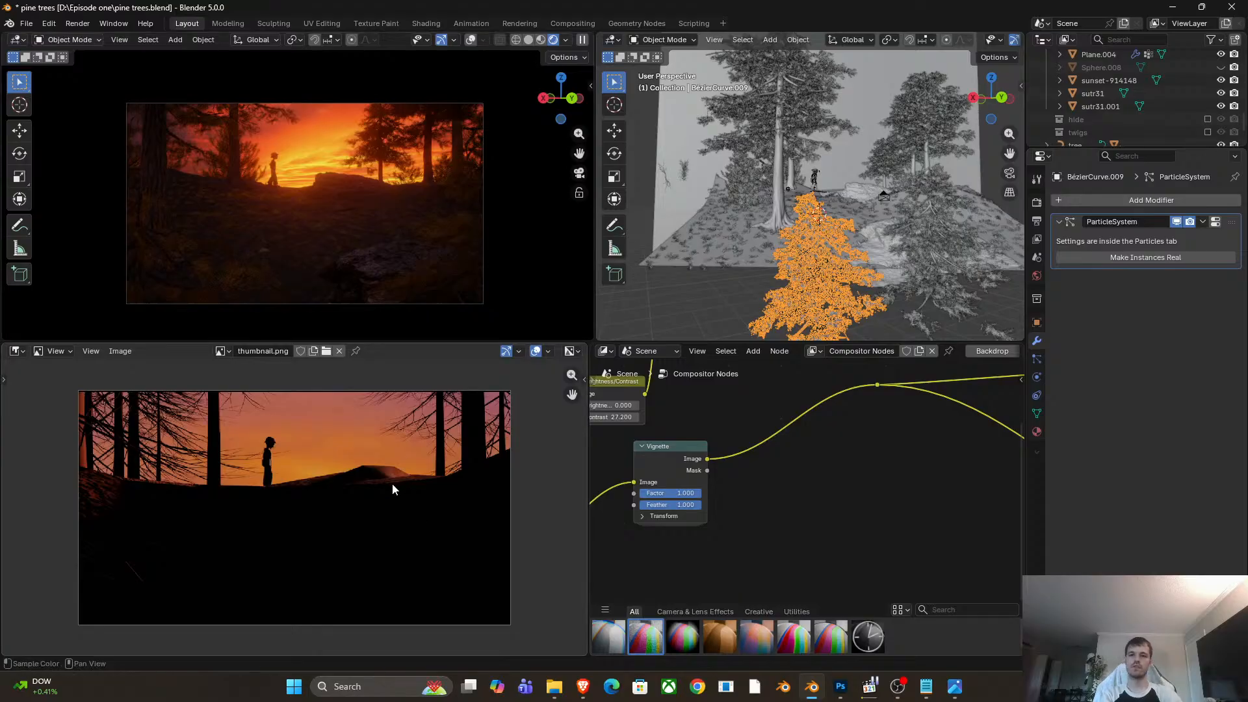
scroll(392, 483, down, 1)
scroll(415, 467, up, 1)
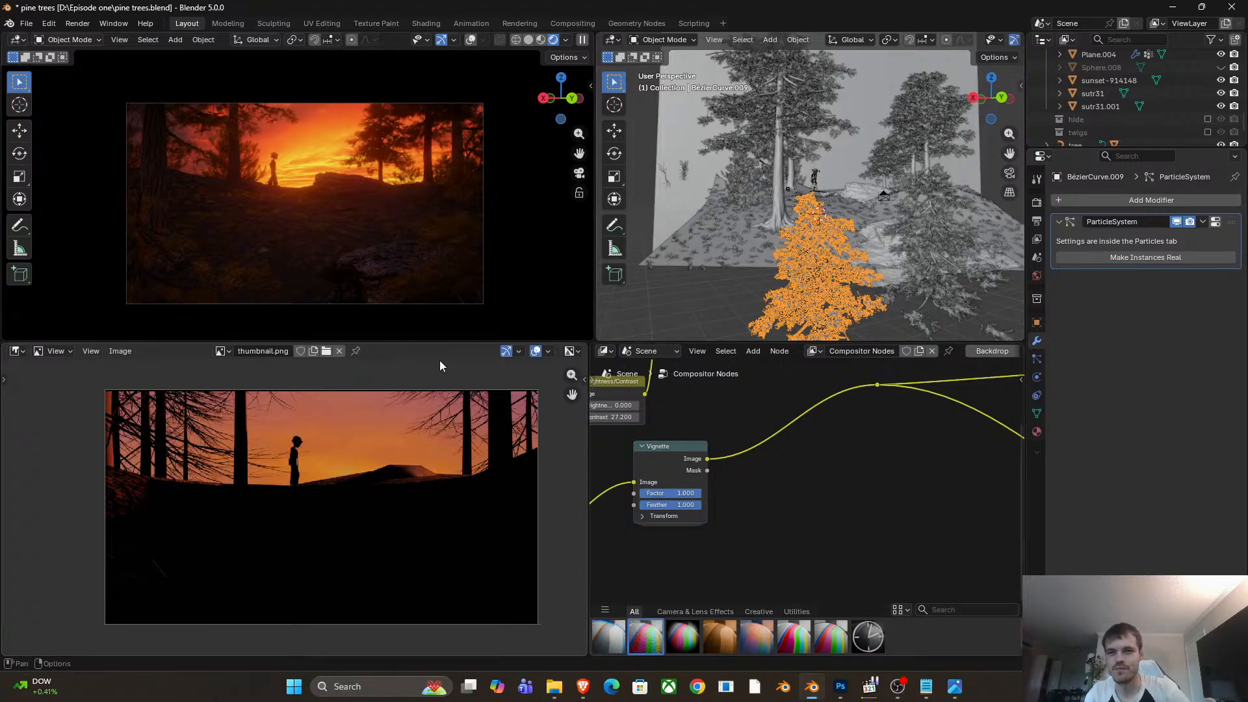
Preview the Blur node's image through the reroute feeding the outputs, and relink the Vignette image to that reroute.
click(608, 354)
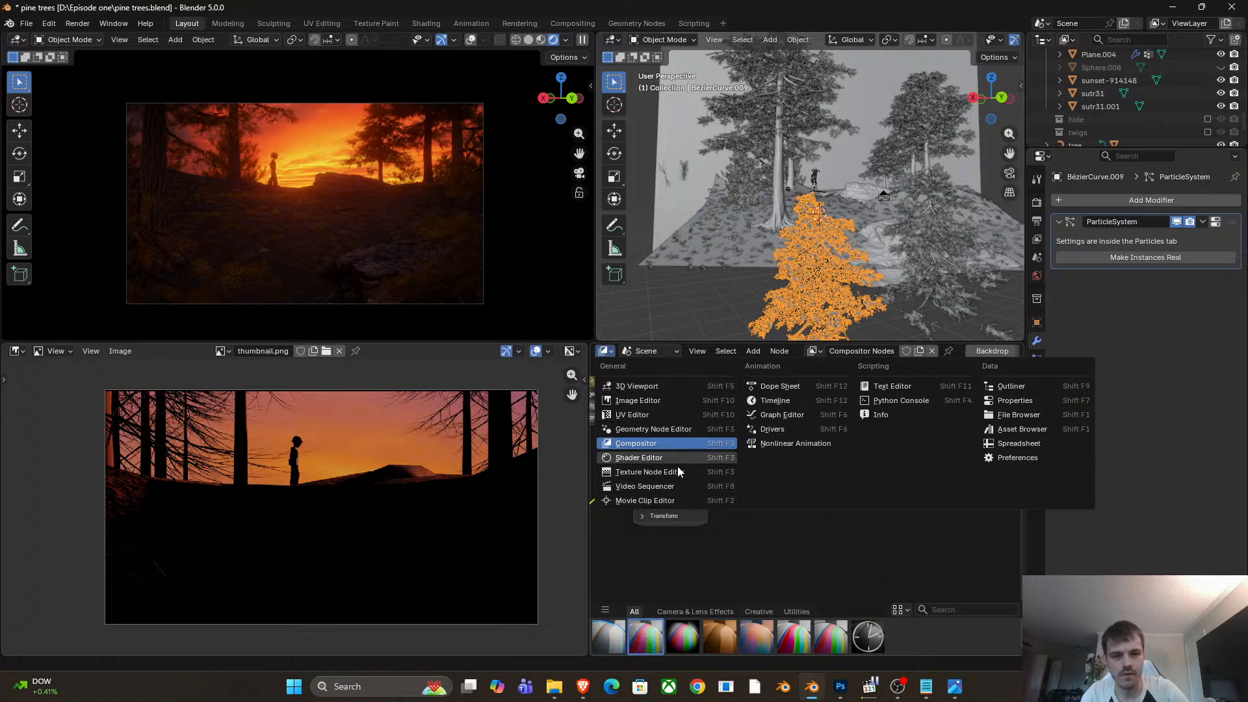
scroll(805, 525, down, 10)
middle_drag(836, 491, 778, 489)
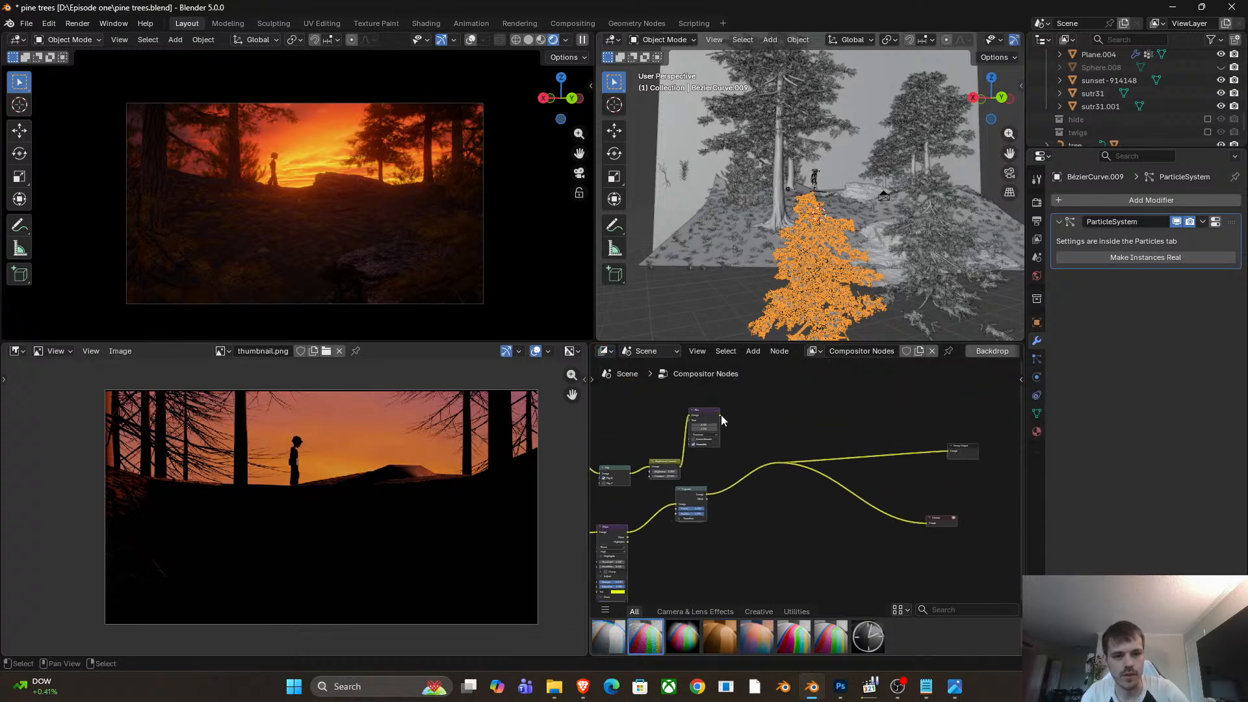
drag(719, 415, 777, 463)
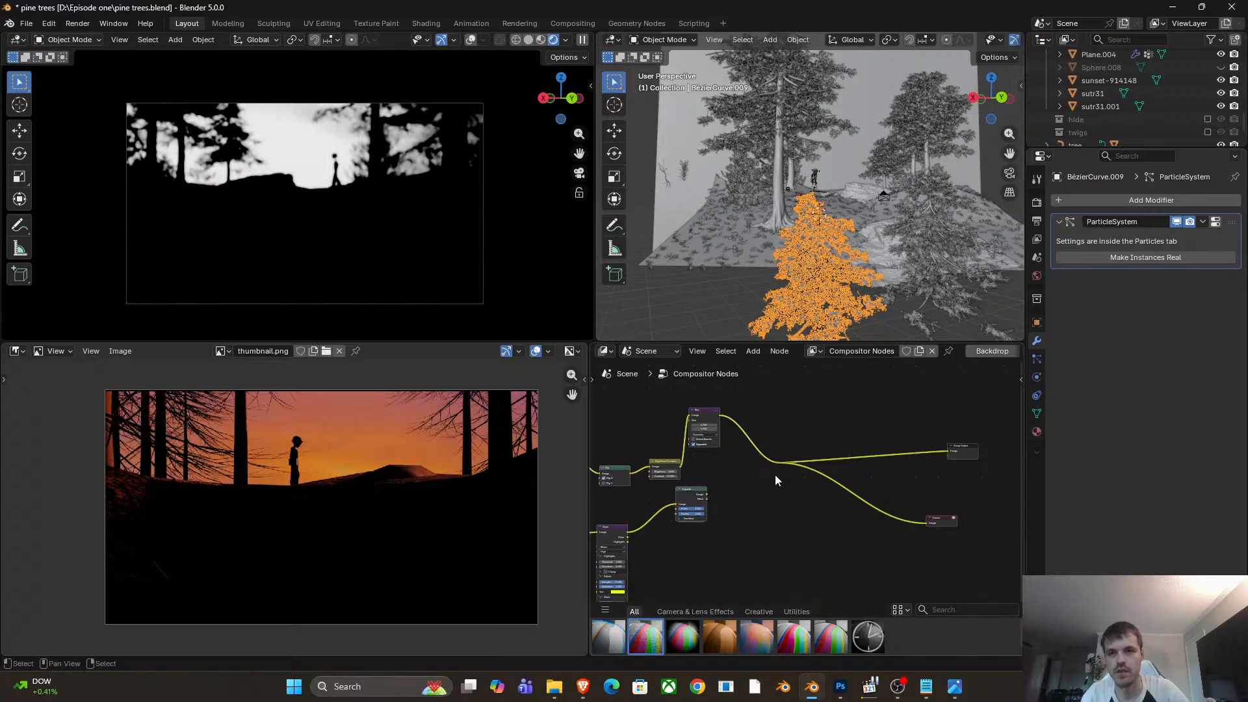
middle_drag(776, 480, 811, 481)
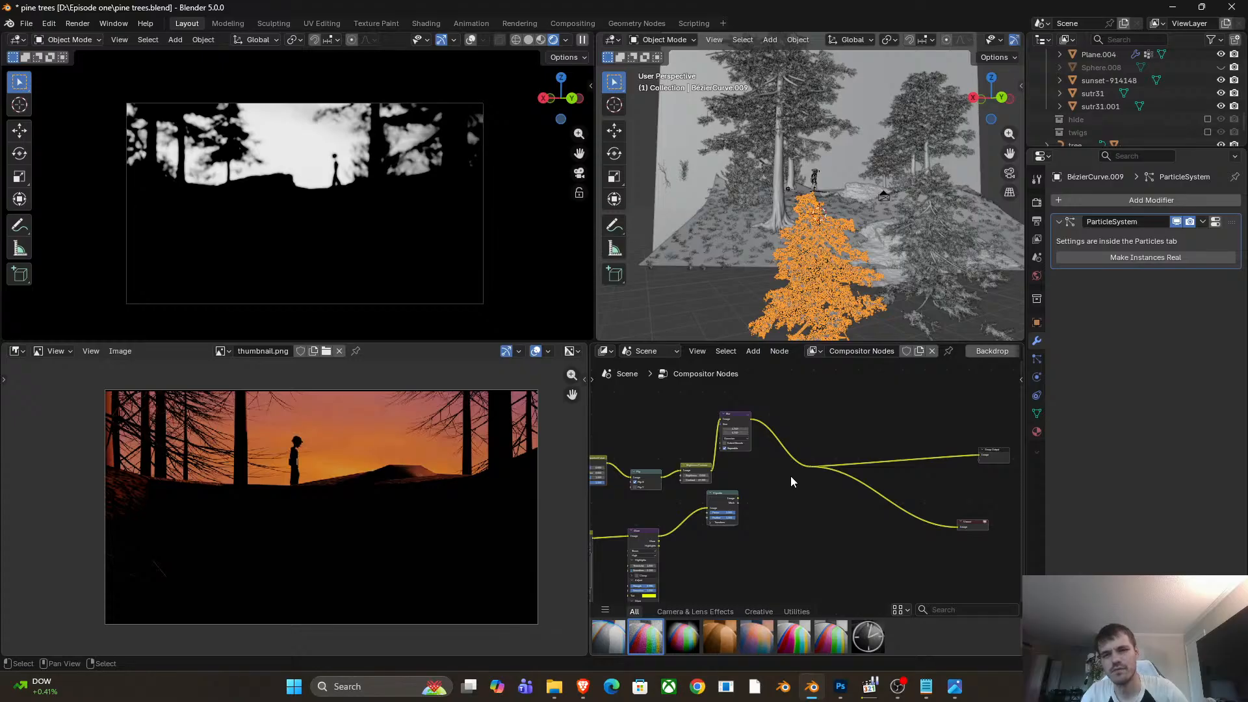
drag(738, 499, 806, 468)
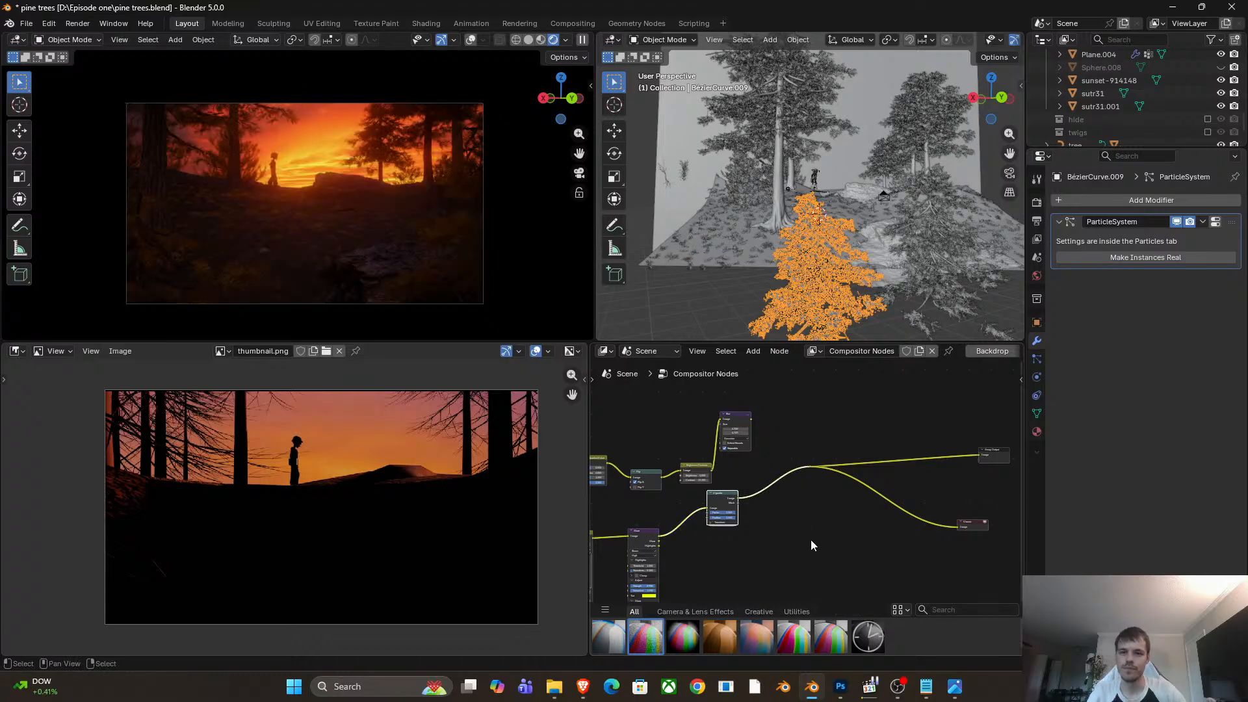